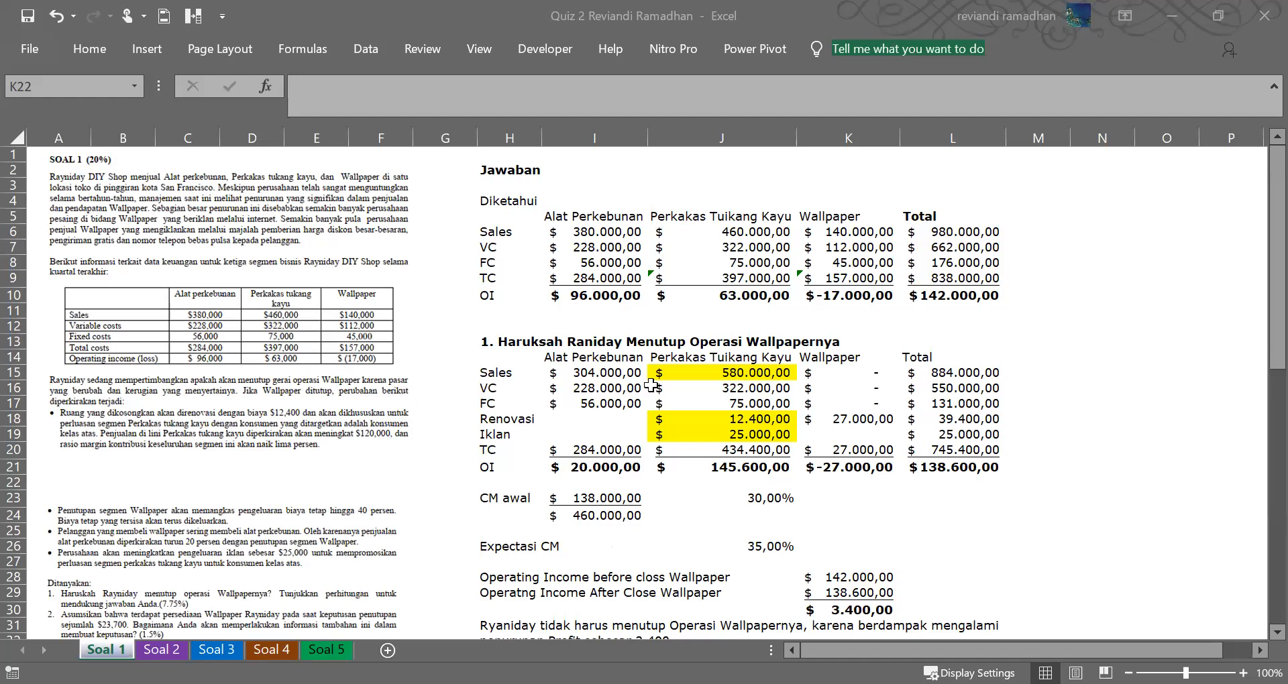
Read the Soal 1 case text and its segment table alongside the answer tables for the three segments.
click(651, 385)
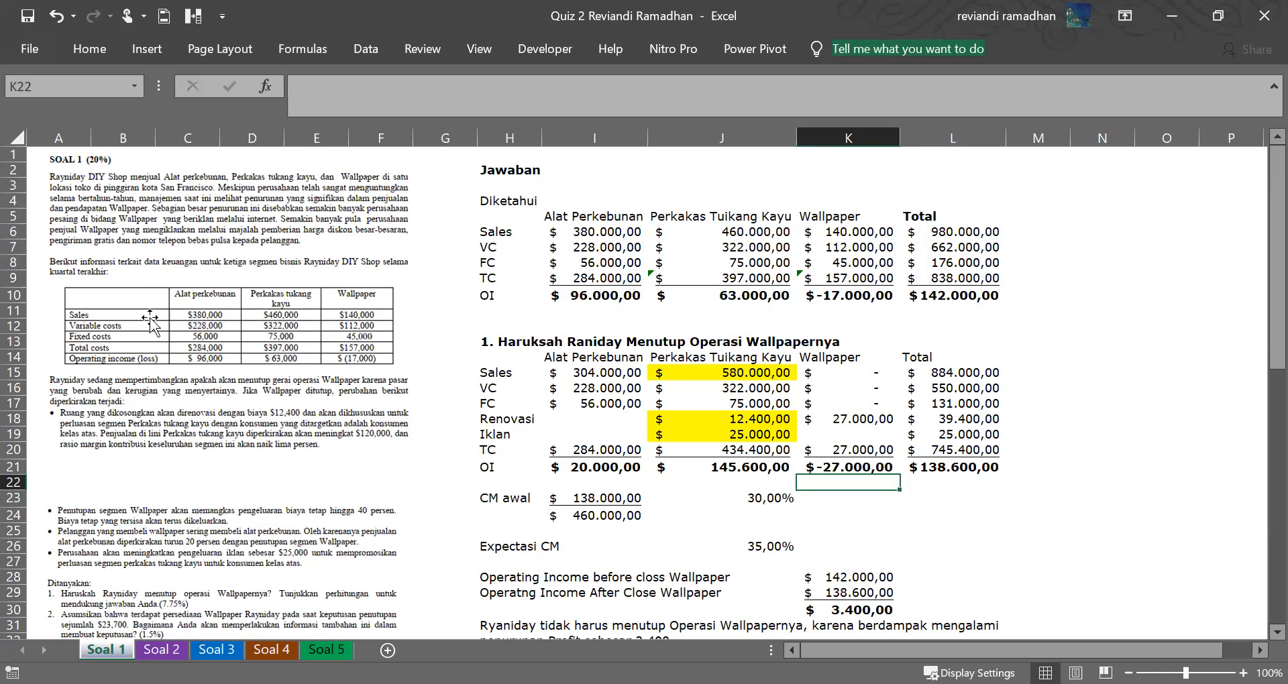
click(218, 315)
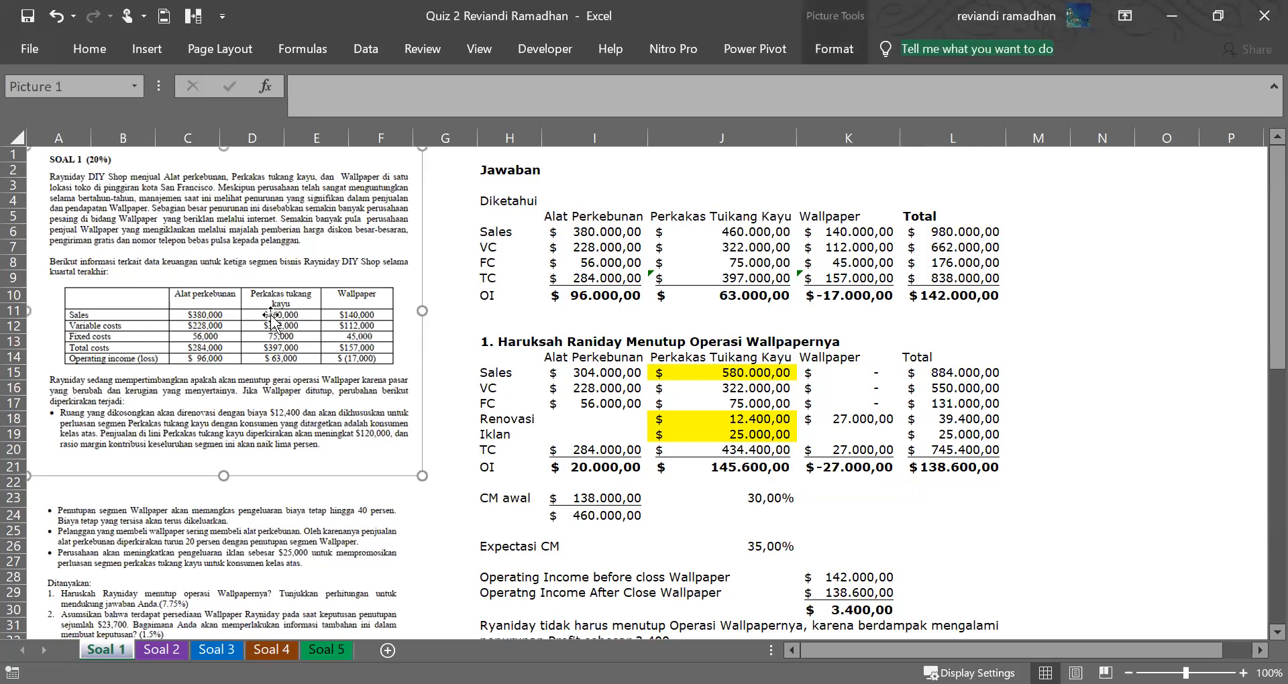
click(183, 545)
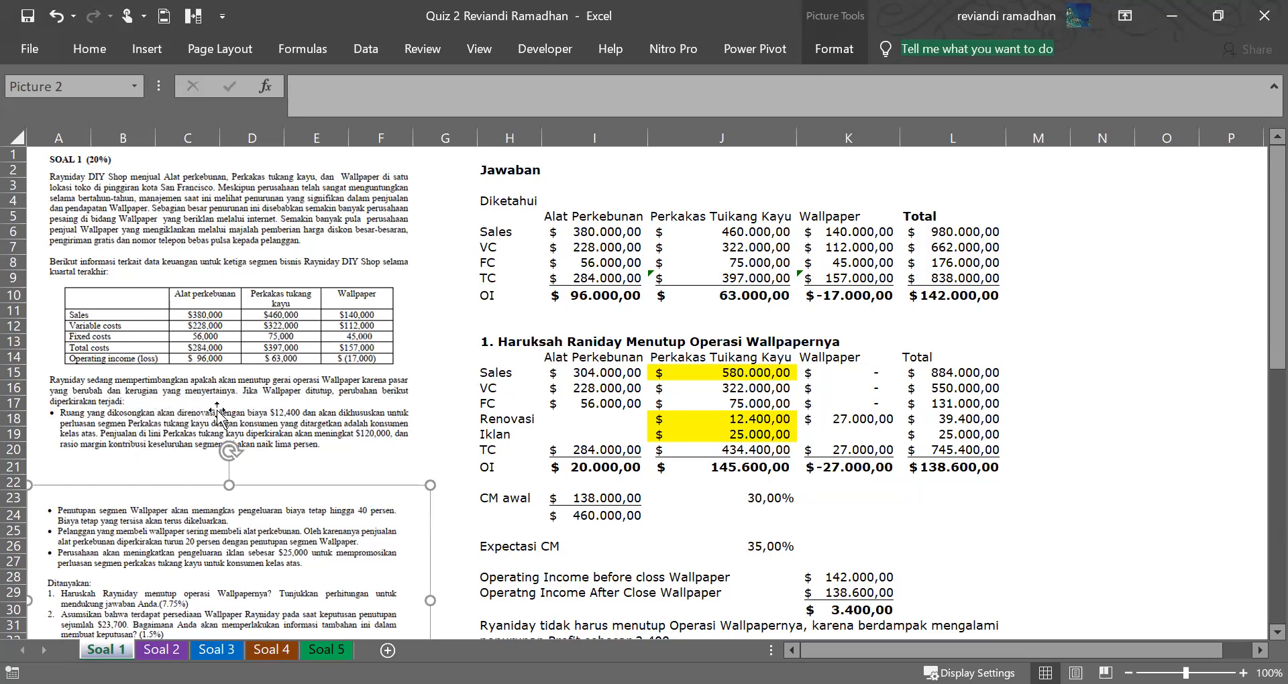
click(157, 437)
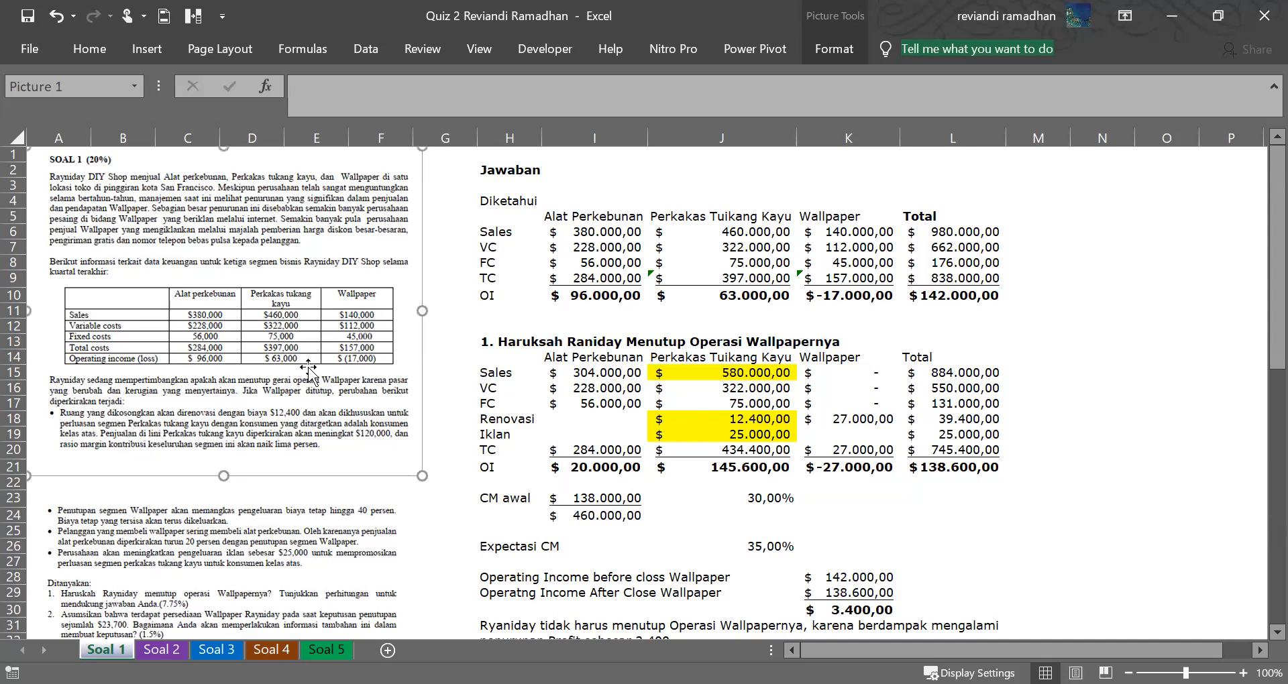
click(471, 342)
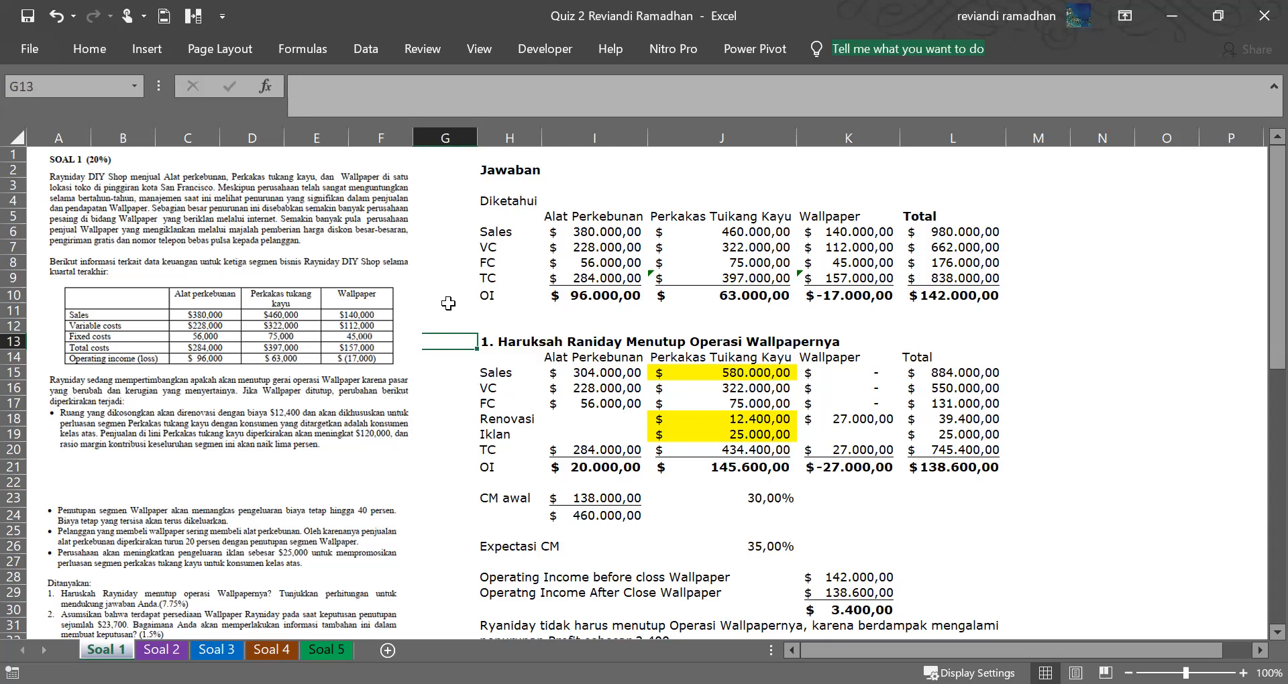
click(269, 335)
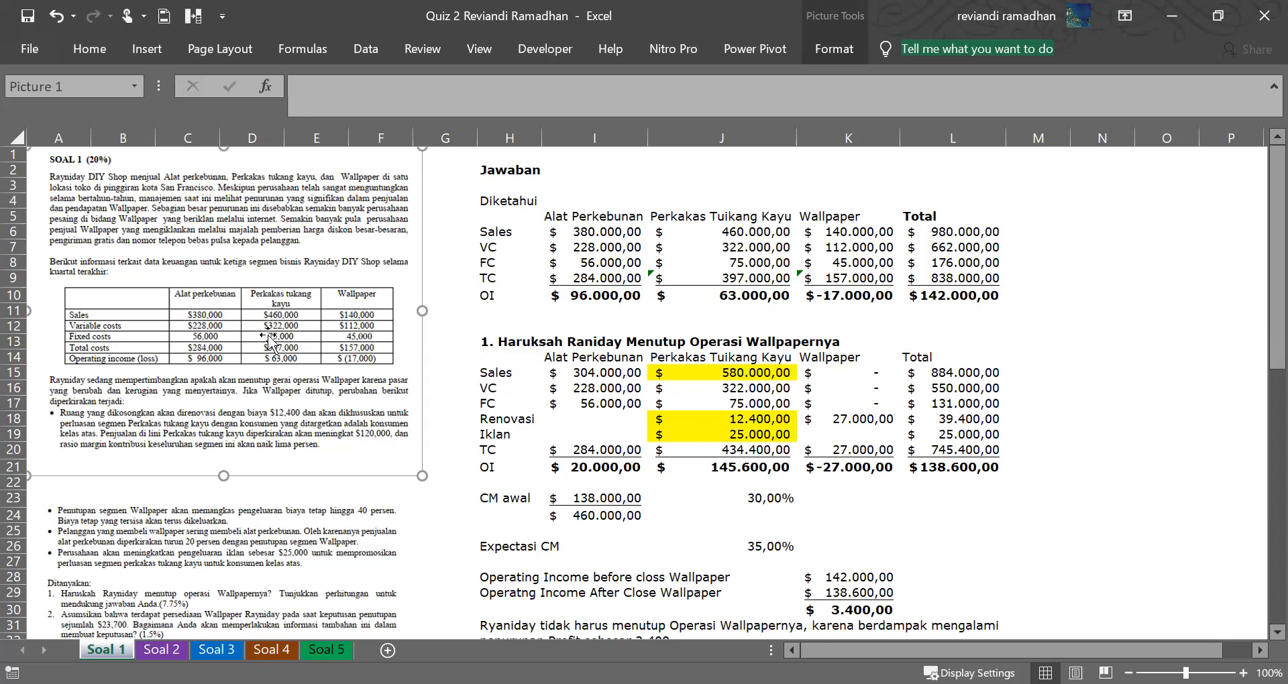
click(465, 250)
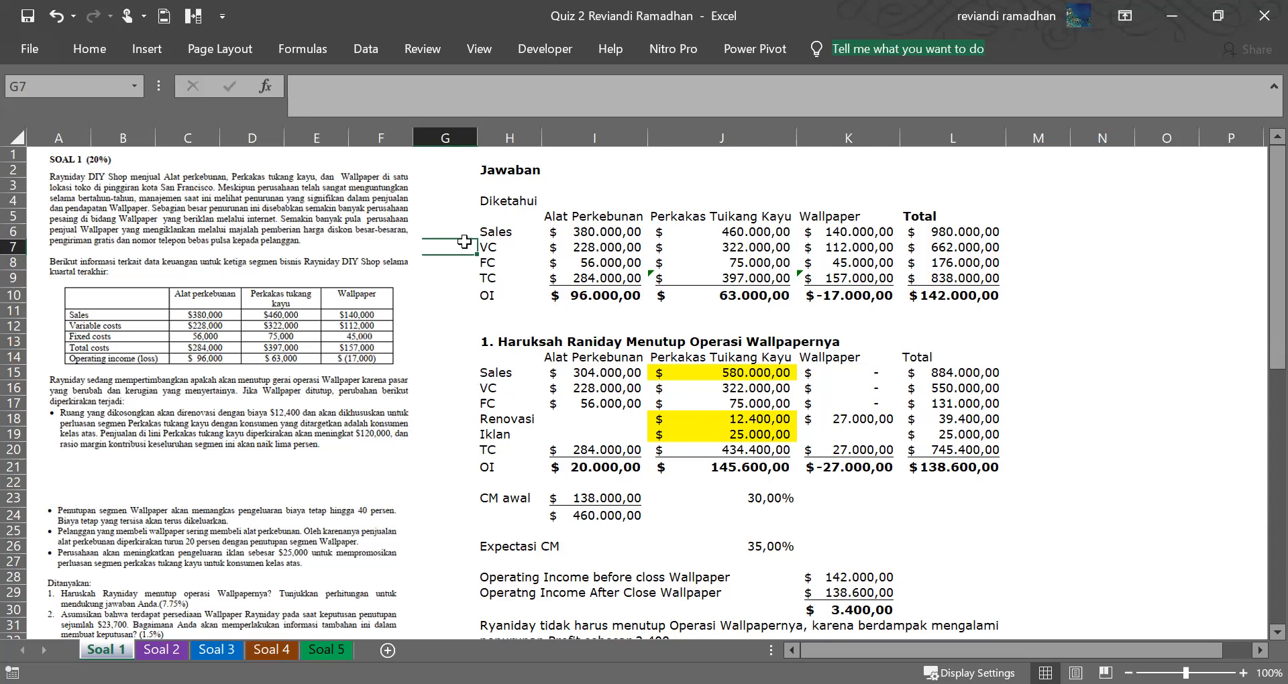
click(471, 263)
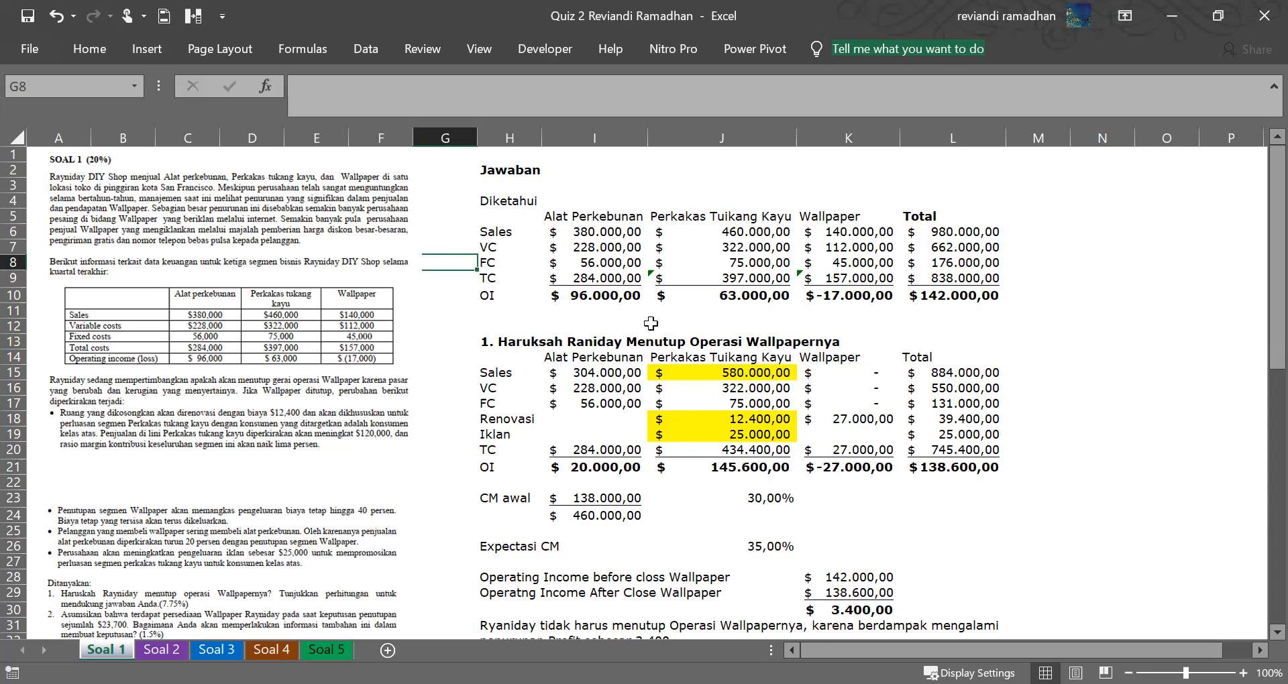
click(629, 403)
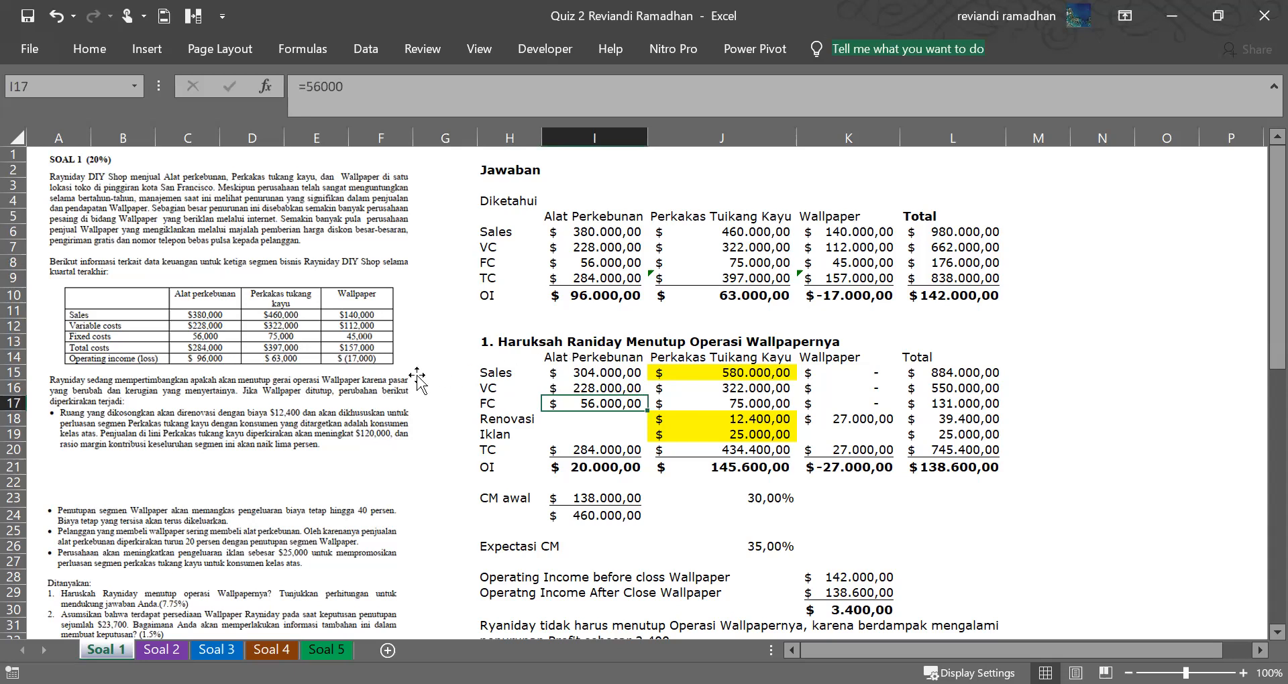
click(329, 397)
click(467, 387)
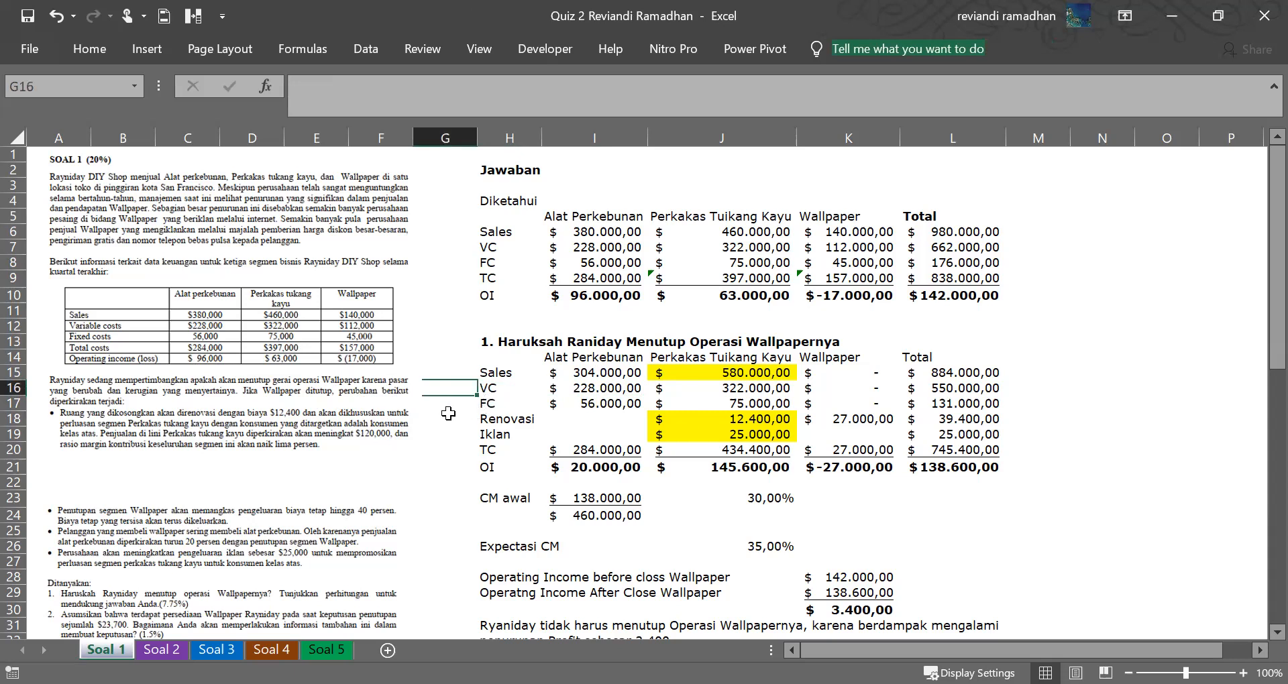
Examine the Renovasi and Iklan rows and their Perkakas Tukang Kayu amounts in the answer to question 1.
click(513, 433)
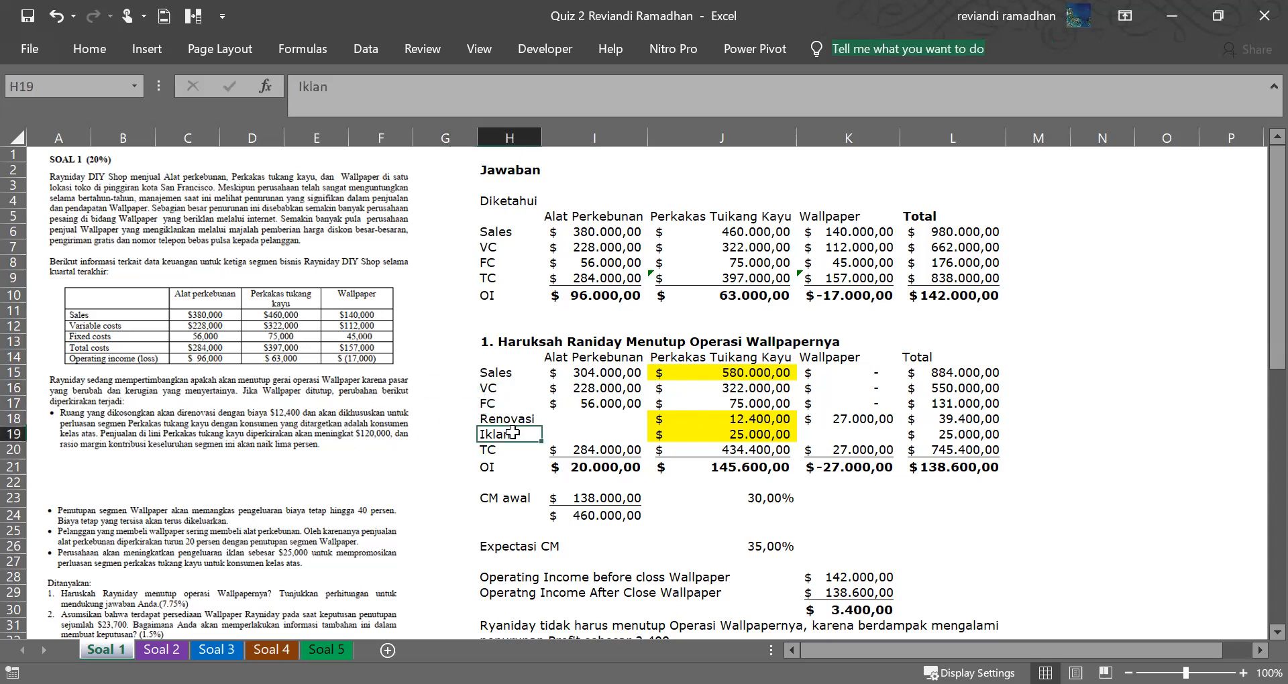
drag(513, 417, 953, 436)
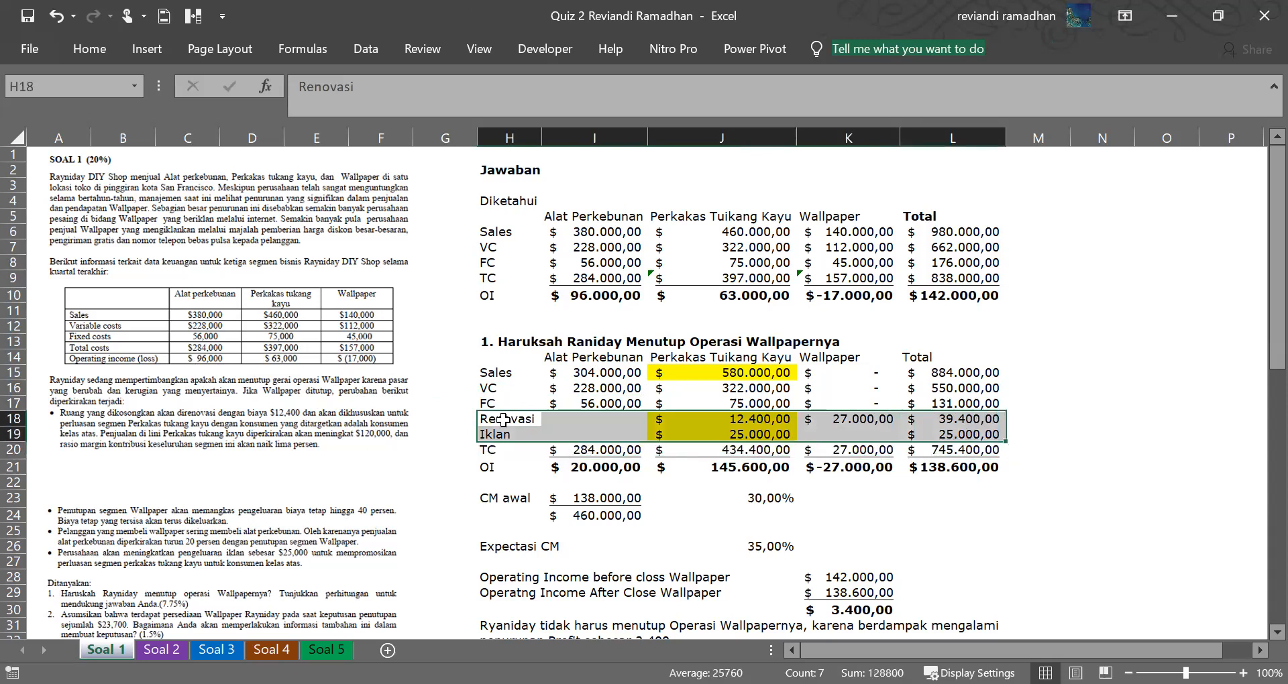
drag(507, 421, 508, 436)
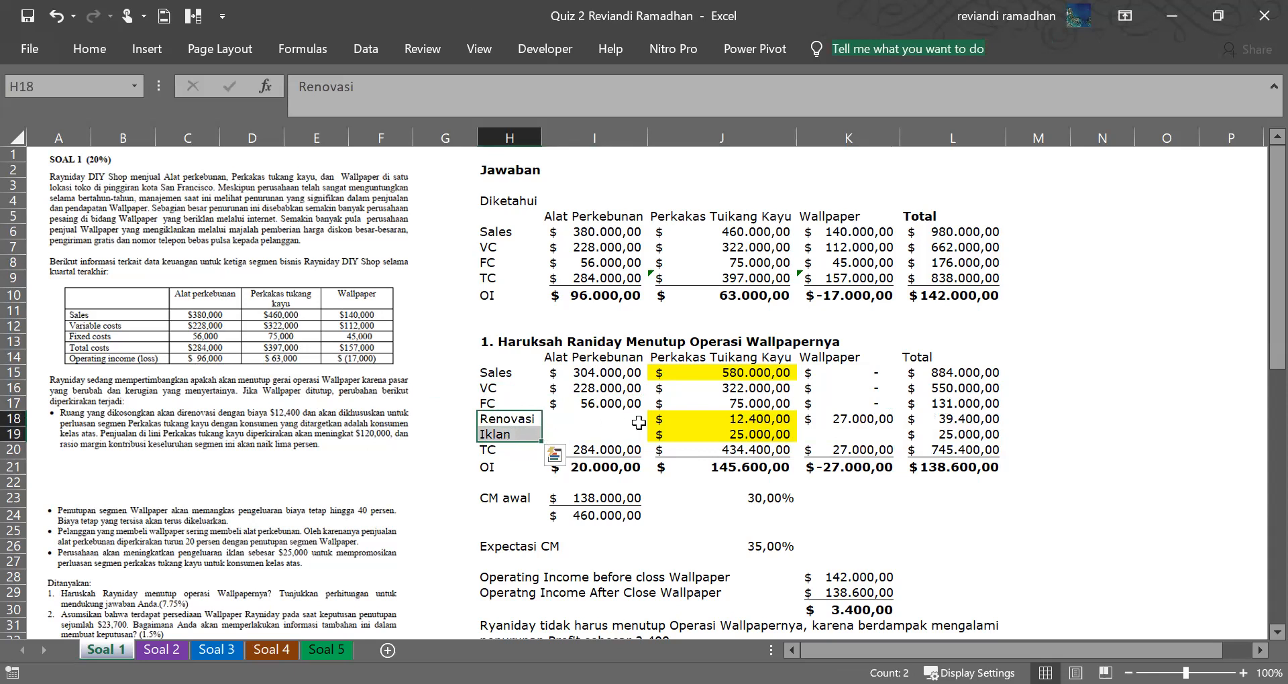
click(735, 430)
drag(735, 430, 736, 418)
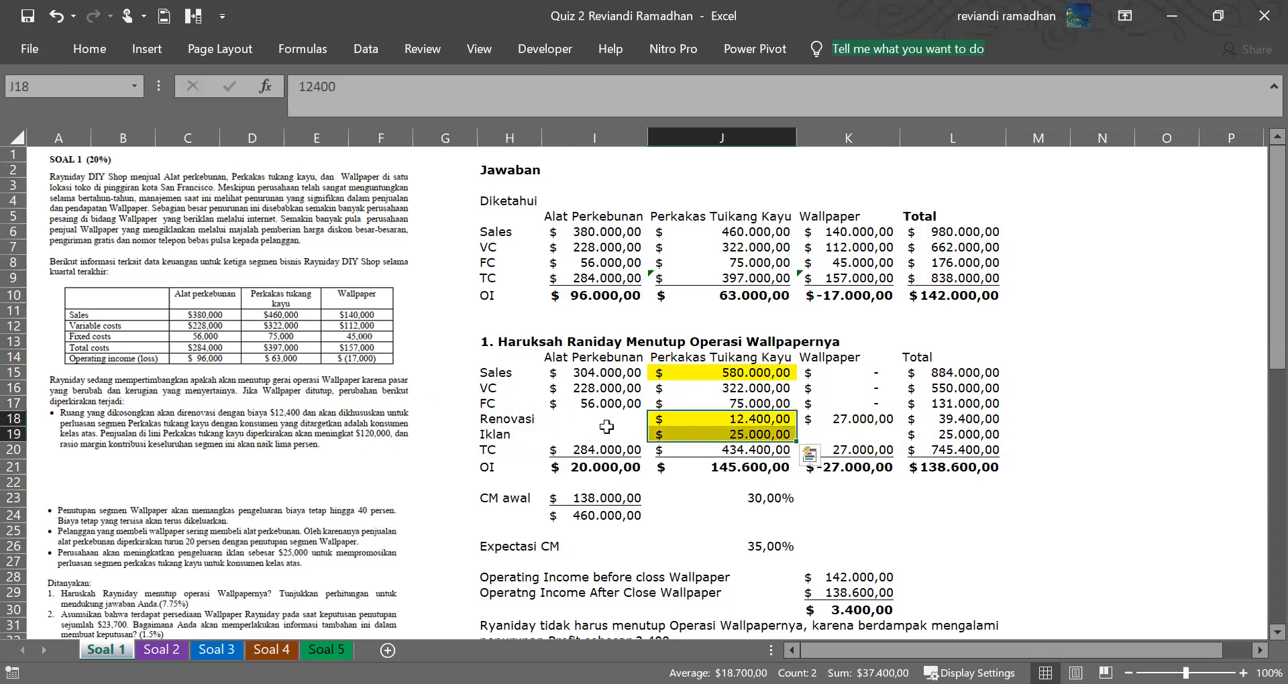
click(496, 420)
drag(497, 416, 738, 435)
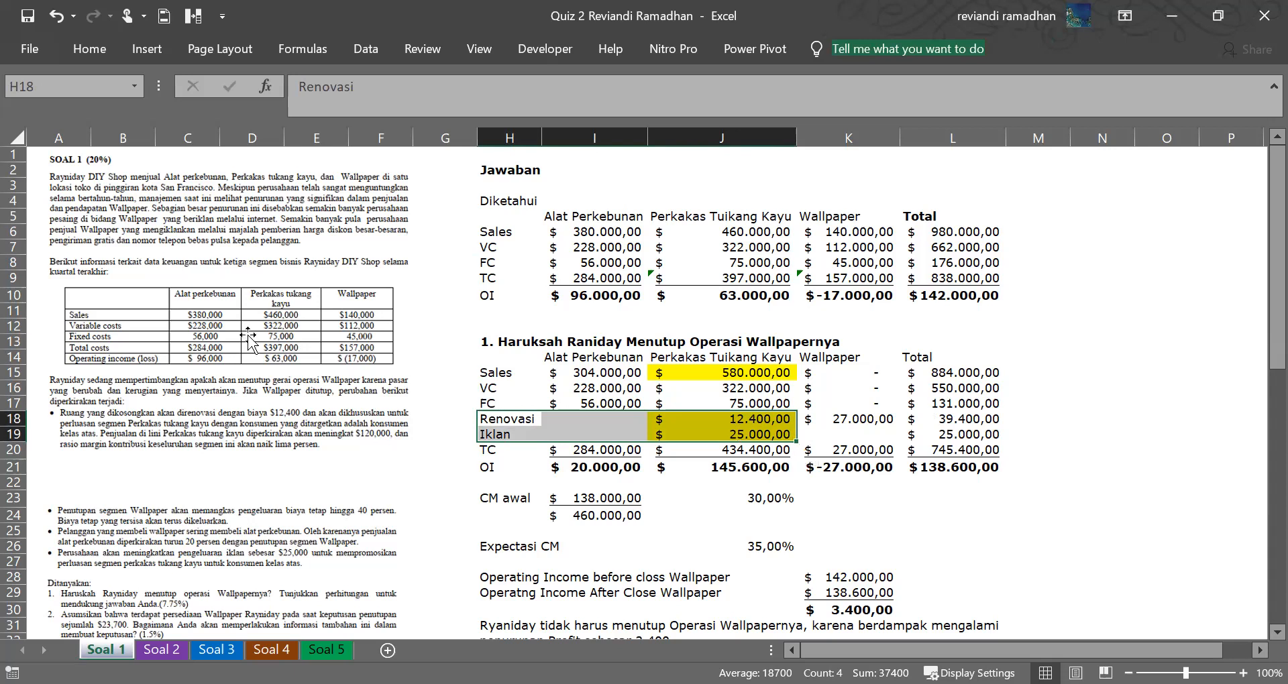
click(404, 363)
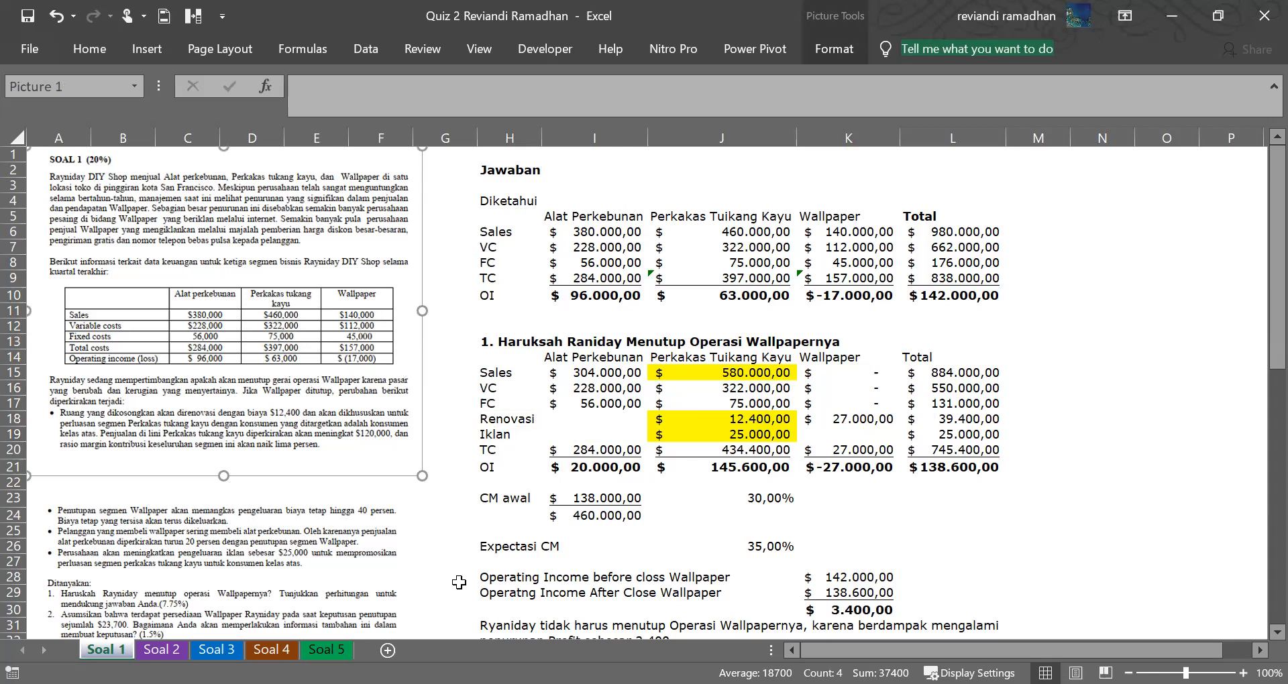
click(485, 389)
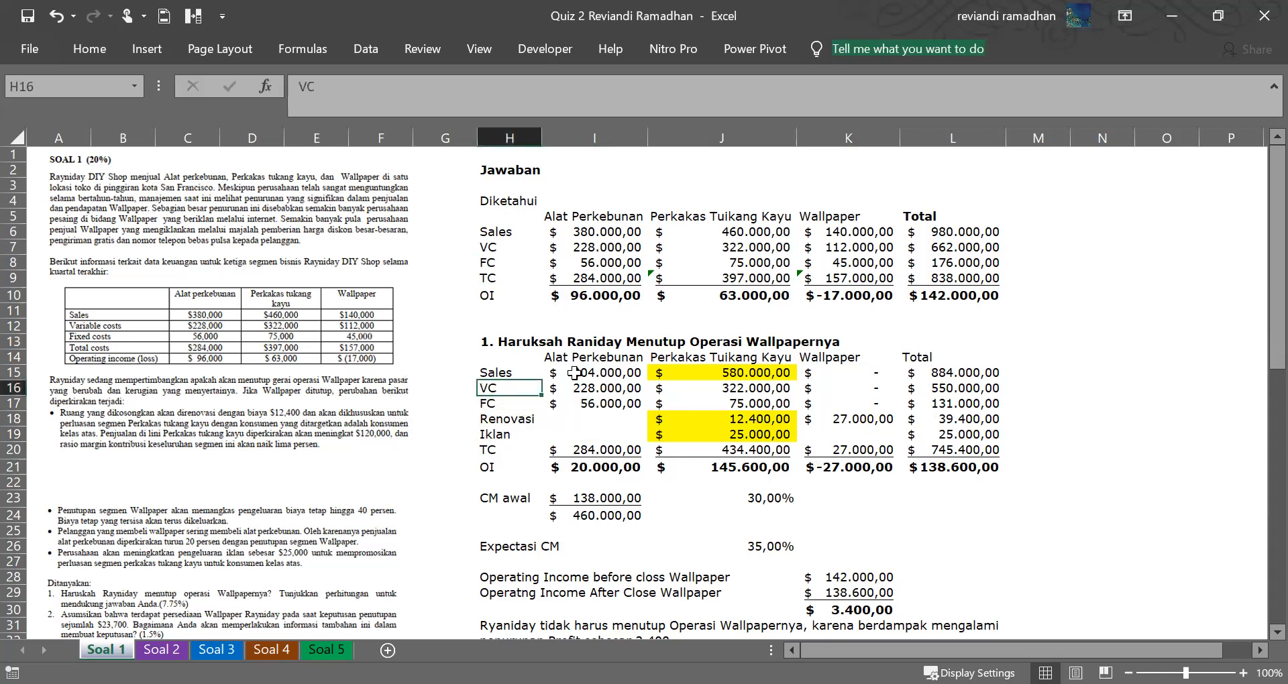
click(560, 329)
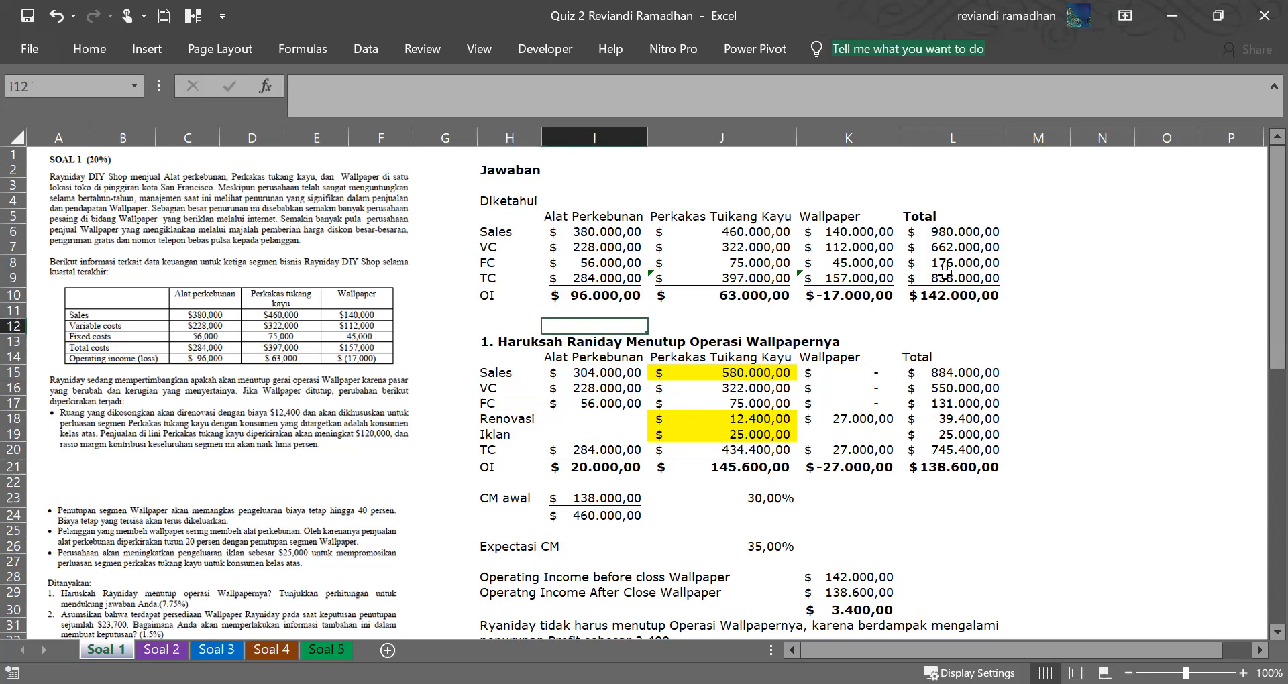
scroll(1258, 264, down, 2)
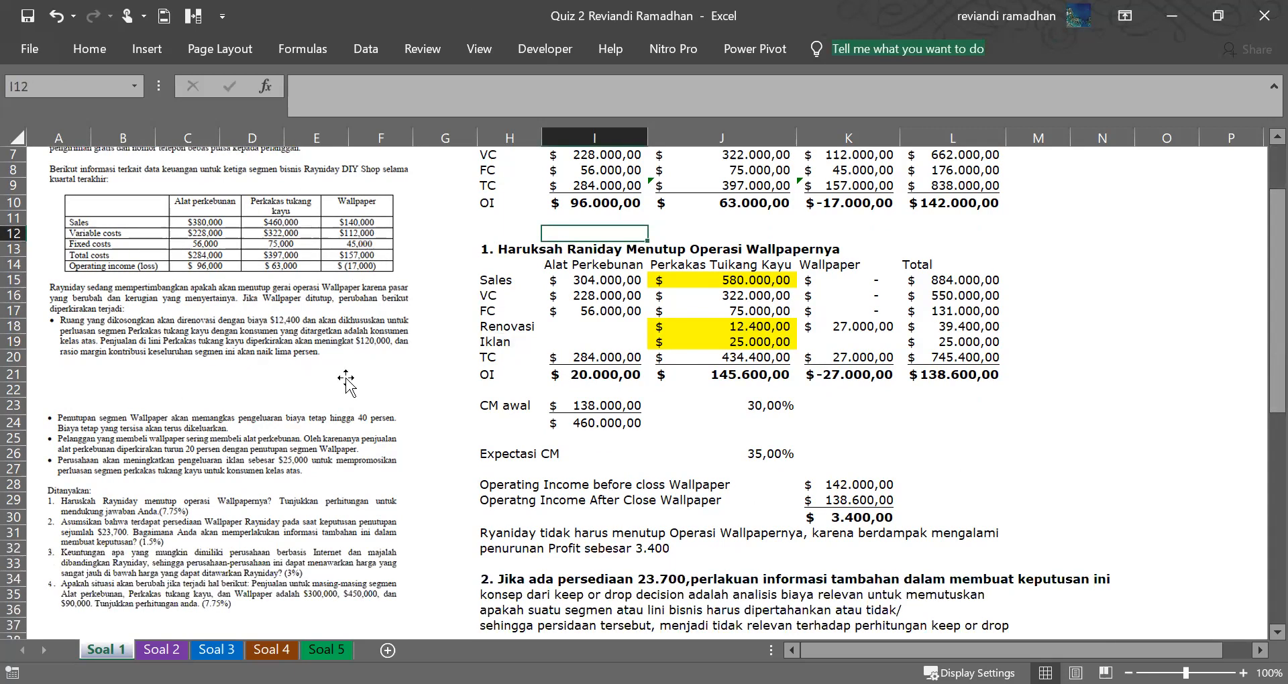
scroll(839, 359, up, 2)
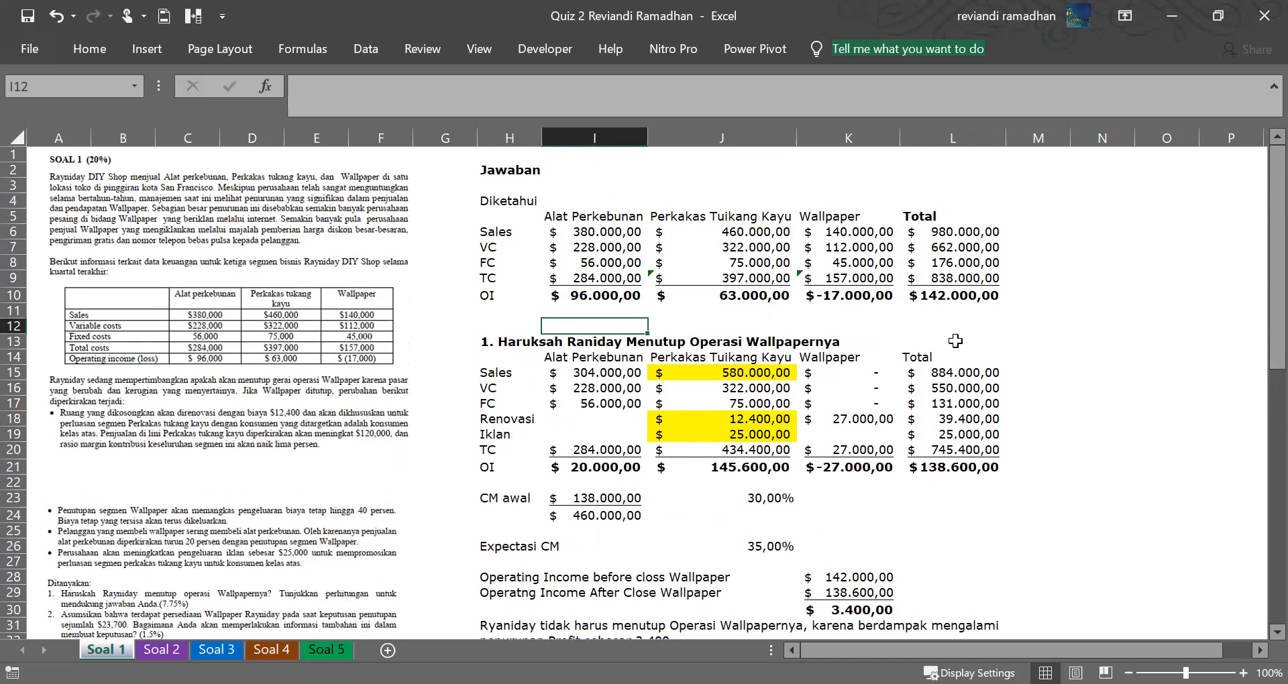
click(1046, 337)
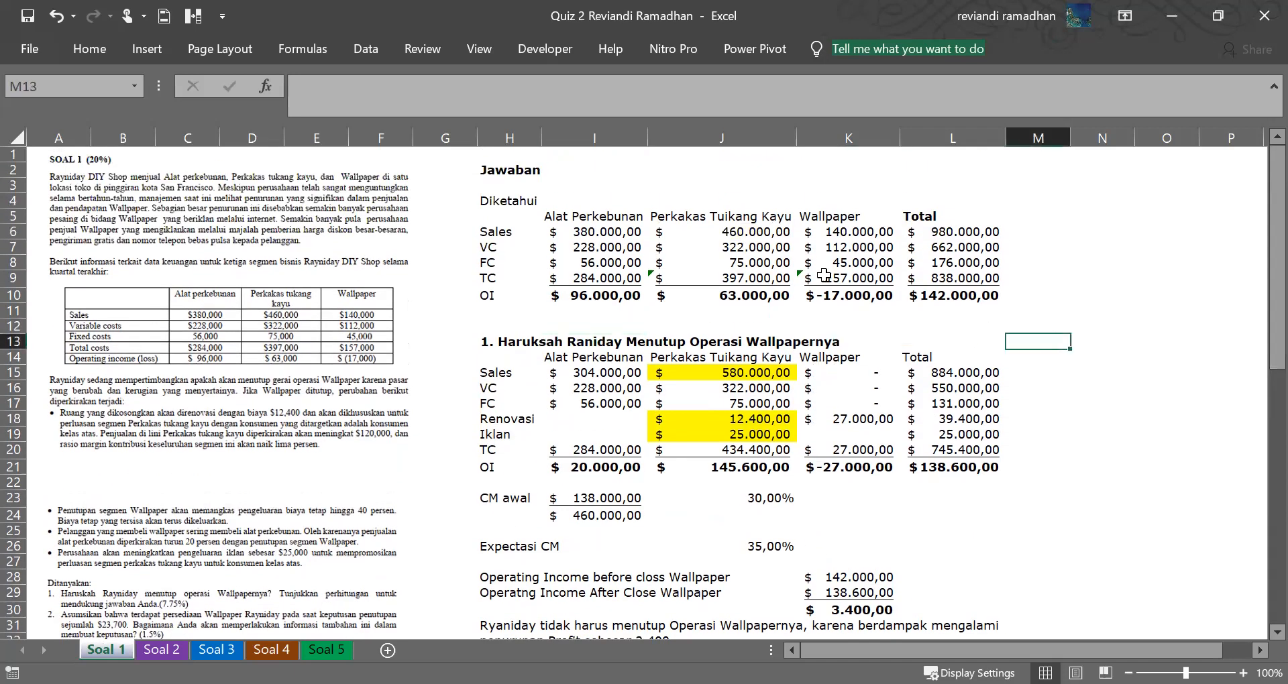
Inspect the Alat Perkebunan sales and cost cells in the Diketahui table, plus the OI formulas for each segment and the total.
click(589, 235)
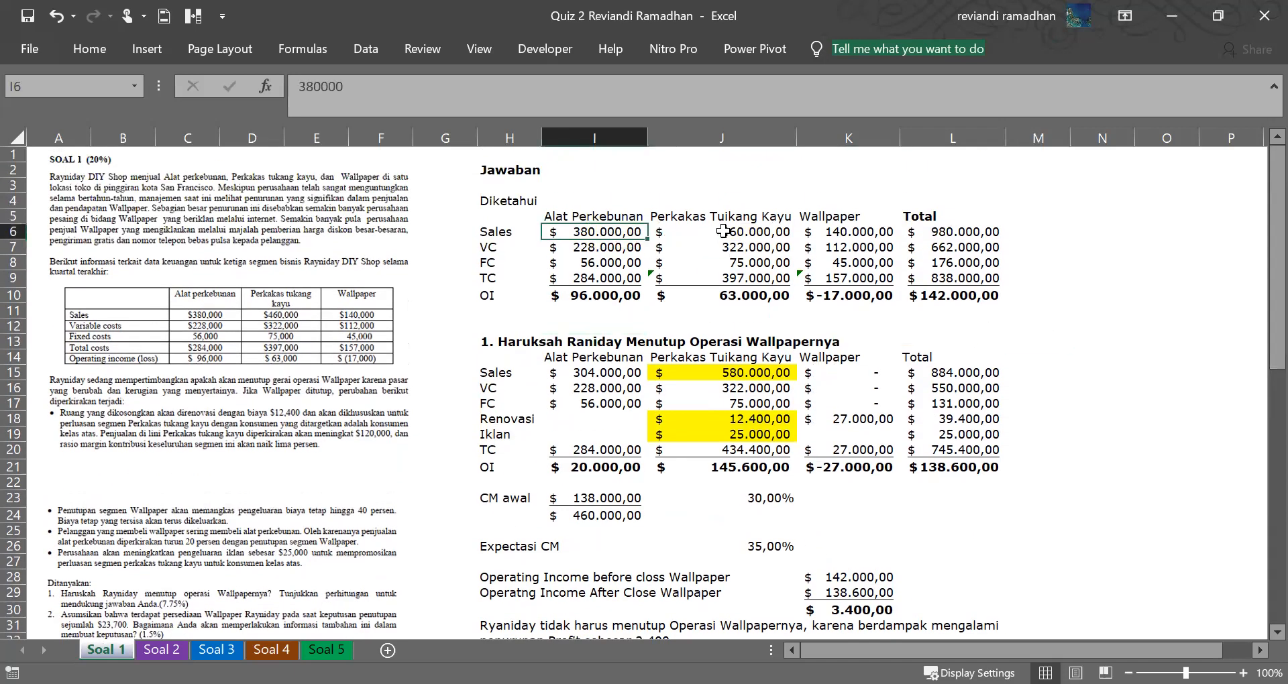
click(616, 247)
click(619, 265)
click(624, 277)
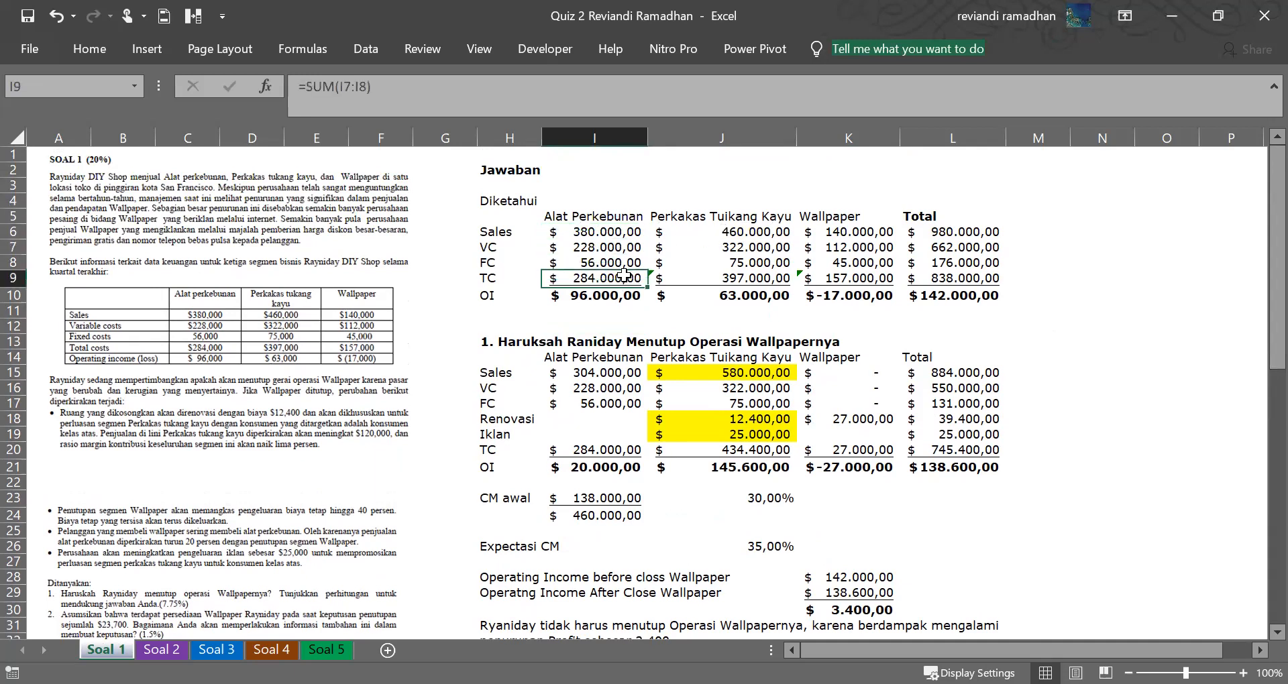
click(576, 298)
click(701, 294)
click(820, 304)
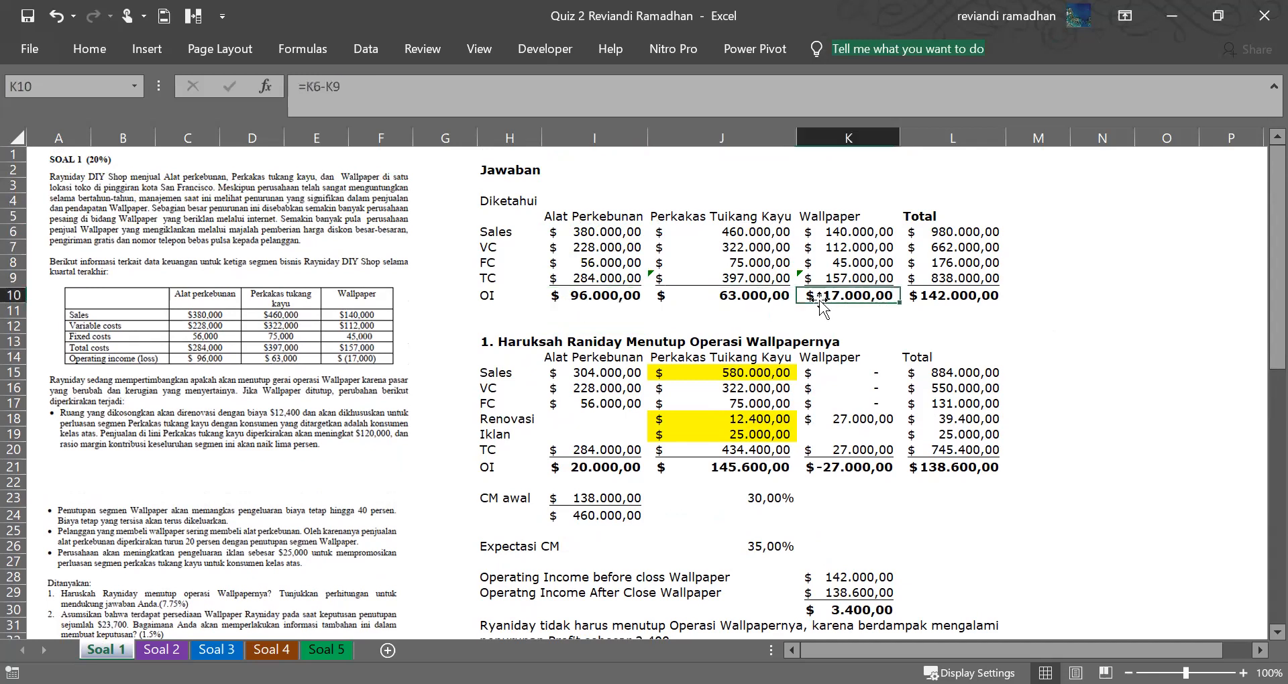
click(718, 323)
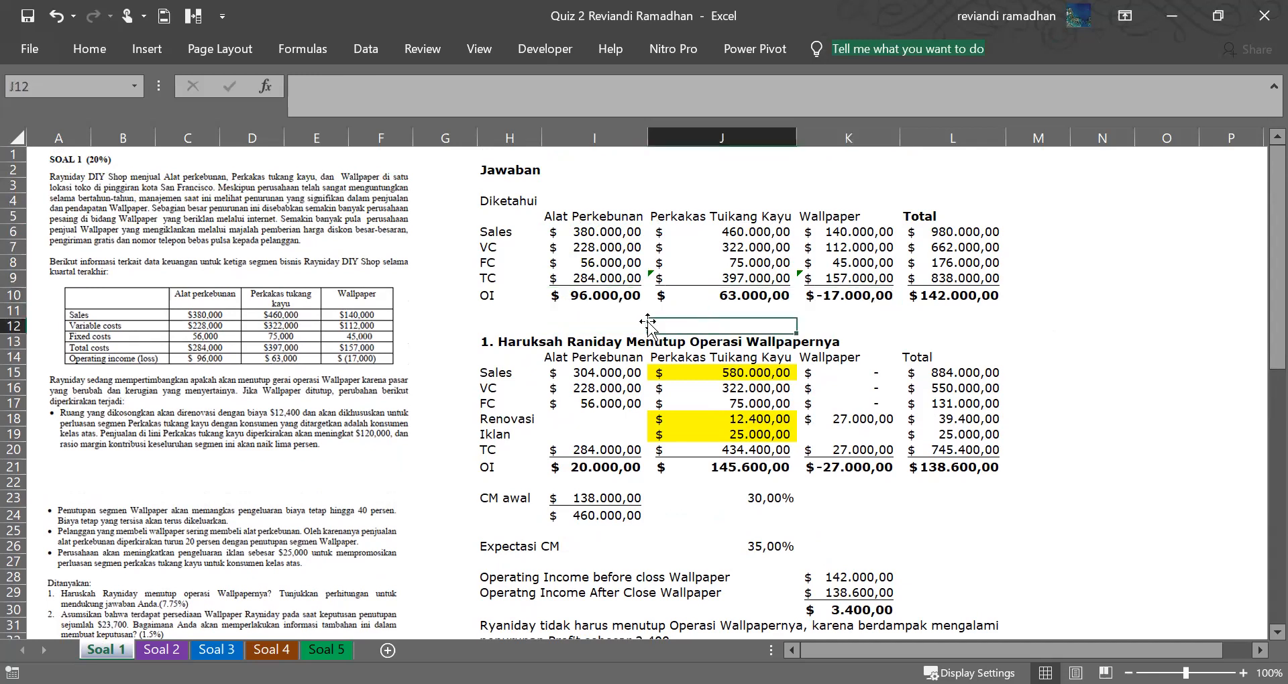
click(808, 295)
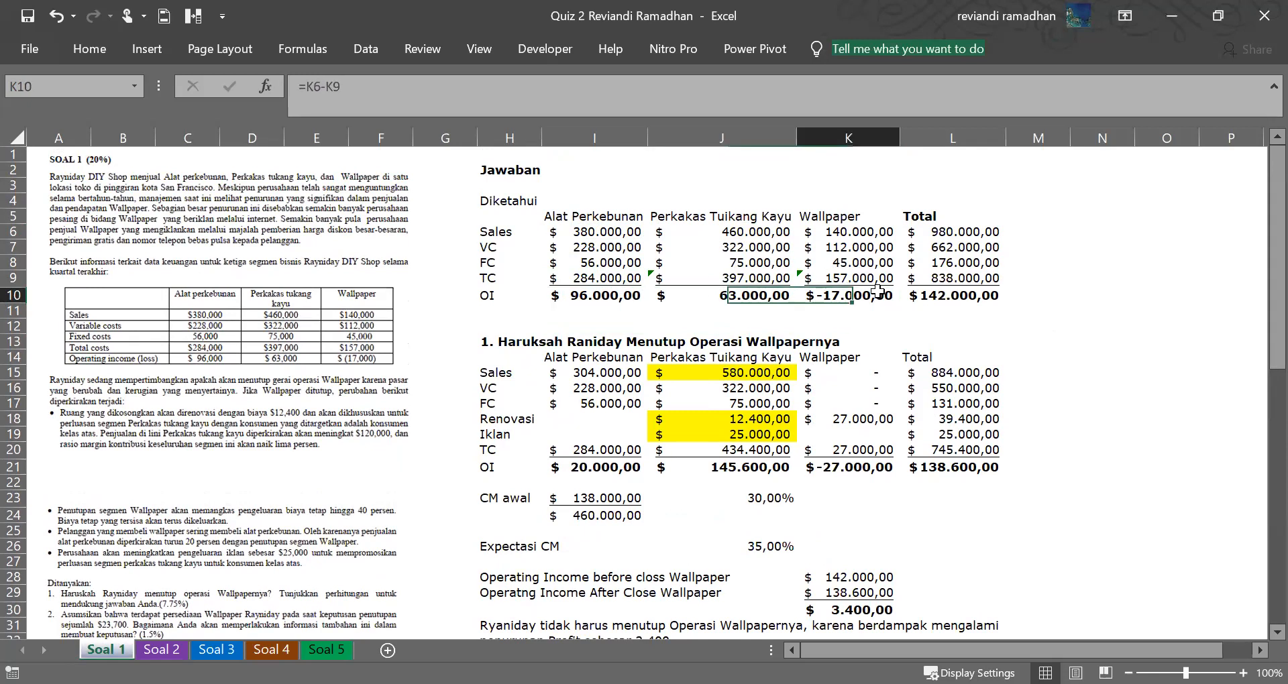
click(966, 292)
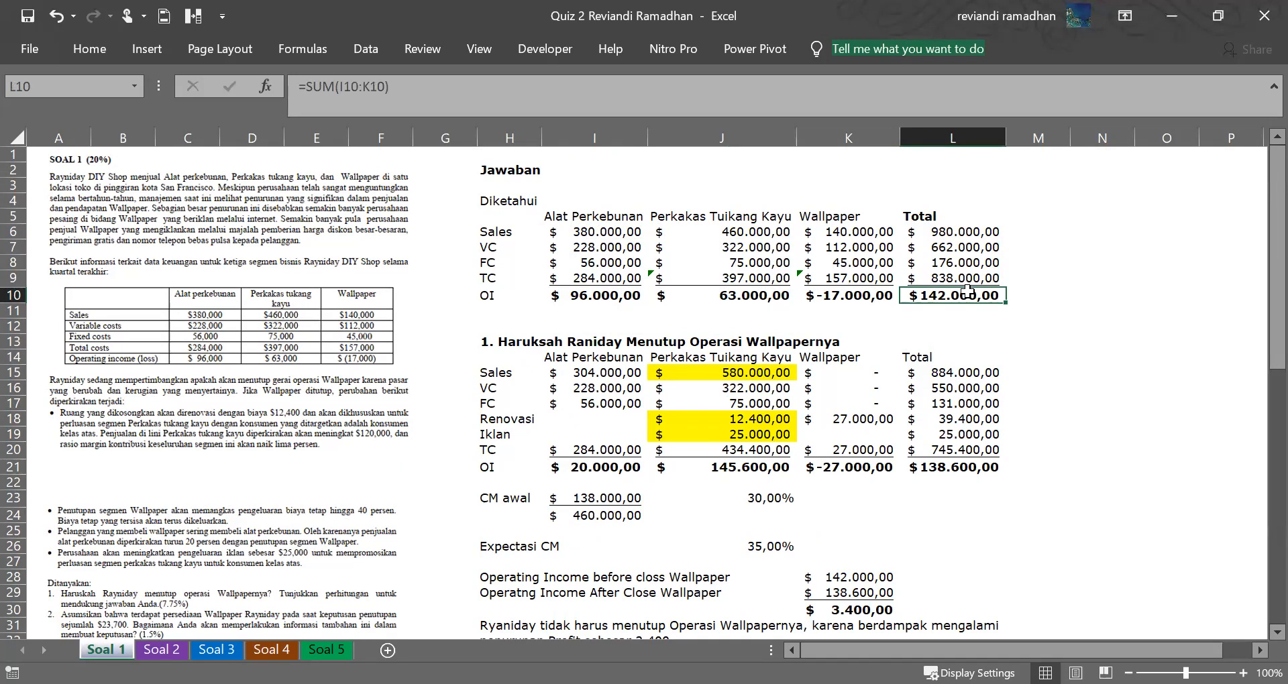
Inspect the Sales row of the Diketahui table across the segments, including its total formula.
drag(1269, 293, 1270, 285)
scroll(1256, 309, down, 1)
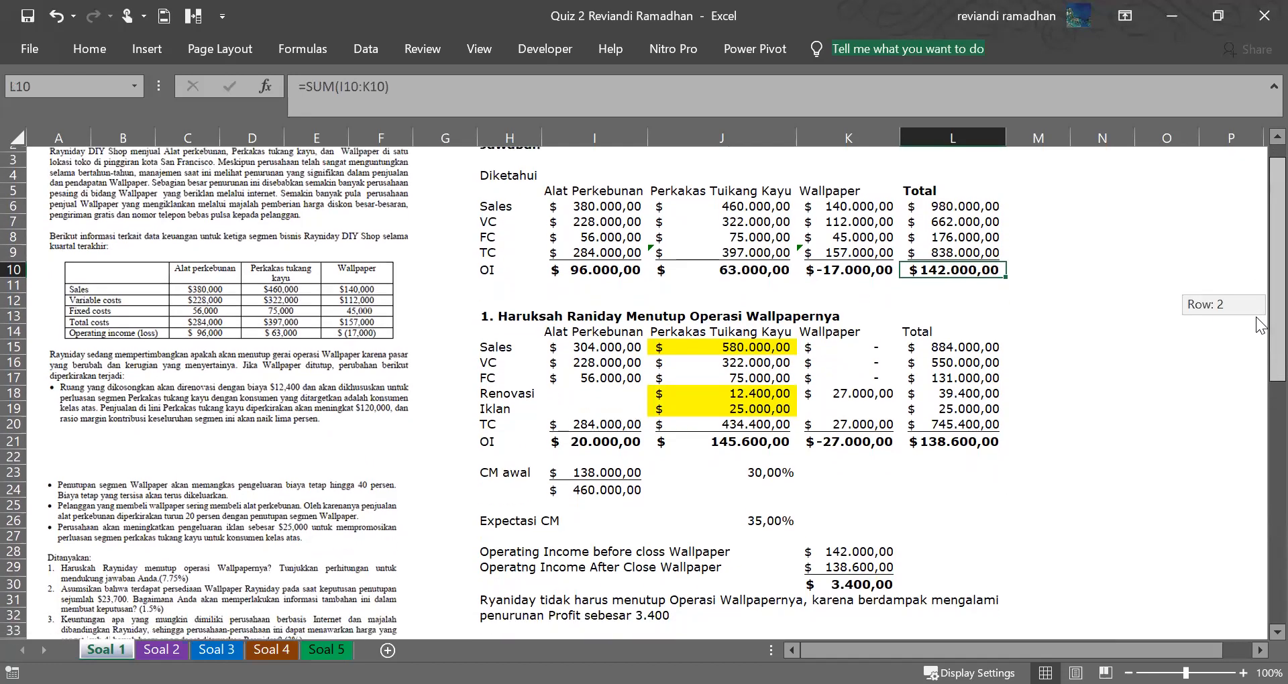
click(549, 205)
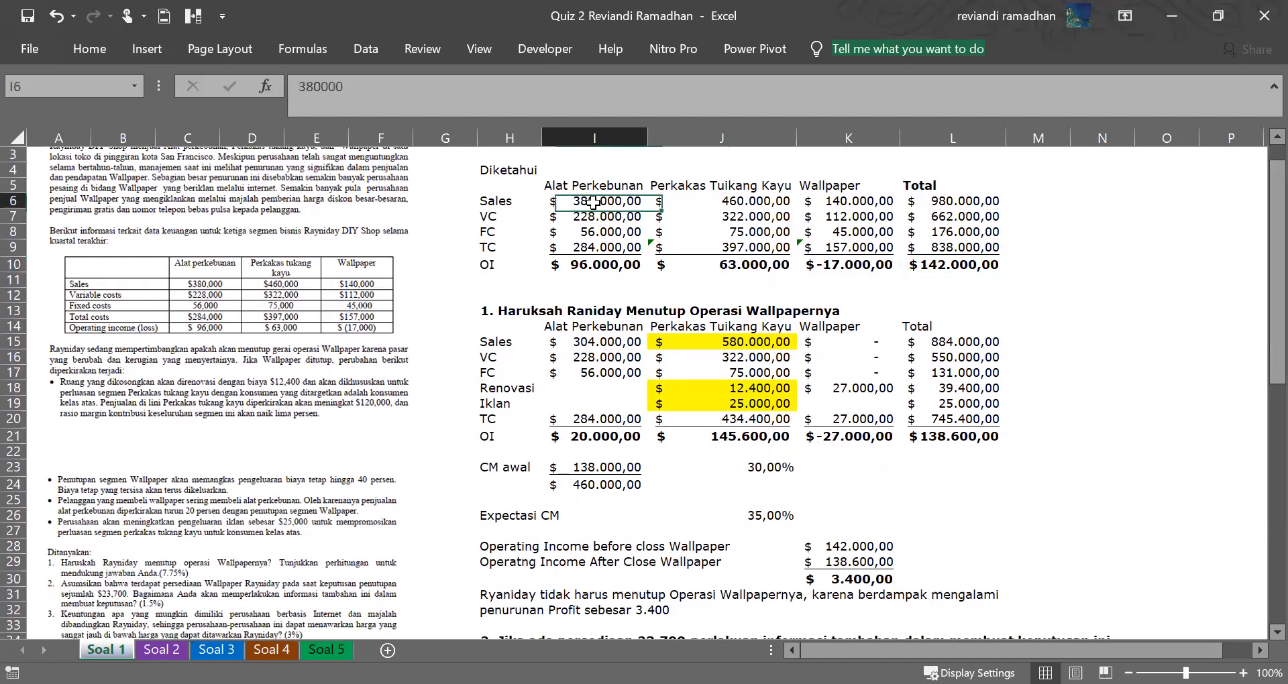
click(805, 205)
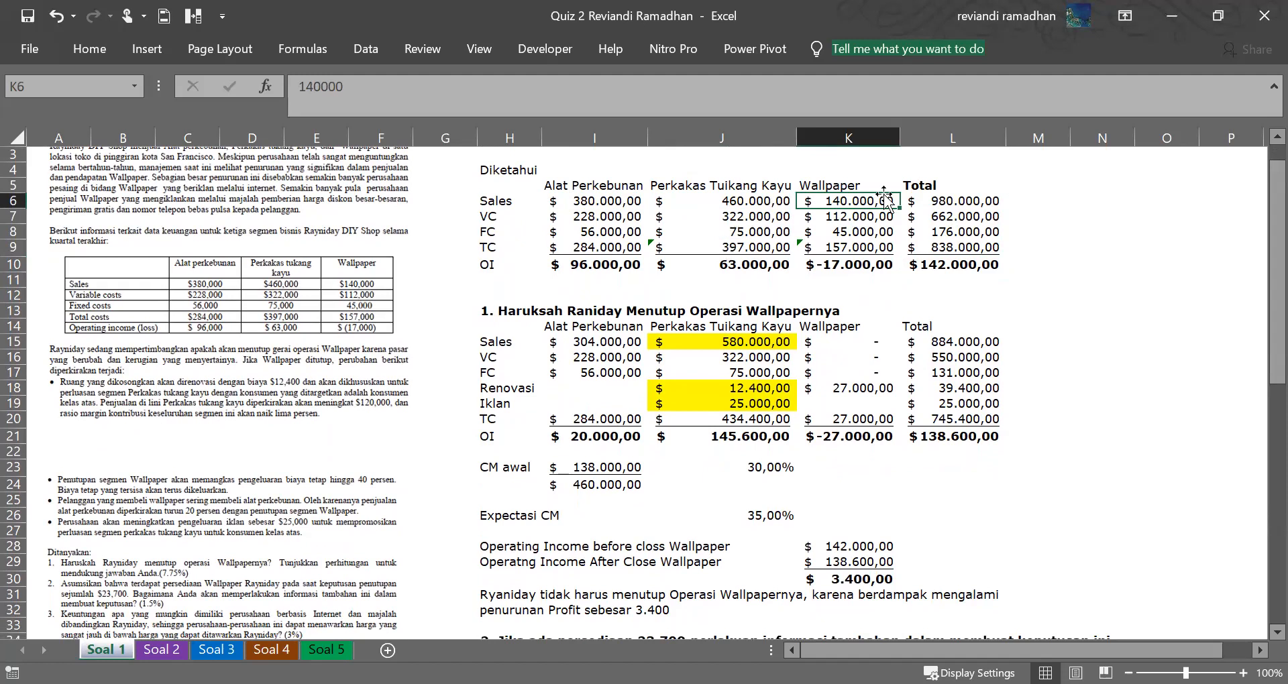
click(937, 198)
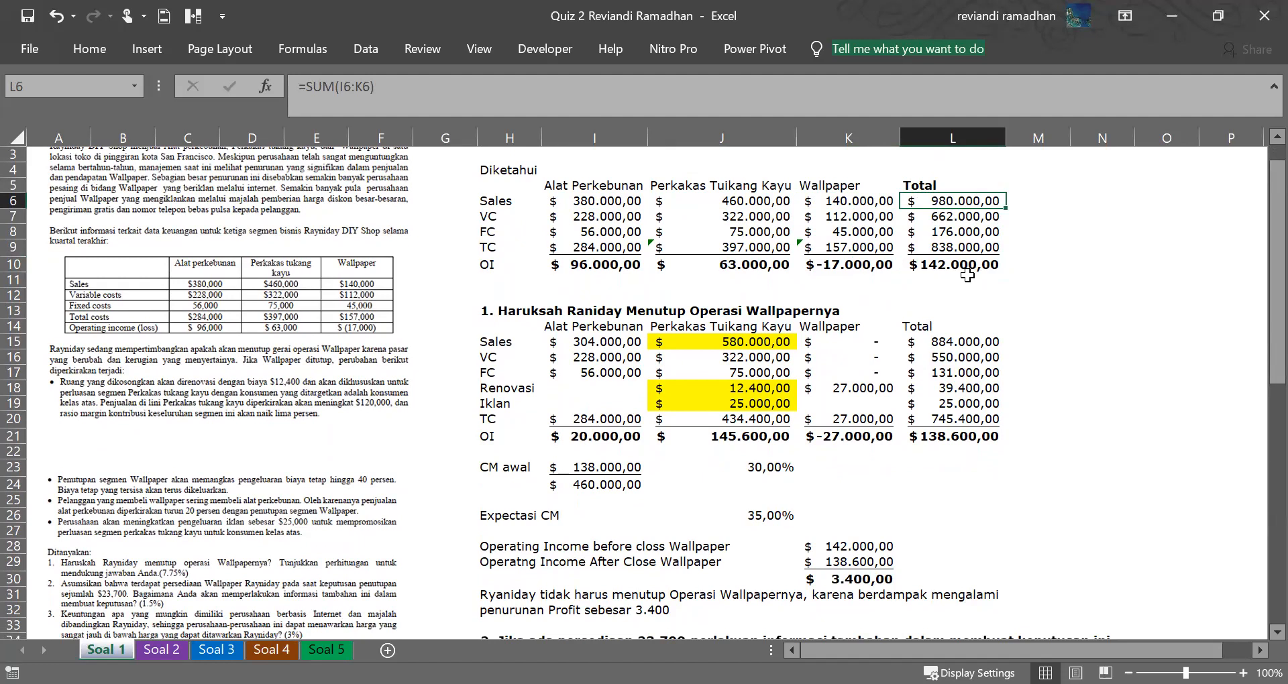
Examine the Perkakas Tukang Kayu fixed cost and the Wallpaper sales in the question 1 closure scenario.
click(920, 312)
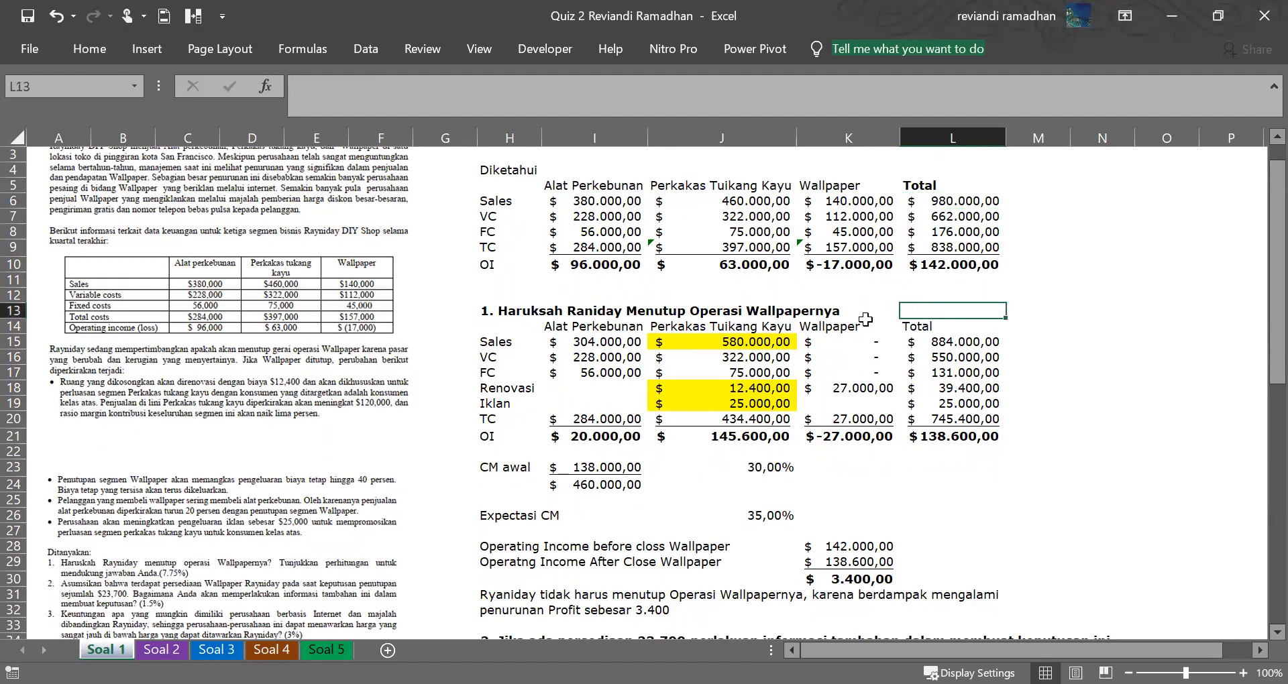
click(679, 370)
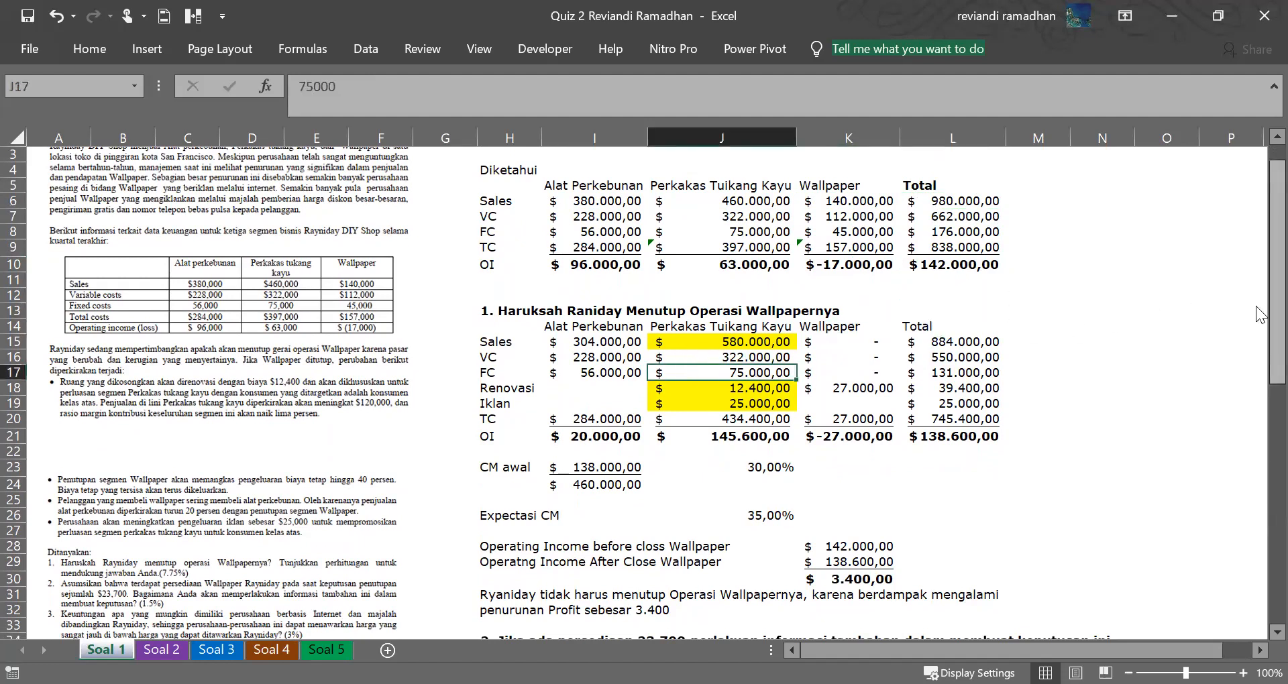
mouse_move(1256, 306)
mouse_down()
mouse_move(1258, 341)
mouse_move(1256, 327)
mouse_up()
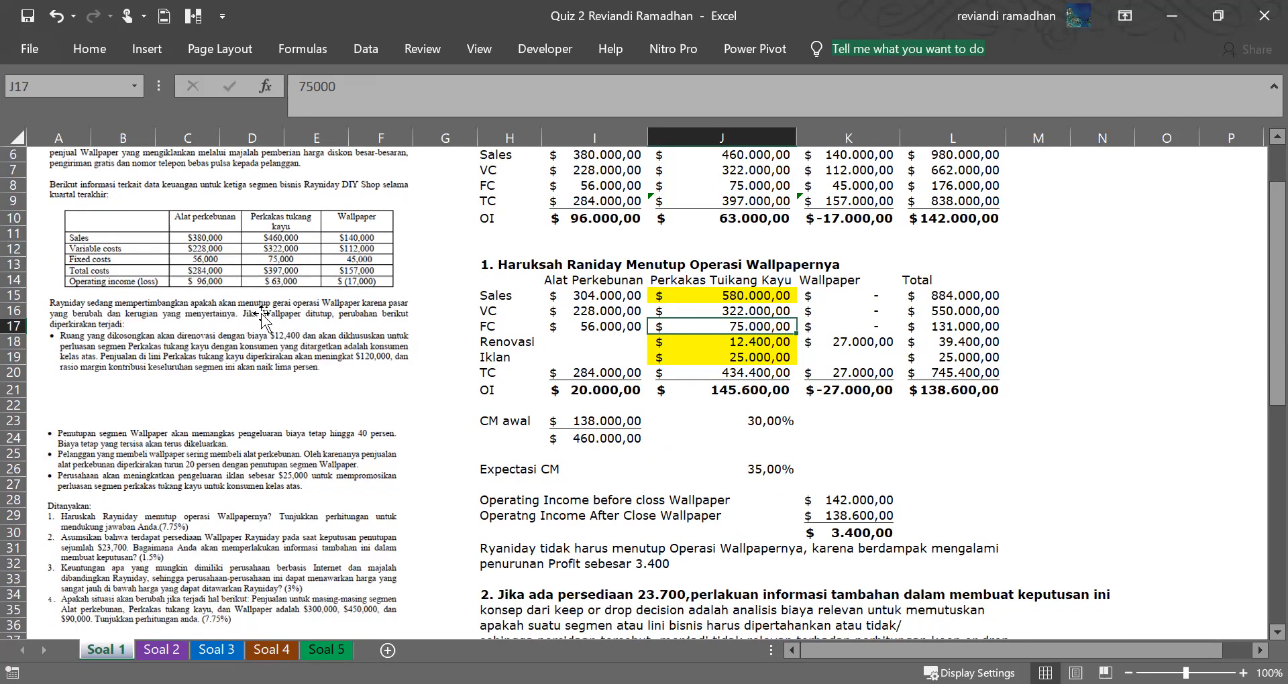
click(844, 294)
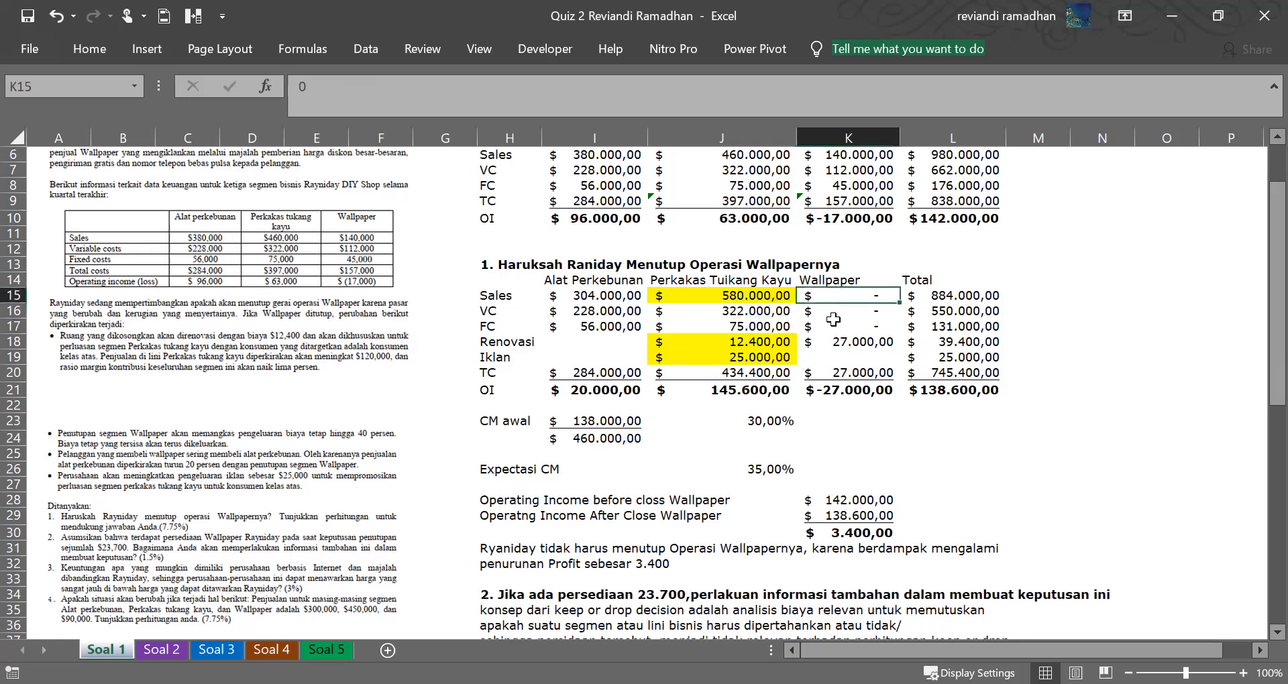
Clear the Wallpaper amount in the Renovasi row of the question 1 closure scenario and check the Wallpaper OI formula.
click(832, 311)
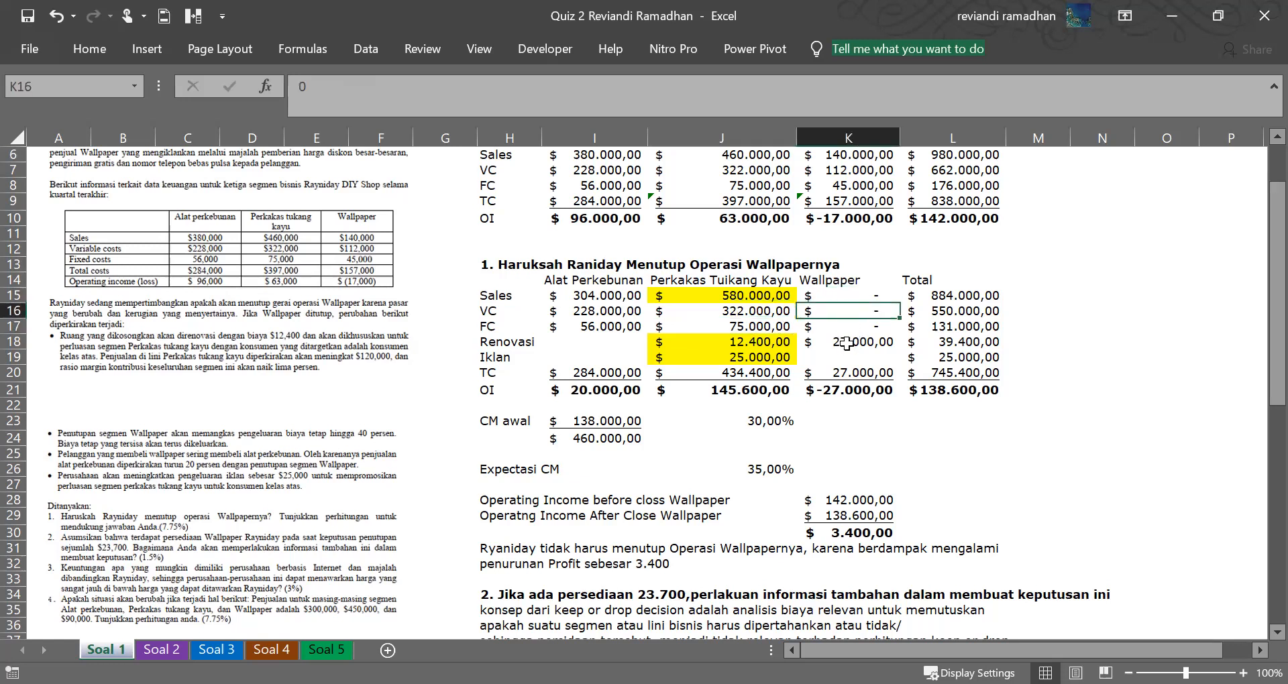
click(846, 343)
key(Delete)
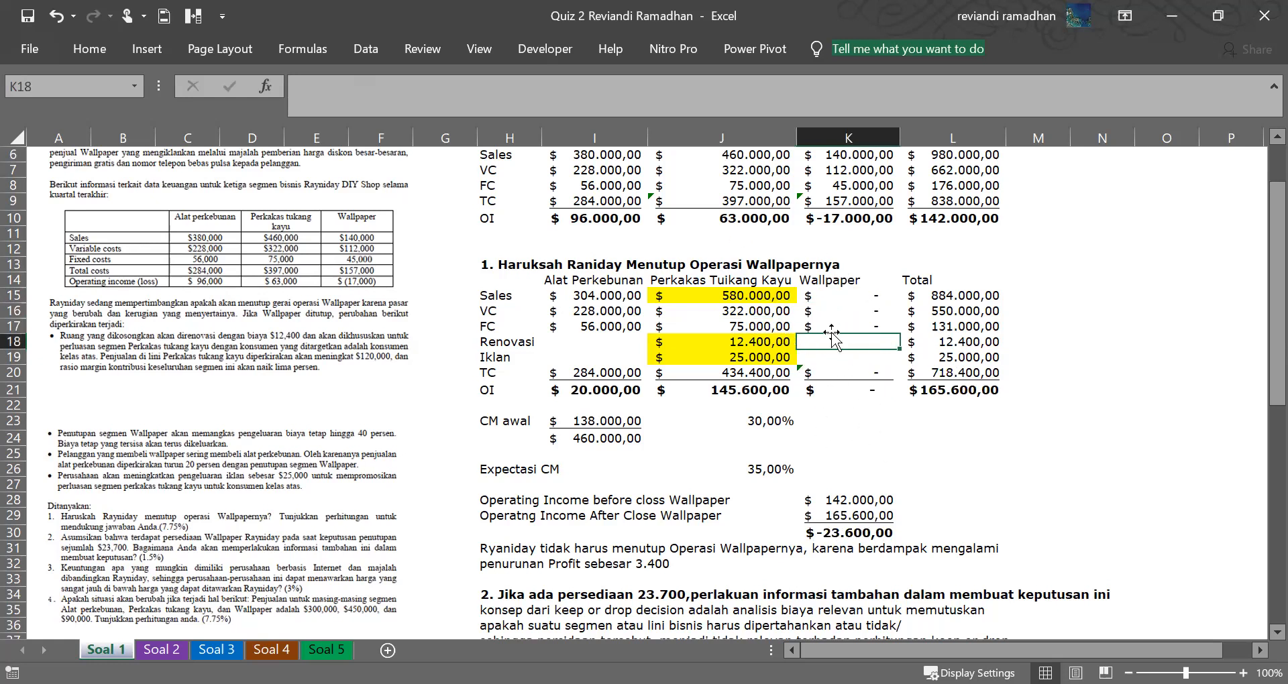
click(835, 296)
click(845, 387)
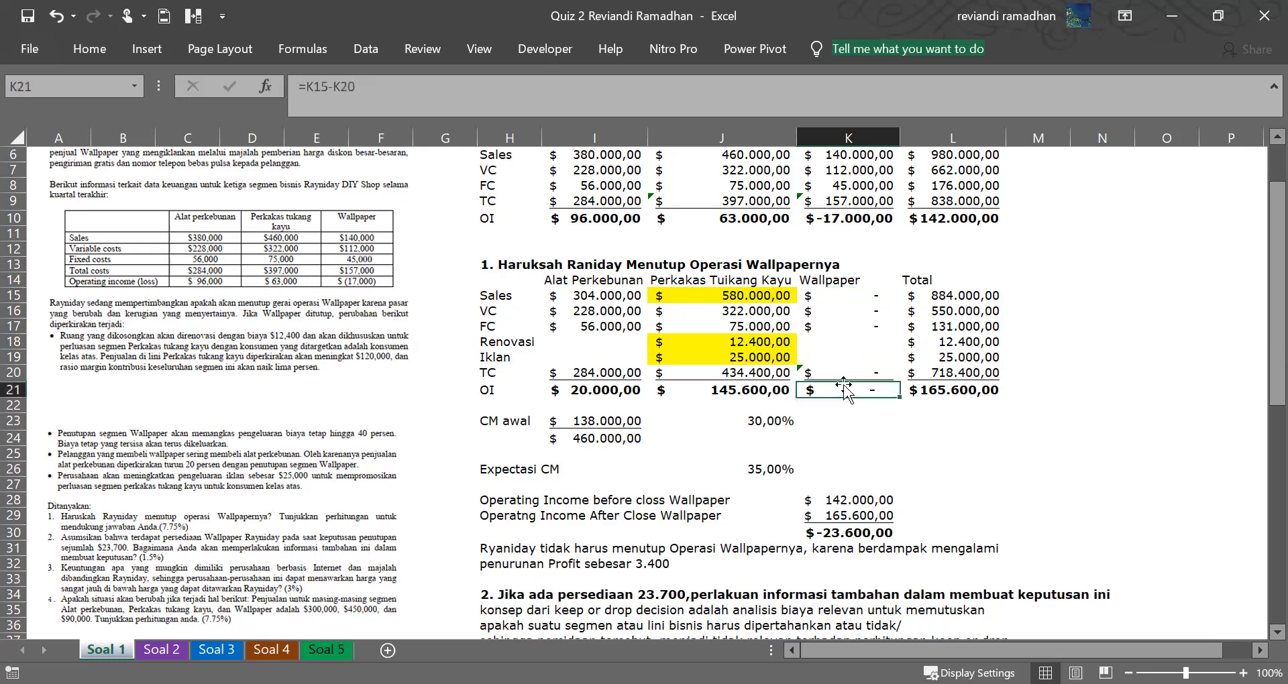
Compare the renovation bullet in the case text with the Renovasi amount for Perkakas Tukang Kayu in the closure scenario.
click(180, 368)
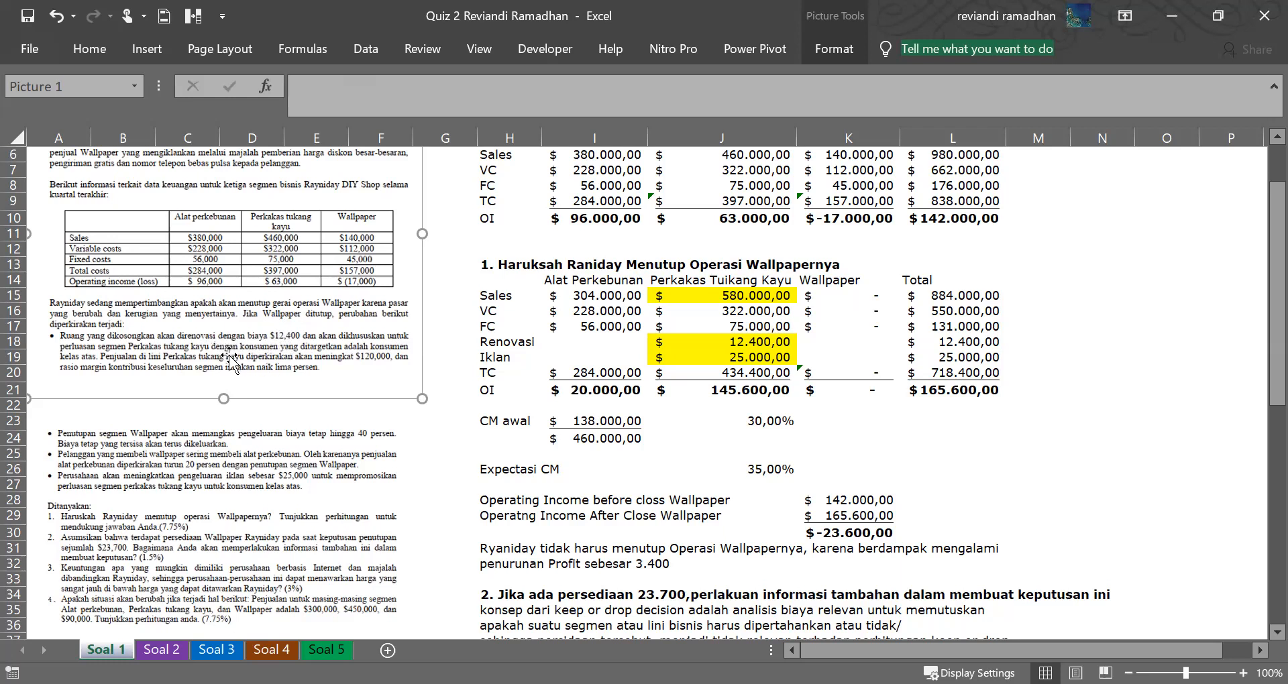
click(695, 342)
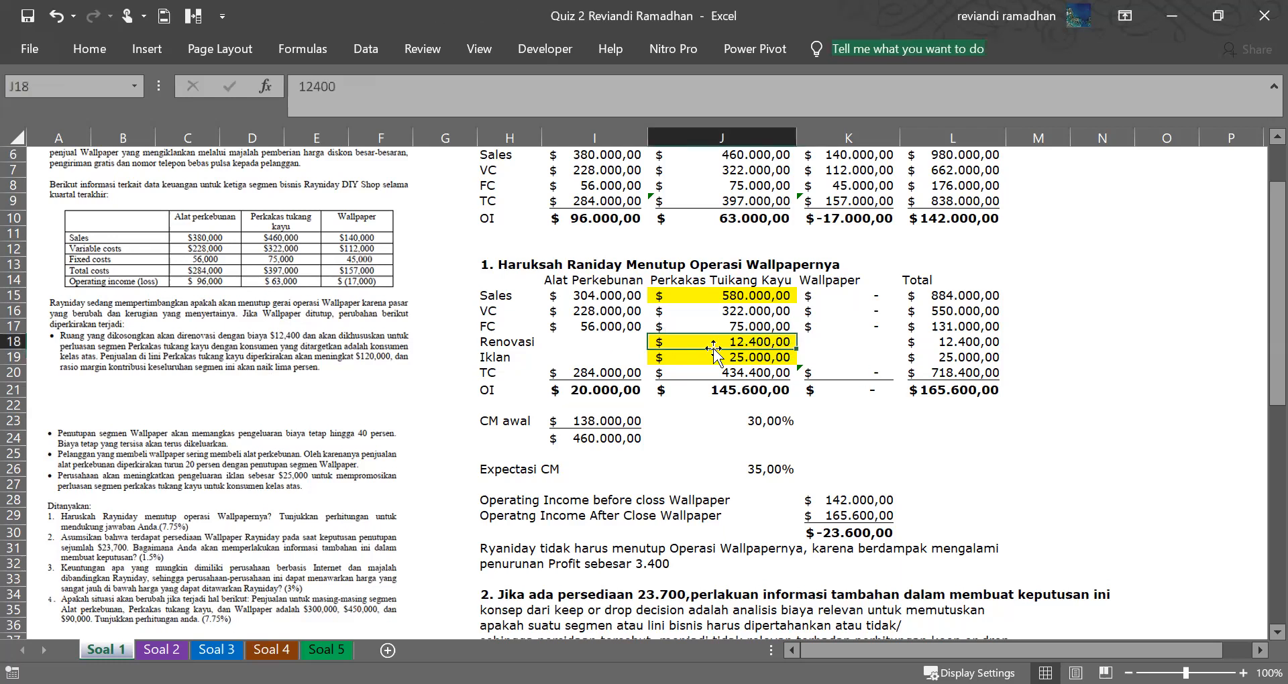
click(526, 343)
click(757, 343)
scroll(1078, 279, up, 1)
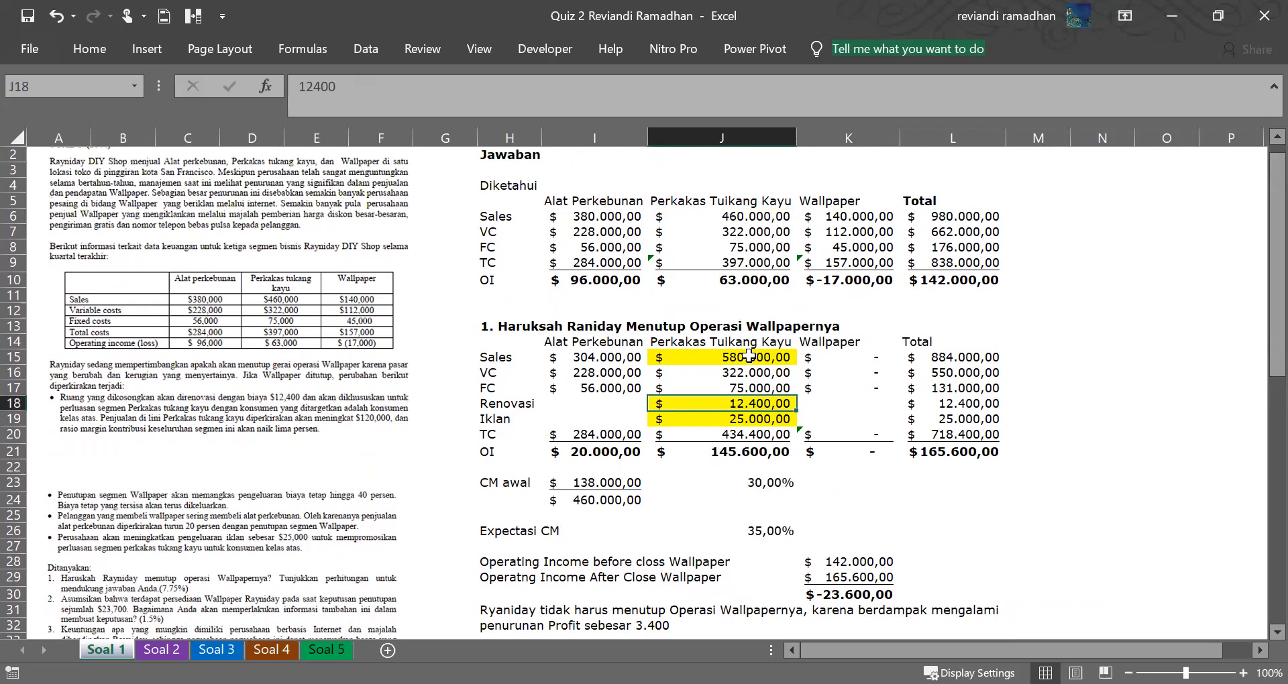
Inspect how the Perkakas Tukang Kayu sales, VC, FC, Iklan and TC cells in the closure scenario are calculated.
click(732, 216)
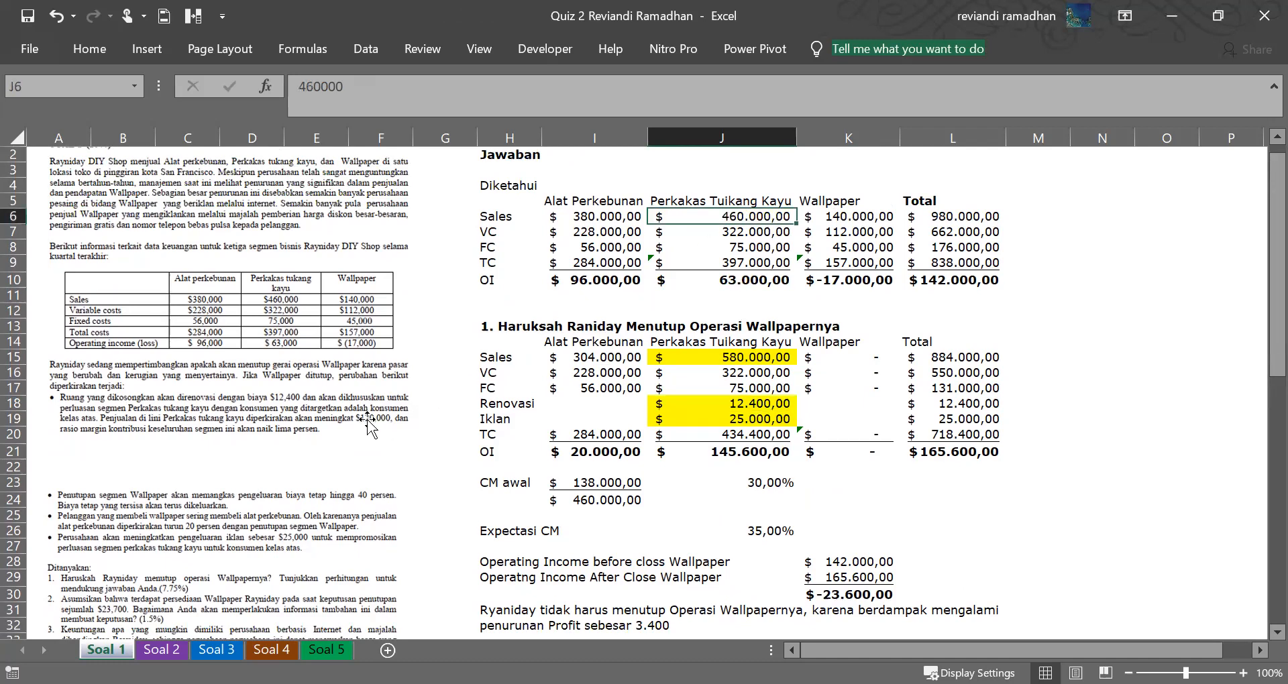
click(754, 357)
double_click(754, 357)
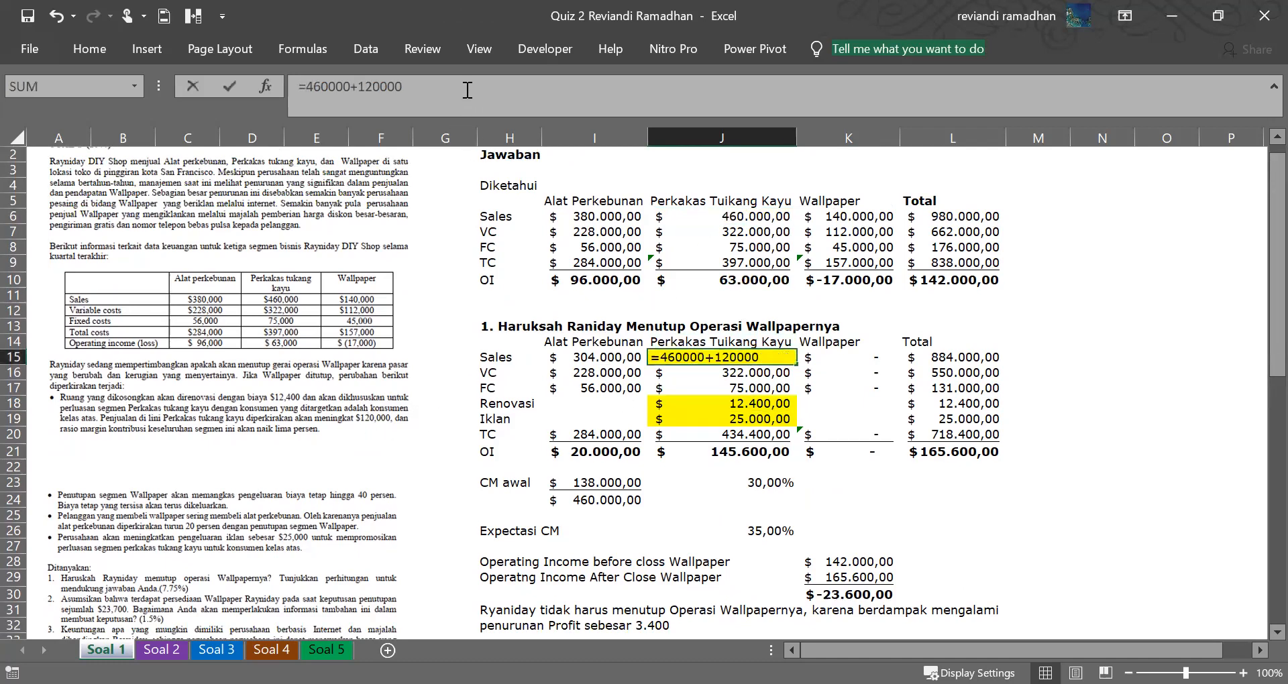
click(661, 432)
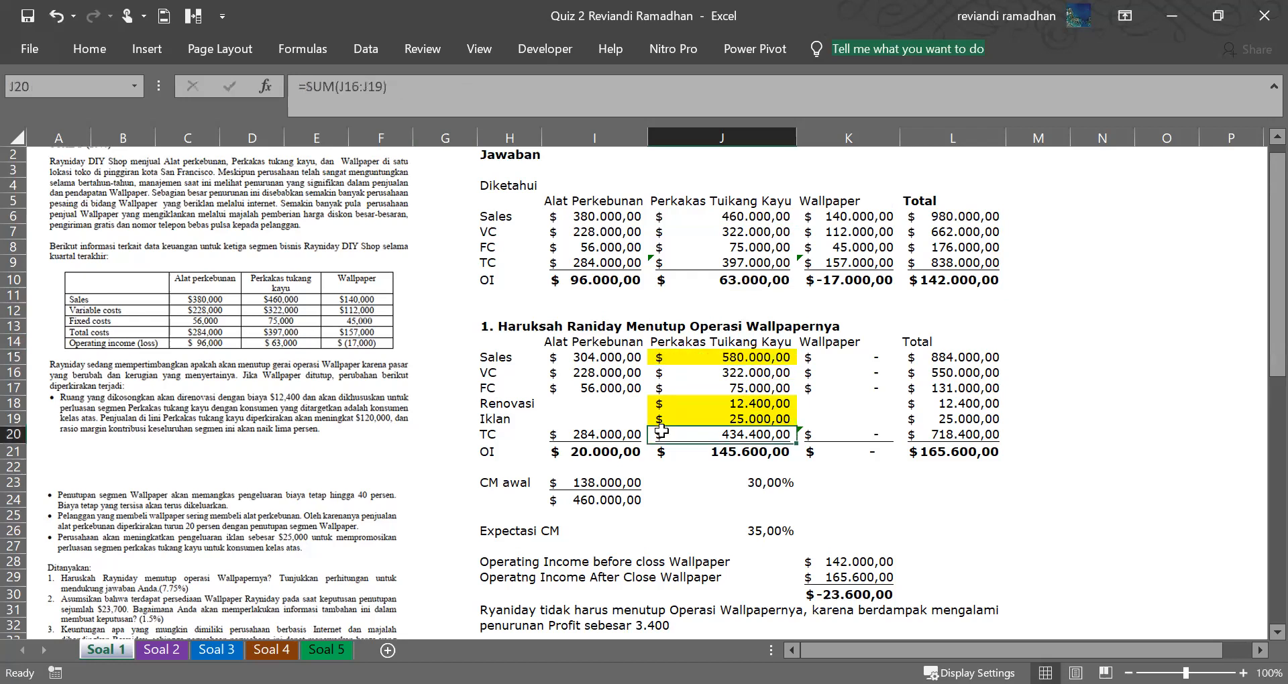
click(733, 360)
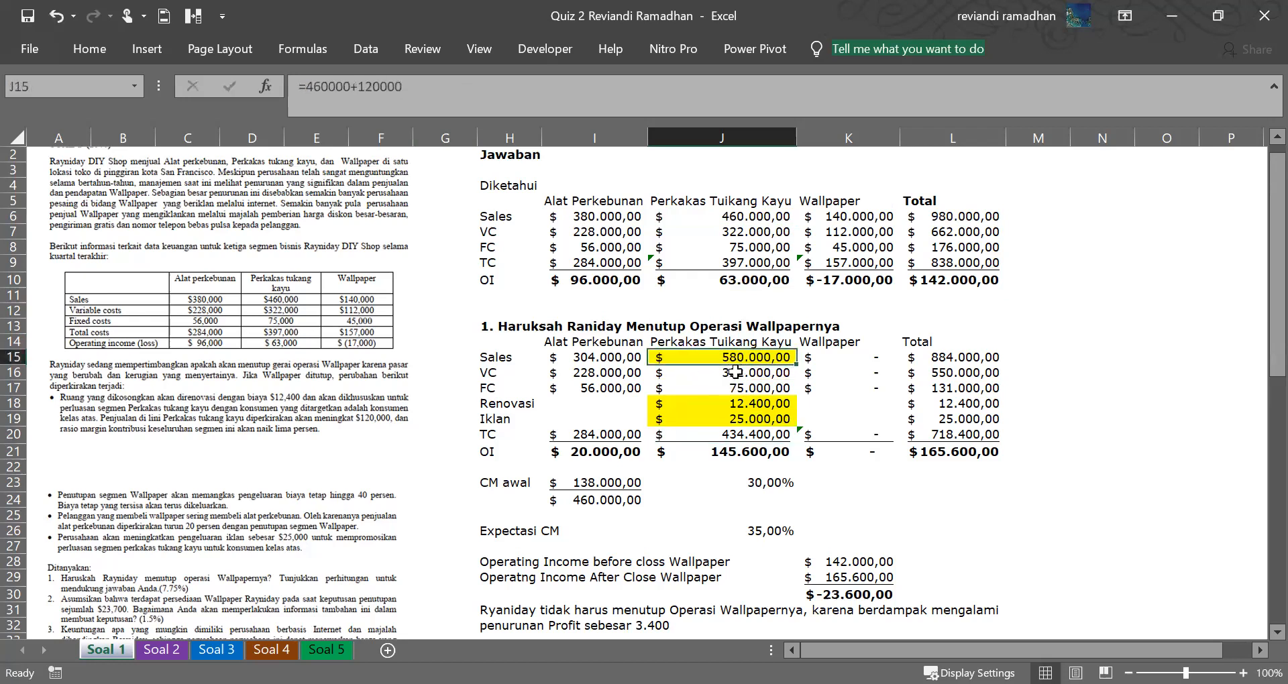
click(735, 371)
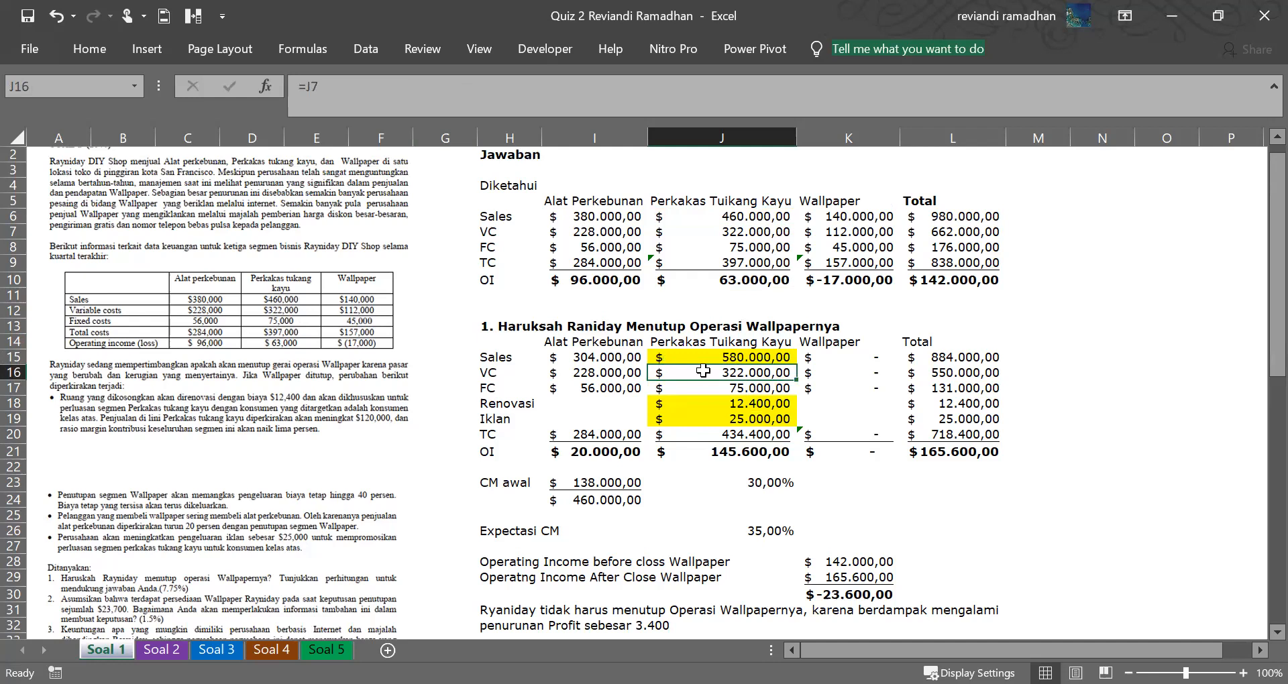
click(708, 390)
click(708, 416)
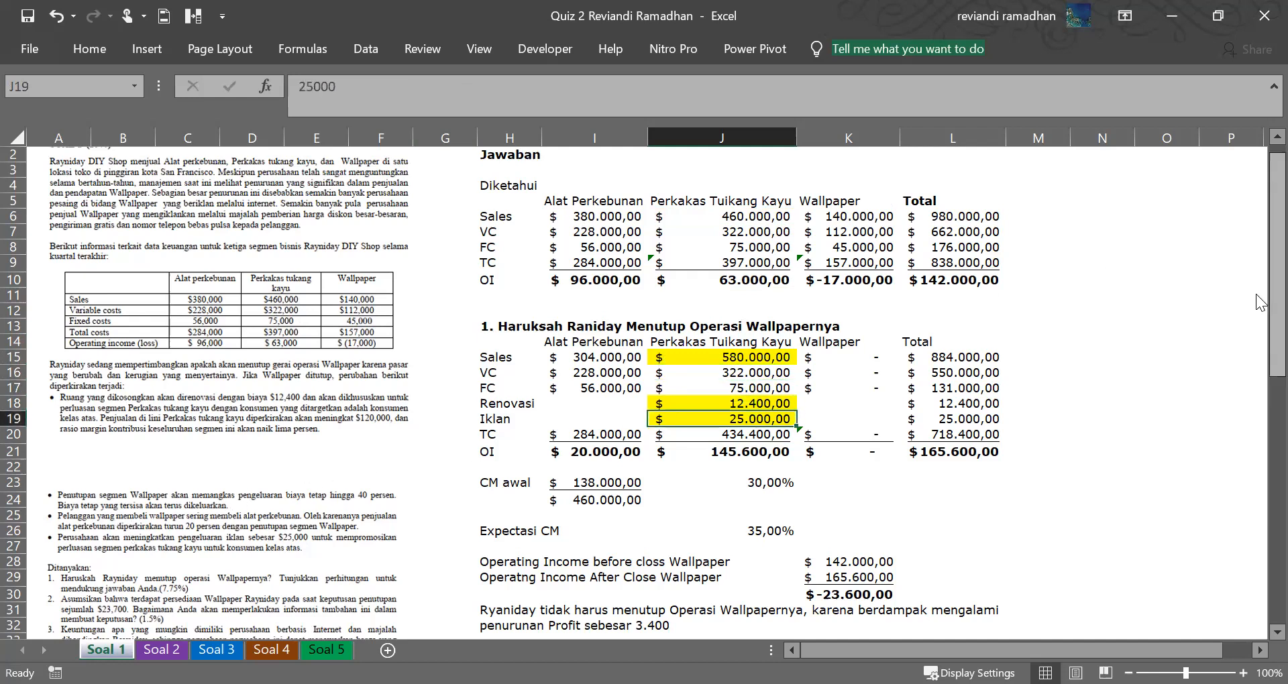
Try setting the Wallpaper fixed cost in the closure scenario to 40% of its original fixed cost with =40%*K8.
scroll(1256, 303, down, 1)
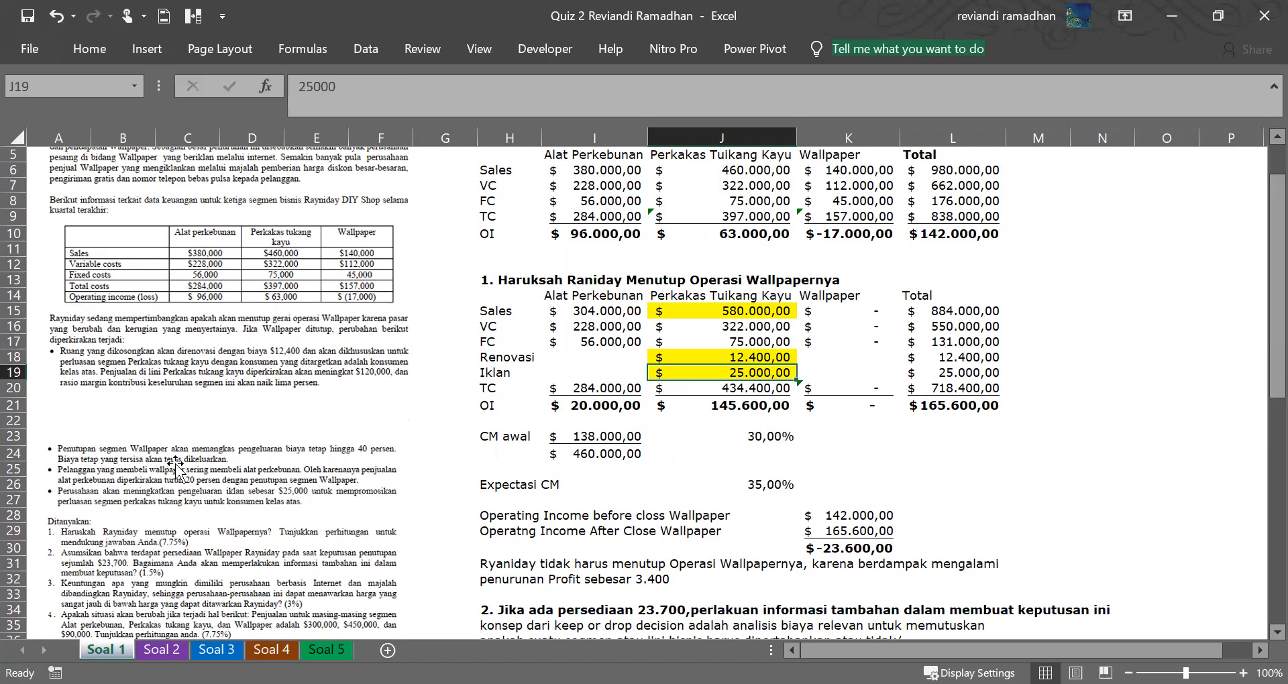
drag(121, 436, 137, 440)
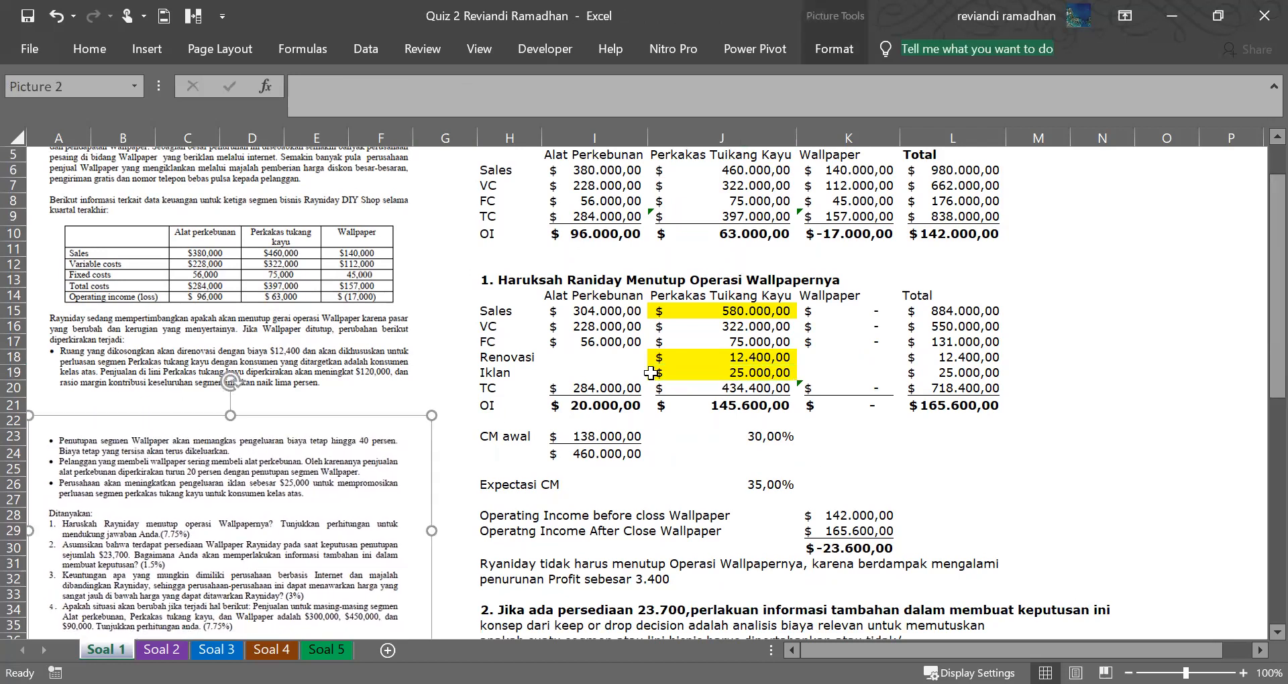
click(845, 338)
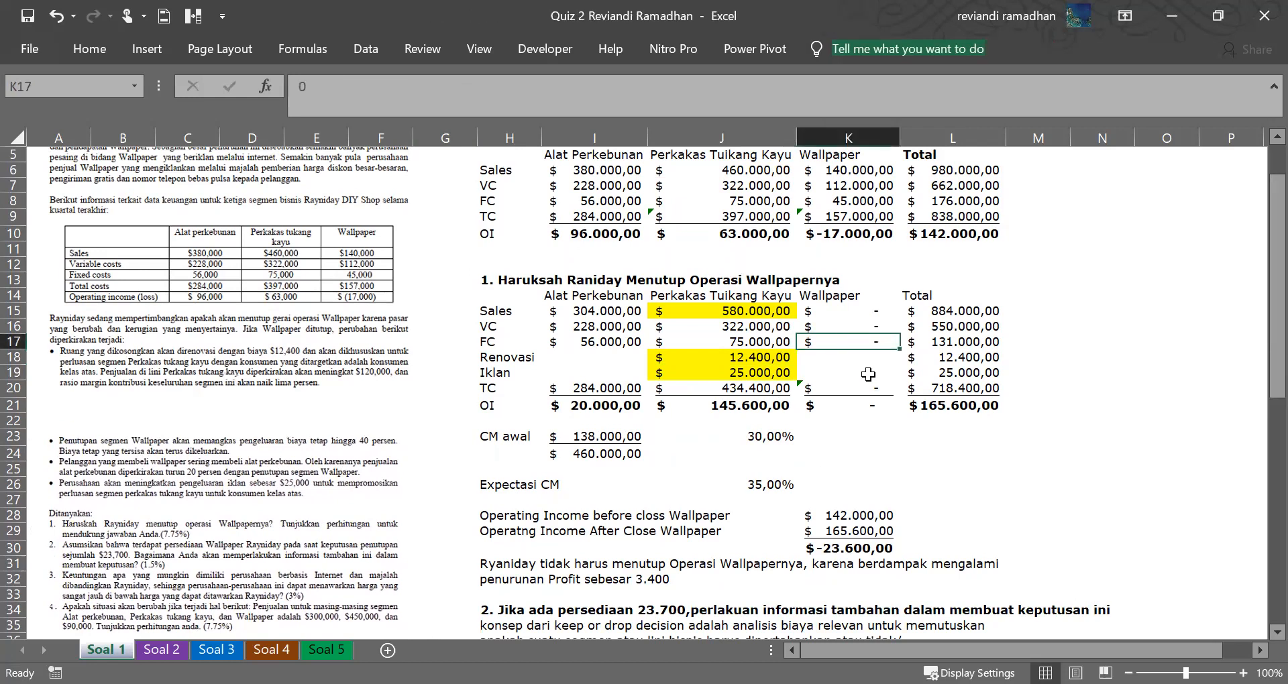
text(=40)
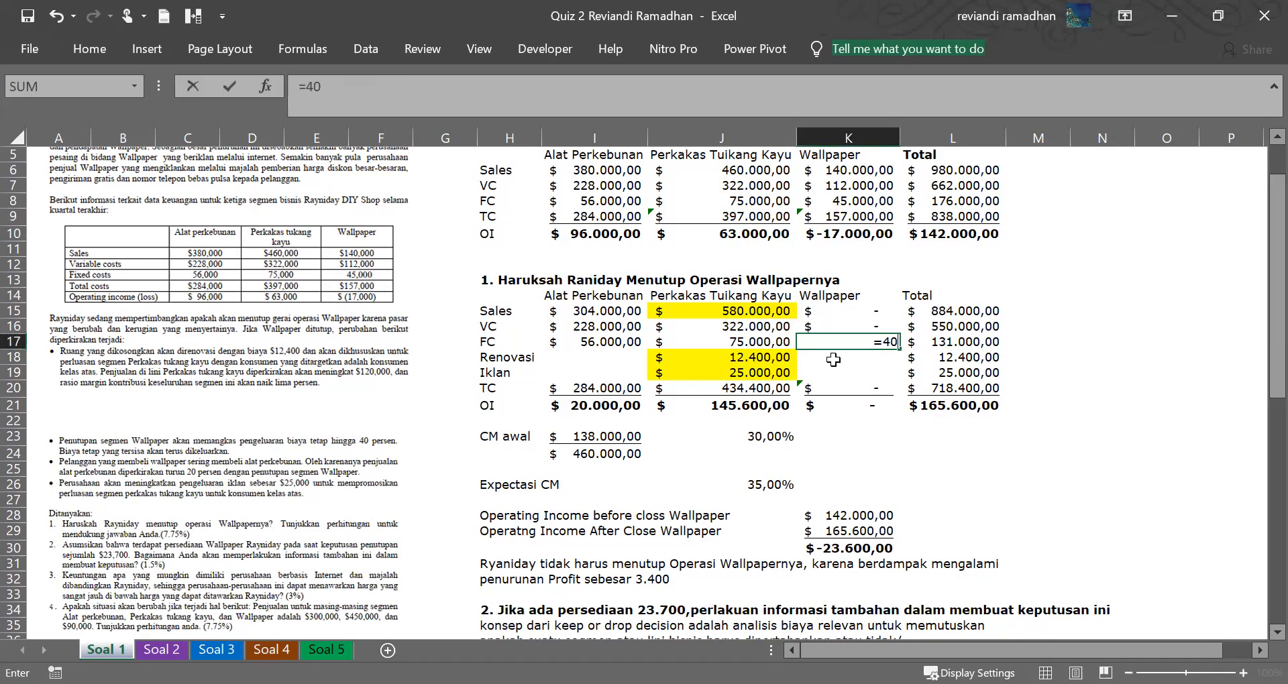
text(%*)
click(836, 200)
key(Return)
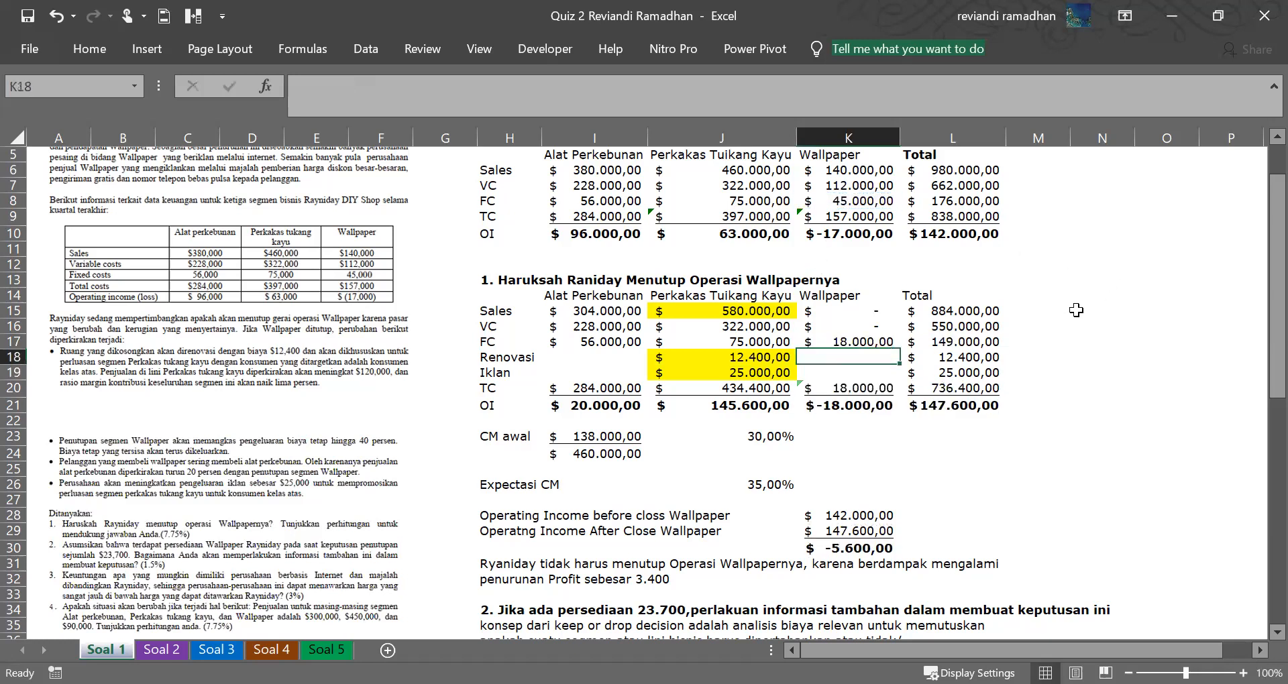
Discard the 40% fixed cost formula and undo the recent edits back to the cleared Wallpaper amount in the Renovasi row.
click(881, 340)
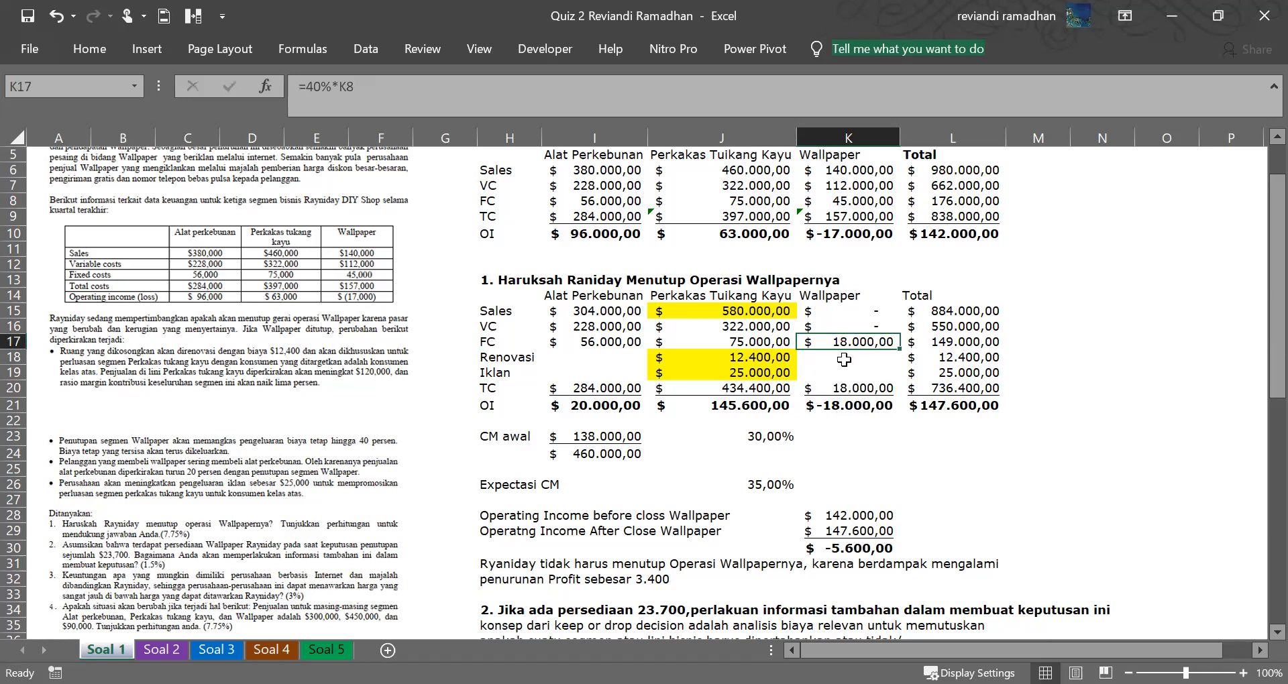
key(Delete)
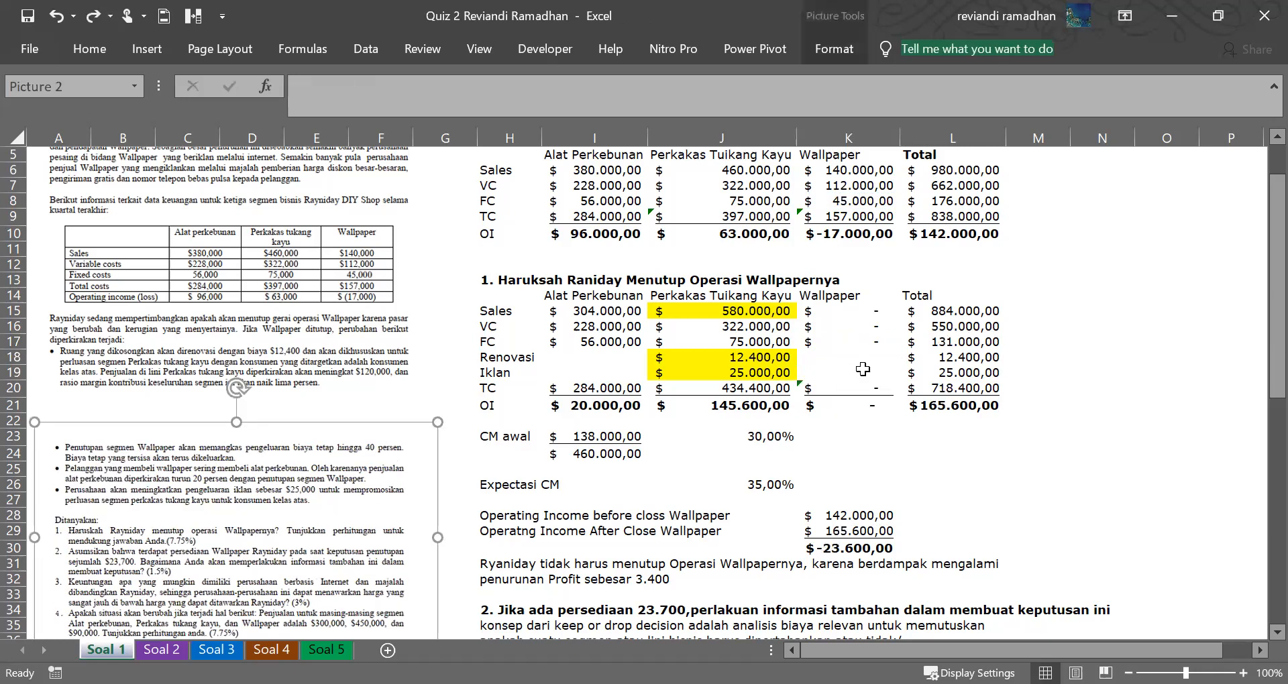
key(ctrl+z)
key(ctrl+z)
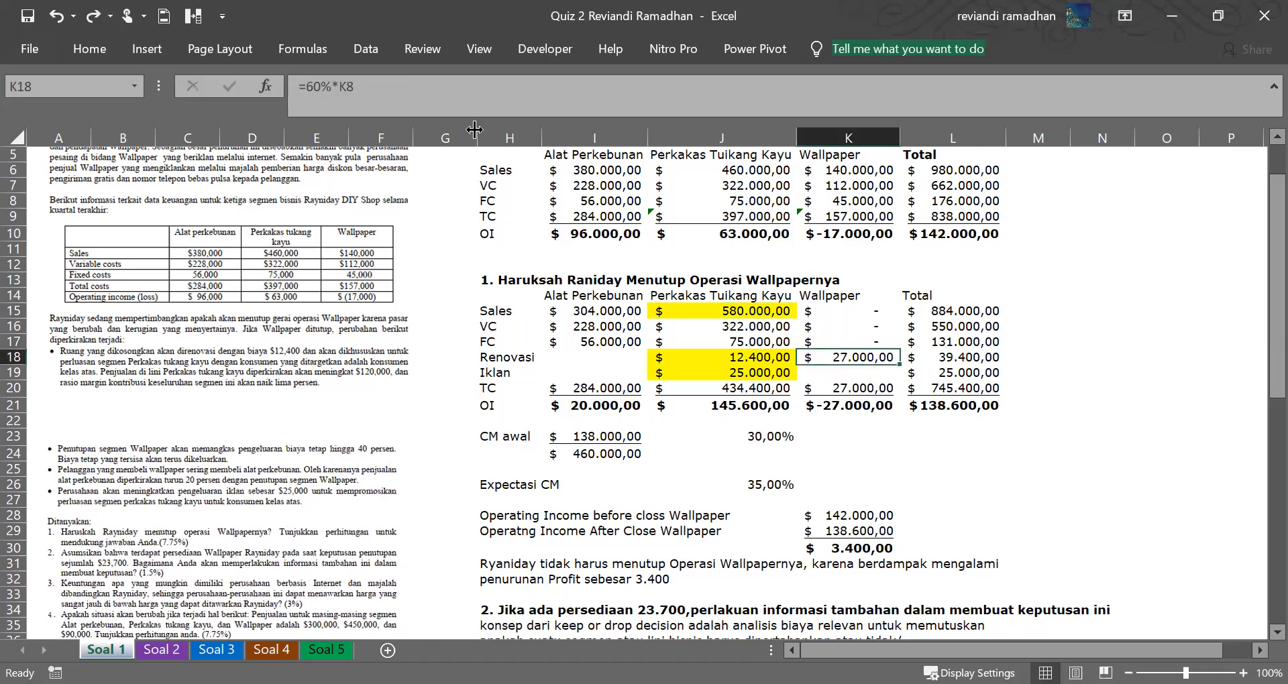
Examine the formula behind the Wallpaper amount in the Renovasi row and the fixed cost bullet in the case text.
click(463, 80)
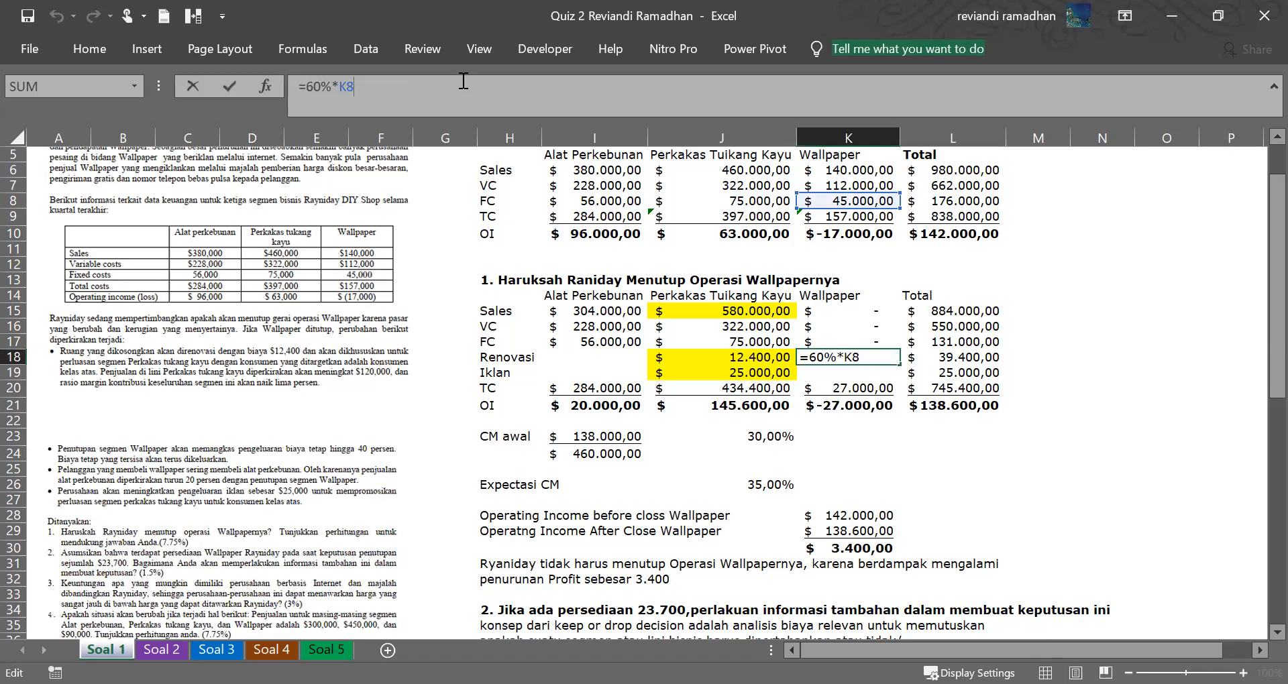
click(1095, 395)
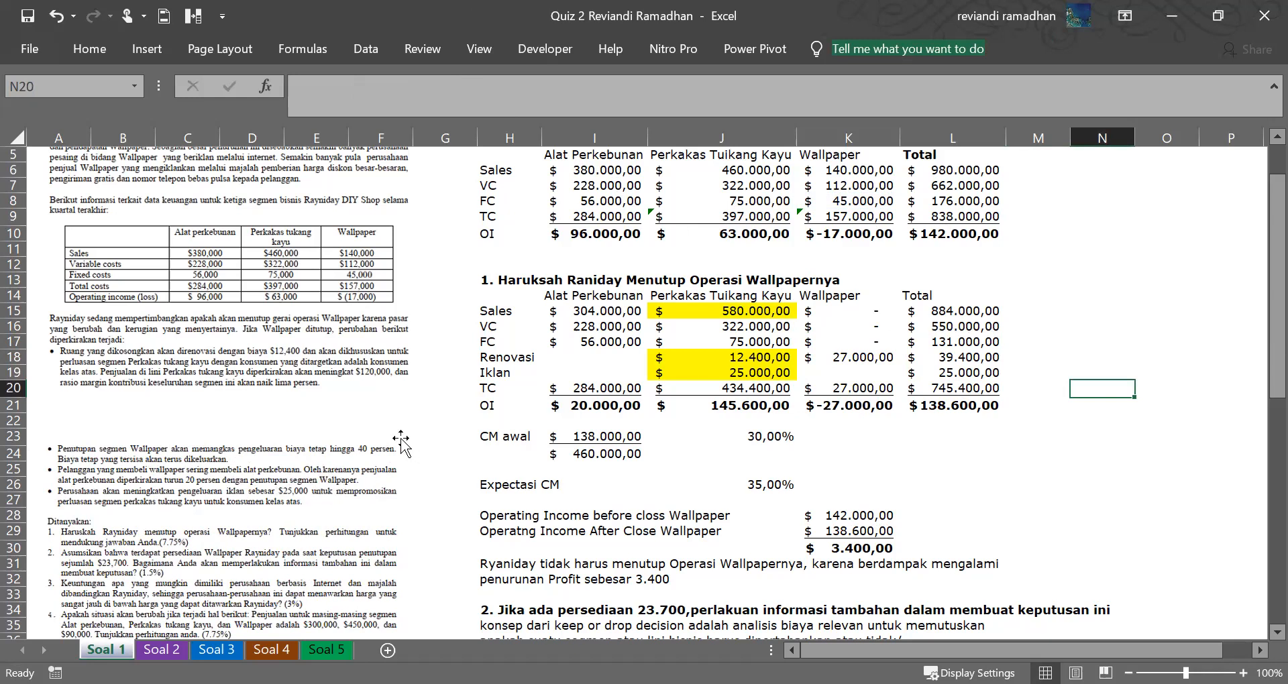
click(357, 451)
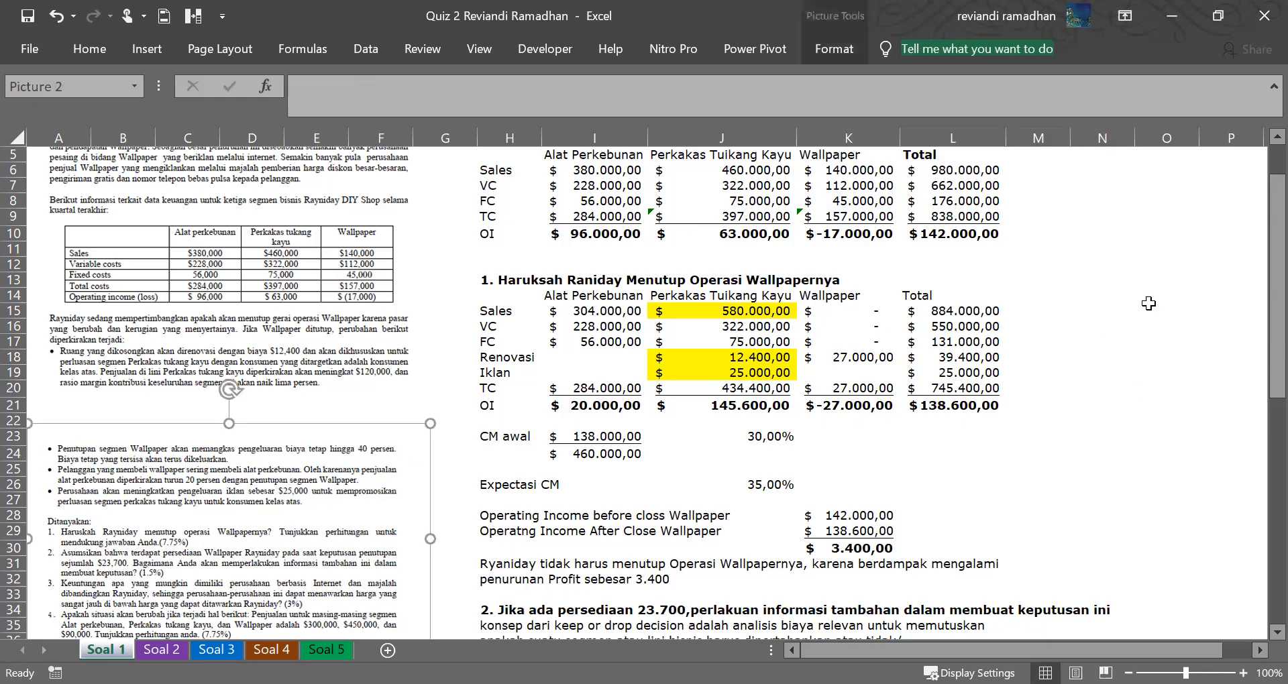
Move the Wallpaper formula =60%*K8 from the Renovasi row to the FC row of the closure scenario and check its reference.
click(859, 361)
key(ctrl+c)
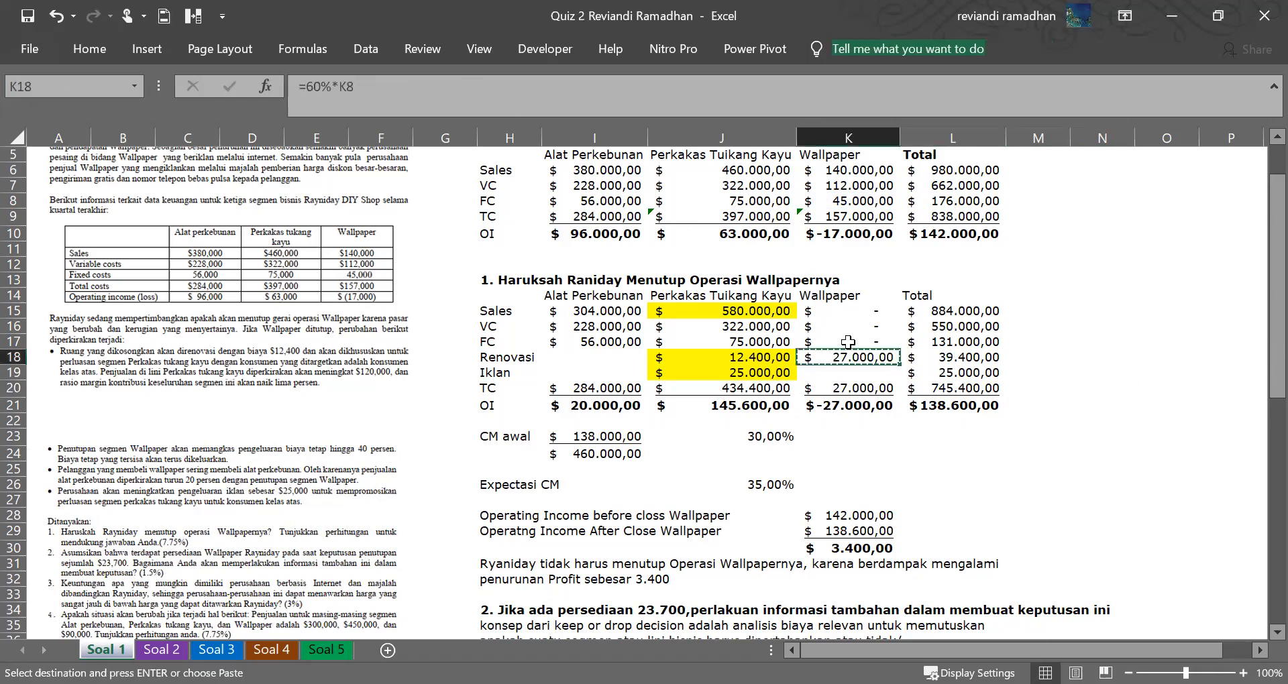
click(849, 342)
key(ctrl+v)
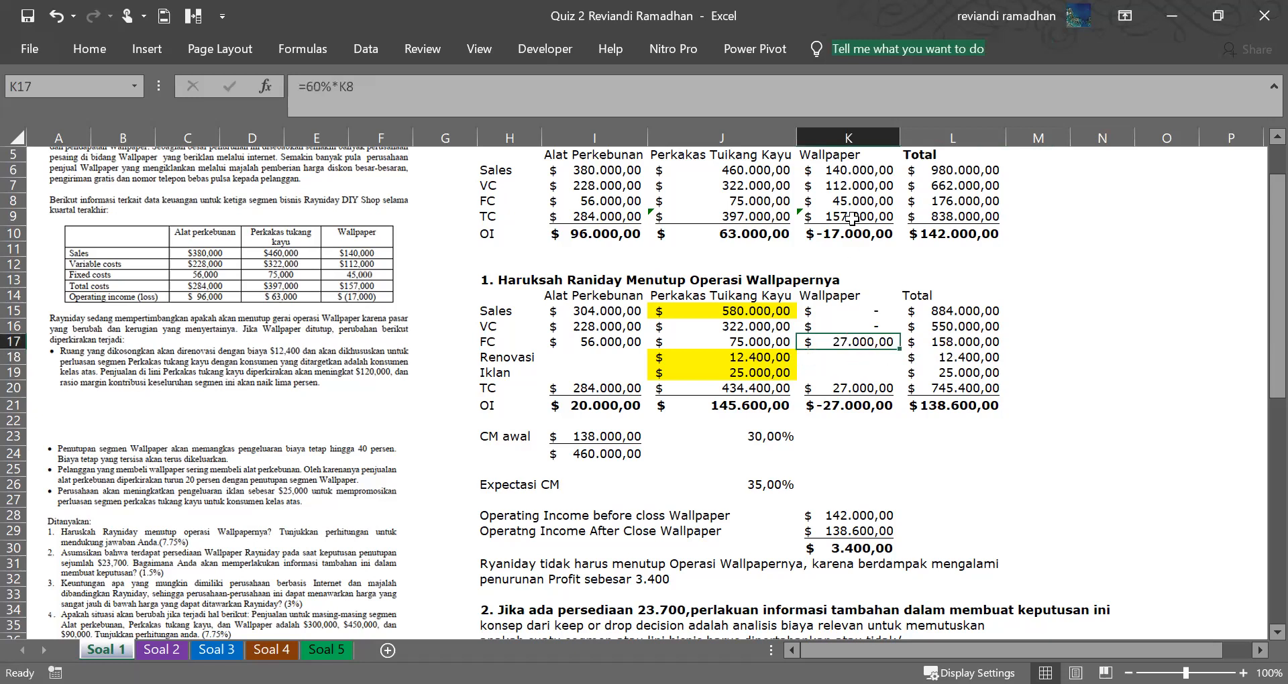
key(F2)
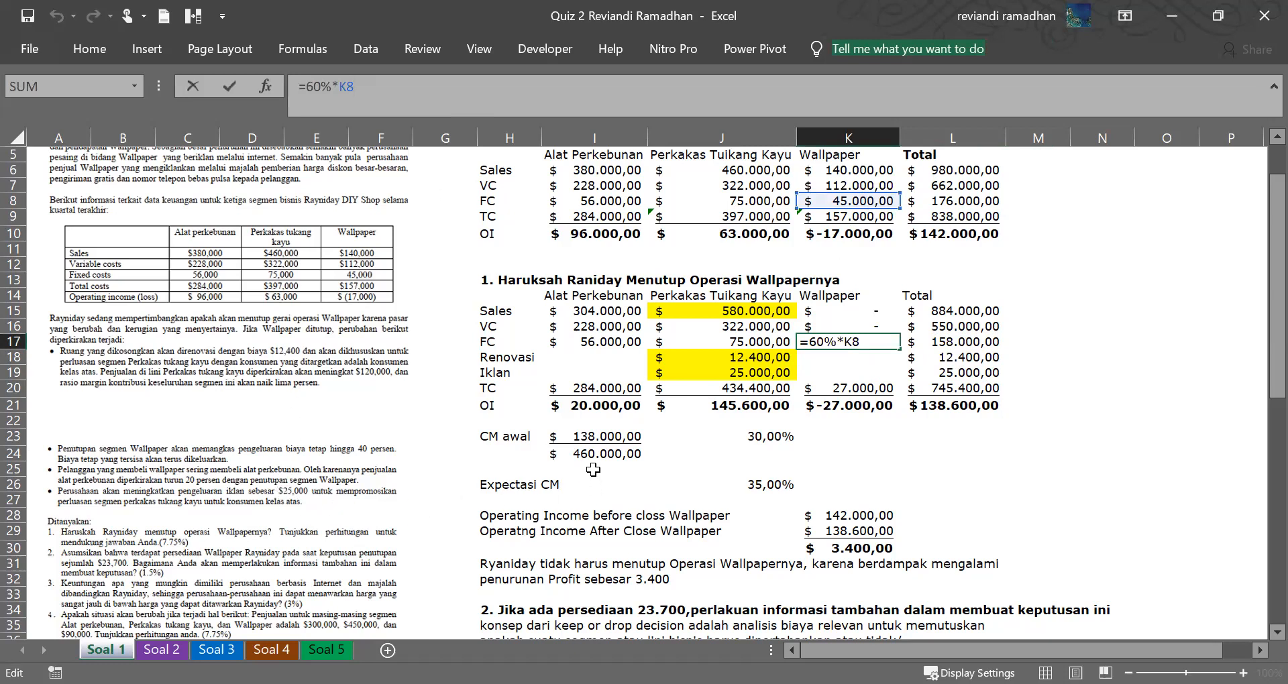
click(1152, 430)
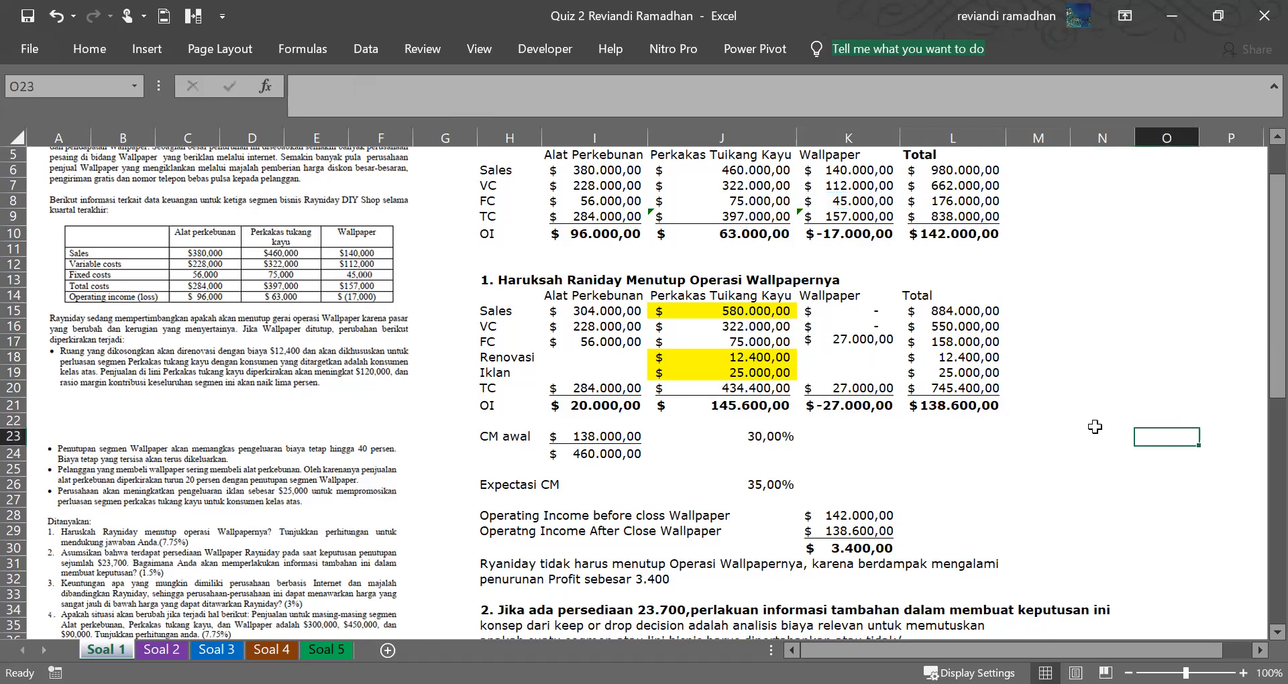
click(832, 339)
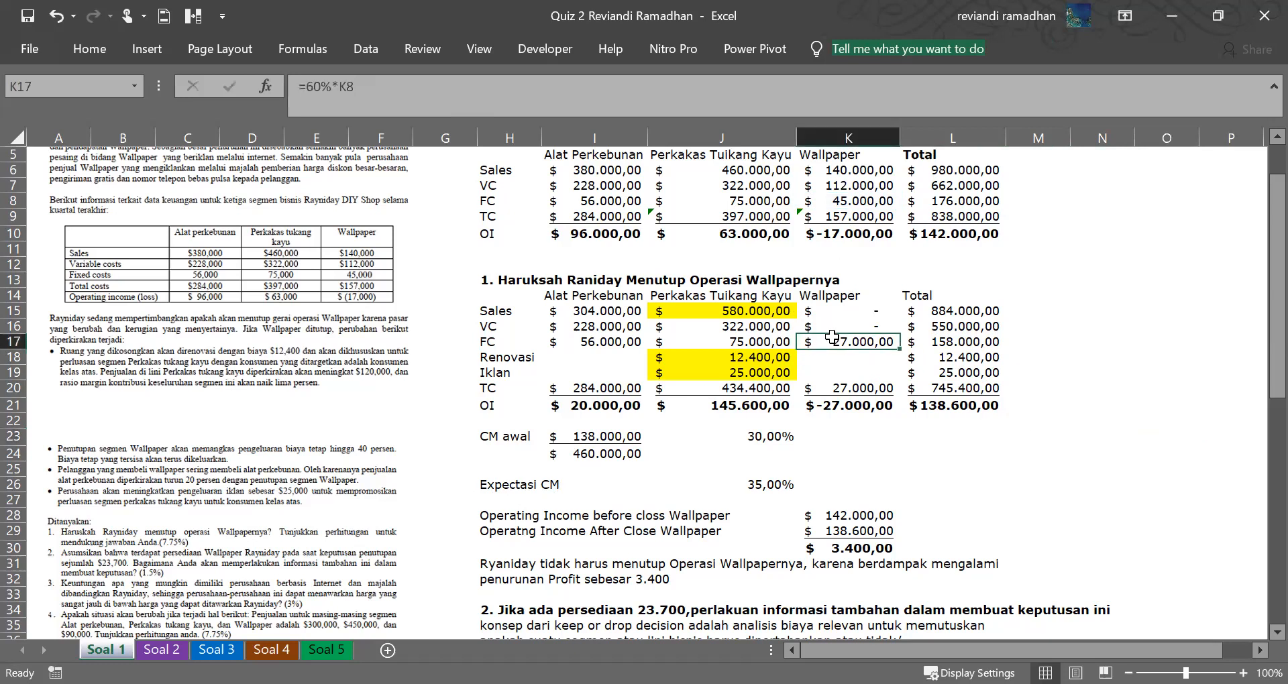
Compare the case text on lost Wallpaper customers with the original and closure-scenario sales of Alat Perkebunan.
click(322, 461)
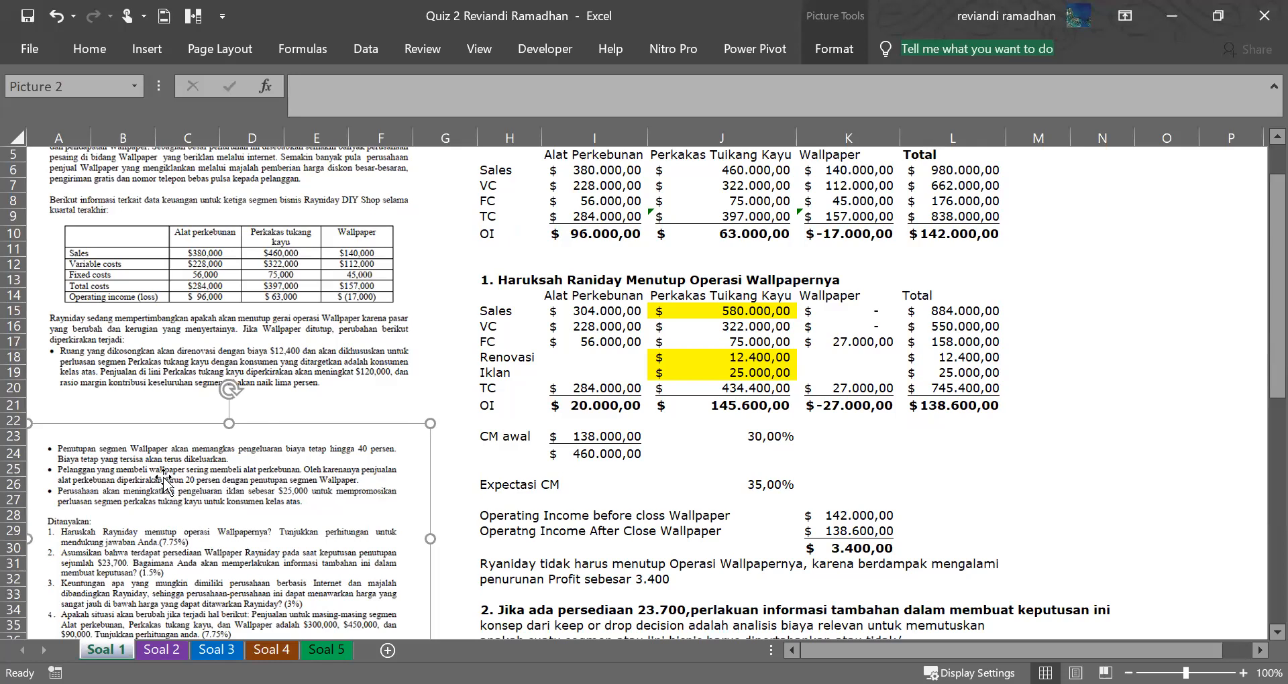
click(170, 385)
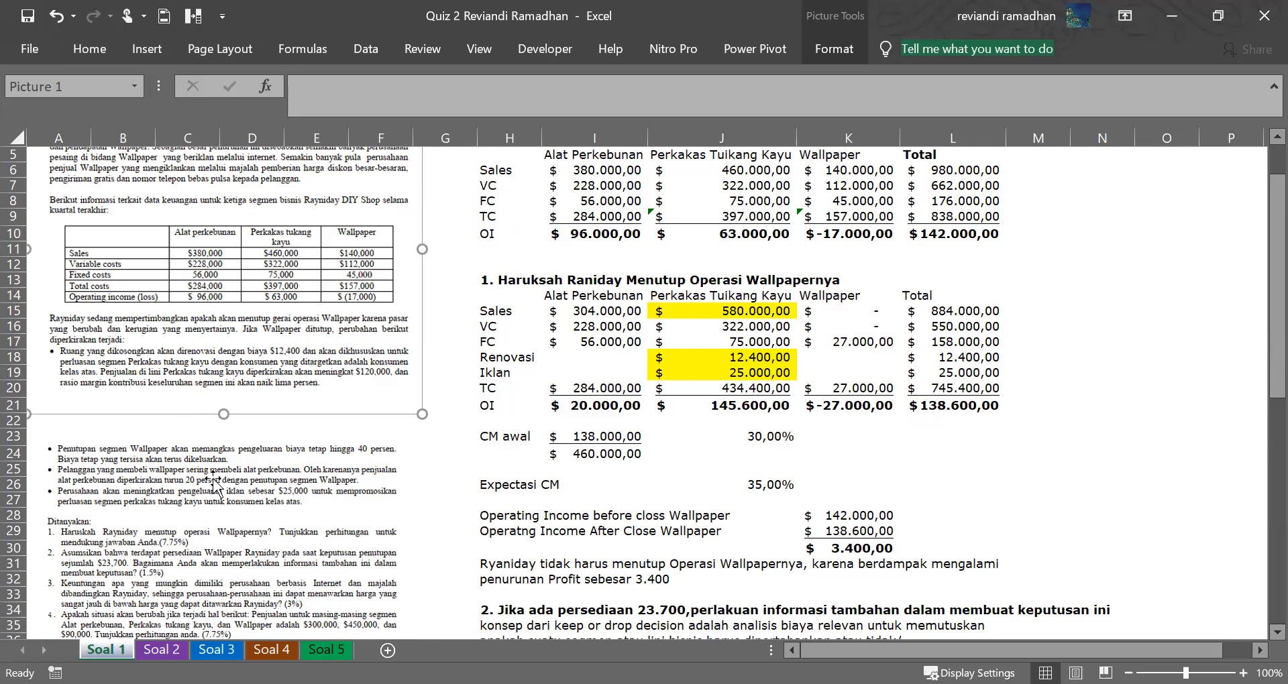
click(584, 310)
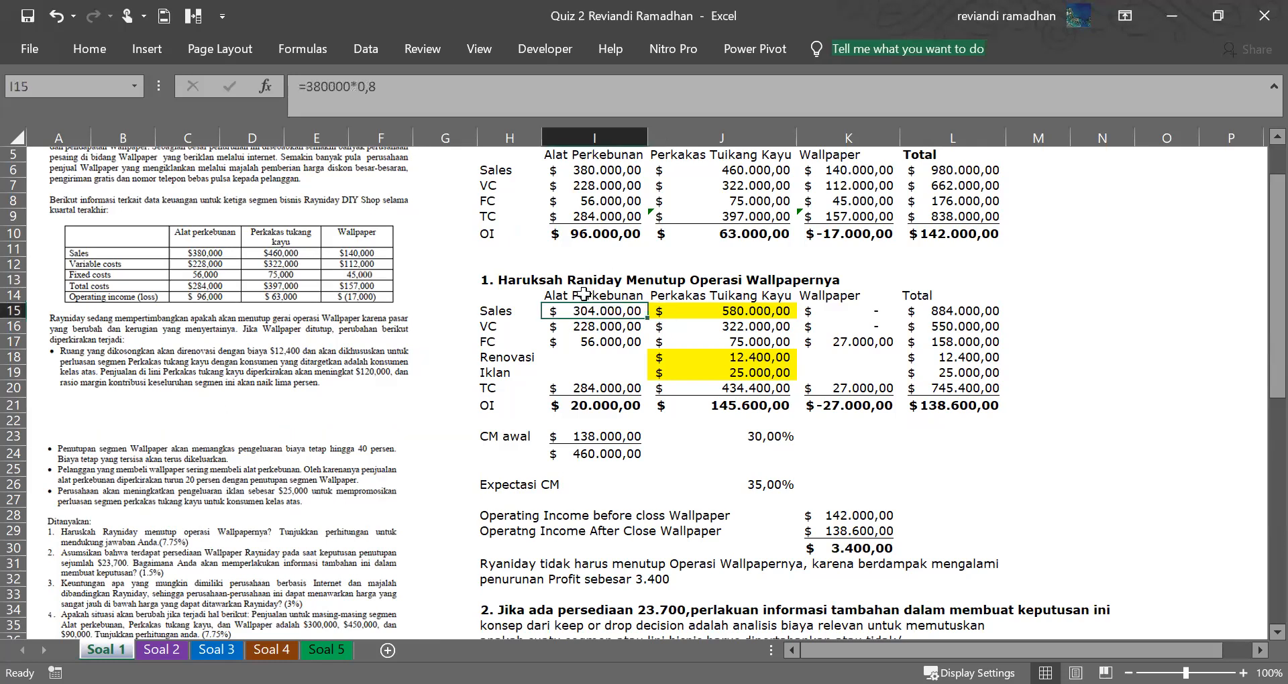
click(616, 171)
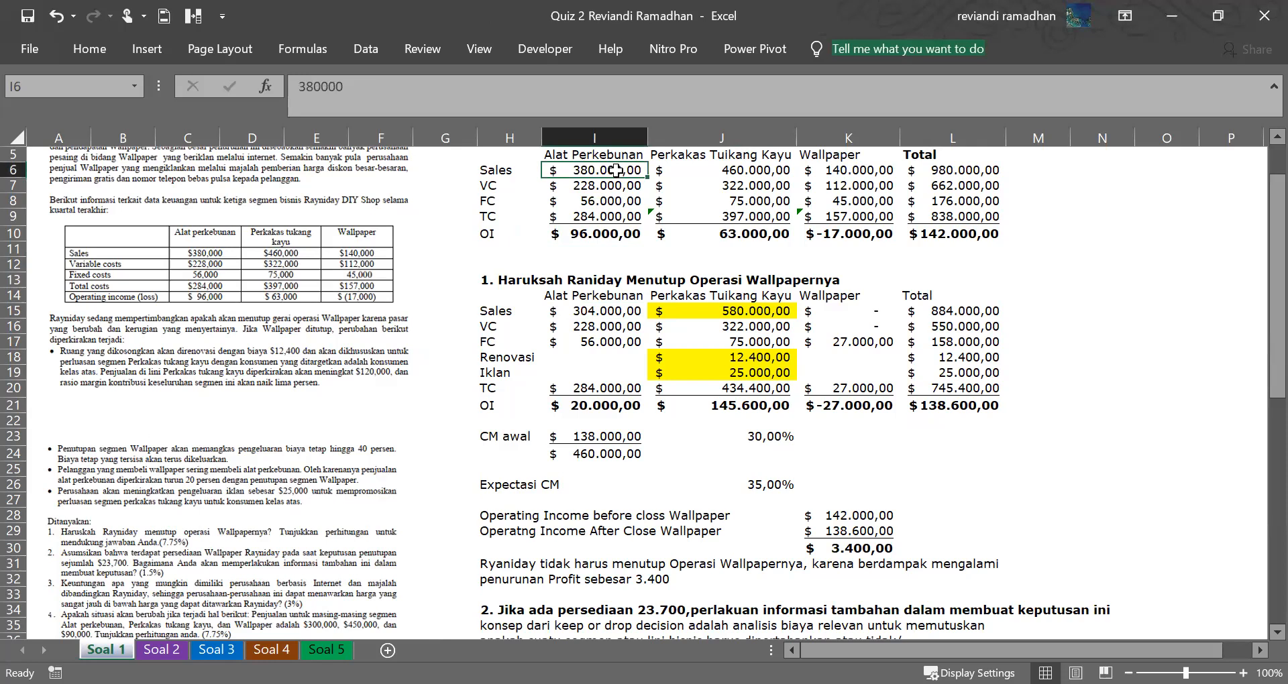
click(593, 309)
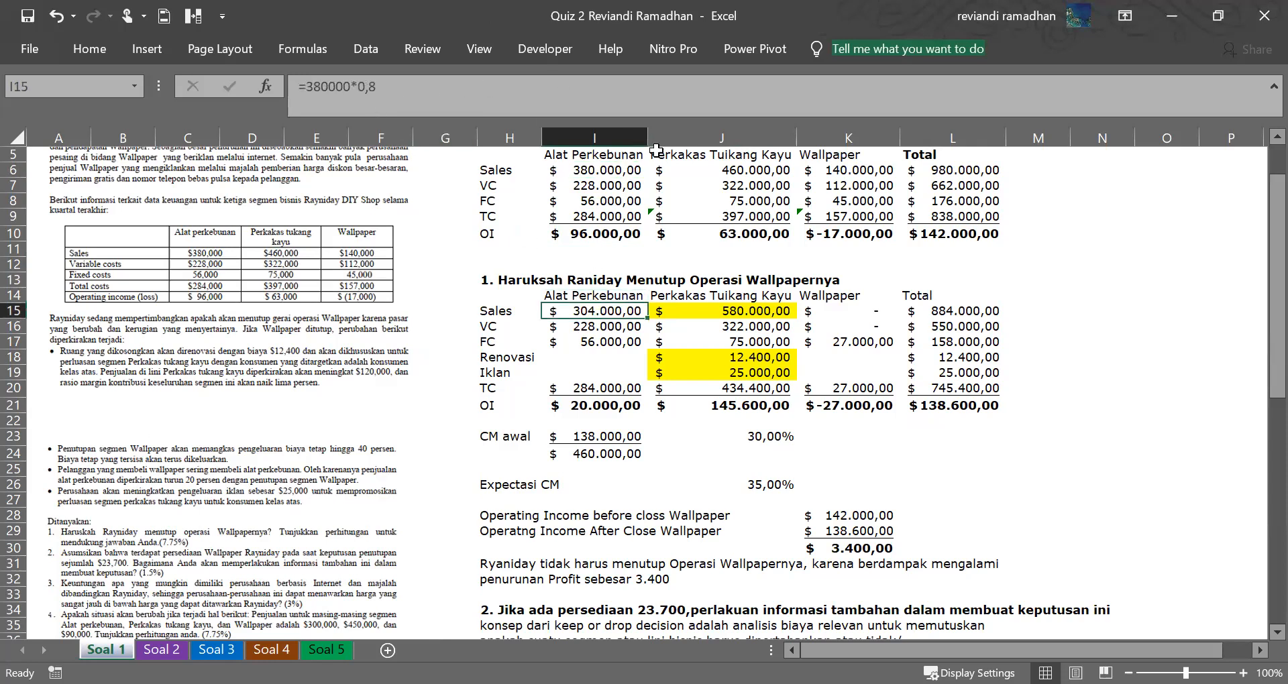
click(583, 352)
click(615, 310)
Check the Iklan amount for Perkakas Tukang Kayu against the advertising bullet, and inspect the CM awal percentage formula.
click(757, 374)
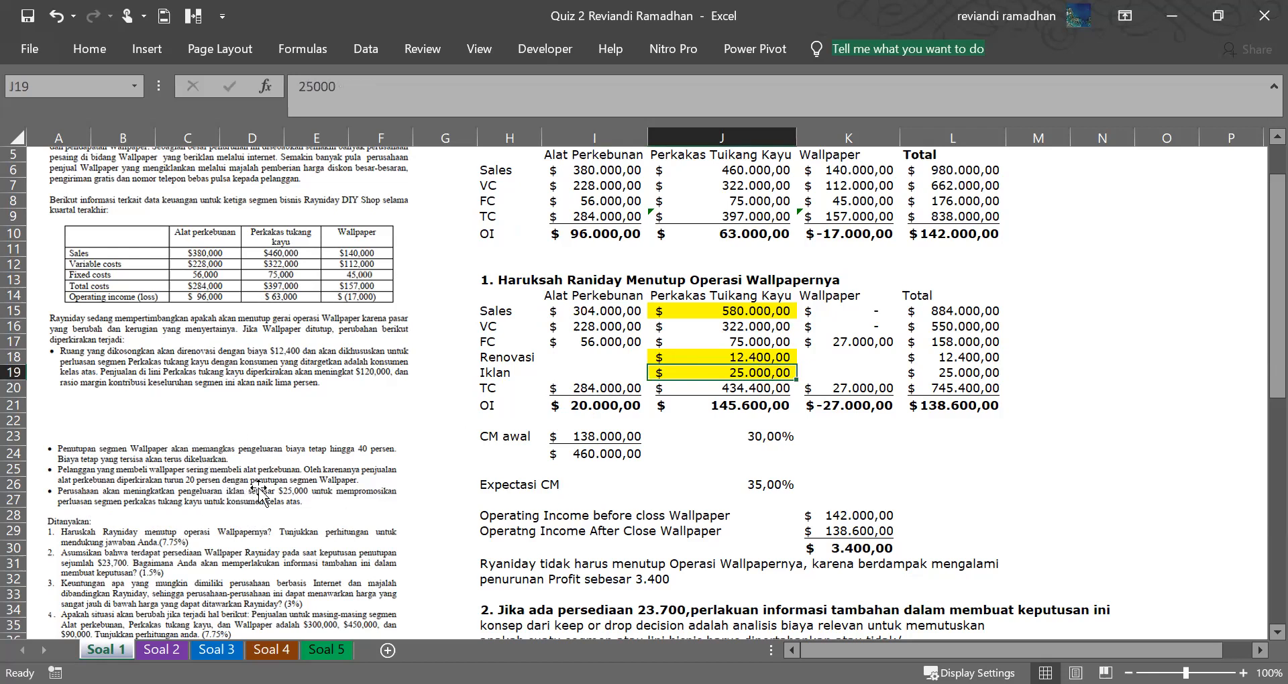
click(339, 508)
click(690, 432)
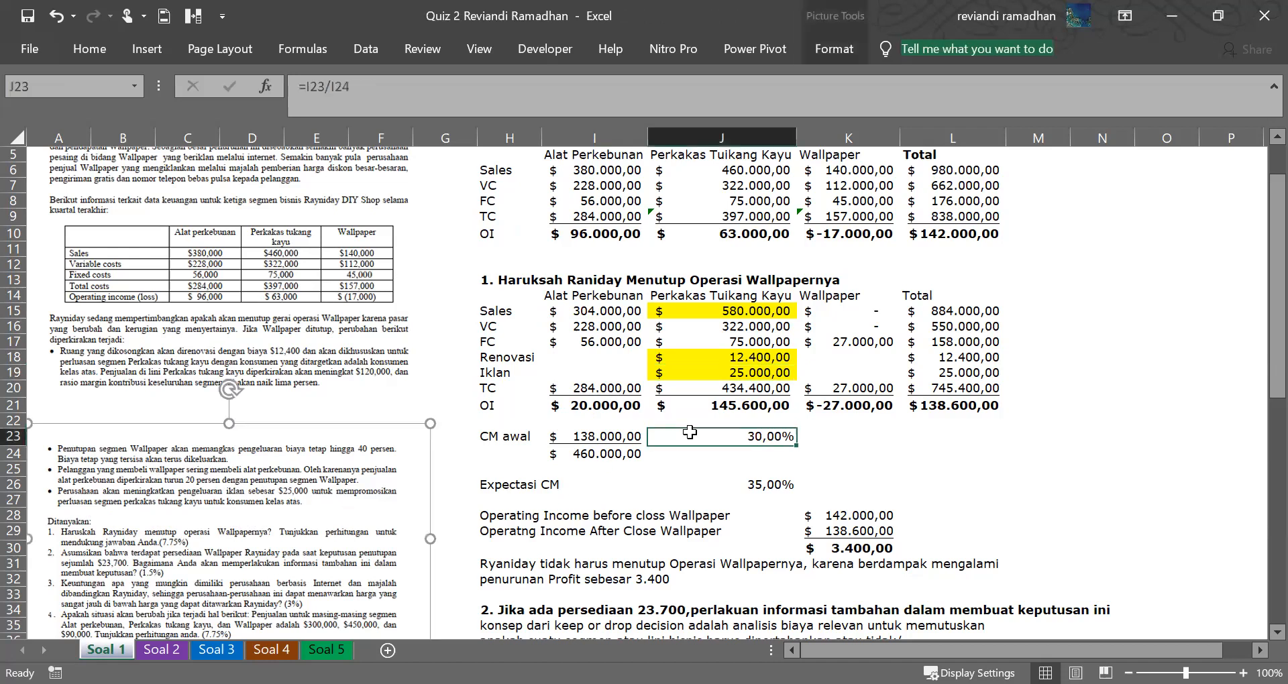
Inspect the closure-scenario formulas for Perkakas Tukang Kayu total costs, Wallpaper FC and total Sales, and compare with the original Total column.
click(792, 419)
click(720, 395)
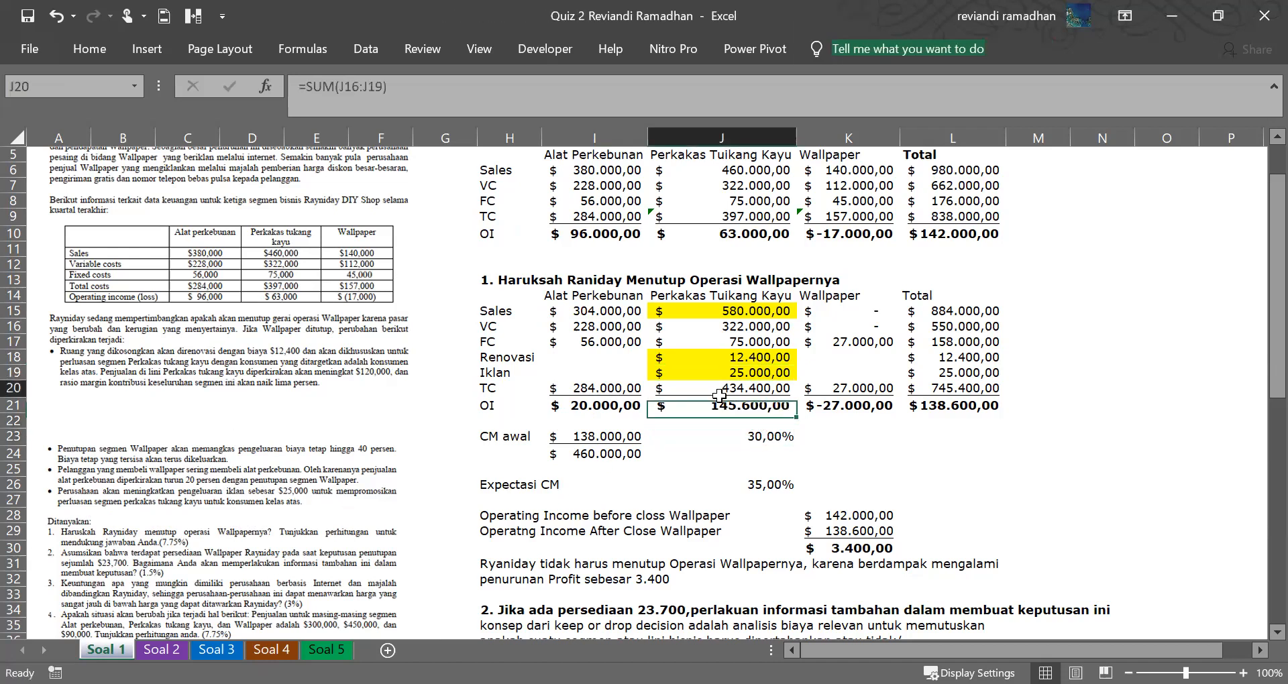
click(783, 310)
click(845, 341)
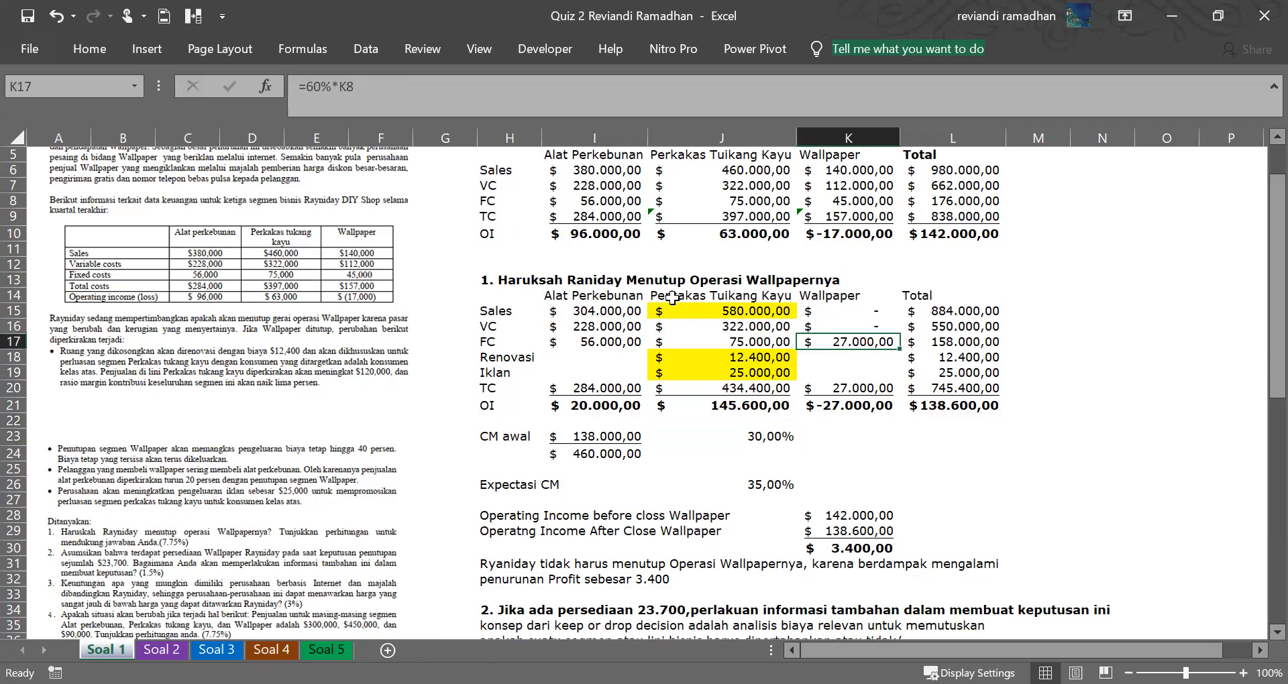
click(636, 312)
click(963, 311)
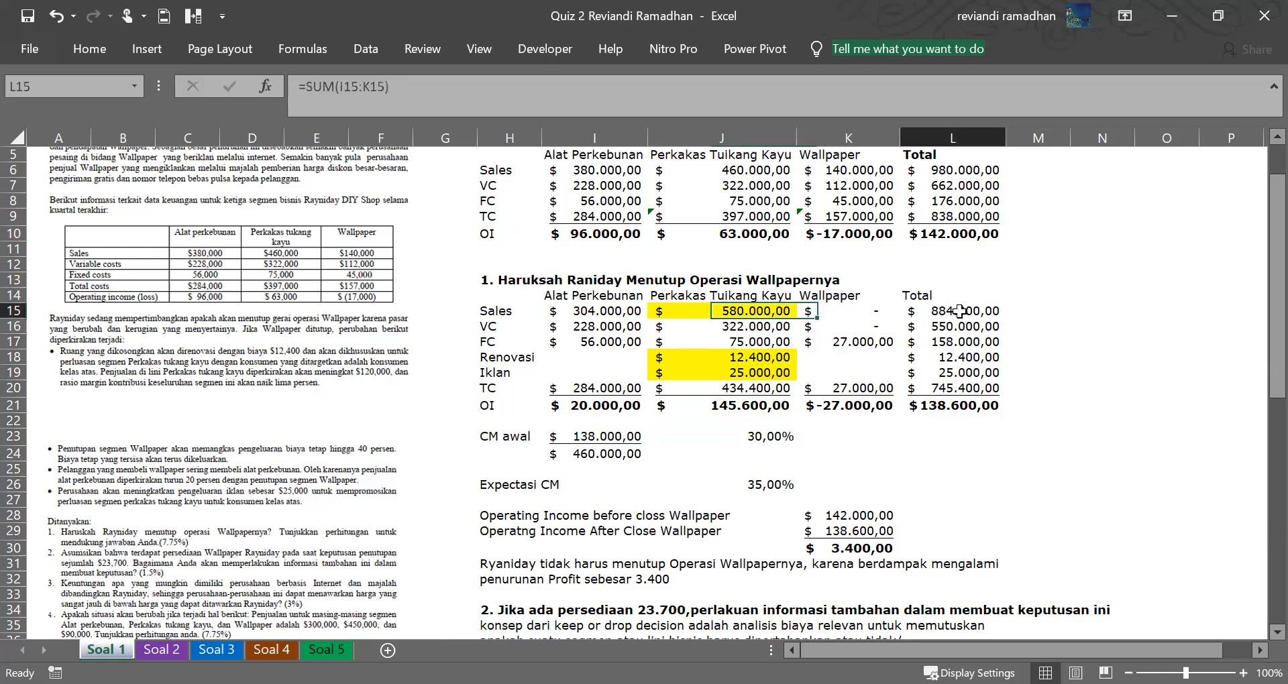
click(948, 166)
click(948, 153)
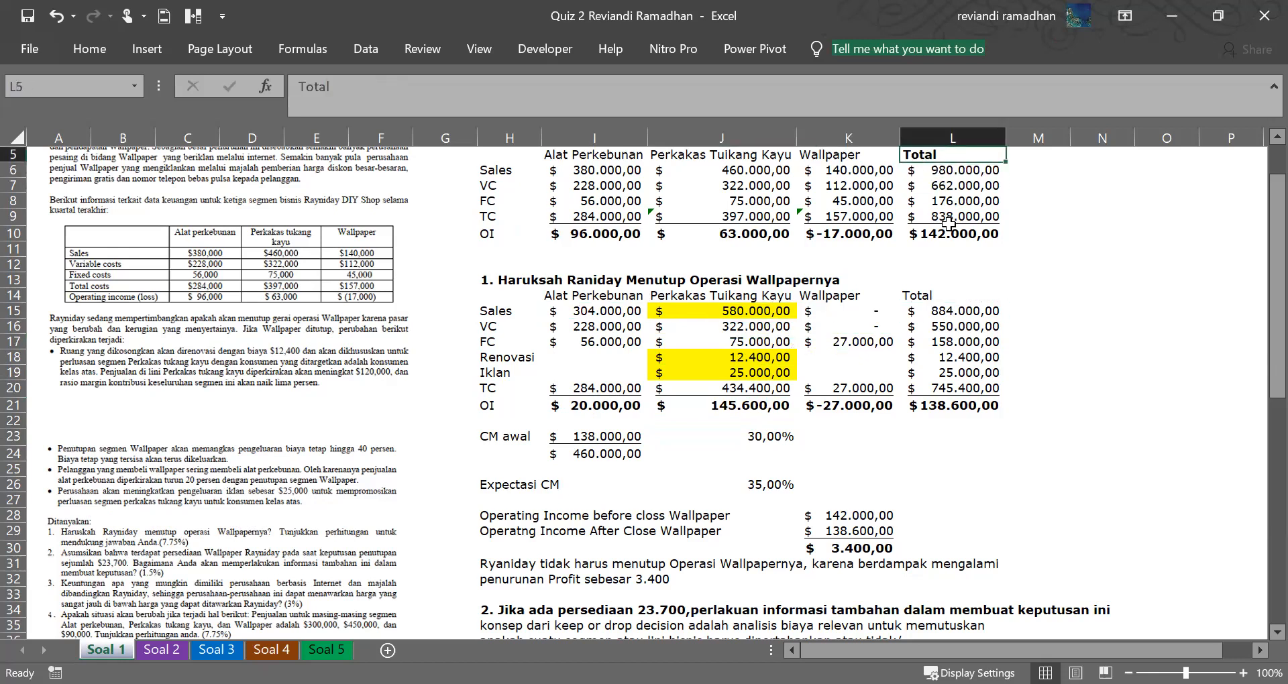
Check the closure scenario's Sales and VC sums across the three segments and the formula behind its total OI.
click(952, 310)
drag(856, 316, 849, 296)
drag(599, 318, 602, 315)
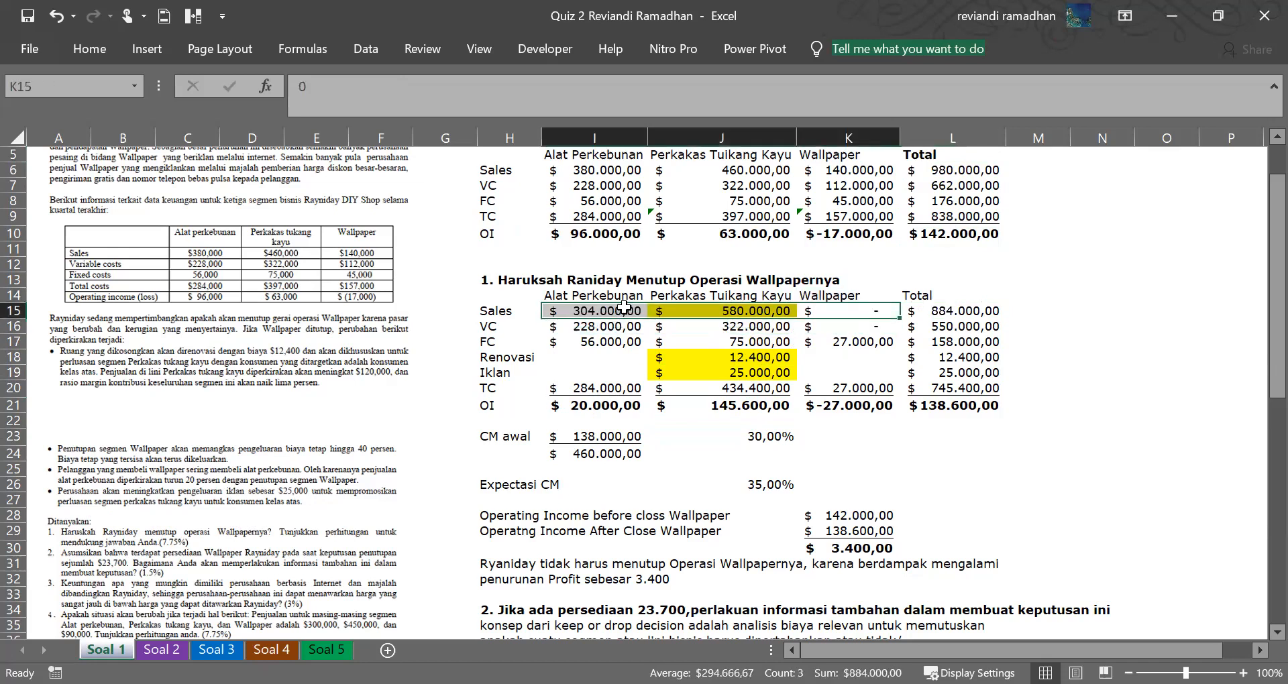
drag(844, 327, 597, 330)
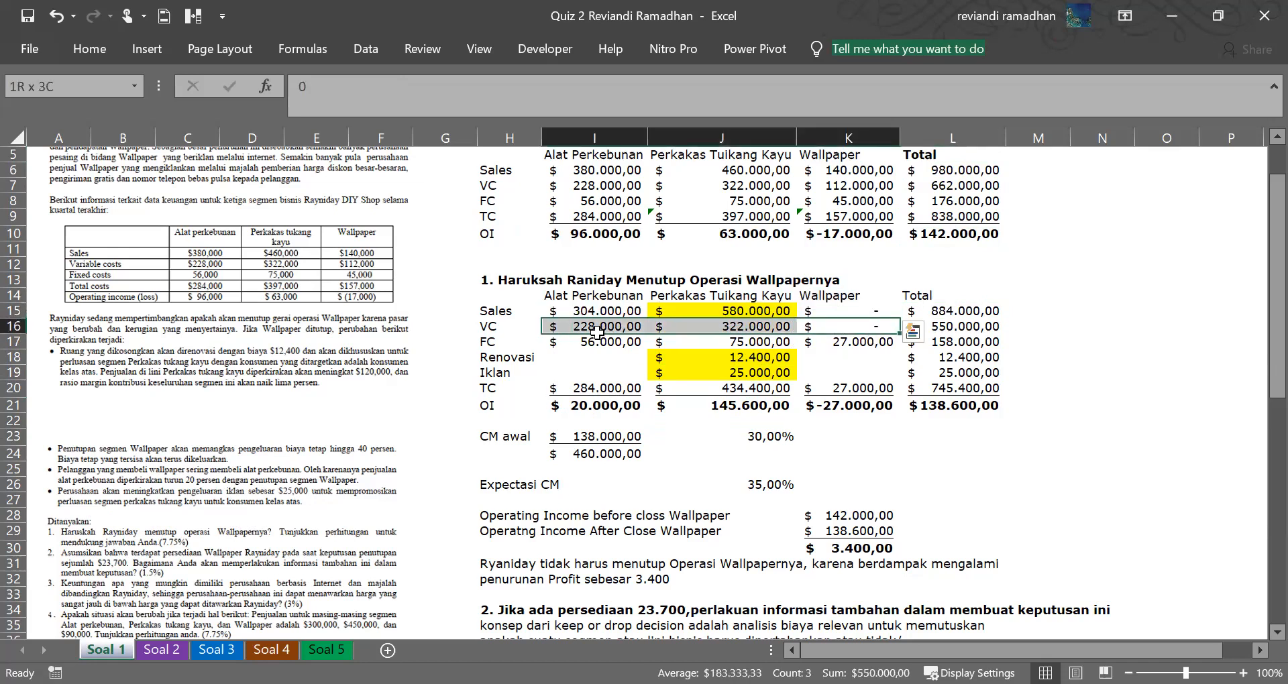
click(954, 406)
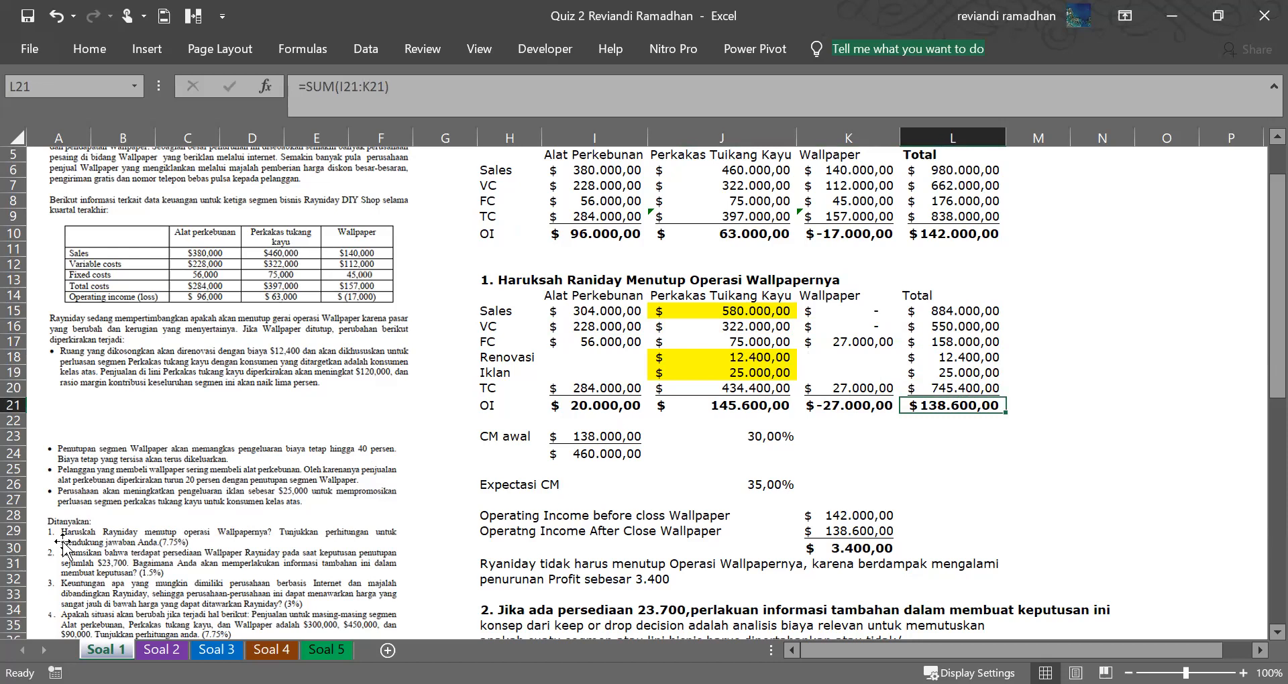
Compare total operating income before and after closing Wallpaper with the difference formula and the written conclusion on profit.
click(530, 515)
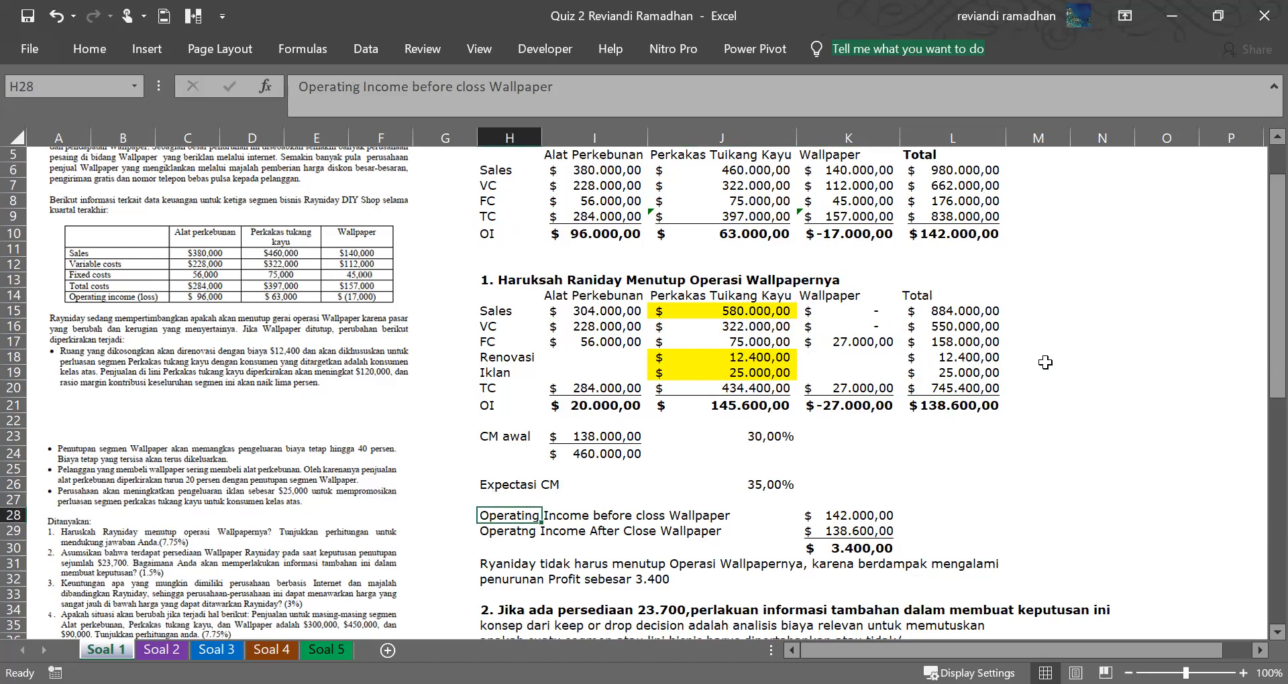
drag(1276, 344, 1277, 359)
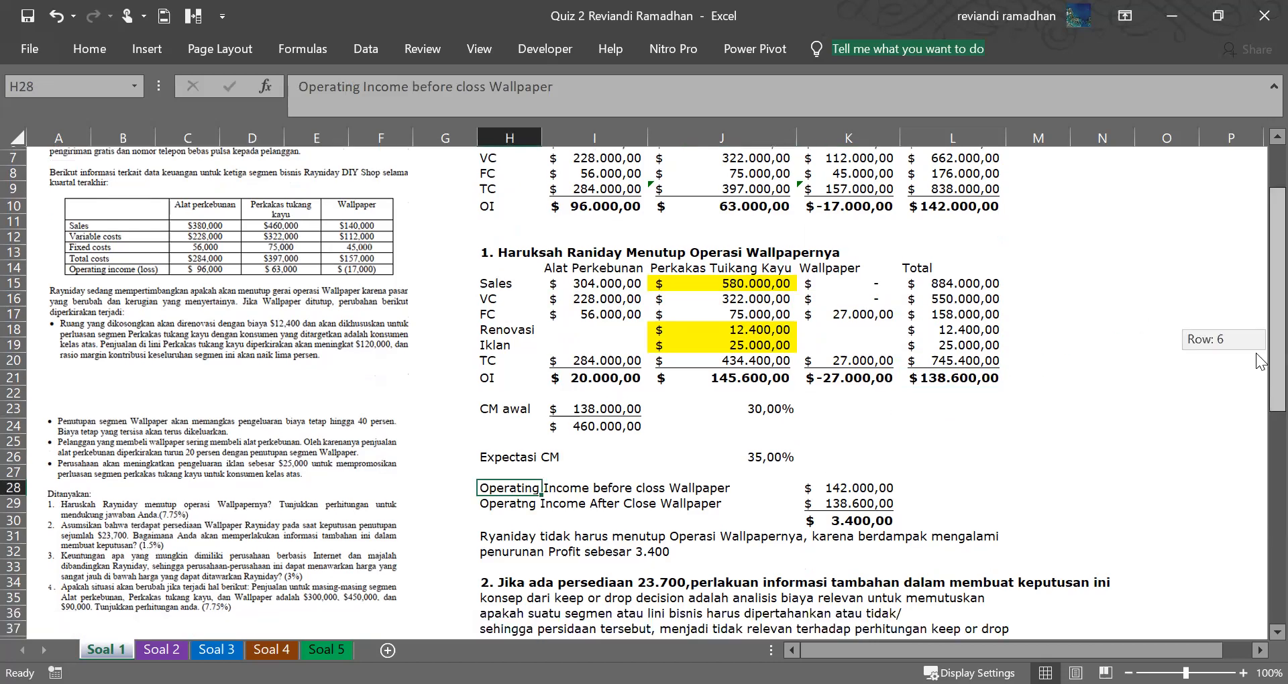
click(966, 199)
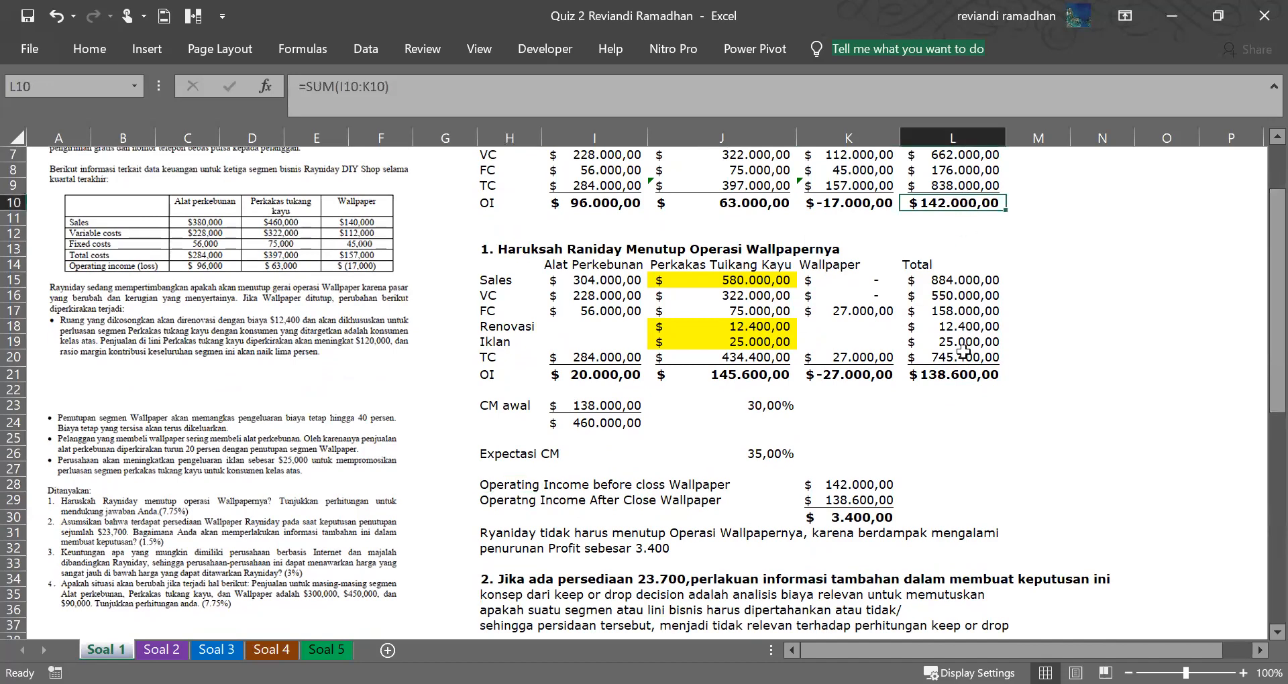
click(971, 374)
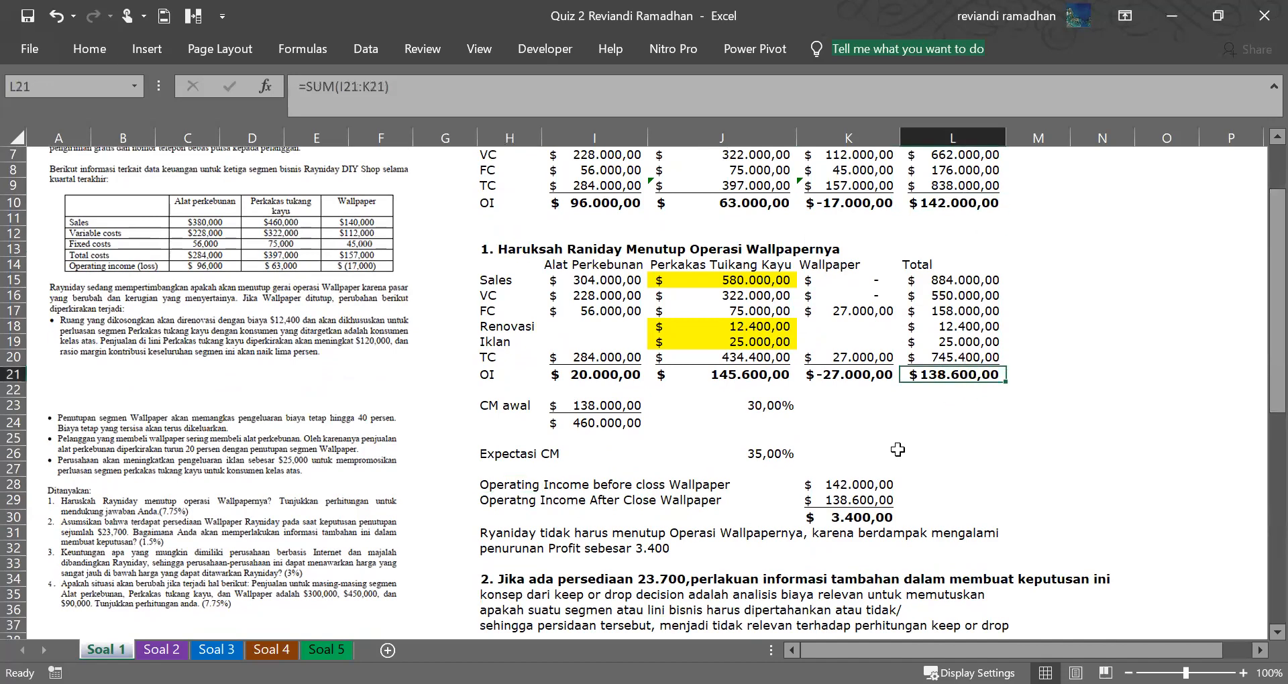
click(826, 519)
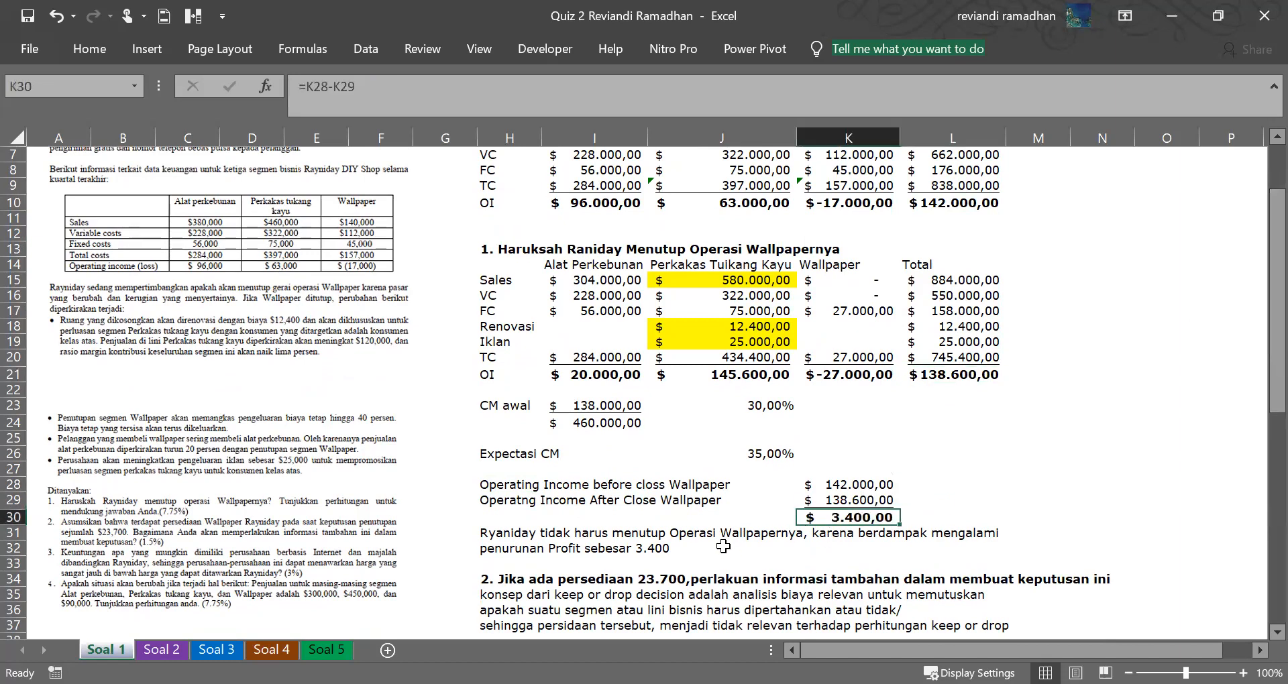
click(634, 547)
drag(506, 549, 506, 536)
scroll(674, 433, up, 2)
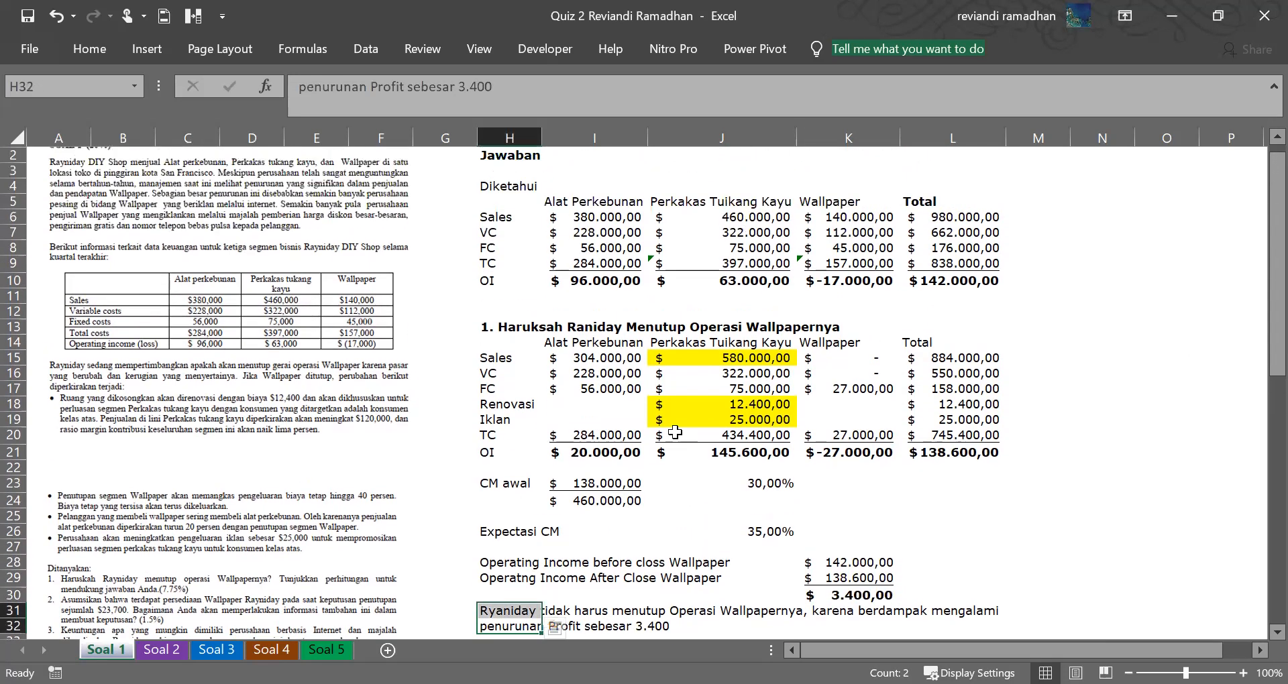
scroll(674, 433, up, 1)
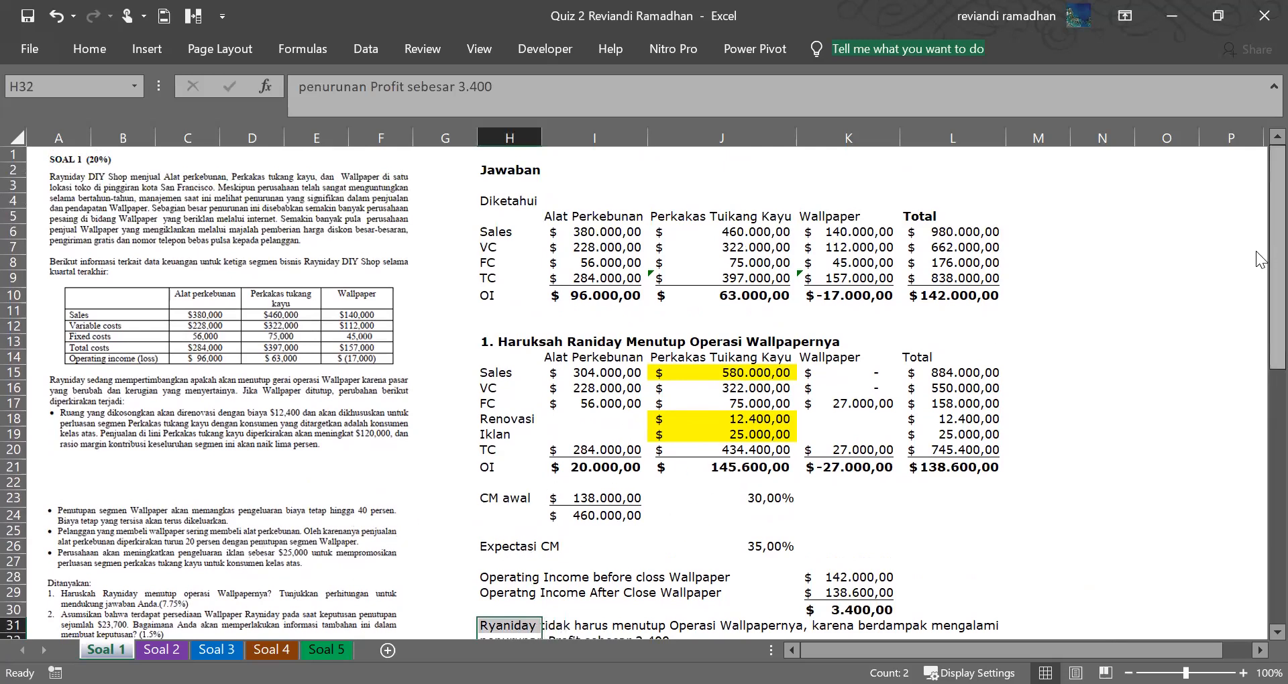
drag(1256, 251, 1256, 310)
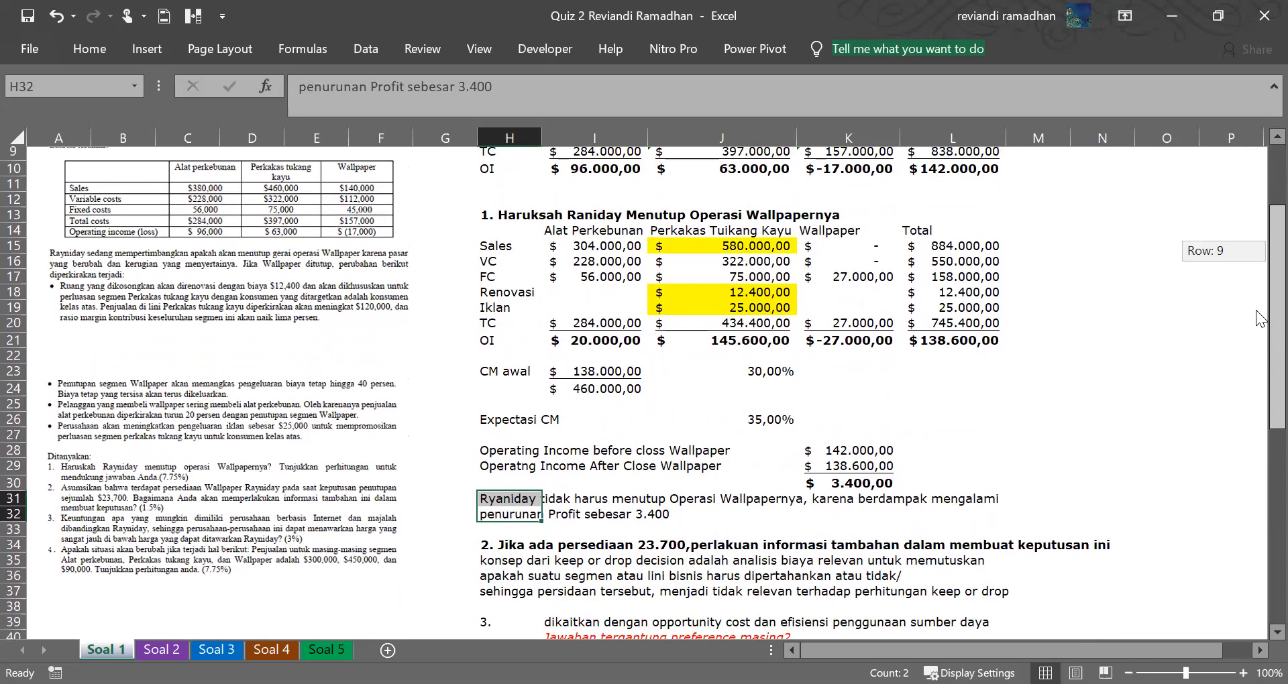
drag(1256, 310, 1256, 297)
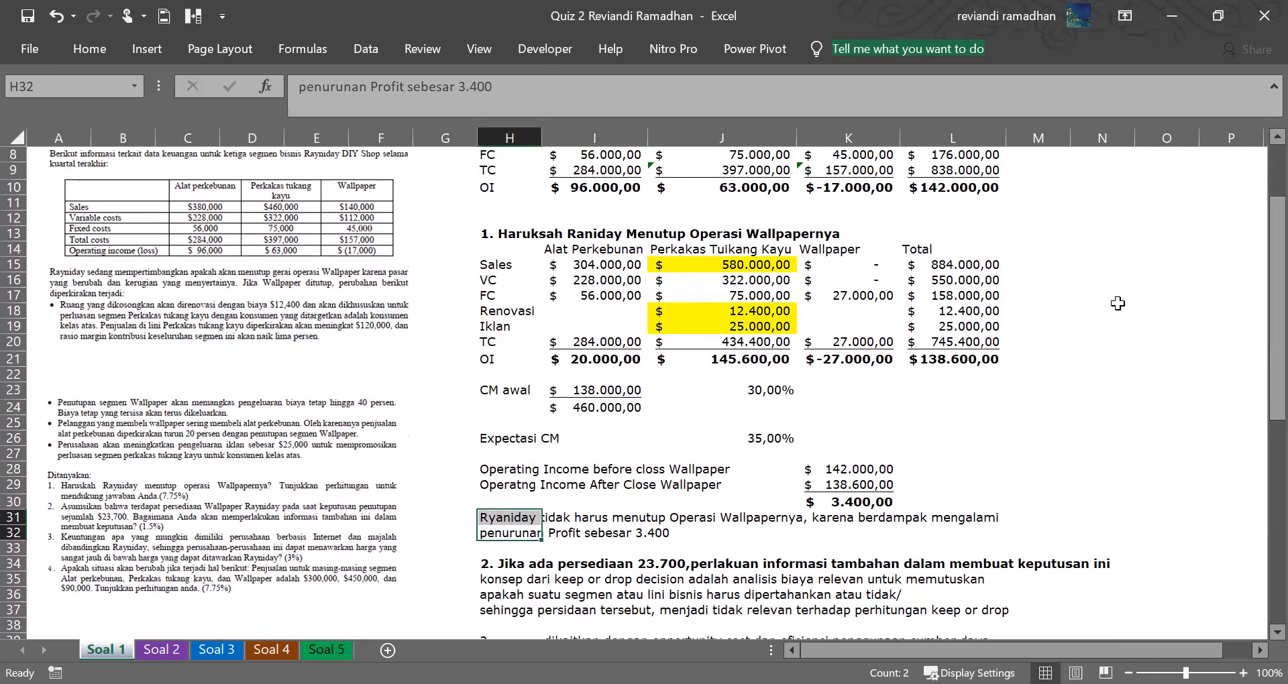
scroll(1117, 303, up, 3)
click(556, 298)
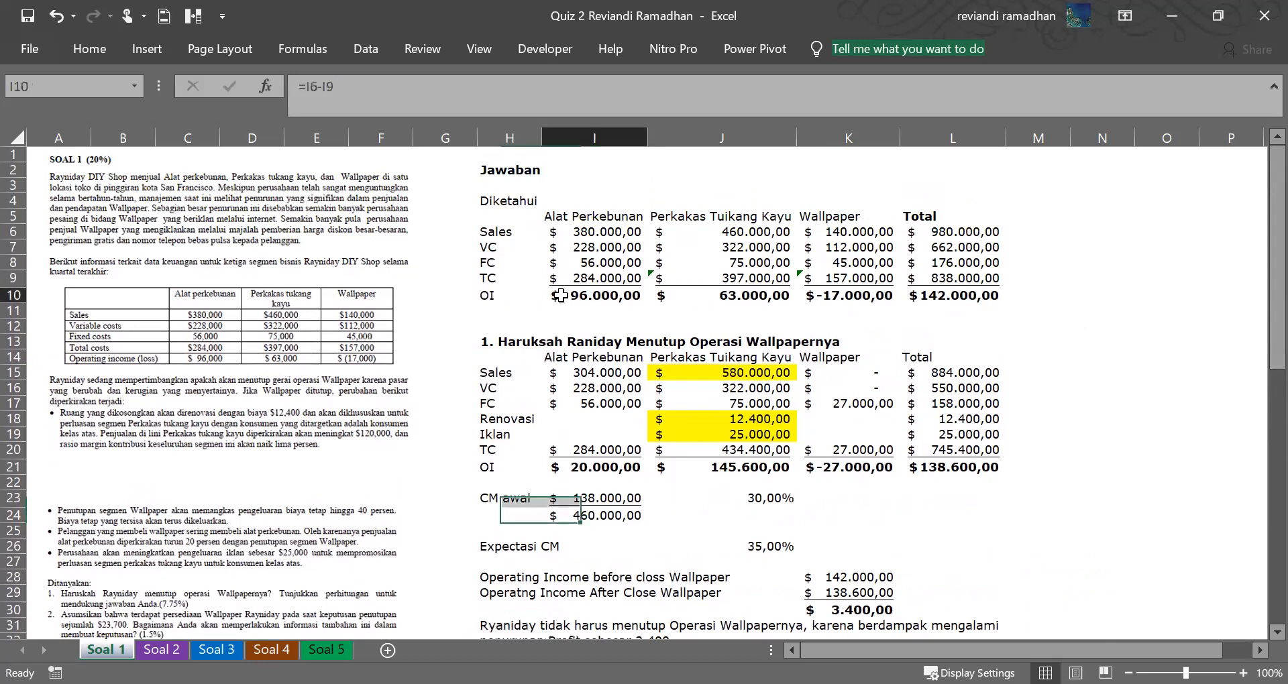
click(738, 326)
click(846, 403)
key(Right)
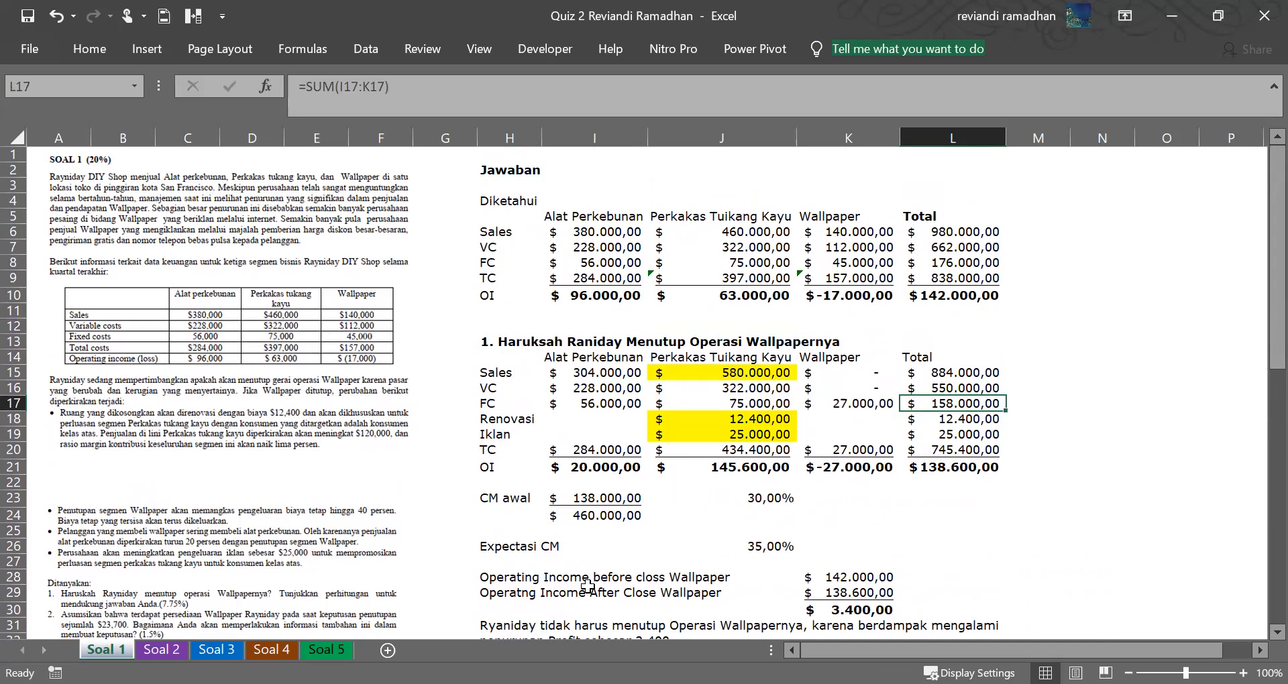
key(alt+Tab)
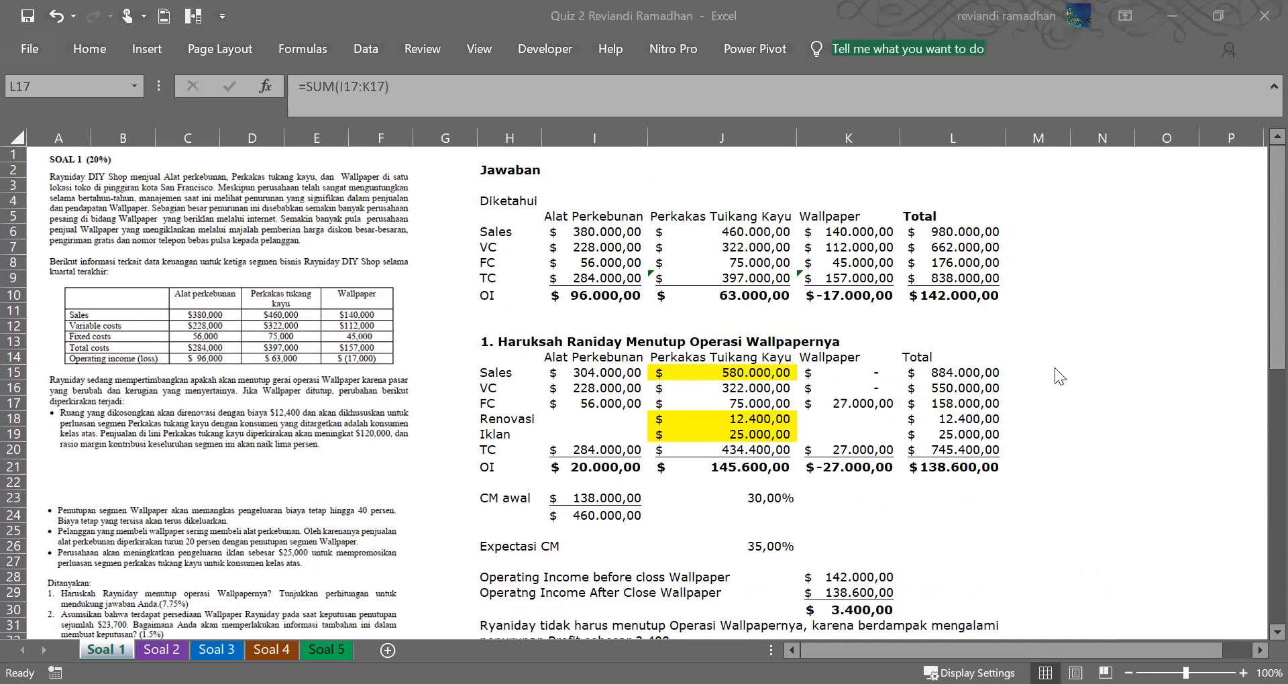
key(alt+Tab)
click(788, 359)
click(820, 371)
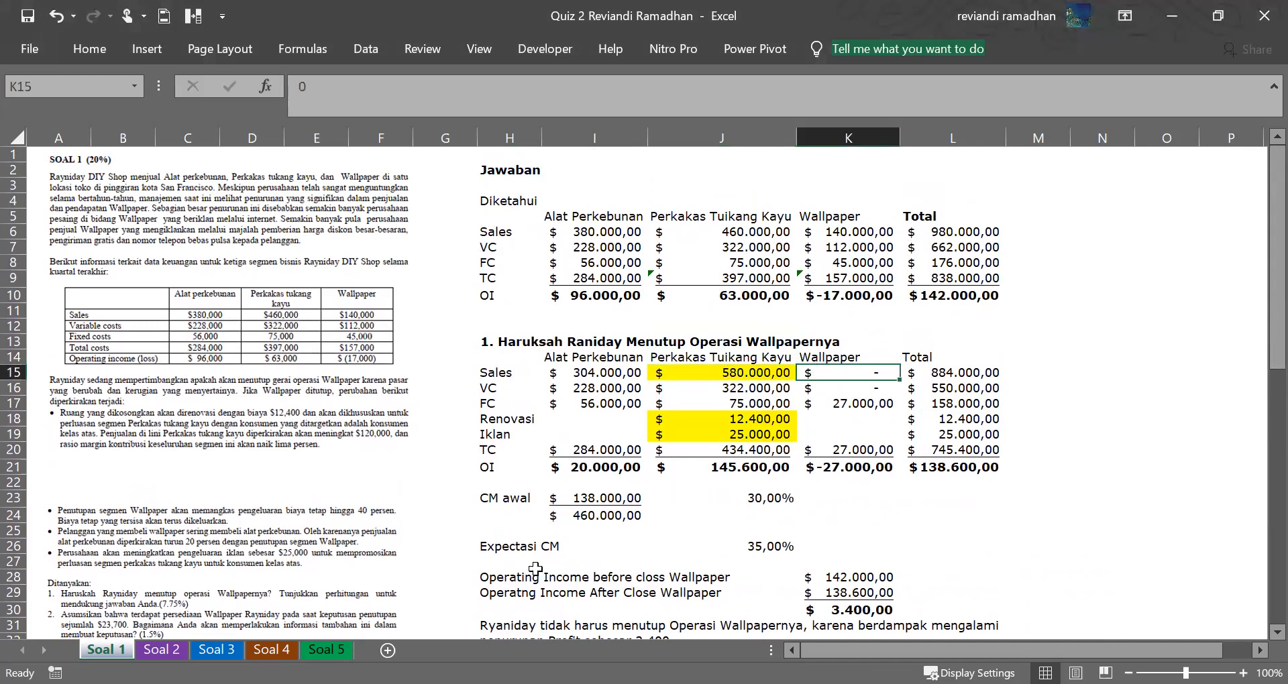
Add the note "CM : Sales-VC" in K23, beside the CM awal percentage.
drag(1260, 309, 1260, 339)
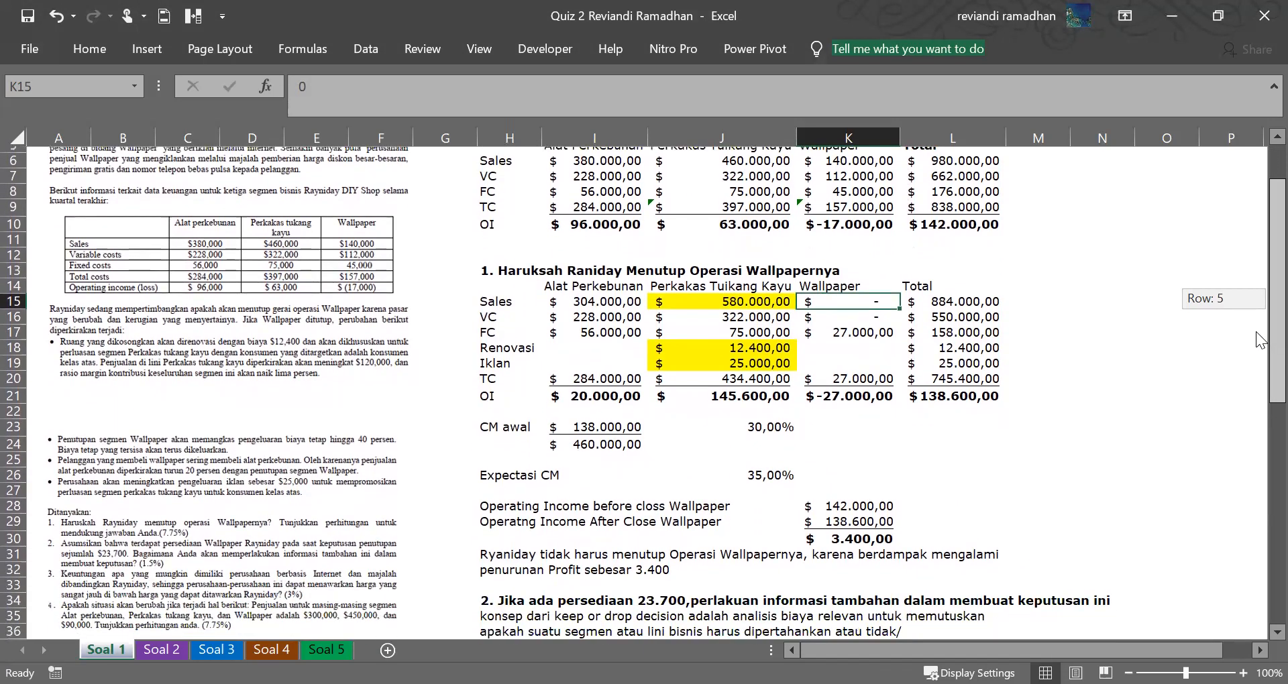
mouse_move(1256, 333)
mouse_down()
mouse_move(1256, 349)
mouse_move(1256, 313)
mouse_move(1256, 343)
mouse_up()
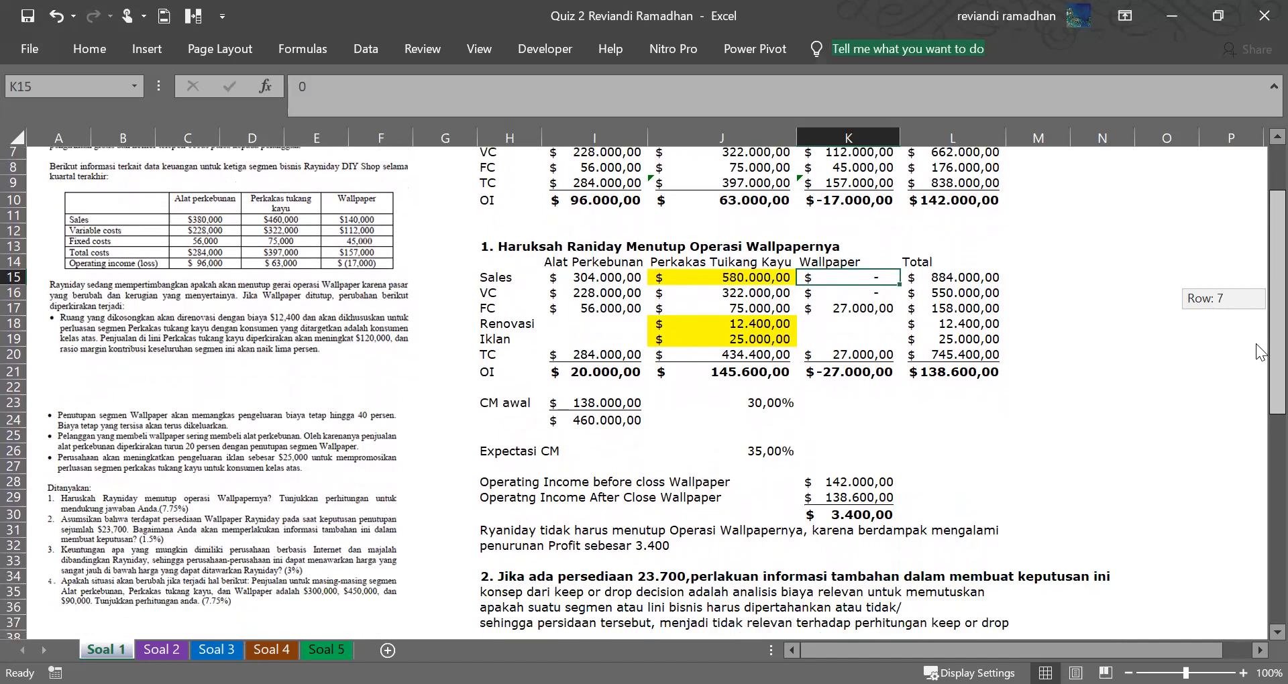
drag(1256, 344, 1256, 344)
click(504, 402)
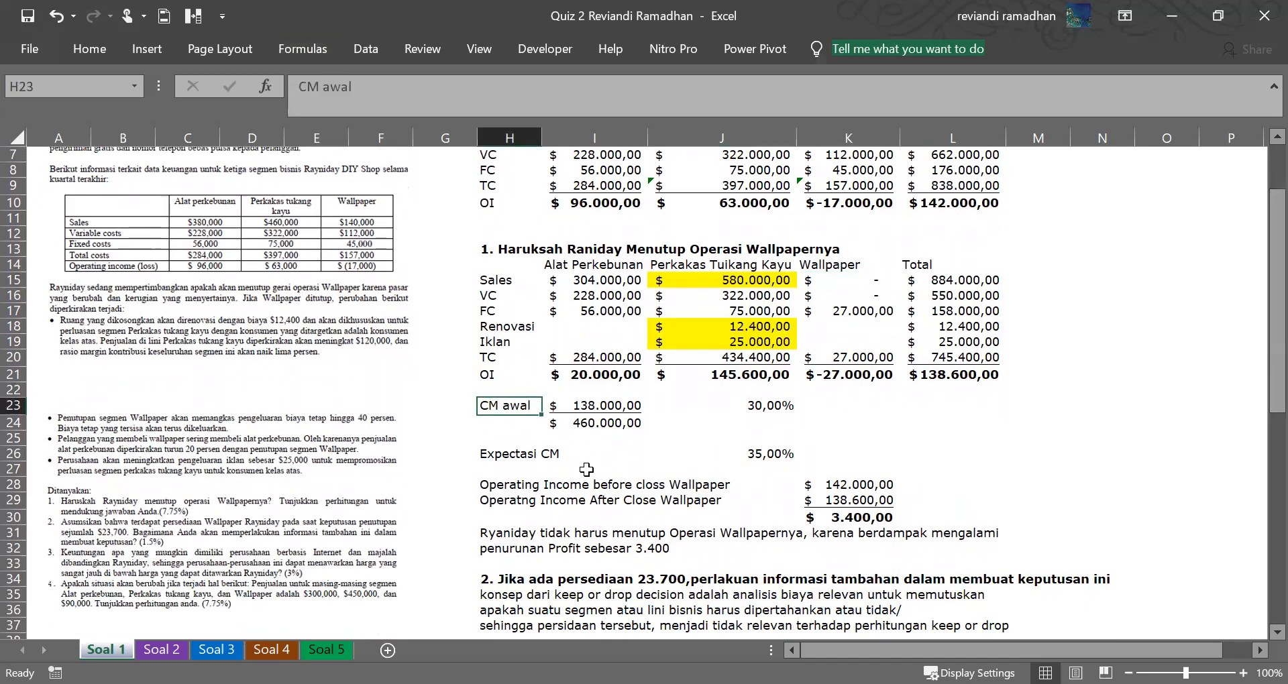
click(880, 406)
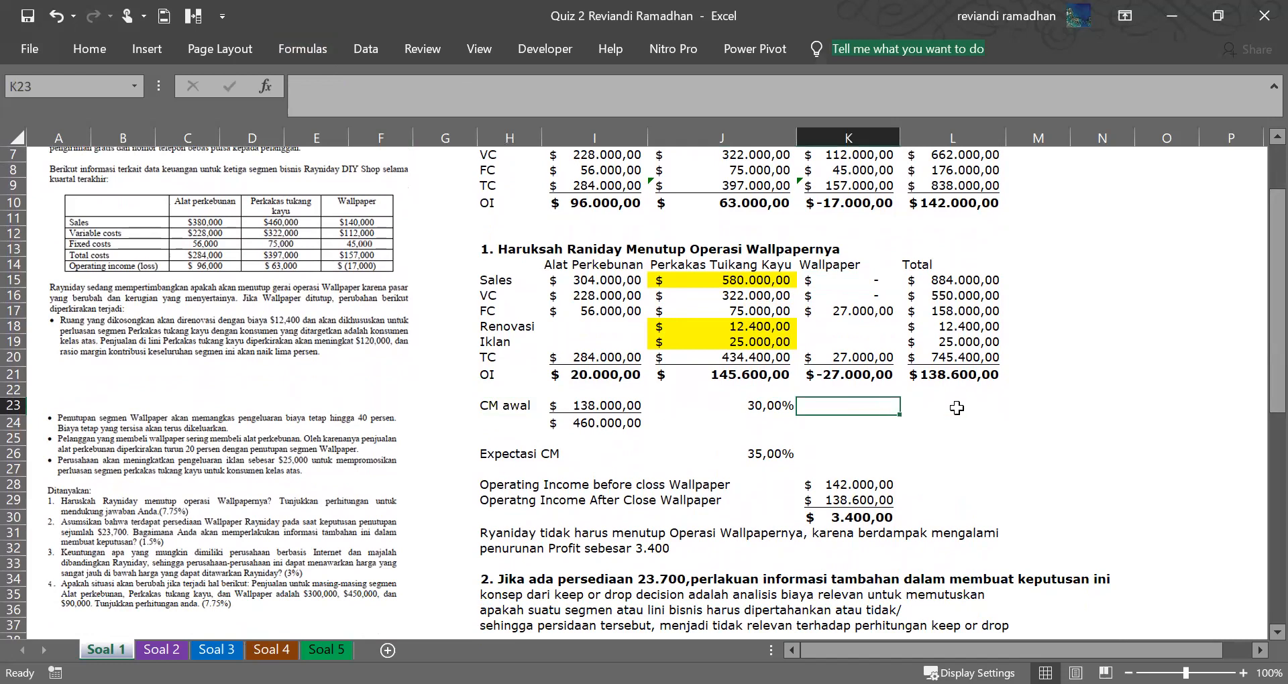
text(CM)
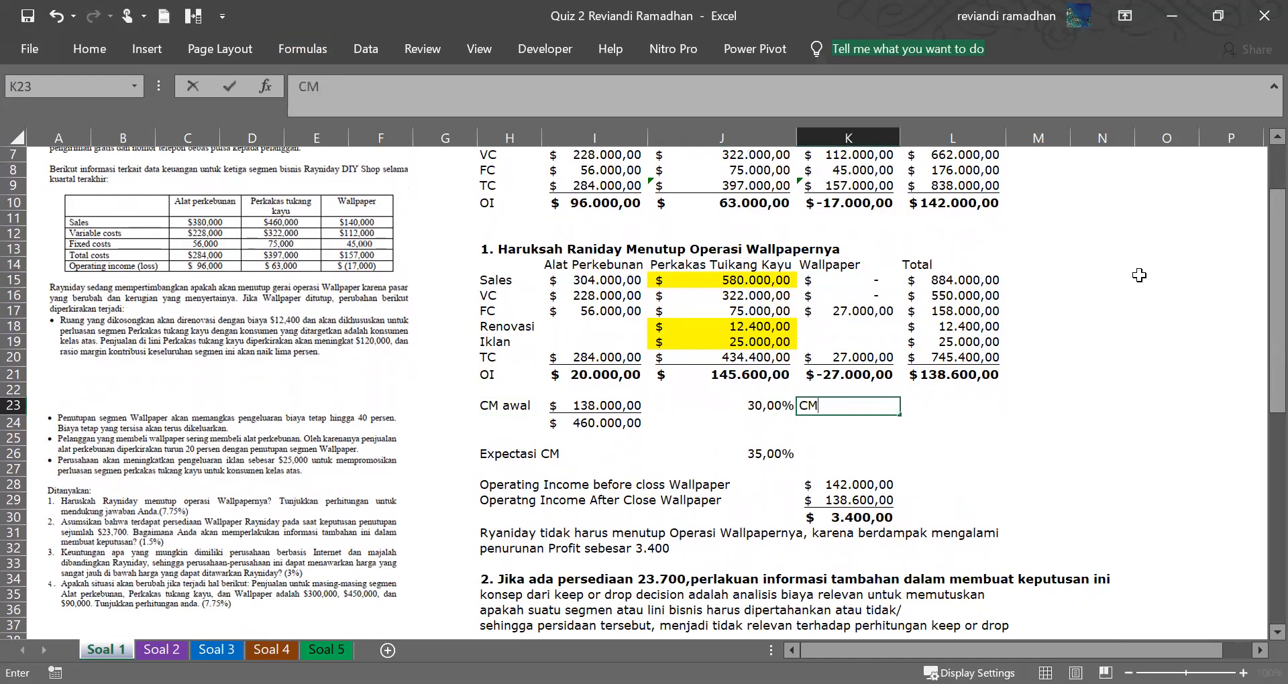
text( : Sal)
key(BackSpace)
key(BackSpace)
text(;lle)
key(Return)
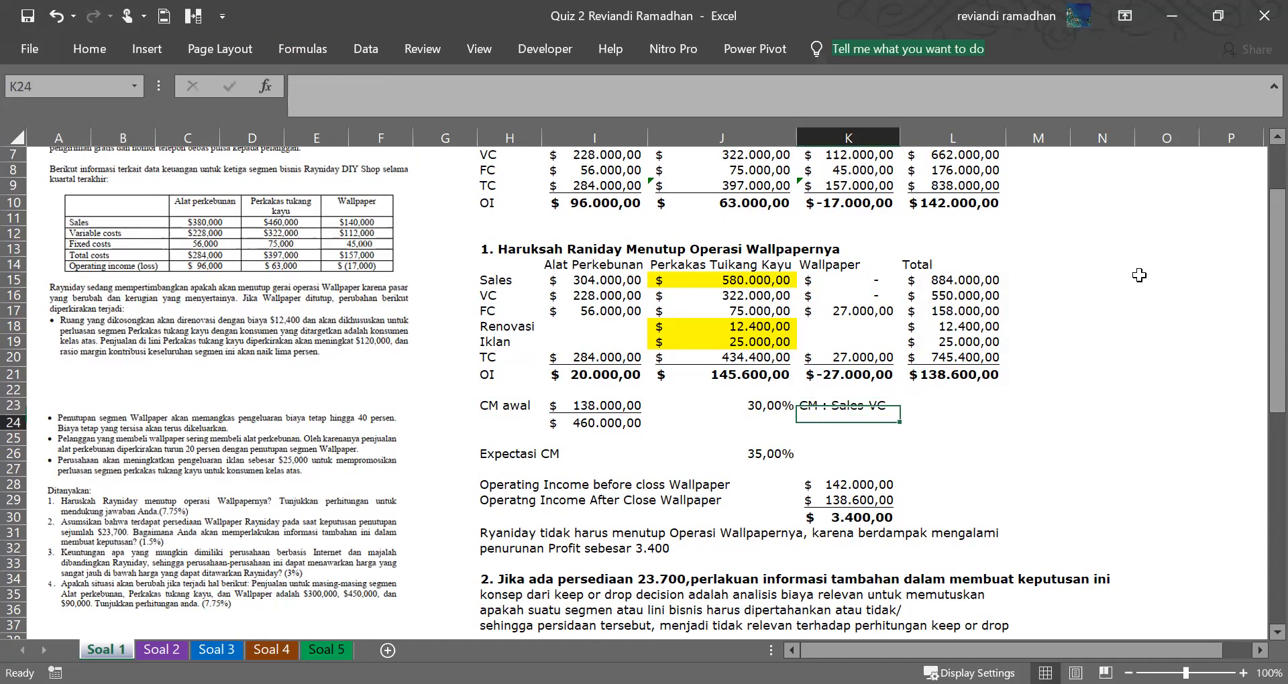
key(Up)
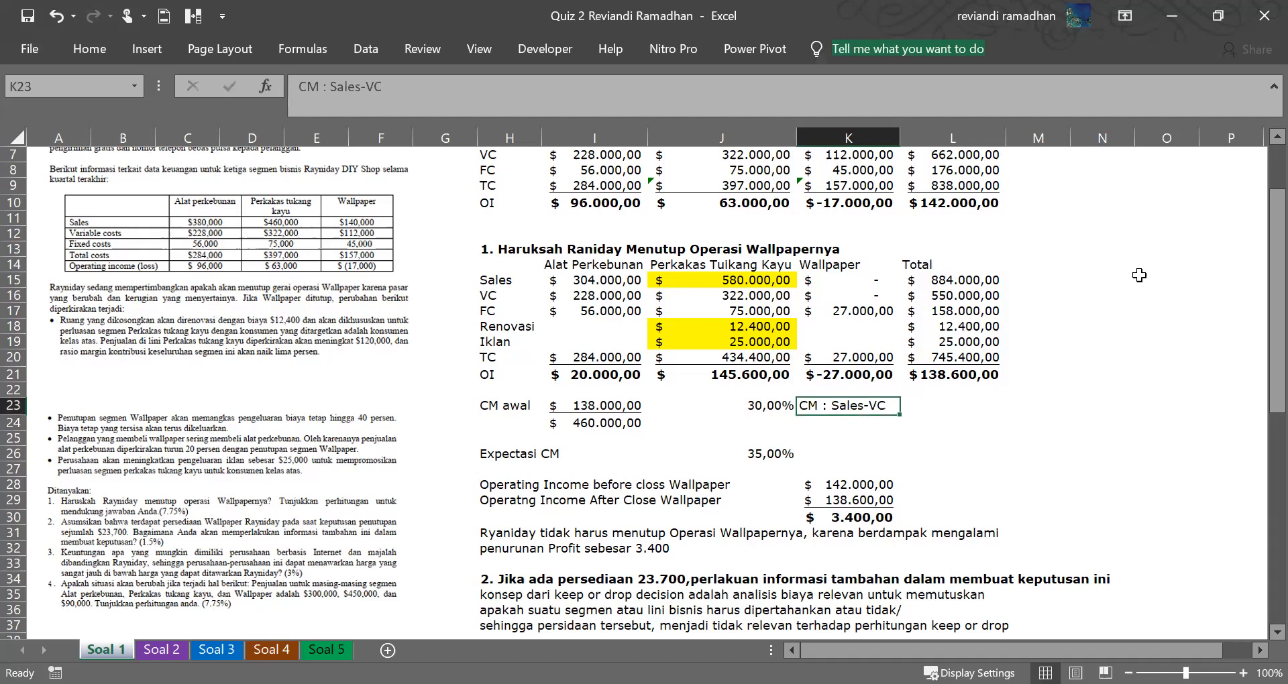
Add the label "CM Ratio" in L23 and its definition "CM/Sales" in M23.
key(Right)
text(CM)
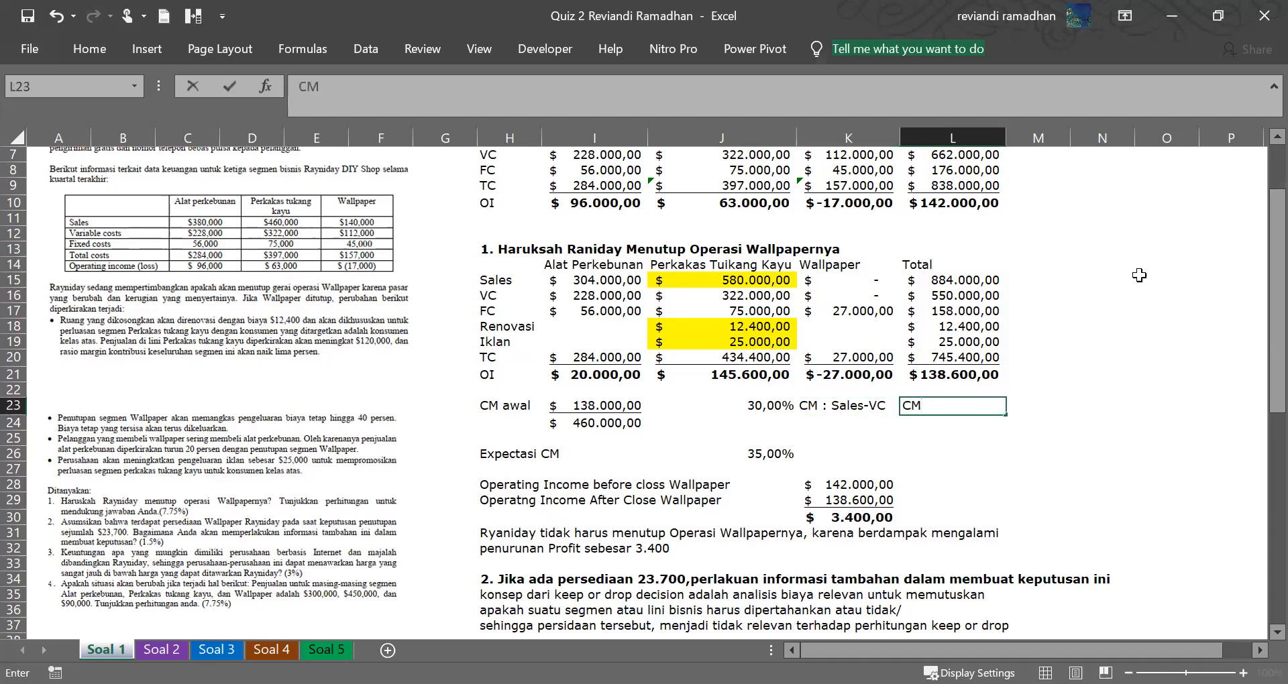
key(ctrl+Return)
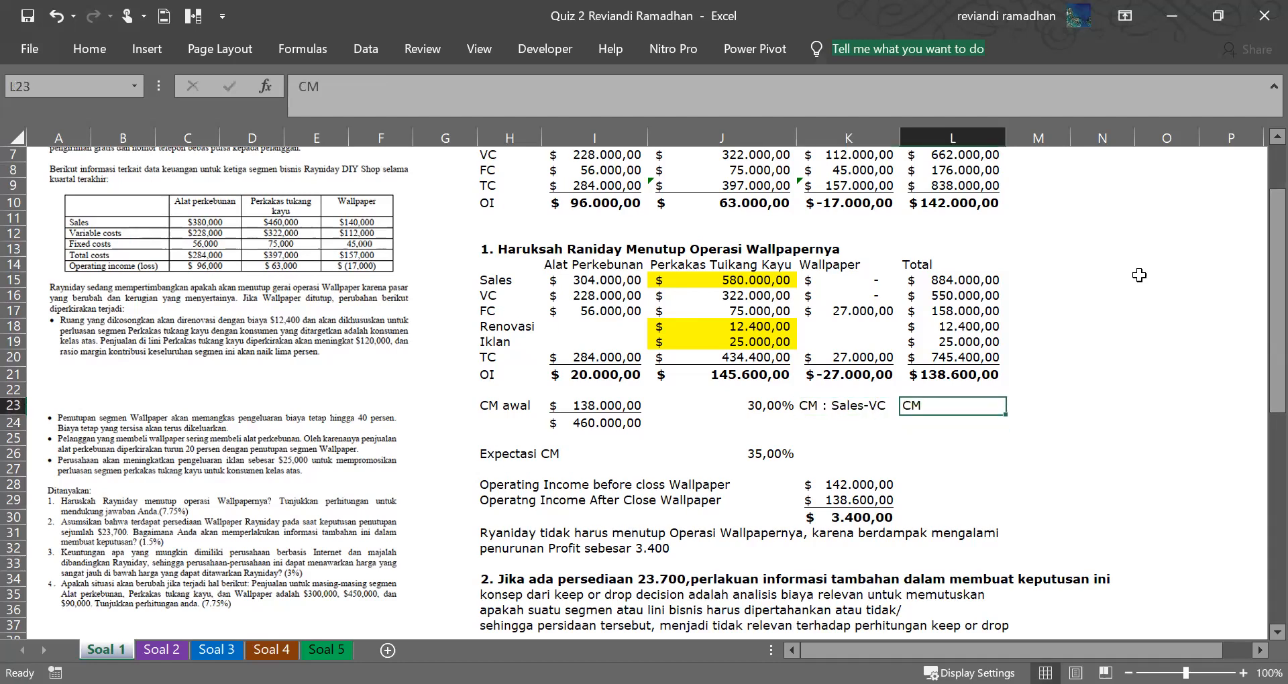
text(CM Ratio)
key(Right)
text(CM)
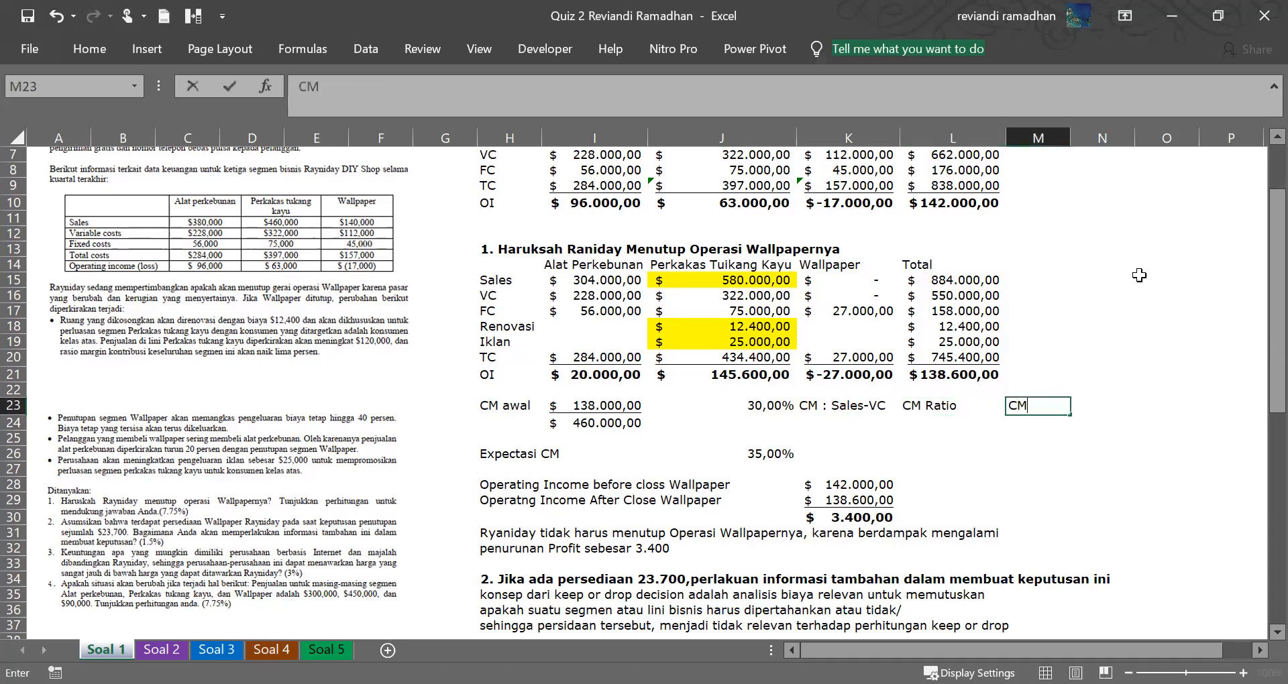
text(/Sales)
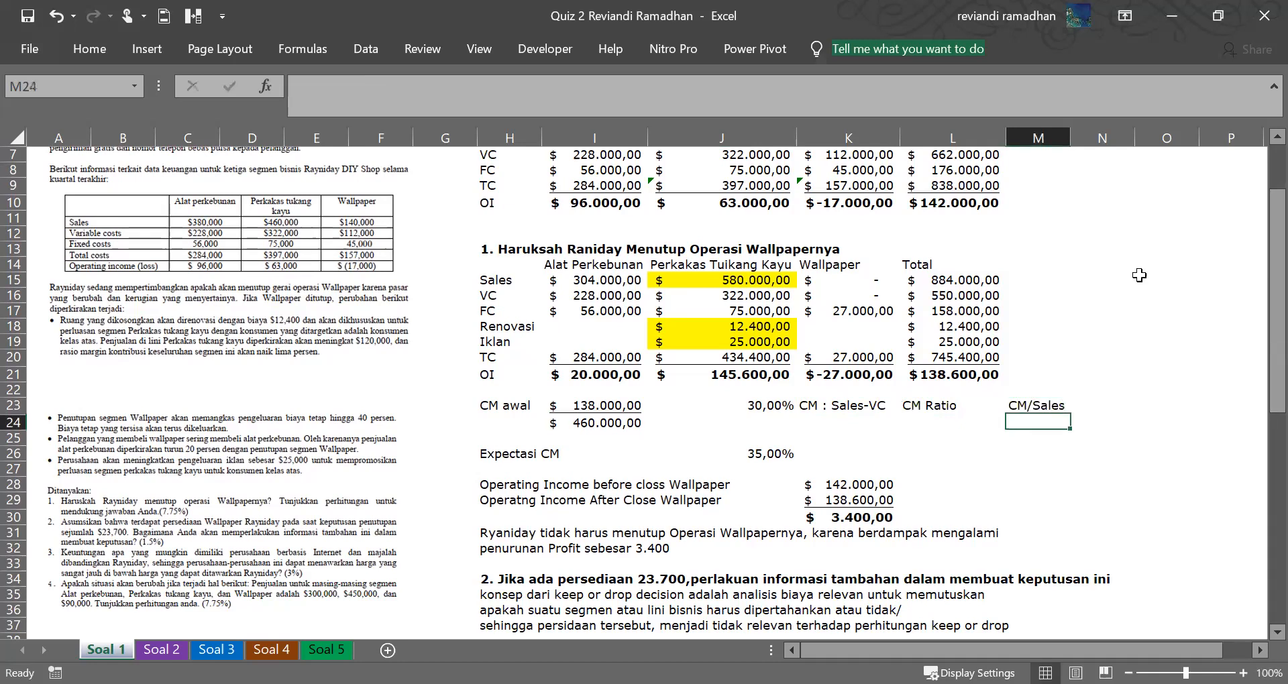
key(Return)
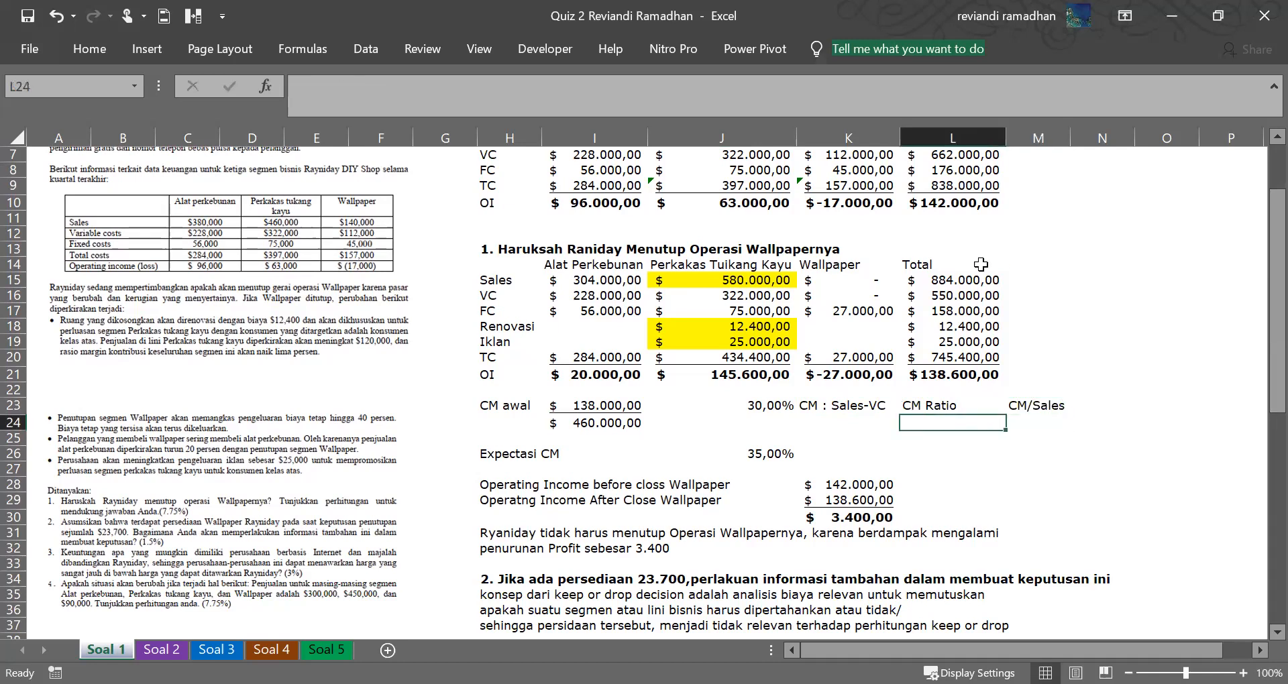
Examine the CM awal formulas in I23, I24 and J23 against the Perkakas Tuikang Kayu Sales and VC figures in the Diketahui table.
click(581, 403)
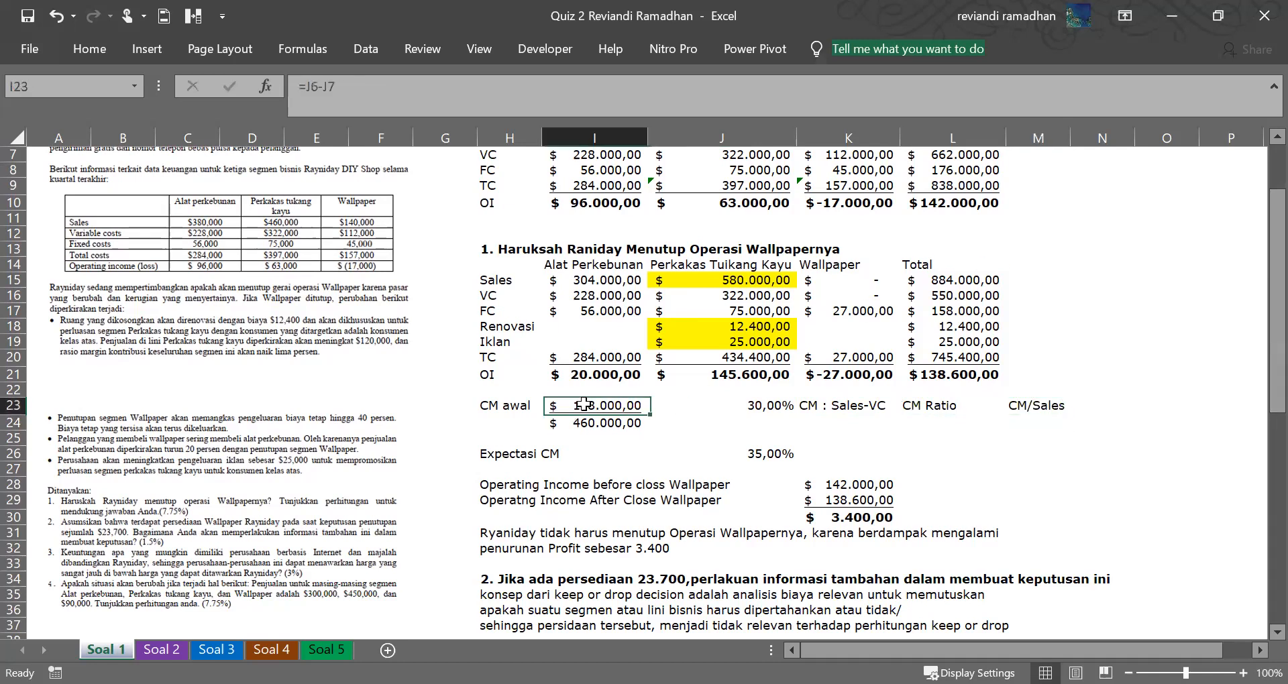
click(391, 82)
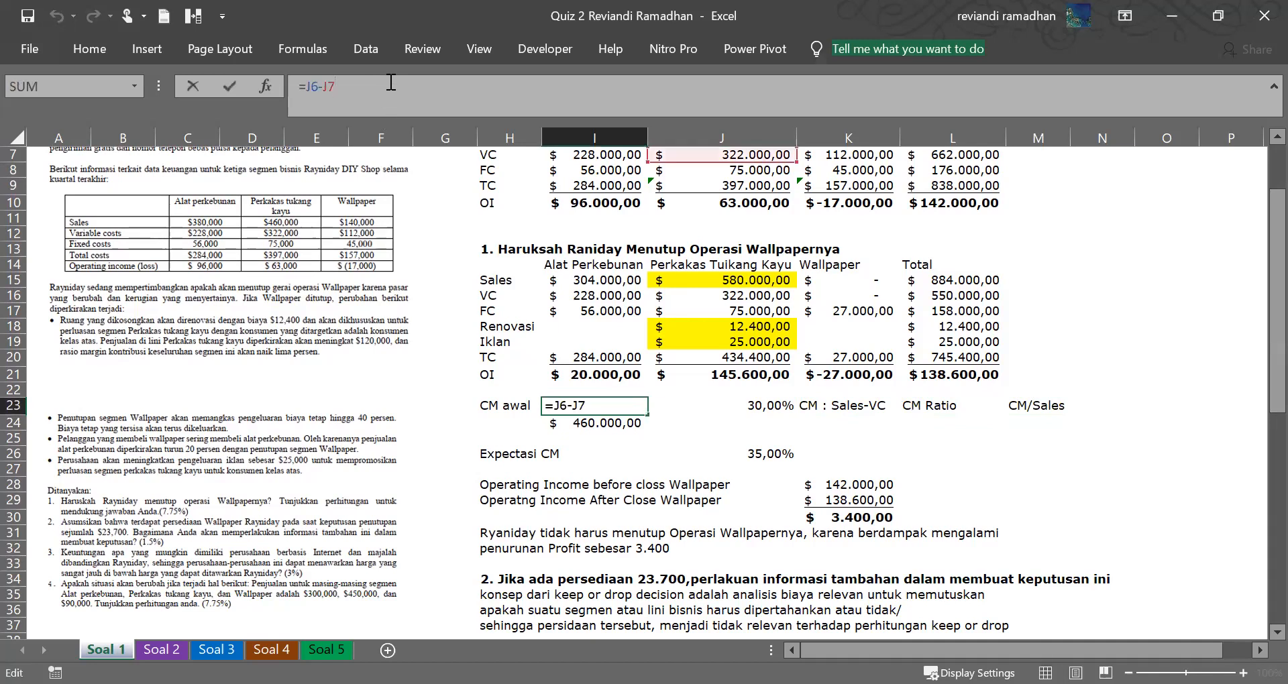
scroll(335, 104, up, 2)
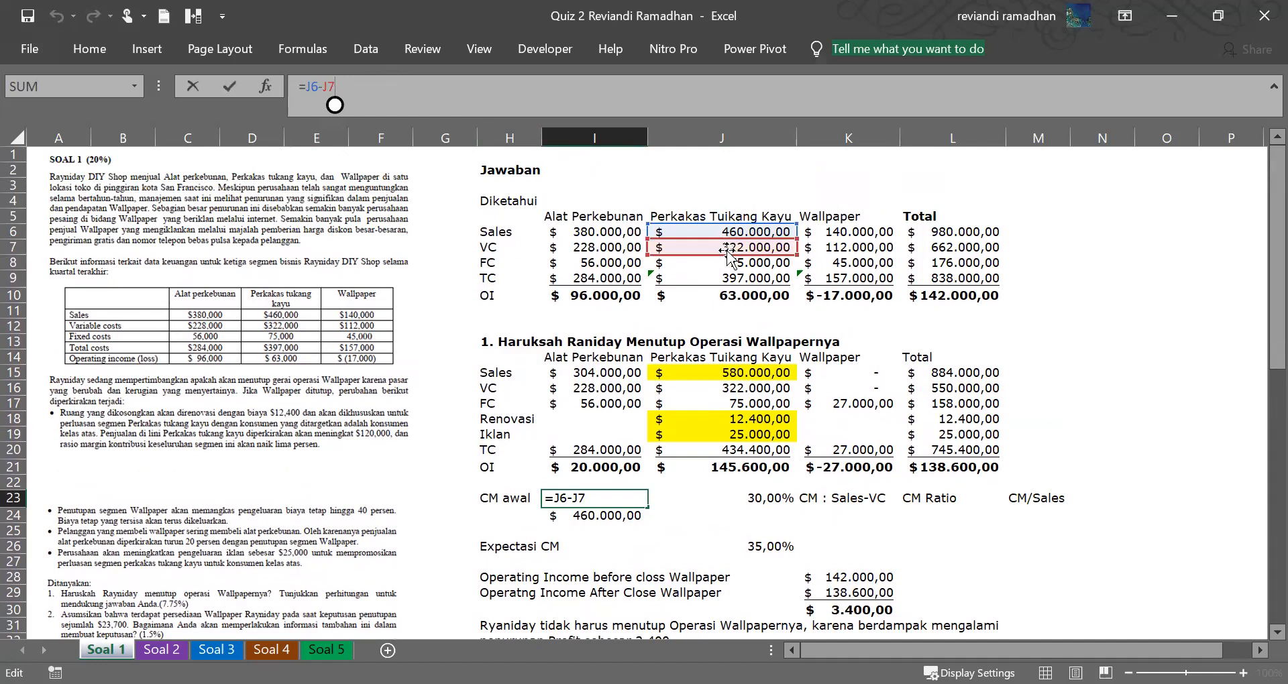
scroll(778, 320, down, 4)
scroll(778, 321, down, 5)
scroll(765, 342, up, 9)
key(Return)
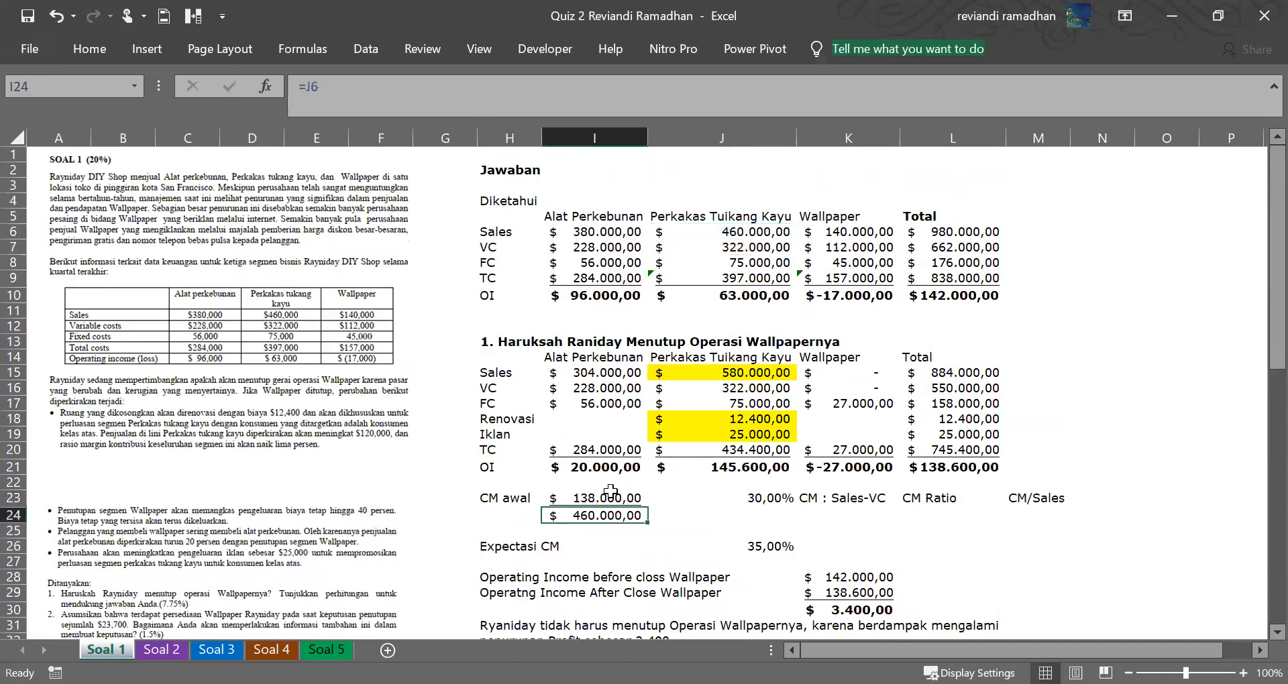
click(604, 496)
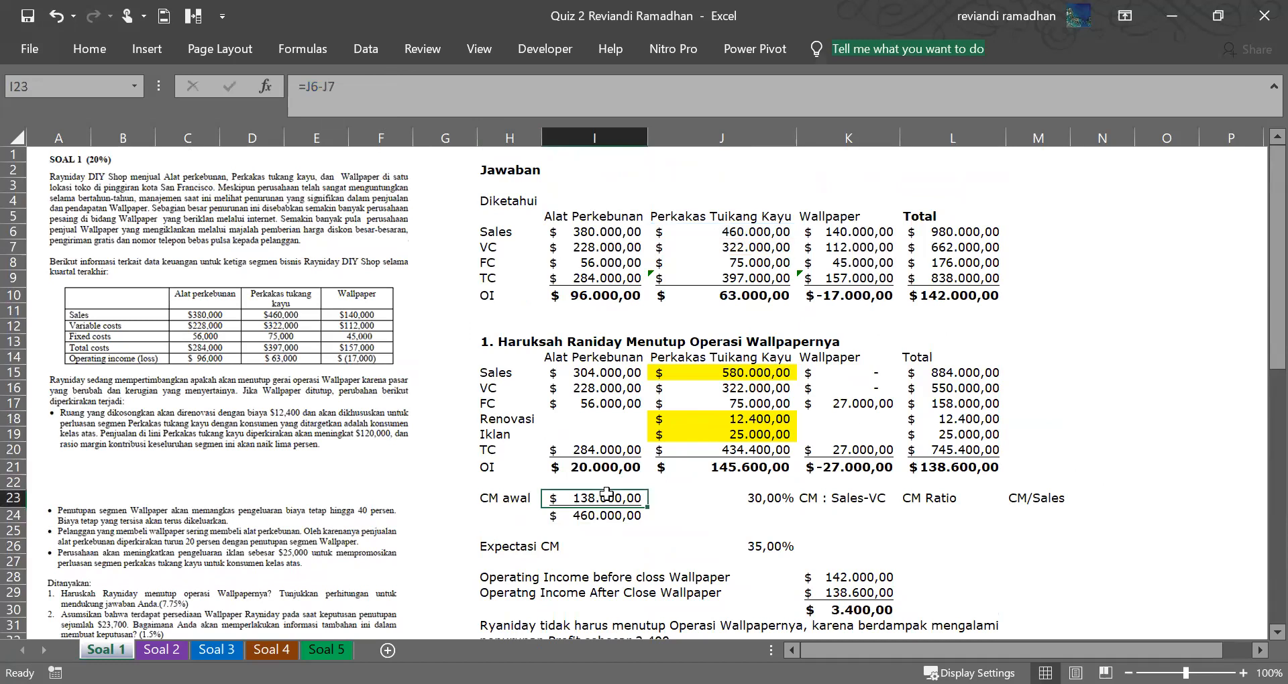
click(602, 516)
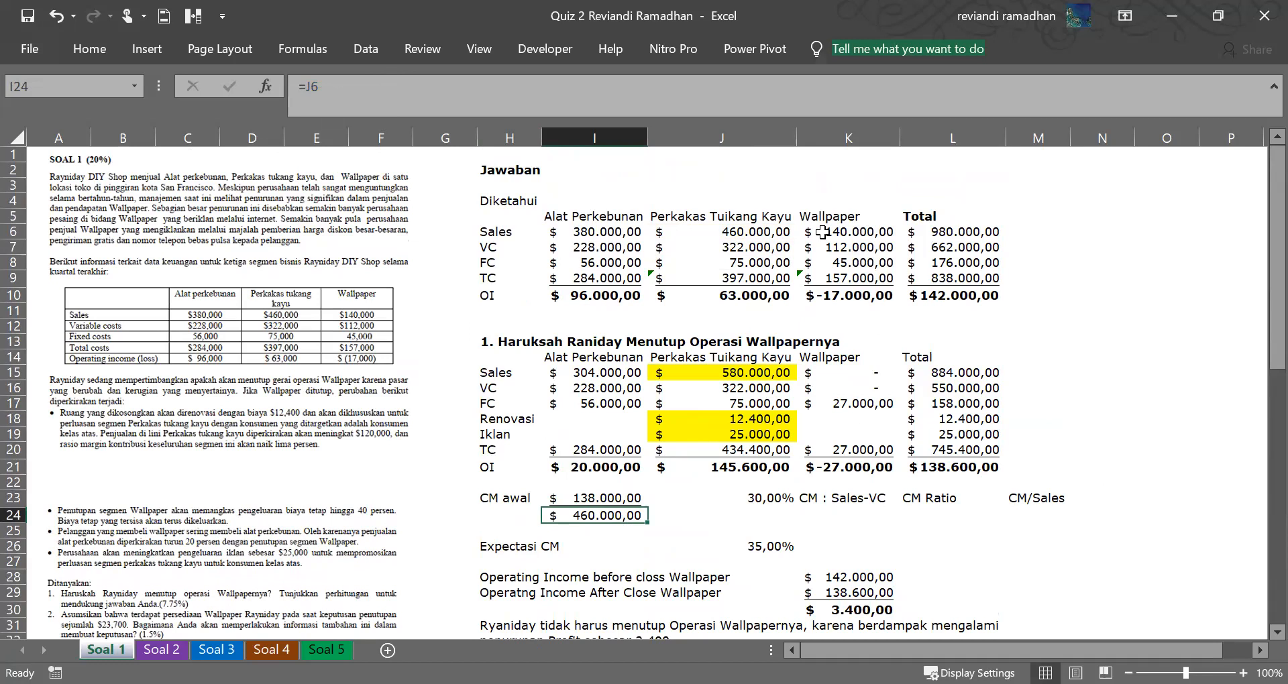
click(749, 231)
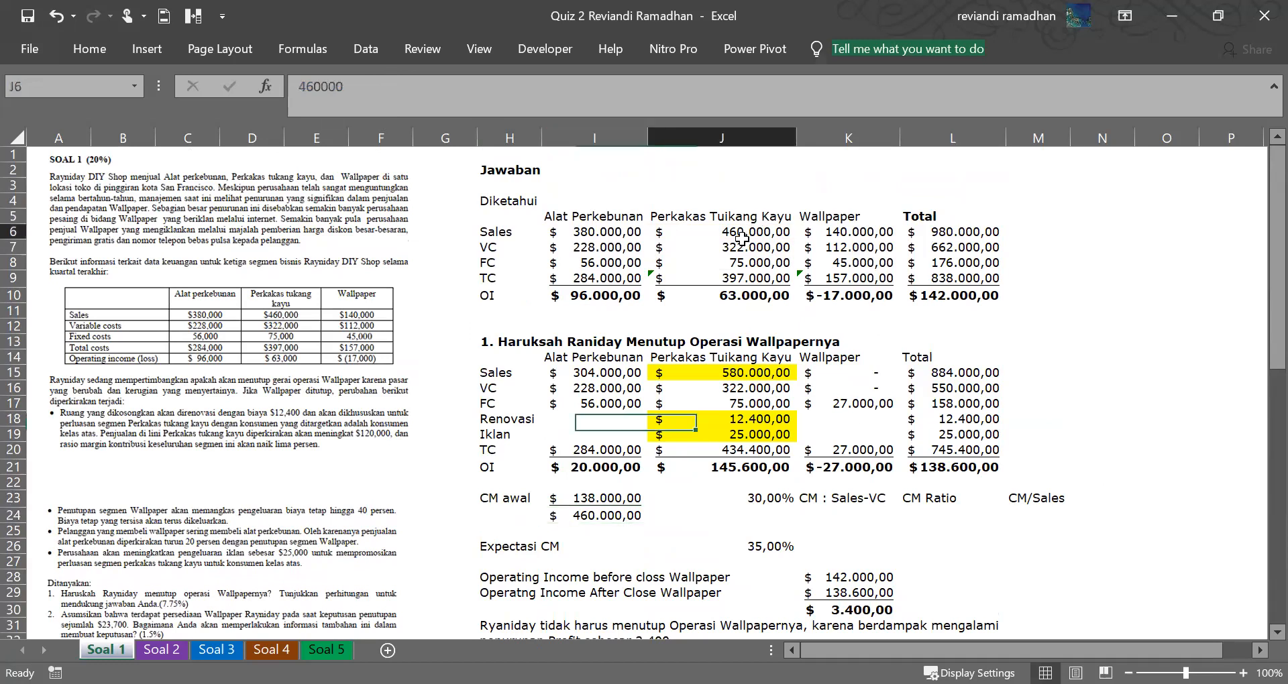
click(749, 498)
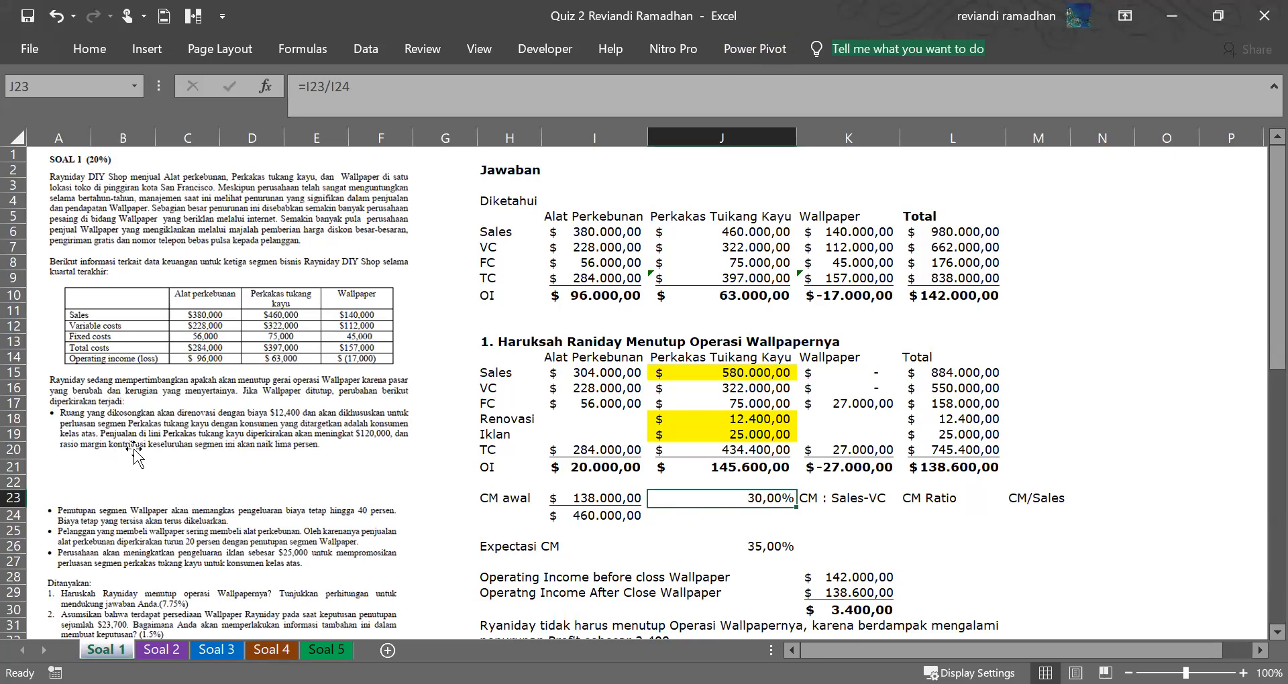
Check the Expectasi CM formula in J26 against the contribution margin increase described in the question text.
click(762, 545)
text(=J23+5%)
click(406, 96)
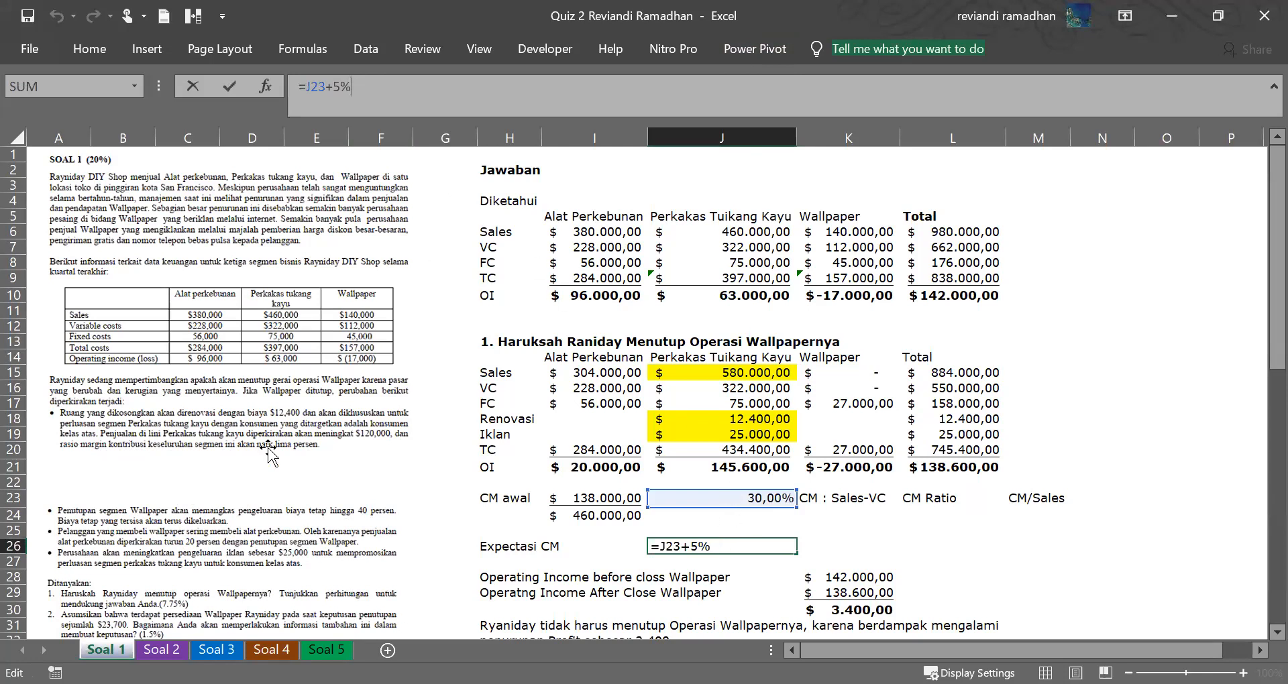
click(232, 523)
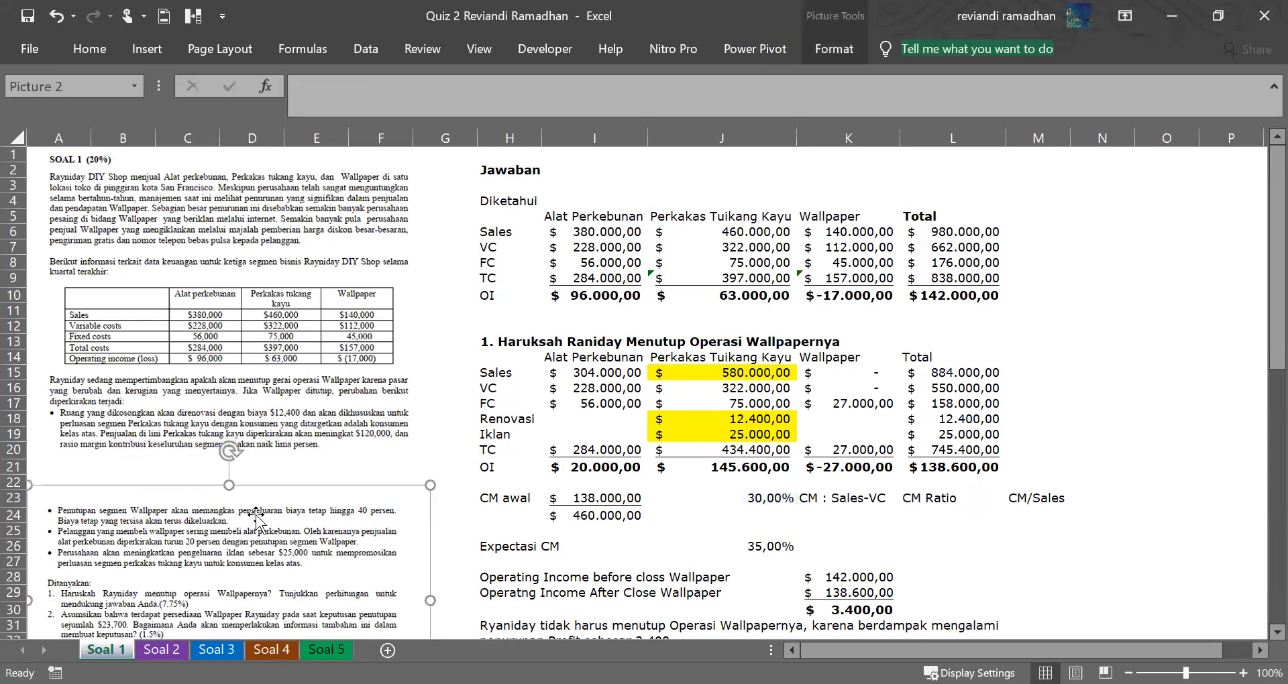
click(670, 540)
drag(1256, 360, 1256, 402)
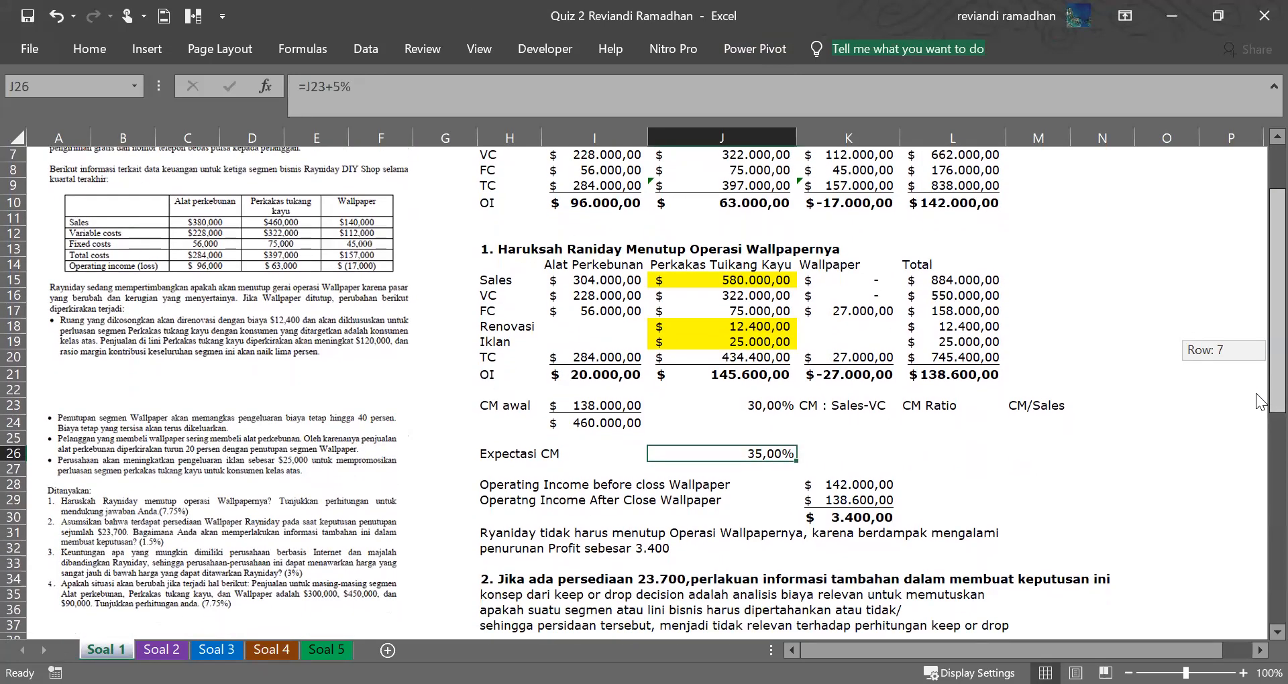
drag(1256, 397, 1256, 423)
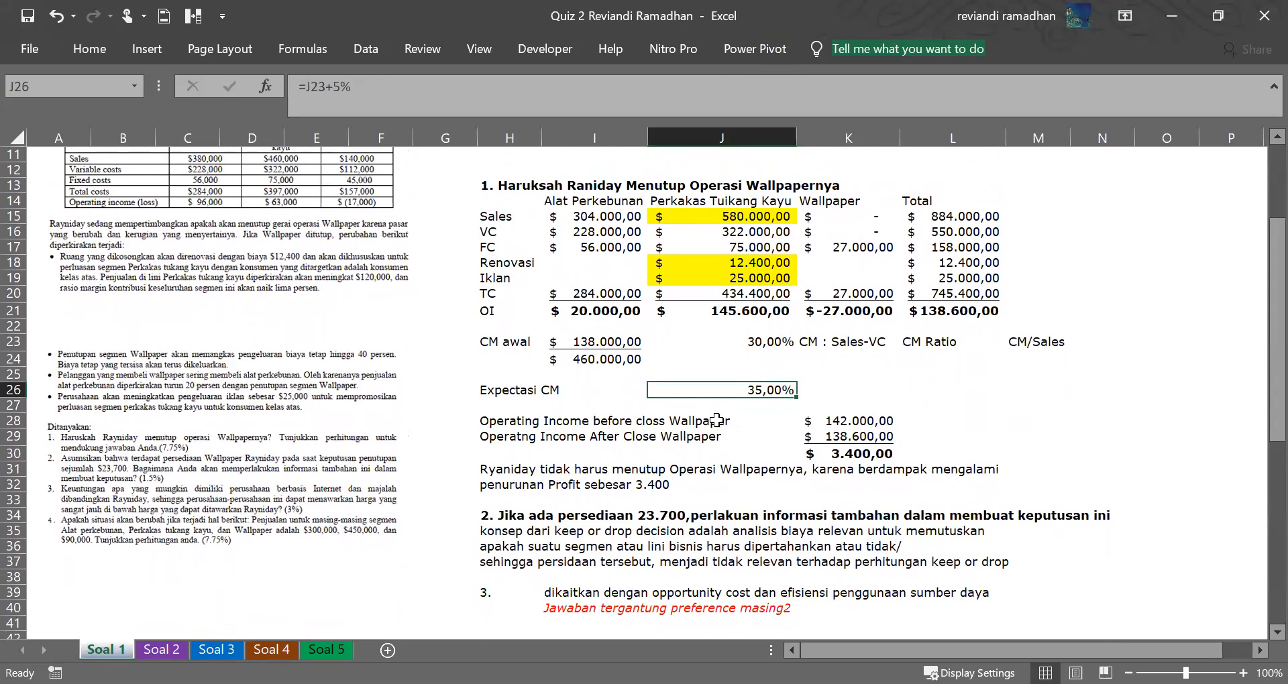
click(633, 455)
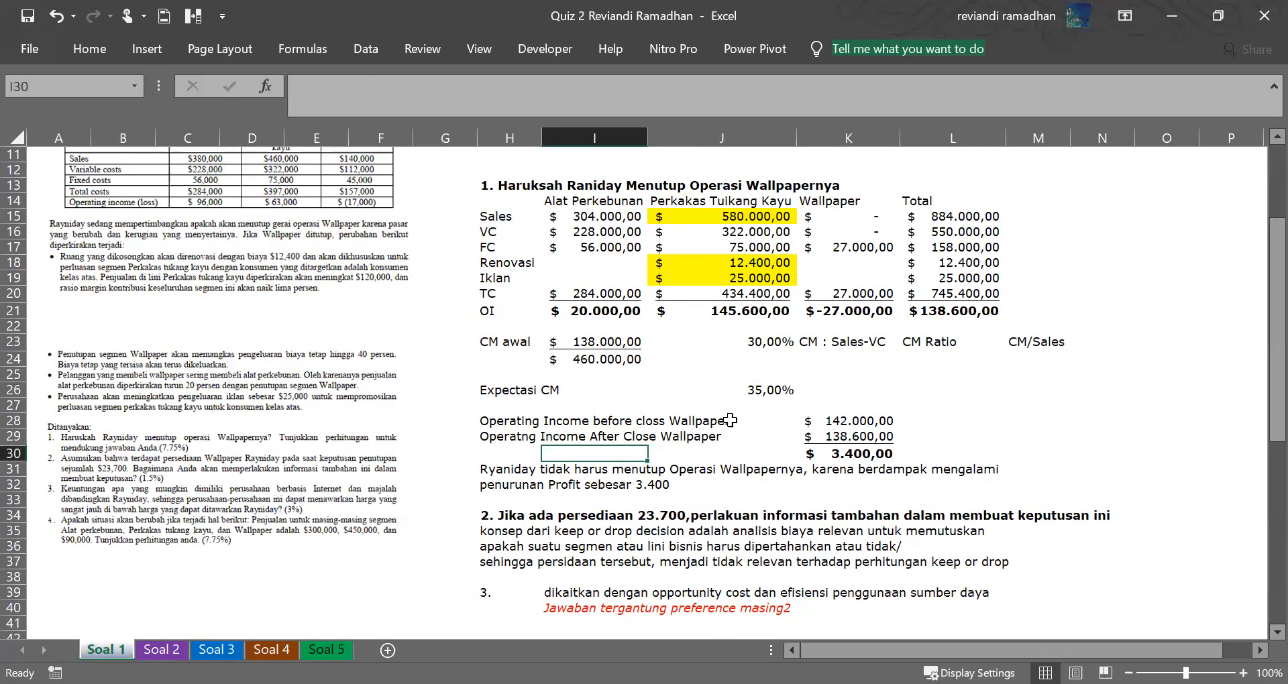
scroll(731, 421, up, 4)
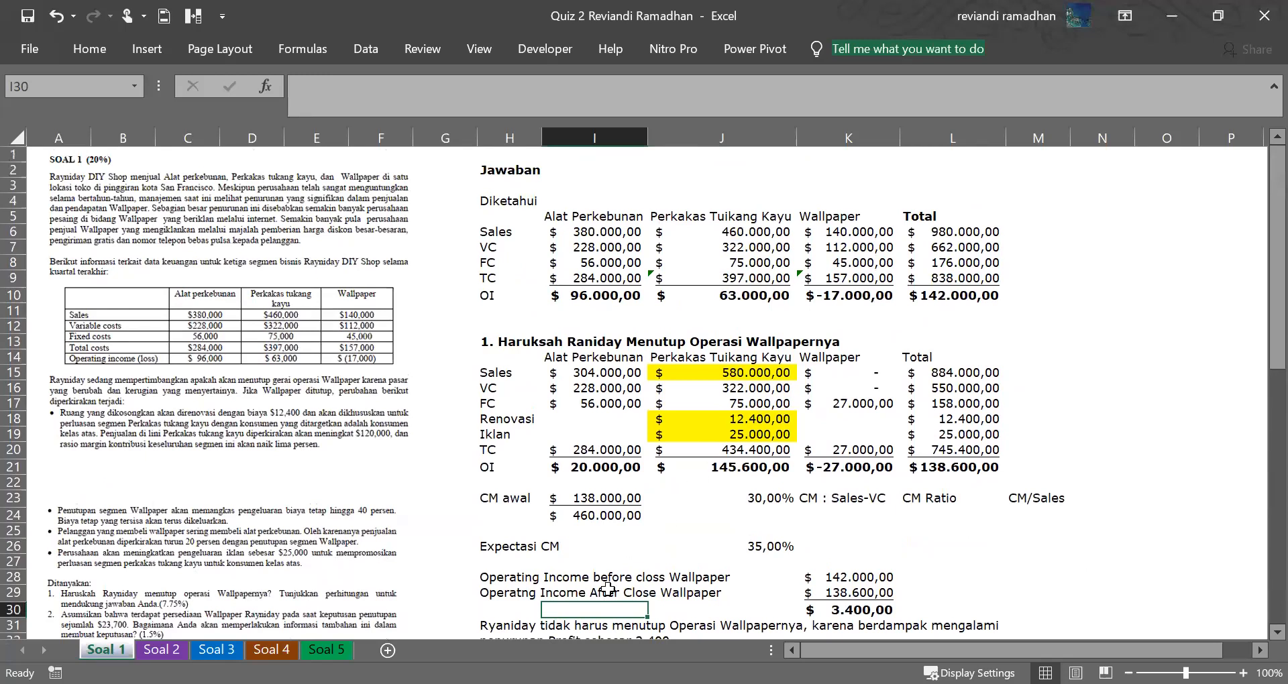
click(469, 561)
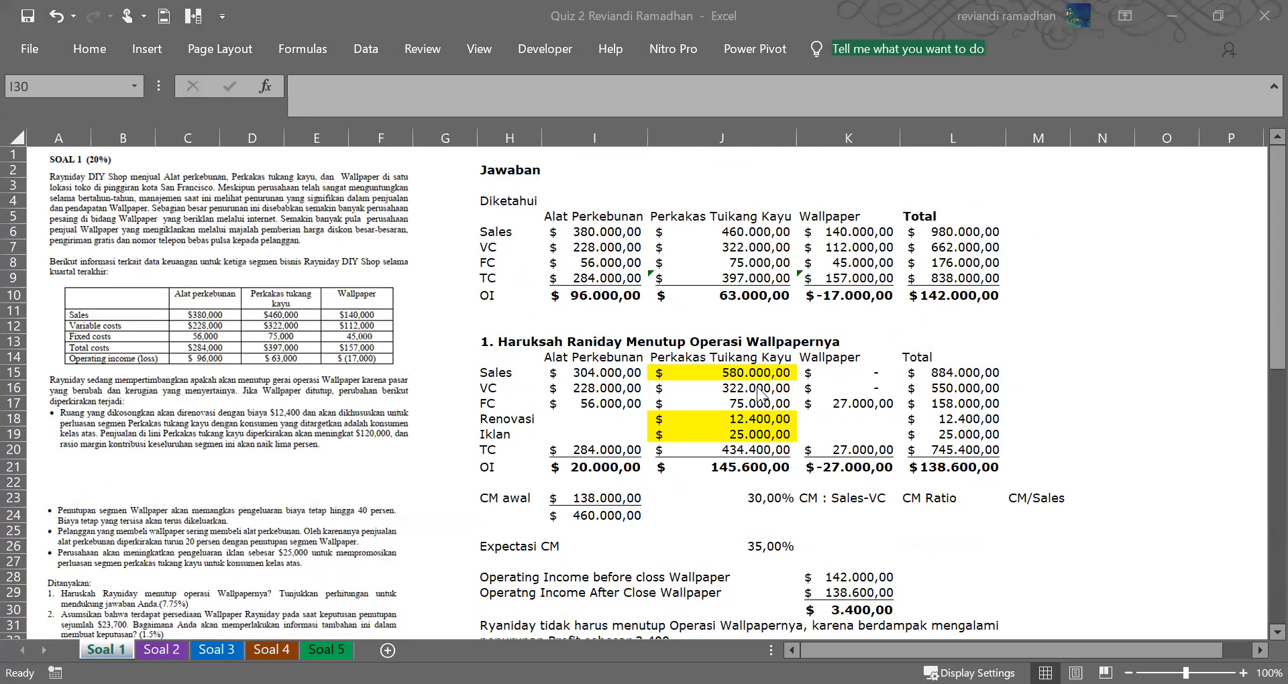
click(701, 352)
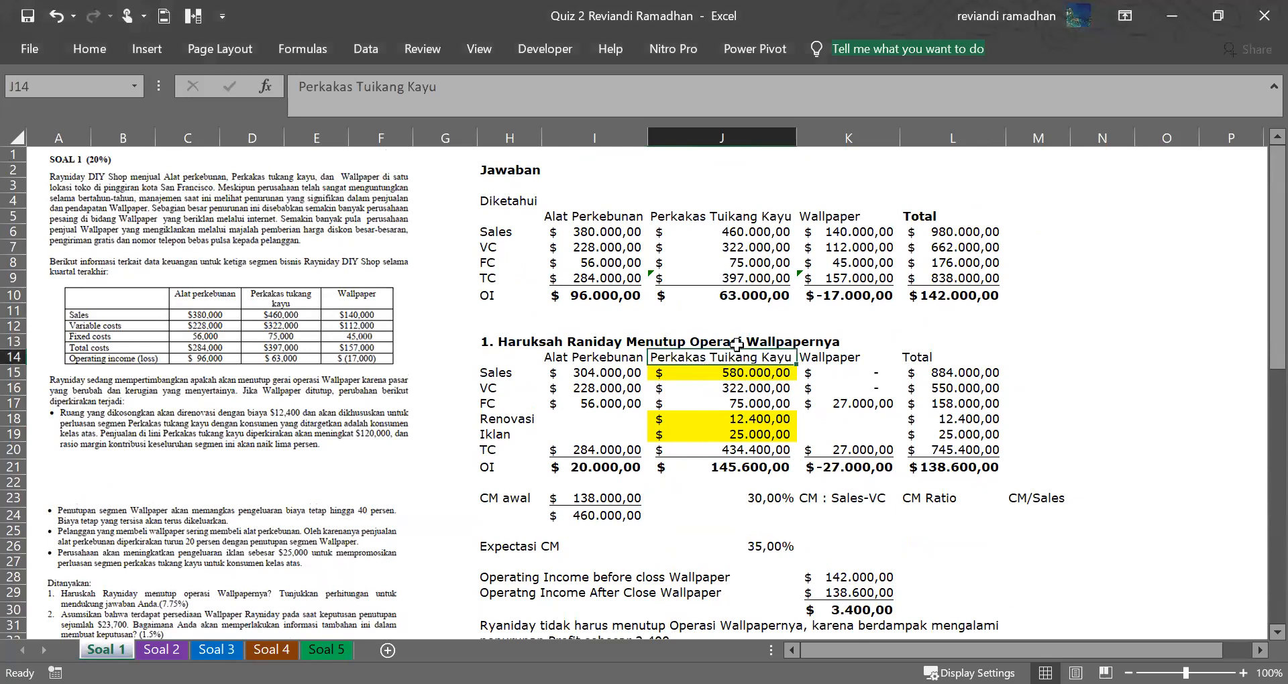
click(872, 329)
drag(1256, 280, 1256, 354)
drag(1256, 363, 1257, 327)
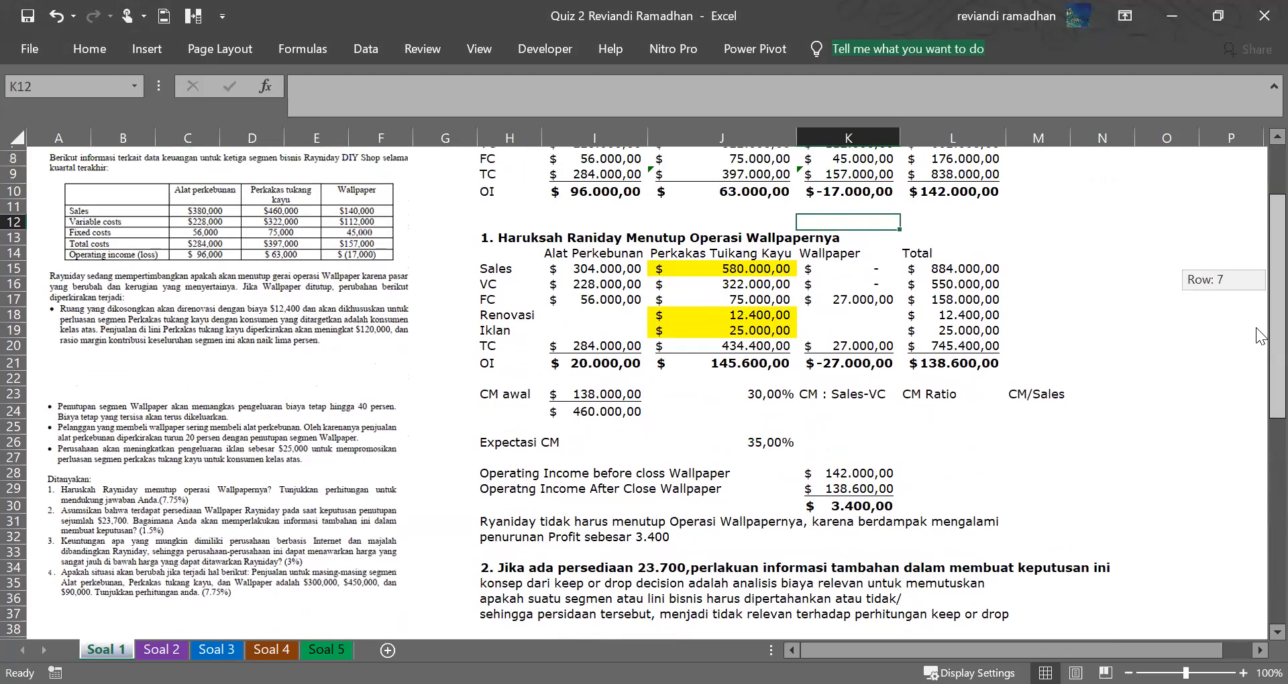
click(929, 468)
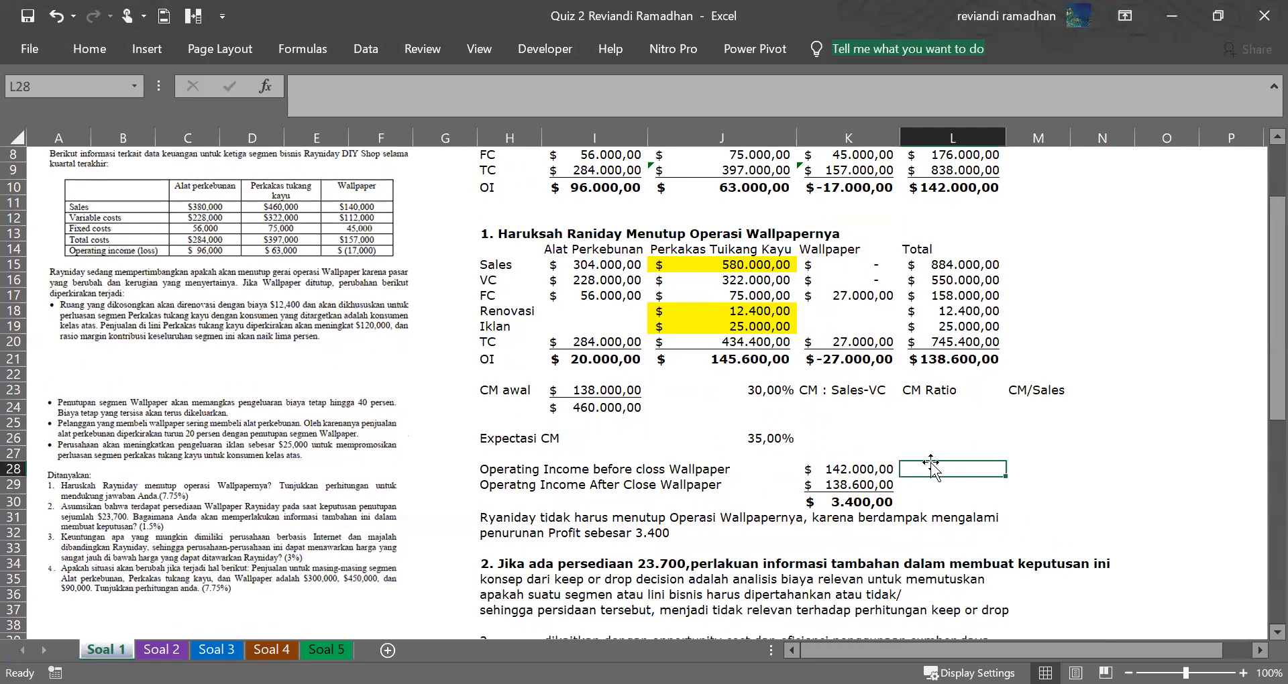
click(764, 420)
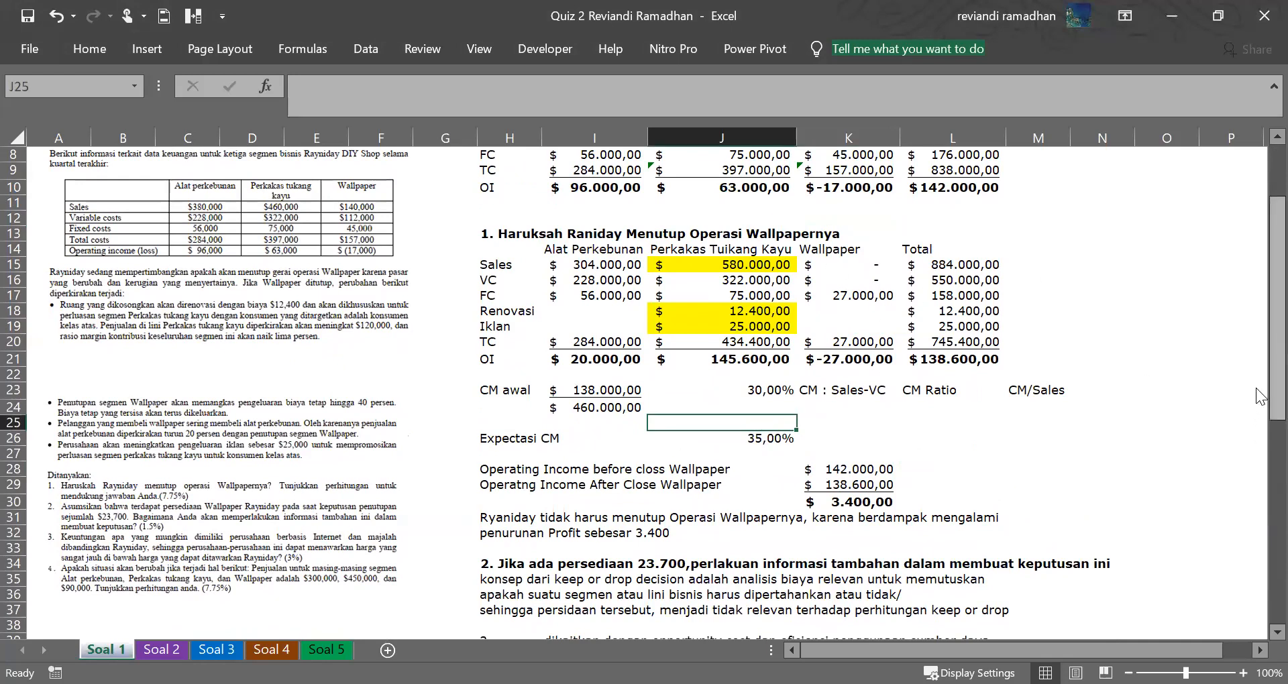
Check the sum formula behind the Total column's TC in the closure scenario.
click(946, 340)
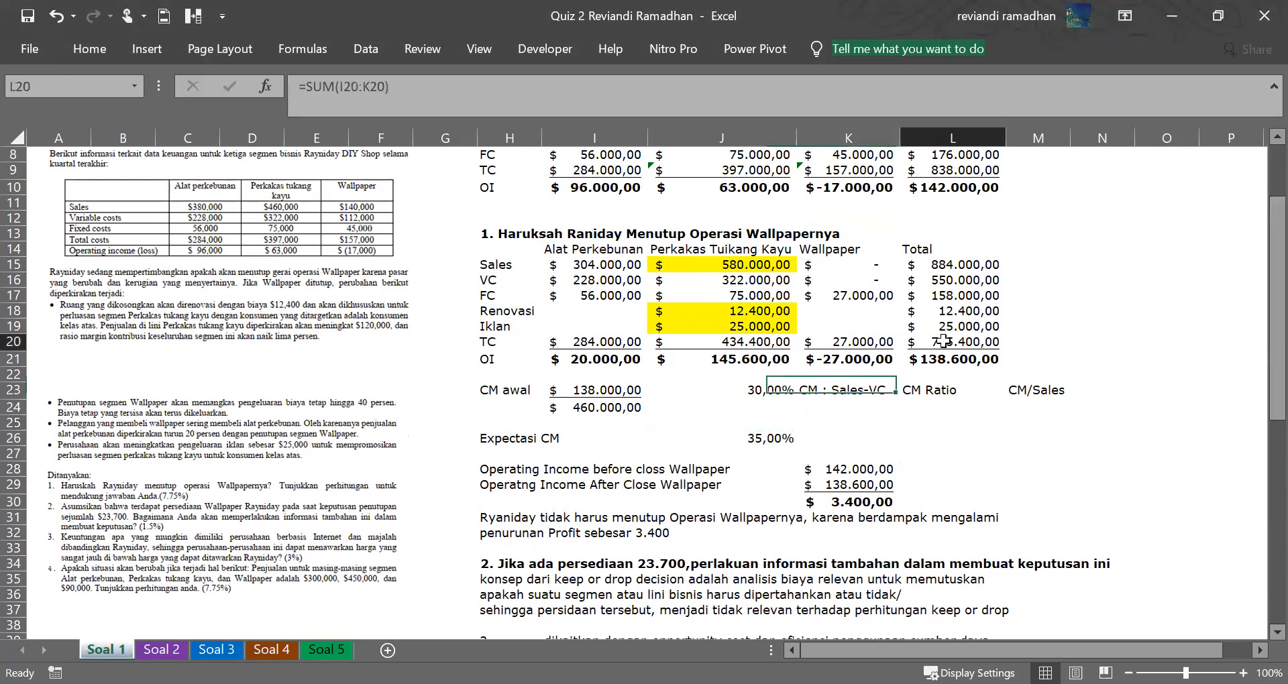
click(406, 94)
click(1122, 478)
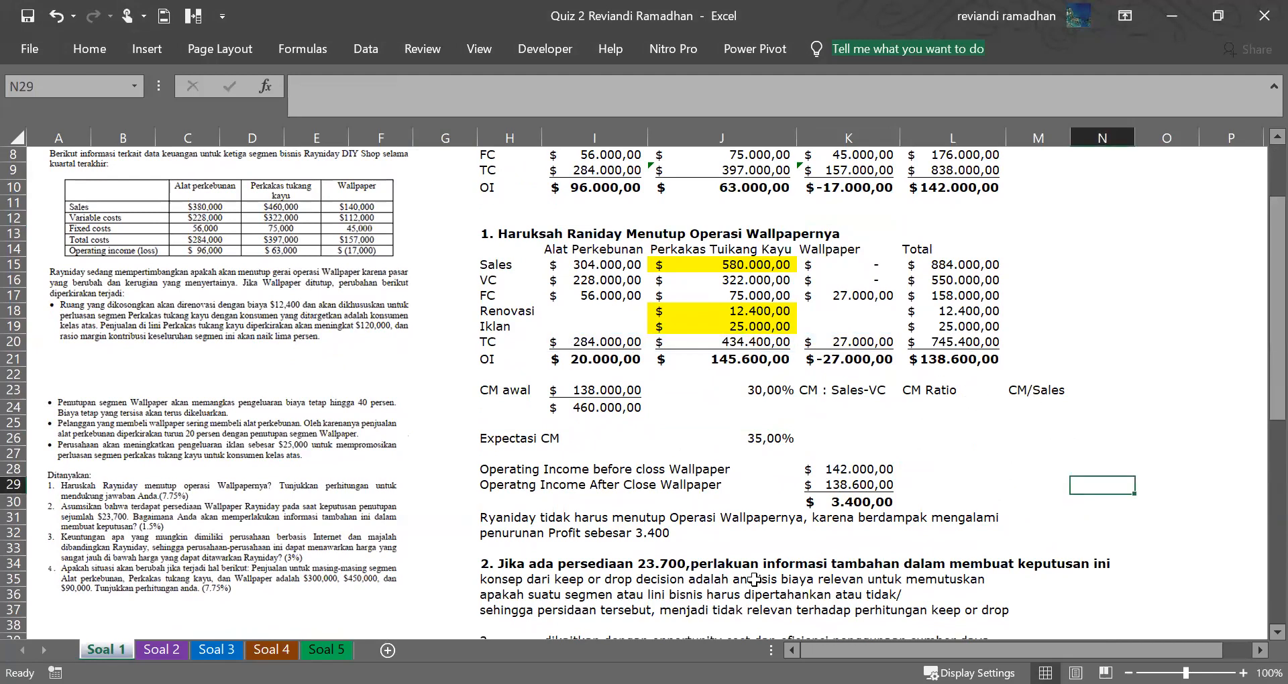
key(alt+Tab)
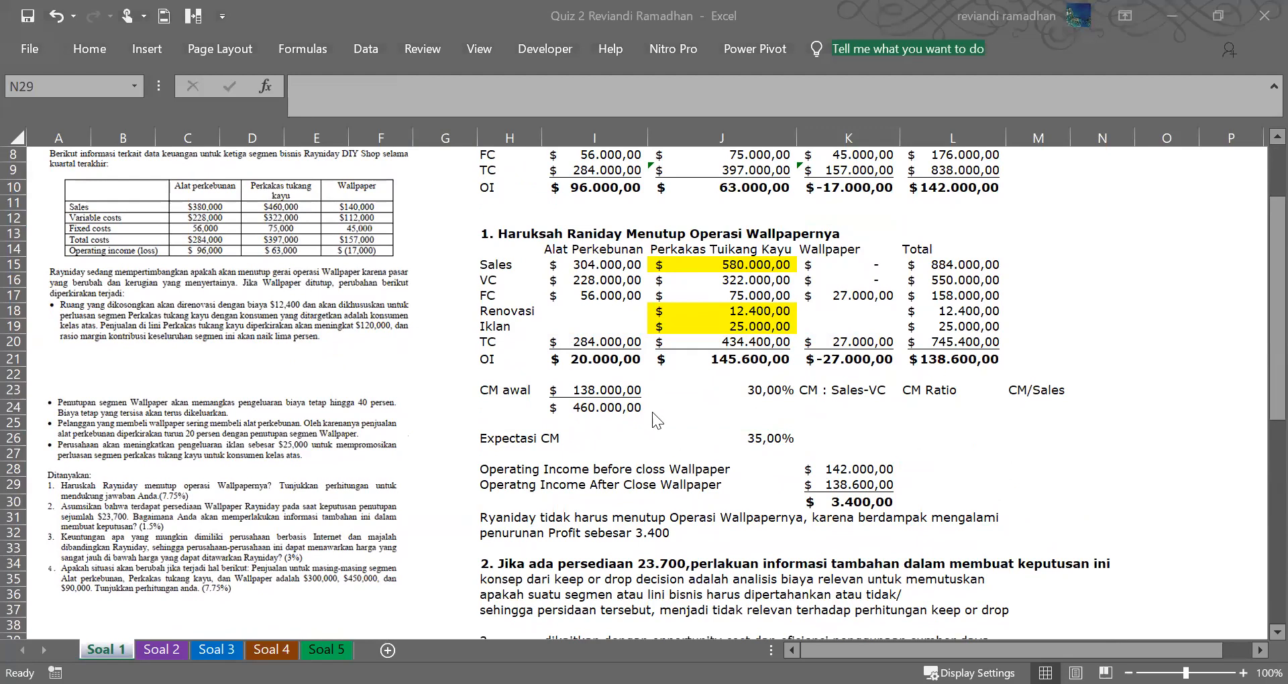
Review the CM awal numerator, denominator and ratio cells in row 23 and I24 alongside the "CM : Sales-VC" note.
click(603, 390)
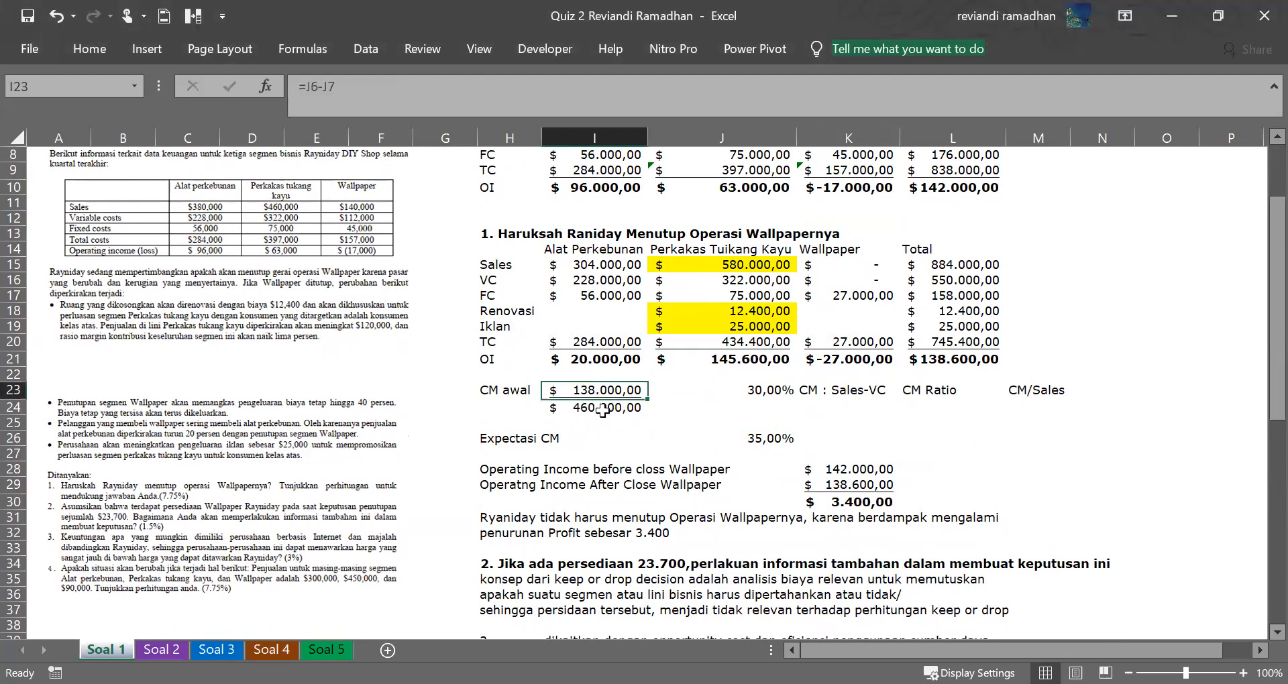
click(602, 409)
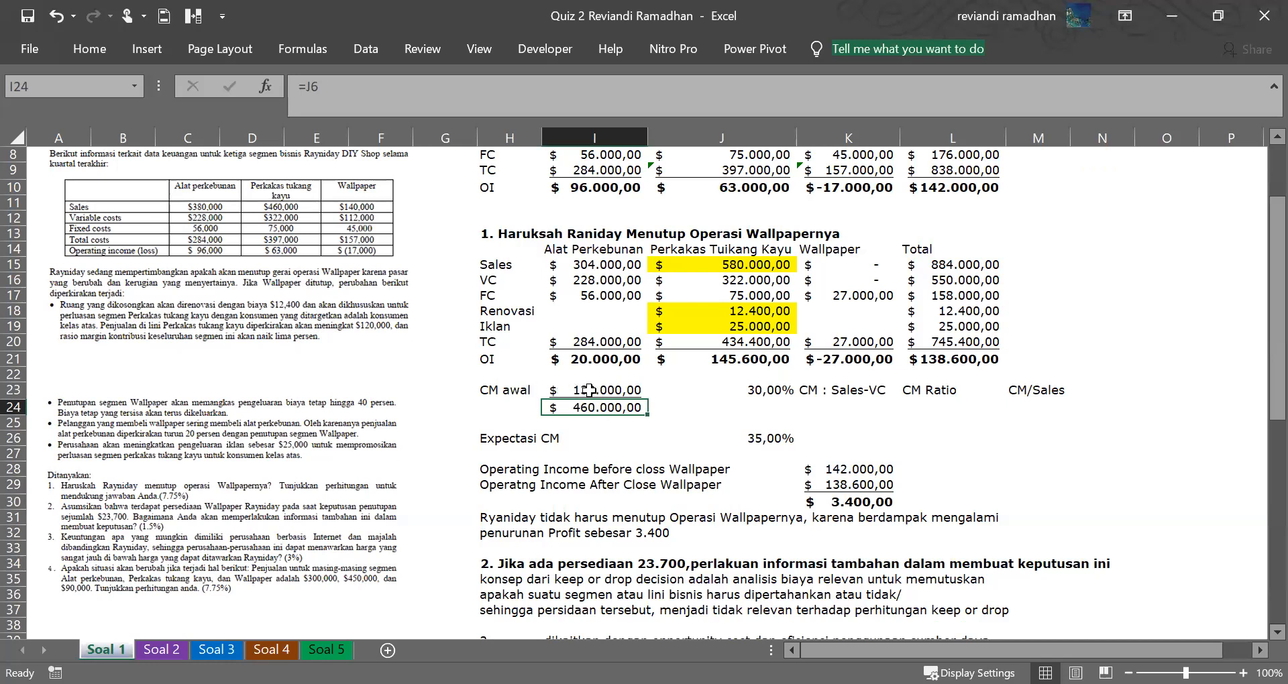
key(Up)
key(Down)
click(514, 392)
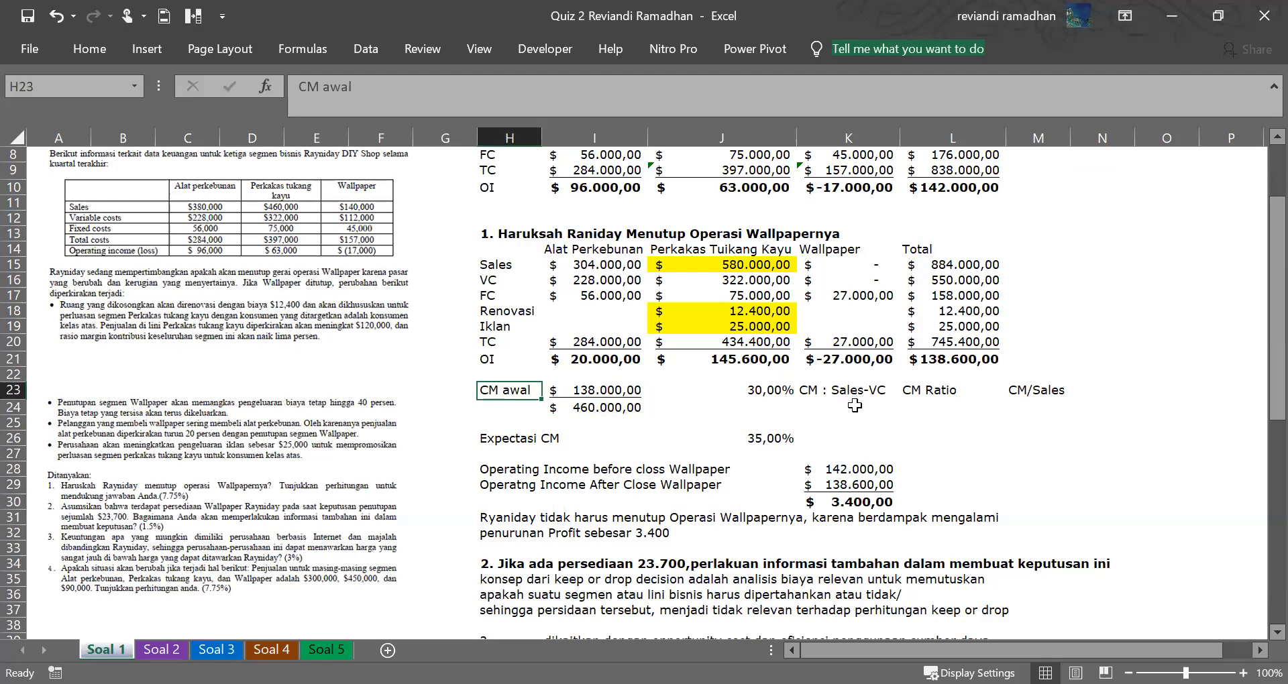
click(891, 391)
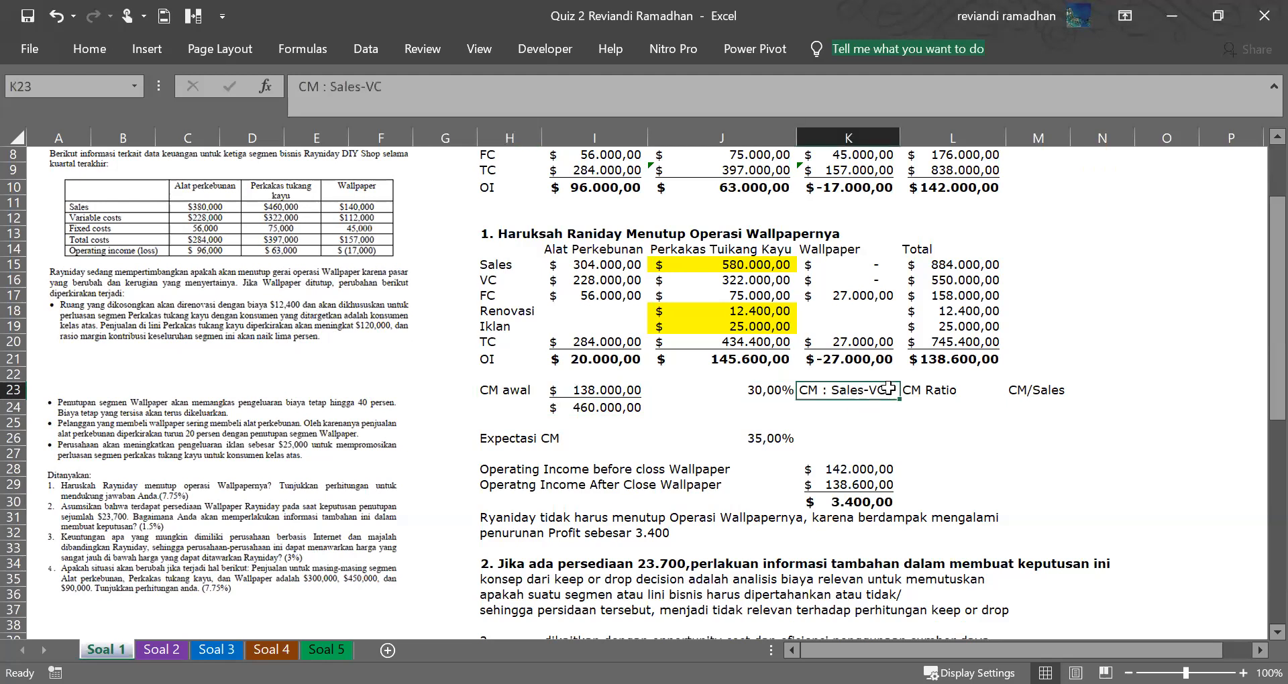
click(569, 392)
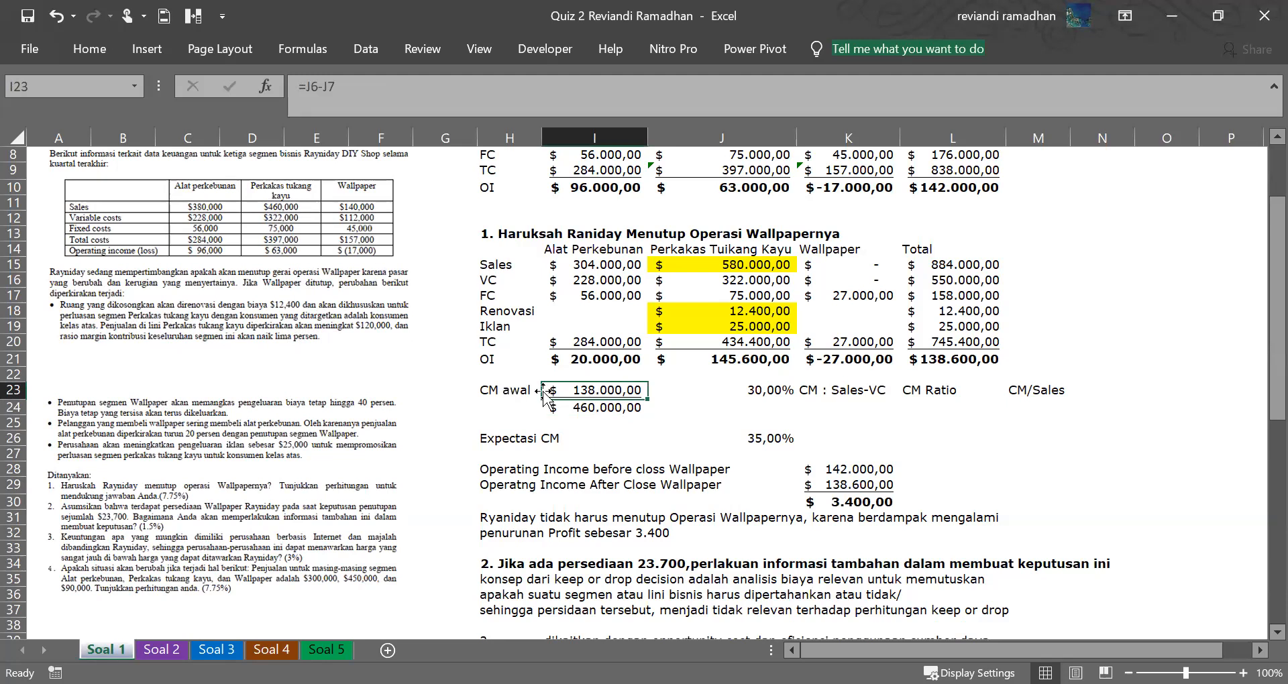
click(604, 409)
click(608, 391)
click(747, 392)
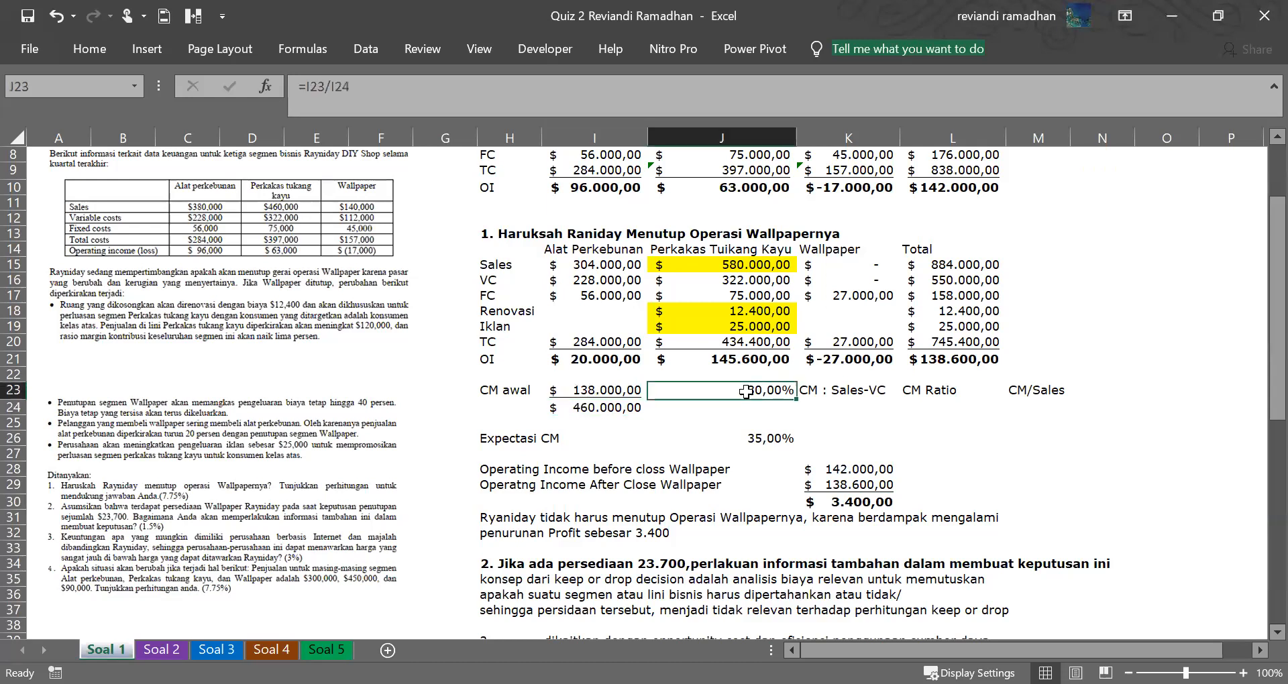
Extend the Expectasi CM label in H26 to read "Expectasi CM ratio".
click(496, 442)
click(769, 438)
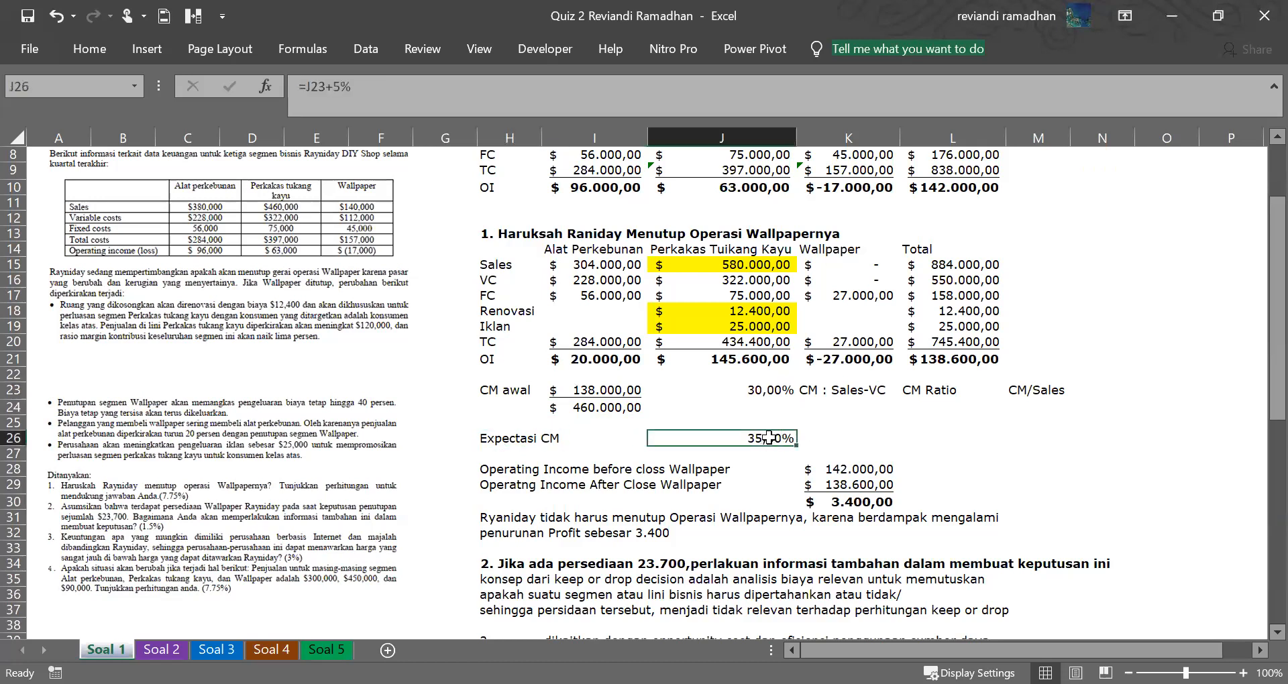
click(834, 441)
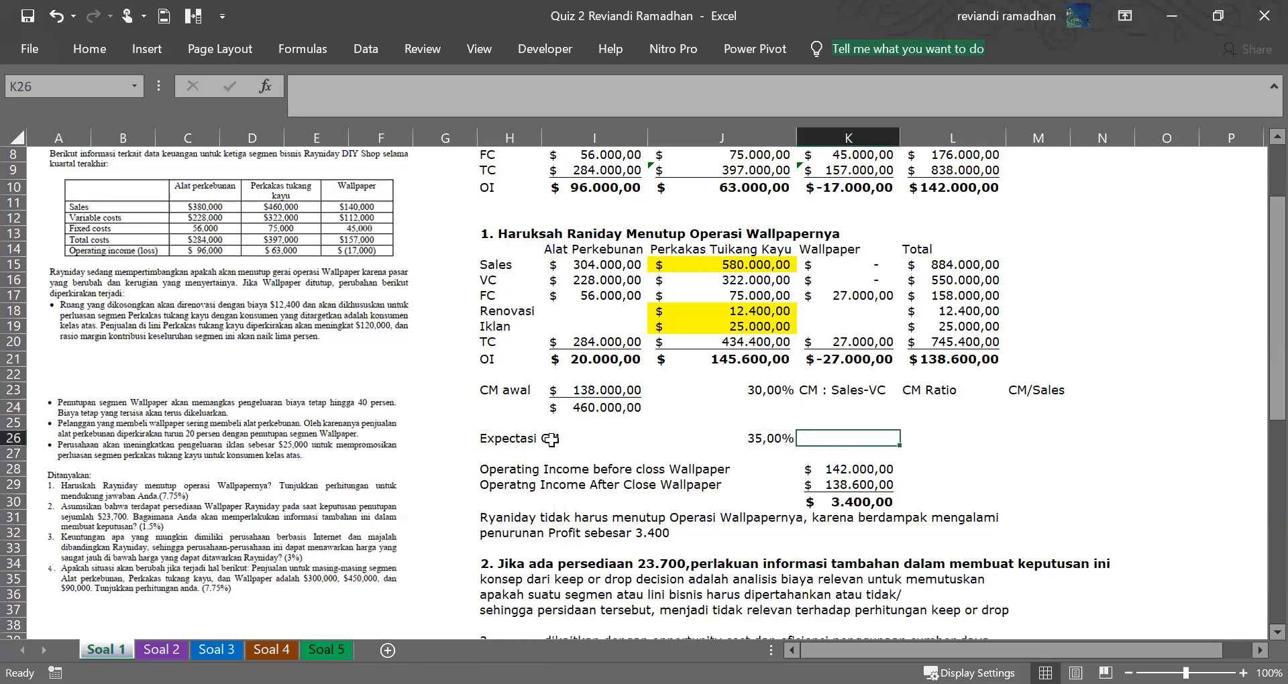
click(504, 440)
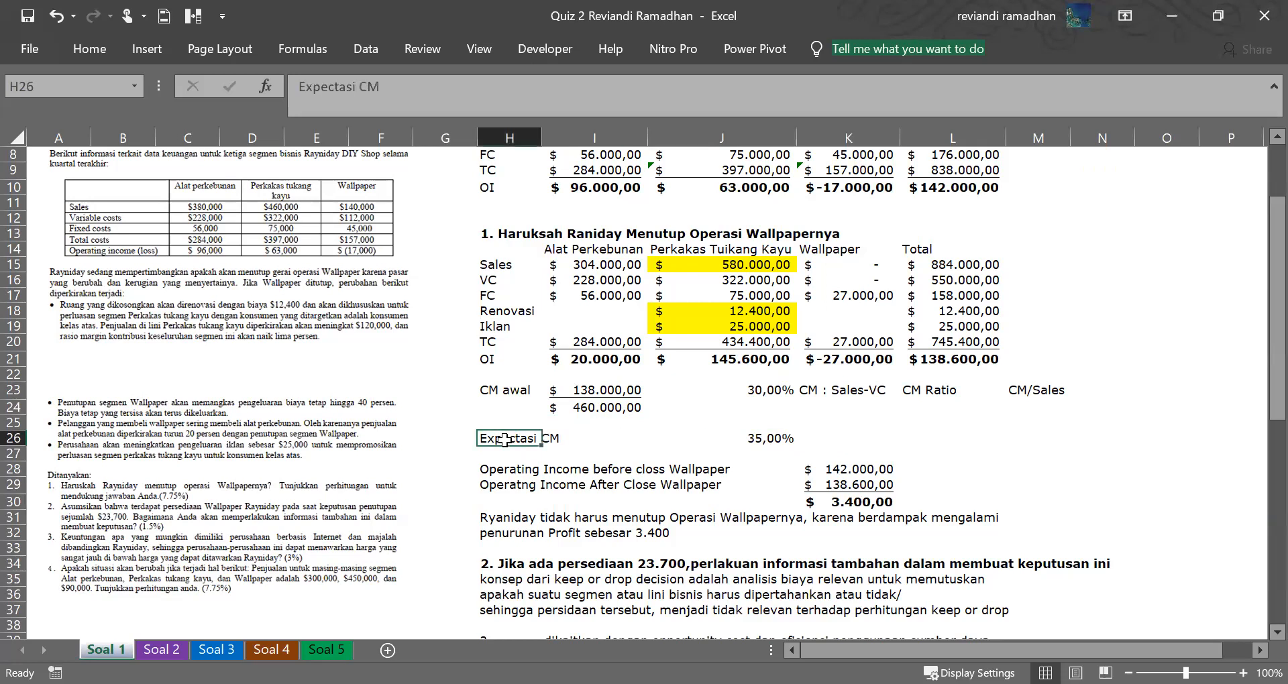
click(422, 86)
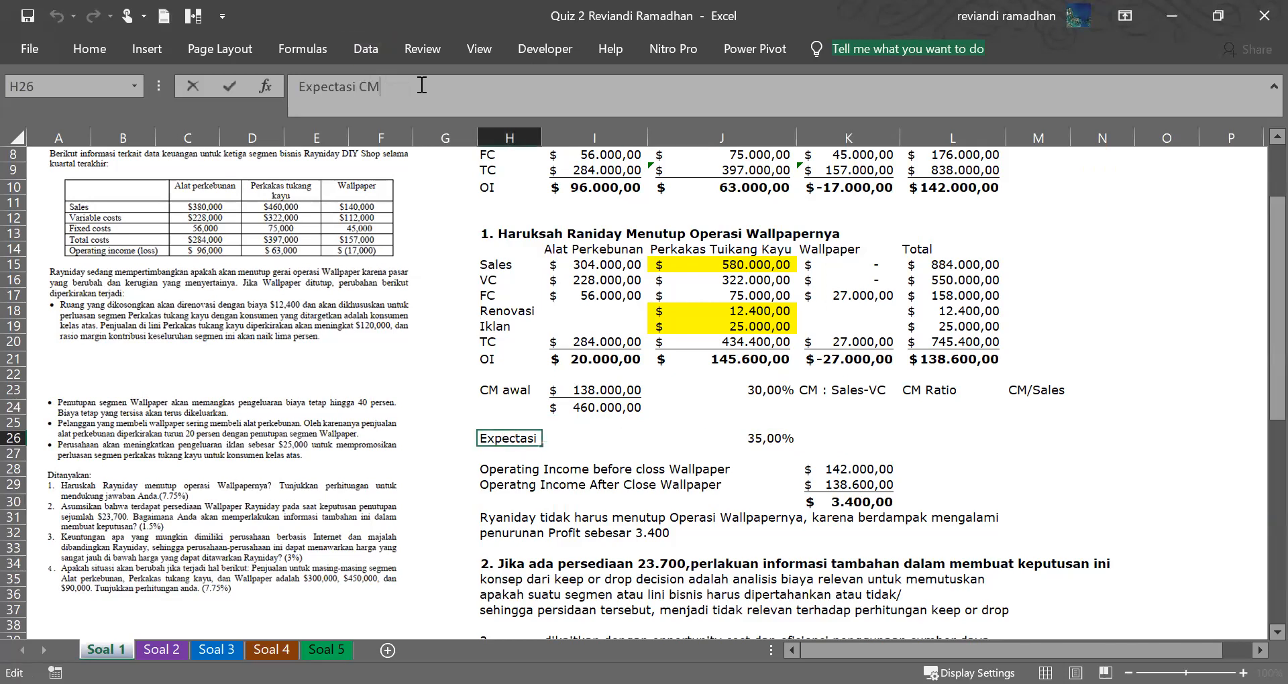
text(ratio)
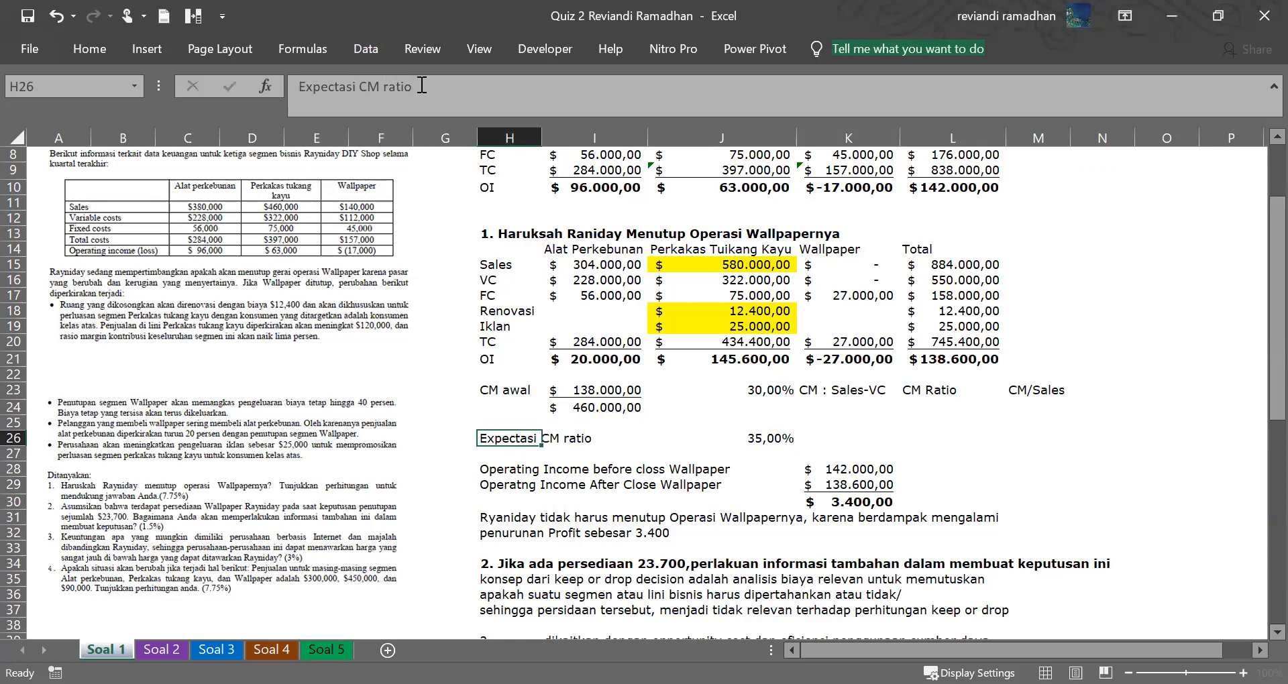
key(Return)
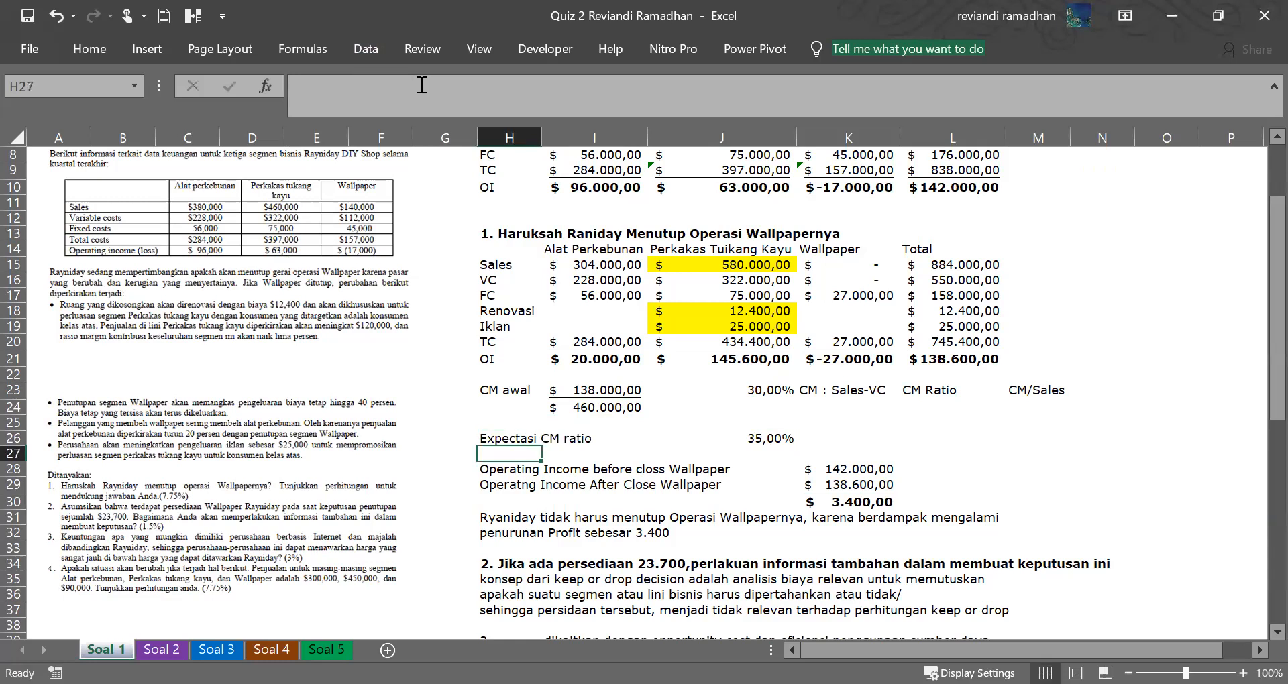
Extend the CM awal label in H23 to read "CM awal ratio".
click(507, 388)
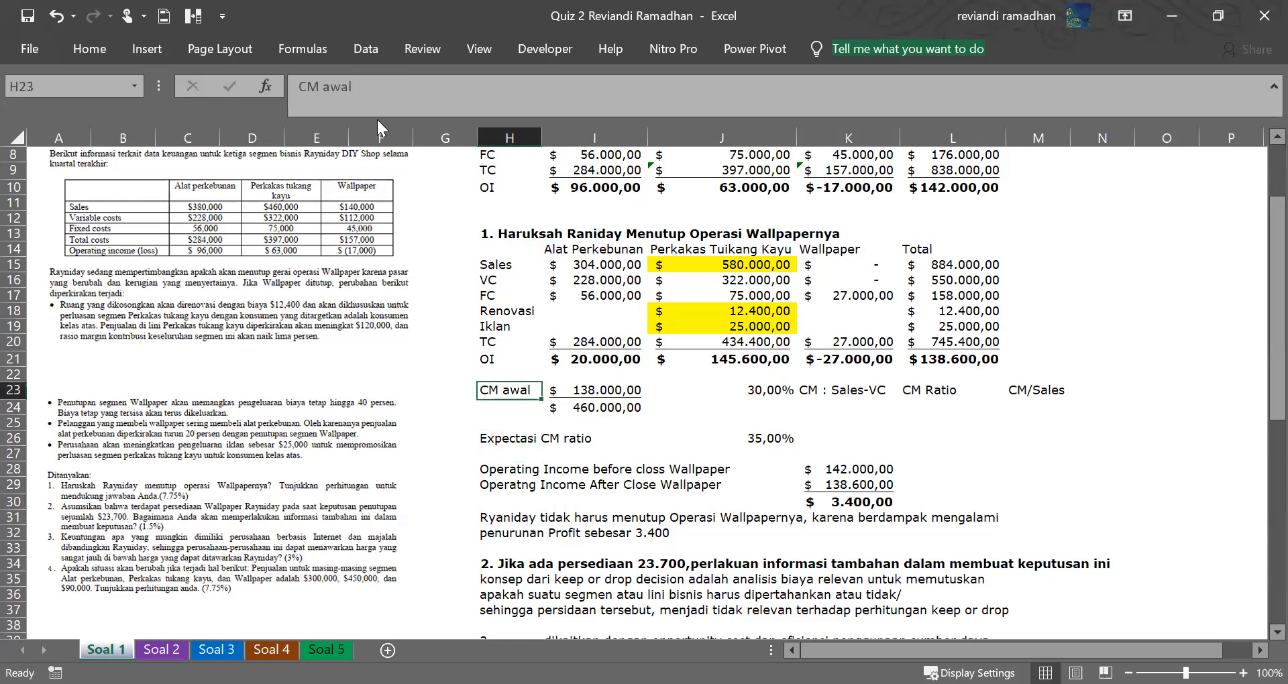
click(327, 85)
text(ratio)
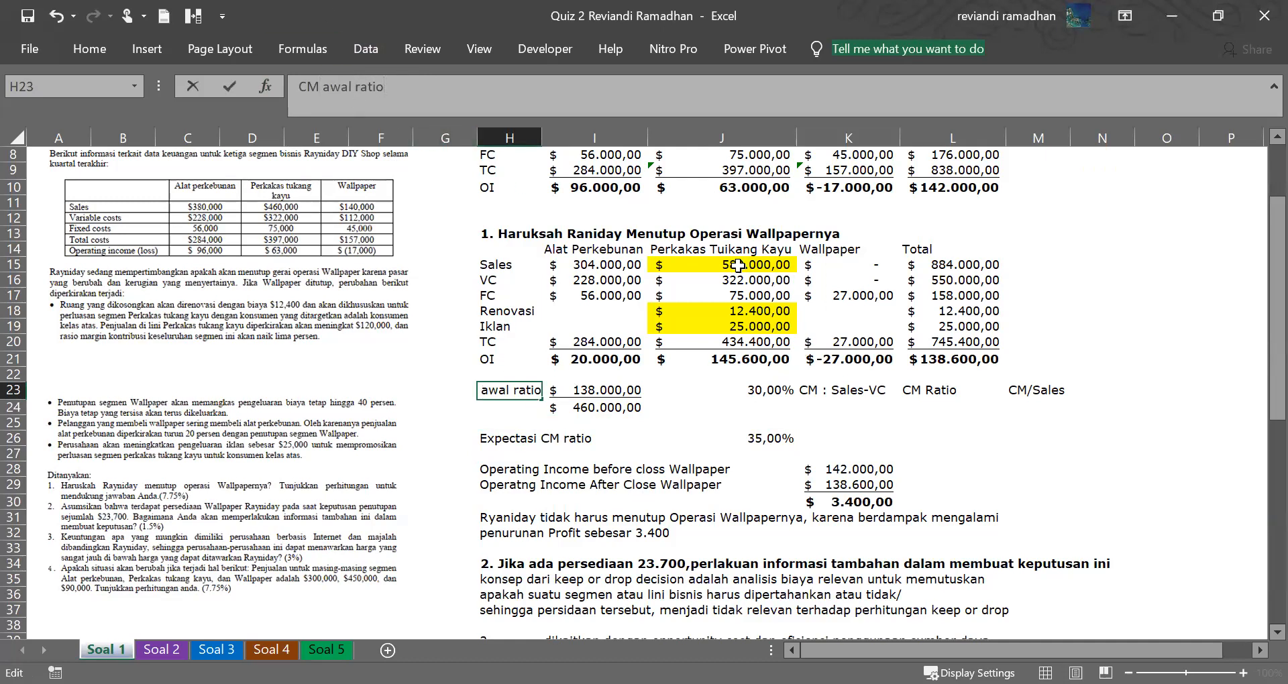
click(847, 340)
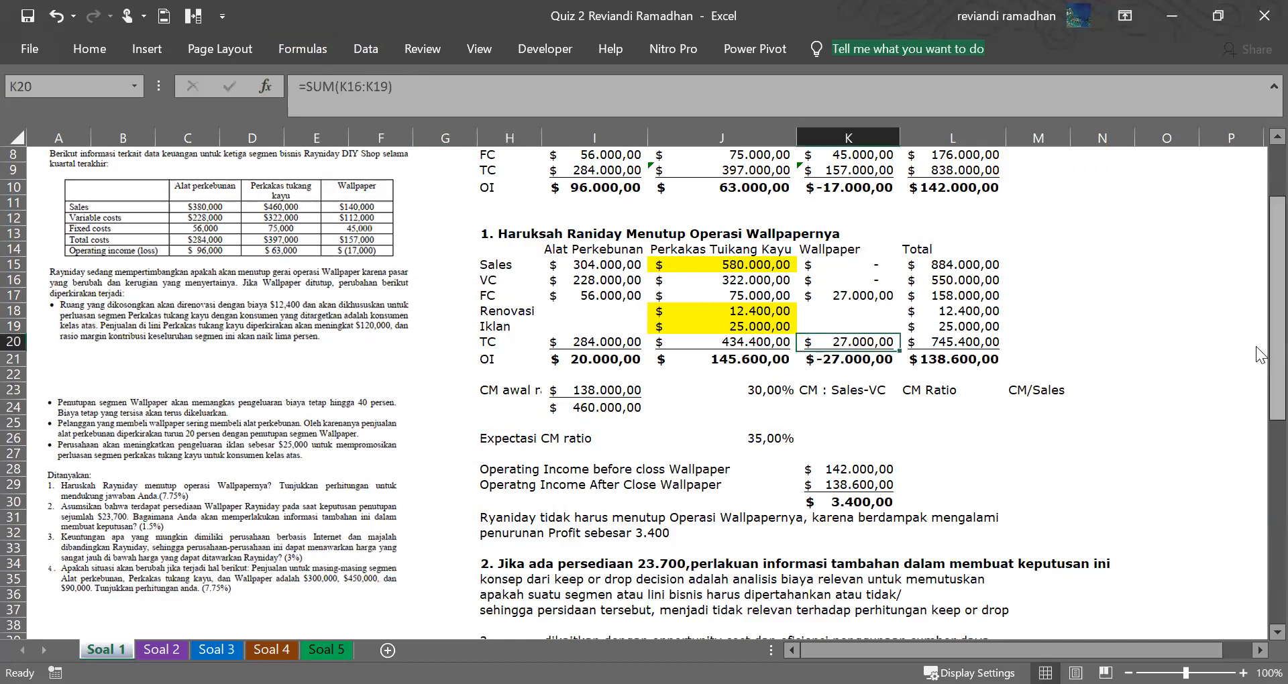
Check the CM awal formulas in I23 and I24 against the initial Perkakas Tukang Kayu Sales and VC in J6 and J7.
scroll(1256, 346, up, 3)
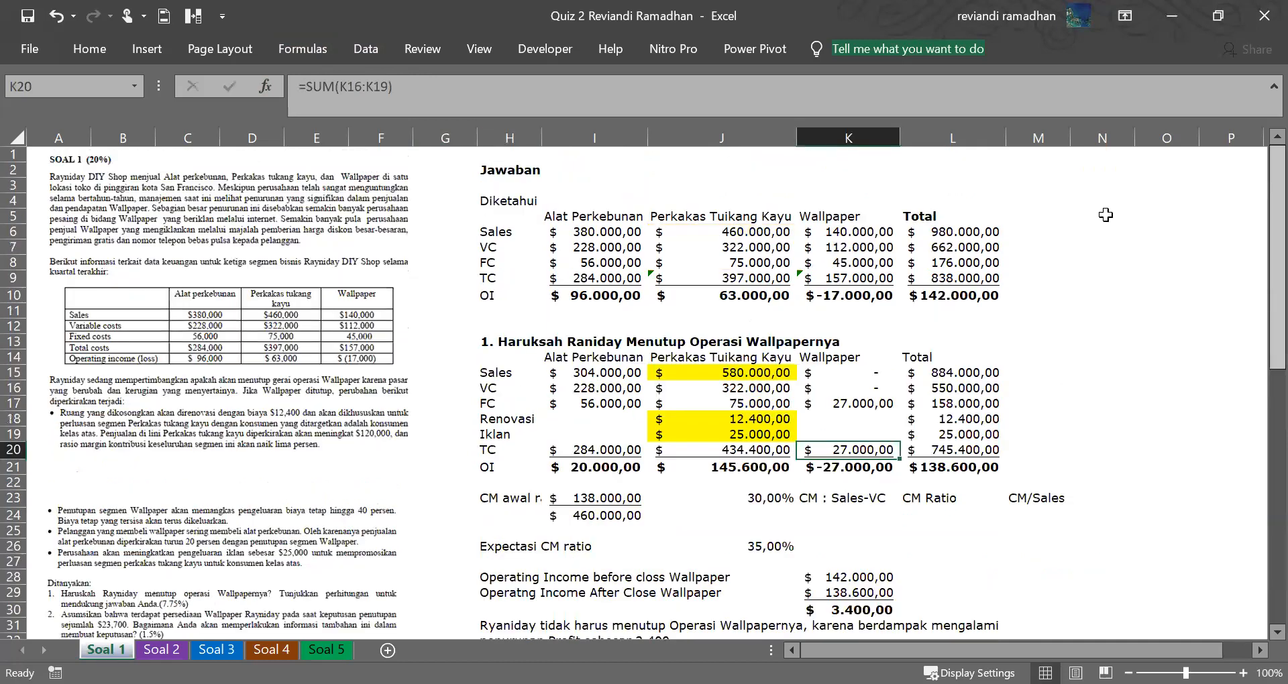
click(760, 233)
click(756, 243)
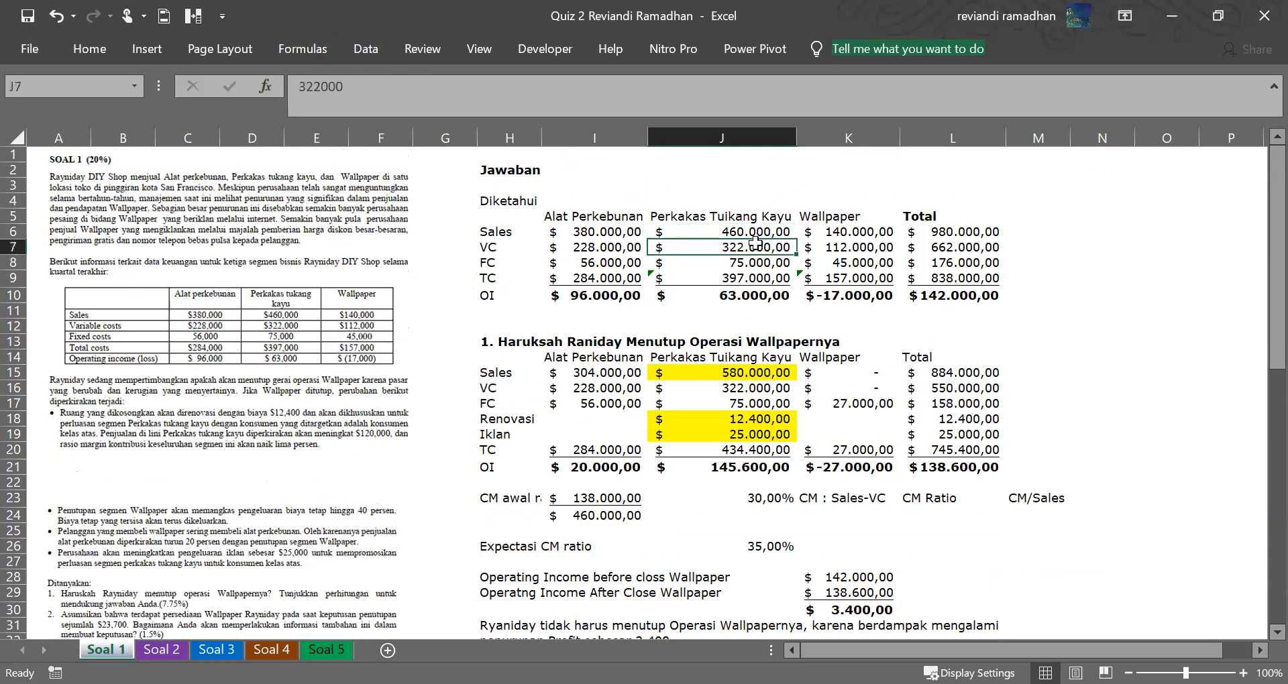
click(756, 237)
click(755, 246)
click(588, 498)
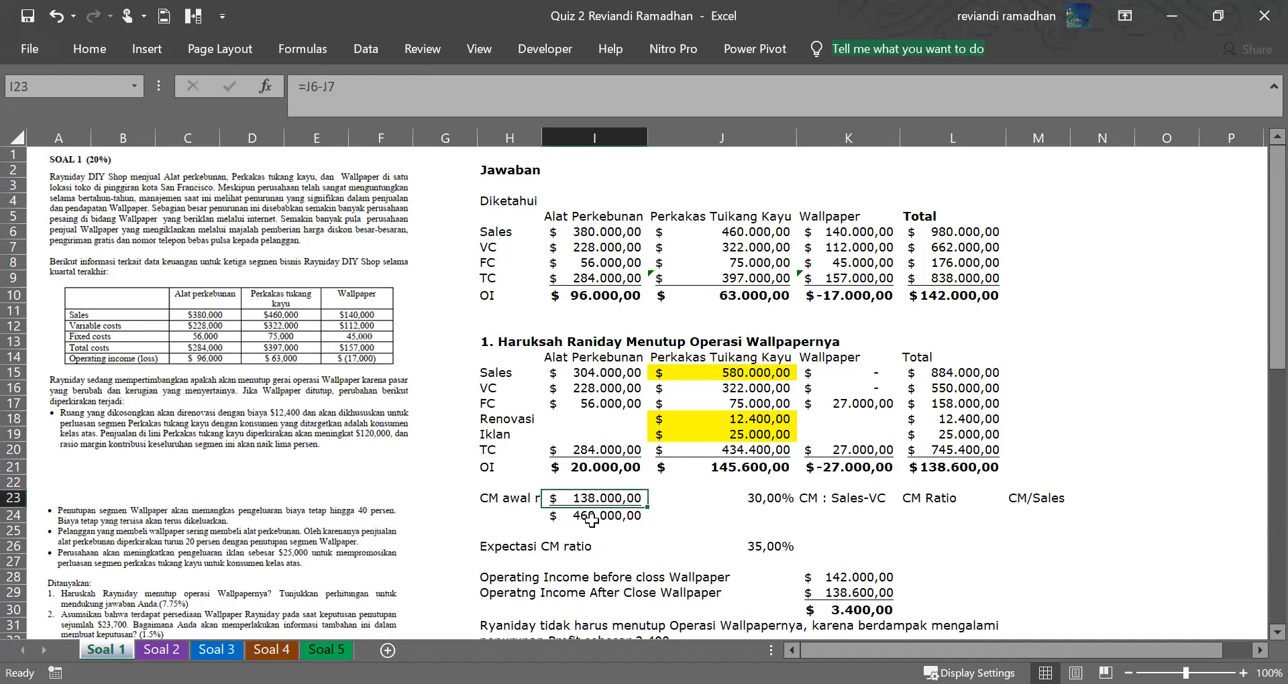
click(591, 515)
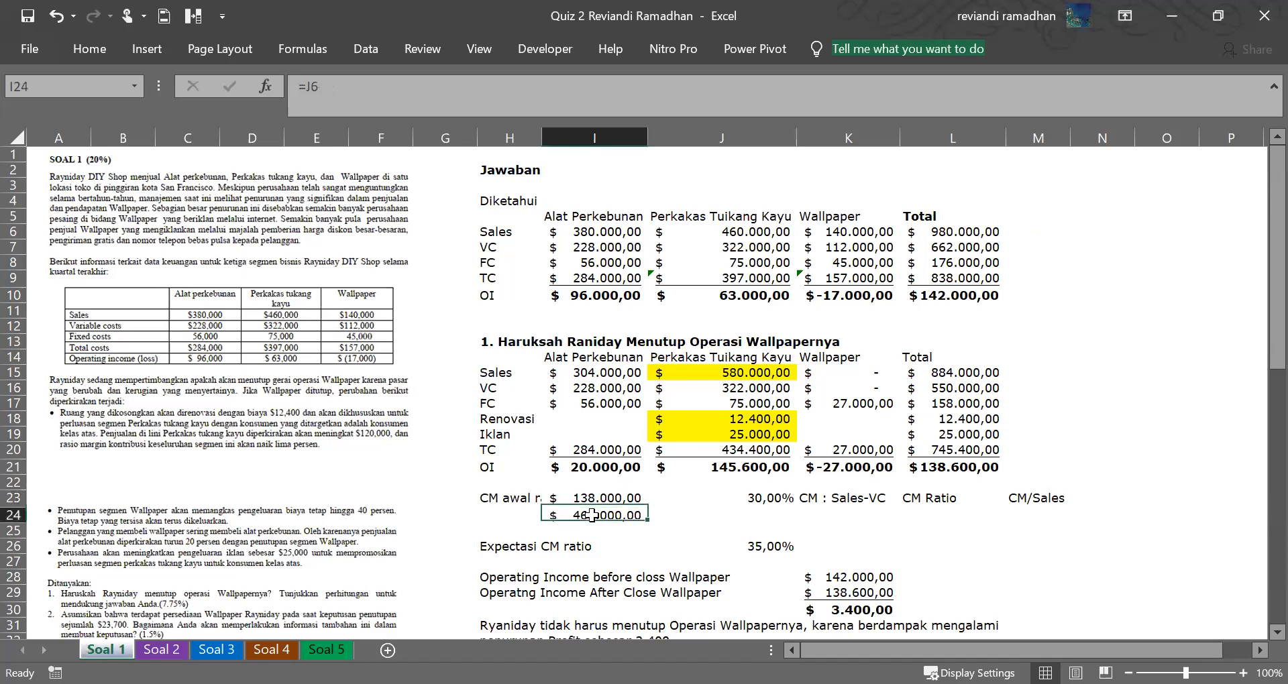
Trace the ratio calculation from J6 and J7 through the J23 ratio to the Expectasi CM ratio formula in J26.
click(750, 236)
click(749, 246)
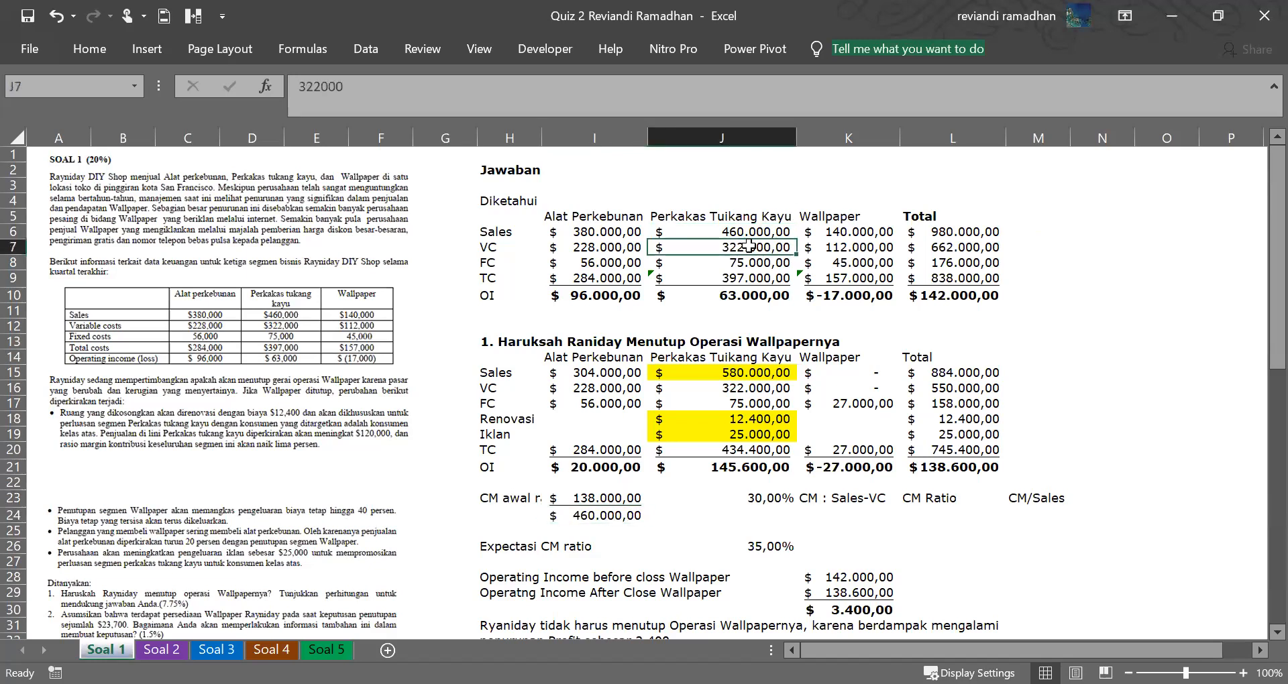
click(610, 513)
click(763, 499)
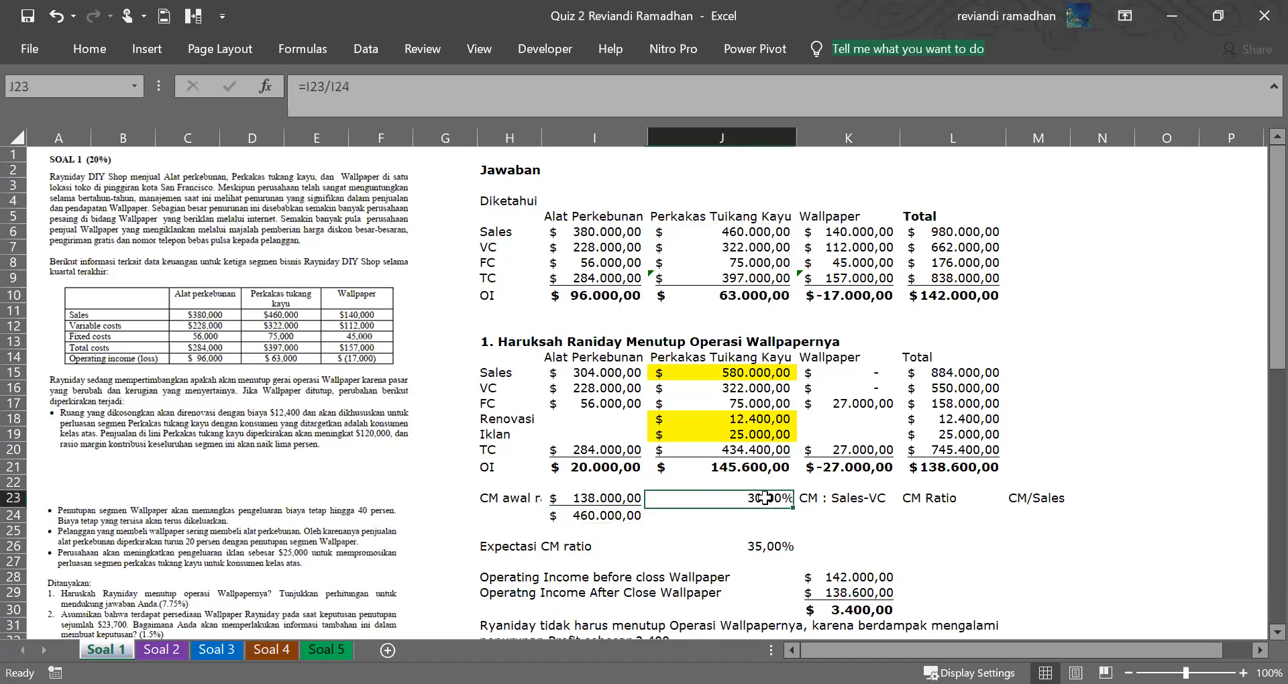
click(769, 560)
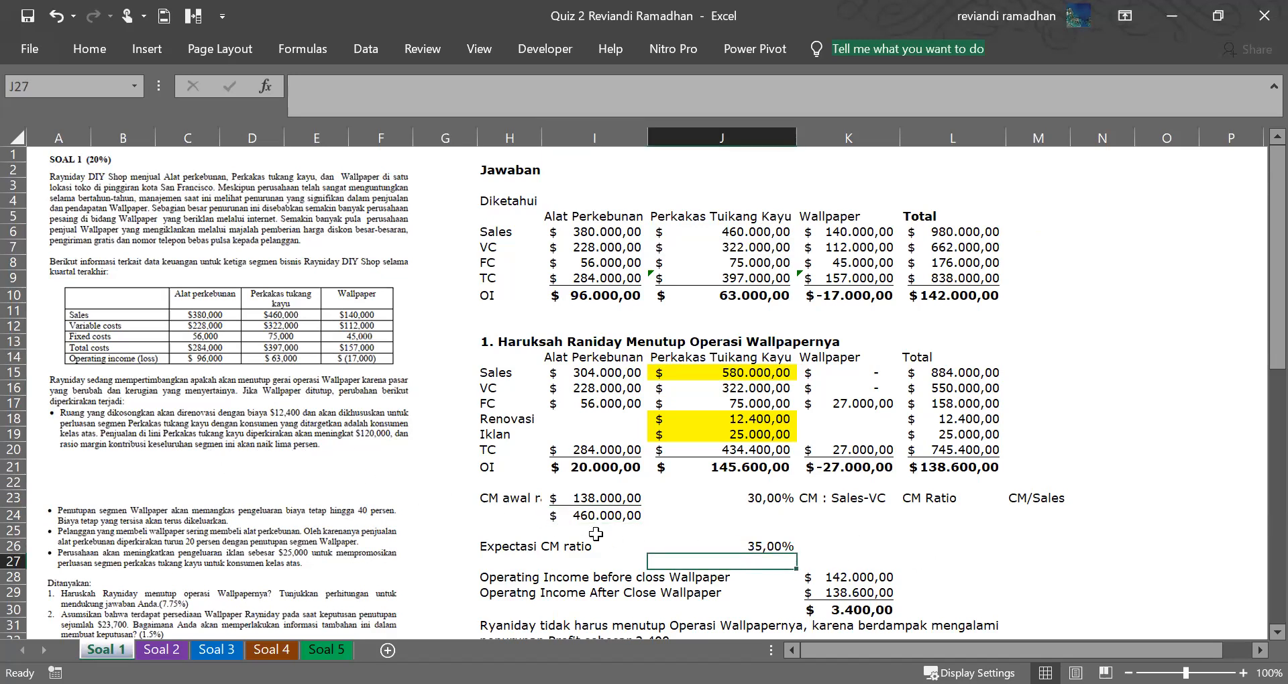
click(788, 496)
click(777, 545)
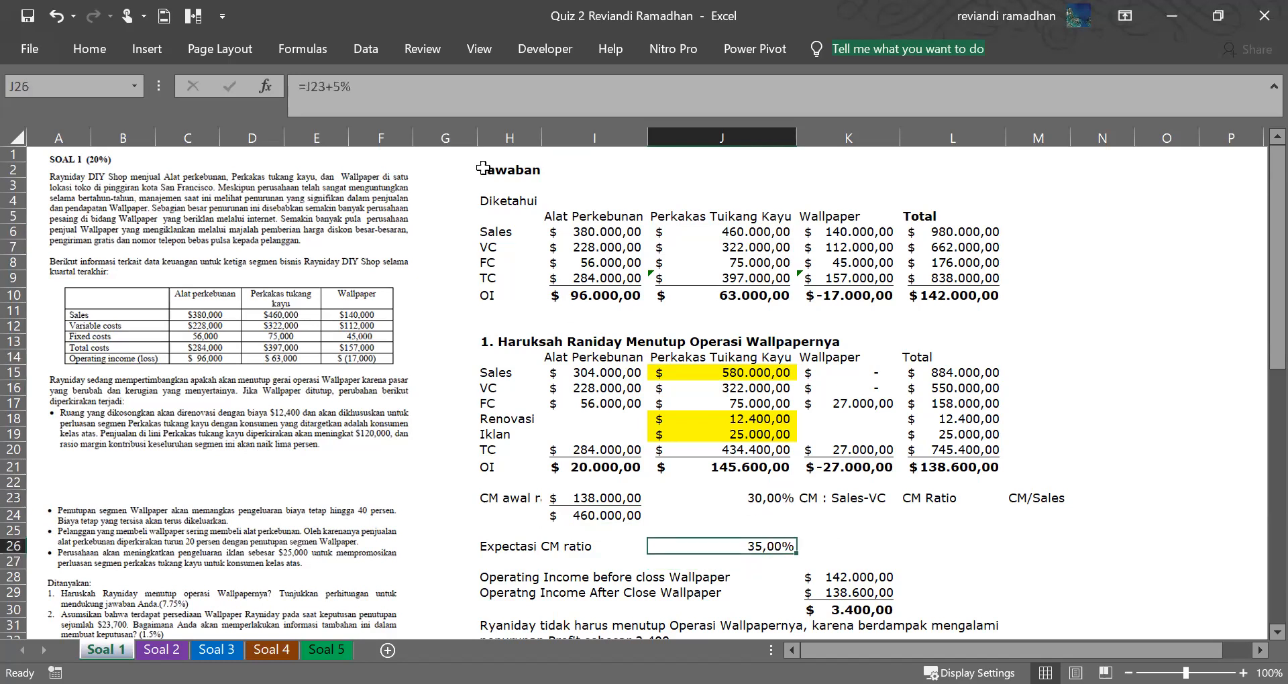
click(428, 79)
click(1139, 432)
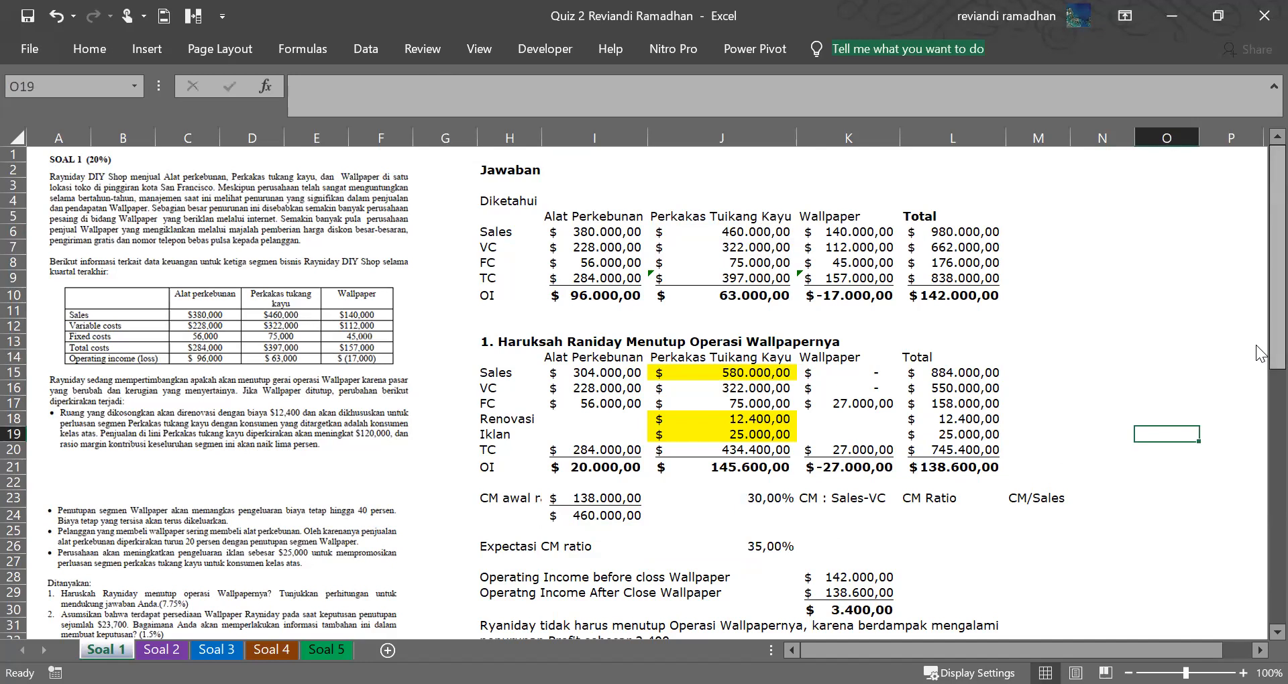
Inspect the cells referenced by the CM awal numerator formula in I23, leaving the formula as it is.
drag(1257, 347, 1260, 363)
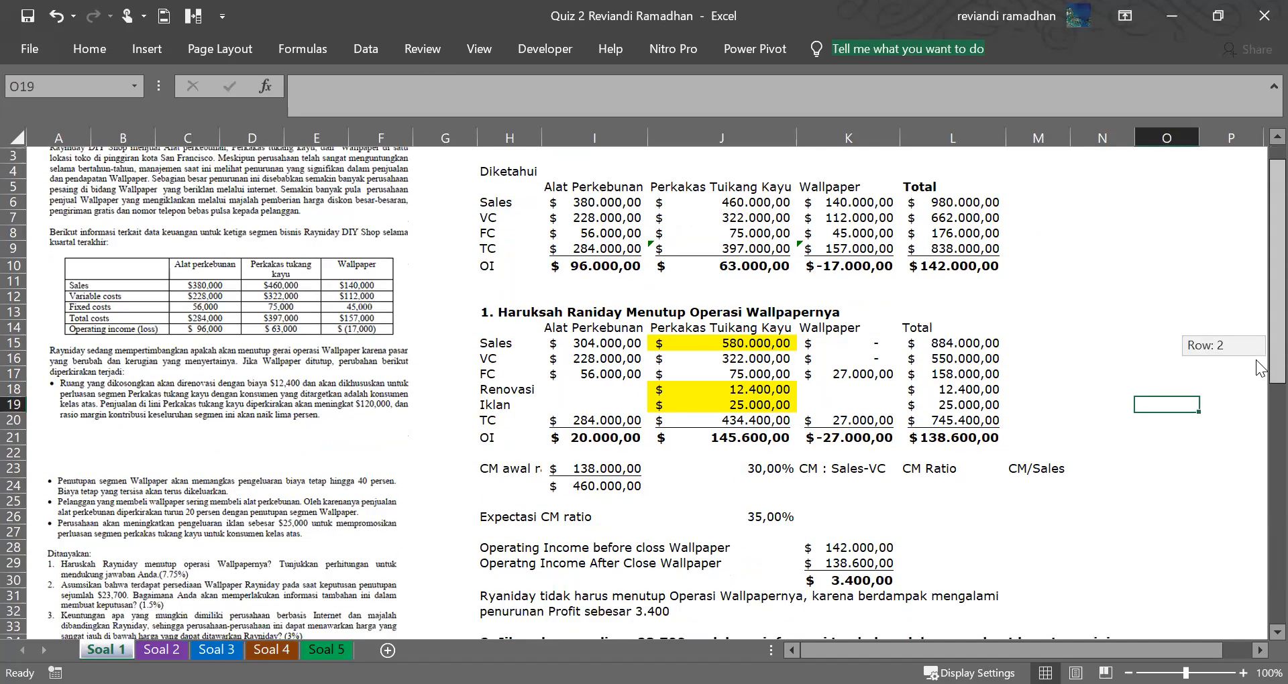
drag(1260, 367, 1260, 376)
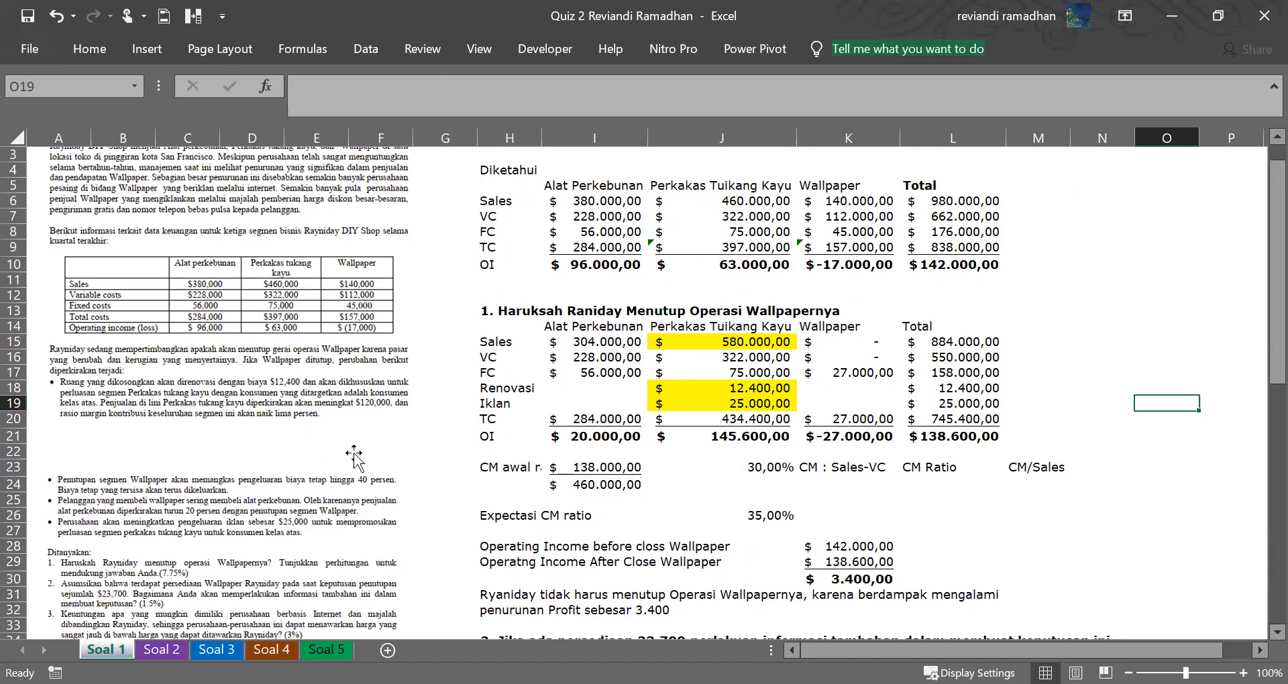
click(707, 475)
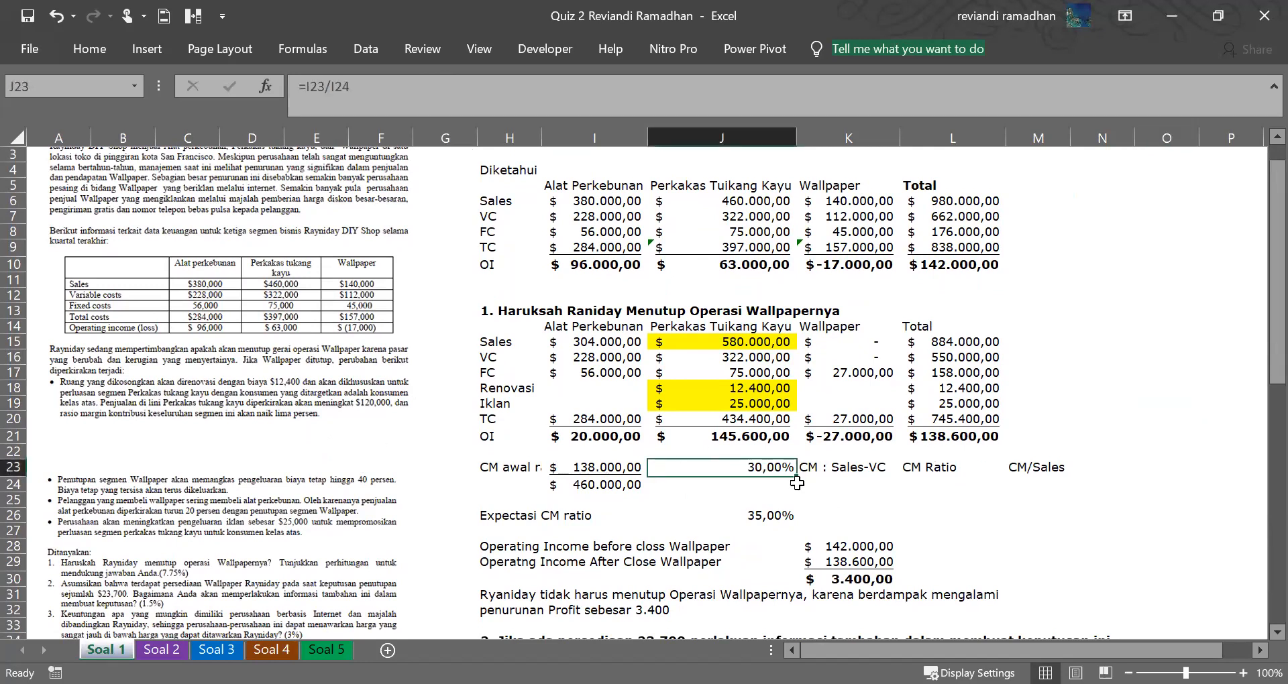
click(586, 467)
text(=J6-J7)
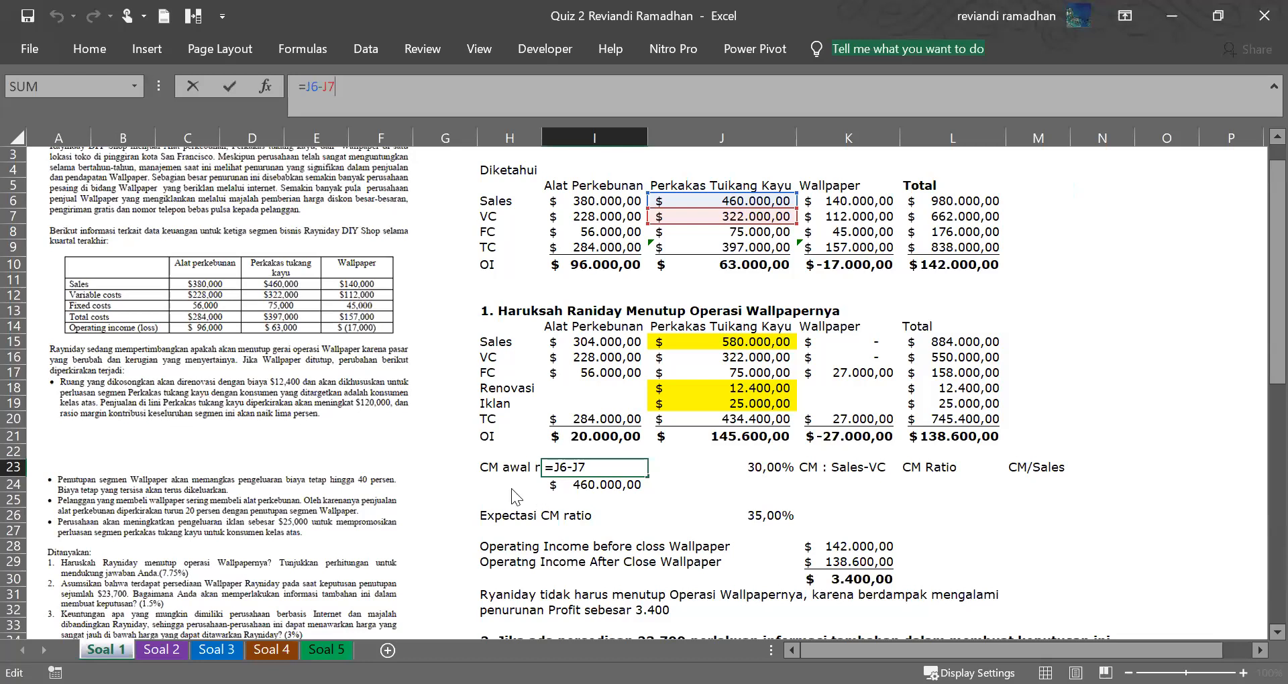
key(alt+Tab)
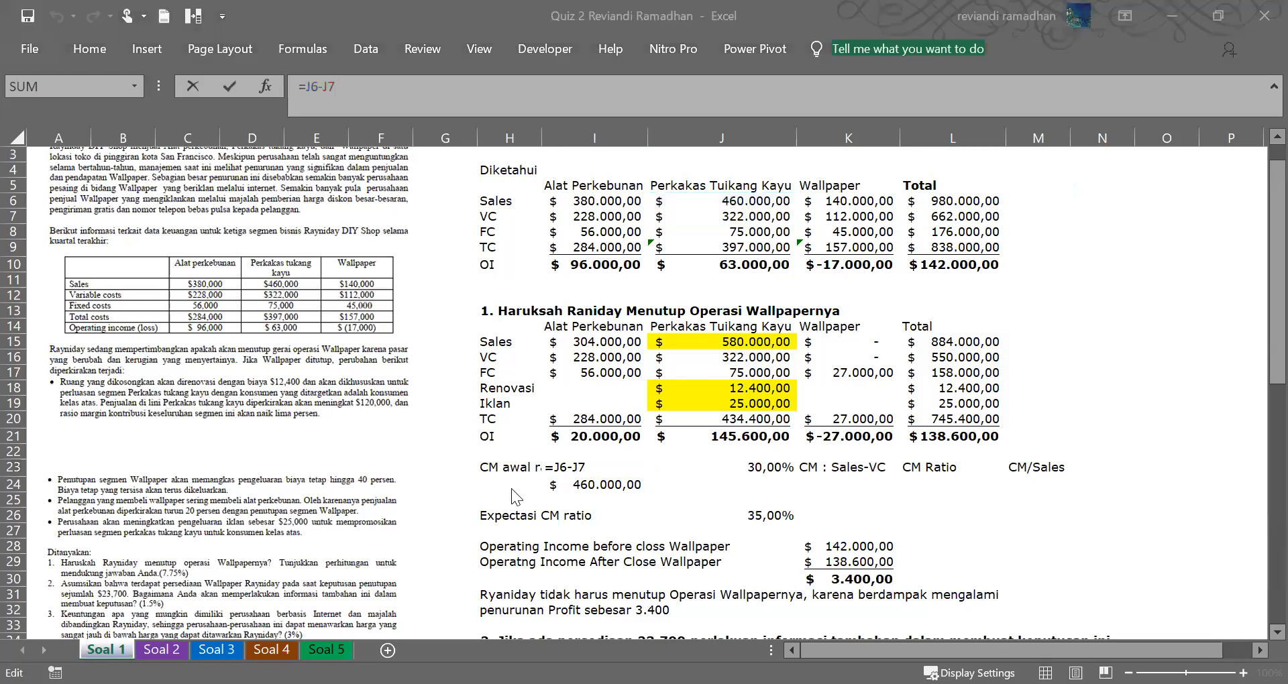
key(alt)
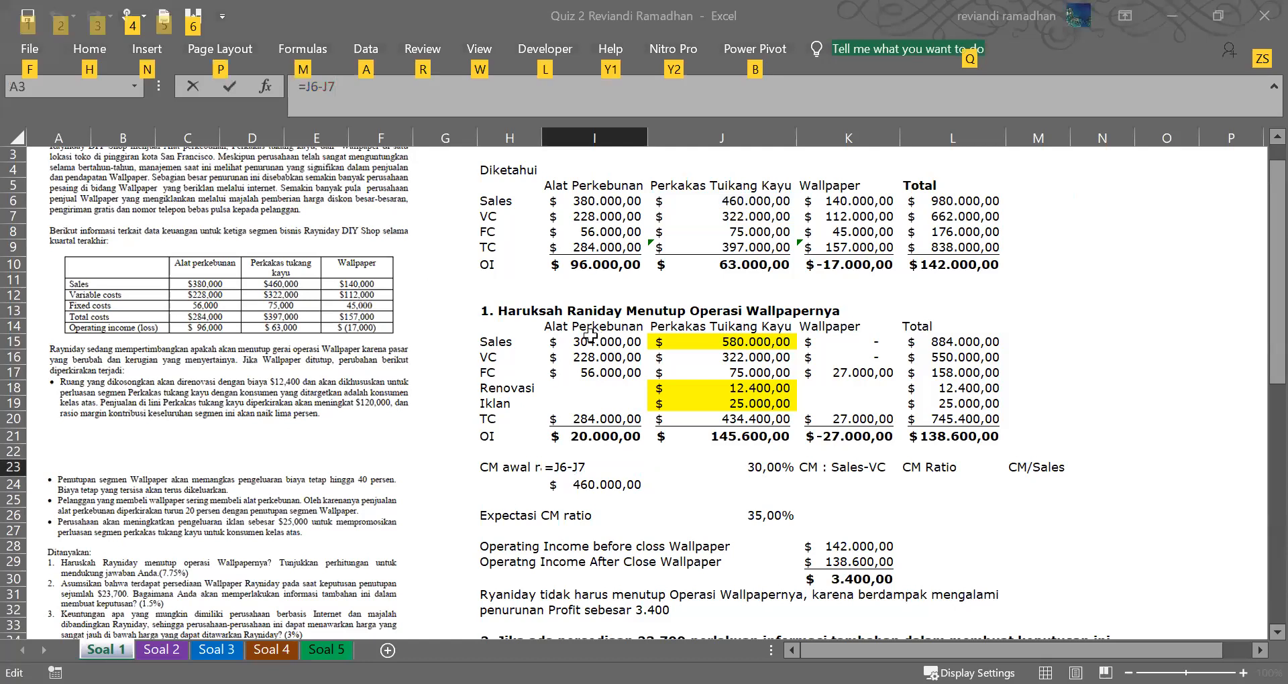
key(Escape)
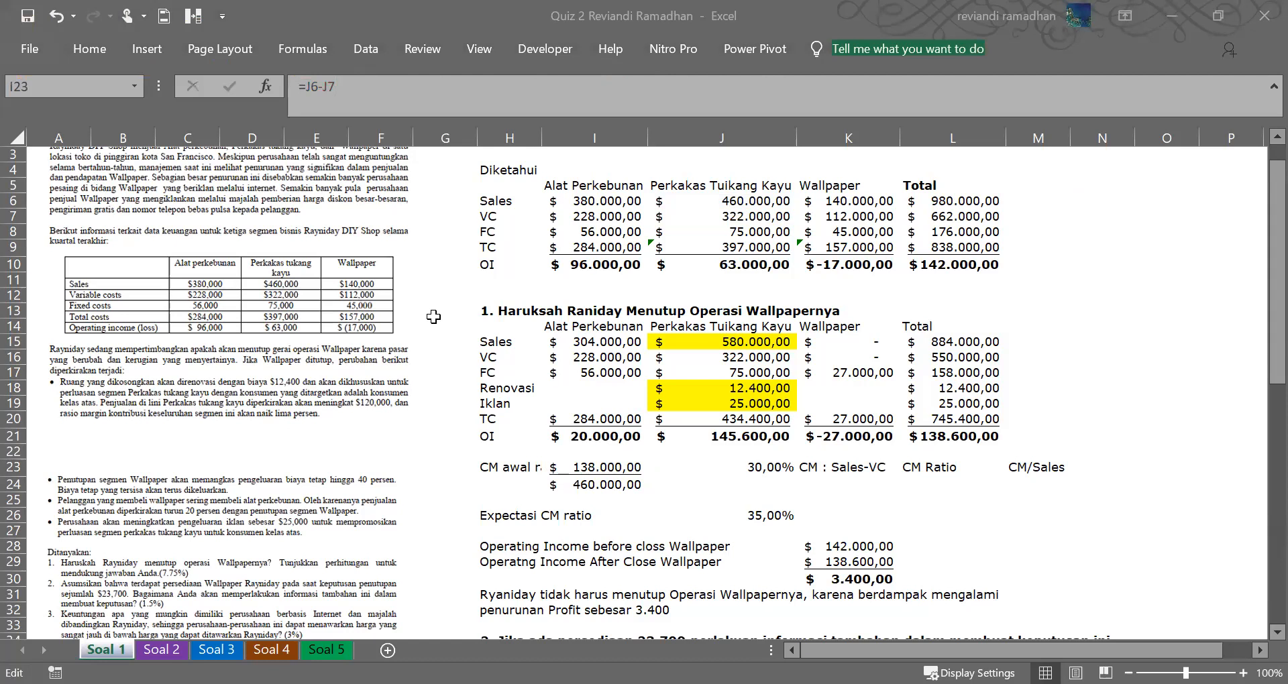
click(308, 430)
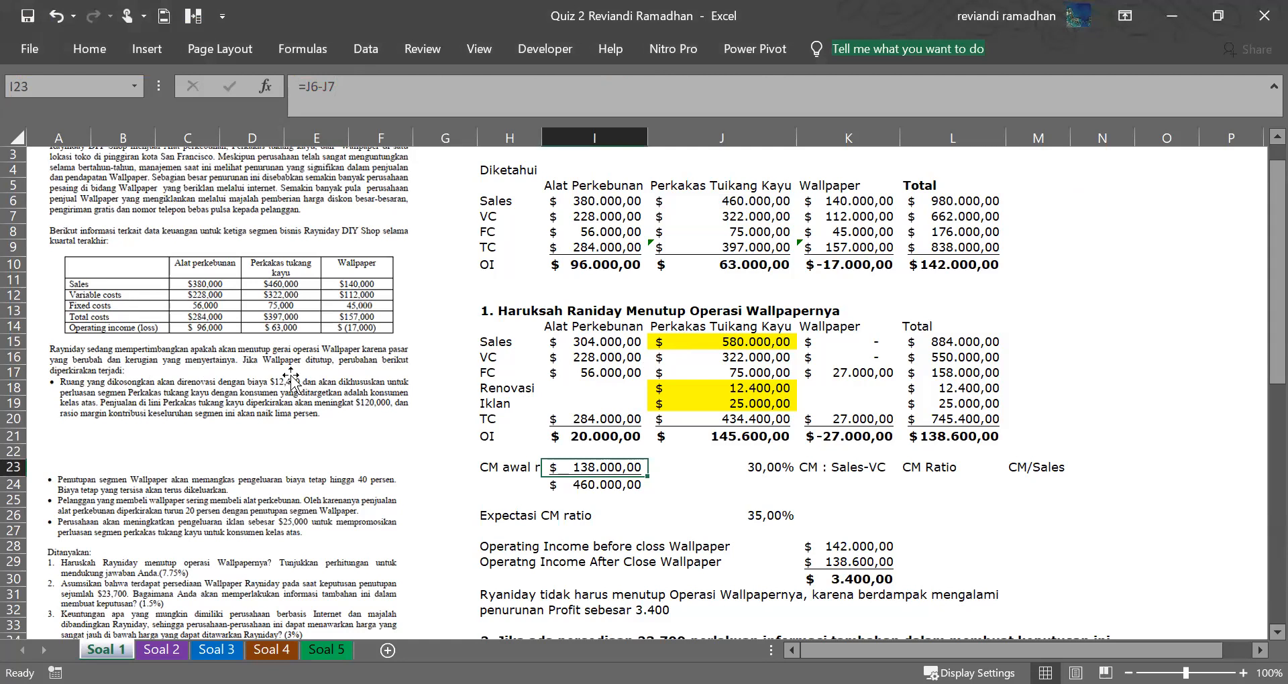
Compare the J23 and J26 CM ratios with the closure scenario's Sales and VC and the initial Sales for Perkakas Tukang Kayu.
click(781, 520)
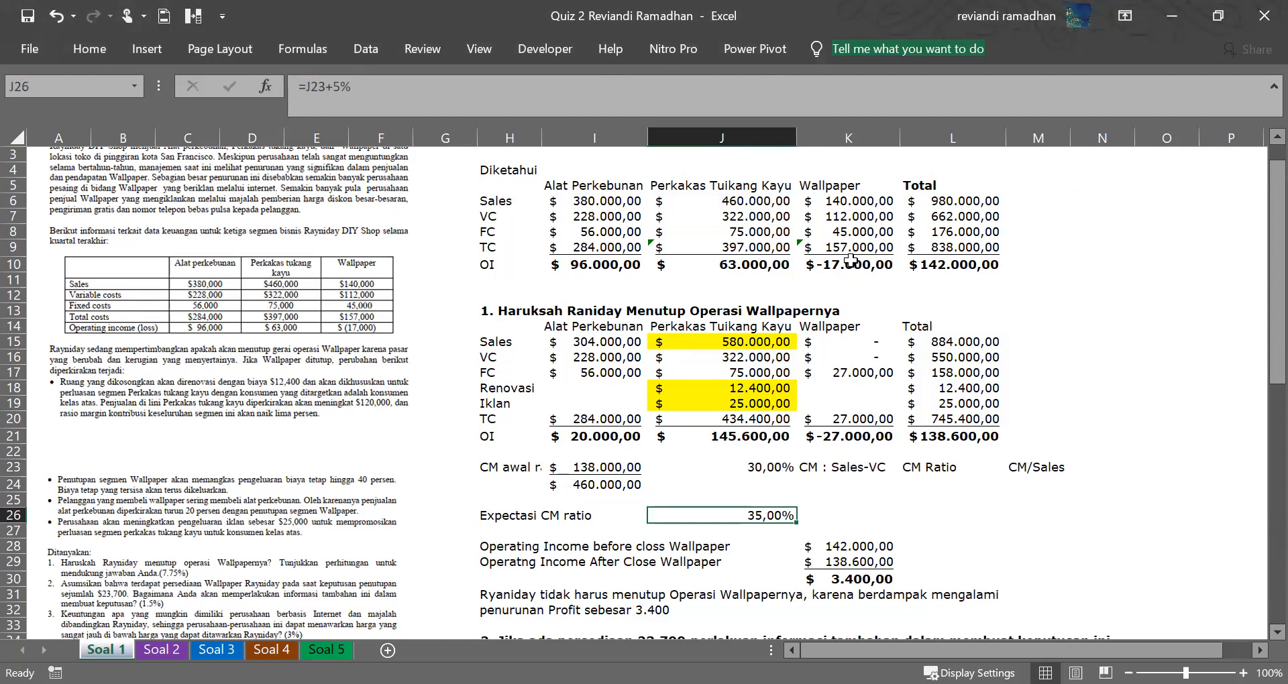
click(777, 342)
click(773, 471)
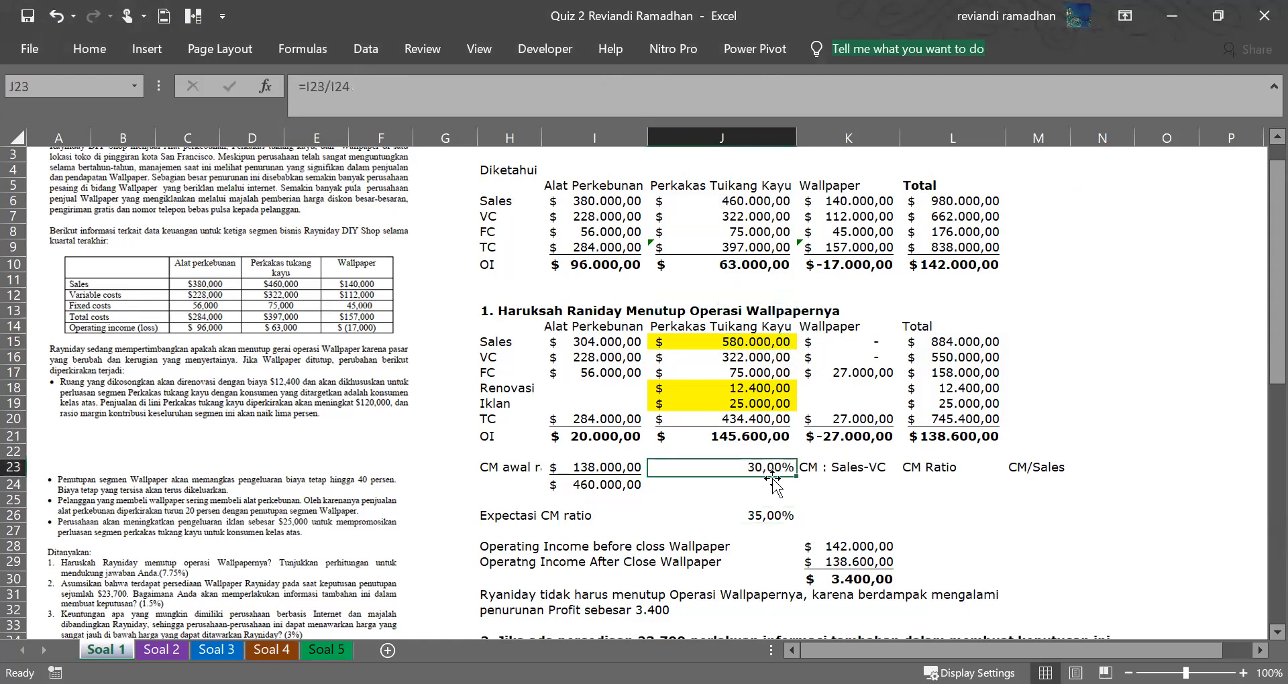
click(762, 516)
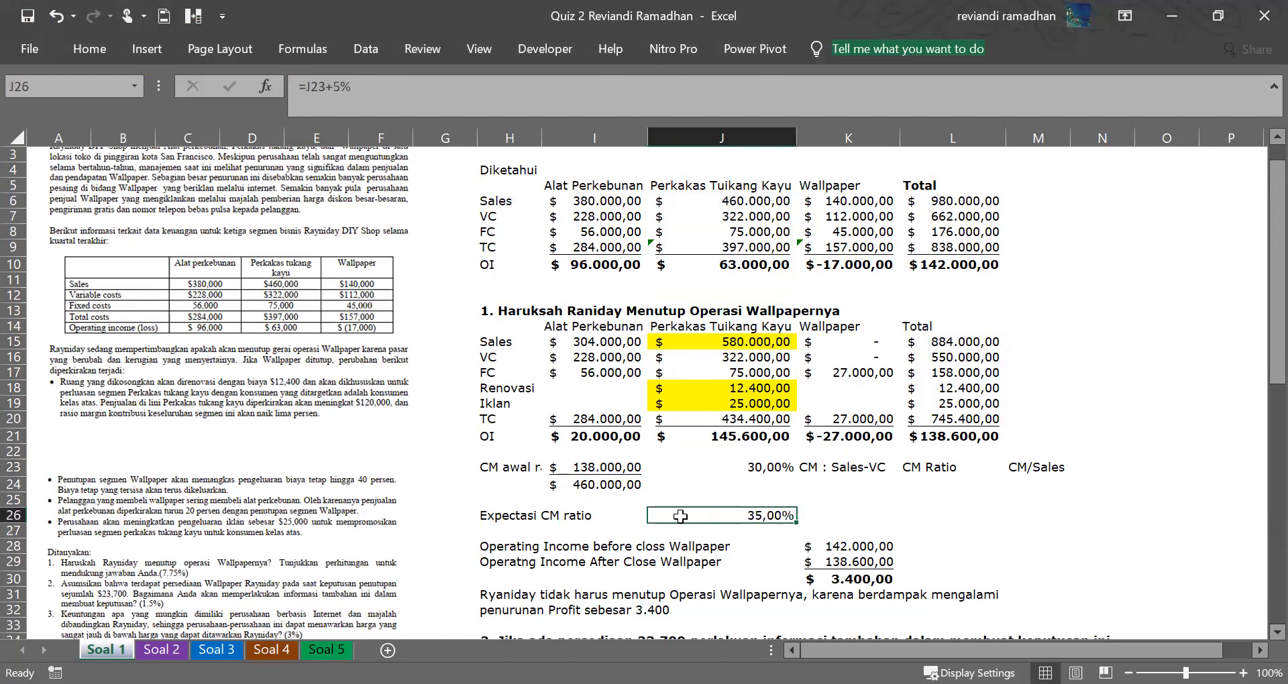
click(741, 363)
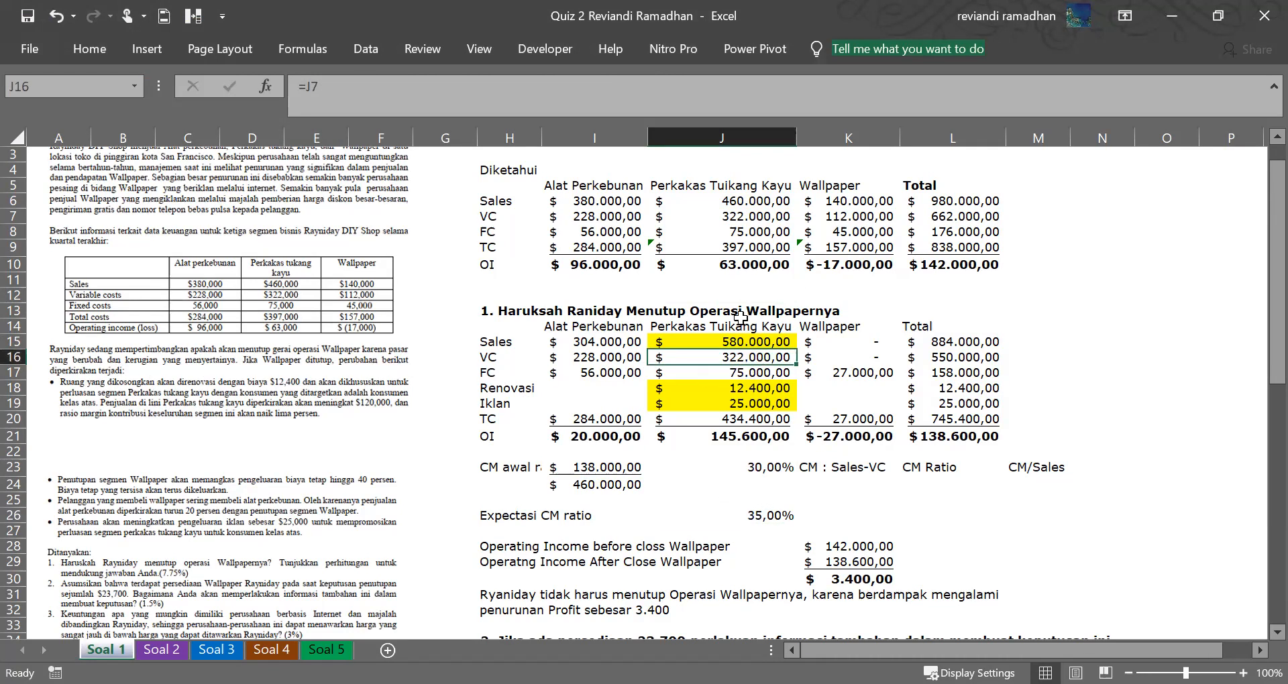
click(751, 392)
click(723, 500)
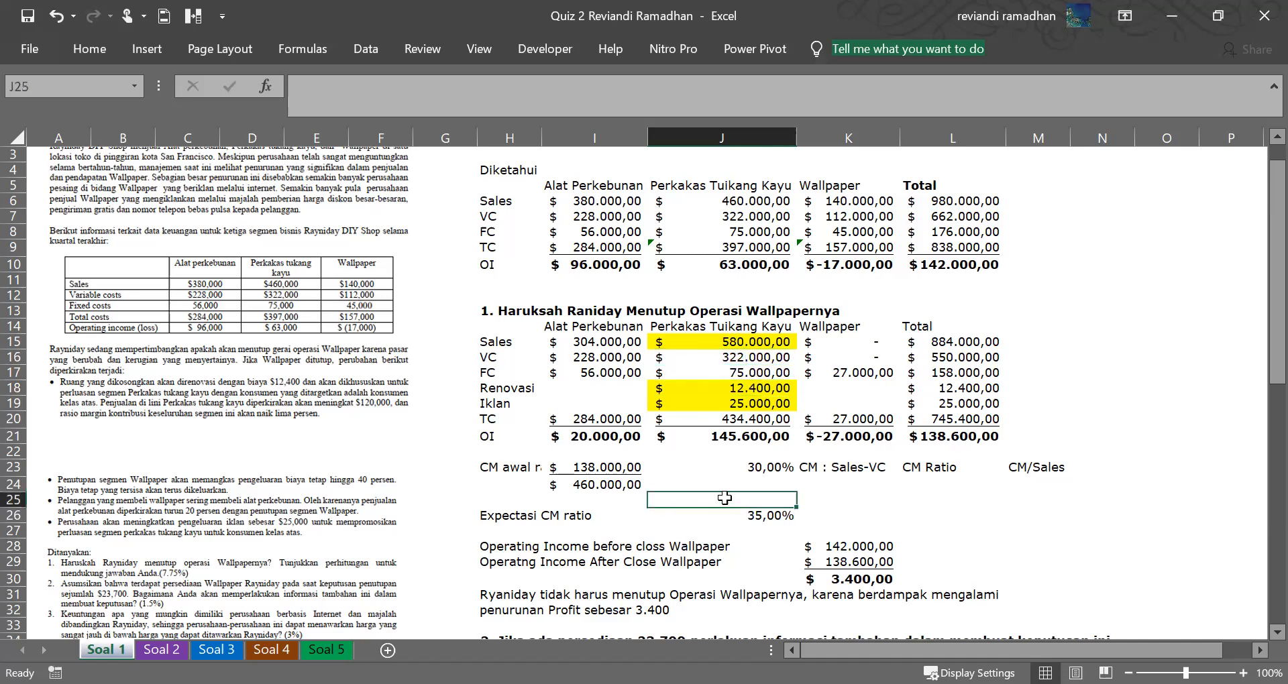
click(749, 203)
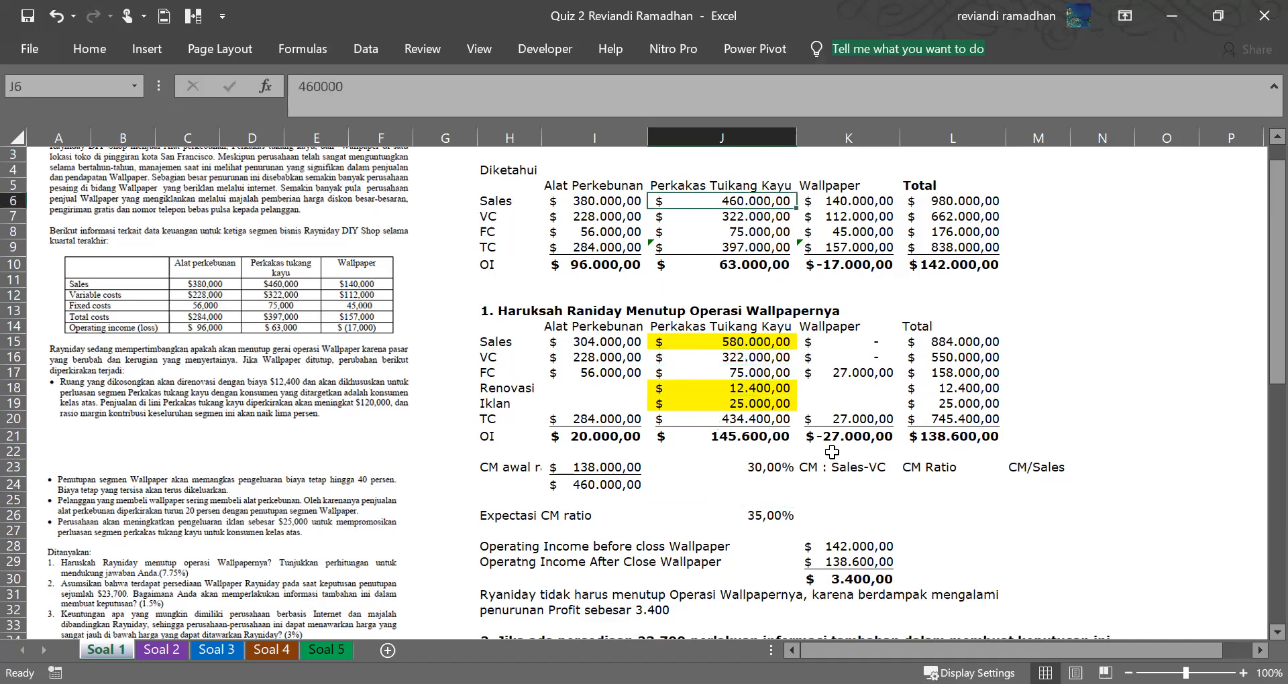
Review the I23 formula's references alongside the "CM : Sales-VC", "CM Ratio" and "CM/Sales" notes in row 23.
double_click(608, 469)
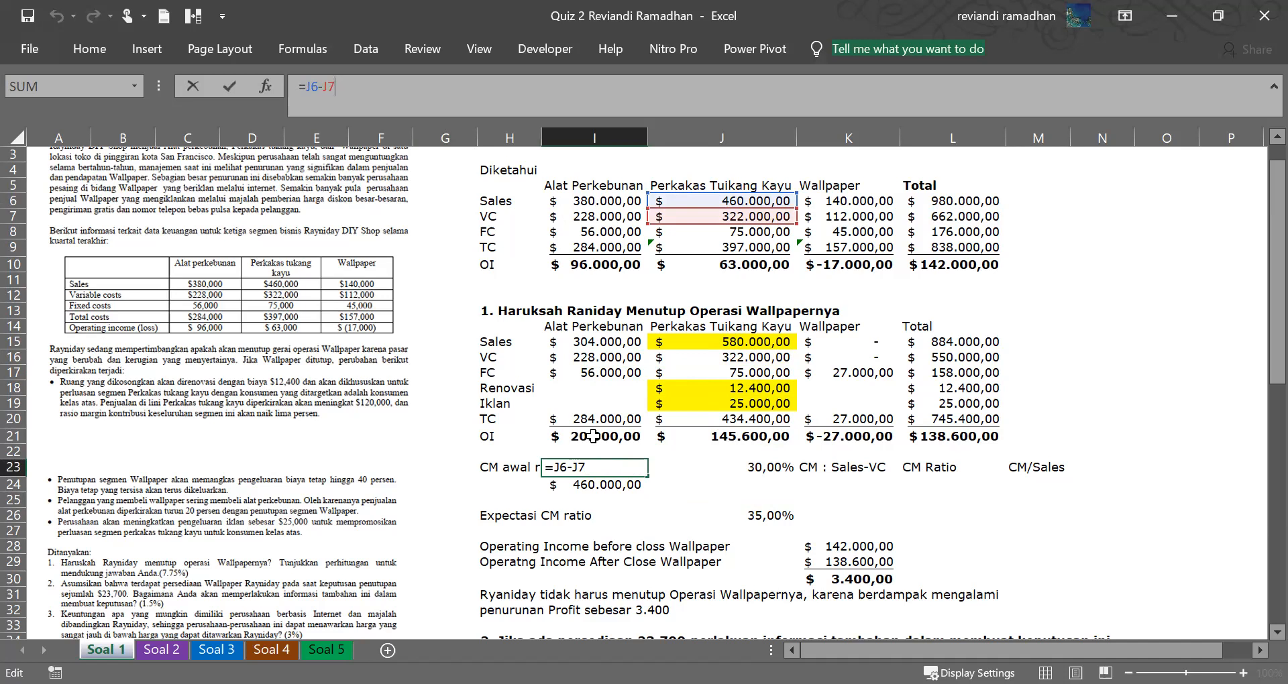
click(838, 466)
click(911, 471)
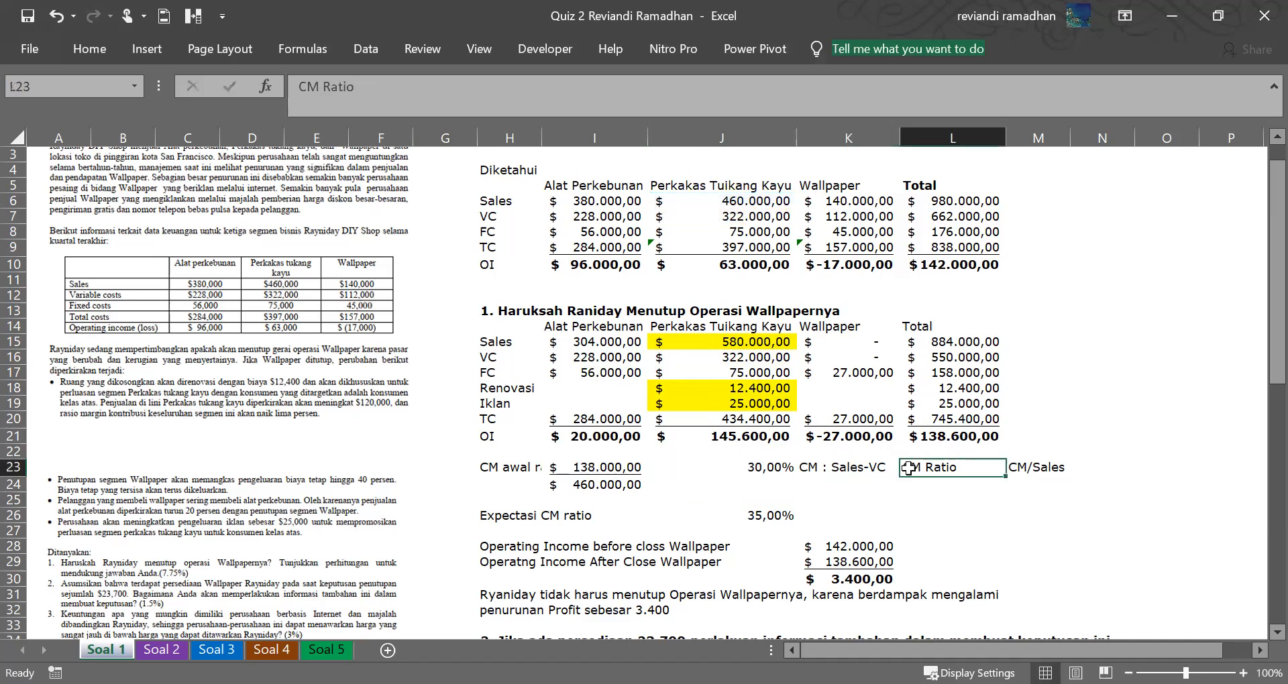
click(1017, 467)
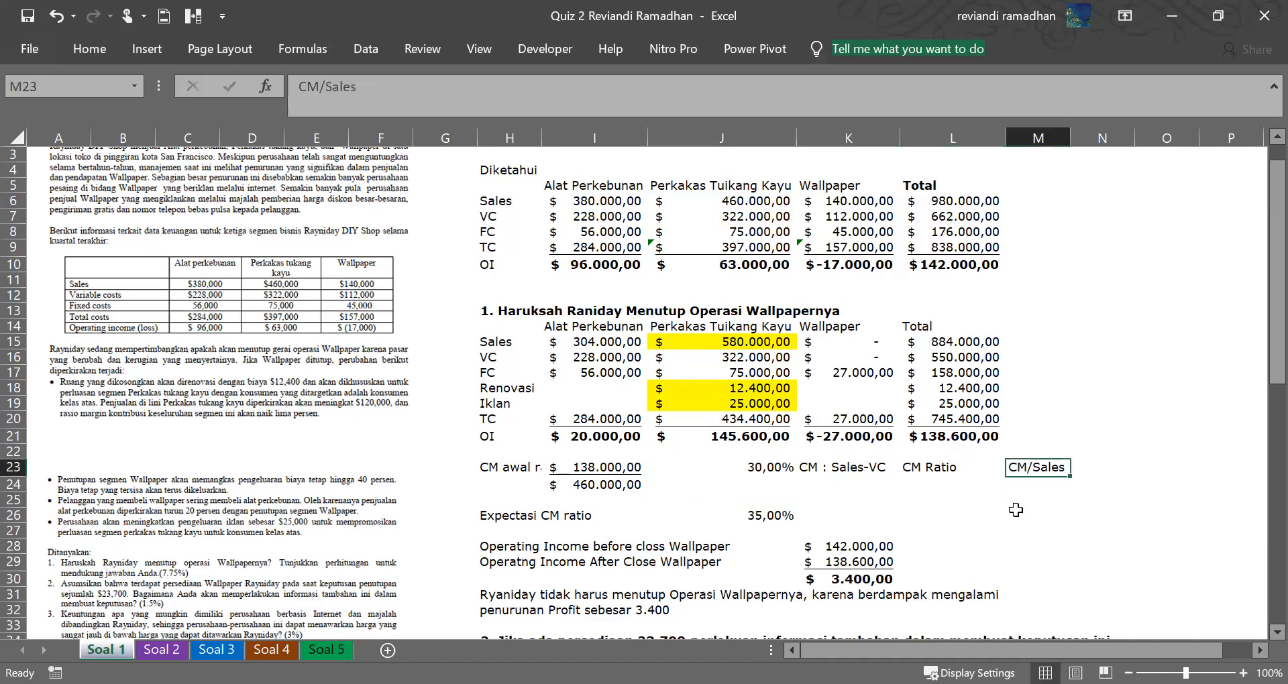
click(1016, 511)
click(607, 466)
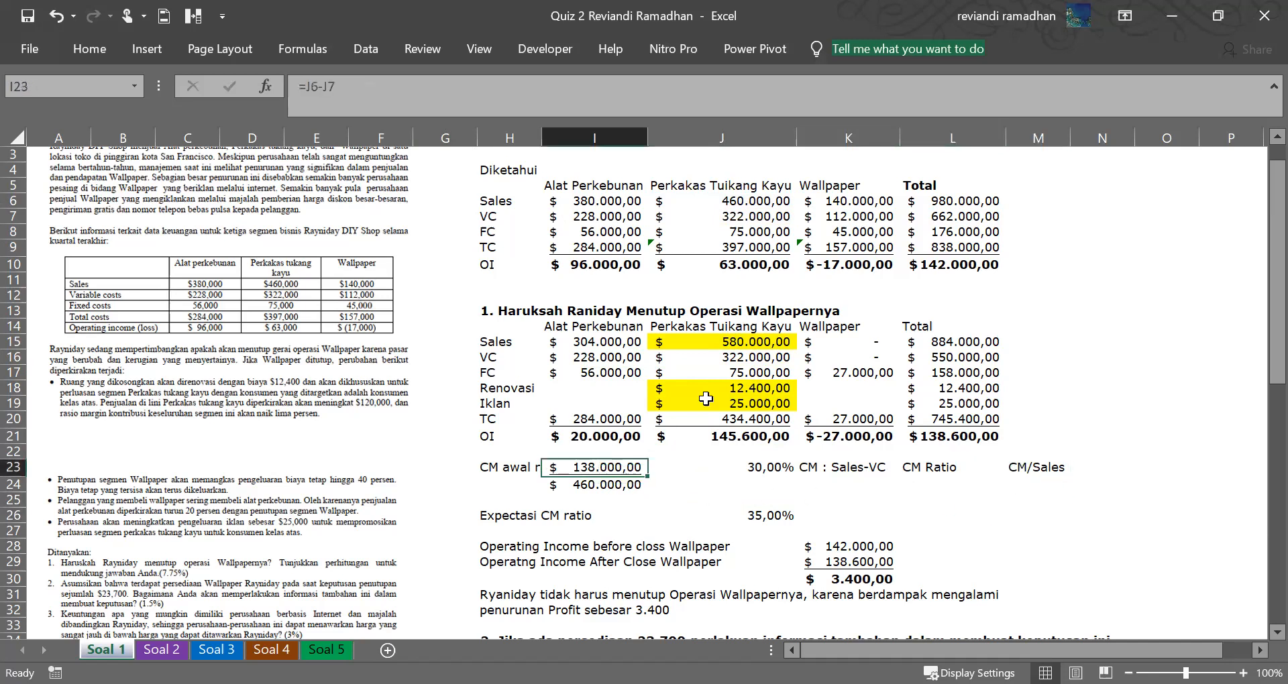
click(765, 199)
Enter the formula =J16/J15 in K26 to divide the closure scenario's Perkakas Tukang Kayu VC by its Sales.
drag(1258, 239, 1258, 255)
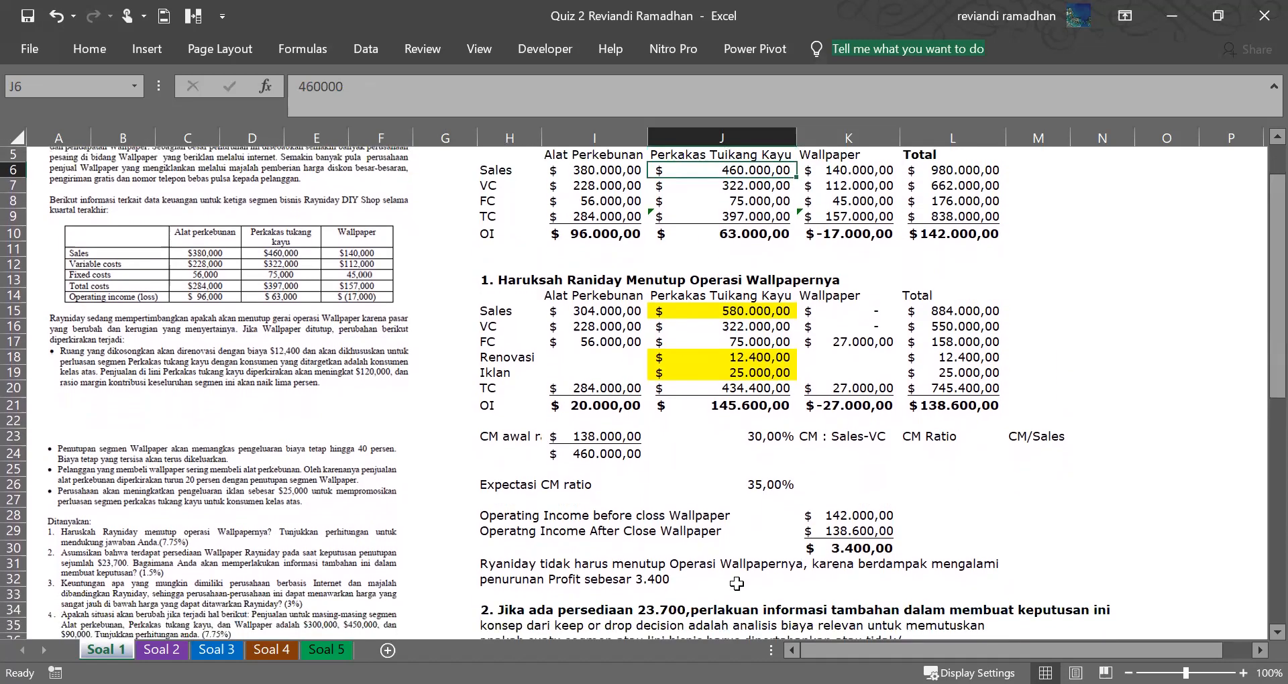
key(alt+Tab)
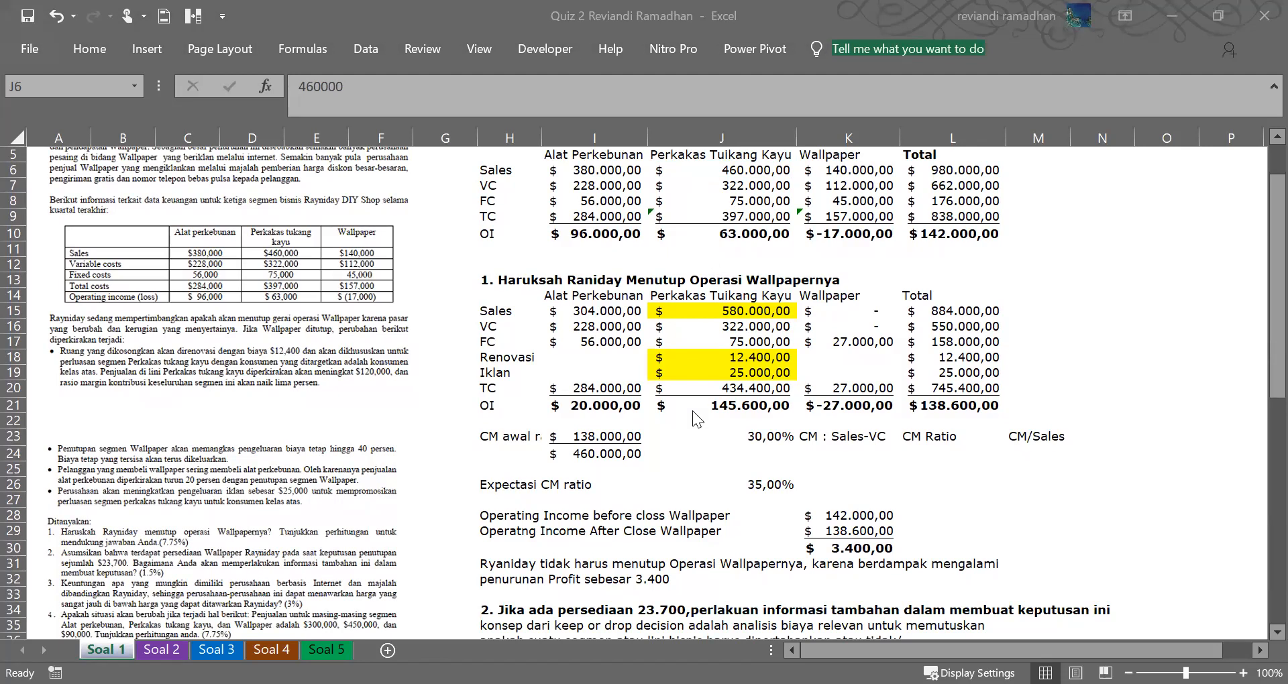
click(765, 486)
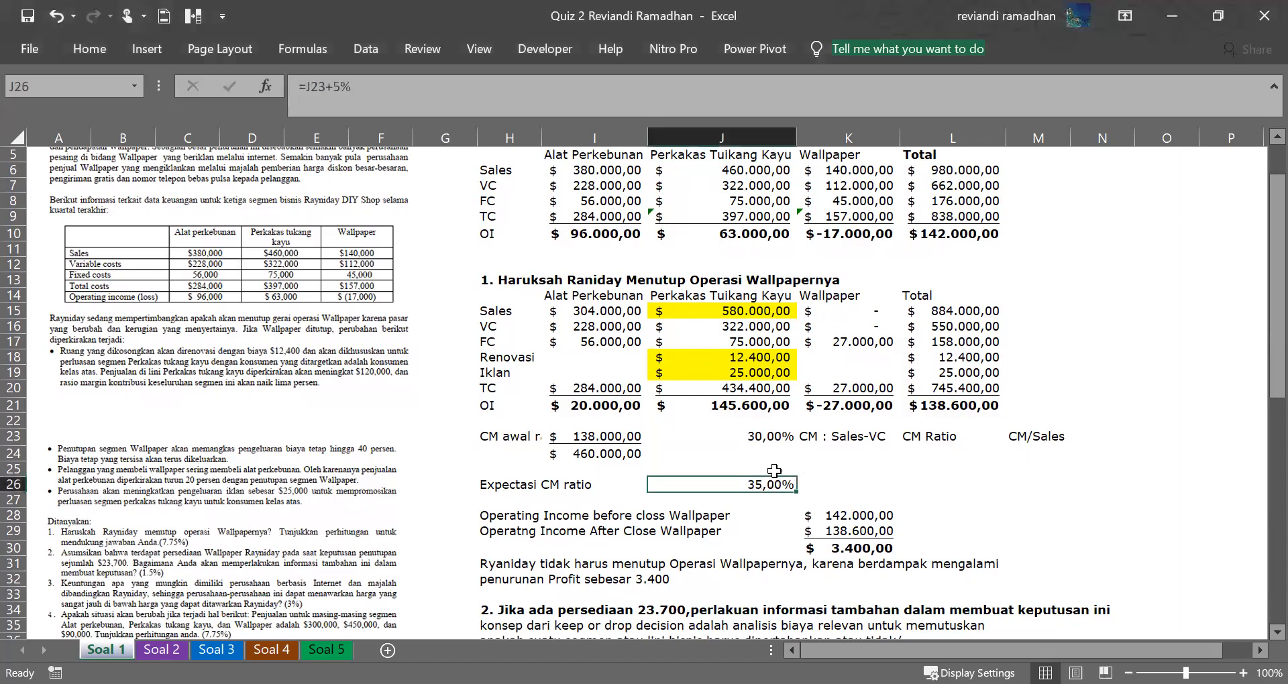
click(803, 485)
text(=)
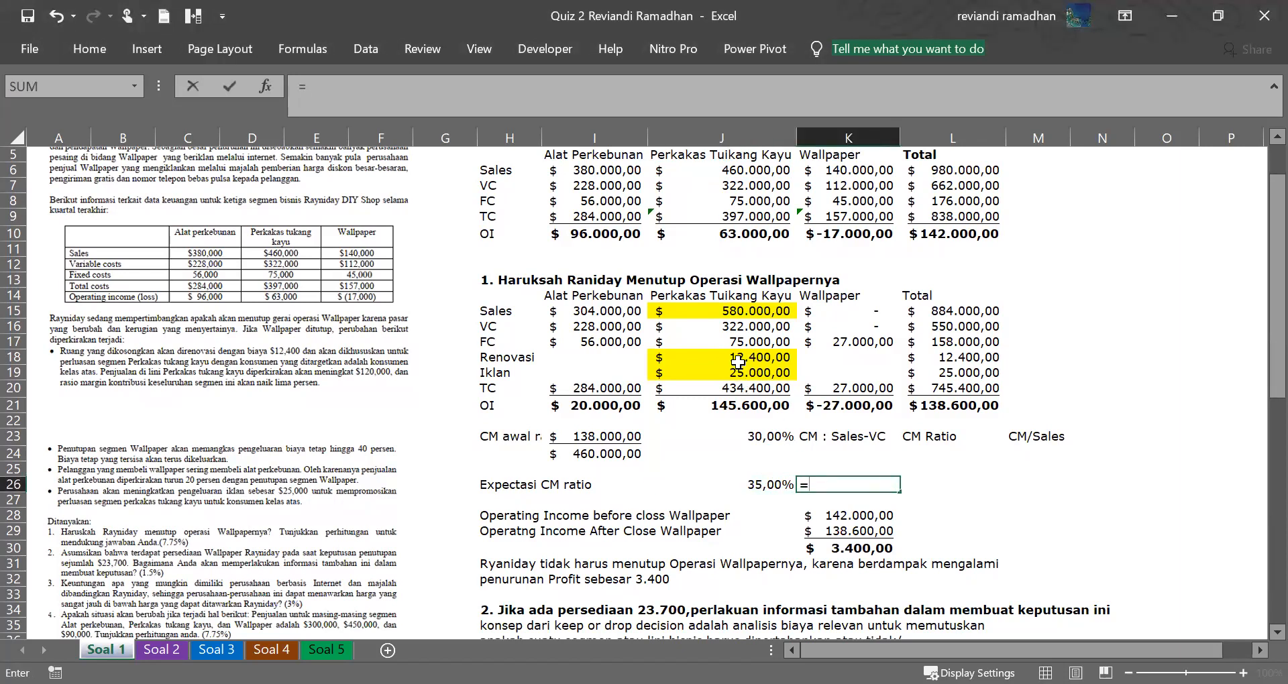
click(739, 328)
text(/)
click(742, 310)
key(Return)
click(837, 486)
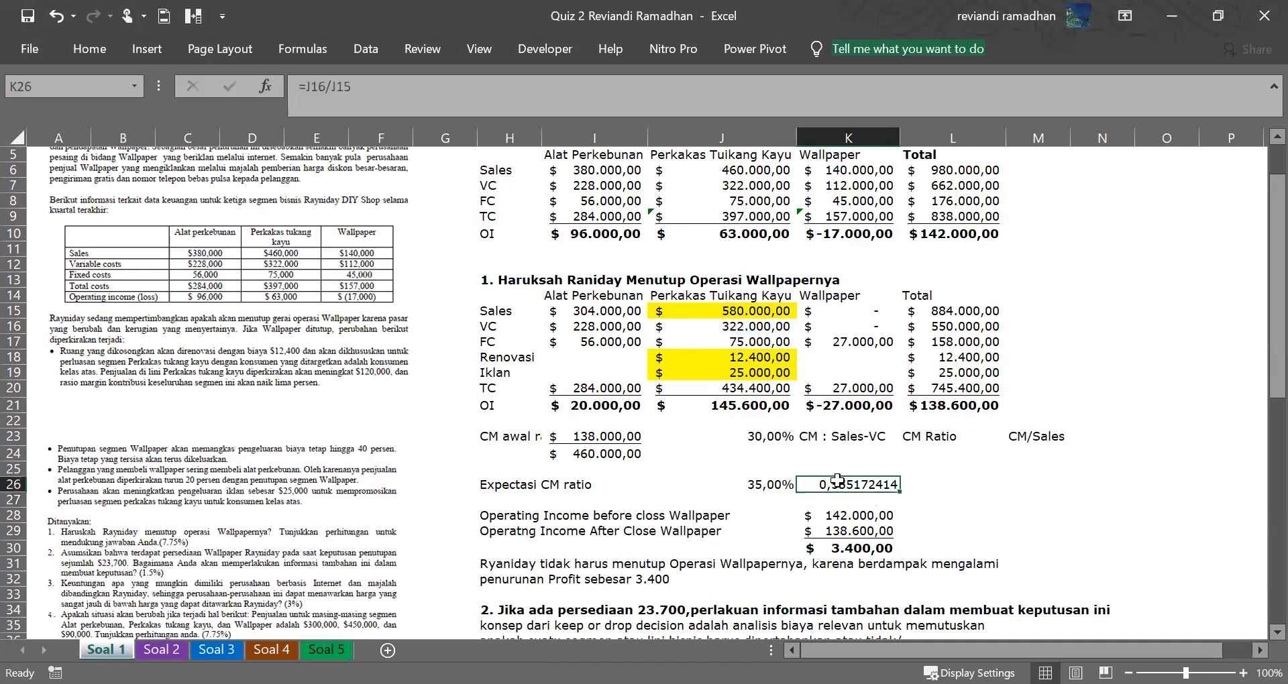
Clear the trial VC-to-Sales ratio formula from K26.
click(757, 326)
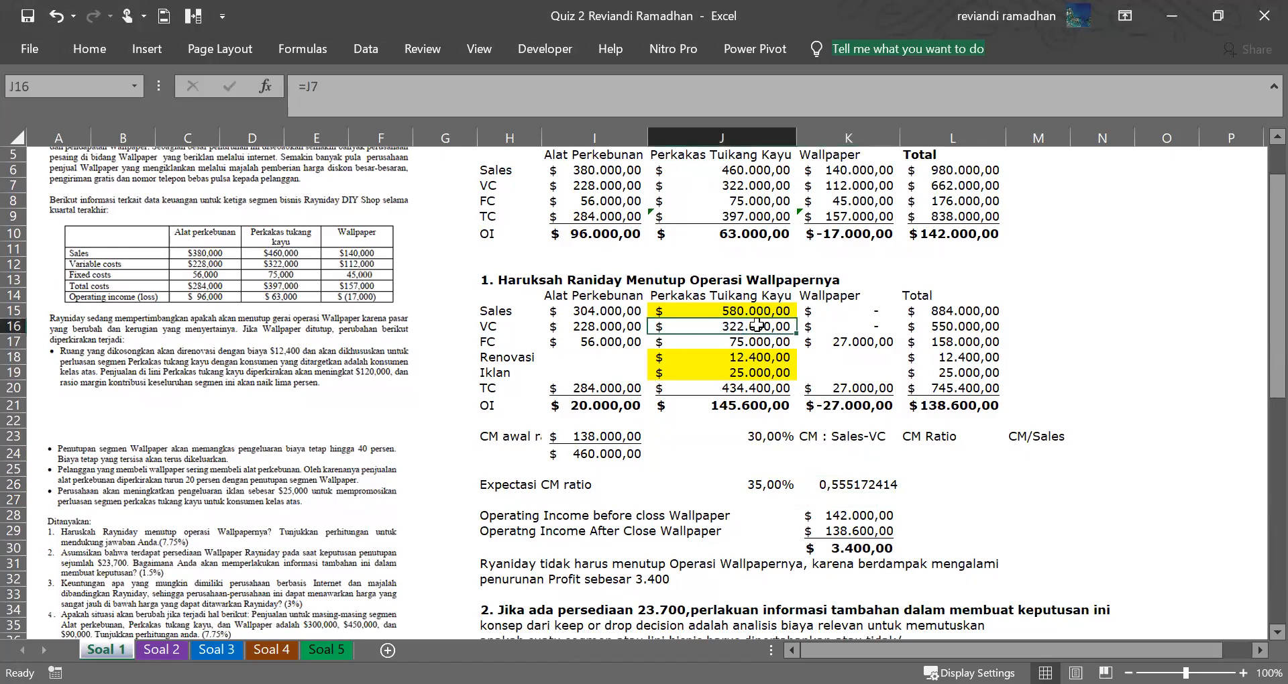
click(859, 490)
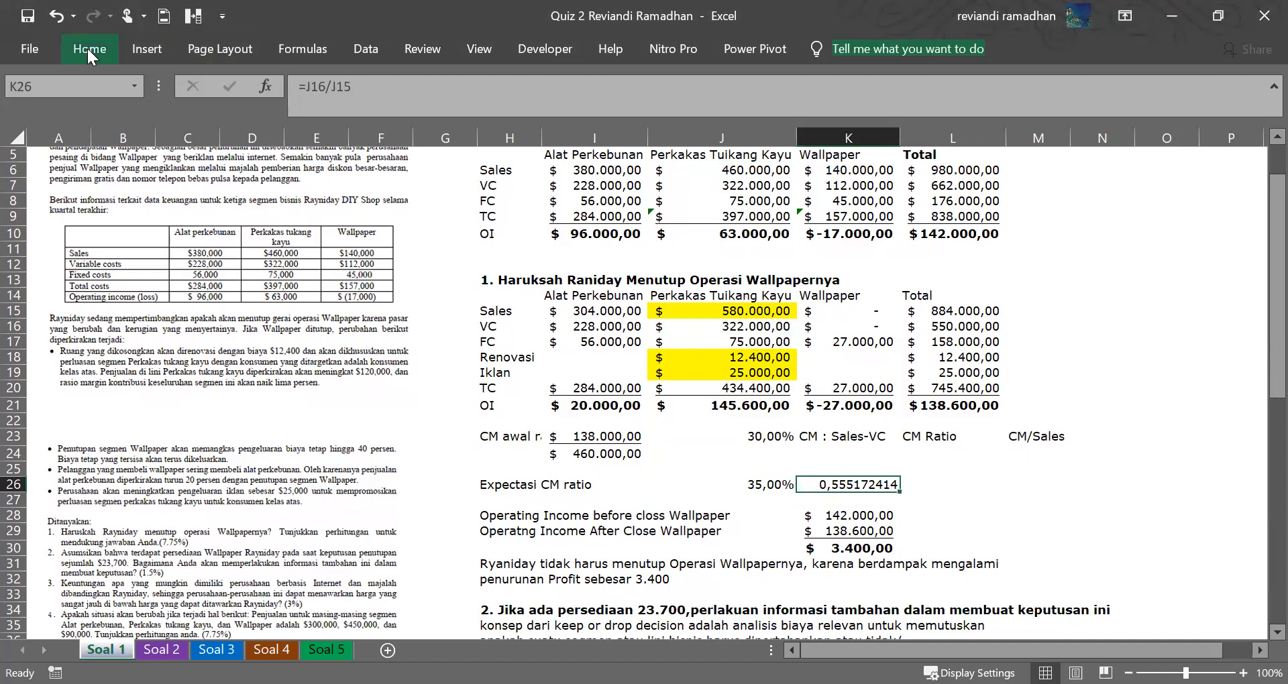
key(Delete)
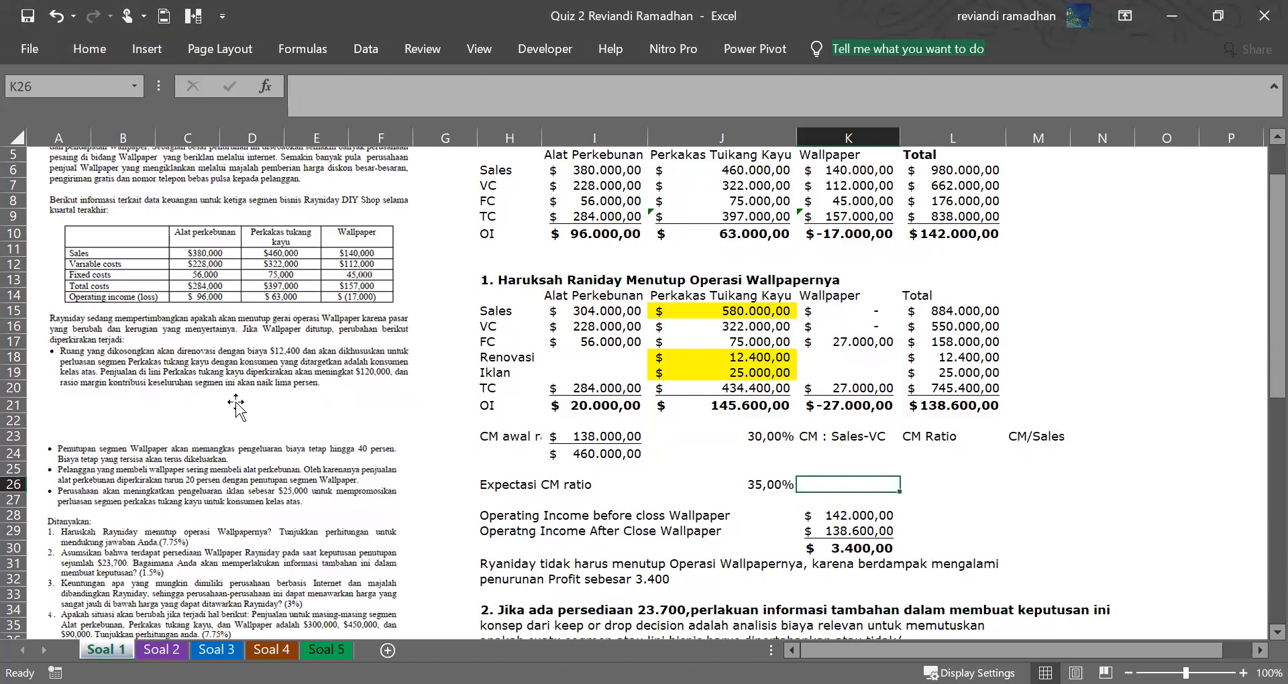
Enter the formula =L16/L15 in M16 to divide the closure scenario's total VC by its total Sales.
click(771, 437)
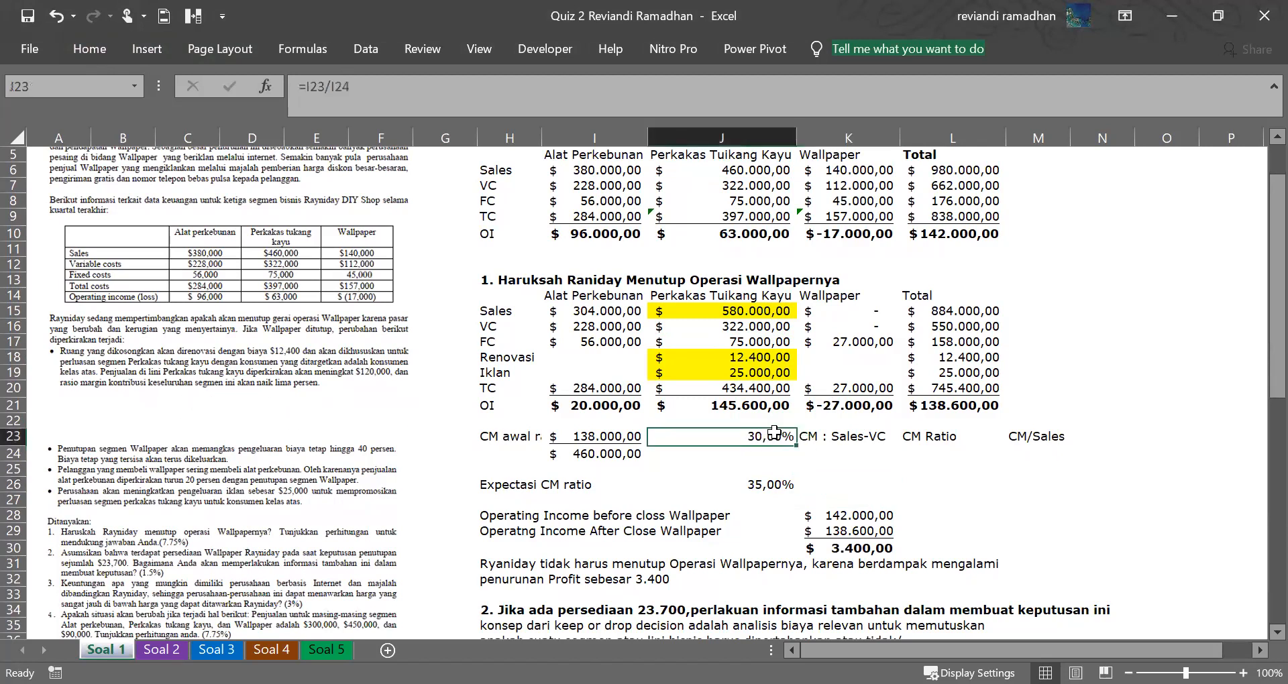
click(218, 371)
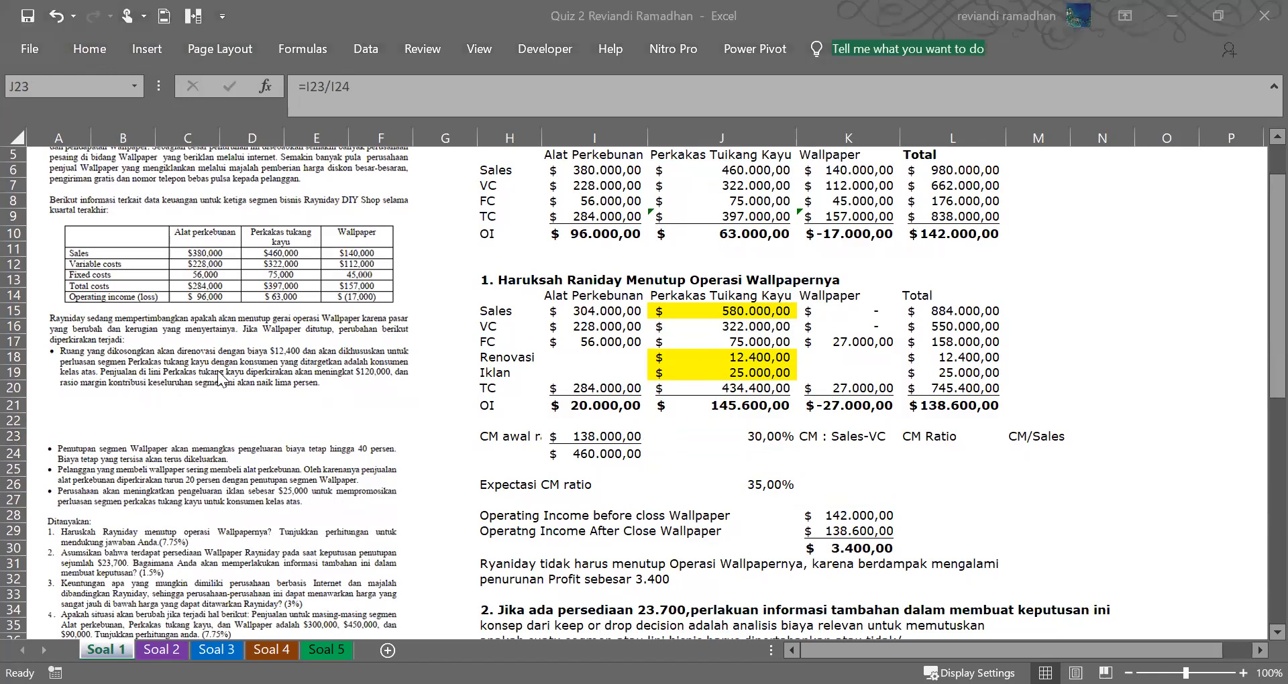
click(206, 382)
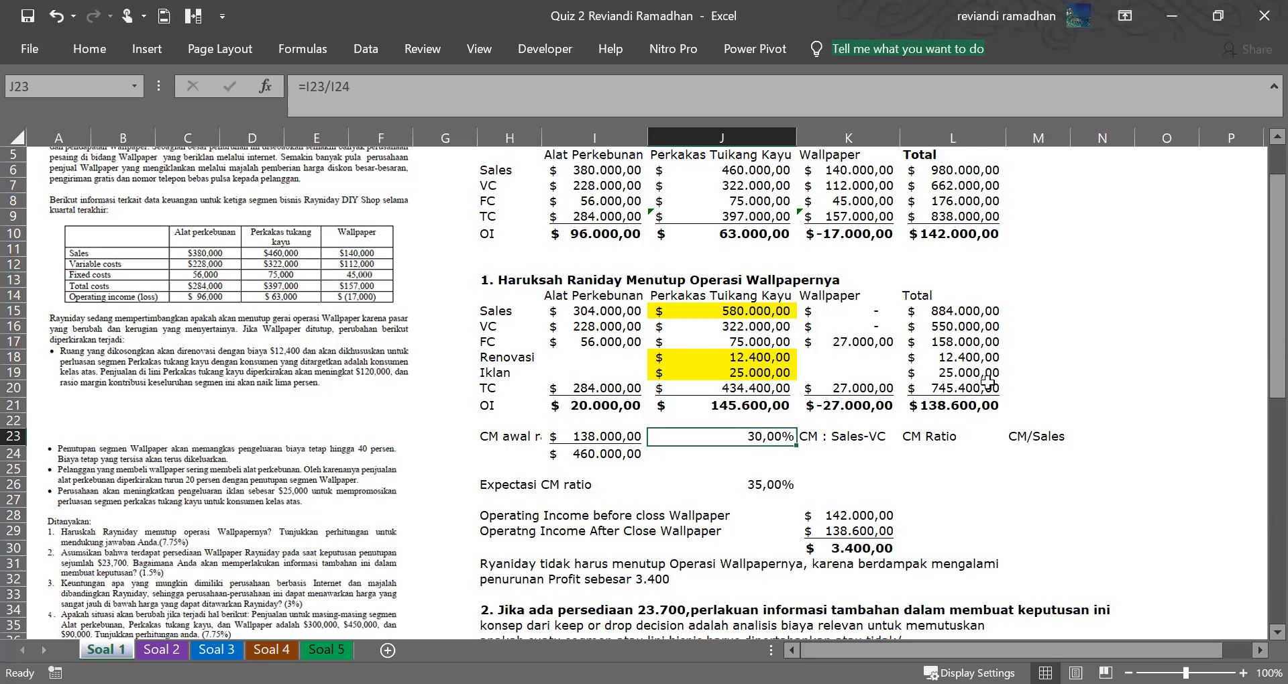
click(994, 339)
click(1031, 340)
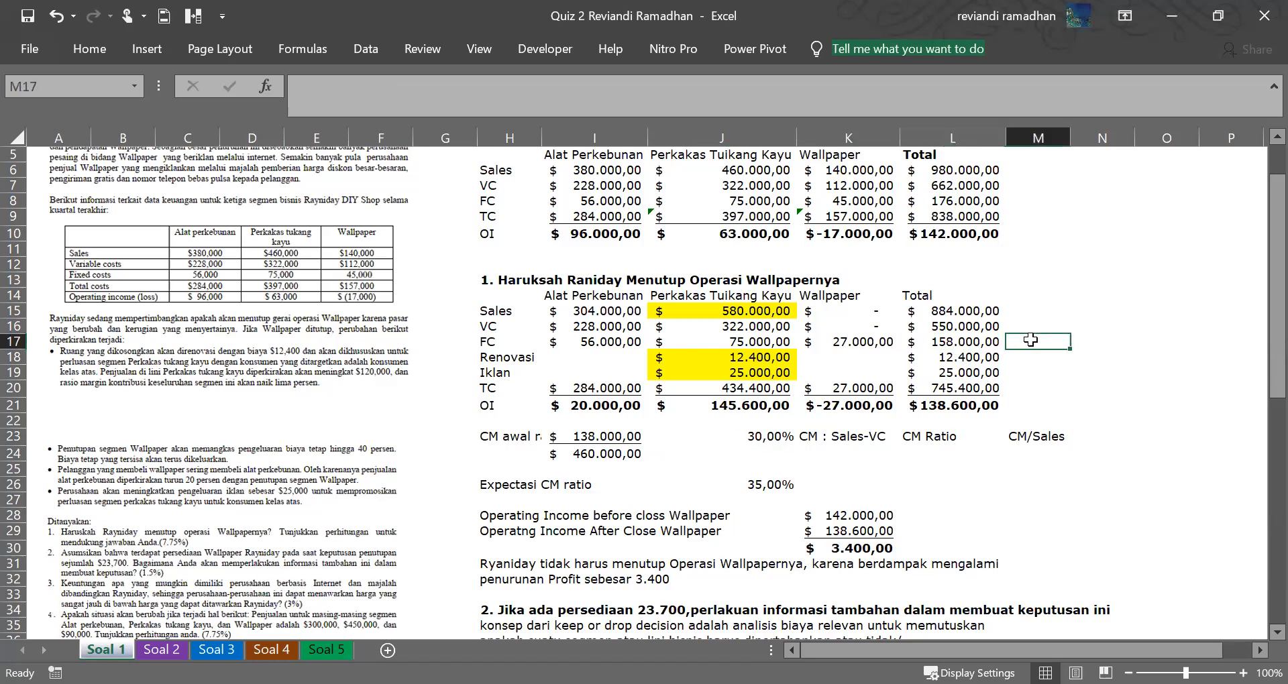
click(1029, 327)
text(=)
click(971, 324)
text(/)
click(961, 310)
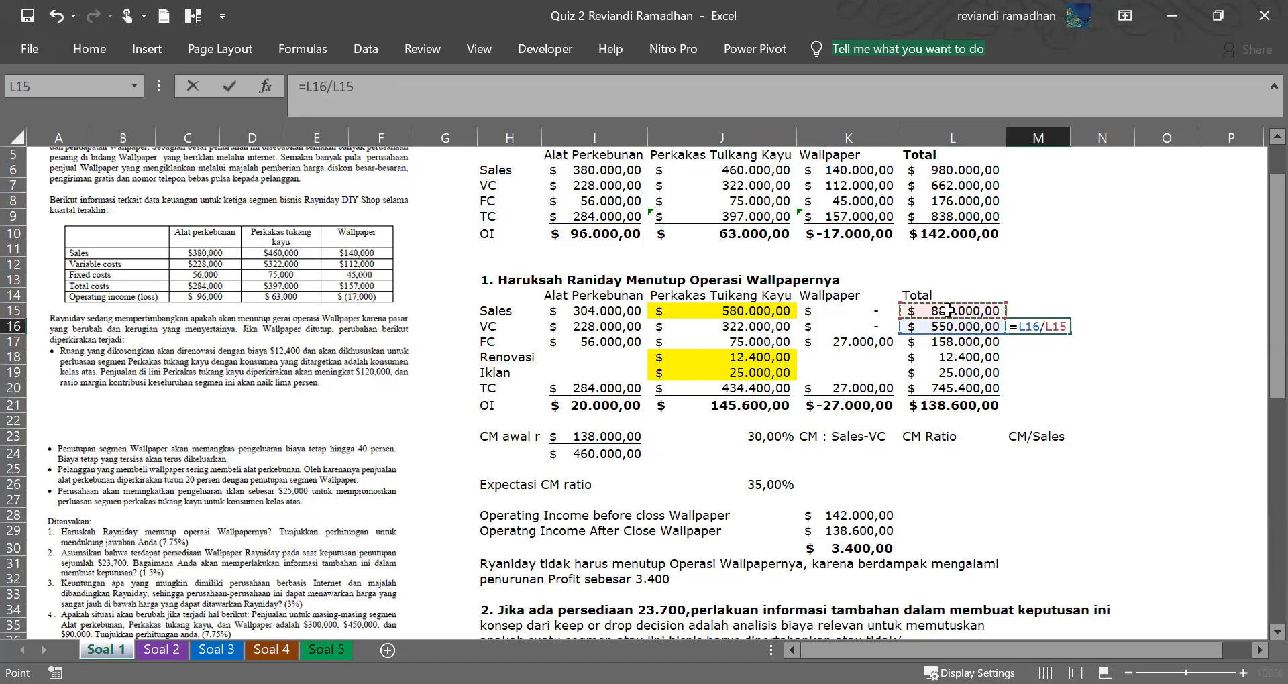
key(Return)
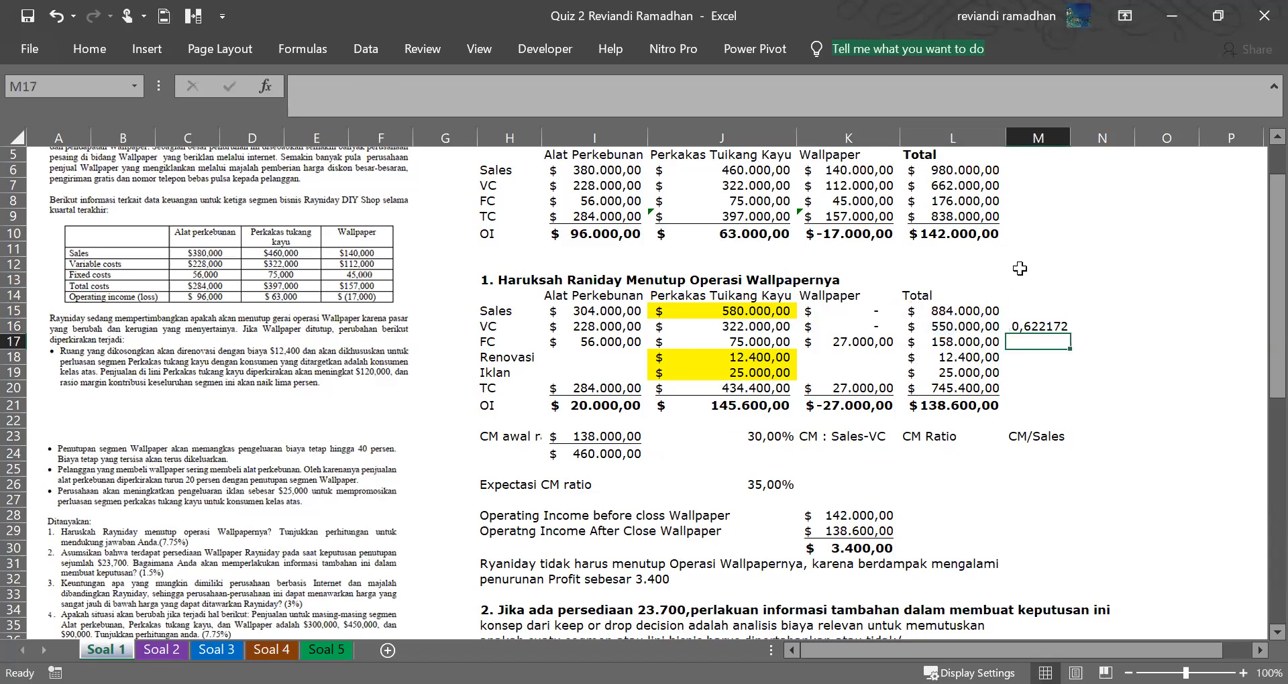
Enter the formula =L7/L6 in M7 to divide the initial total VC by the initial total Sales.
click(1027, 186)
text(=)
click(974, 188)
text(/)
click(934, 171)
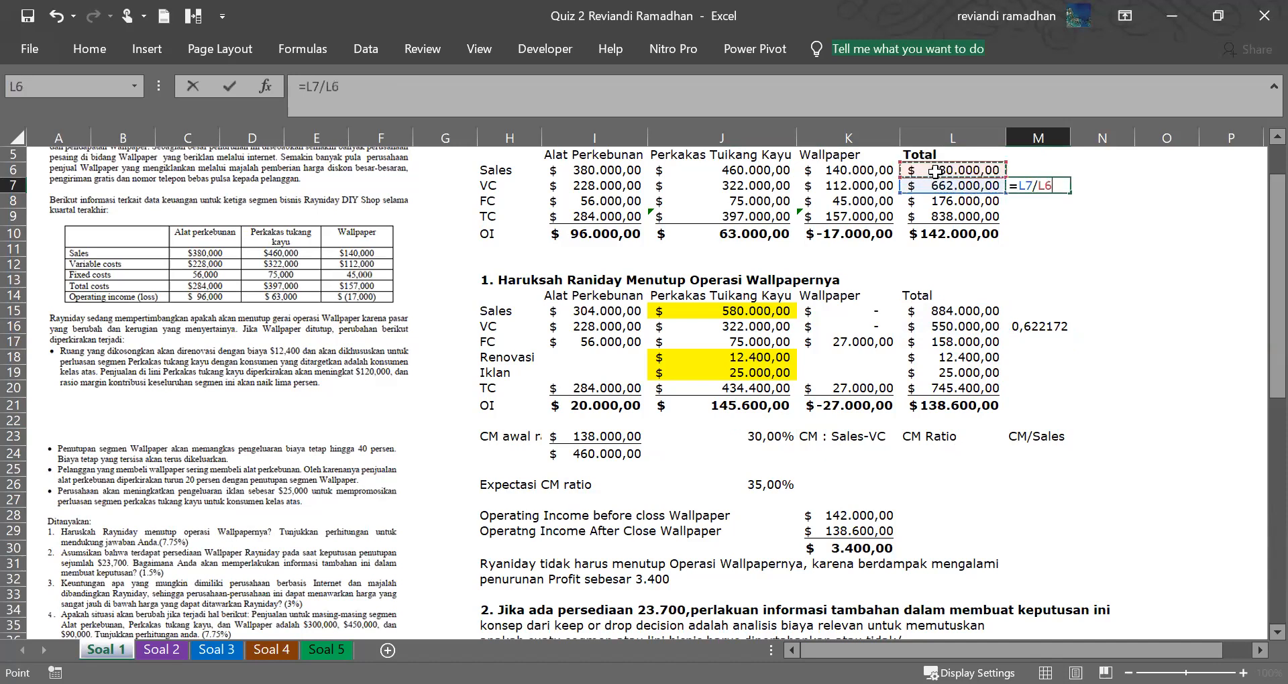
key(Return)
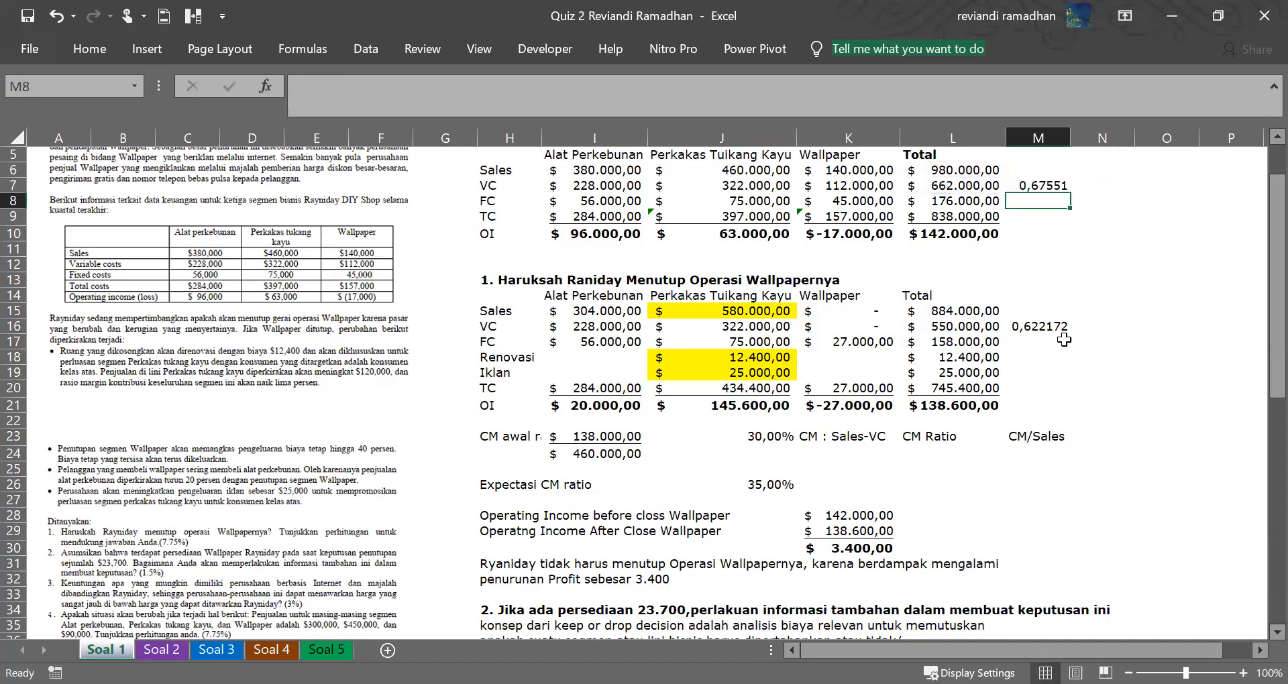
Compare the initial total VC ratio in M7 with the closure scenario's total VC ratio in M16.
click(1062, 339)
click(1066, 384)
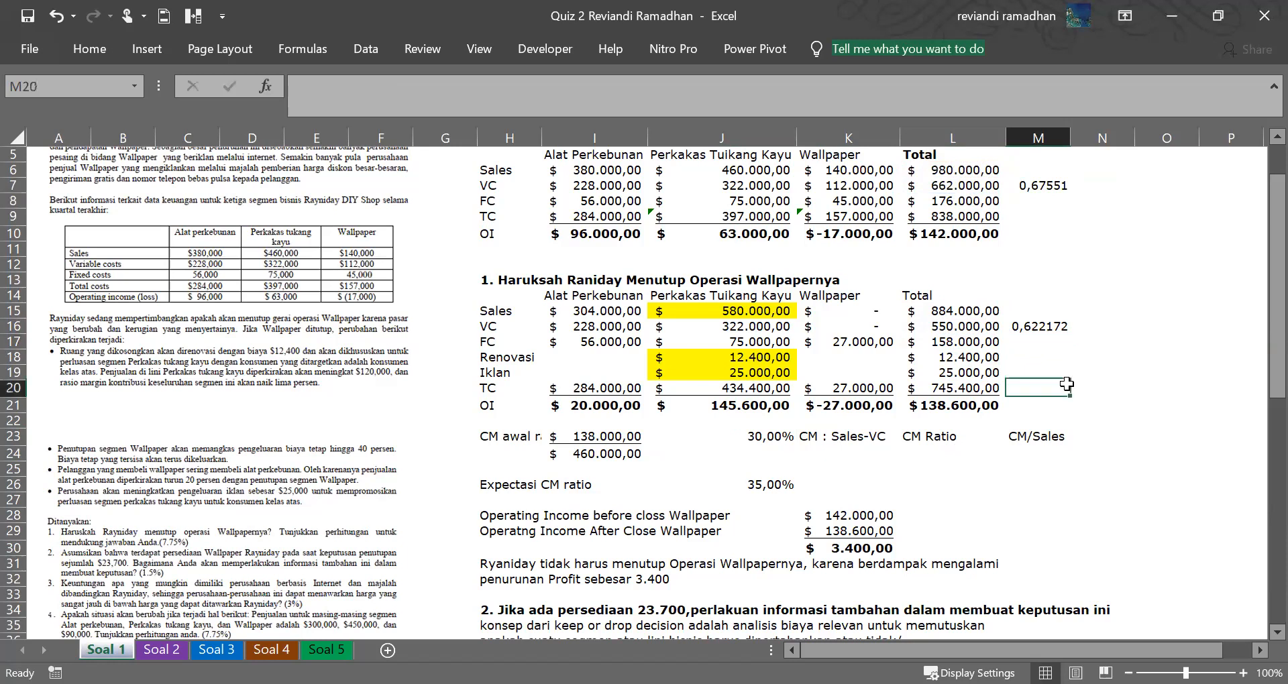
click(1058, 341)
drag(1045, 199, 1057, 331)
click(1075, 385)
click(1017, 153)
click(1049, 187)
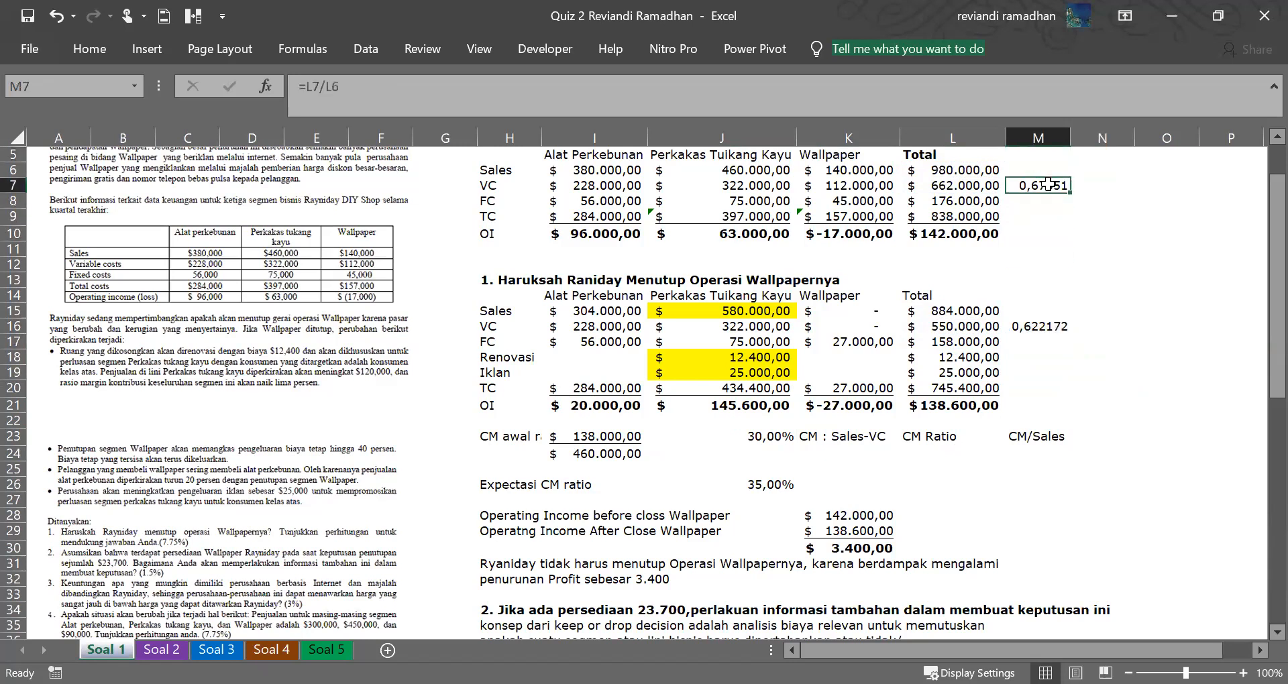
click(1052, 329)
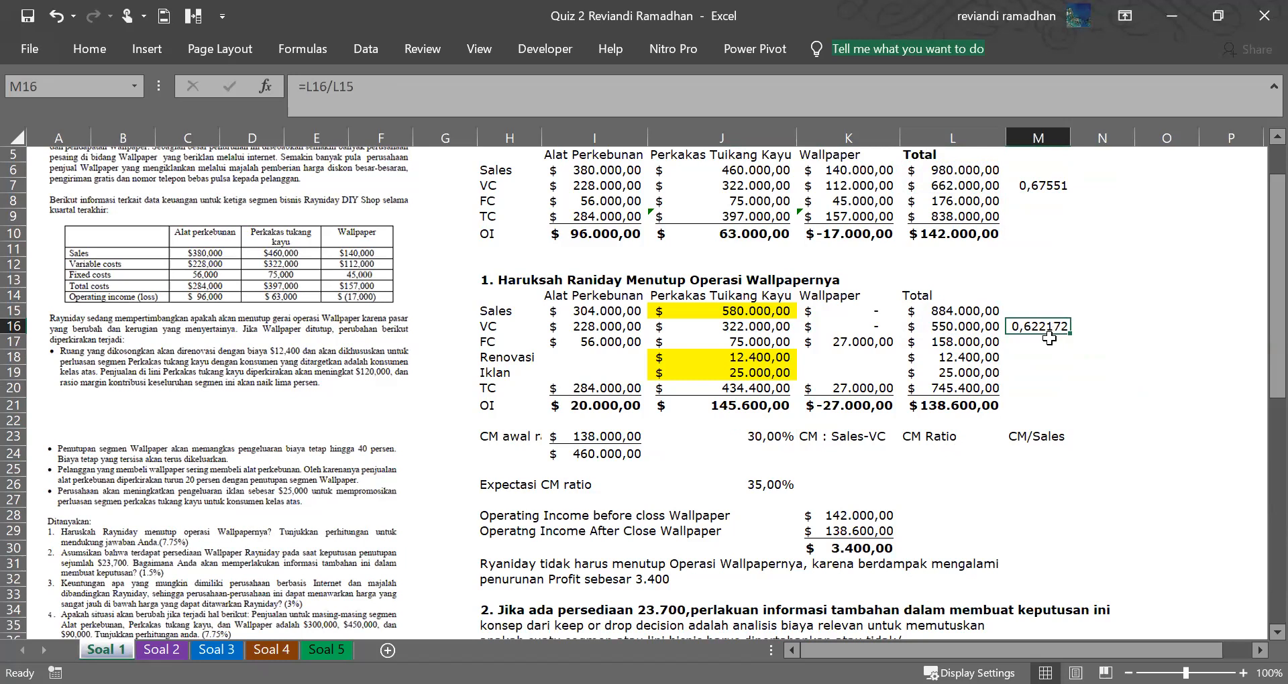
click(1040, 341)
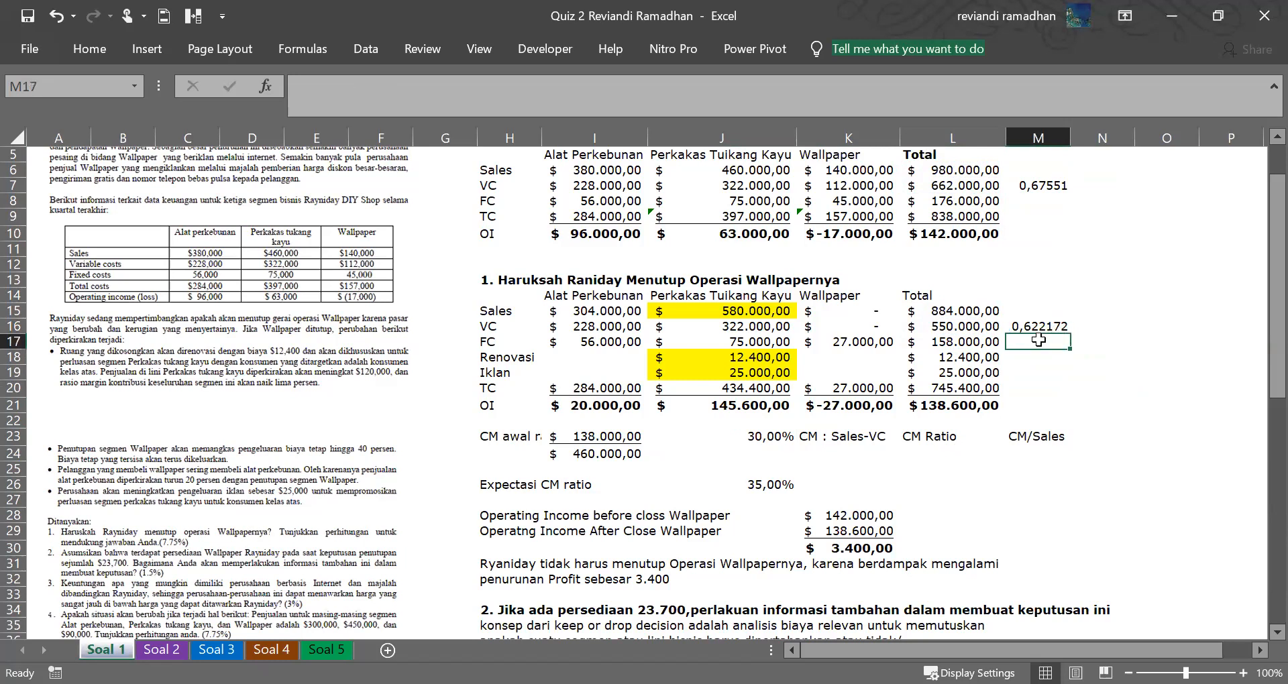
text(=)
click(1037, 328)
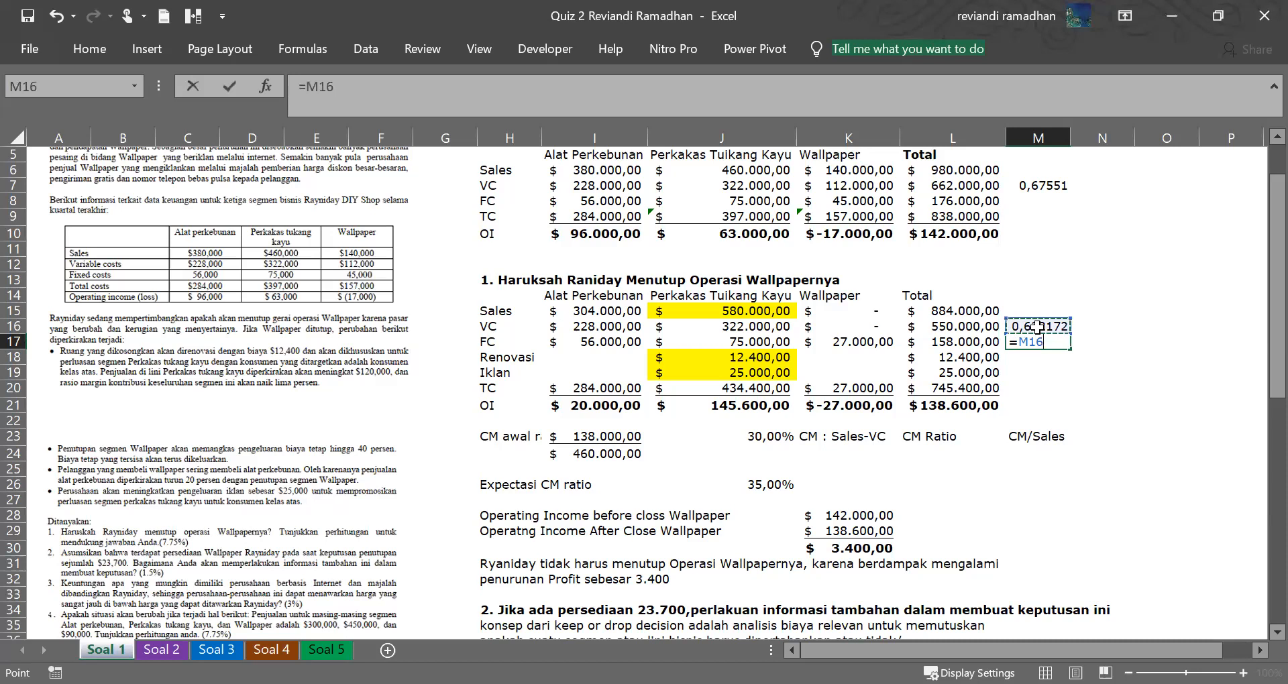
key(BackSpace)
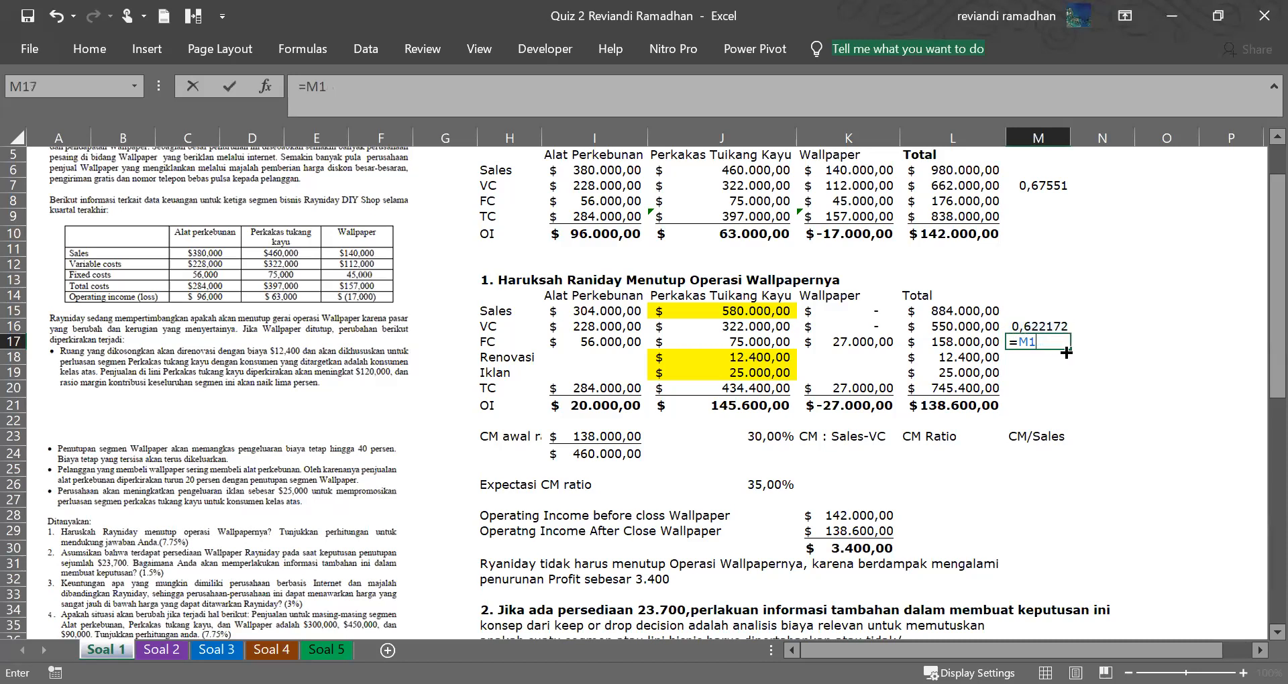
key(Escape)
Replace the M16 formula with =L15-L16 to calculate the closure scenario's total contribution margin.
click(1045, 327)
text(=)
click(966, 311)
text(-)
click(971, 327)
key(Return)
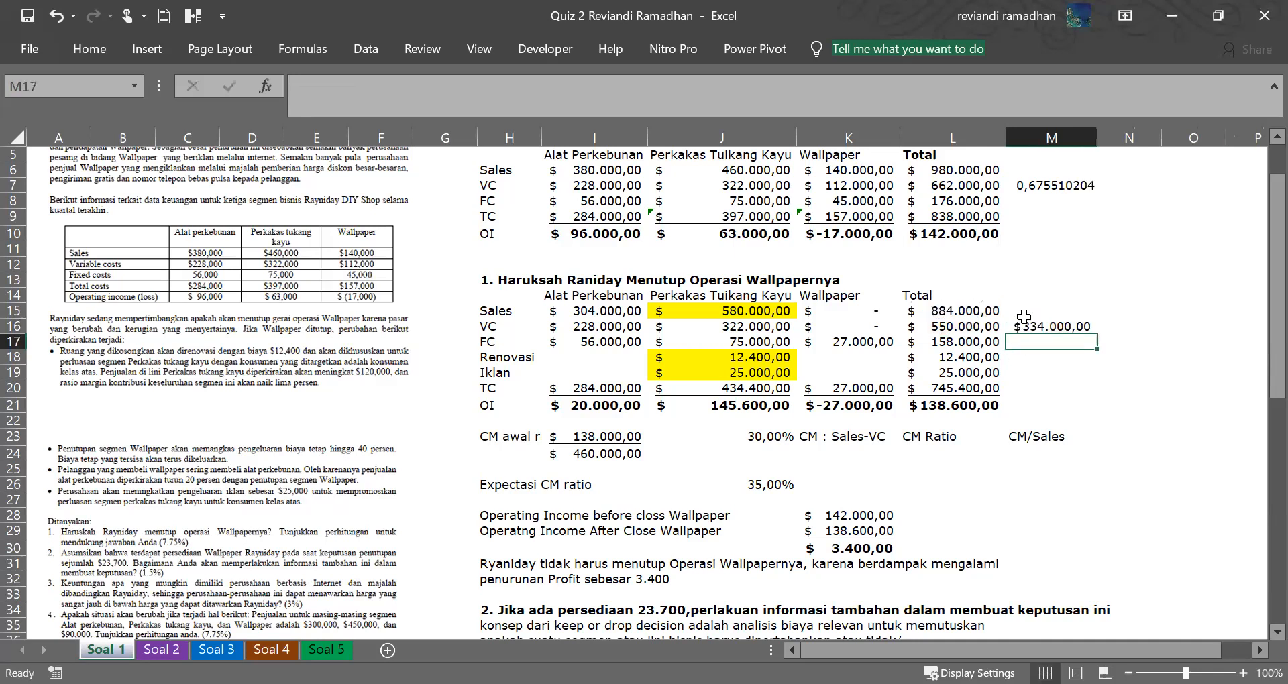
Replace the M7 formula with =L6-L7 to calculate the initial total contribution margin.
click(1022, 189)
text(=)
click(950, 171)
text(-)
click(953, 185)
key(Return)
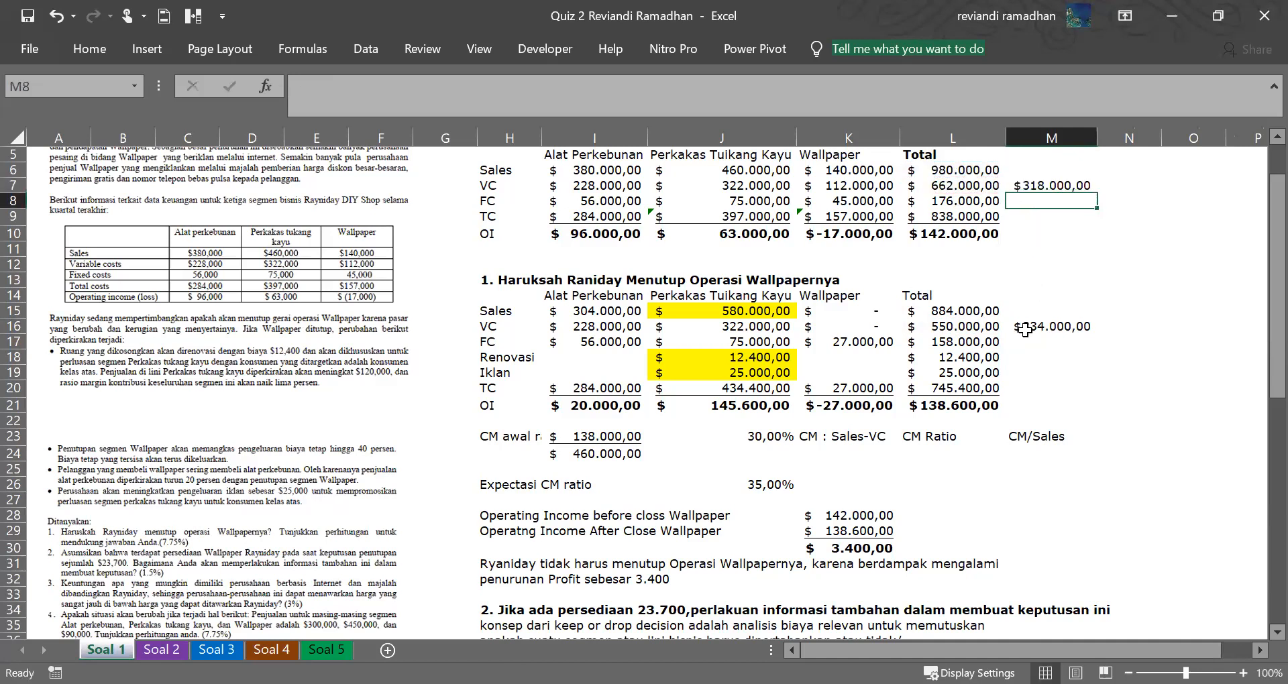
Enter the formula =(M16-M7)/M7 in M17 to calculate the relative change in total contribution margin.
click(1023, 341)
text(=)
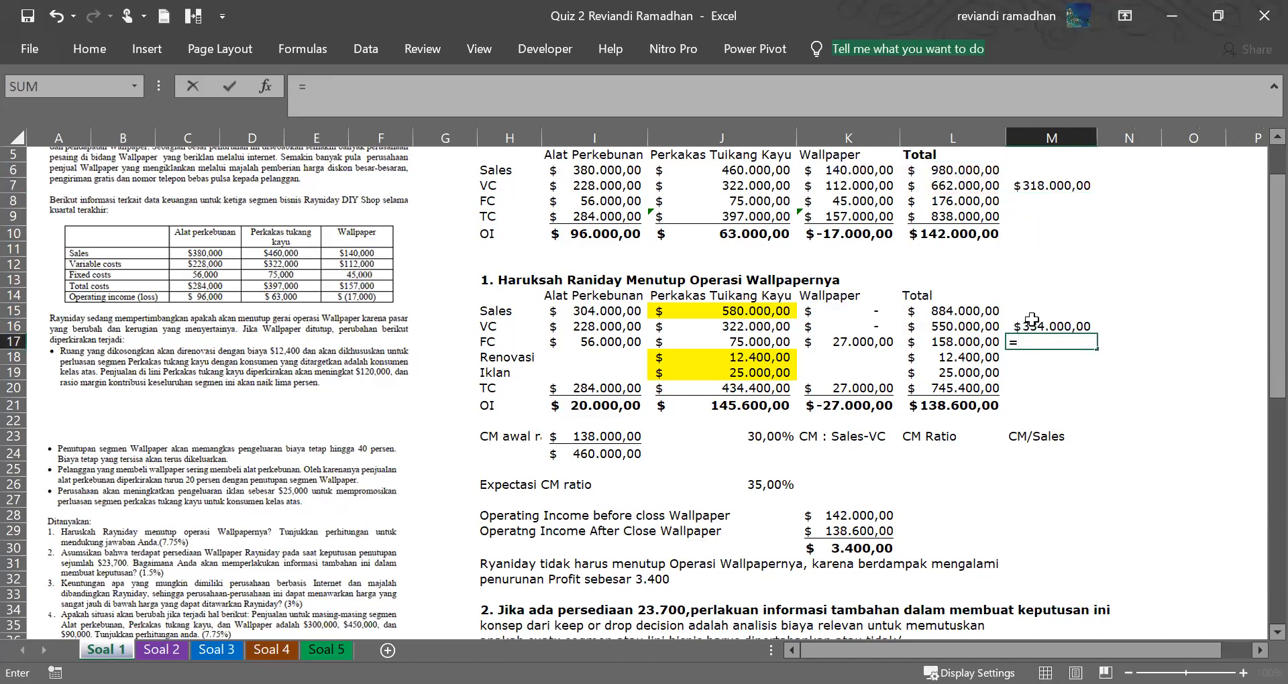
click(1054, 326)
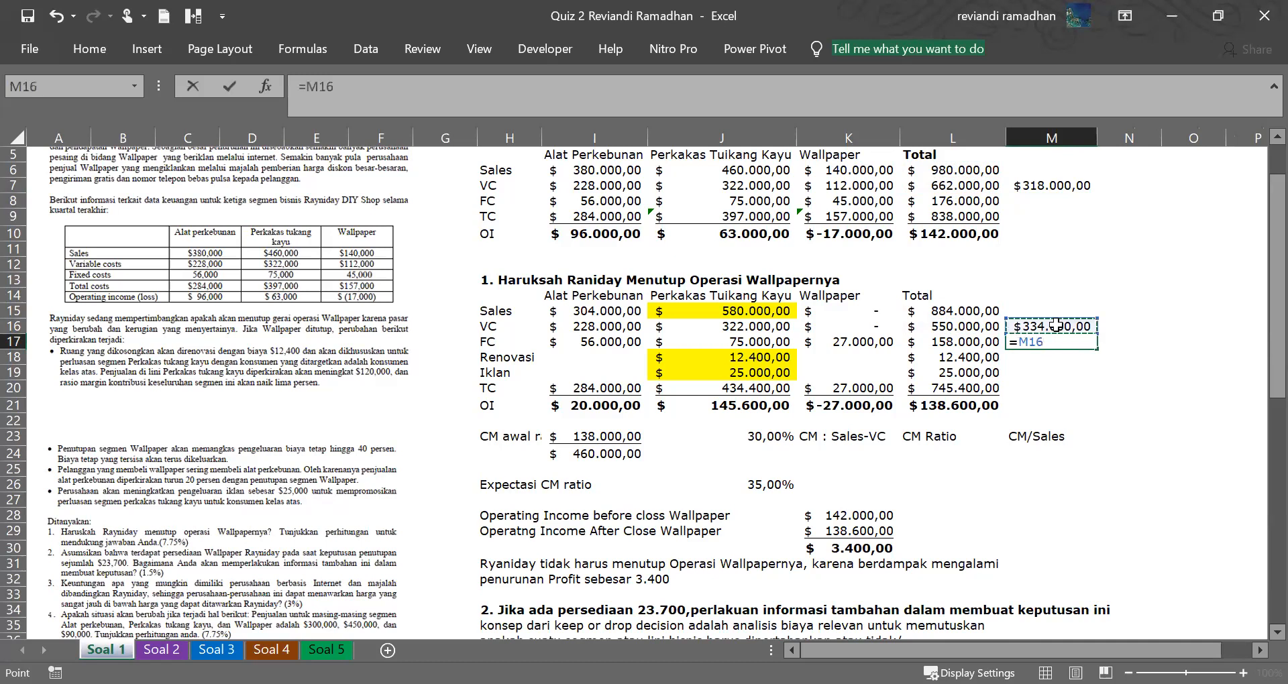
key(BackSpace)
key(BackSpace)
key(BackSpace)
text(()
click(1057, 325)
text(-)
key(Up)
key(Up)
key(Up)
key(Up)
key(Up)
key(Up)
key(Up)
key(Up)
key(Up)
key(Up)
text()/)
key(Up)
key(Up)
key(Up)
key(Up)
key(Up)
key(Up)
key(Up)
key(Up)
key(Up)
key(Up)
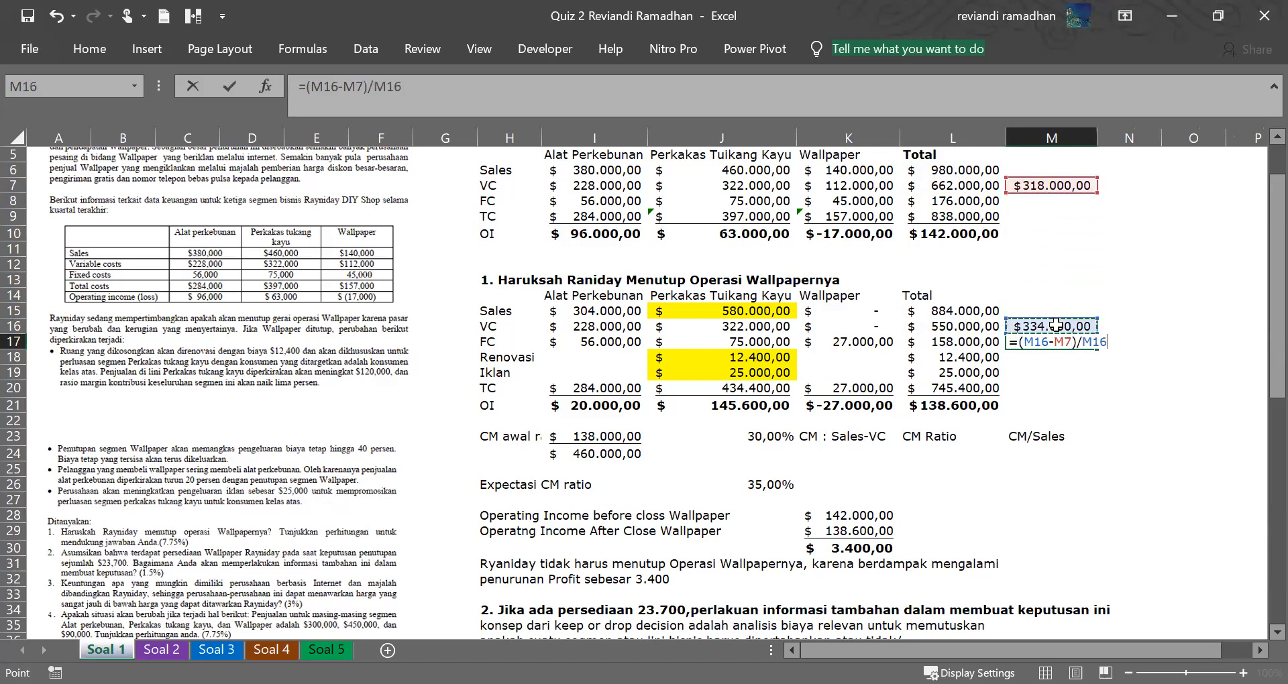
key(Return)
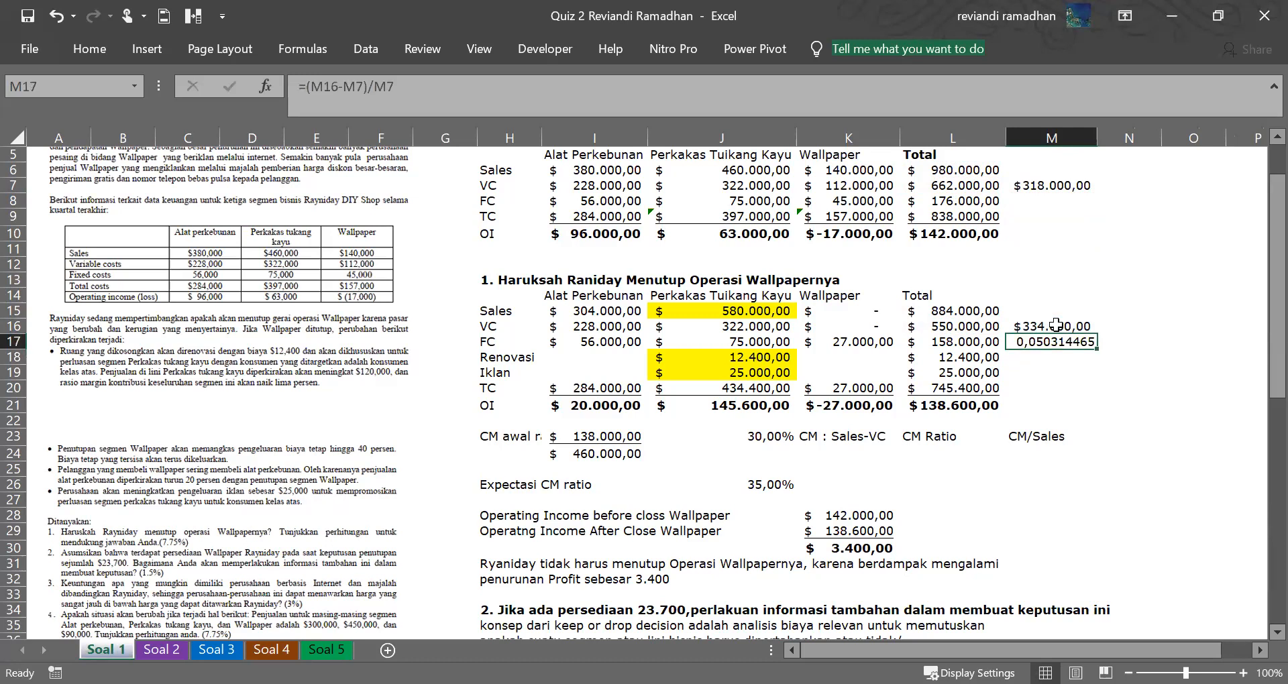
Format the contribution margin change in M17 as a percentage with two decimal places.
click(80, 55)
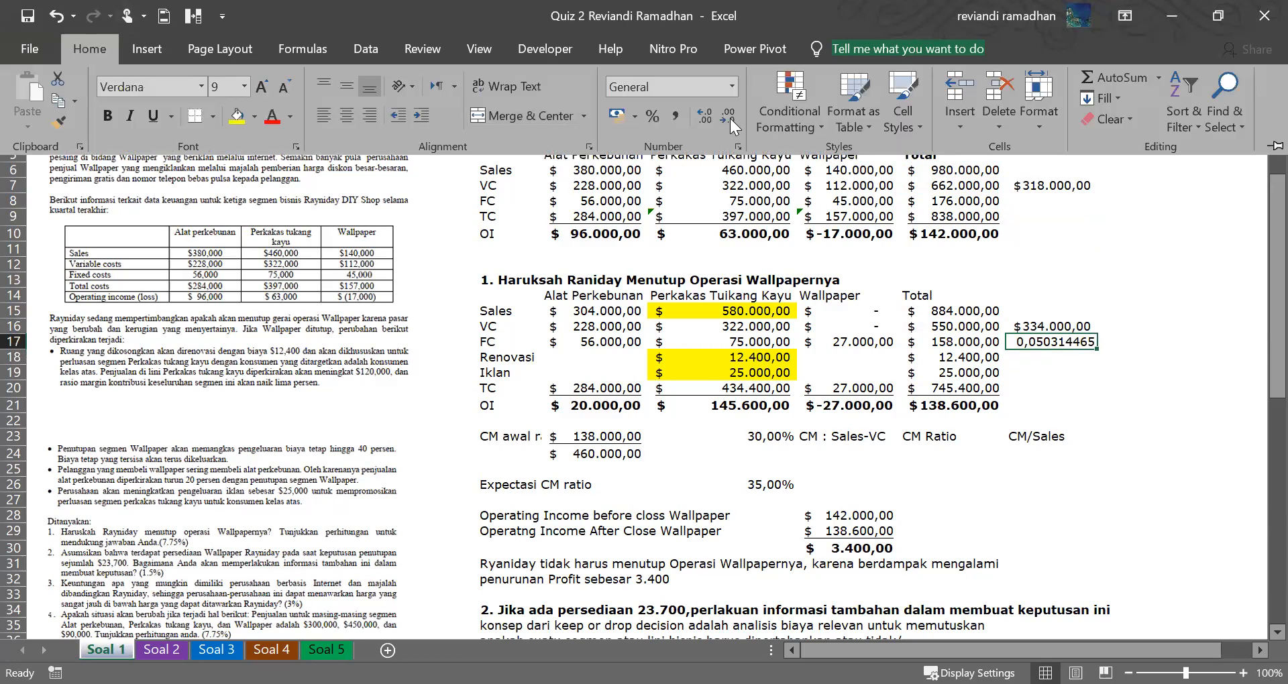
click(655, 118)
click(686, 116)
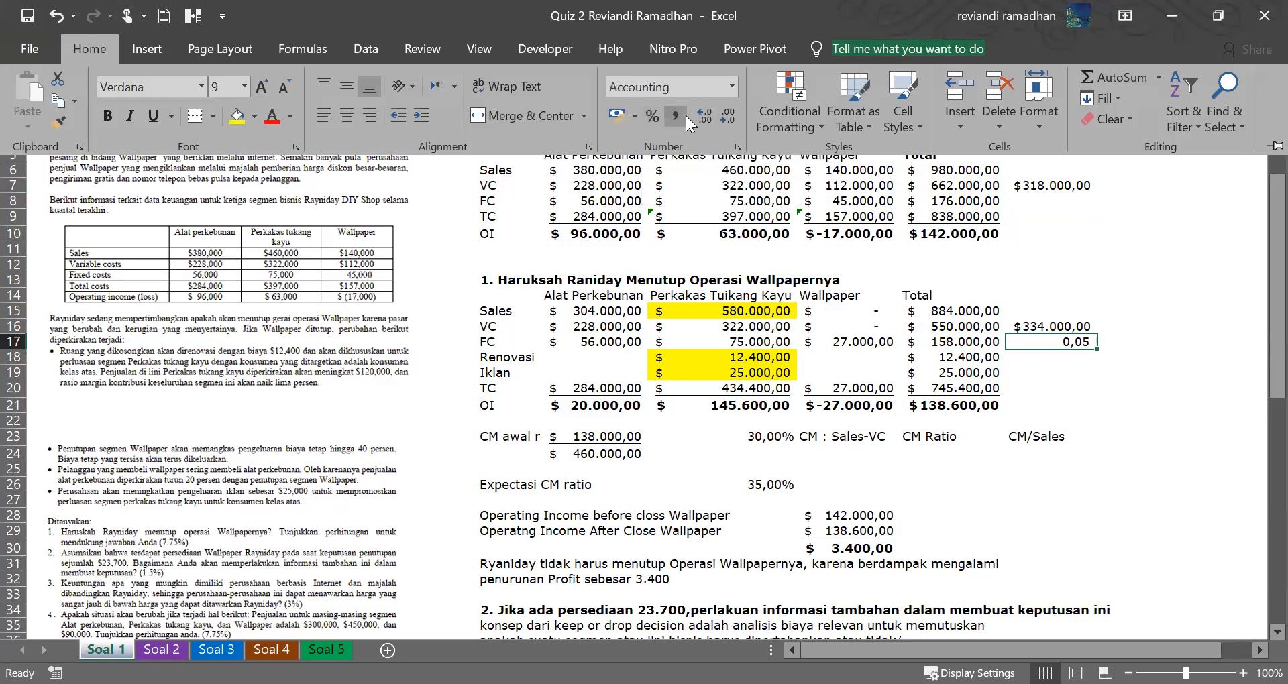
click(547, 444)
drag(537, 438, 1060, 478)
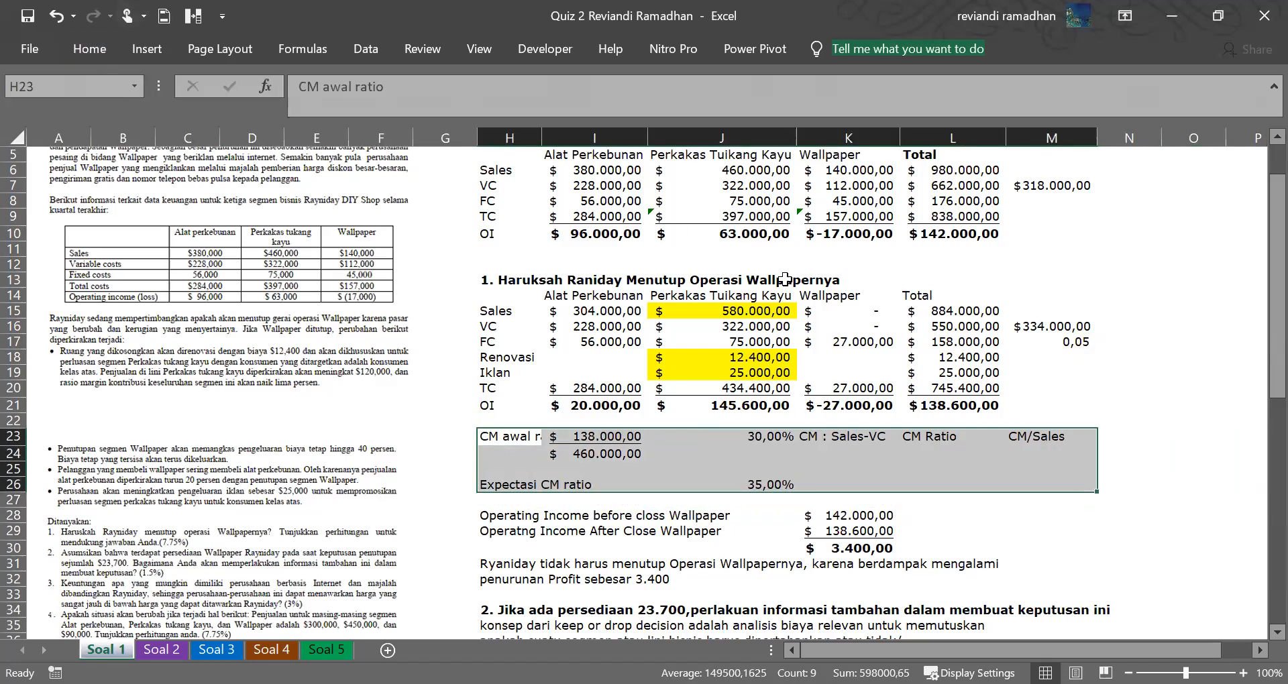
click(1087, 340)
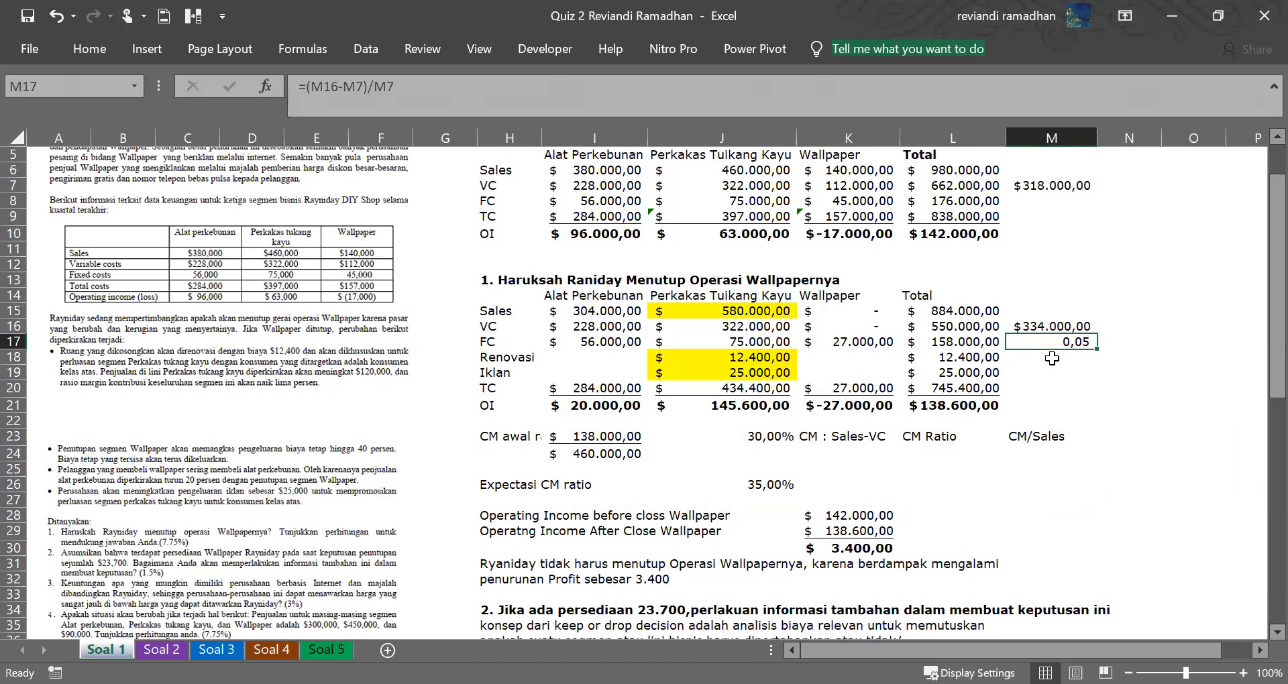
click(90, 45)
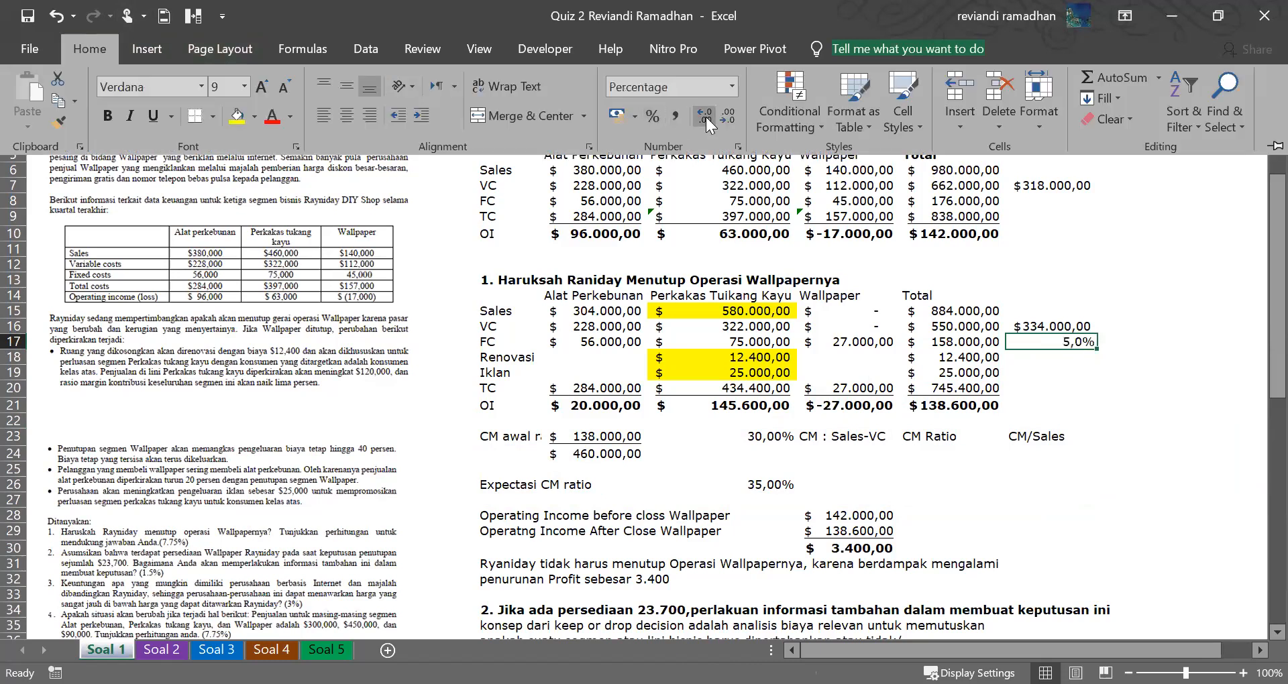
click(1144, 363)
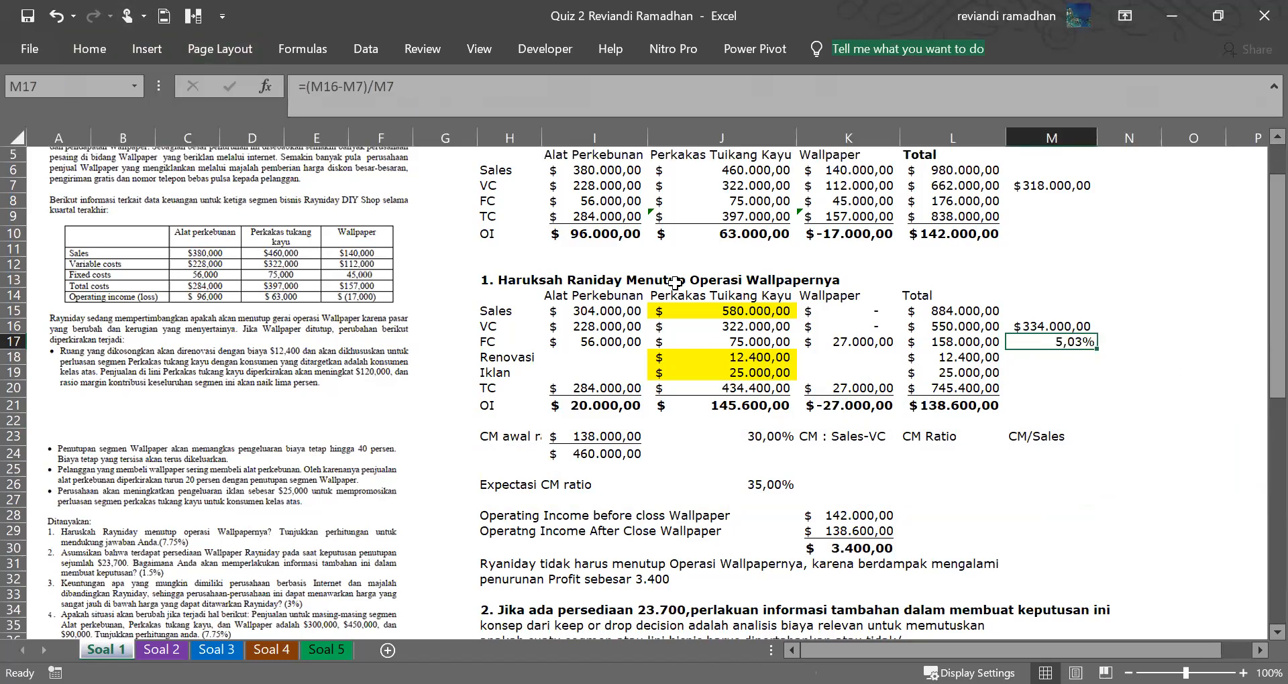
Review the closure scenario's segment figures and the CM ratio notes in rows 23 to 26 against the M17 change.
drag(560, 311, 853, 396)
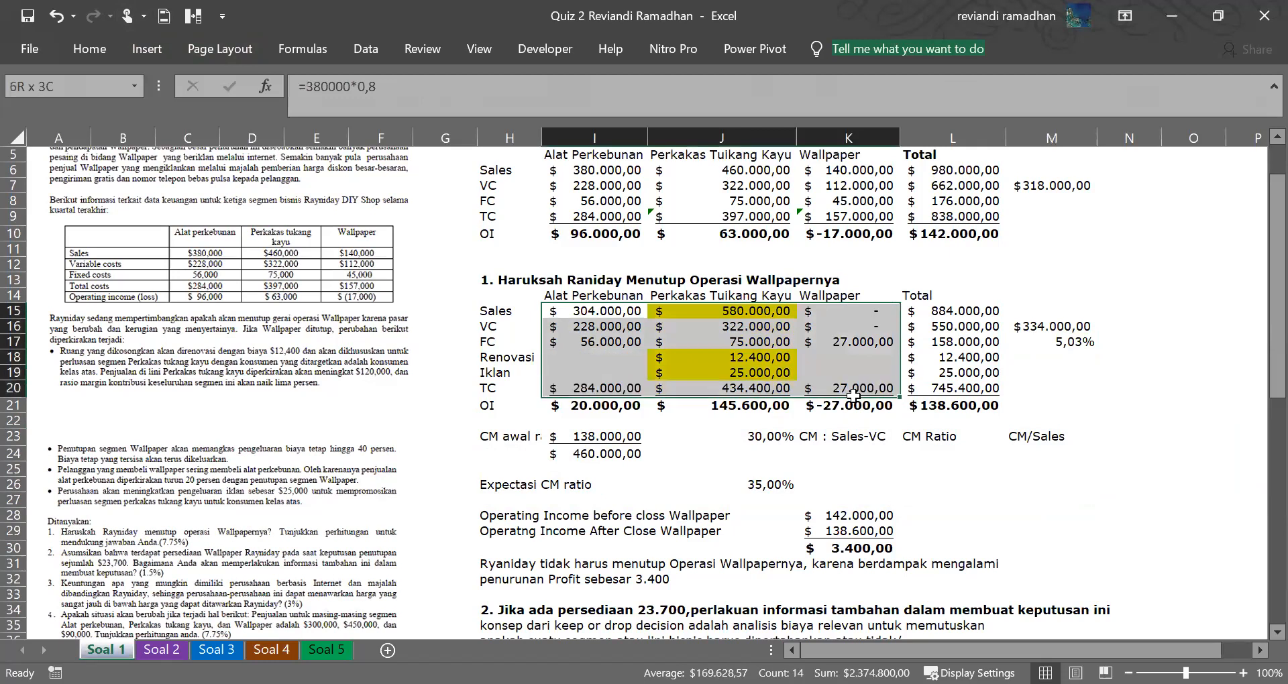
key(ctrl+v)
click(1068, 342)
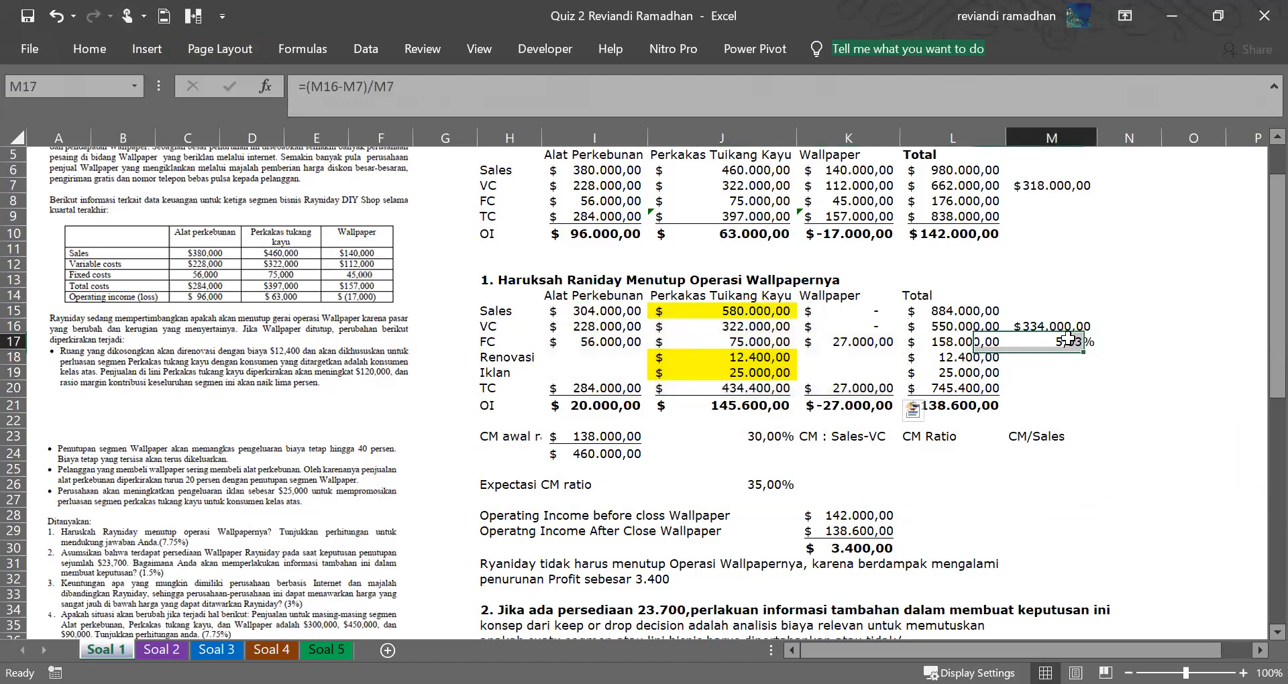
click(856, 339)
drag(583, 312, 800, 388)
key(ctrl+v)
click(761, 353)
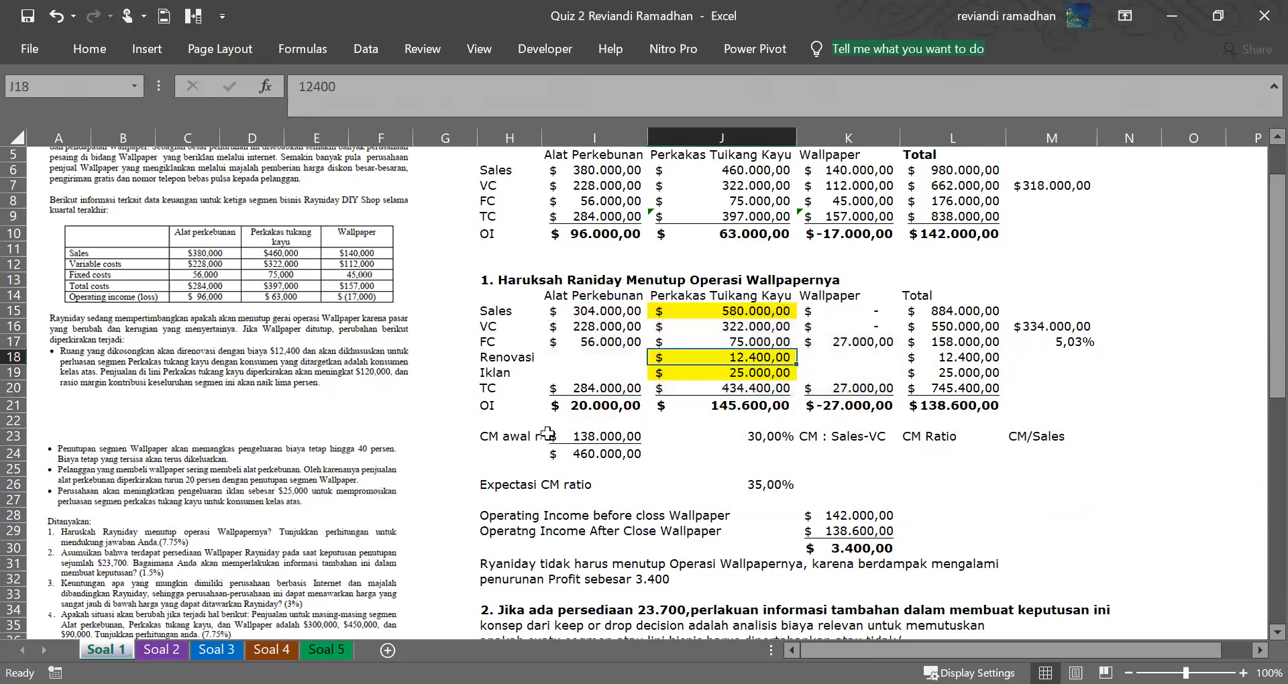
drag(518, 439, 986, 488)
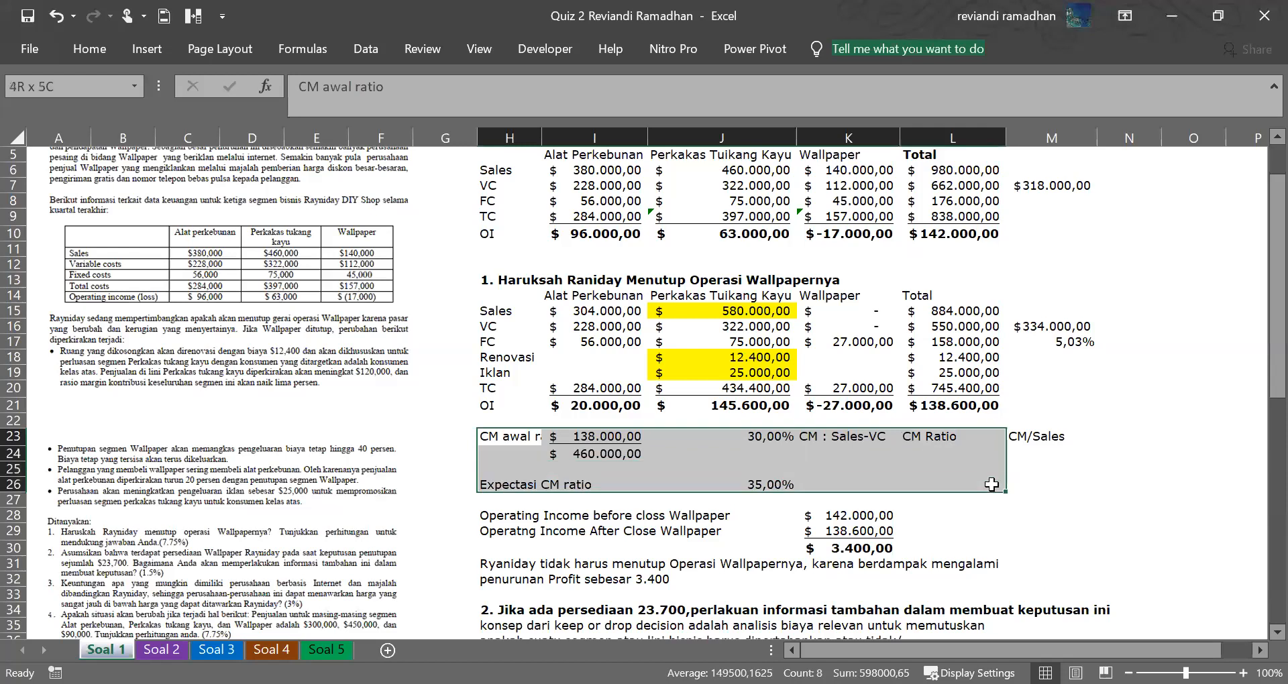
click(1057, 346)
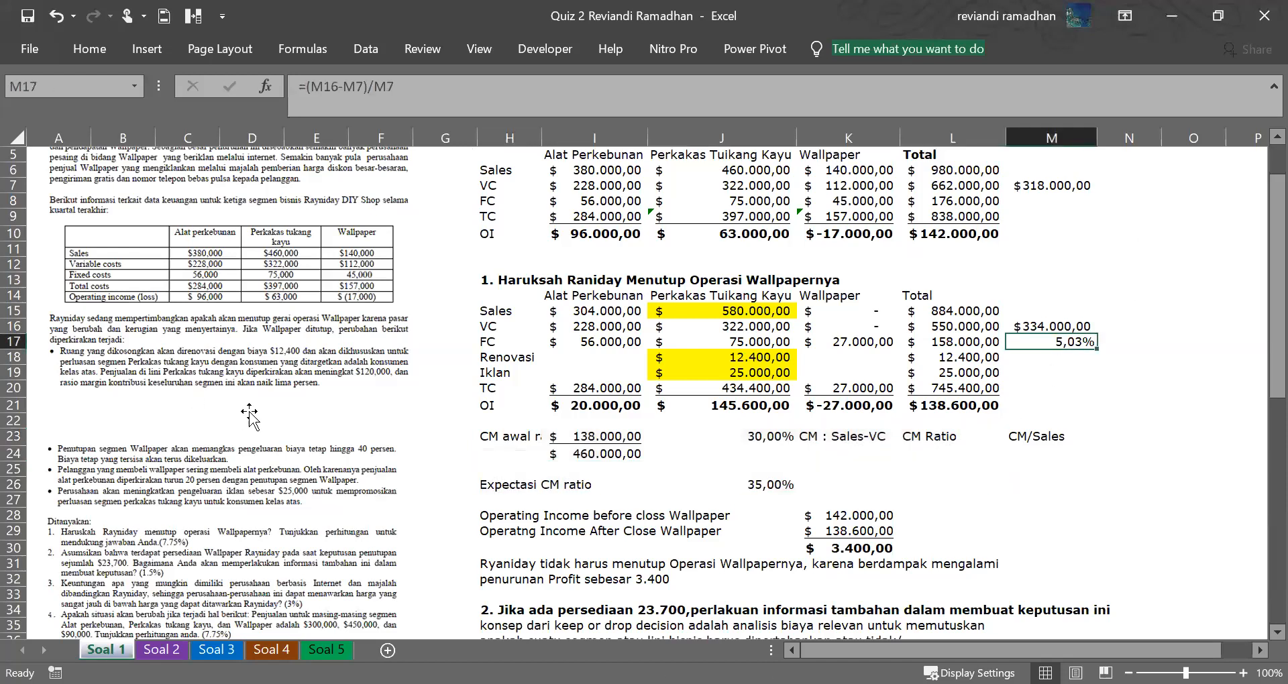
Review the question's bulleted assumptions about closing the Wallpaper segment in the pasted question images.
click(311, 399)
click(243, 457)
click(251, 398)
click(313, 473)
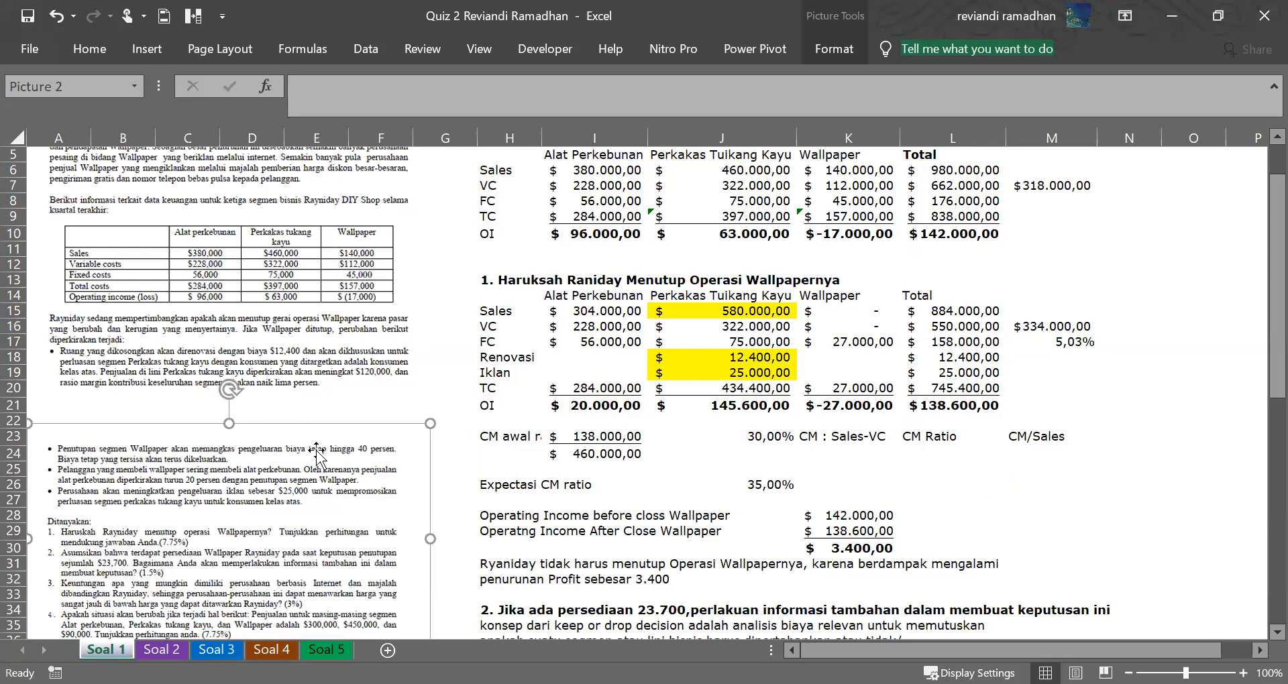
Review the CM ratio in J23 and the total contribution margin formulas in M7, M16 and M17.
click(773, 442)
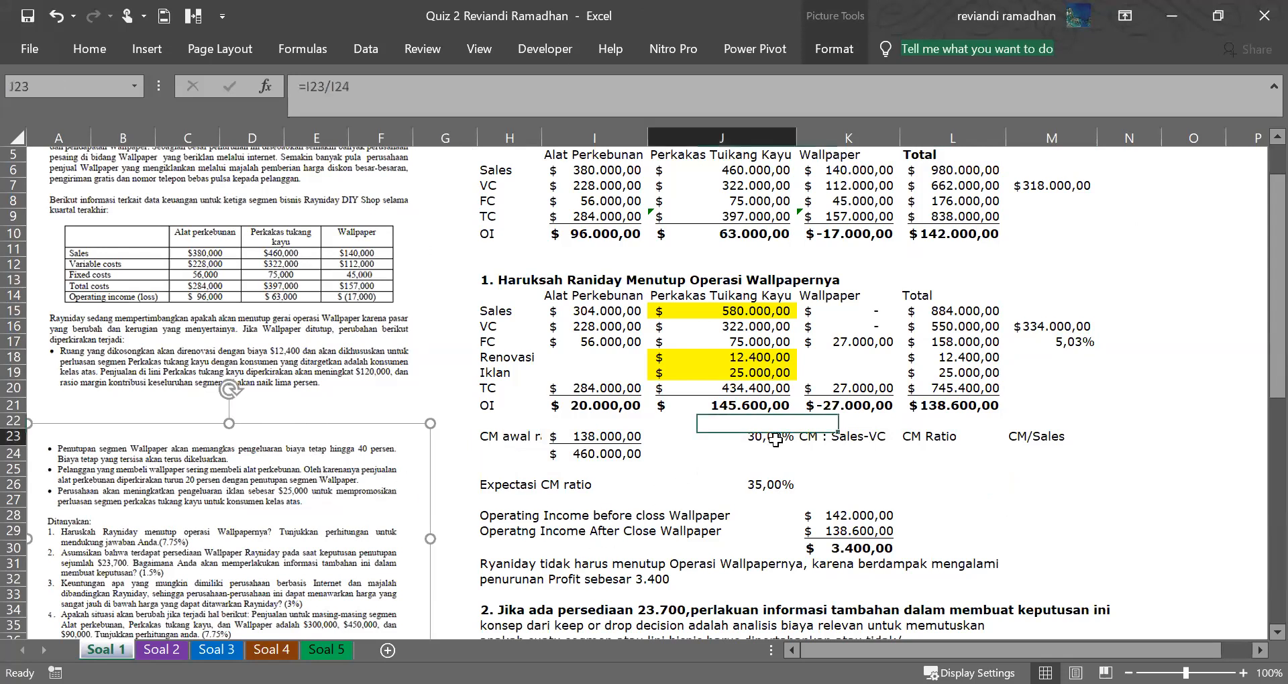
scroll(1256, 342, down, 1)
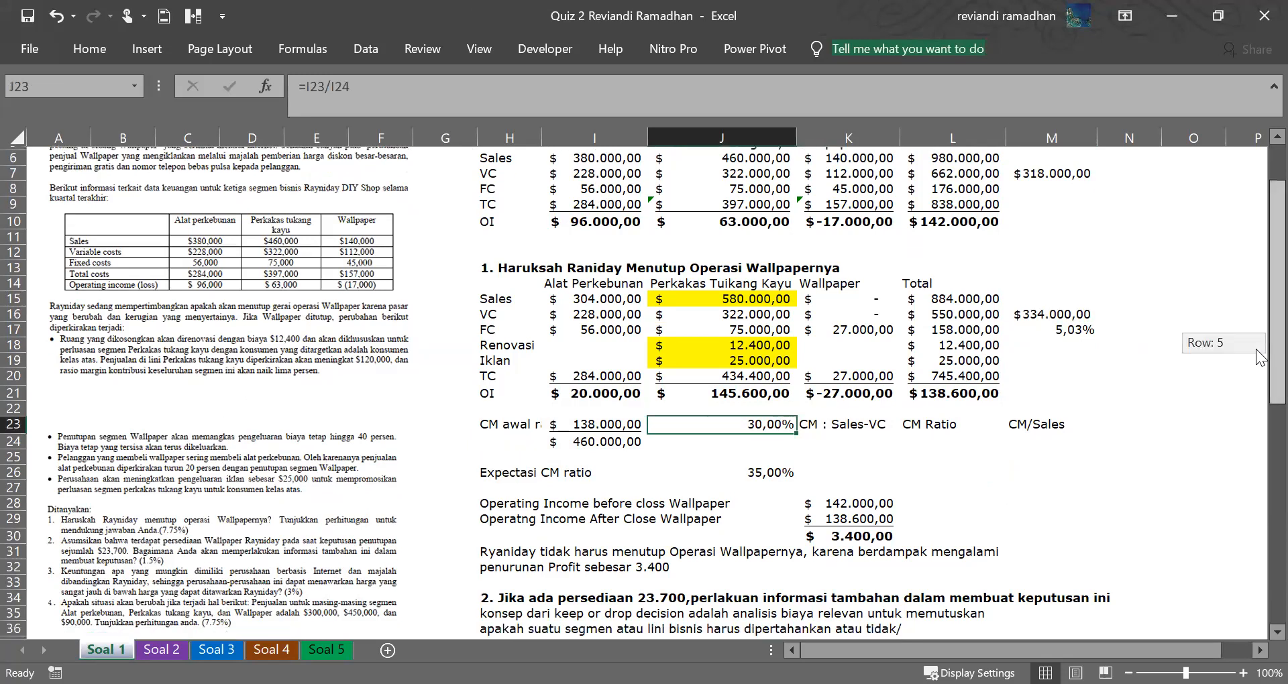
click(1050, 326)
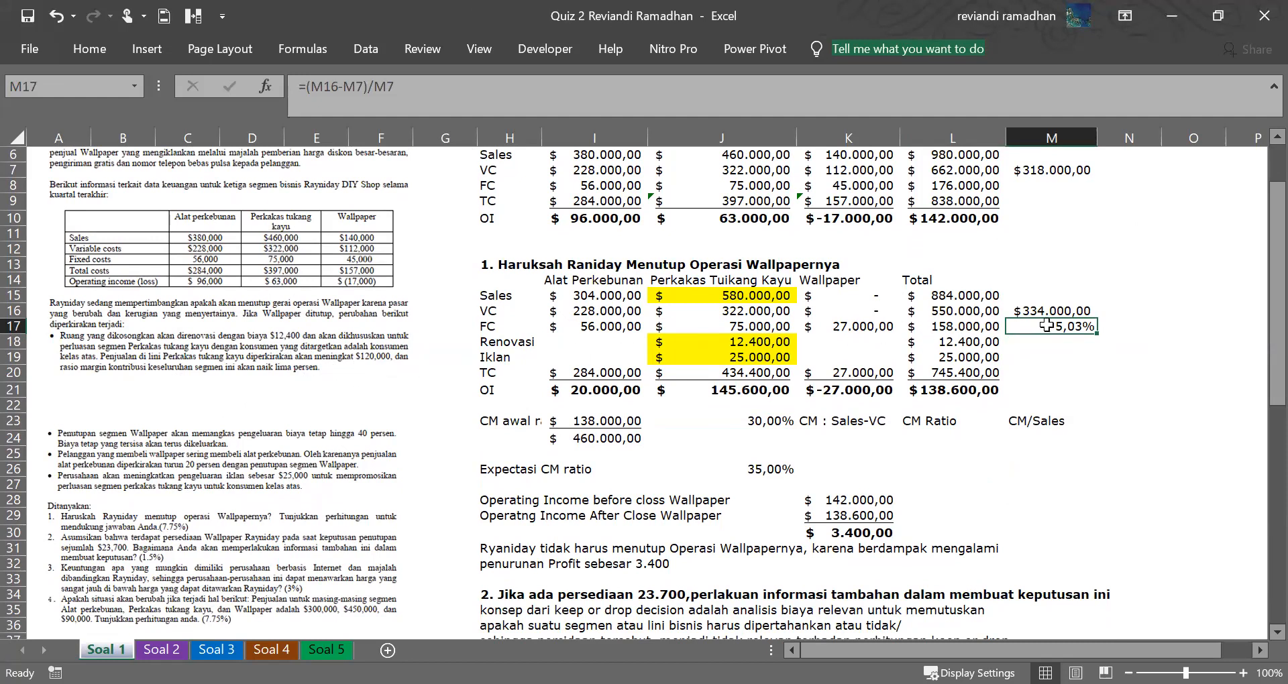
click(1033, 173)
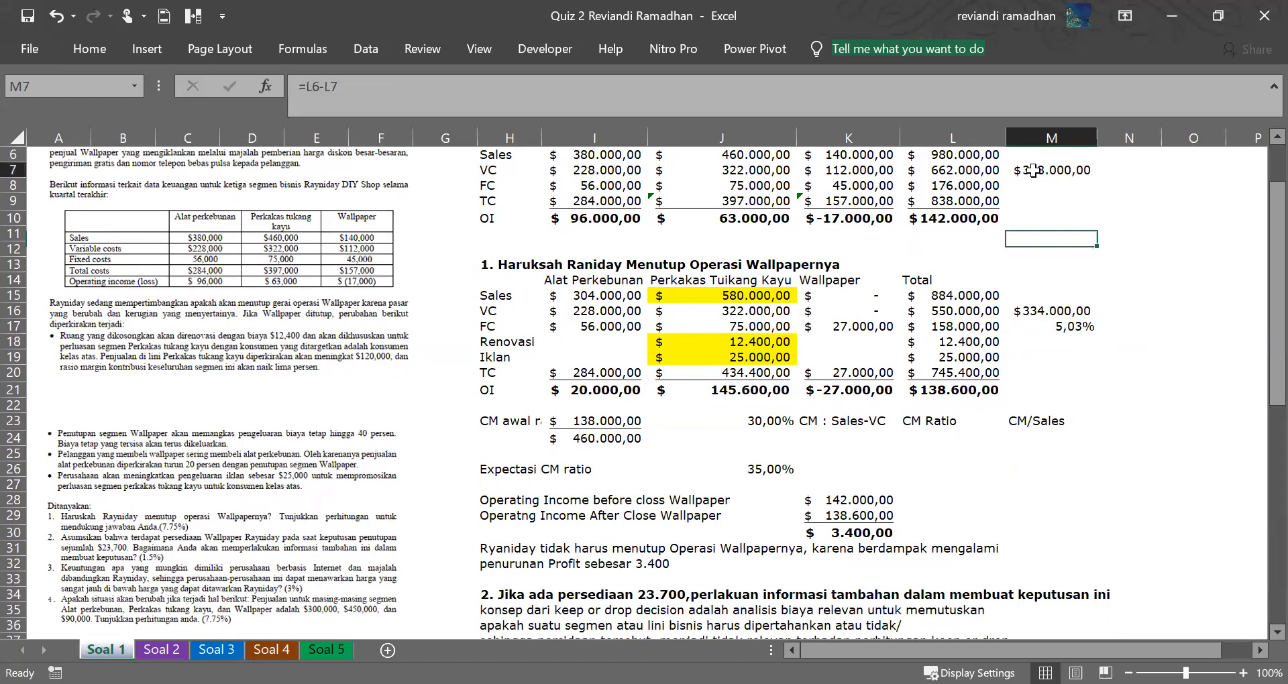
click(1059, 306)
click(1074, 367)
click(1064, 308)
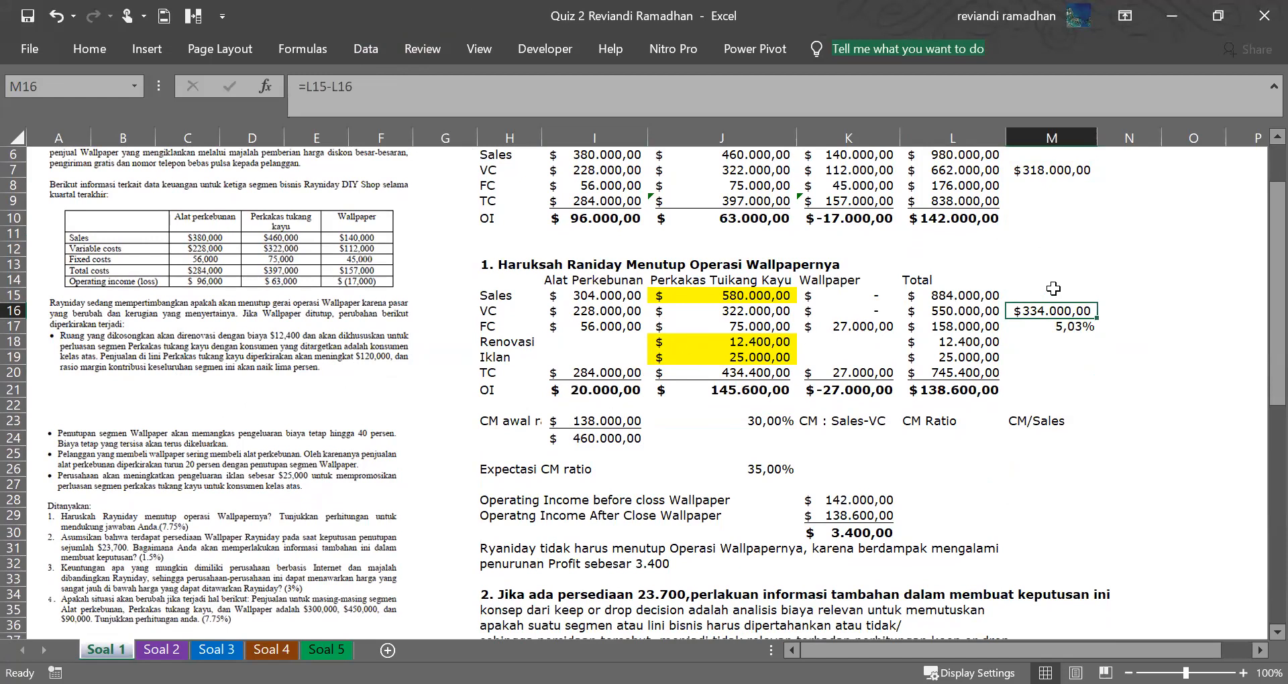
click(1017, 343)
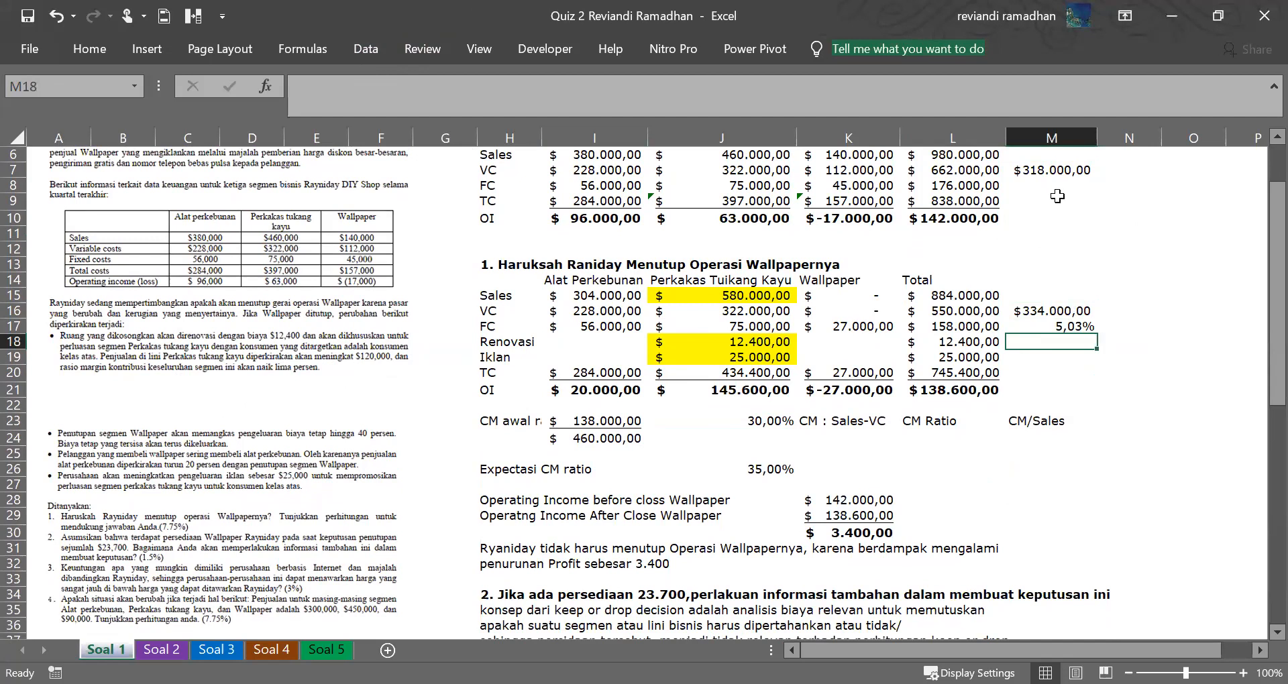
Clear the CM ratio notes and expected CM ratio from H23:M26.
click(700, 484)
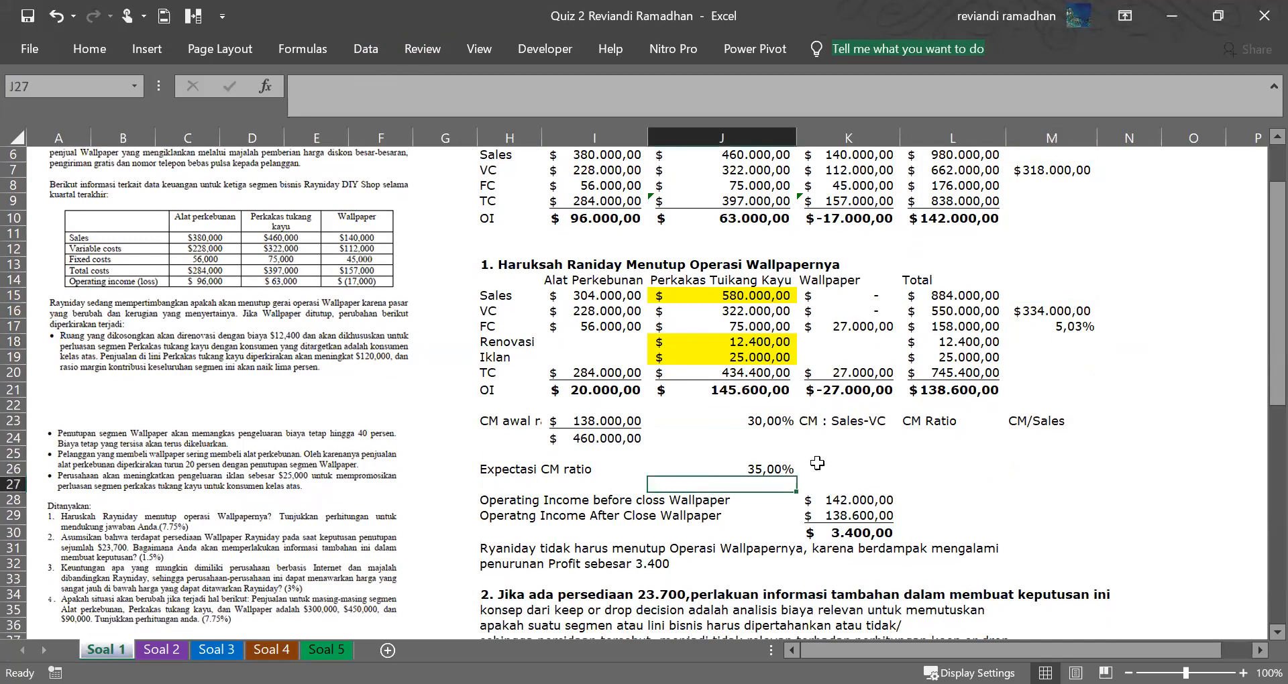
click(489, 455)
drag(479, 421, 1043, 470)
key(Delete)
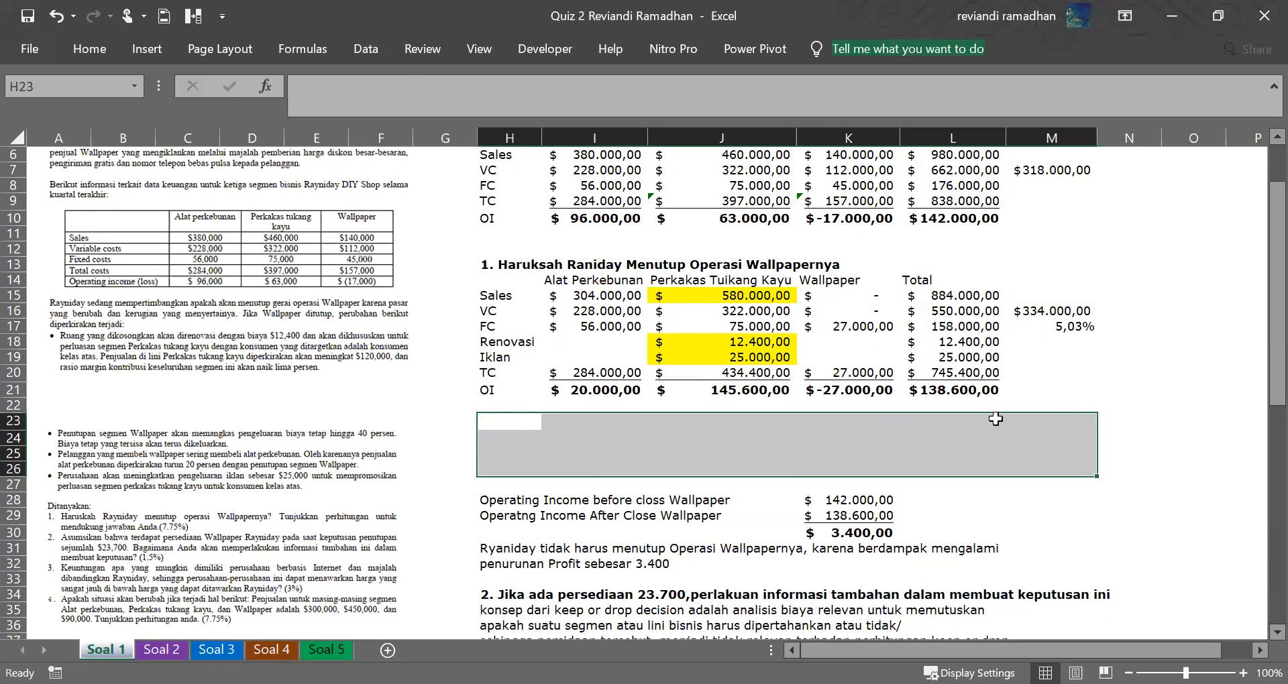
Read question 2 on the $23,700 Wallpaper inventory in the question image alongside its answer heading in row 34.
click(882, 466)
key(Down)
key(Down)
key(Down)
key(Down)
key(Down)
key(Down)
key(Down)
key(Down)
key(Down)
key(Down)
key(Down)
key(Down)
key(Down)
key(Down)
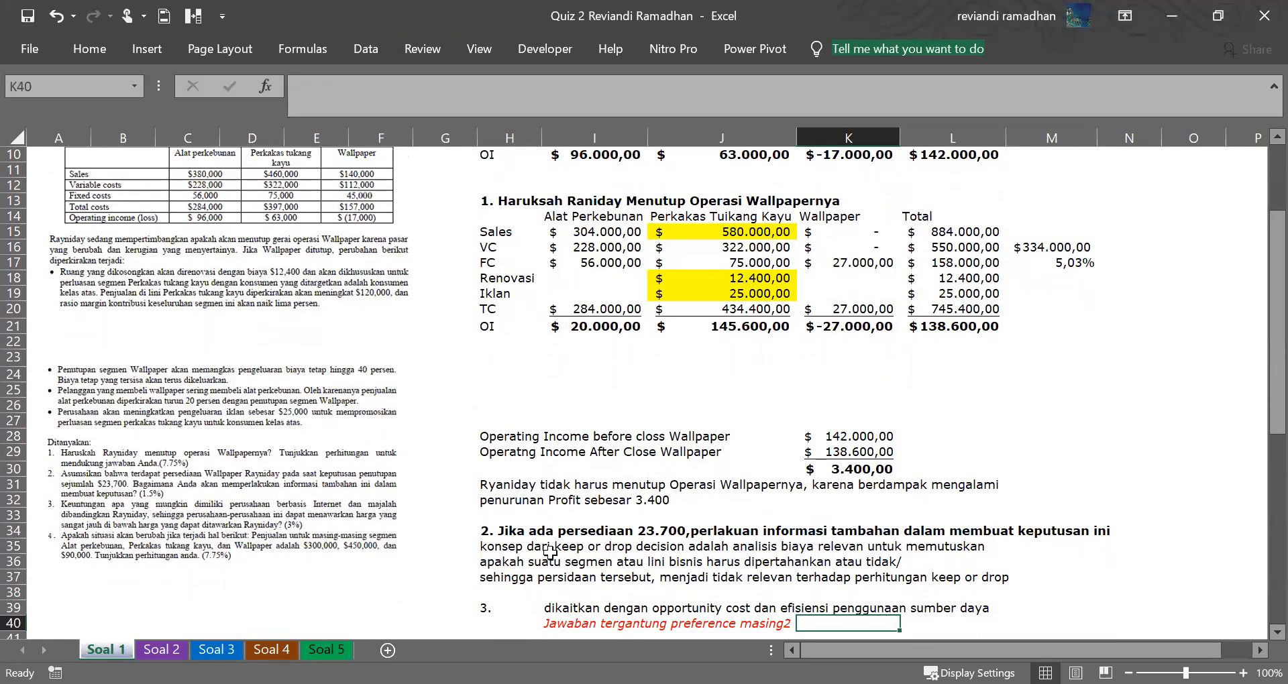
click(550, 552)
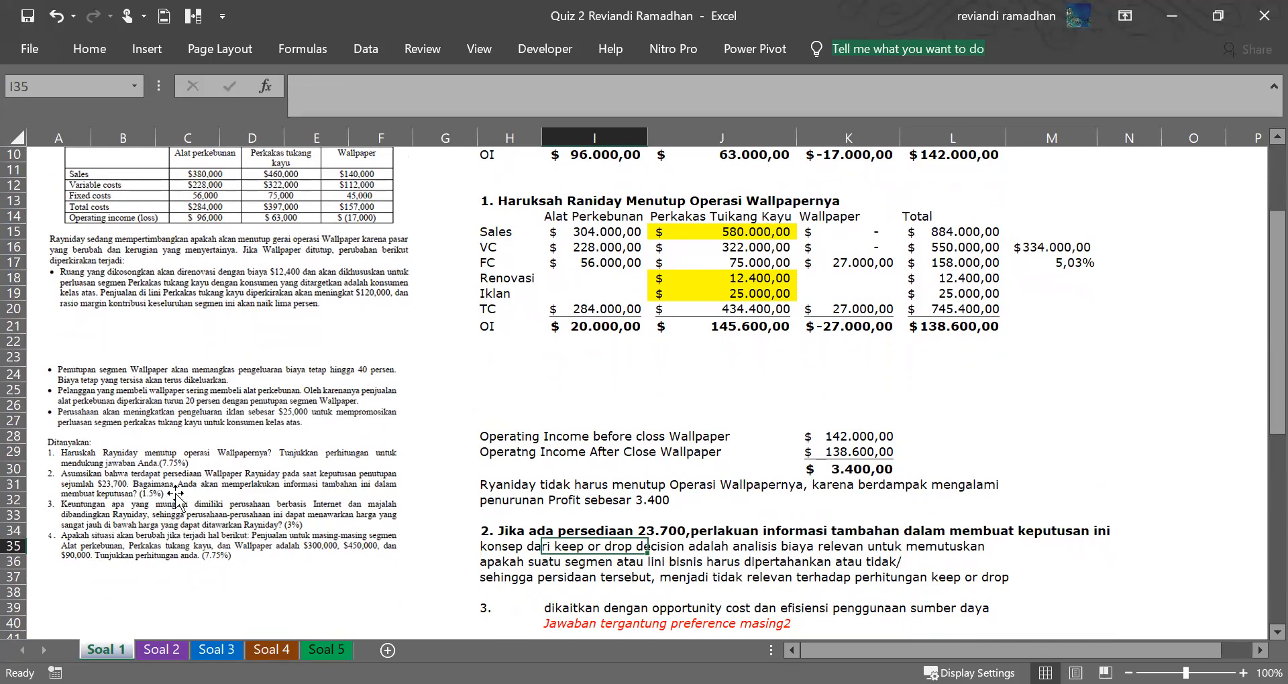
scroll(1261, 367, down, 2)
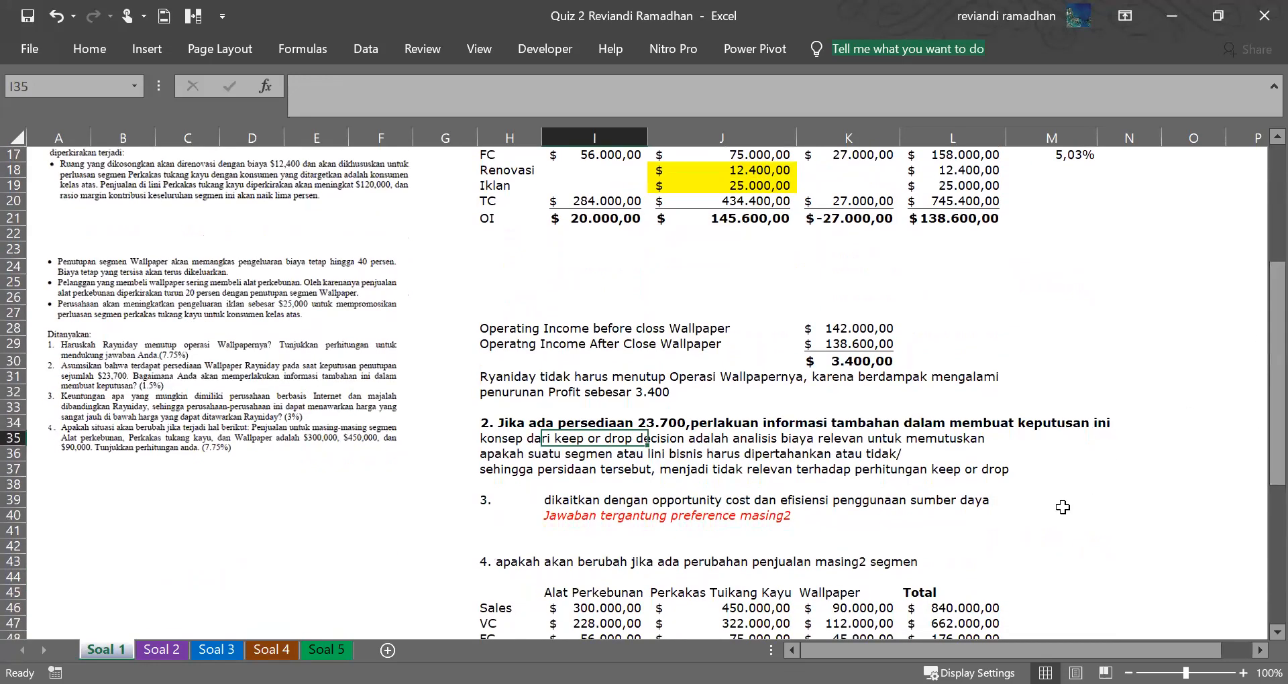
click(1051, 500)
click(389, 504)
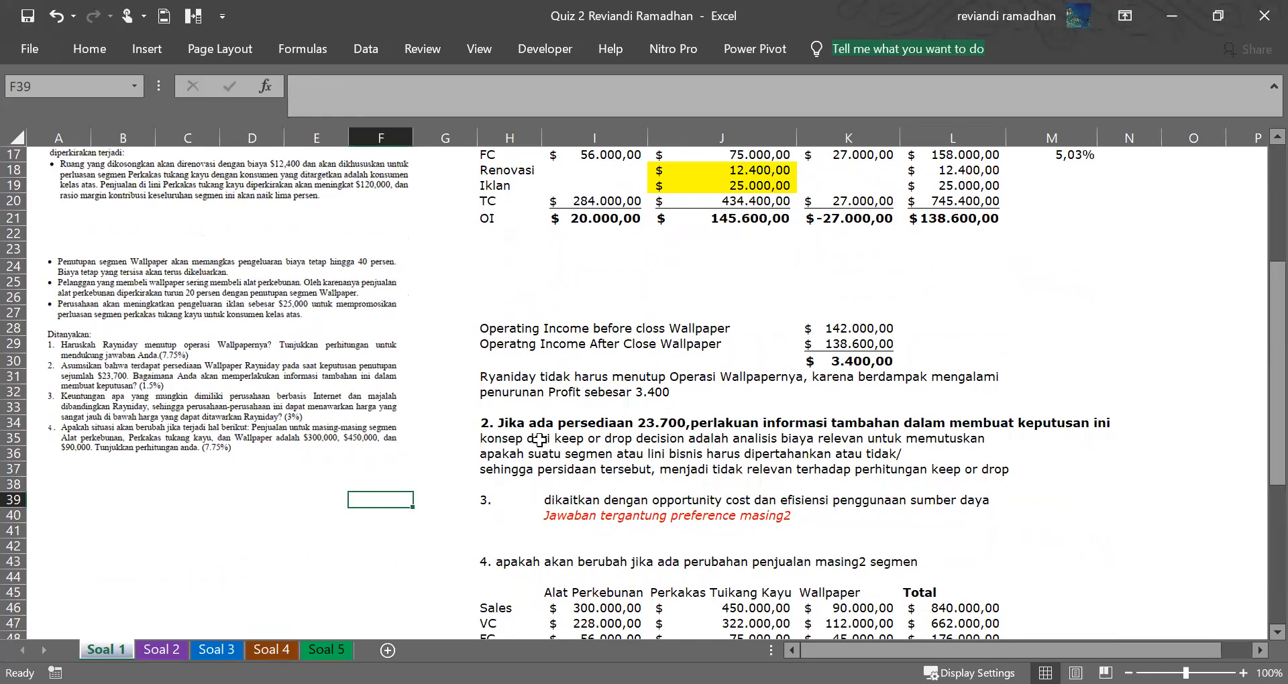
Examine the keep-or-drop explanation of the inventory's relevance in the question 2 answer, rows 34 to 37.
click(128, 384)
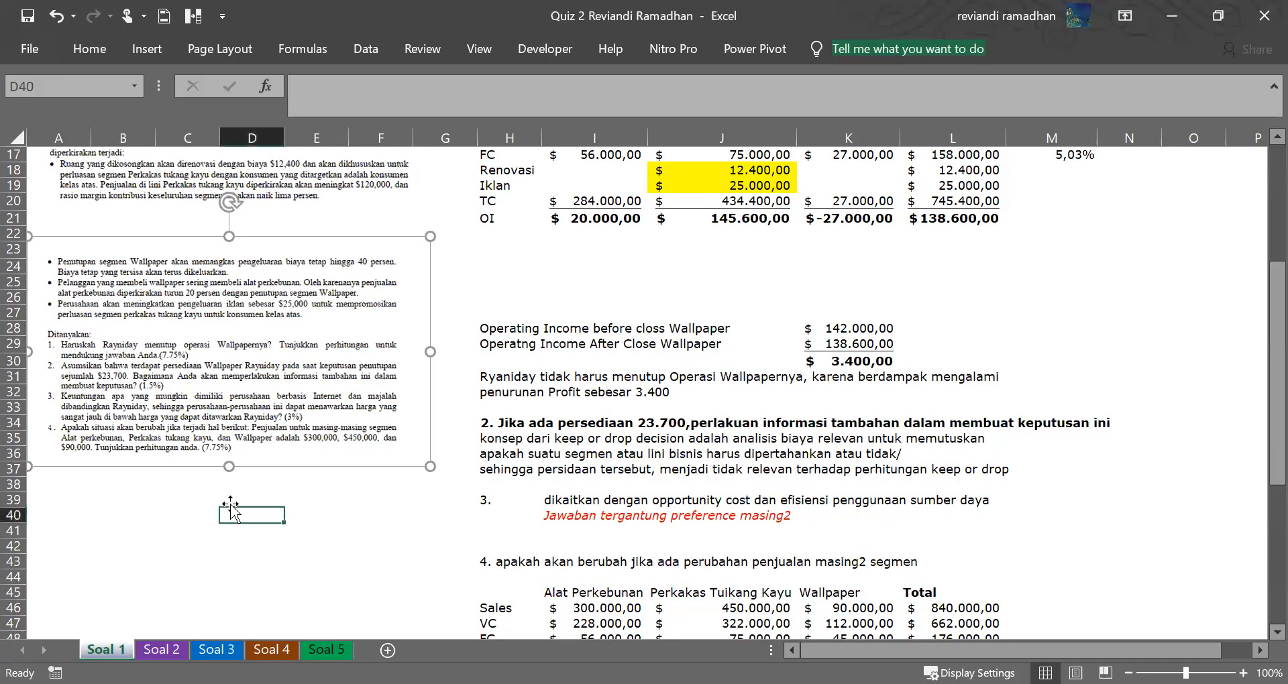
click(72, 485)
drag(68, 480, 358, 558)
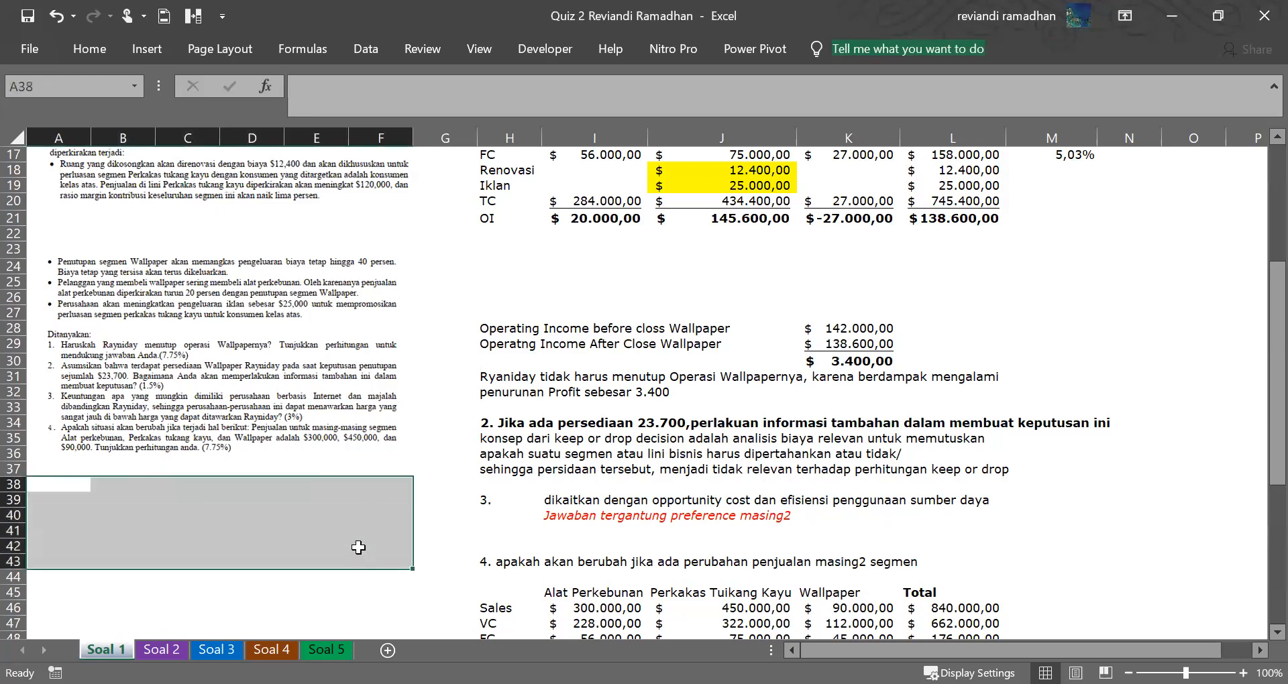
click(556, 440)
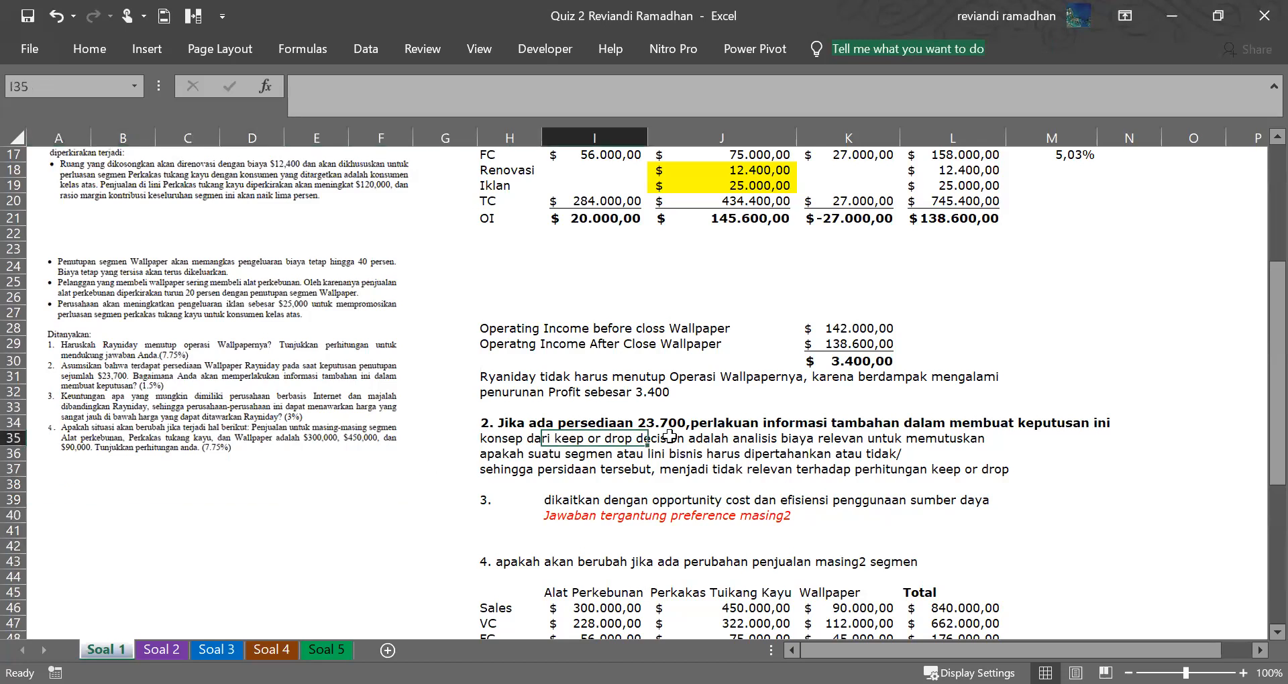
click(491, 425)
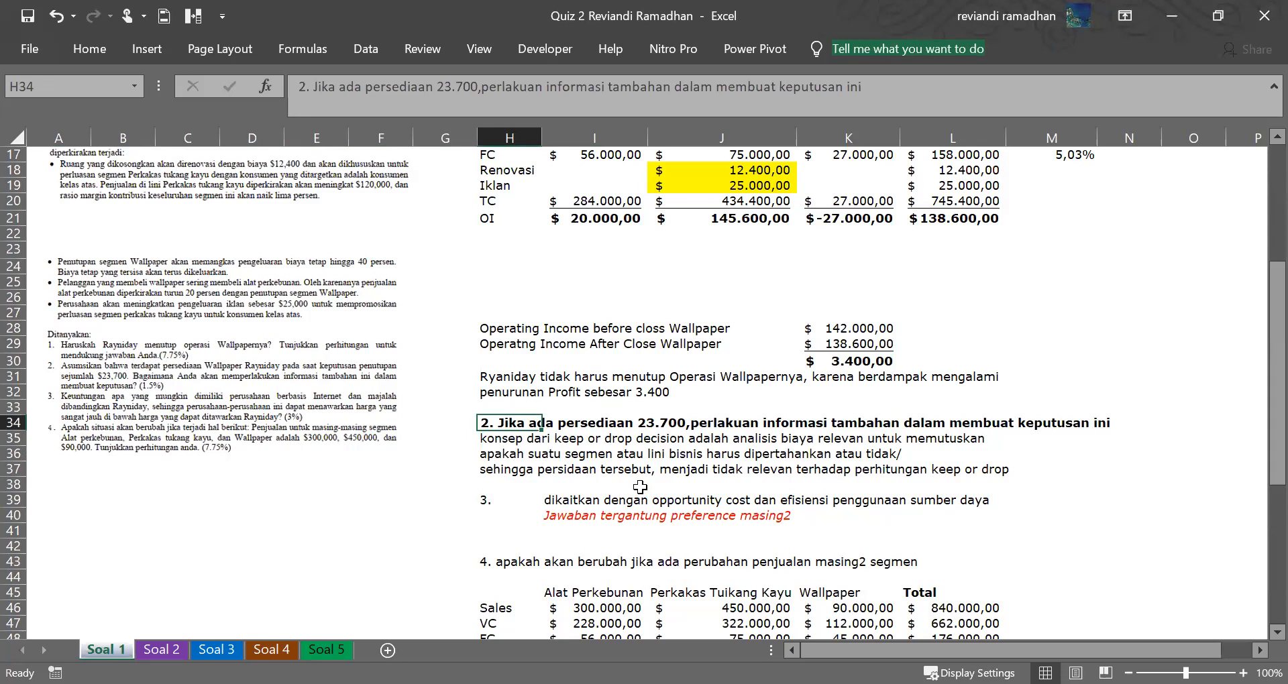
click(761, 474)
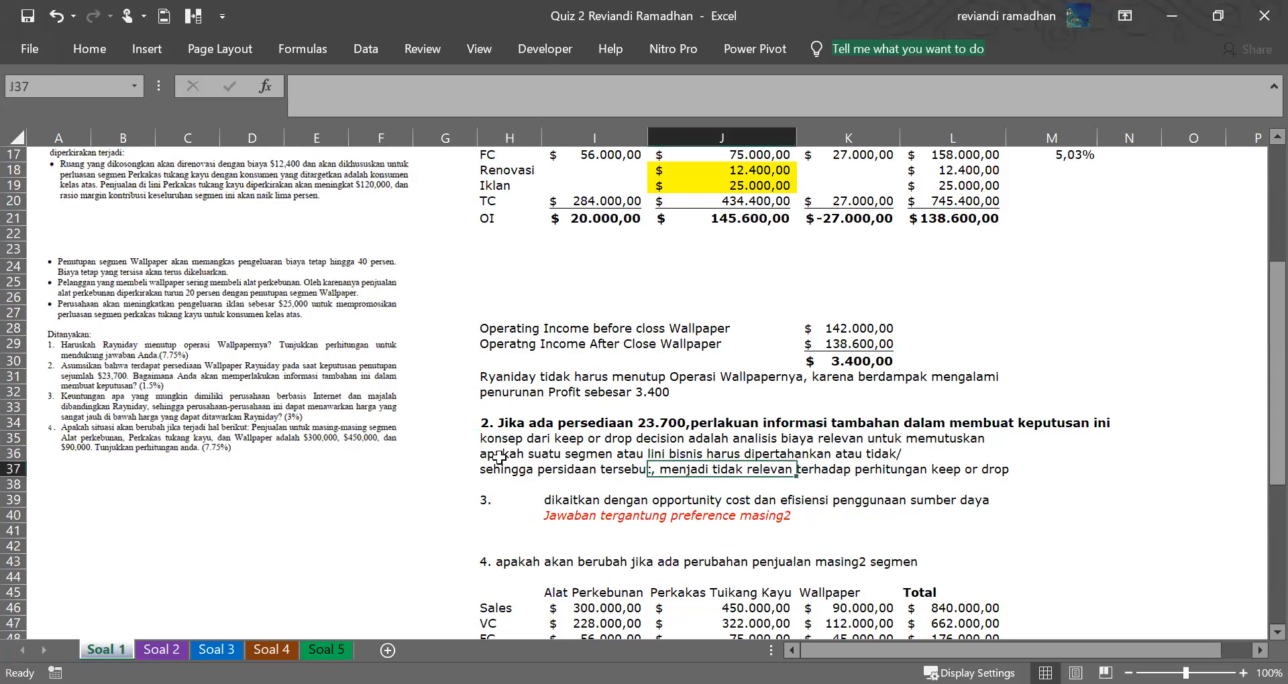
drag(508, 464, 497, 427)
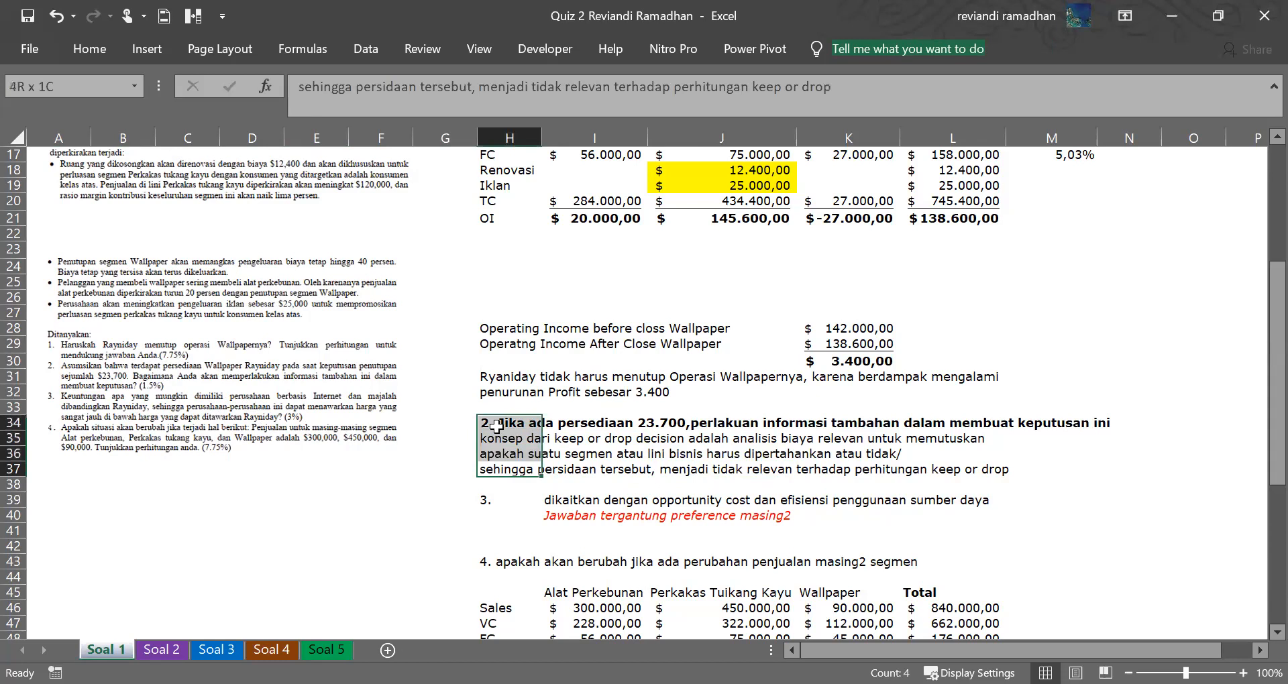
drag(499, 424, 1102, 429)
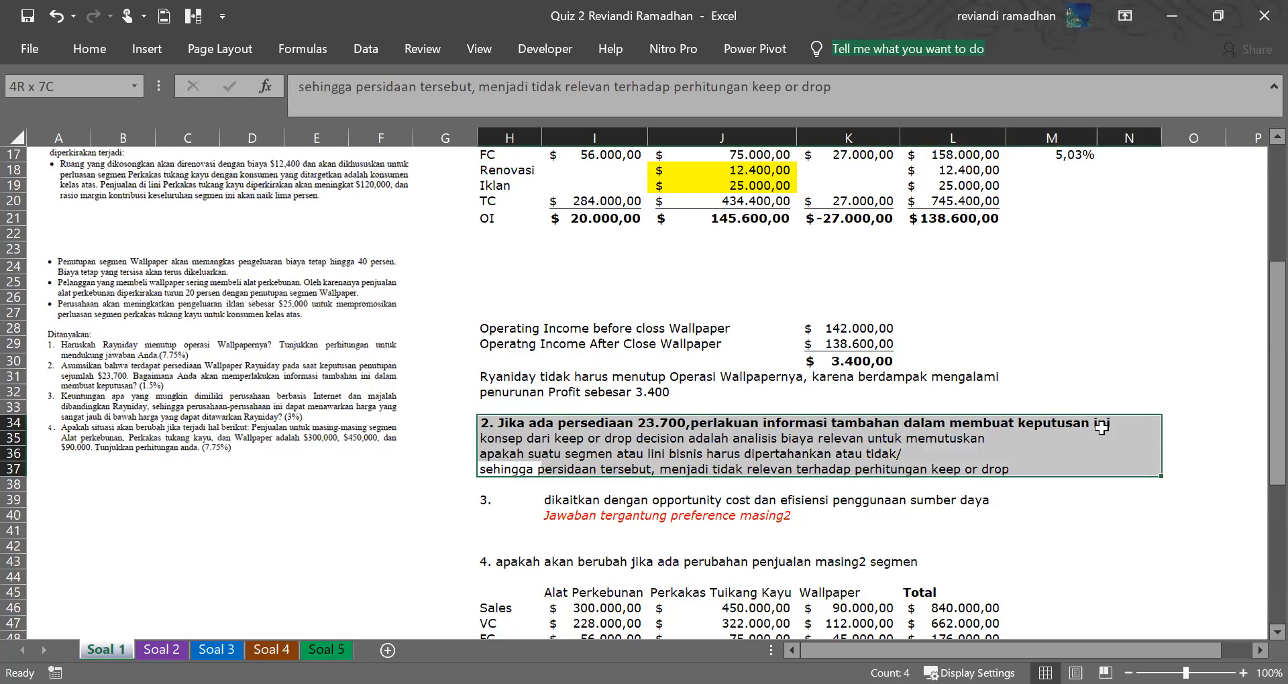
mouse_move(1102, 428)
mouse_down()
mouse_move(1108, 440)
mouse_move(1119, 420)
mouse_up()
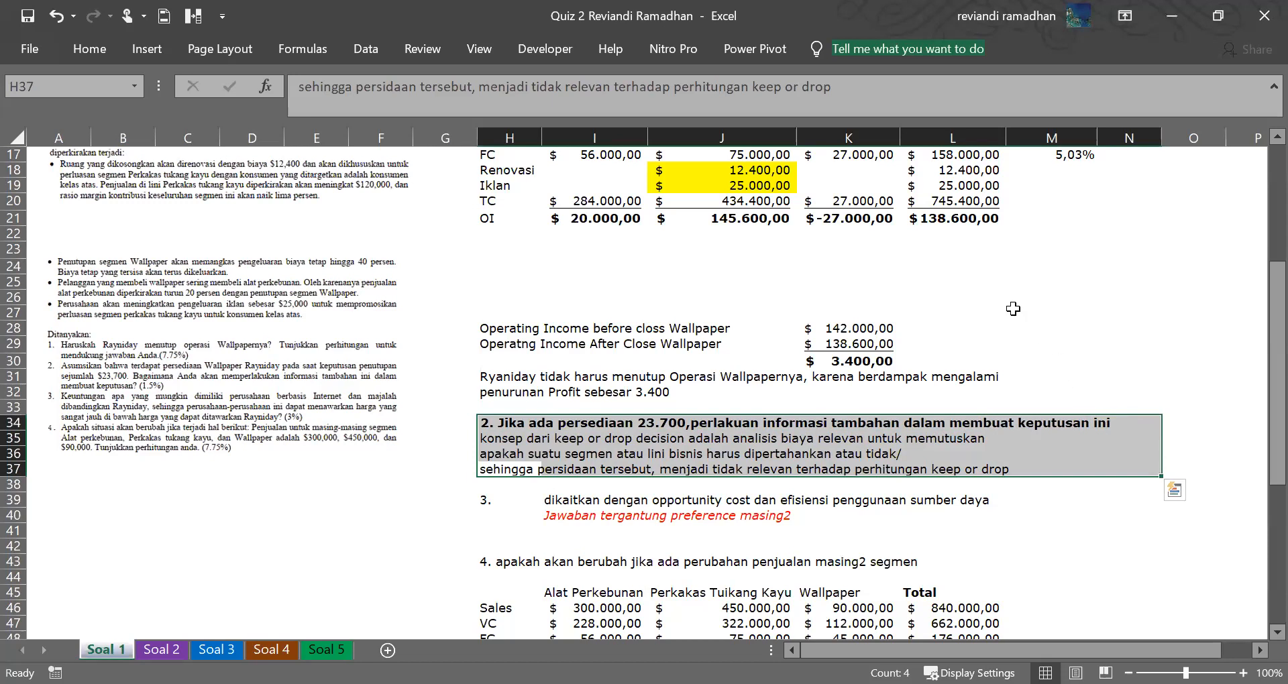
click(526, 412)
click(496, 438)
click(496, 455)
drag(497, 470, 1043, 447)
click(930, 460)
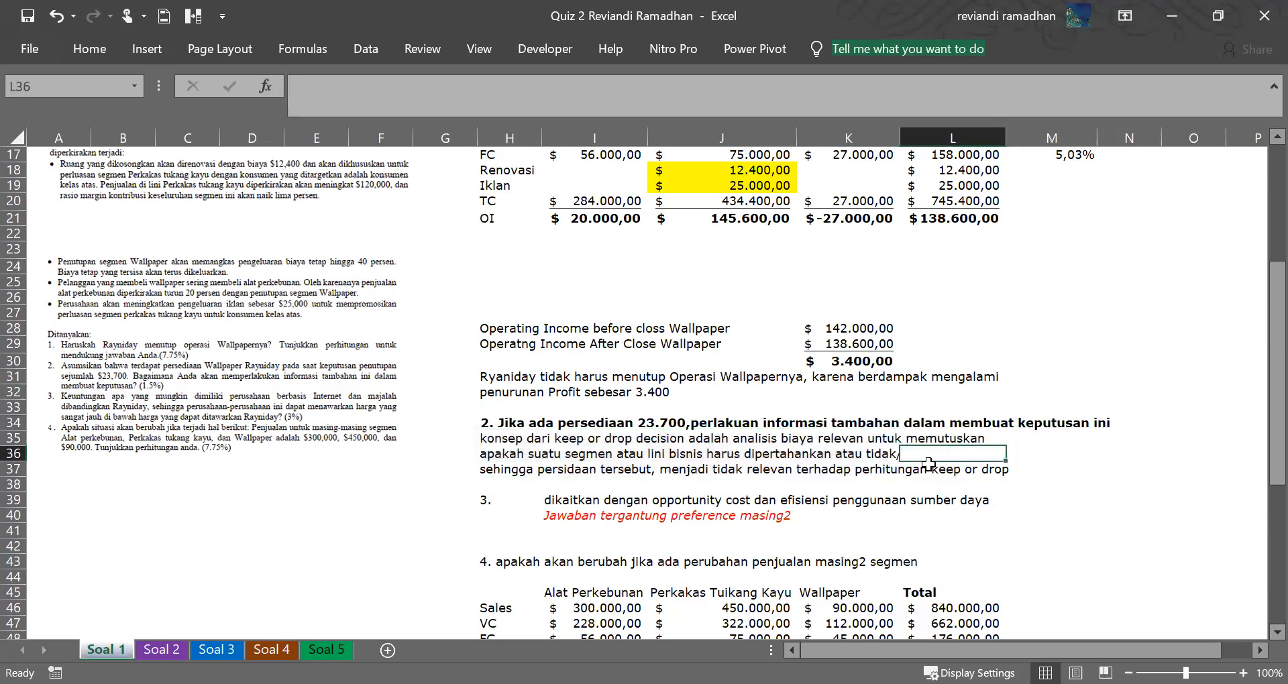
Read question 3 in the question image about the advantages of Internet-based and magazine sellers over Rayniday.
click(500, 471)
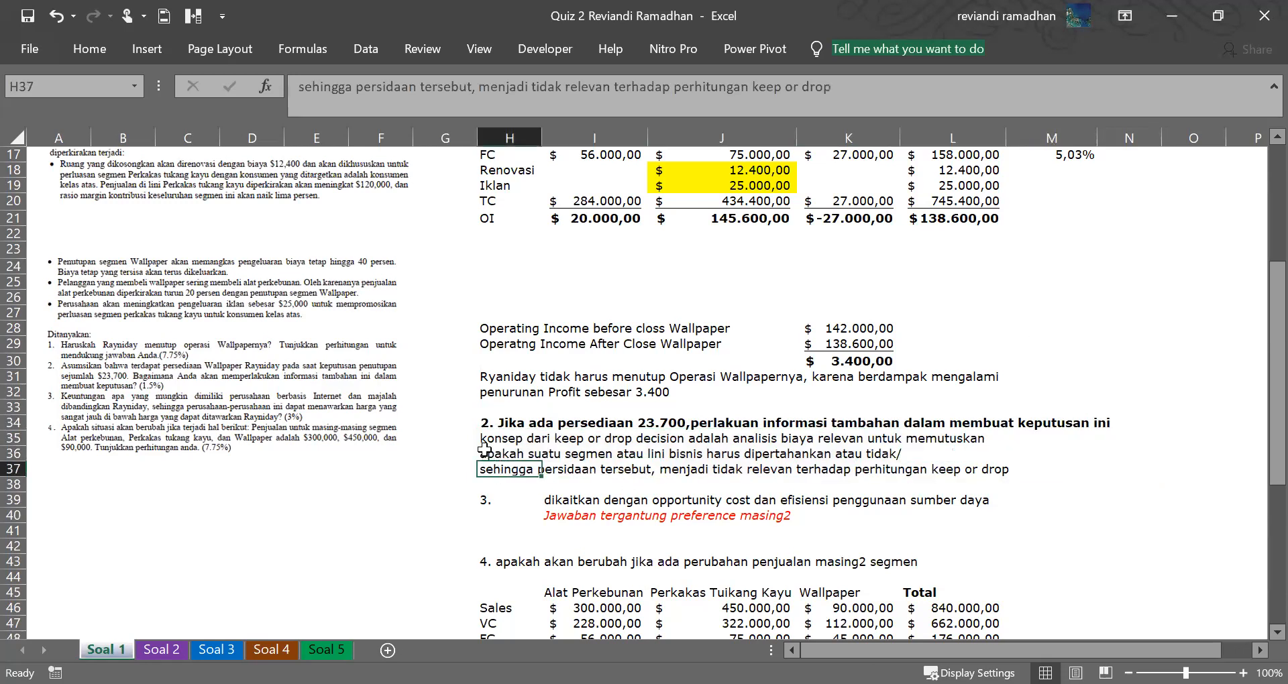
key(Down)
key(Down)
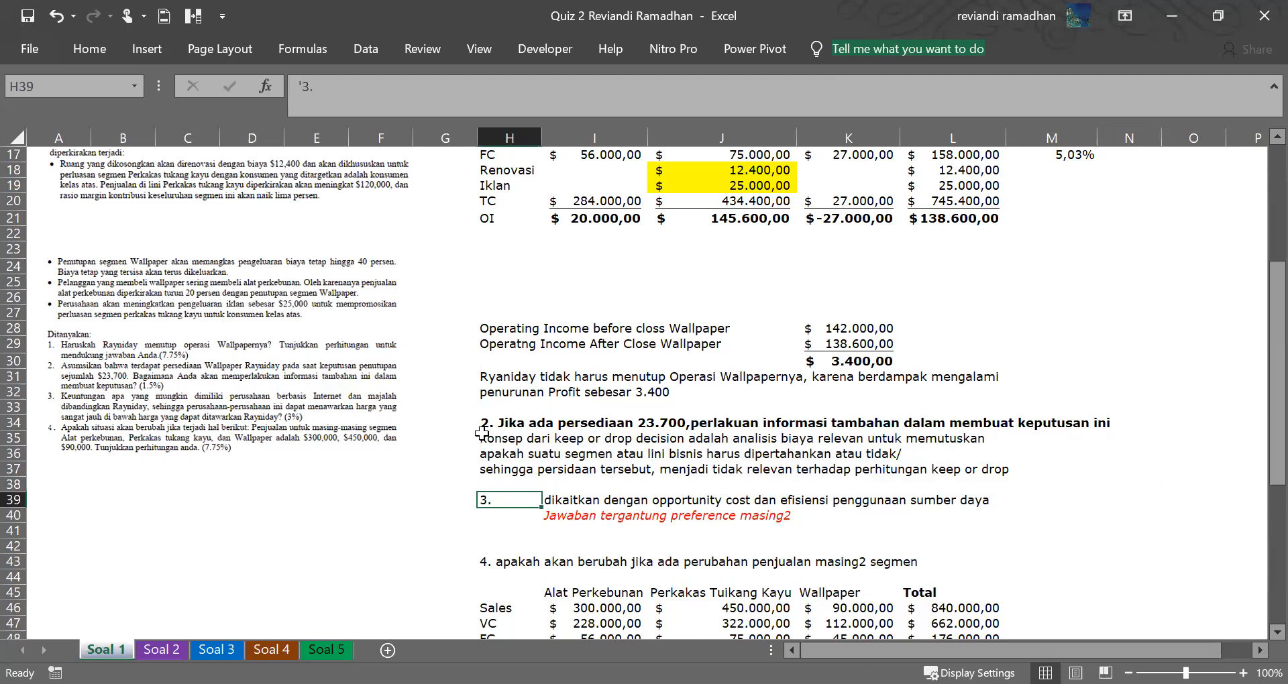
key(Down)
key(Down)
key(Down)
key(Down)
key(Down)
key(Down)
key(Down)
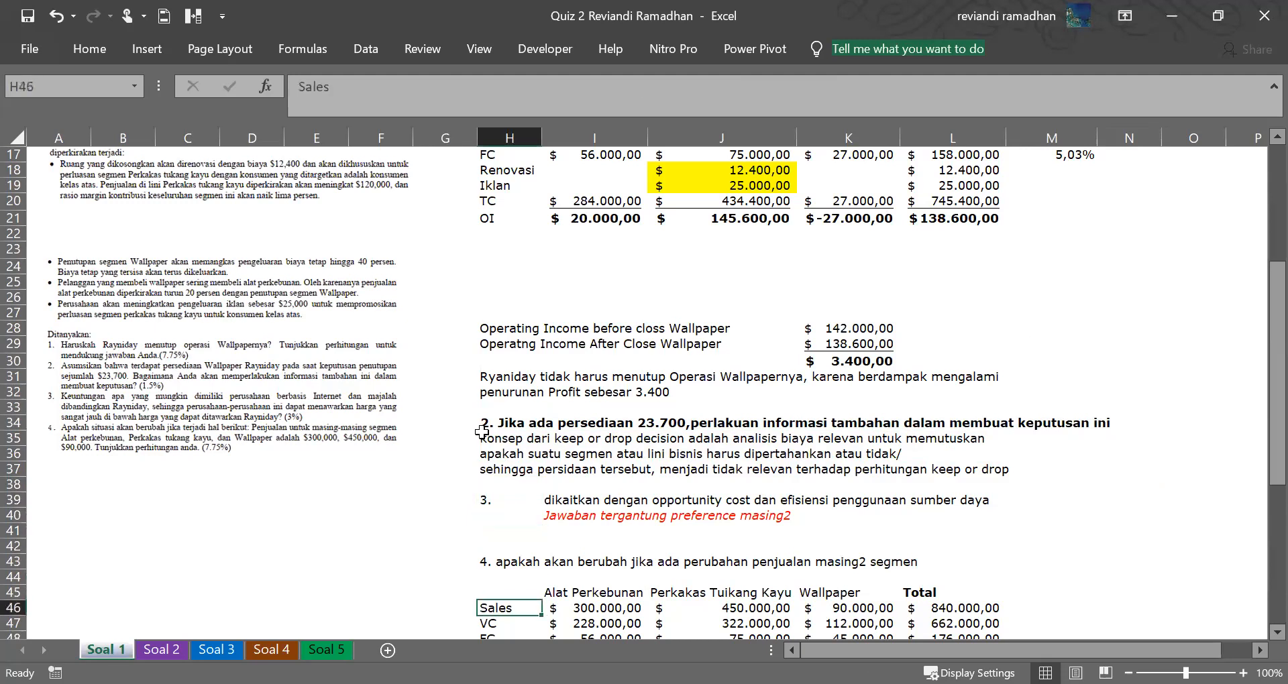
key(Down)
key(Down)
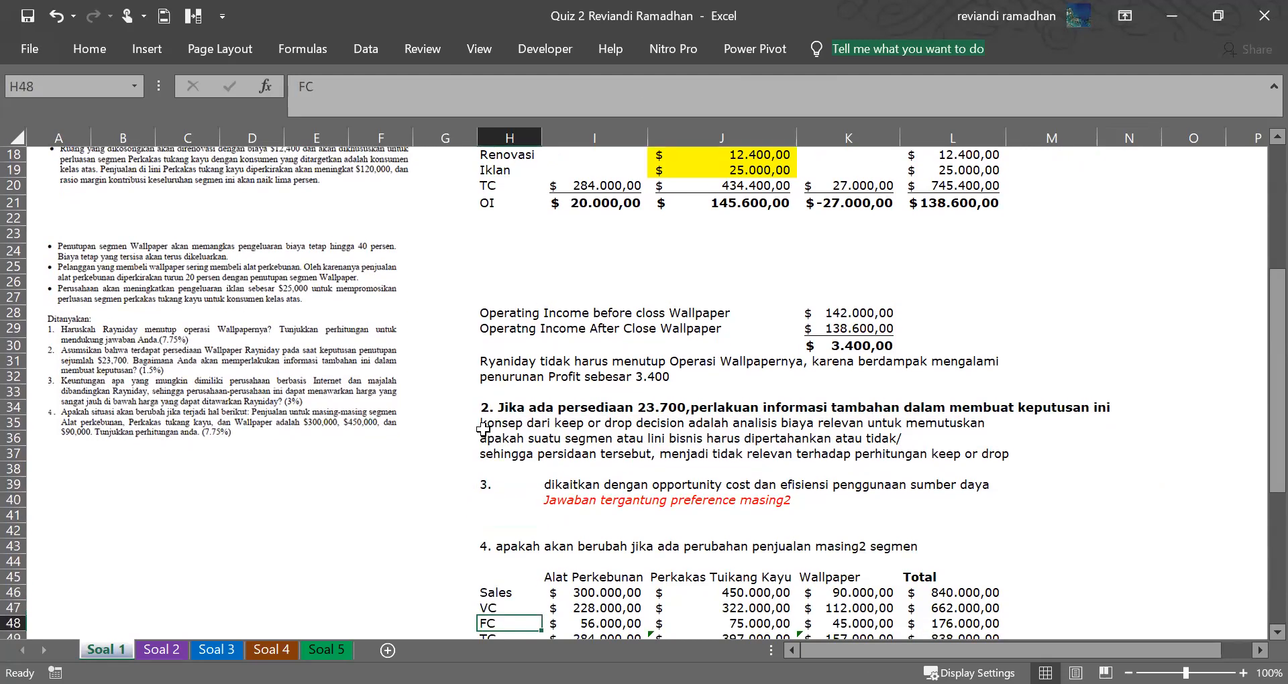
click(483, 429)
click(227, 413)
click(479, 500)
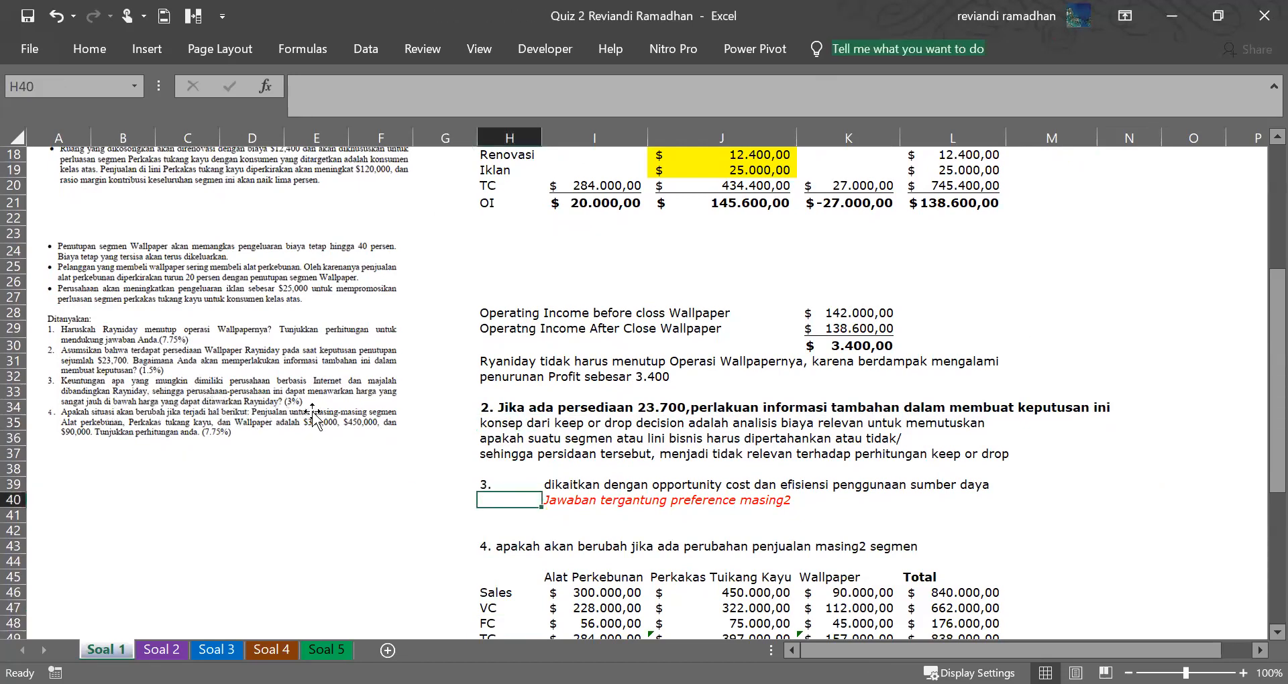
click(529, 485)
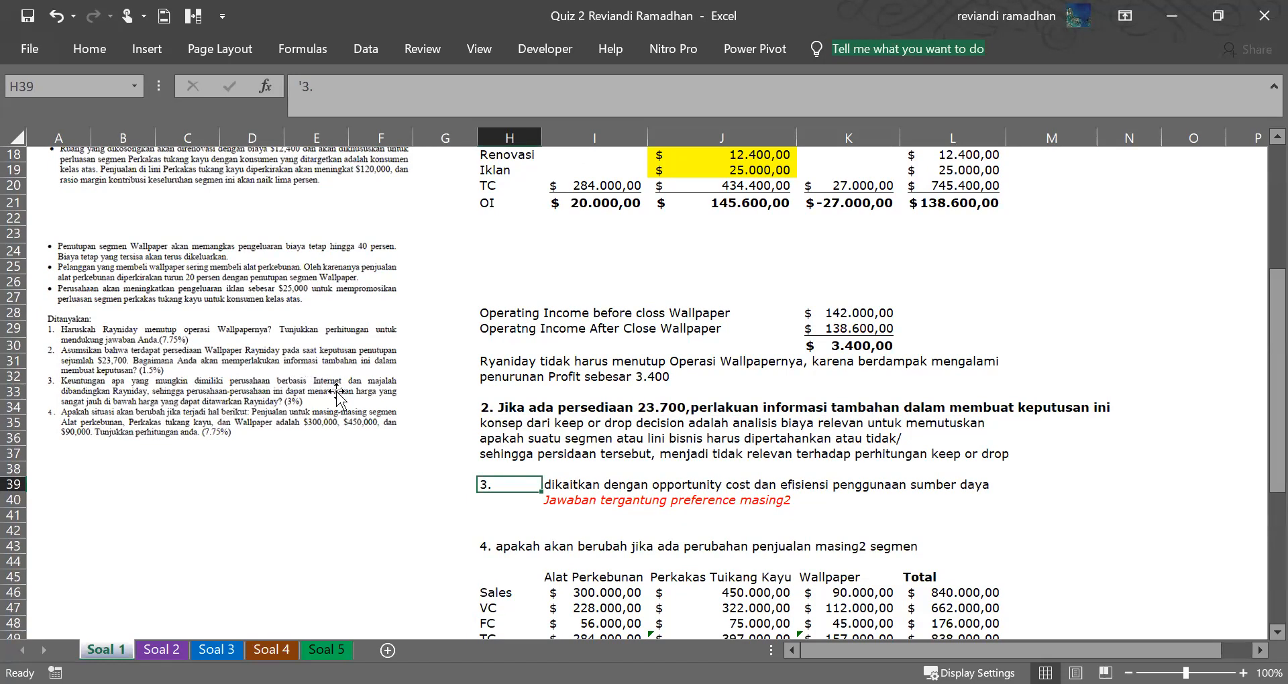
Examine the question 3 answer on opportunity cost and efficient resource use in rows 39 and 40.
click(231, 516)
key(Down)
key(Down)
key(Down)
key(Down)
key(Down)
key(Down)
key(Down)
key(Down)
key(Down)
key(Down)
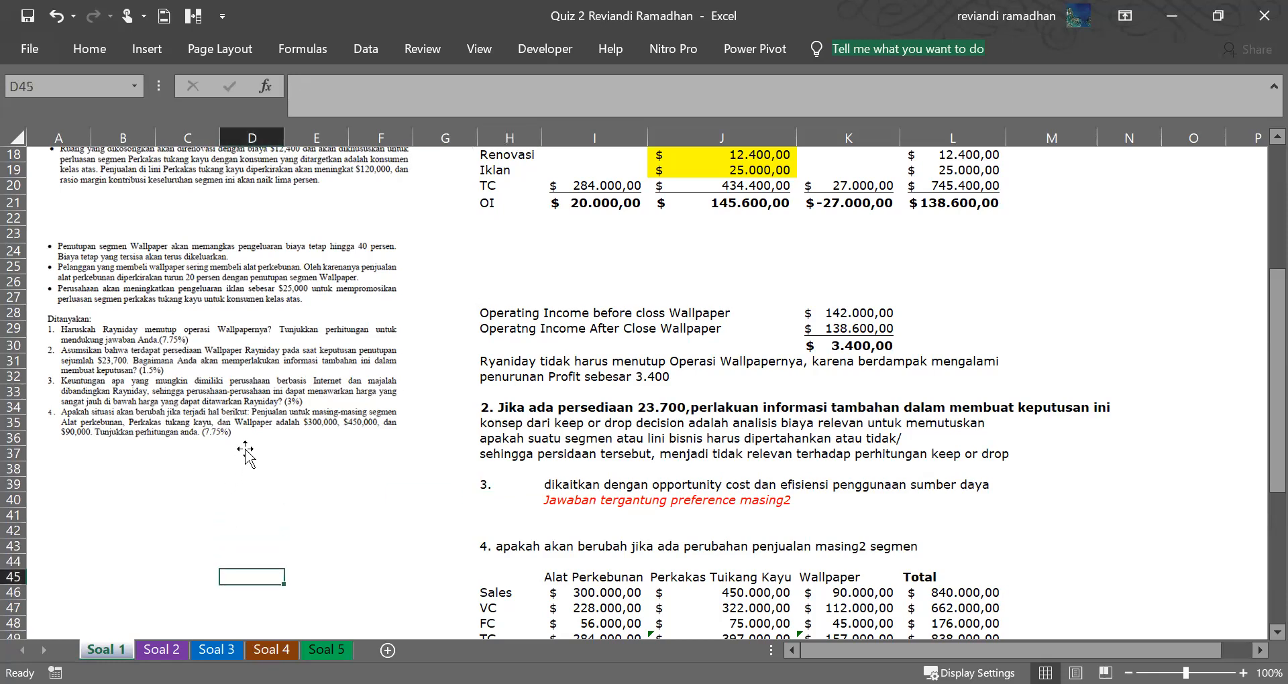
click(514, 437)
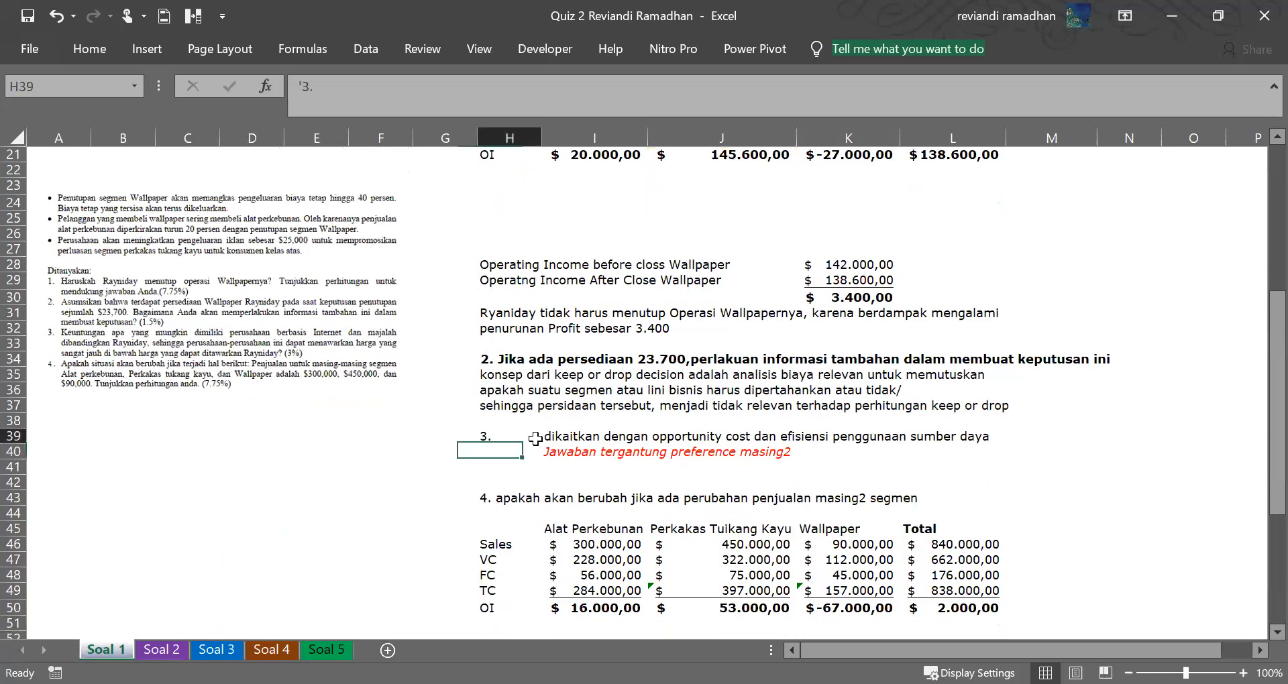
drag(551, 437, 977, 454)
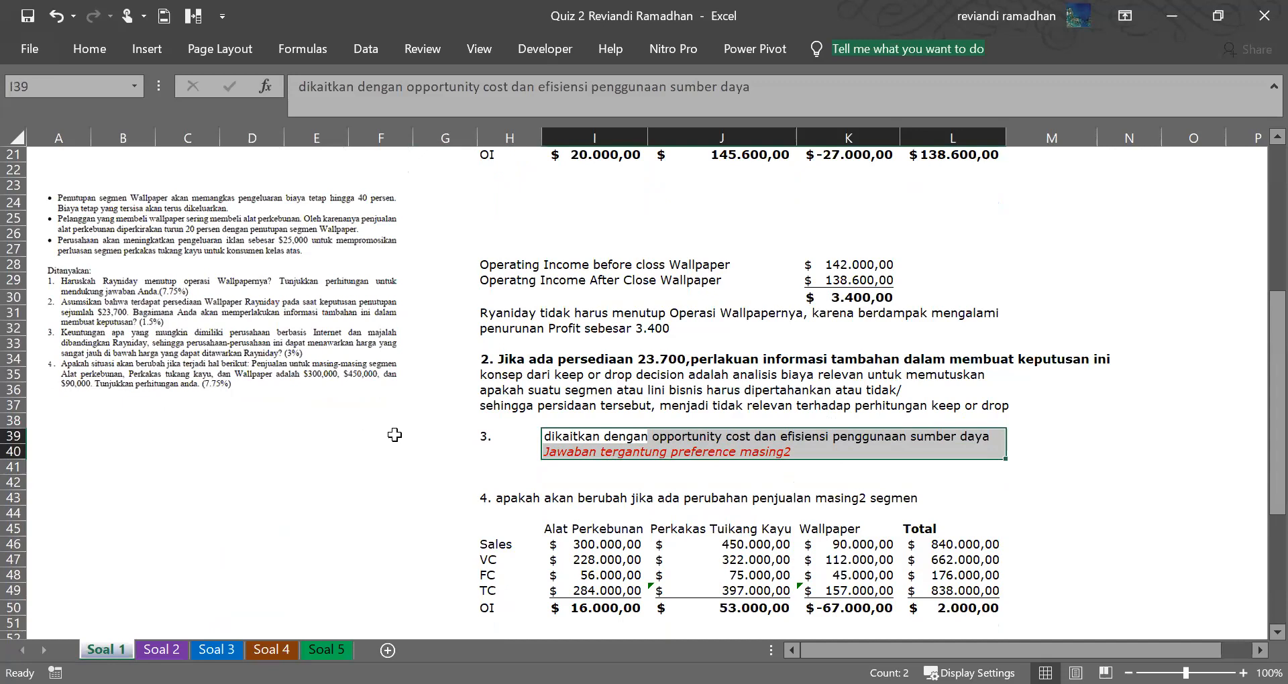
drag(583, 437, 947, 463)
click(522, 446)
Examine the question 4 segment tables in rows 45 to 61, including the revised sales inputs in I46:K46.
key(Down)
key(Down)
key(Down)
key(Down)
key(Down)
key(Down)
key(Down)
key(Down)
key(Down)
key(Down)
key(Down)
key(Down)
key(Down)
key(Down)
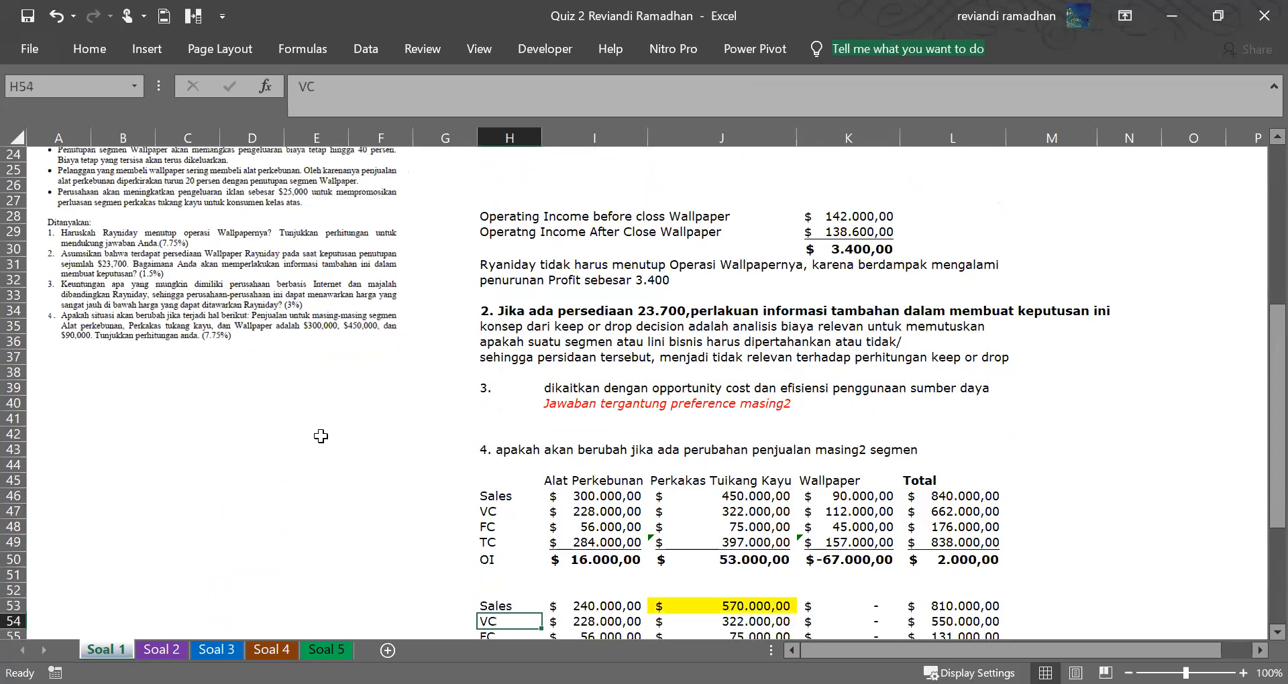
key(Down)
key(Down)
key(Down)
key(Down)
key(Down)
key(Down)
key(Down)
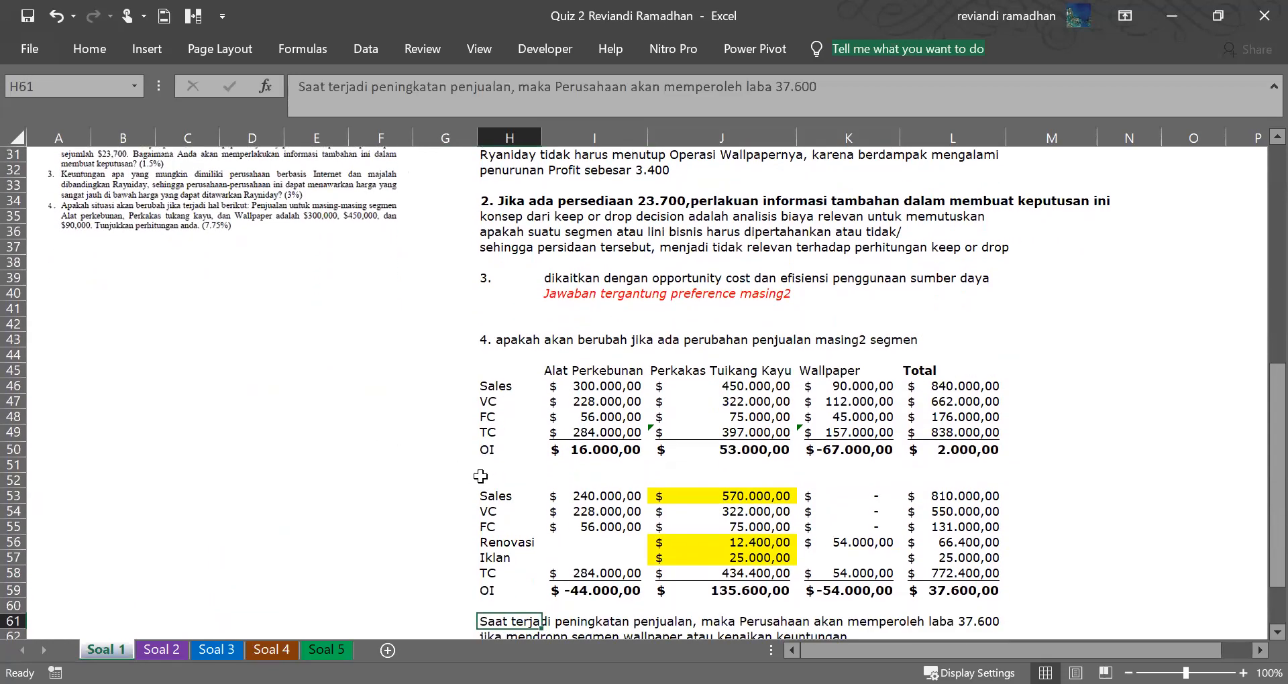
click(650, 496)
click(588, 384)
click(582, 371)
click(607, 381)
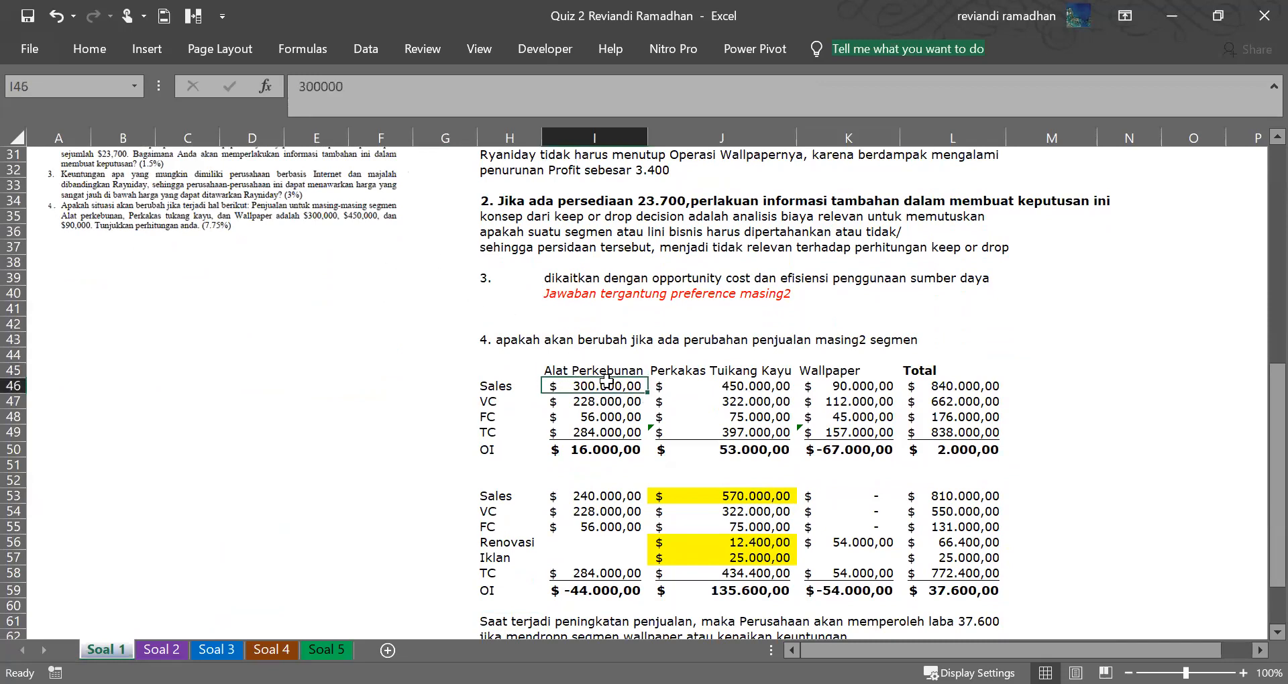
click(728, 382)
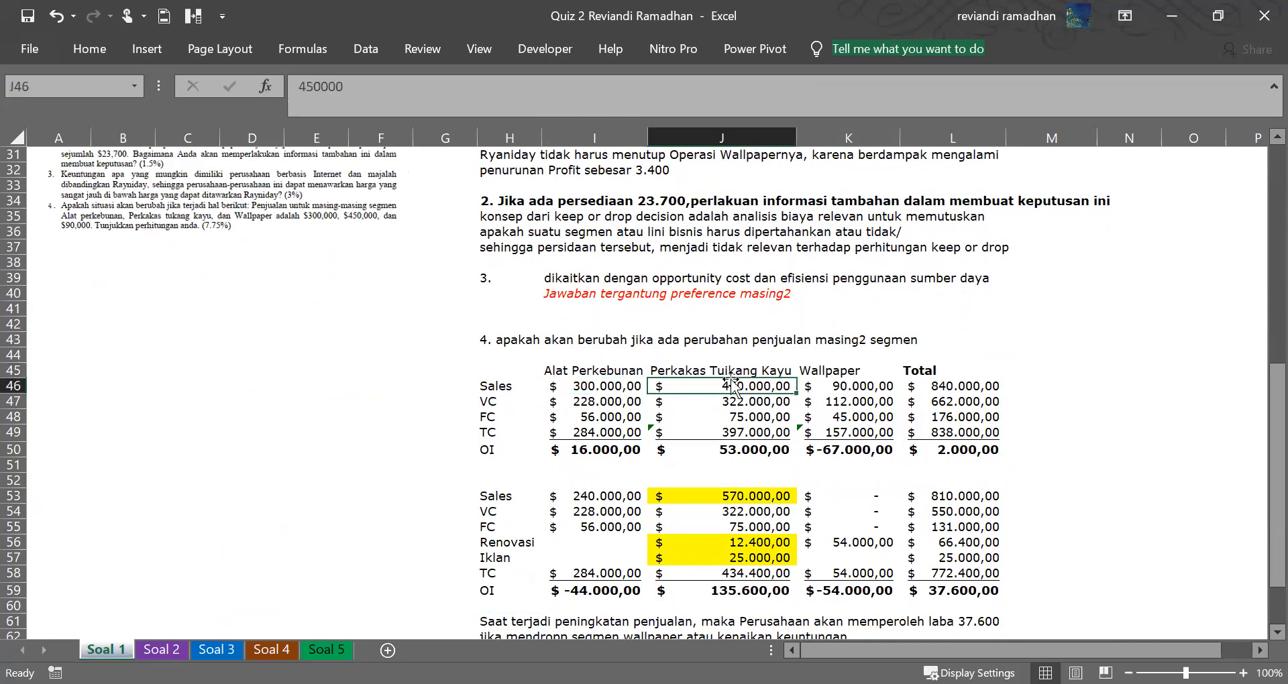
click(837, 387)
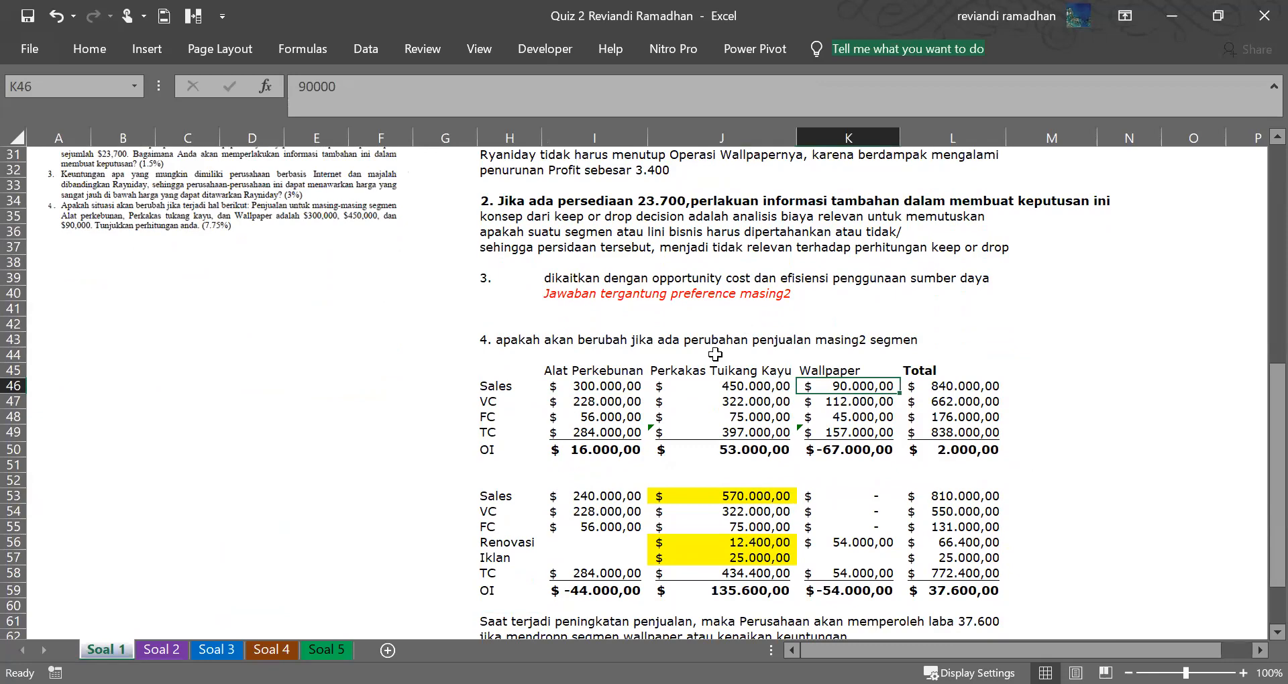
Compare the original sales of each segment in I6:K6 with the revised sales in the question 4 table, row 46.
scroll(715, 354, up, 10)
click(601, 228)
scroll(678, 282, down, 10)
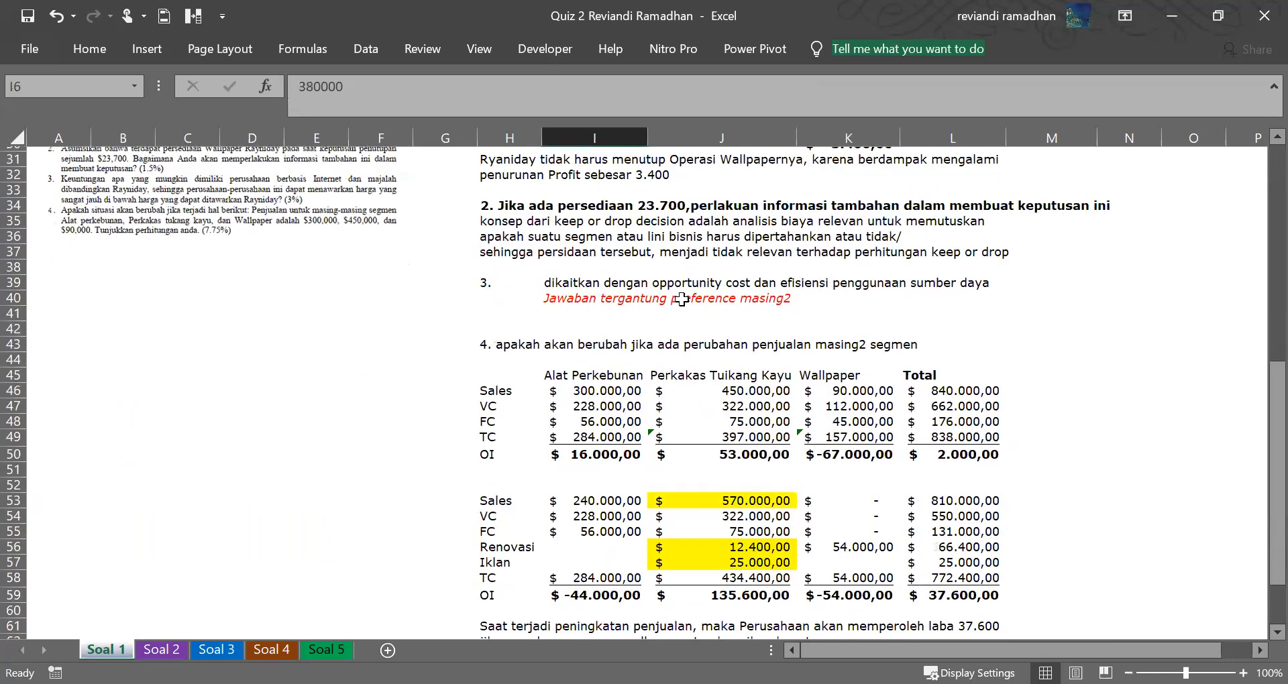
scroll(682, 299, down, 1)
scroll(621, 360, up, 10)
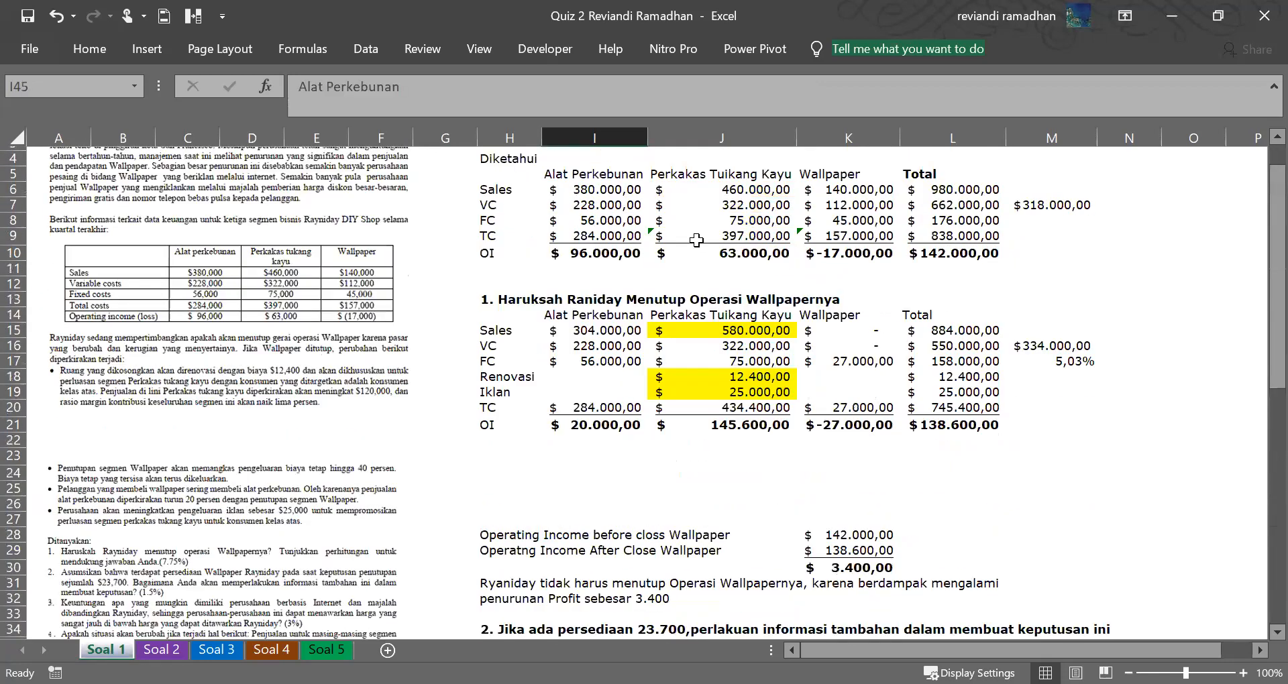
click(697, 233)
scroll(742, 324, down, 10)
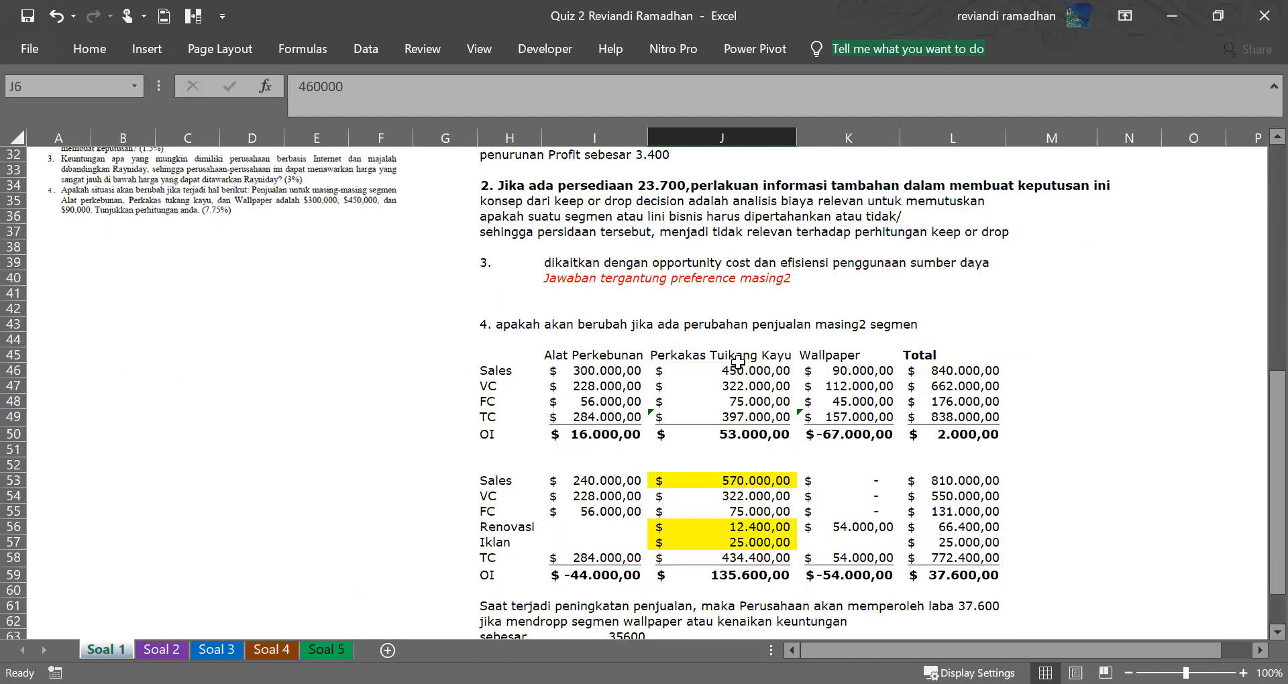
click(742, 355)
scroll(743, 355, up, 10)
click(838, 233)
scroll(838, 302, down, 10)
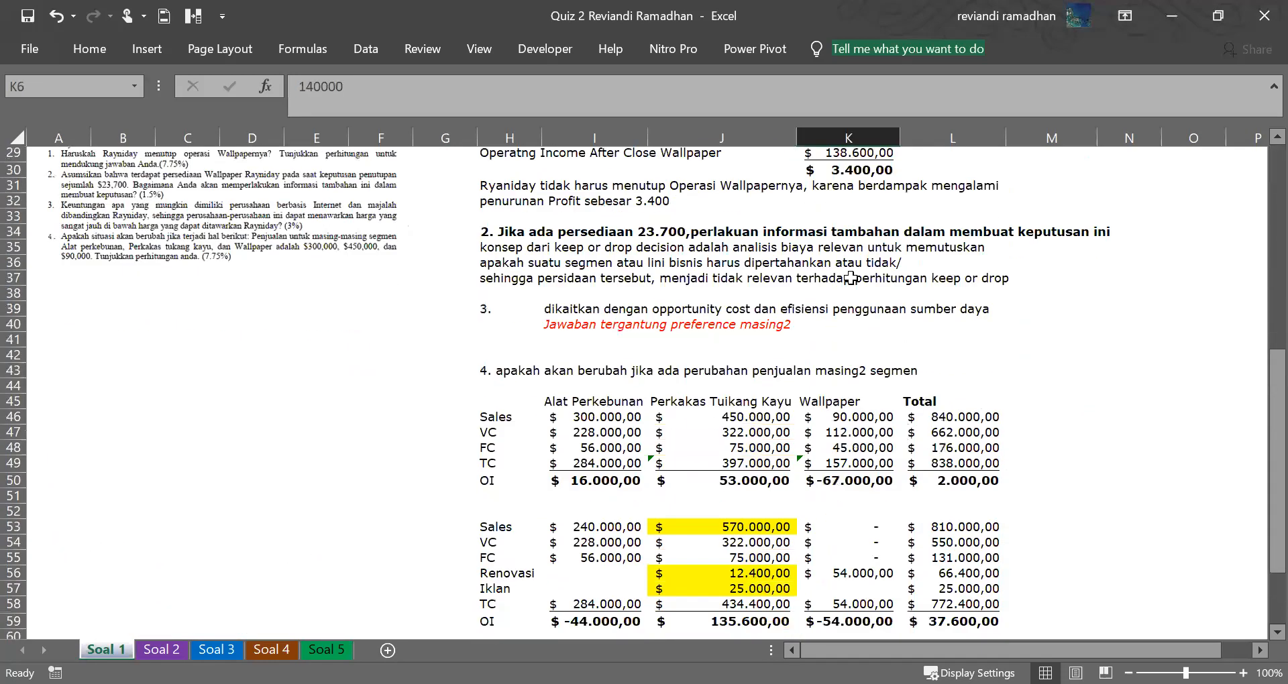
click(856, 371)
Check question 4 in the question image against the revised sales row, the drop scenario in I53:K58 and the total operating income in L50.
click(67, 214)
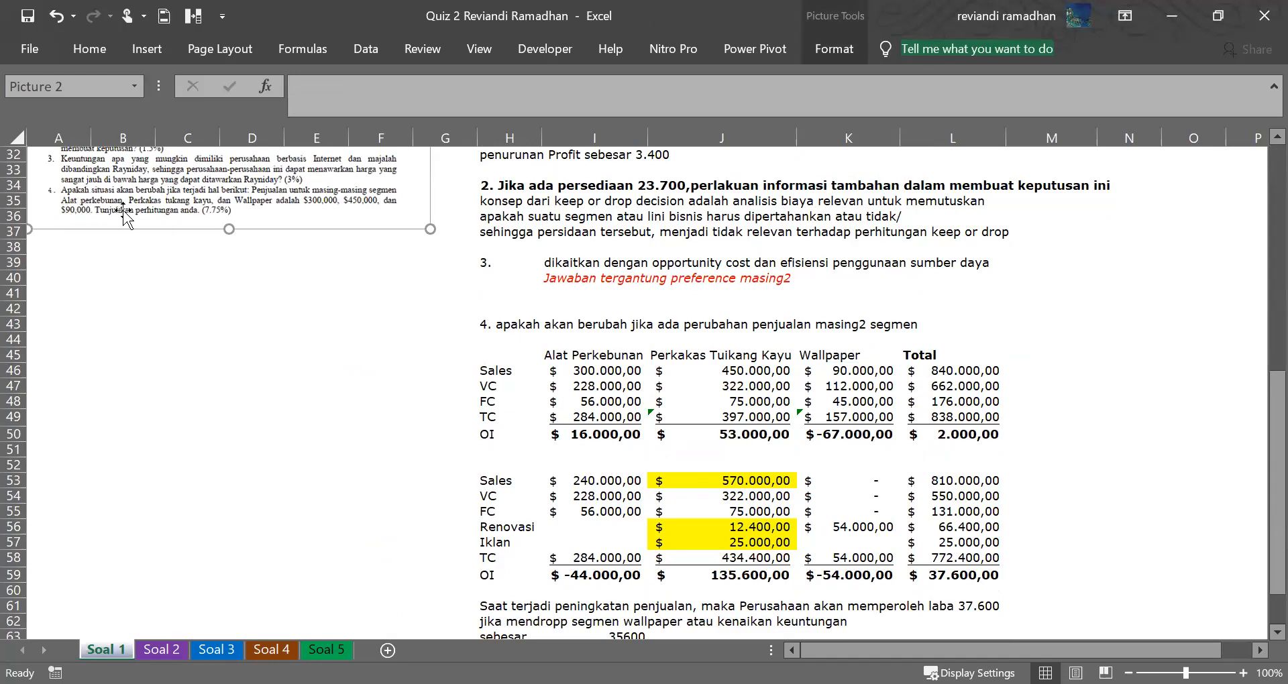
drag(588, 376, 933, 373)
drag(608, 483, 845, 557)
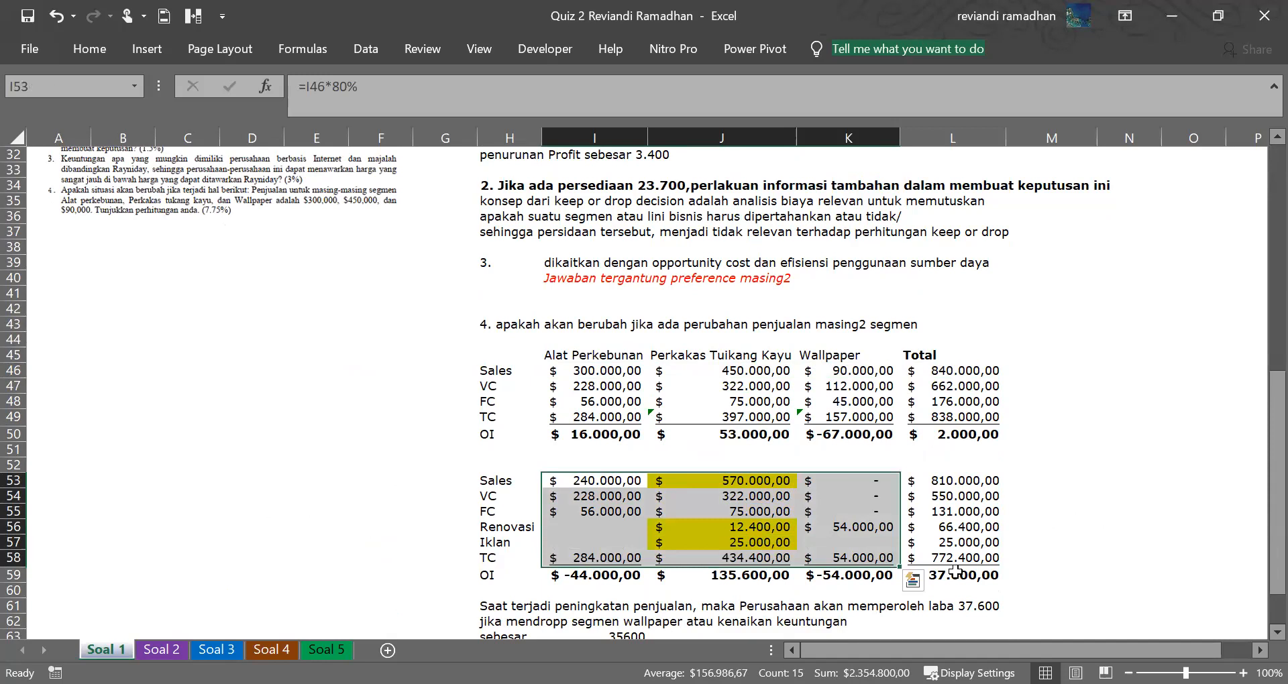
scroll(1080, 439, down, 1)
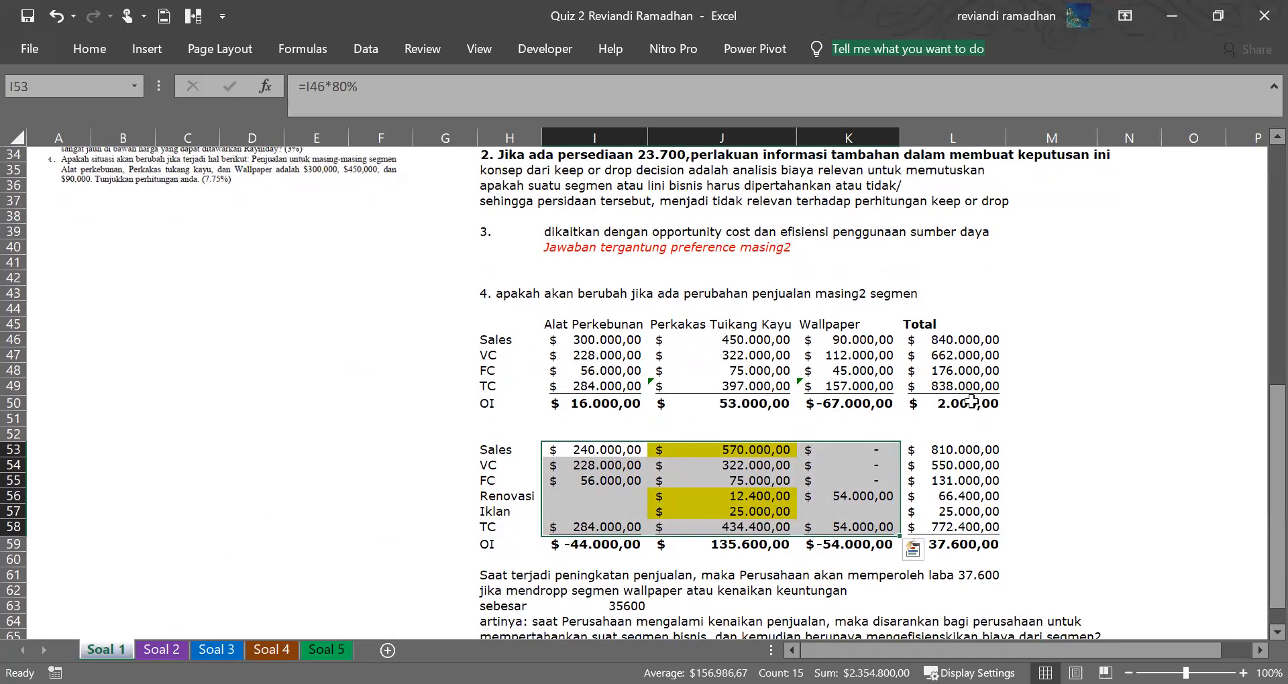
click(972, 401)
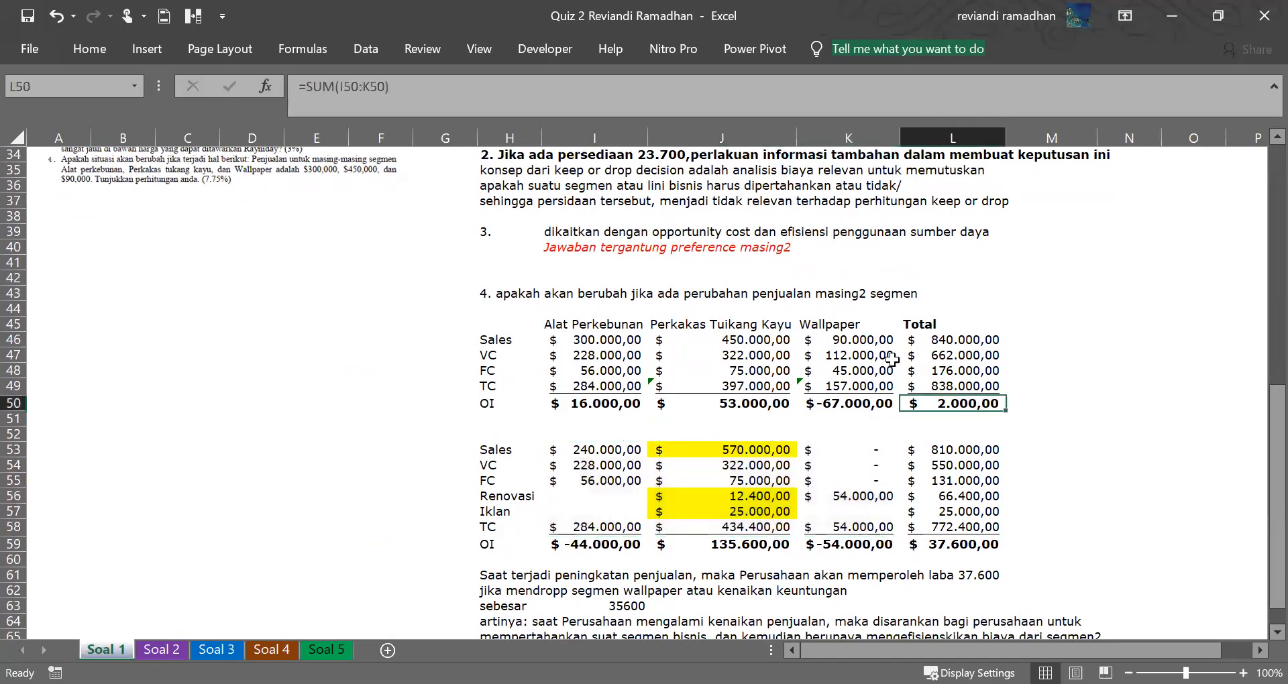
click(861, 386)
drag(1271, 409, 1272, 454)
drag(566, 571, 555, 545)
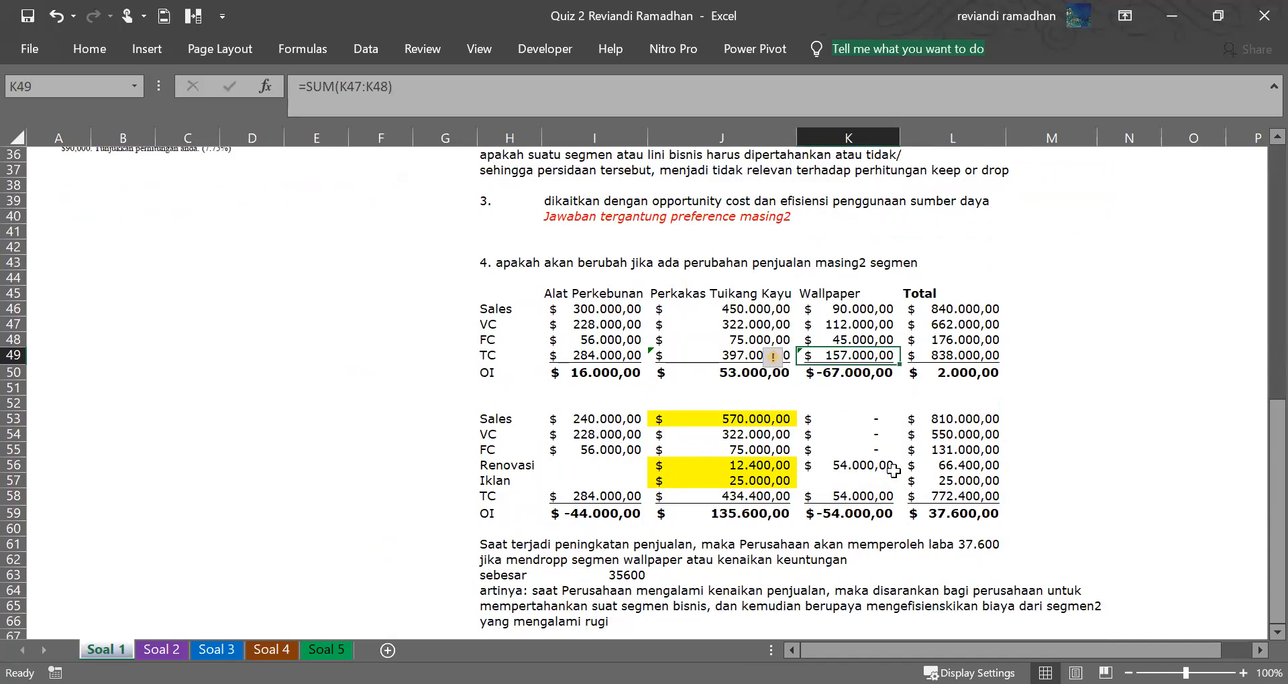
Compare the question 4 total operating income in L50 and L59, and inspect the profit difference formula in I63.
scroll(909, 420, up, 10)
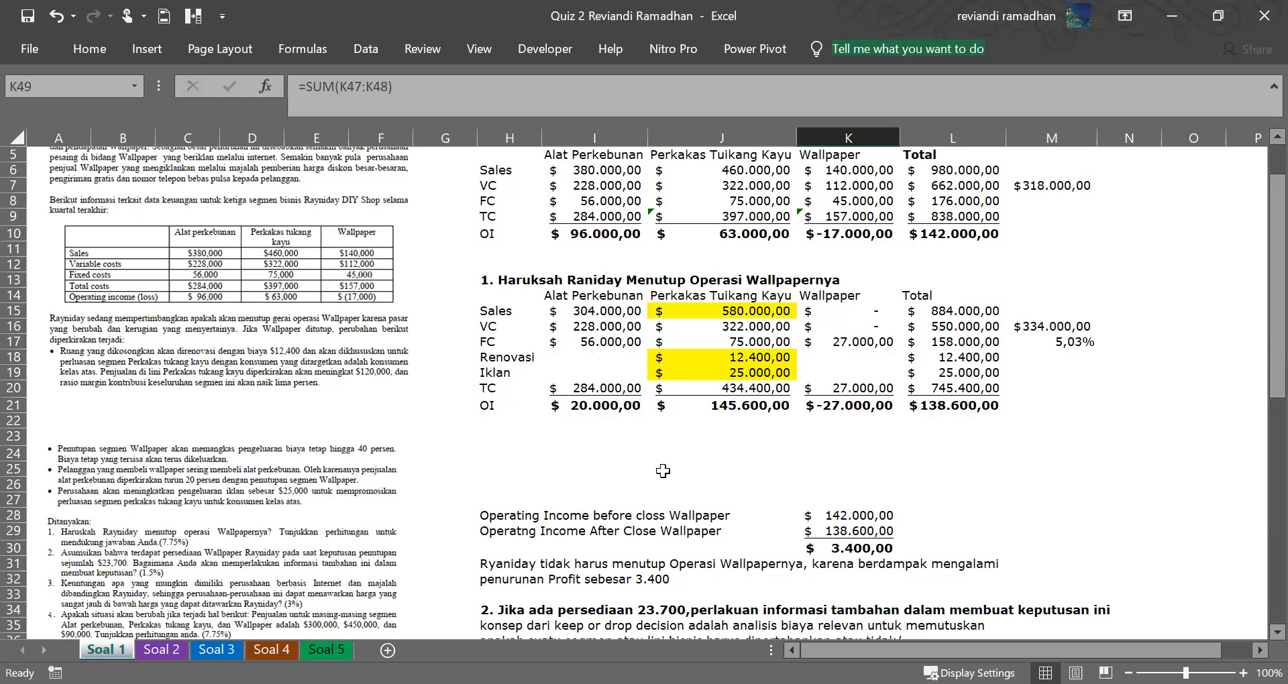
scroll(663, 470, down, 10)
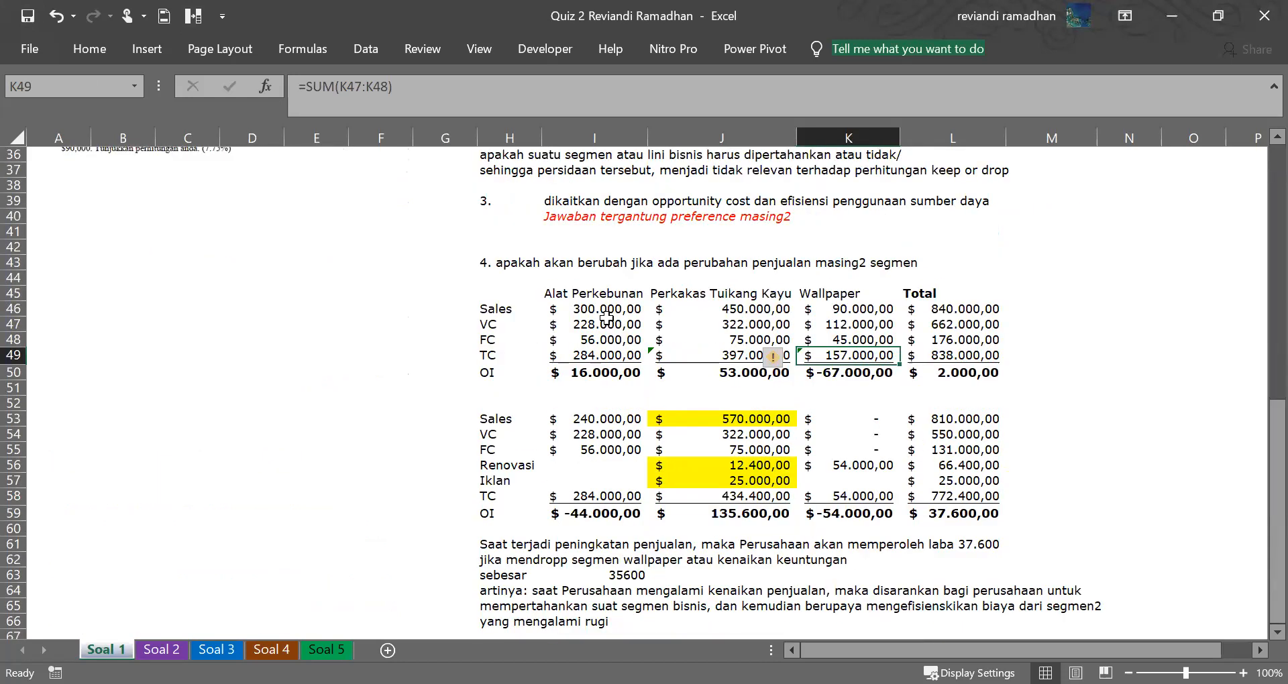
drag(608, 310, 830, 307)
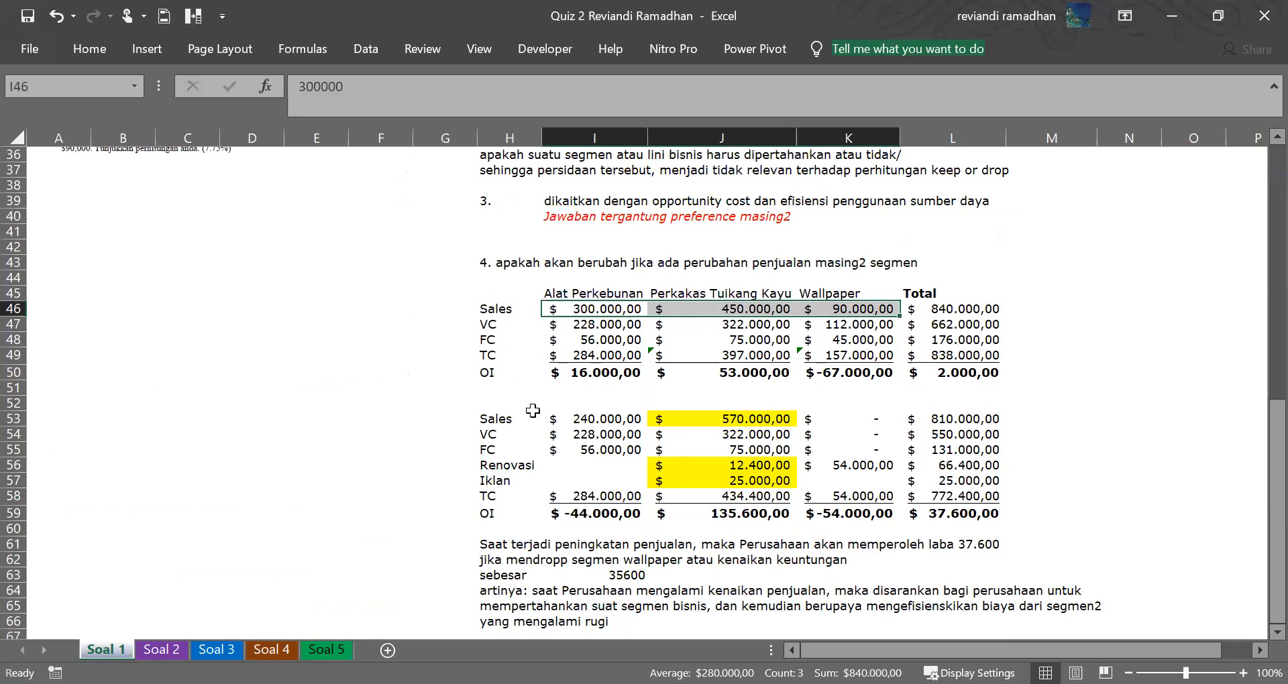
drag(605, 307, 856, 309)
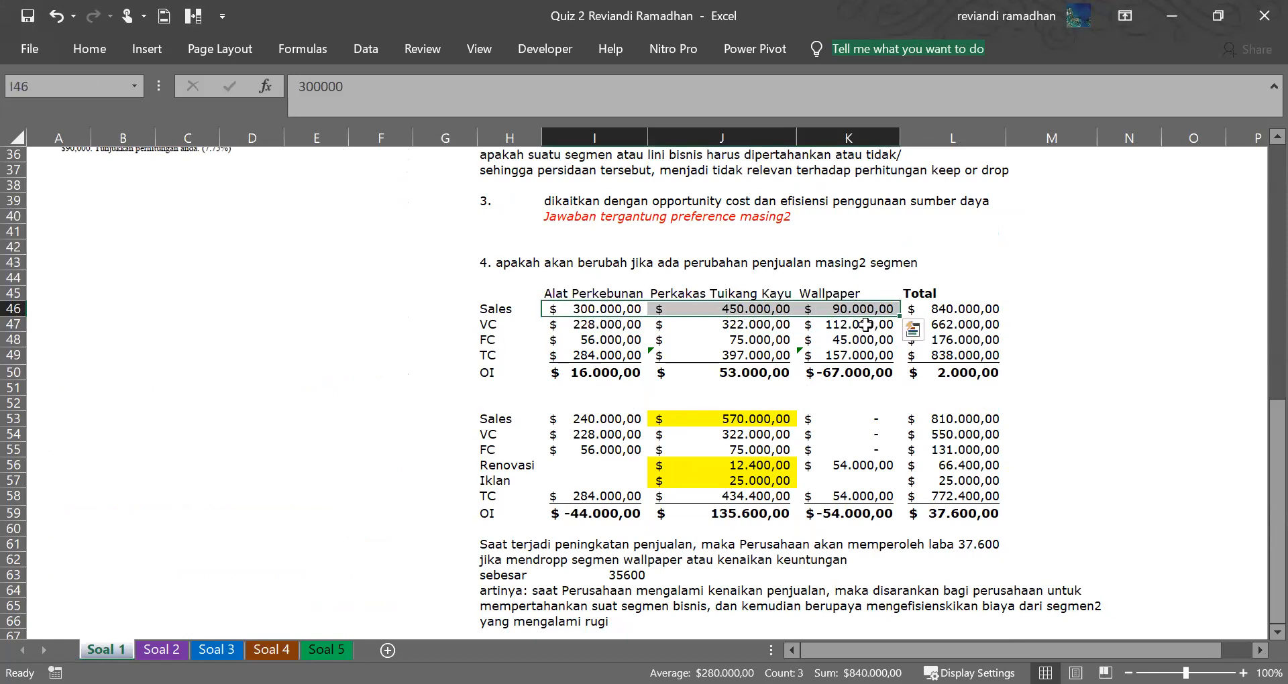
click(937, 374)
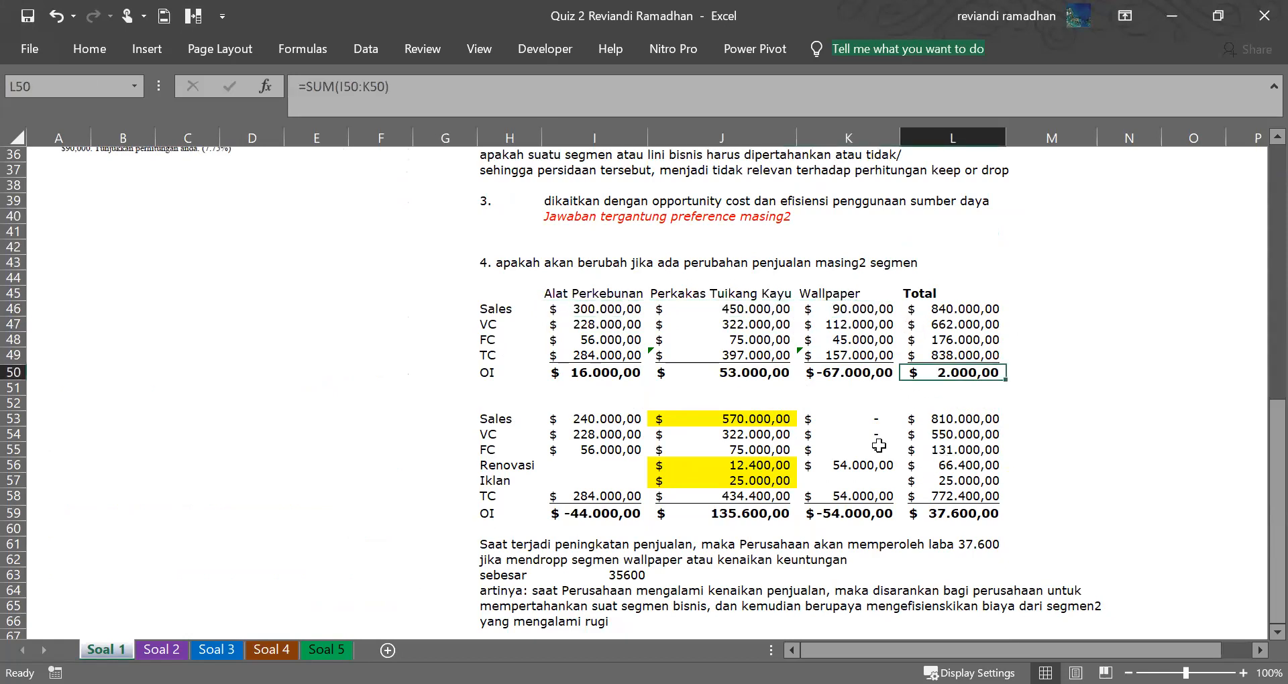
drag(856, 423, 869, 487)
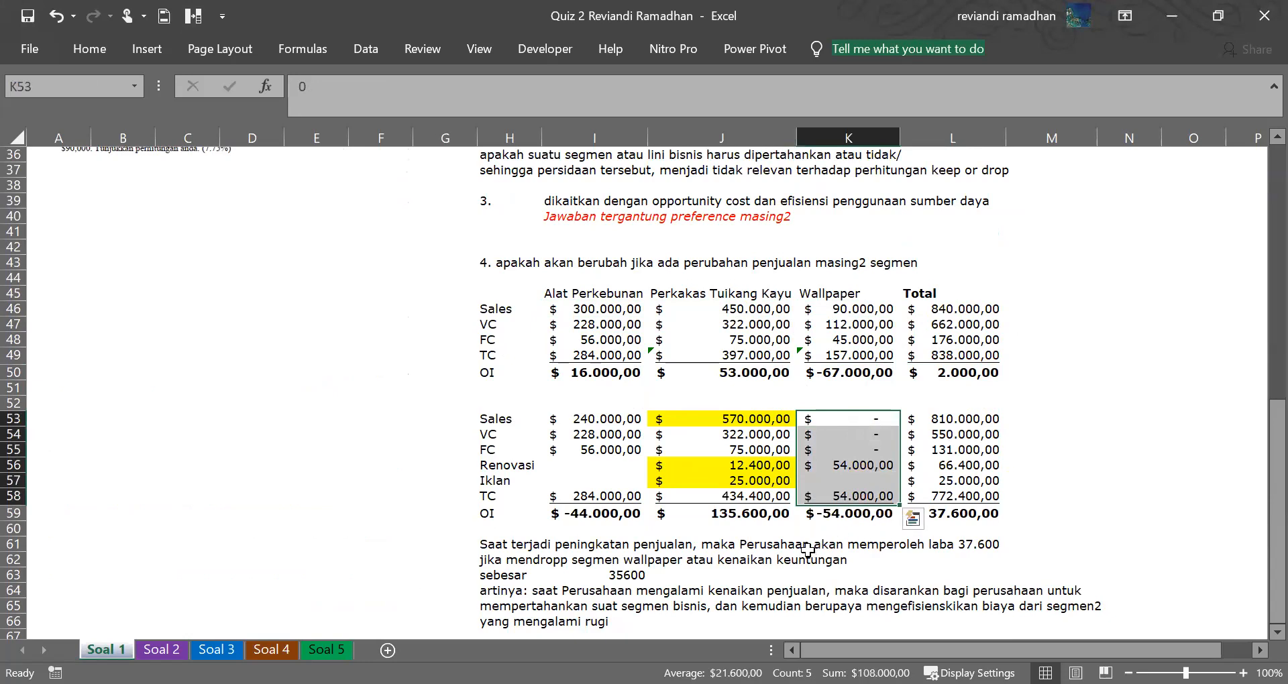
click(964, 512)
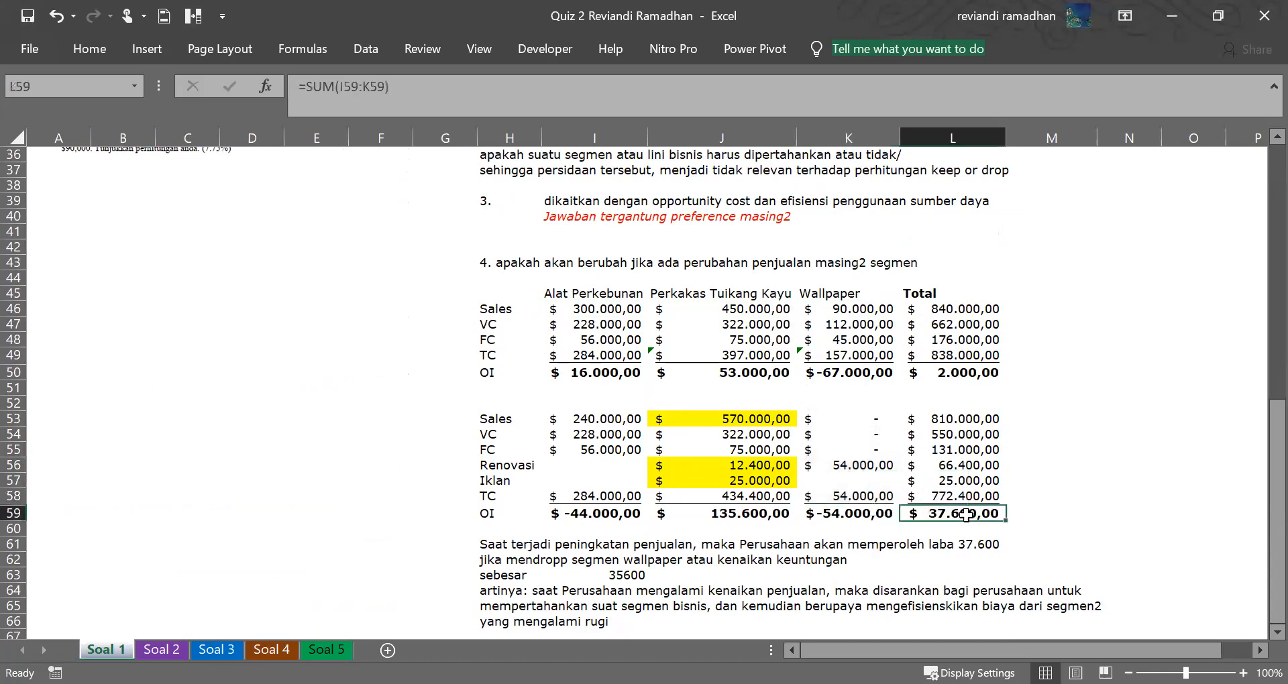
click(621, 575)
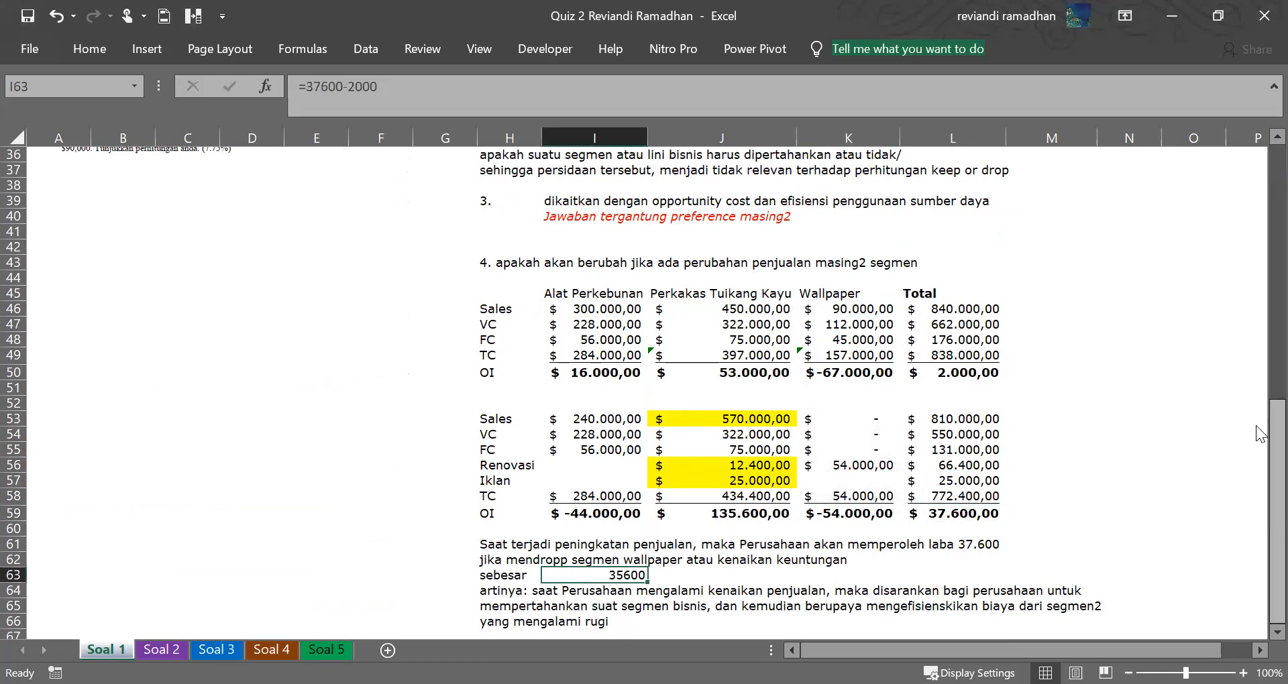
Read the question 4 conclusion in rows 61 to 66 on keeping the segment and making loss-making segments more cost-efficient.
click(879, 511)
key(Down)
key(Down)
key(Down)
key(Down)
key(Down)
key(Down)
key(Down)
key(Down)
key(Down)
key(Down)
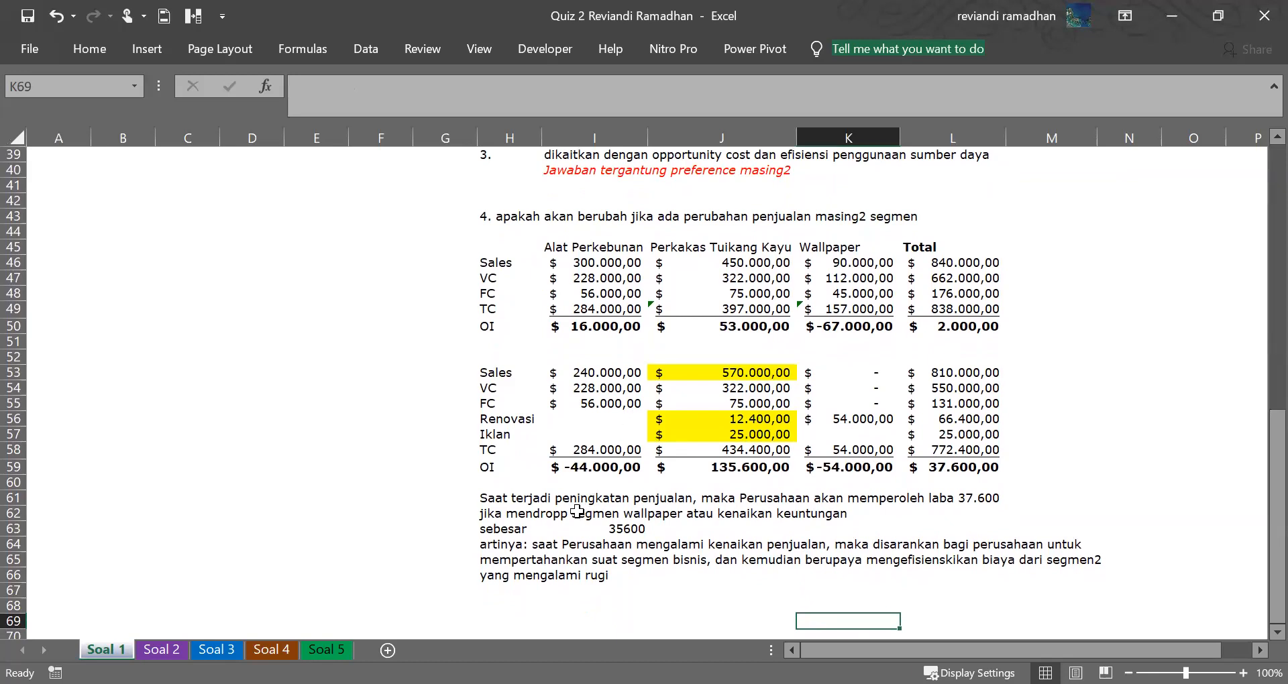
click(819, 564)
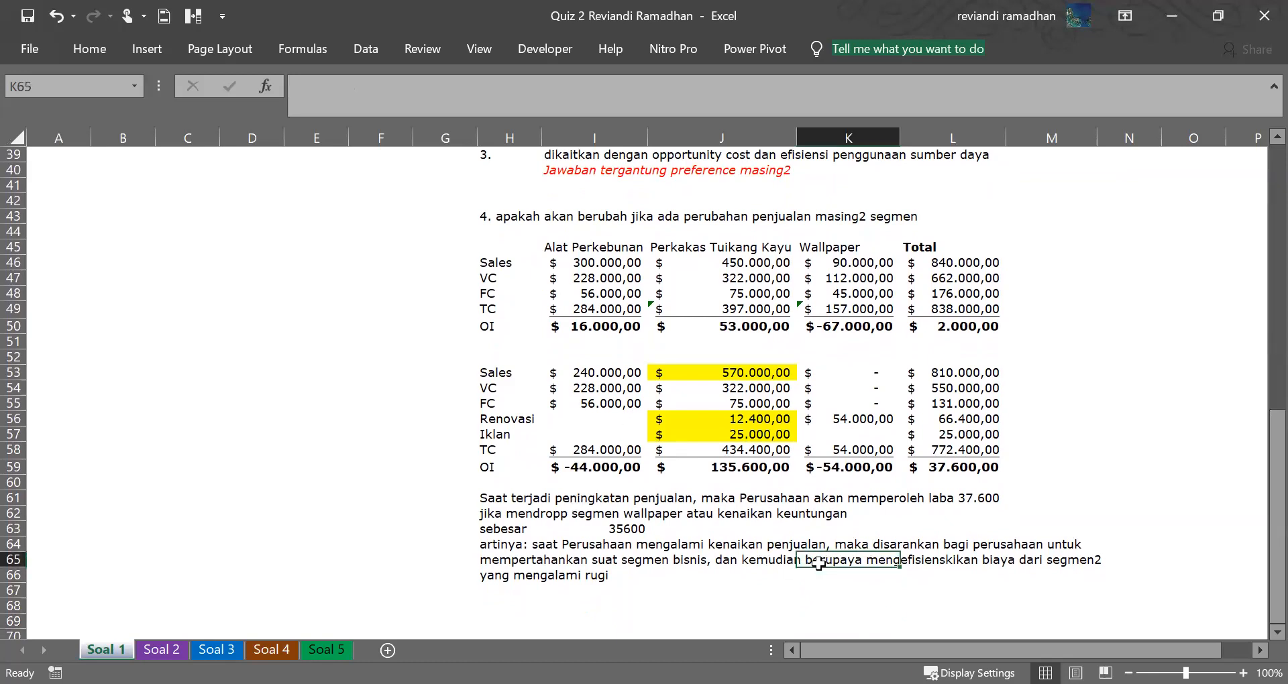
drag(538, 570, 540, 565)
Examine the revised sales in I46:K46 and the highlighted Perkakas Tukang Kayu sales, renovation and advertising figures in J53:J57.
click(979, 469)
click(735, 421)
click(881, 342)
click(914, 371)
click(930, 284)
click(827, 293)
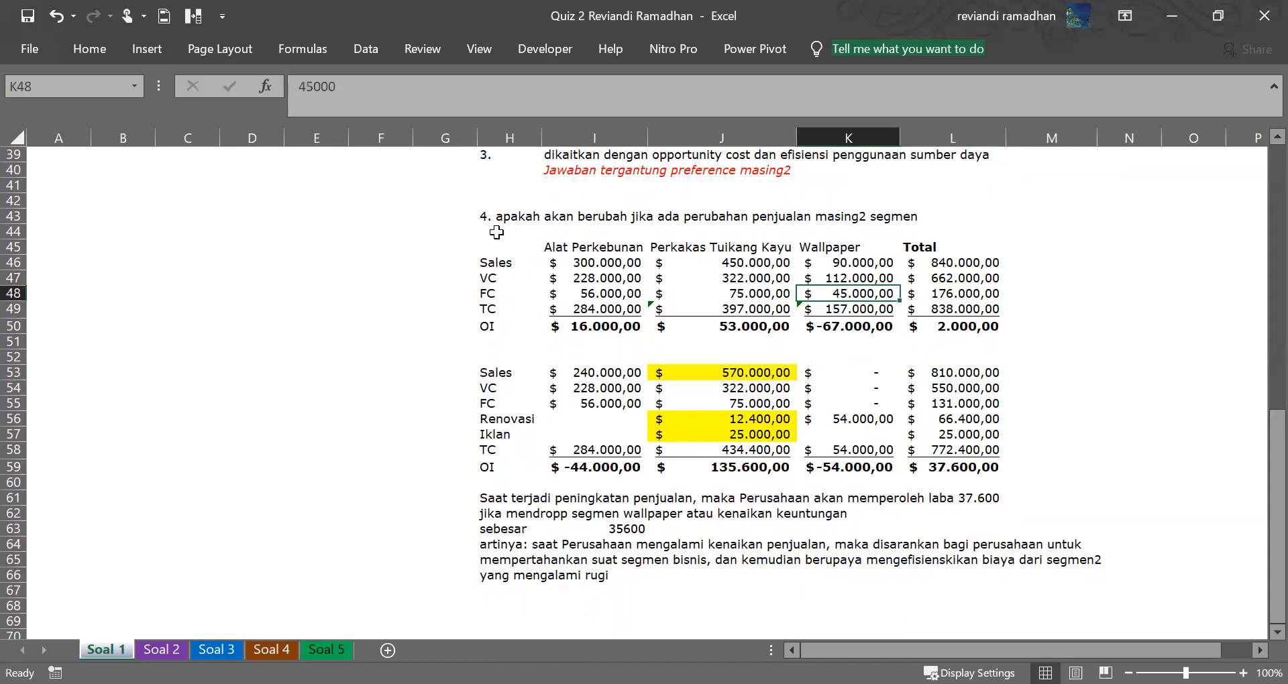
drag(576, 263, 821, 271)
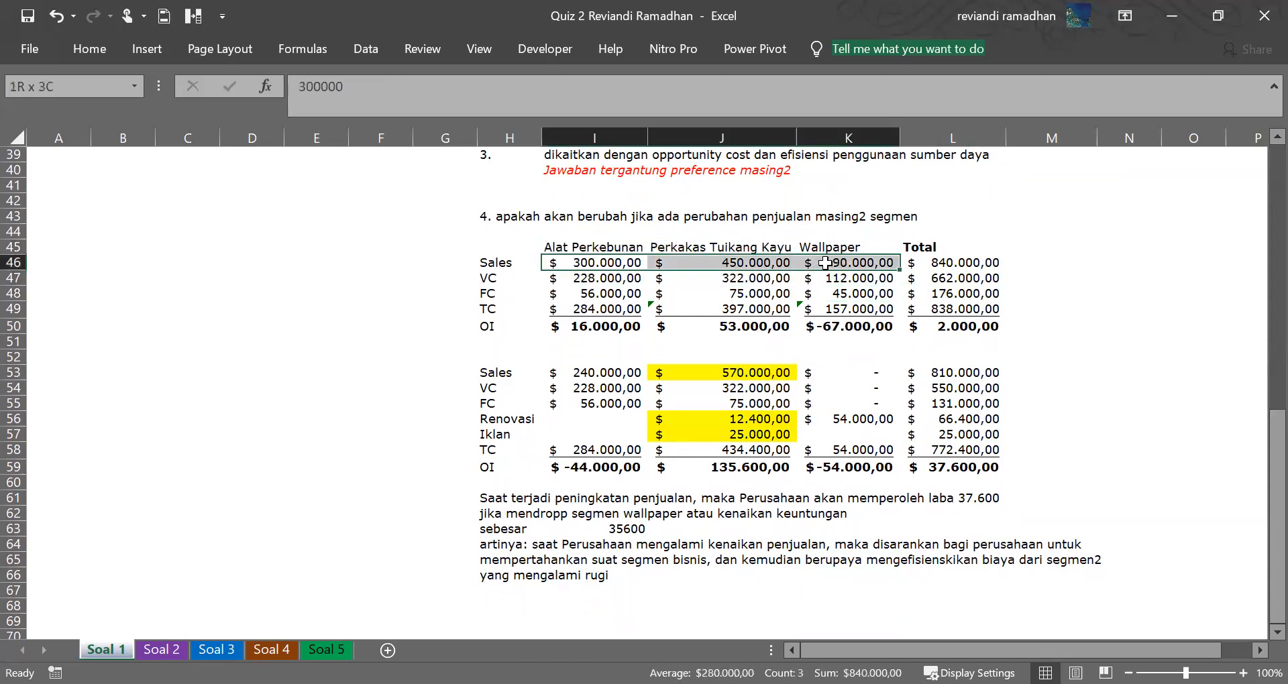
click(728, 357)
click(731, 386)
click(739, 373)
click(735, 431)
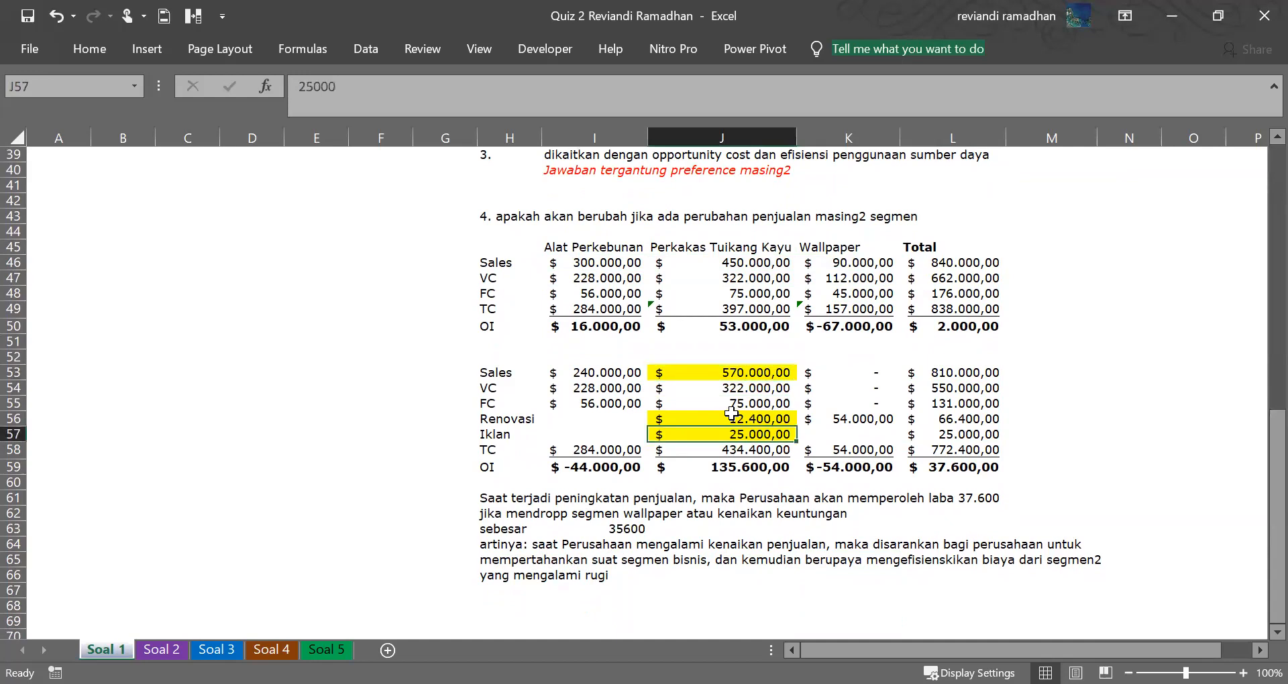
click(865, 436)
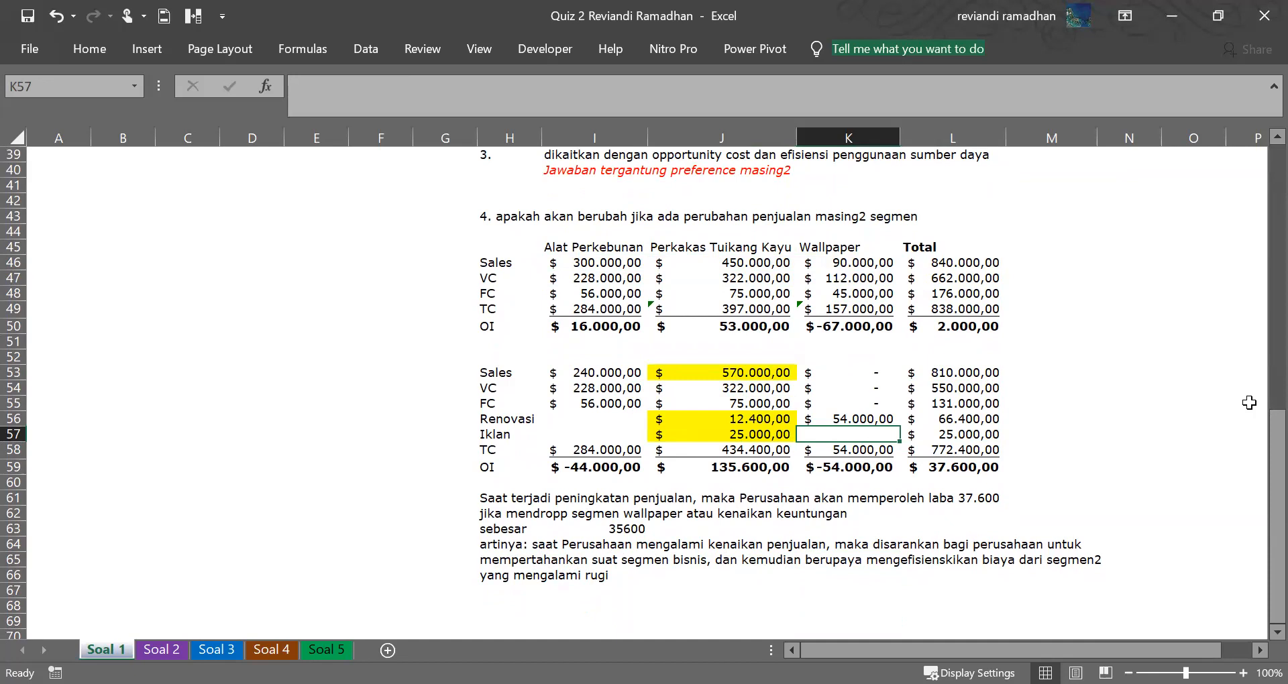
Compare the variable costs of the three segments in I7:K7 with those in the question 4 table, I47:K47.
scroll(617, 235, up, 10)
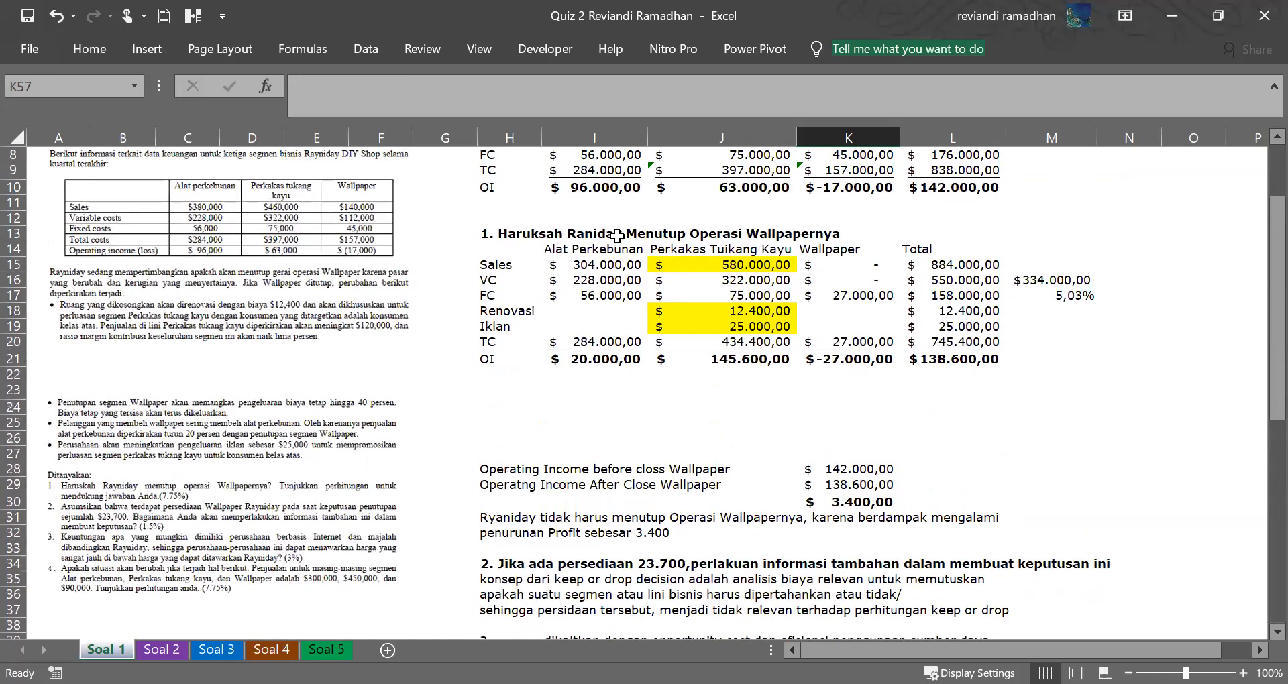
scroll(618, 235, down, 10)
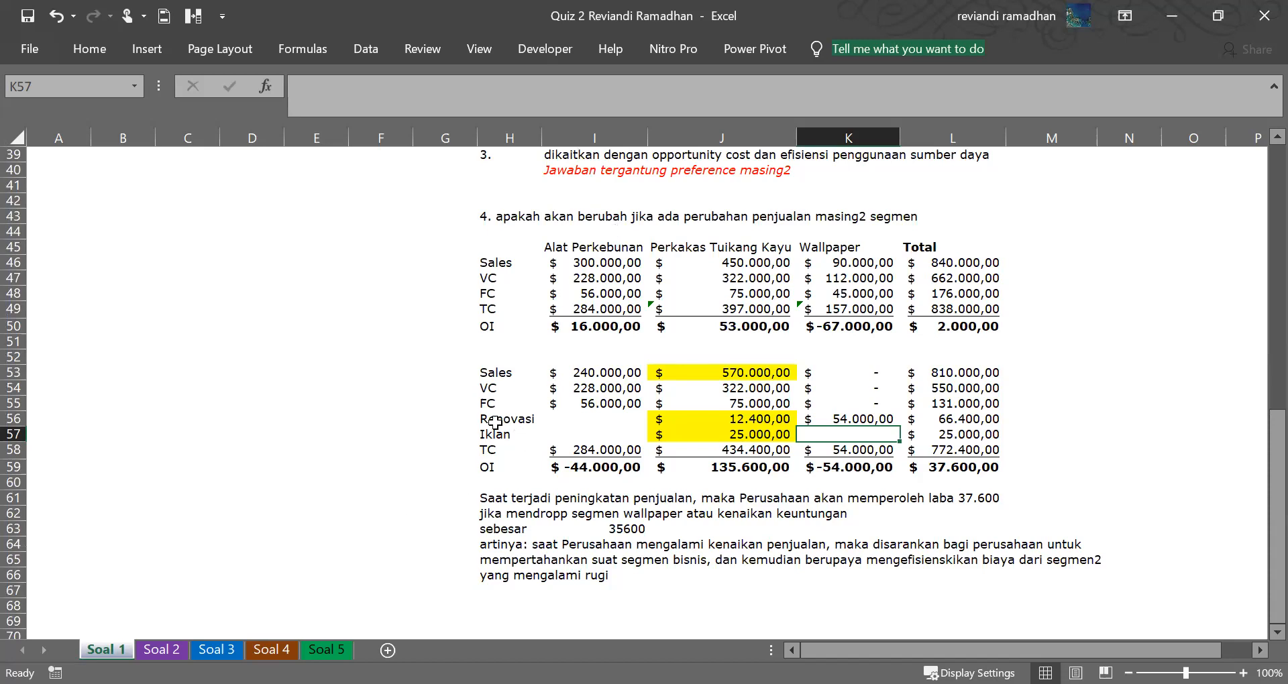
scroll(388, 436, up, 12)
drag(507, 248, 599, 247)
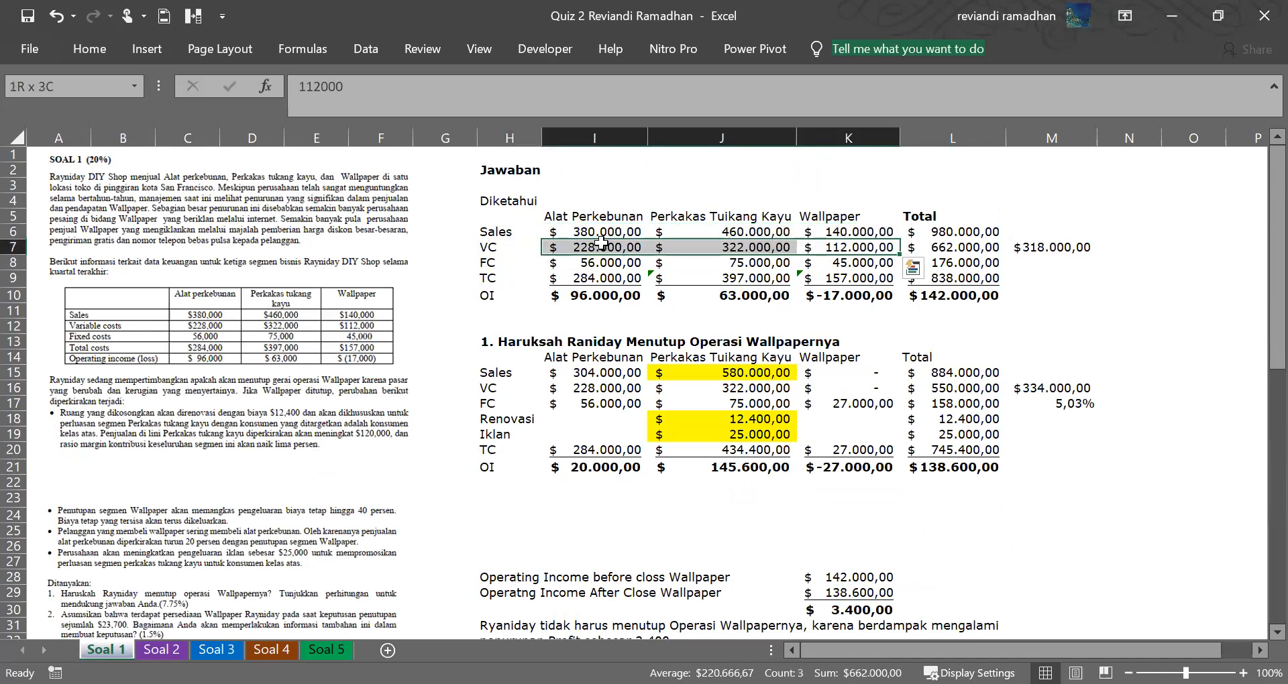
click(604, 244)
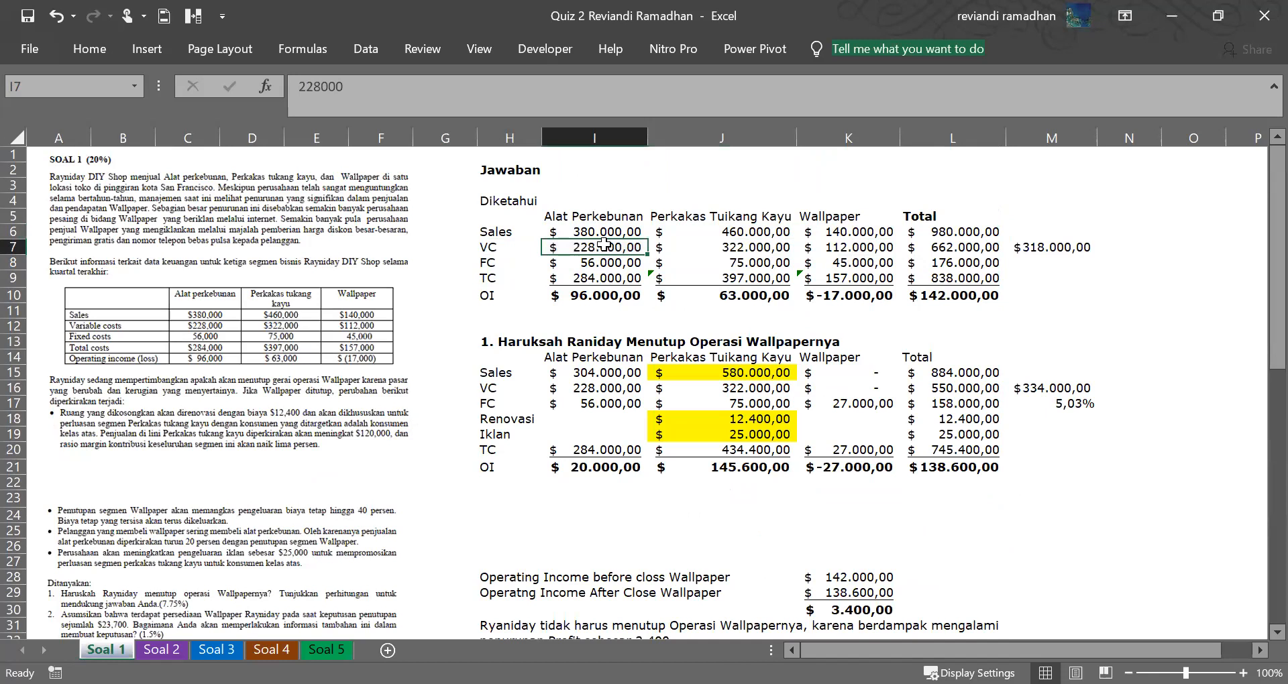
scroll(604, 243, down, 10)
click(592, 389)
drag(592, 389, 837, 389)
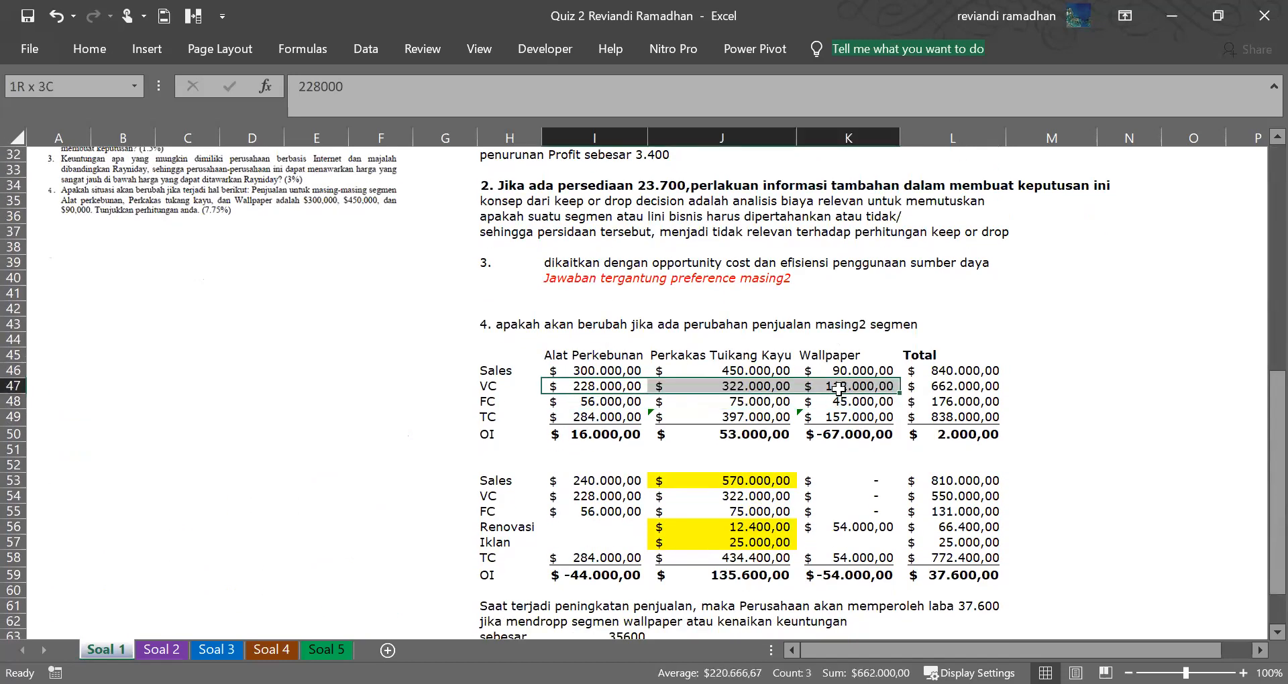
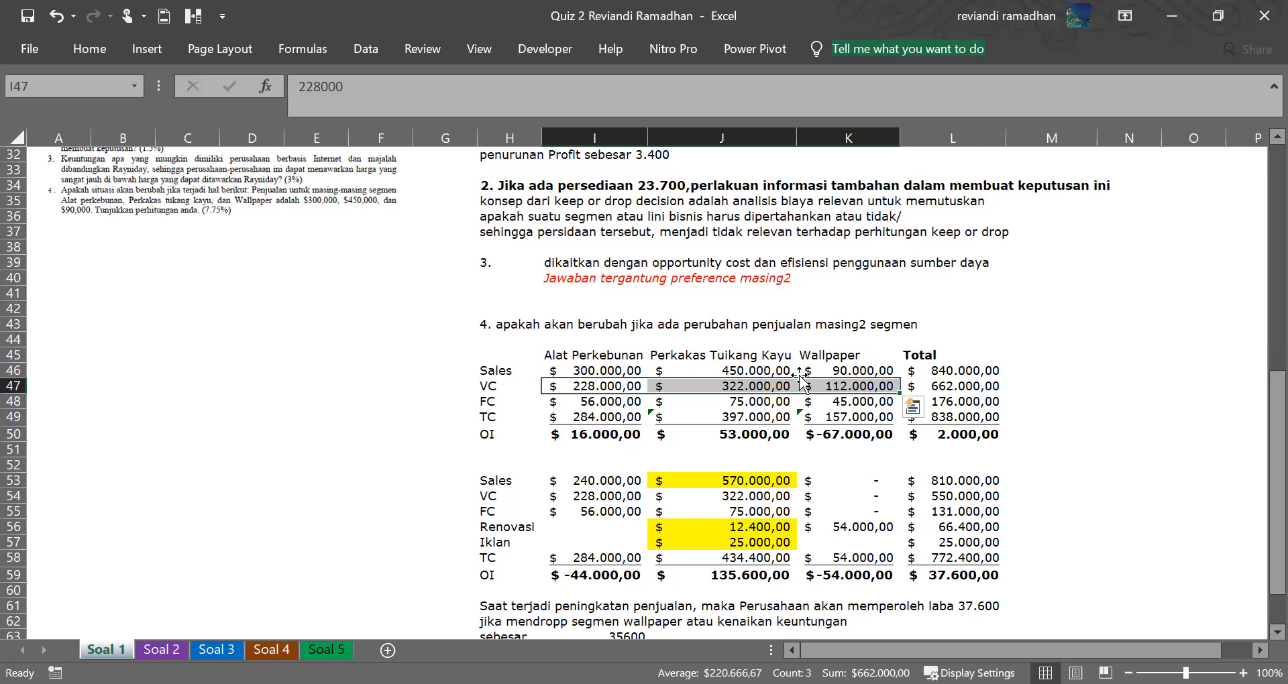
Review the Wallpaper column and sales total in the original data, and compare total costs before and after closing Wallpaper in L9 and L20.
scroll(738, 335, up, 10)
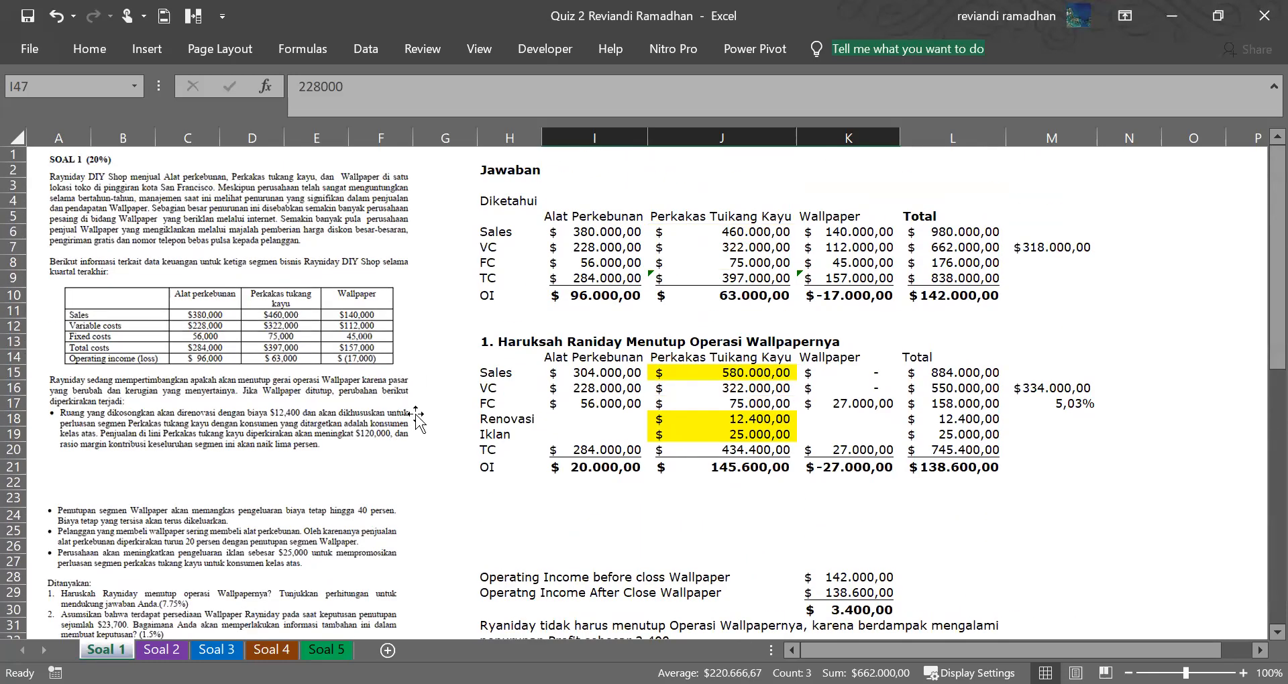
scroll(420, 423, down, 13)
scroll(428, 433, up, 12)
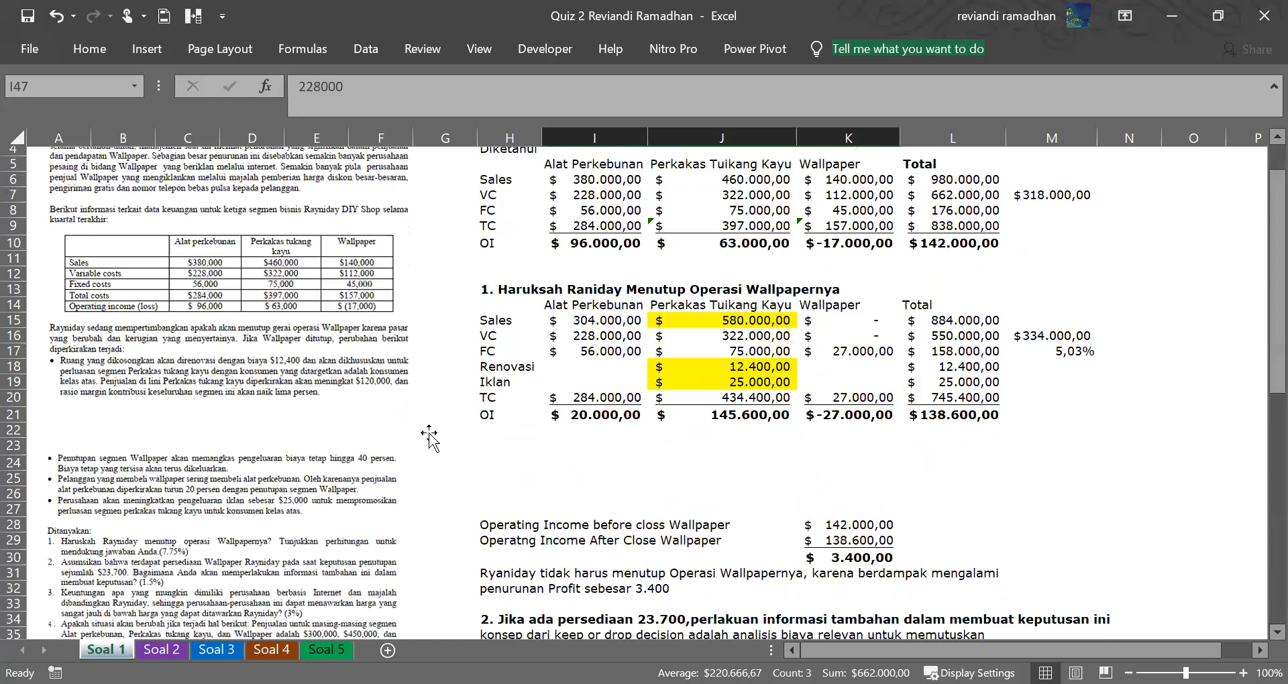
scroll(430, 440, up, 1)
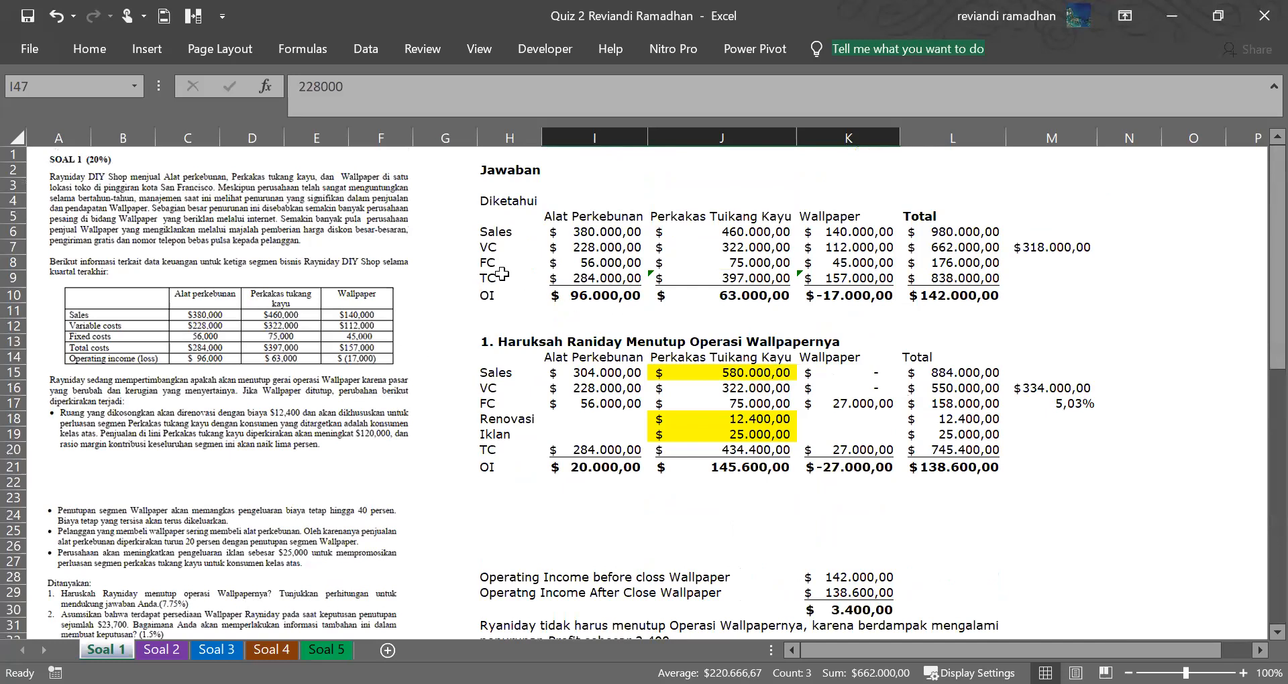
drag(856, 199, 859, 276)
click(948, 223)
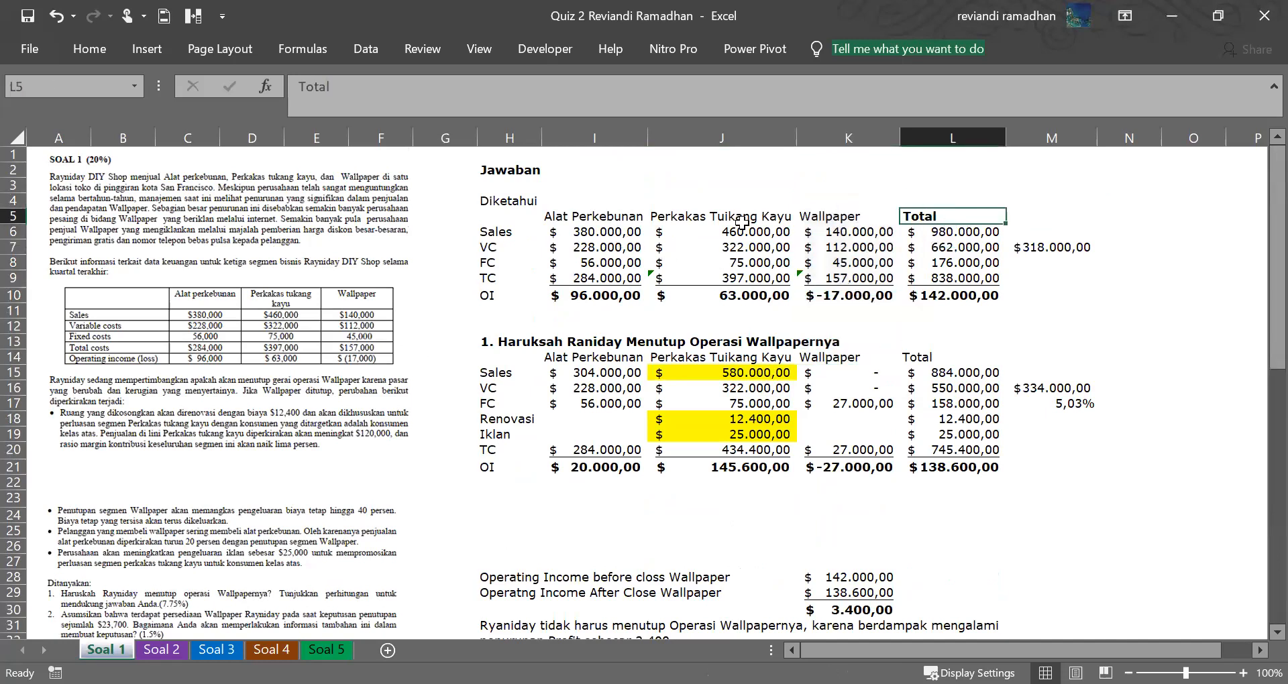
click(958, 230)
click(958, 283)
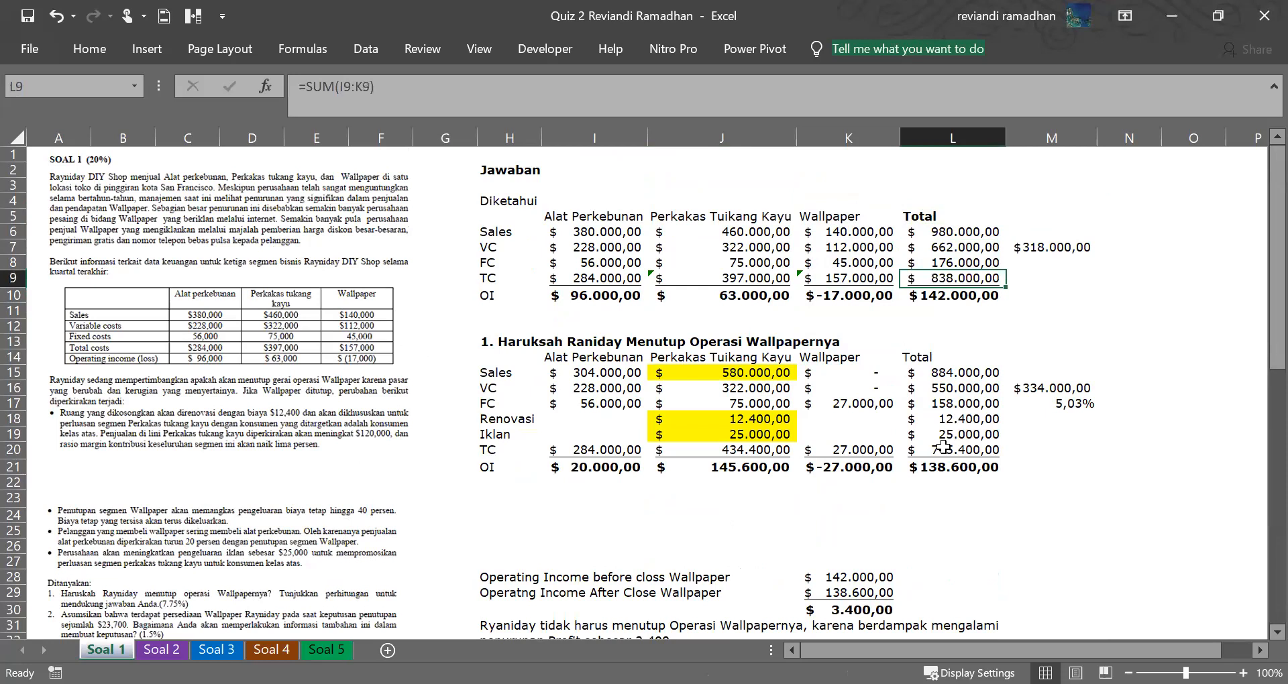
click(944, 447)
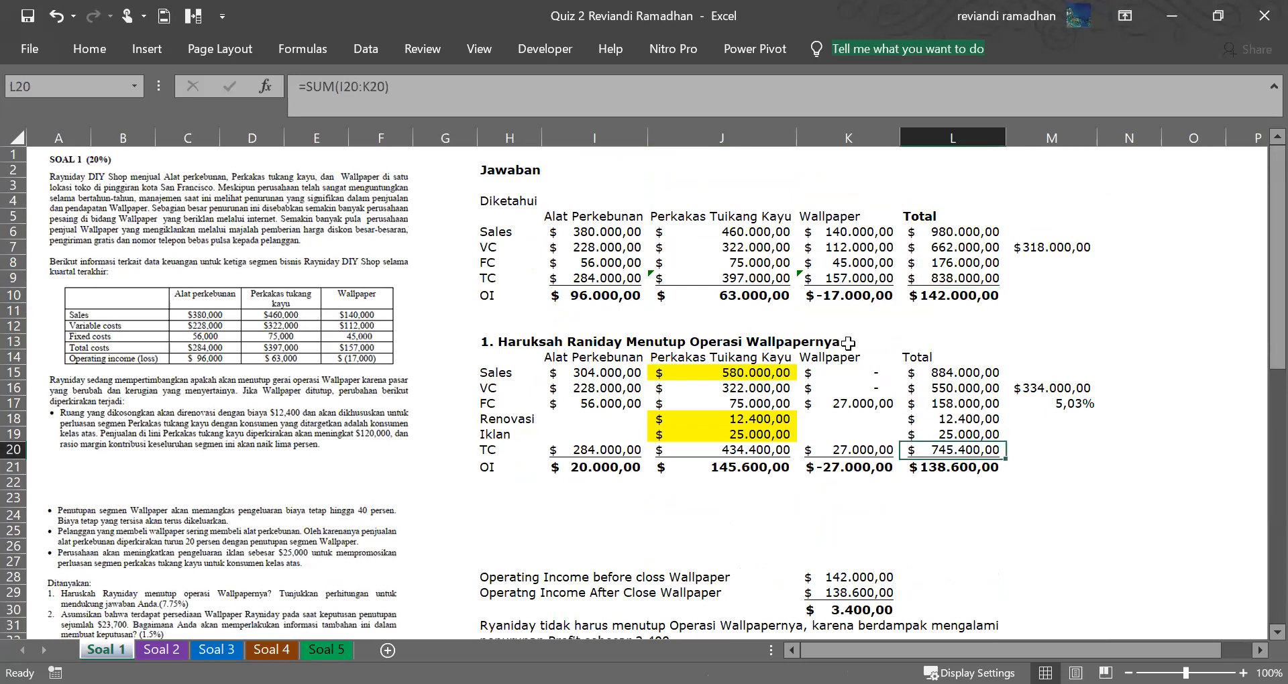
Review the Wallpaper column in K14:K21 and compare total operating income before and after closing Wallpaper in L10 and L21.
drag(866, 358, 882, 467)
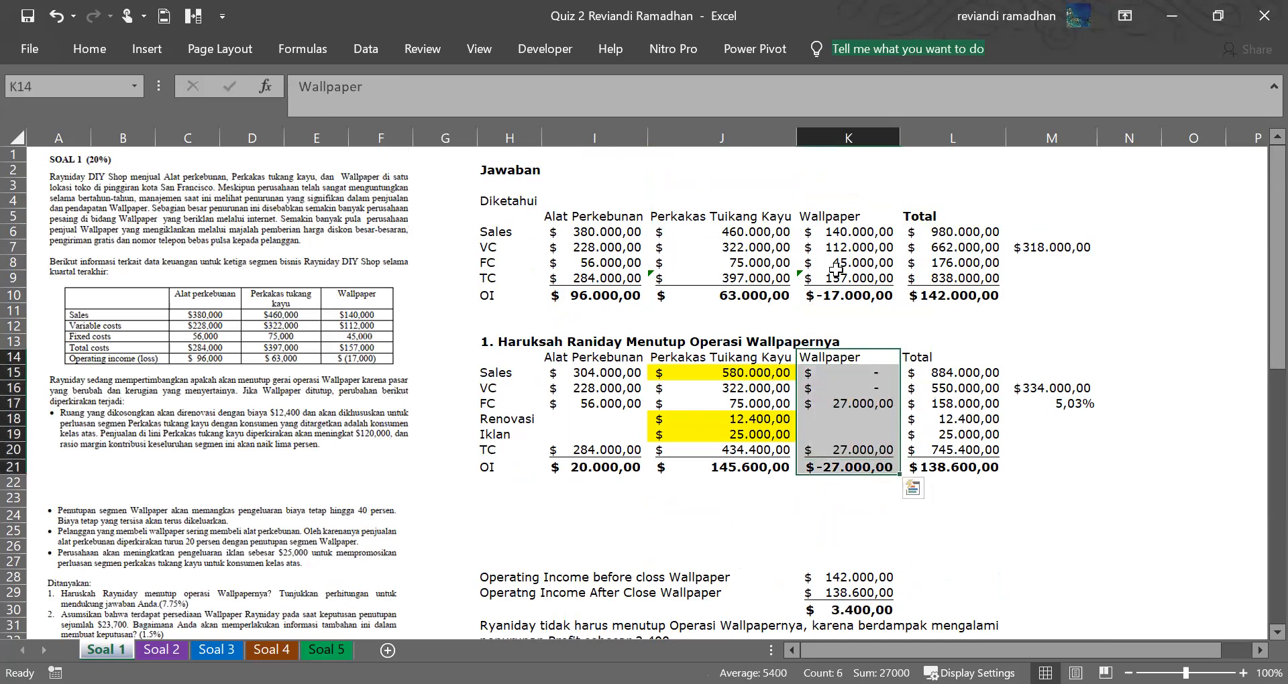
click(874, 275)
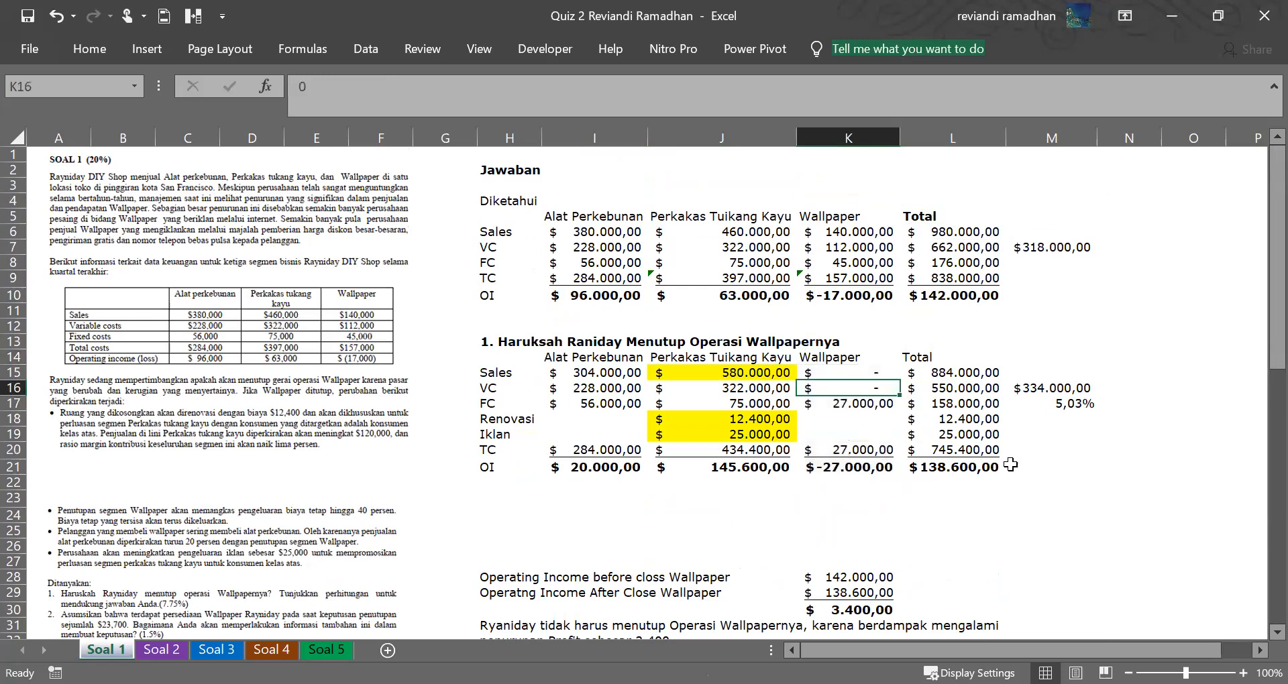
drag(991, 482, 988, 468)
click(964, 470)
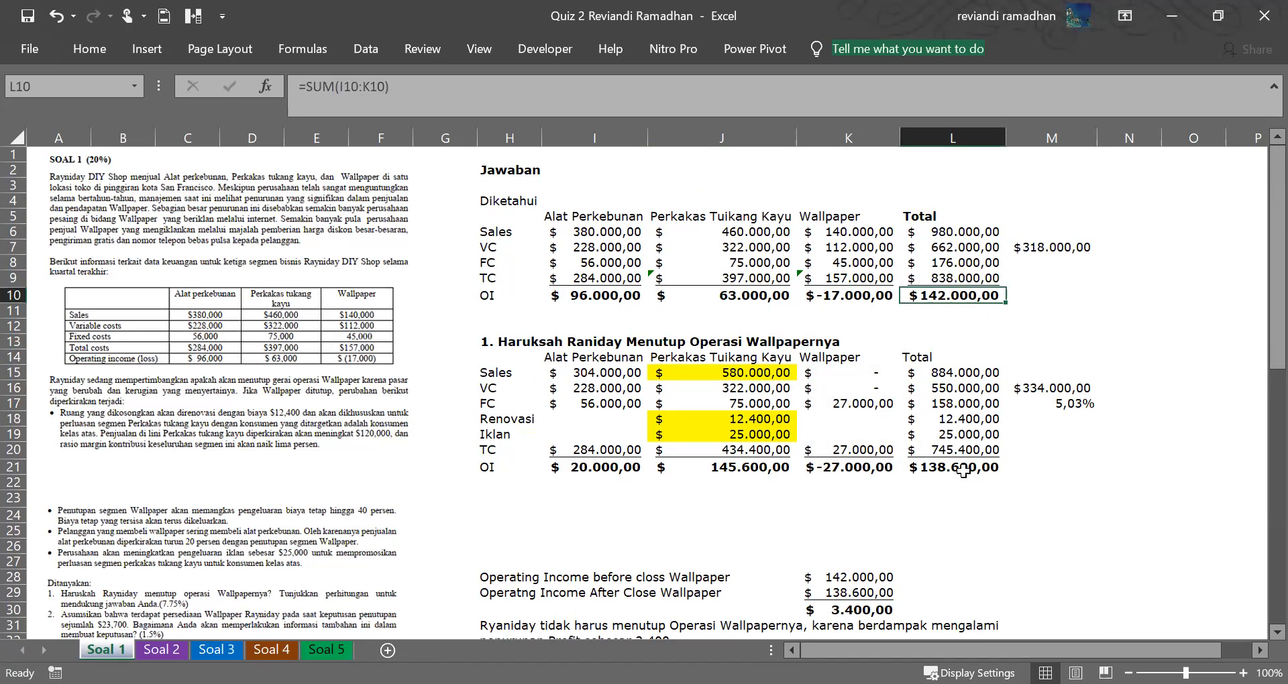
click(966, 307)
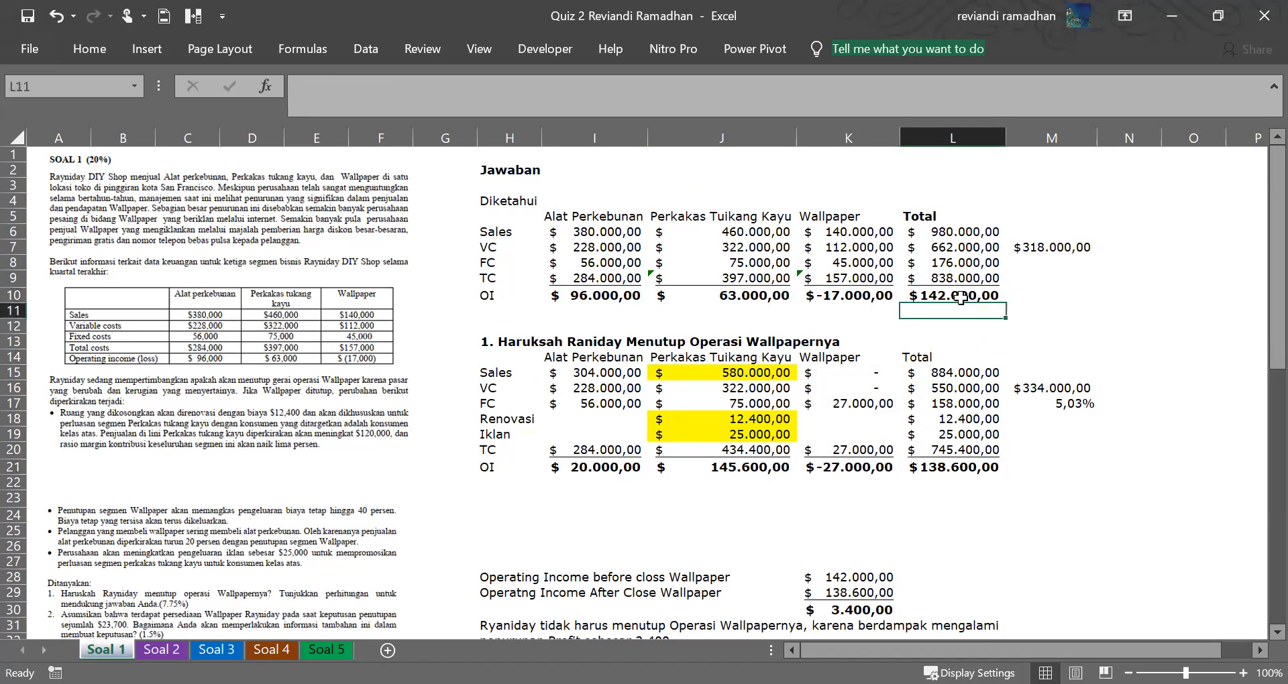
click(959, 296)
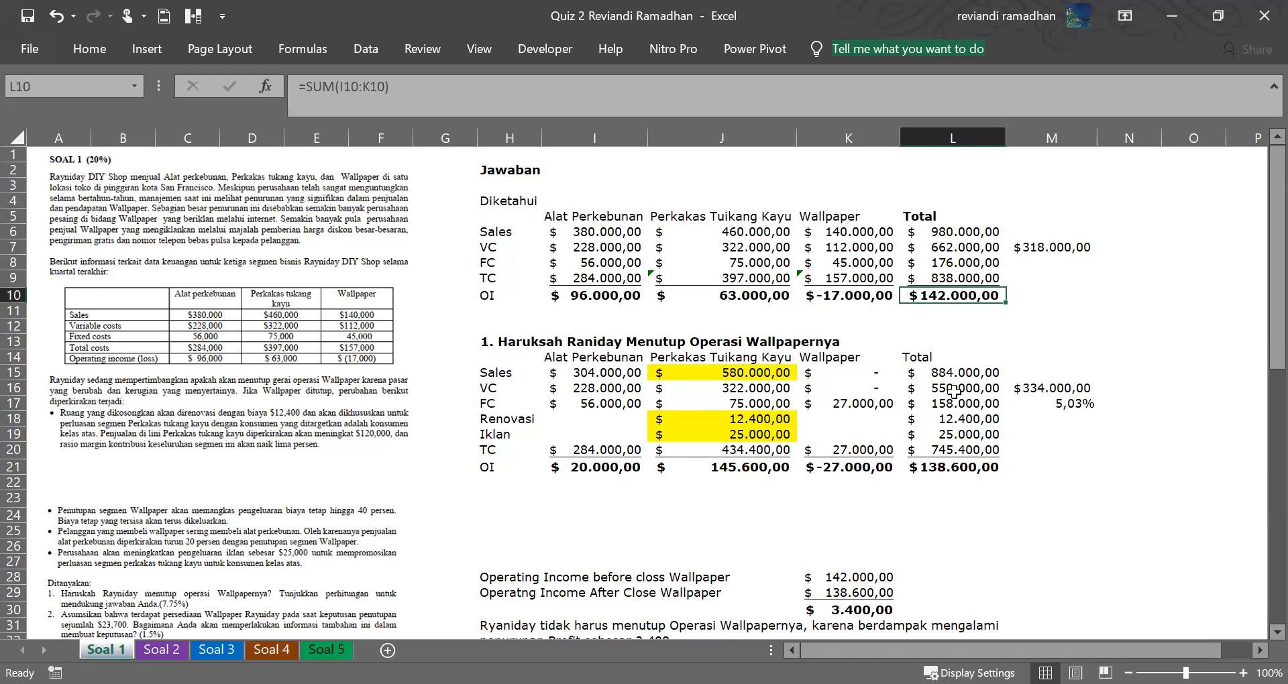
click(949, 466)
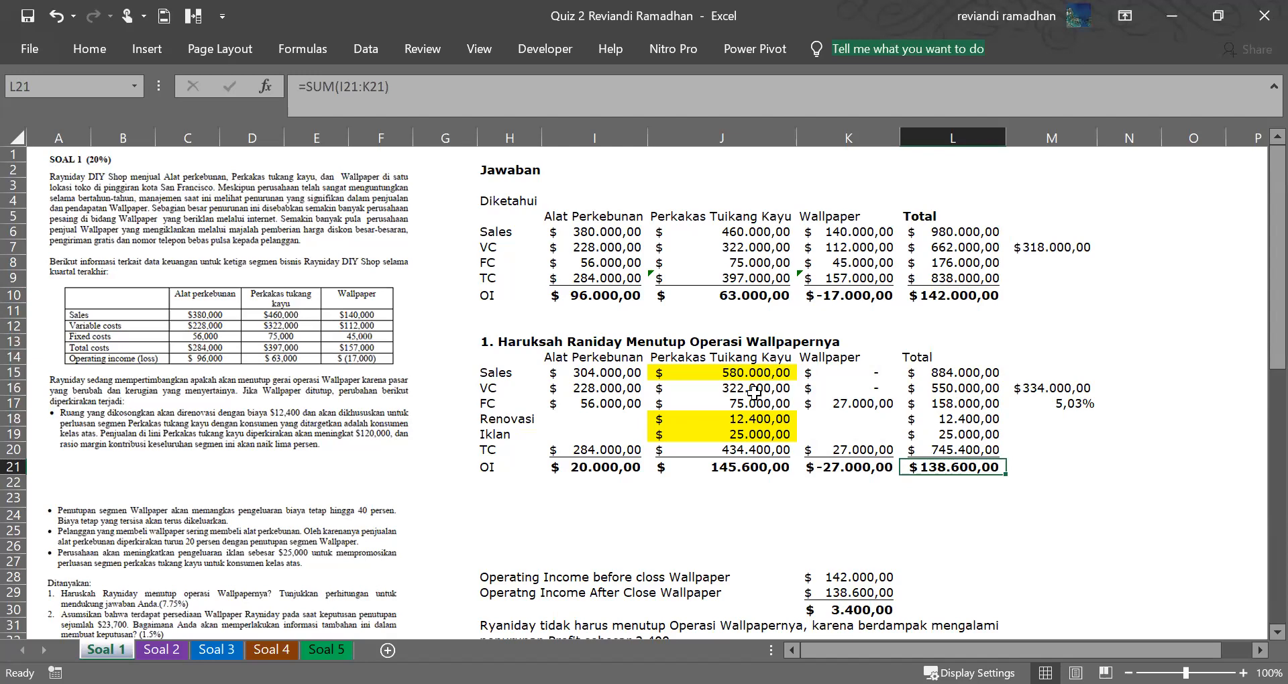
Check the Alat Perkebunan fixed cost in I17 and the revised Perkakas Tukang Kayu sales formula in J15 against the original data.
click(594, 403)
drag(1260, 236, 1222, 538)
drag(1211, 472, 1227, 276)
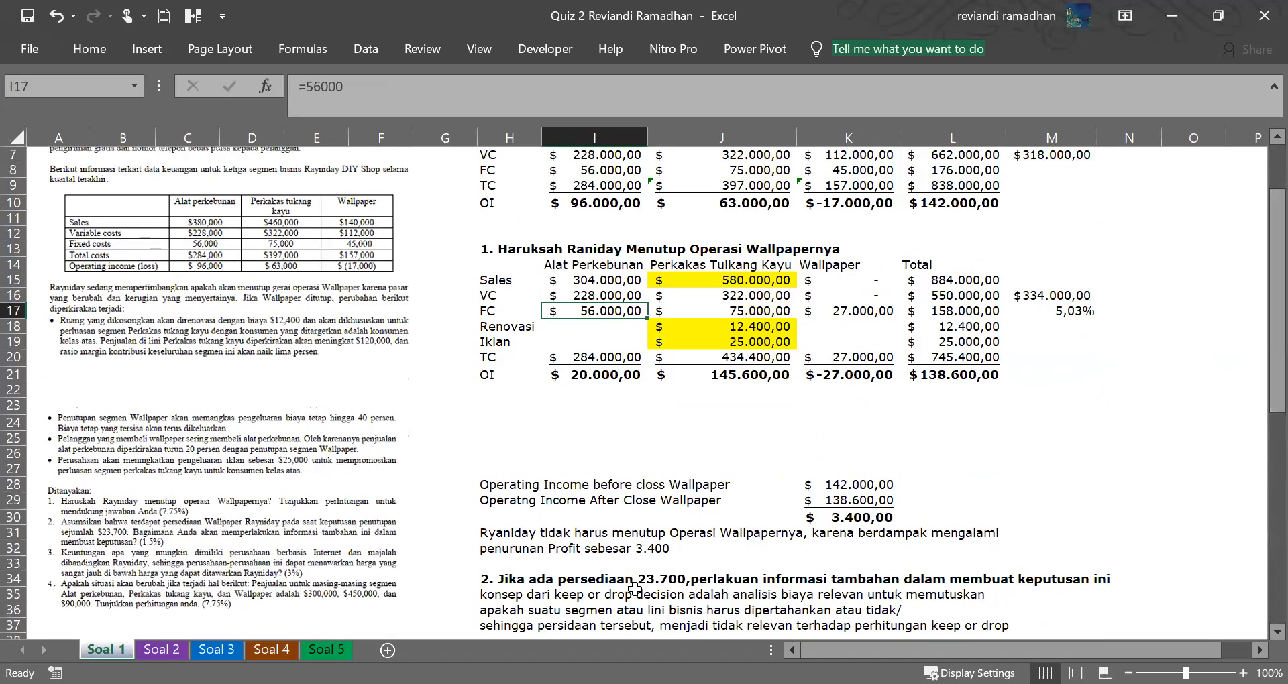
key(alt+Tab)
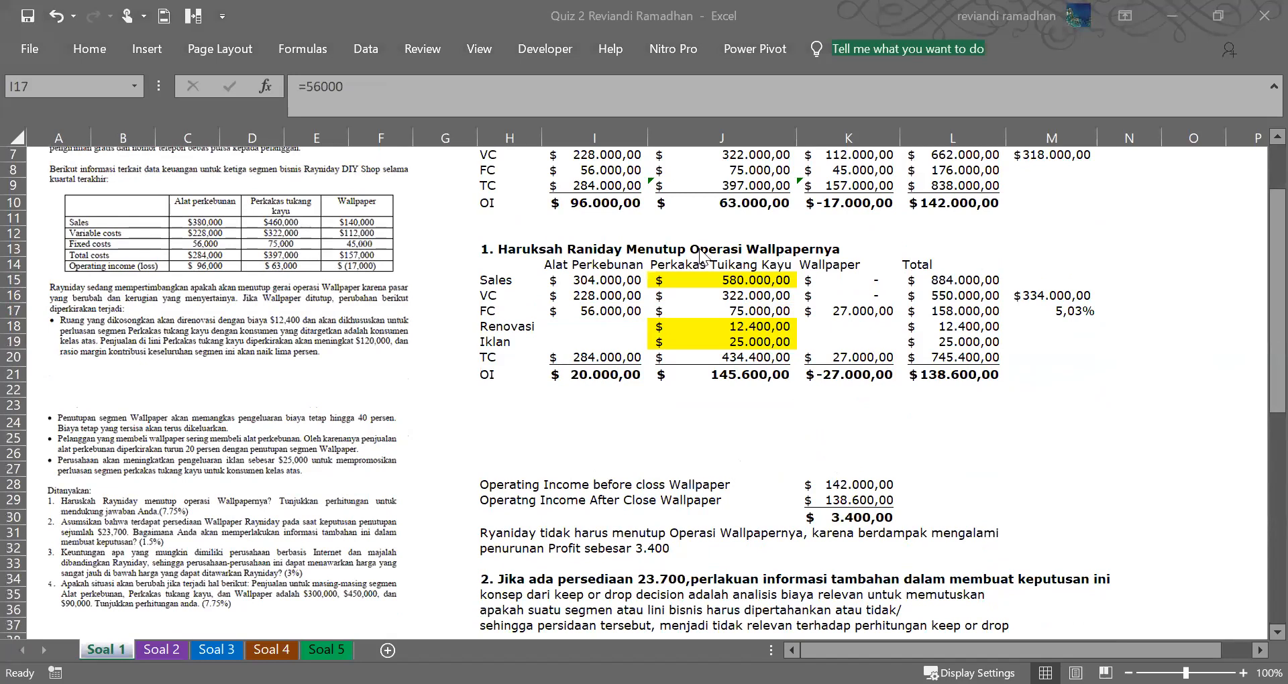
click(738, 267)
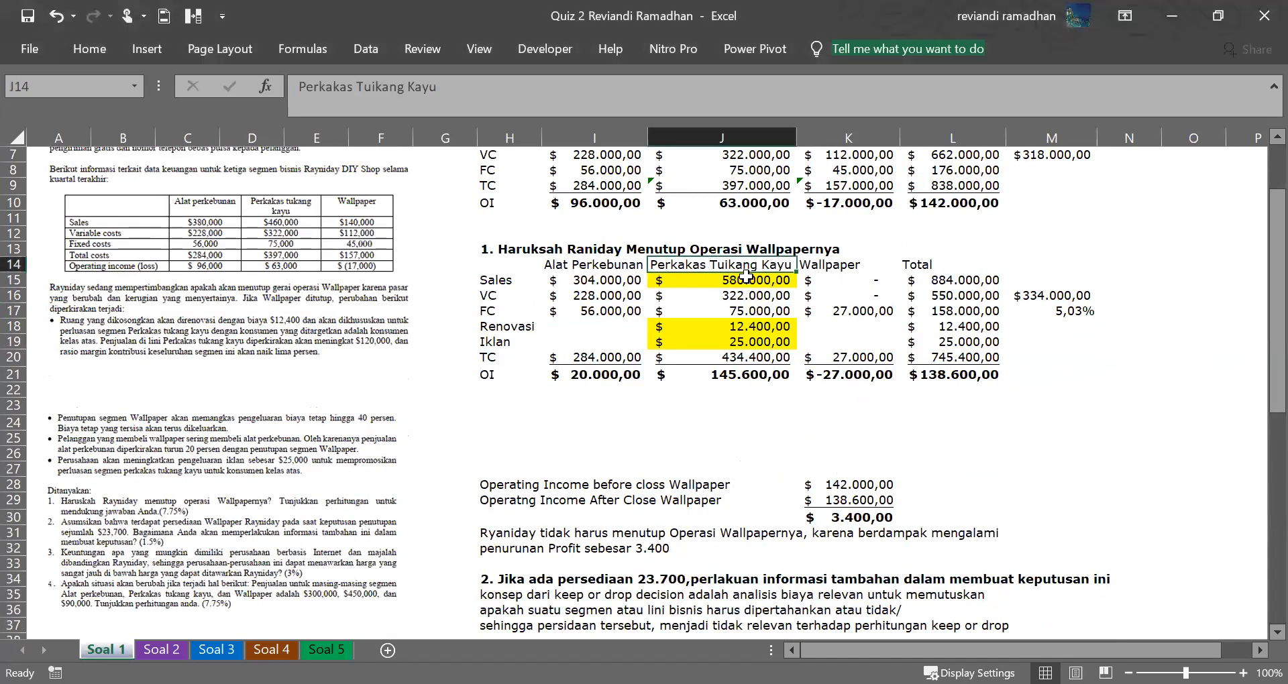
click(742, 280)
click(521, 102)
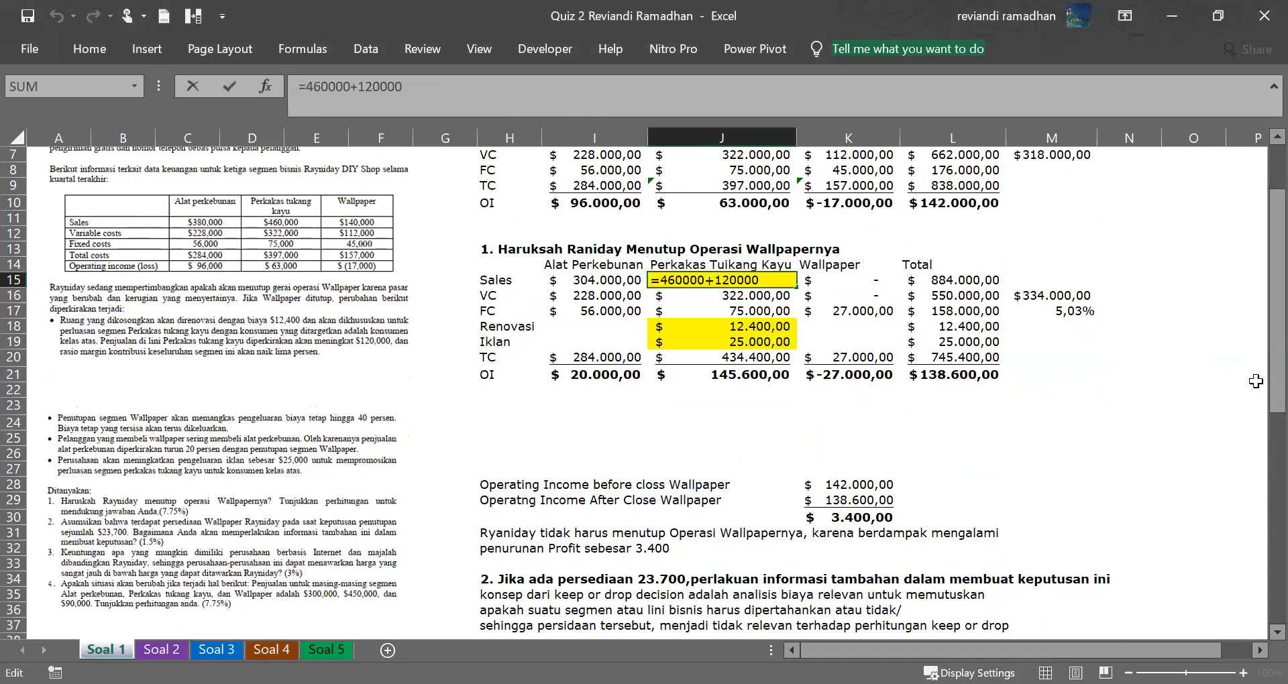
scroll(1161, 312, up, 2)
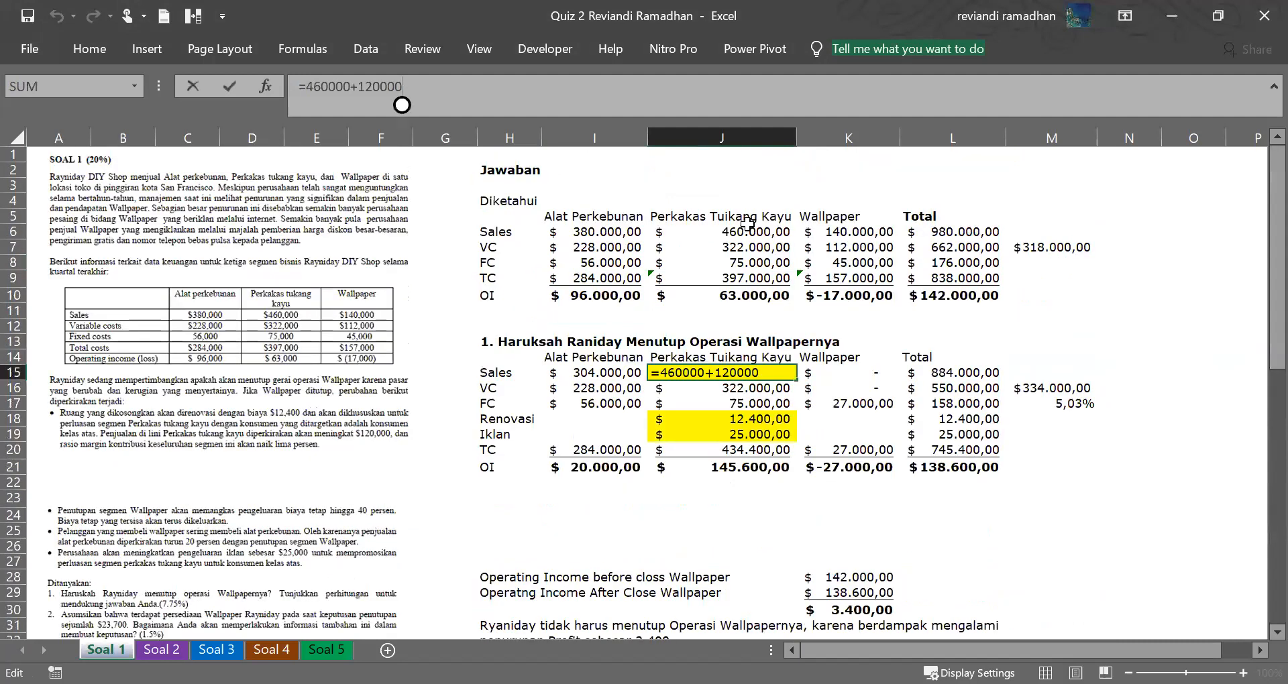
click(827, 484)
click(716, 373)
Compare the question 4 Perkakas Tukang Kayu sales in J46 with the highlighted sales formula in J53.
scroll(743, 418, down, 10)
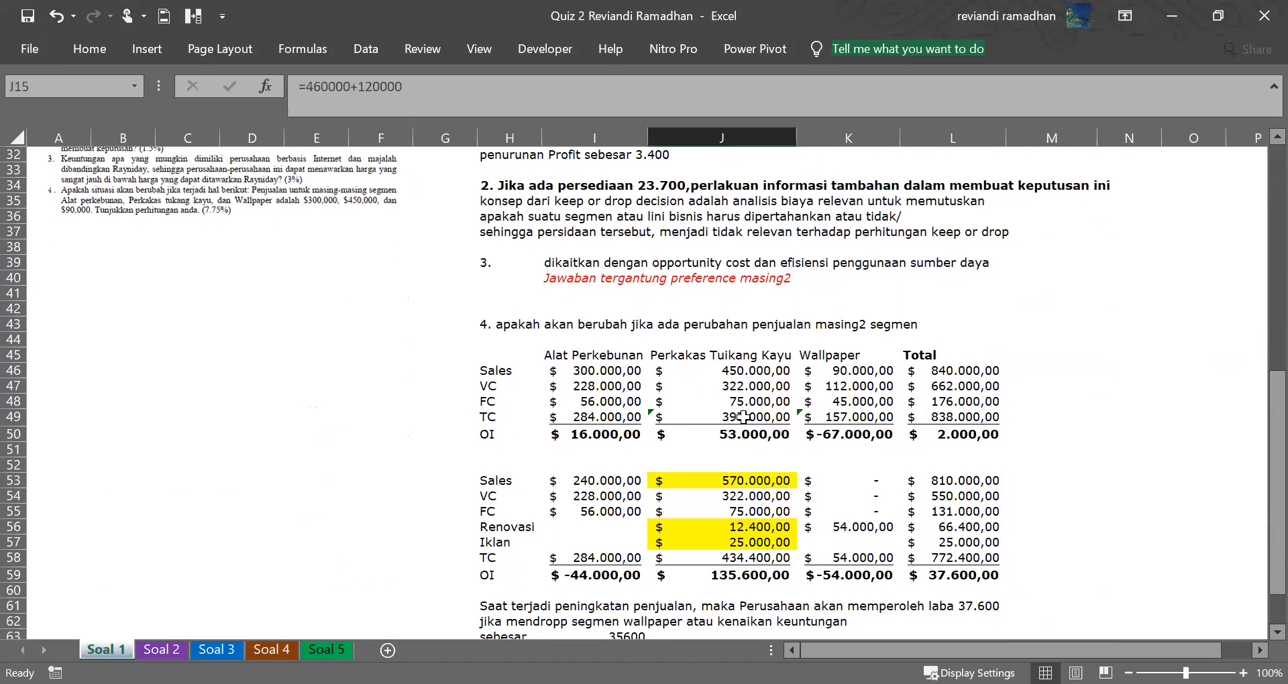
click(739, 482)
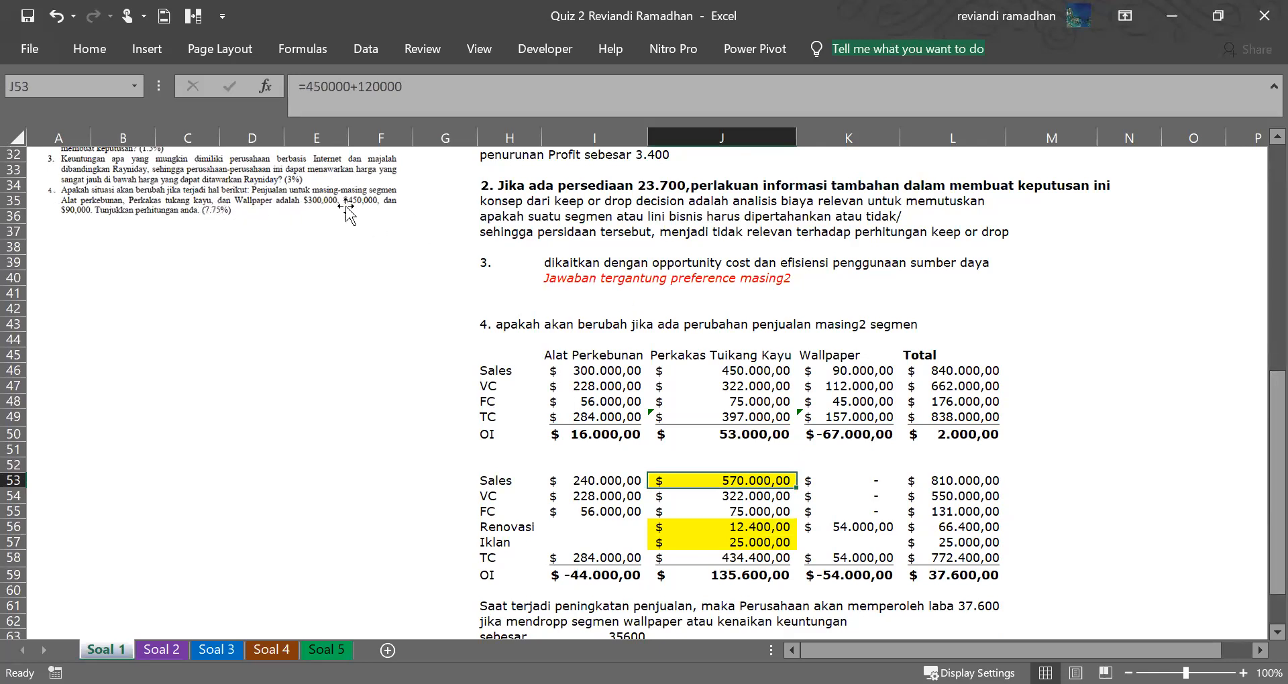
click(723, 368)
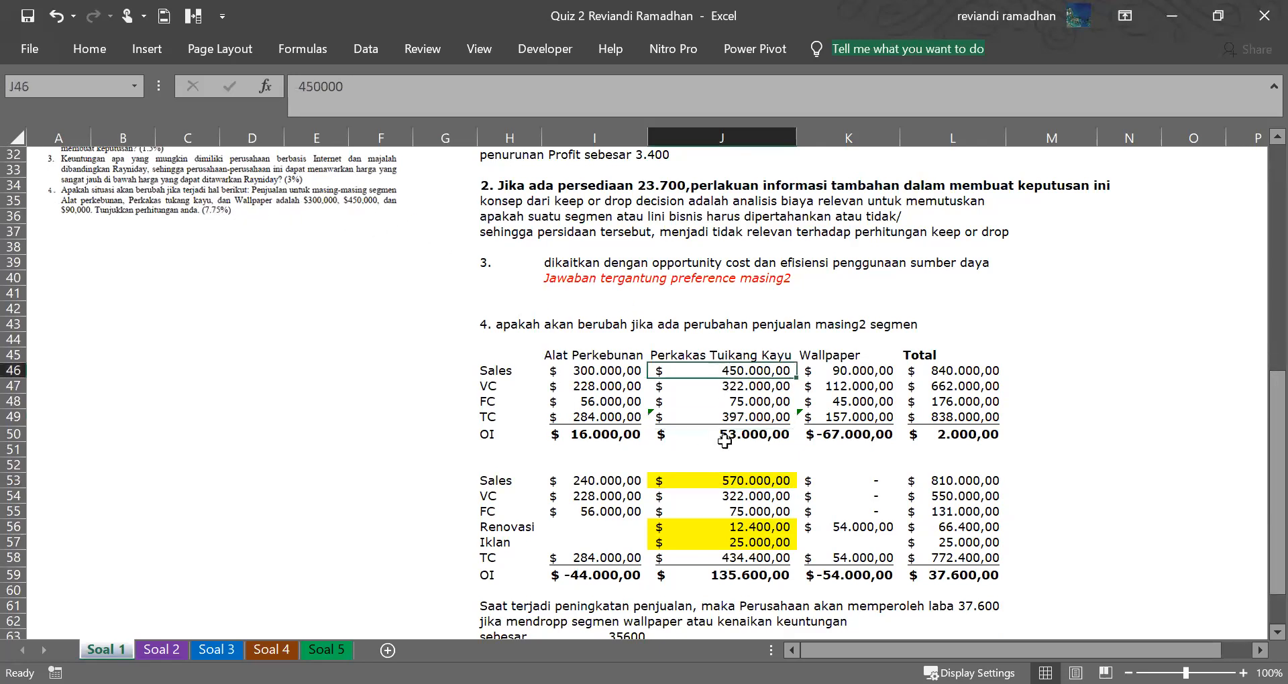
click(698, 480)
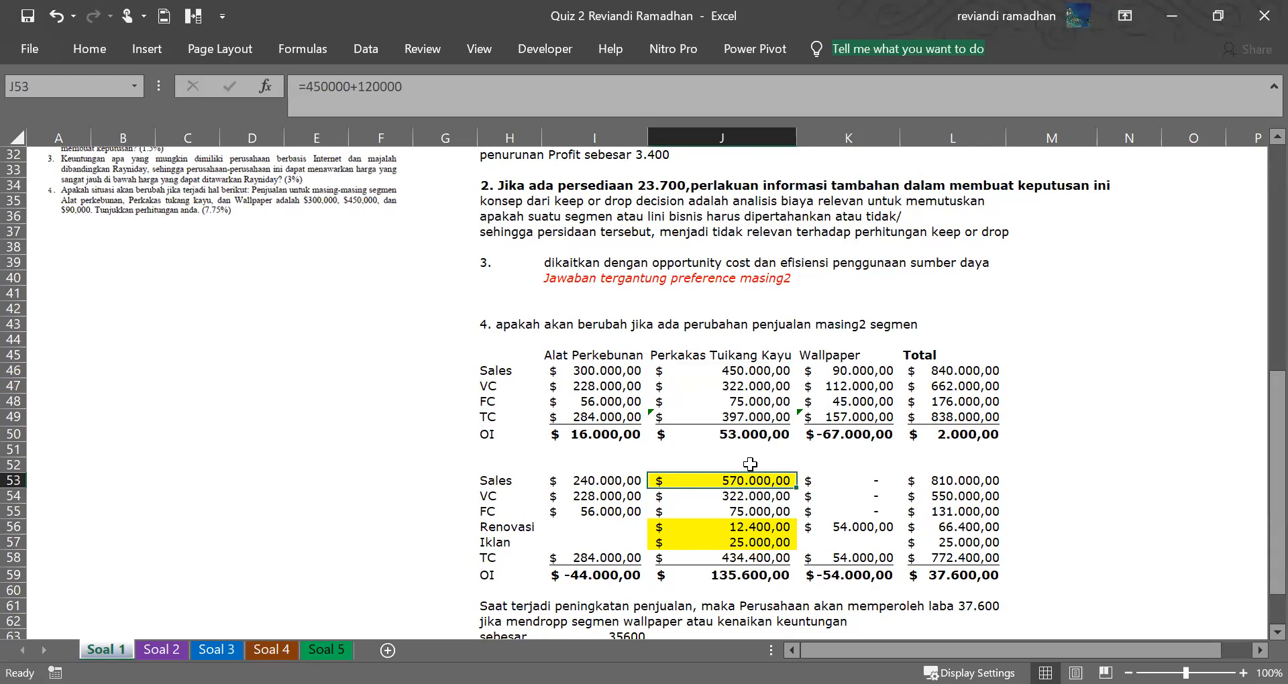
scroll(749, 467, up, 10)
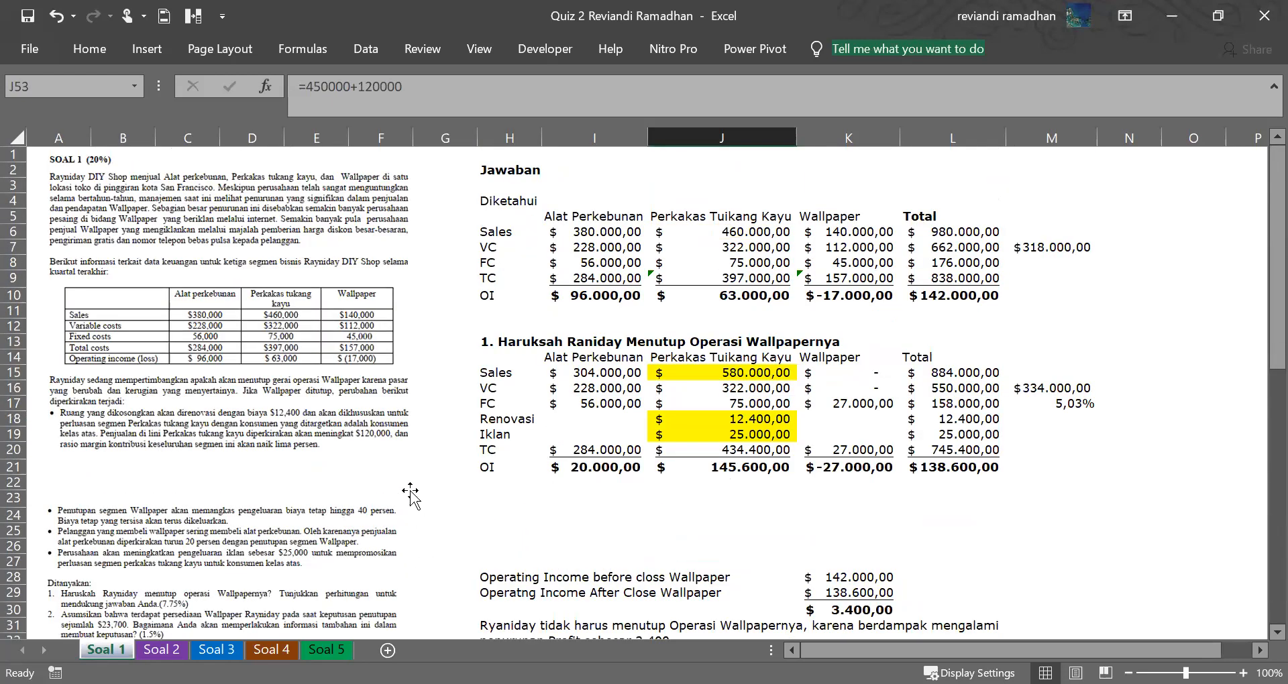
scroll(480, 467, down, 10)
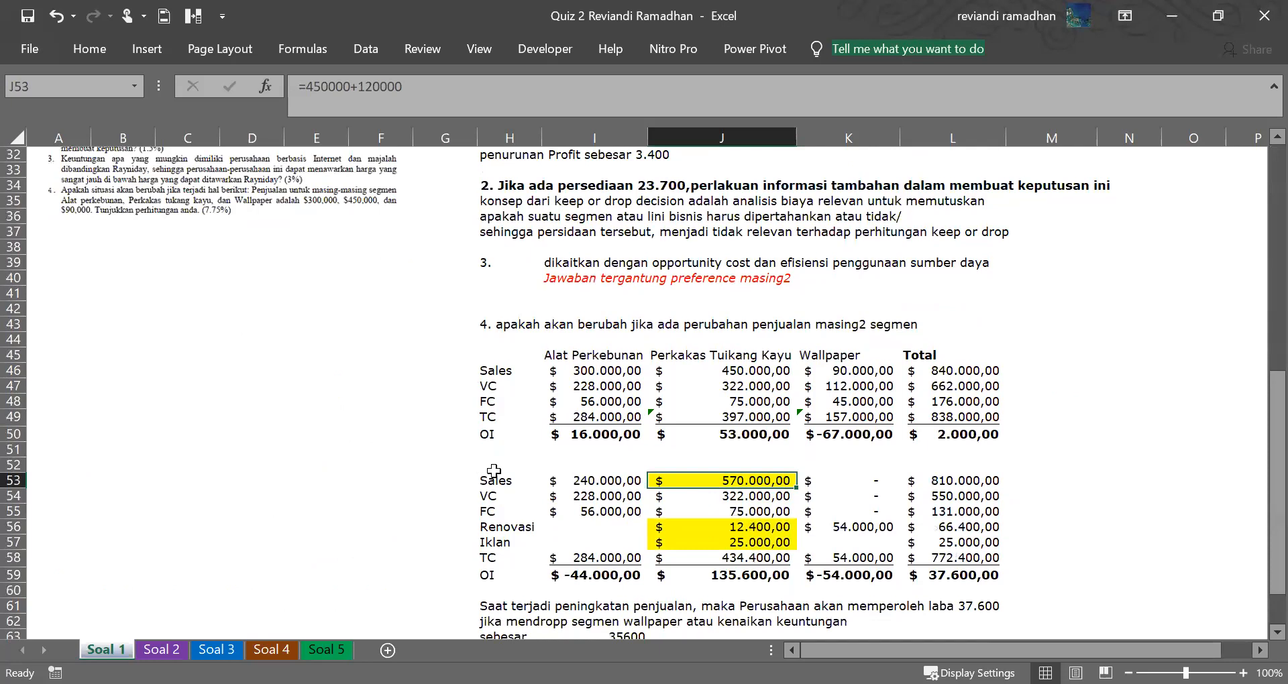
scroll(498, 556, down, 10)
scroll(635, 472, up, 10)
Open the Soal 2 sheet and read the PT Lunar Raya standard cost question with its budget and variance answers.
key(alt+Tab)
click(161, 650)
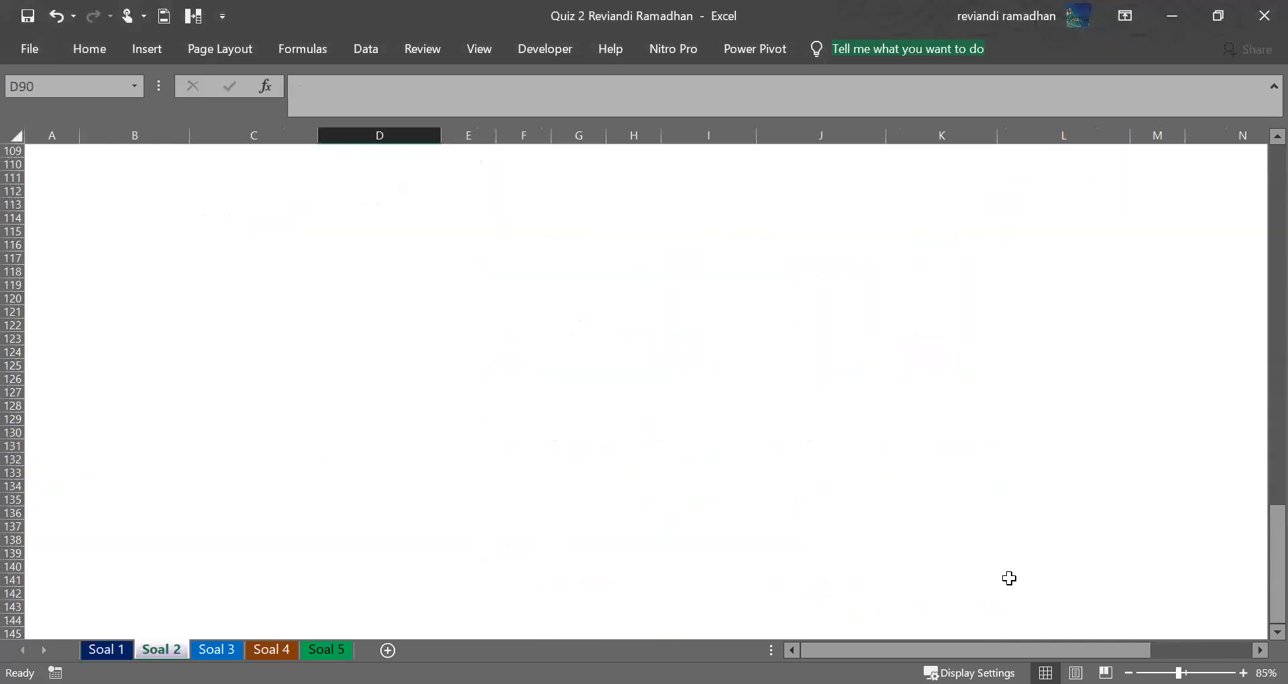
drag(1260, 545, 1258, 109)
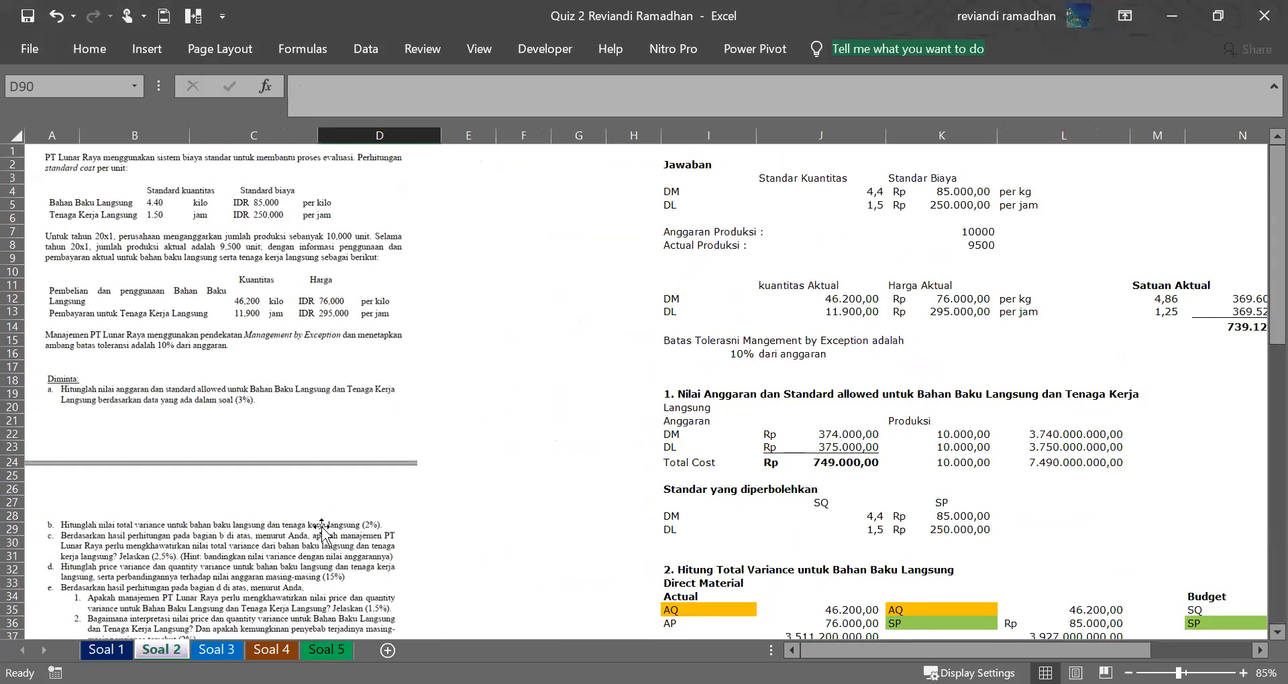
key(alt+Tab)
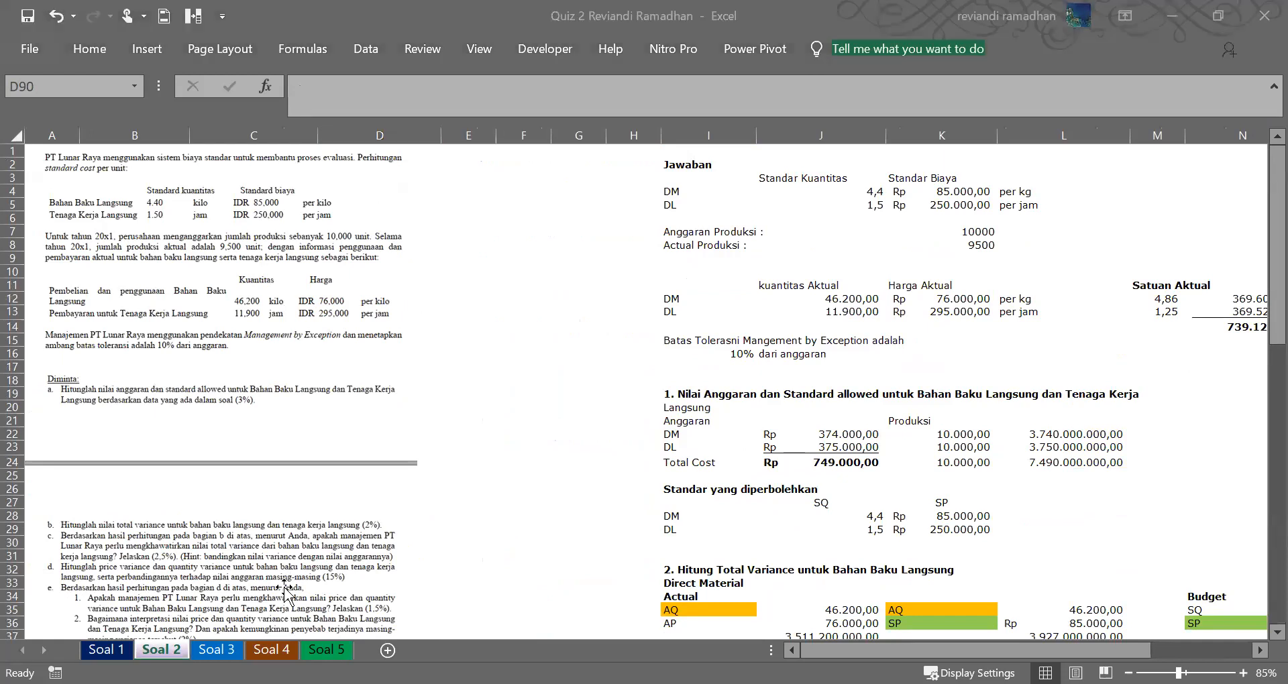
scroll(284, 592, down, 12)
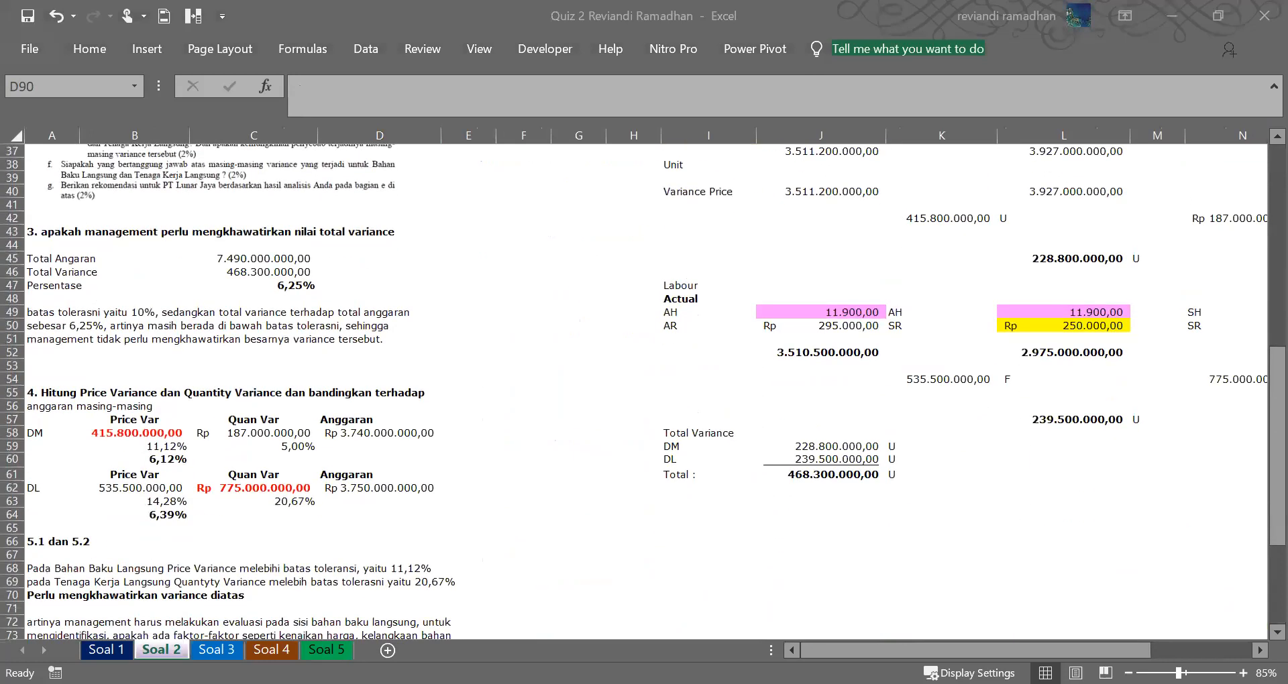
Open the Soal 3 sheet and maximize the workbook window.
double_click(526, 14)
key(ctrl+Page_Down)
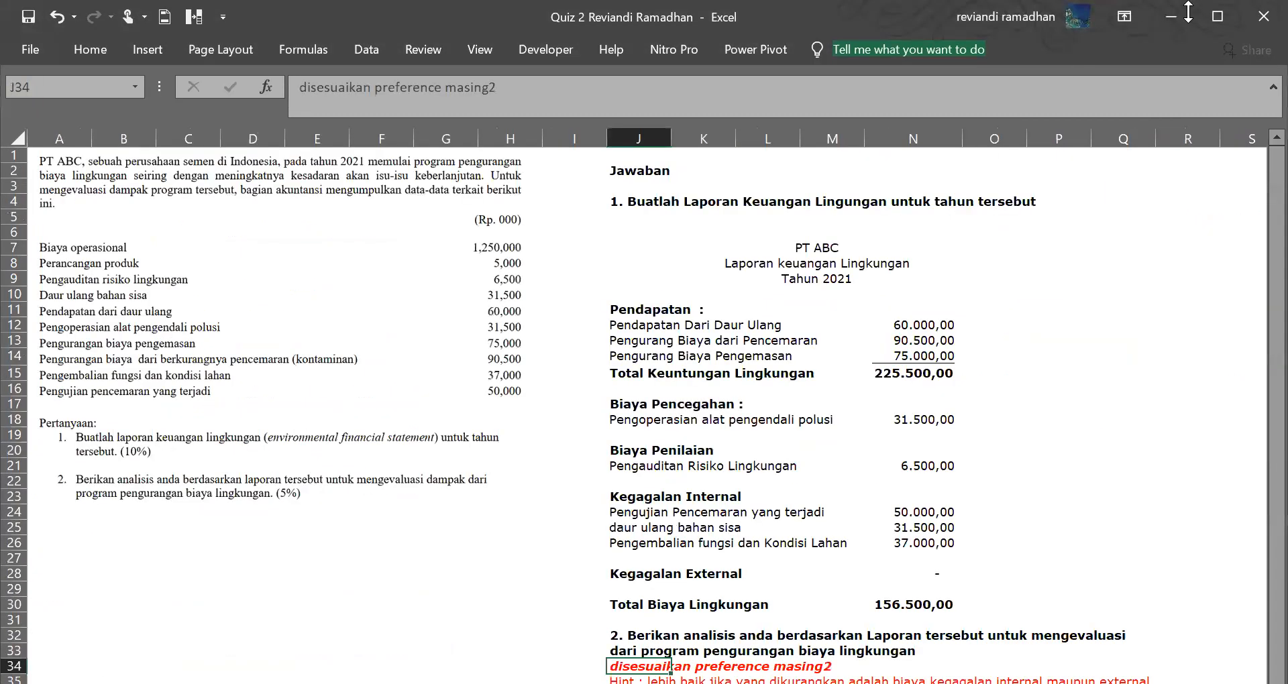
click(1221, 18)
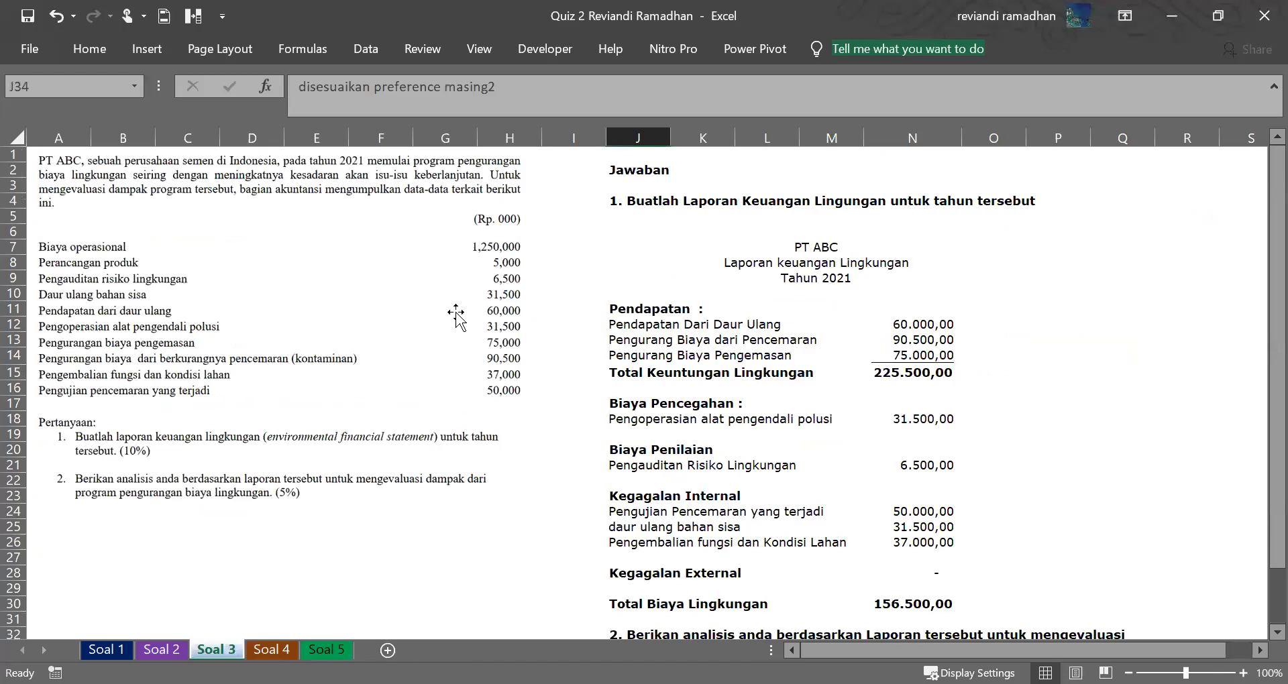
Correct the question 1 heading in J4 to "1. Buatlah Laporan Keuangan Lingkungan untuk tahun tersebut".
click(716, 436)
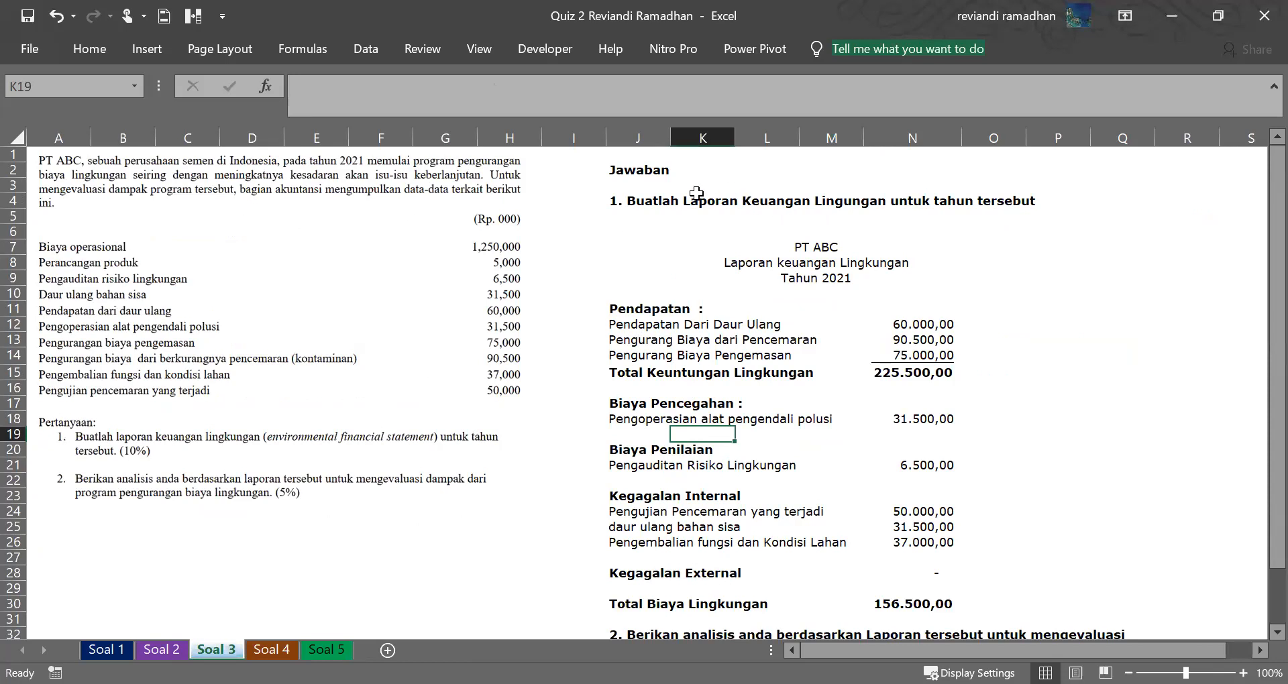
click(663, 196)
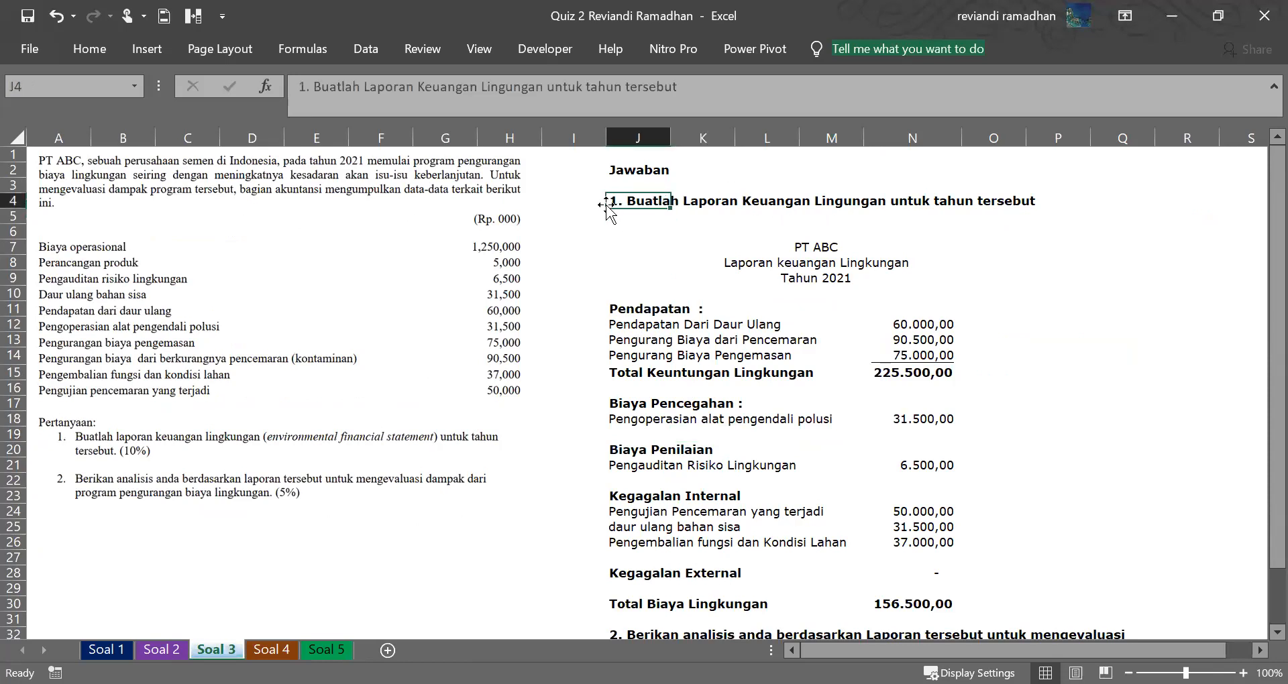
click(508, 87)
key(Return)
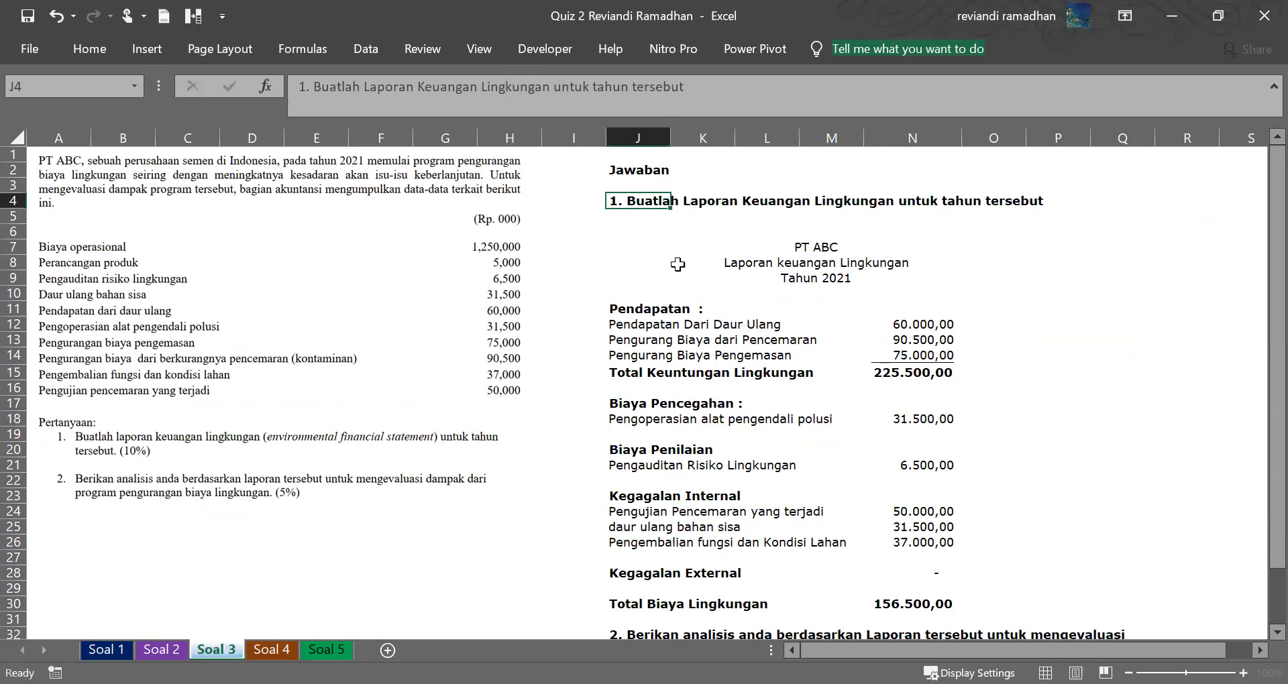
Review the PT ABC question picture and the environmental report title in row 8.
click(438, 322)
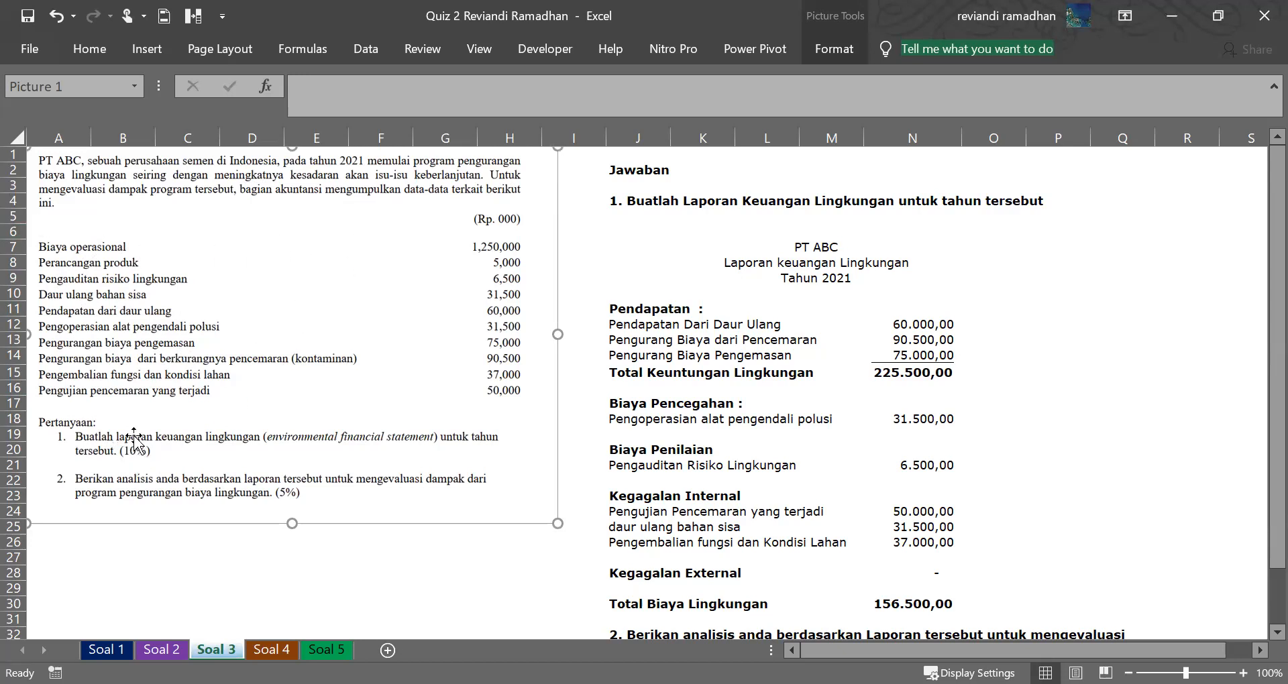
click(634, 262)
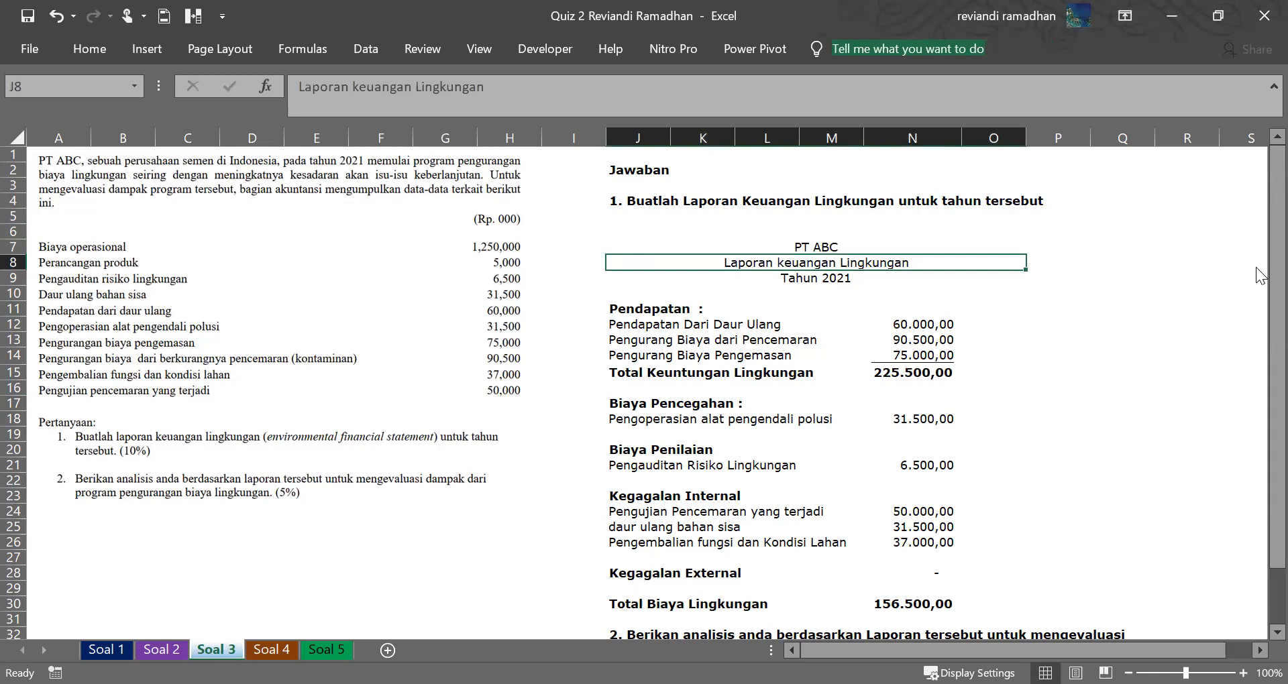
Review the environmental report's cost sections and their line items, from Biaya Pencegahan through Kegagalan External.
drag(1256, 267, 1257, 397)
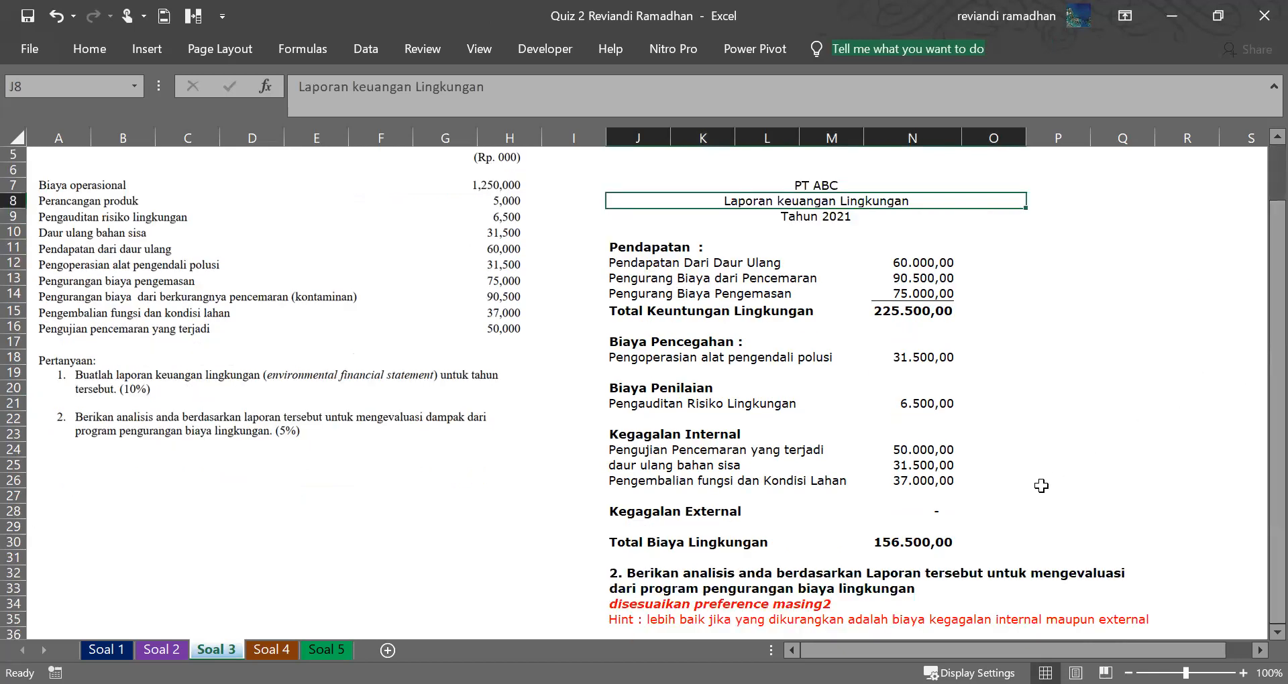
click(1041, 486)
click(667, 342)
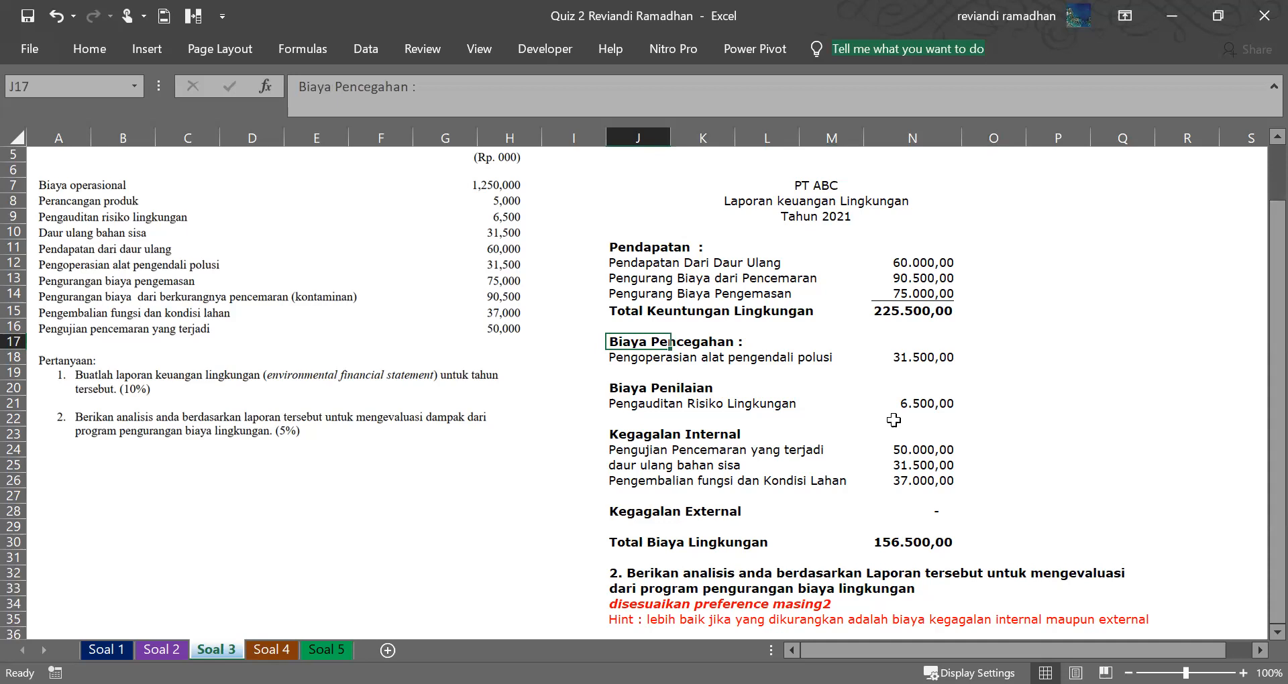
click(656, 365)
drag(639, 347, 639, 356)
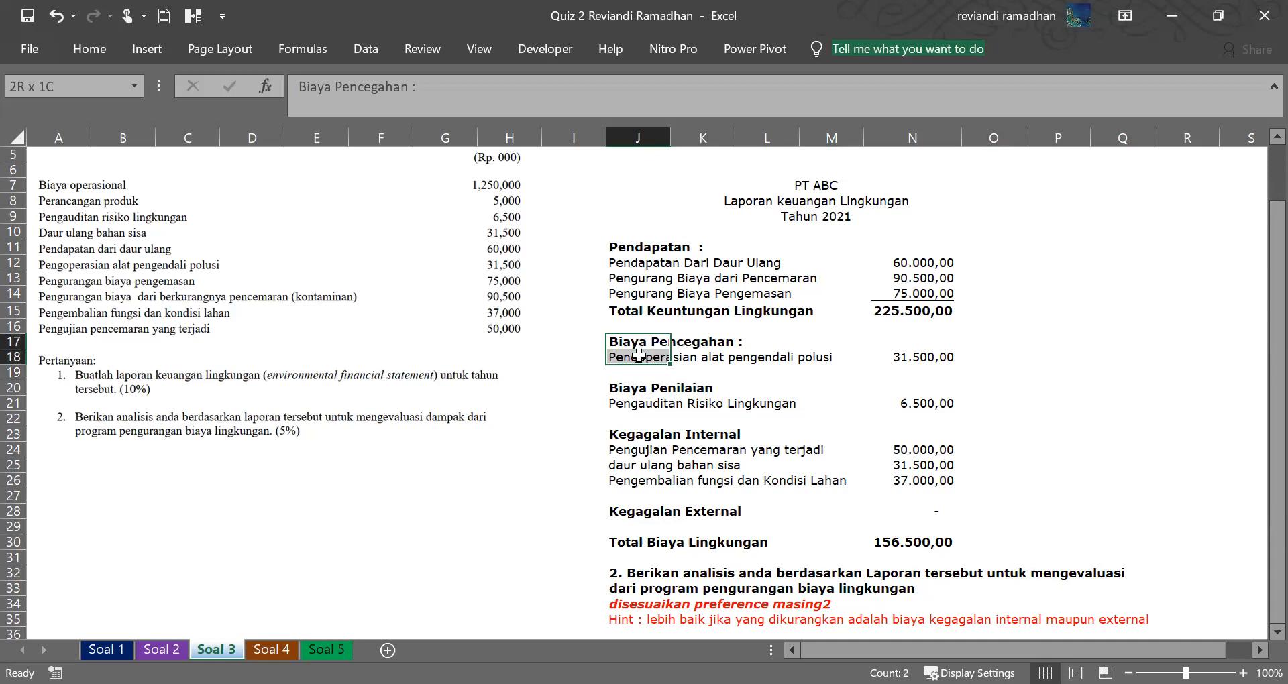
click(632, 375)
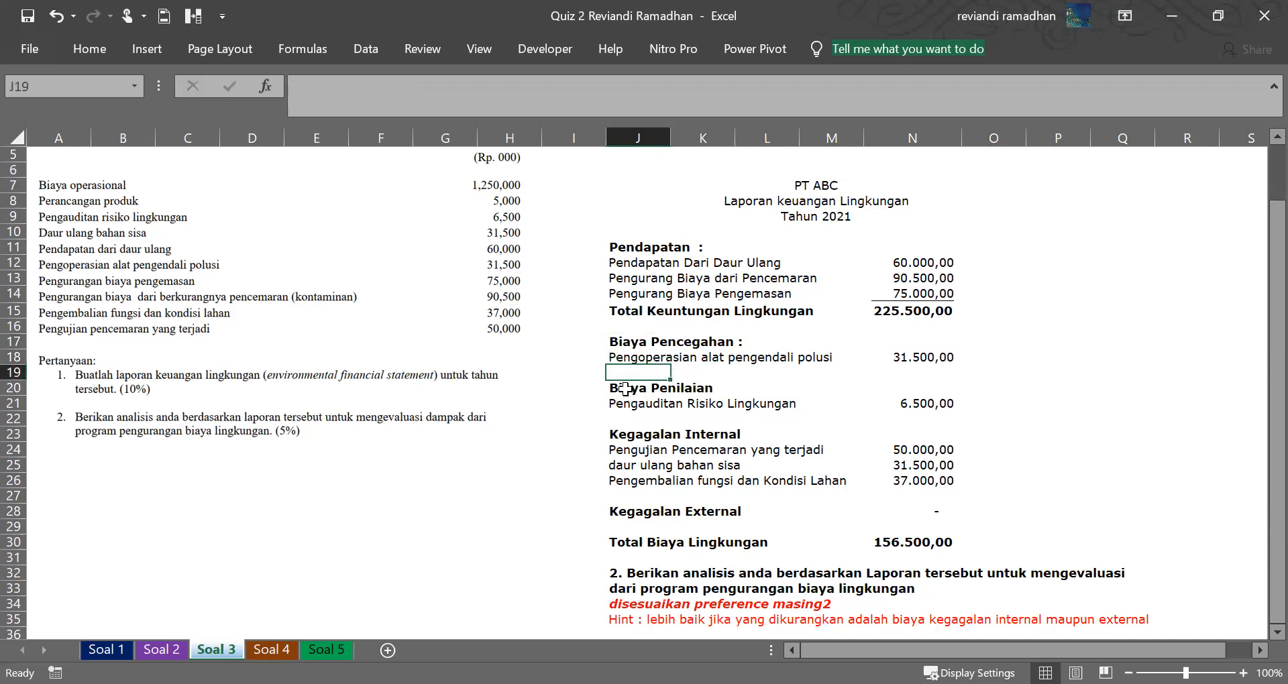
click(624, 388)
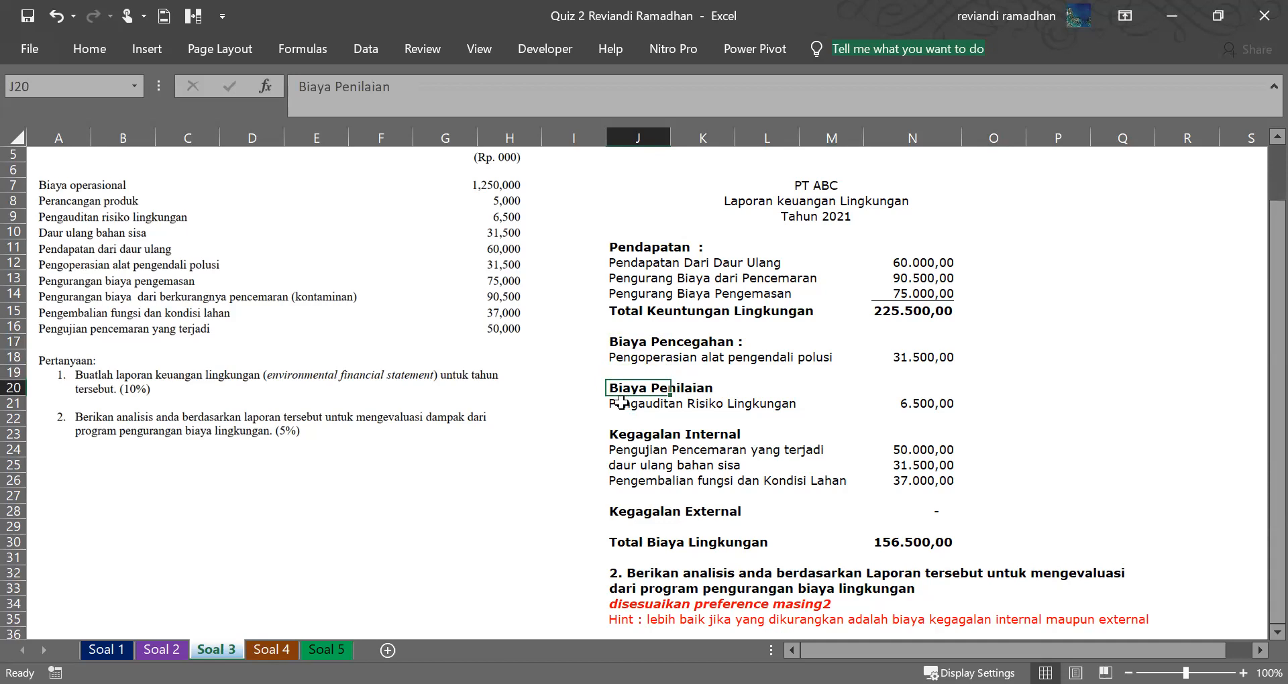
click(626, 403)
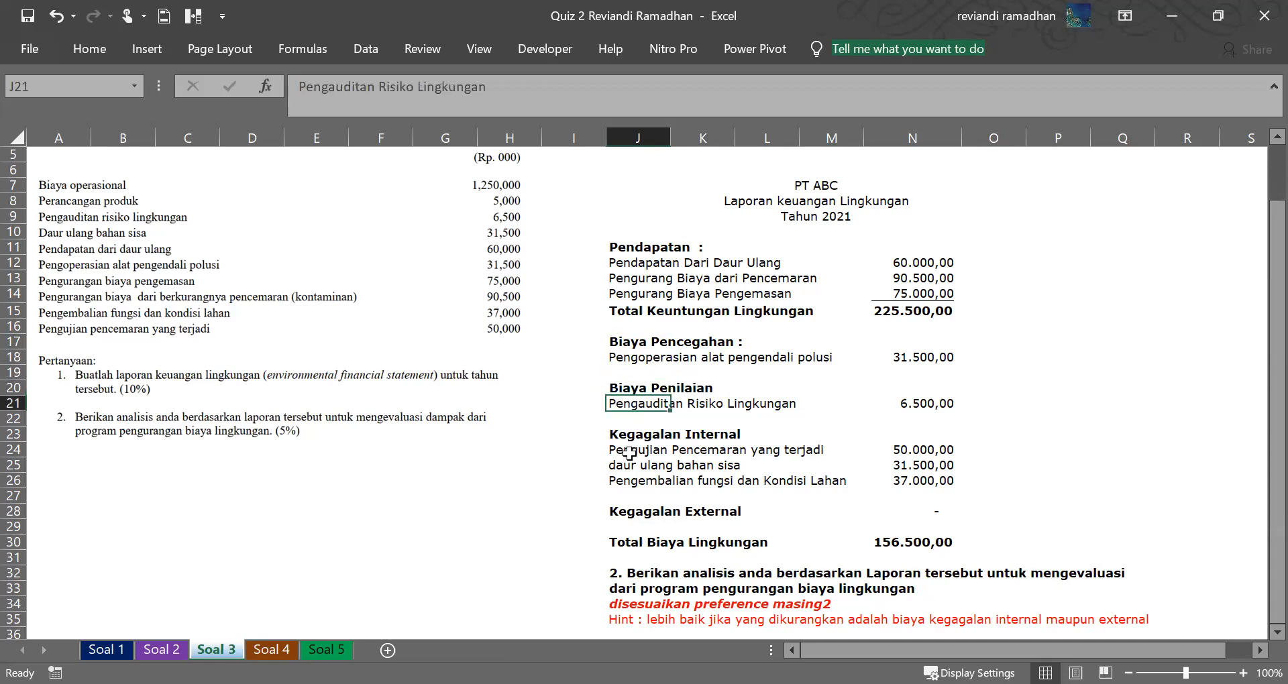
click(628, 441)
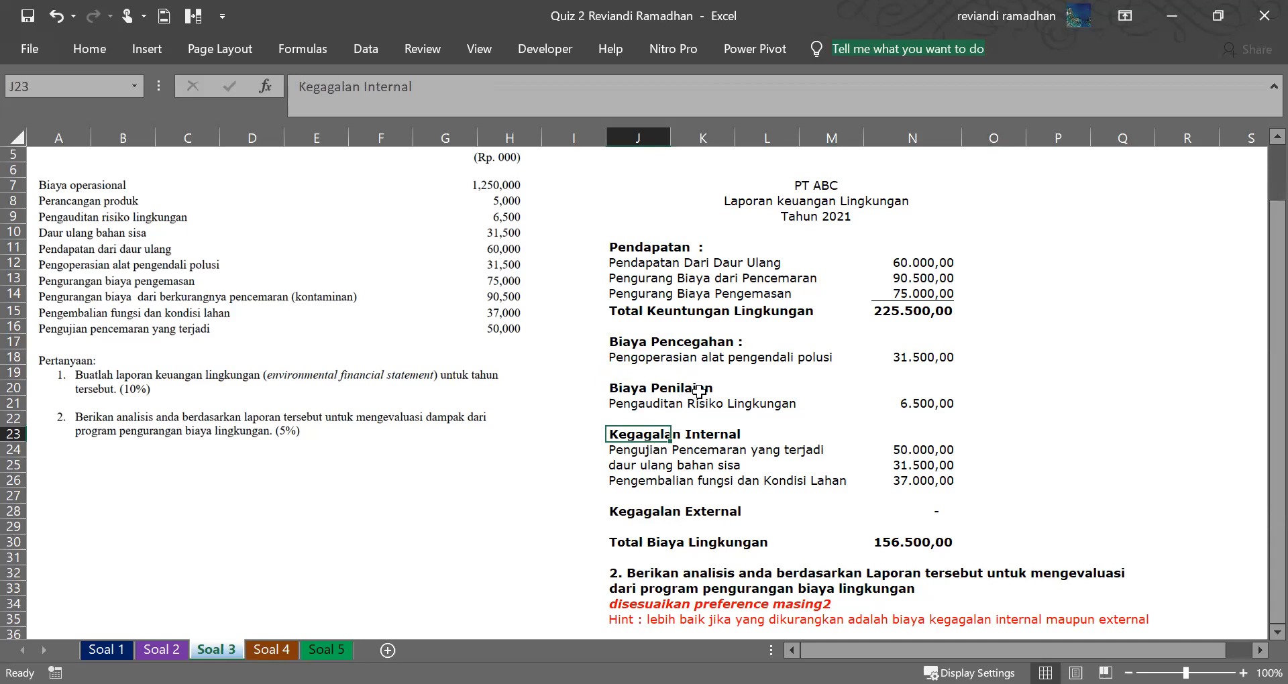
click(775, 455)
click(712, 449)
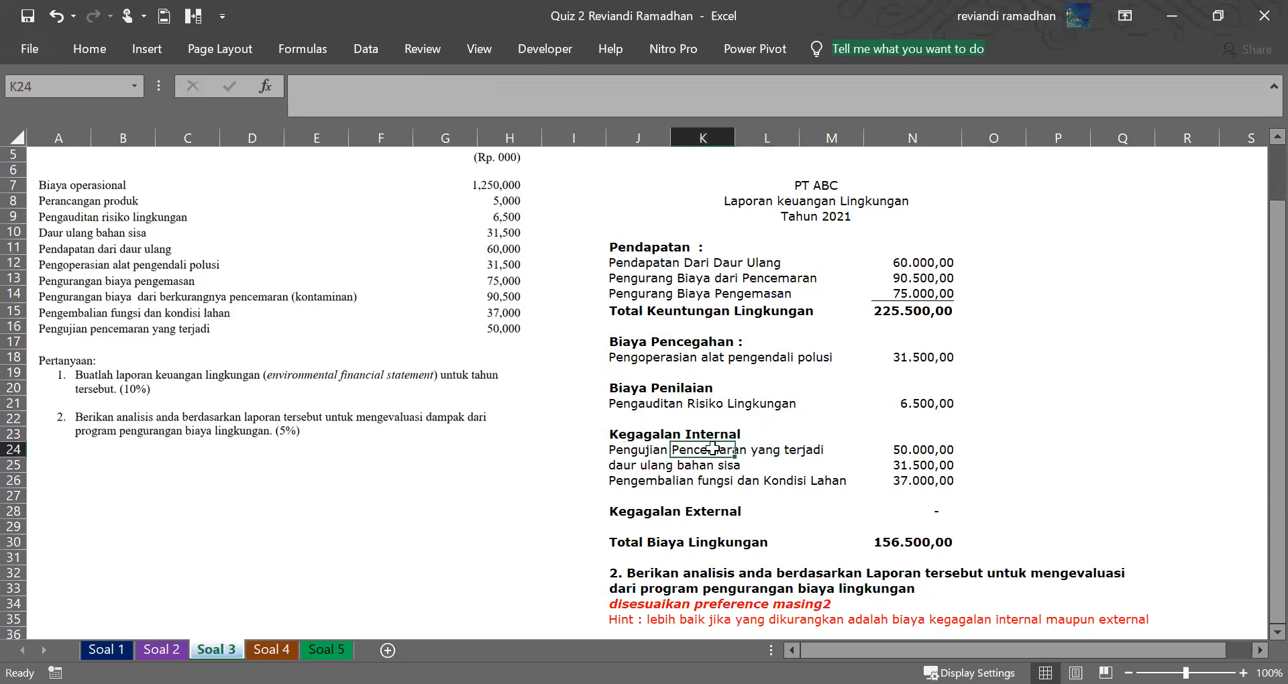
click(654, 464)
click(668, 481)
click(664, 511)
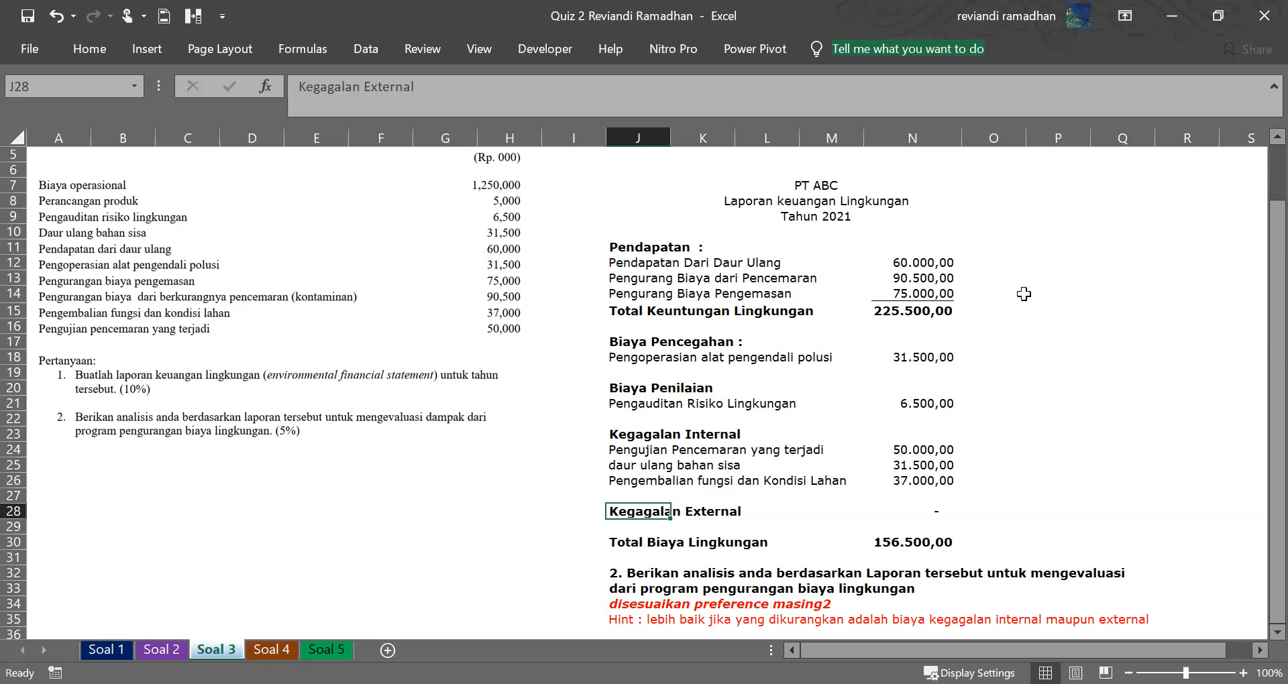
Go over the cost category headings again: Biaya Pencegahan, Biaya Penilaian, Kegagalan Internal and Kegagalan External.
click(661, 526)
click(664, 495)
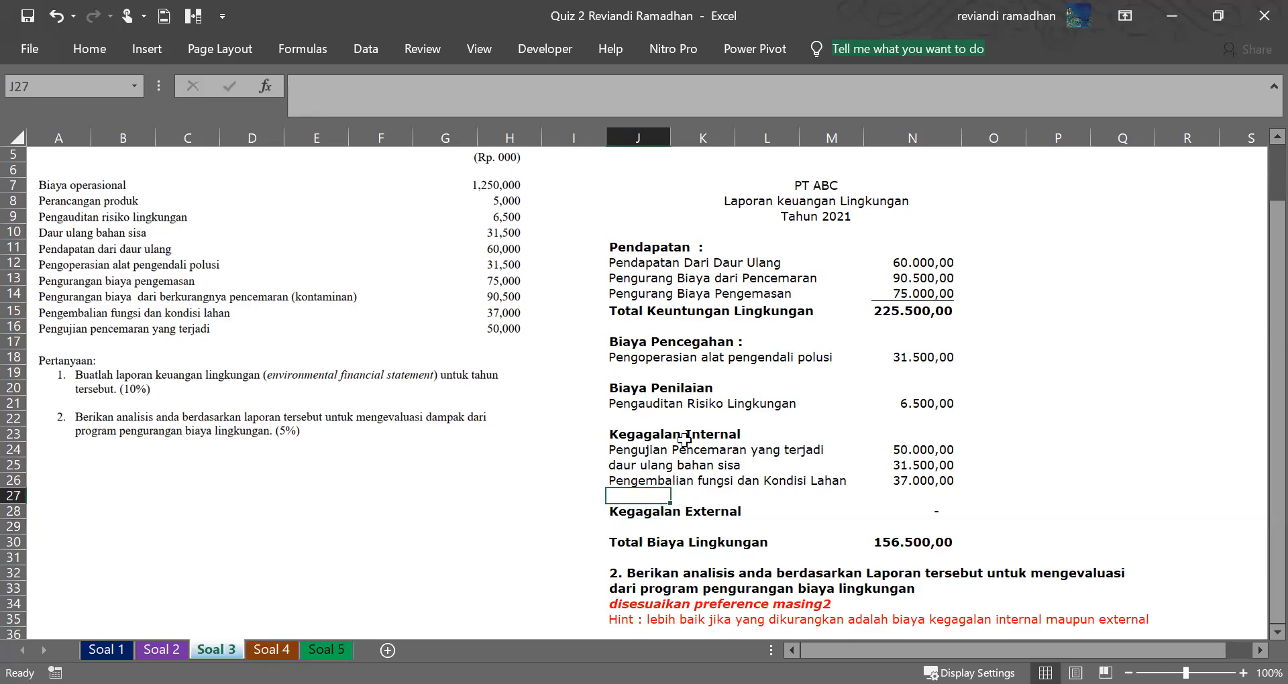
click(657, 345)
click(643, 389)
click(646, 433)
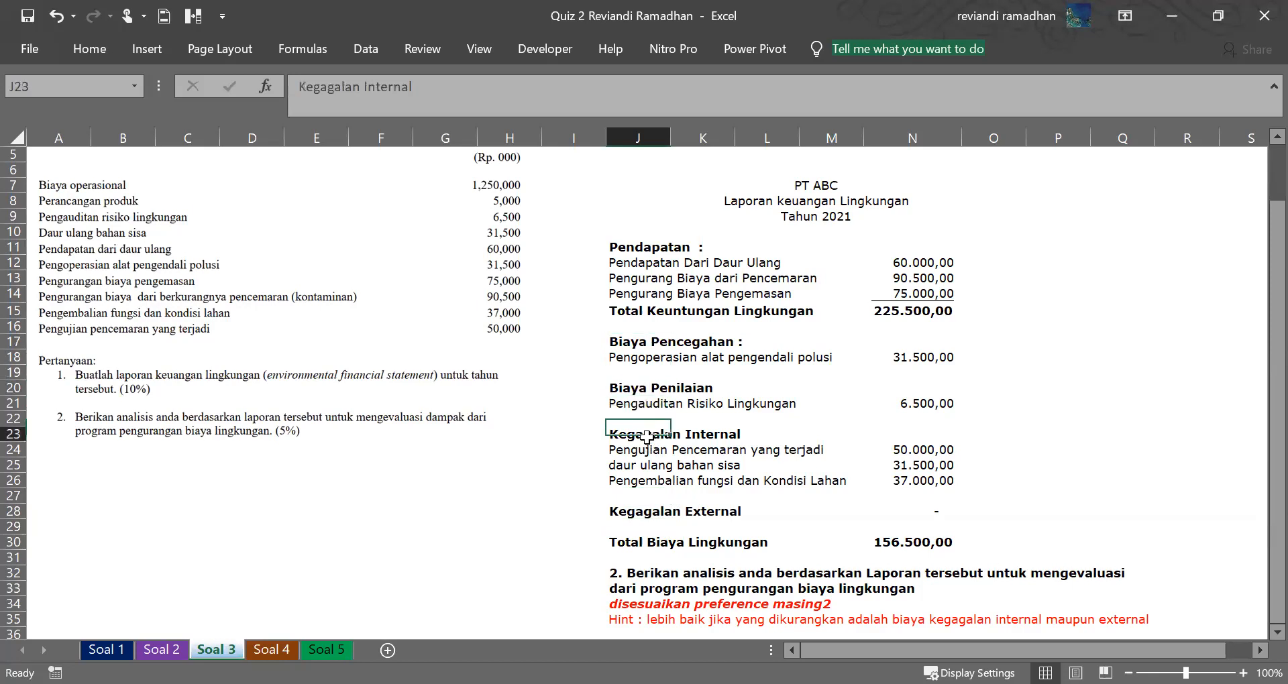
click(645, 515)
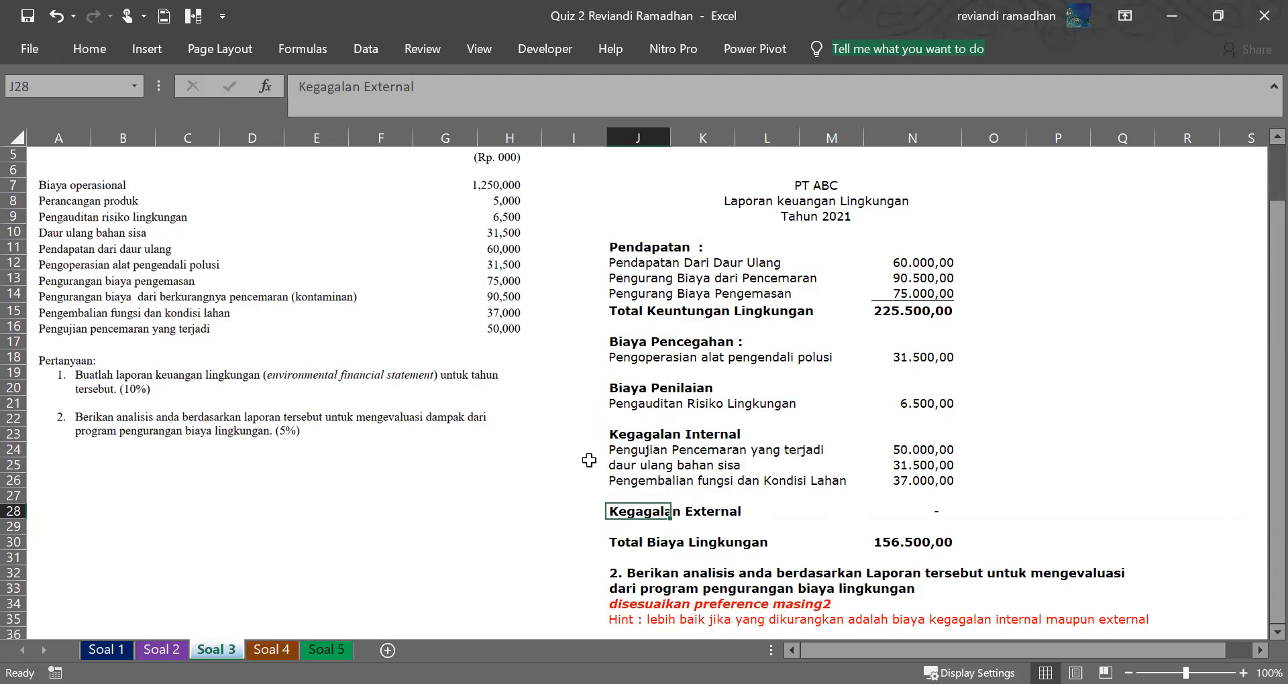
Examine the heading lines of the PT ABC environmental report, including its title and year.
click(626, 264)
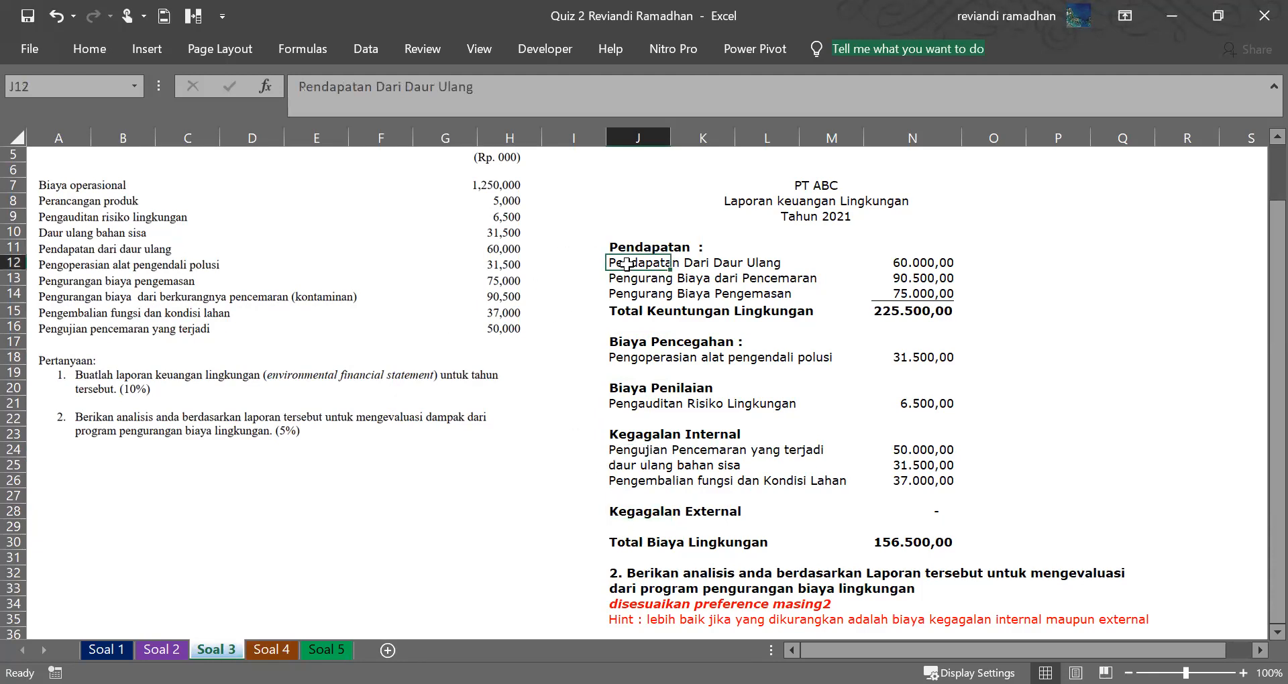
click(750, 201)
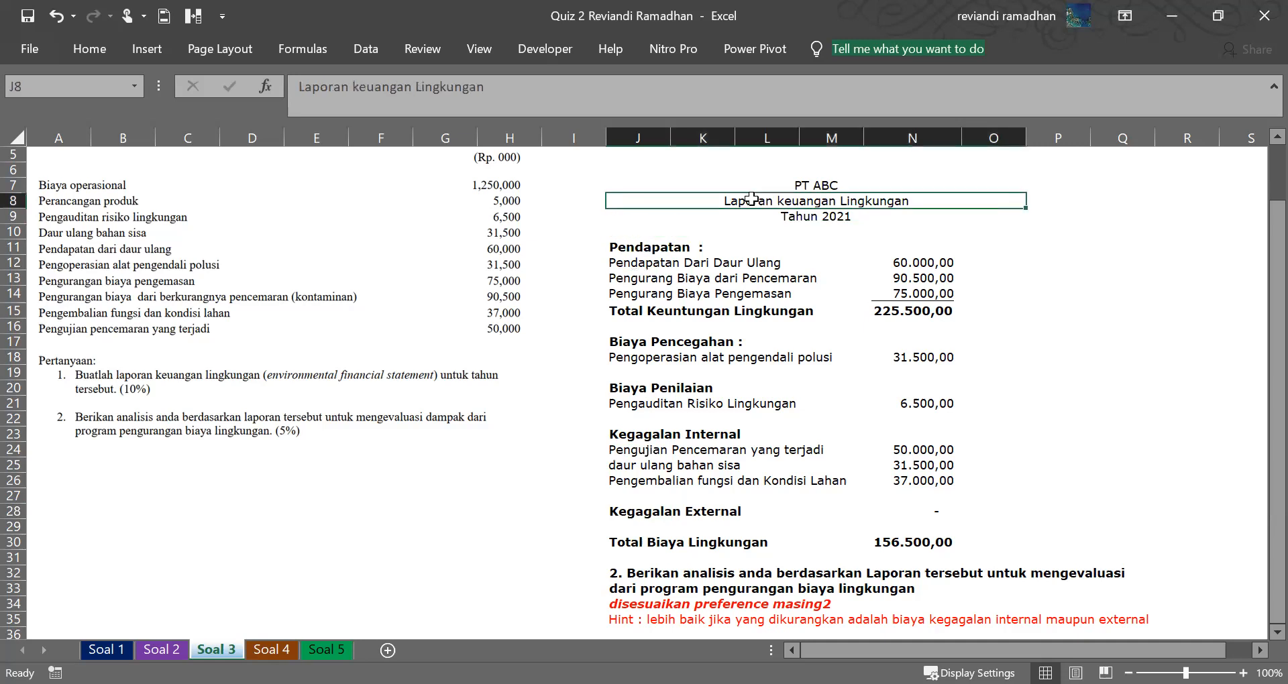
drag(750, 217, 759, 198)
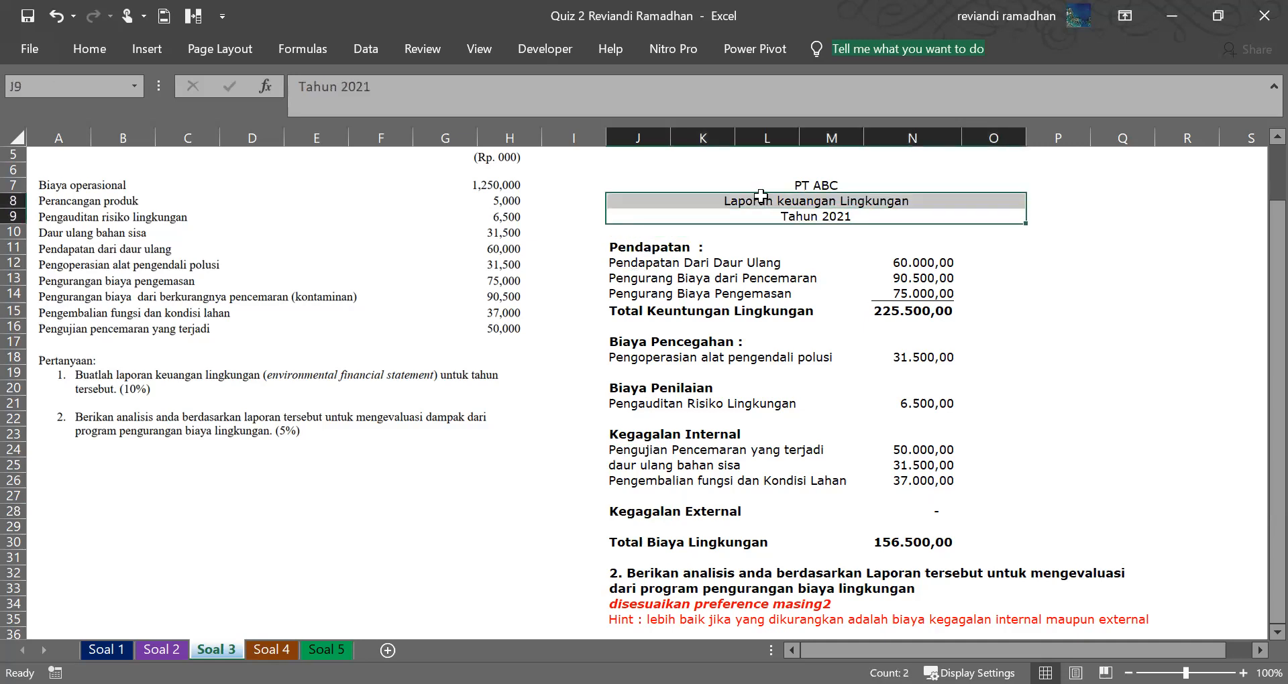
click(761, 202)
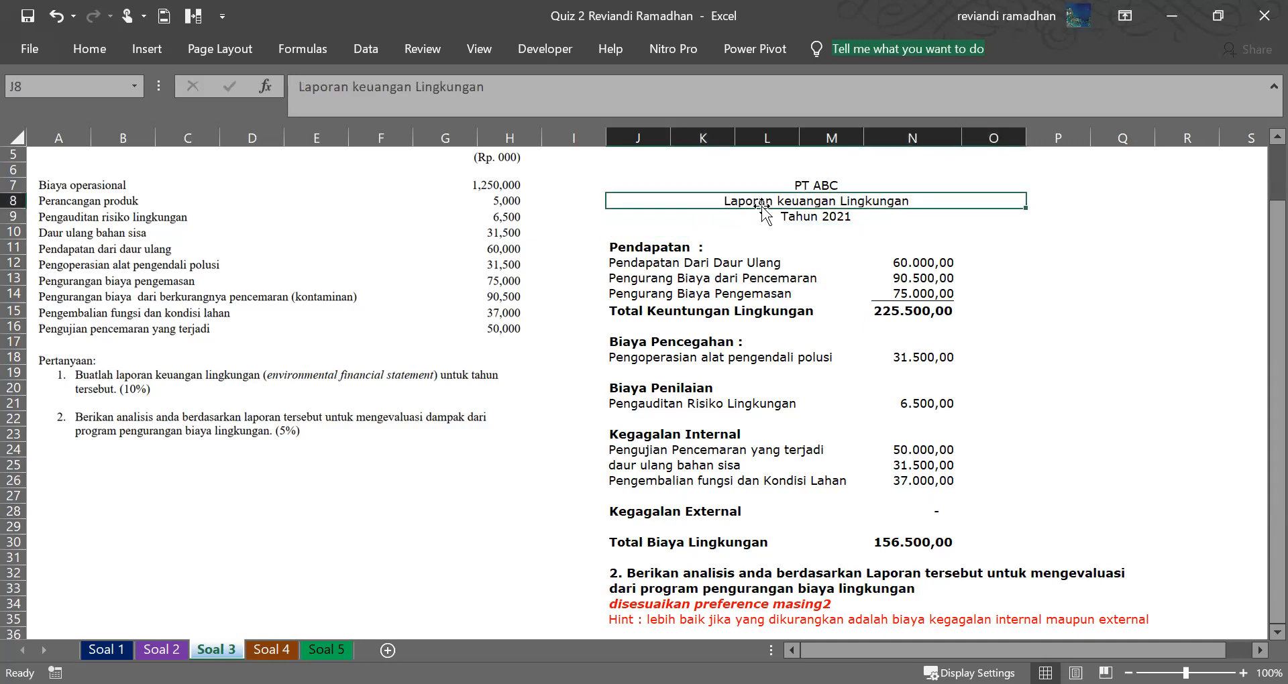
click(751, 235)
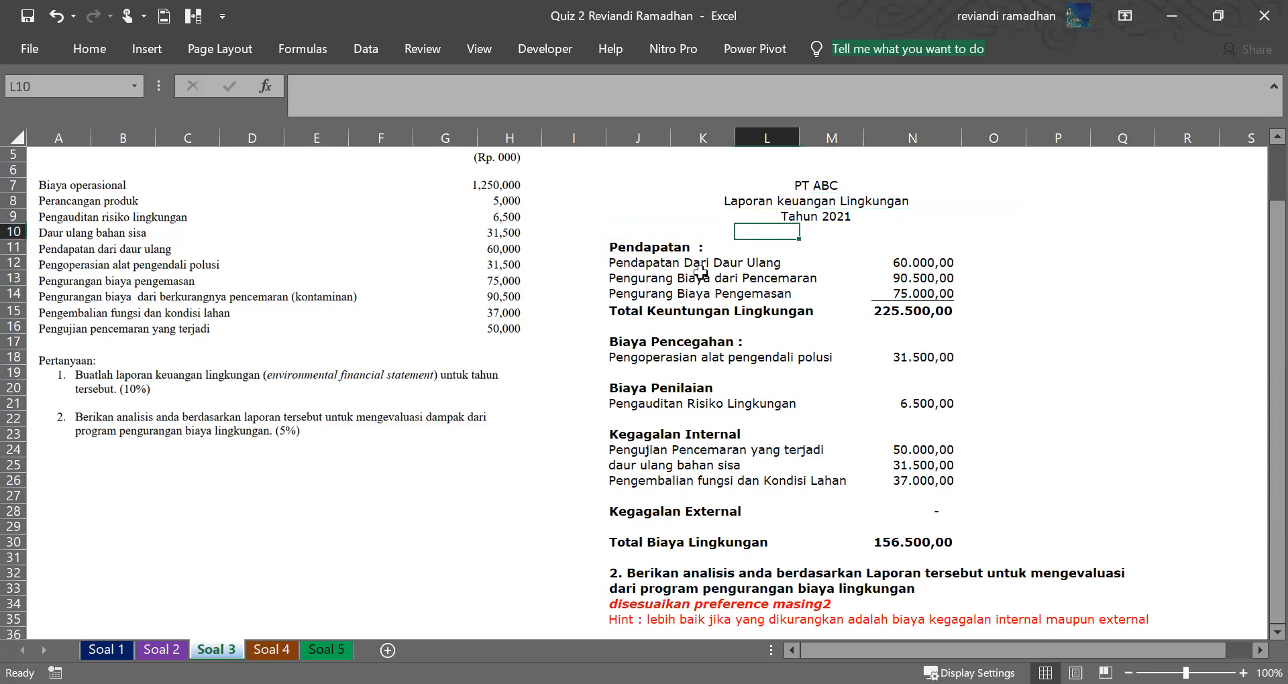
click(700, 275)
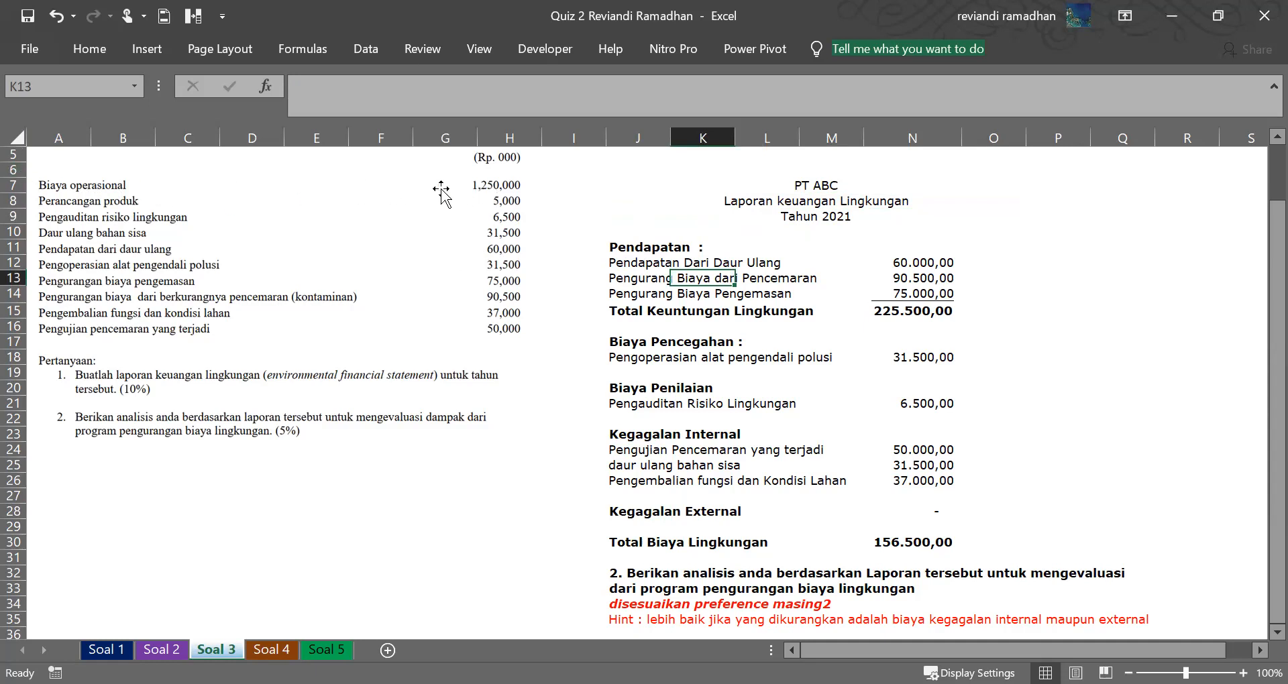
Examine the Pendapatan section's recycling income, pollution cost reduction and packaging cost reduction entries with their amounts.
click(667, 249)
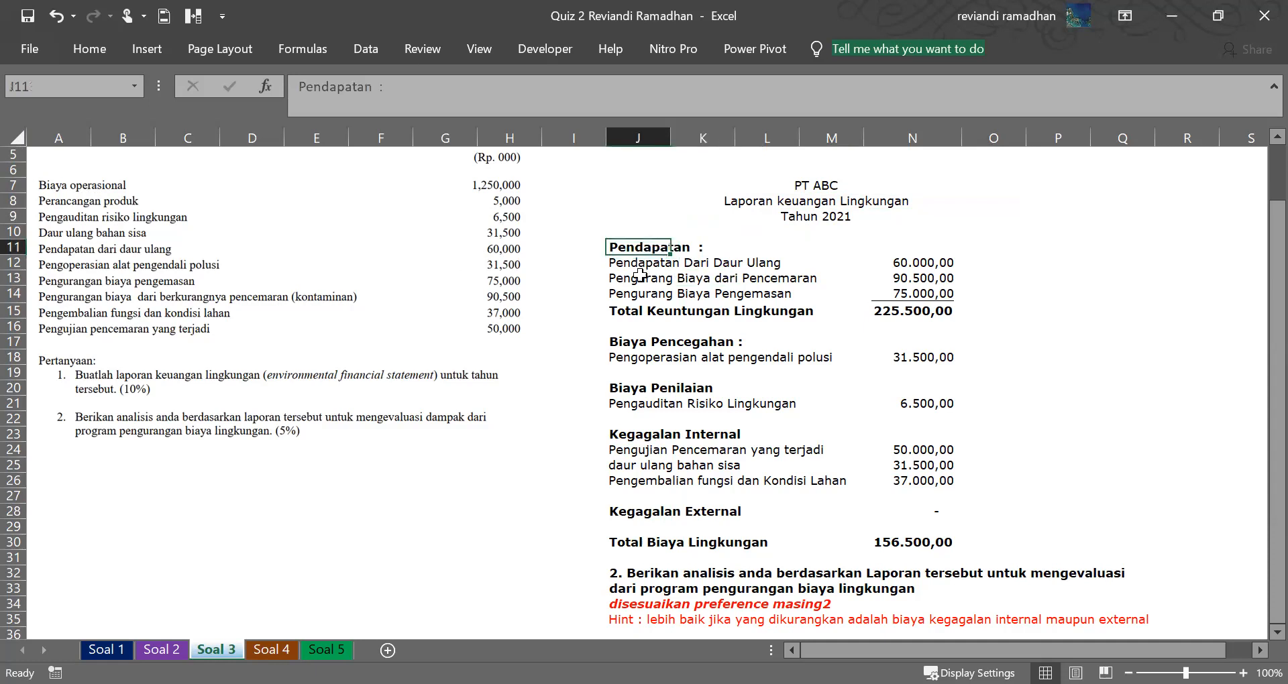
click(634, 264)
click(651, 248)
click(631, 263)
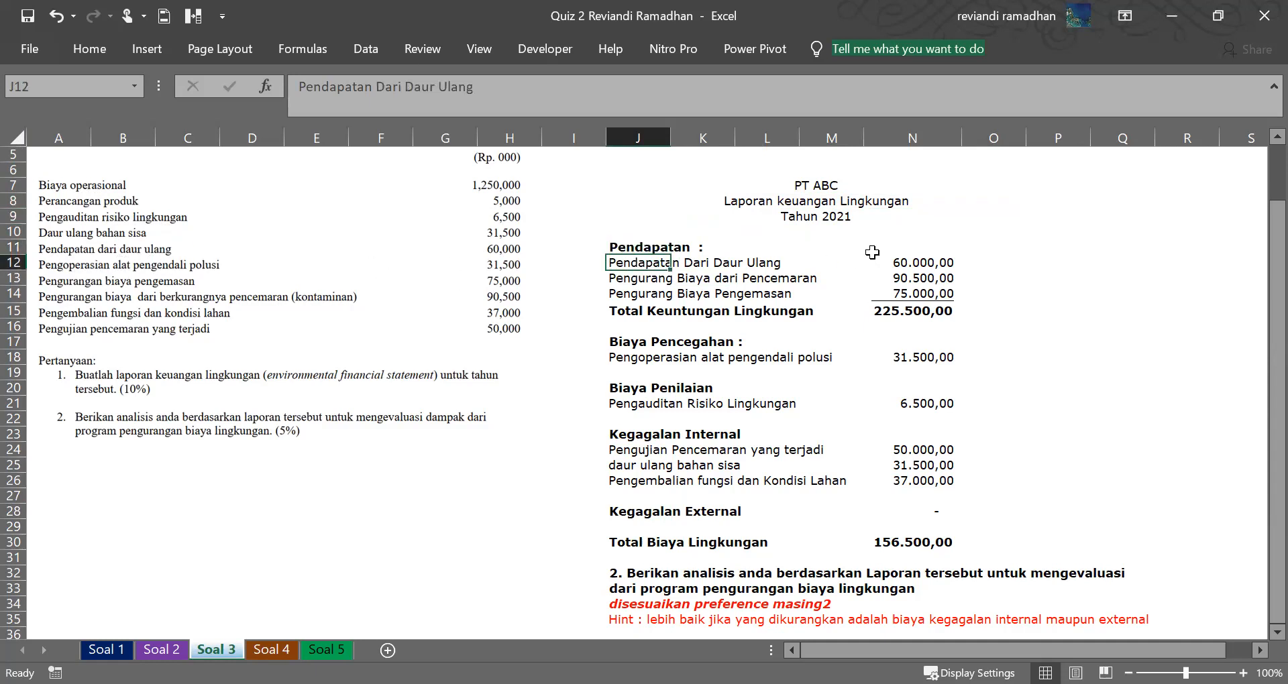
click(906, 264)
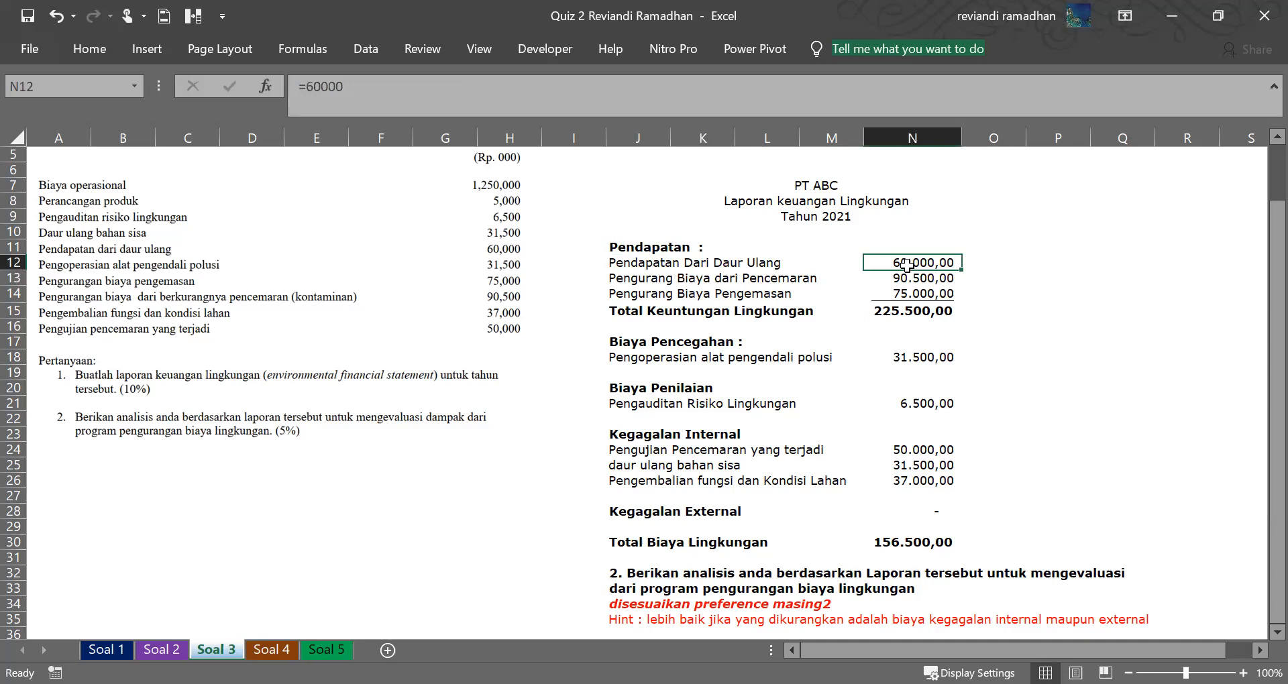
click(664, 278)
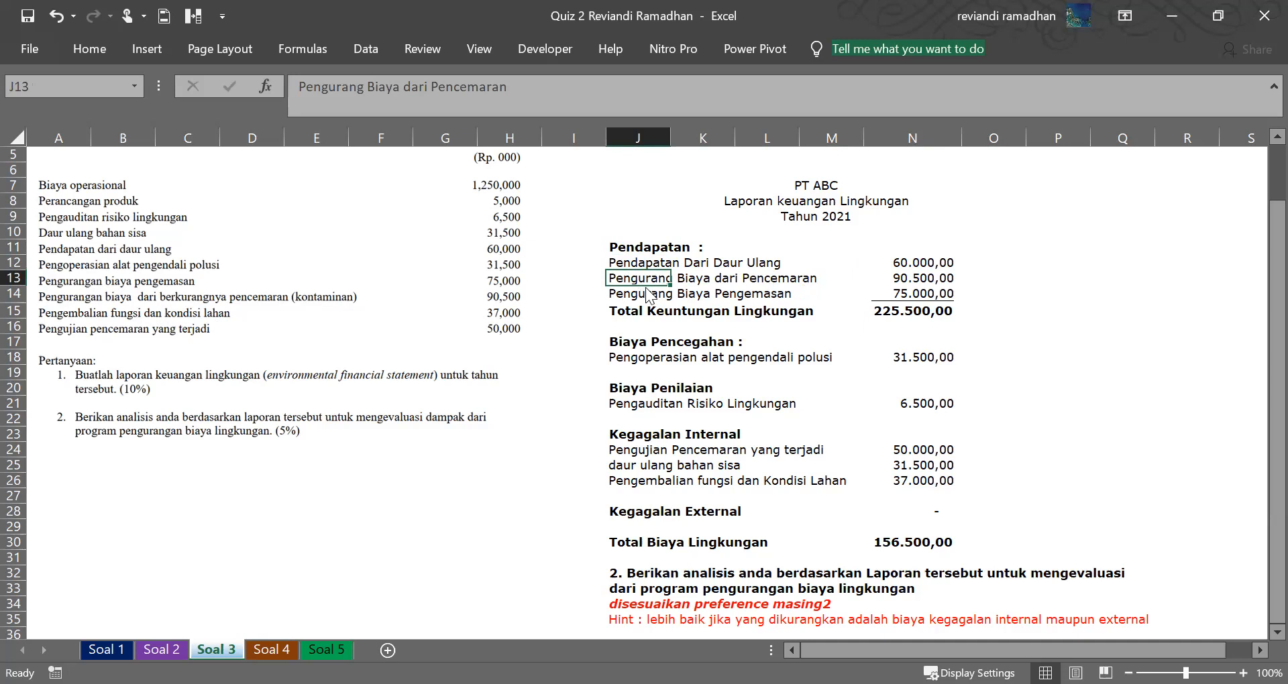
click(675, 277)
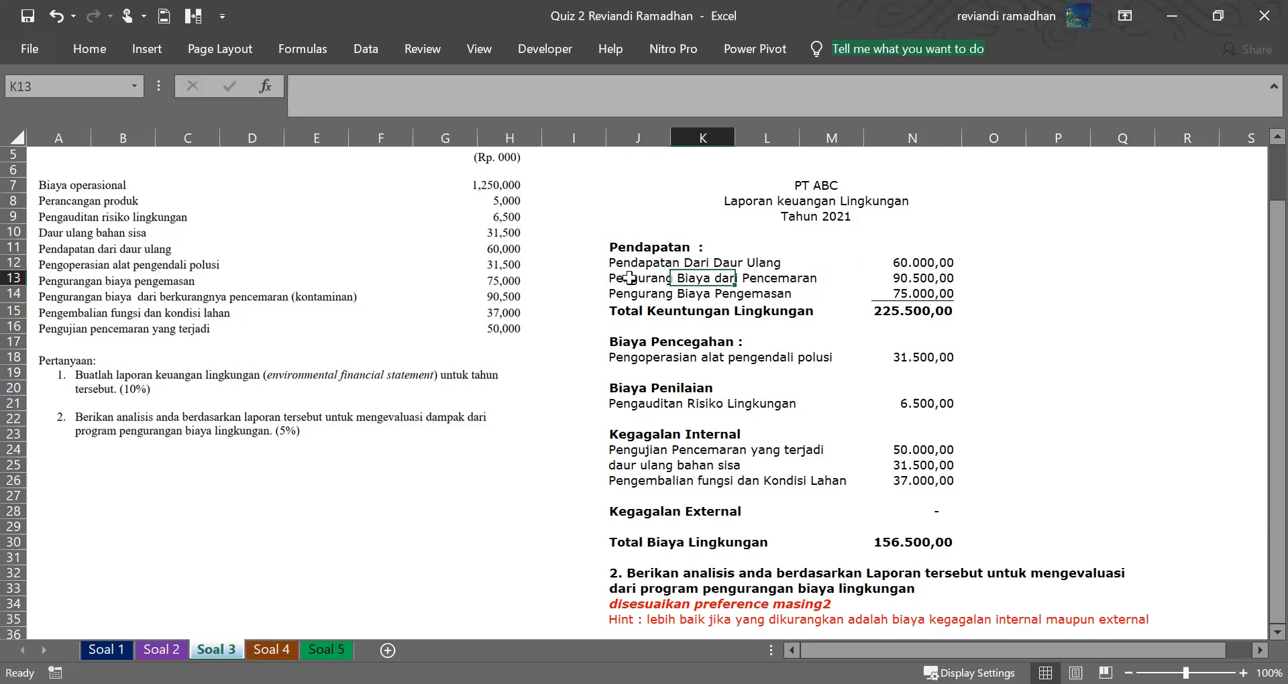
click(630, 277)
click(702, 278)
click(908, 276)
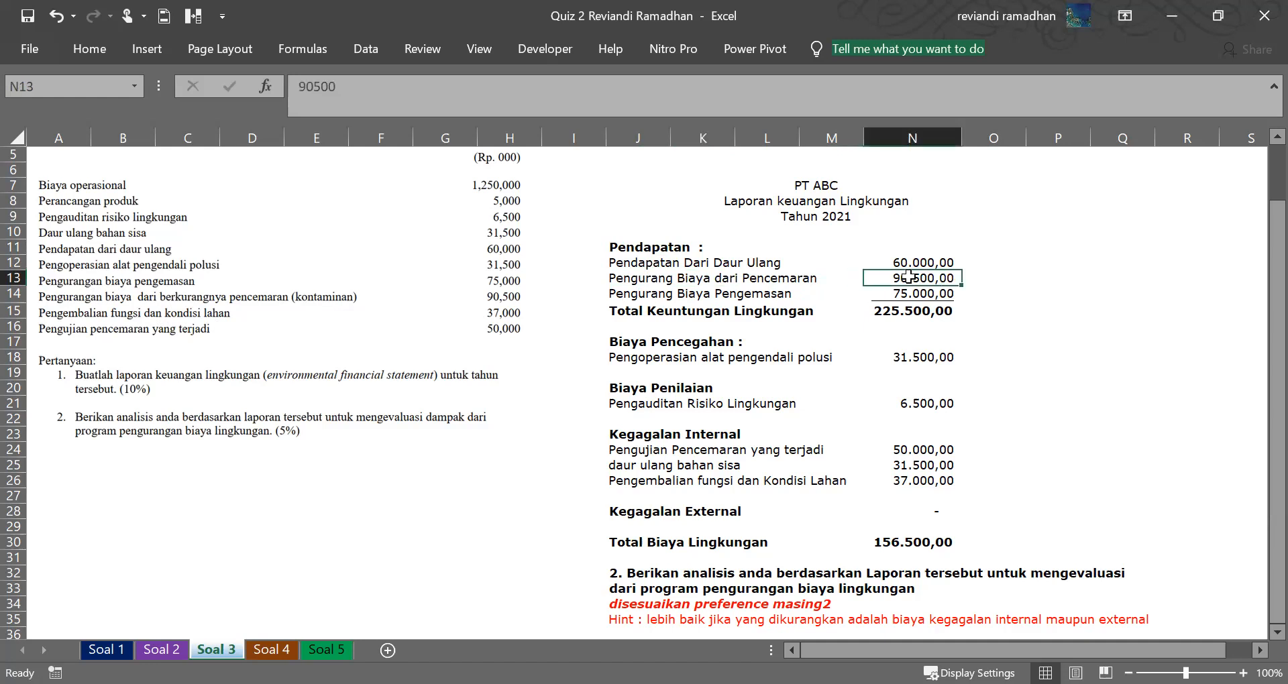
click(621, 295)
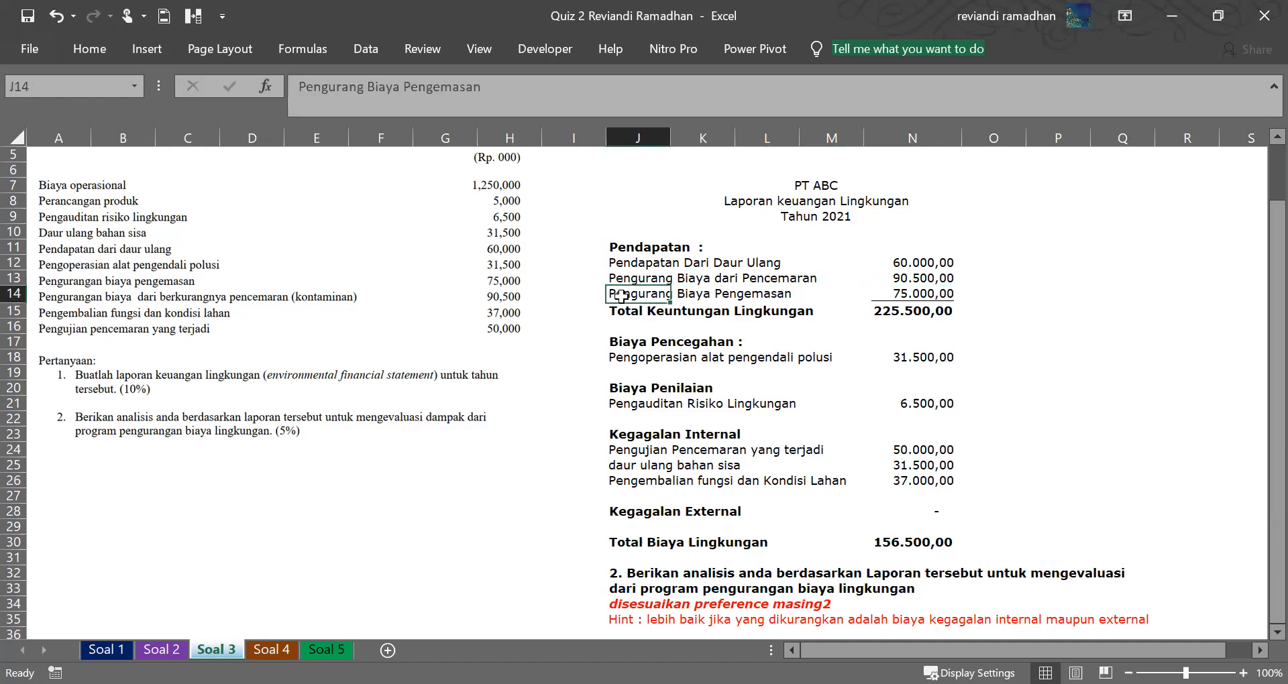
click(727, 294)
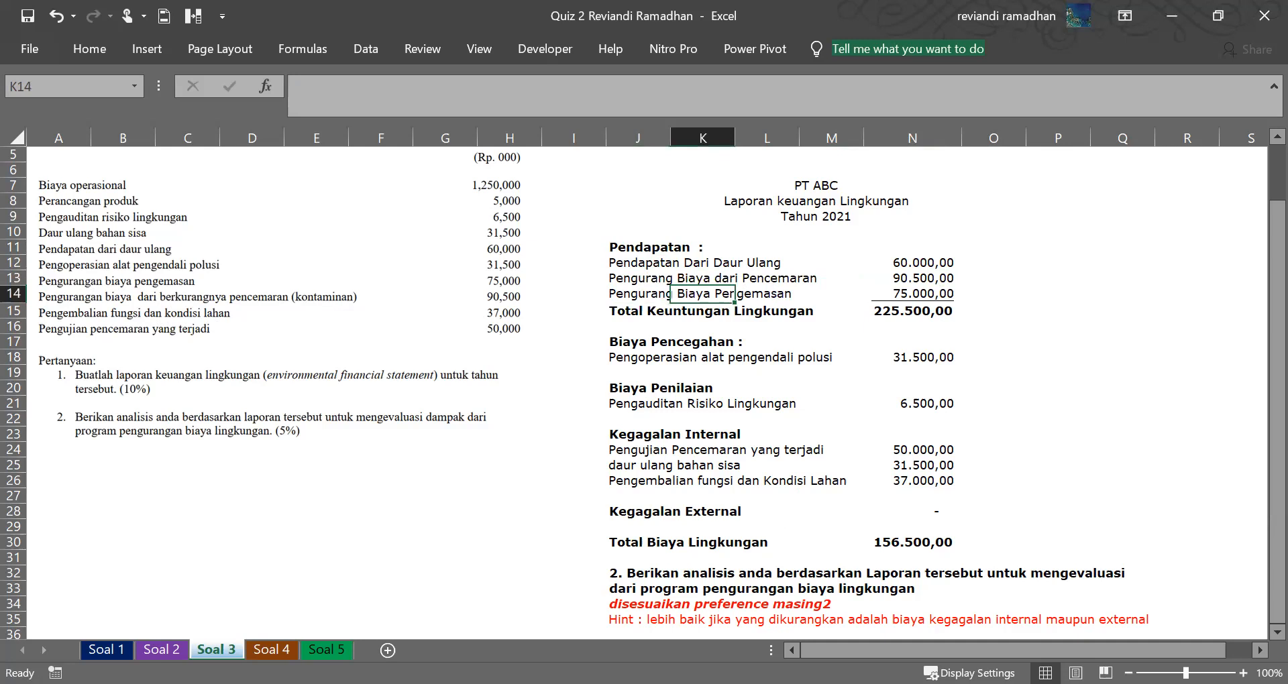
Paste the copied PT Thamus sample report picture into the Soal 3 sheet and place it, scaled down, beside the answer's amounts.
key(alt+Tab)
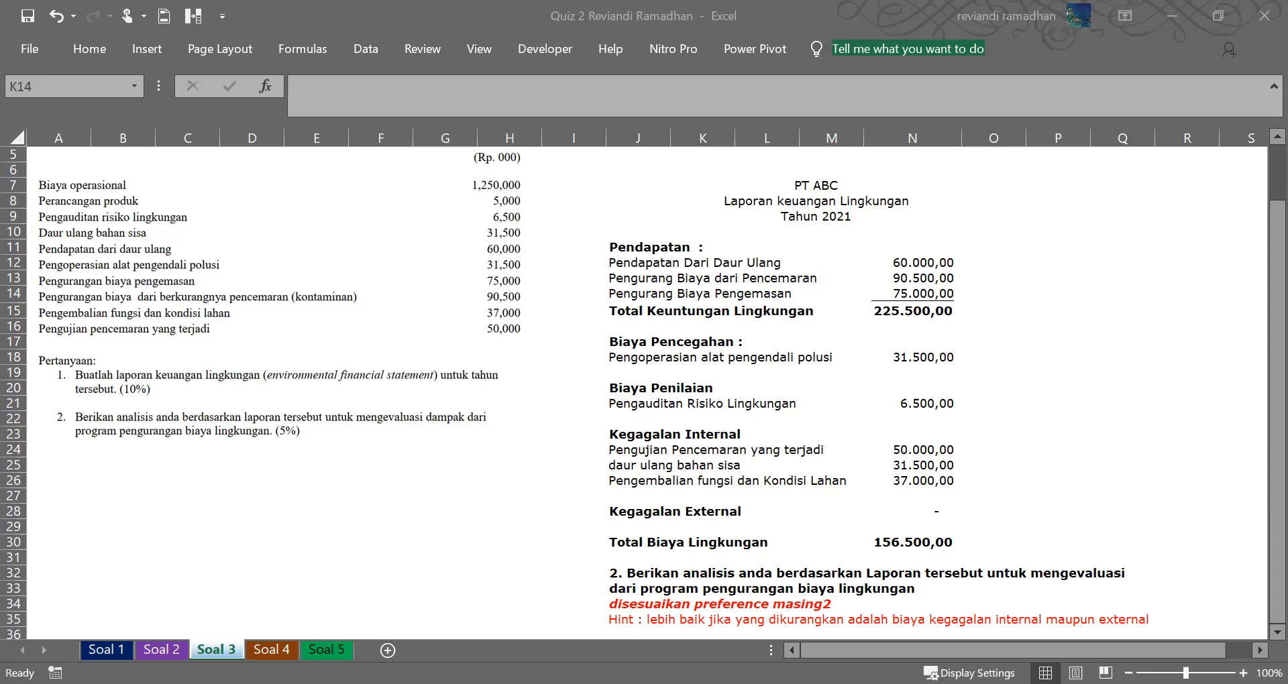
key(ctrl+v)
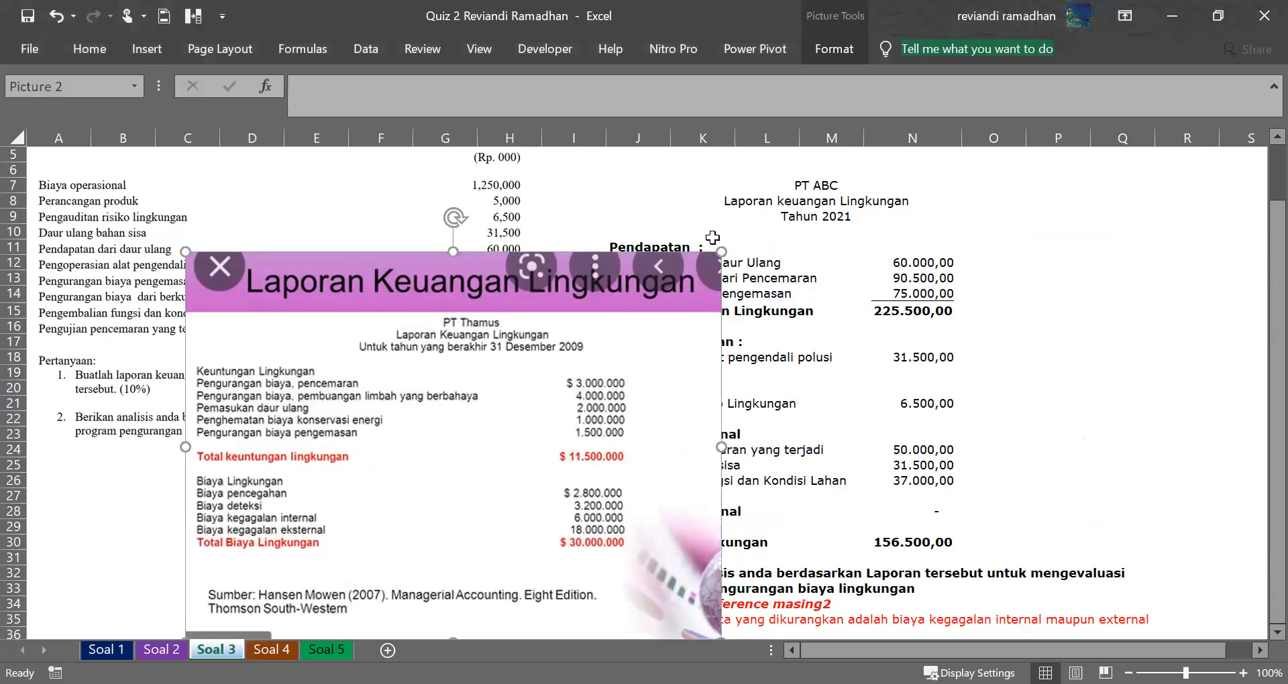
drag(721, 250, 433, 411)
drag(465, 487, 1238, 271)
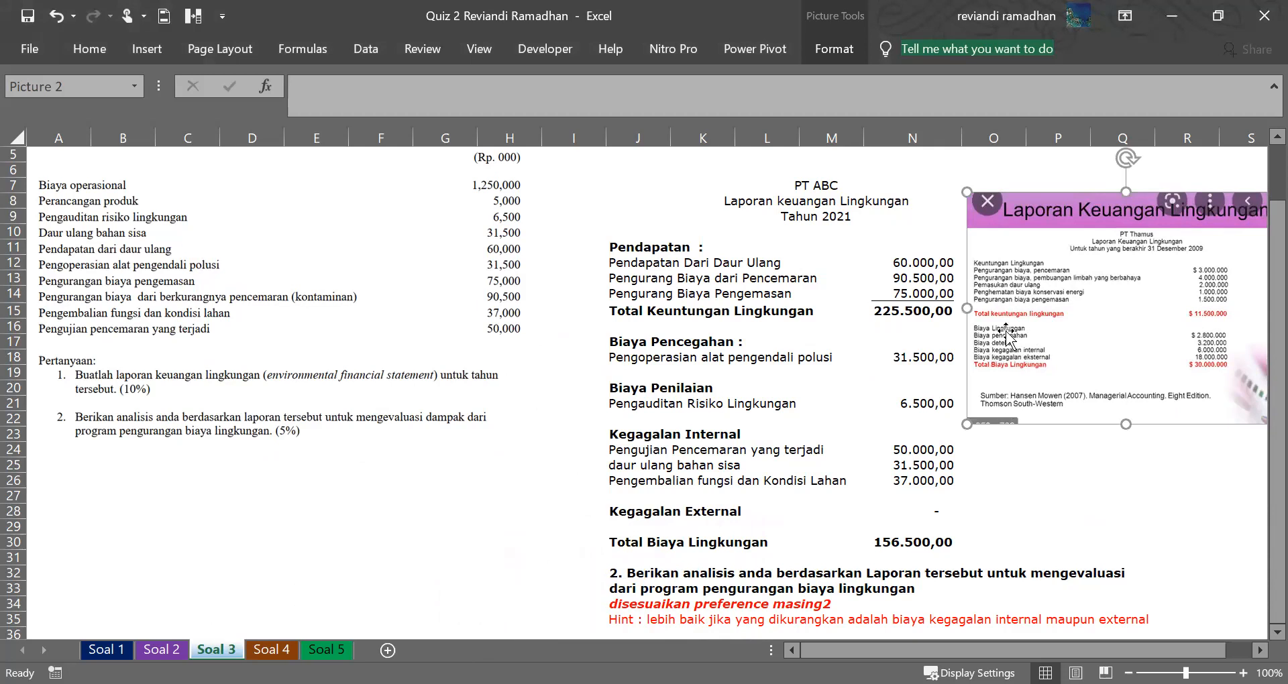
click(1047, 466)
Compare the Pendapatan entries for pollution and packaging cost reductions with the pasted PT Thamus sample report.
key(Right)
key(Right)
key(Right)
key(Right)
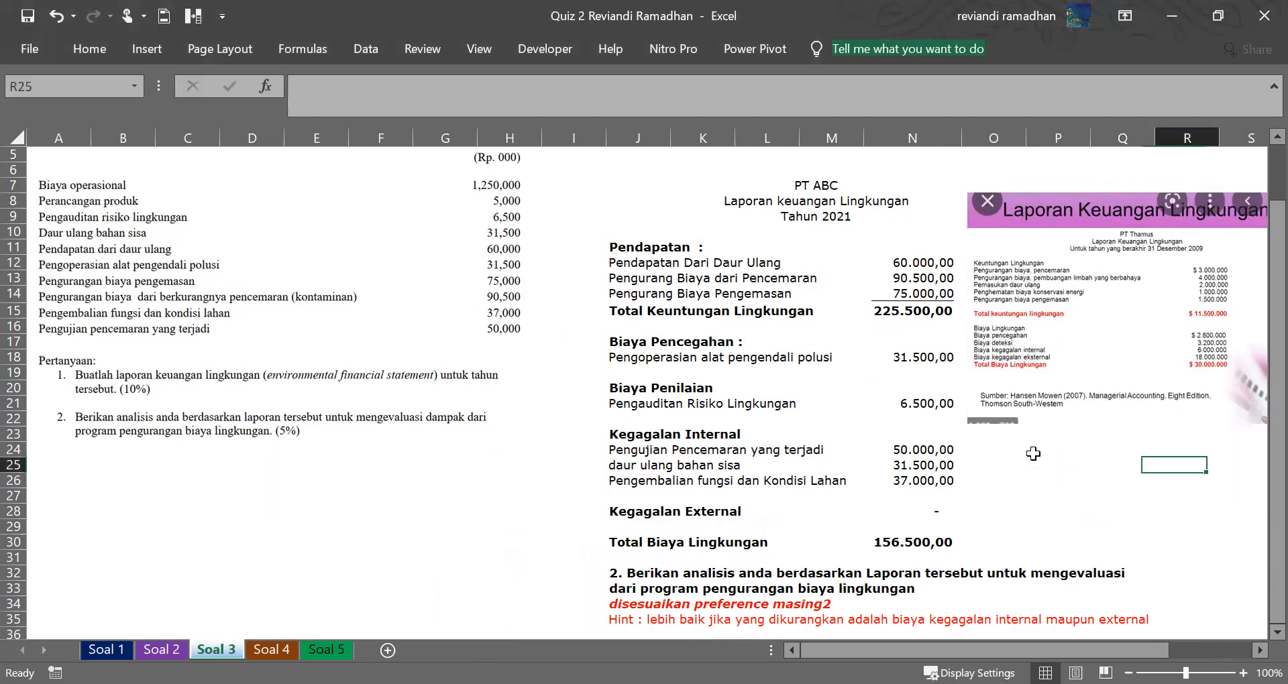
key(Right)
scroll(839, 385, up, 2)
scroll(671, 366, up, 1)
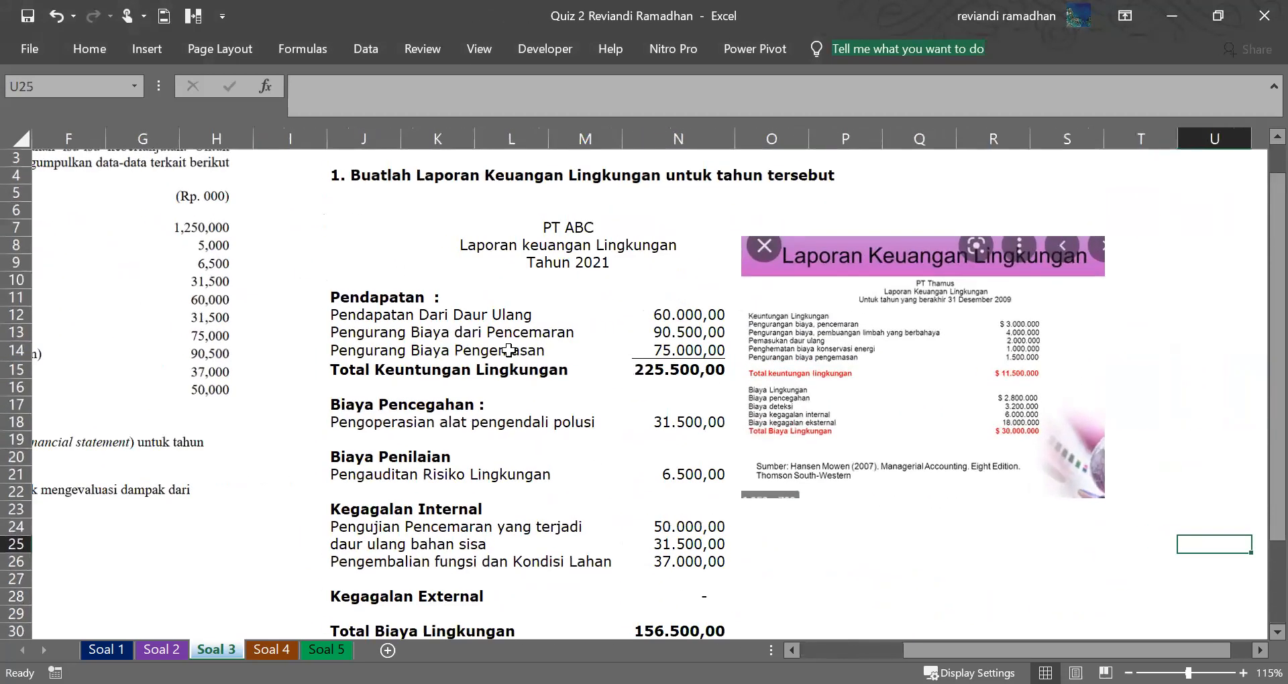
click(383, 336)
click(503, 334)
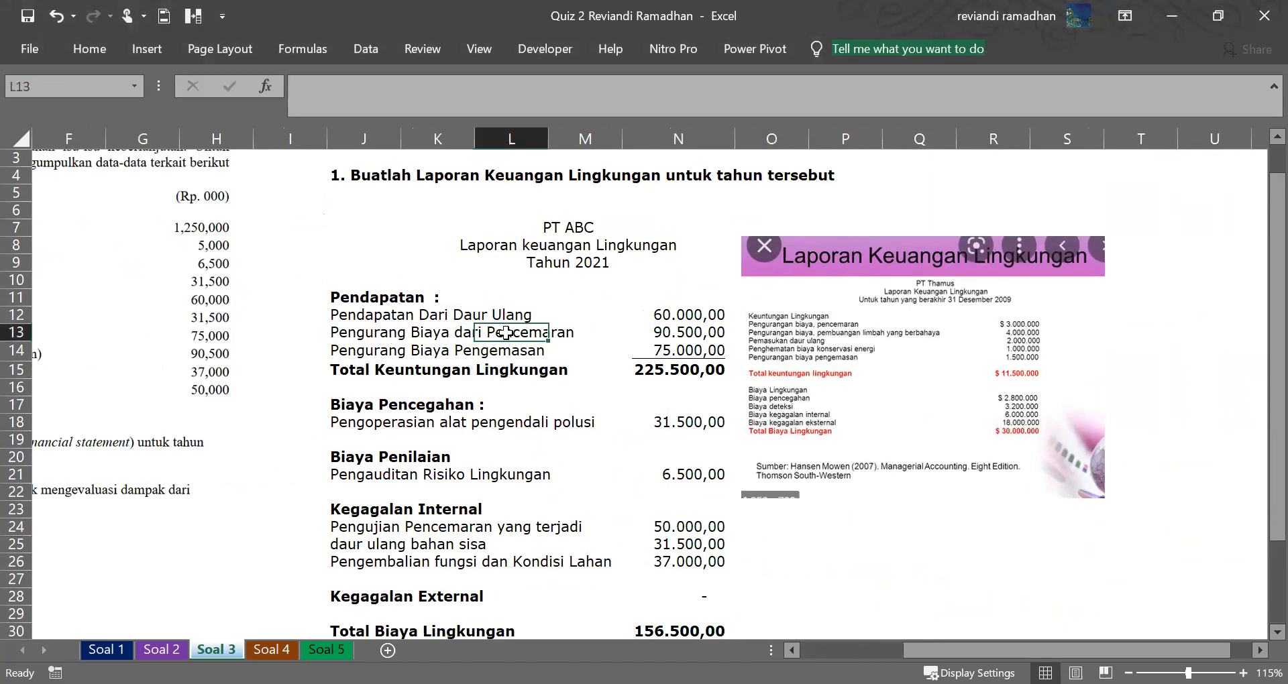
click(368, 360)
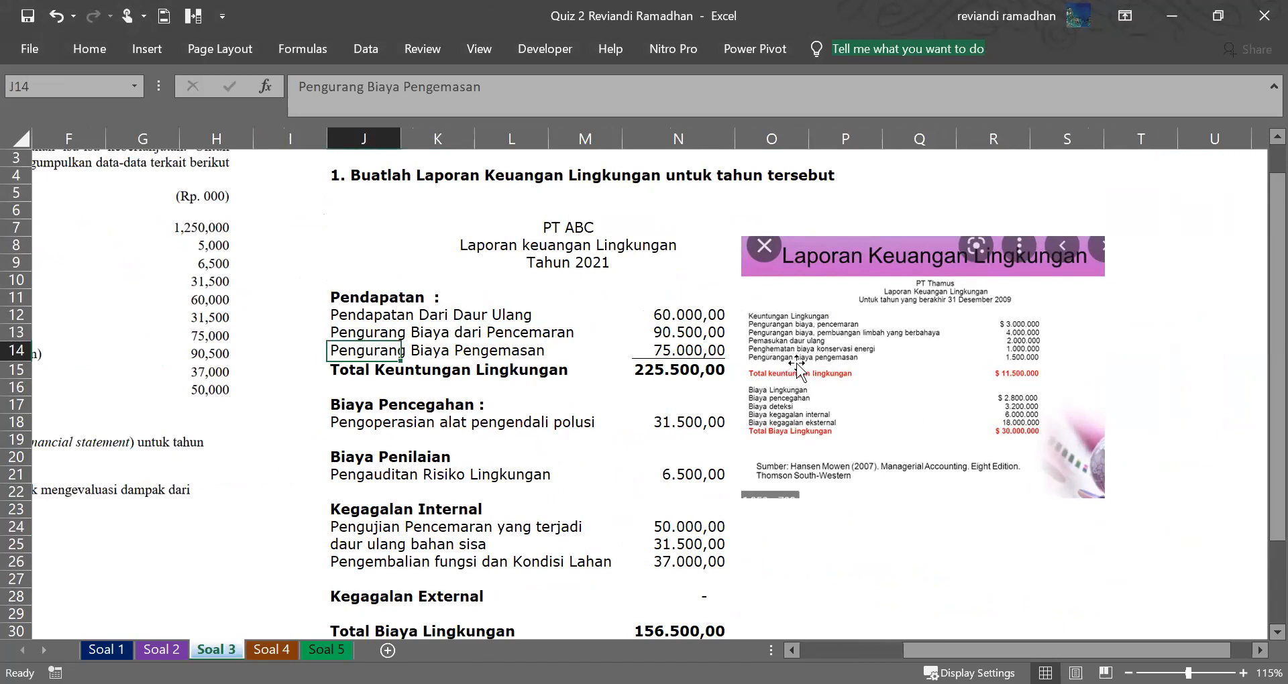
click(383, 330)
click(489, 333)
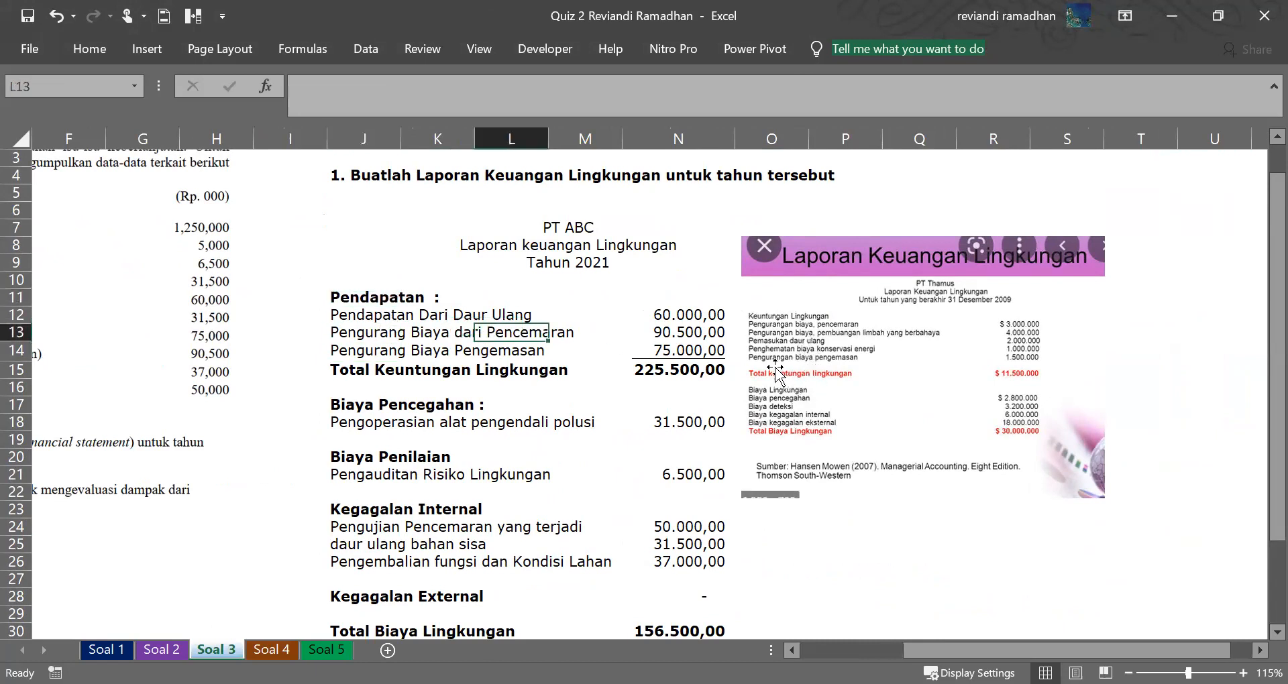
click(587, 354)
click(715, 350)
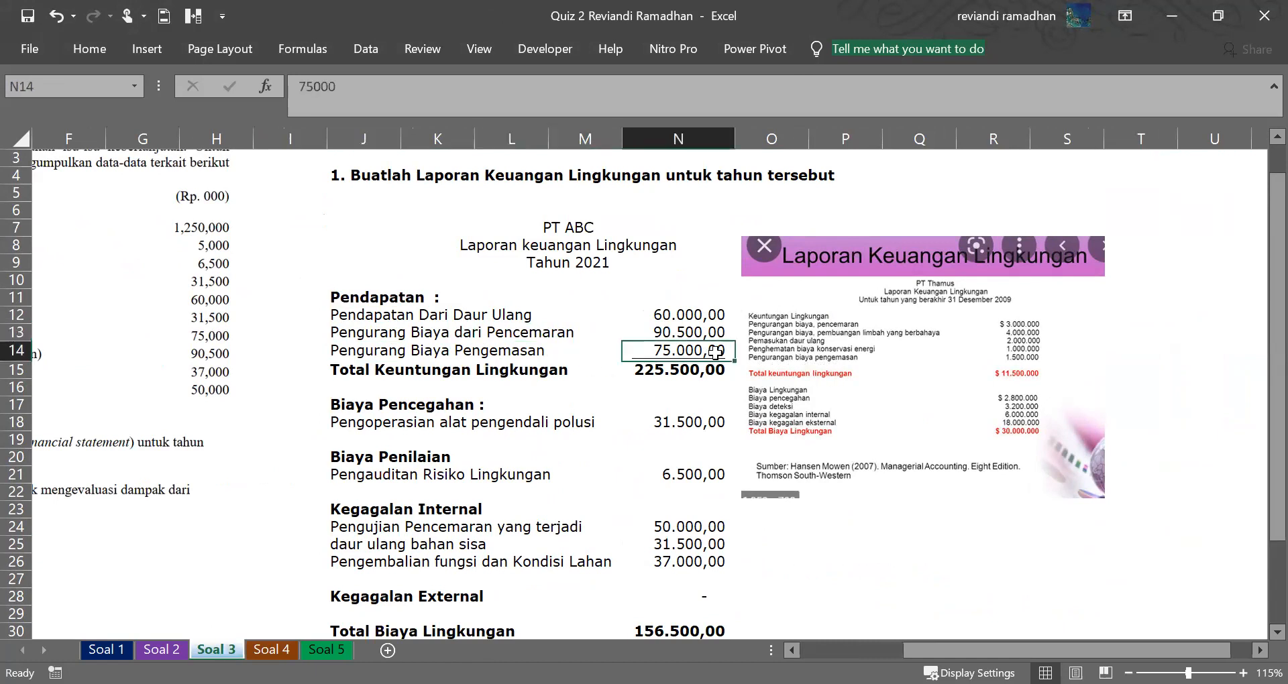
Nudge the pasted PT Thamus sample report picture slightly up and away from the answer's amounts.
drag(796, 370, 808, 349)
click(670, 351)
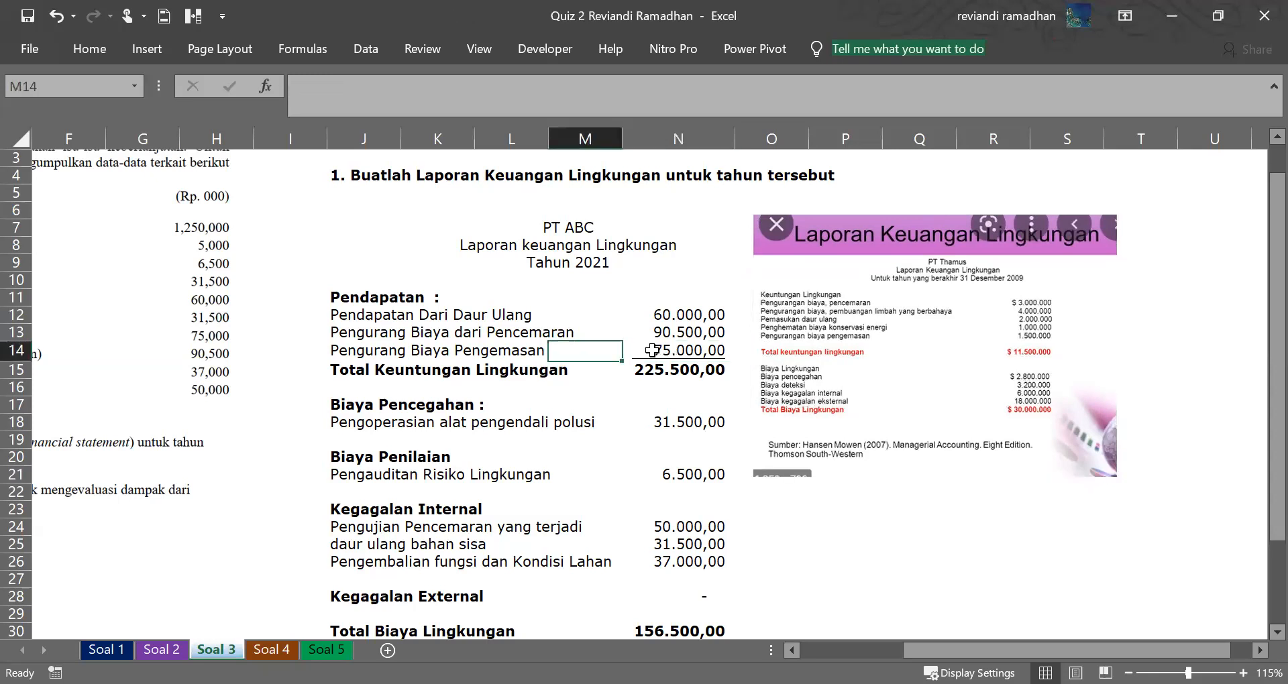
Compare the problem's source data list with the answer's Pengurang Biaya dari Pencemaran entry.
key(Left)
key(Left)
key(Left)
key(Left)
key(Left)
key(Left)
key(Left)
key(Left)
key(Left)
key(Left)
key(Left)
key(Left)
key(Left)
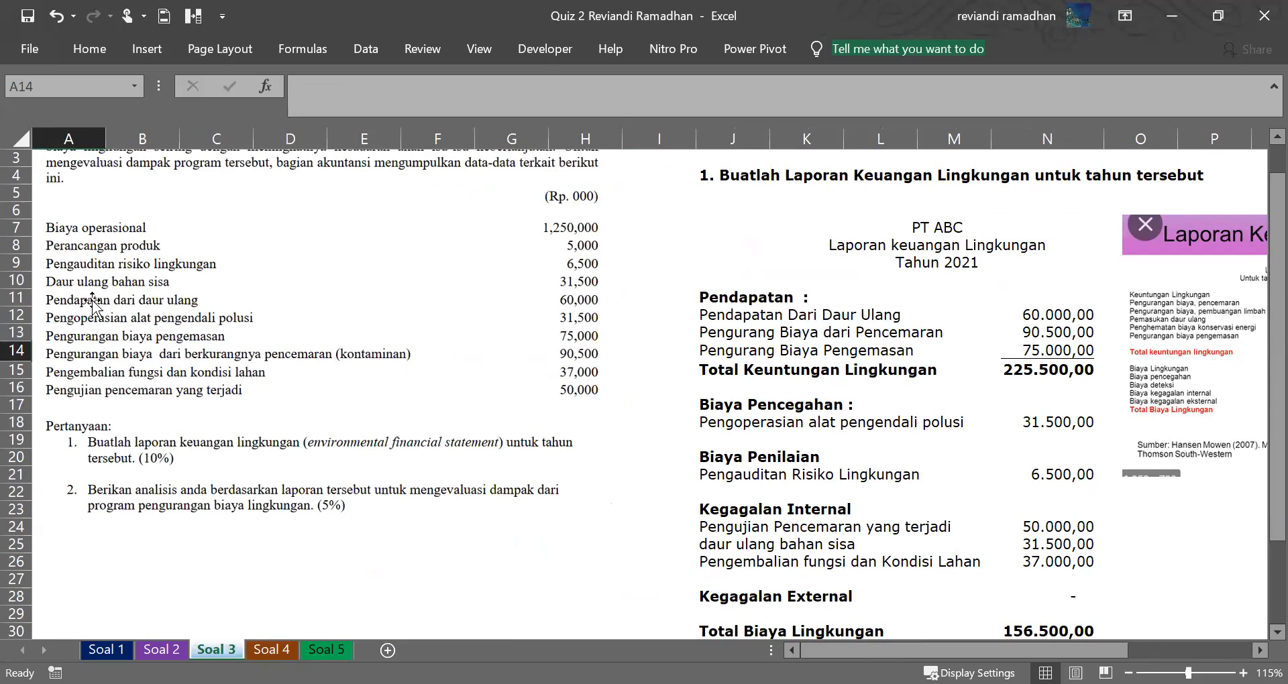
click(723, 332)
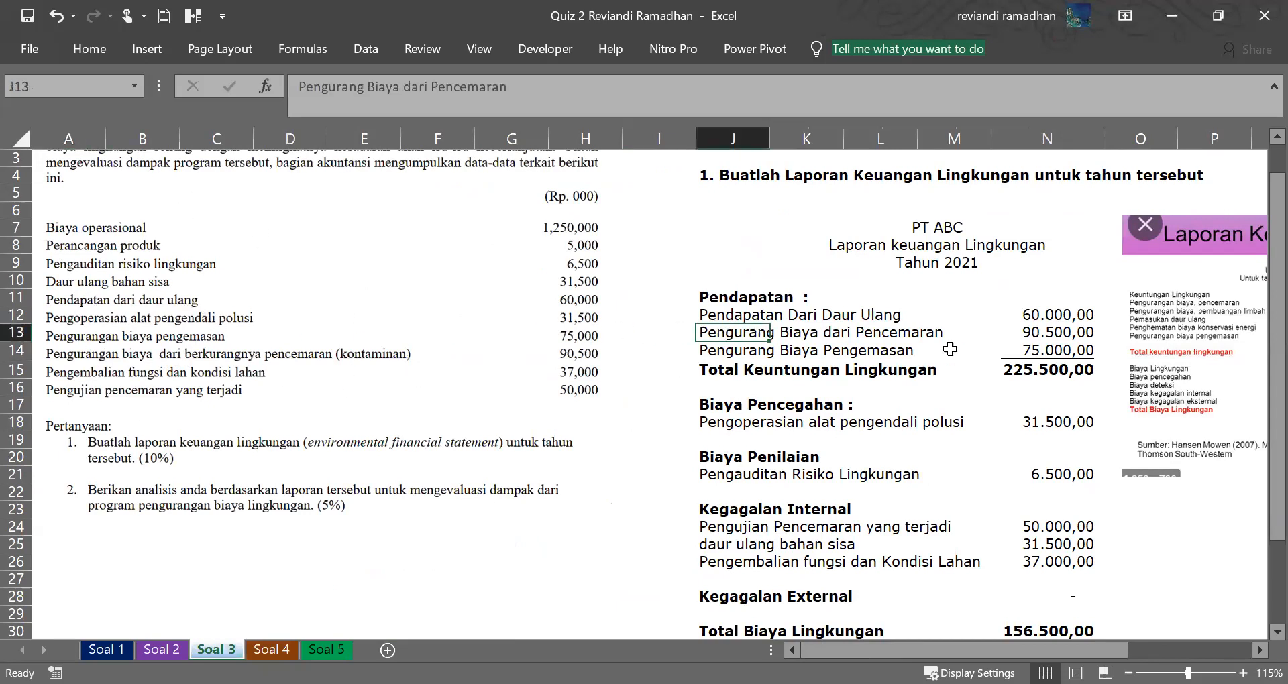
Compare the Total Keuntungan Lingkungan row and its sum formula with the benefits total in the sample report.
click(1037, 369)
key(Right)
key(Right)
key(Right)
key(Right)
key(Right)
key(Right)
key(Right)
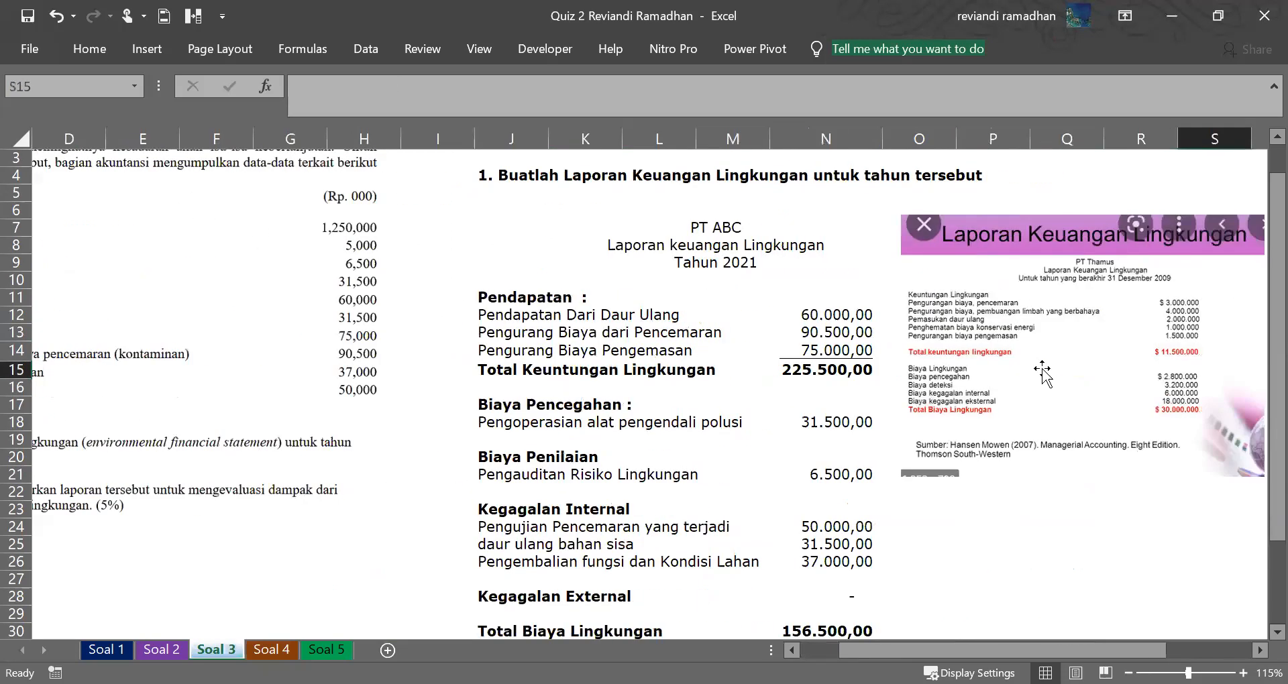
click(695, 370)
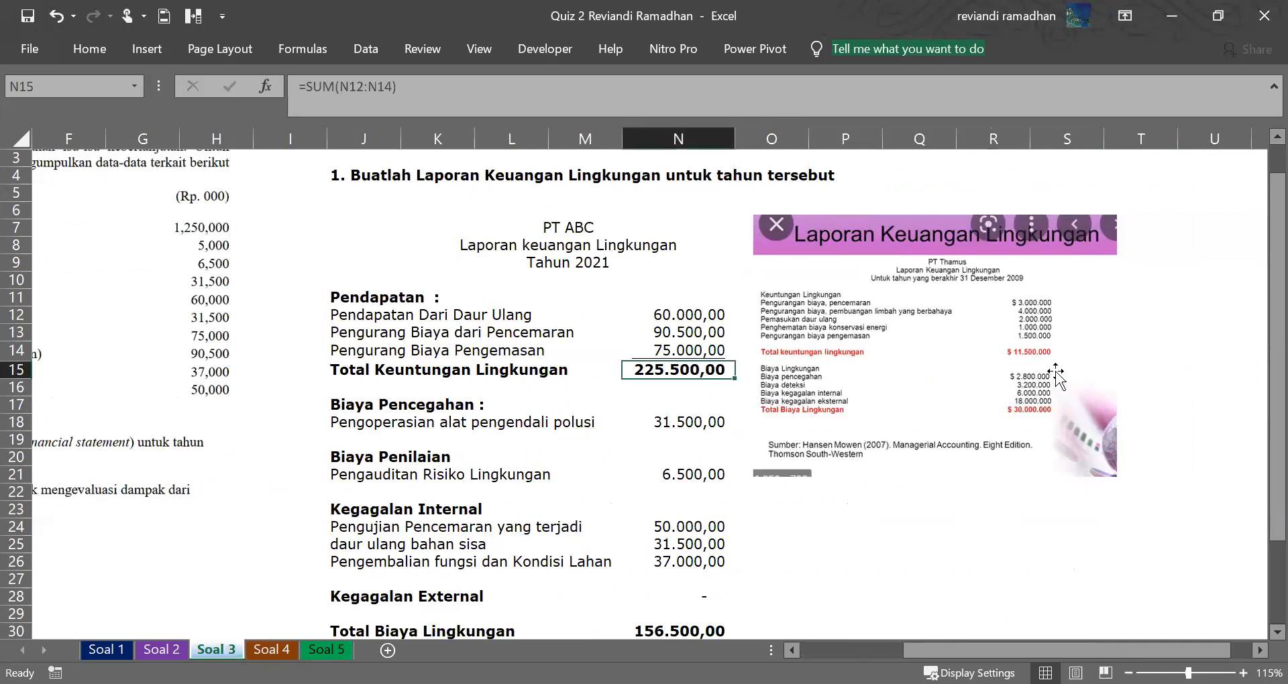
Return to the problem's source data and examine how the answer's cost sections begin with Biaya Pencegahan.
key(Left)
key(Left)
key(Left)
key(Left)
key(Left)
key(Left)
key(Left)
key(Left)
key(Left)
key(Left)
key(Left)
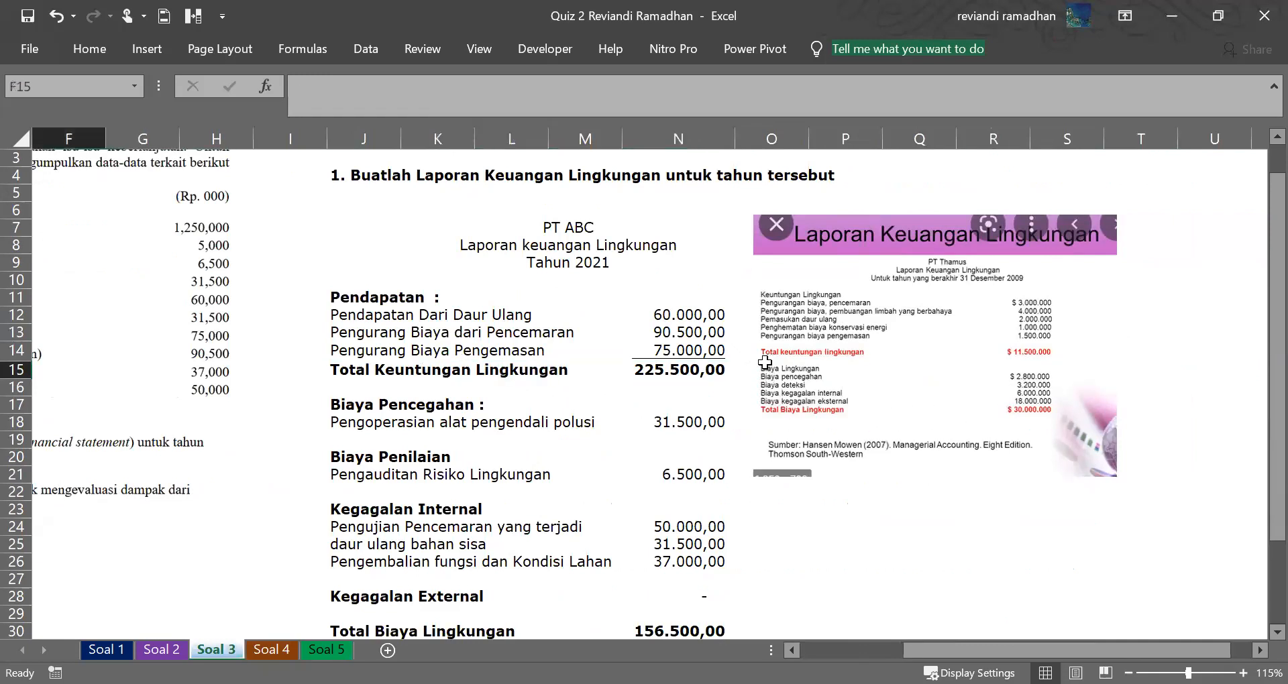
key(Left)
key(Left)
click(778, 405)
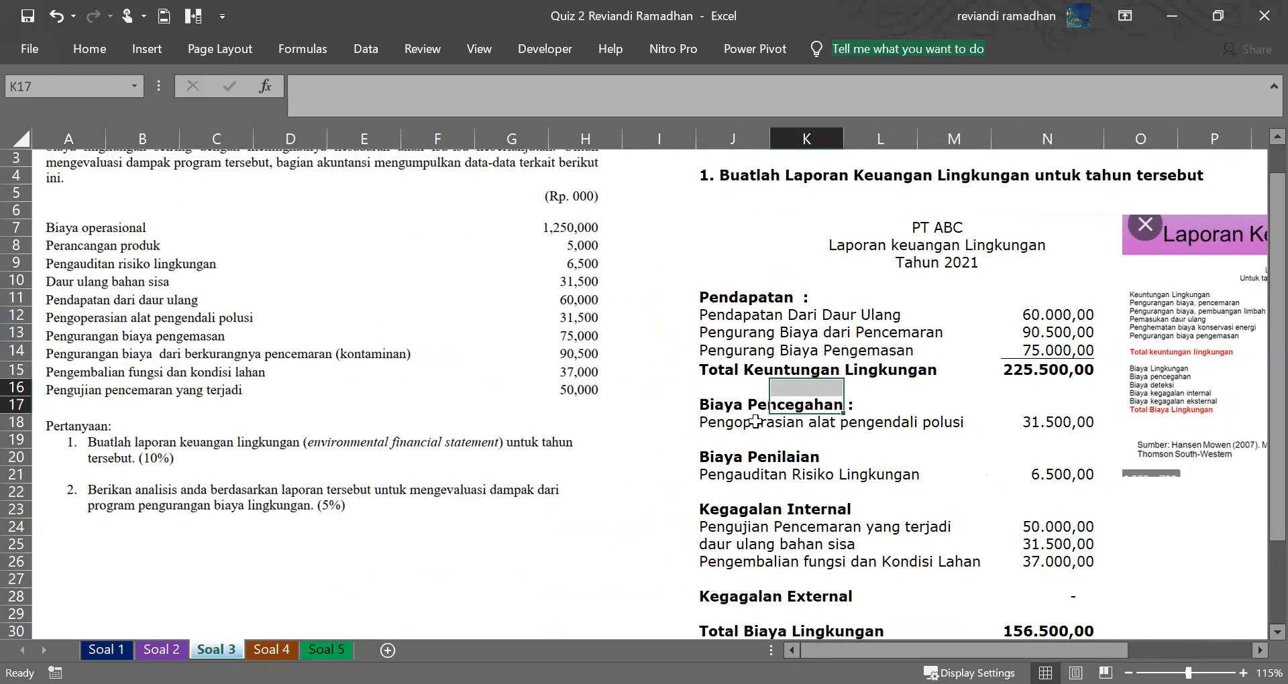
click(720, 403)
key(Down)
key(Down)
key(Down)
key(Down)
key(Down)
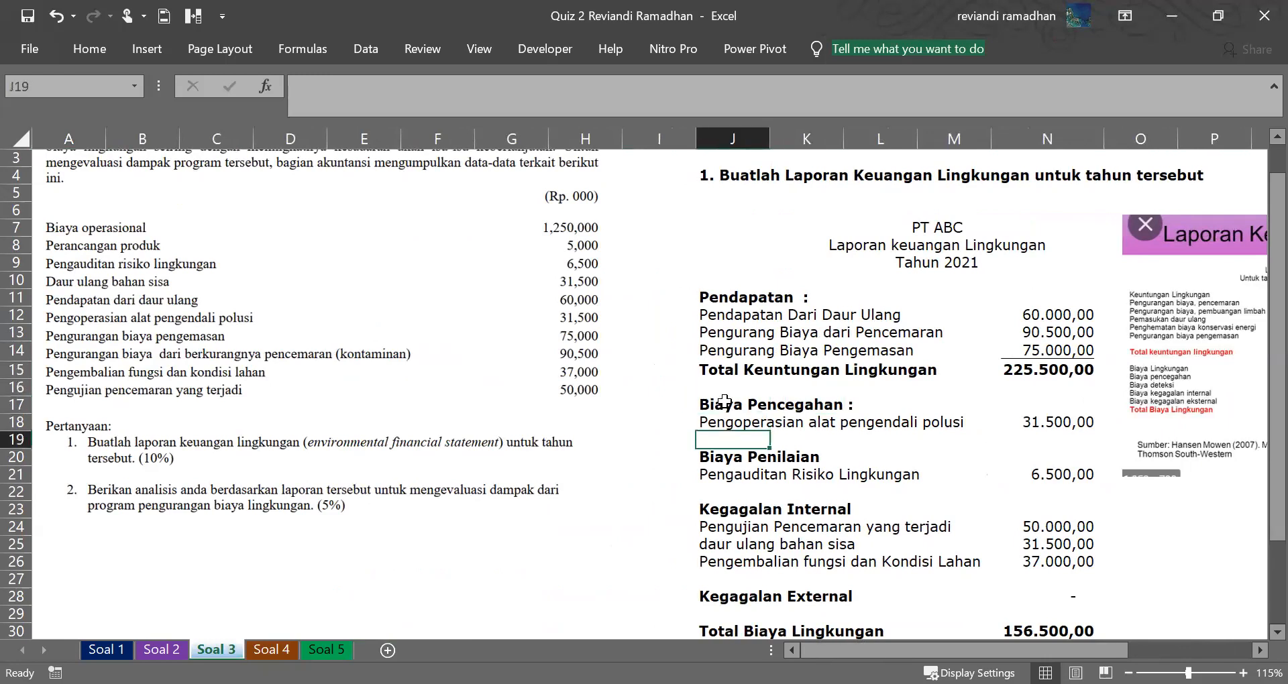
Examine the Biaya Pencegahan section's entry for operating pollution control equipment and its amount.
click(725, 400)
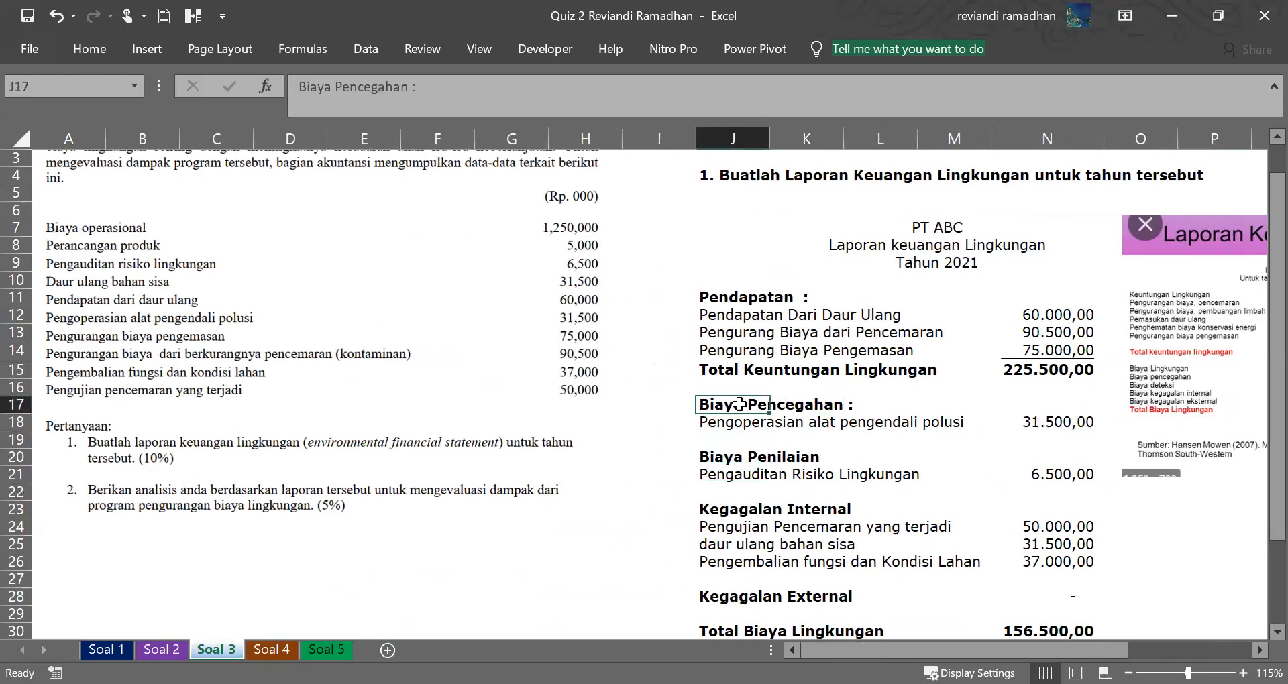
key(Down)
key(Down)
key(Down)
key(Down)
key(Down)
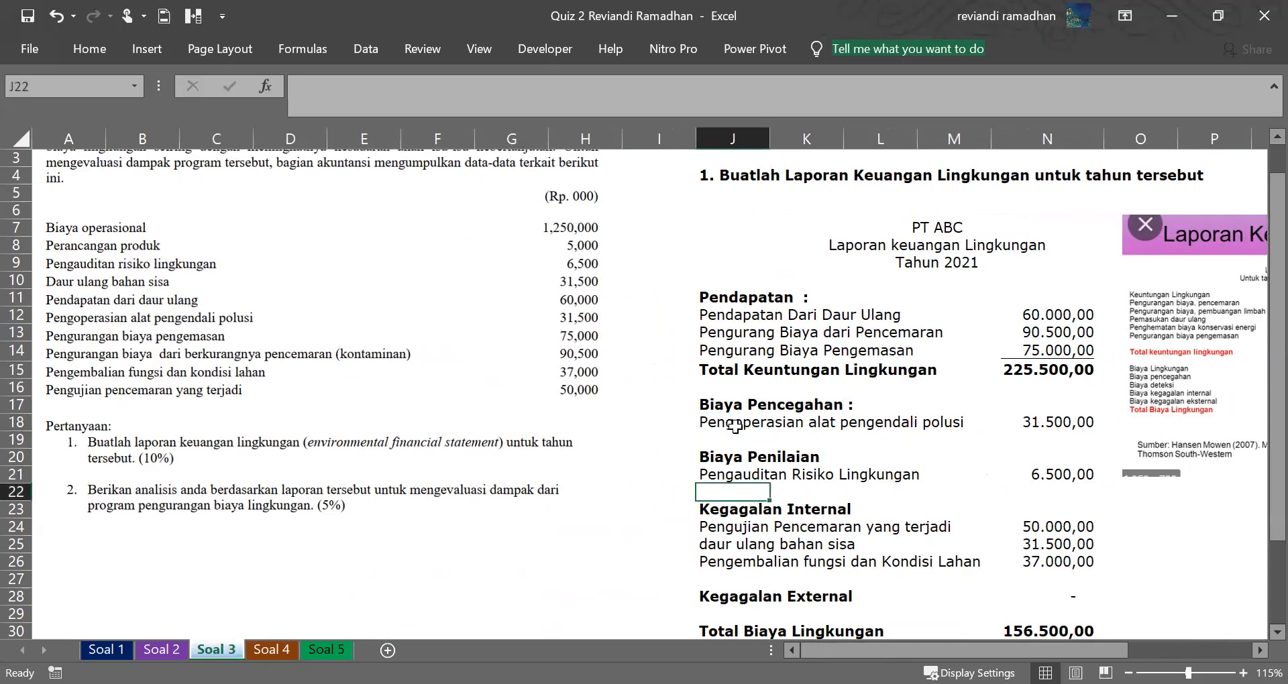
click(734, 419)
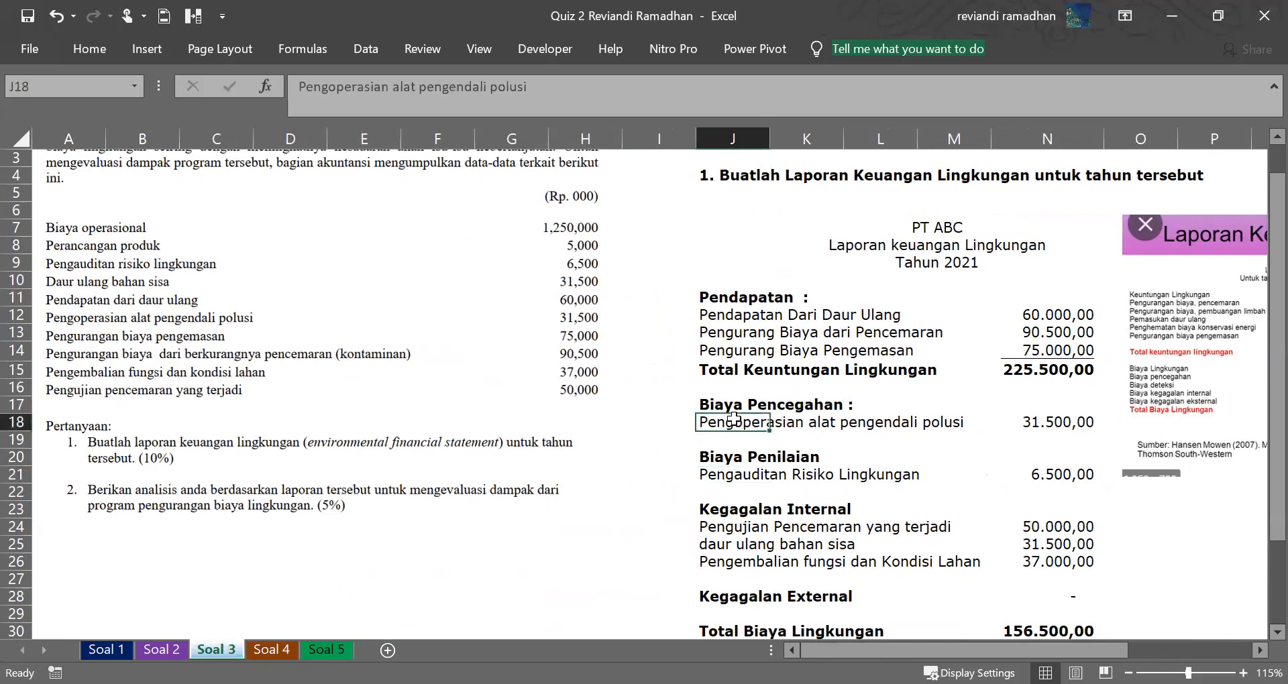
click(782, 403)
click(1073, 431)
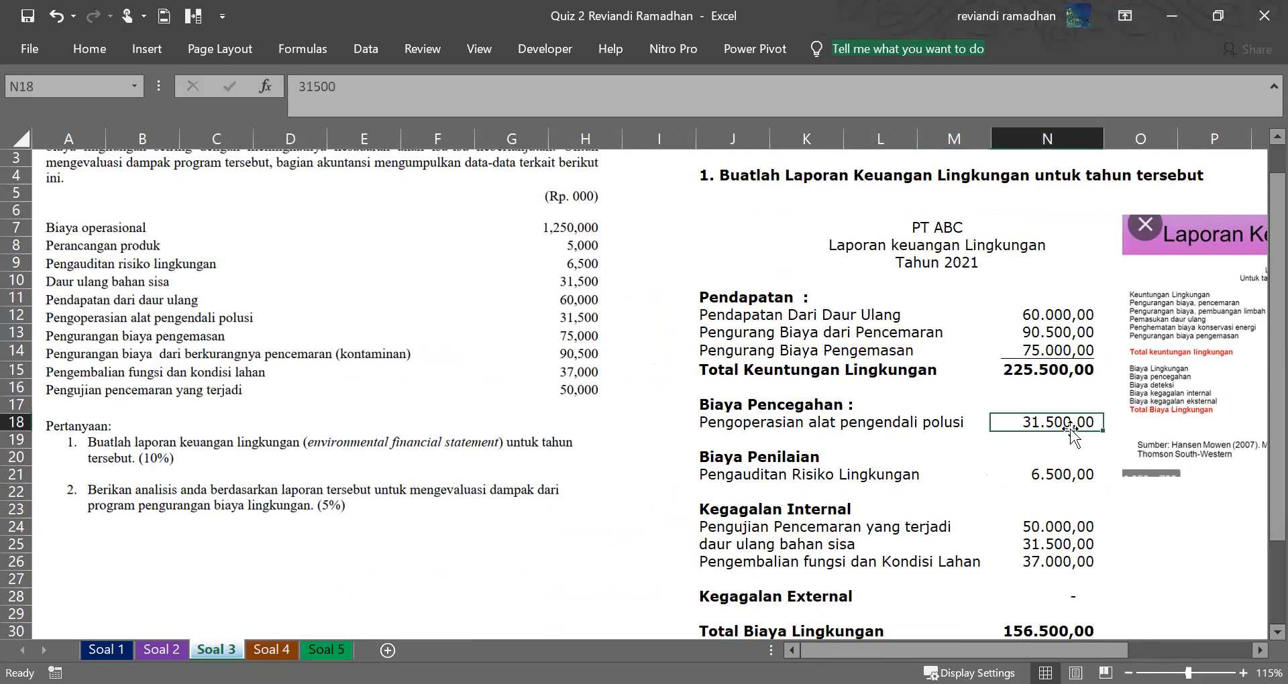
Examine the Biaya Penilaian section's Pengauditan Risiko Lingkungan entry.
click(813, 439)
click(804, 476)
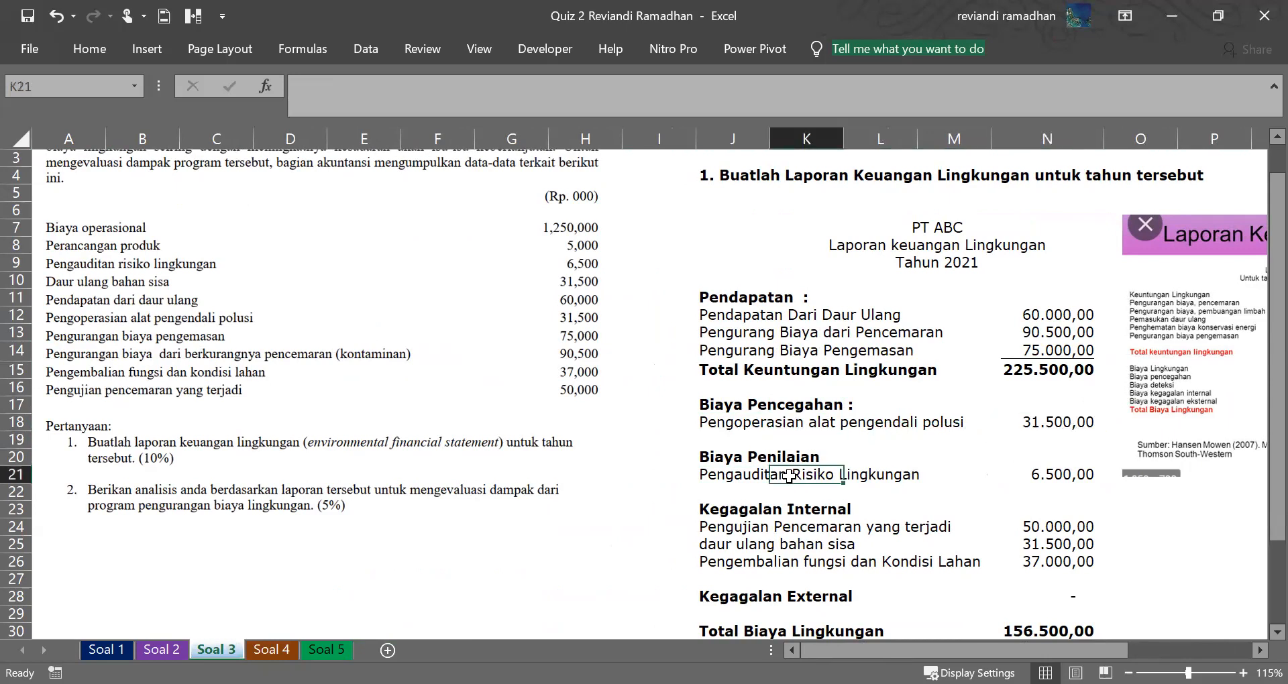
click(724, 461)
click(707, 474)
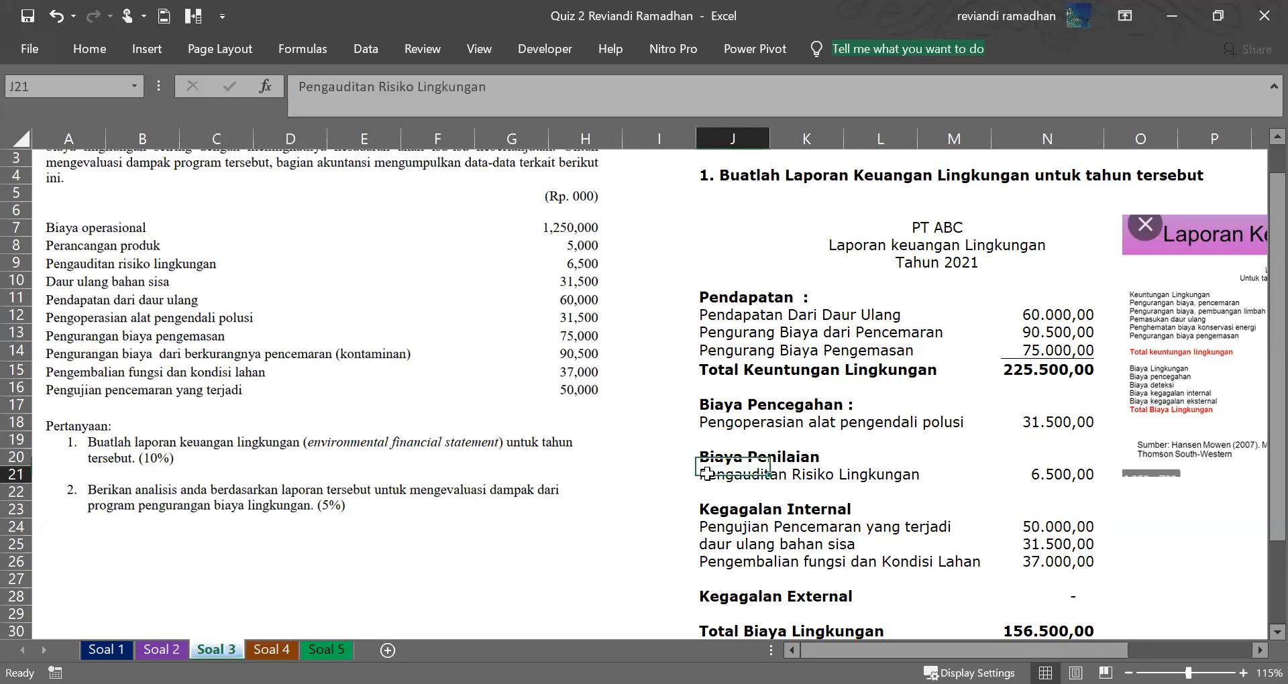
click(973, 471)
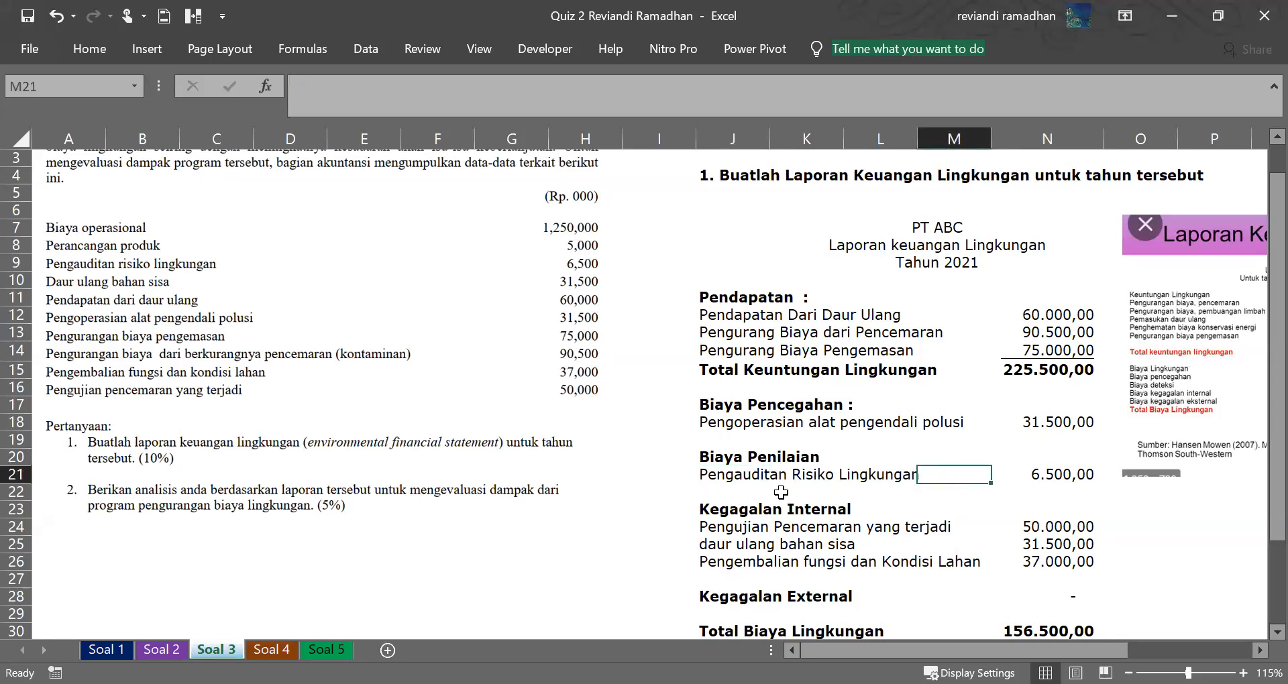
Examine the Kegagalan Internal section's entries for pollution testing, recycling of leftover materials and land restoration.
click(705, 512)
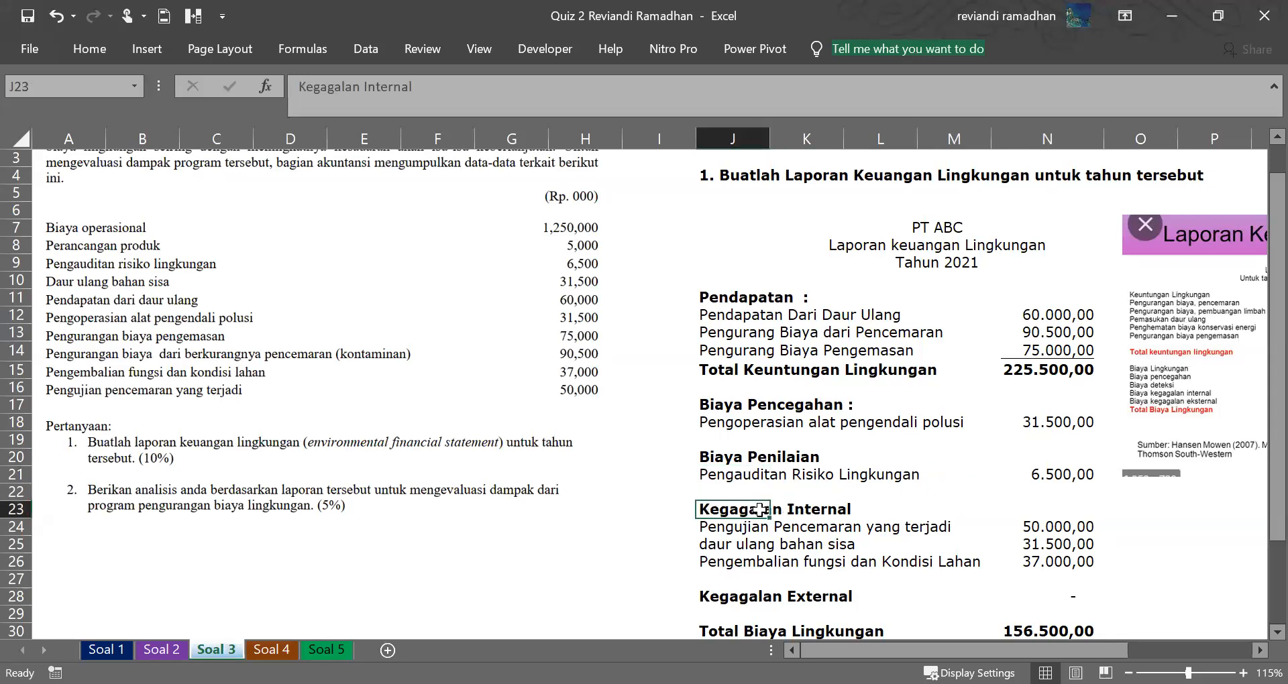
click(708, 528)
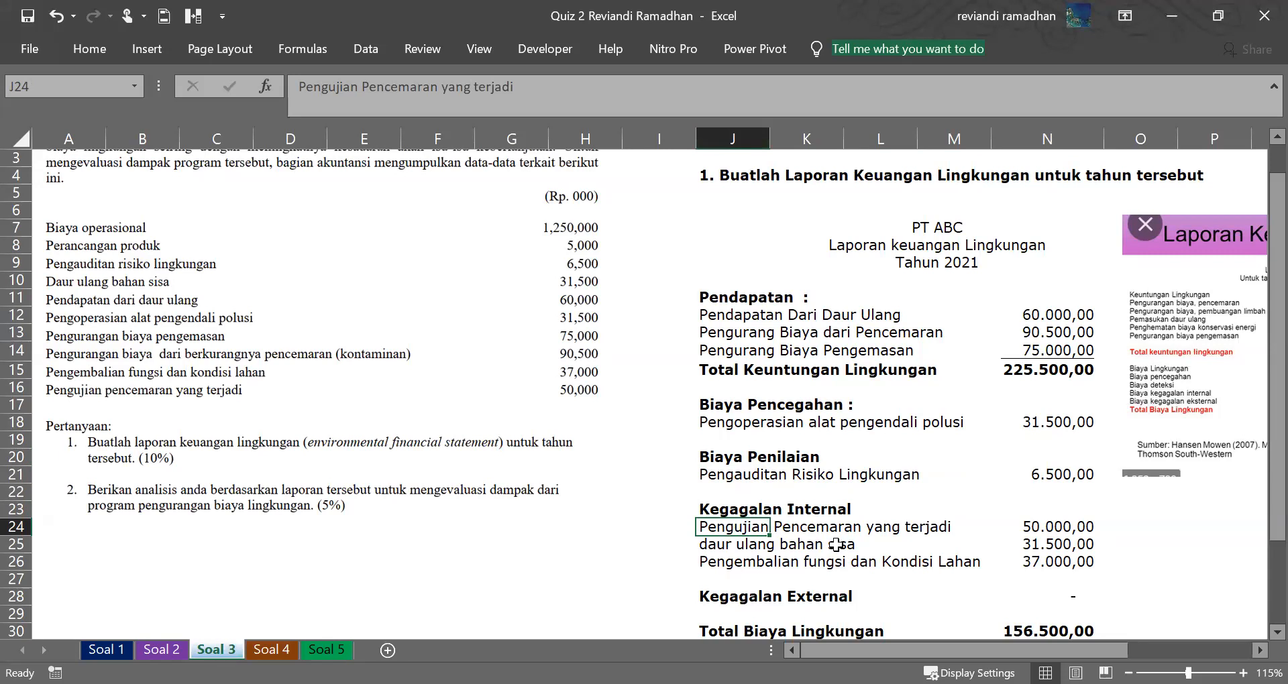
click(817, 530)
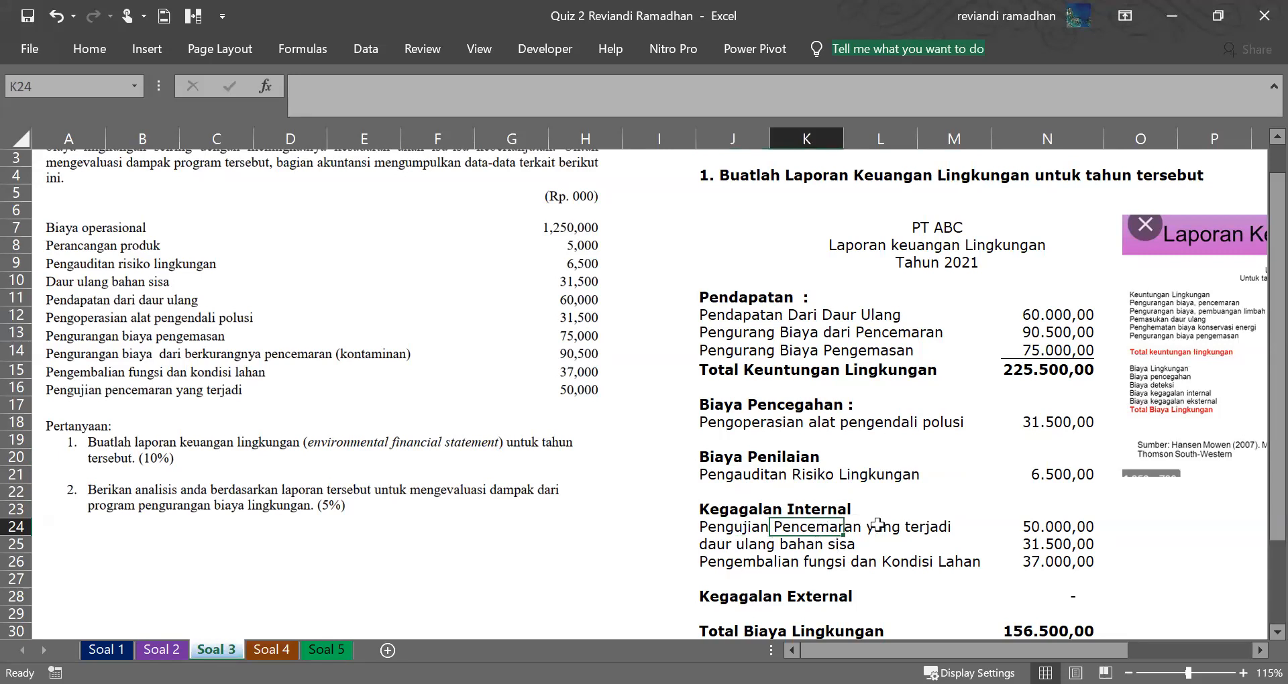
click(753, 527)
click(747, 527)
drag(812, 529, 762, 528)
click(762, 529)
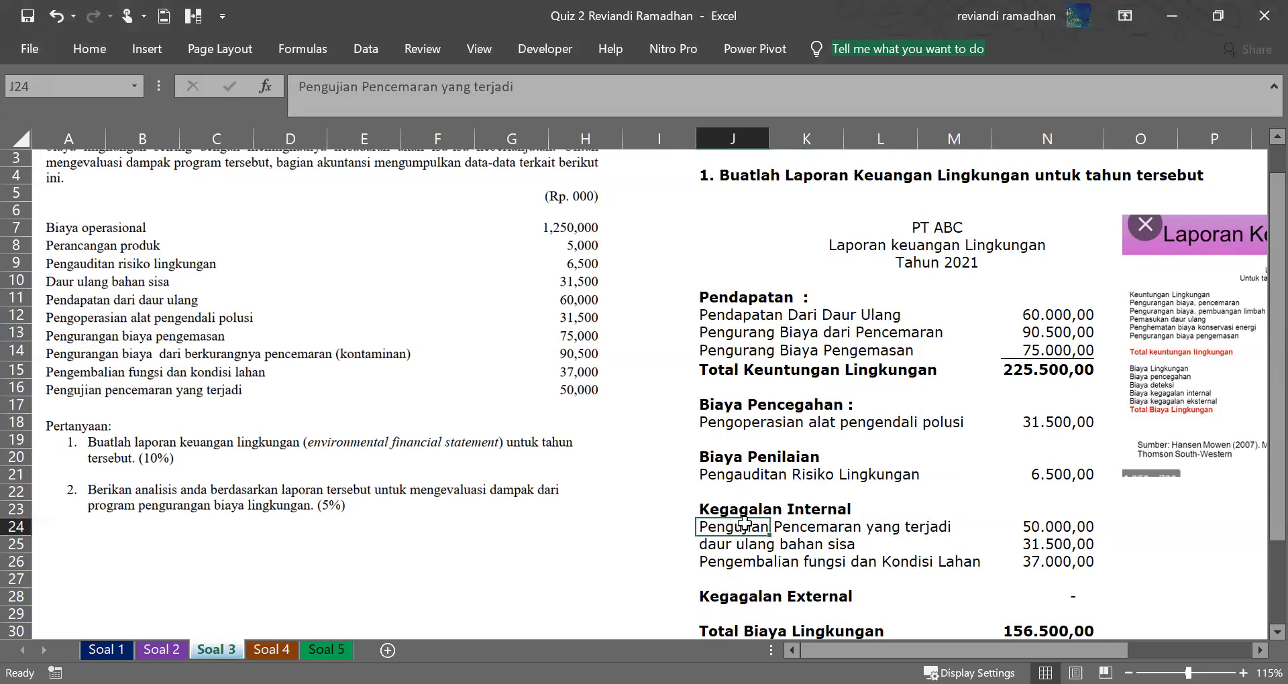
click(737, 547)
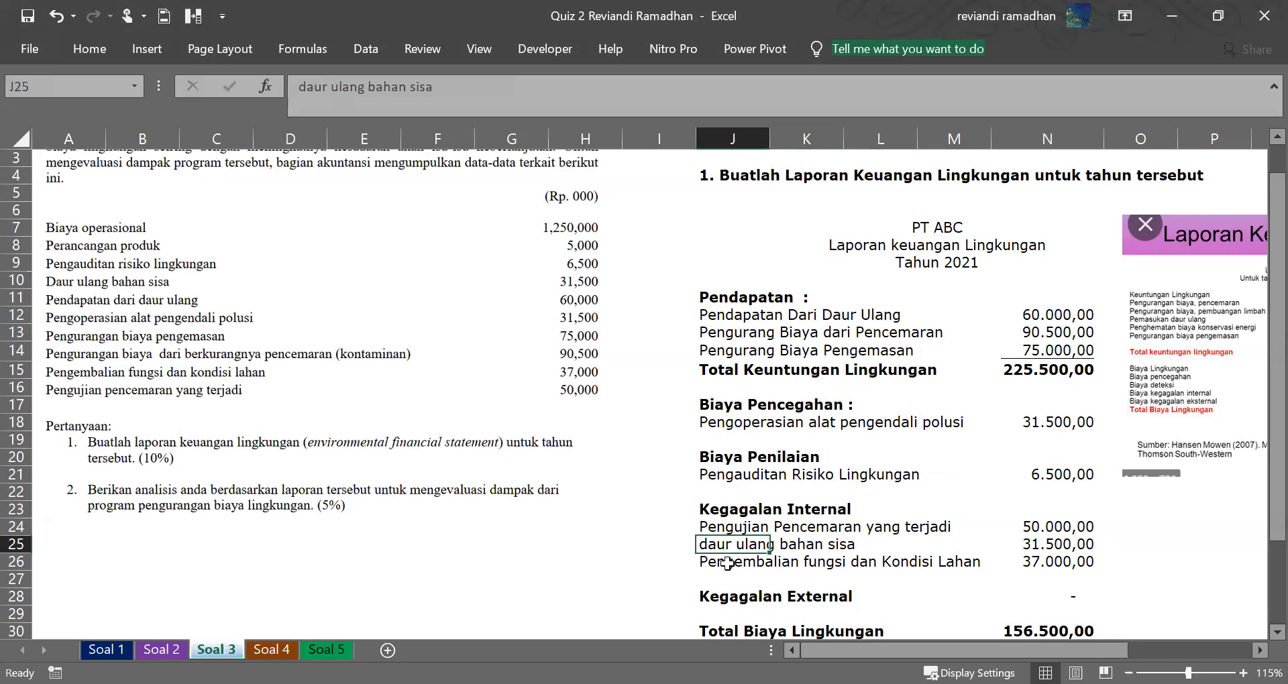
click(728, 563)
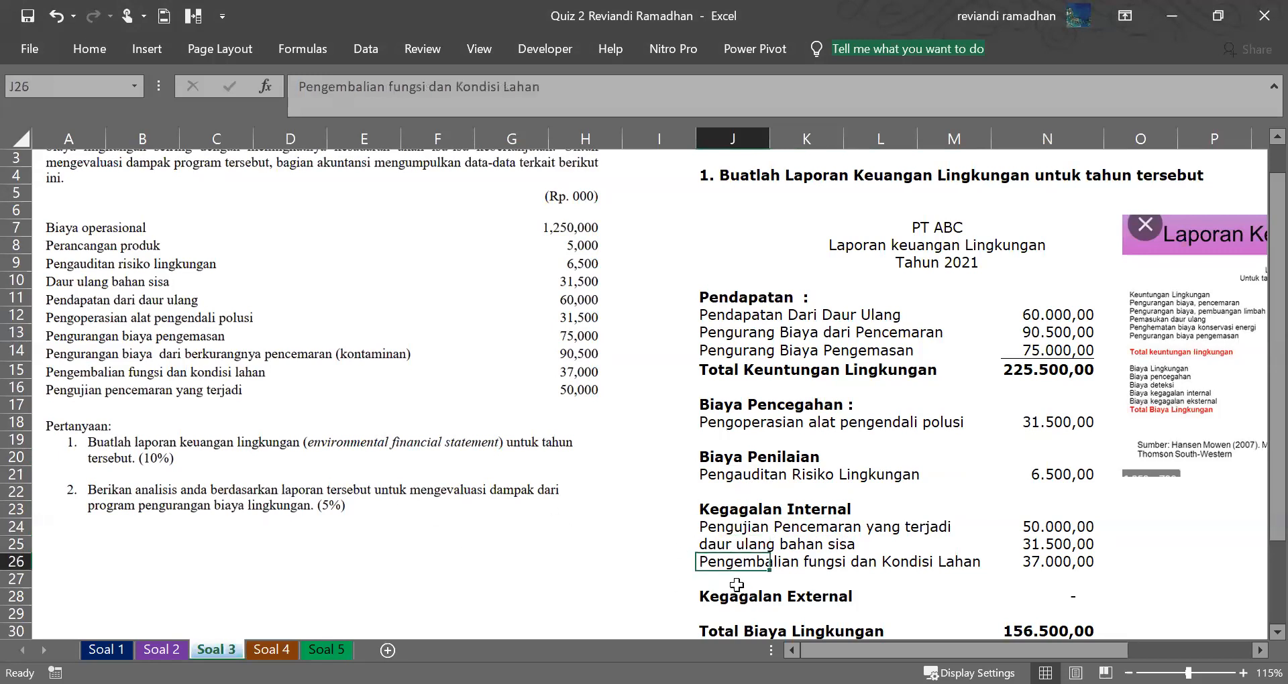
Compare the report's environmental cost entries, down to Total Biaya Lingkungan, with the problem's source data.
key(Down)
key(Down)
key(Down)
key(Down)
key(Down)
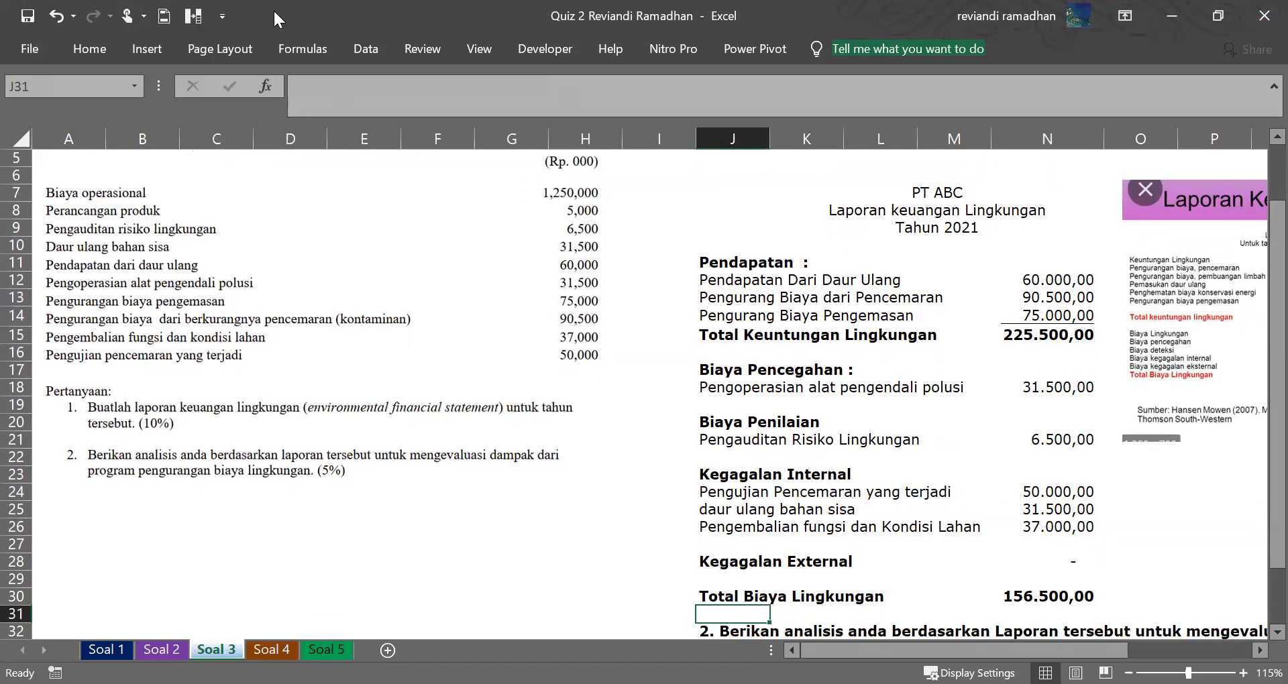
click(172, 335)
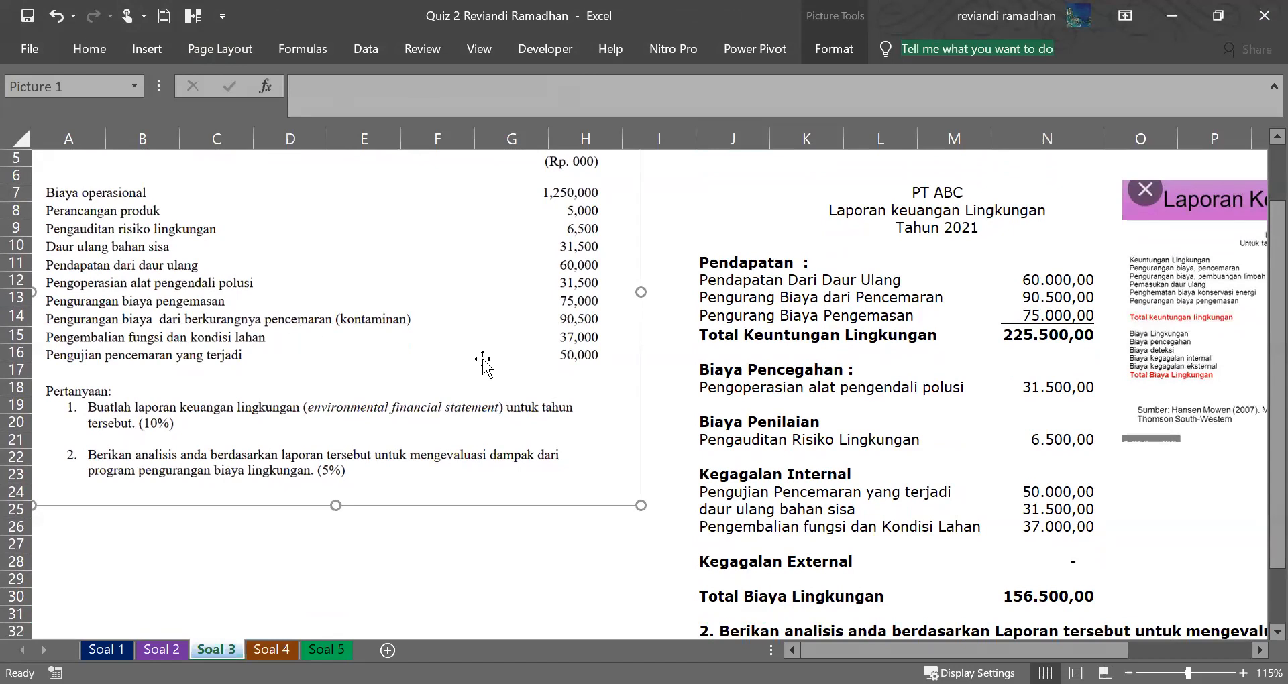
click(859, 439)
drag(1077, 389, 1028, 509)
click(839, 527)
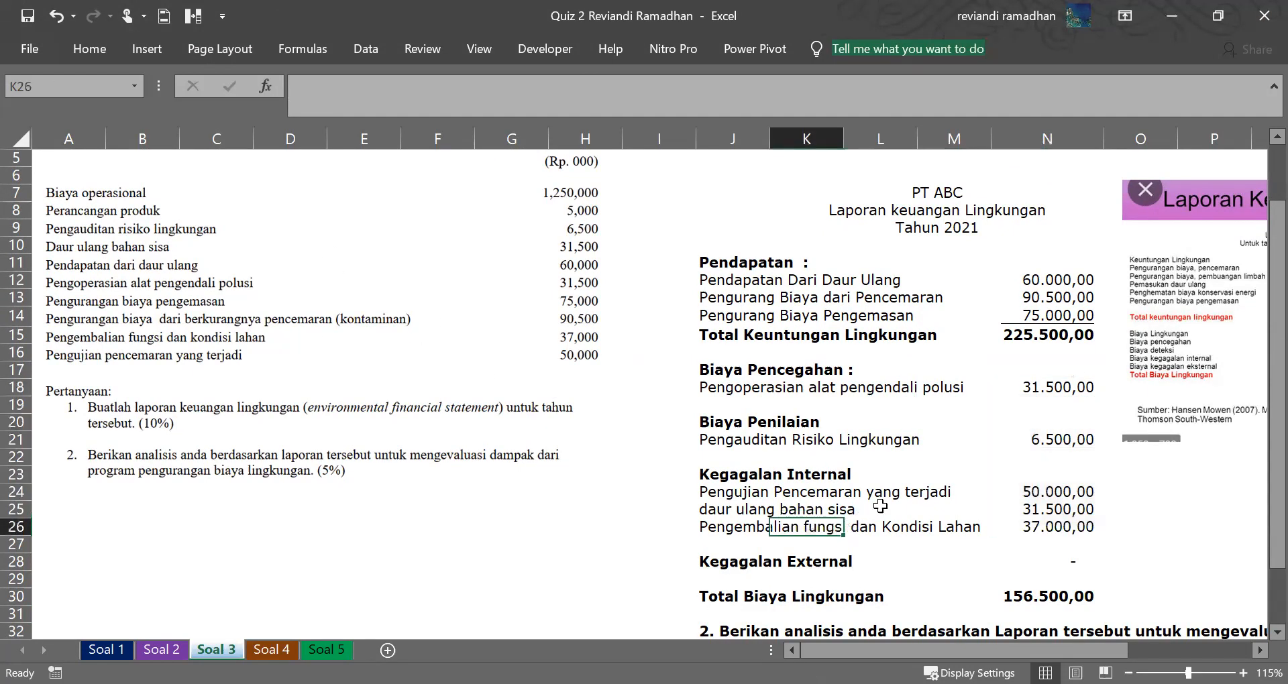
click(1208, 470)
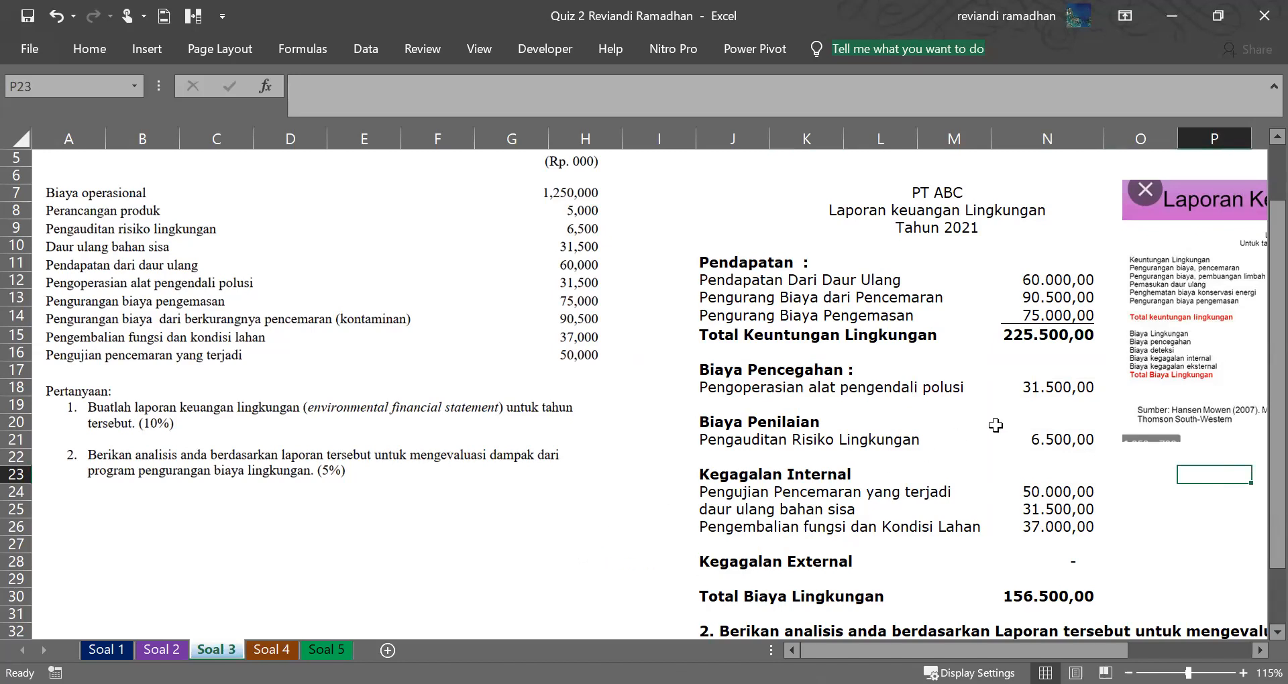
Check Total Biaya Lingkungan against the combined amounts from Biaya Pencegahan through Kegagalan Internal.
scroll(1259, 381, down, 2)
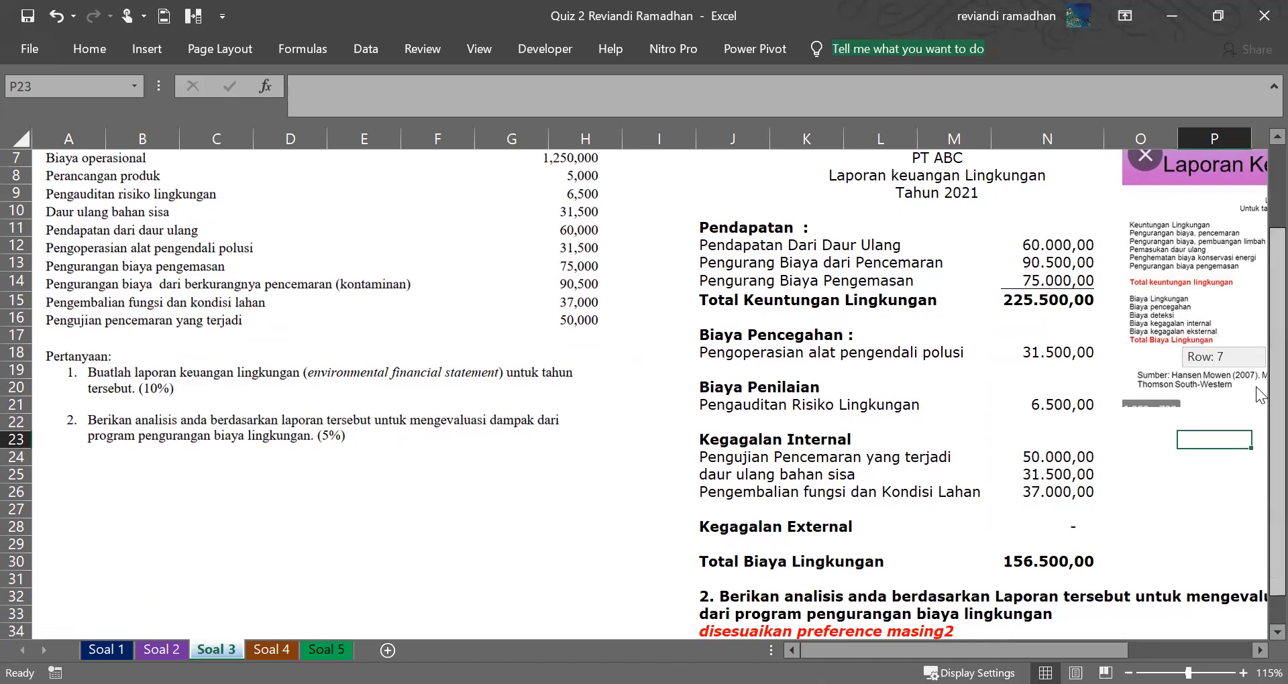
click(963, 494)
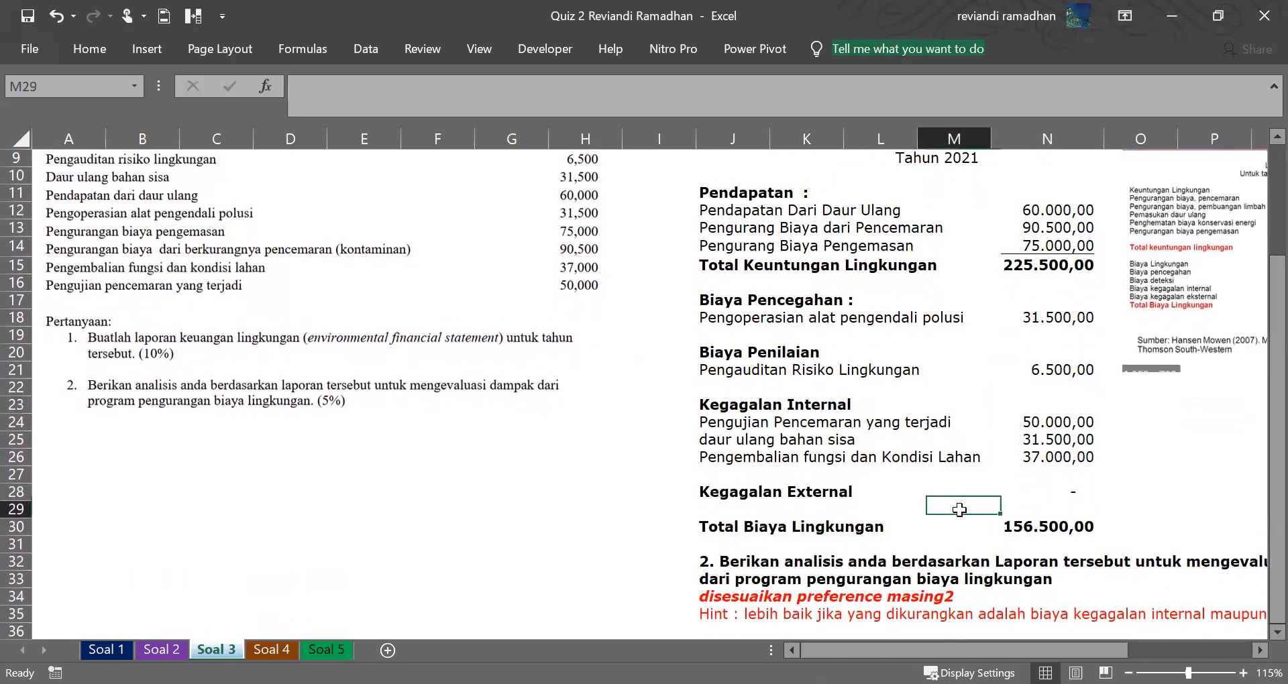
click(1038, 526)
drag(1049, 315, 1053, 462)
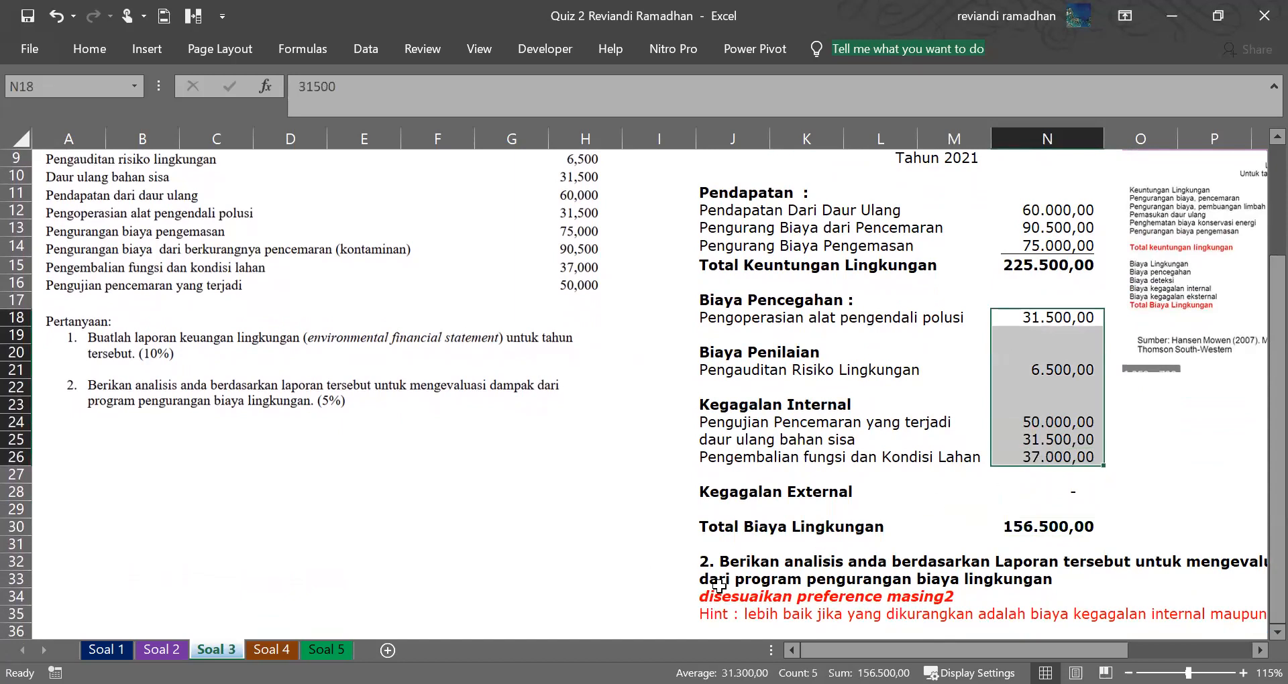
key(alt+Tab)
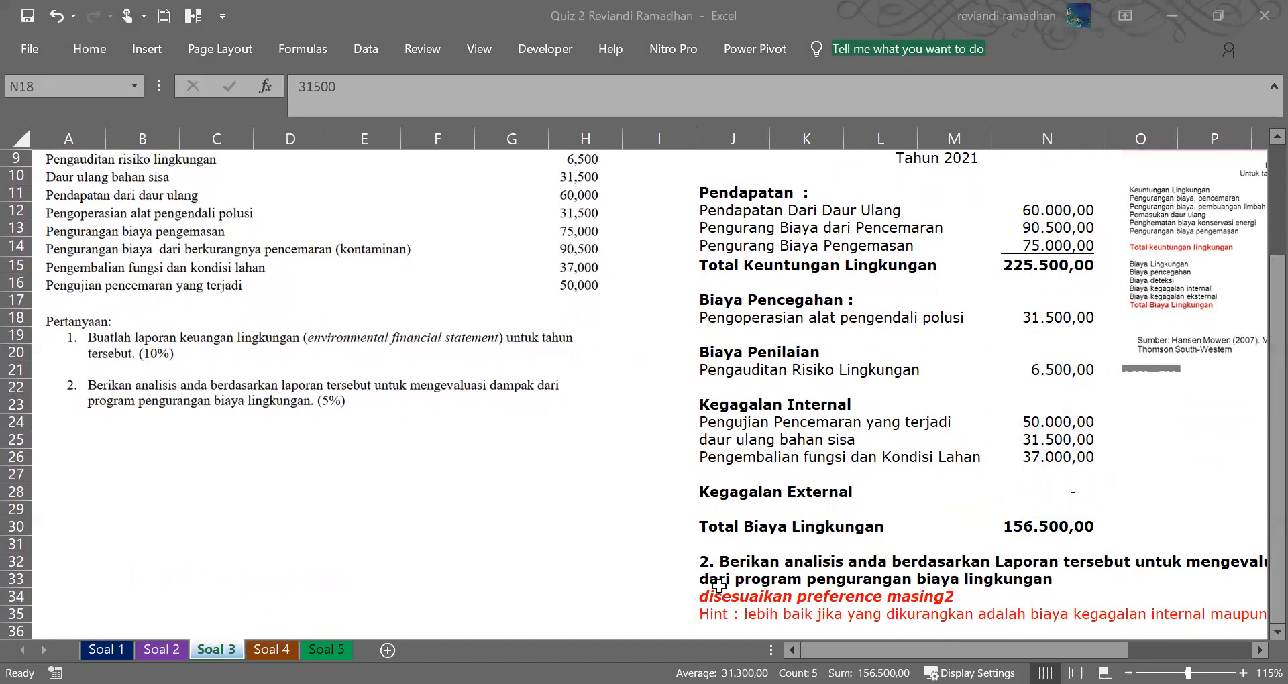
key(alt+Tab)
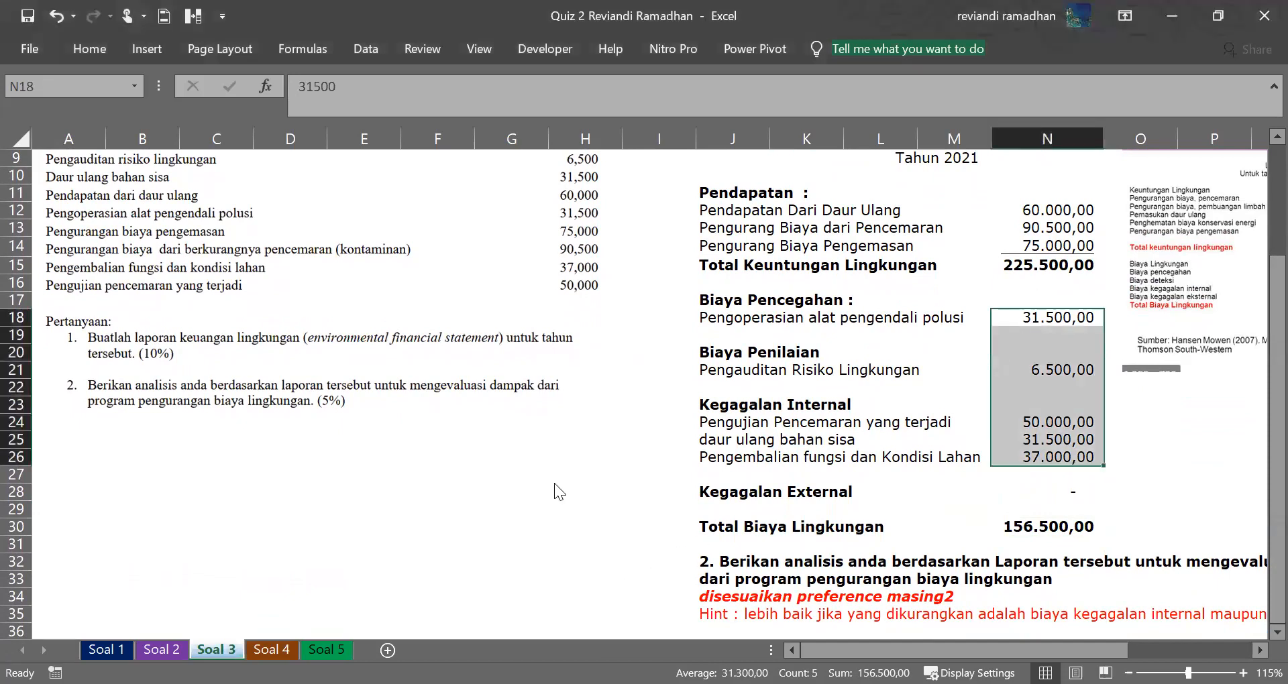
key(alt+Tab)
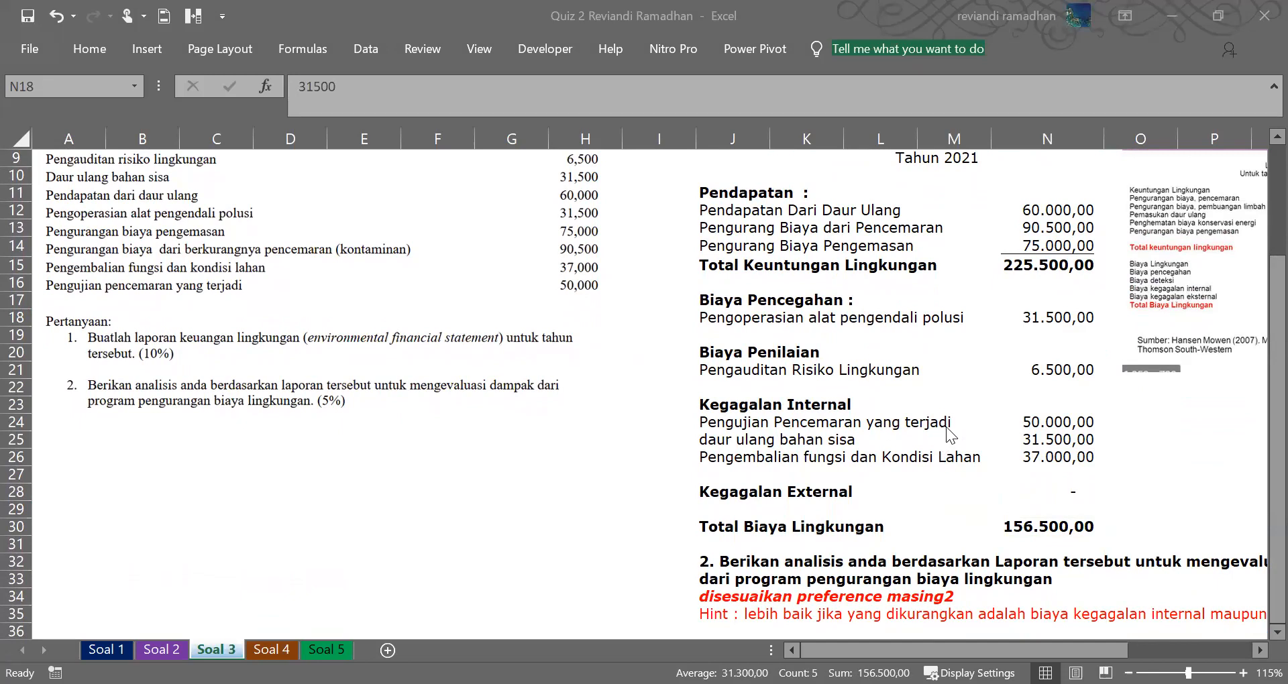
click(1067, 354)
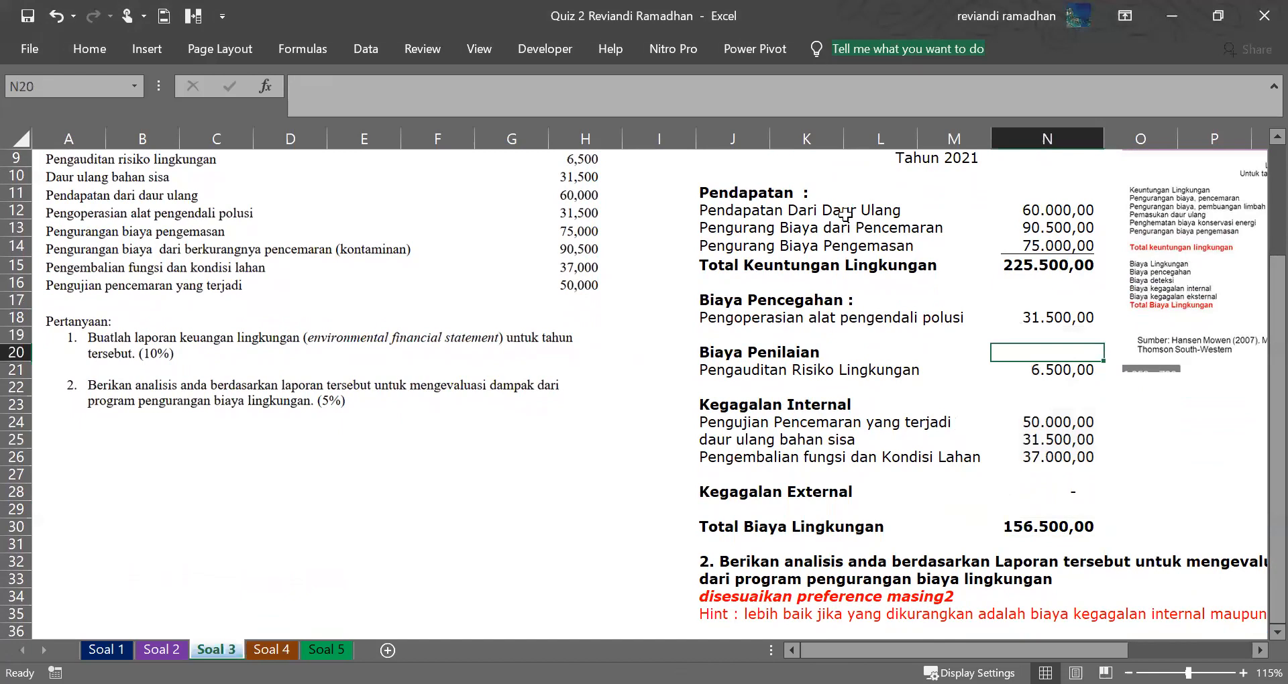
key(alt+Tab)
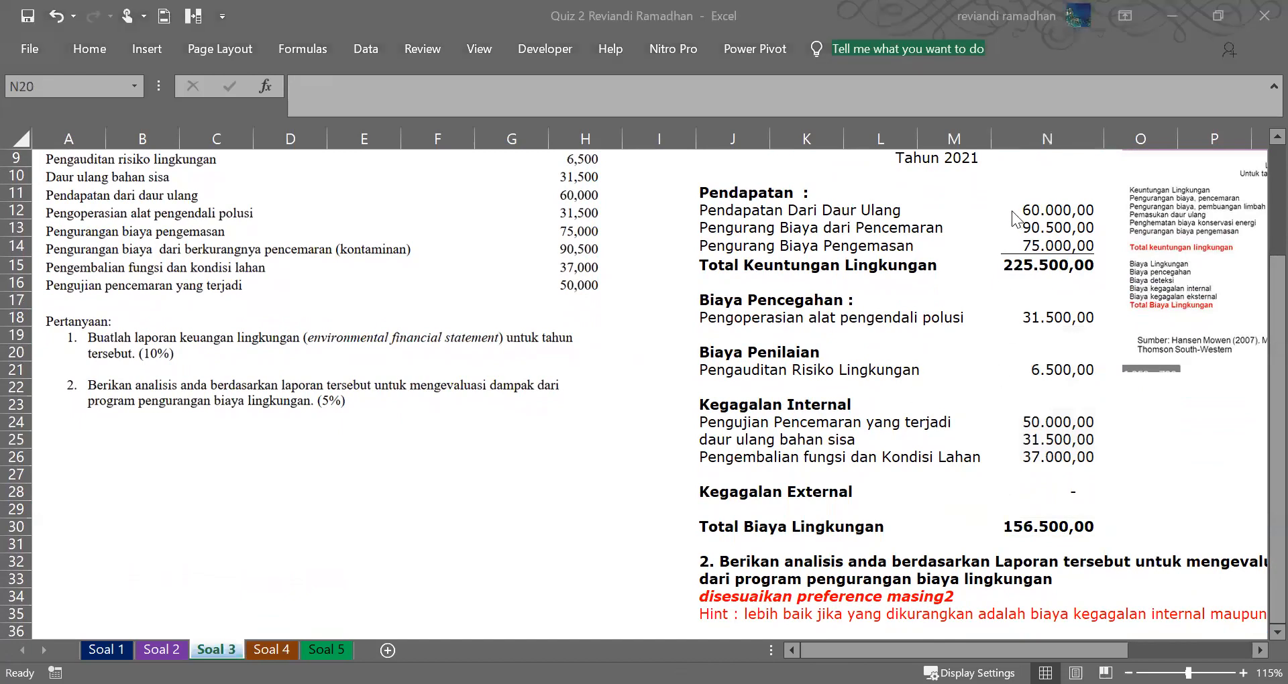
click(1013, 210)
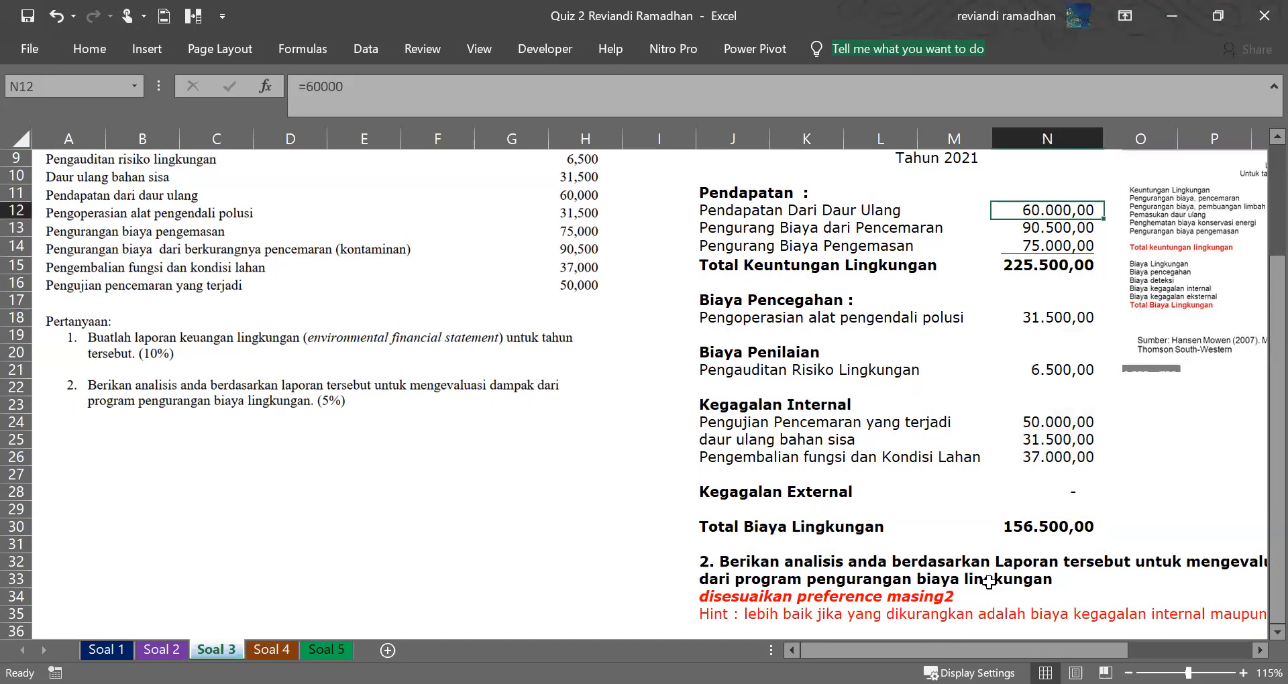
click(1205, 477)
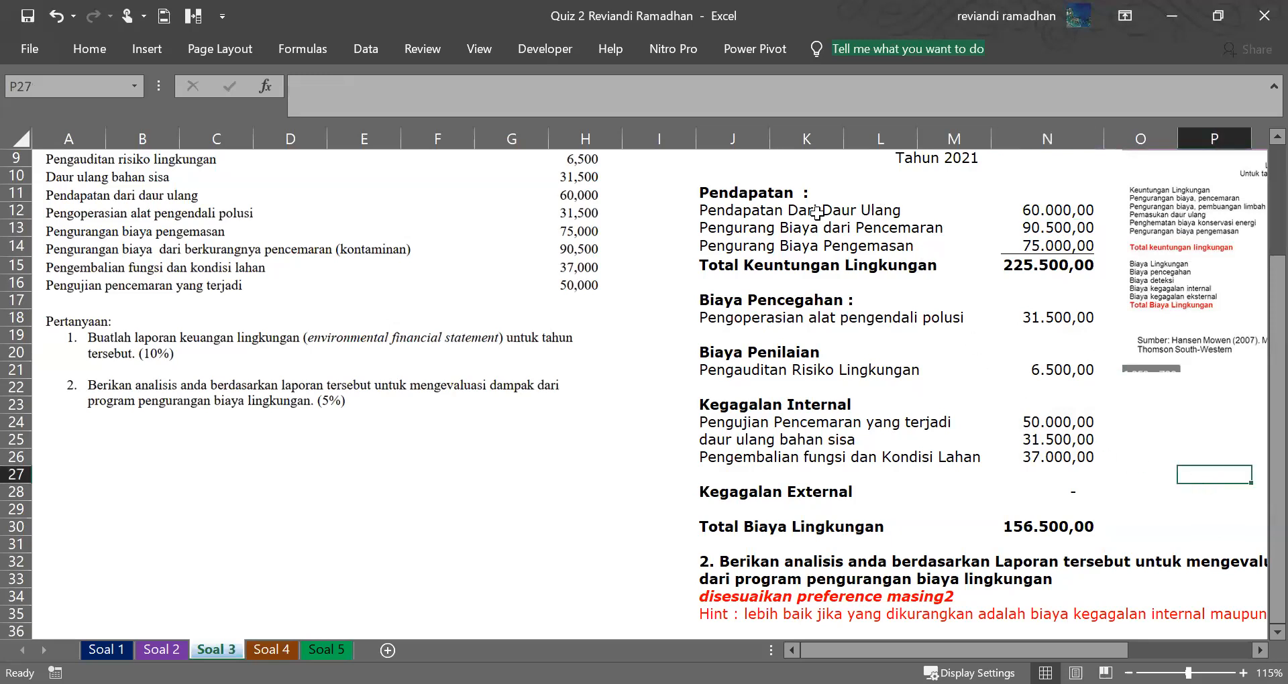
Compare the report's Pendapatan section with the Keuntungan Lingkungan section of the sample PT Thamus report.
scroll(763, 203, right, 1)
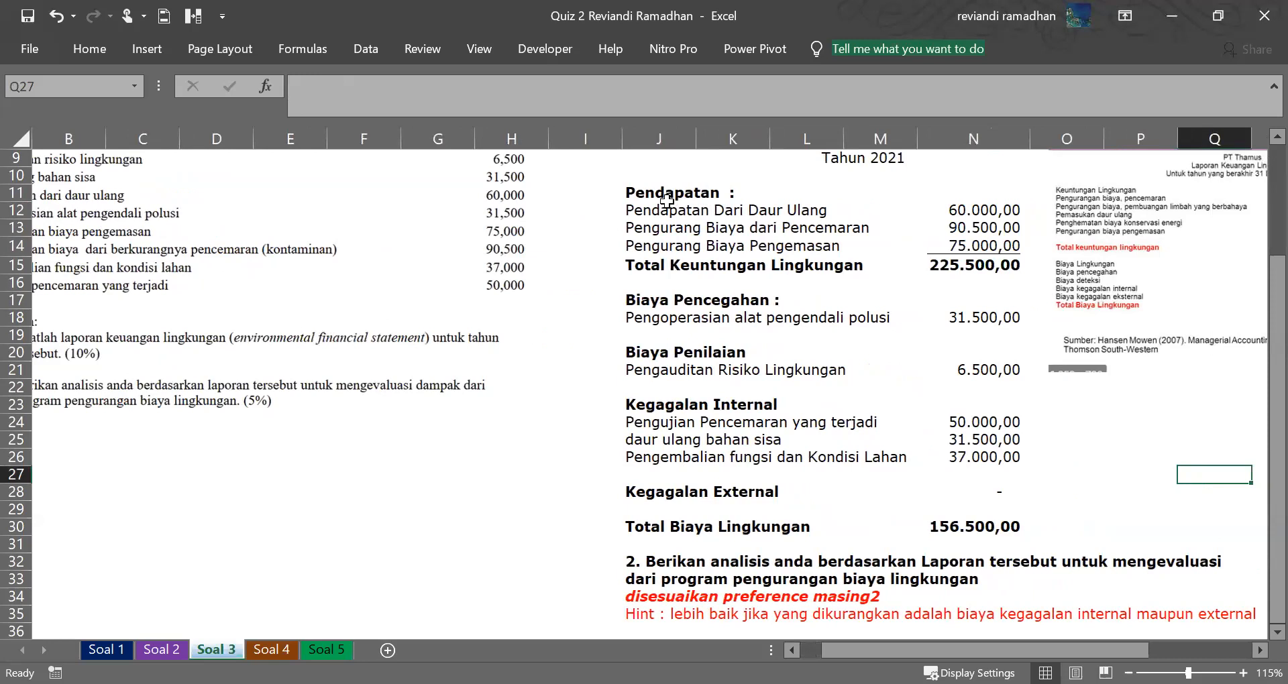
click(691, 214)
key(Down)
key(Right)
key(Right)
key(Right)
key(Right)
key(Right)
key(Right)
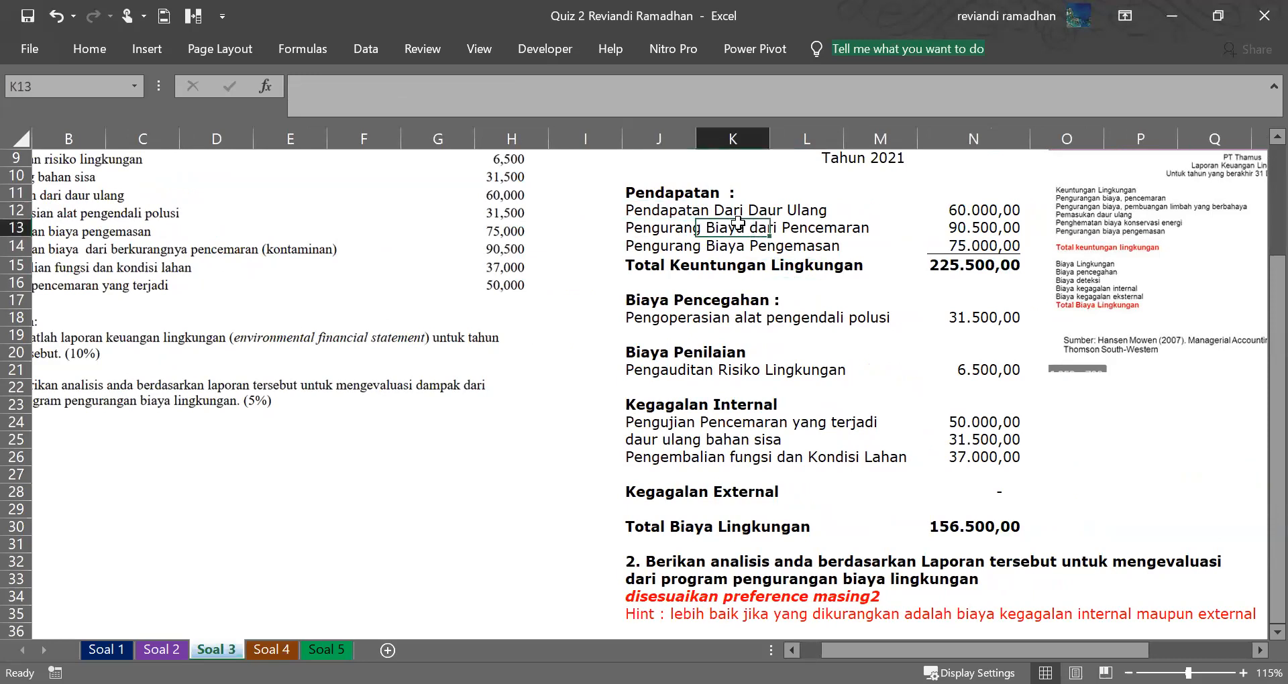
click(1075, 229)
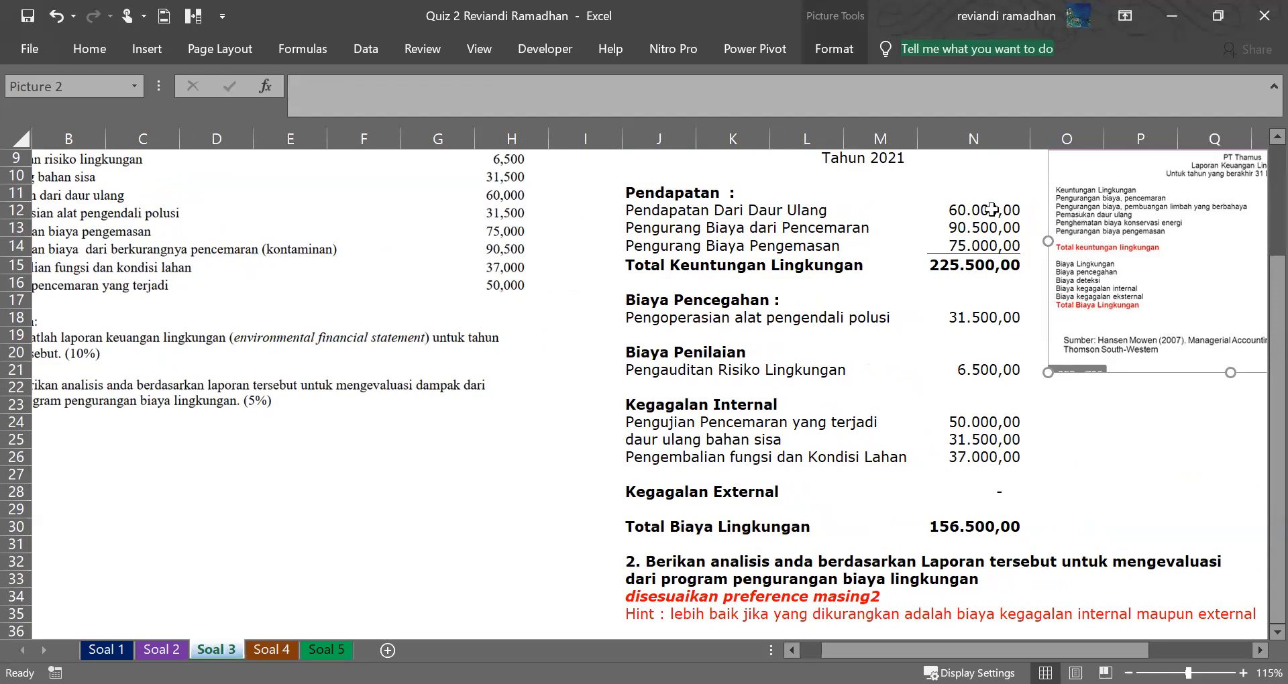
Retitle the report's Pendapatan heading in J11 as Keuntungan Lingkungan.
click(673, 209)
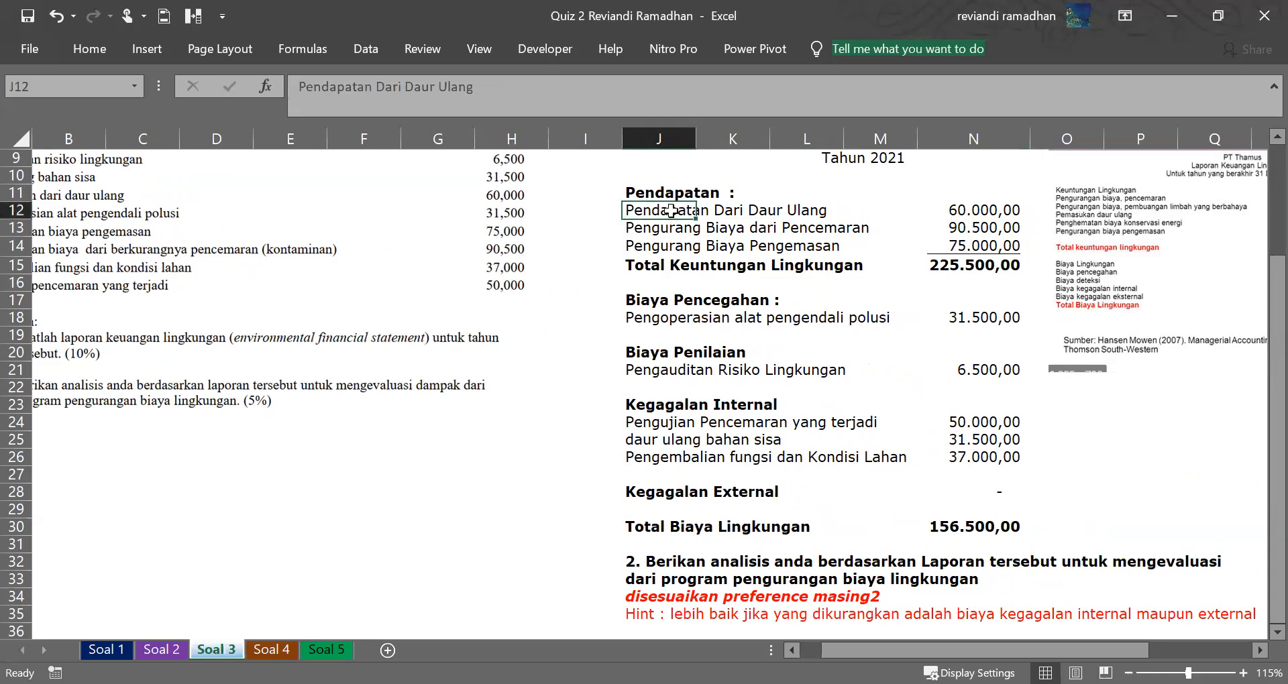
click(658, 192)
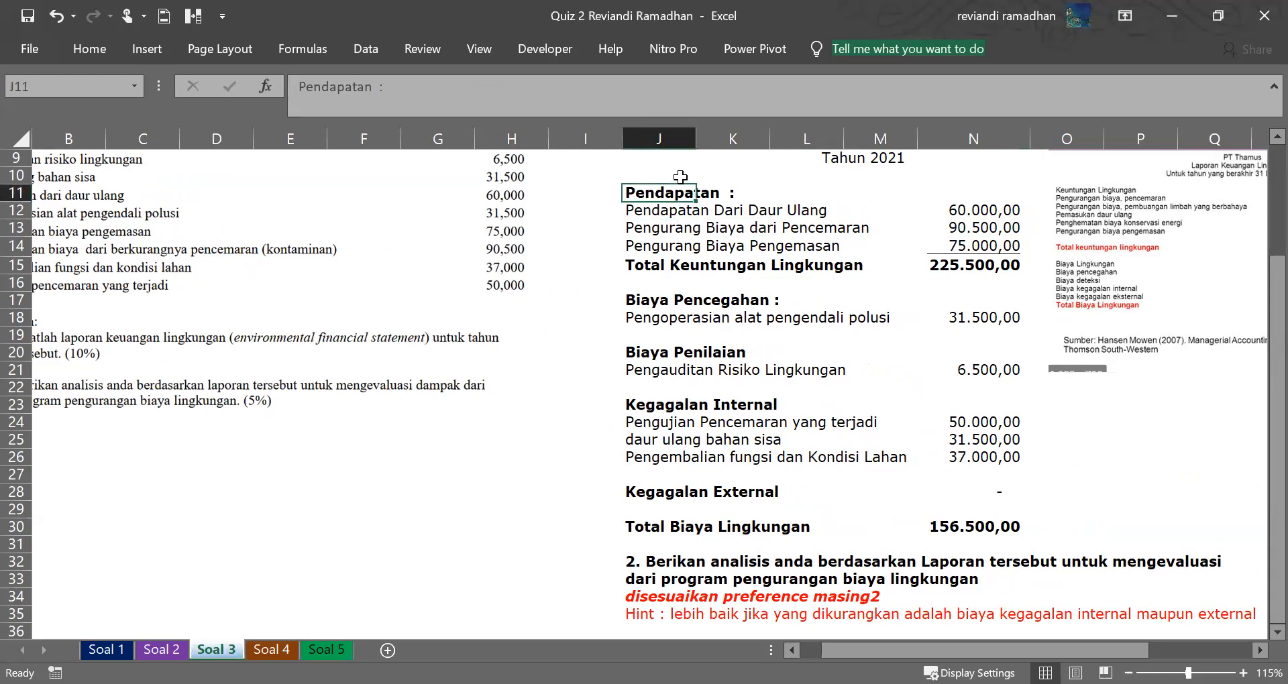
text(Keuntungan Lingkungan)
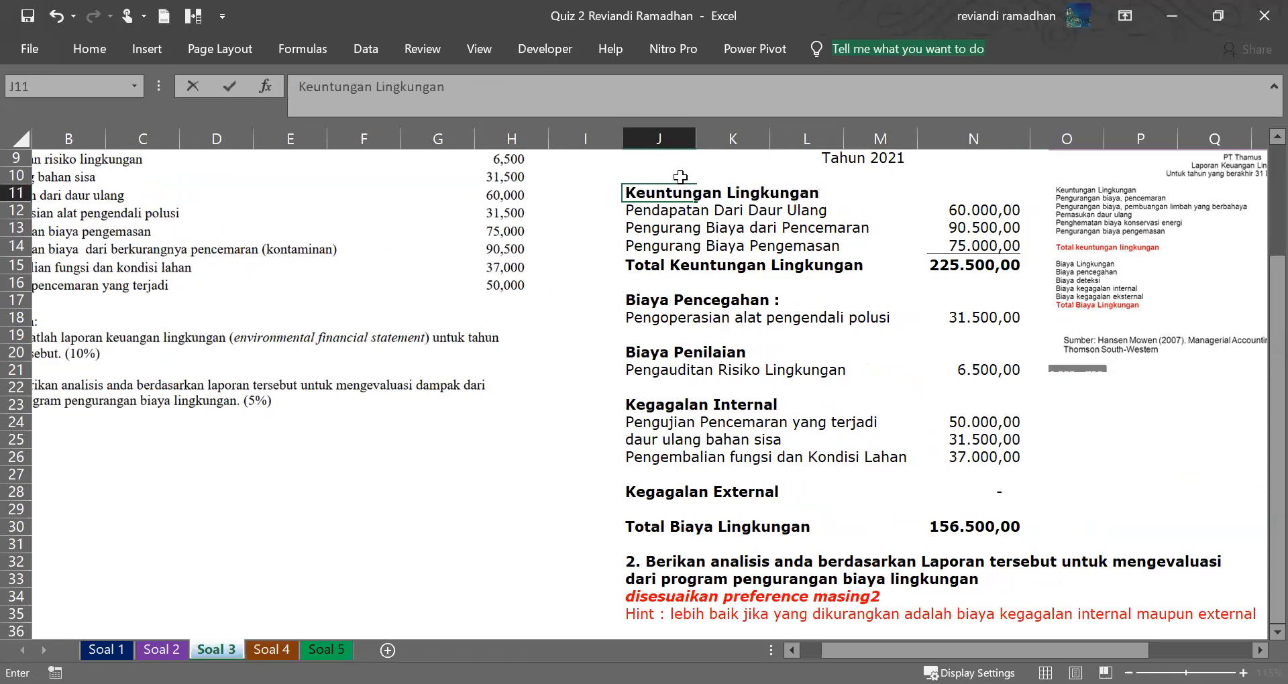
key(Return)
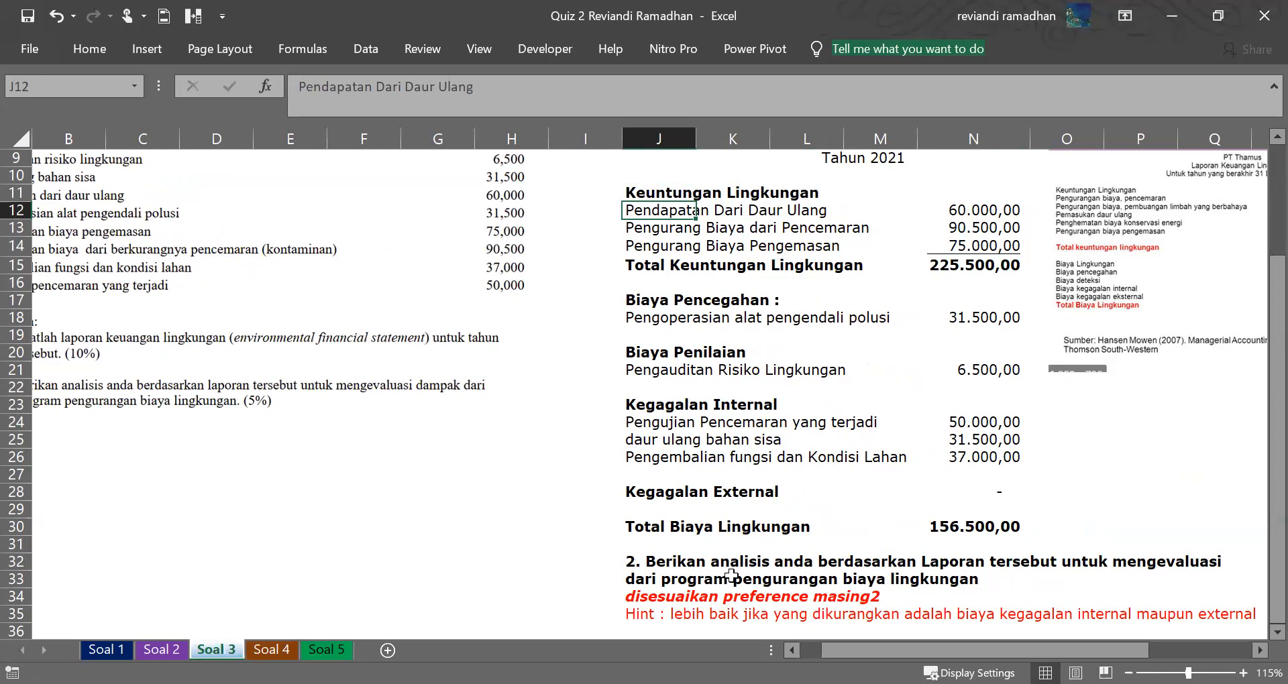
Review the Soal 3 problem text, from its two questions back up to the PT ABC source data.
key(alt+Tab)
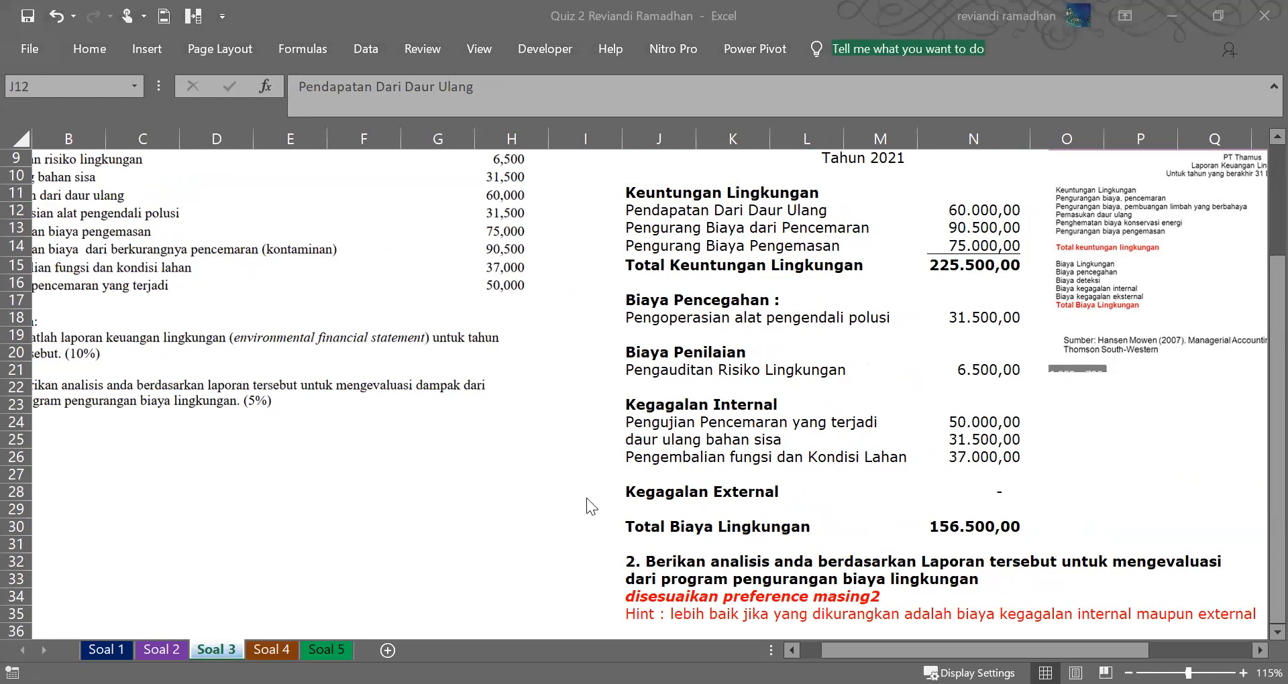
click(356, 436)
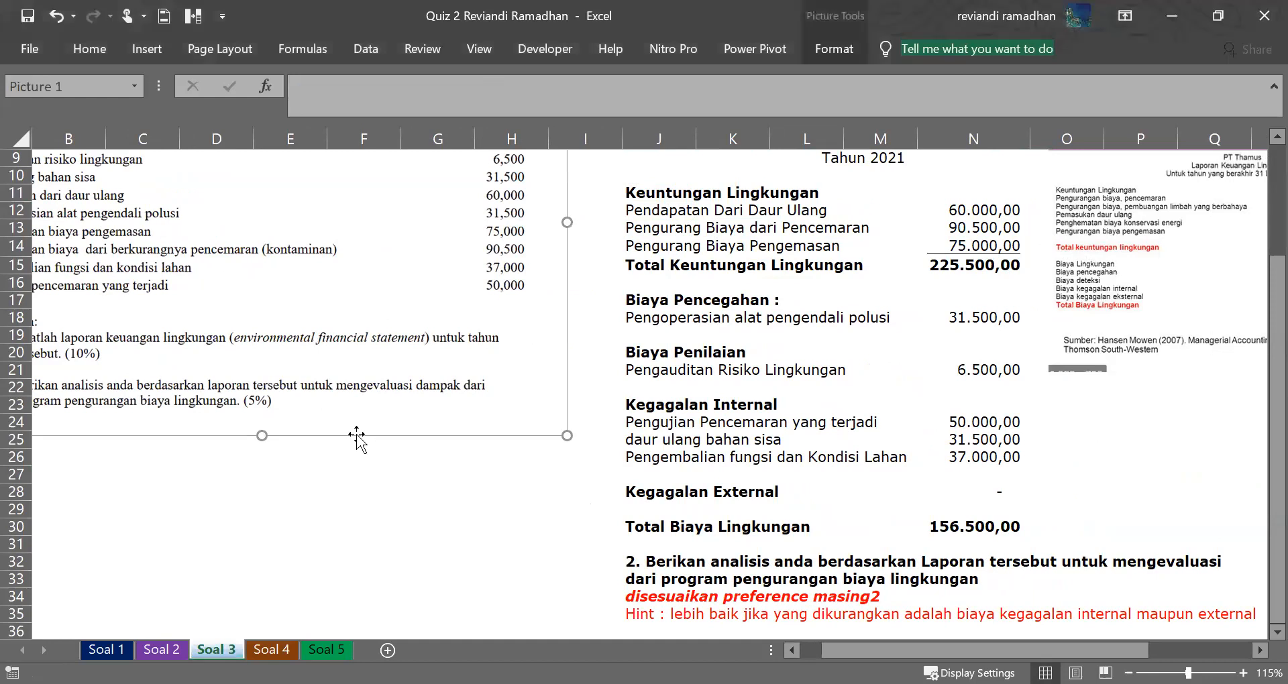
click(322, 539)
key(Left)
key(Down)
key(Left)
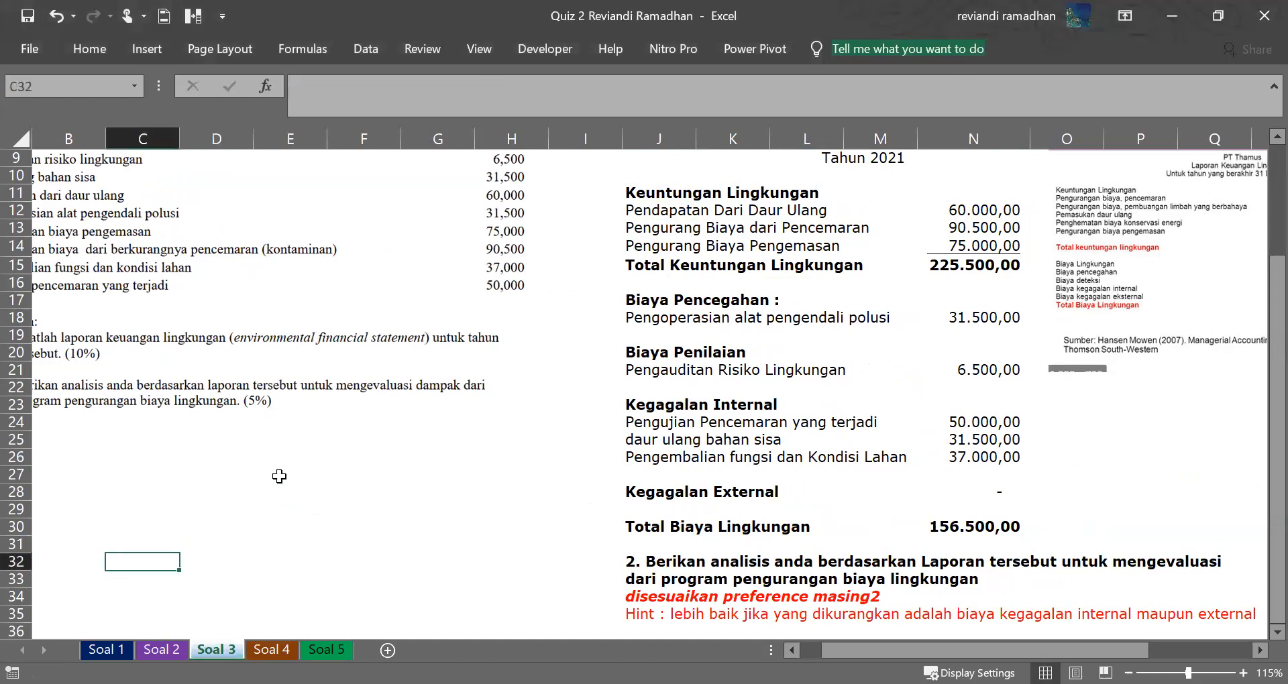
key(Left)
key(Left)
key(Down)
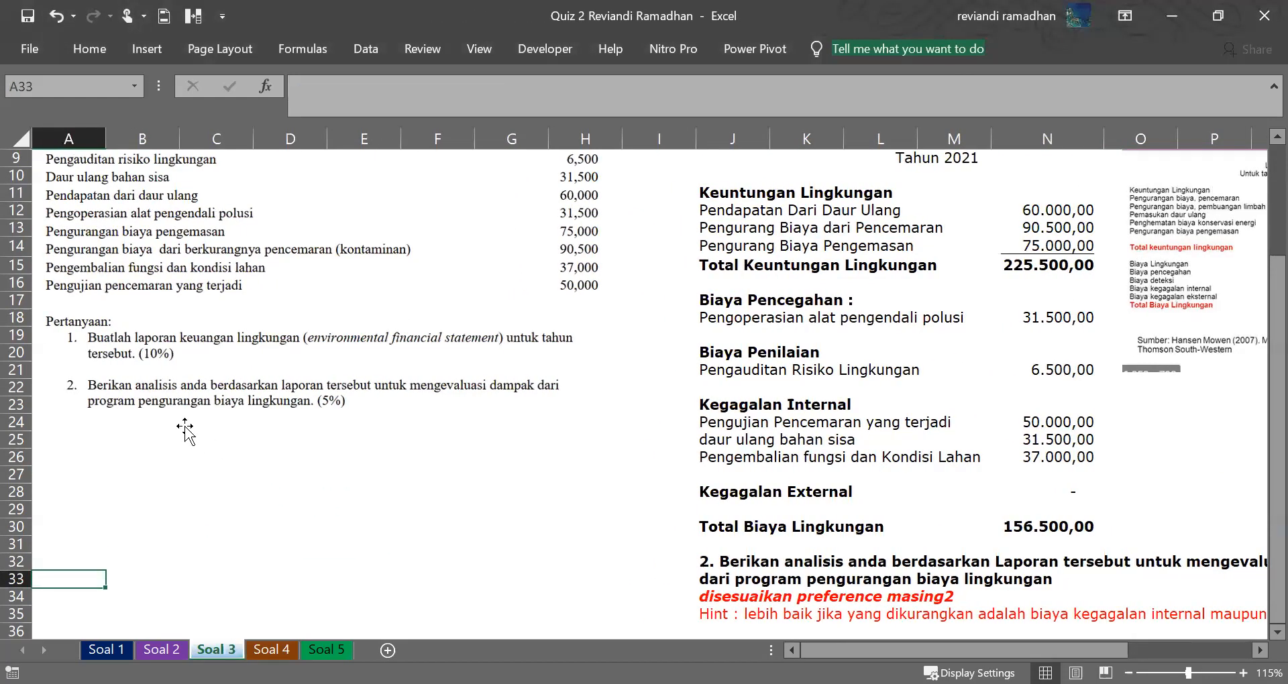
scroll(660, 418, up, 3)
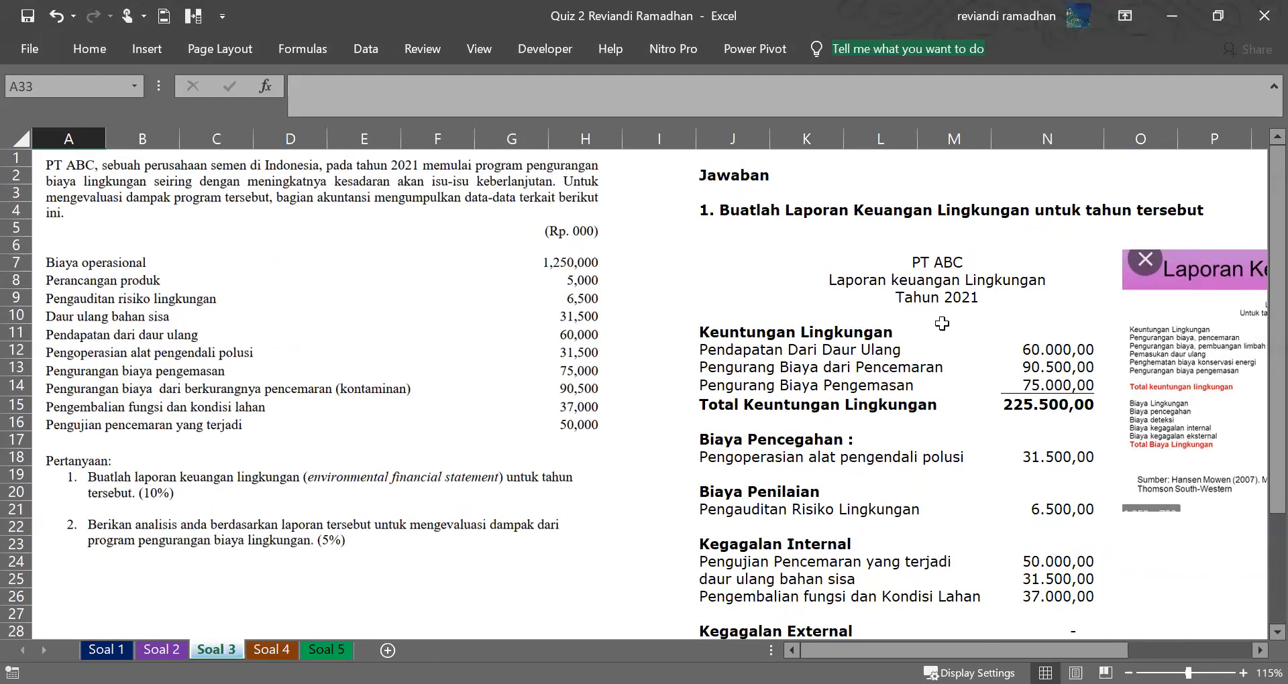
Go through the report answer from the Keuntungan Lingkungan entries down to the question 2 analysis.
click(836, 340)
drag(747, 344, 751, 400)
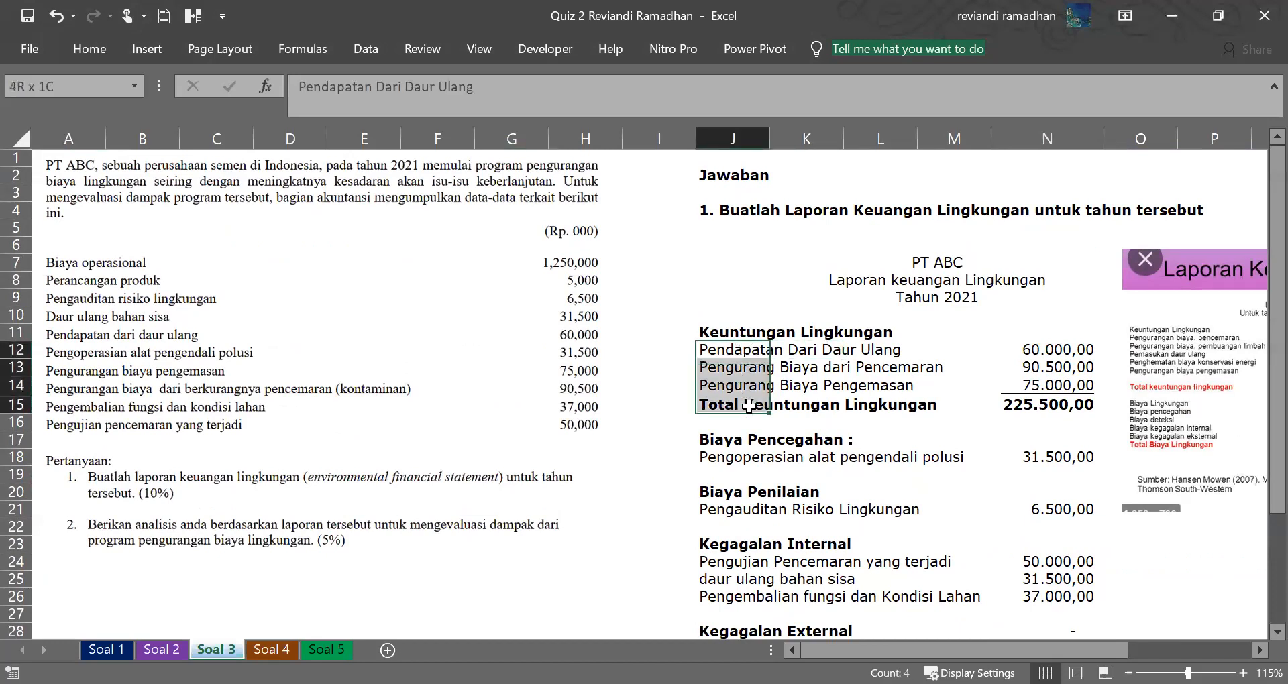
key(Down)
key(Down)
key(Down)
key(Down)
key(Down)
key(Down)
key(Down)
key(Down)
key(Down)
key(Down)
key(Down)
key(Down)
key(Down)
key(Down)
key(Down)
key(Down)
key(Down)
key(Down)
key(Down)
key(Down)
key(Down)
key(Down)
key(Down)
key(Down)
key(Down)
key(Down)
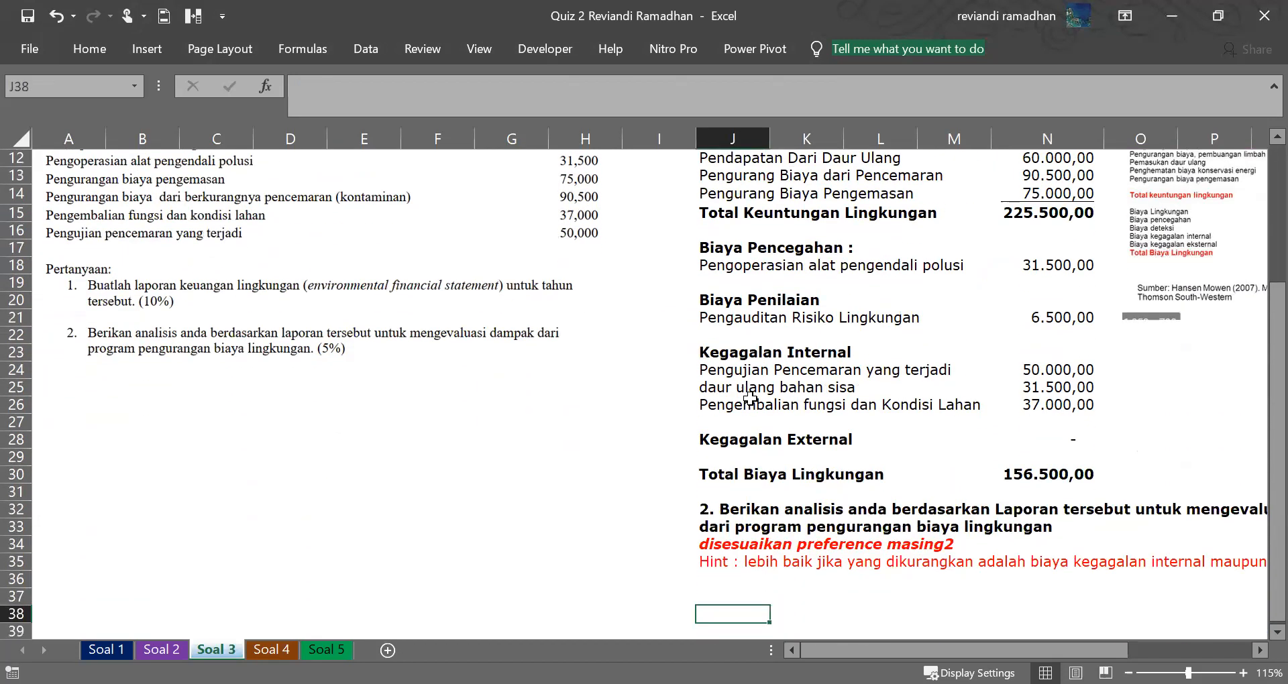
Read question 2 on evaluating the environmental cost reduction program, with its red preference note and hint.
click(726, 507)
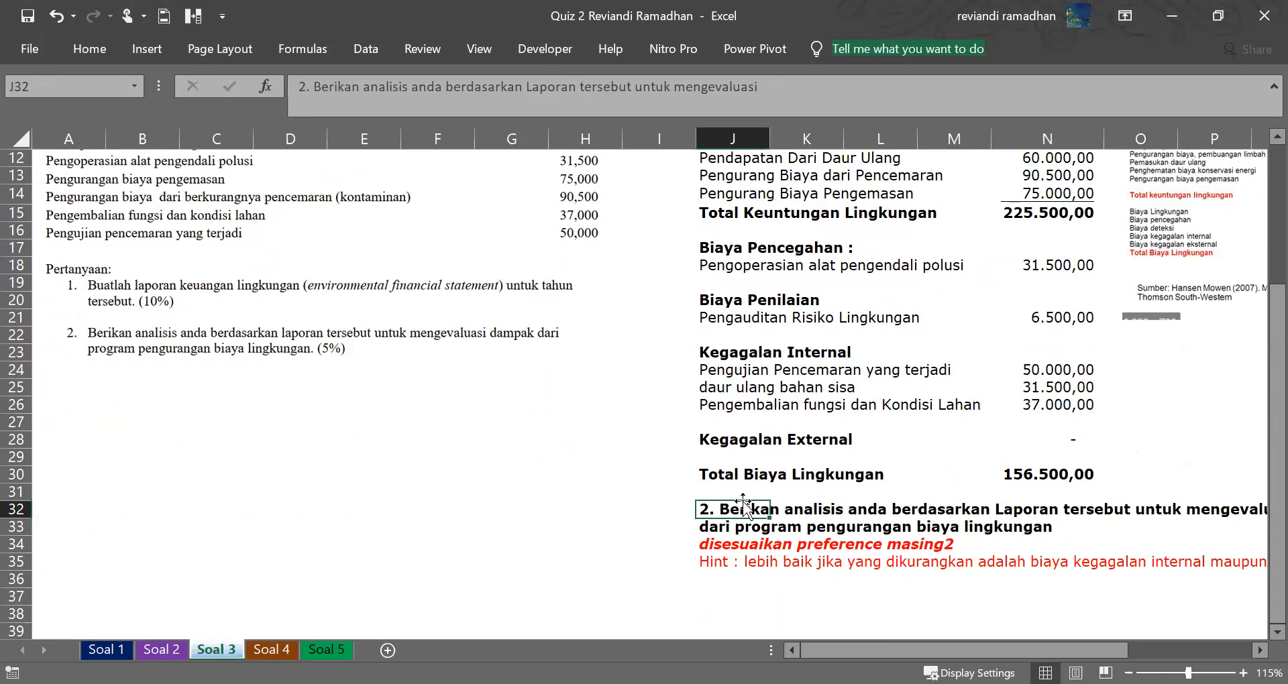
key(Right)
key(Right)
key(Right)
key(Right)
key(Right)
key(Right)
key(Right)
key(Right)
key(Down)
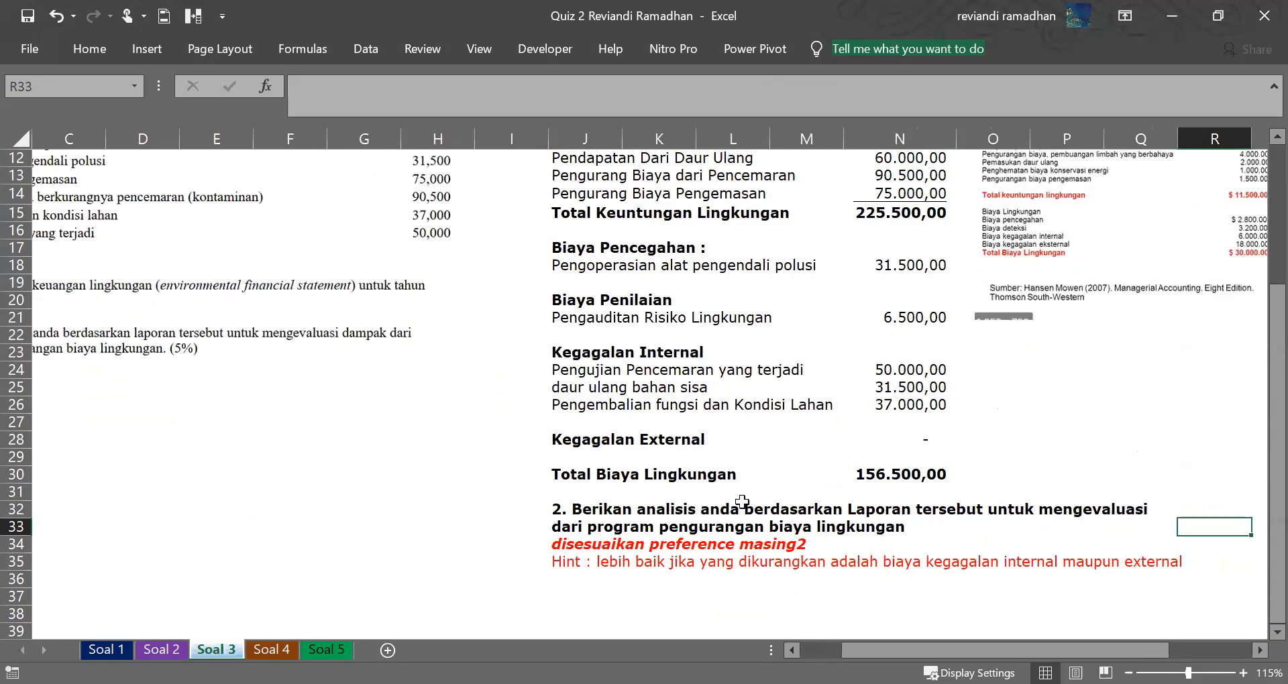
scroll(741, 502, down, 1)
click(565, 511)
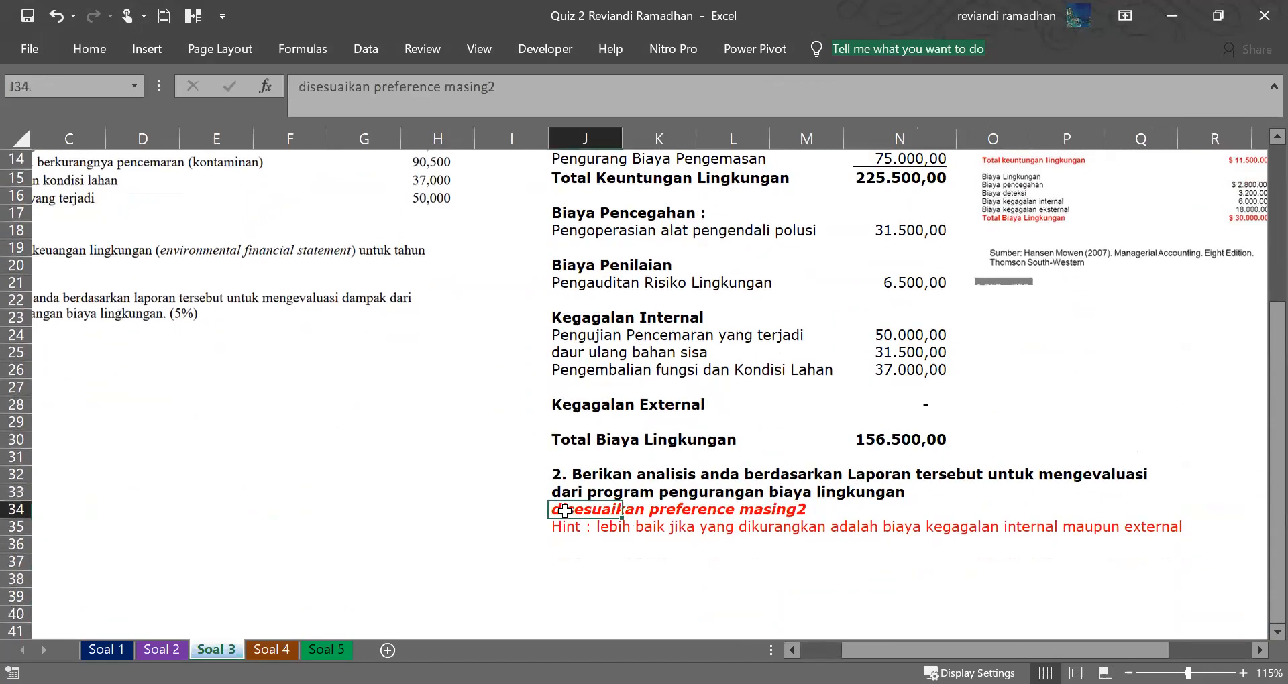
click(562, 566)
click(581, 527)
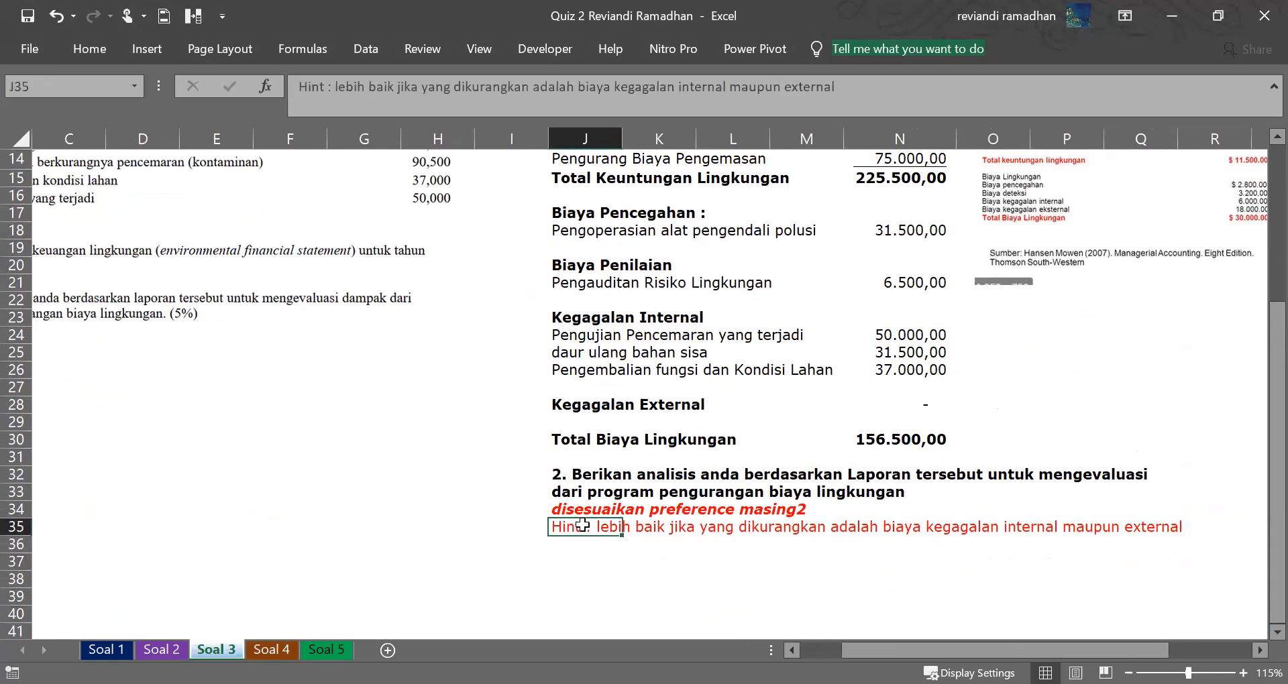
click(569, 544)
click(581, 509)
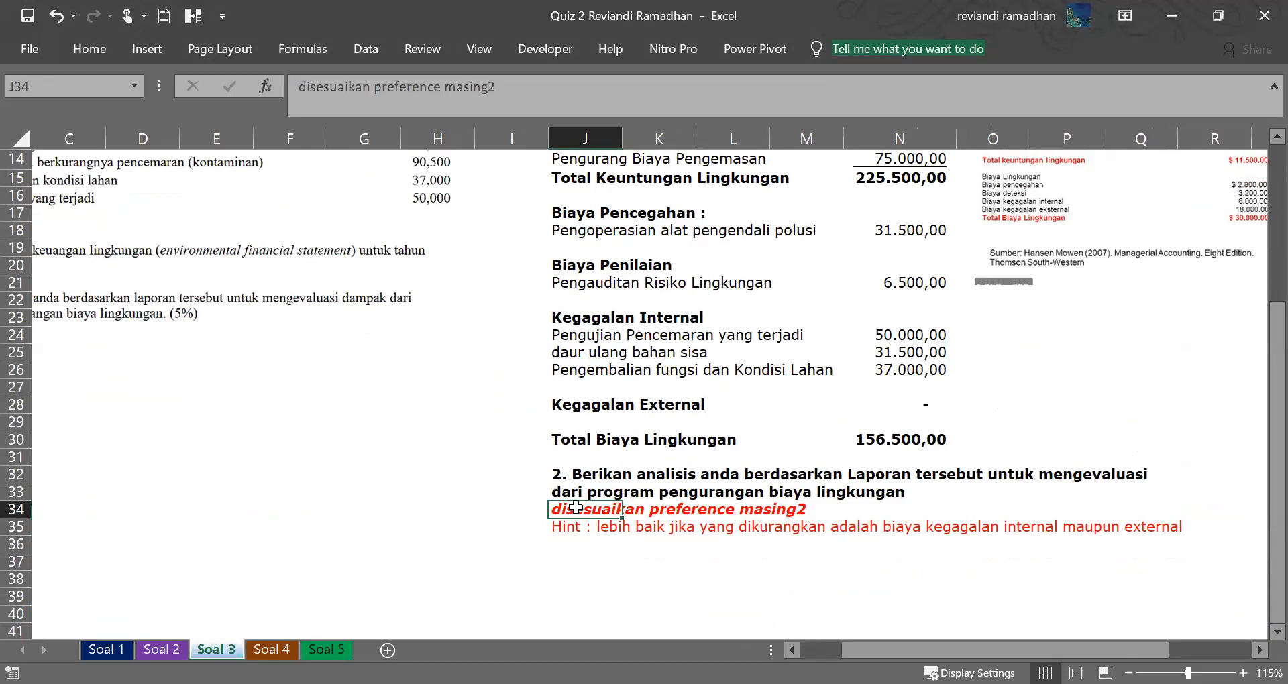
key(Up)
key(Up)
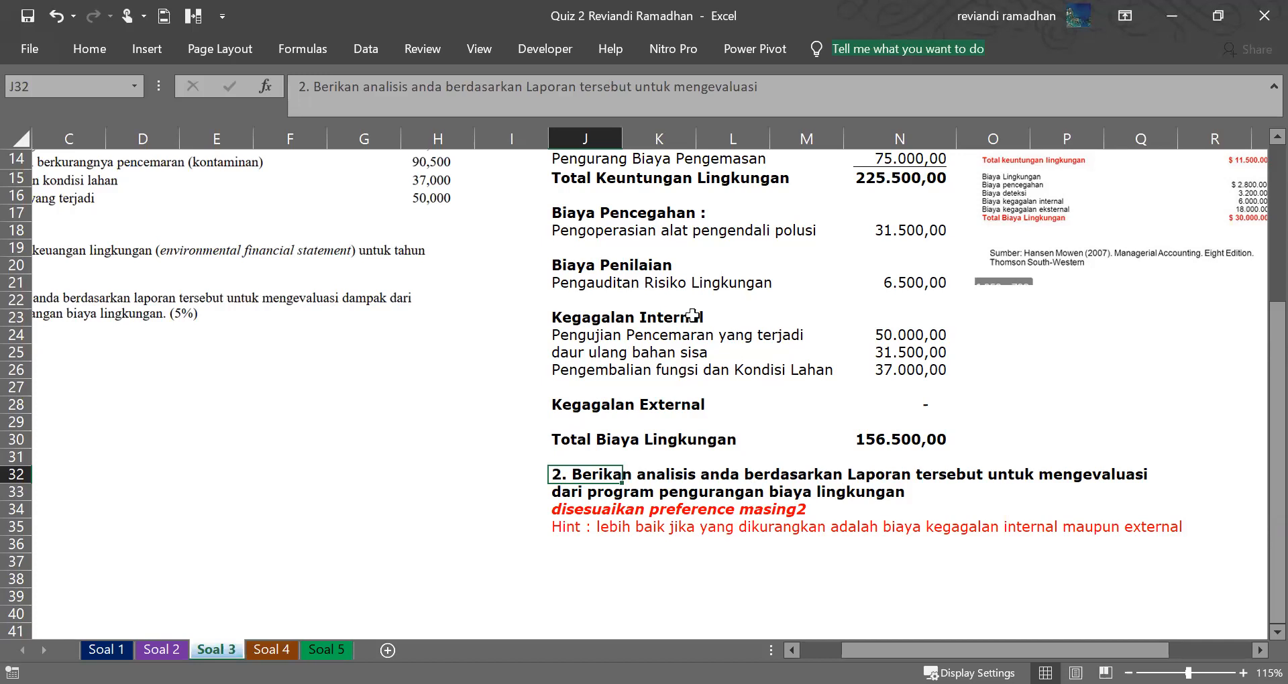
Relate the Kegagalan Internal entries to the hint about reducing internal and external failure costs.
click(665, 281)
click(672, 320)
click(581, 335)
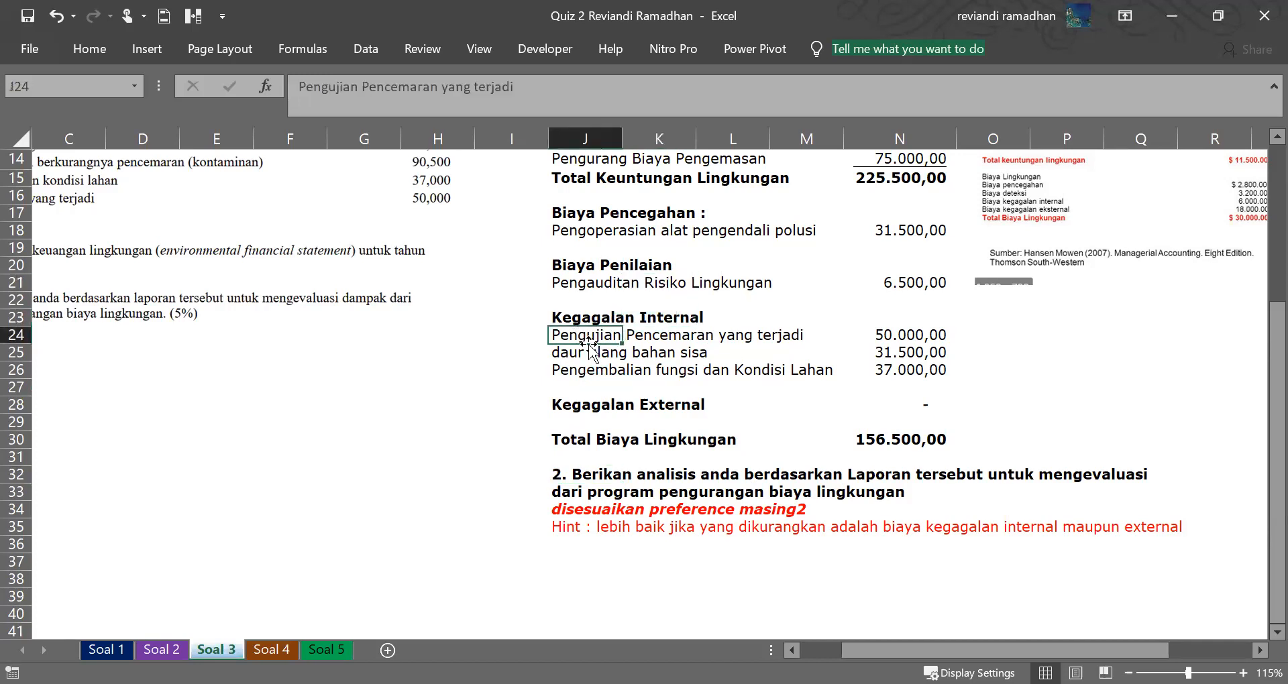
click(602, 514)
click(565, 525)
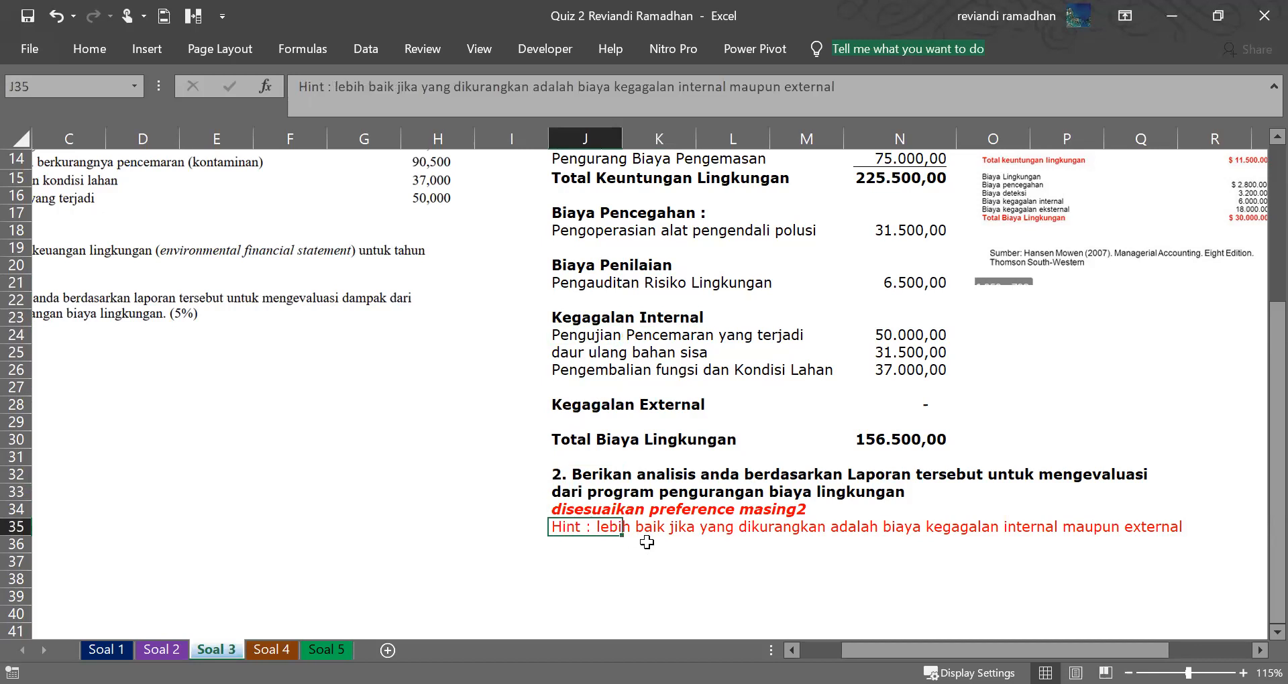
click(644, 543)
click(570, 526)
click(630, 424)
click(639, 571)
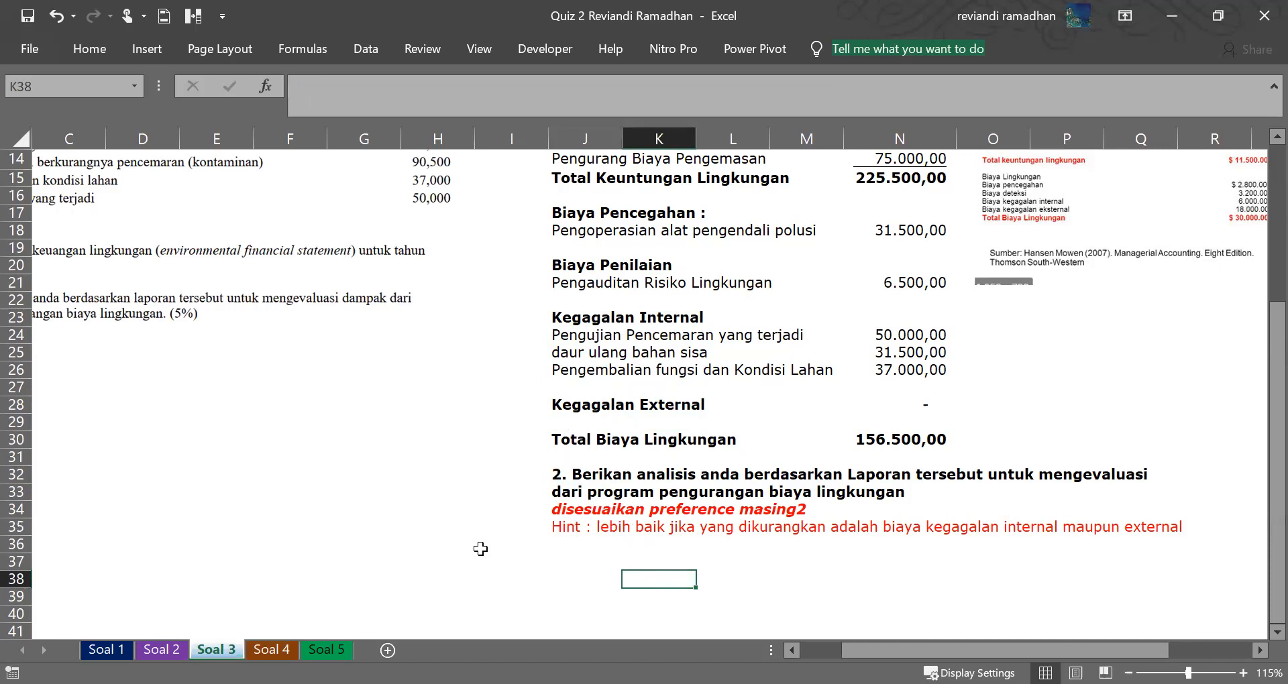
scroll(498, 487, up, 4)
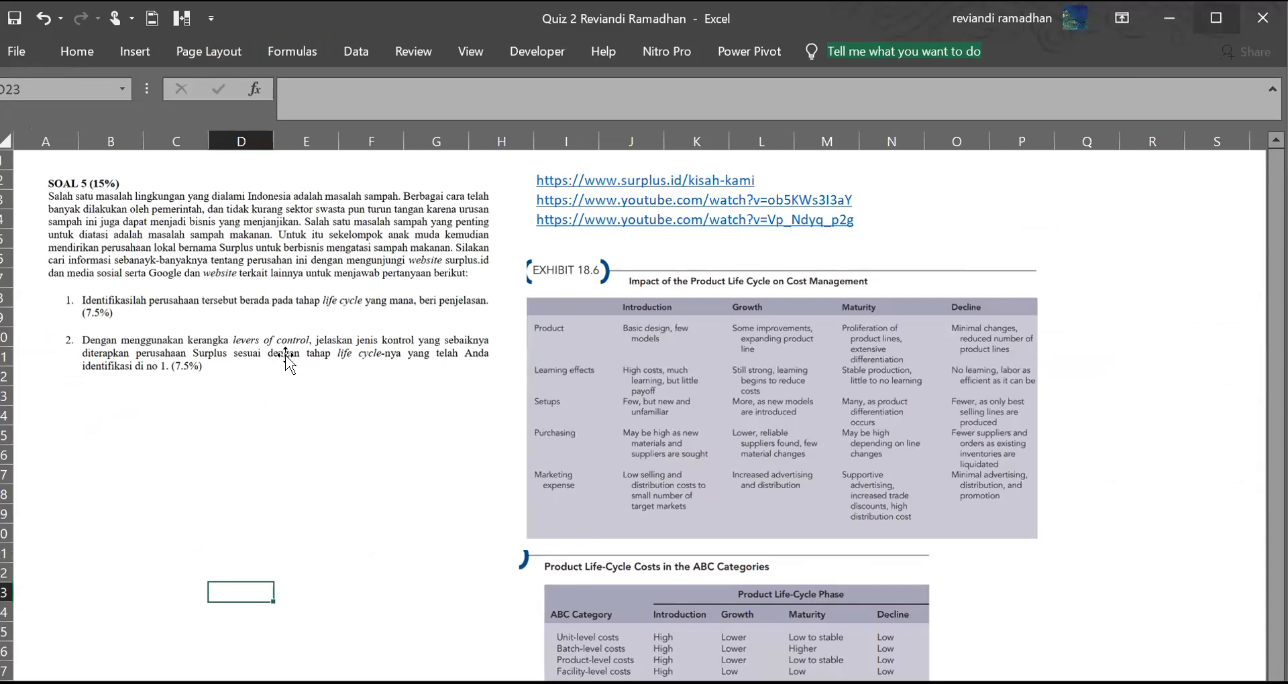
Maximize the workbook window on the Soal 5 sheet and enlarge the view to 115%.
click(1217, 20)
click(145, 447)
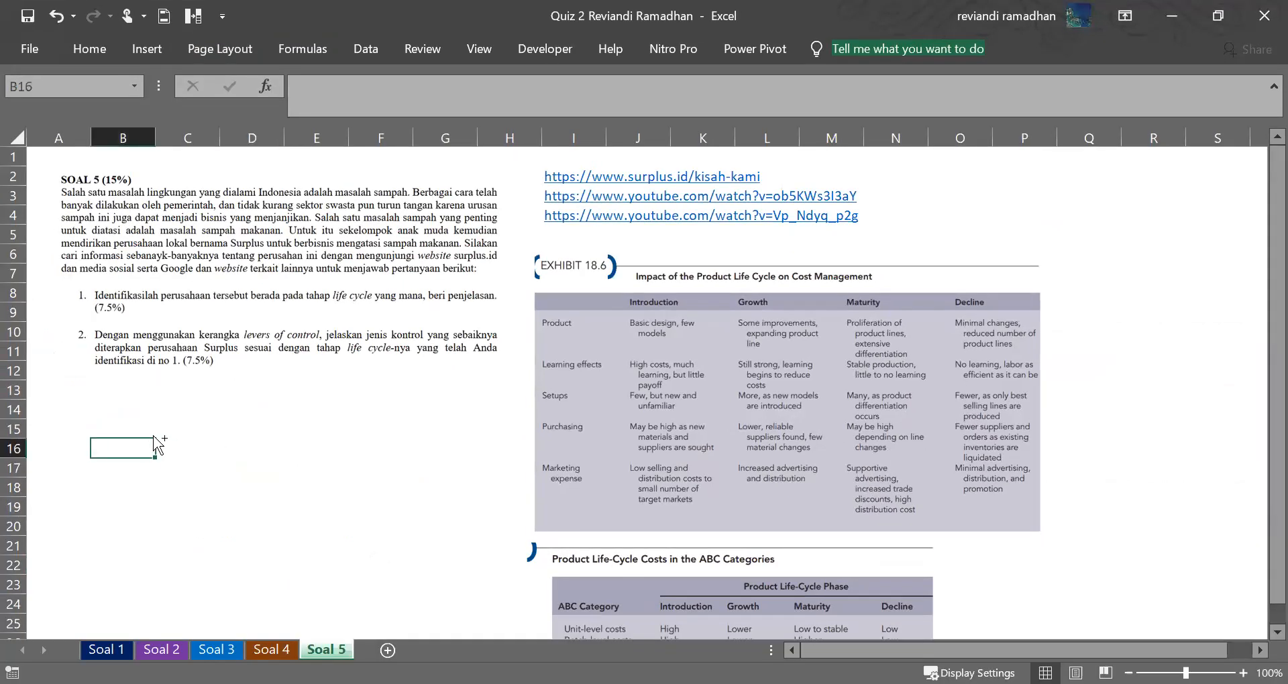
ctrl+scroll(144, 437, up, 1)
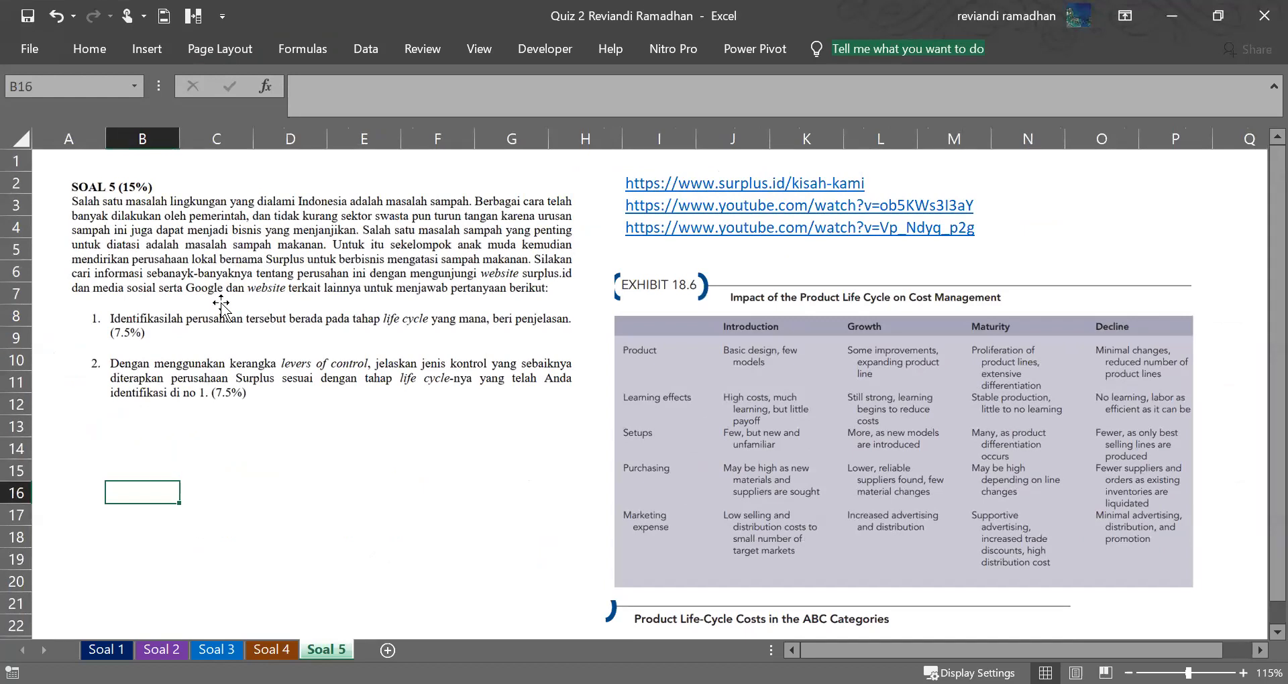
Read Soal 5's questions on Surplus's life cycle stage and the suitable levers of control.
click(213, 329)
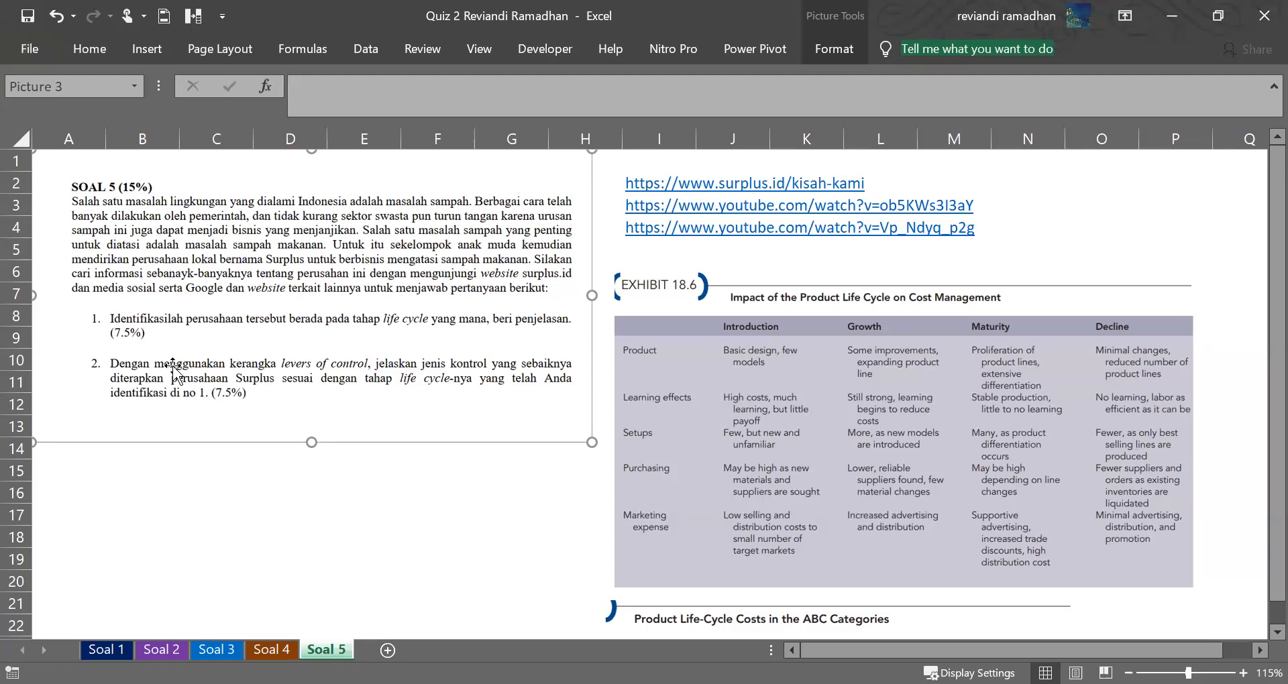
click(421, 511)
click(446, 305)
click(690, 255)
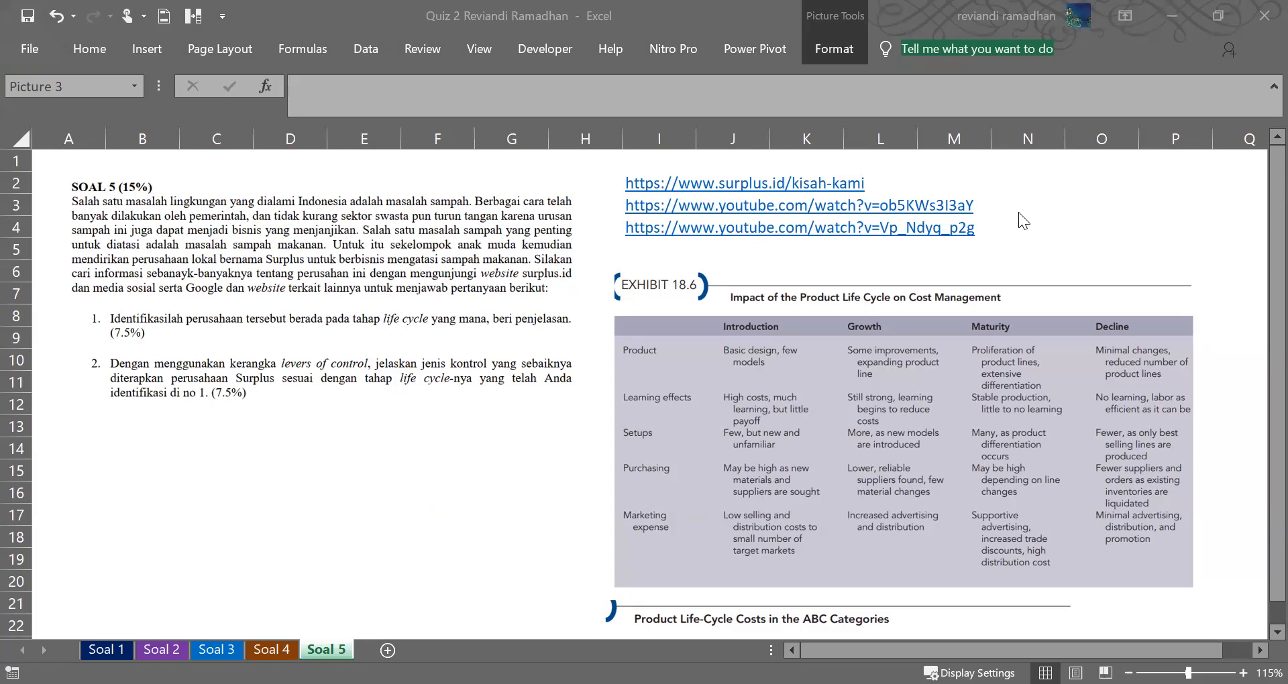
click(192, 342)
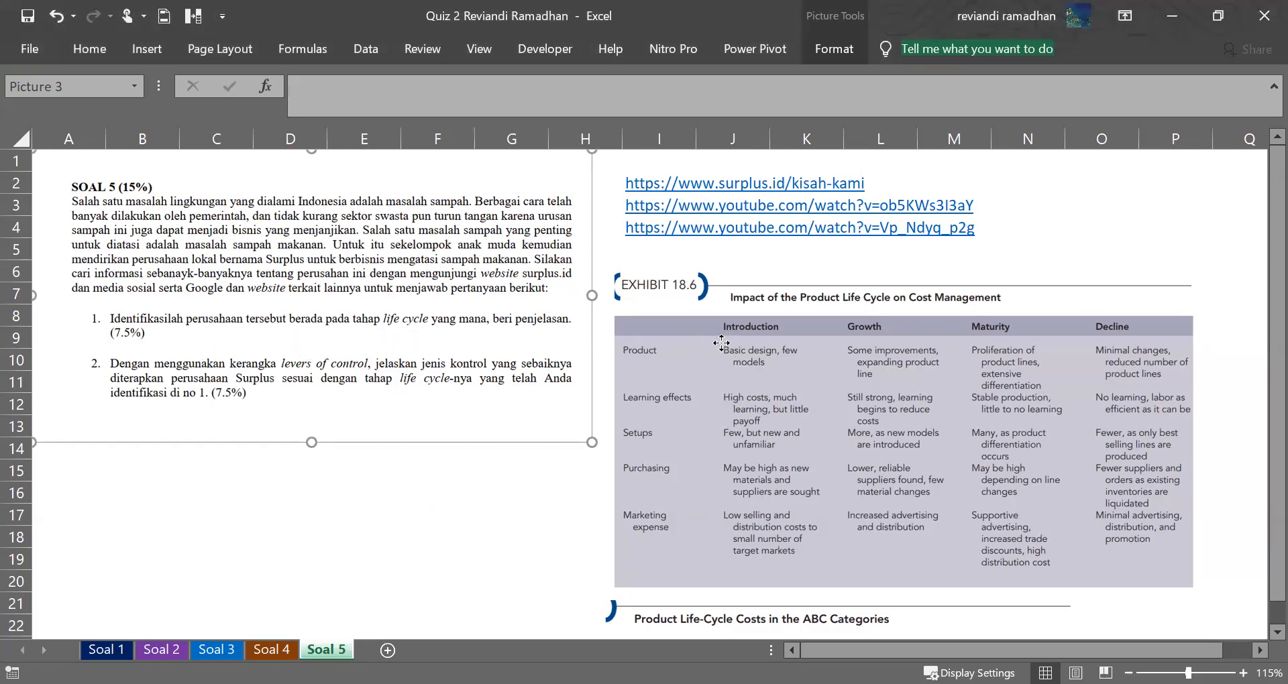
Nudge the Exhibit 18.6 picture slightly, keeping it beneath the reference links.
drag(735, 325, 727, 330)
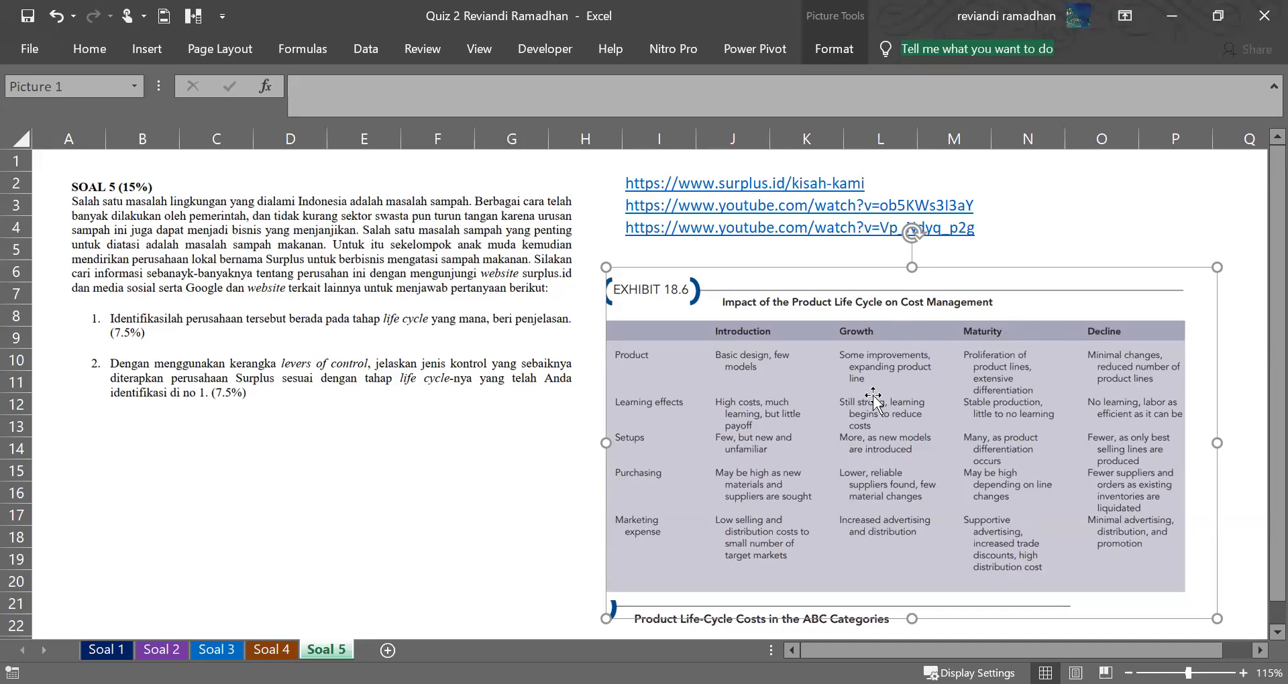
drag(812, 402, 825, 400)
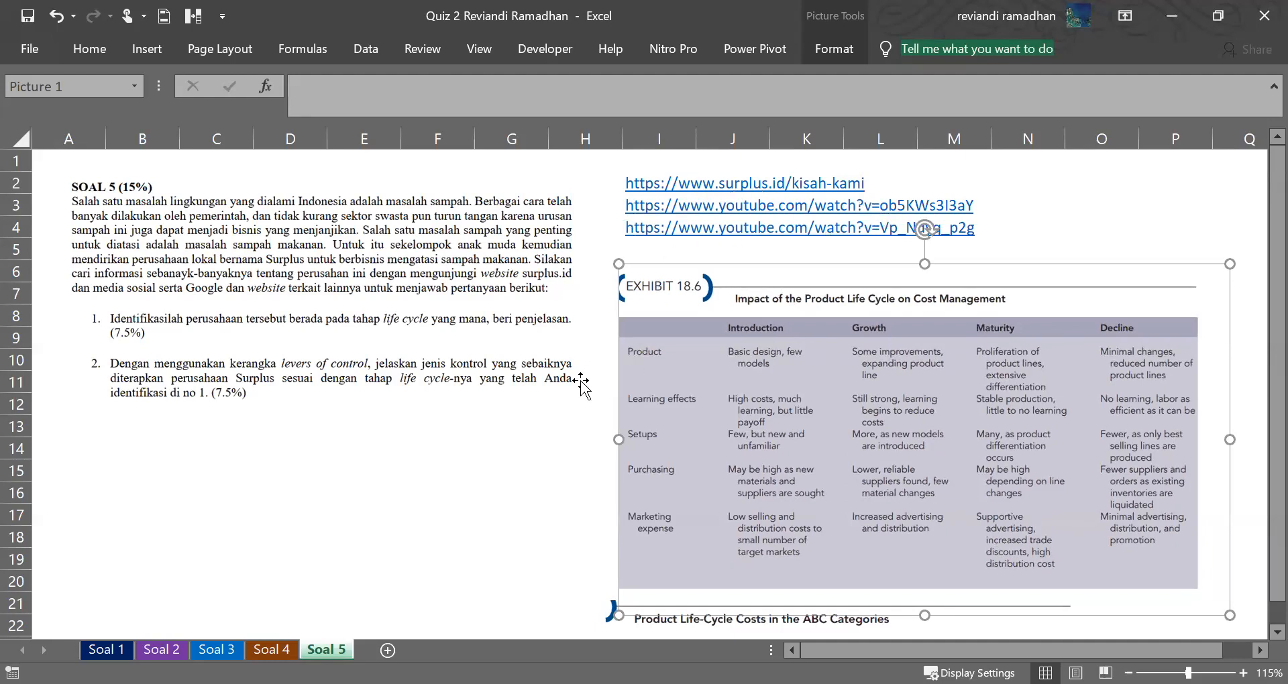
Review the Surplus website and YouTube reference links against the Soal 5 text, down to the product life cycle exhibits.
drag(1017, 191, 626, 233)
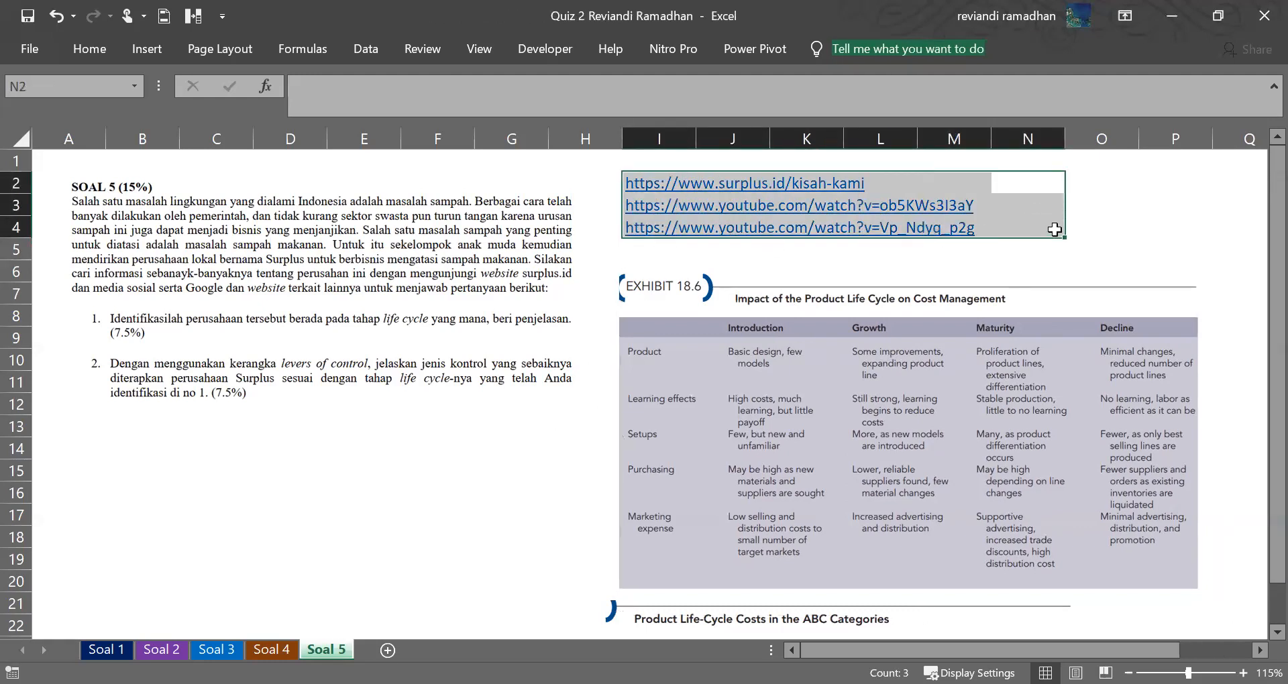
click(1089, 222)
drag(1037, 200, 650, 242)
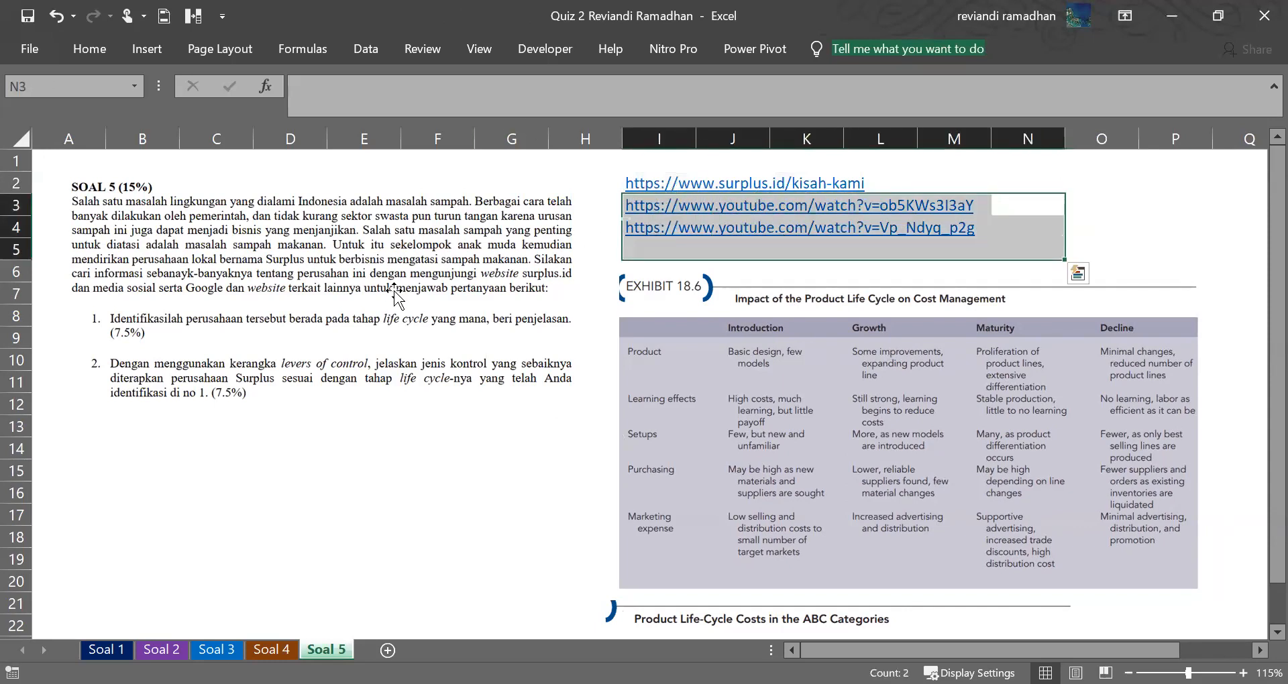
click(355, 288)
click(273, 493)
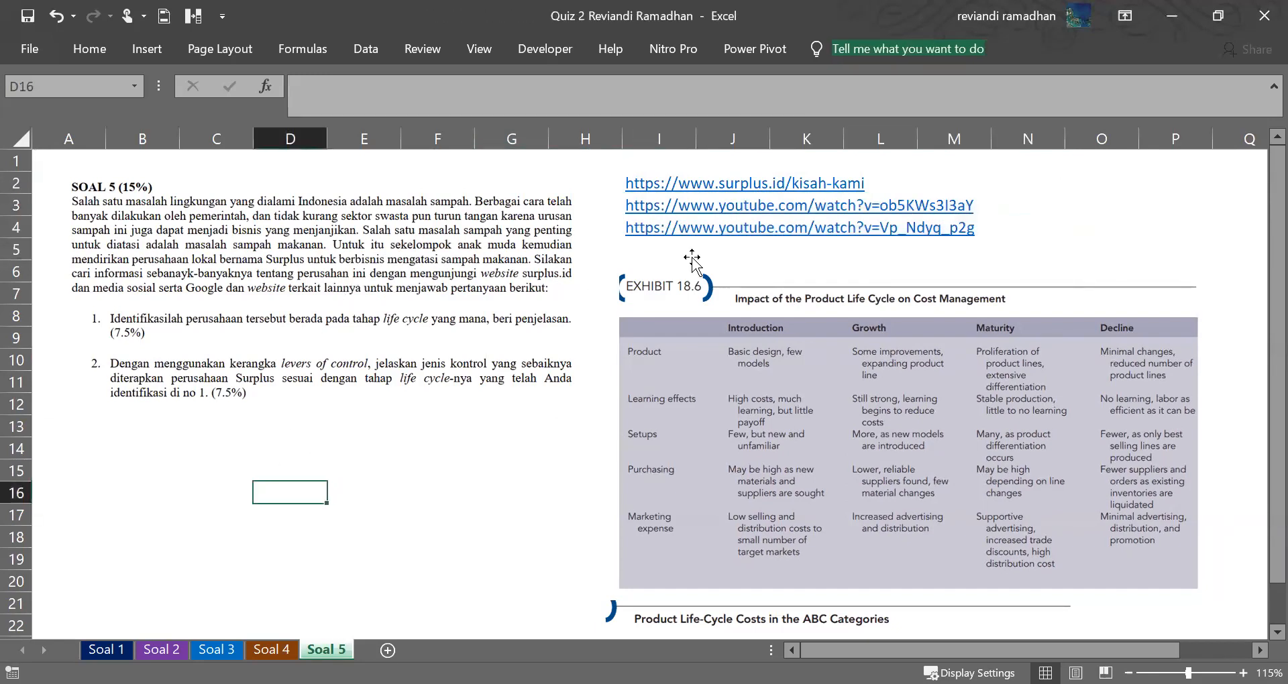
scroll(1256, 288, down, 1)
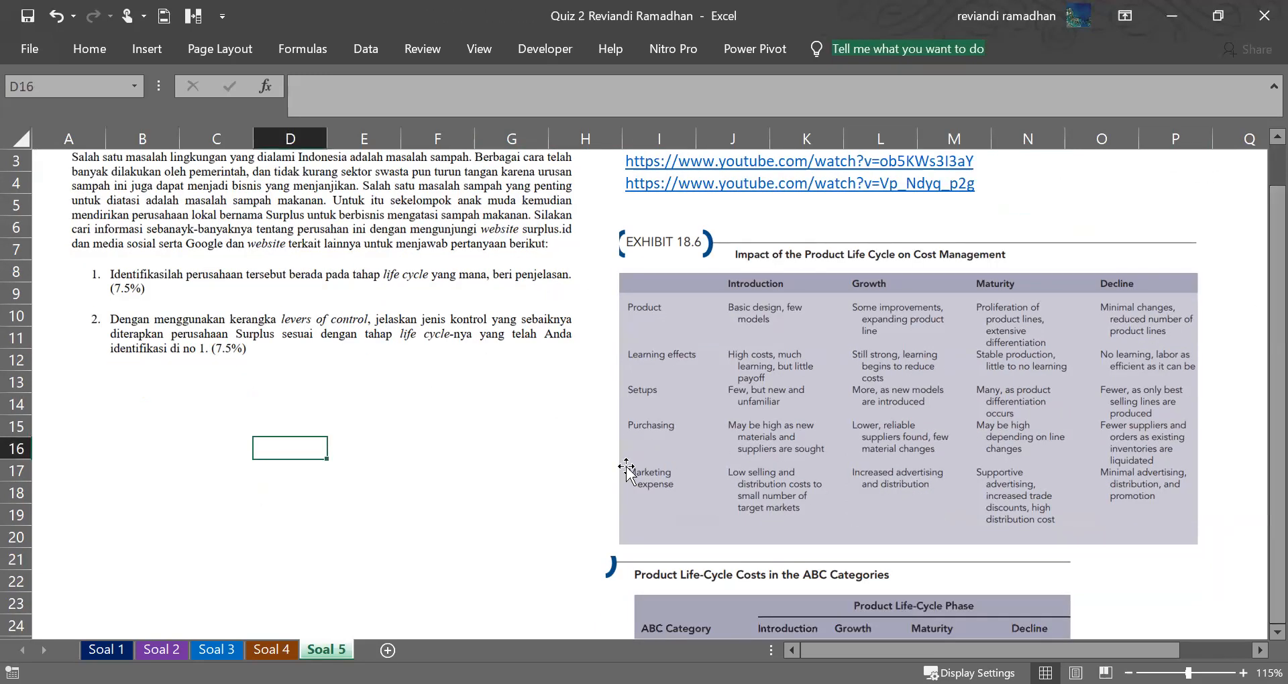
Shift the Product Life-Cycle Costs in the ABC Categories picture slightly so its edge lines up beneath Exhibit 18.6.
click(553, 470)
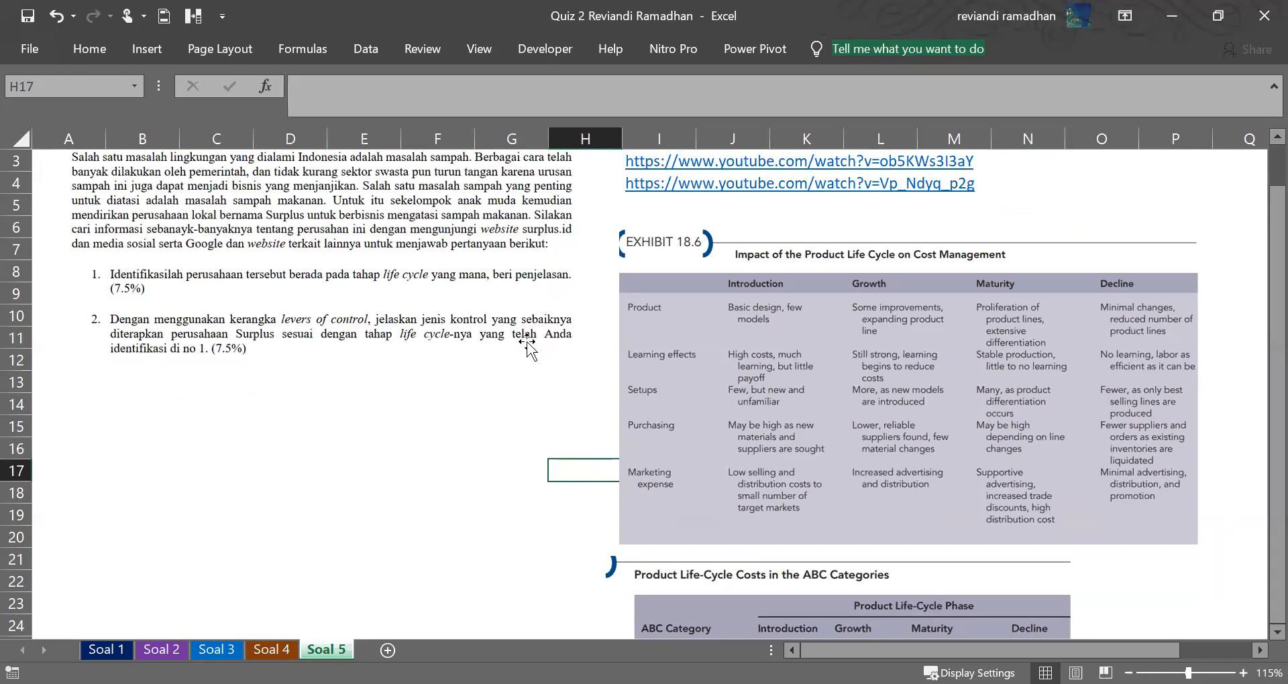
key(Down)
key(Down)
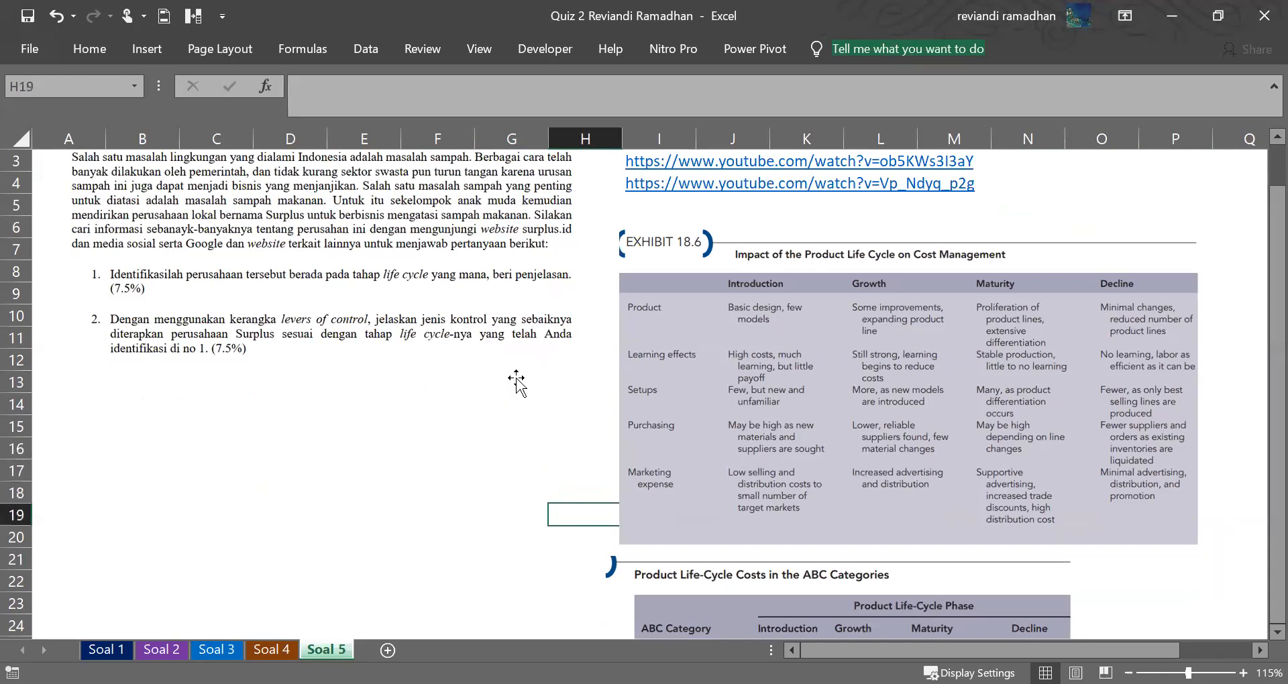
key(Down)
key(Down)
key(Down)
key(Down)
key(Down)
key(Down)
key(Down)
key(Down)
key(Down)
key(Down)
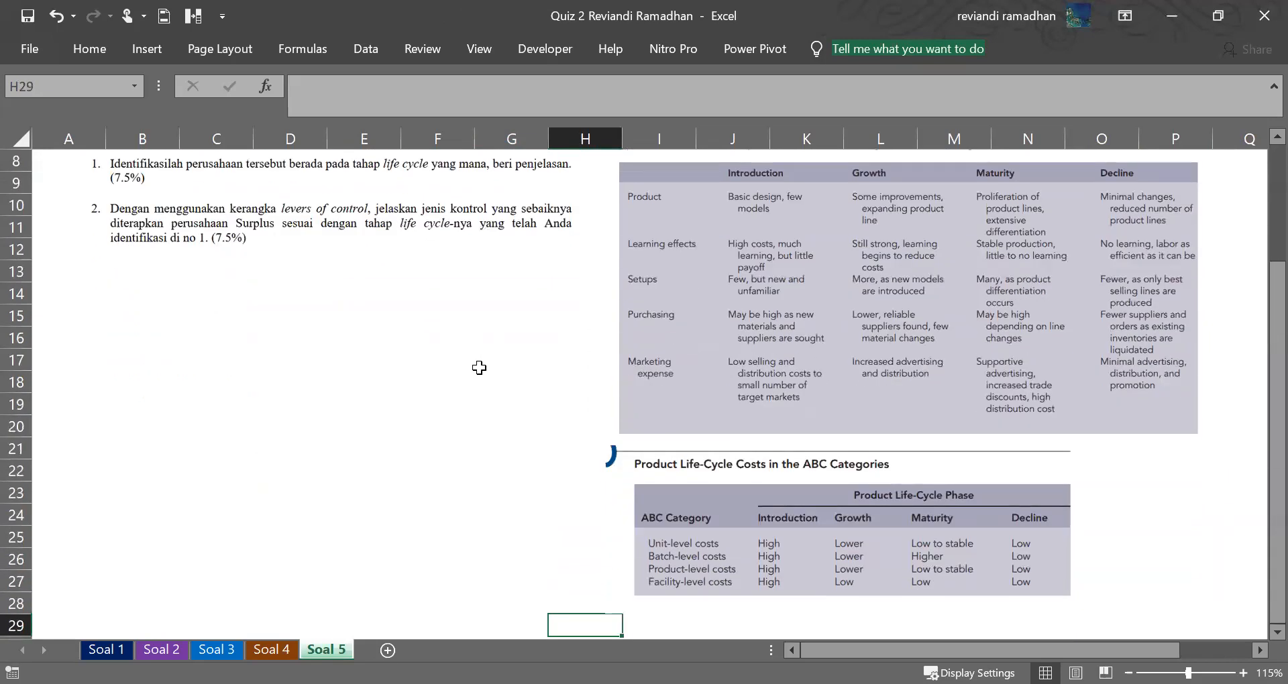
key(Down)
key(Down)
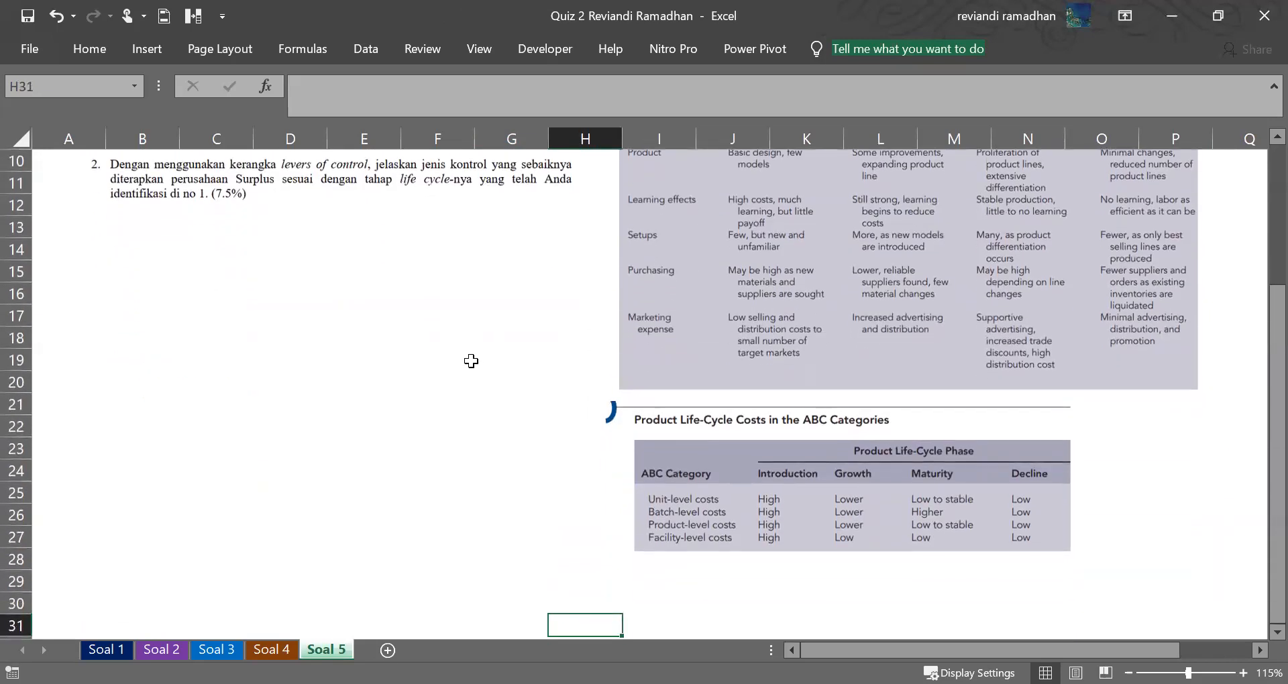
click(739, 464)
drag(876, 476, 898, 468)
drag(815, 477, 808, 482)
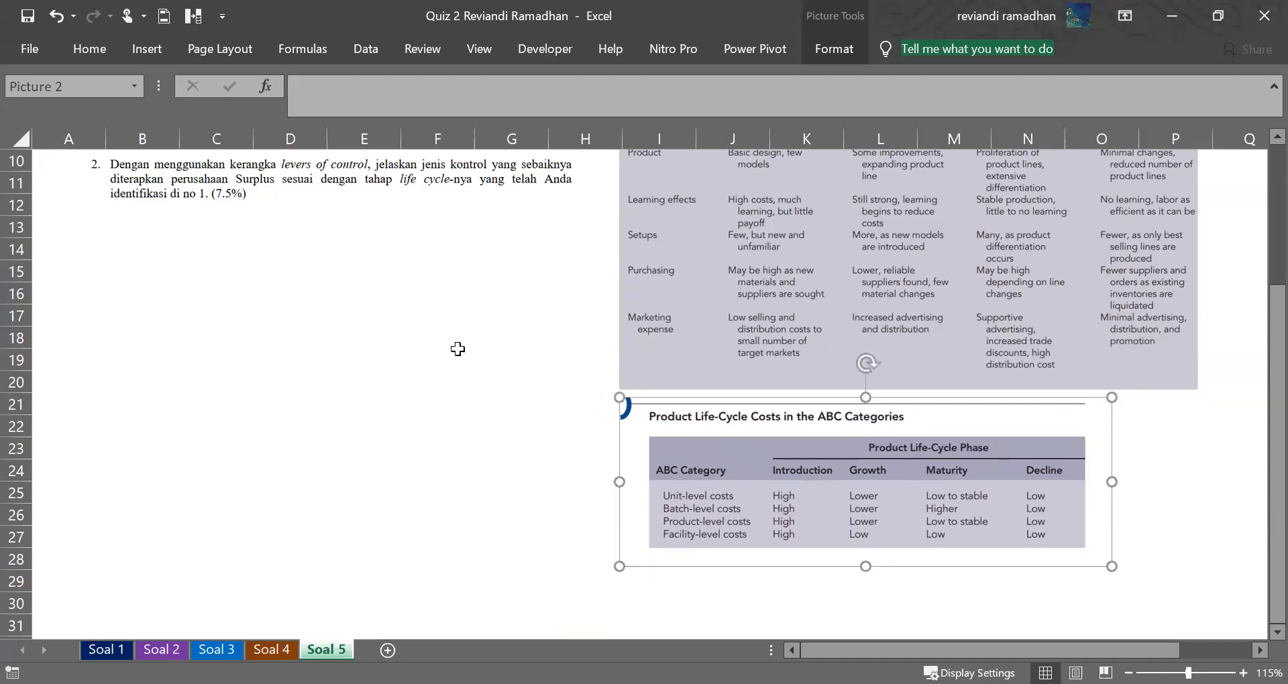
click(423, 333)
Examine the ABC category cost table, Exhibit 18.6, the Surplus reference links and Soal 5's two questions.
key(Up)
click(699, 456)
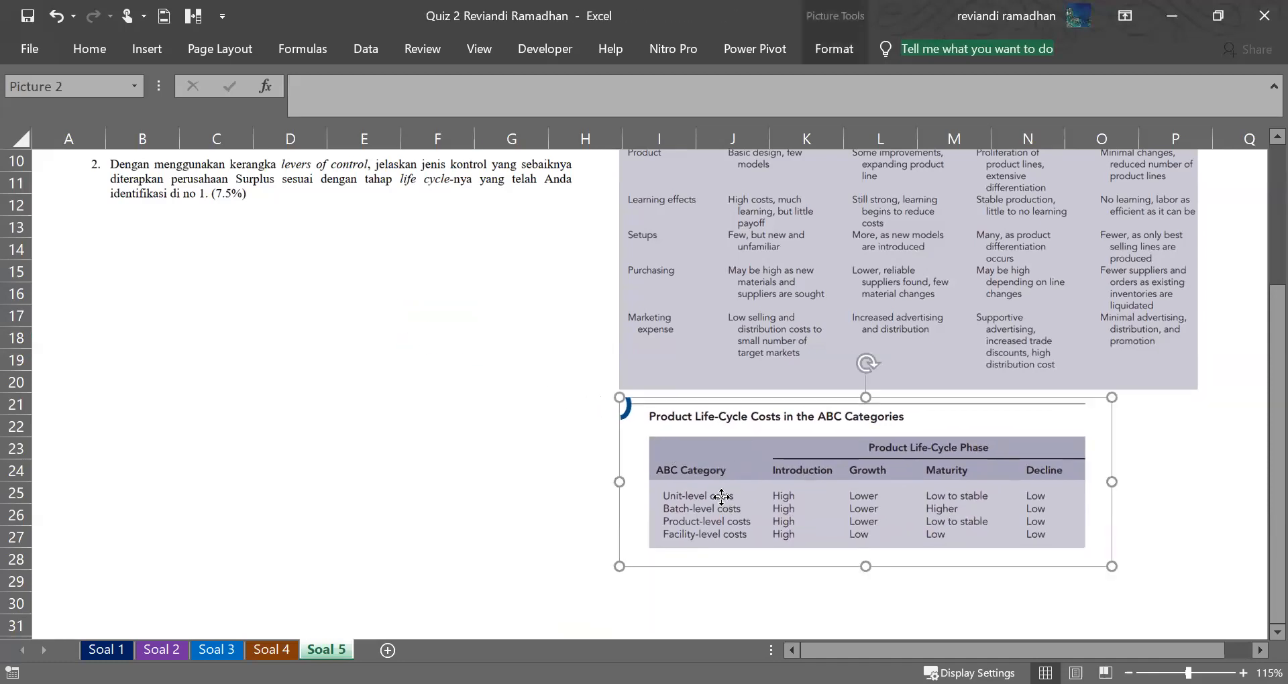
click(524, 522)
click(705, 532)
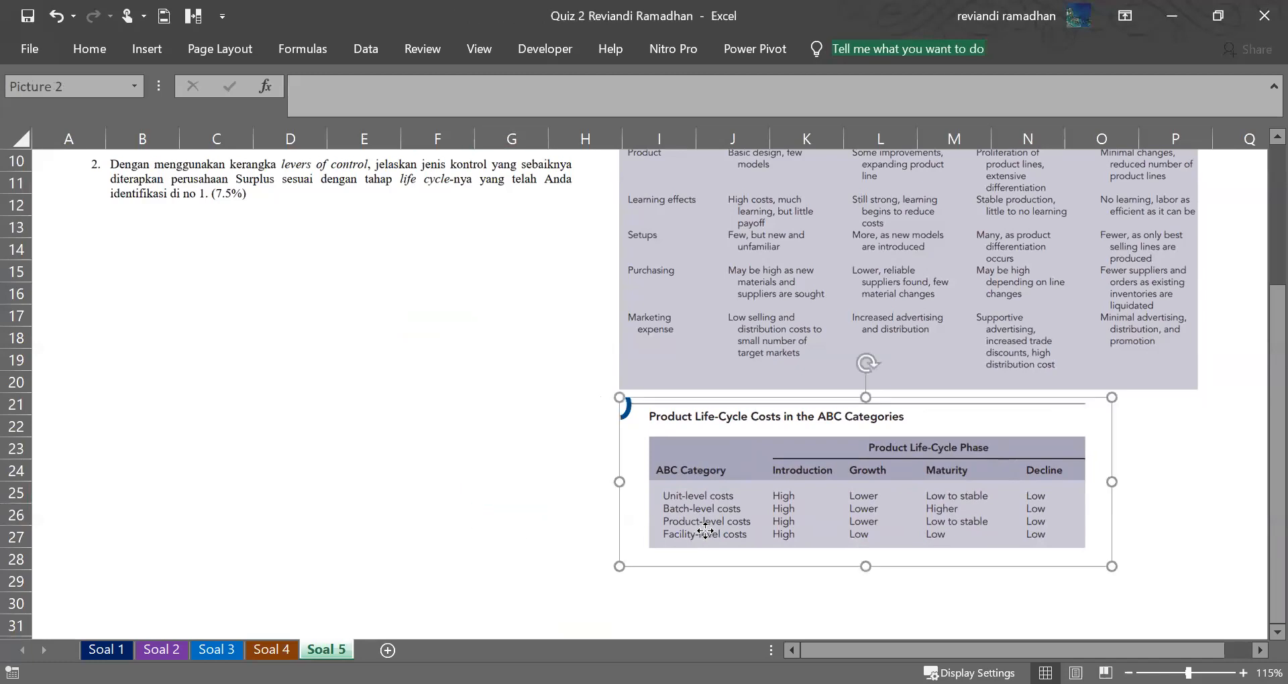
click(461, 333)
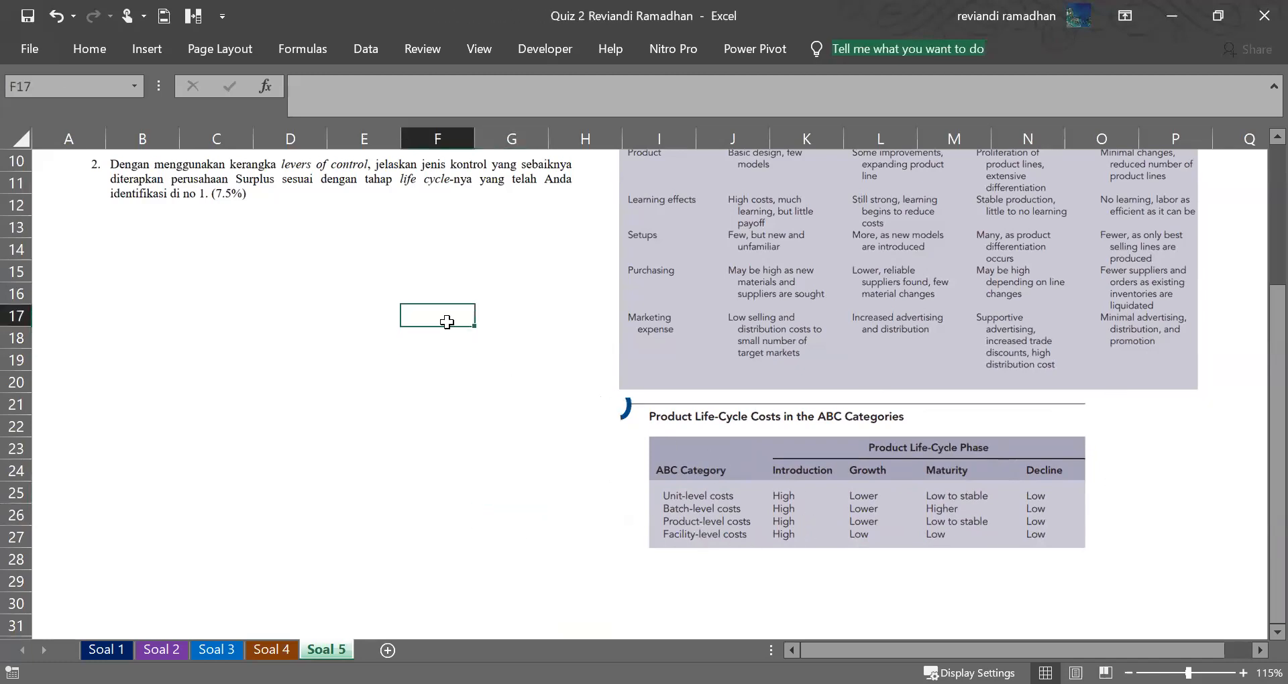
scroll(460, 334, up, 3)
click(713, 382)
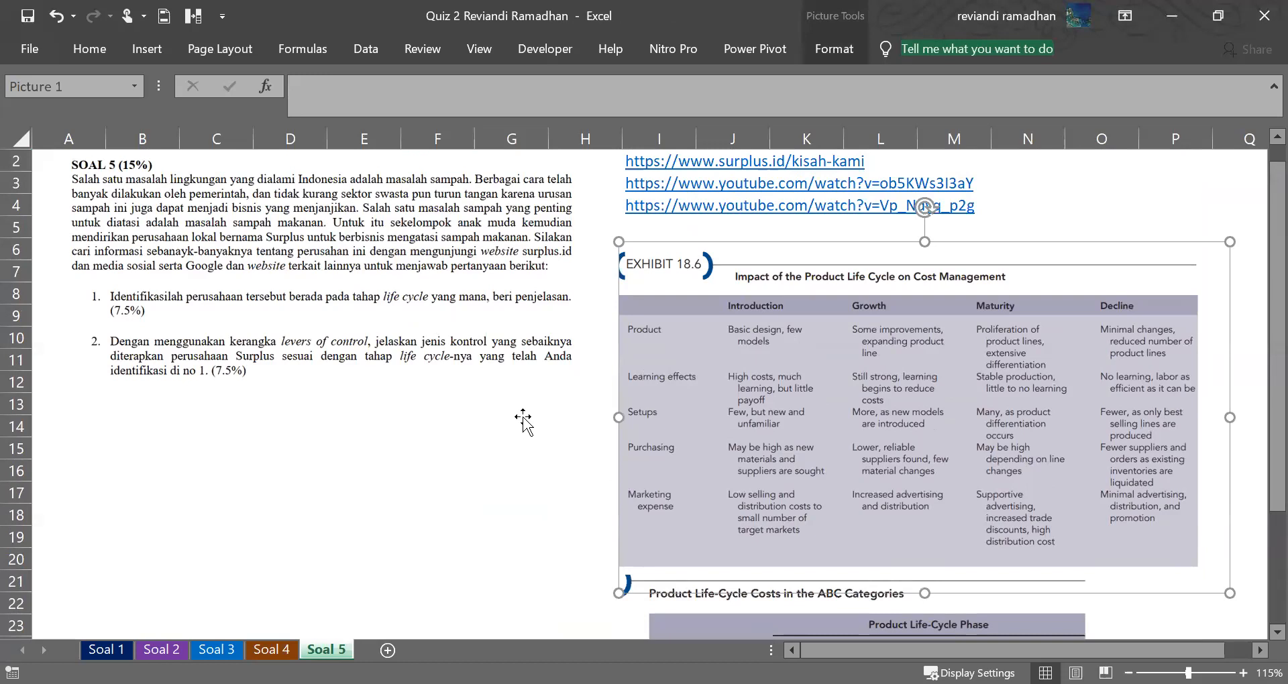
click(497, 410)
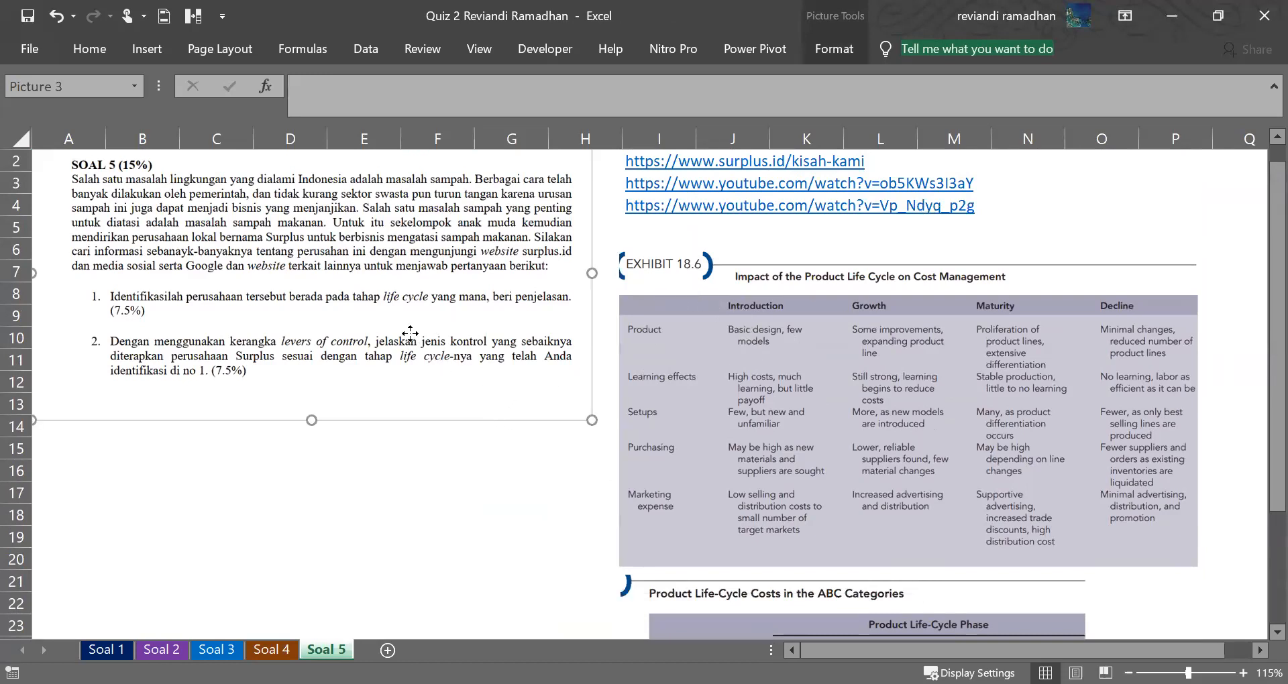
click(1075, 224)
drag(619, 188, 613, 145)
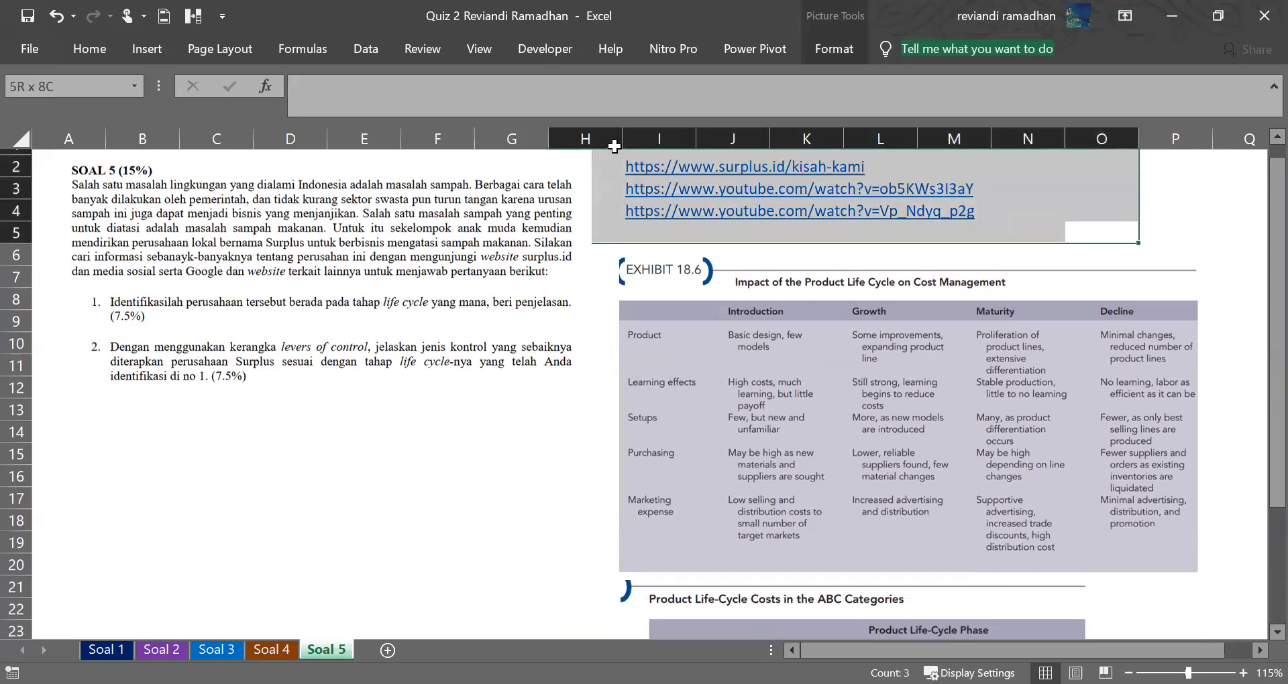
click(654, 155)
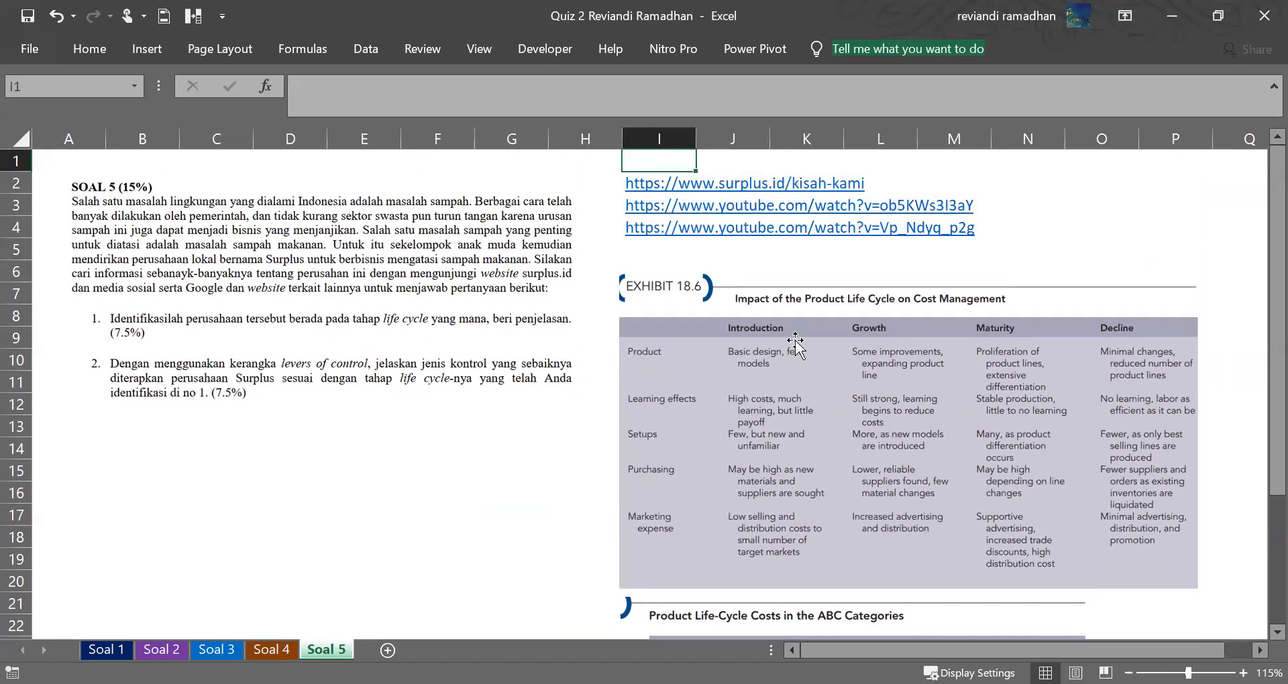
click(486, 470)
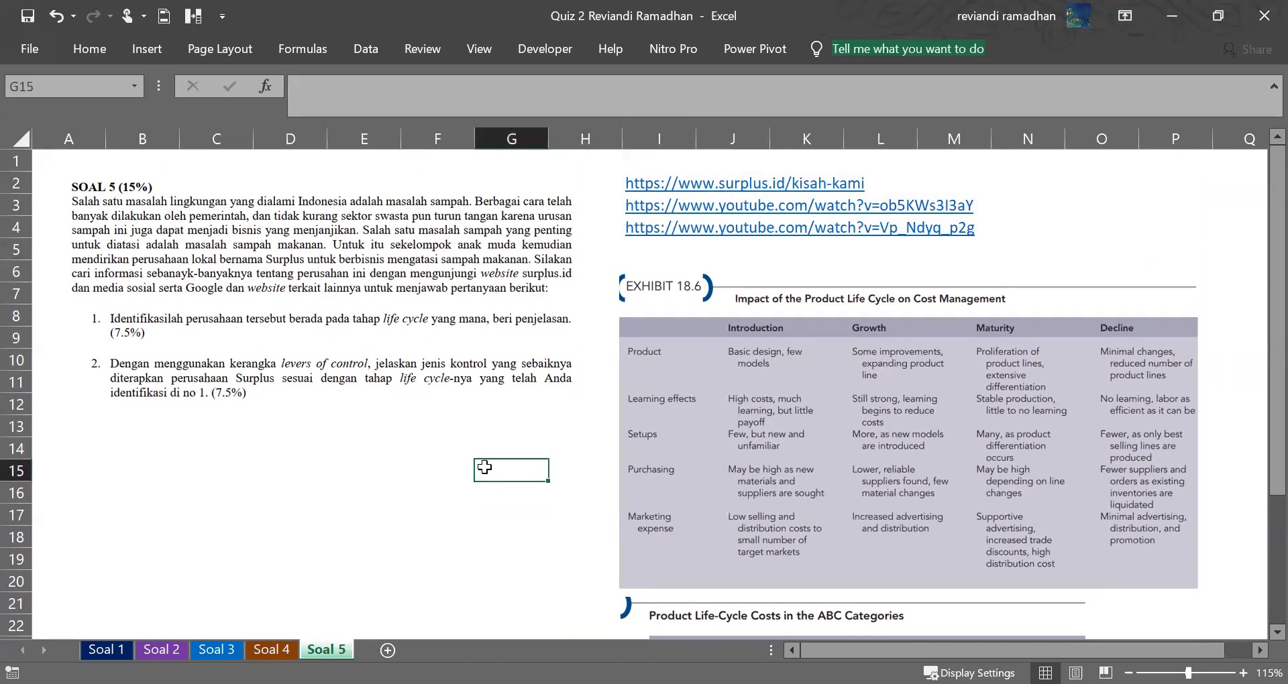
click(395, 451)
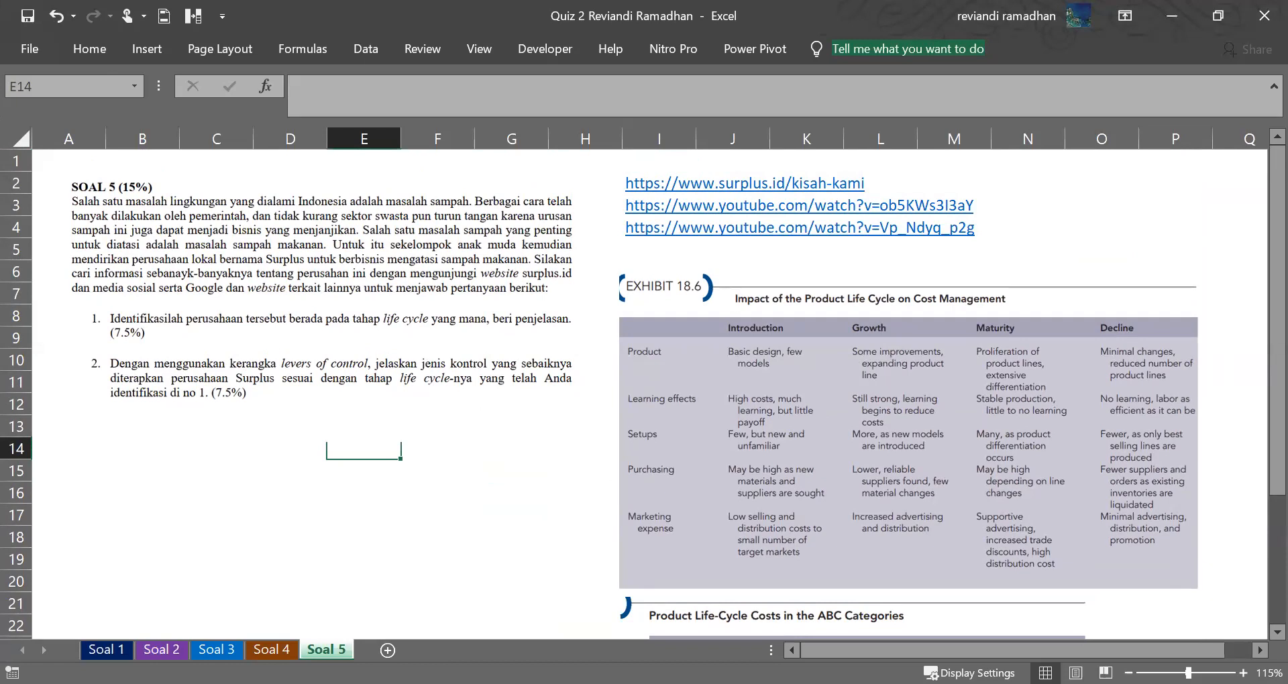
key(alt+Tab)
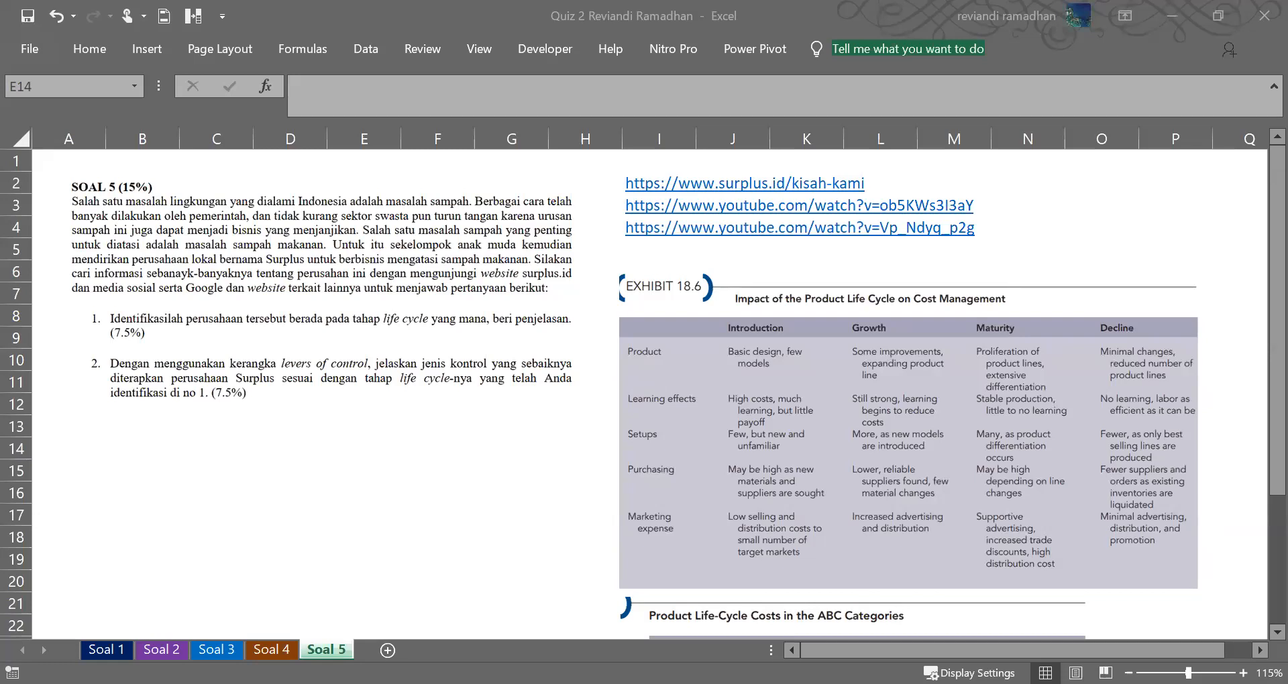
Switch to the Soal 2 sheet and show the PT Lunar Raya question beside its answer at 100% zoom.
click(190, 549)
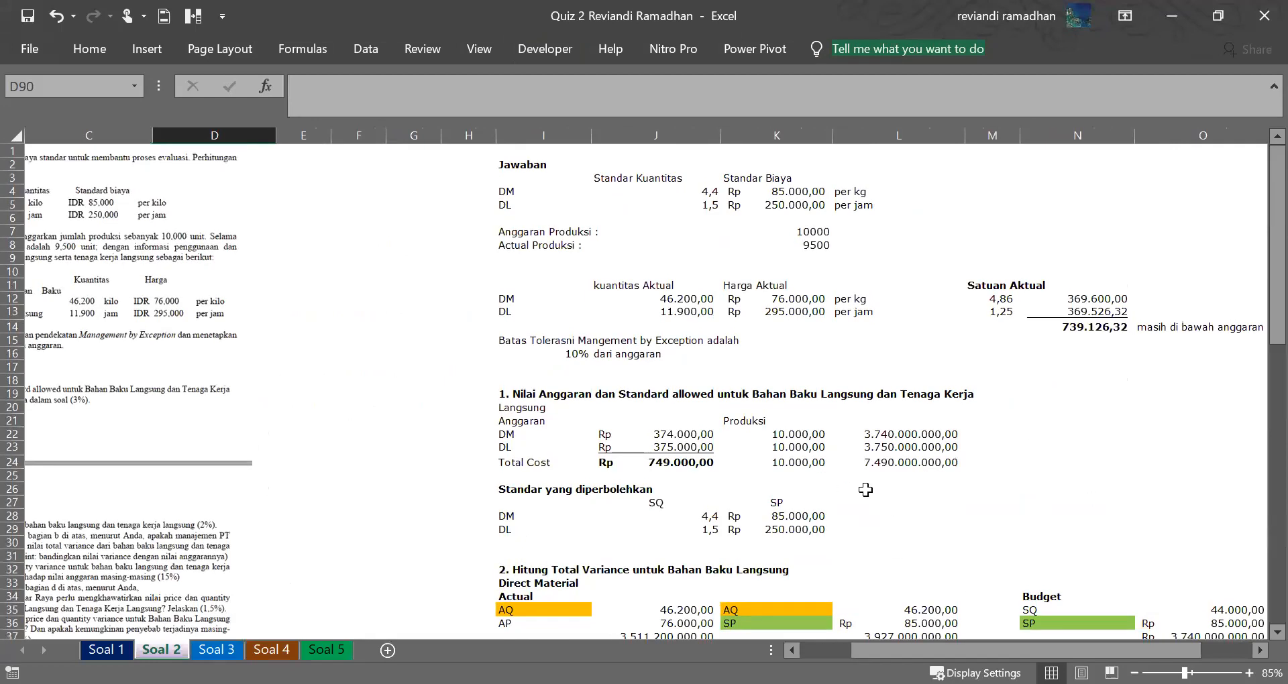
click(610, 341)
key(Left)
key(Left)
key(Left)
key(Left)
key(Left)
key(Left)
key(Left)
key(Left)
key(Left)
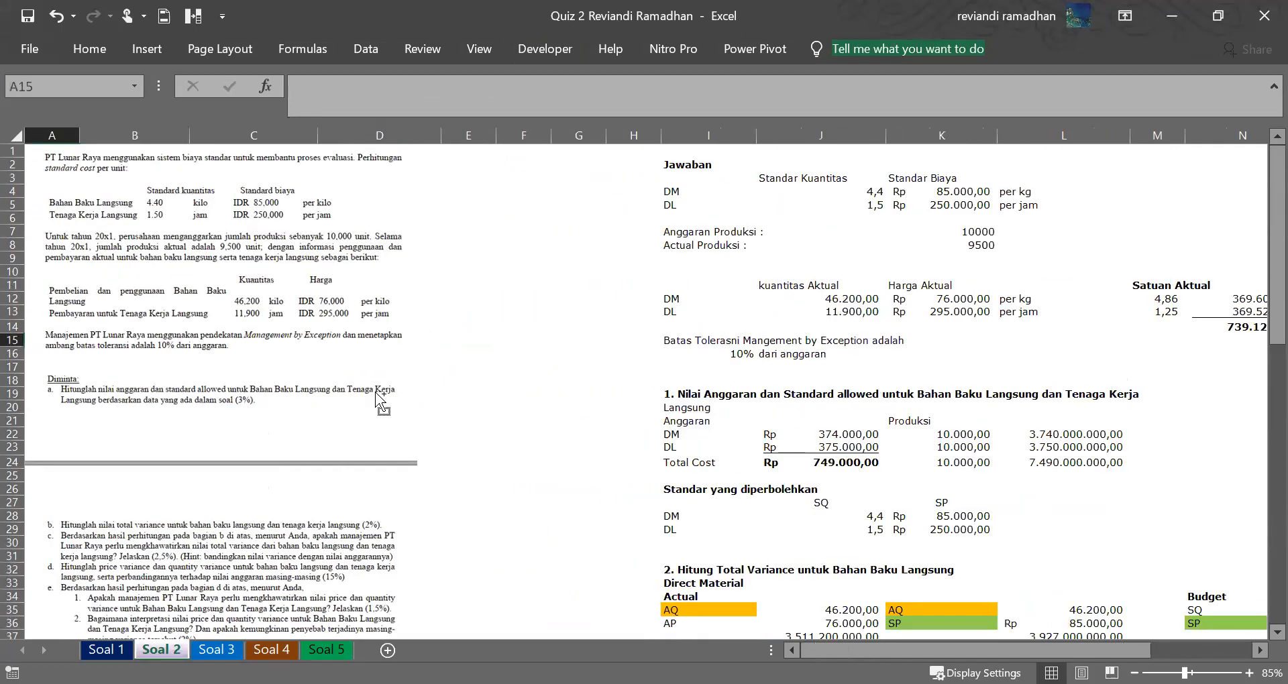
ctrl+scroll(383, 396, up, 1)
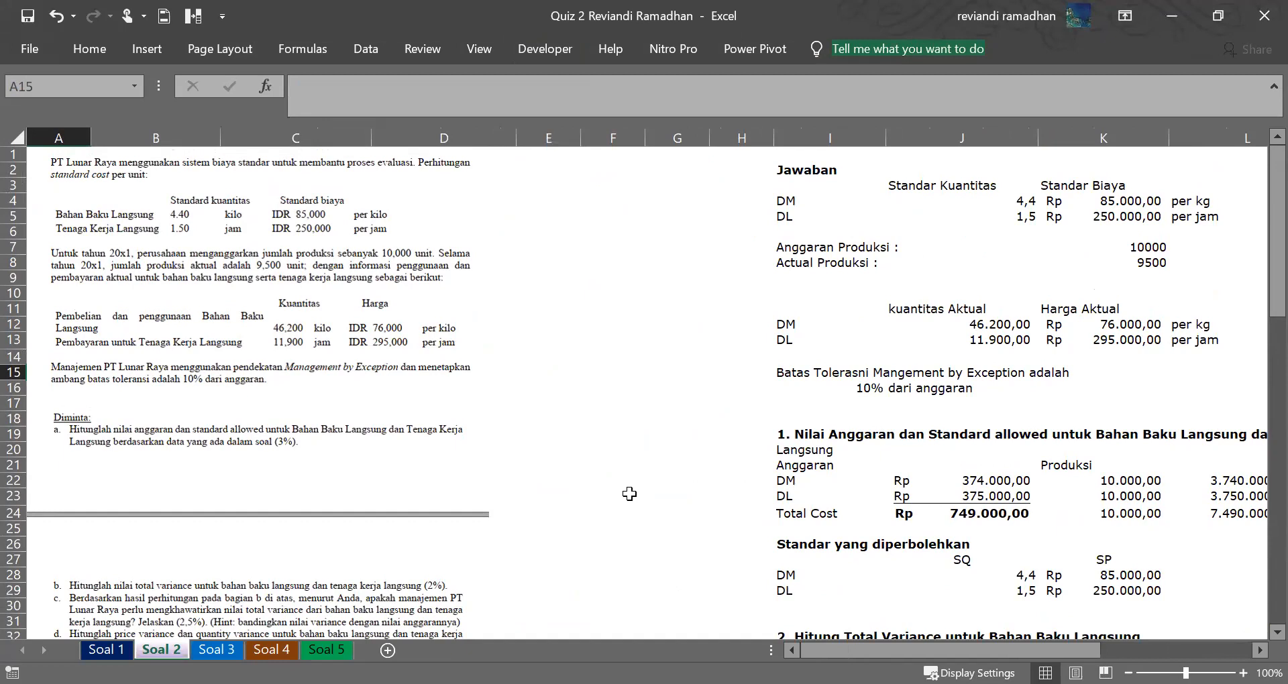
Read Soal 2's PT Lunar Raya case on standard costs, budgeted and actual production, and actual material and labour payments.
click(518, 421)
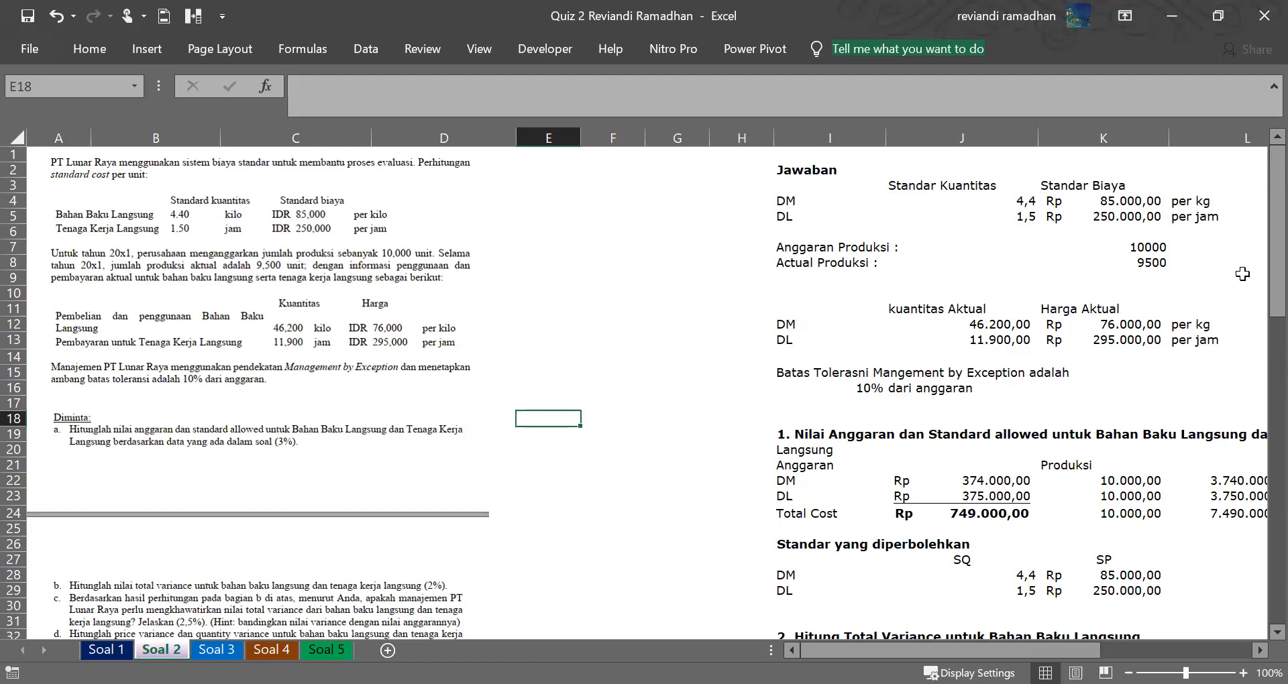
click(364, 309)
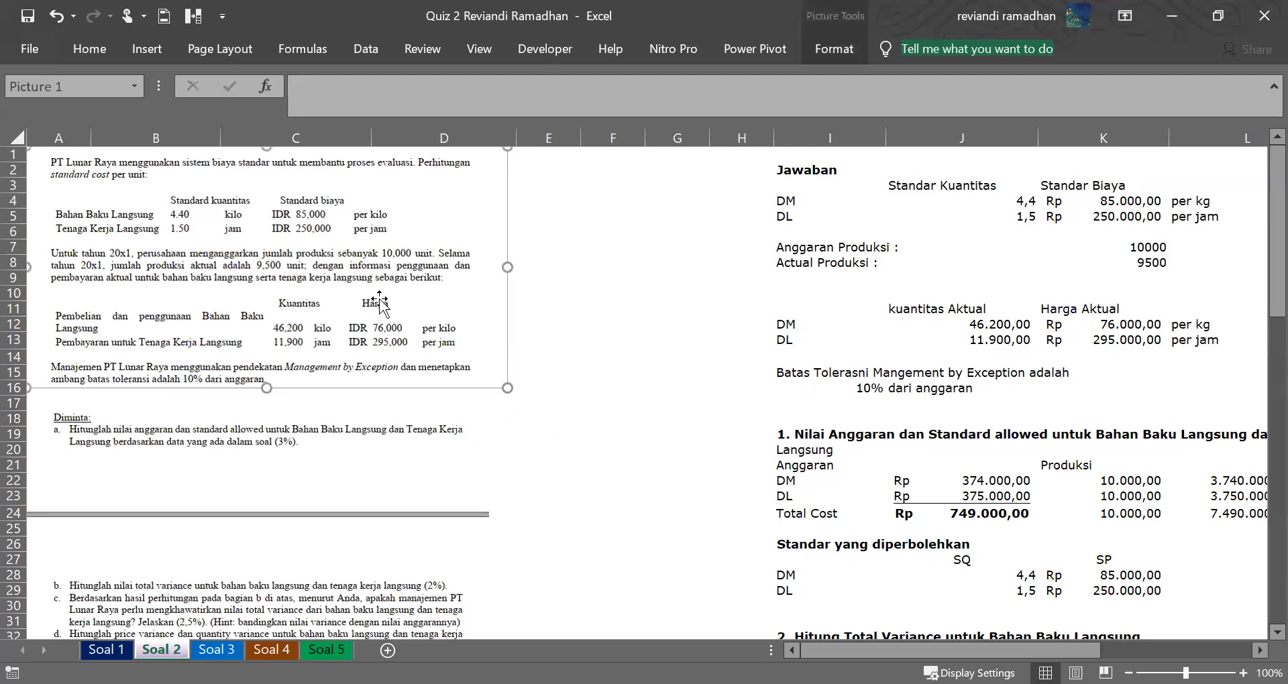
click(567, 275)
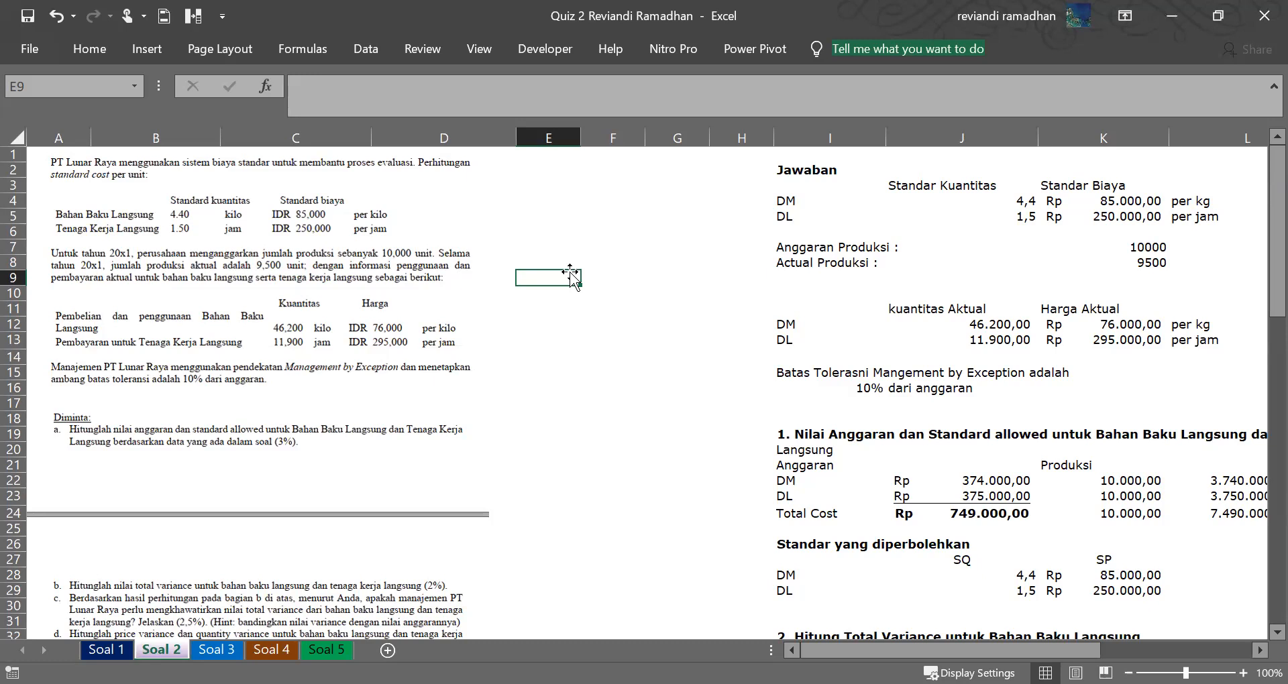
click(576, 293)
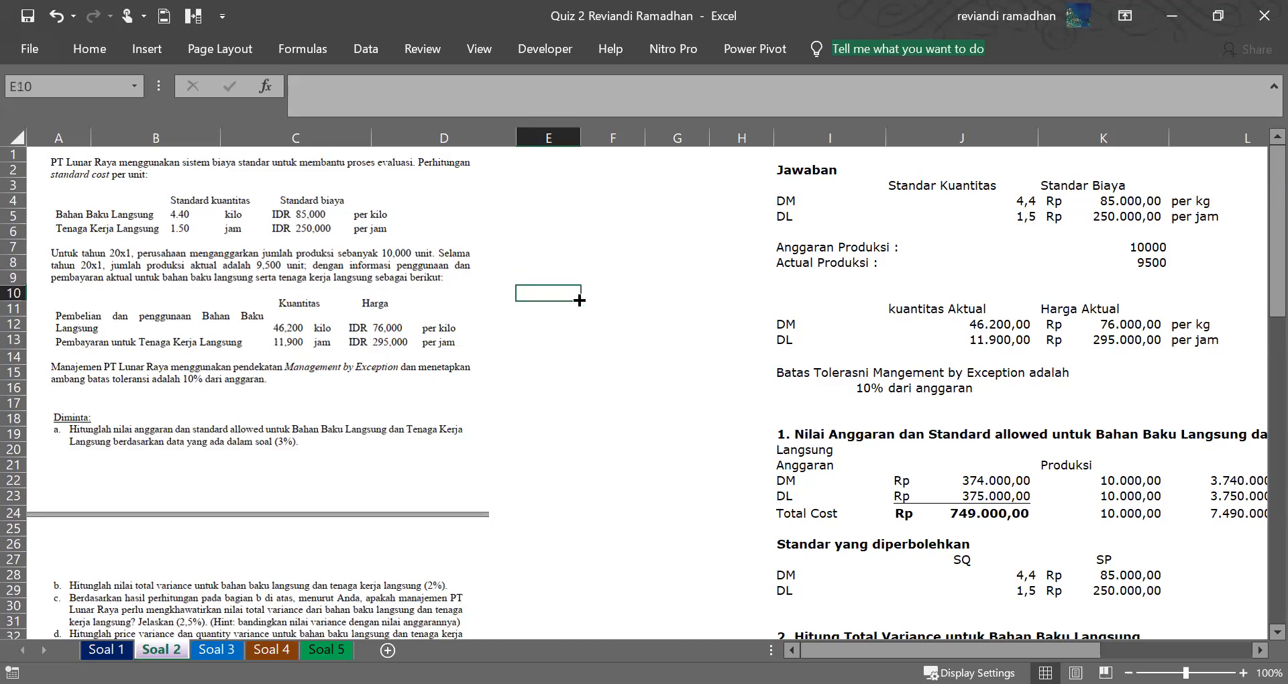
click(731, 373)
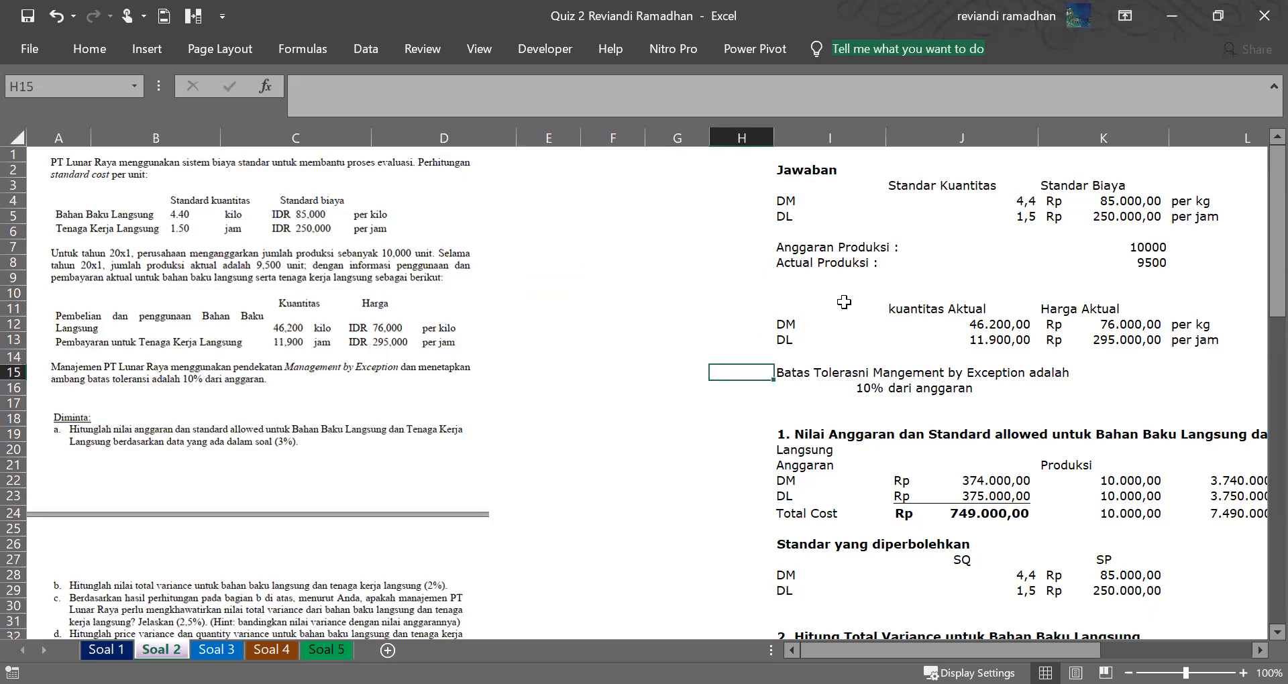
click(334, 277)
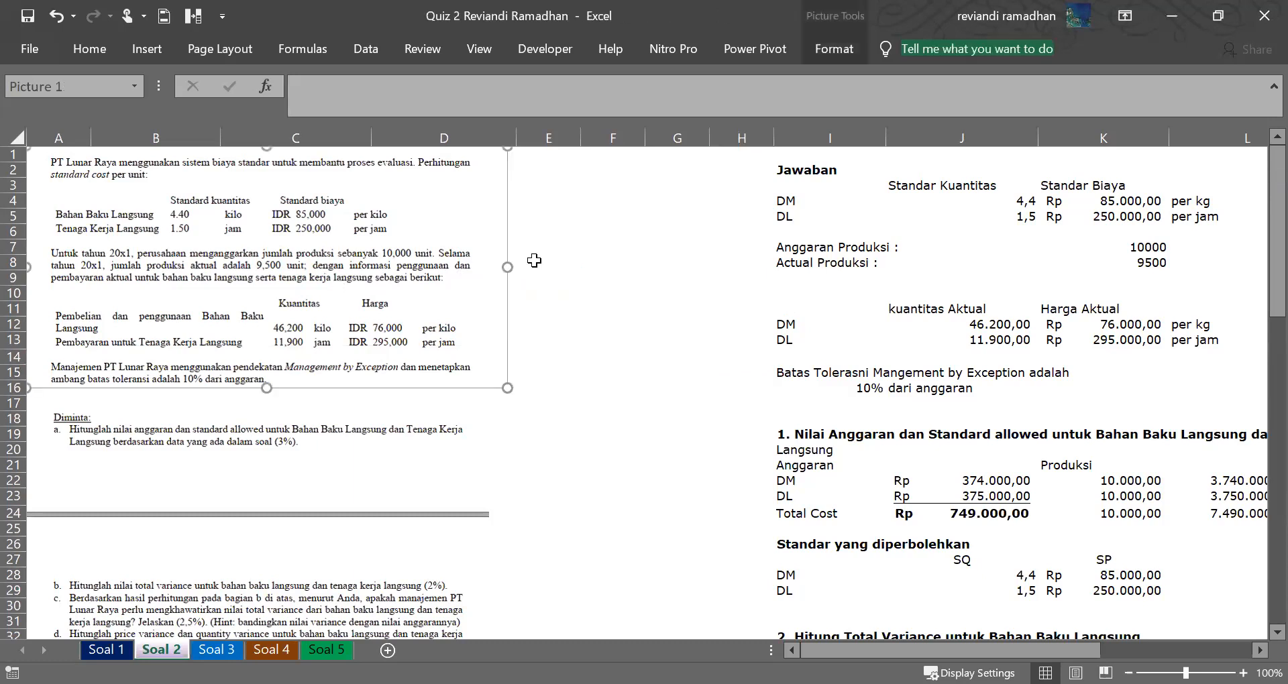
click(622, 221)
Compare the answer's standard quantity and cost block for DM and DL with the figures in the case text.
click(787, 219)
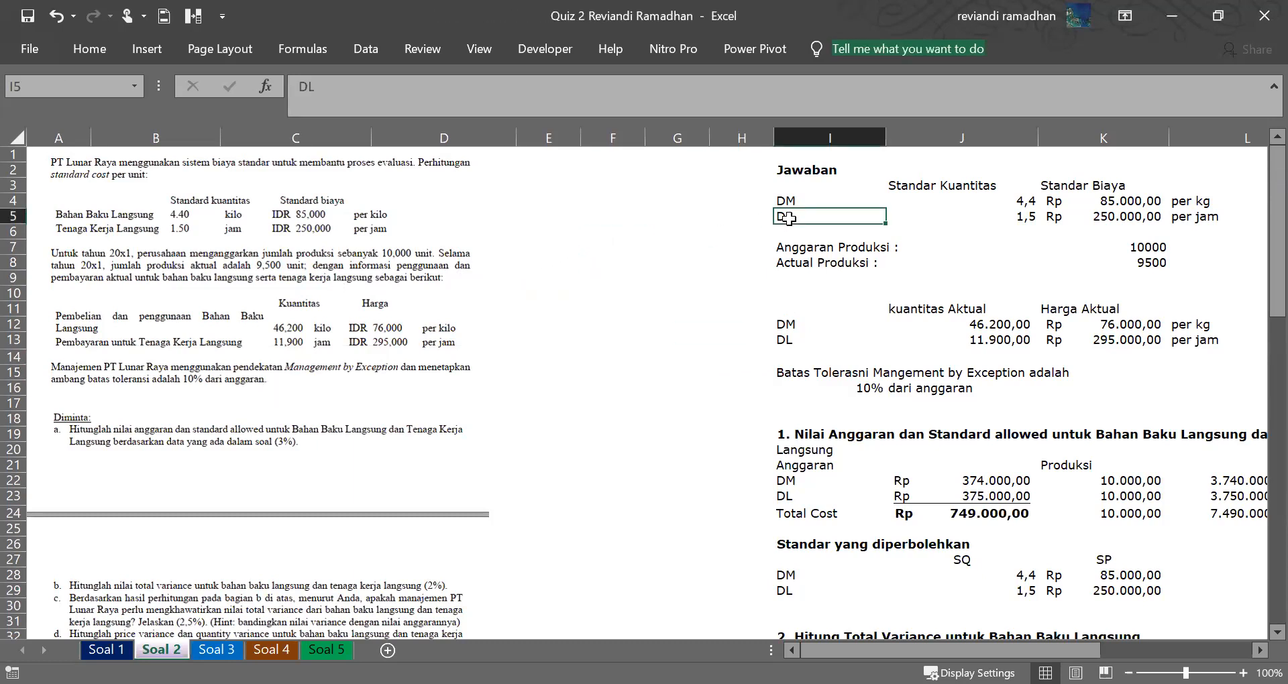
drag(935, 187, 1073, 188)
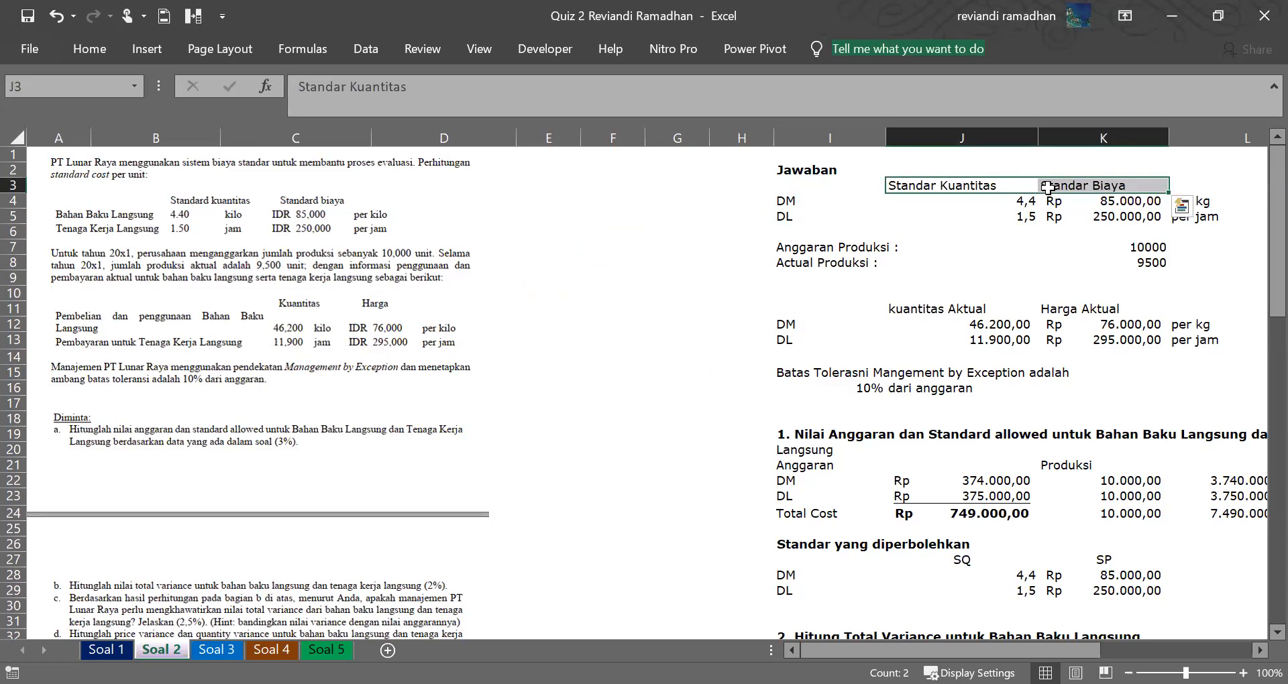
drag(809, 191, 1006, 228)
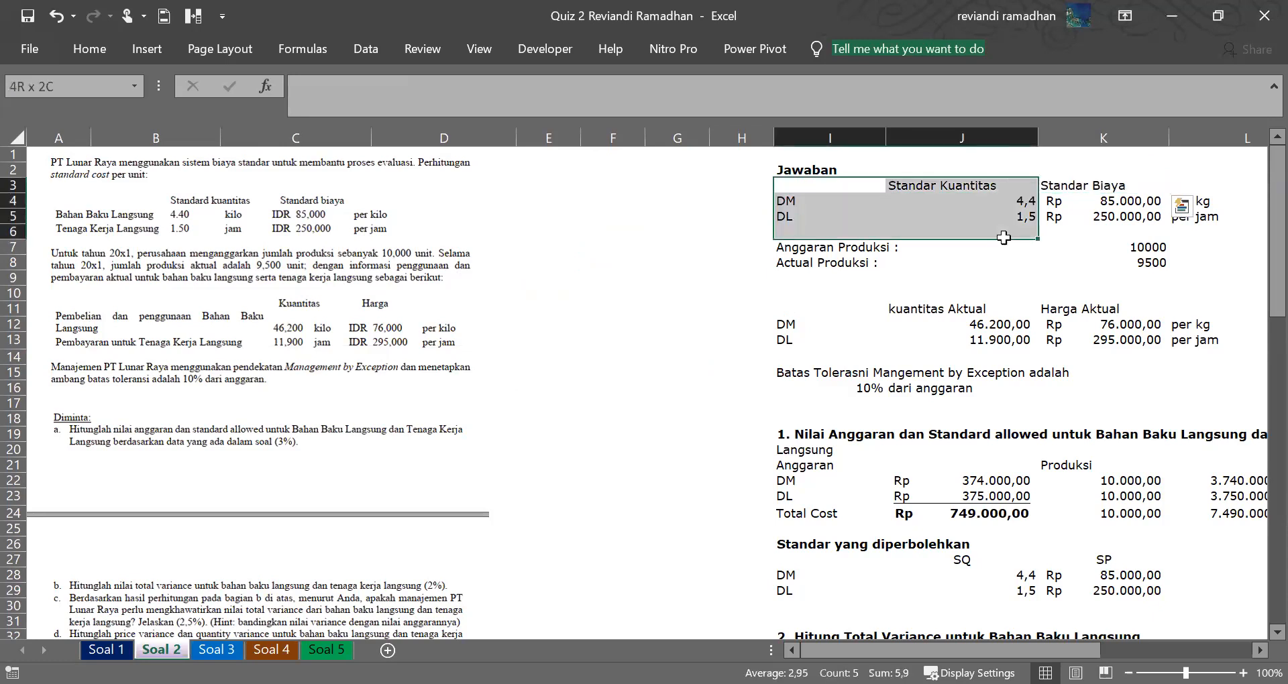
click(199, 228)
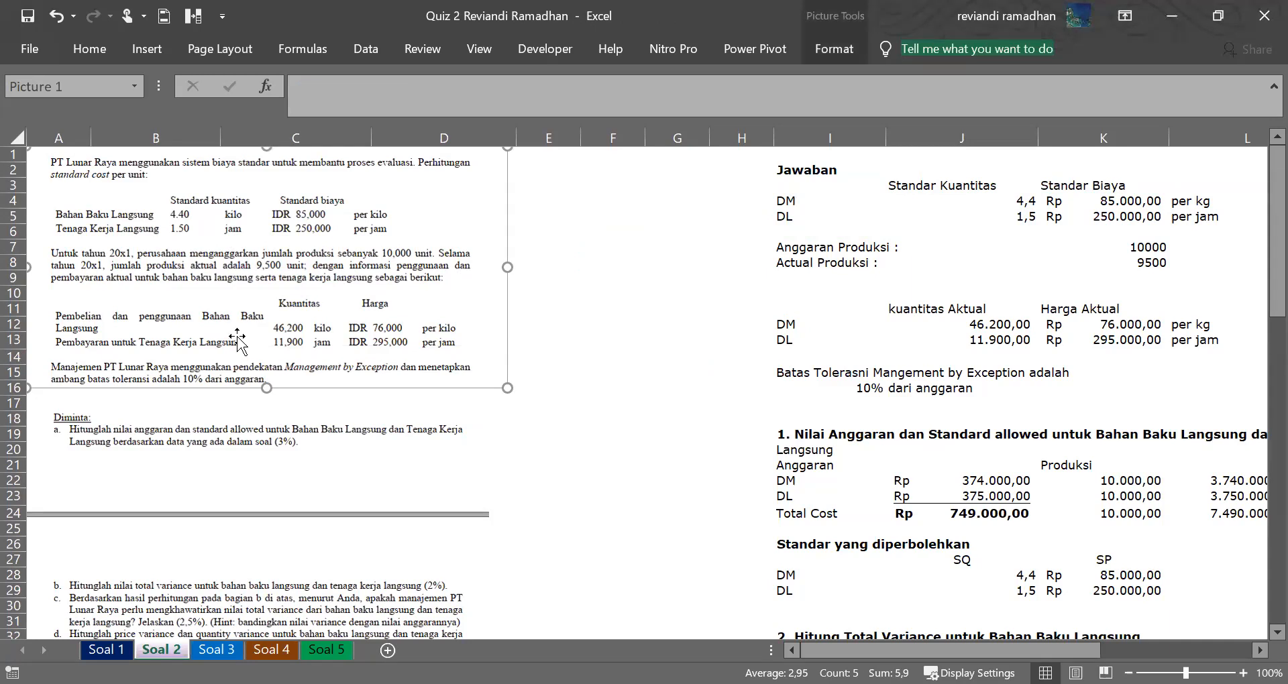
click(613, 356)
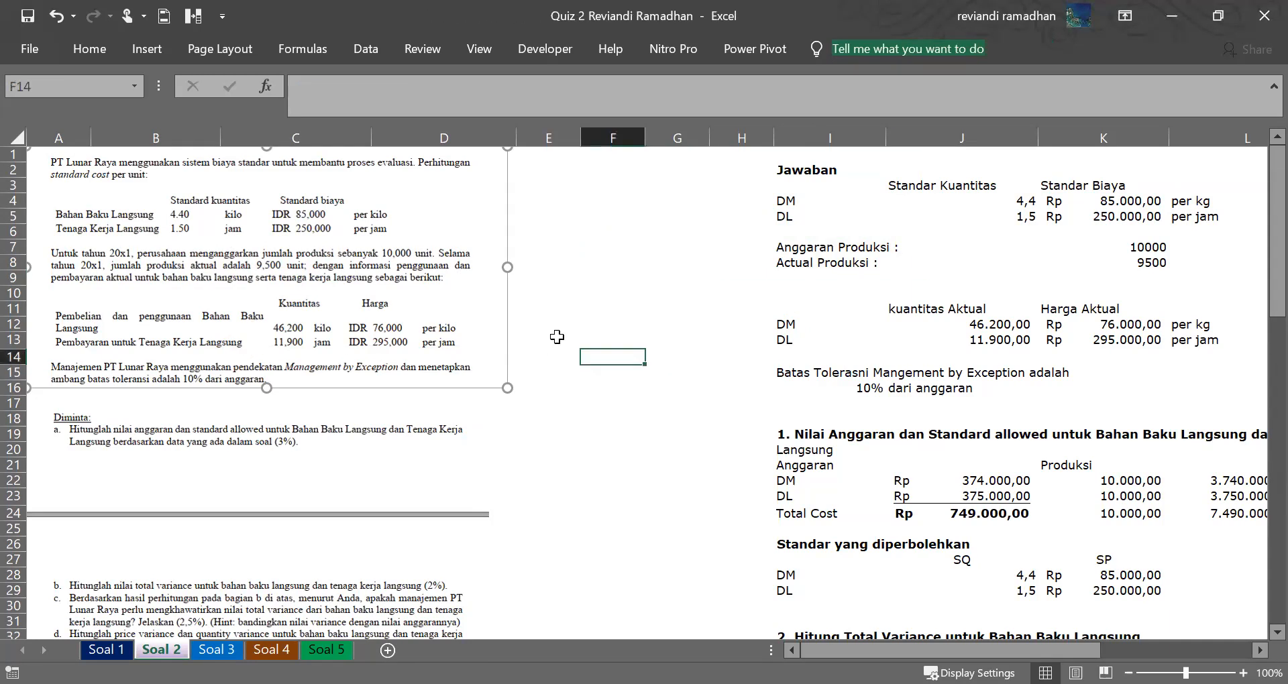
click(269, 257)
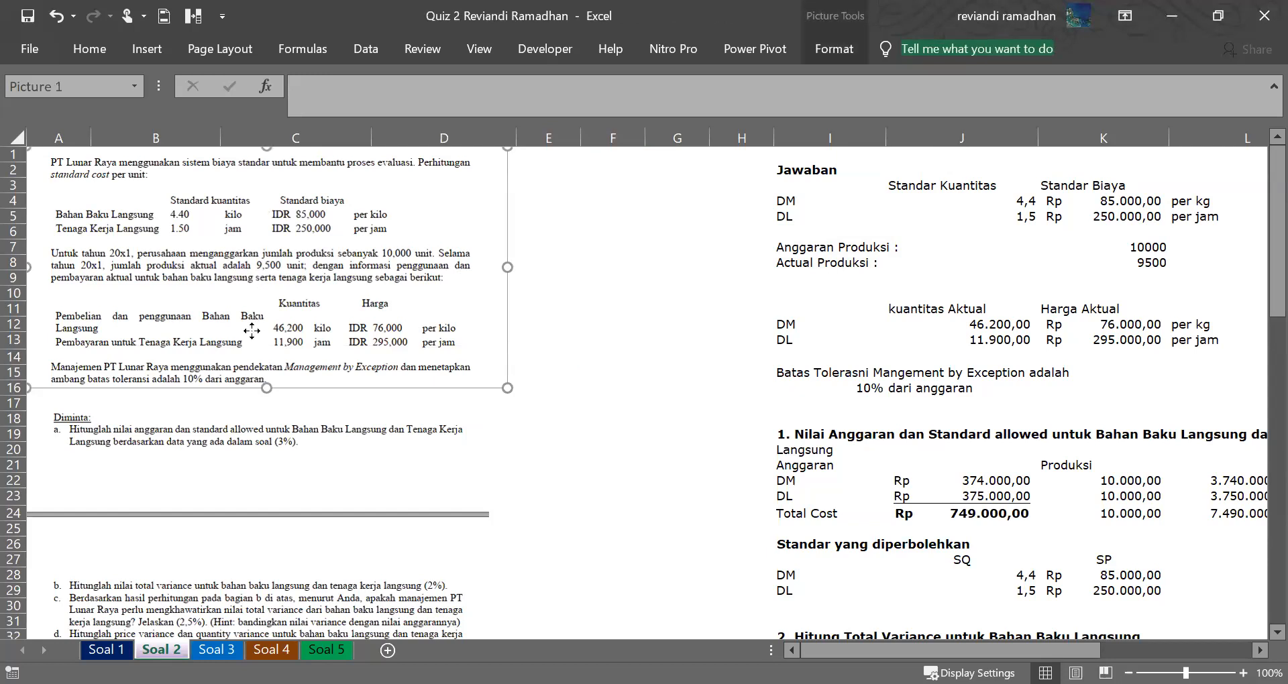
click(733, 247)
drag(792, 200, 1107, 216)
drag(808, 184, 1187, 231)
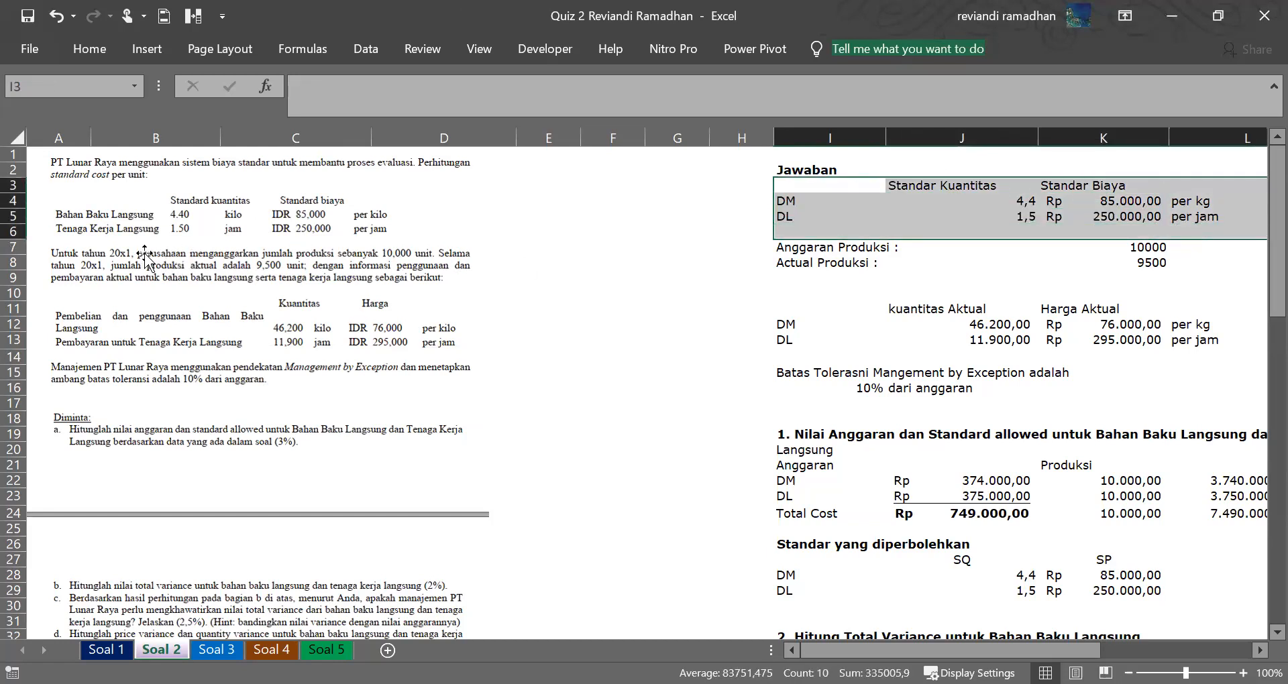
Review the answer's Anggaran Produksi and Actual Produksi entries, plus the case's Management by Exception tolerance limit.
click(731, 273)
click(795, 252)
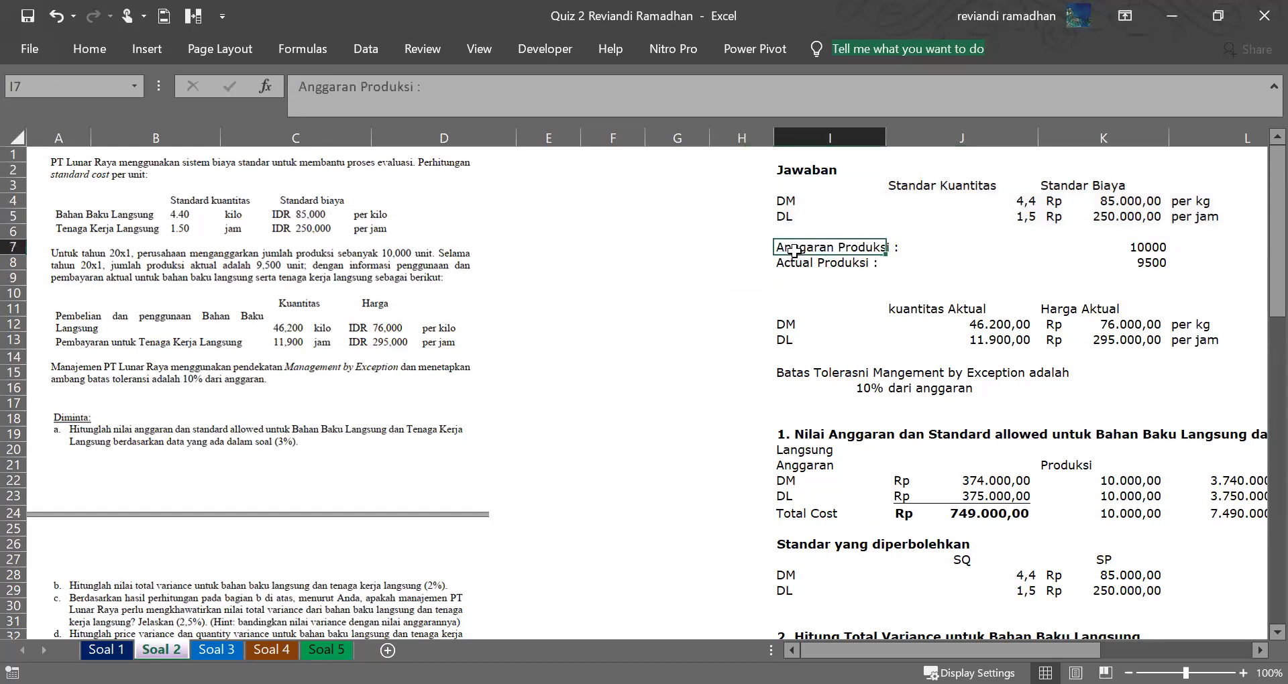
click(1148, 247)
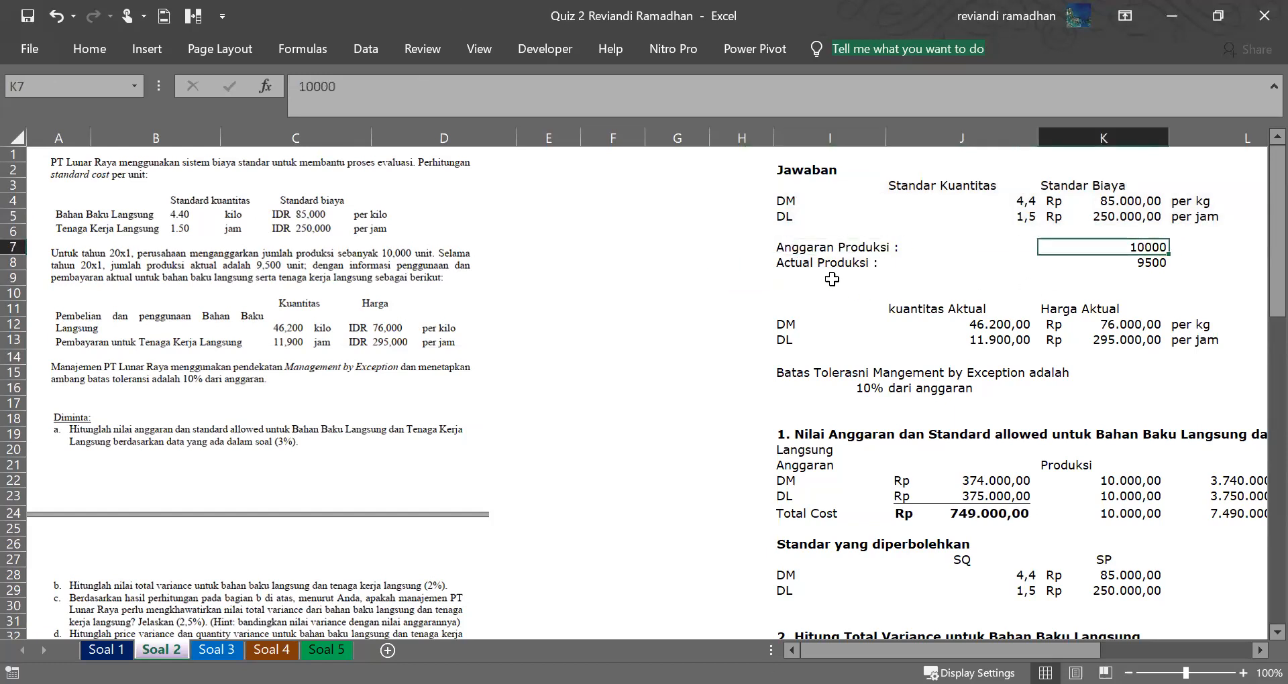
click(1154, 263)
click(1201, 254)
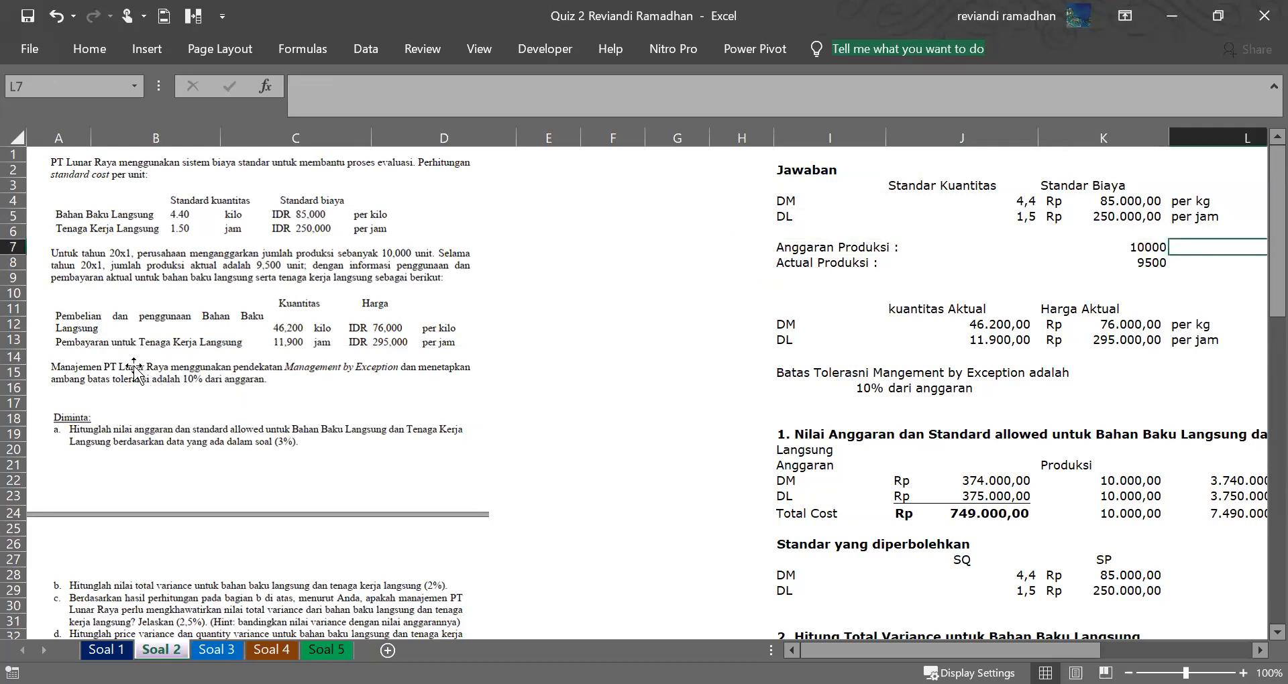
click(118, 376)
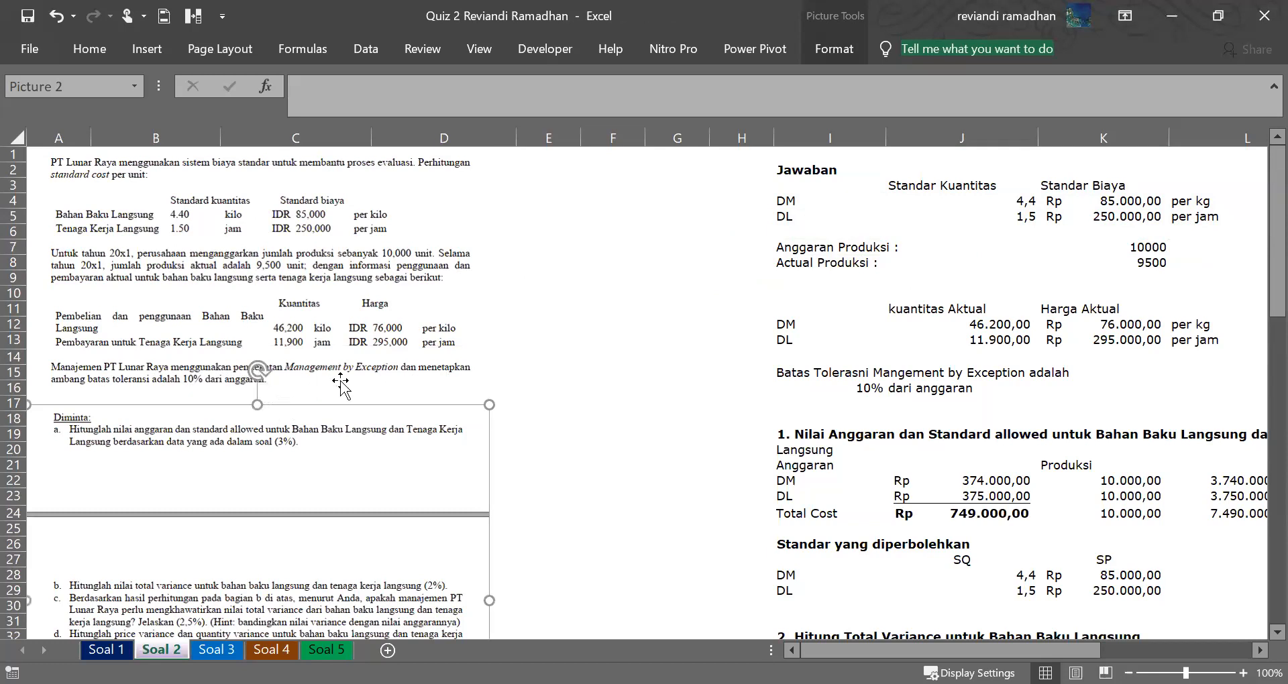
Review the tolerance limit and read requirement a beside the answer's first section on budget and standard allowed.
click(562, 371)
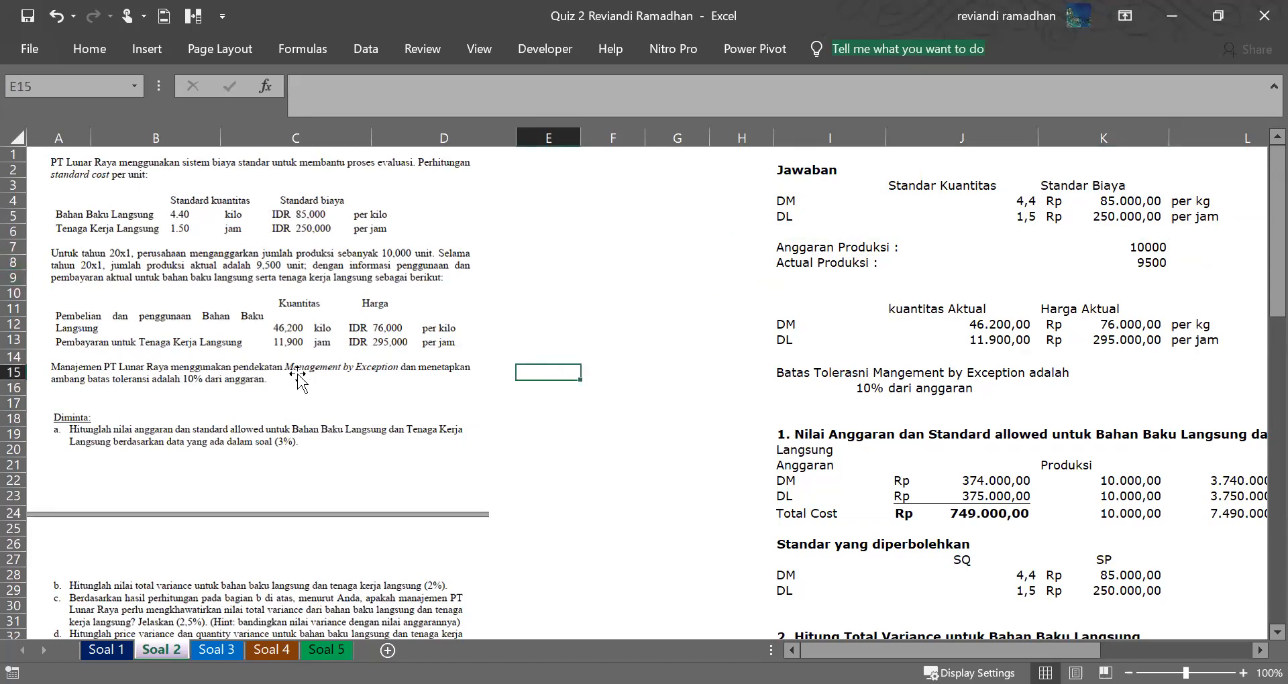
click(1019, 282)
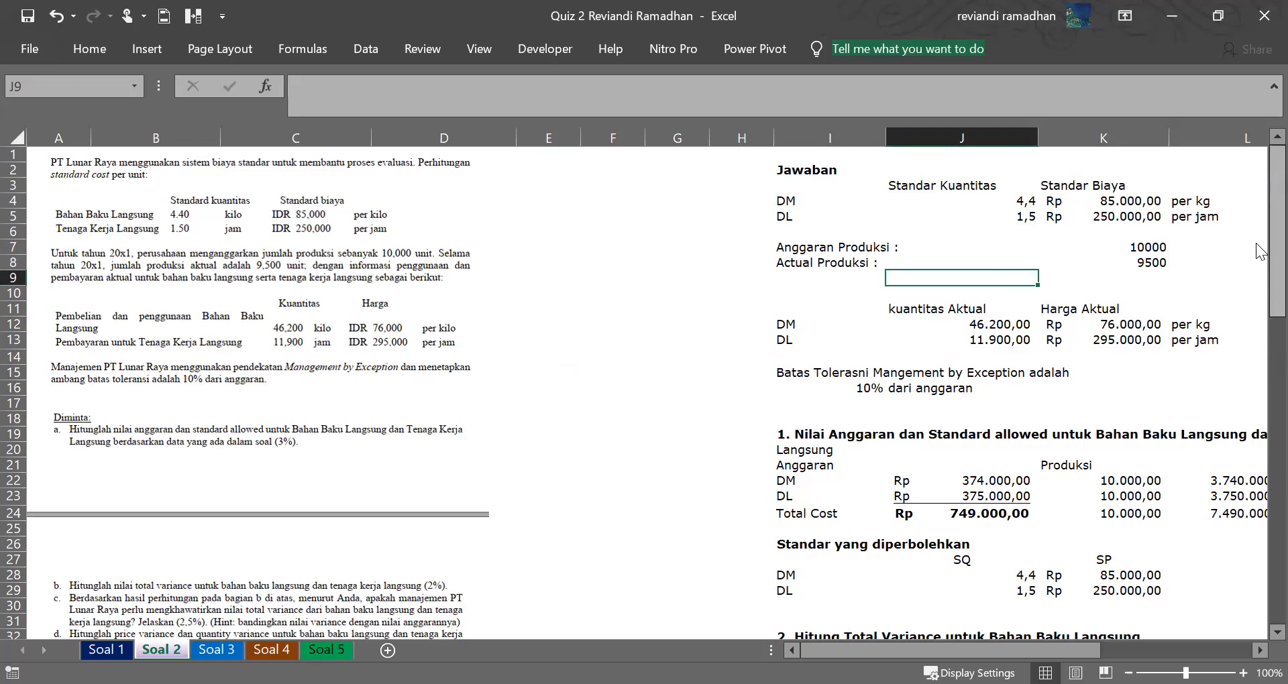
scroll(1260, 287, down, 2)
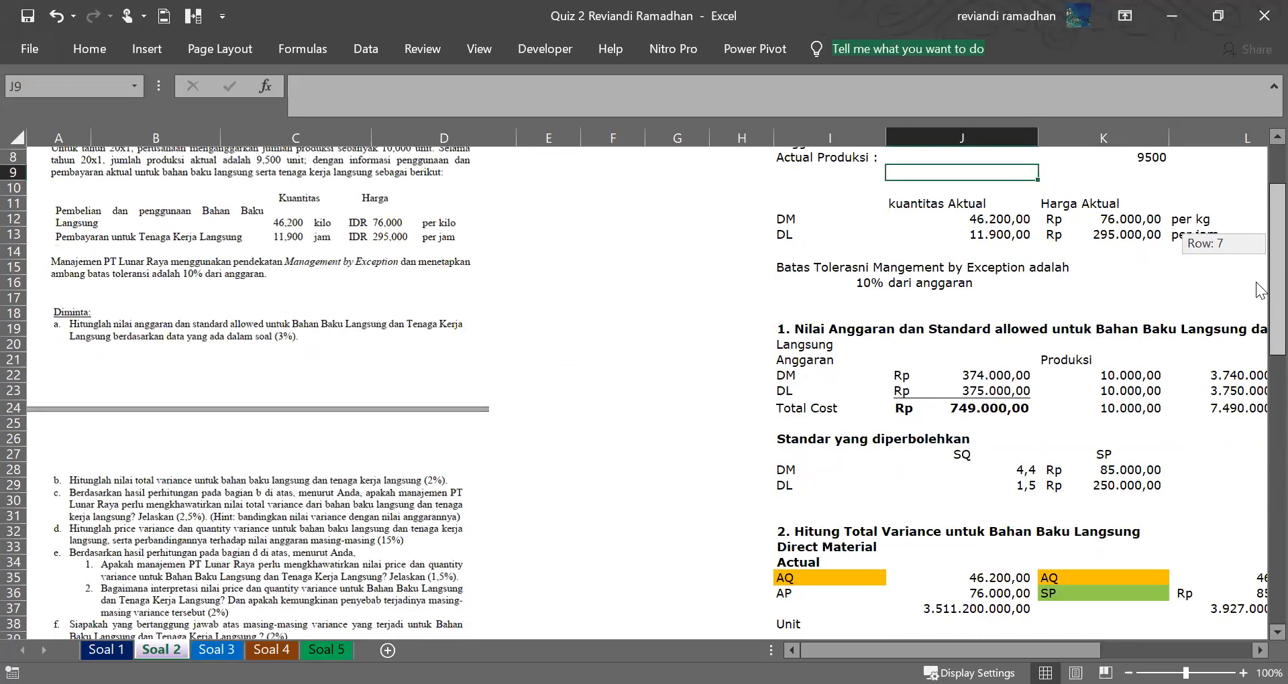
click(527, 403)
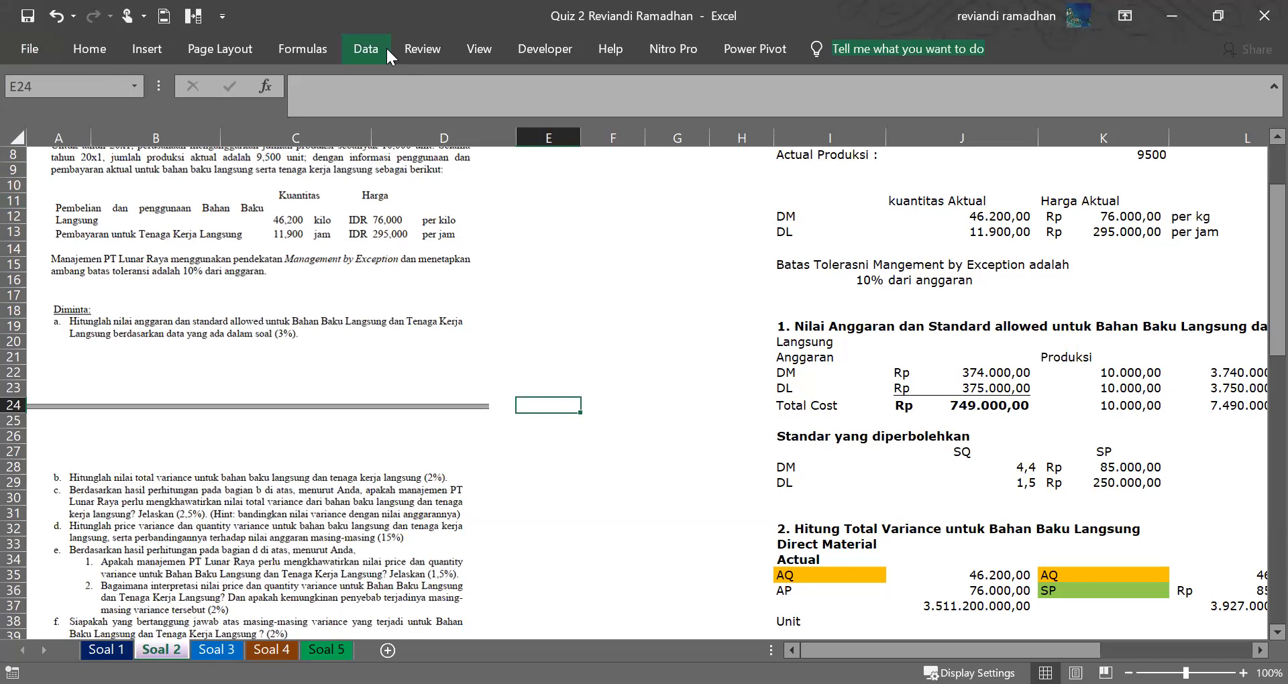
Move the Diminta question picture up so it sits directly beneath the PT Lunar Raya case text.
click(685, 361)
click(711, 310)
drag(476, 430, 482, 425)
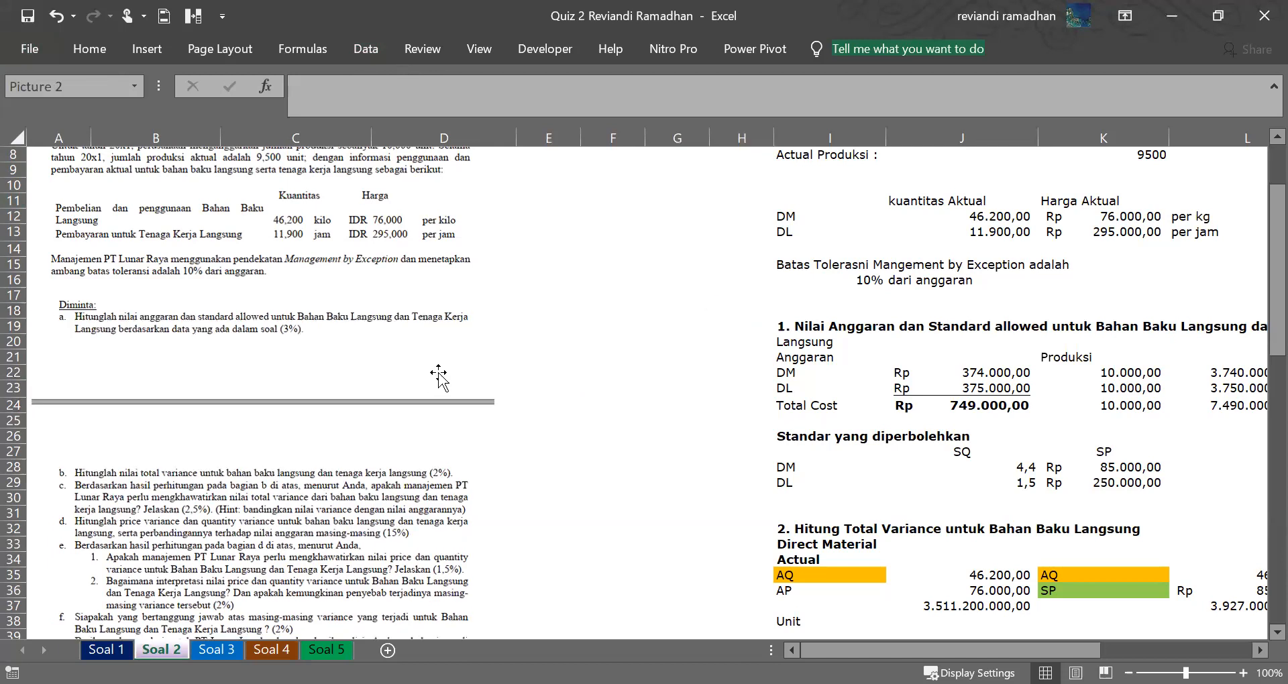
drag(437, 369, 429, 354)
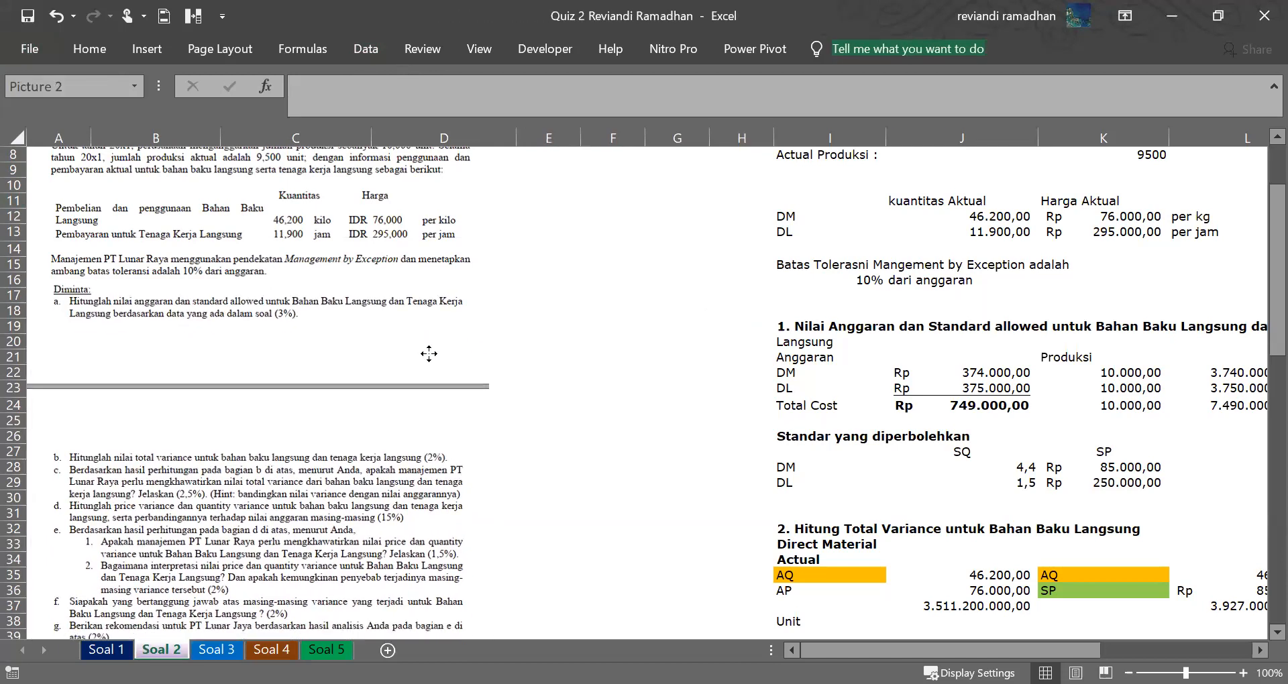
click(613, 341)
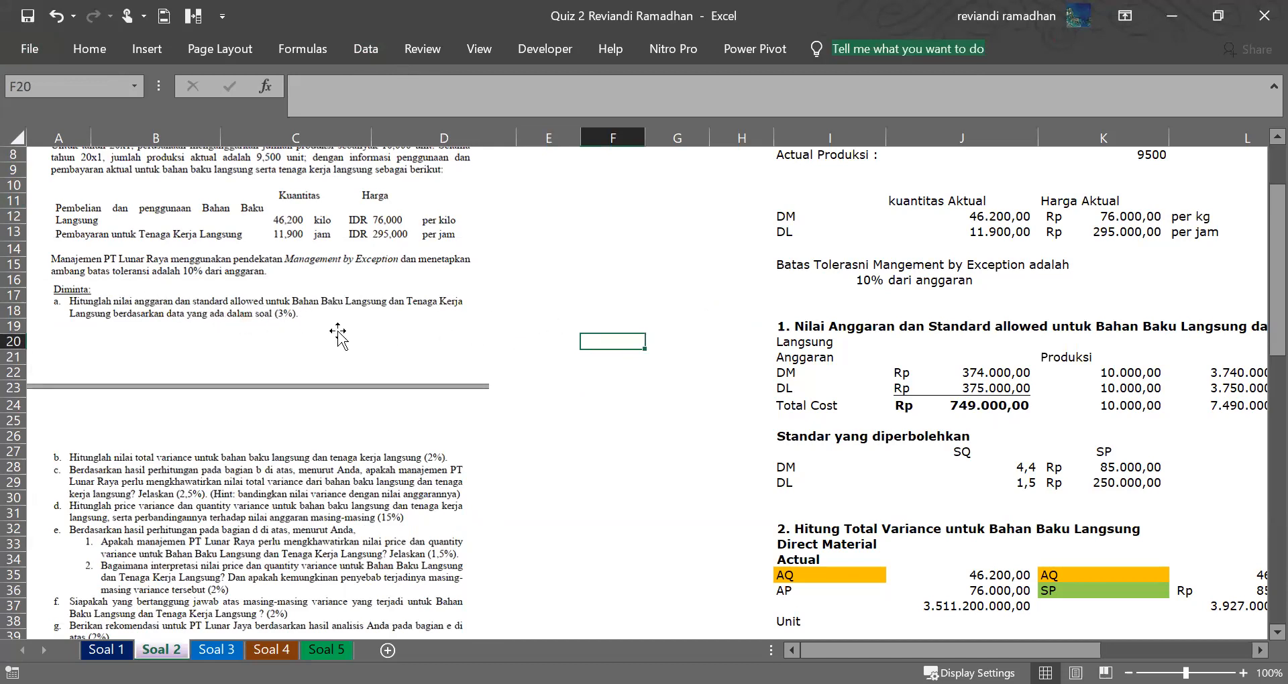
Make the "Langsung" heading line and the "Anggaran" label in answer 1 bold.
click(804, 328)
click(805, 342)
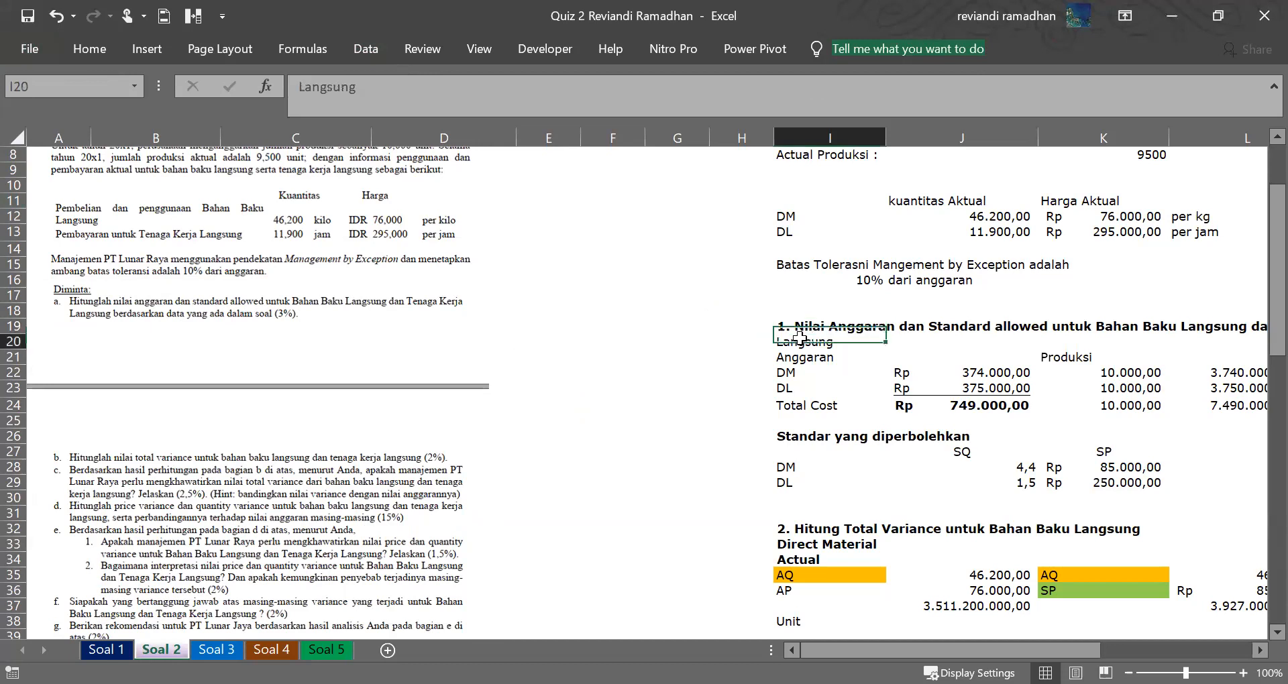
key(ctrl+b)
click(832, 357)
key(ctrl+b)
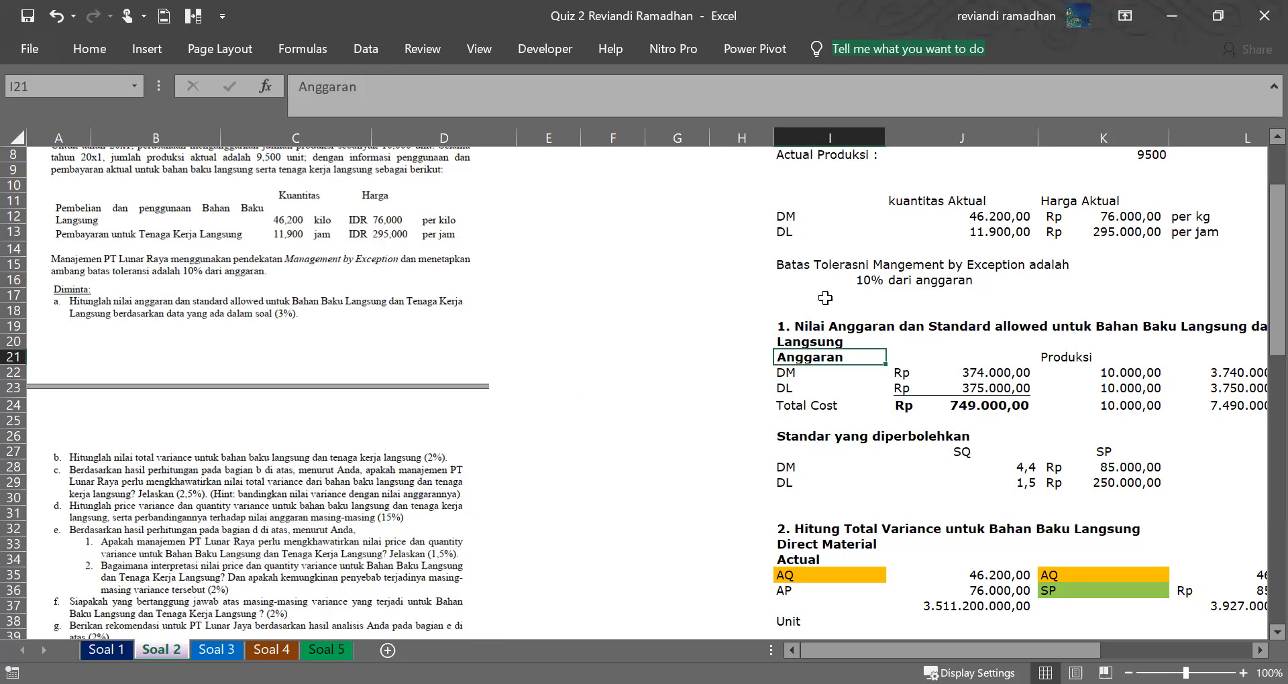
Look across the DM row of the Anggaran block, from the unit cost to the total budget.
key(Down)
key(Right)
key(Right)
key(Right)
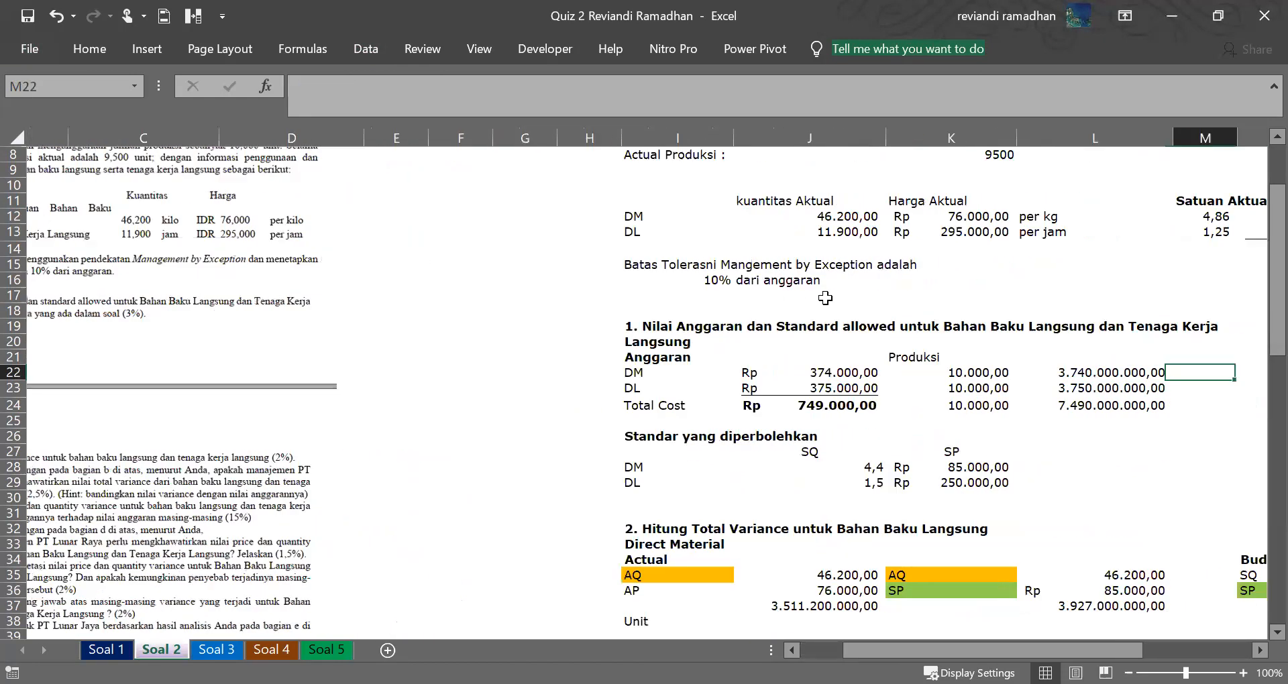
key(Left)
key(Left)
key(Left)
key(Right)
key(shift+Down)
key(shift+Up)
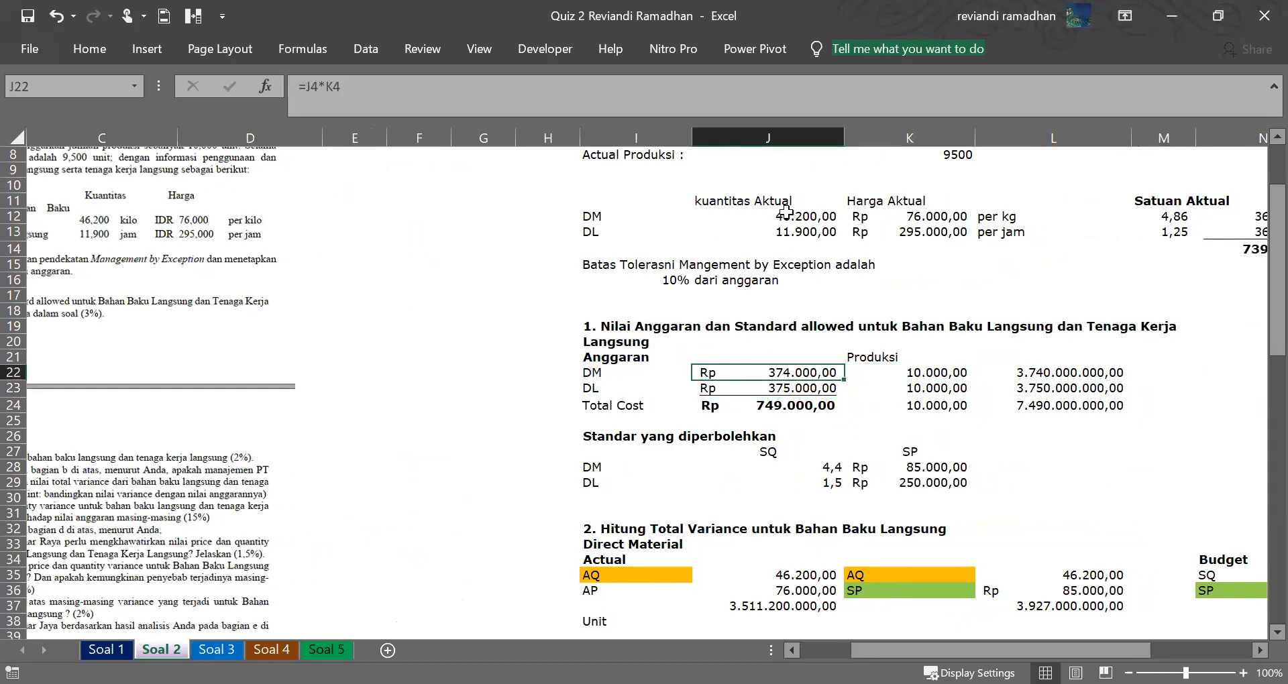
Trace the DM budget's unit cost to its standard quantity and cost, and its production figure to Anggaran Produksi.
scroll(792, 213, up, 2)
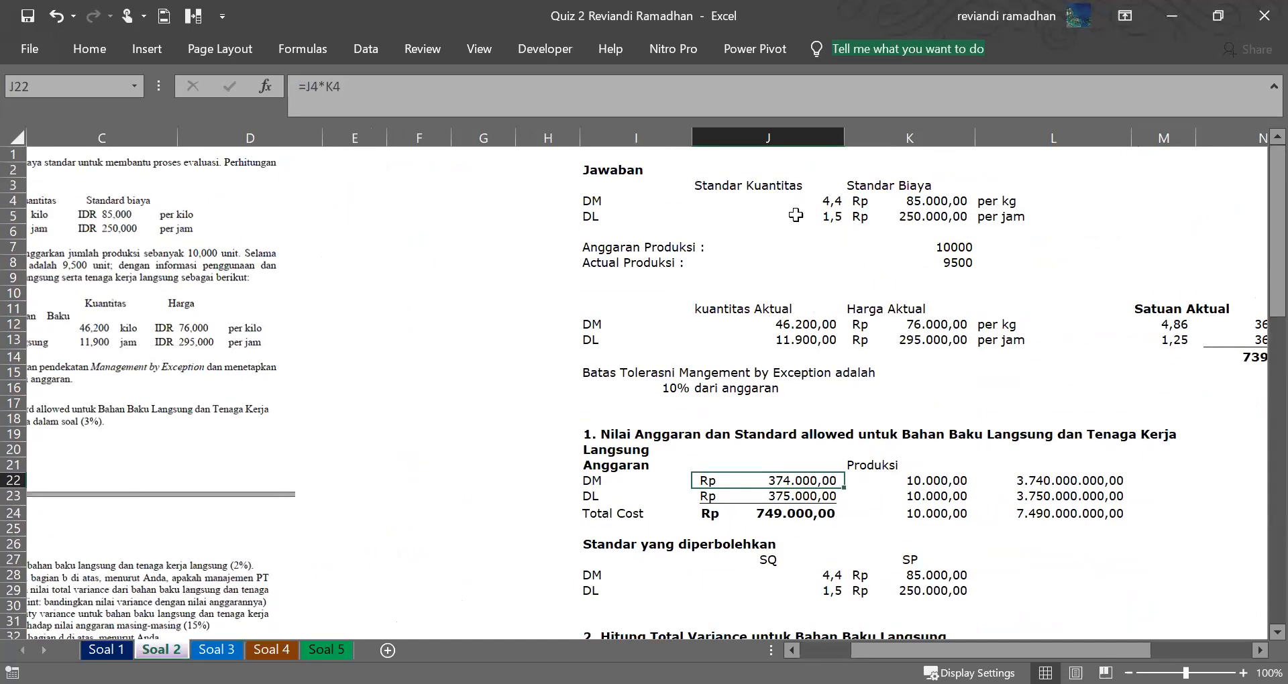
click(794, 203)
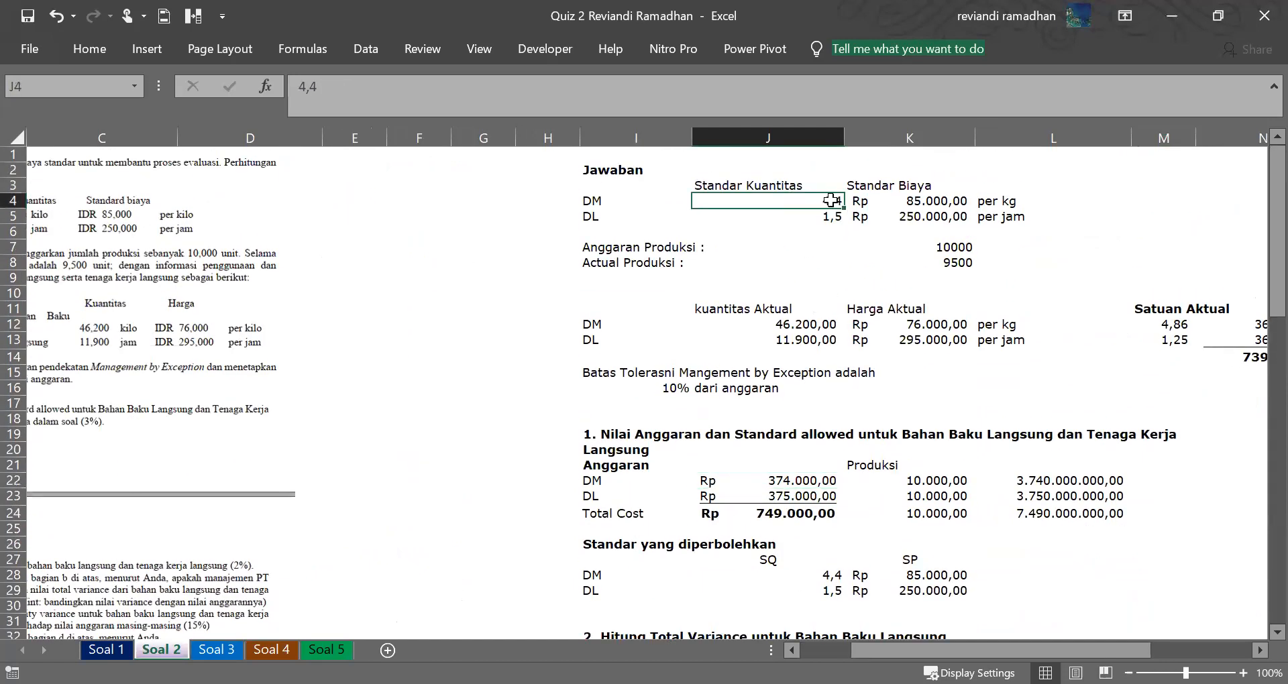
click(906, 204)
click(798, 204)
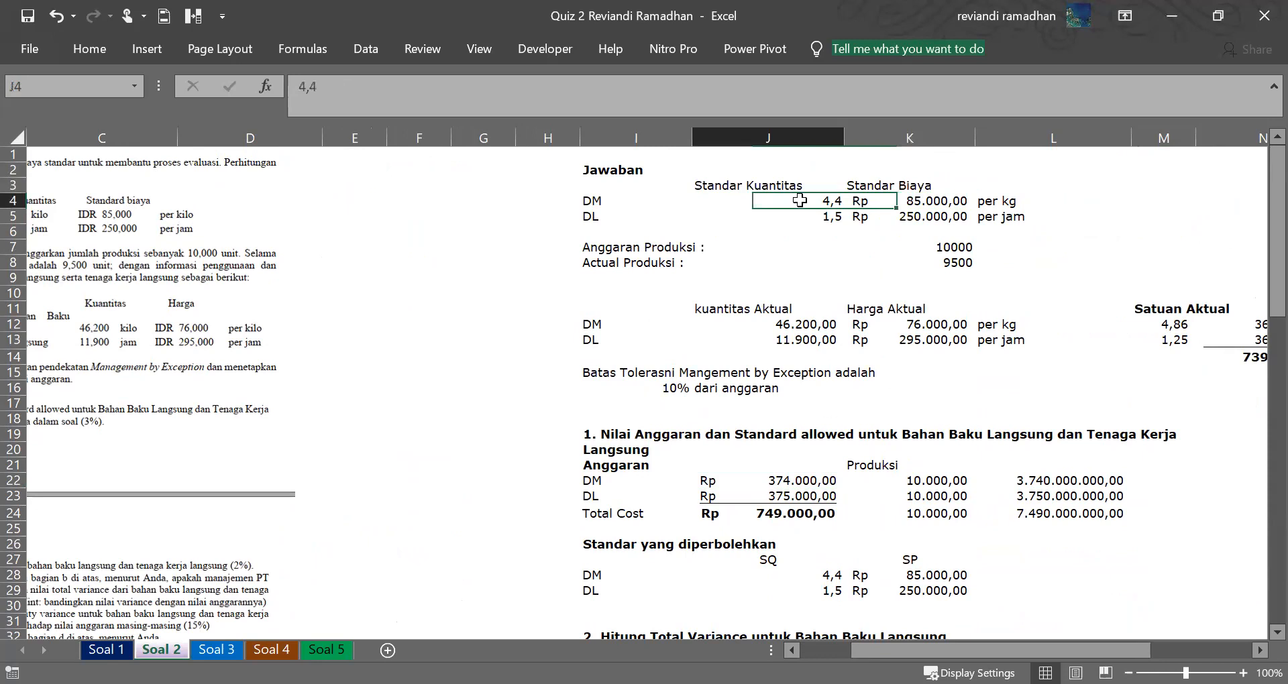
click(886, 200)
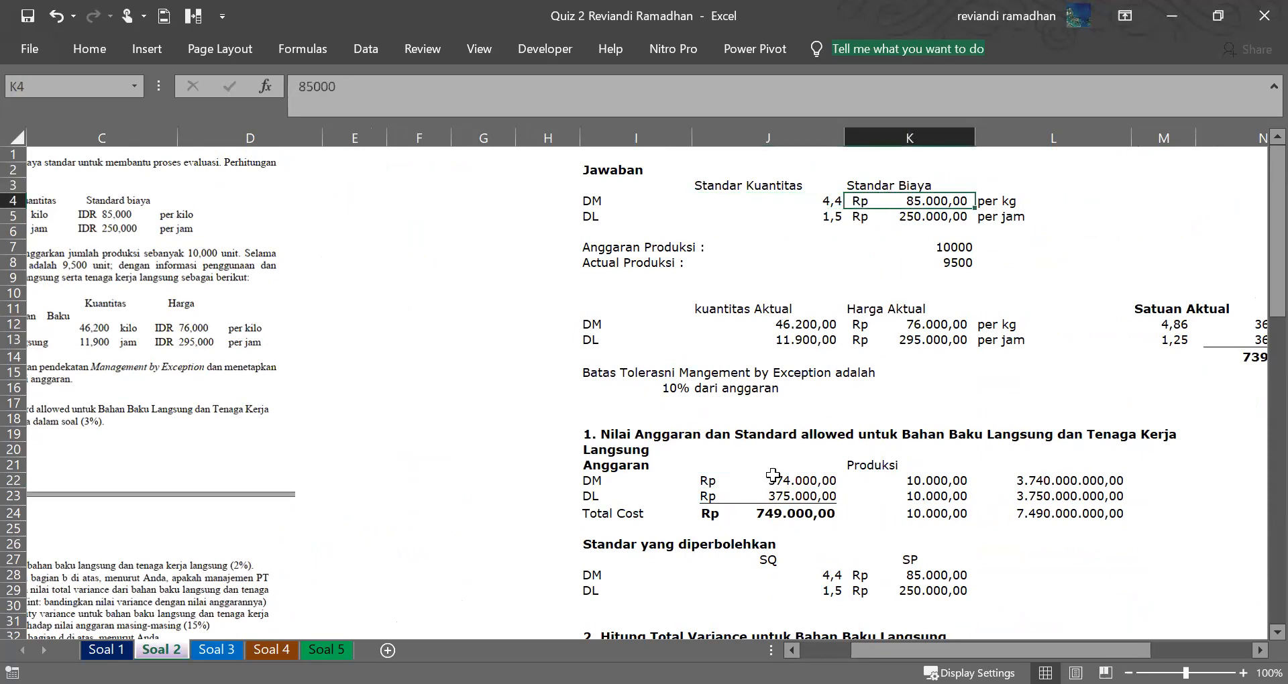
click(926, 487)
click(805, 484)
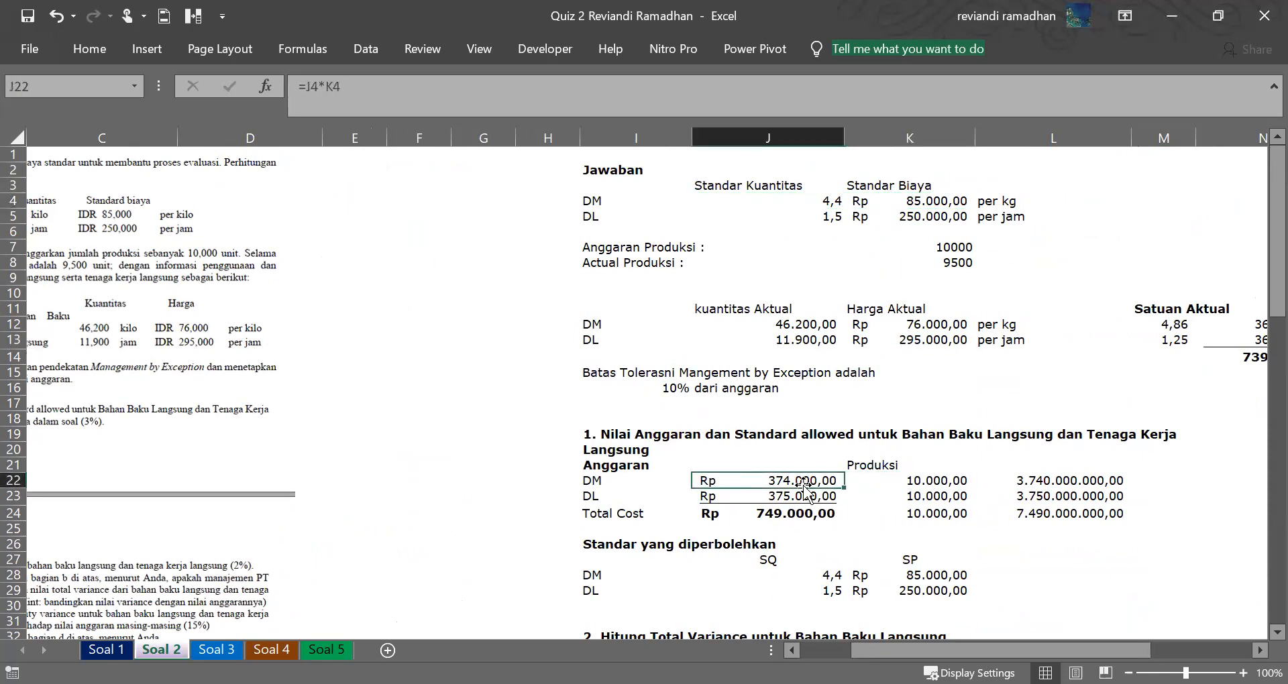
click(832, 204)
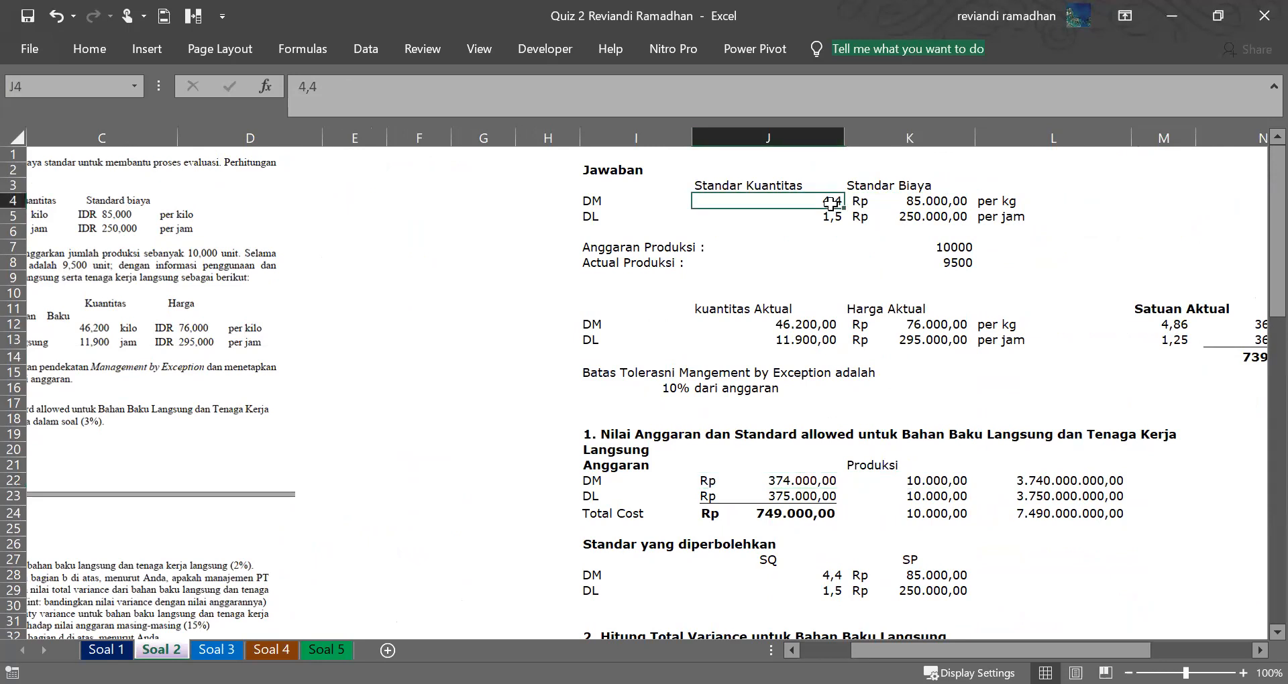
click(953, 201)
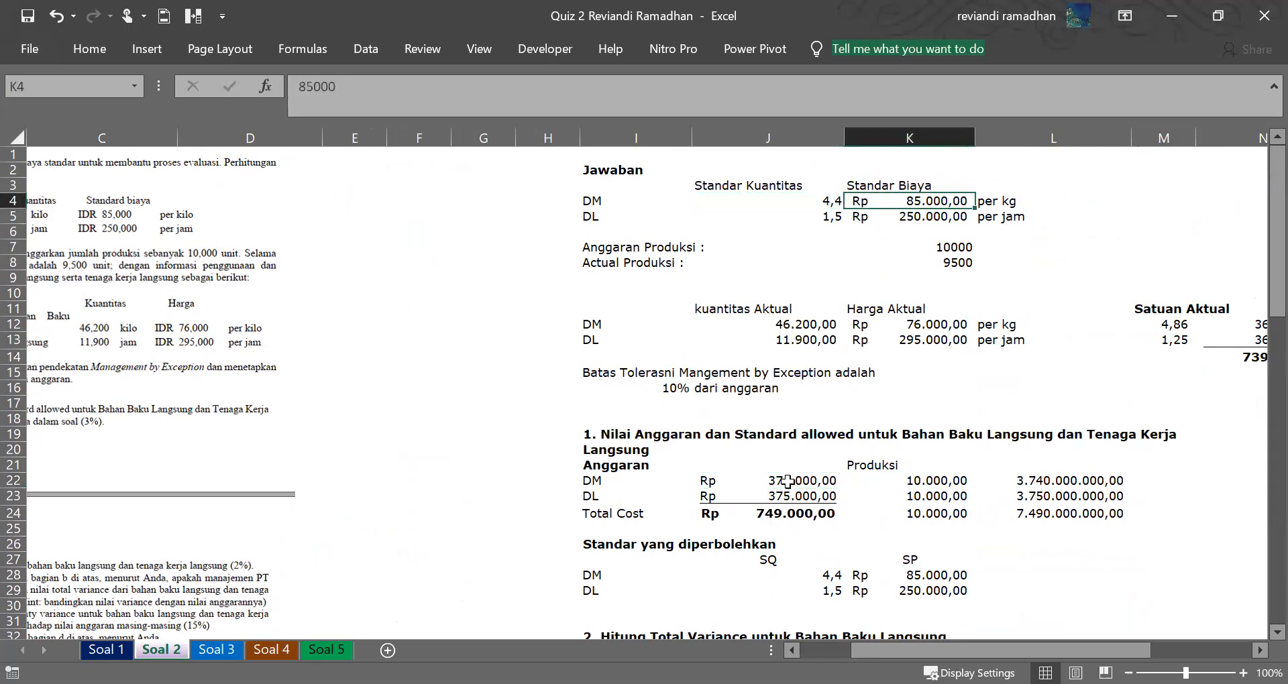
click(786, 481)
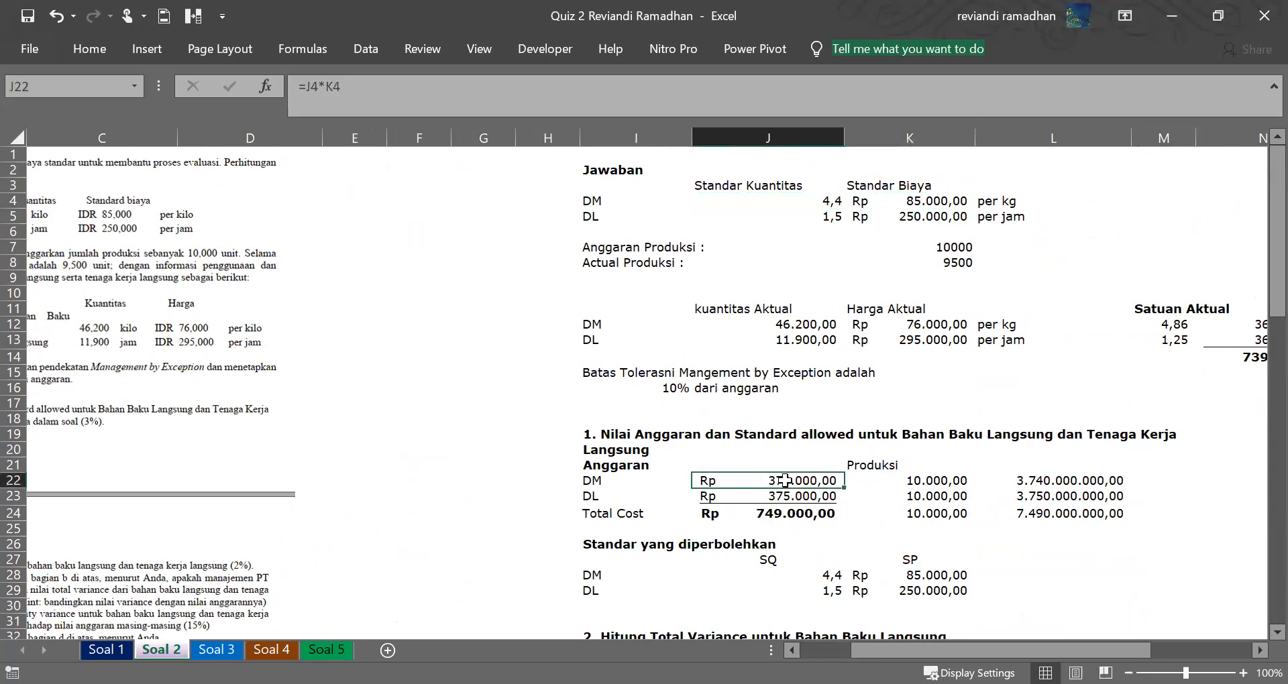
click(908, 483)
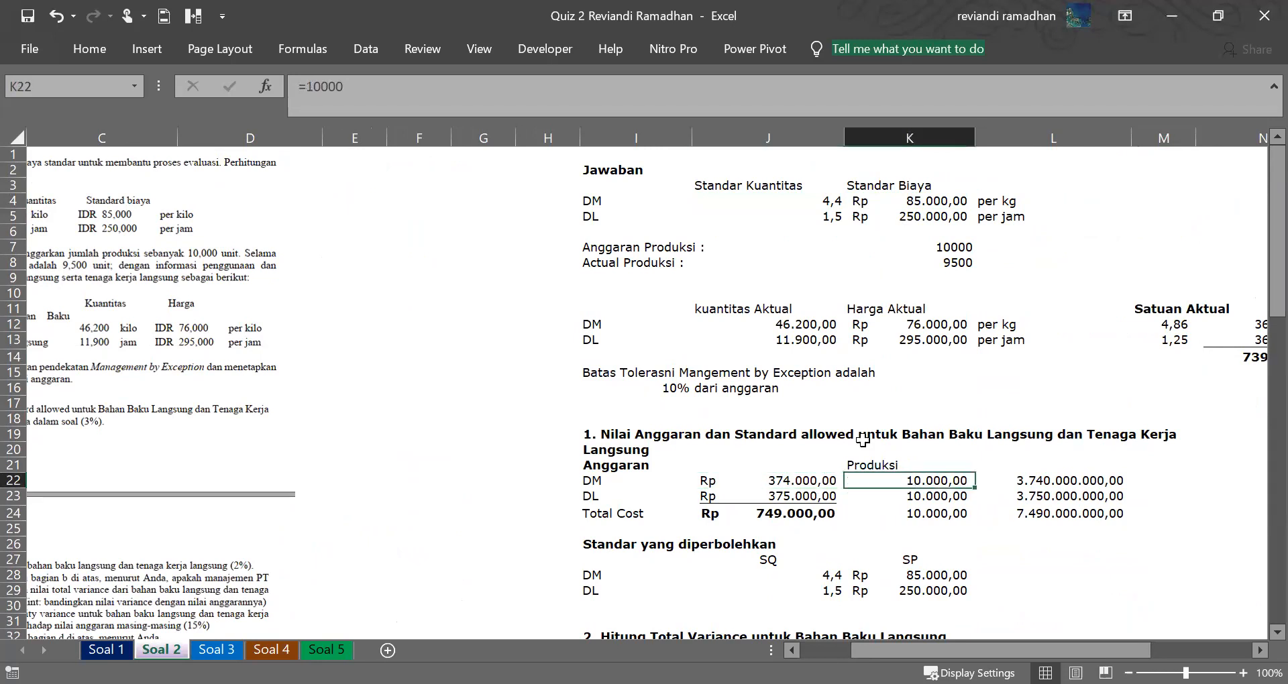
click(964, 246)
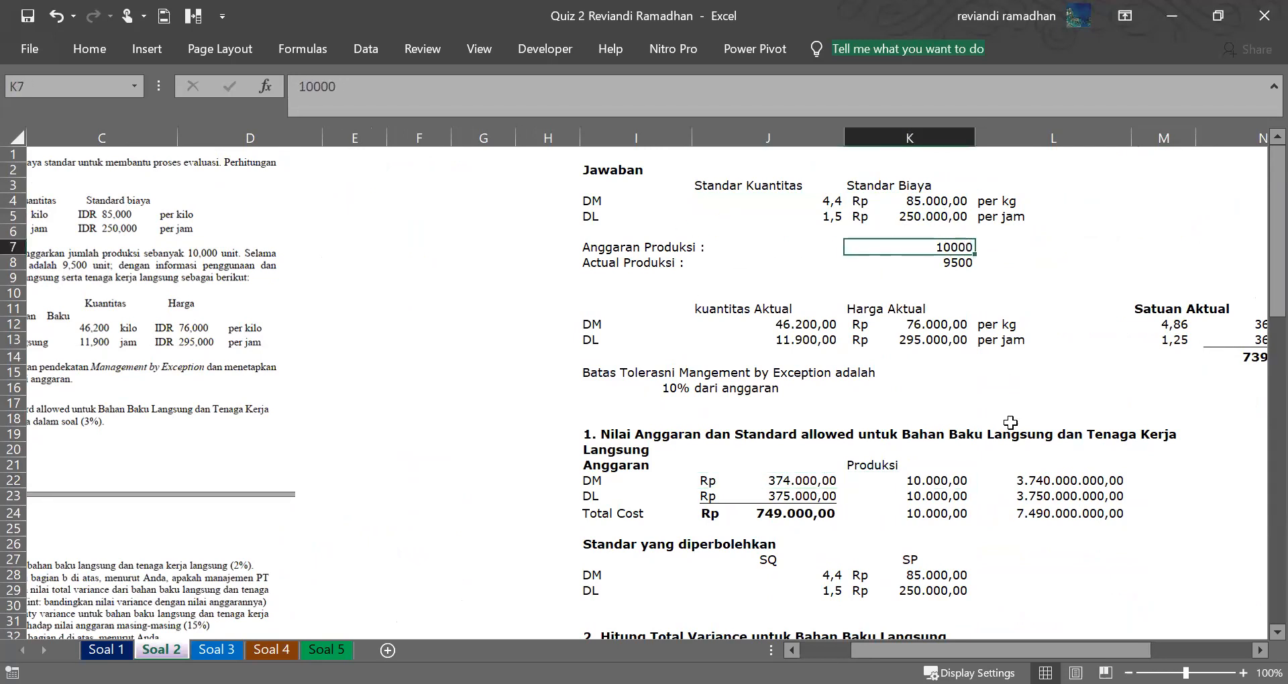
Underline the DL total budget in L23 and make the Total Cost budget in L24 bold.
click(1037, 495)
key(ctrl+u)
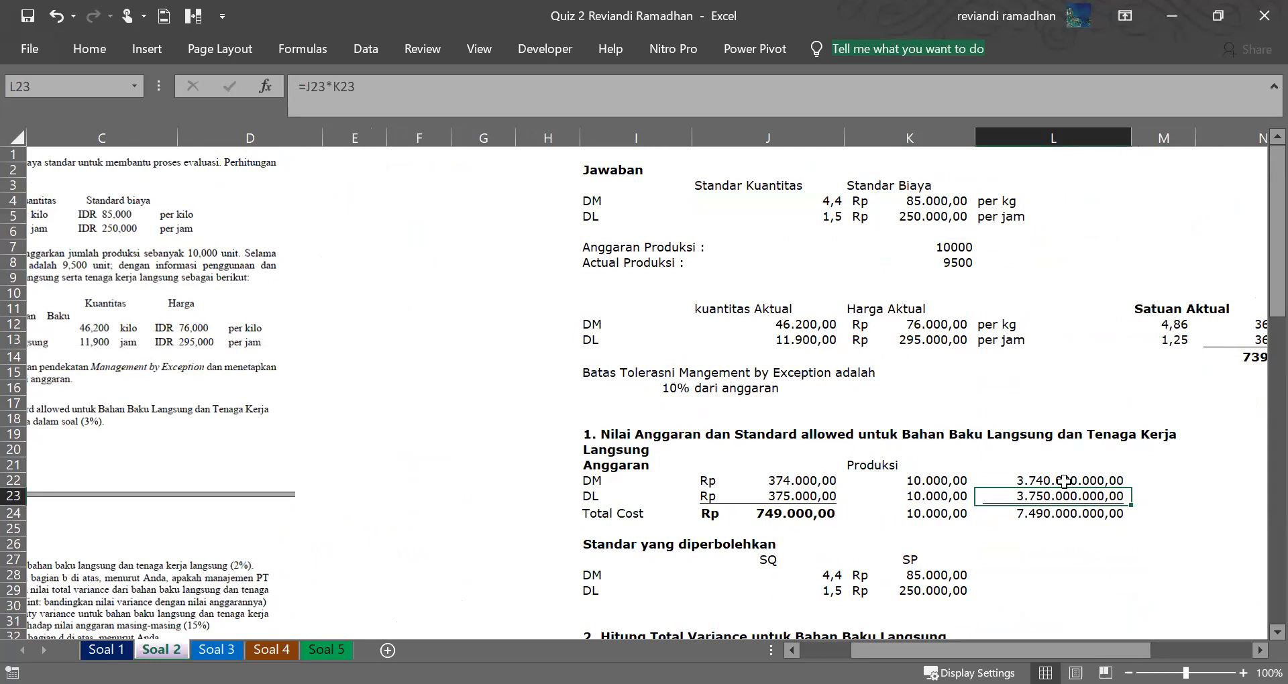
click(1042, 514)
key(ctrl+b)
key(Return)
click(1024, 510)
click(940, 512)
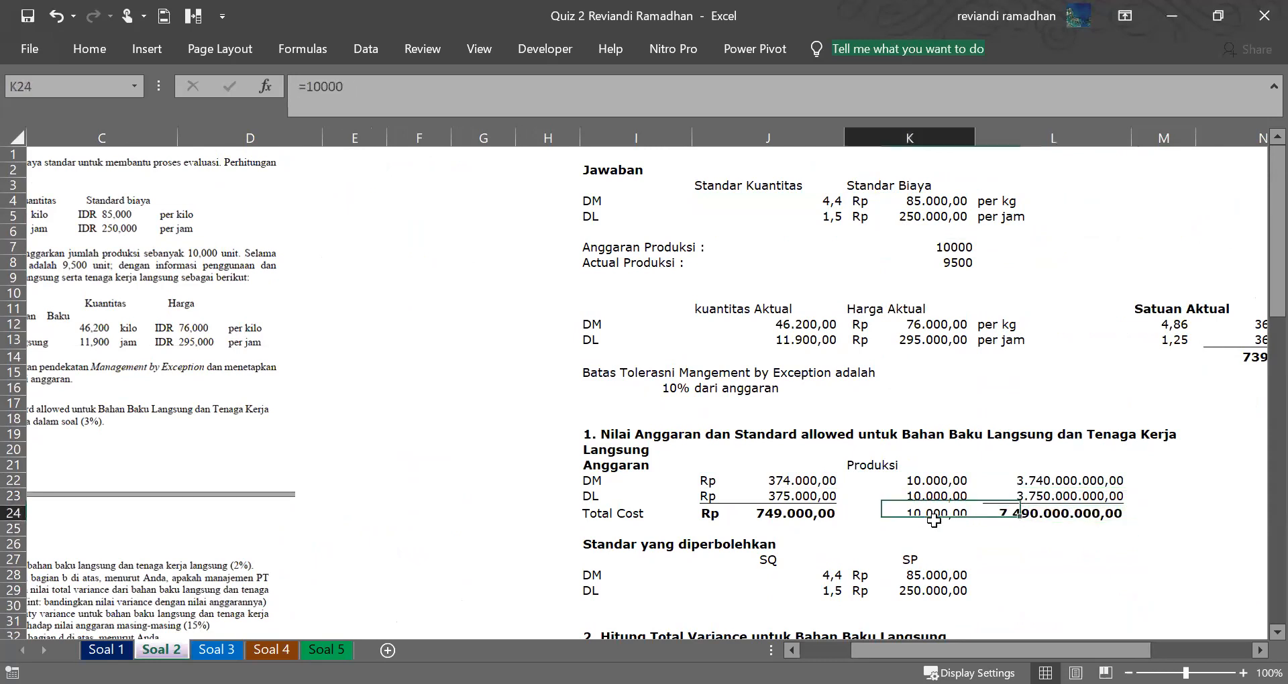
Check the DL unit cost formula against its standard inputs, plus the formula of the Total Cost budget.
click(760, 495)
click(463, 91)
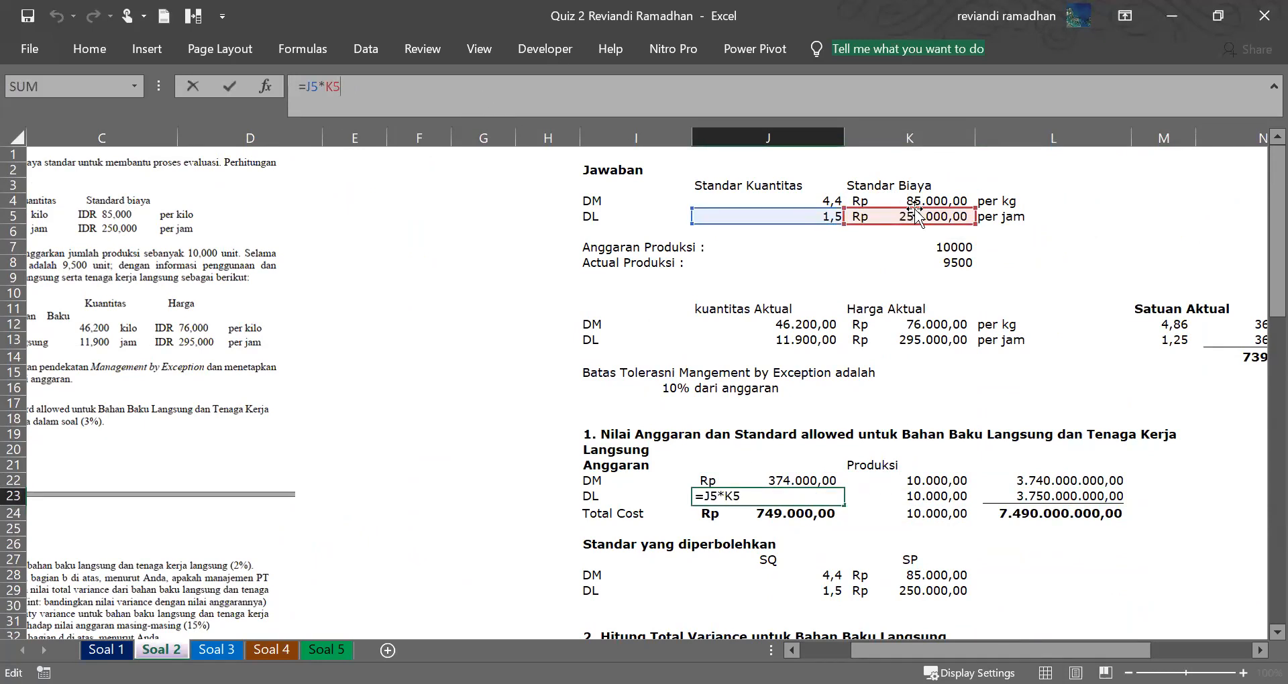
key(Tab)
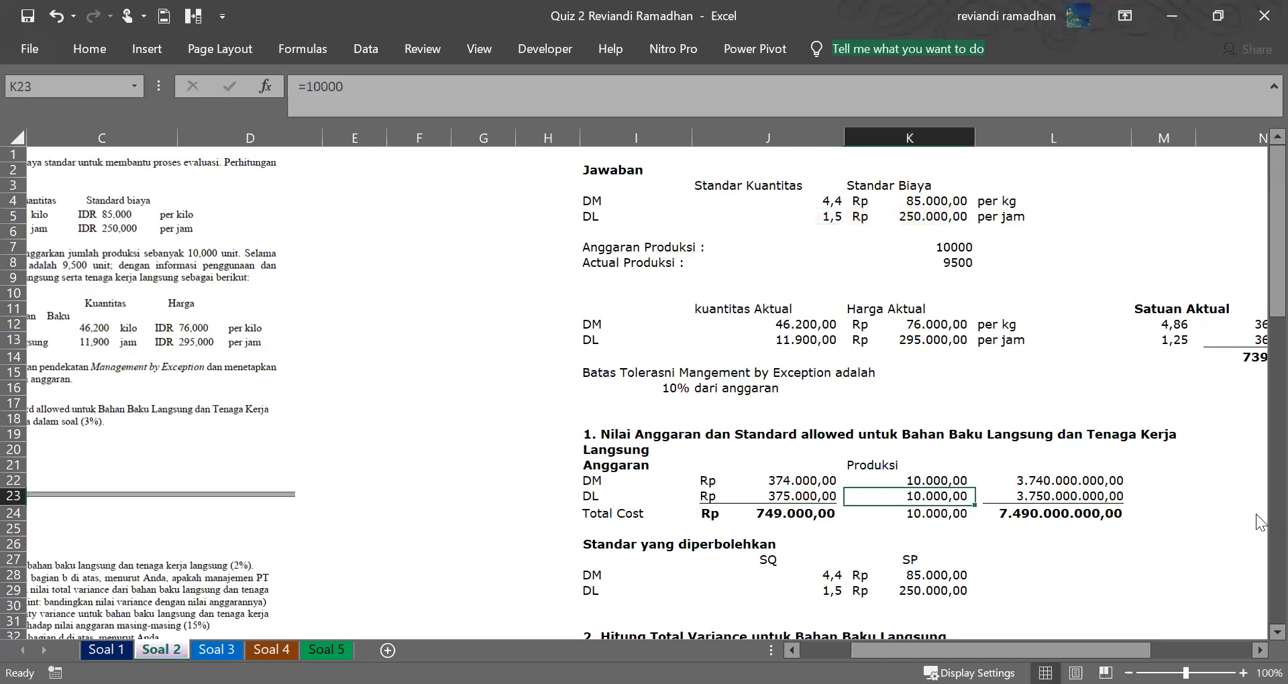
click(1078, 516)
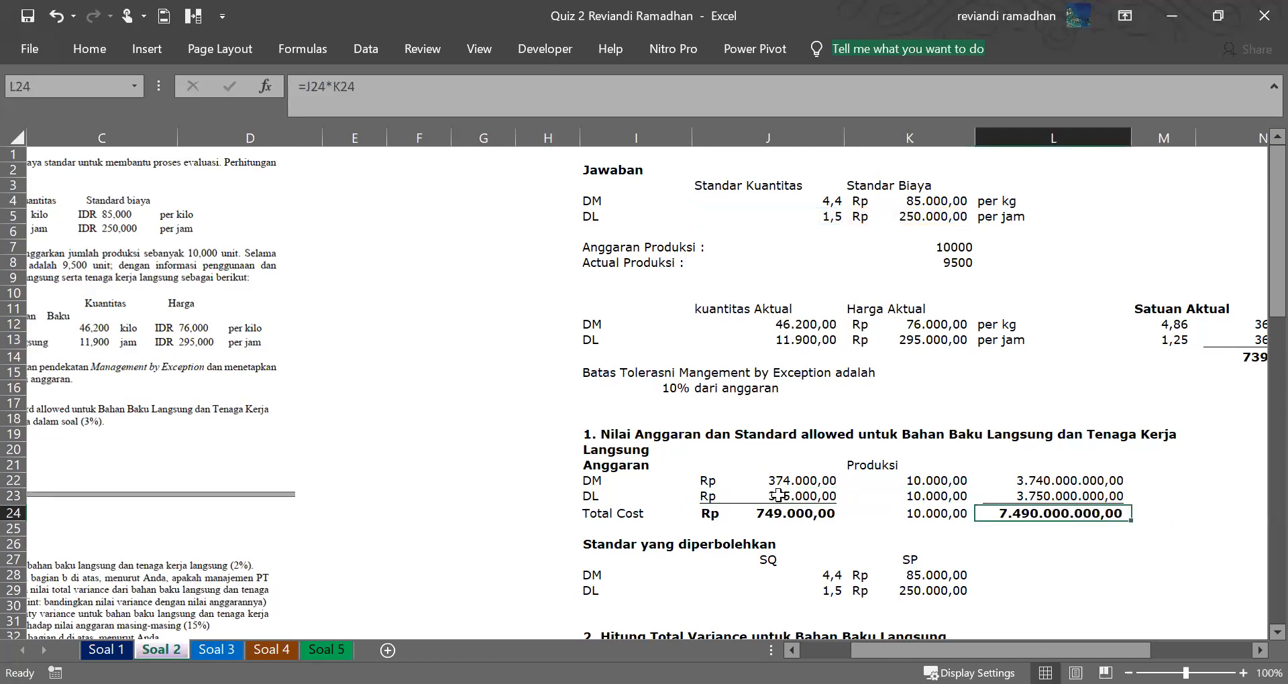
Compare the Standar yang diperbolehkan block with the Produksi column of the Anggaran block.
click(776, 572)
key(Down)
key(Down)
key(Down)
key(Down)
key(Down)
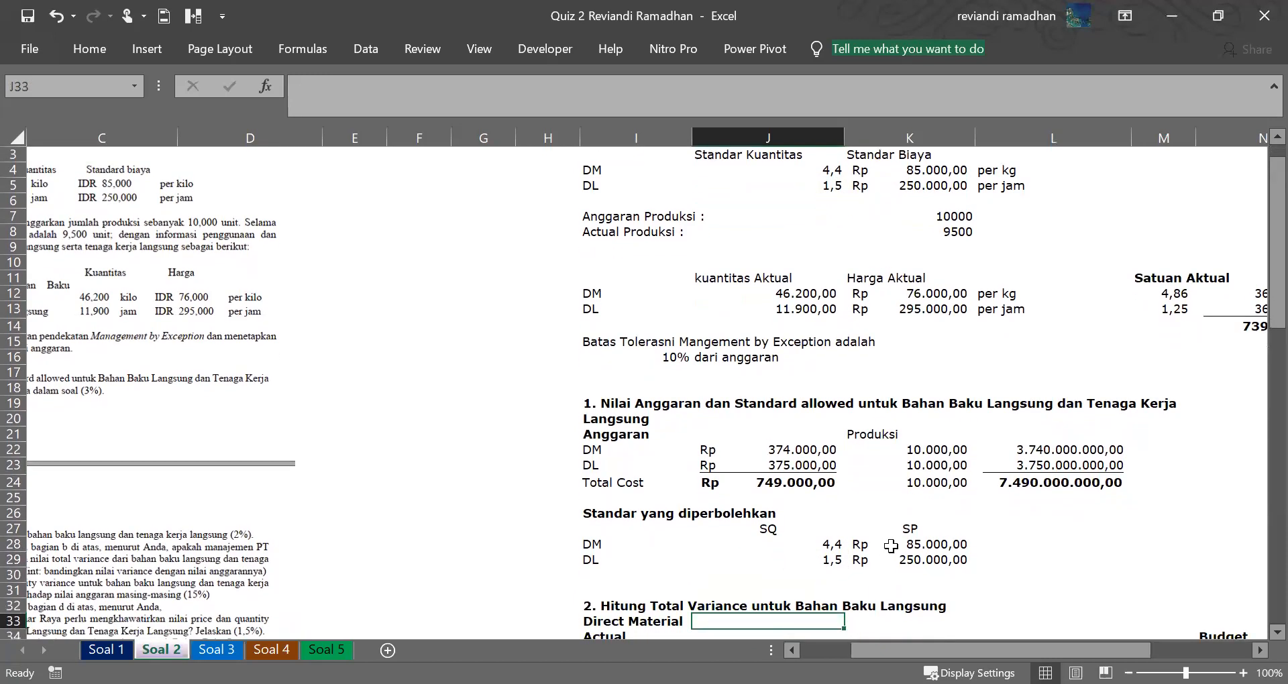
click(926, 451)
click(937, 463)
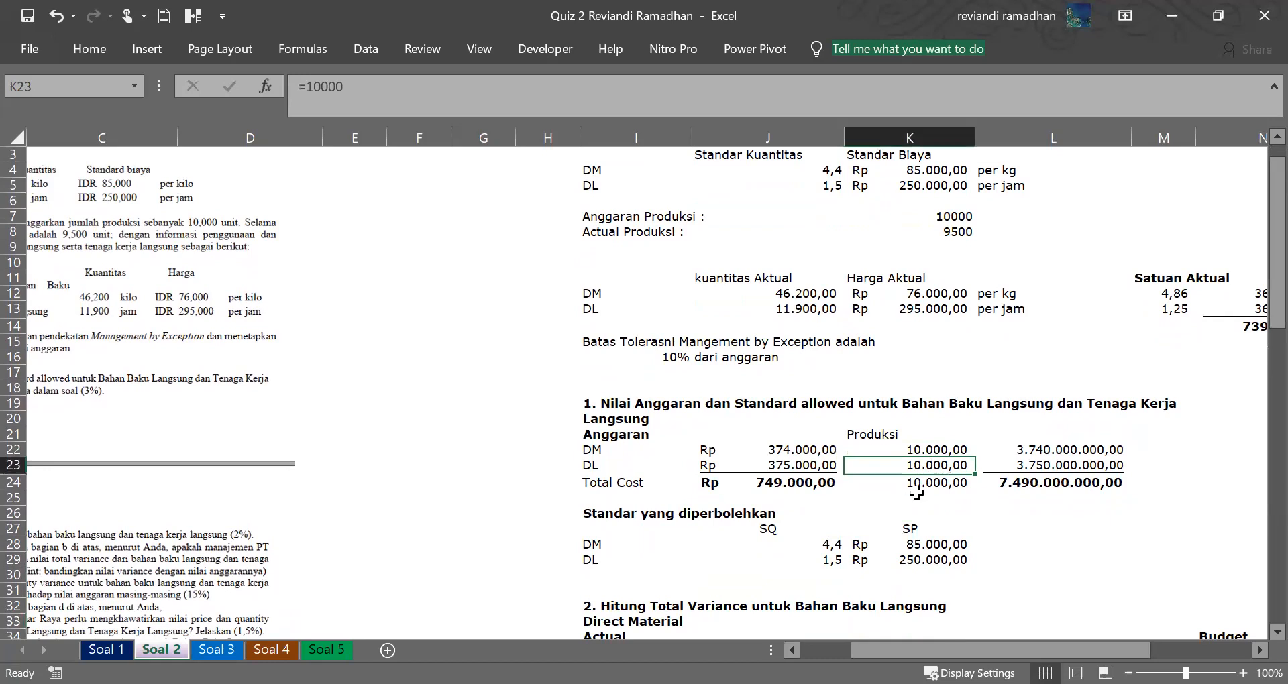
Examine the SQ and SP entries for DM and DL under Standar yang diperbolehkan.
click(837, 547)
click(847, 547)
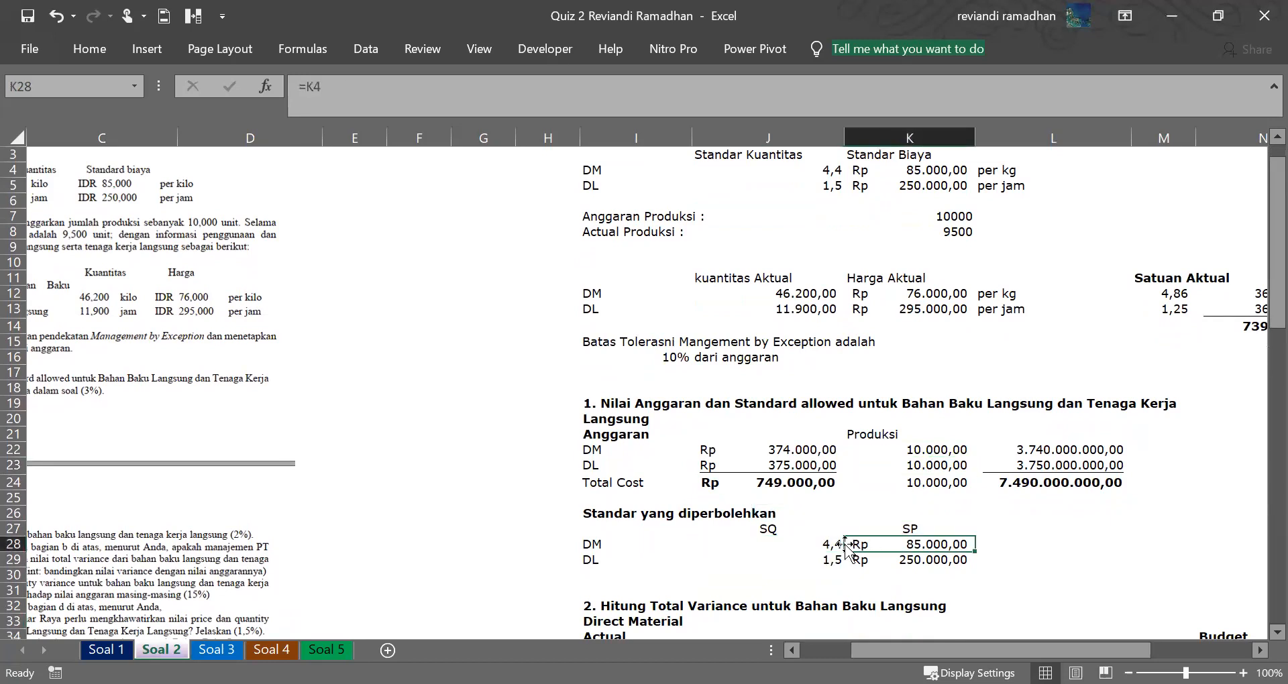
click(811, 544)
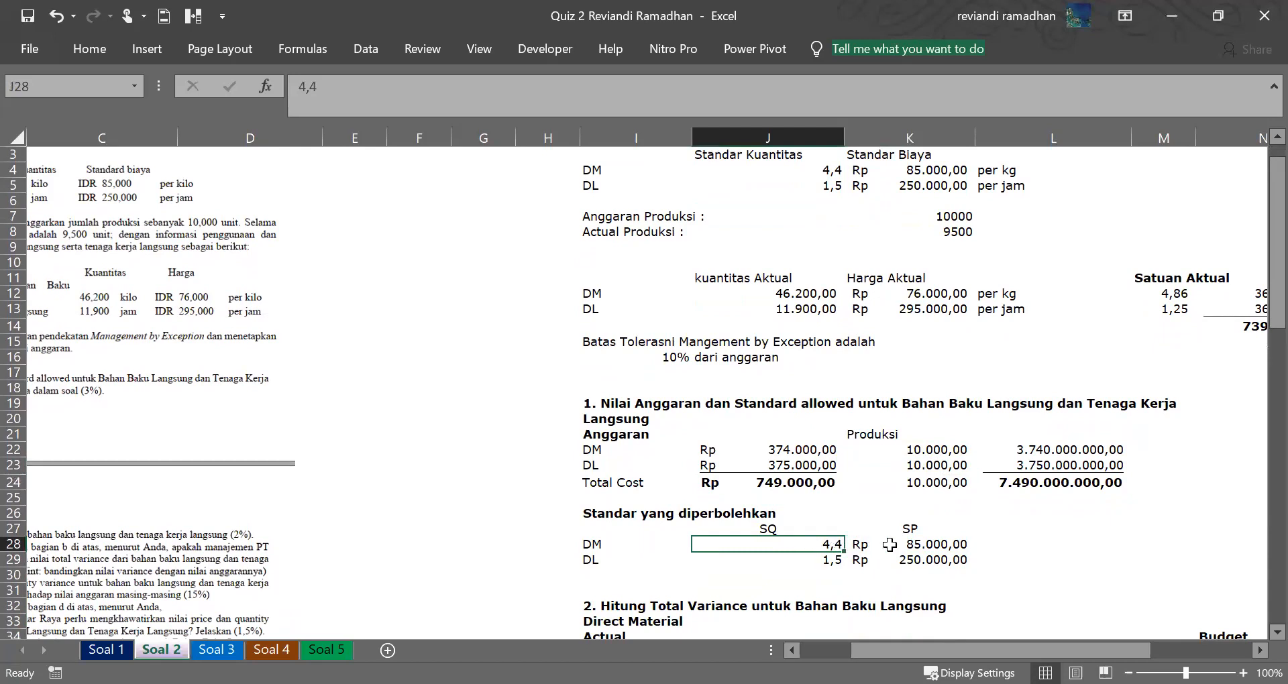
click(829, 558)
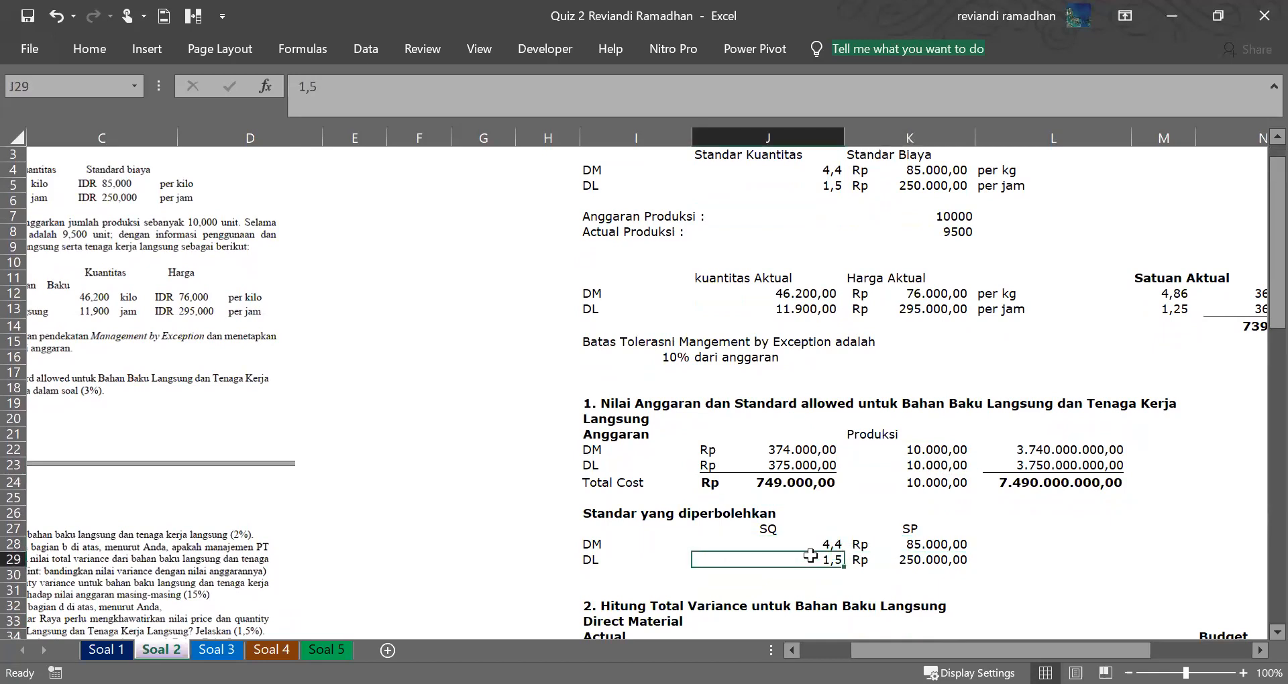
click(596, 560)
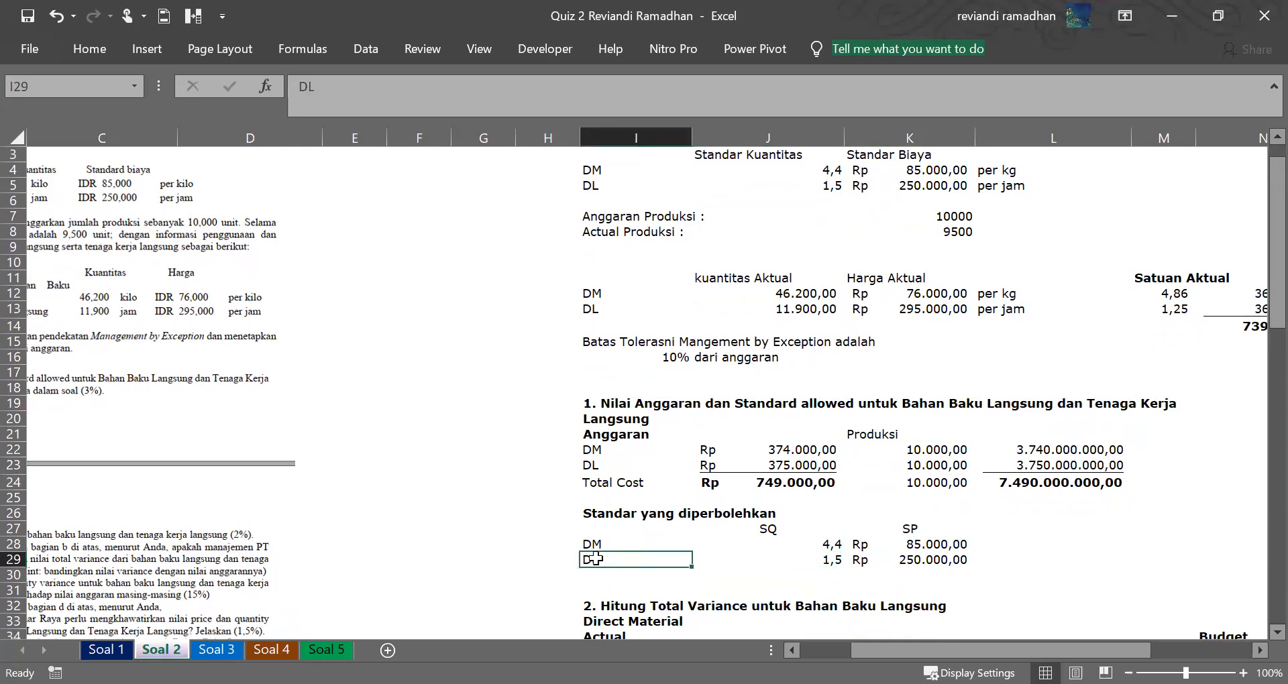
click(775, 558)
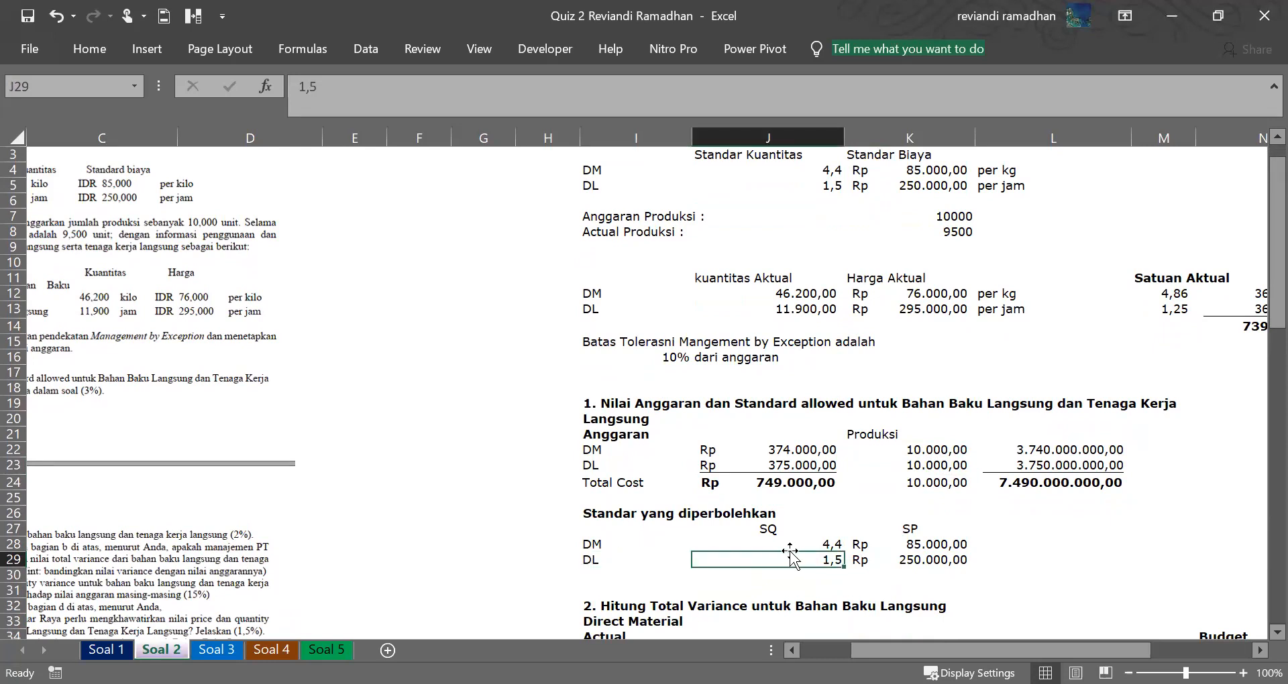
click(792, 543)
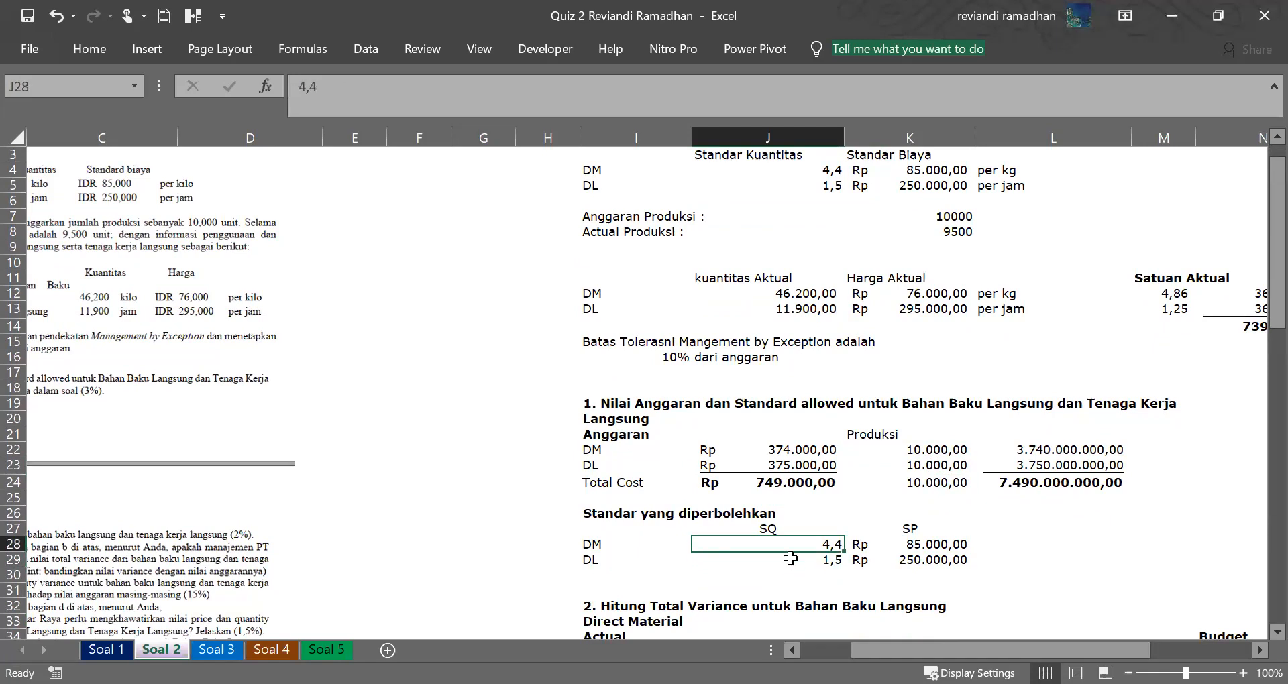
click(790, 558)
click(796, 548)
click(799, 554)
click(797, 546)
click(792, 558)
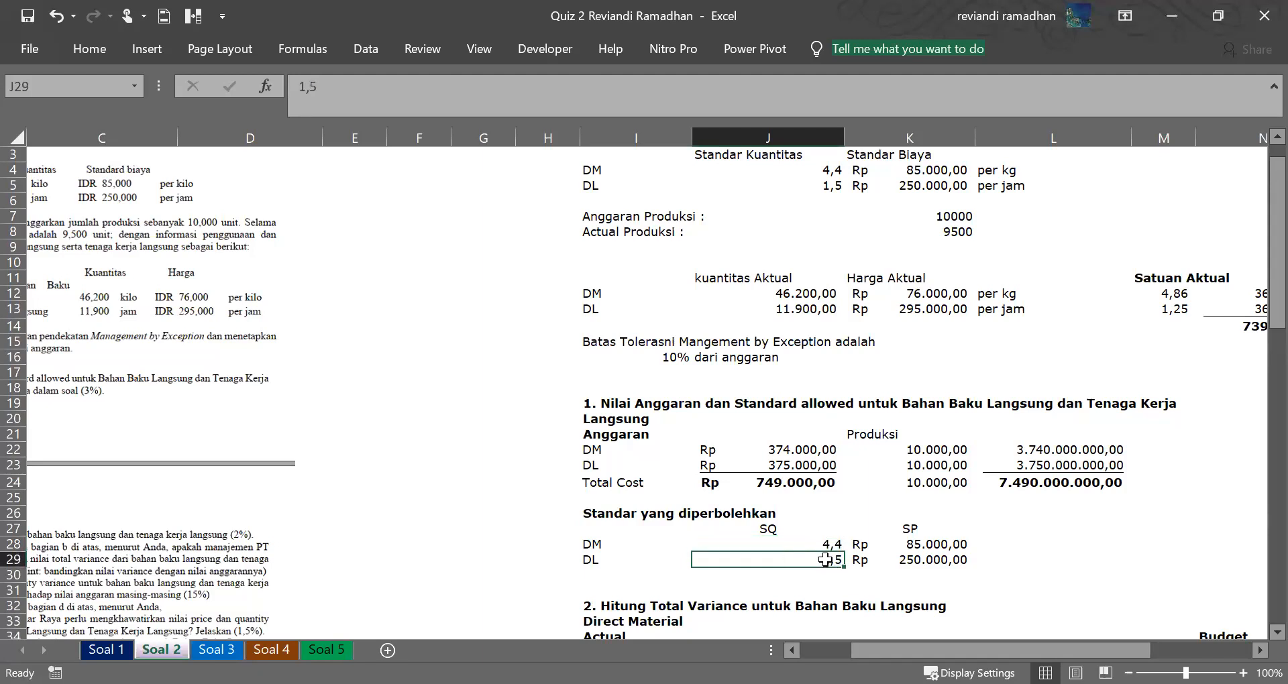
Check the source of the DL standard price under Standar yang diperbolehkan.
click(919, 560)
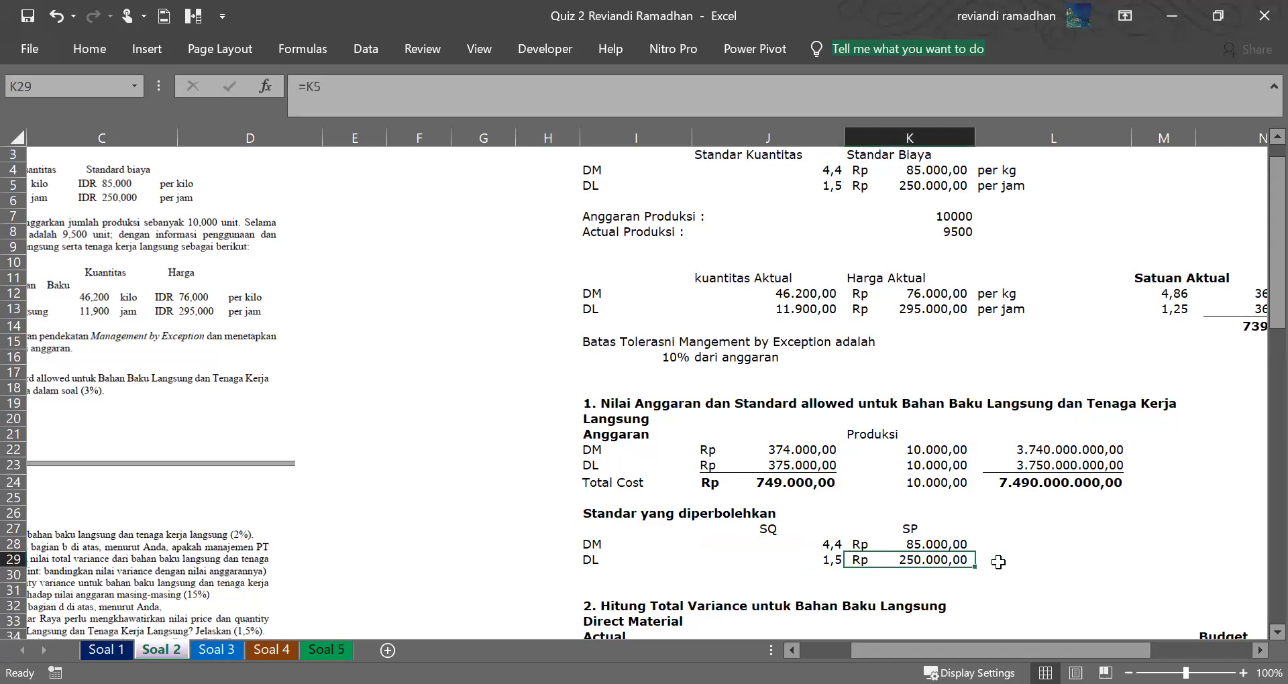
key(Right)
key(Left)
key(Down)
scroll(916, 536, down, 2)
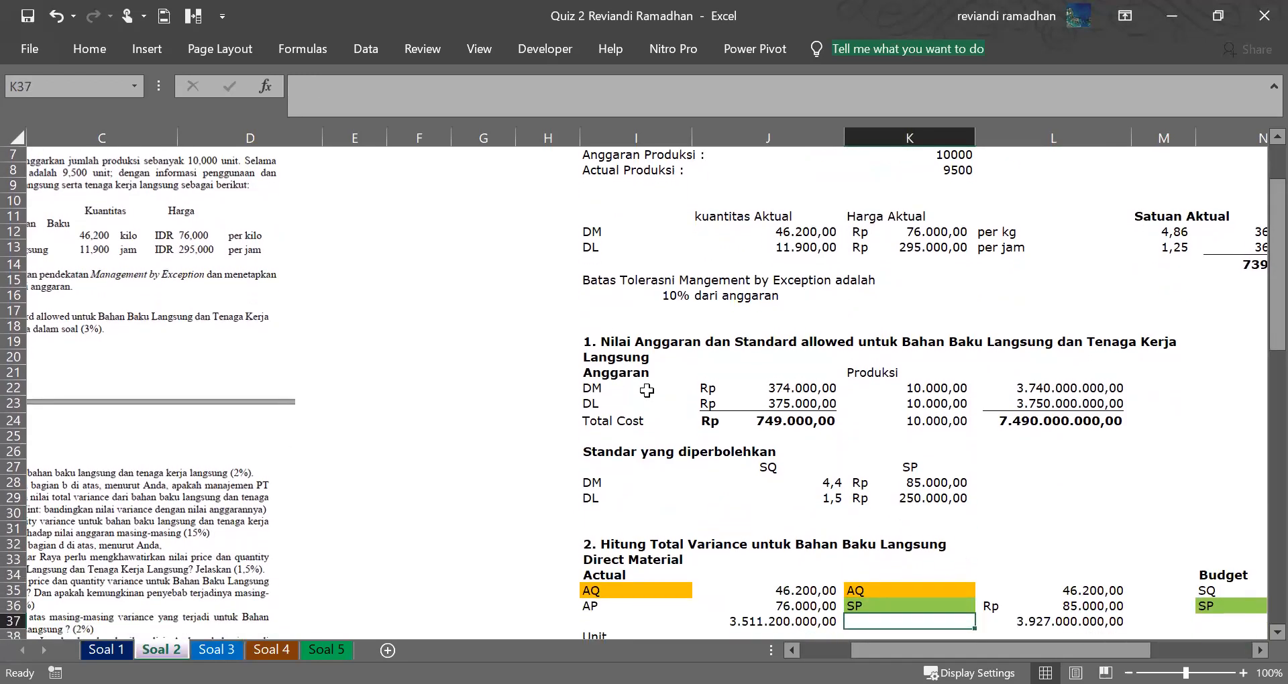
Trace the DM and DL unit budget formulas to the standard quantity and cost inputs, ending with the Total Cost budget formula.
click(644, 388)
click(909, 373)
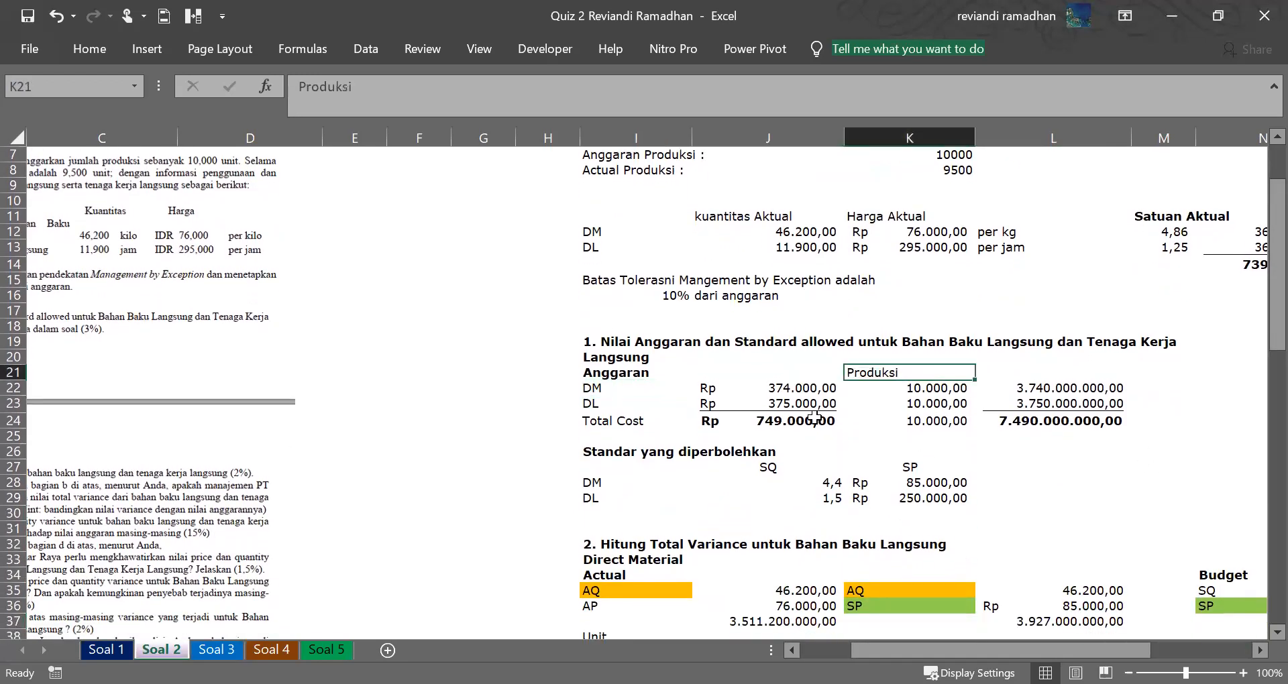
key(Left)
key(Down)
key(Down)
key(Down)
click(707, 361)
click(688, 387)
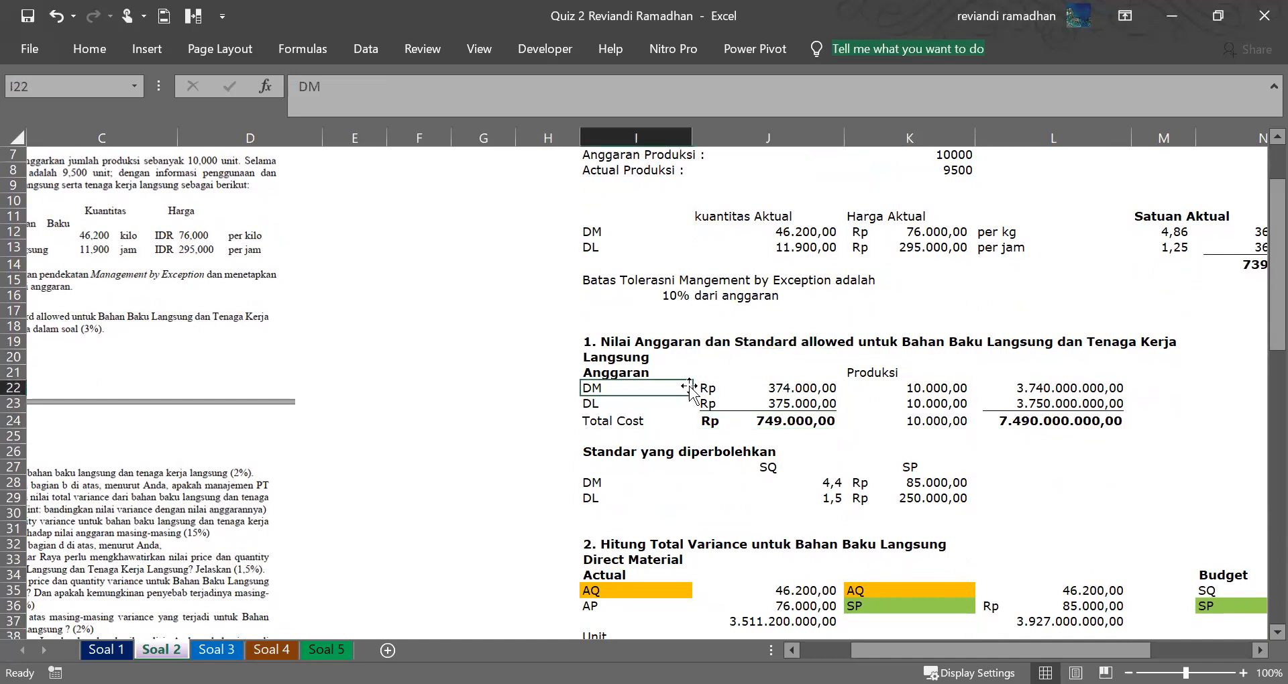
click(852, 393)
click(816, 383)
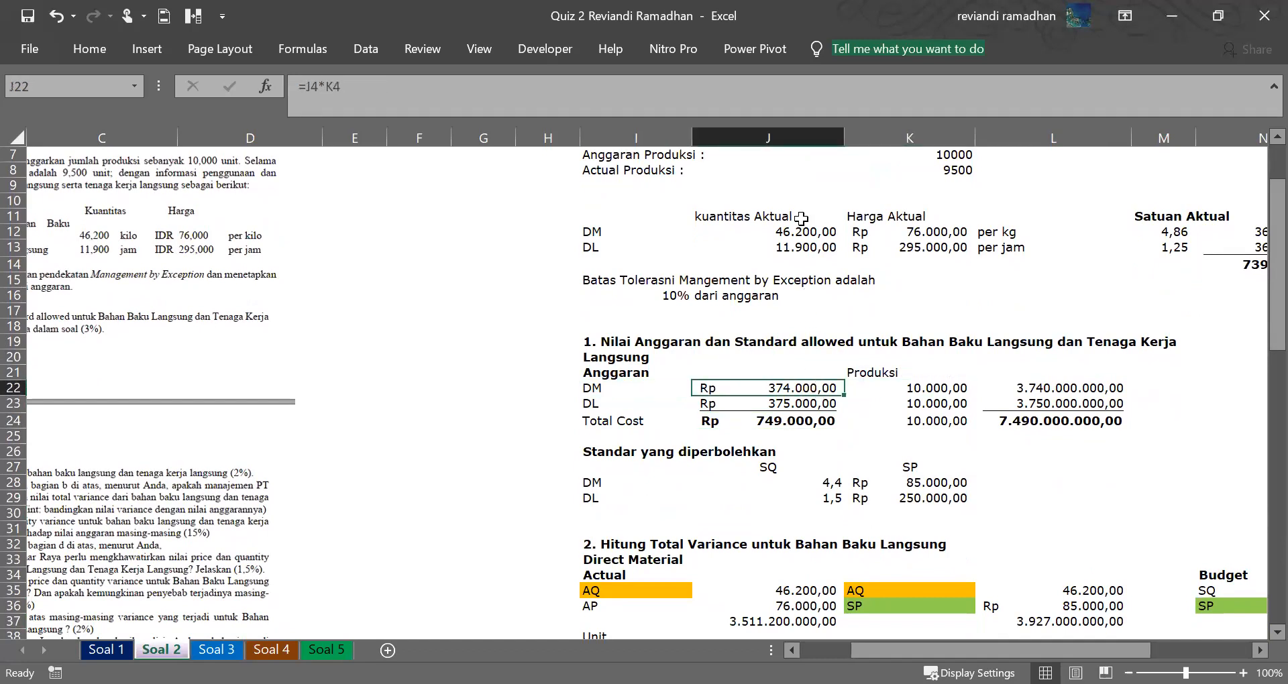
scroll(856, 255, up, 2)
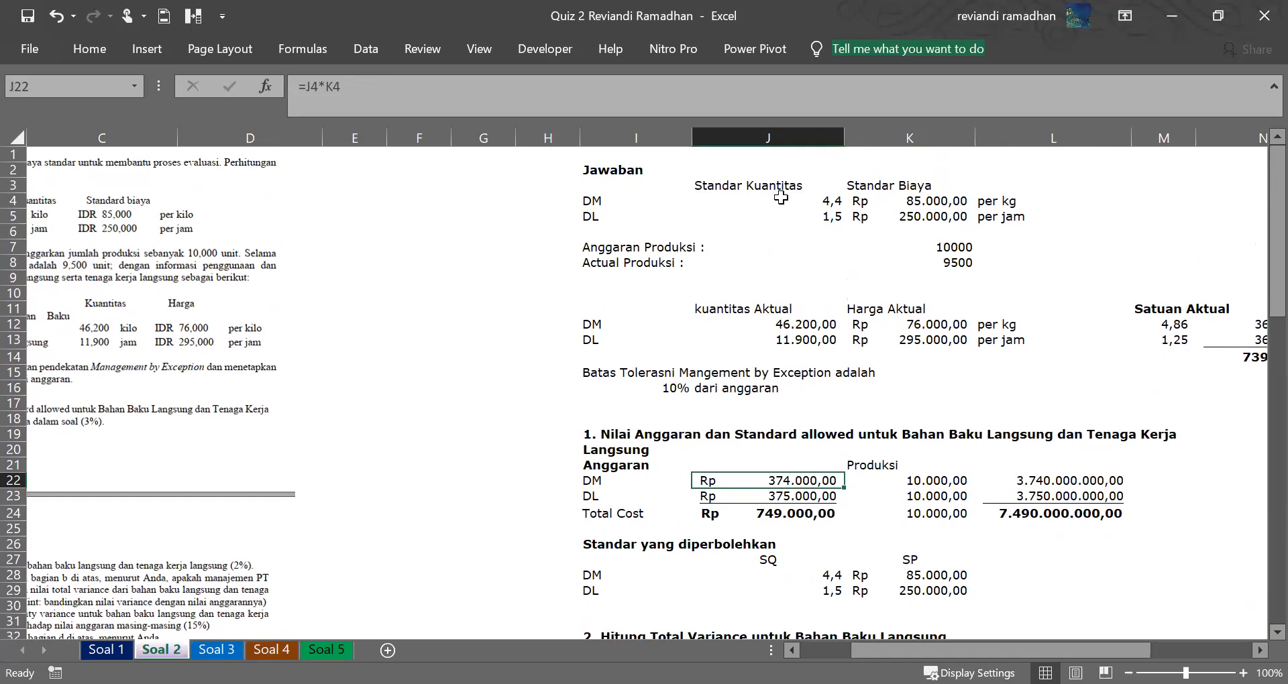
click(879, 204)
click(824, 498)
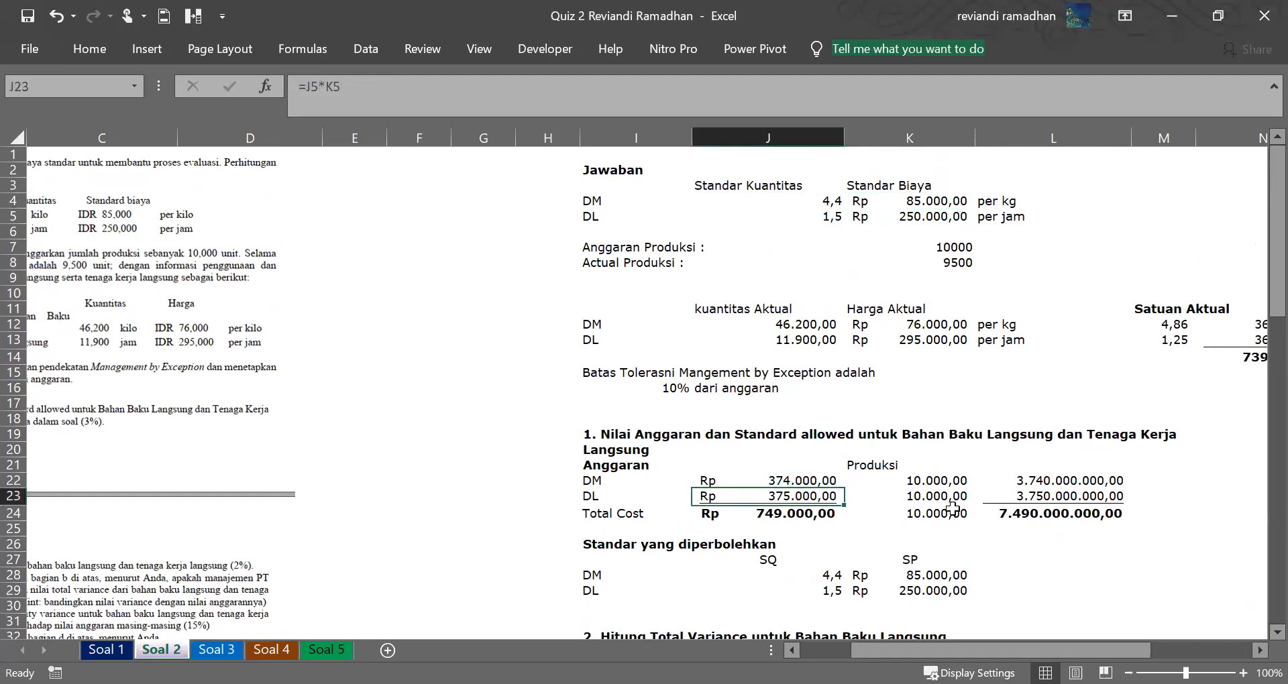
click(1000, 512)
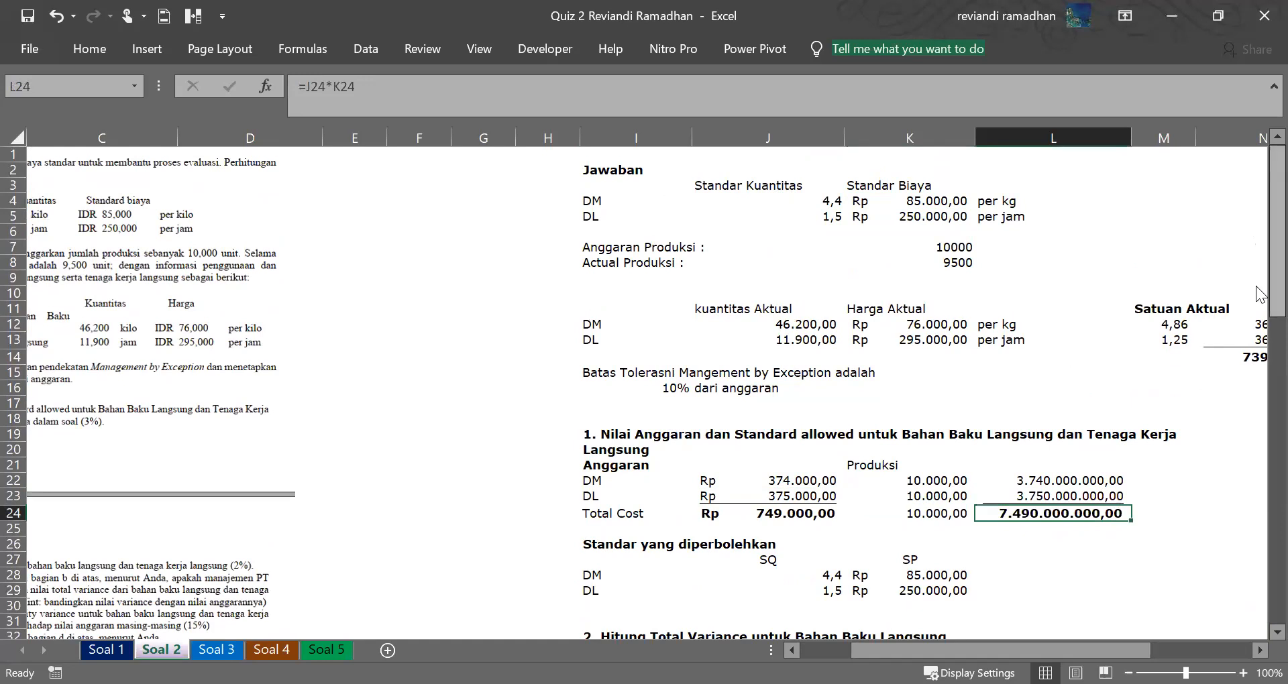
Examine the Actual heading and AQ entries of the Direct Material block in section 2.
drag(1270, 289, 1270, 361)
click(985, 463)
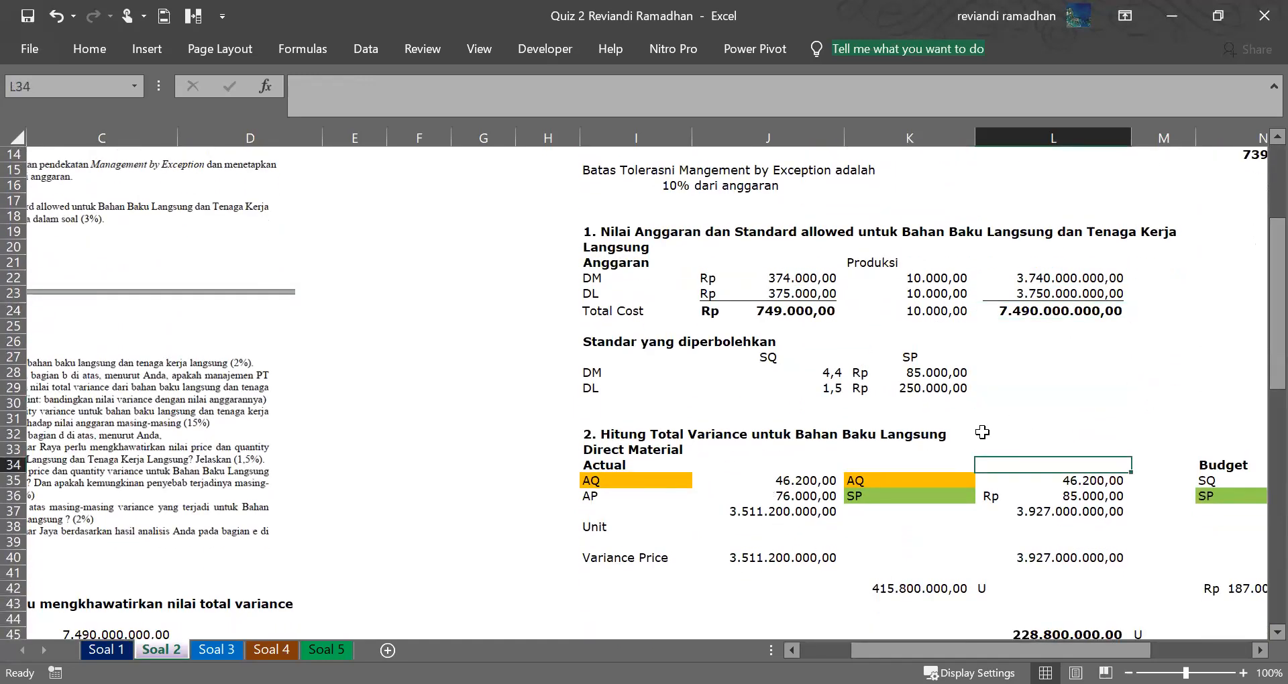
click(851, 477)
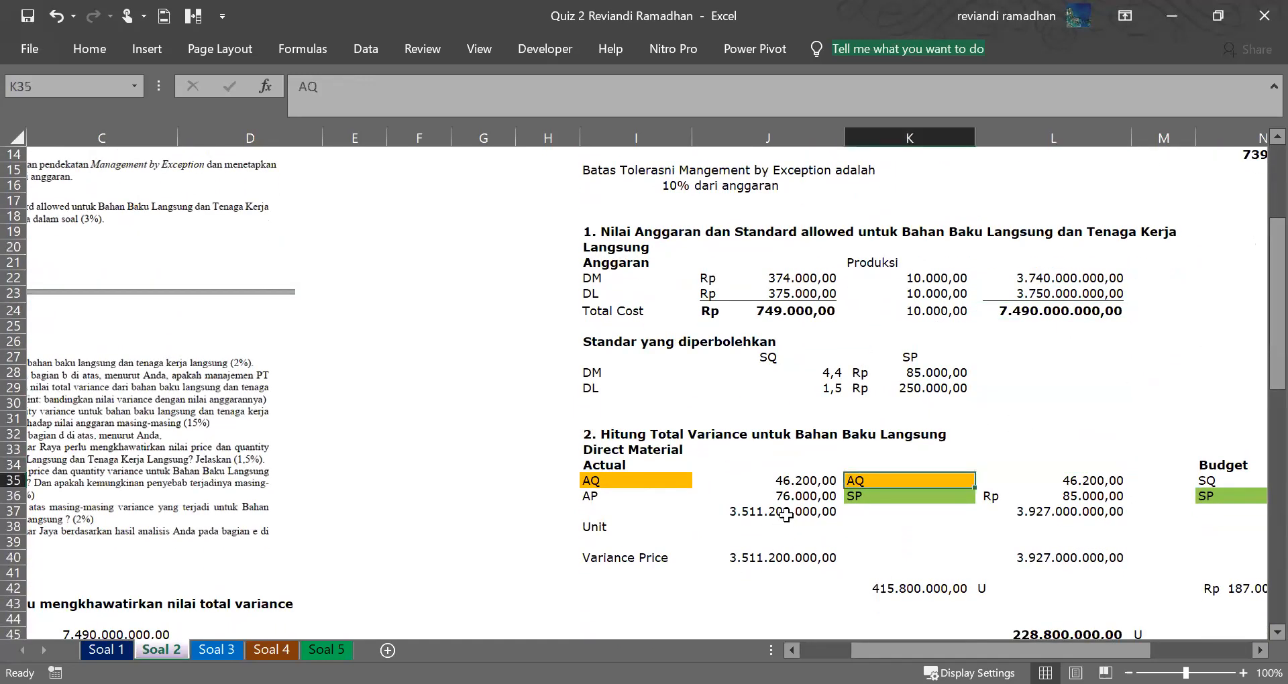
click(640, 464)
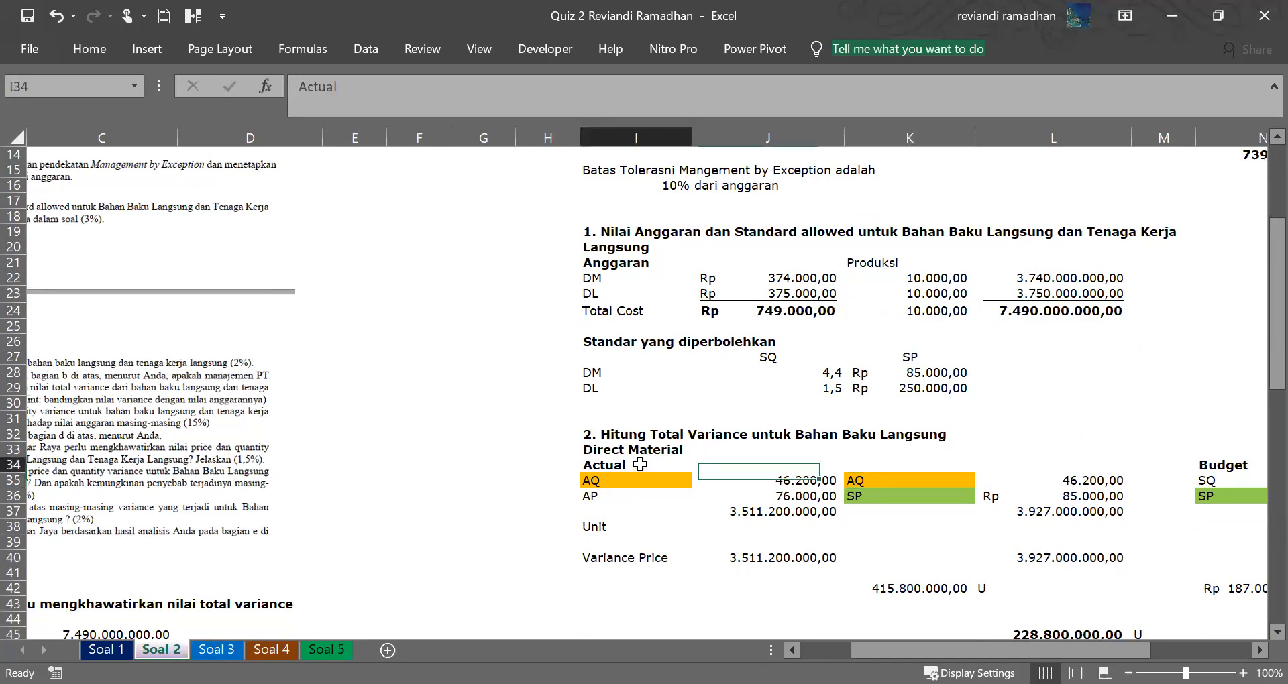
click(760, 484)
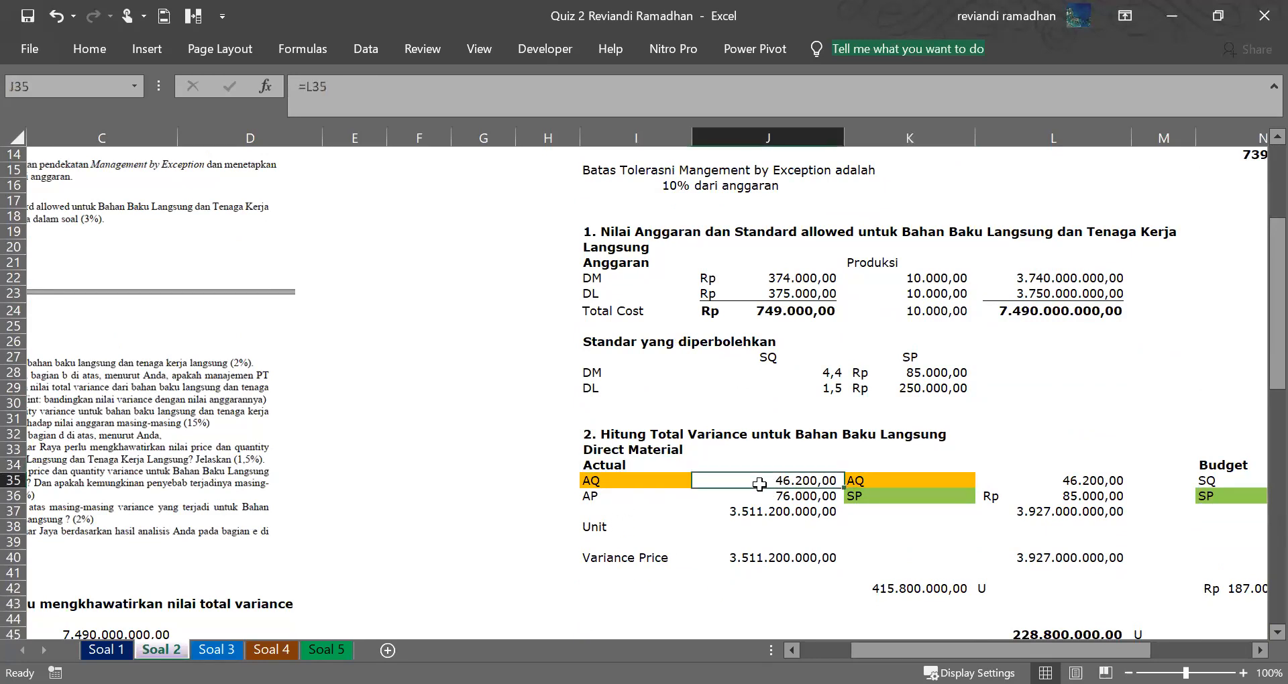
click(663, 469)
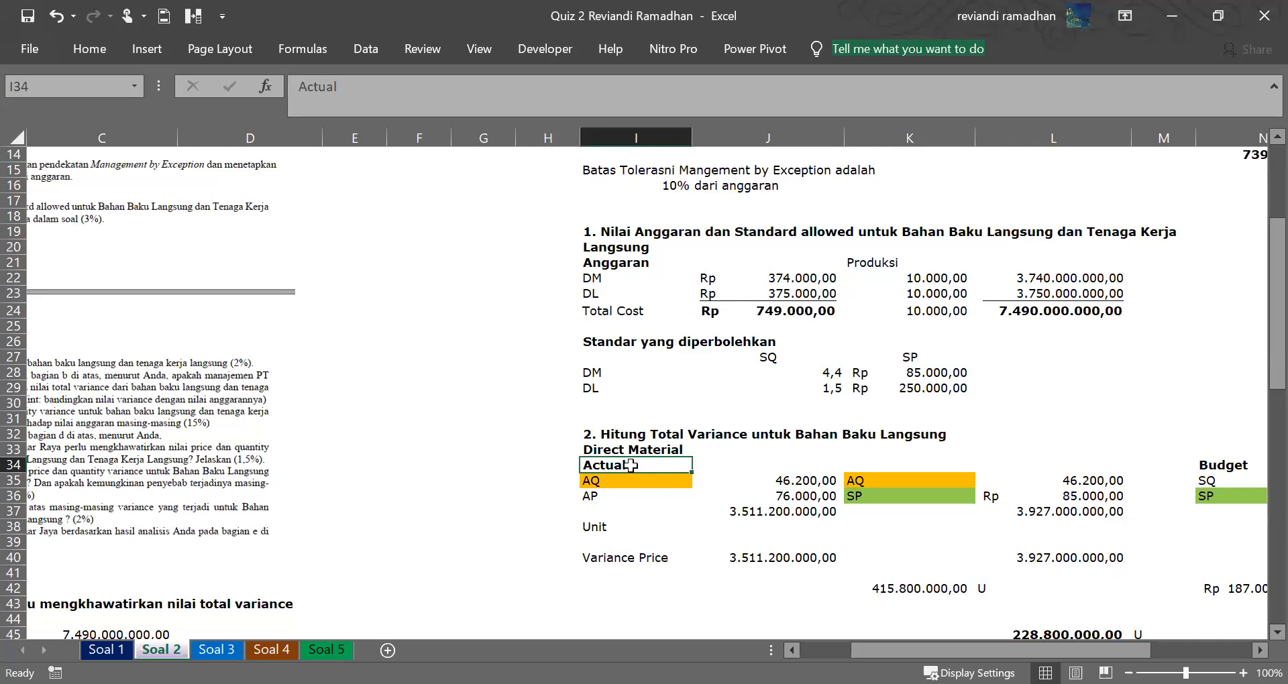
drag(1276, 294, 1260, 331)
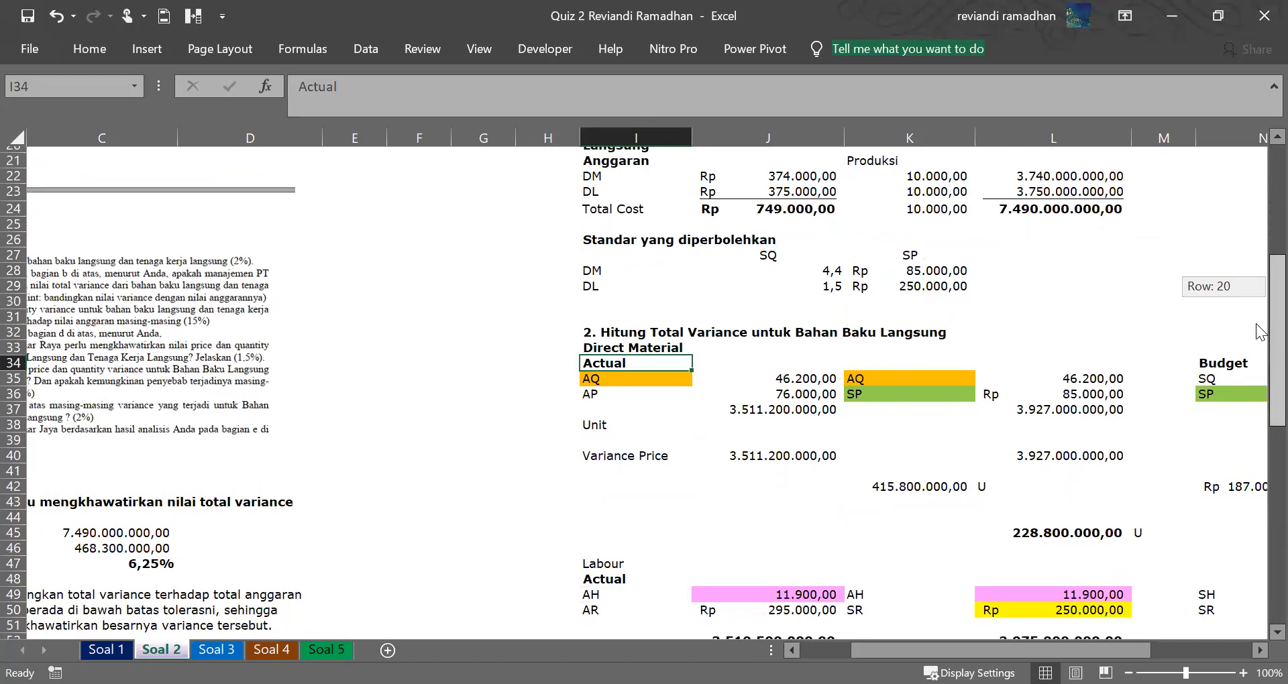
drag(1260, 331, 1260, 334)
Extend the section 2 heading in I32 to "2. Hitung Total Variance untuk Bahan Baku Langsung dan Tenaga Kerja Langsung".
click(597, 329)
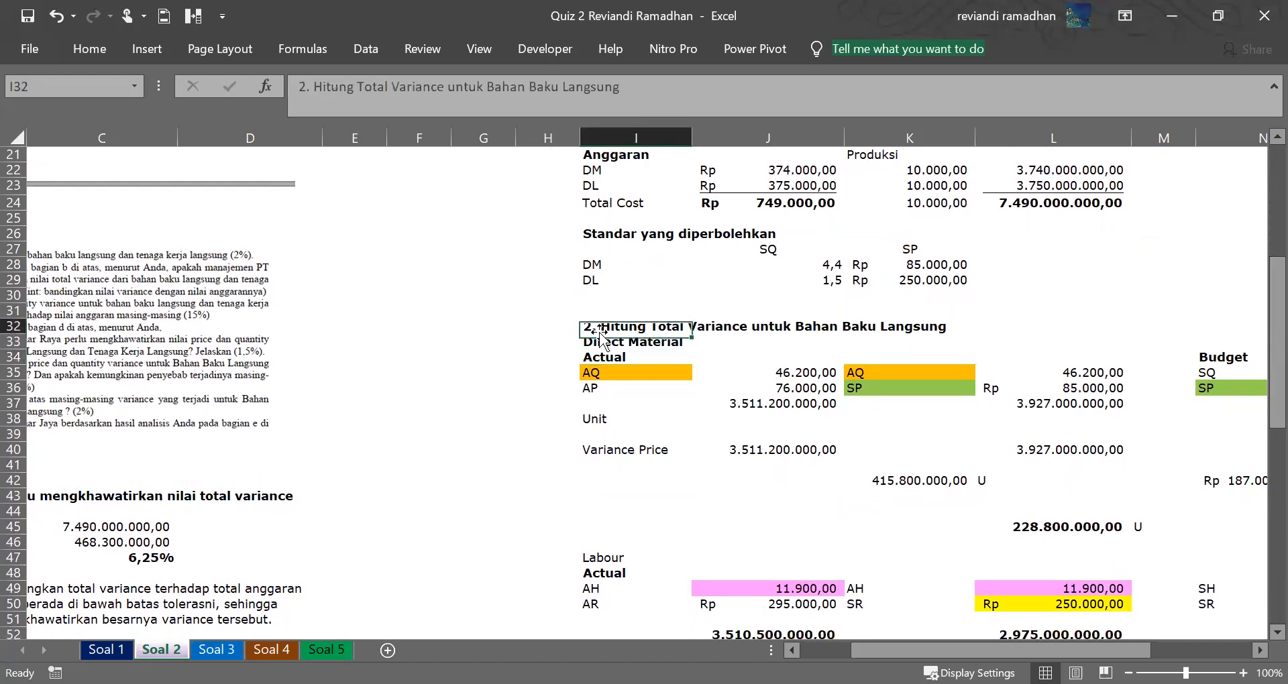
click(665, 107)
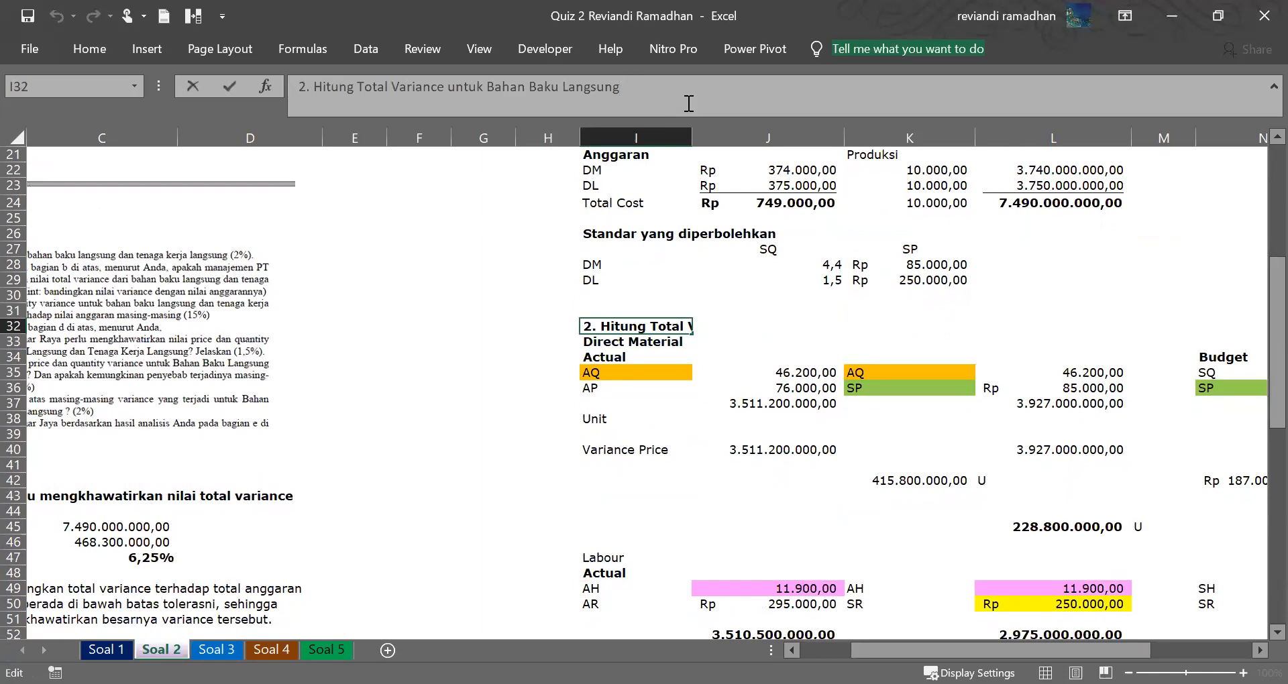
text(dan )
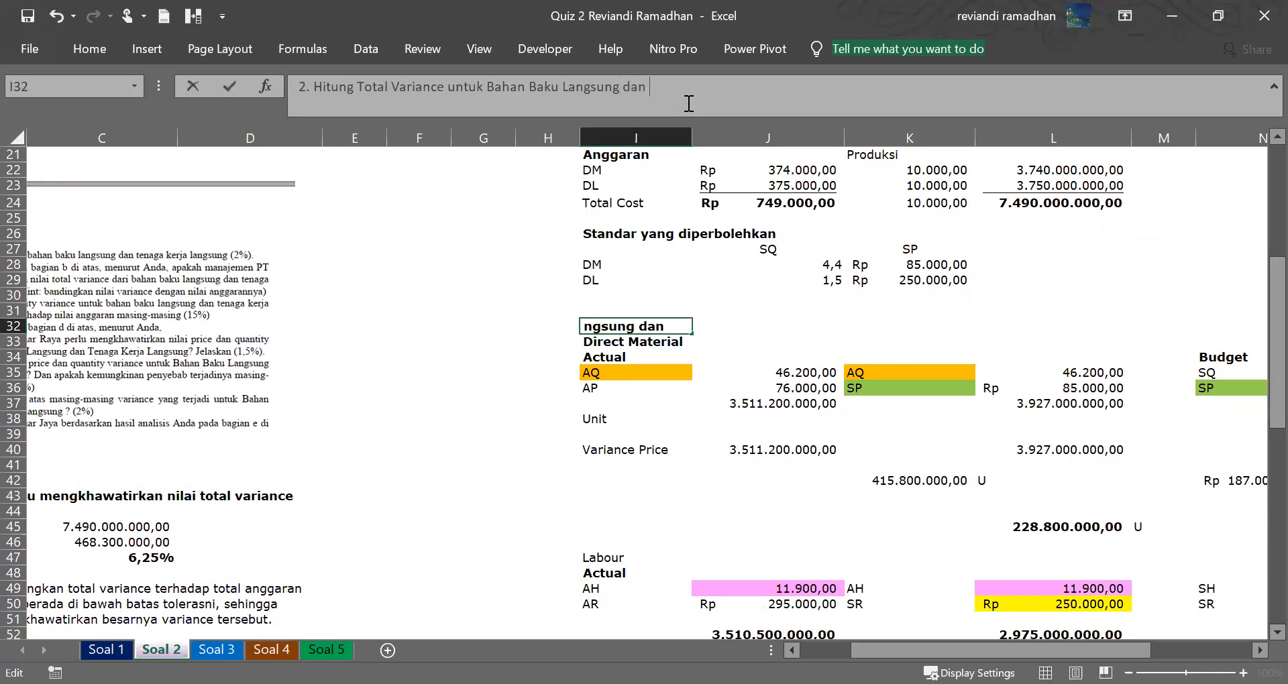
text(Tenaga Ker)
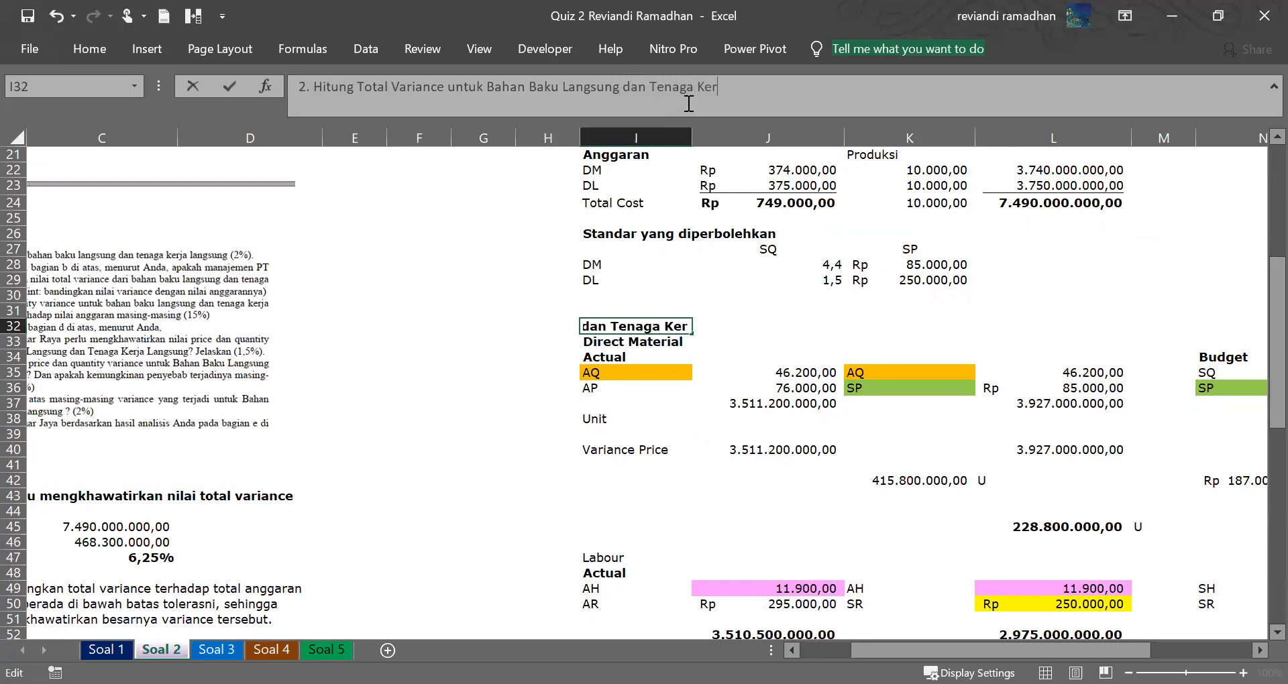
text(ja ALn)
key(BackSpace)
key(BackSpace)
key(BackSpace)
text(Langsu)
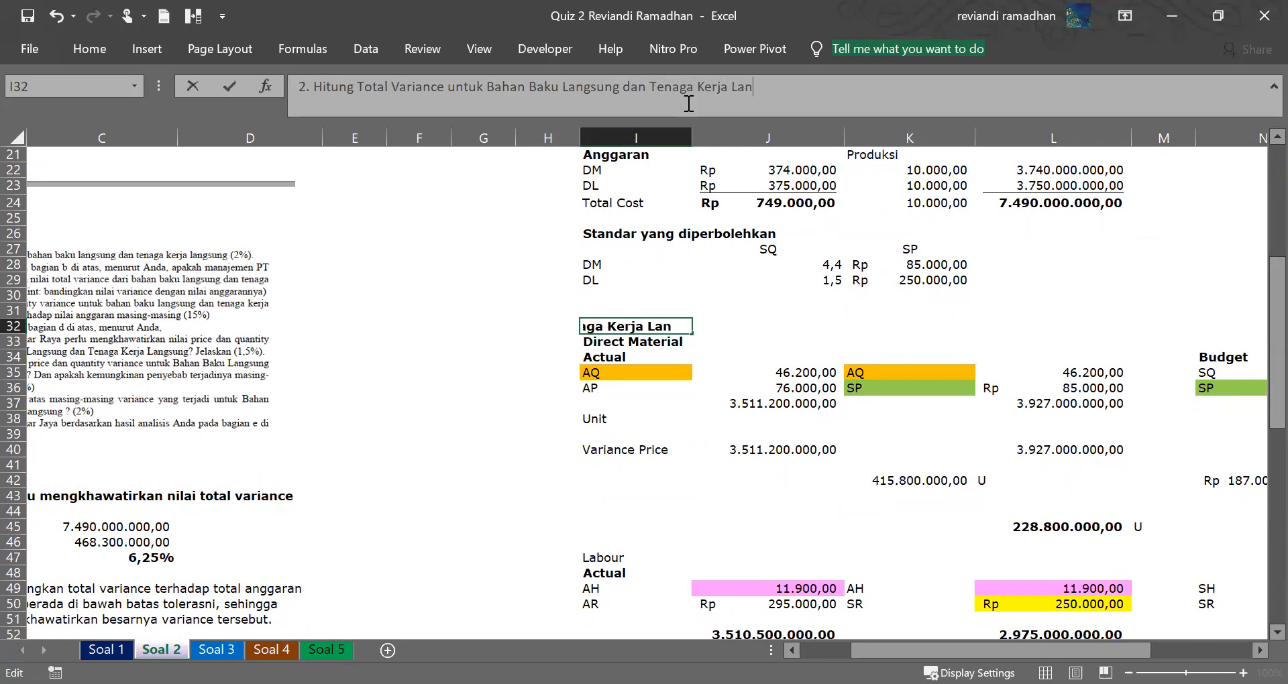
key(Return)
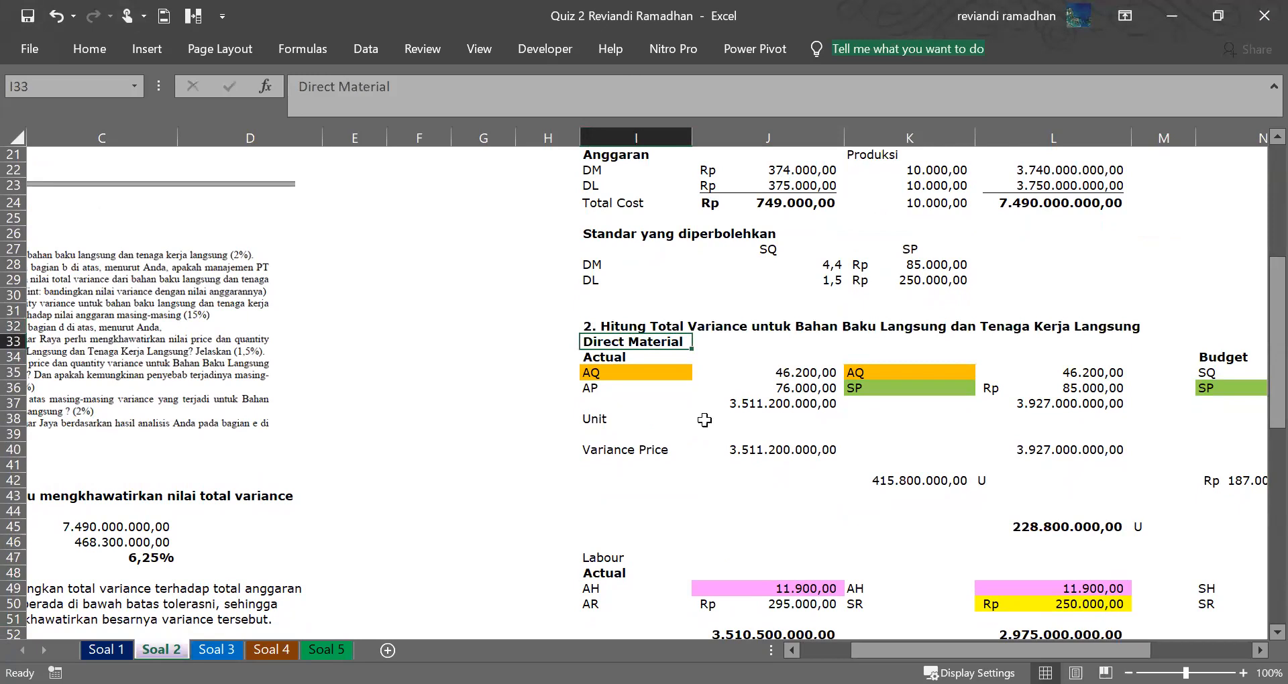
Check the Direct Material actual cost formula and its AQ source, and compare the Actual side with the Budget side.
click(657, 372)
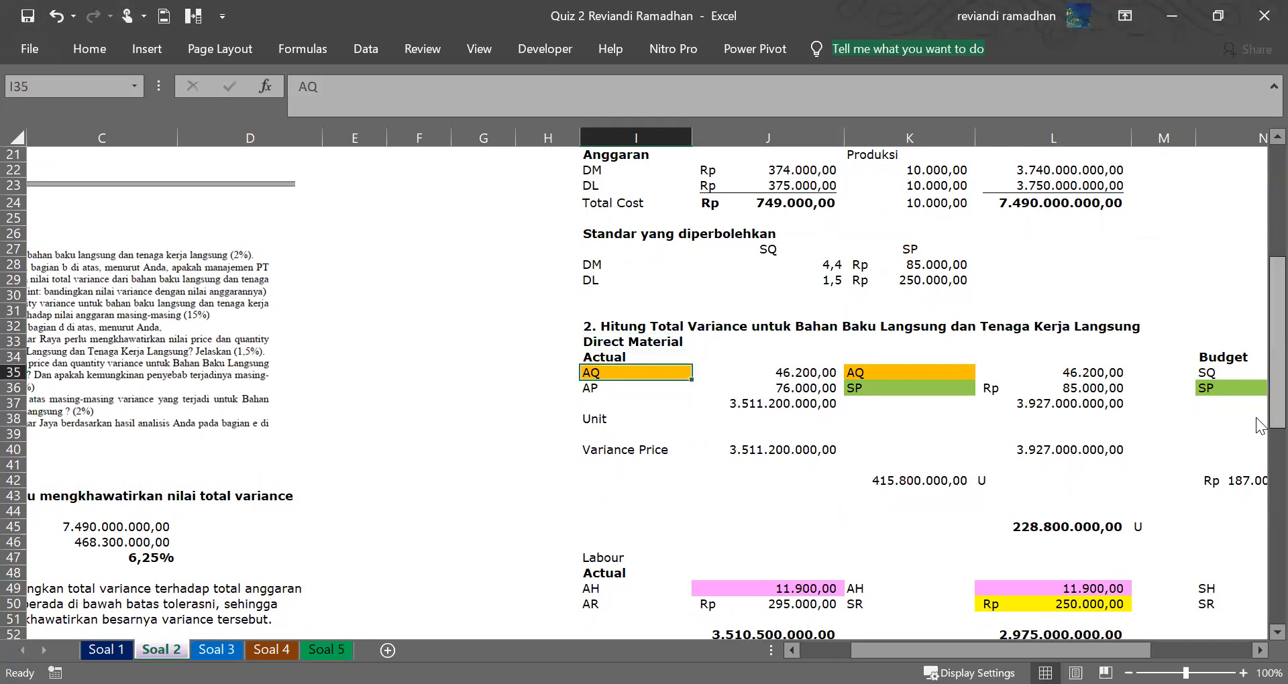
click(811, 402)
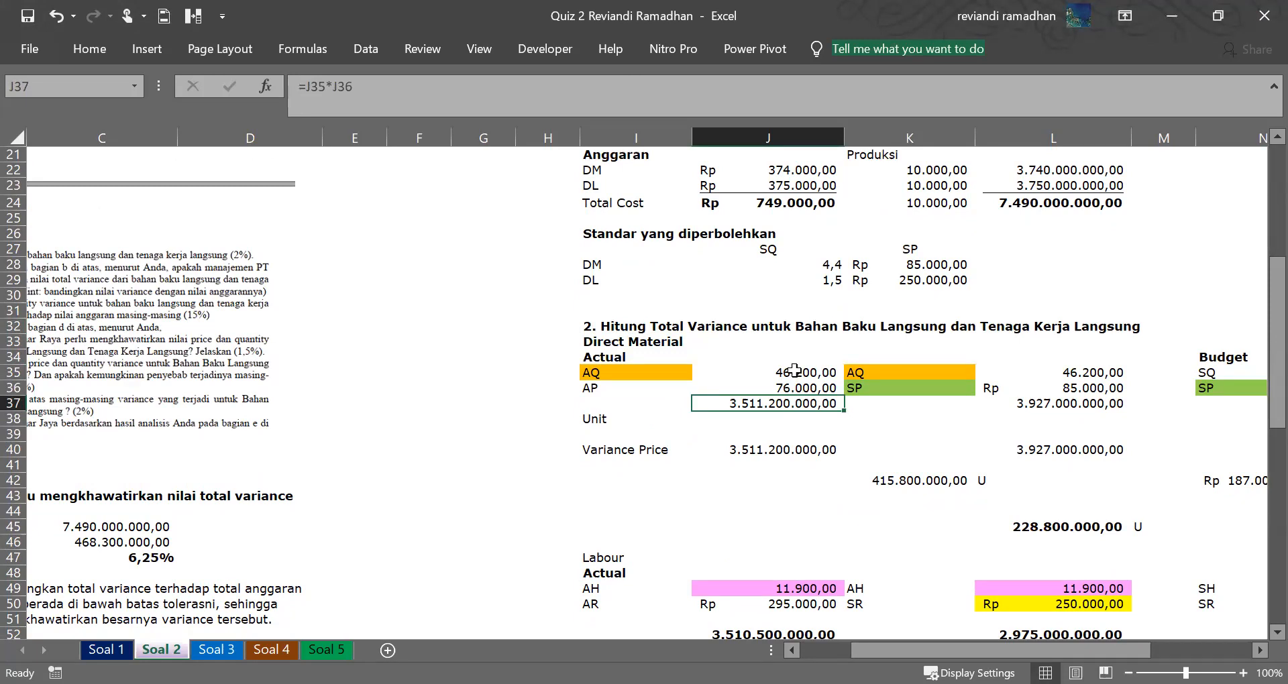
click(794, 370)
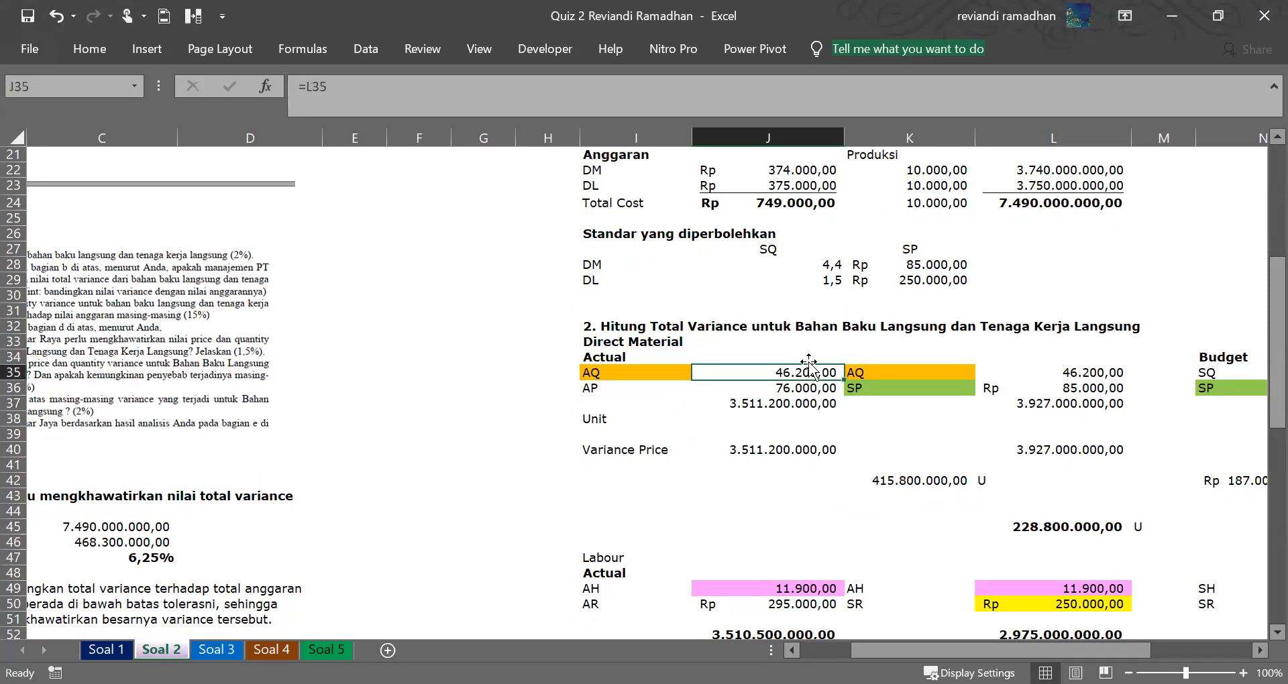
click(599, 357)
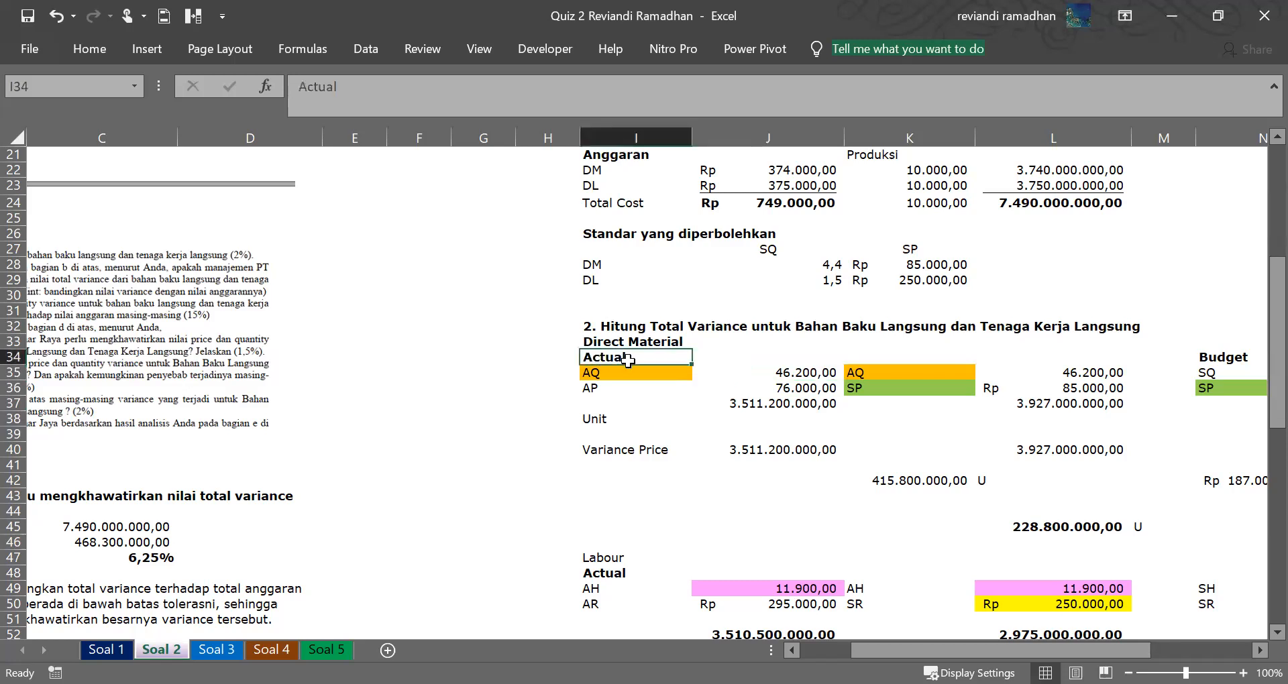
click(1199, 357)
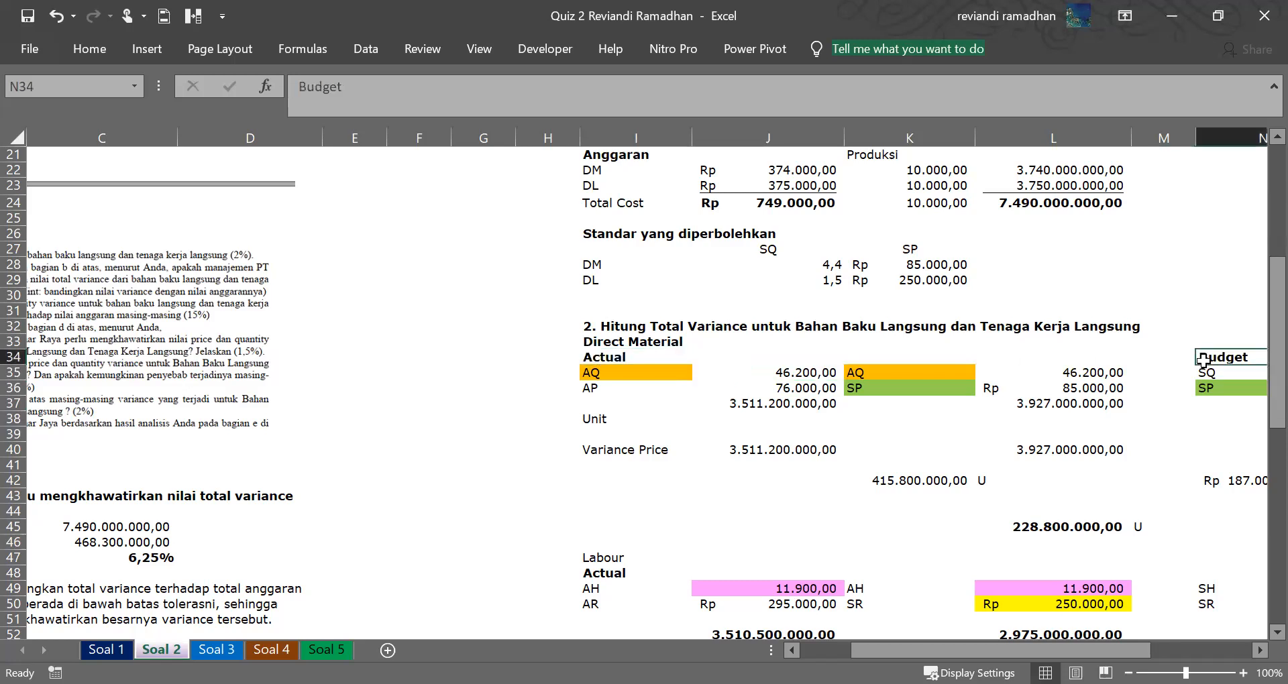
click(603, 354)
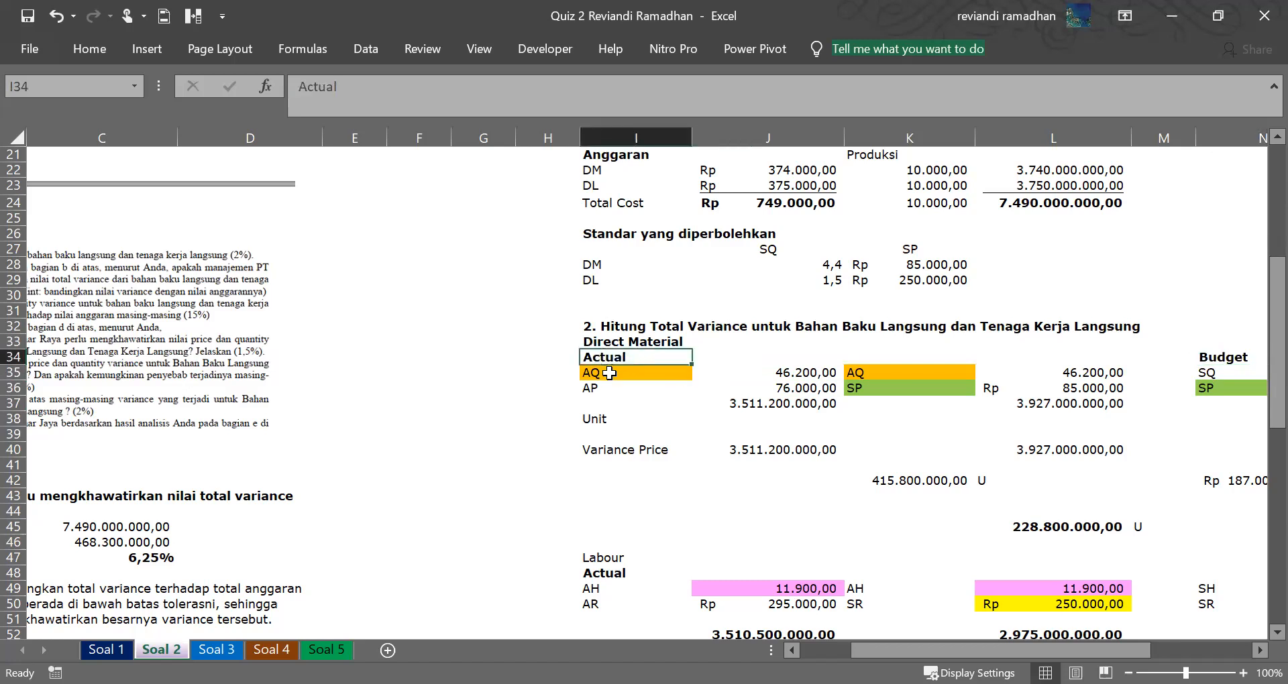
Compare the AQ and AP labels under Actual with the SQ and SP labels under Budget for Direct Material.
click(610, 373)
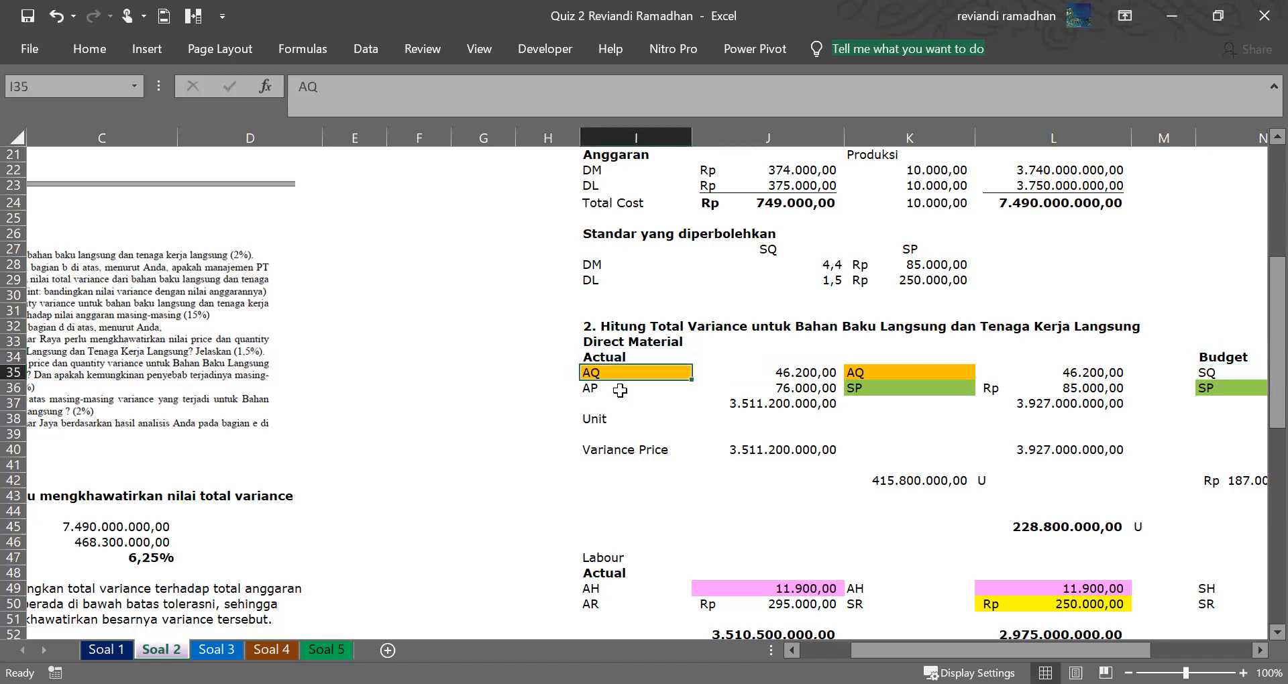
click(619, 387)
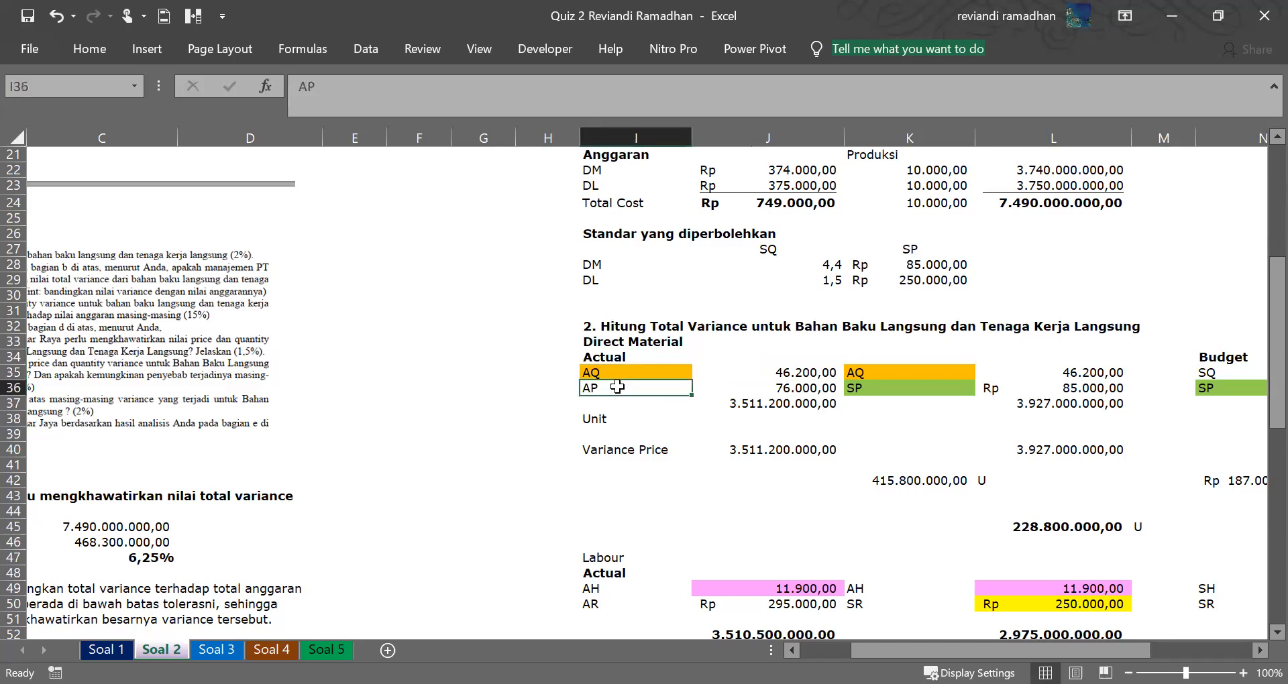
click(627, 369)
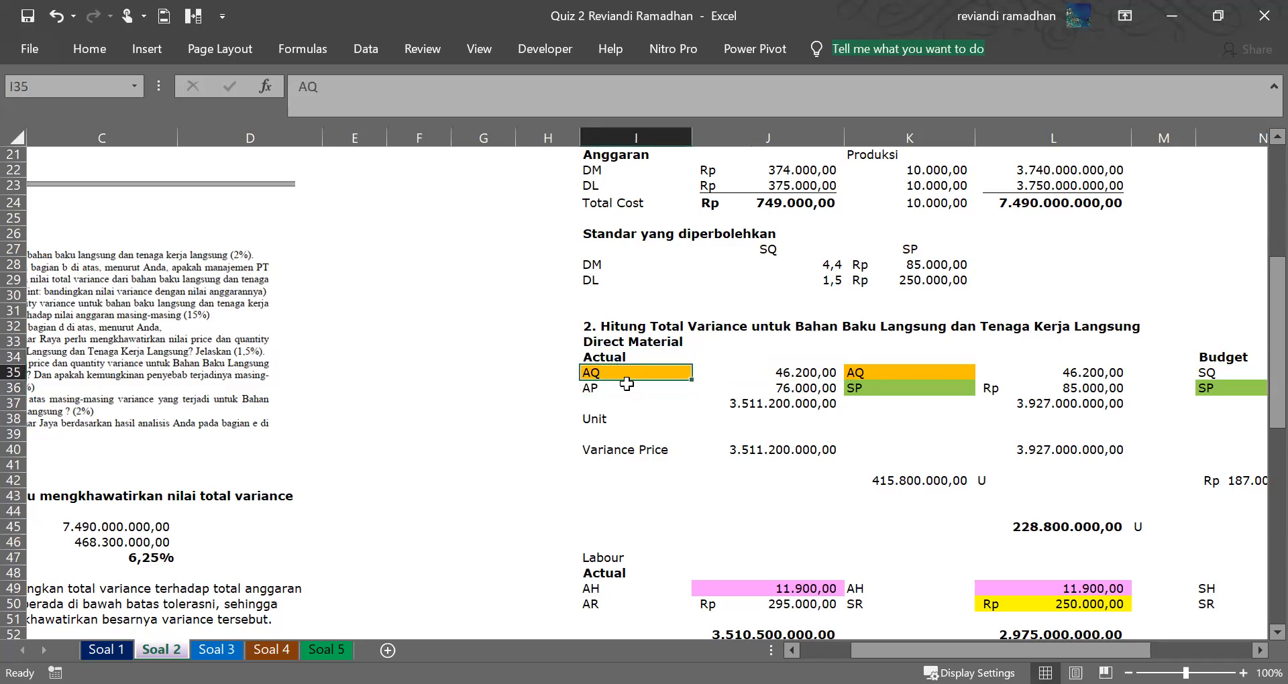
click(1203, 373)
scroll(1181, 376, right, 3)
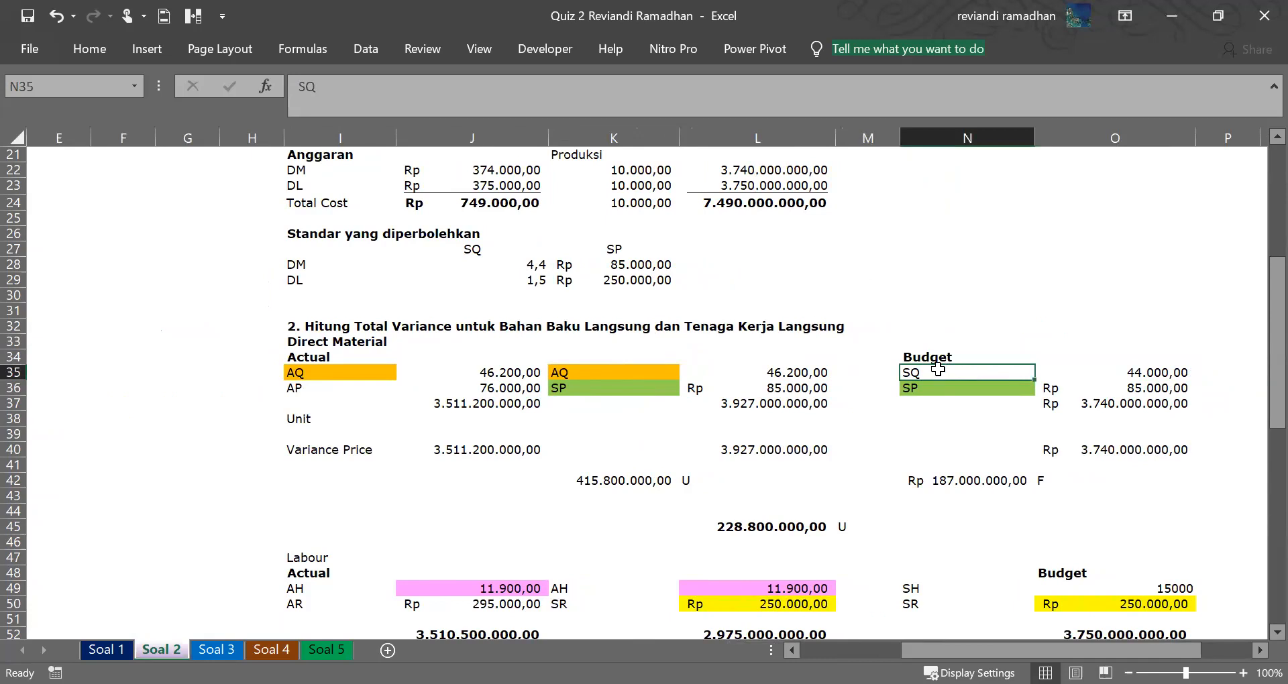
click(940, 390)
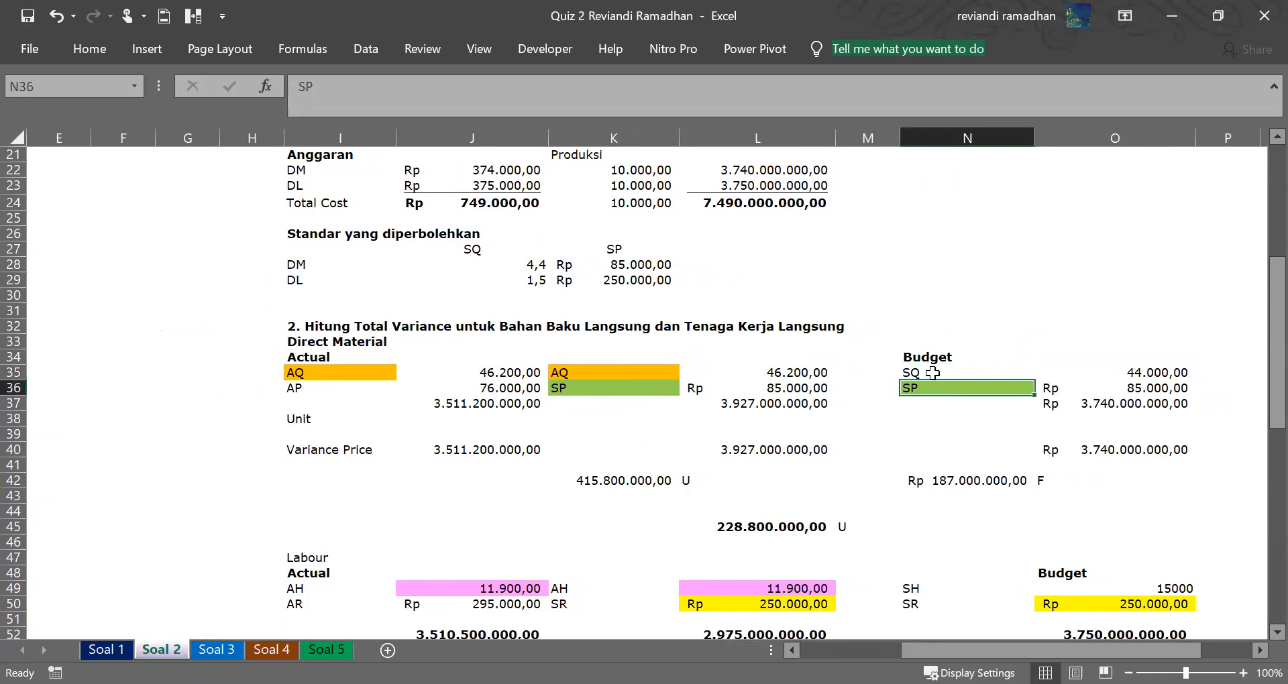
click(933, 373)
click(946, 393)
click(944, 369)
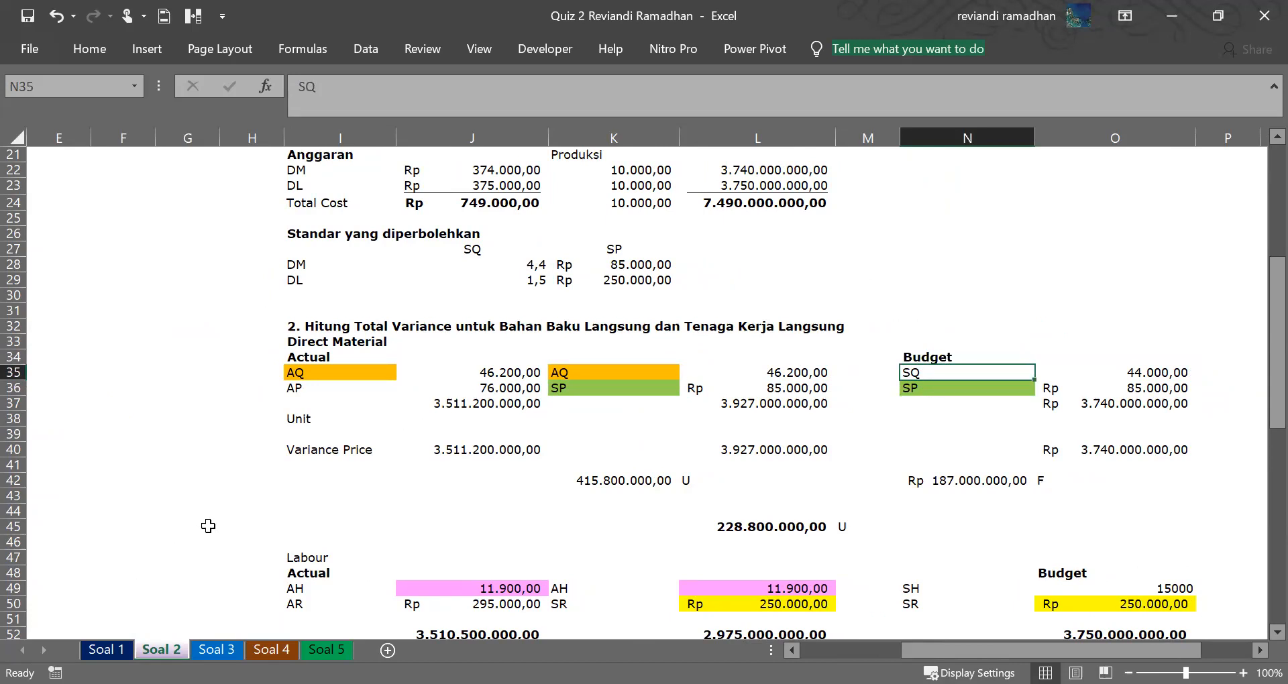
Highlight the Actual AQ and AP pair and the Budget SQ and SP pair in turn to contrast them.
click(300, 359)
drag(302, 373, 336, 390)
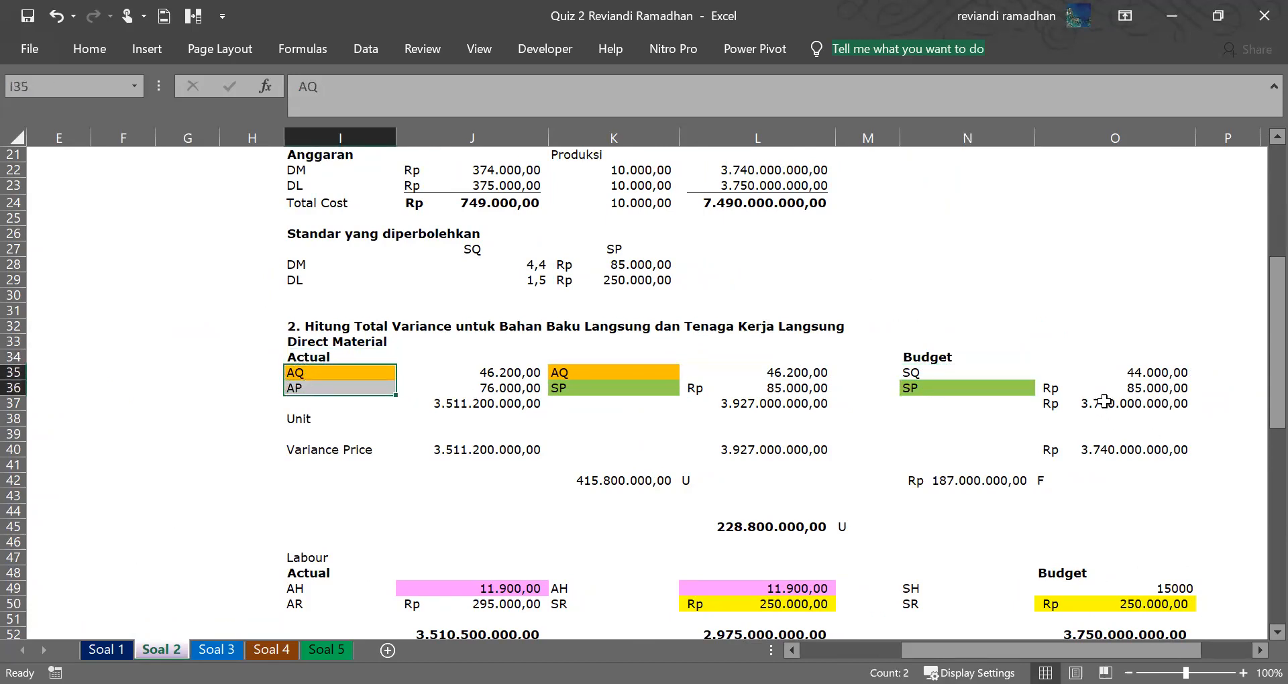
click(946, 373)
drag(950, 378, 950, 389)
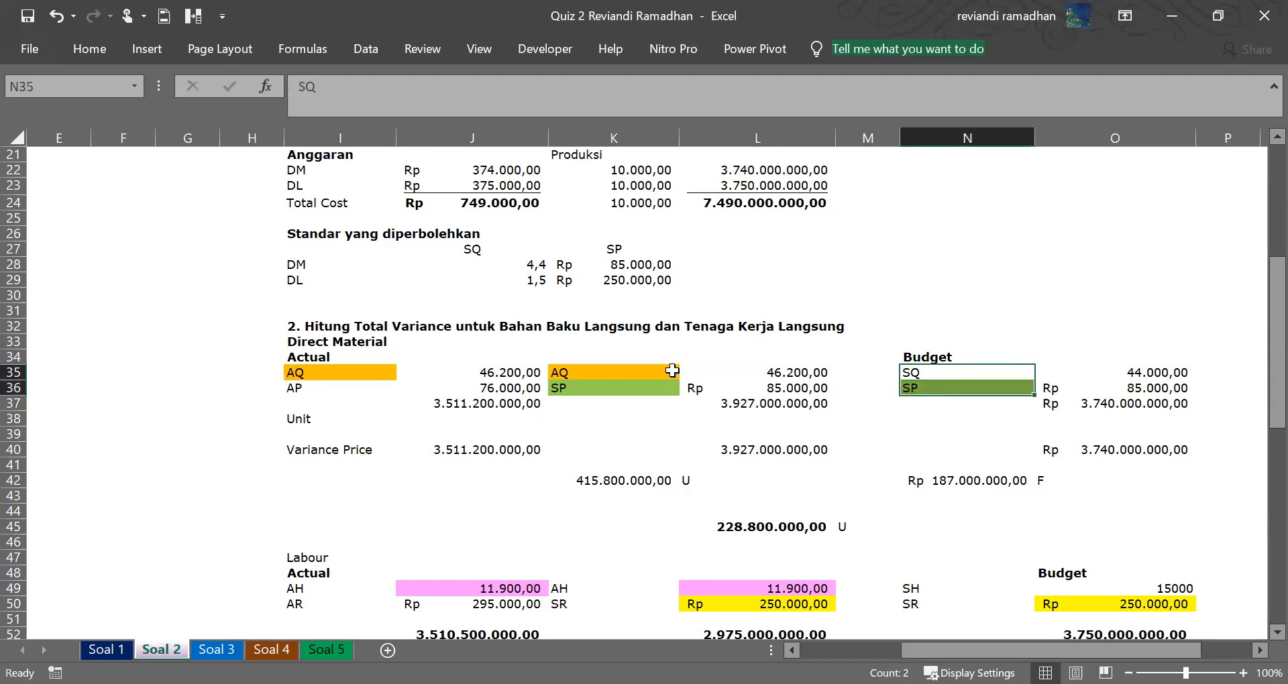
drag(300, 375, 302, 382)
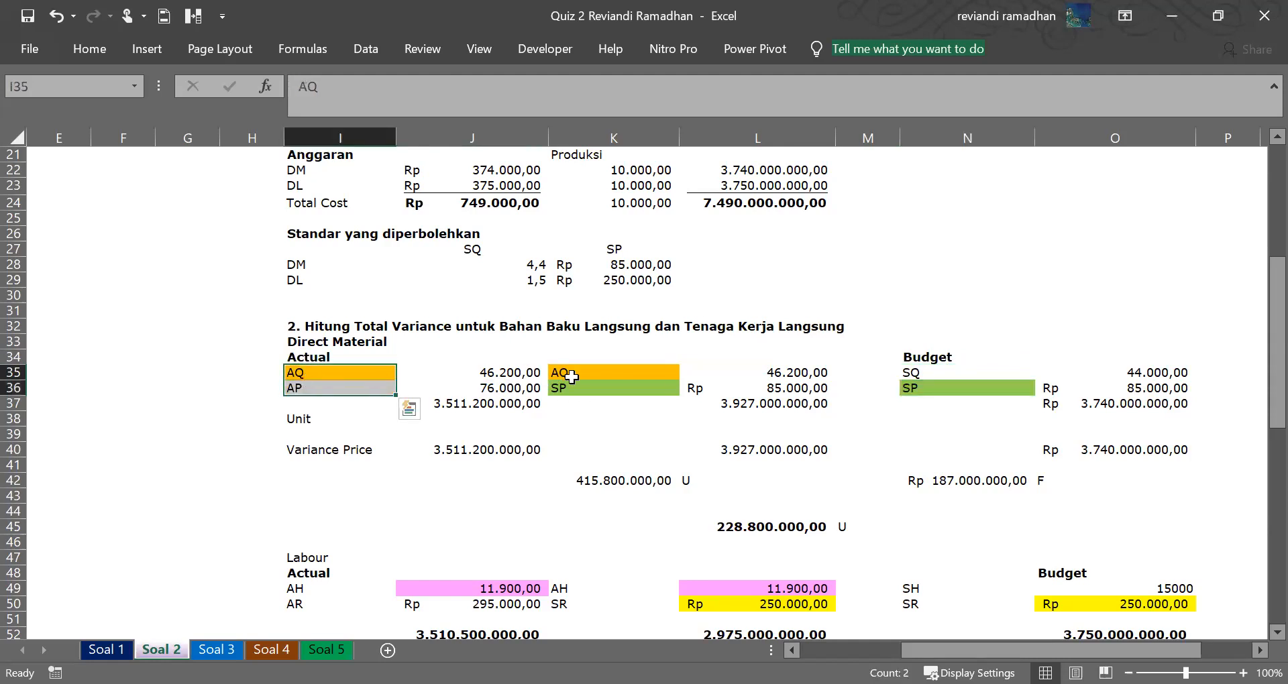
Point out the middle AQ and SP pair for Direct Material and the full row of labels in I35:N36.
drag(579, 388, 577, 376)
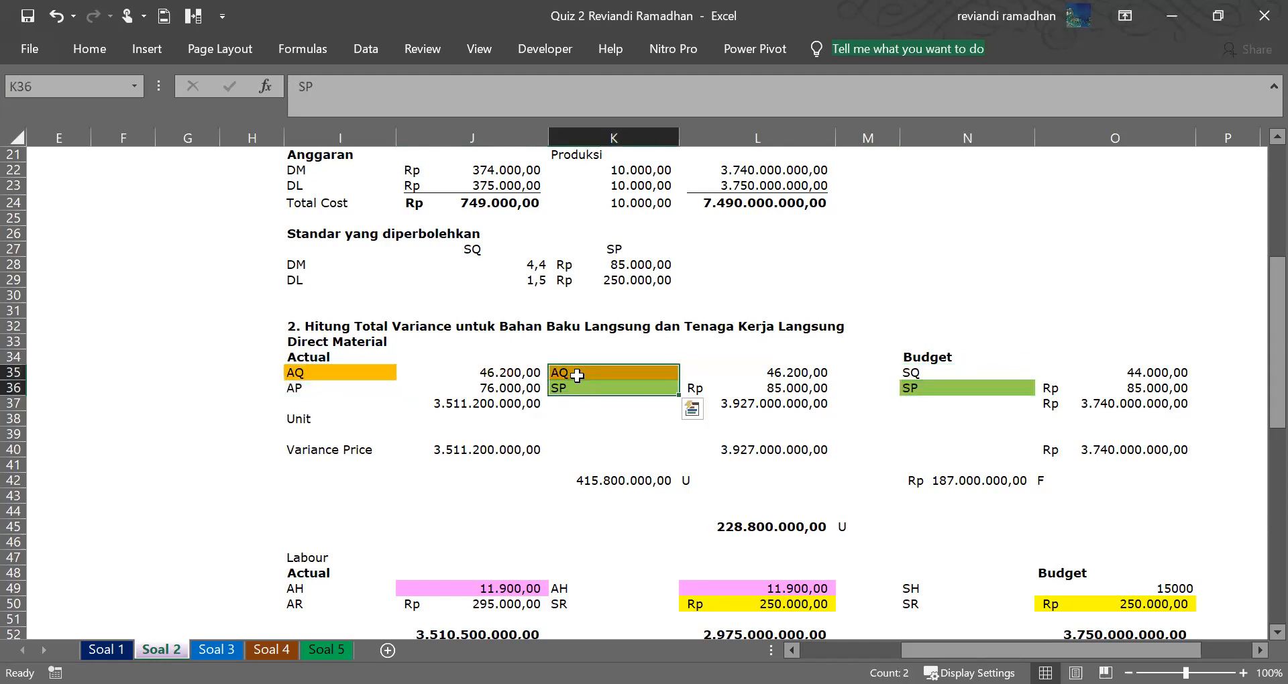
click(597, 374)
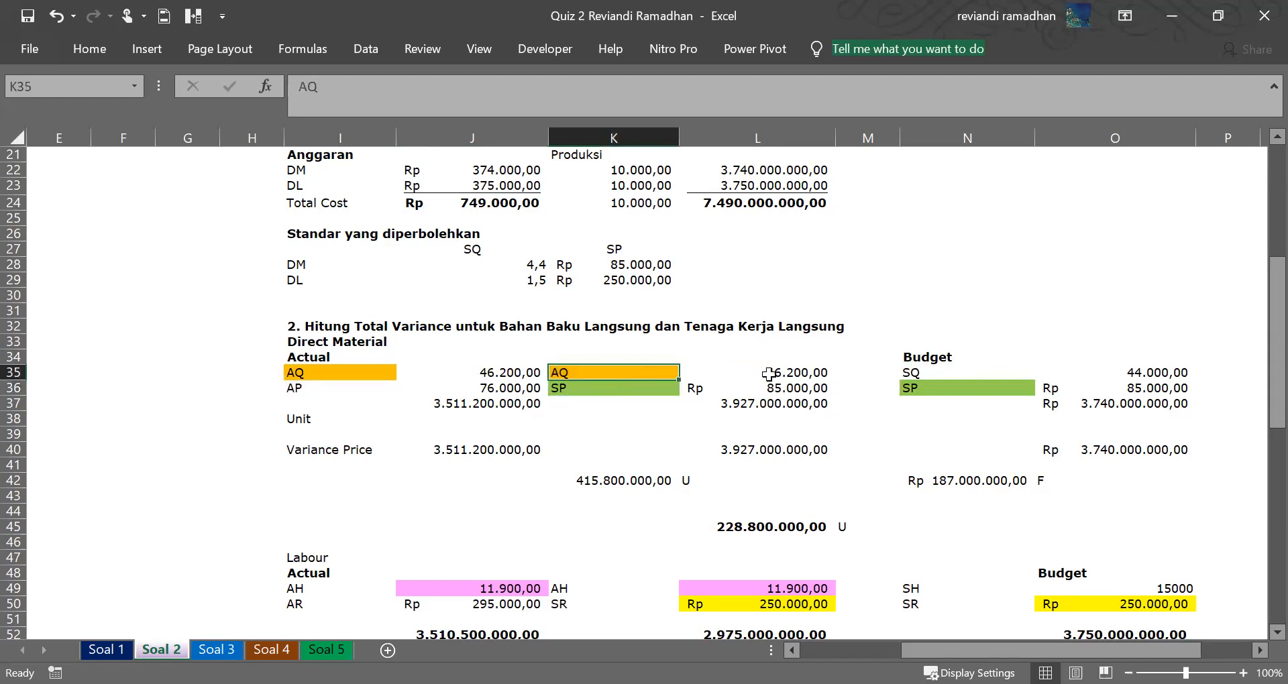
drag(317, 371, 930, 399)
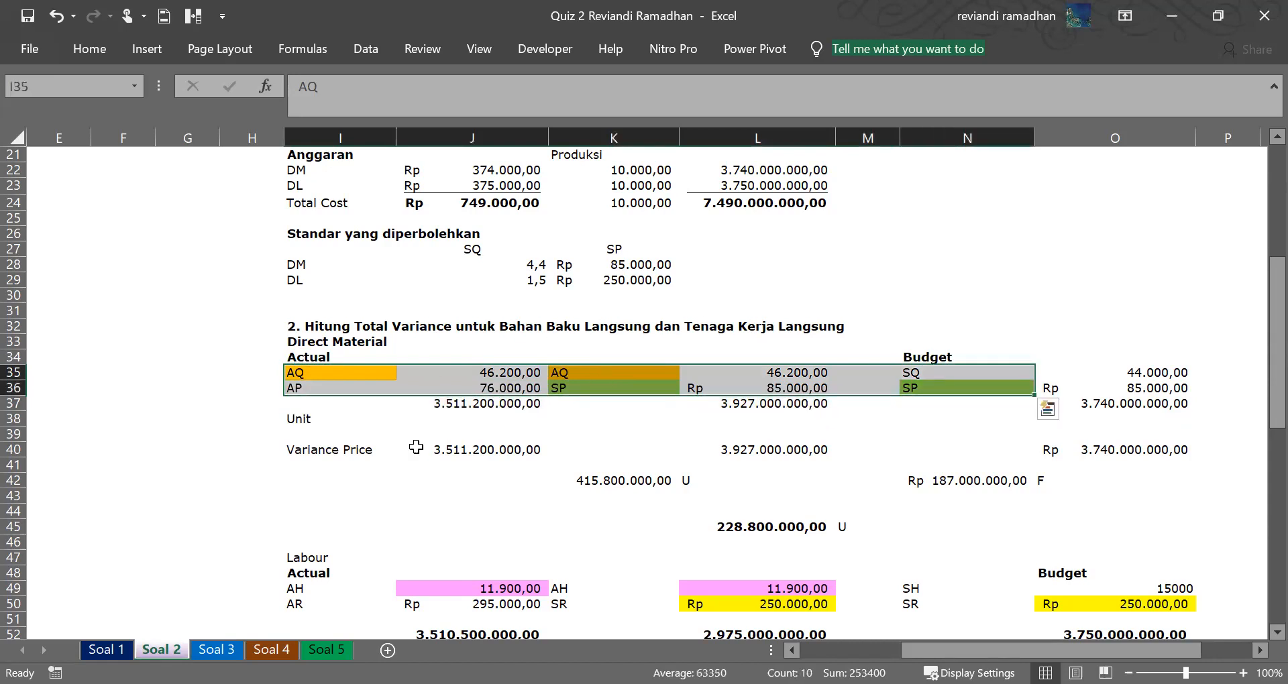
click(472, 449)
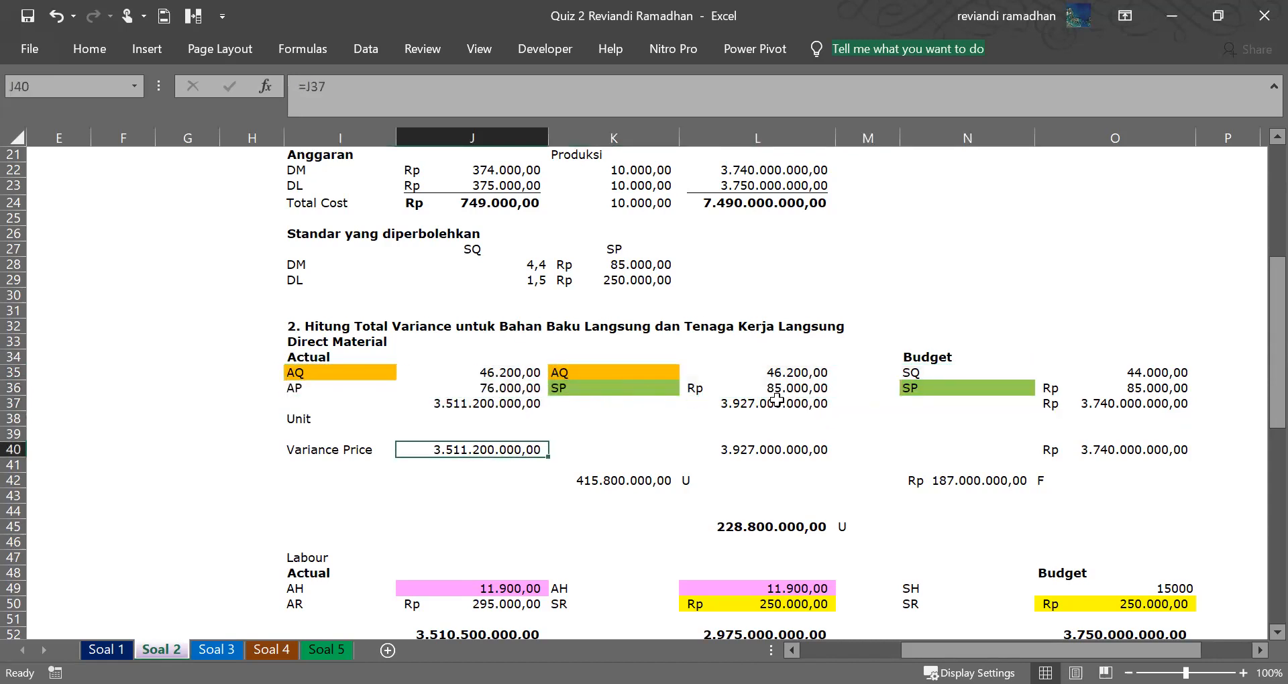
Compare the AQ label shared by the Actual and middle columns and the SP label shared by the middle and Budget columns.
click(903, 392)
click(641, 387)
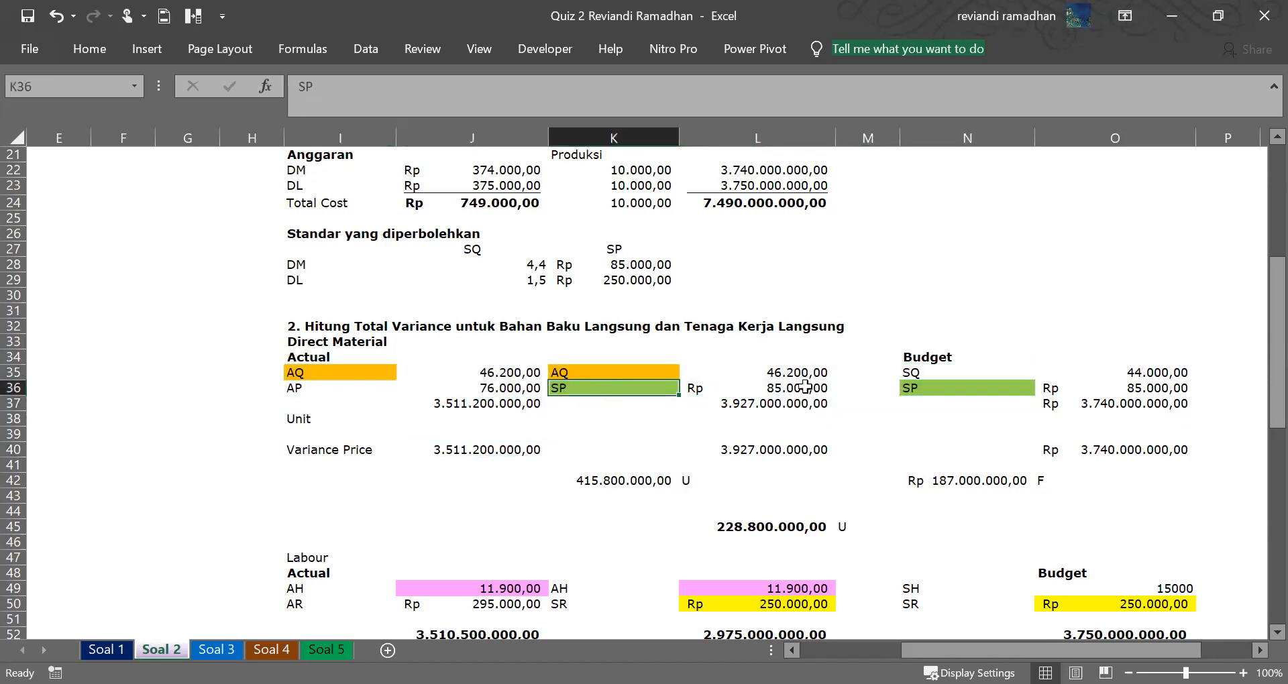
click(616, 371)
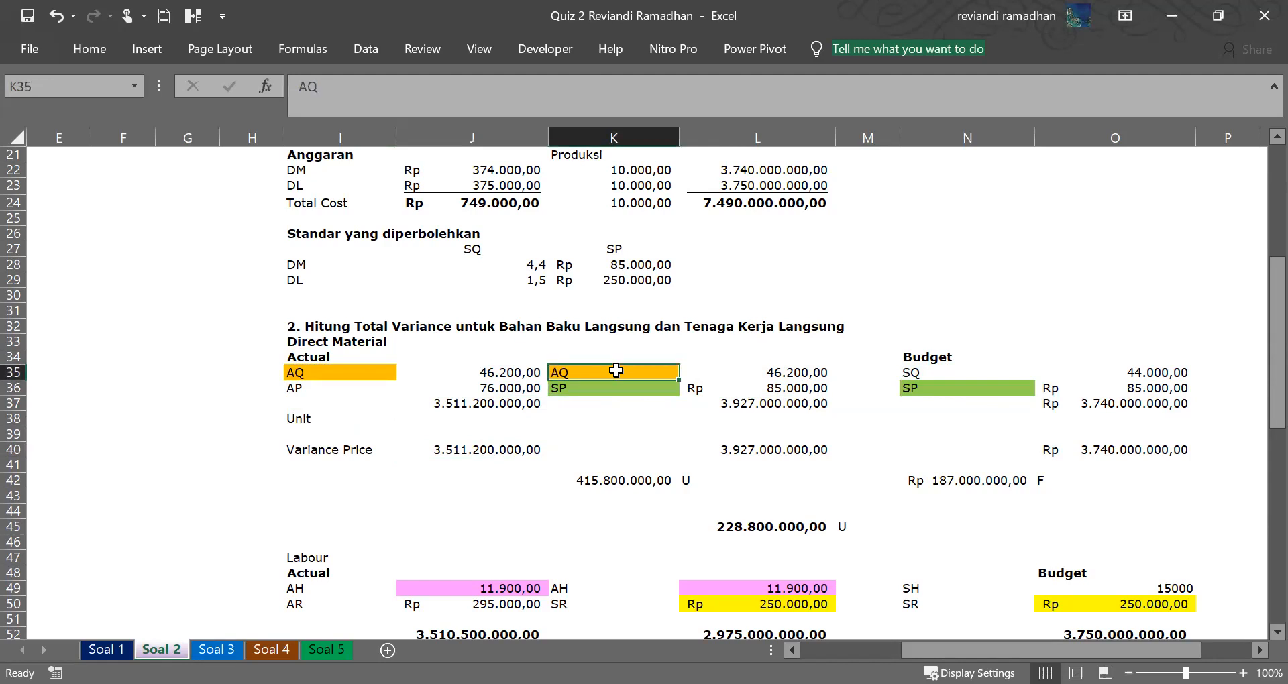
click(341, 373)
click(654, 390)
click(964, 388)
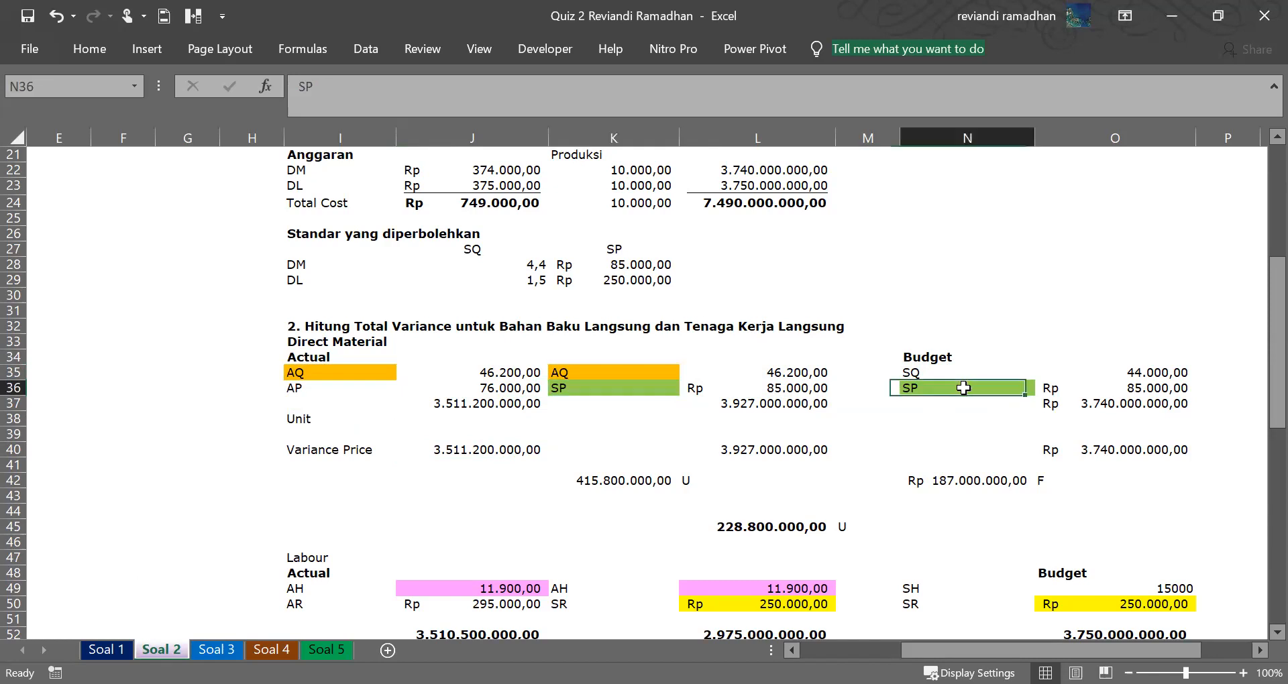
click(508, 464)
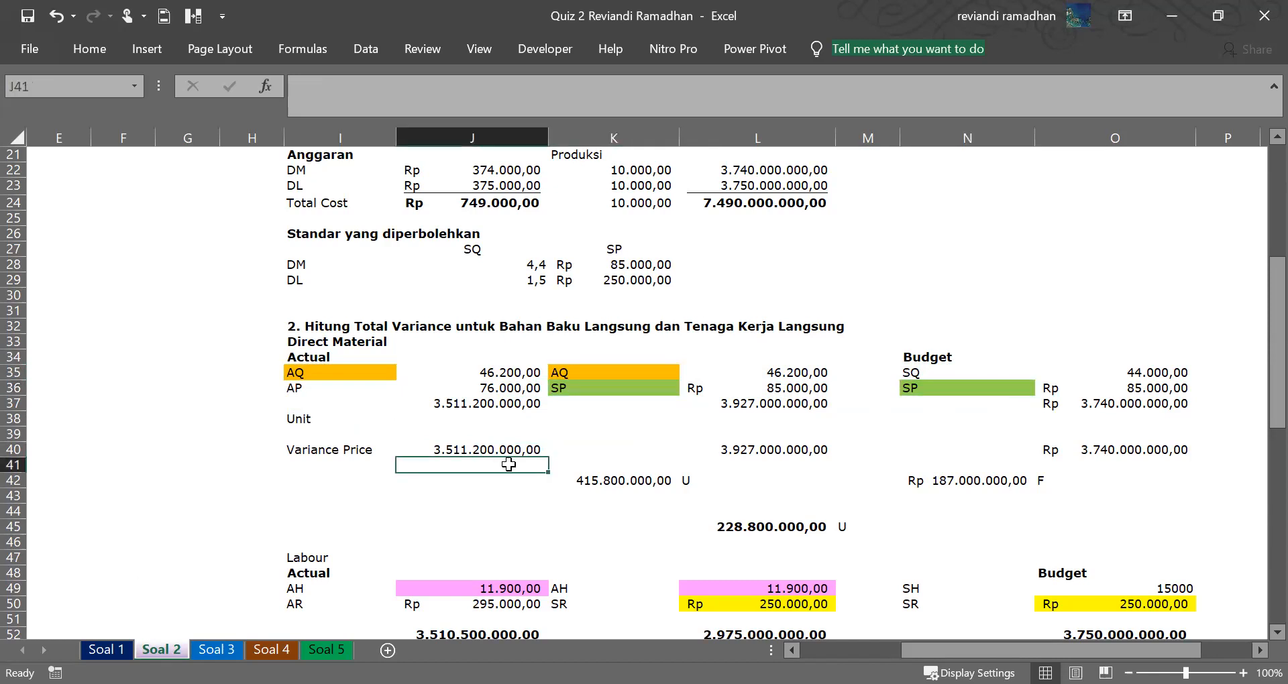
Make the Direct Material cost totals in J37:O37 bold.
drag(475, 403, 1093, 401)
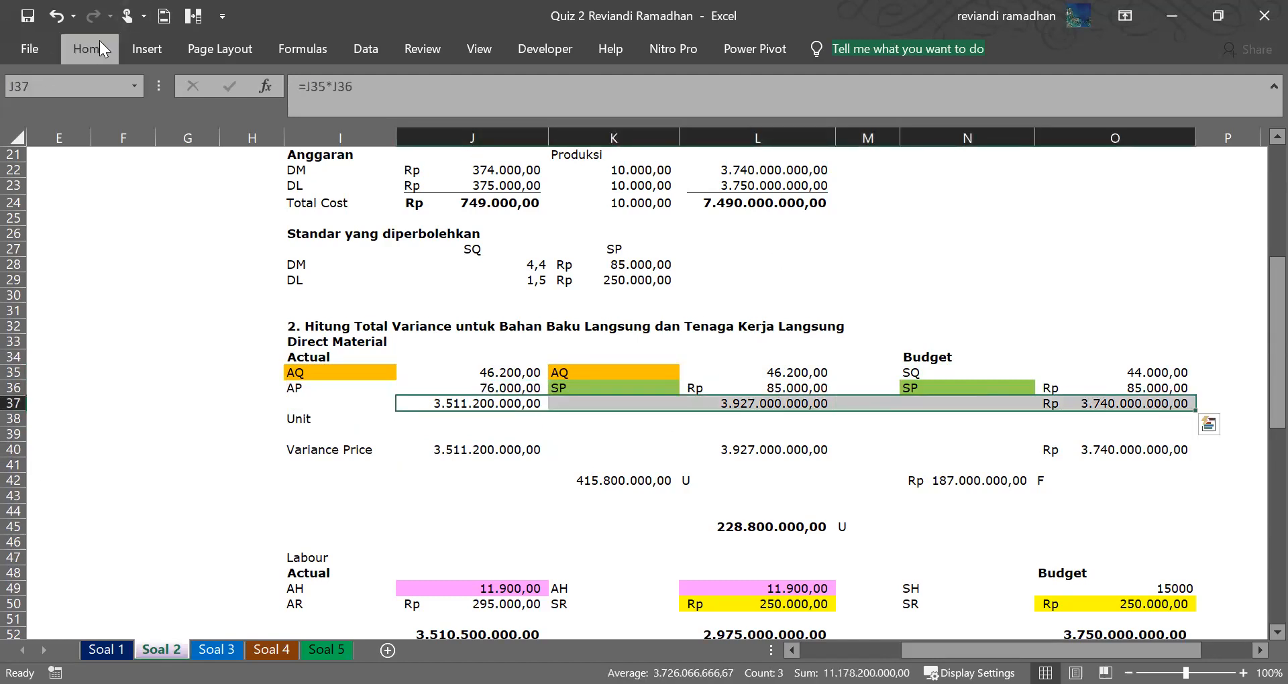
click(100, 40)
click(109, 114)
click(530, 453)
Check the Actual AQ, AP and total cells in J35:J37 and trace AQ to the DM actual quantity in J12.
click(440, 372)
click(477, 403)
click(488, 388)
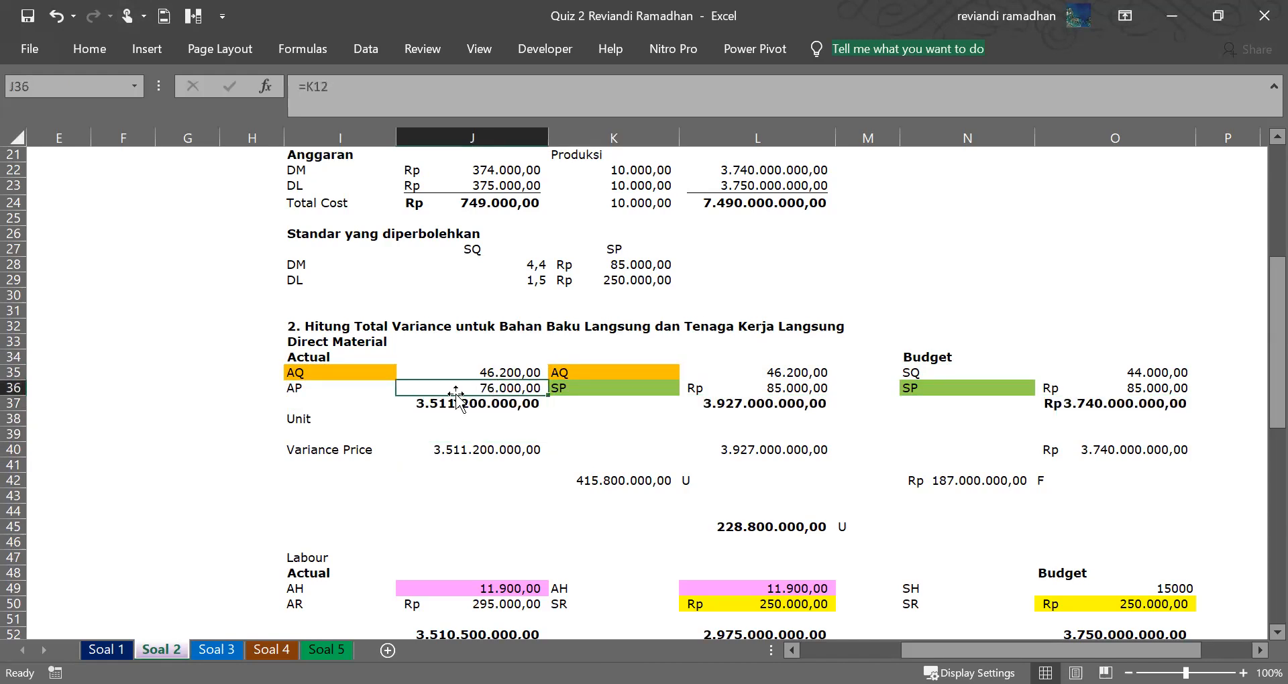
click(516, 368)
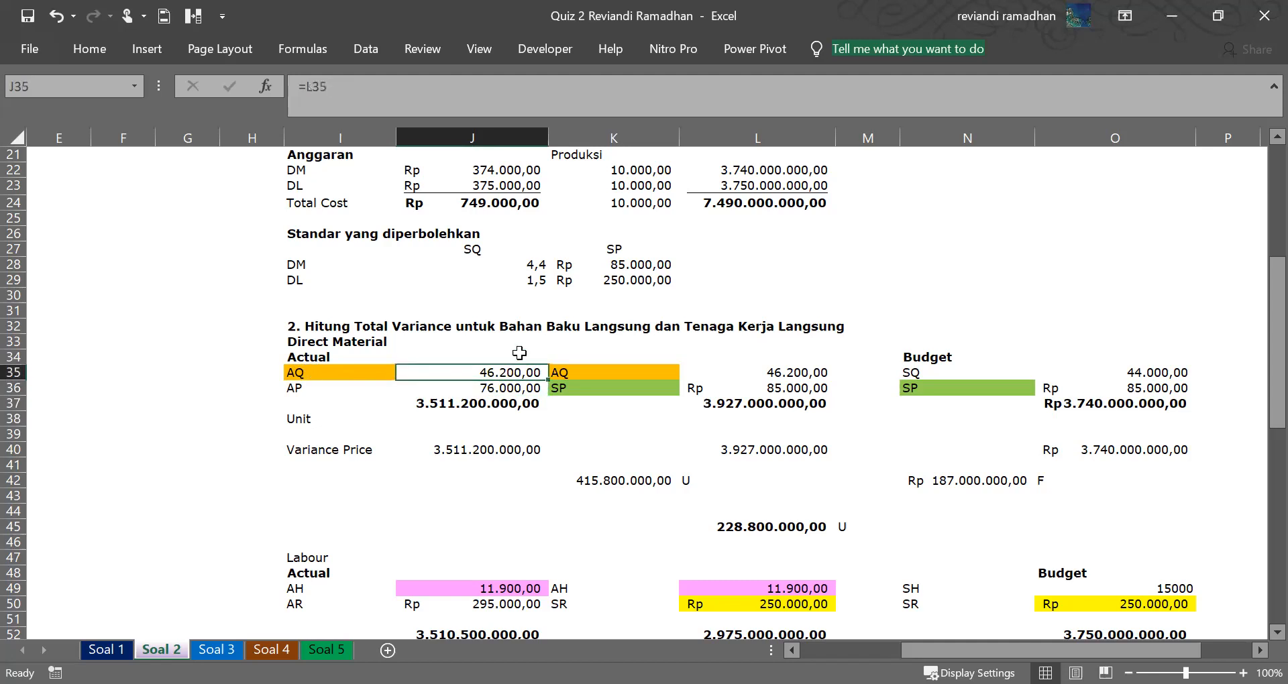
scroll(1256, 367, up, 5)
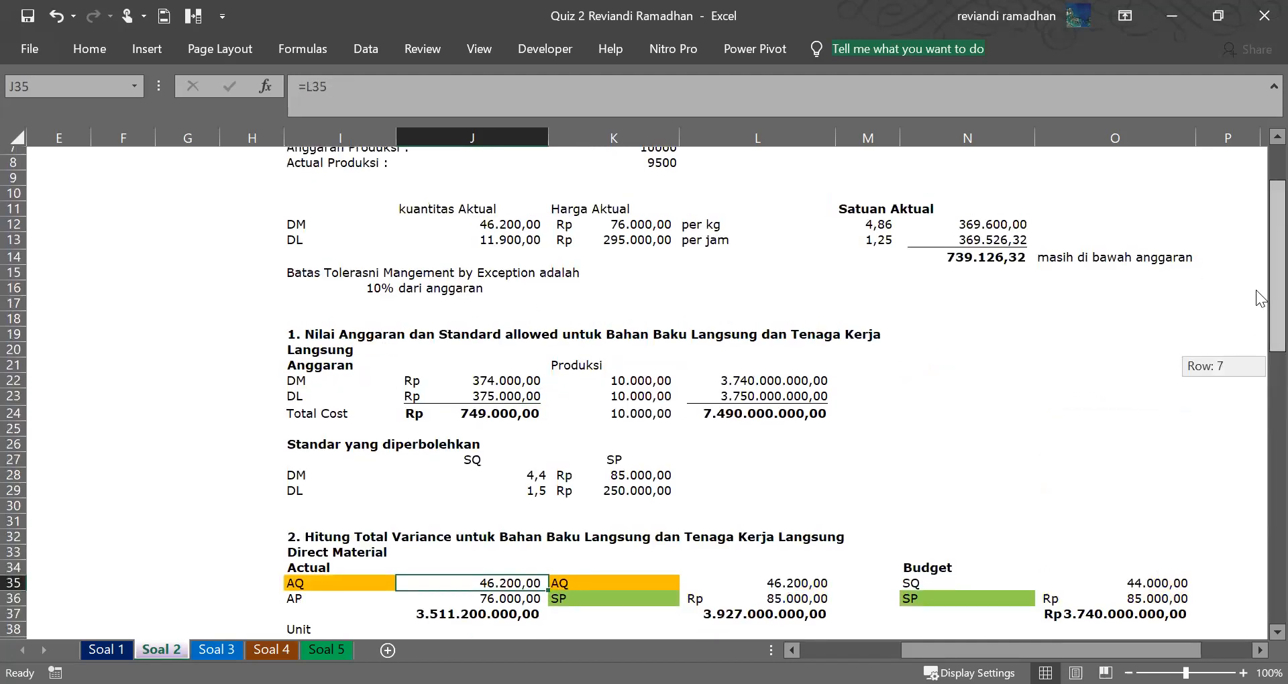
click(542, 233)
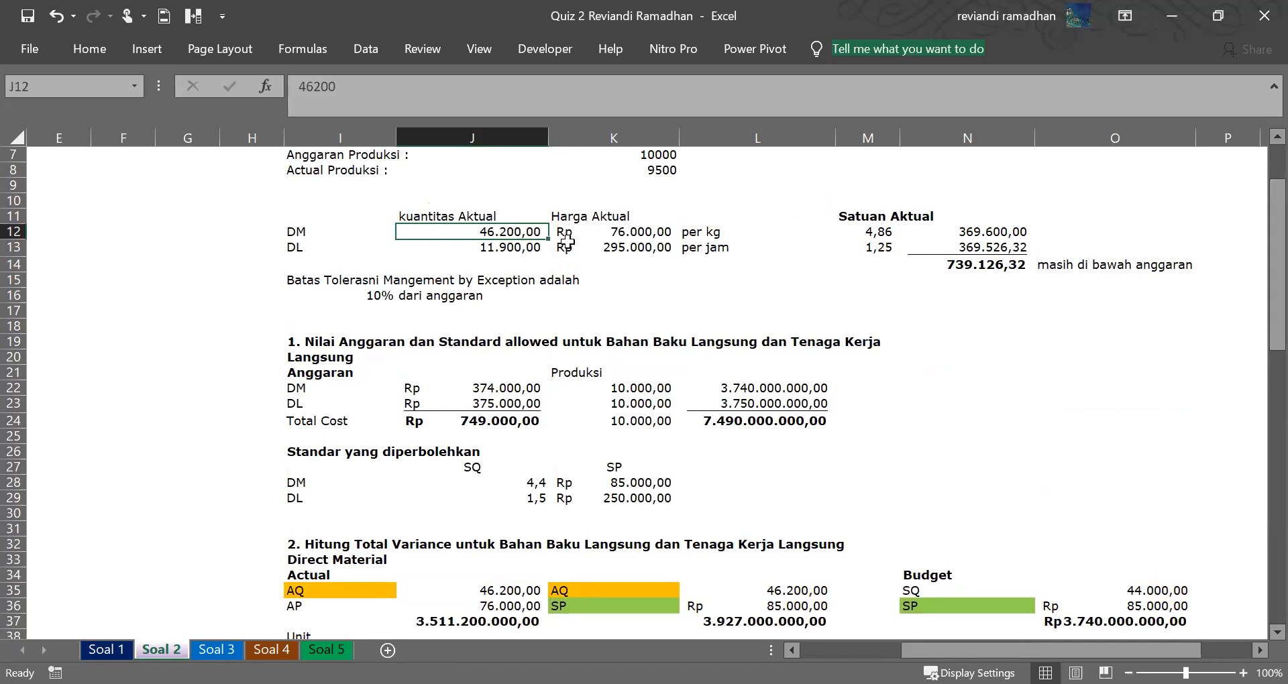
Review the actual production, the DM standard quantity, and the actual quantities of DM and DL.
scroll(705, 306, up, 2)
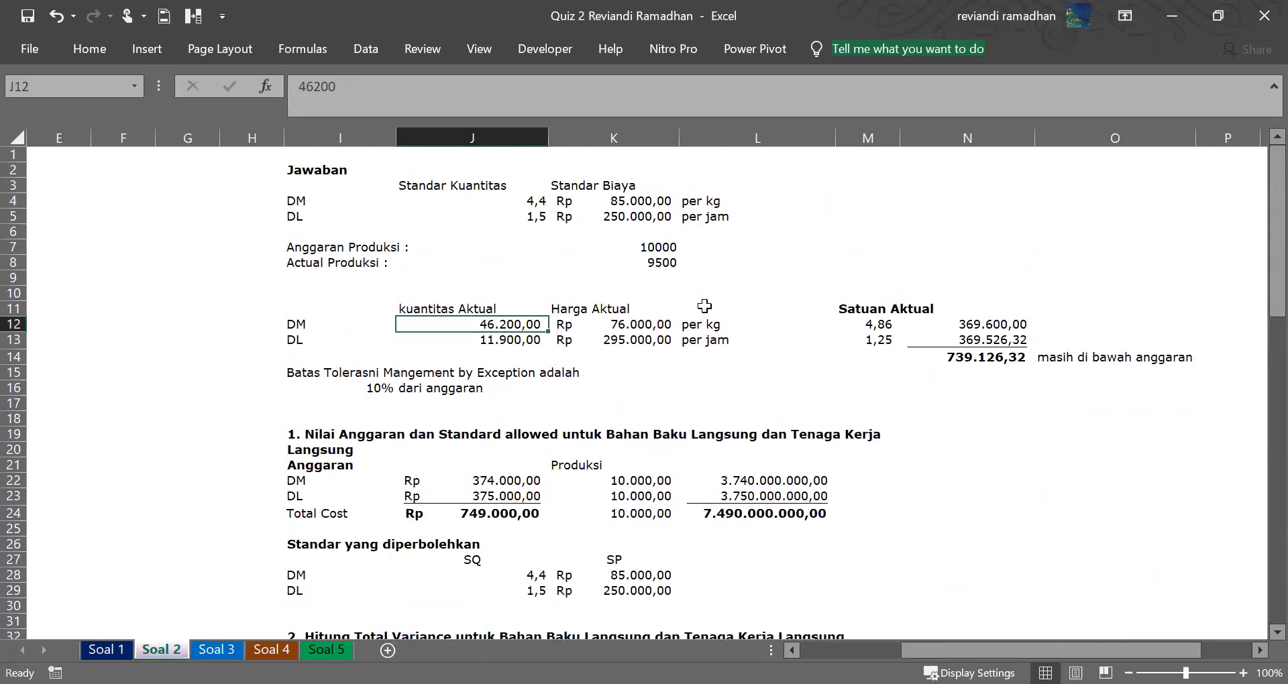
click(672, 269)
click(529, 200)
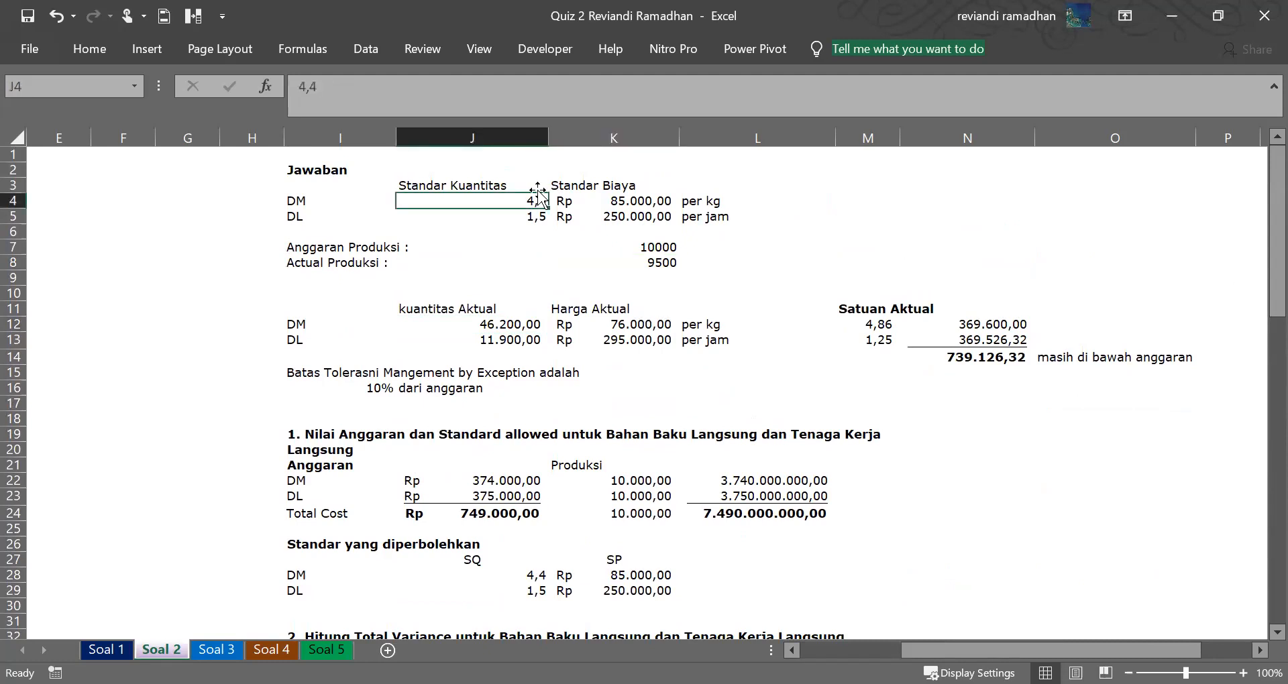
click(488, 324)
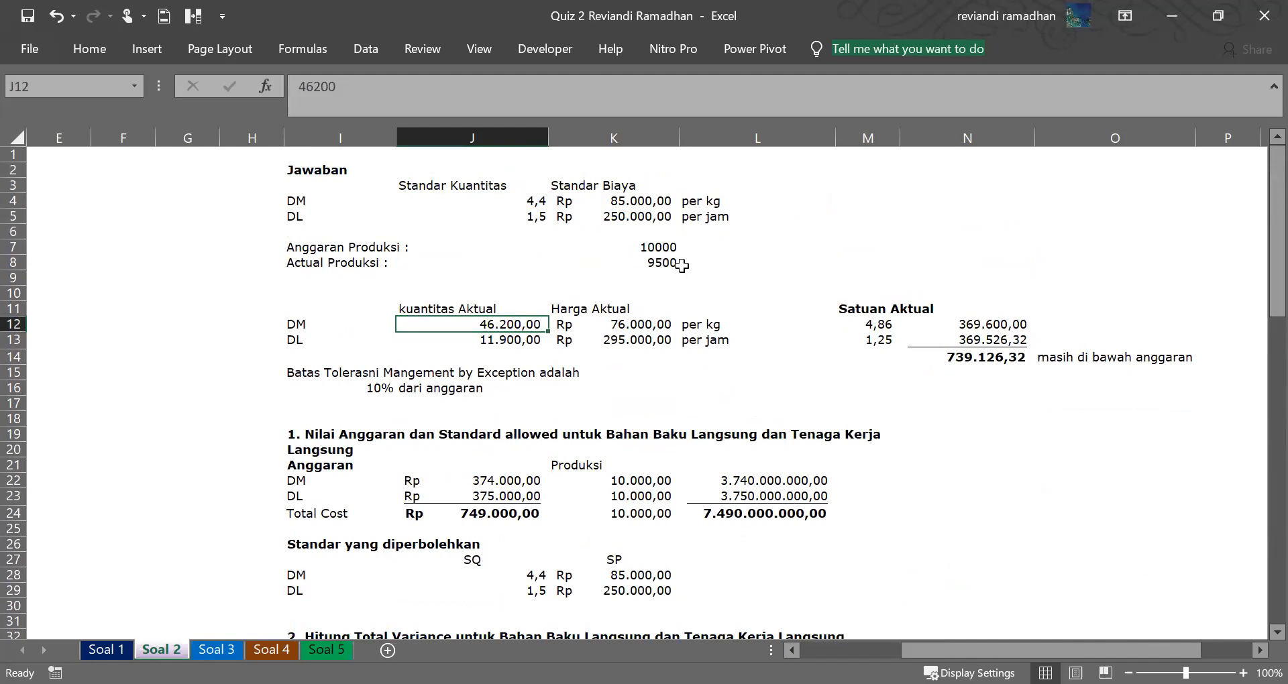
drag(509, 339, 507, 323)
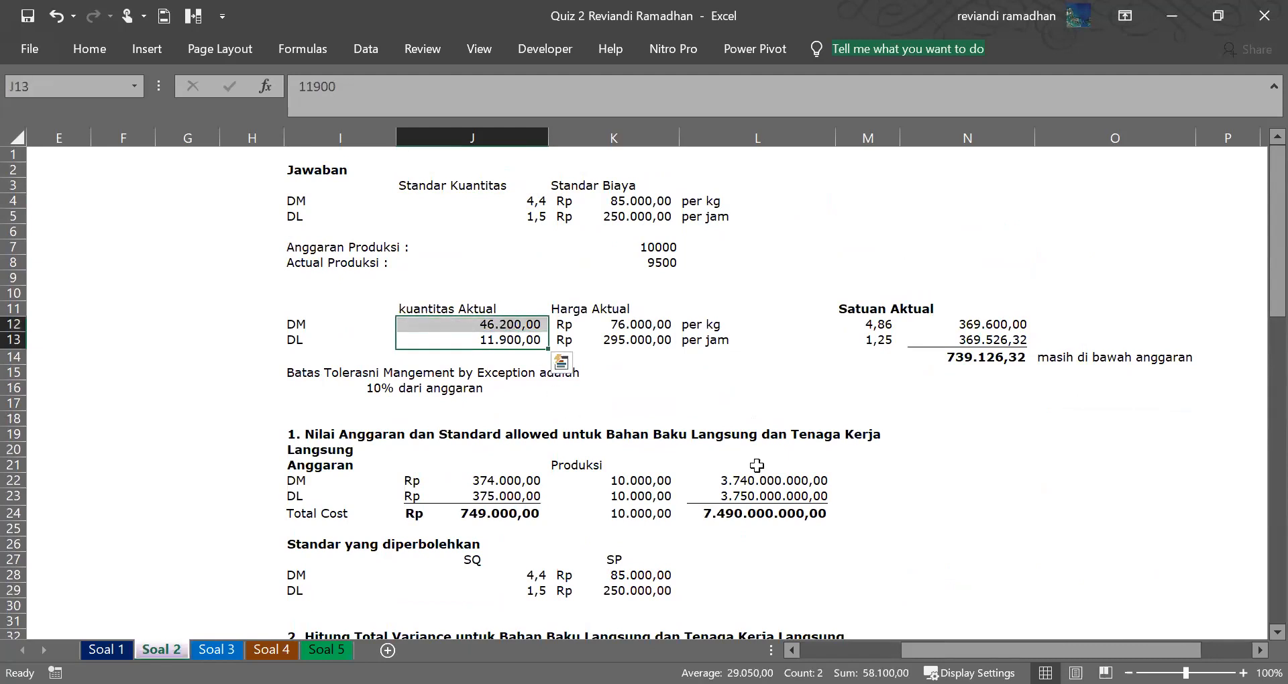
Check the formulas behind the Direct Material actual quantity and actual price in J35 and J36.
drag(1261, 306, 1268, 400)
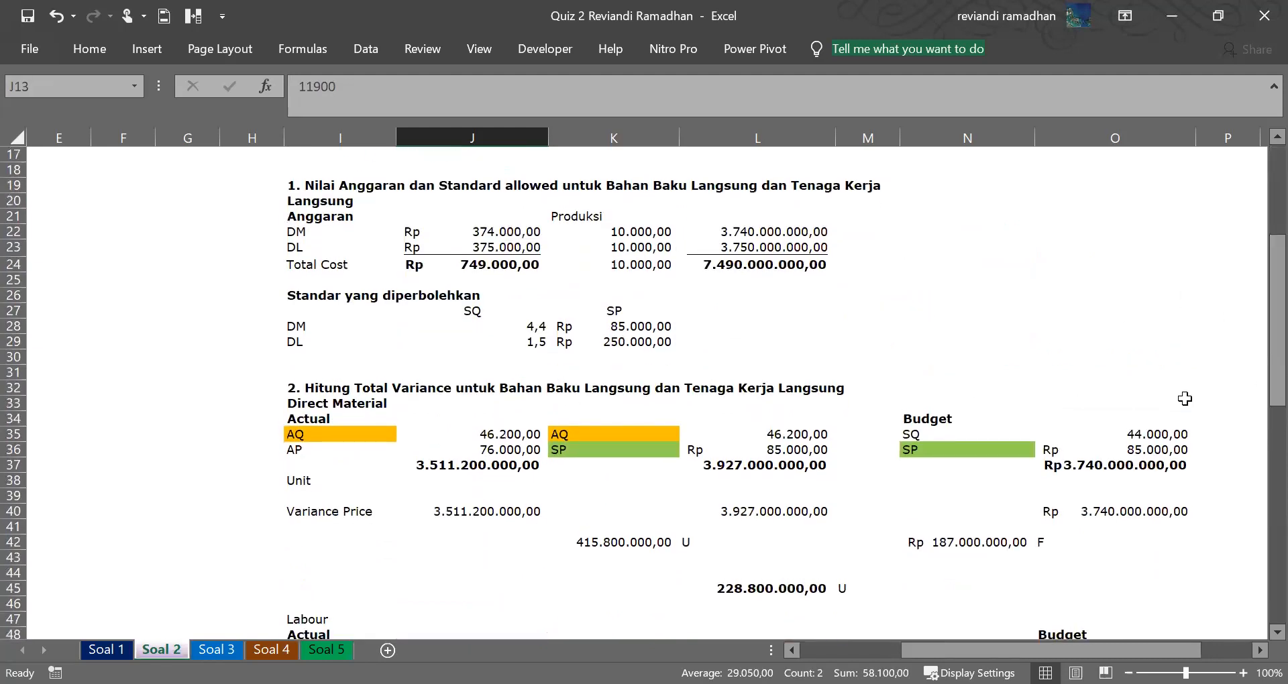
click(517, 435)
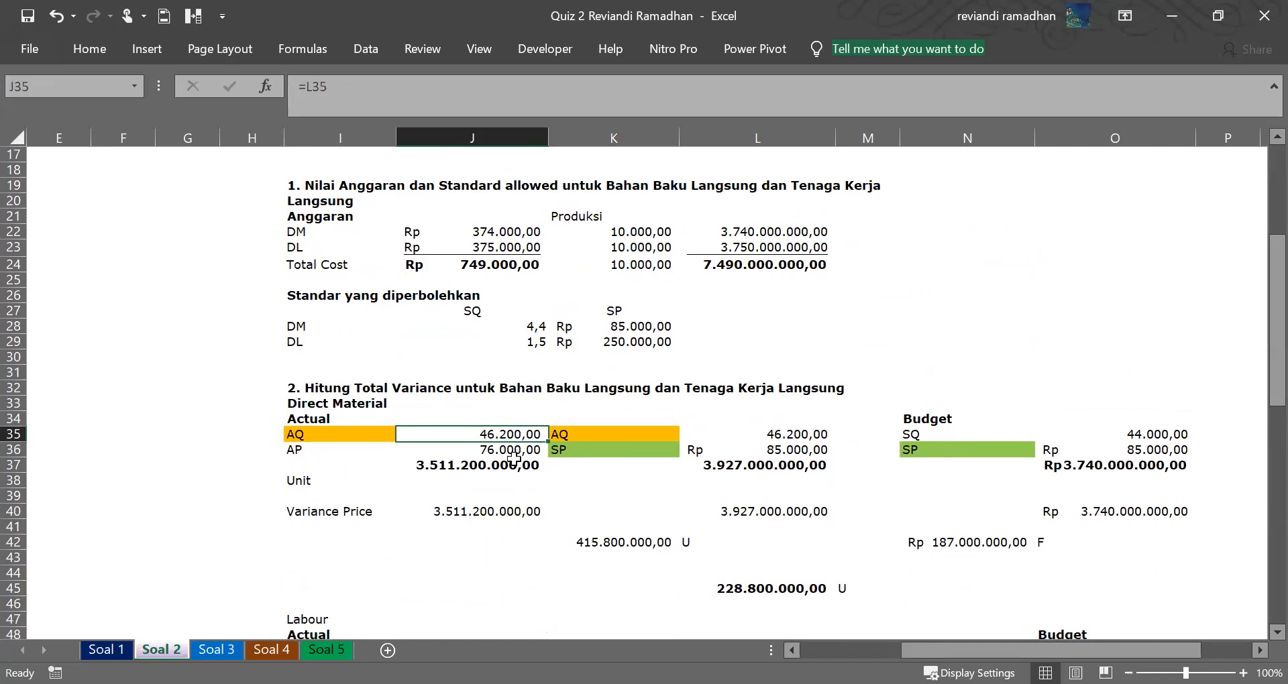
click(512, 448)
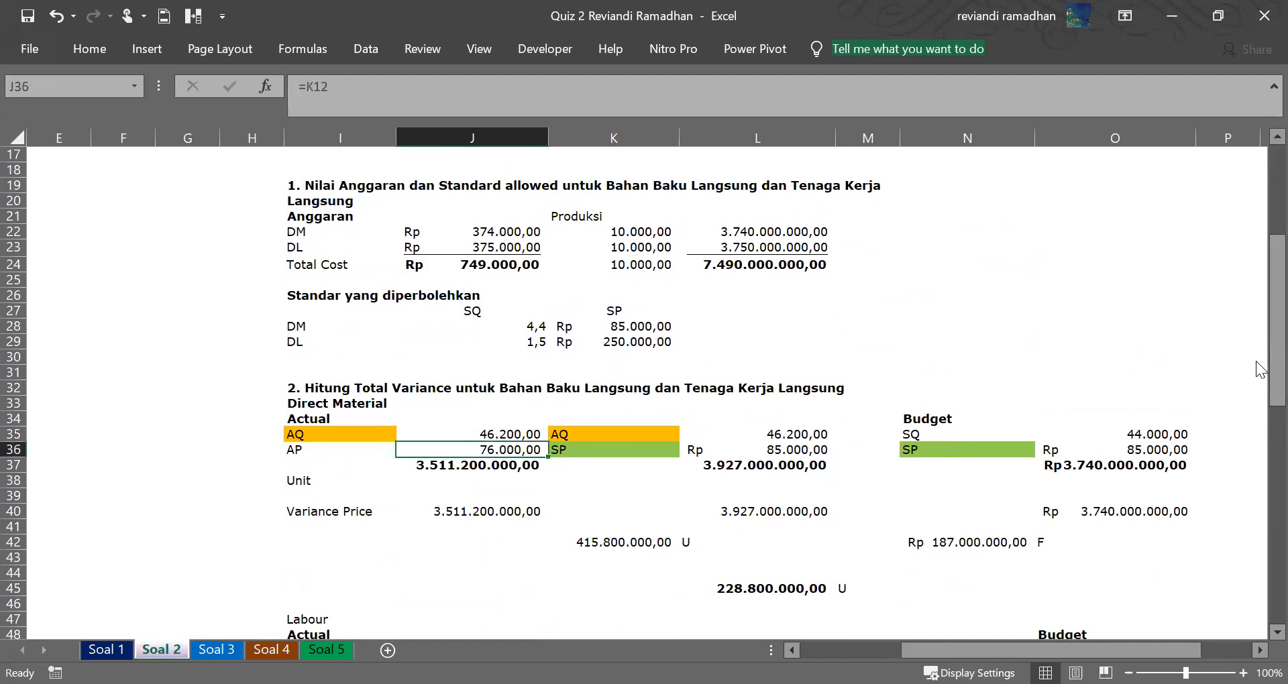
Highlight the DM actual quantity and price row, I12:K12, with a yellow fill.
drag(1256, 362, 1255, 275)
click(634, 308)
drag(340, 315, 631, 310)
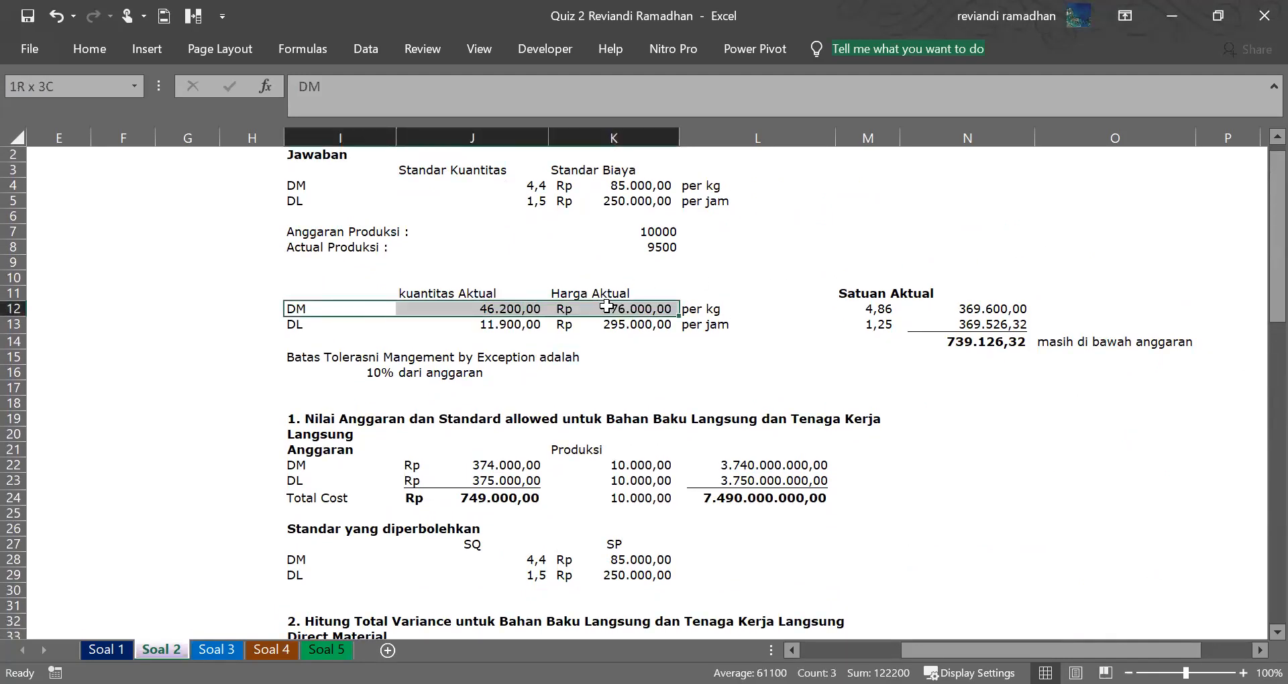
click(88, 49)
click(236, 116)
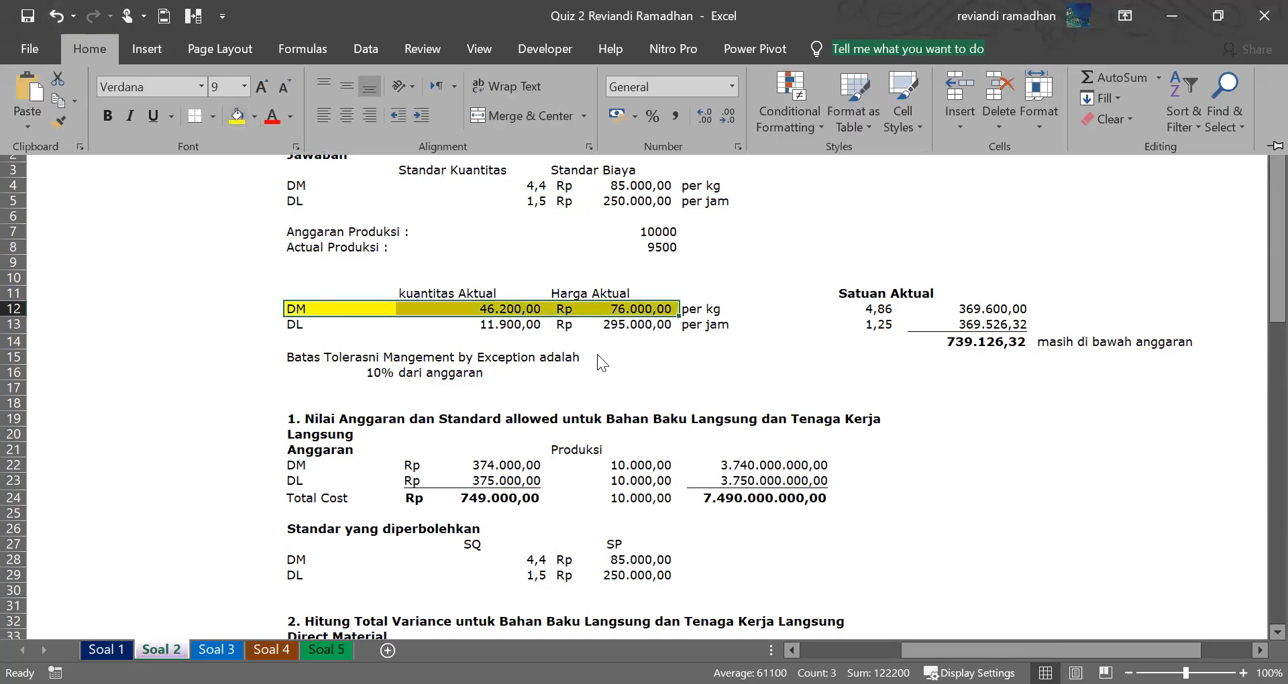
click(667, 308)
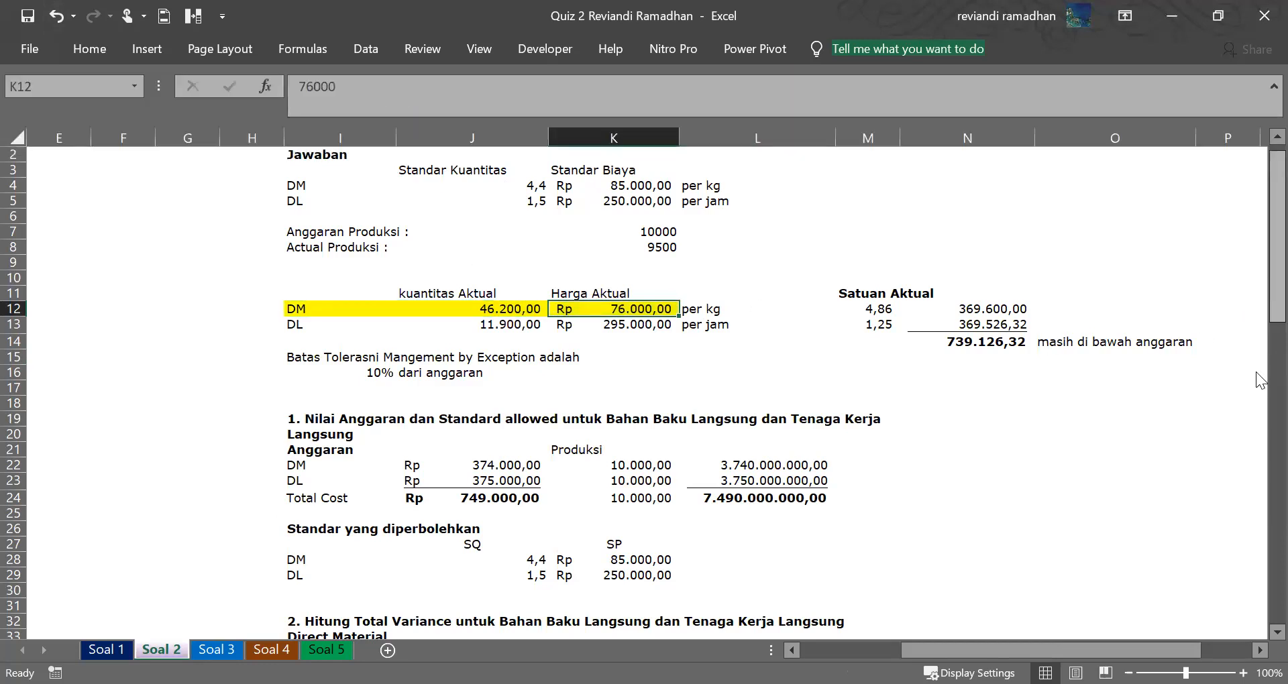
Check the Actual total formula in J37, then the Budget SQ and SP entries for Direct Material.
scroll(1259, 379, down, 7)
click(459, 379)
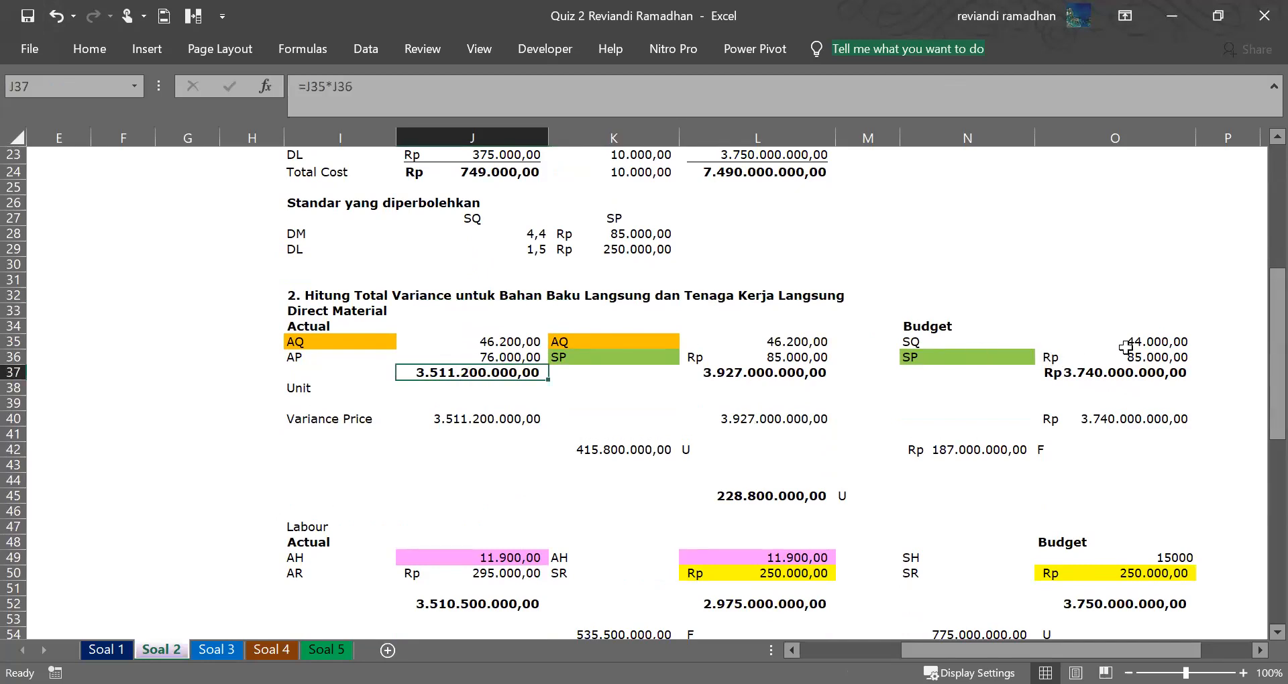
click(938, 342)
click(939, 357)
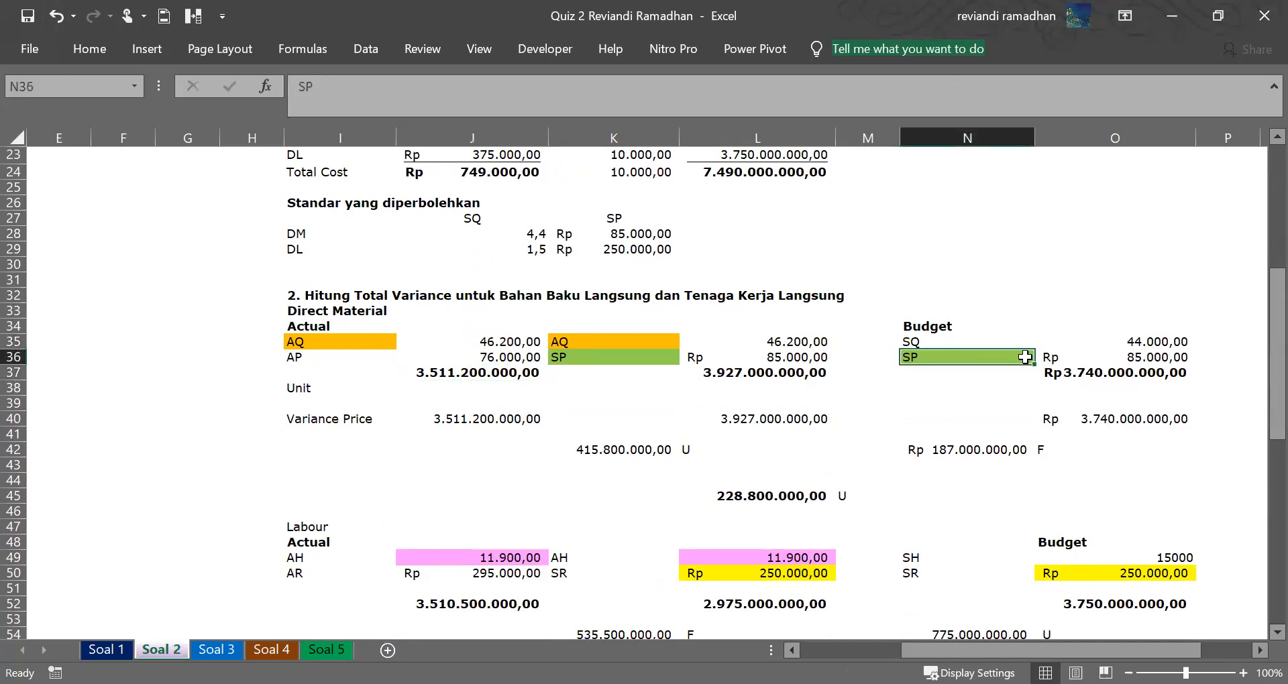
click(1146, 341)
Review the DM standard quantity, the budgeted production and the DM standard cost behind the Budget side.
drag(1270, 364, 1256, 243)
click(530, 199)
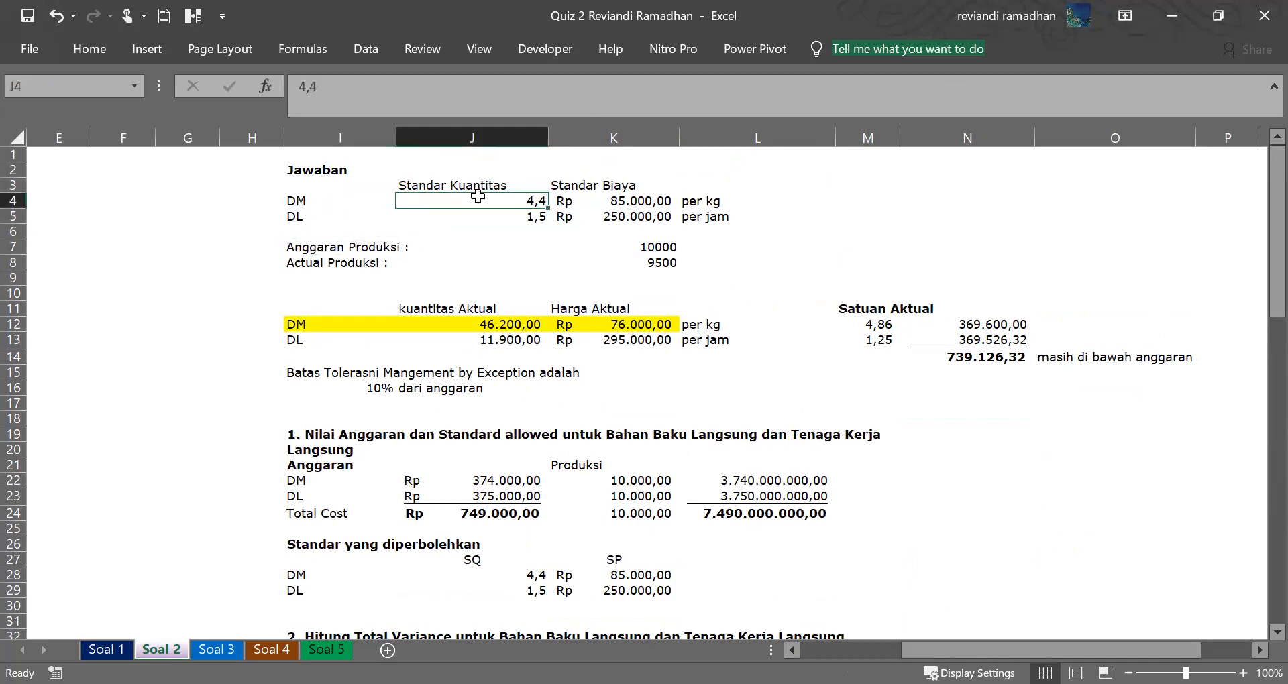
click(656, 247)
key(Up)
key(Up)
key(Up)
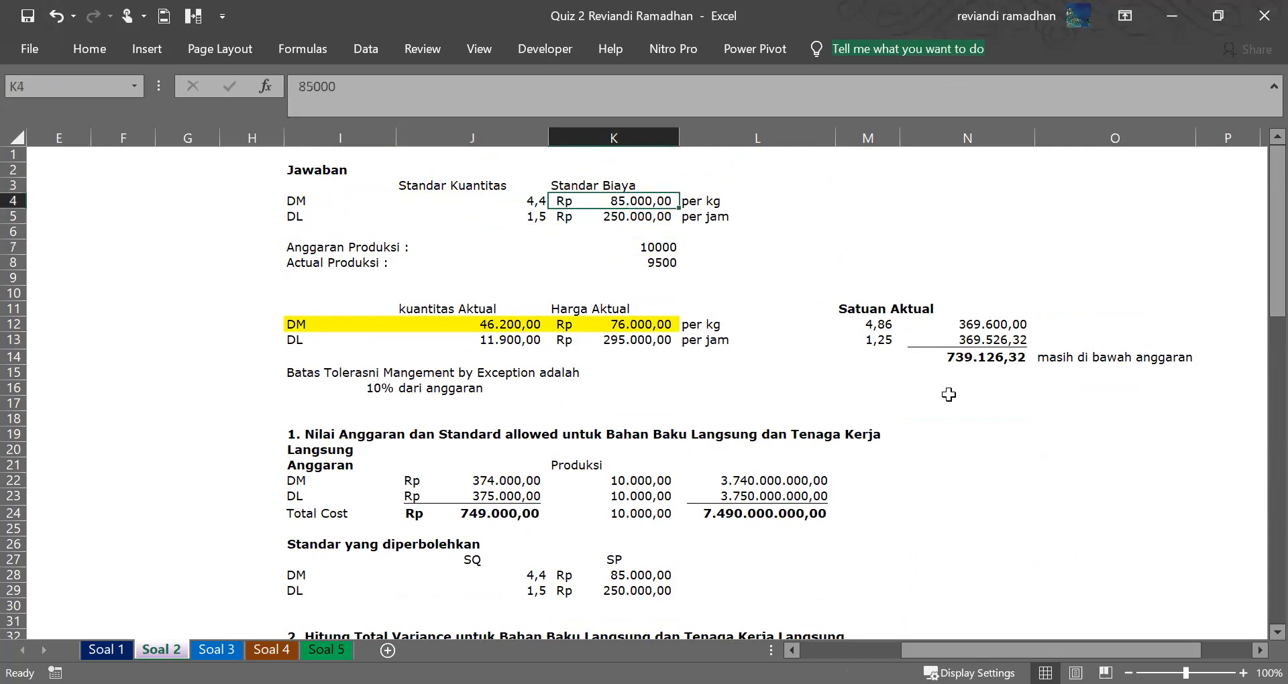
Check the Budget SQ and SP values in O35:O36 and the formula of their product in O37.
scroll(1082, 271, down, 10)
drag(1105, 200, 1100, 218)
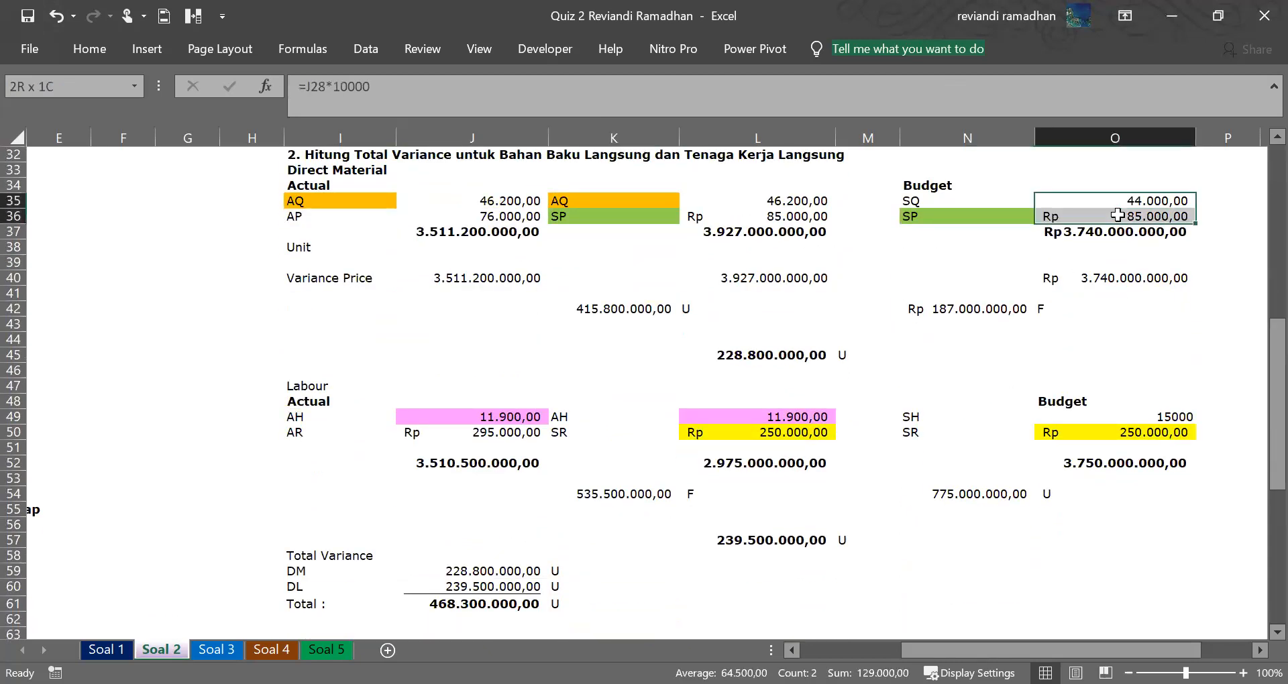
click(1074, 232)
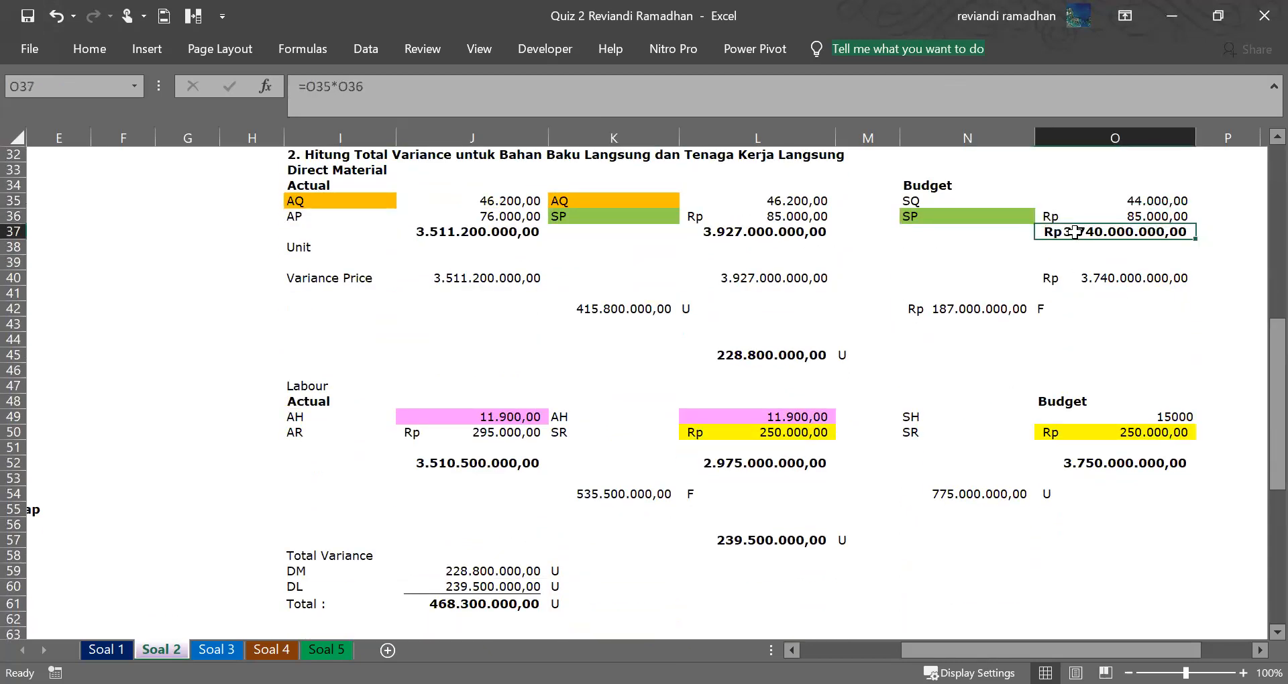
Compare the middle column's SP in K36:L36 with the Budget SP and check its formula.
click(601, 212)
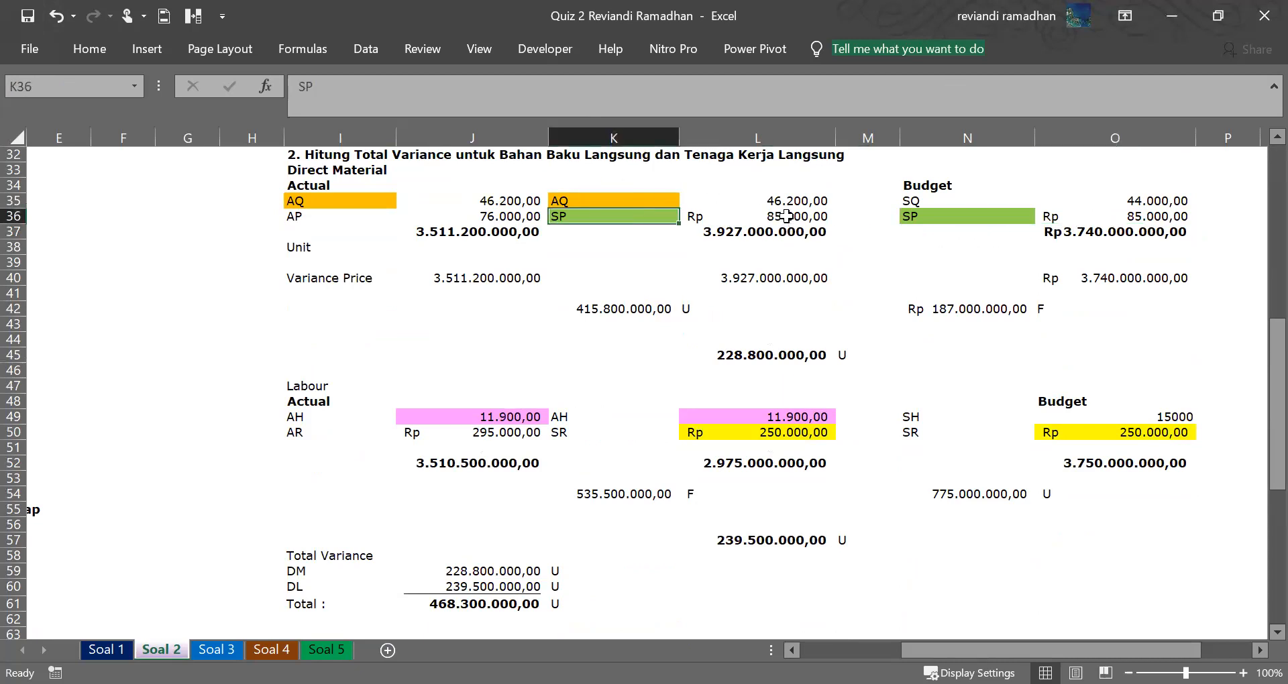
click(785, 216)
click(914, 221)
click(785, 214)
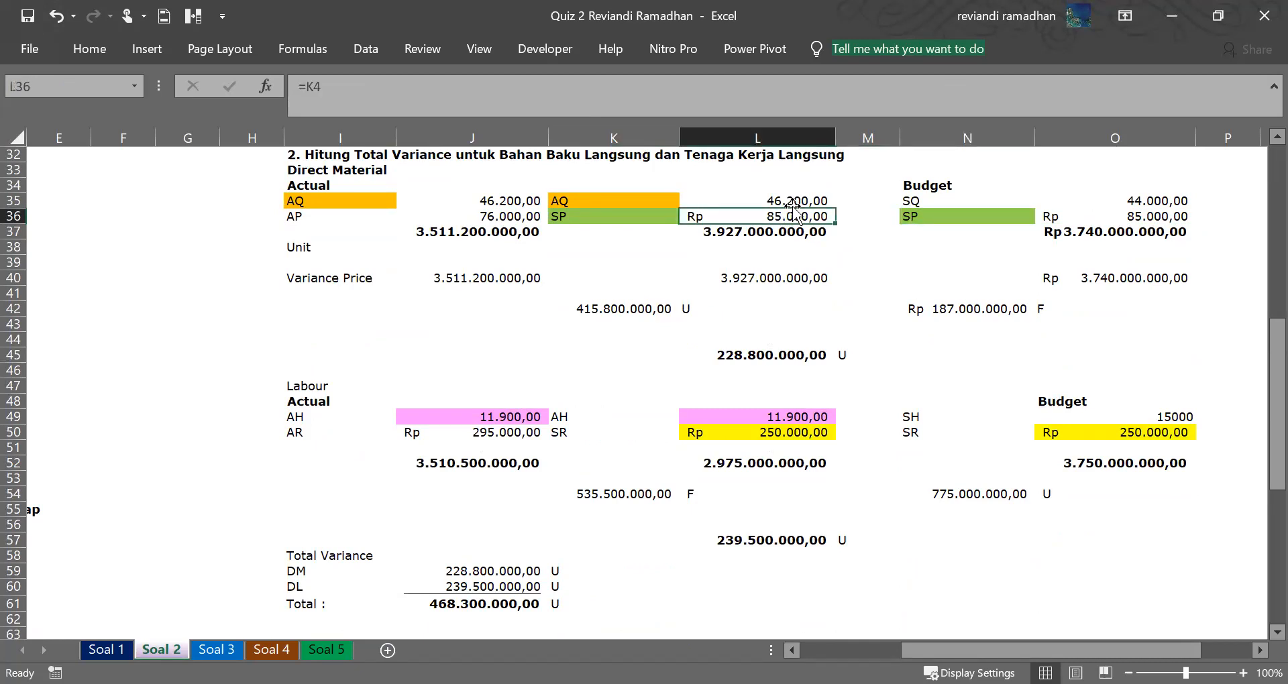
mouse_move(799, 216)
mouse_down()
mouse_move(842, 214)
mouse_move(797, 218)
mouse_up()
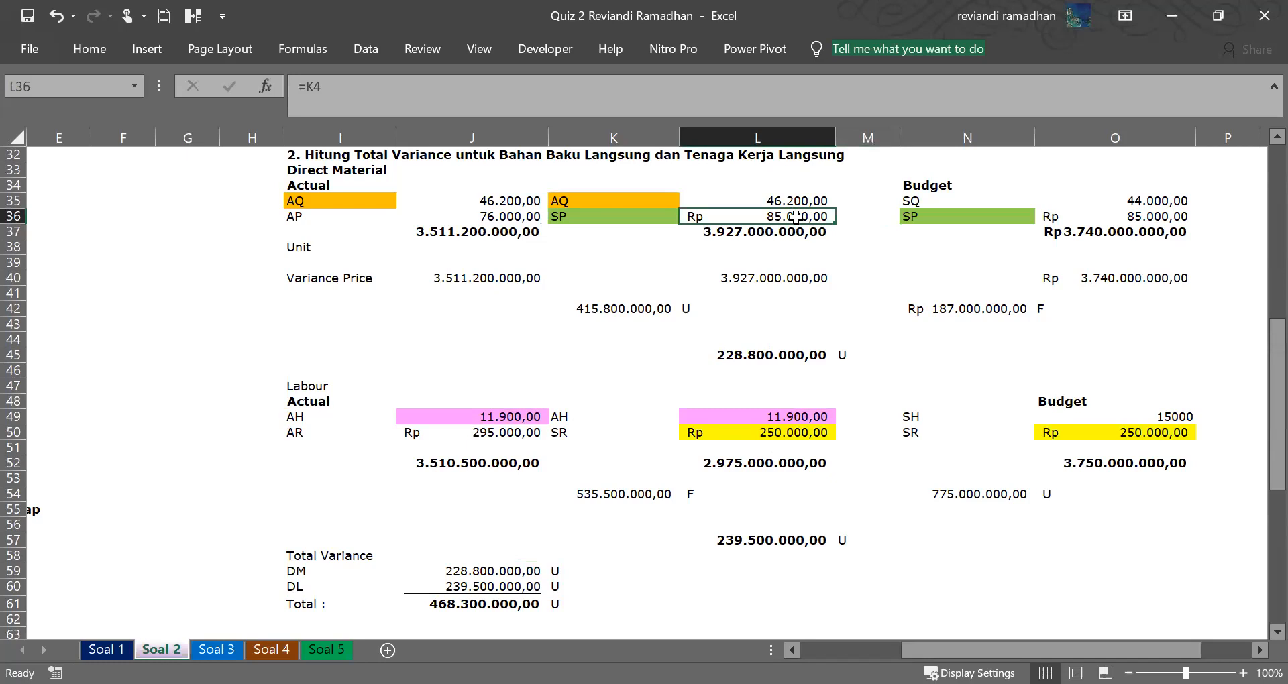
Compare the AQ cells J35 and L35, and check the SP cell L36 paired with AQ in the middle column.
click(489, 202)
click(771, 195)
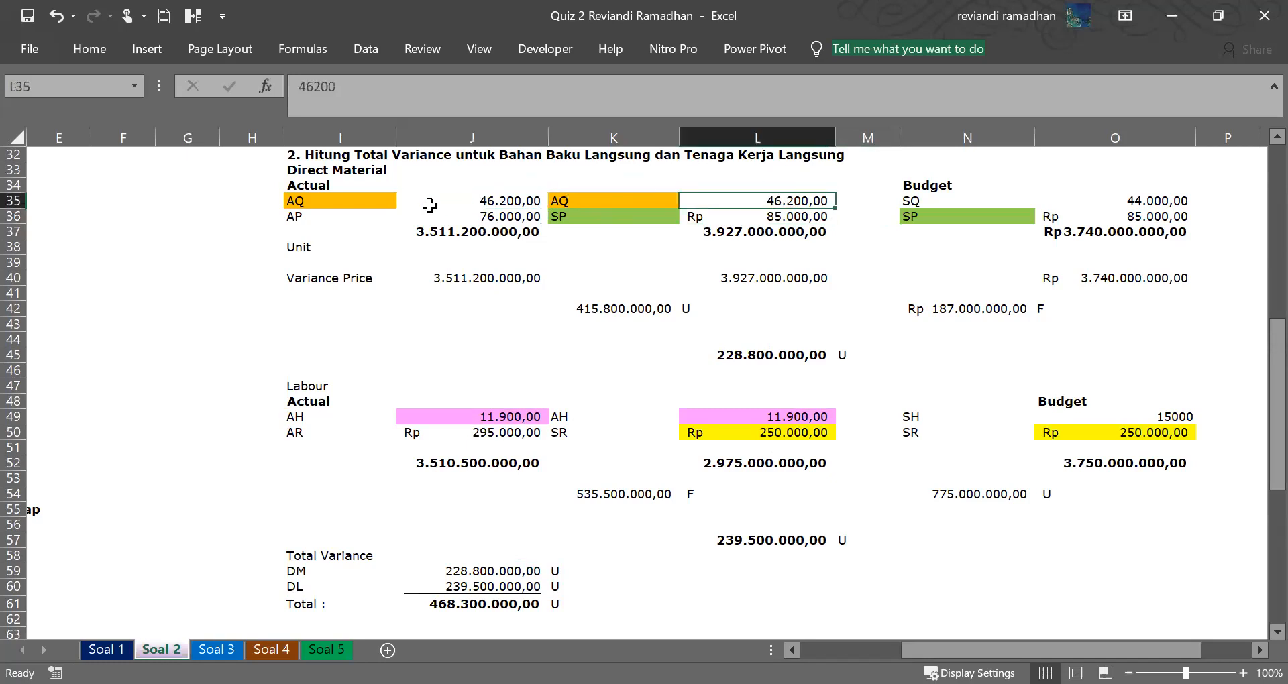
click(481, 204)
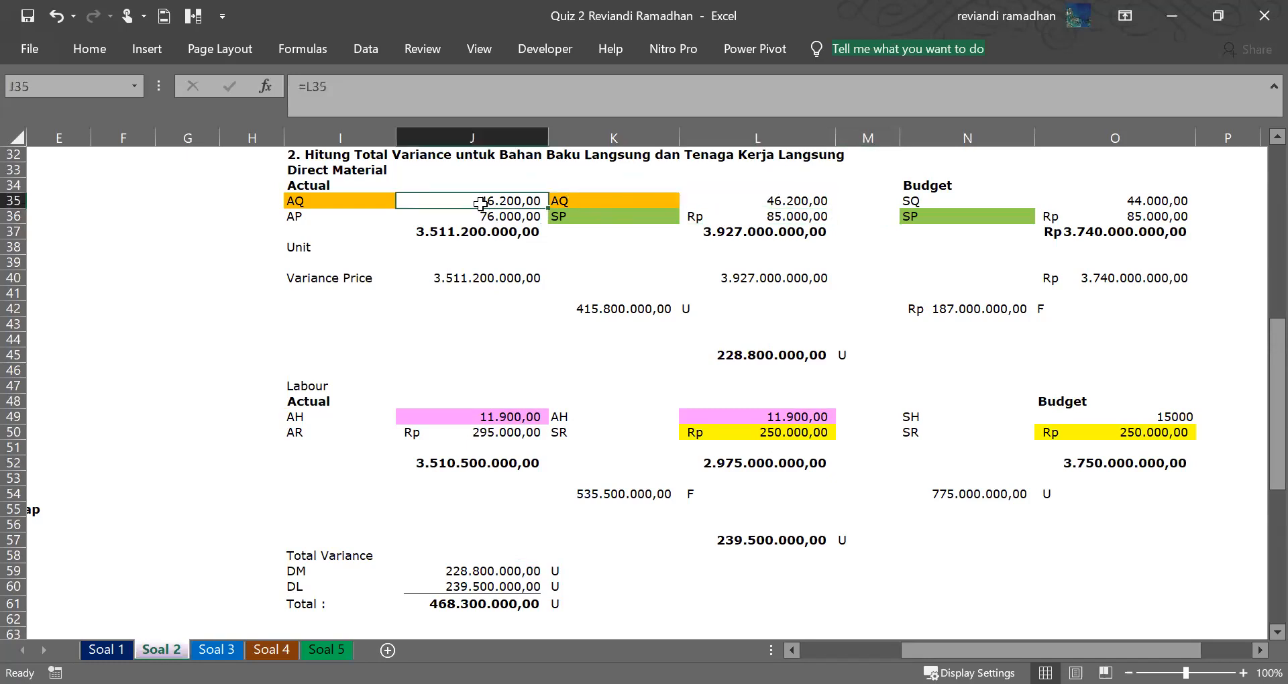
click(758, 201)
click(730, 213)
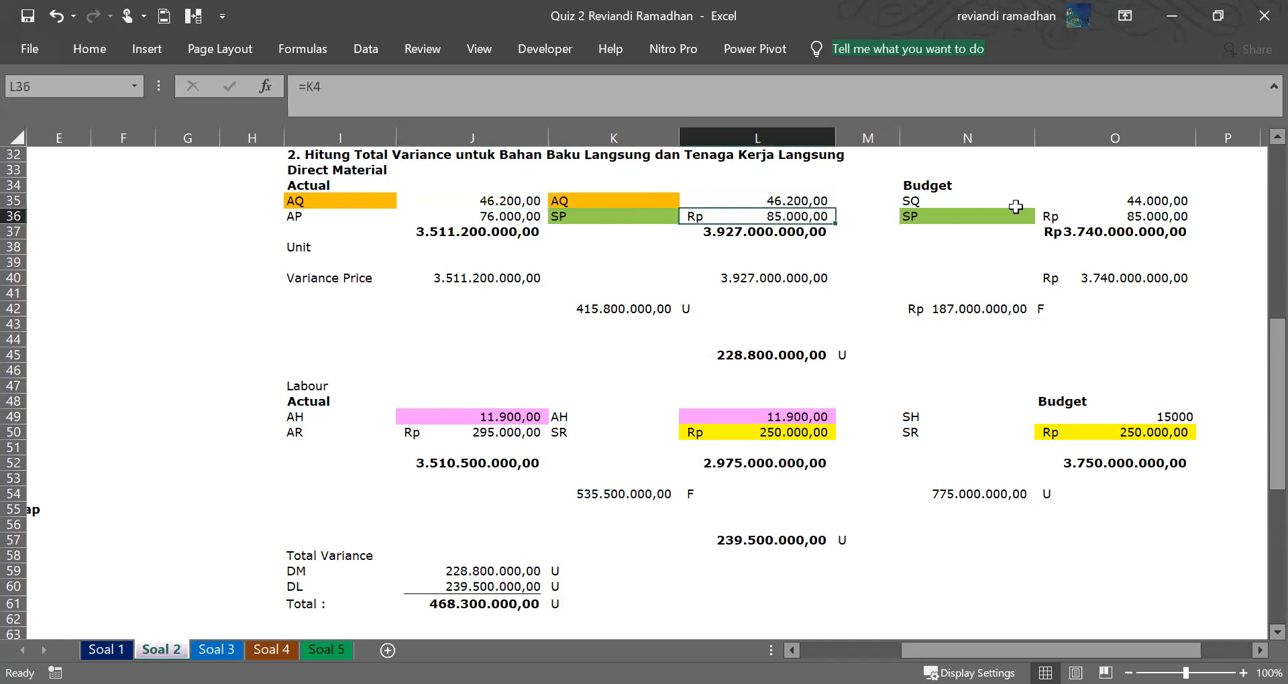
Compare the Budget SP in O36 with the middle column's SP in L36, and check the Budget SQ label.
click(1115, 215)
click(791, 219)
click(1003, 200)
click(865, 311)
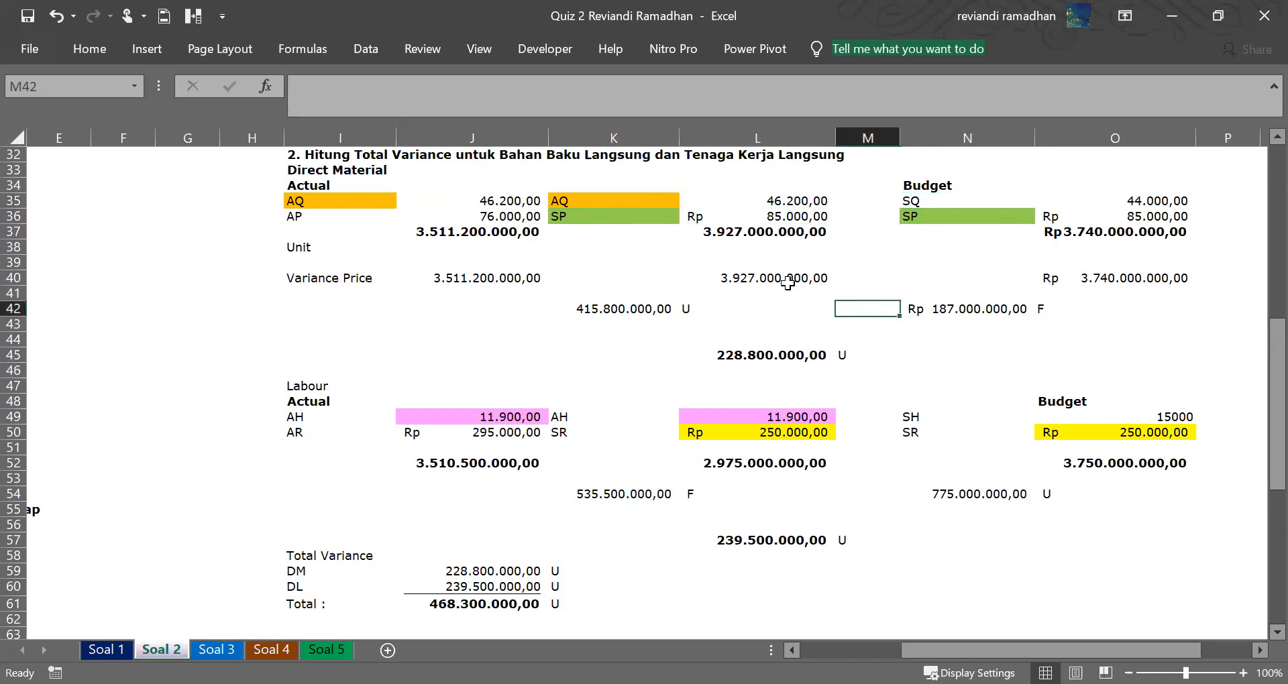
Apply thick outside borders around the Direct Material block I34:O37.
drag(301, 191, 1121, 225)
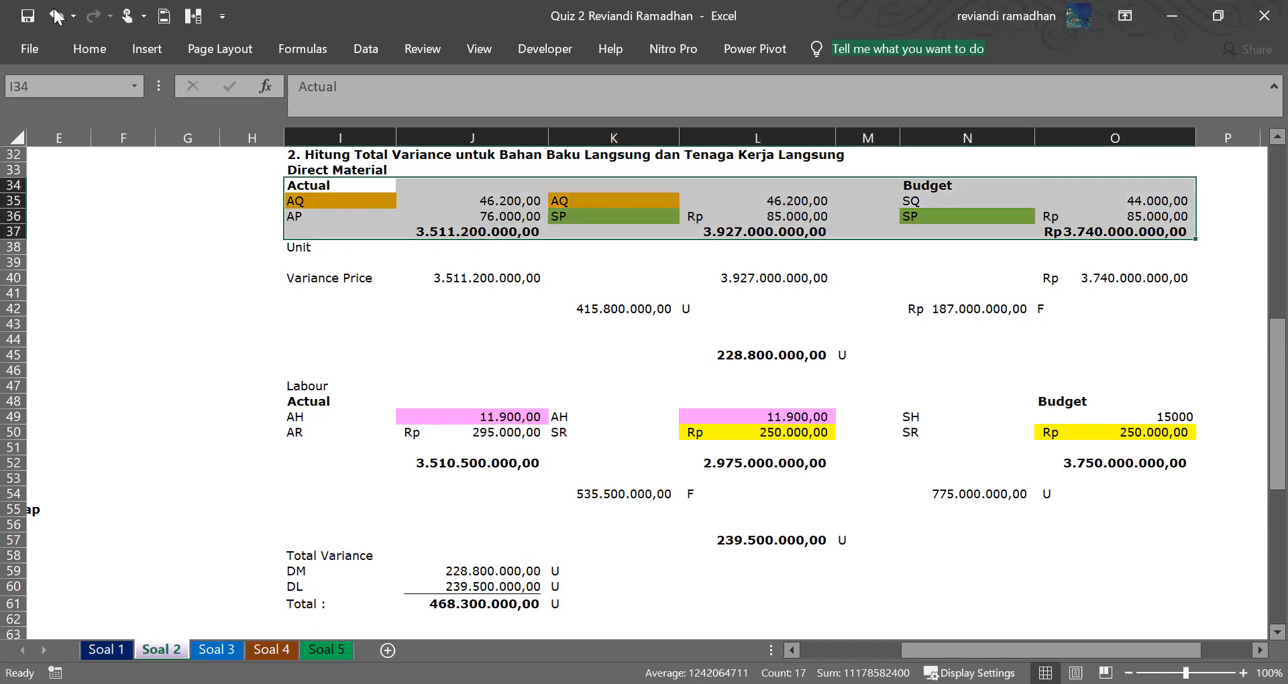
click(87, 50)
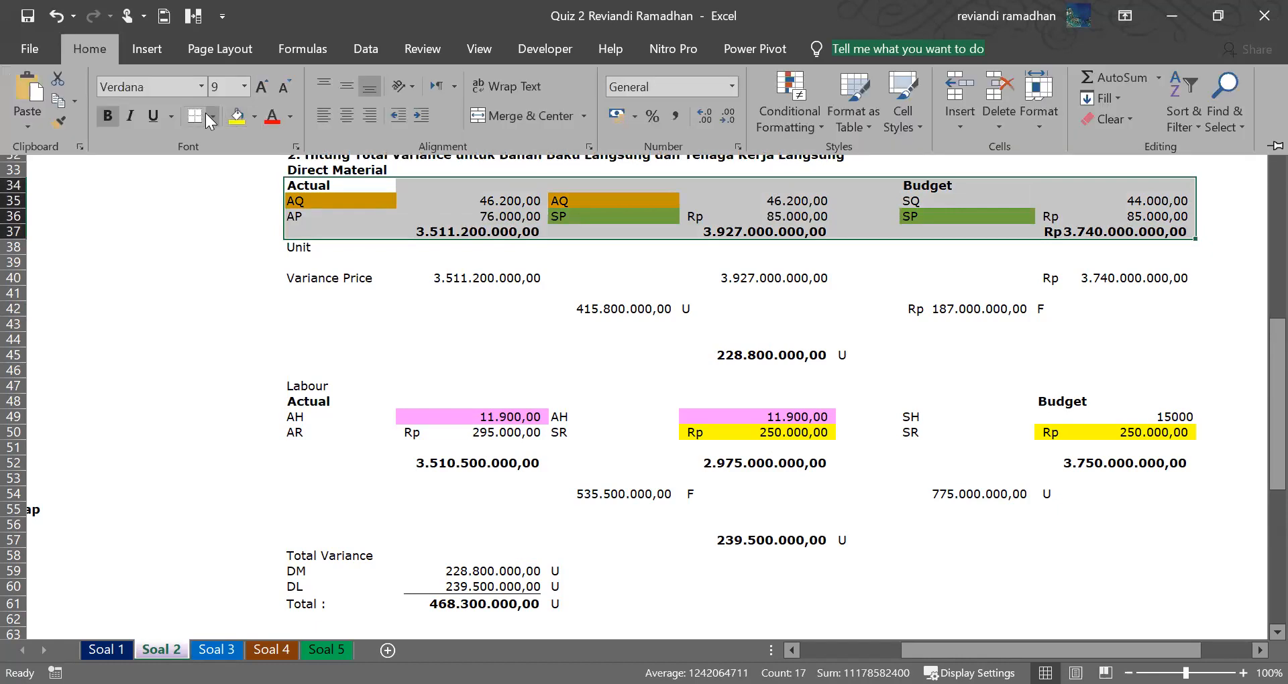
click(213, 119)
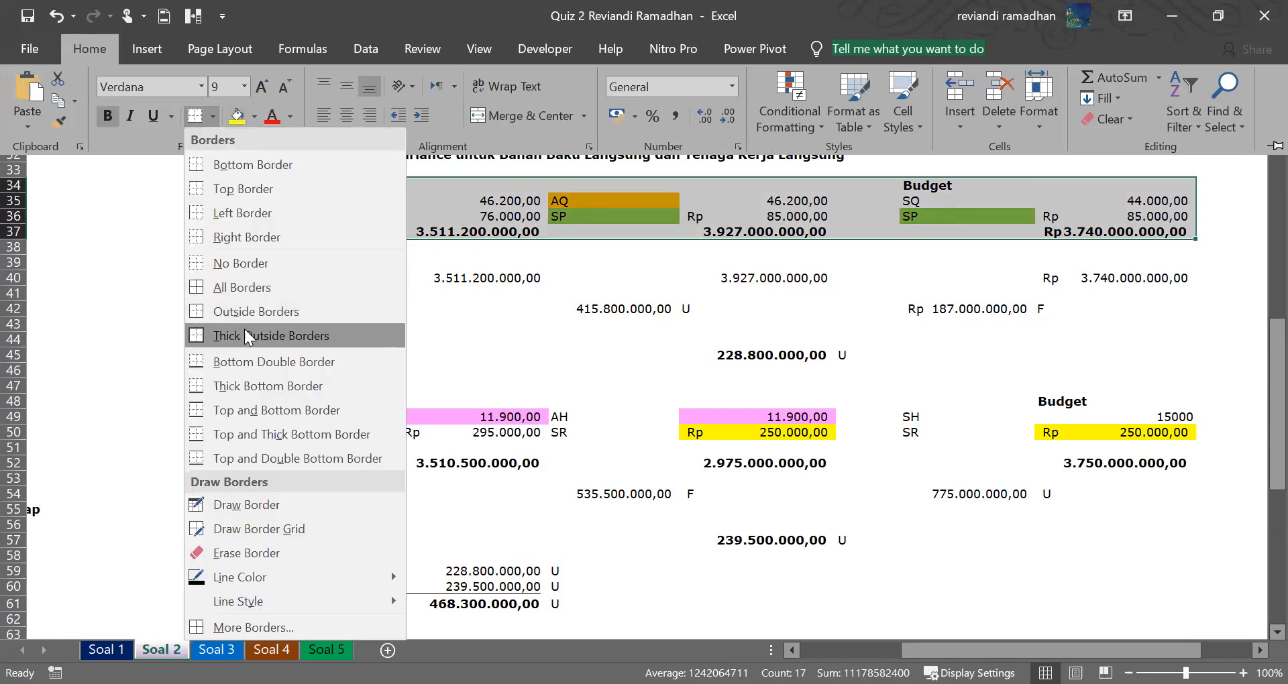
click(673, 373)
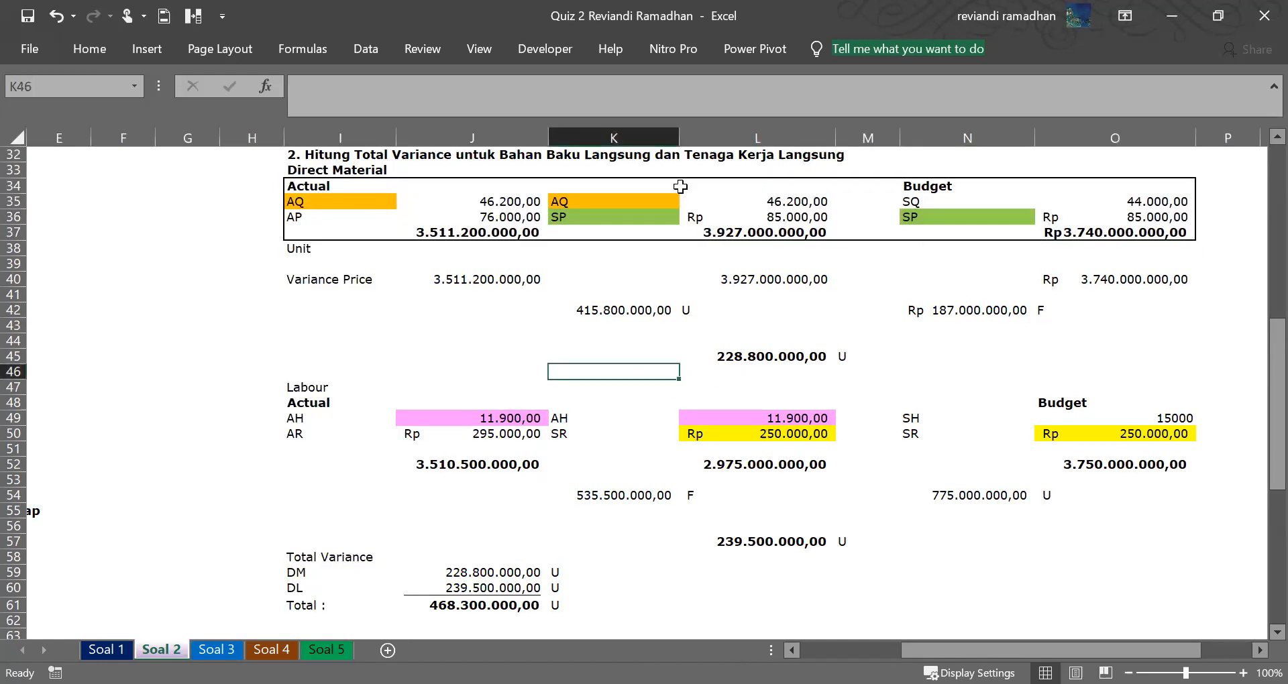
Check the Variance Price row's amounts in J40 and L40, and review the SQ and AQ labels in row 35.
click(490, 275)
click(702, 279)
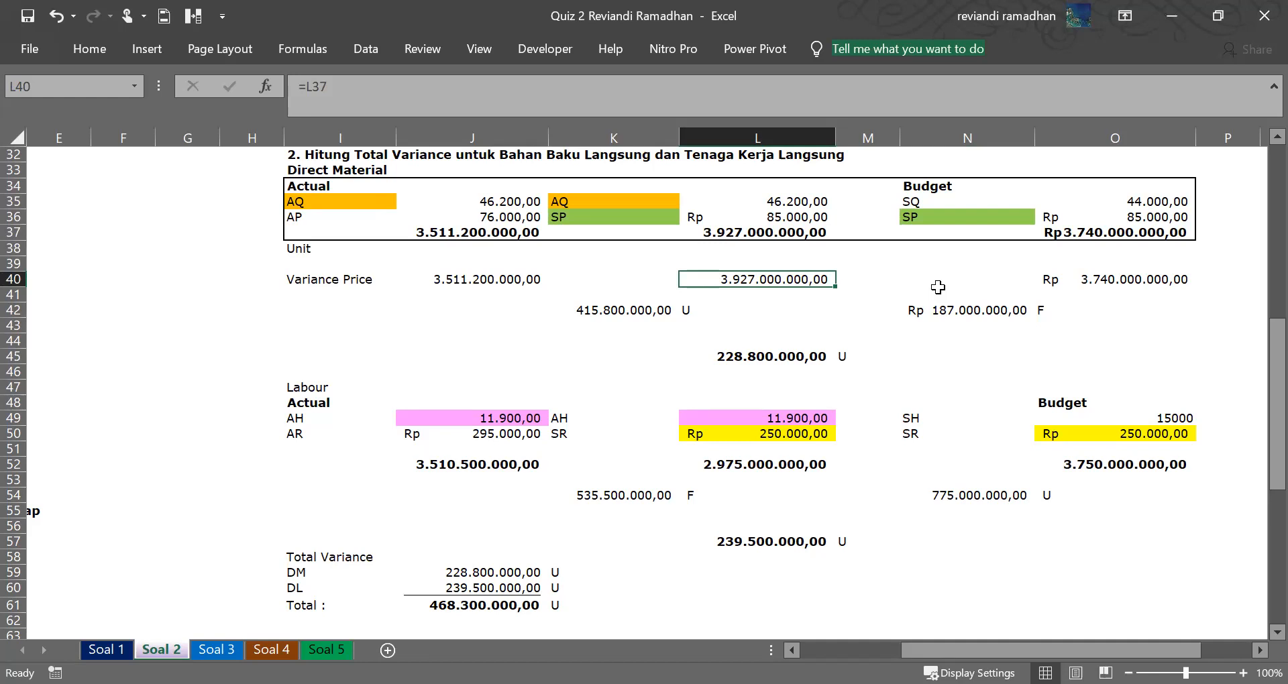
click(943, 200)
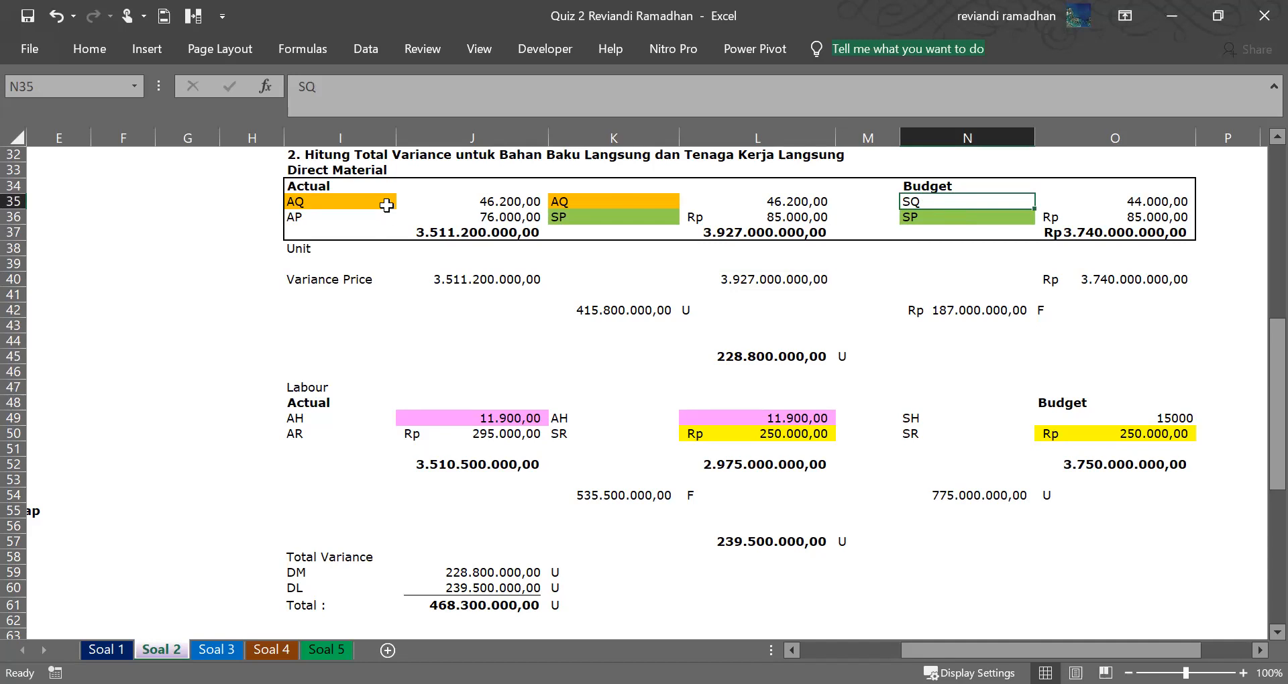
click(351, 200)
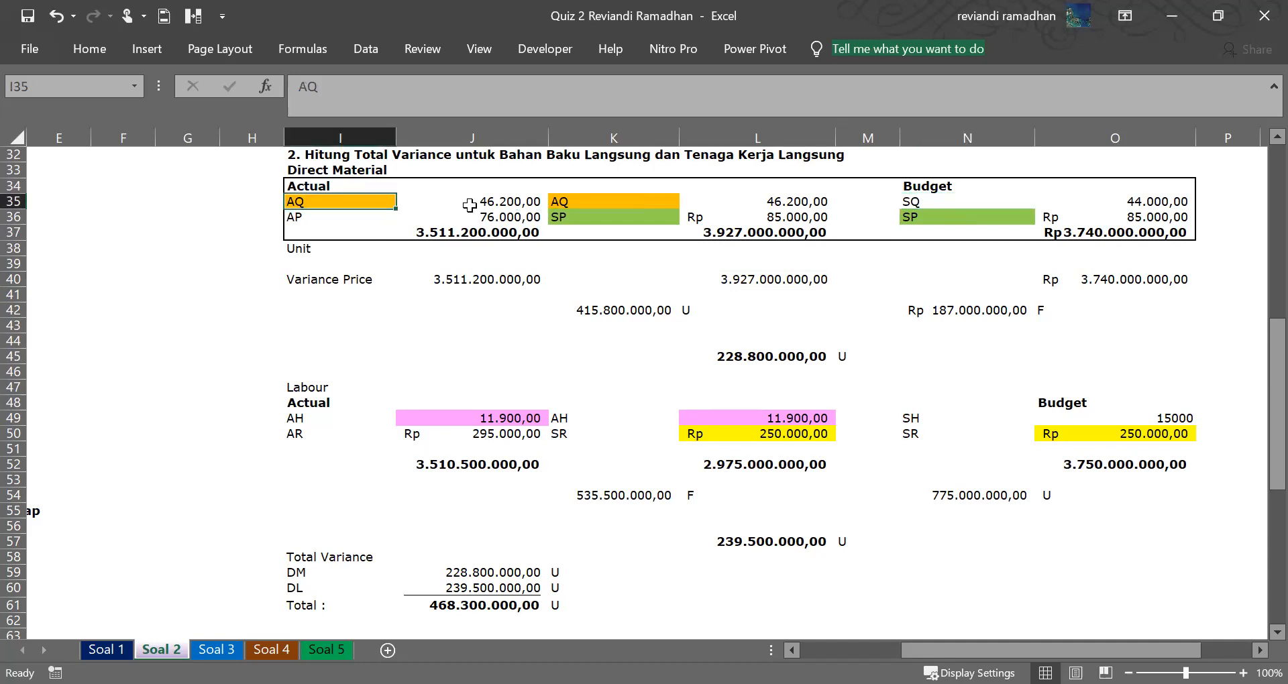
Compare the Actual AQ and AP in J35:J36 with the middle column's AQ and SP in L35:L36.
drag(470, 205, 473, 217)
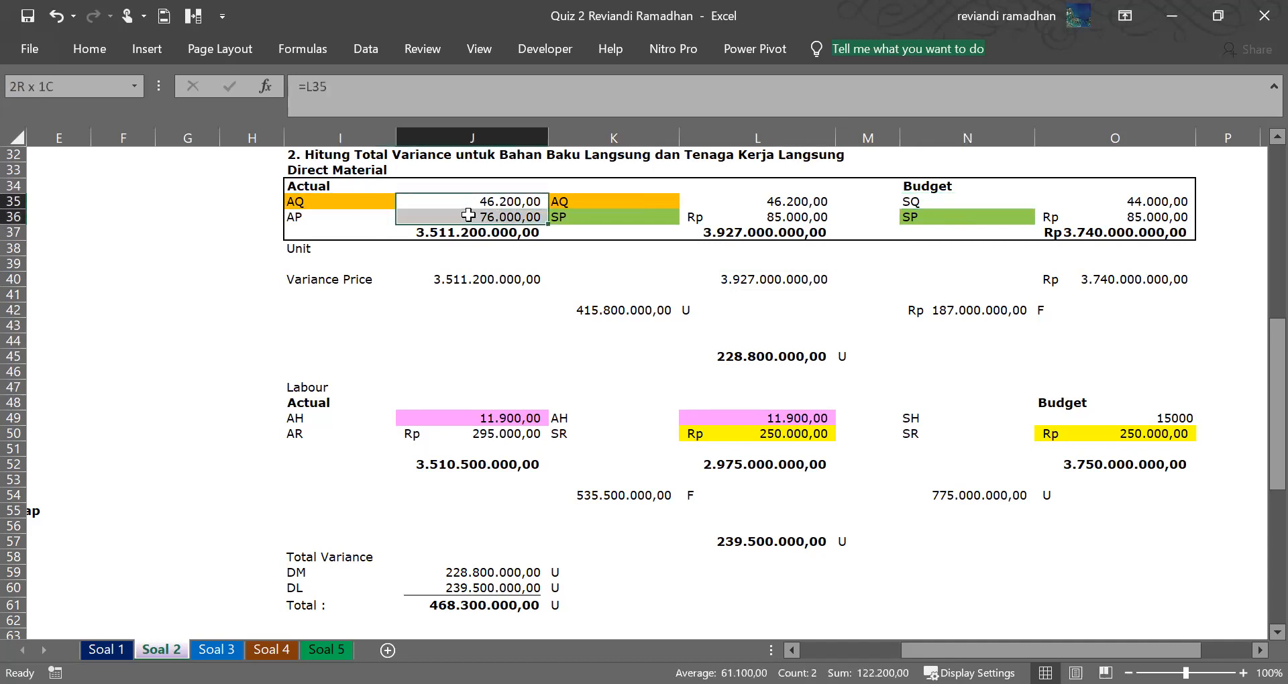
click(331, 216)
click(585, 205)
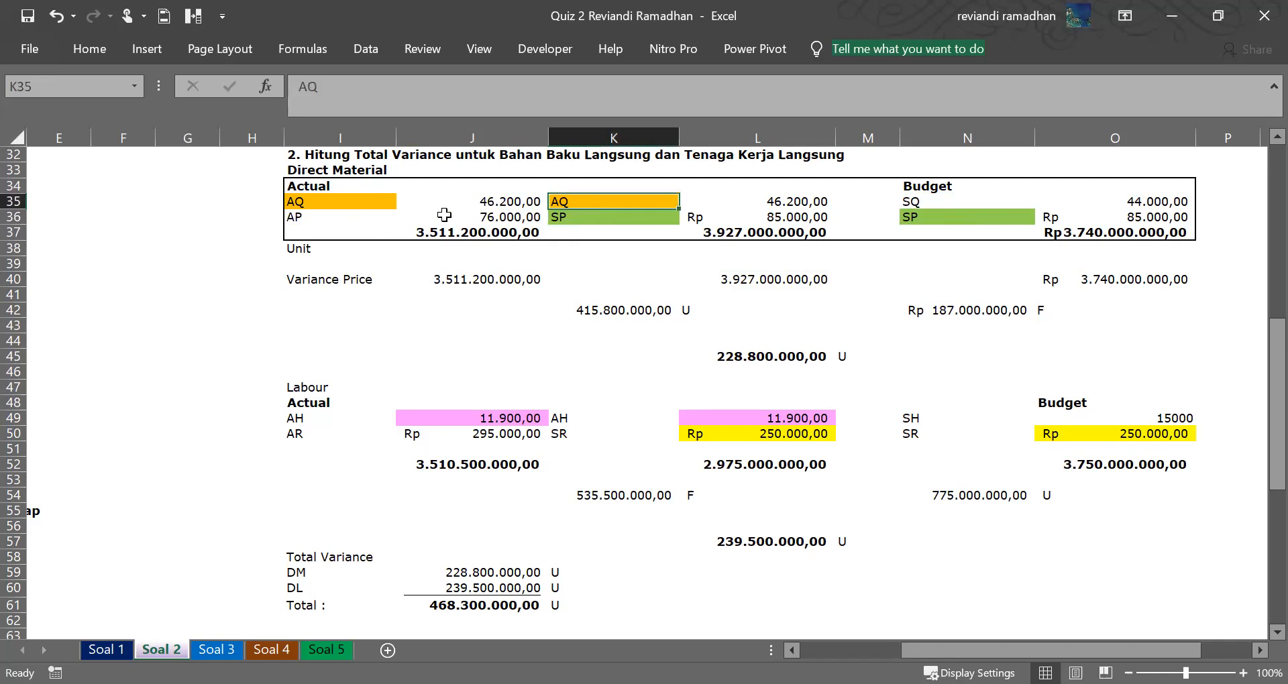
click(473, 200)
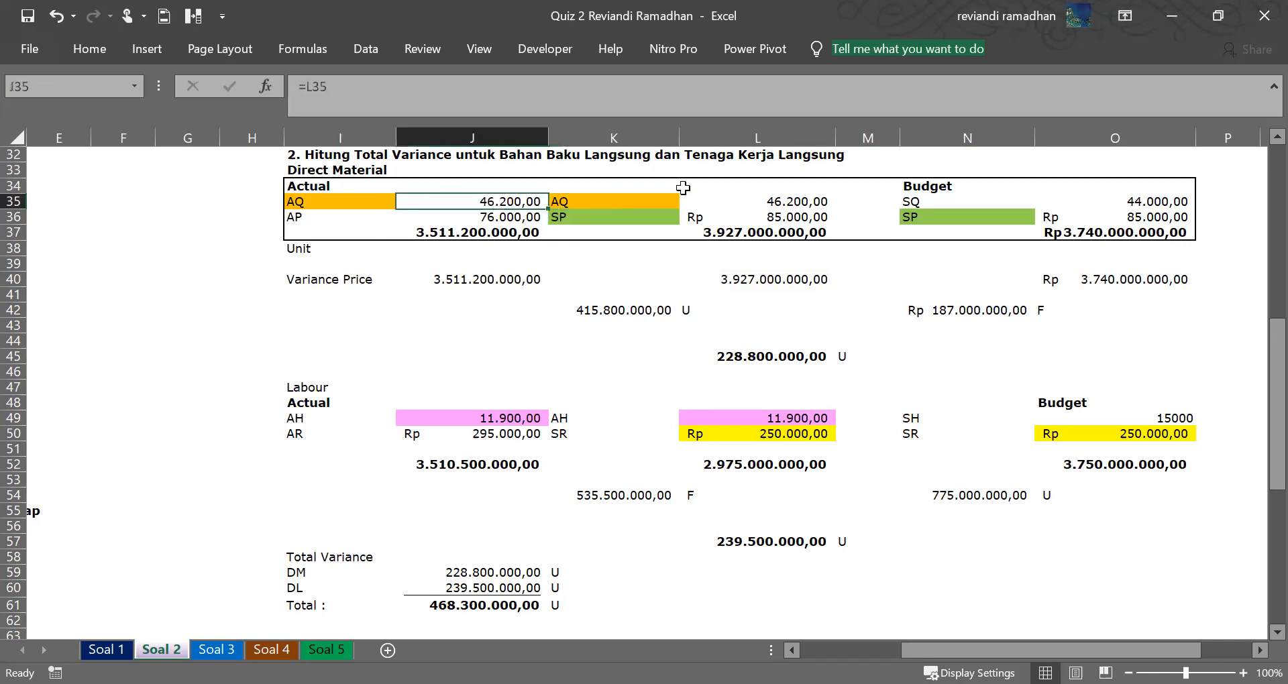
click(744, 198)
click(487, 209)
click(753, 196)
click(512, 216)
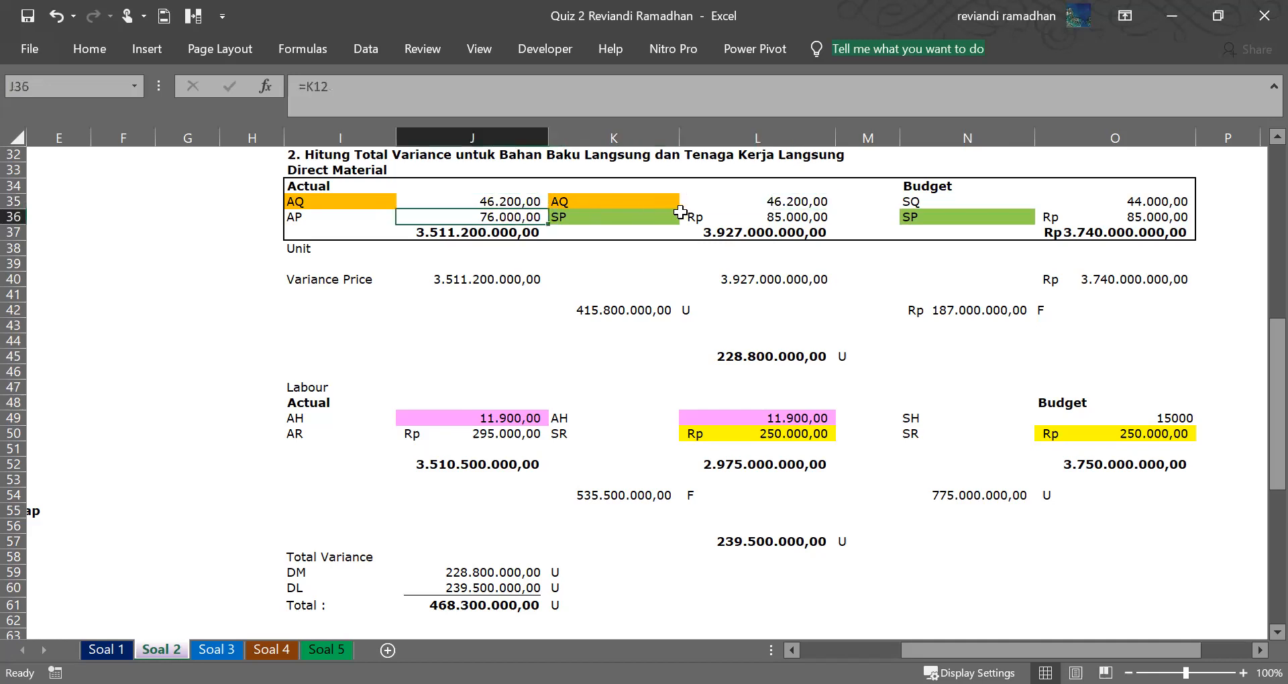
drag(704, 216, 518, 218)
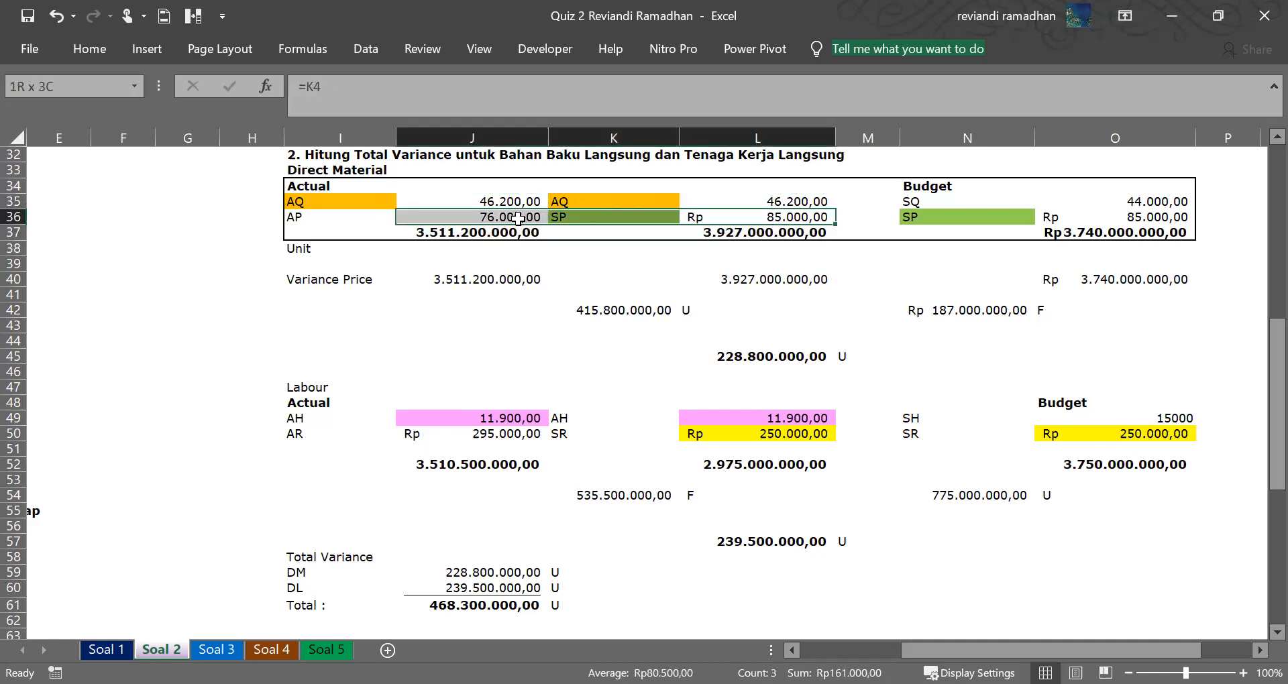
Trace the price variance in K42 back through the Variance Price row and the Actual product in J37.
click(340, 281)
drag(509, 218, 499, 203)
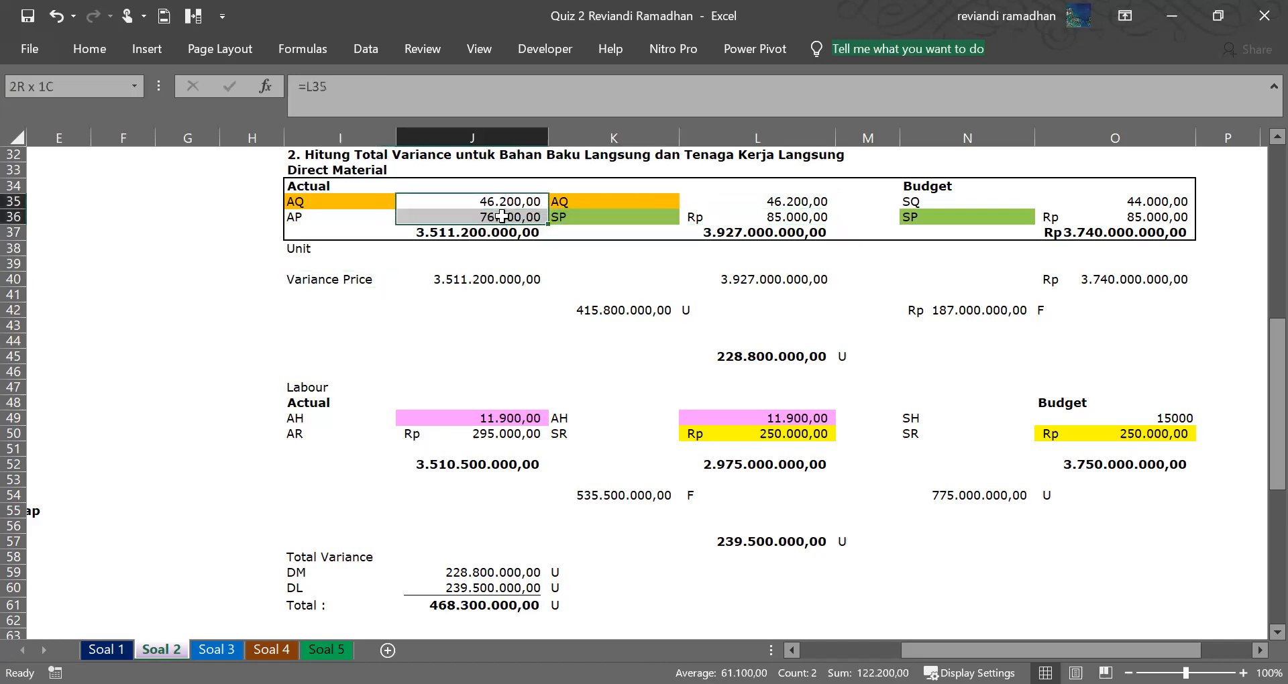
click(726, 216)
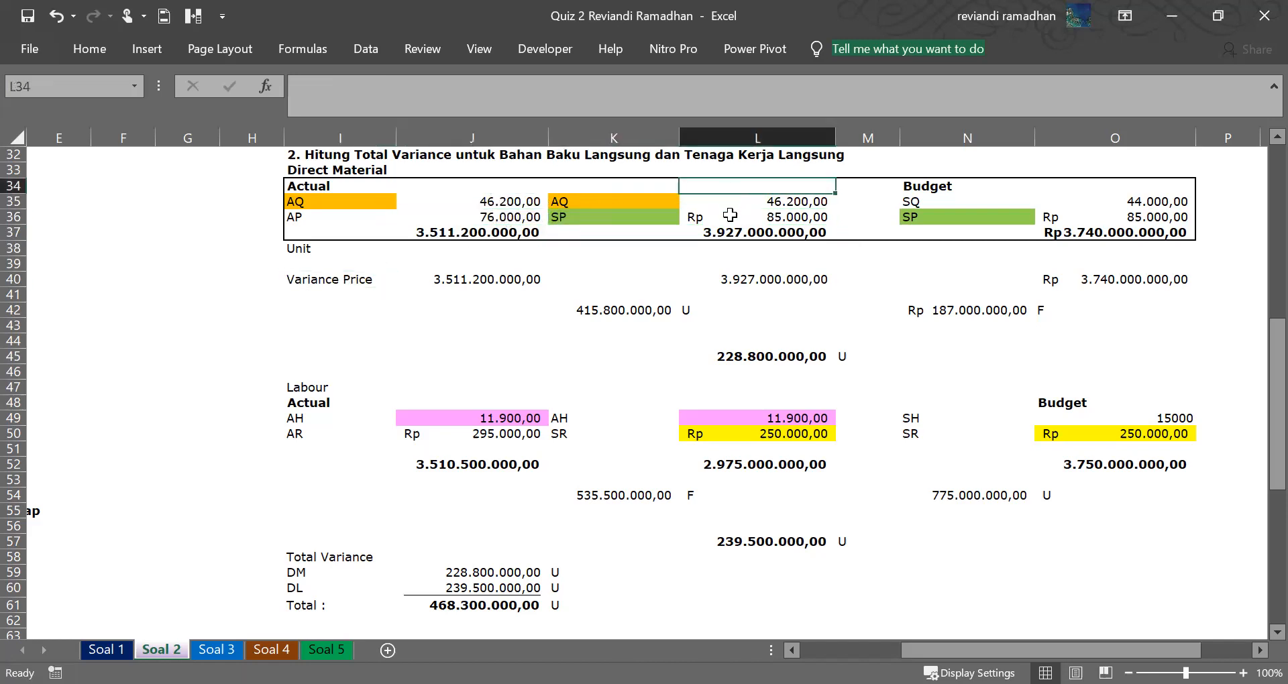
click(739, 237)
click(483, 234)
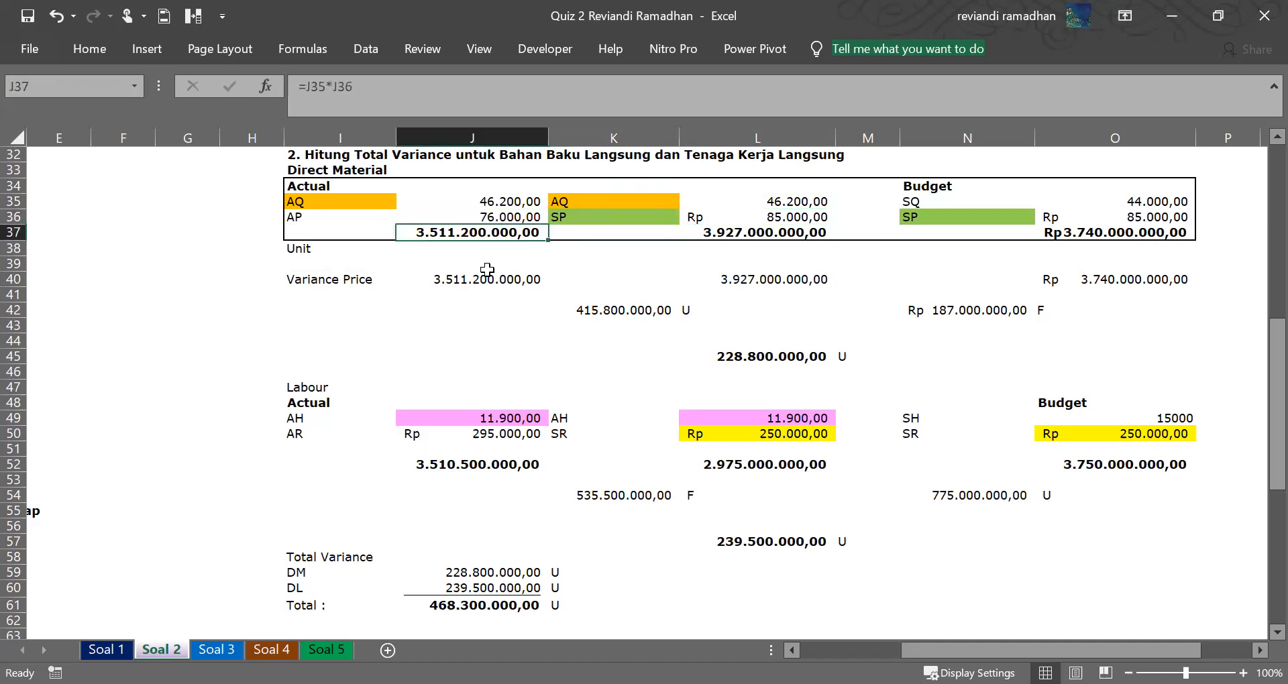
click(481, 282)
click(614, 308)
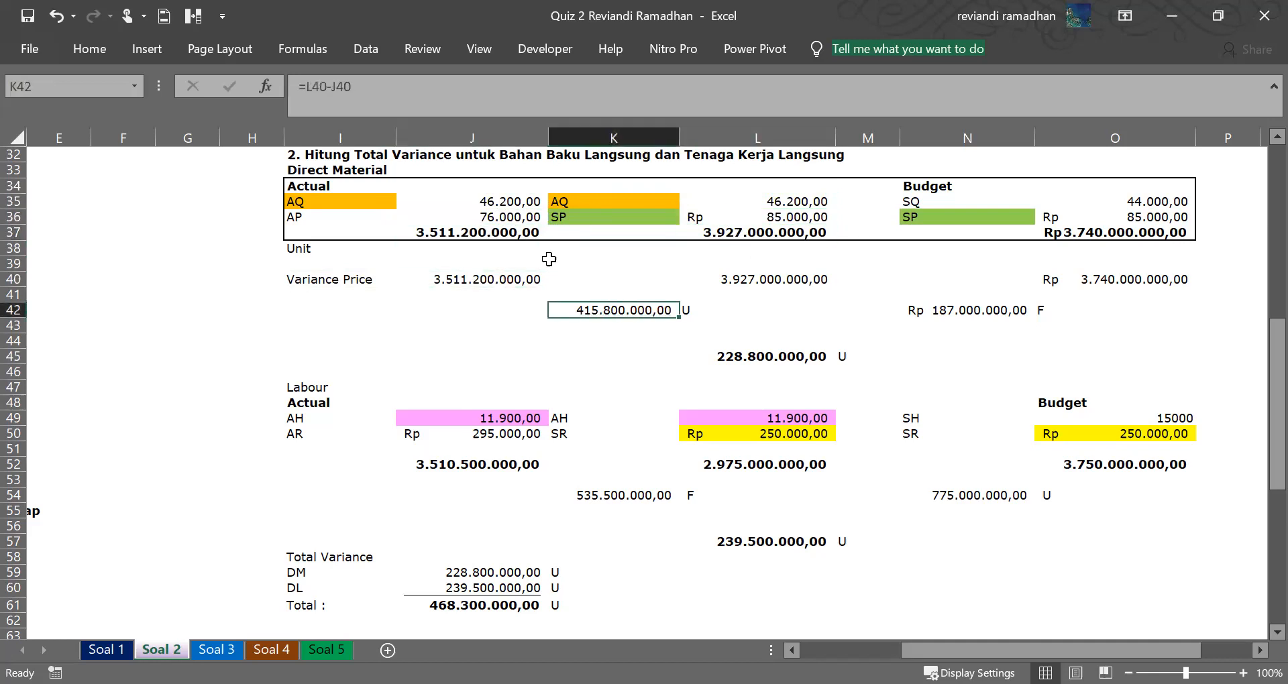
Recheck the AP in J36 against the SP in L36, and the AQ values in J35 and L35.
click(514, 218)
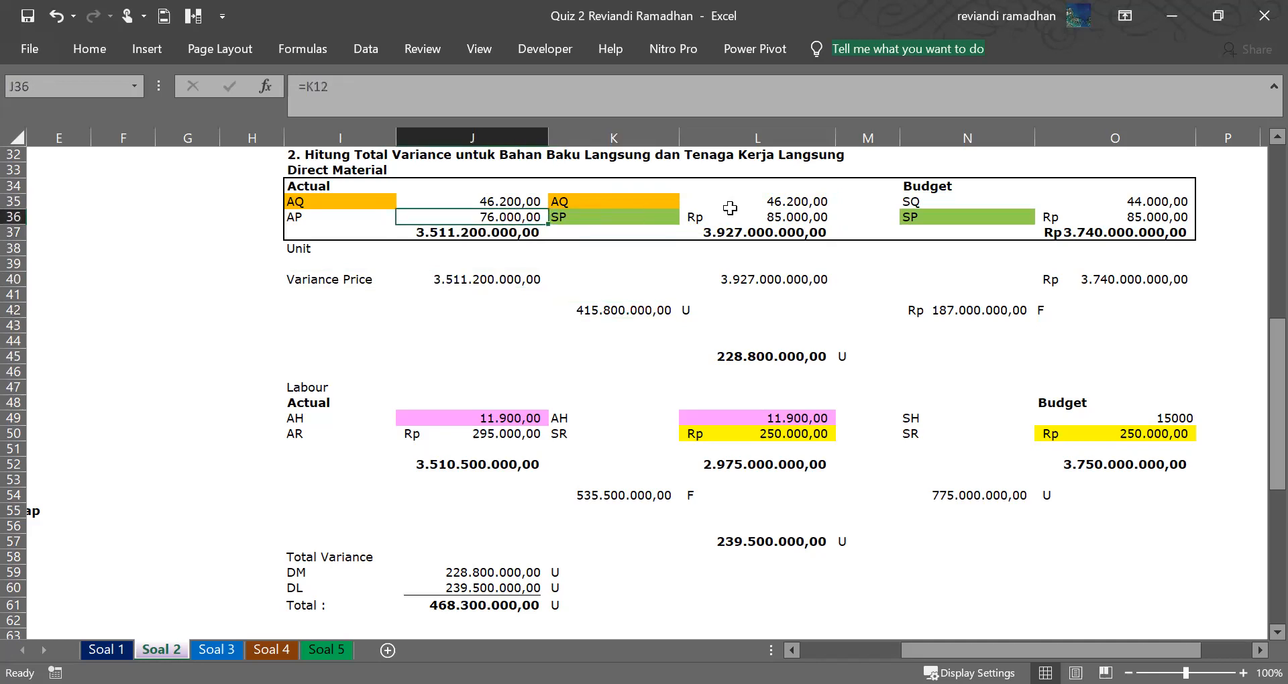
click(728, 214)
click(767, 200)
click(488, 201)
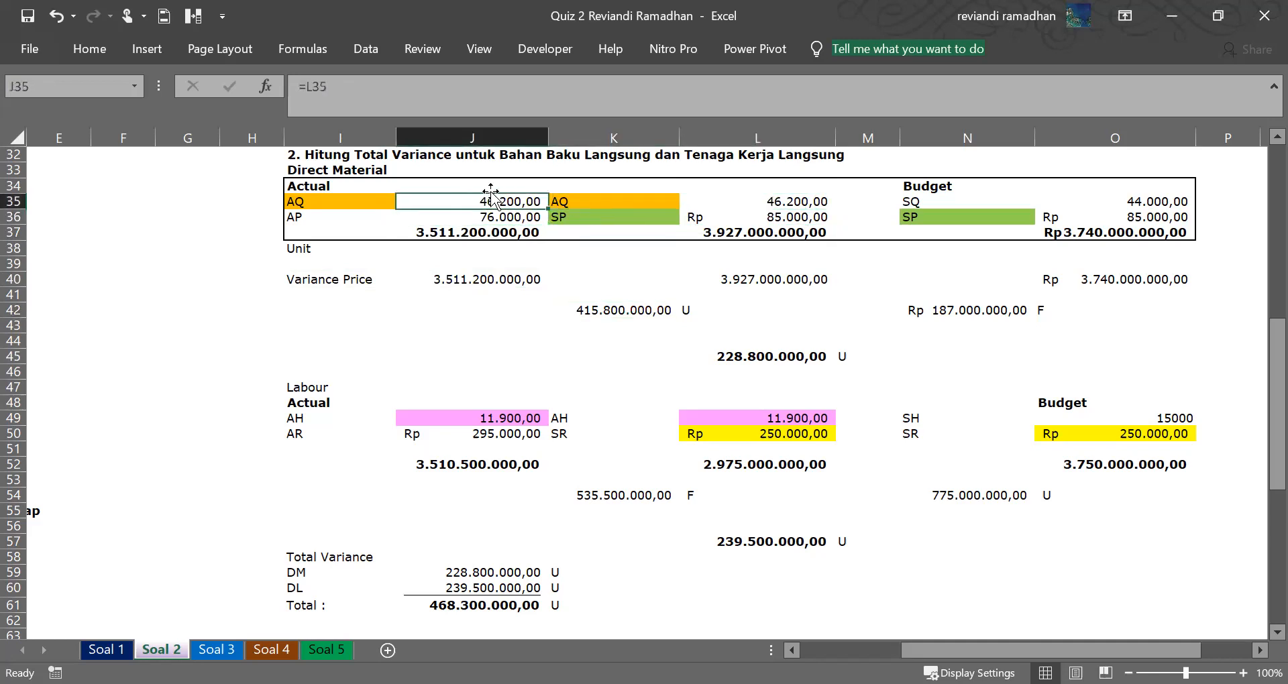
click(479, 219)
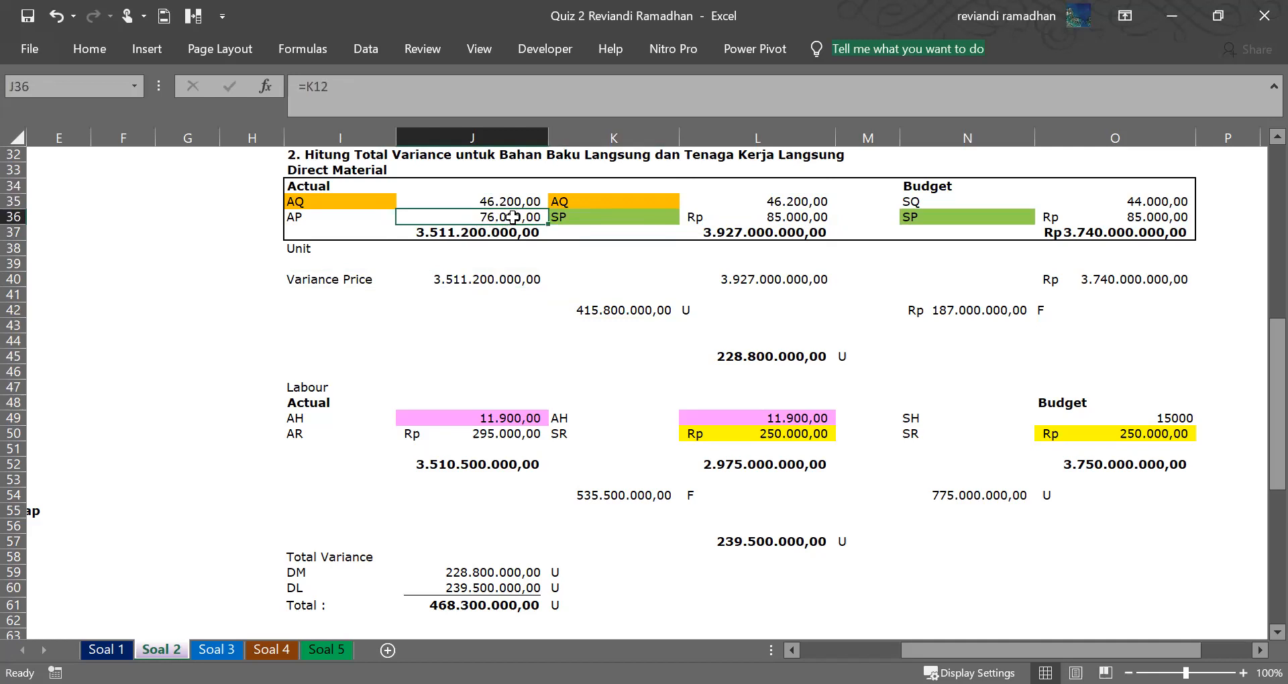
click(739, 218)
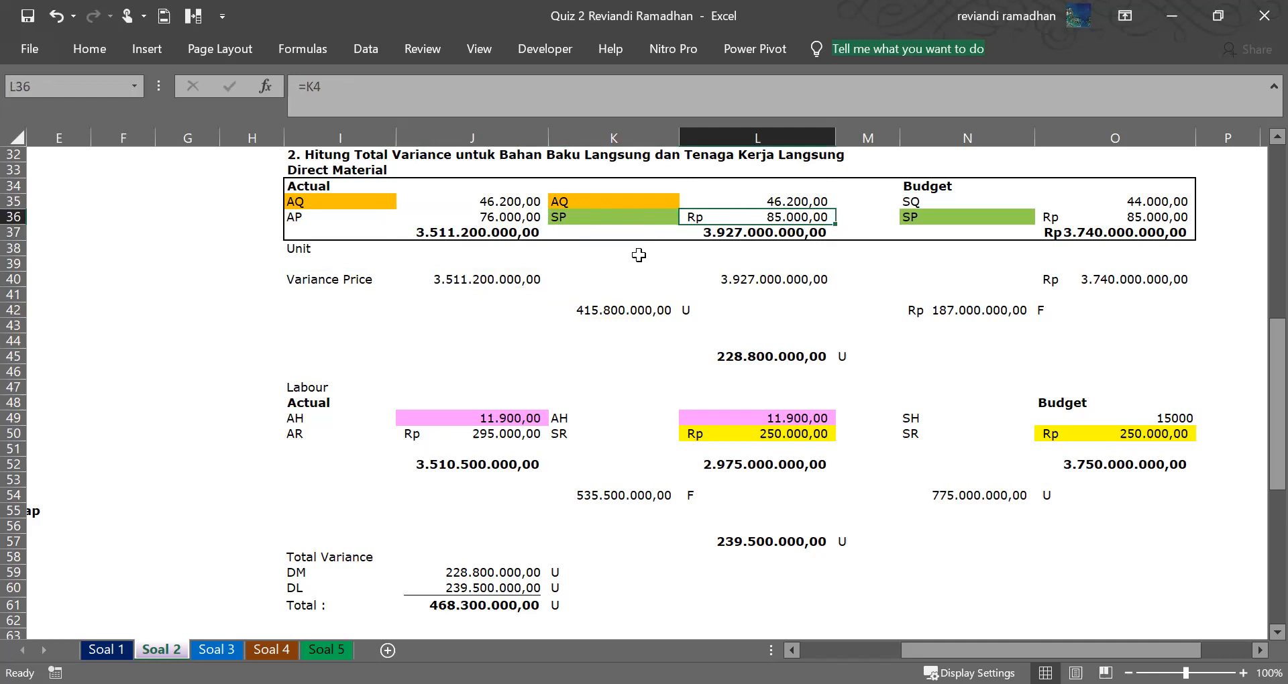
click(542, 222)
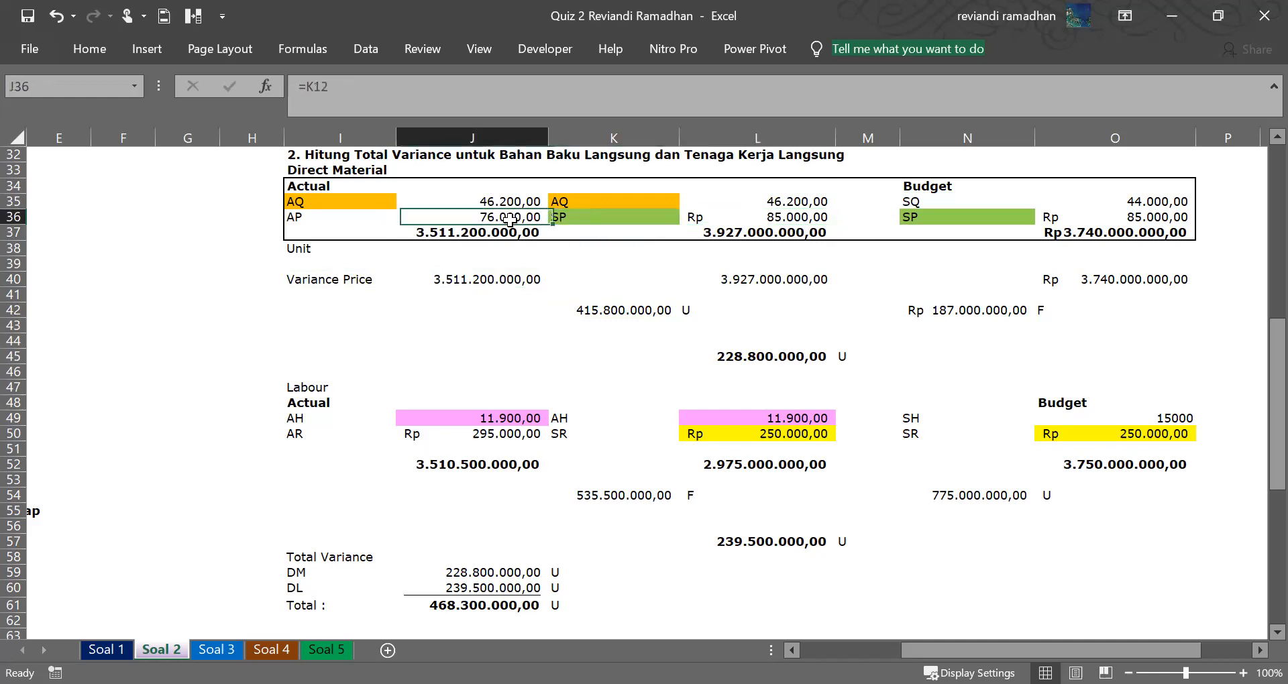
Change the mark beside the Direct Material price variance, in L42, to F.
click(644, 307)
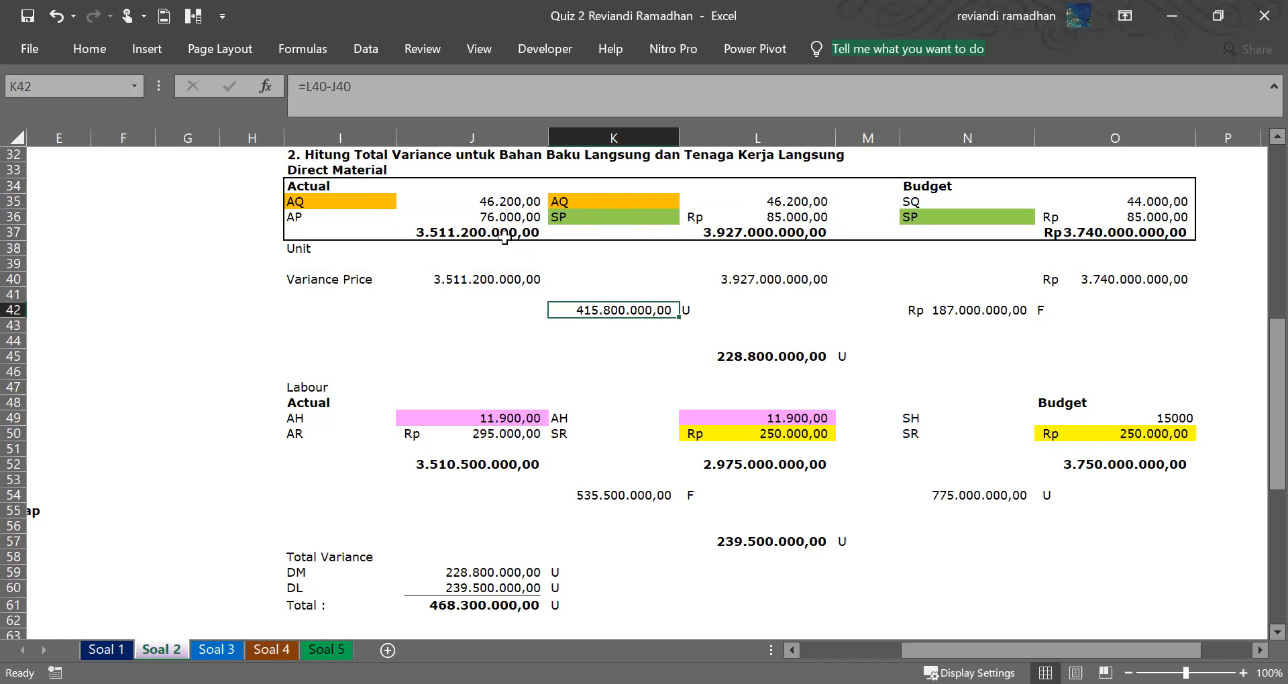
click(688, 310)
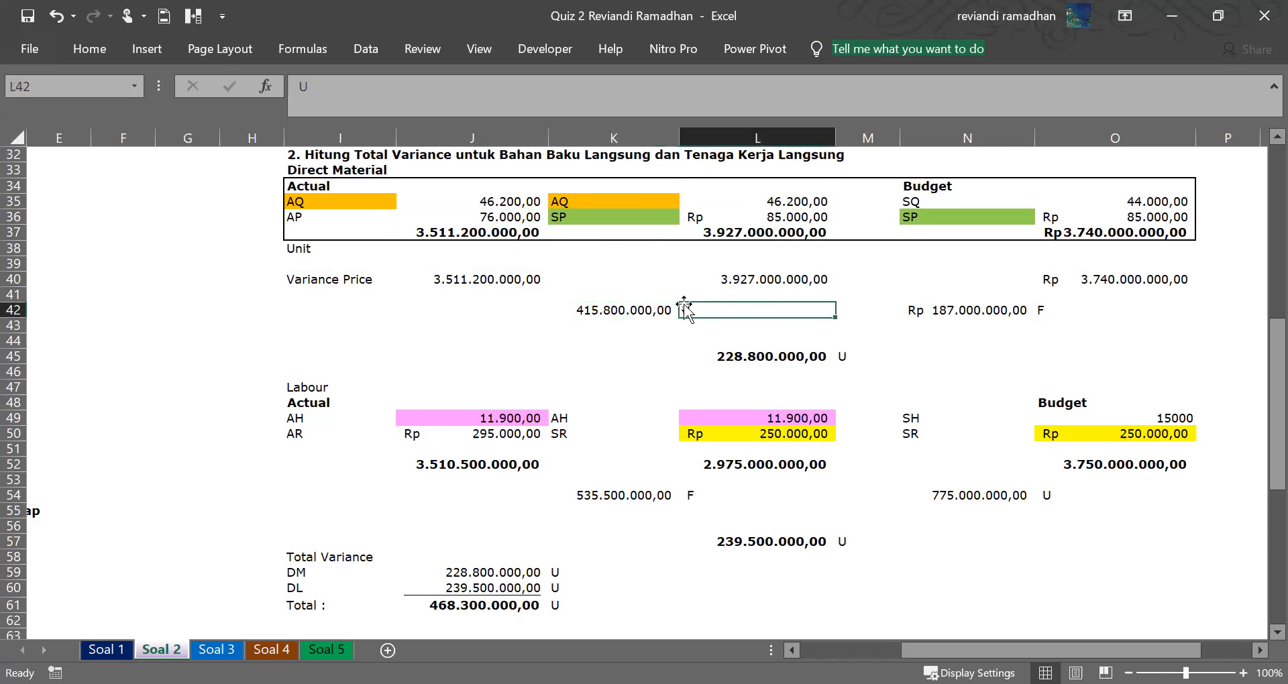
text(f)
key(BackSpace)
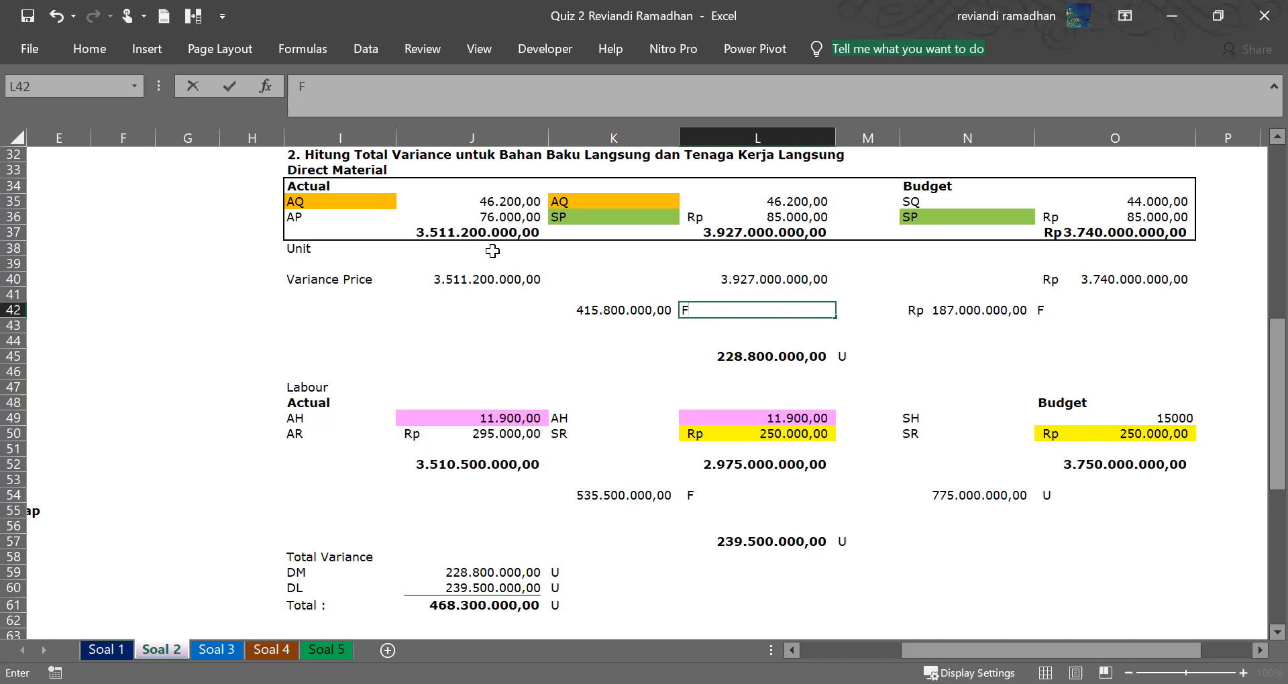
click(609, 352)
click(638, 310)
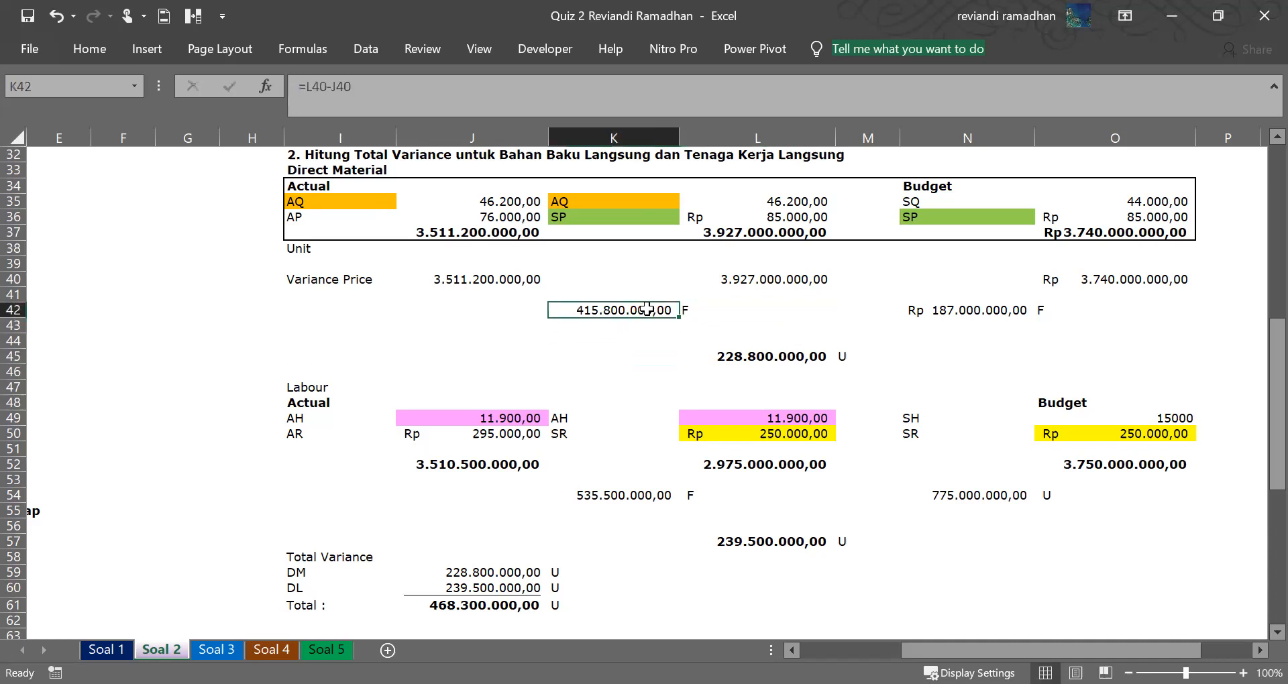
Review the AP in J36 and the SP in L36 behind the F mark, and relate K42 to the Variance Price label.
click(473, 216)
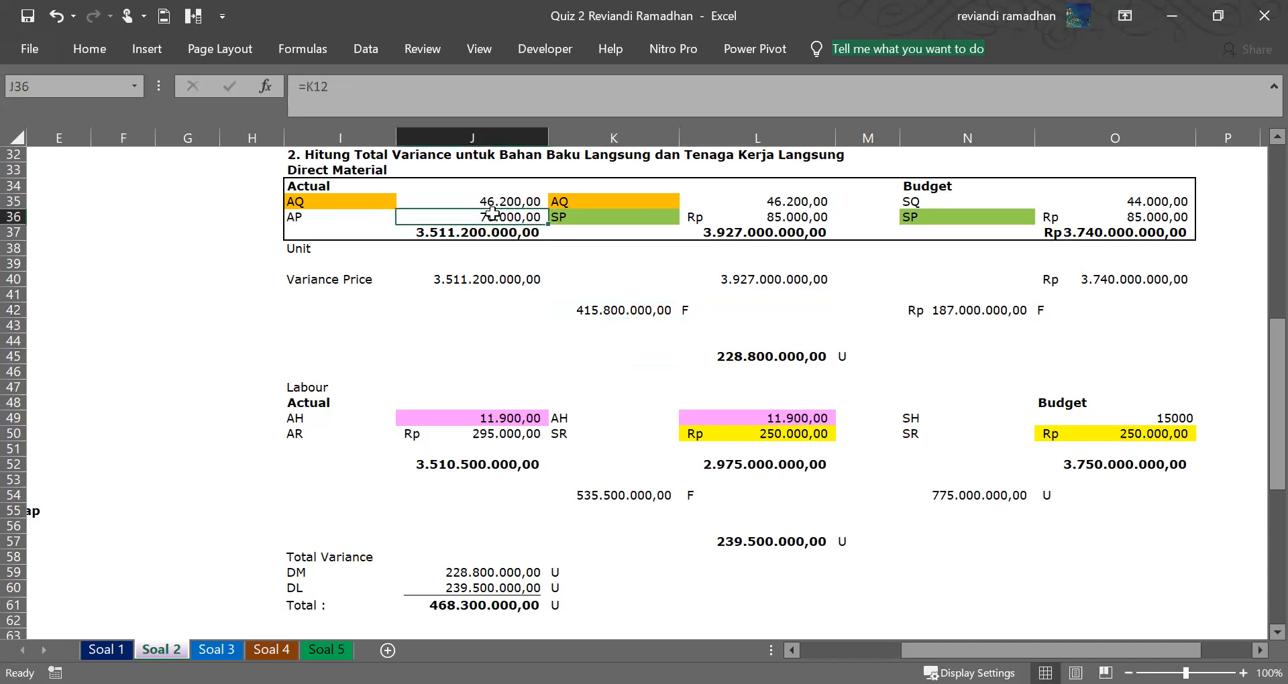
click(733, 219)
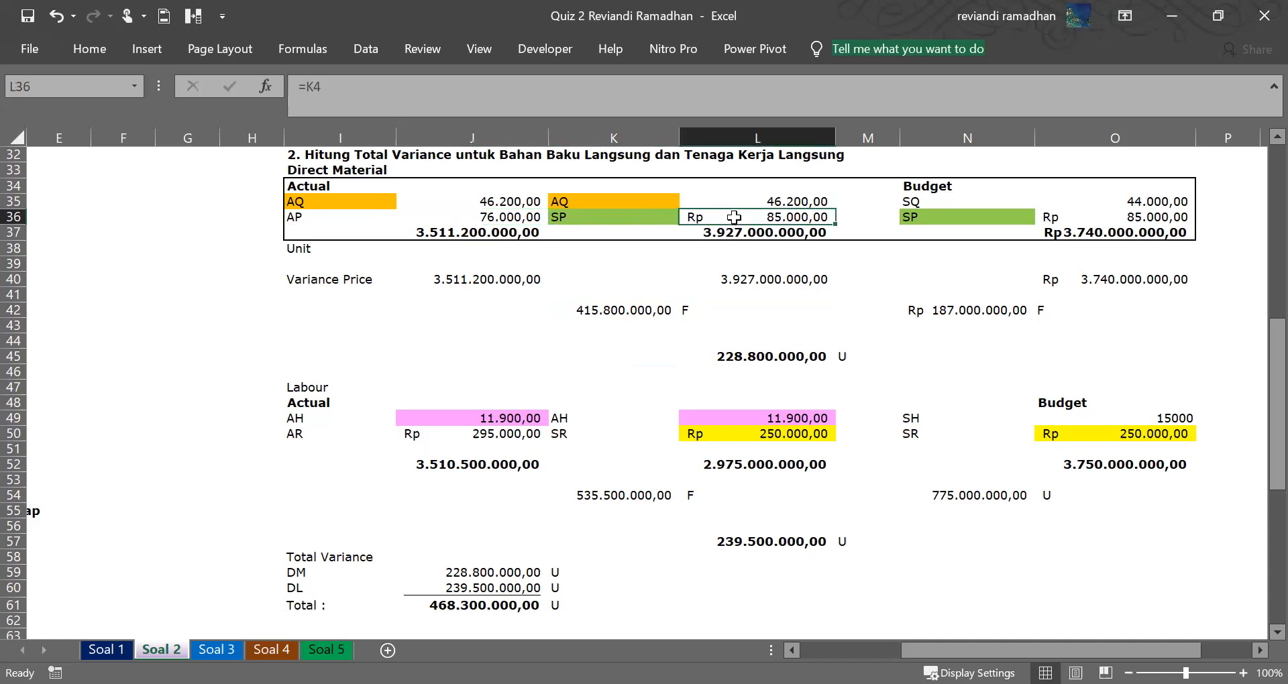
click(698, 313)
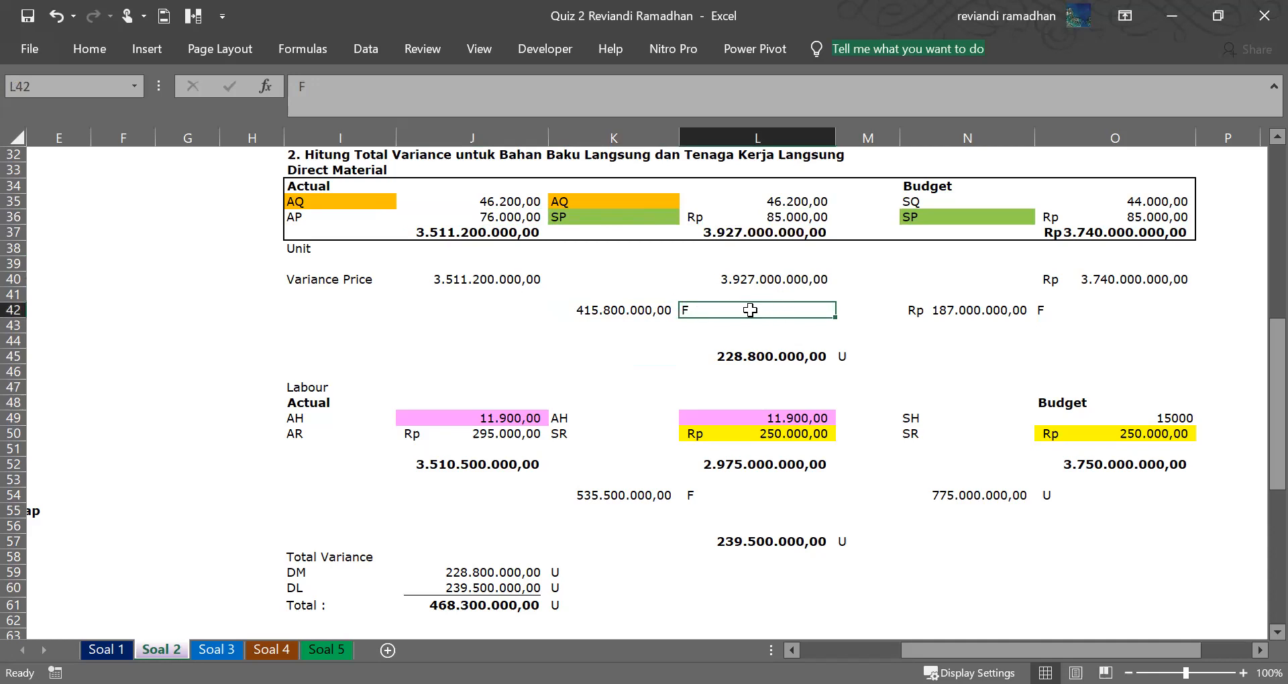
click(657, 327)
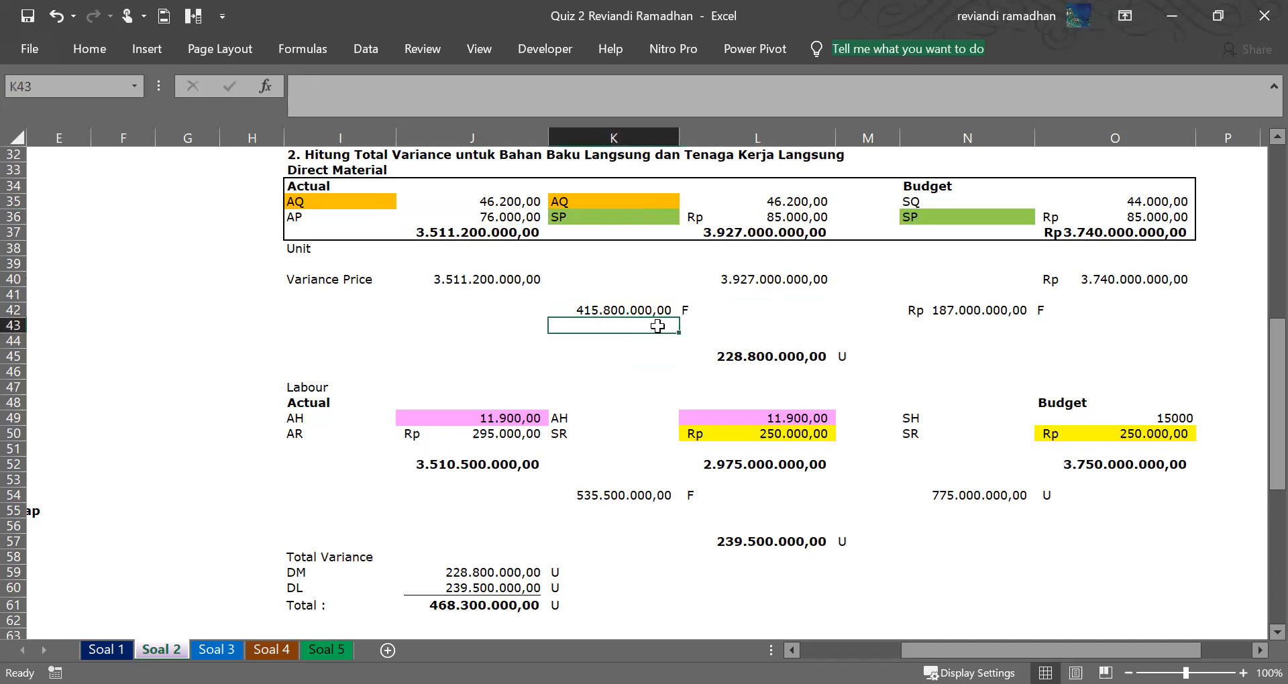
click(673, 232)
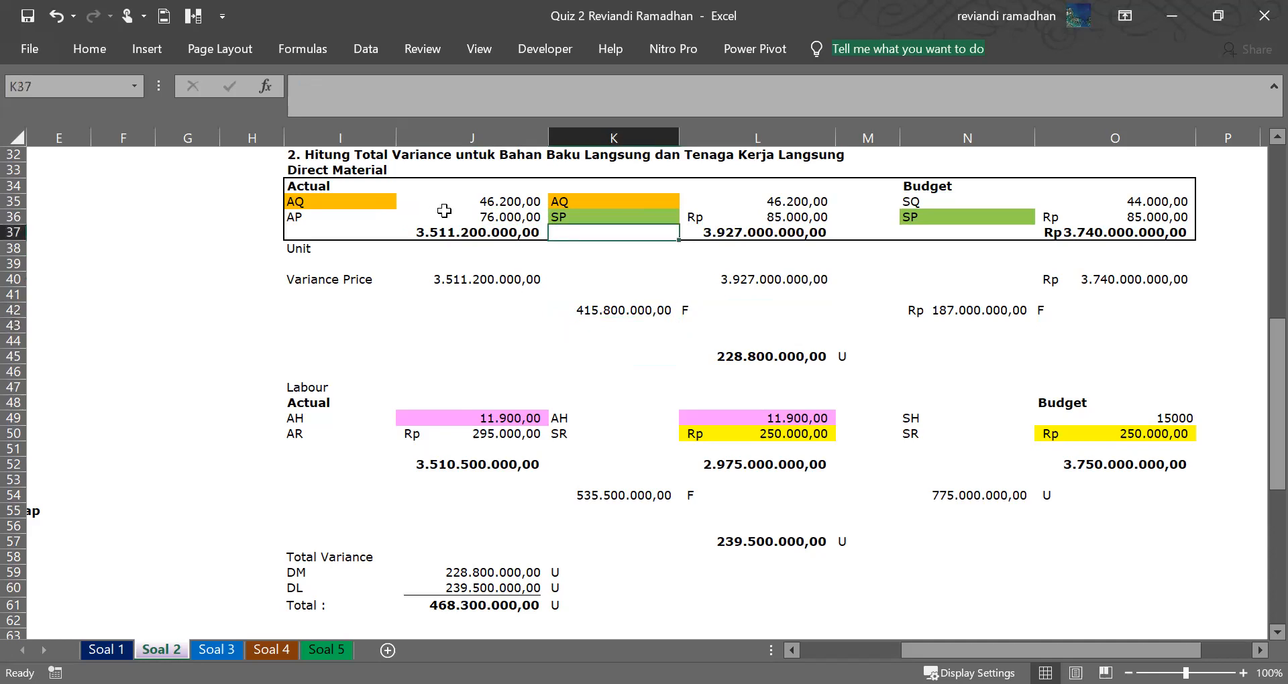
click(463, 218)
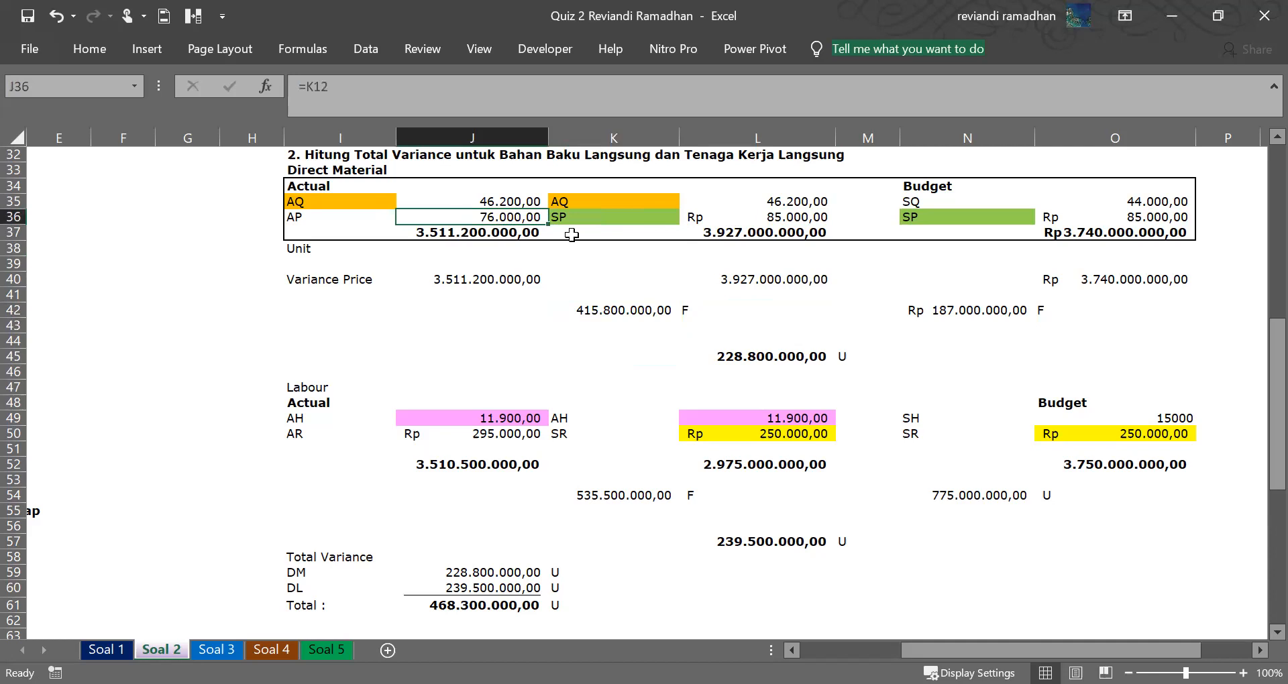
click(788, 204)
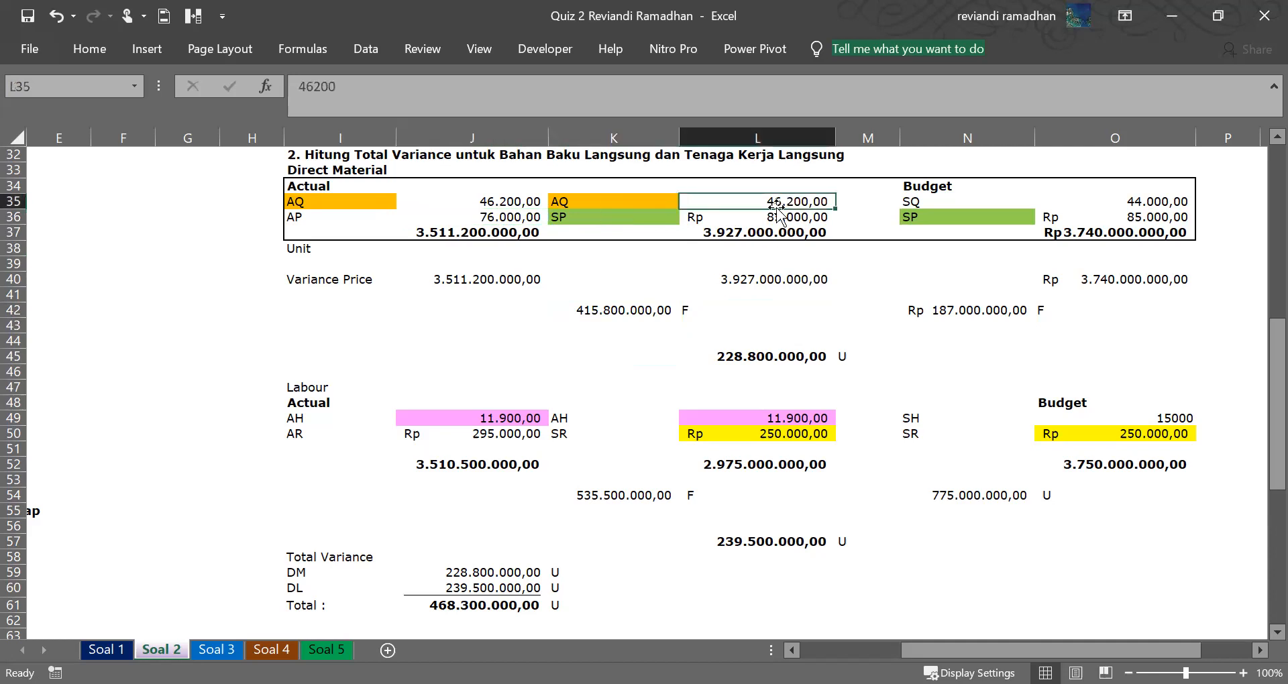
click(632, 307)
click(315, 275)
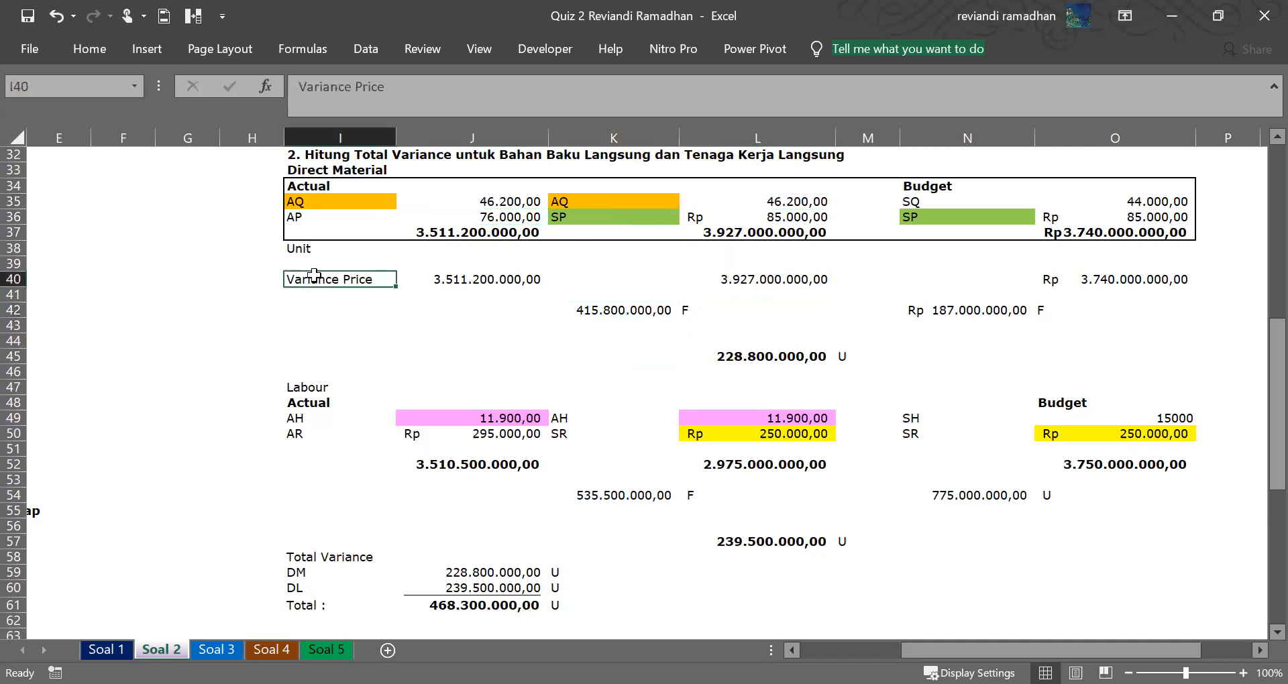
Examine which inputs drive the price variance in K42, comparing the AP cell J36 with the SP label K36 and the AQ label above.
click(607, 312)
click(365, 278)
click(471, 220)
click(561, 219)
click(499, 221)
click(561, 220)
drag(584, 198, 546, 198)
click(588, 219)
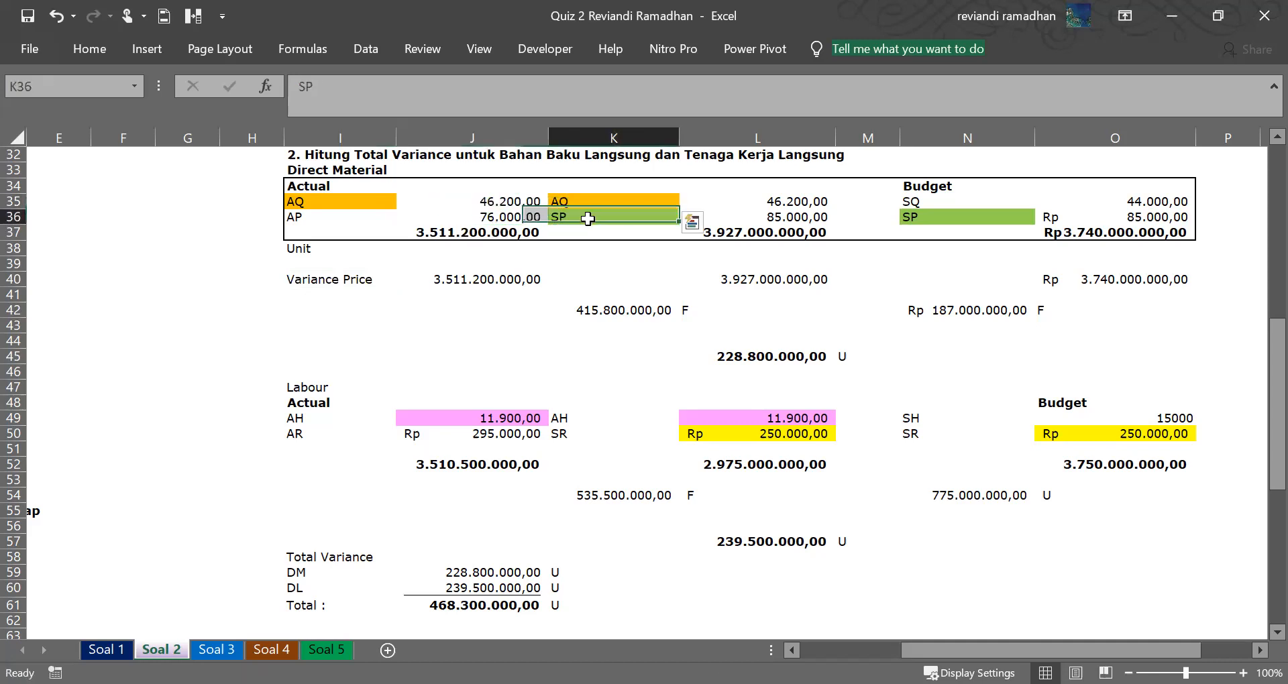
Merge and center K34:L34 above the middle Direct Material block and enter the bold heading TENGAH TENGAH\.
click(643, 314)
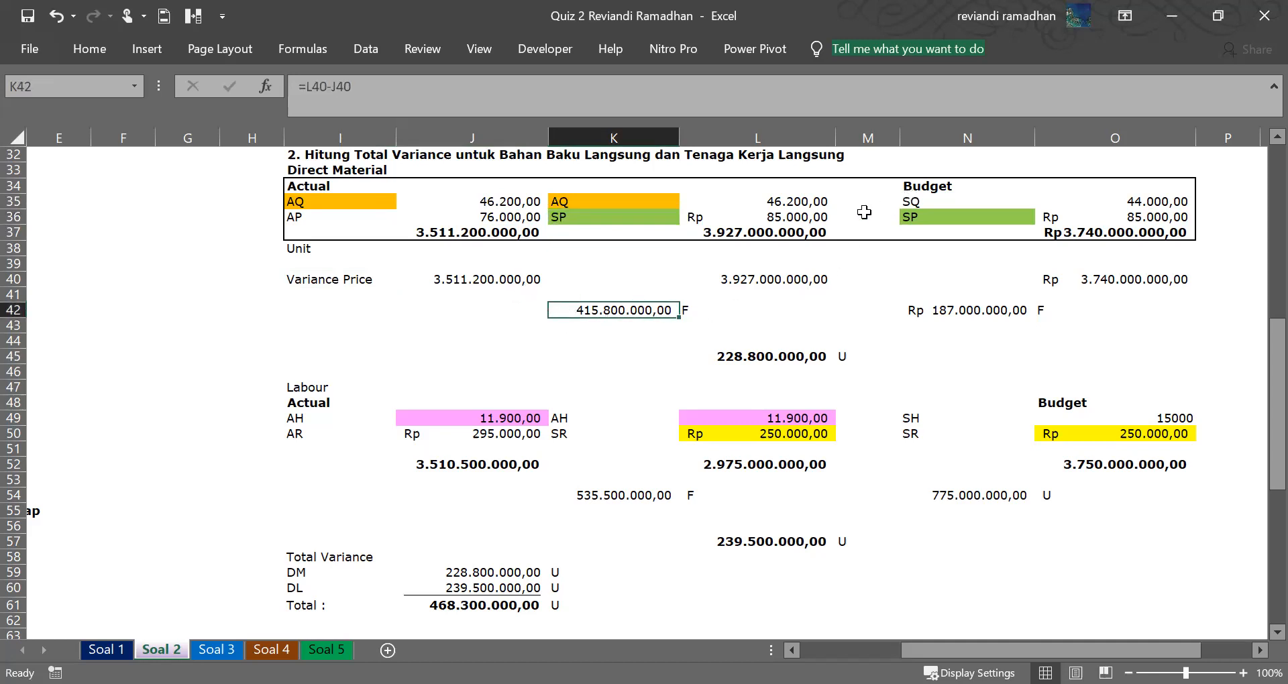
click(729, 188)
drag(634, 187, 724, 187)
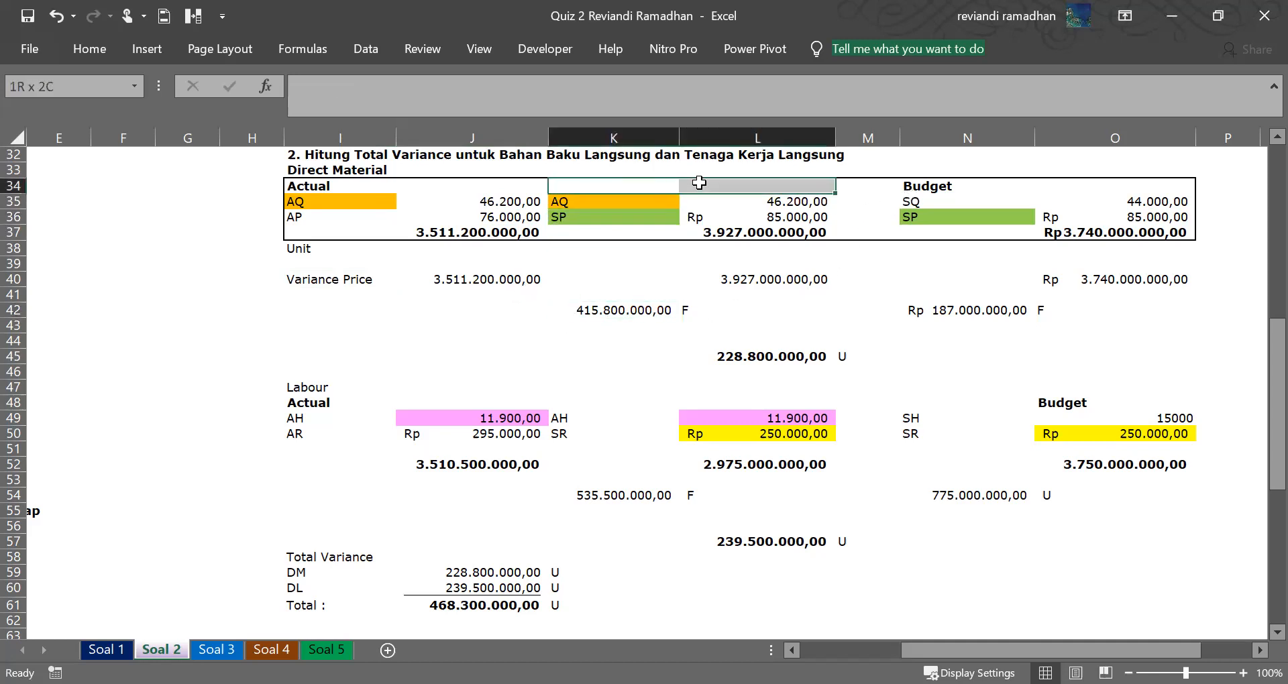
click(113, 51)
click(513, 116)
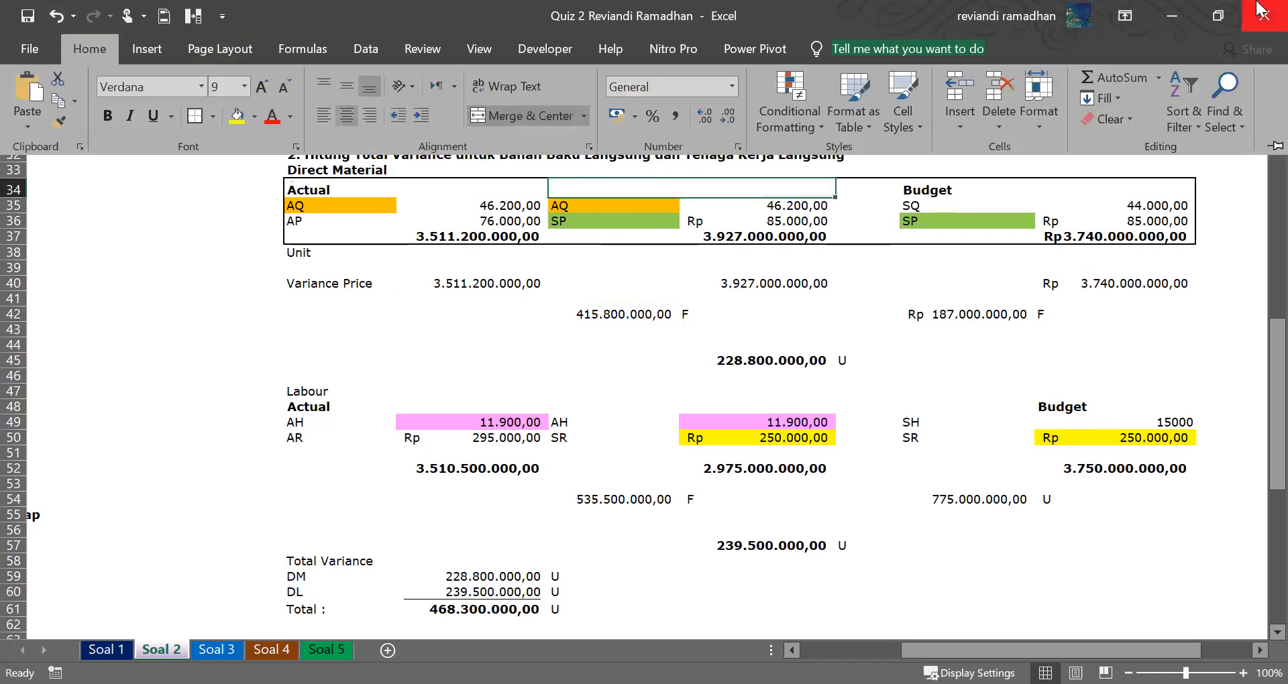
text(TENGAH TENGAH\)
key(ctrl+Return)
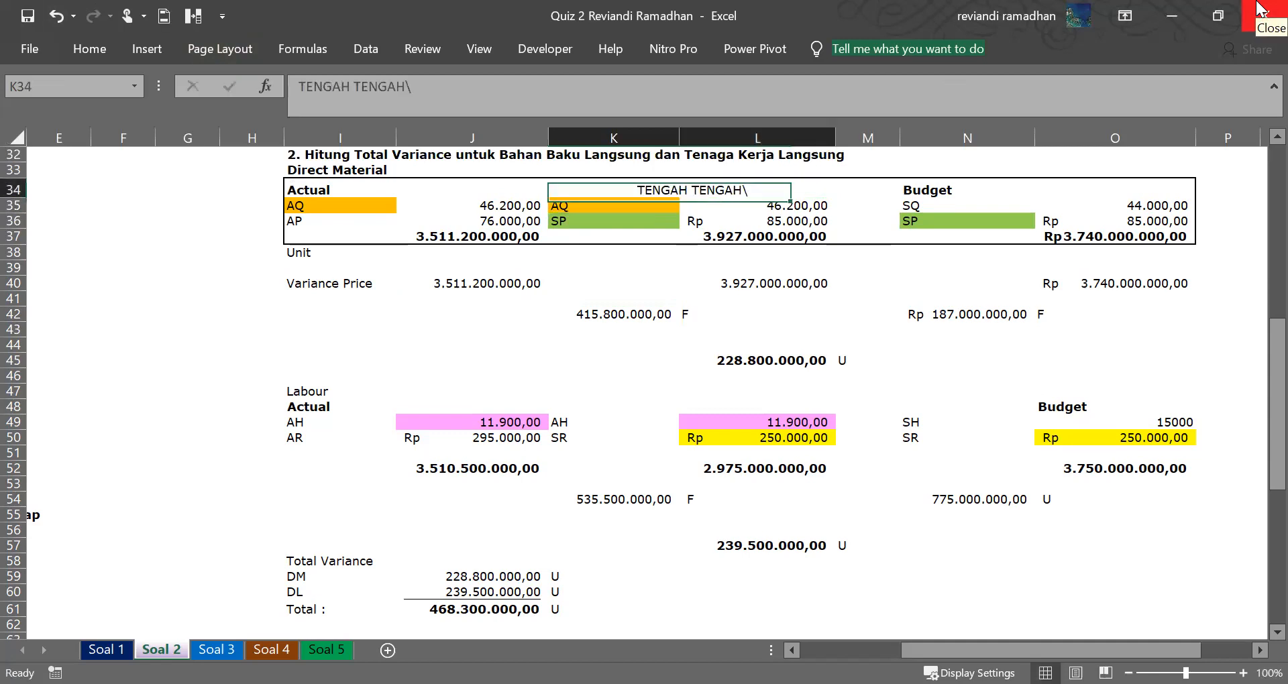
key(ctrl+b)
key(Return)
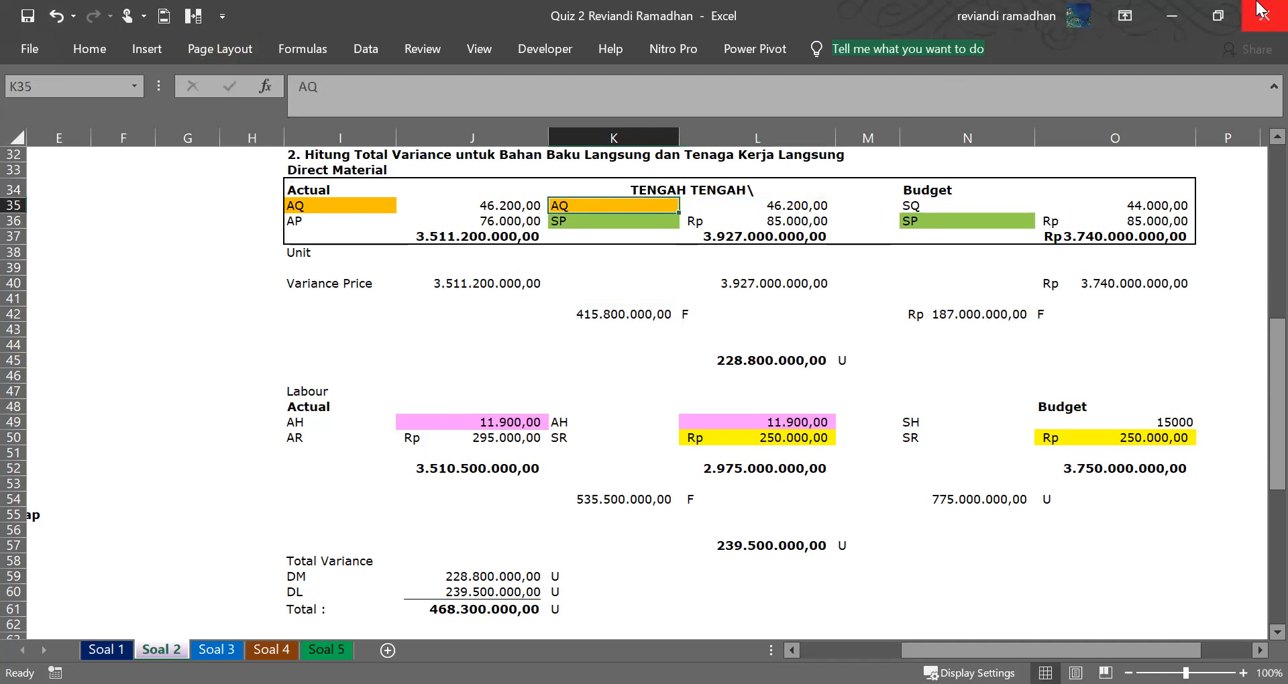
Compare the middle block's AQ in L35 and SP in K36 with the AP in J36 and the Budget's SQ in N35.
click(929, 205)
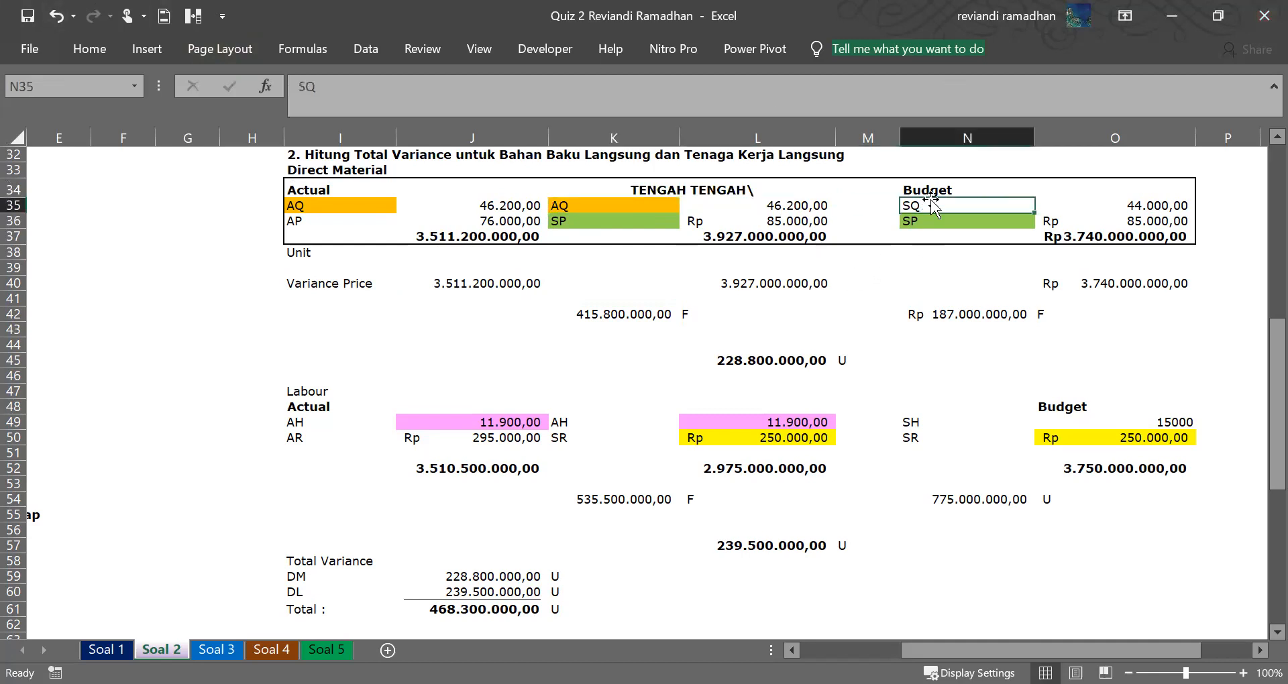
click(931, 192)
click(857, 310)
click(904, 209)
click(817, 209)
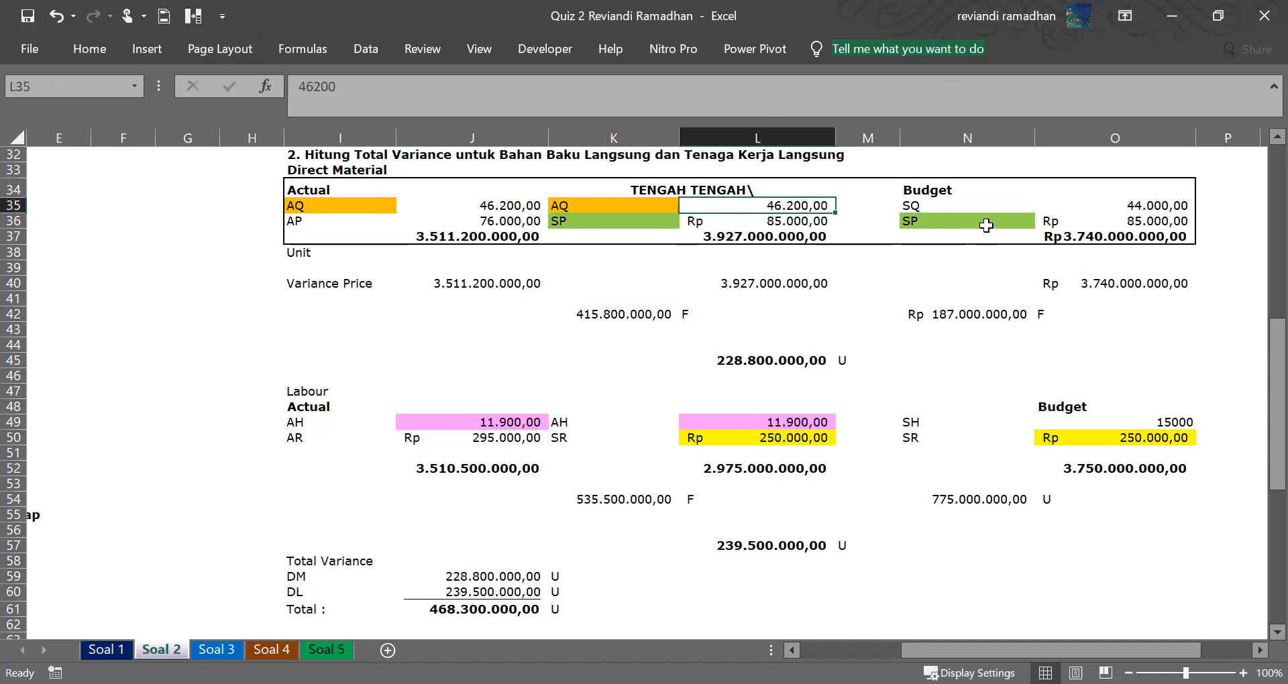
click(649, 222)
click(506, 222)
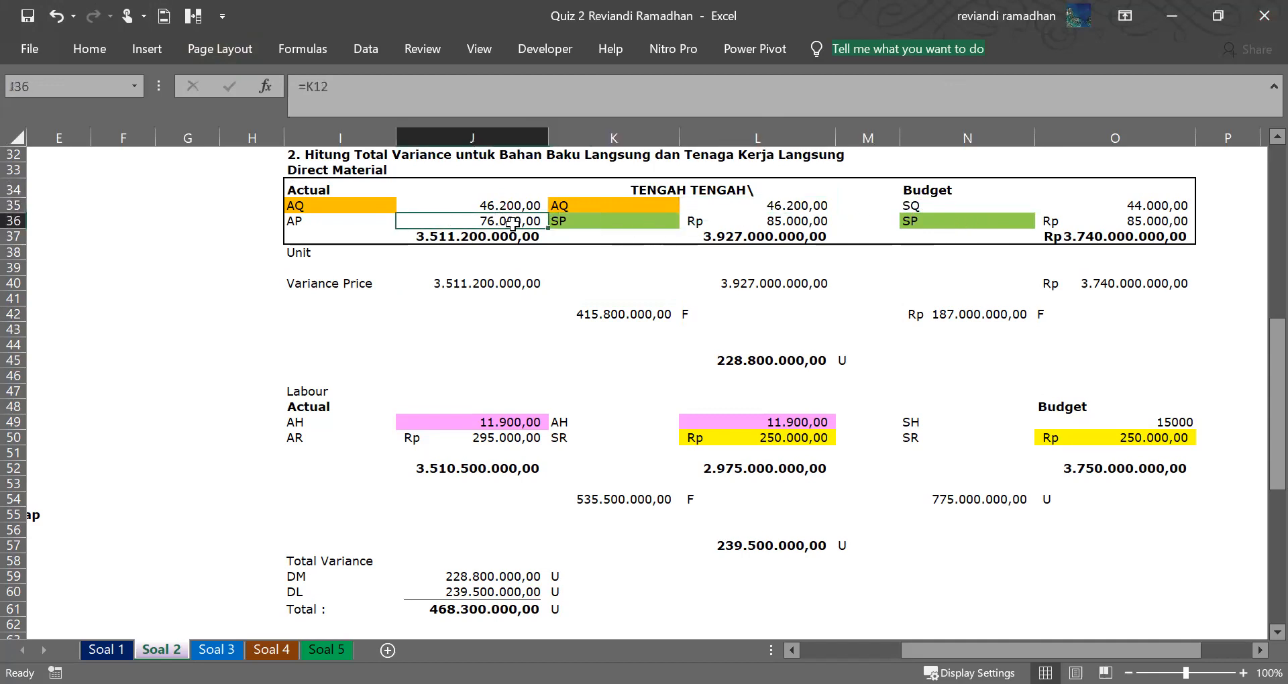
click(671, 221)
click(782, 204)
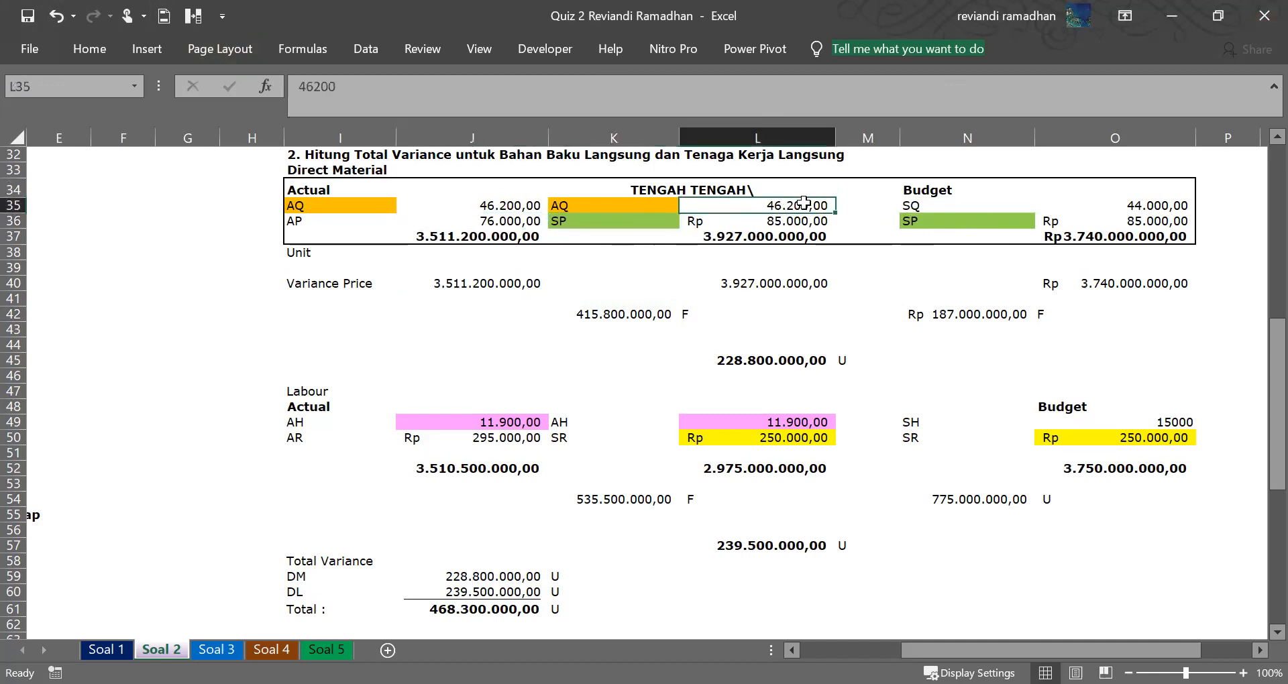
click(1017, 231)
click(805, 237)
click(803, 208)
click(993, 206)
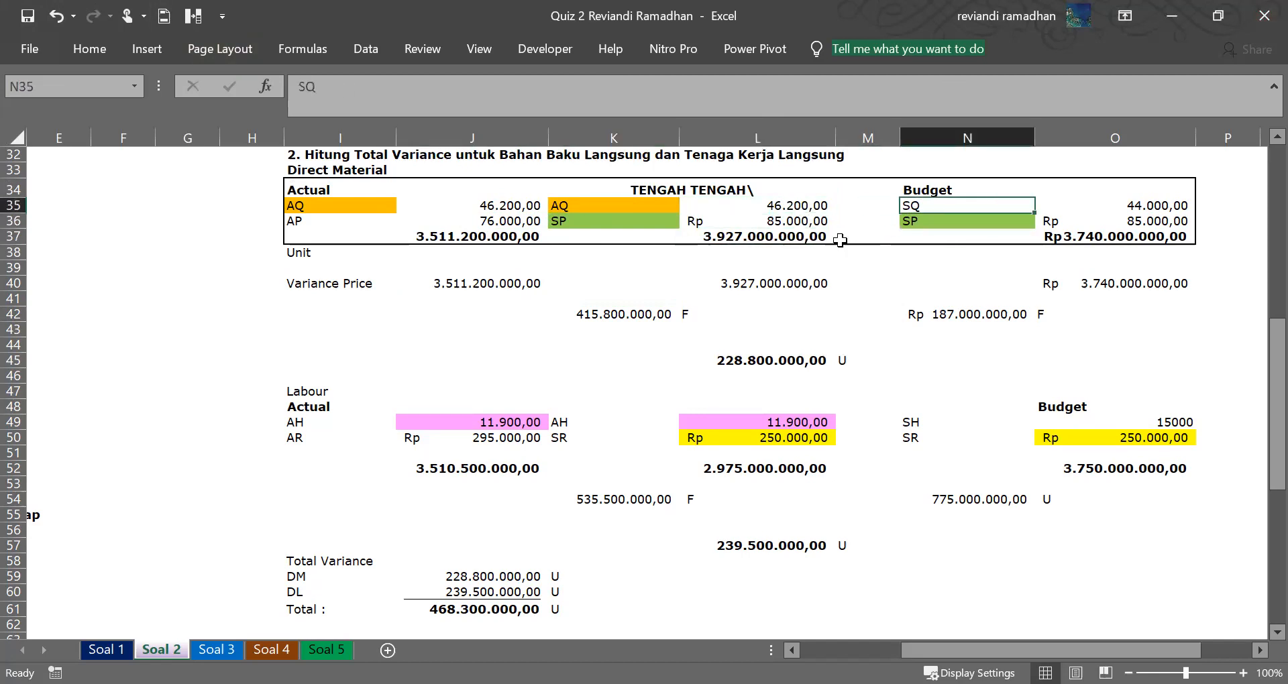
Examine what drives the variance in N42, comparing SP in L36 with N36 and the AQ value in L35 with the SQ in N35.
click(917, 343)
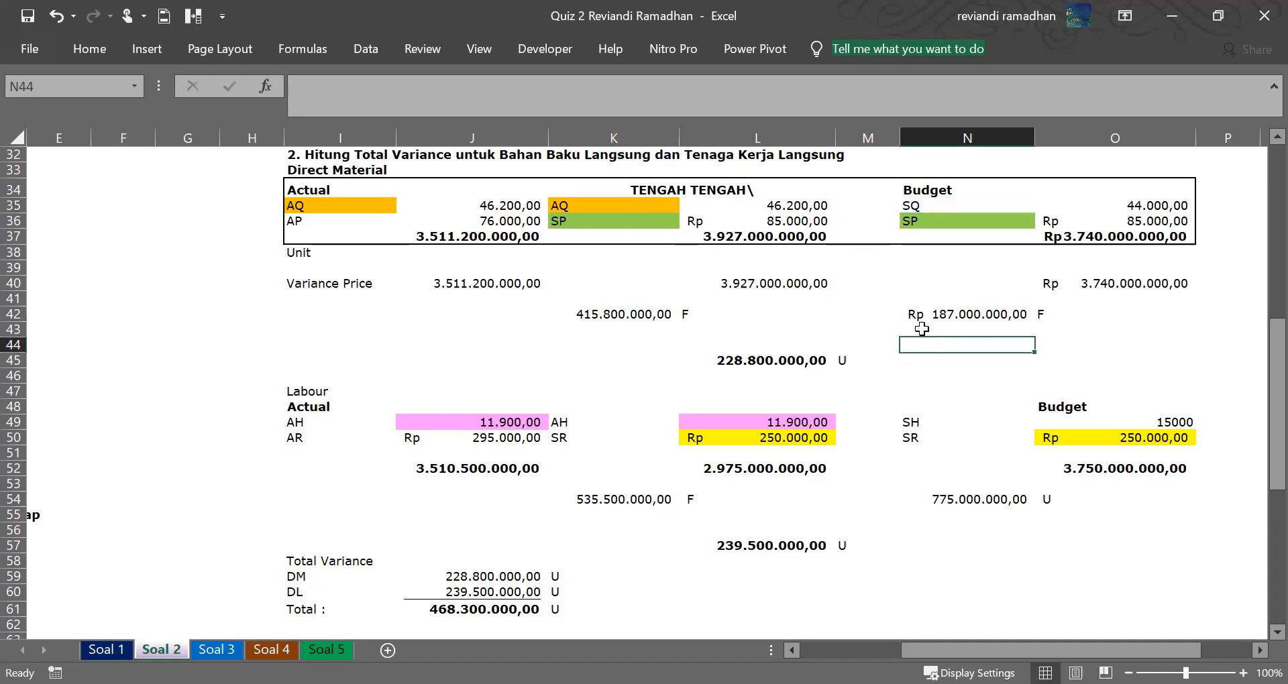
click(925, 294)
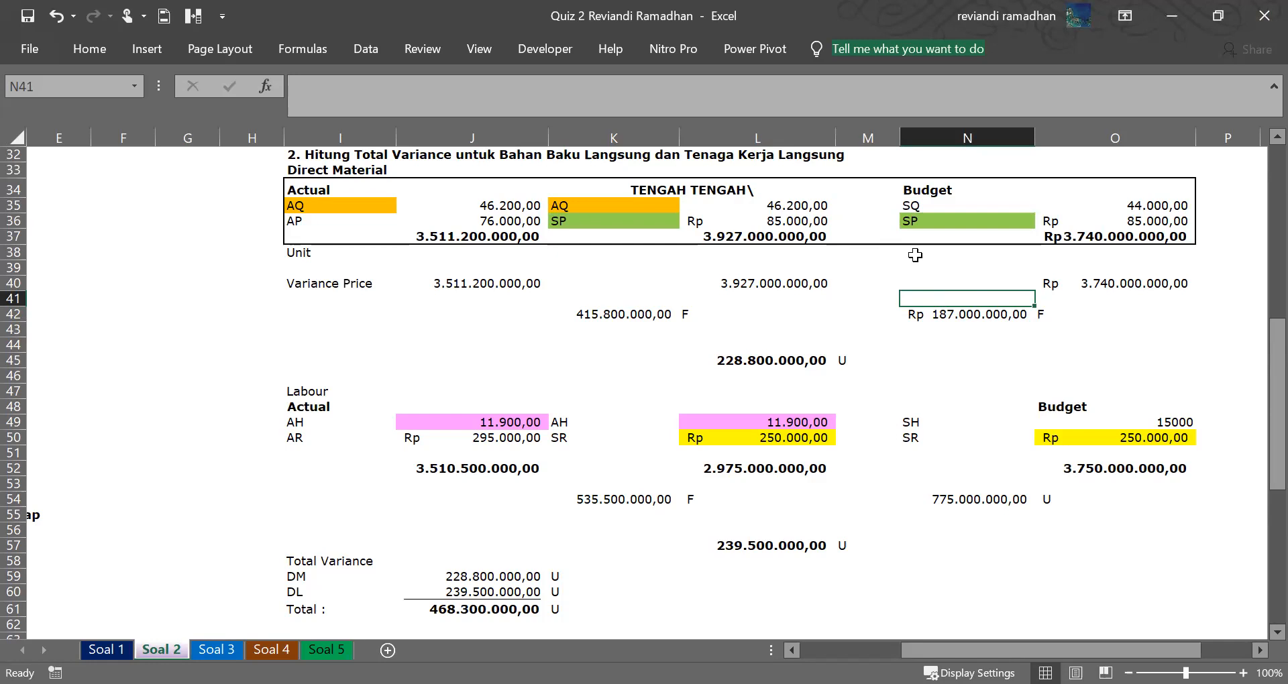
click(1018, 267)
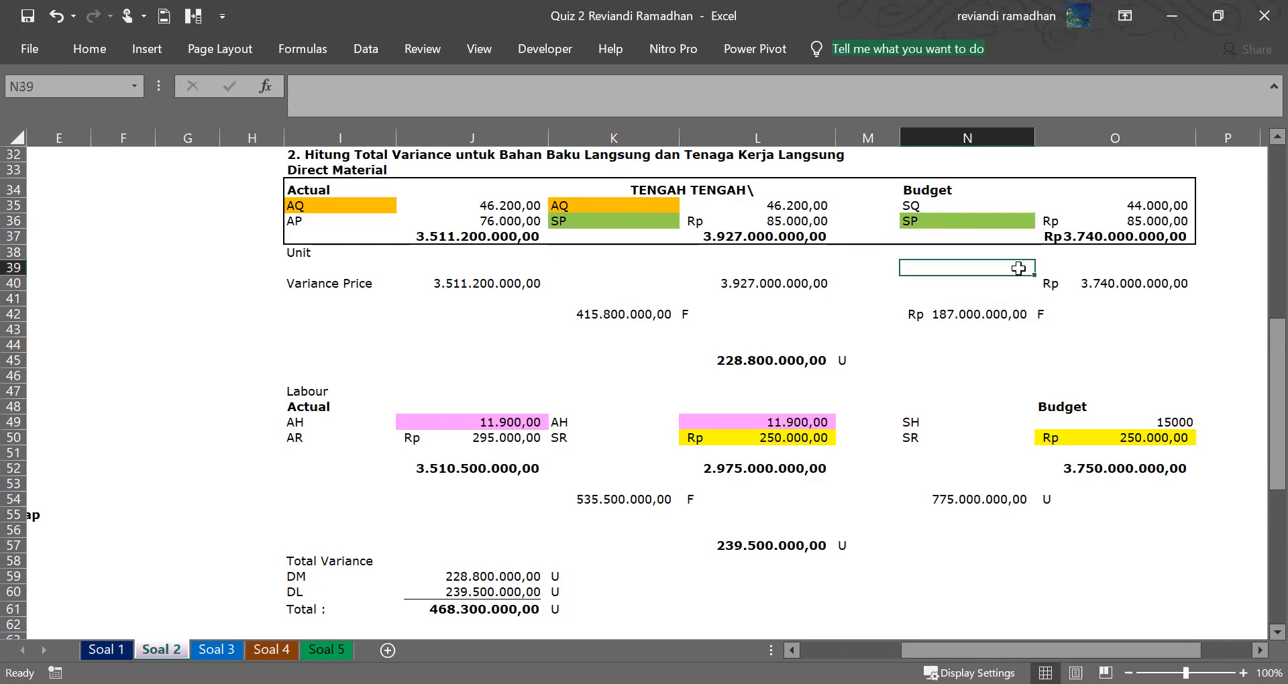
click(794, 216)
click(920, 219)
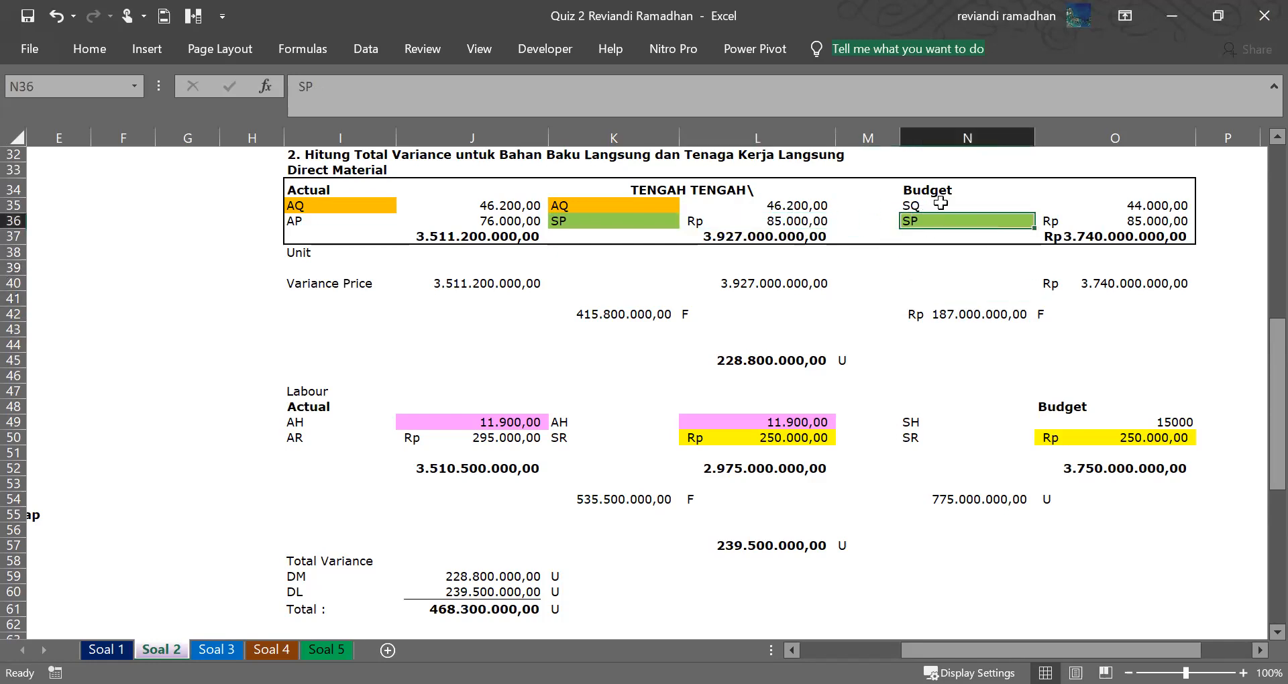
click(940, 204)
click(787, 205)
click(918, 205)
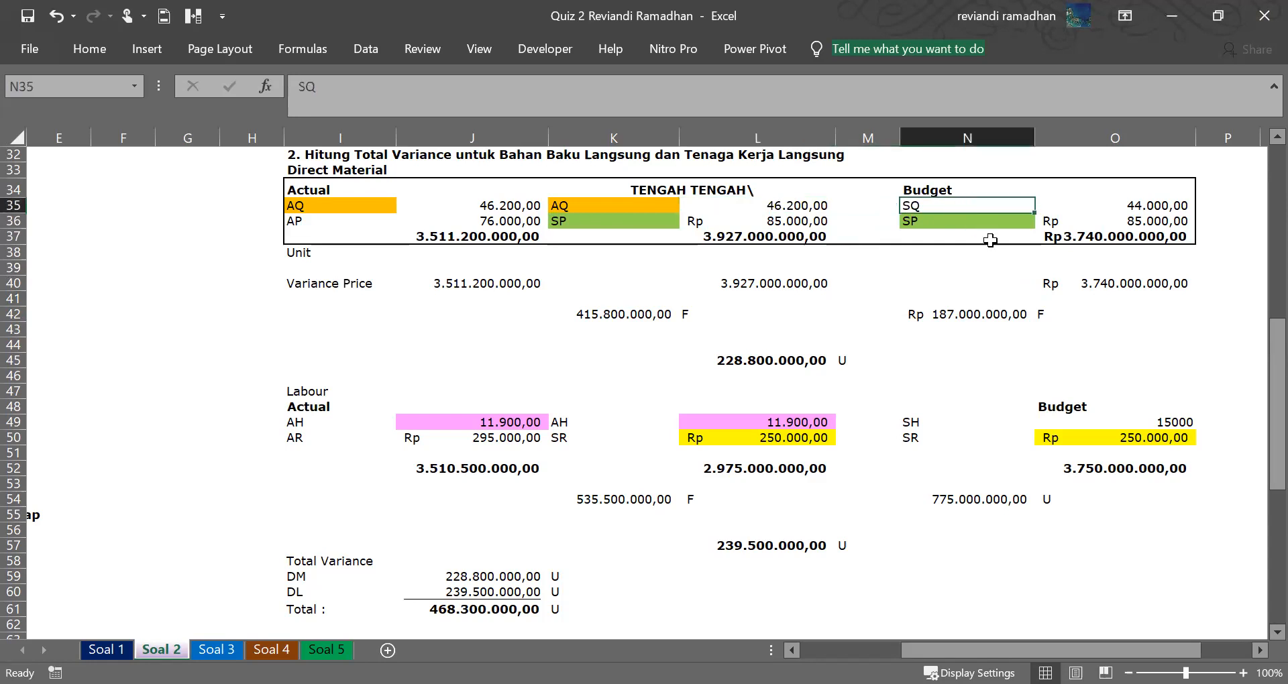
click(818, 212)
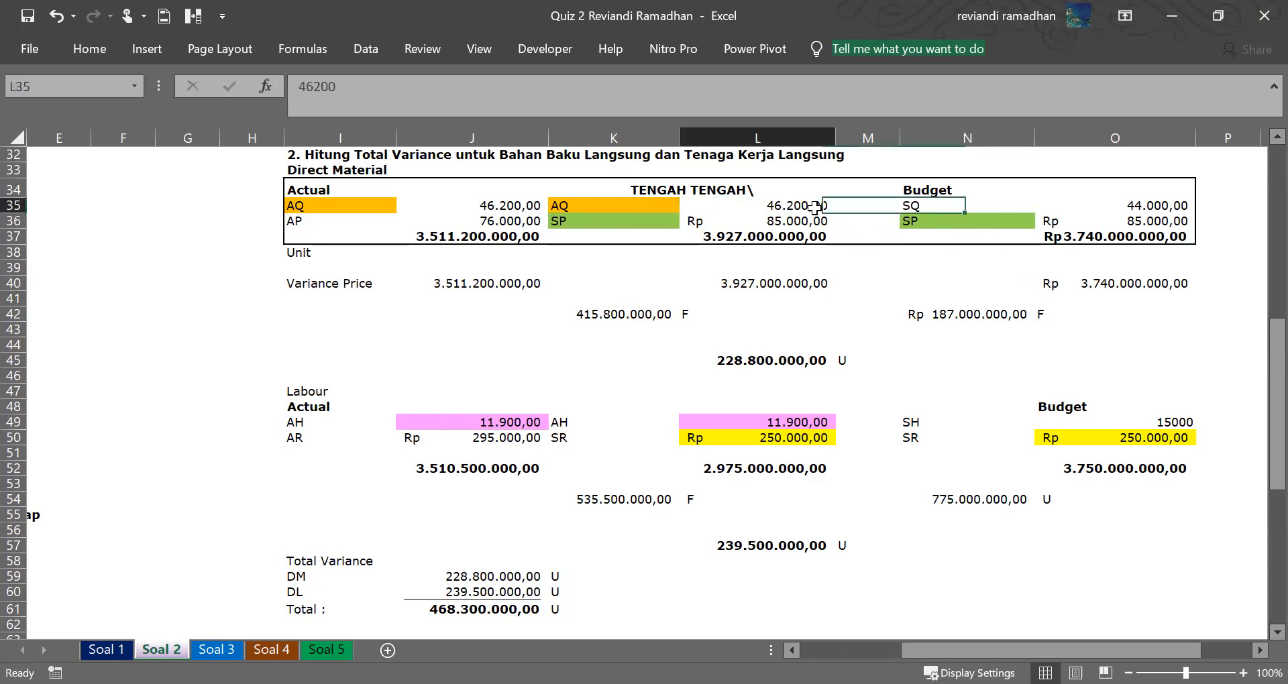
click(942, 212)
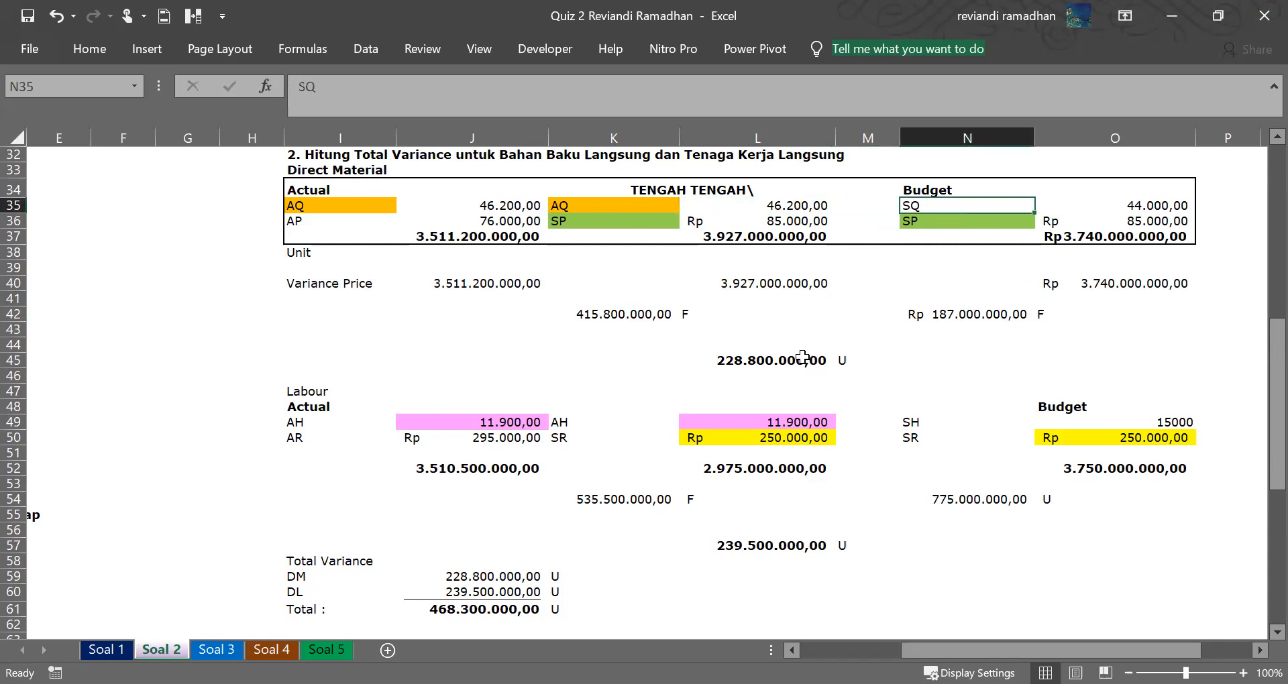
click(968, 317)
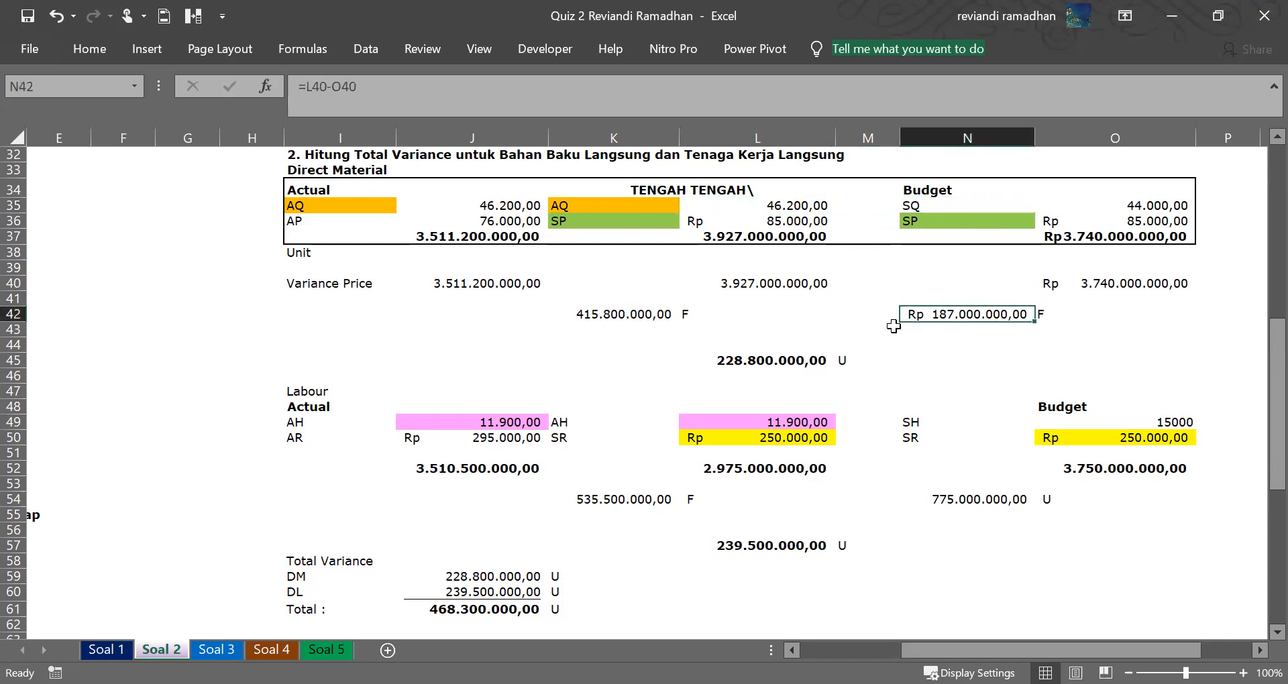
Recheck the AQ in L35 against the SQ in O35 and change the mark beside the N42 variance, in O42, to U.
click(1025, 205)
click(752, 206)
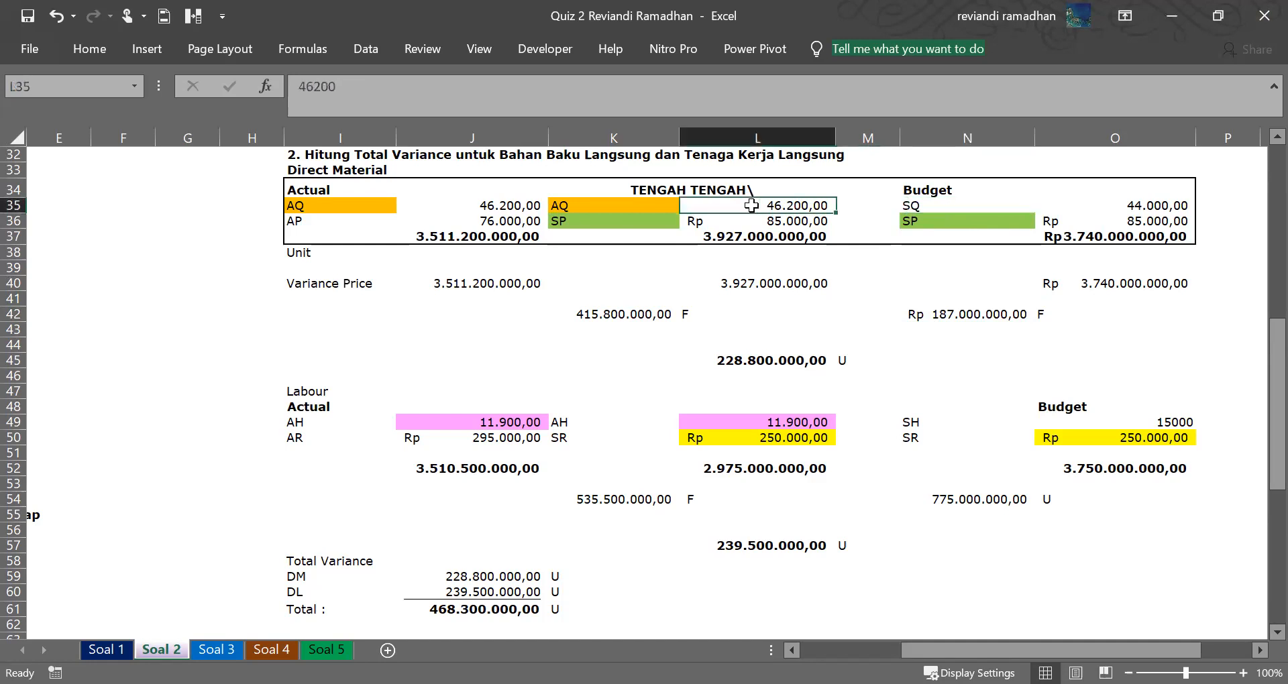
click(954, 207)
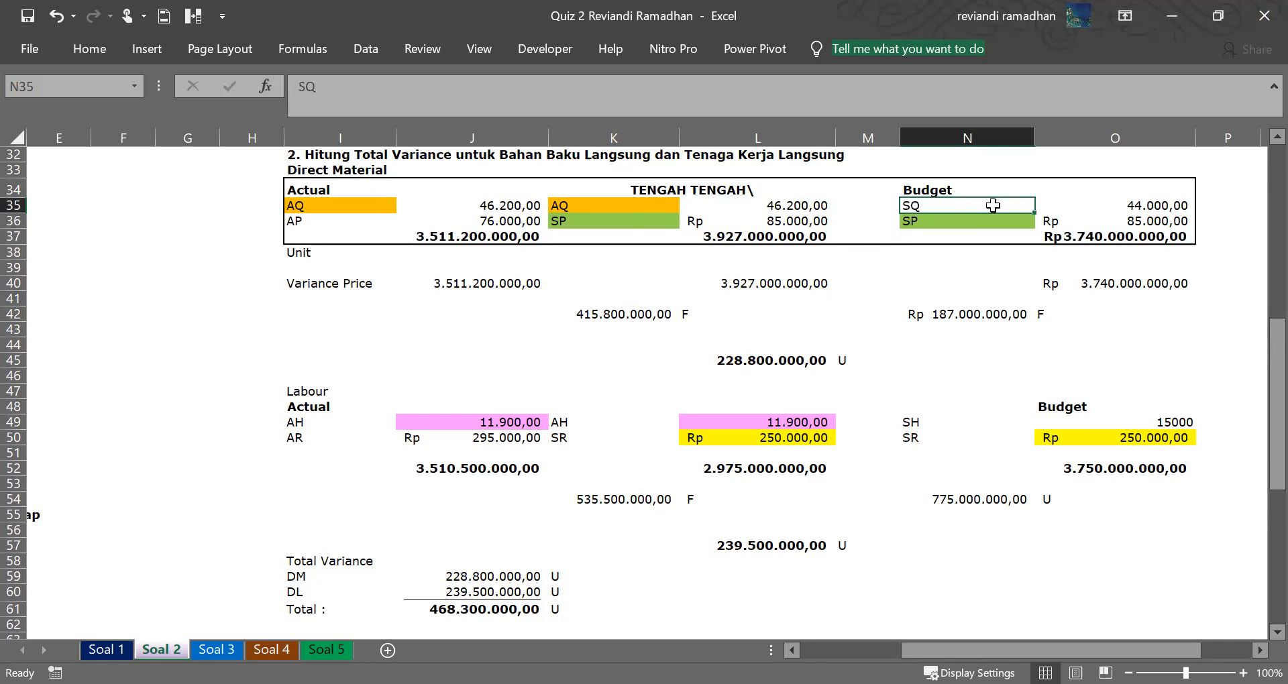
click(1094, 205)
click(1045, 315)
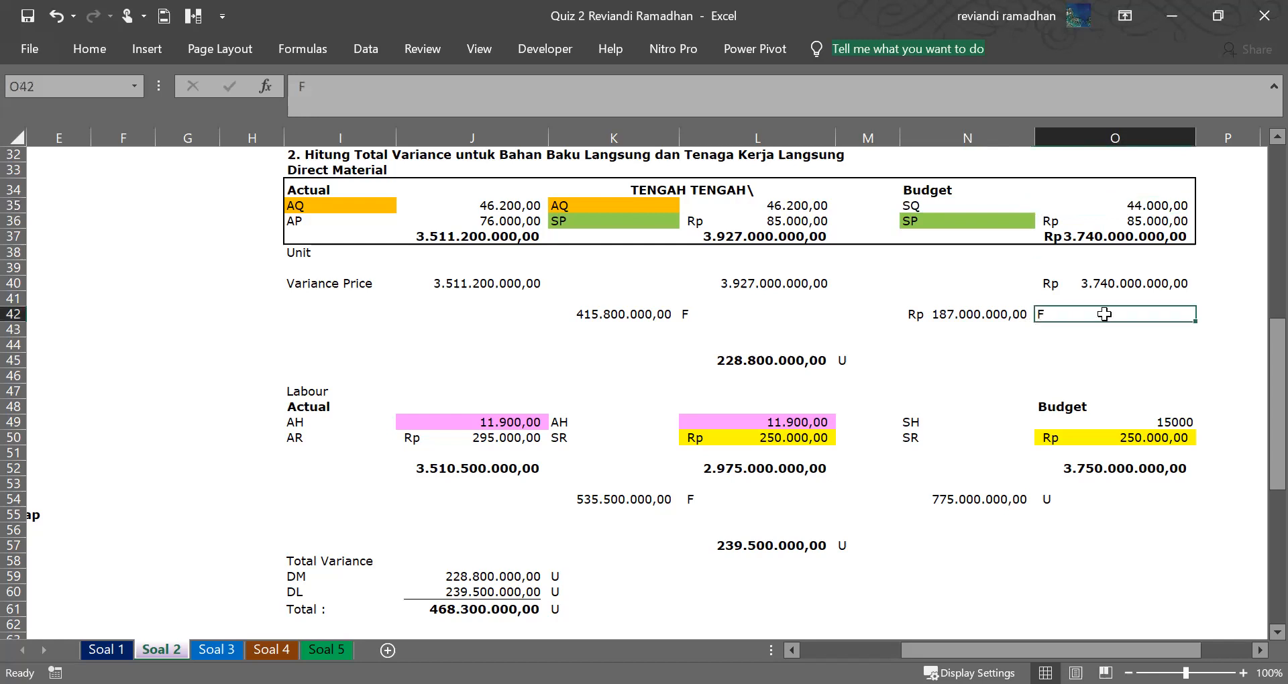
text(U)
key(Return)
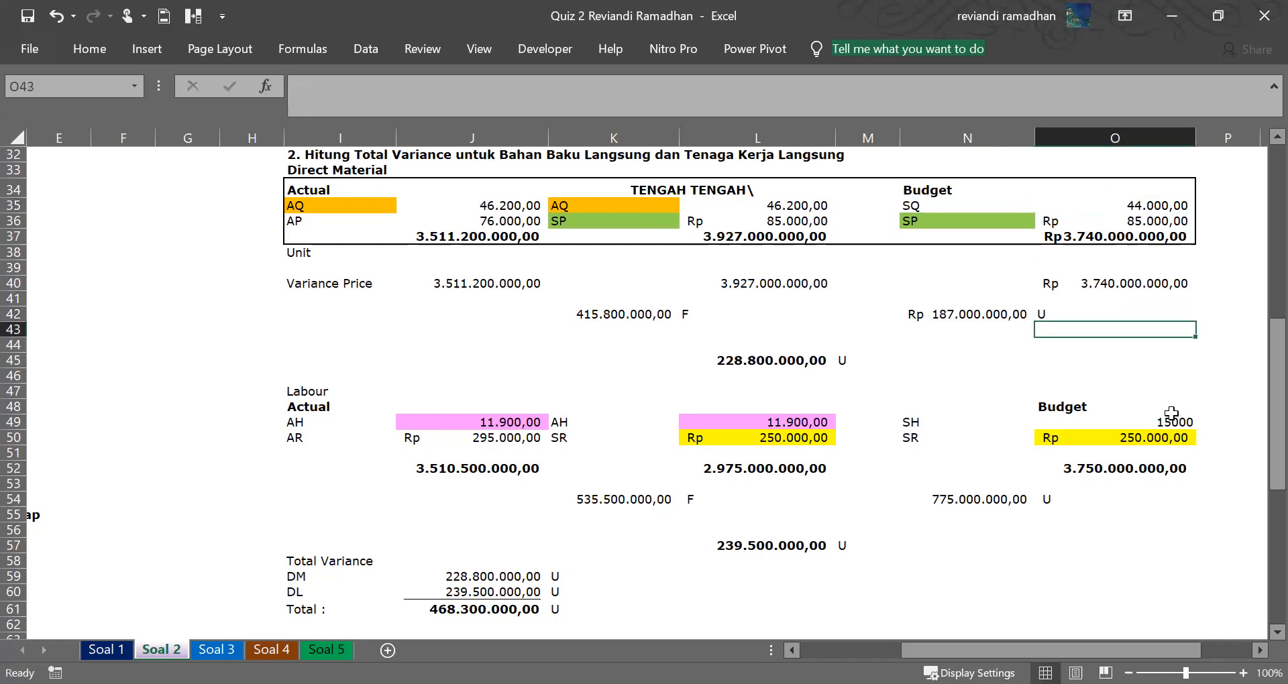
Check the Direct Material total variance in L45 and the mark beside it in M45.
click(774, 358)
click(850, 358)
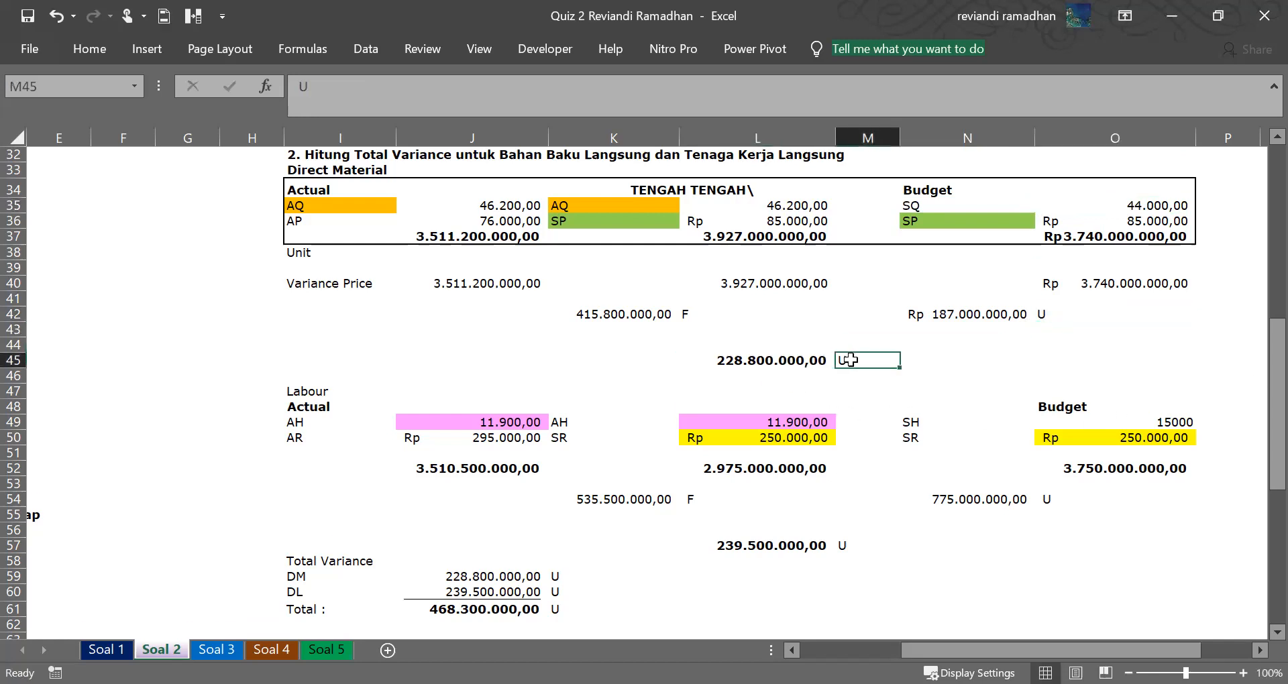
Mark the direct material total variance as F in cell M45.
text(=)
key(BackSpace)
text(F)
click(960, 392)
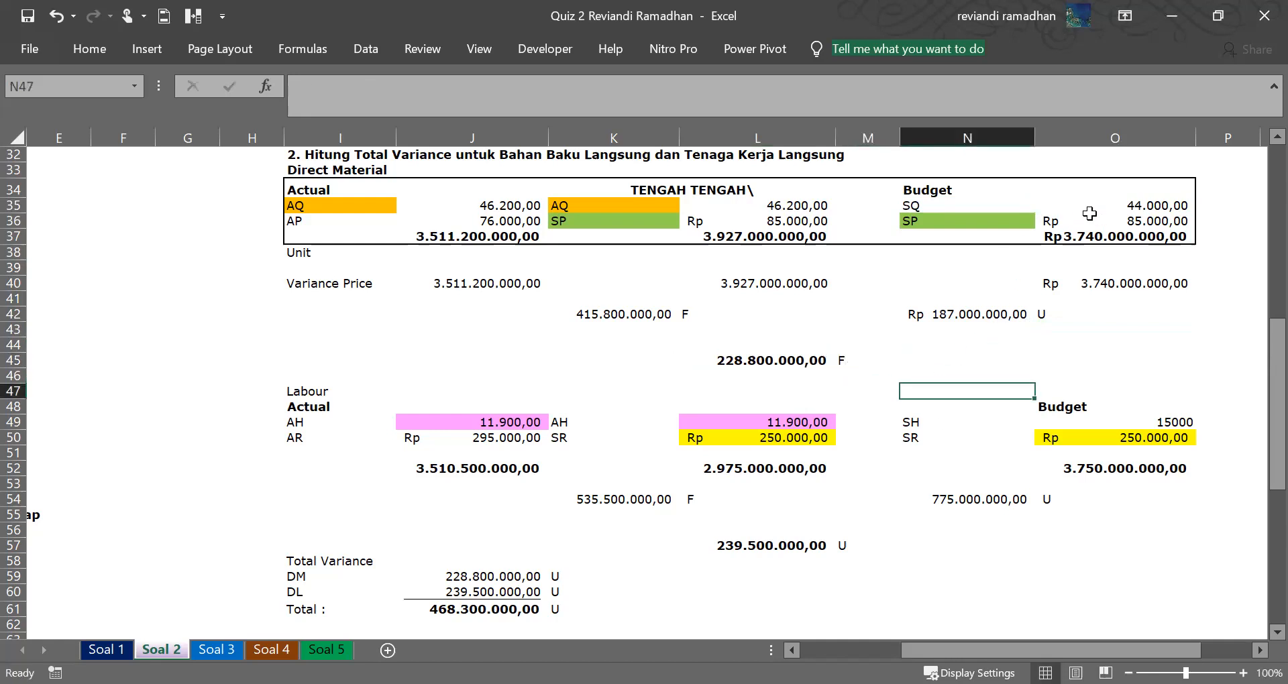
Compare the actual quantity in L35 with the standard quantity in O35, and examine the two direct material variances in row 42.
click(1158, 208)
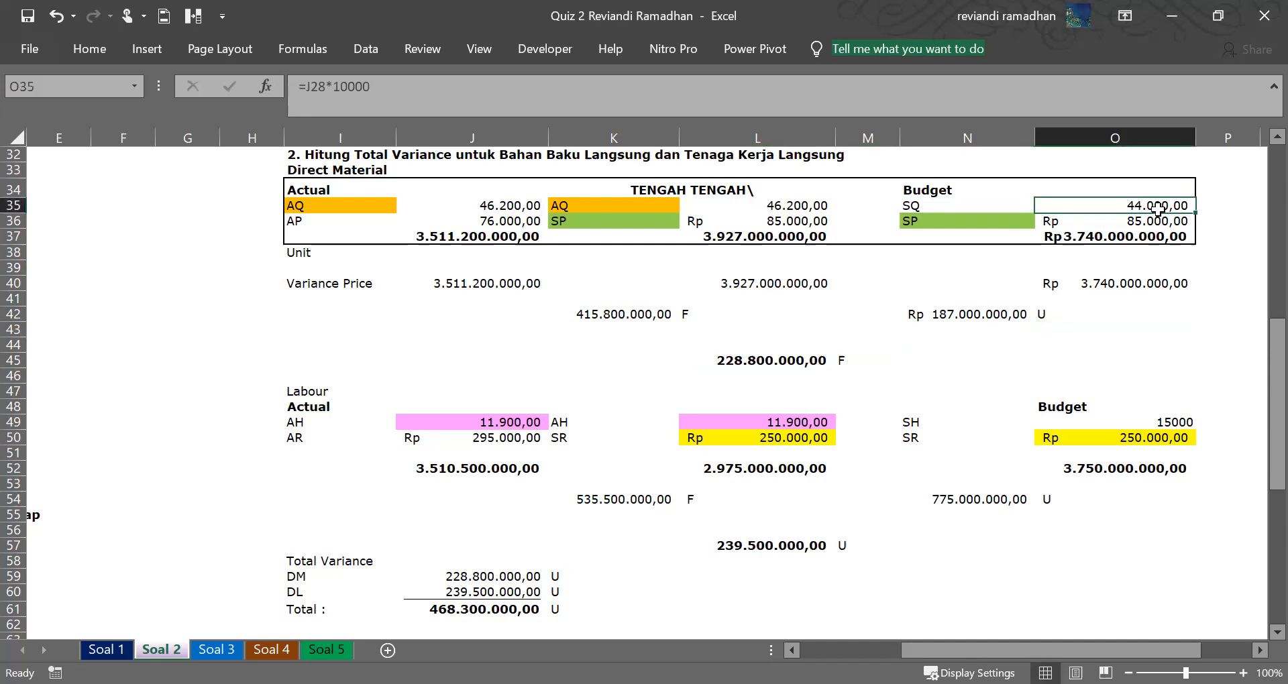
click(808, 206)
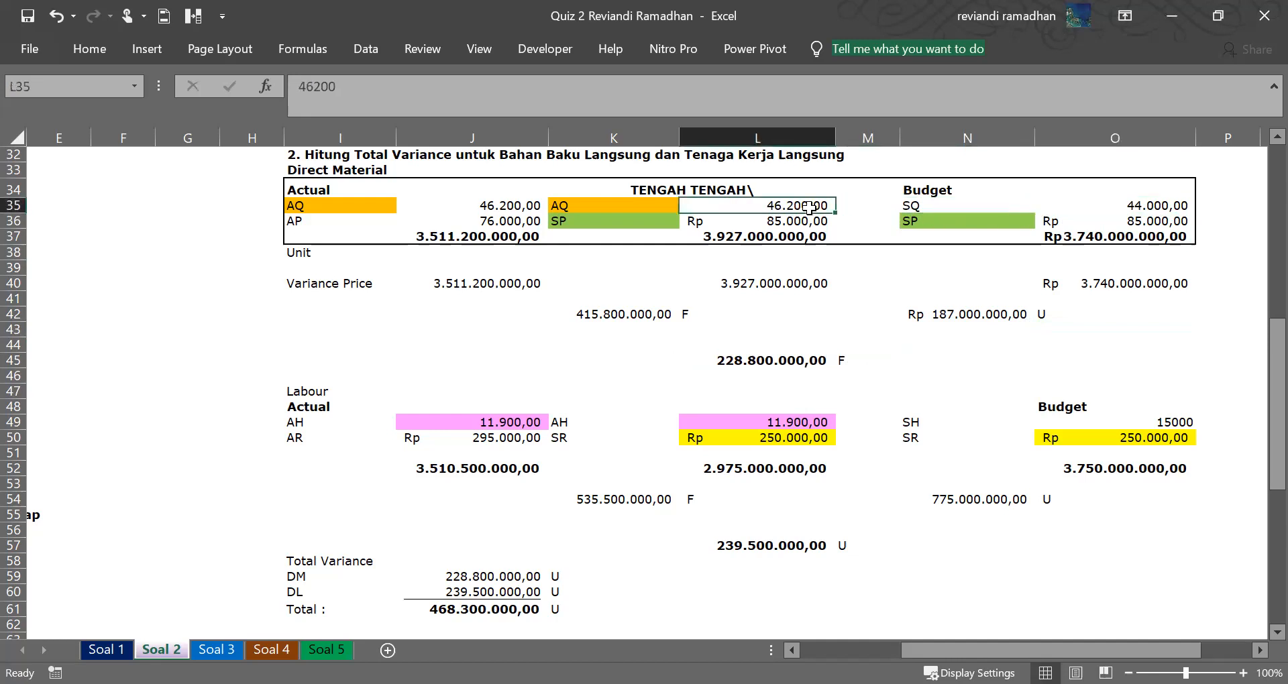
click(966, 207)
click(1144, 206)
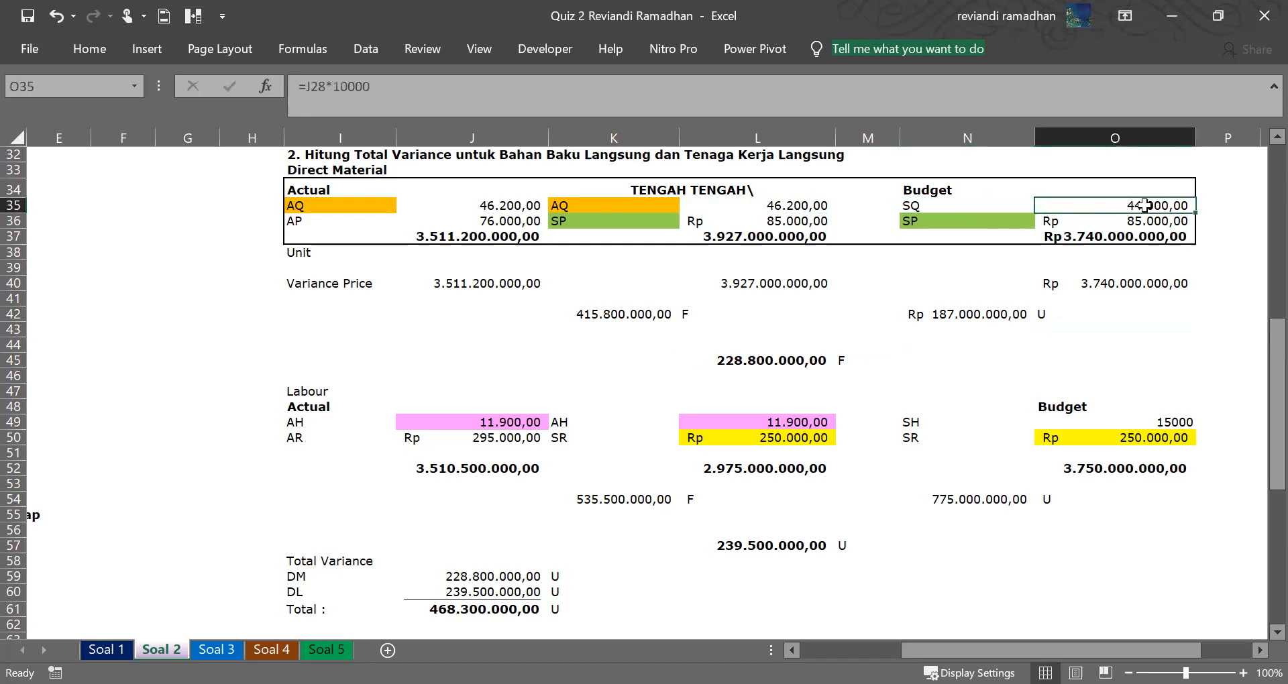
click(815, 208)
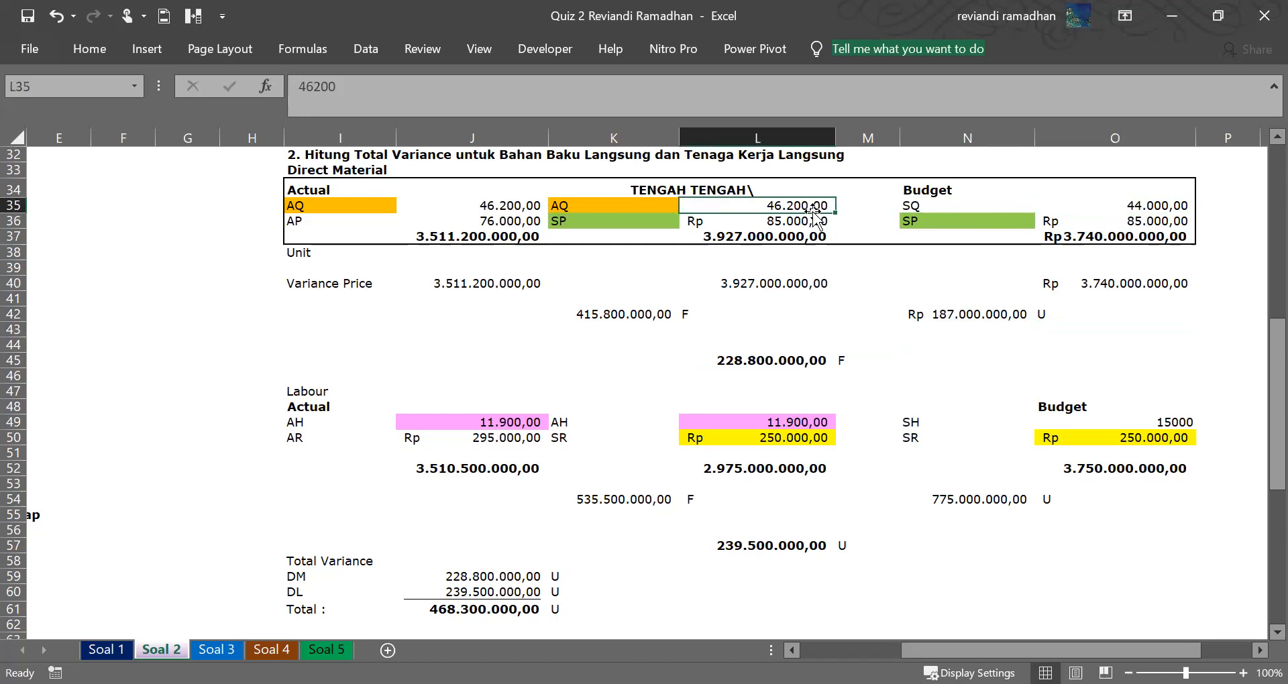
click(1038, 315)
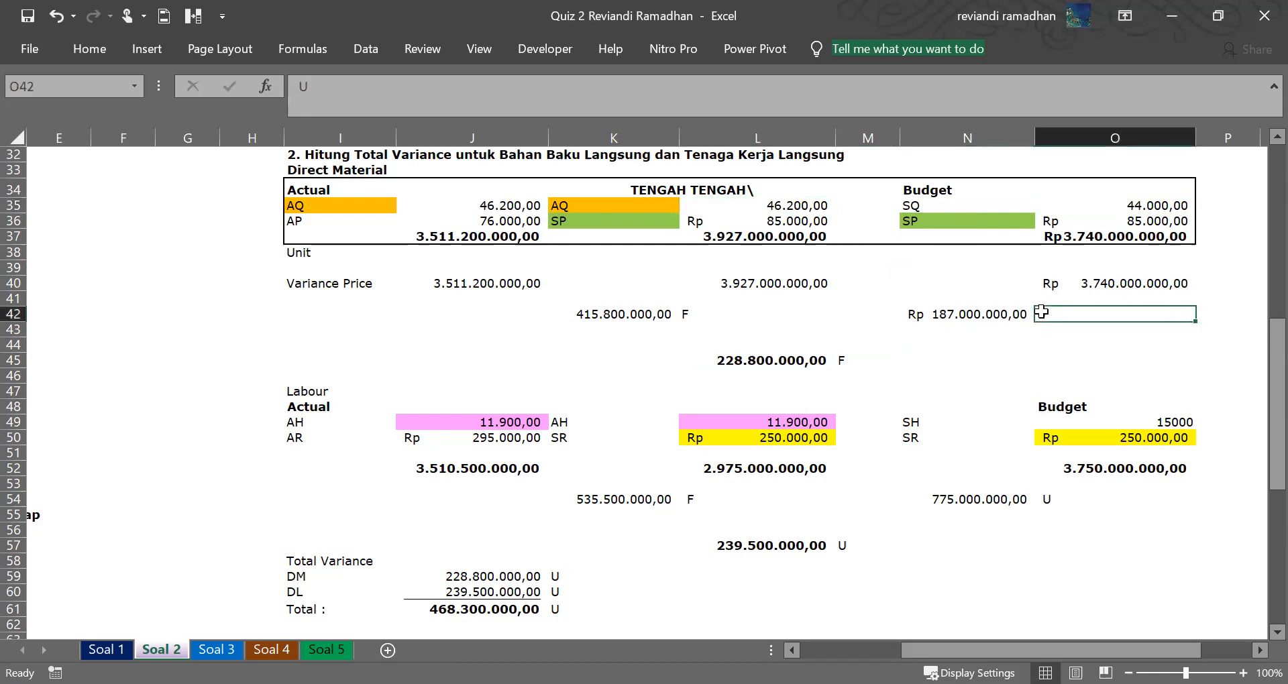
click(613, 318)
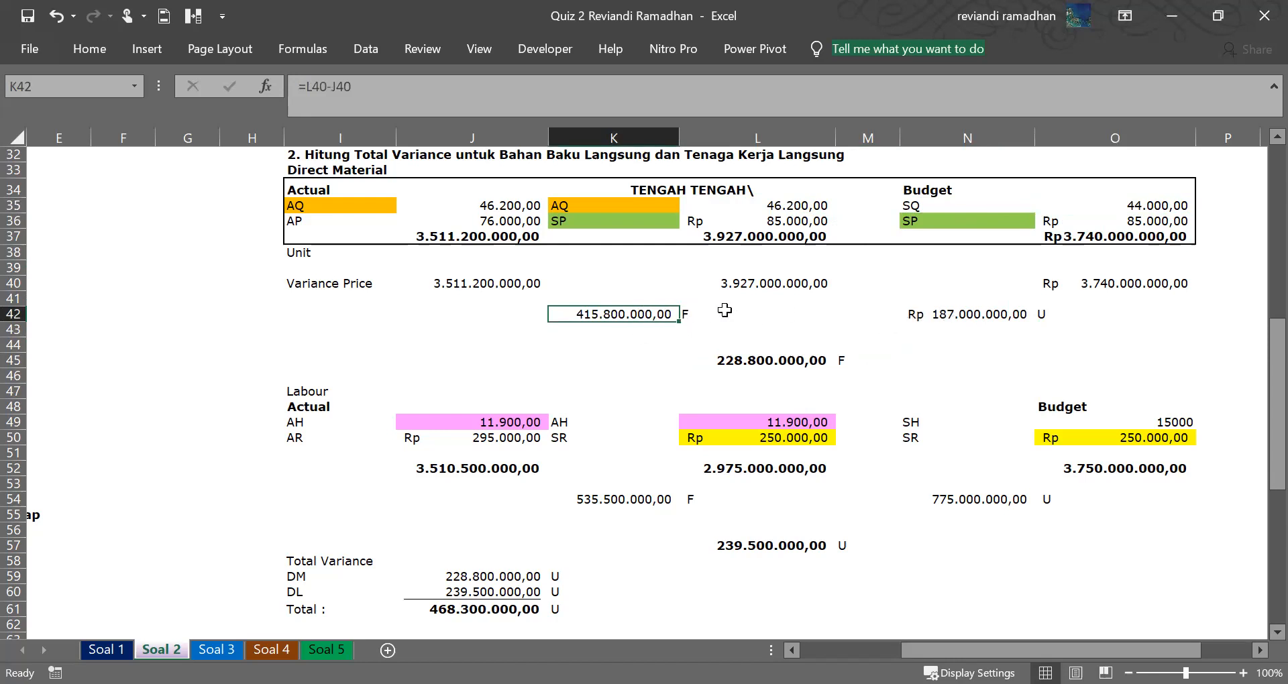
click(953, 314)
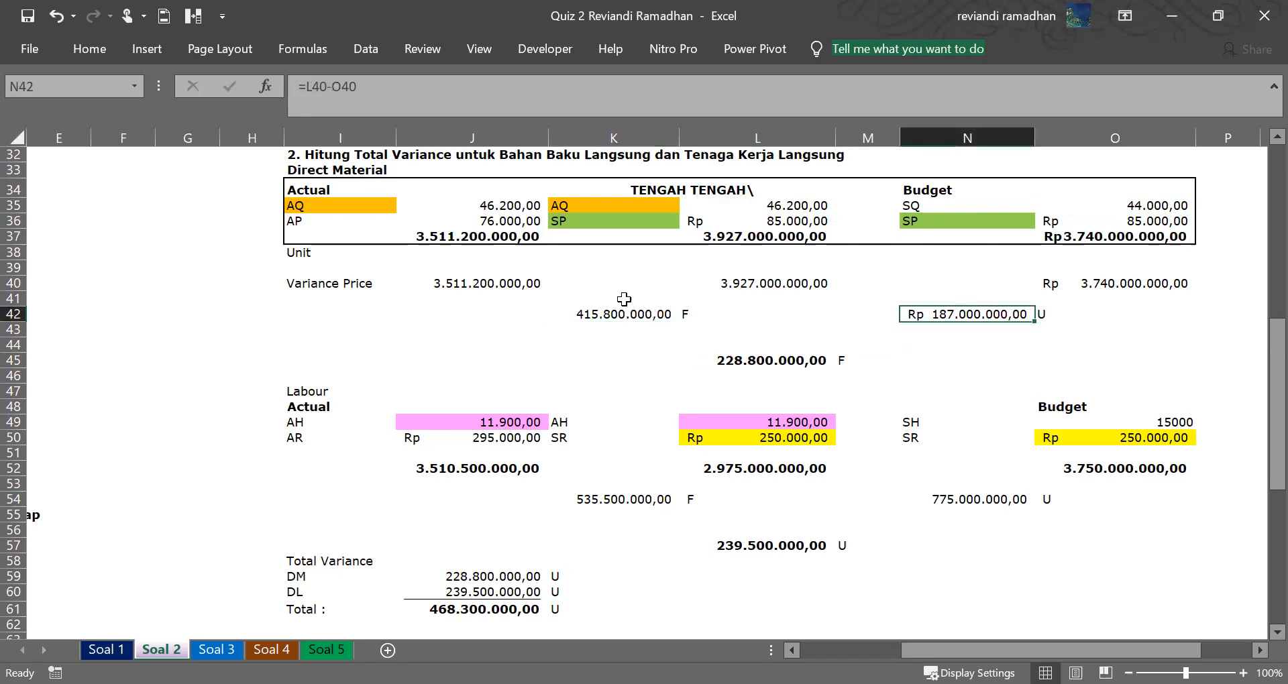
click(624, 310)
click(927, 314)
Enter the direct material total variance in L45 as K42 minus N42.
click(721, 361)
text(=)
click(611, 318)
text(-)
click(939, 314)
key(Return)
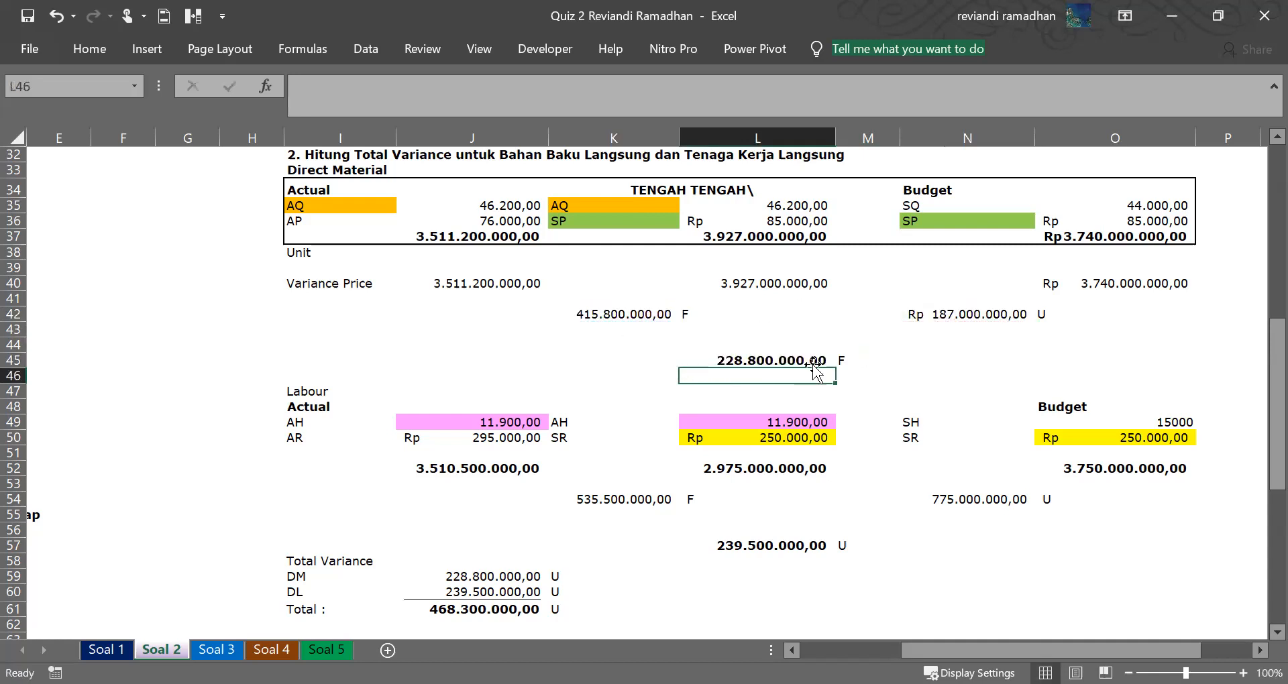
Check the direct material total variance and its F mark against the two component variances in row 42.
click(798, 361)
click(848, 361)
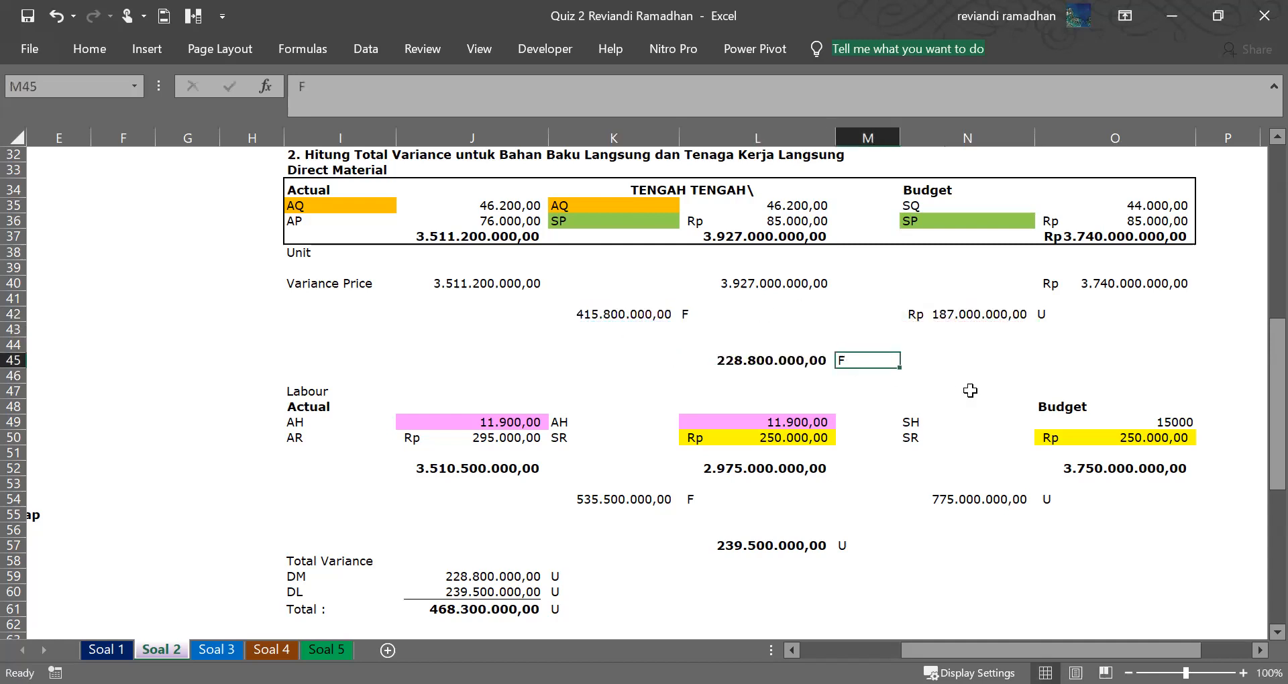
click(686, 314)
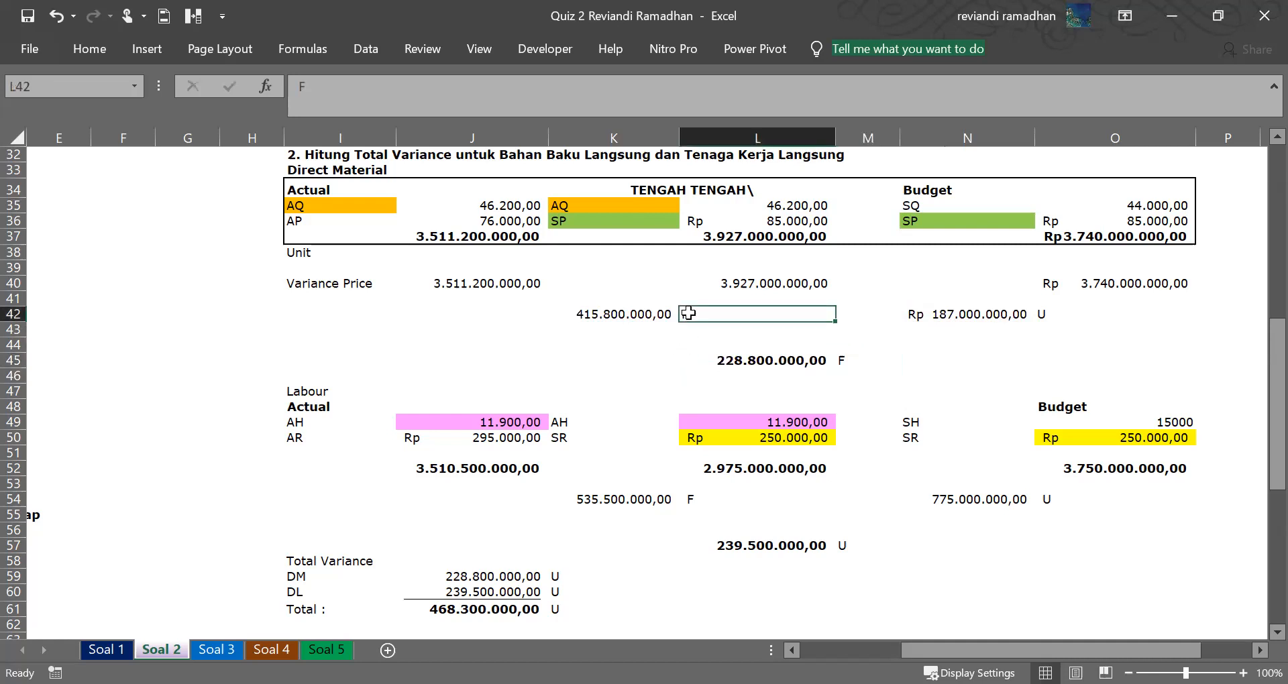
click(614, 314)
click(976, 311)
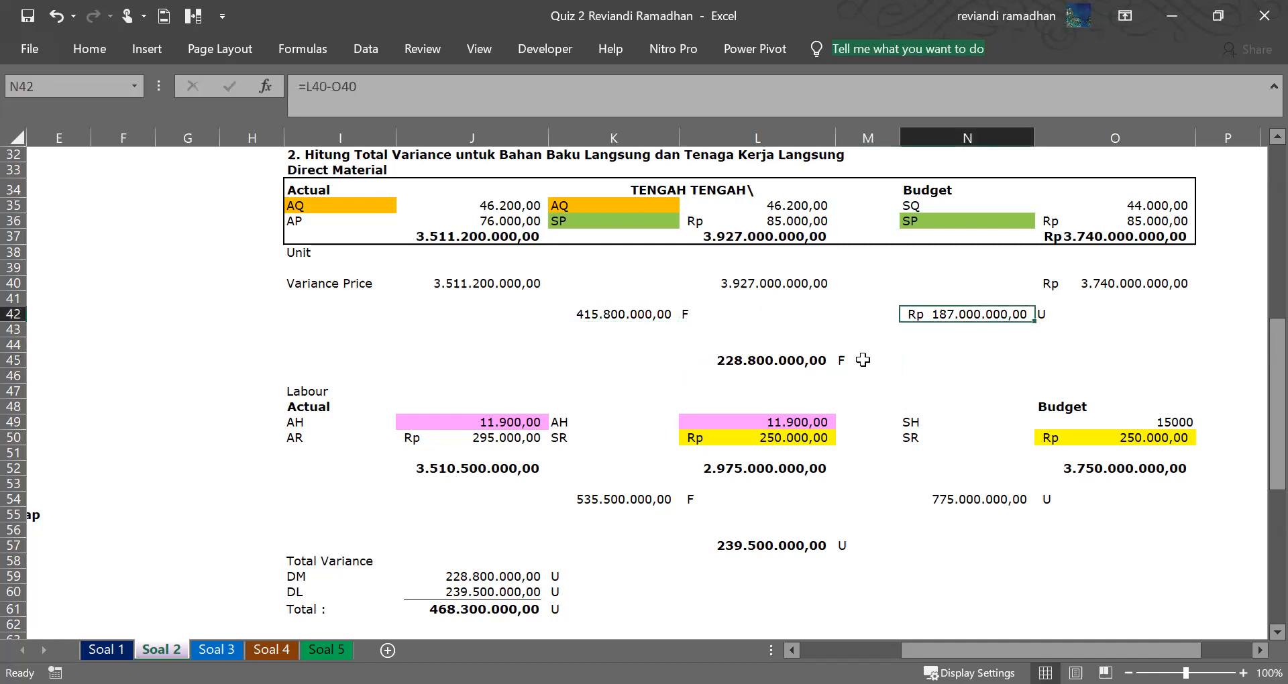
click(830, 347)
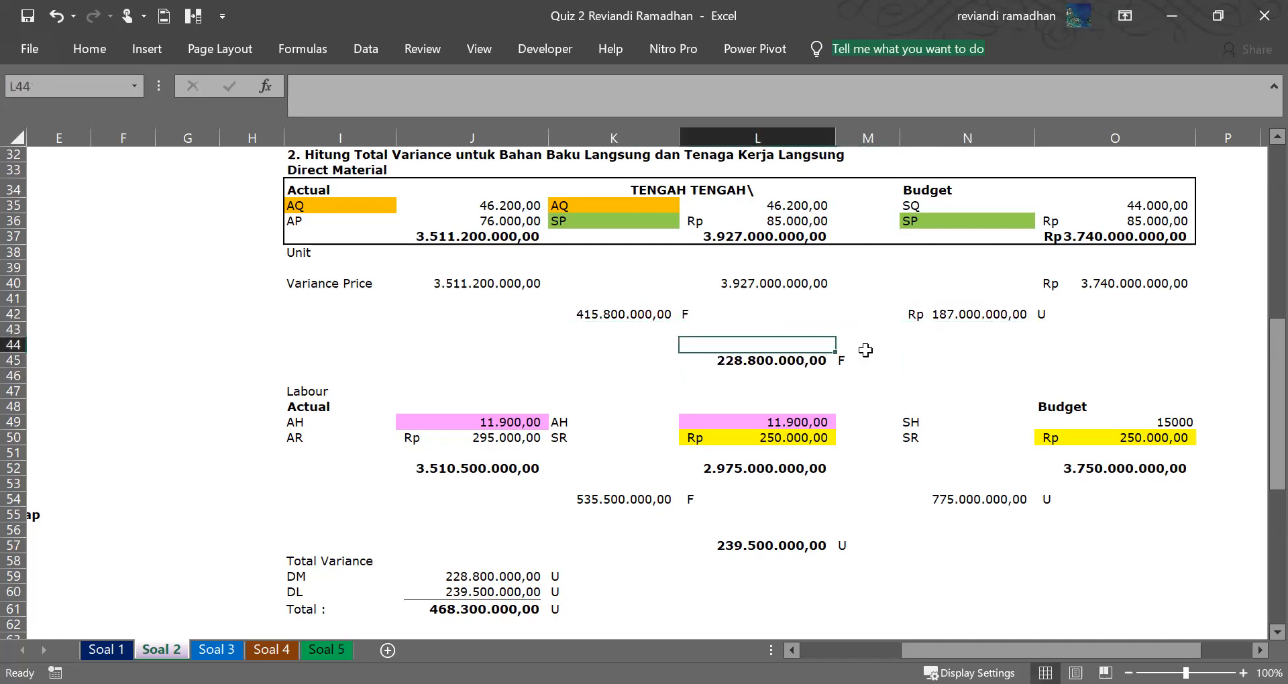
Remove the trailing backslash from the TENGAH TENGAH heading in cell K34.
click(727, 196)
click(524, 95)
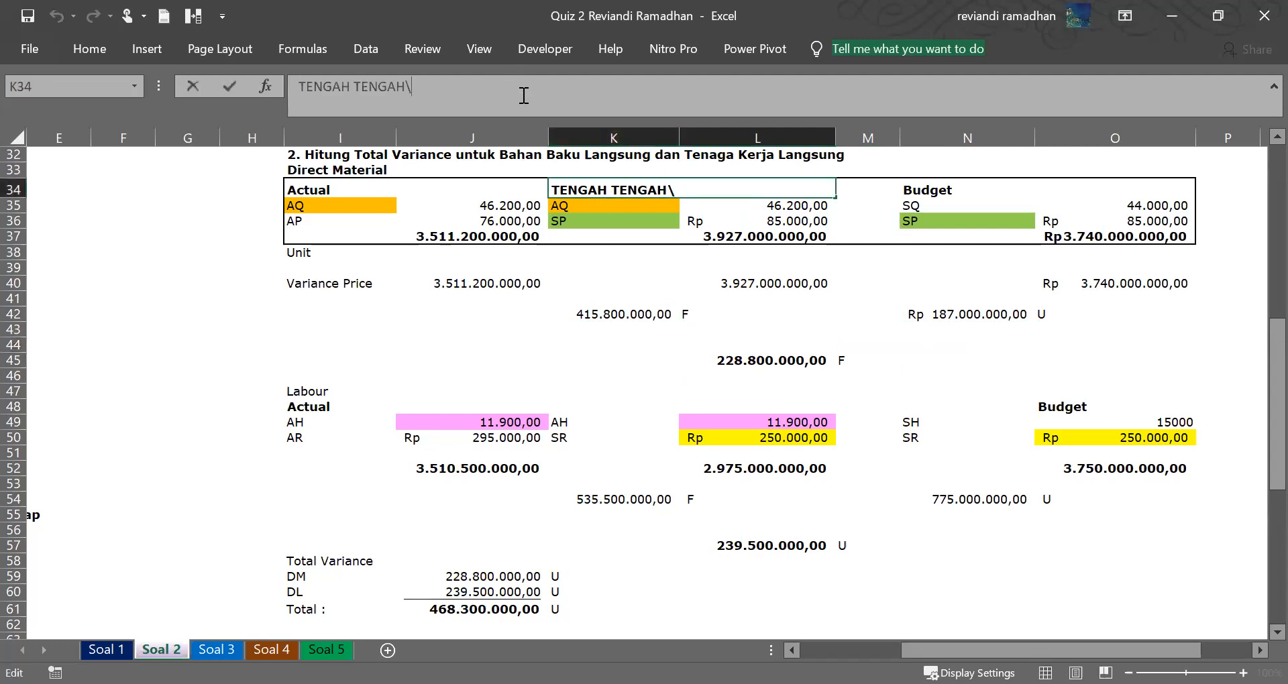
key(BackSpace)
key(Return)
Examine the direct material variance formulas in K42 and N42 and the row 40 amounts they use.
click(576, 282)
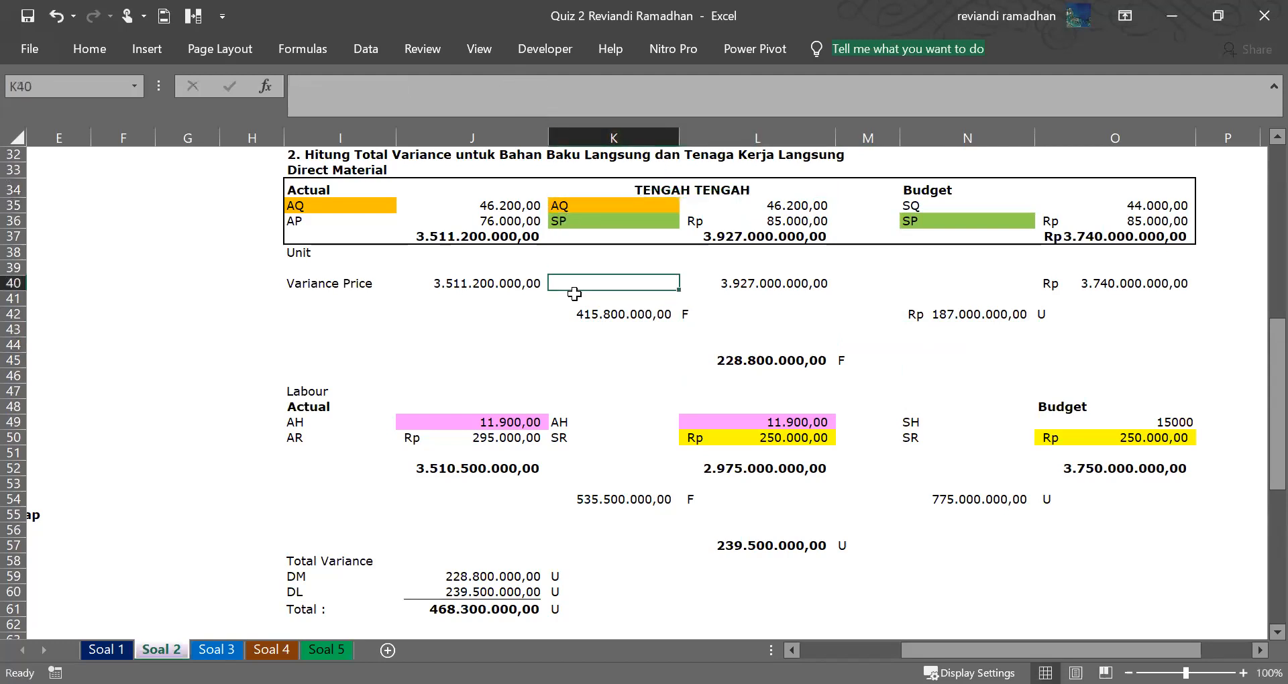
click(805, 390)
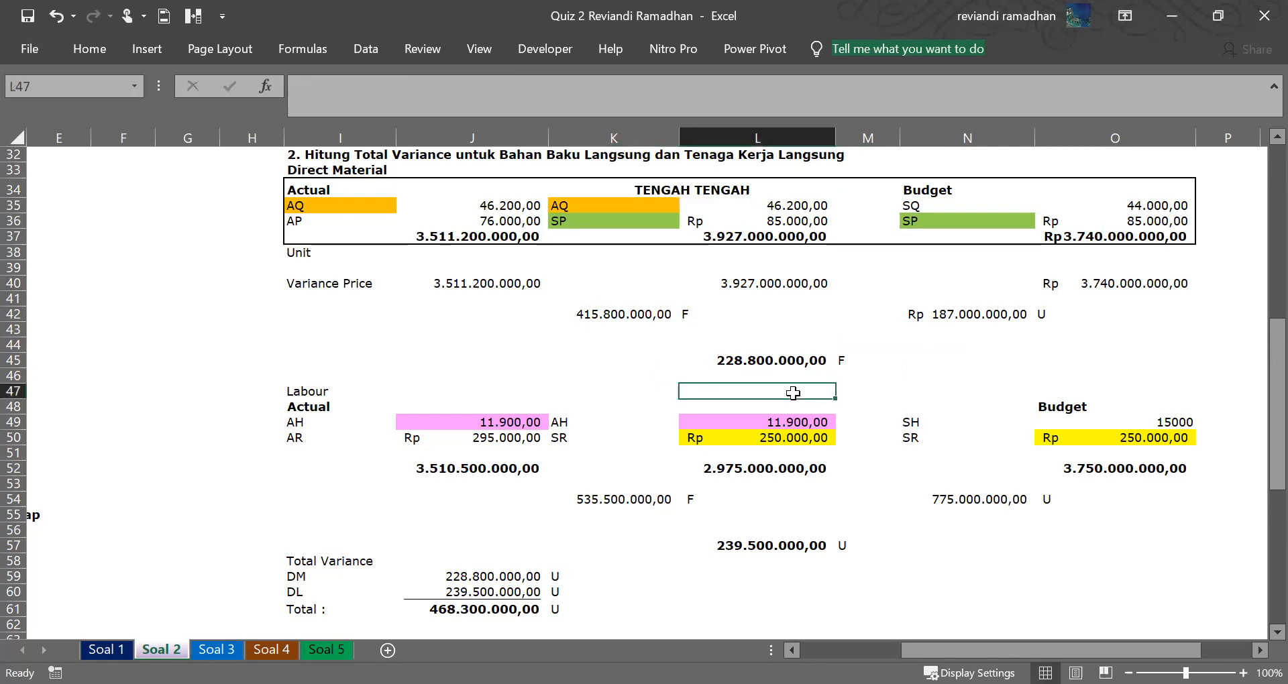
click(648, 318)
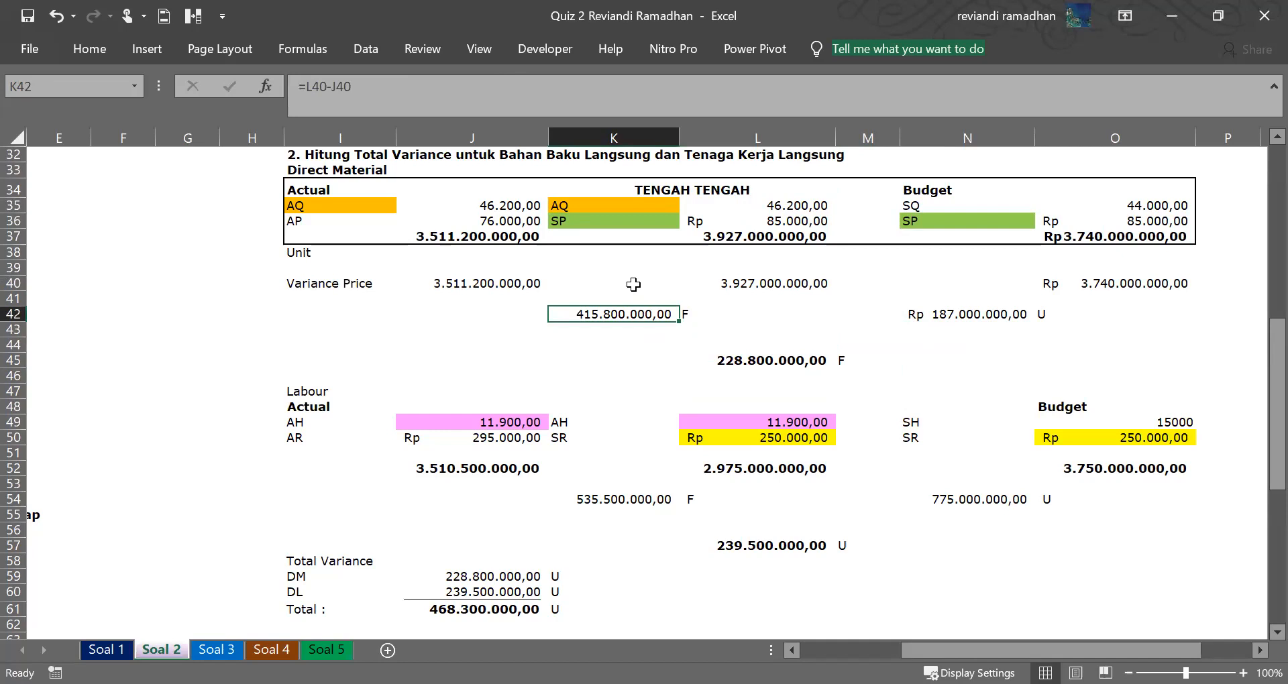
click(944, 357)
click(665, 315)
click(936, 314)
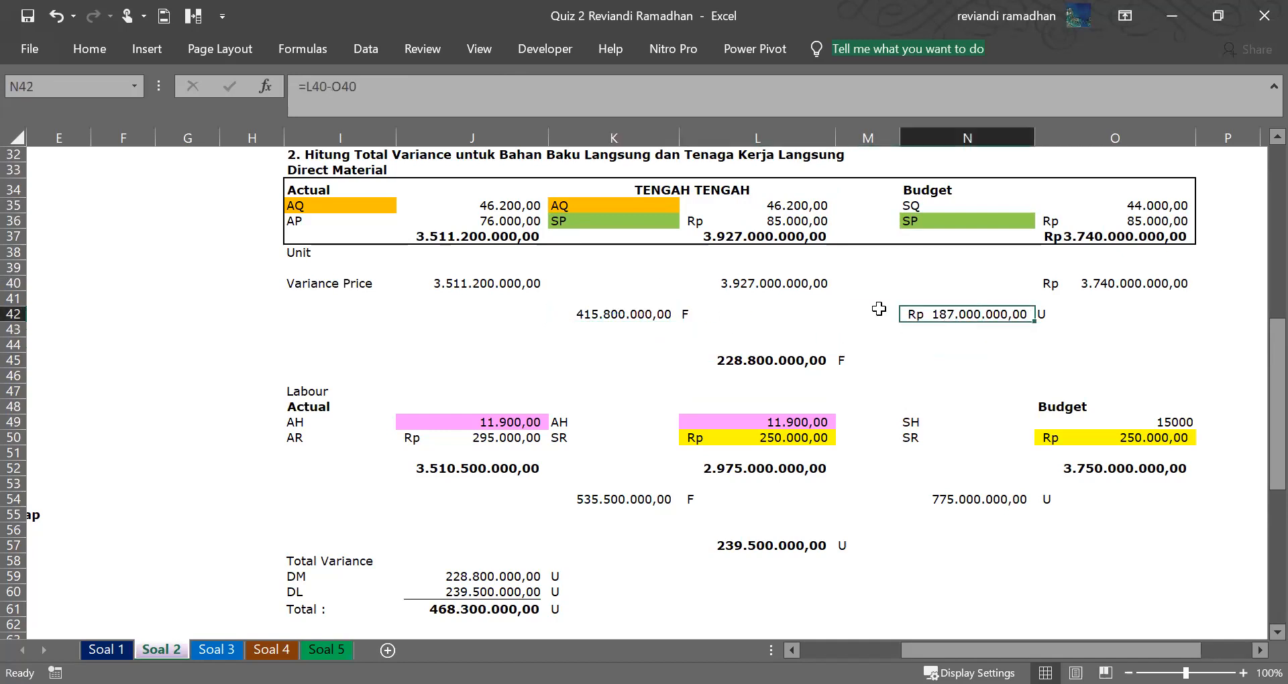
click(785, 282)
click(507, 280)
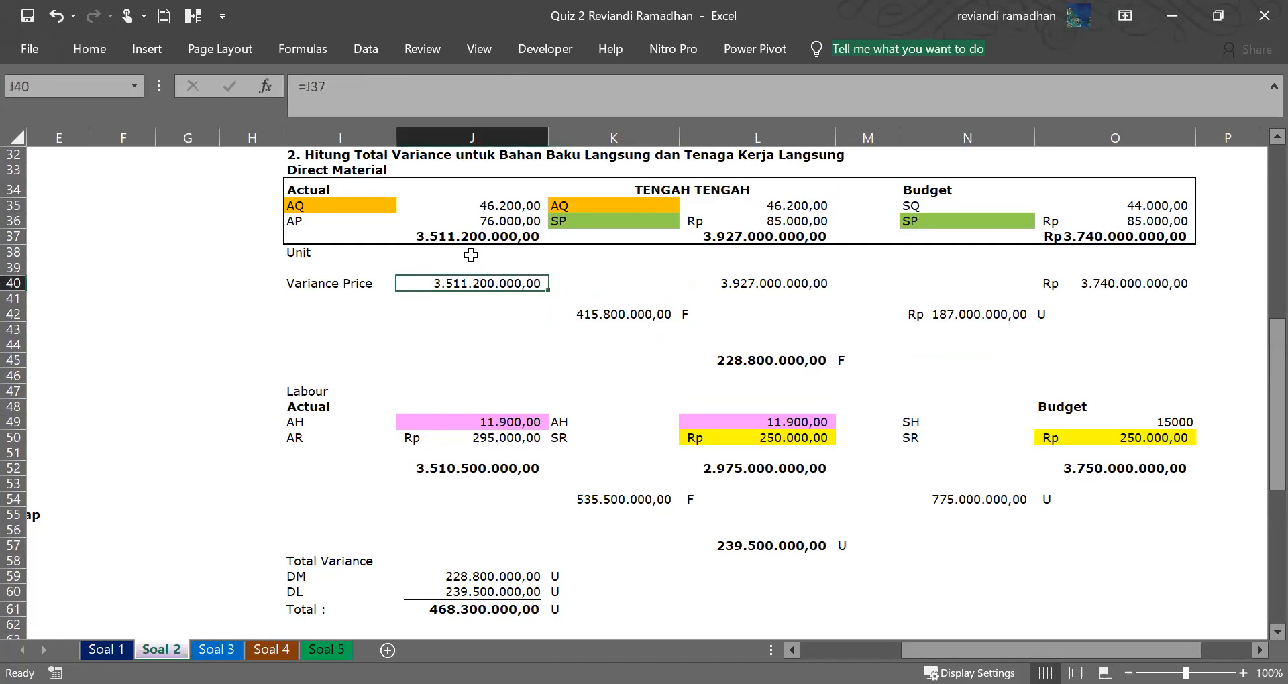
Compare the Actual, TENGAH TENGAH and Budget blocks of the direct material table, matching the shared AQ and SP entries.
click(308, 183)
drag(308, 184, 339, 236)
click(955, 185)
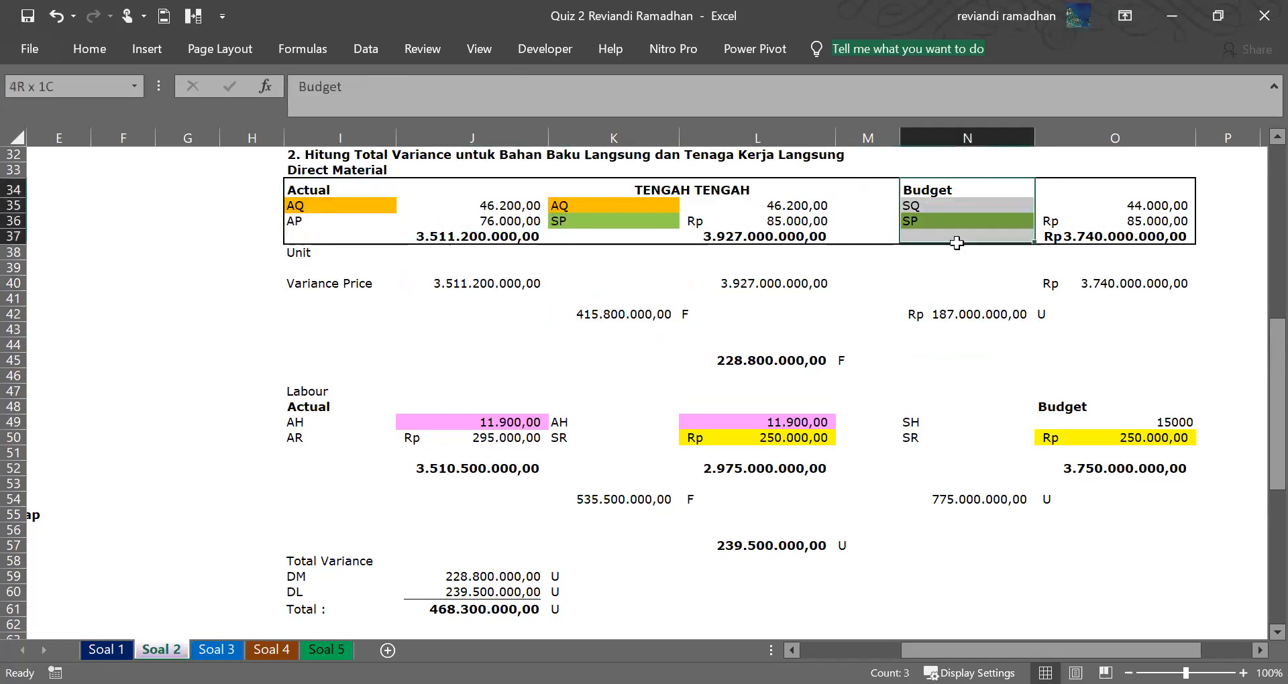
click(949, 220)
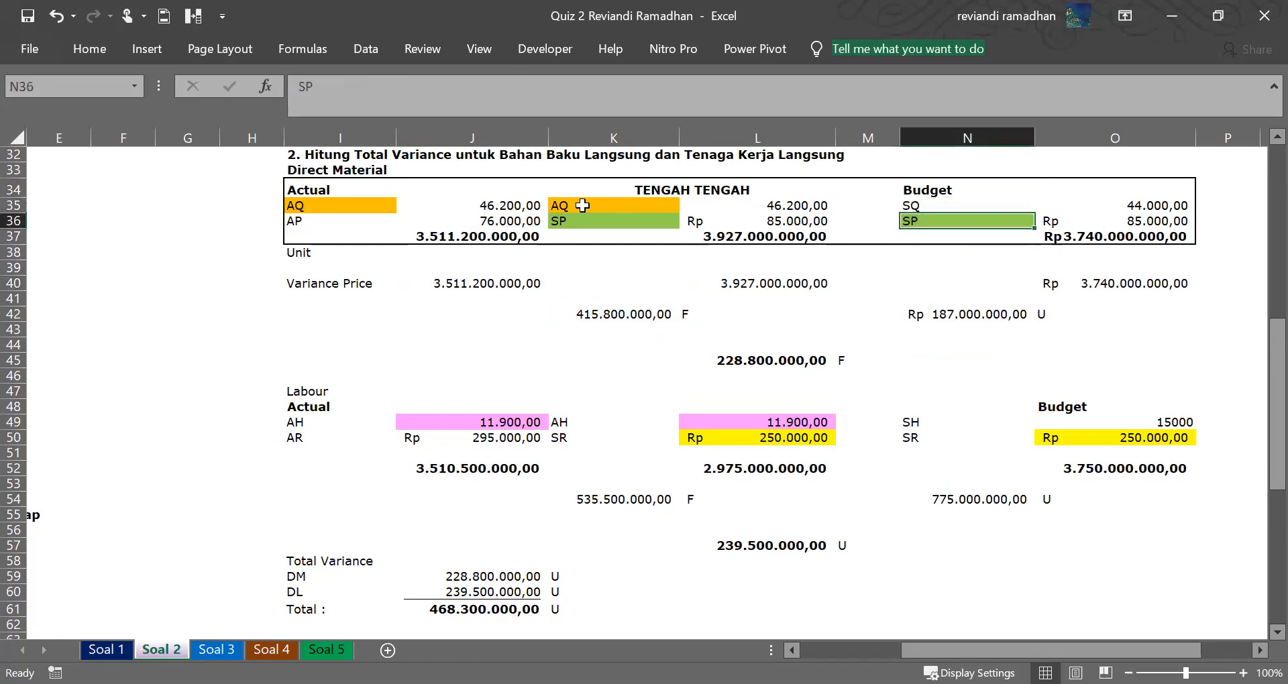
drag(358, 206, 367, 220)
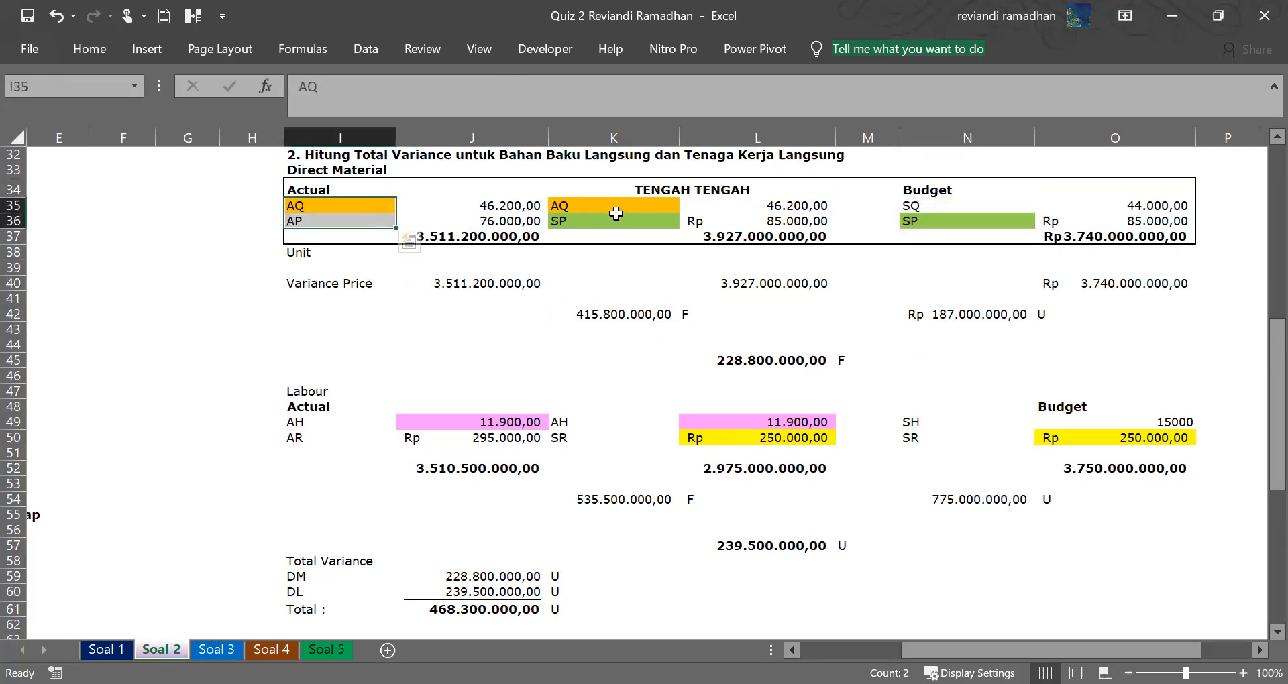
click(616, 212)
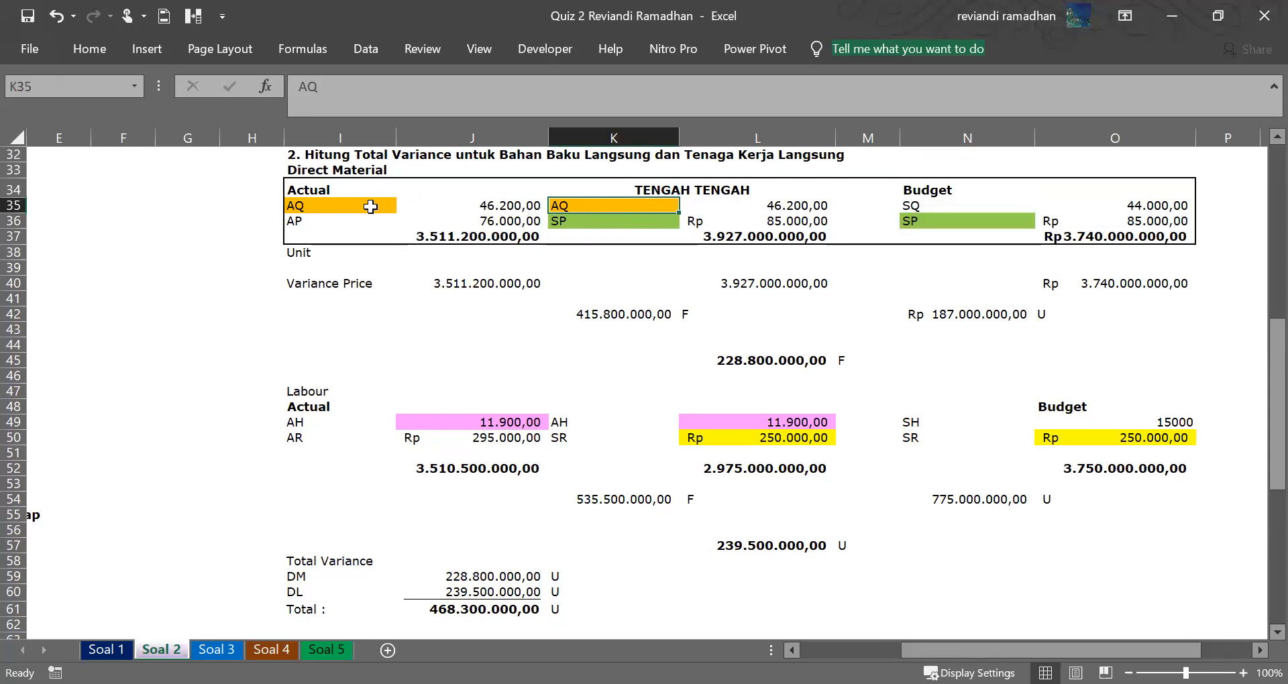
mouse_move(367, 209)
mouse_down()
mouse_move(551, 201)
mouse_move(373, 222)
mouse_move(373, 204)
mouse_up()
click(379, 235)
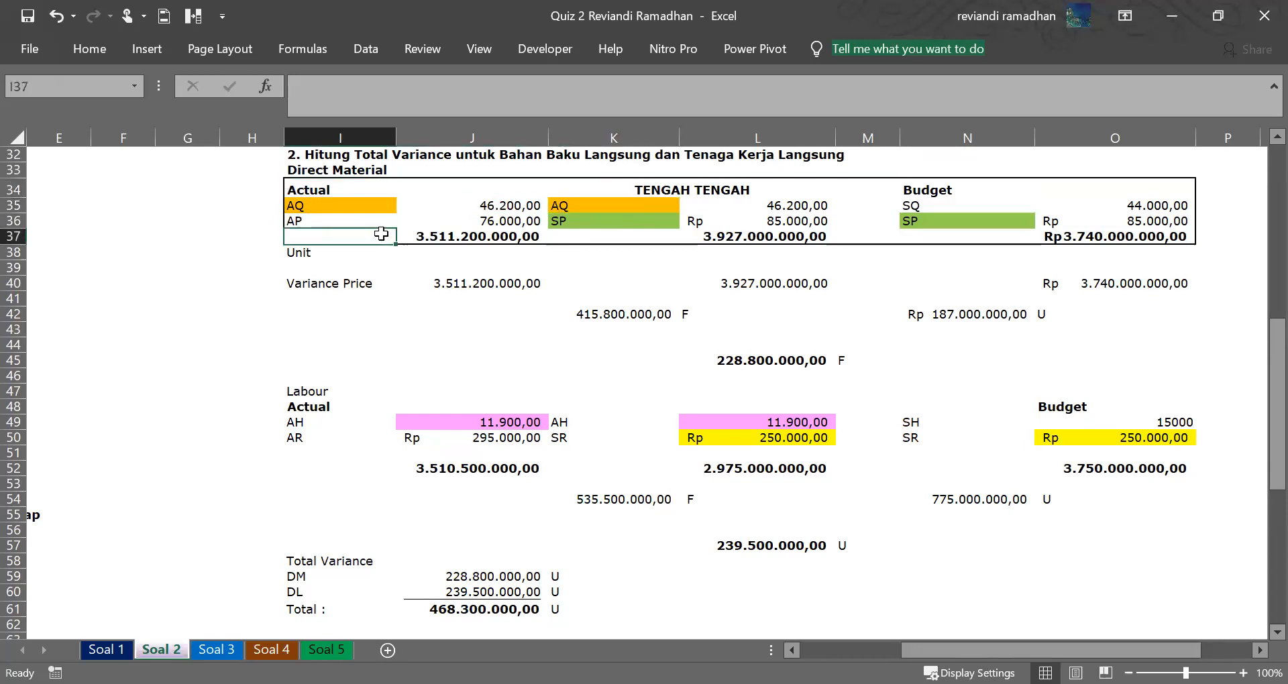
click(300, 283)
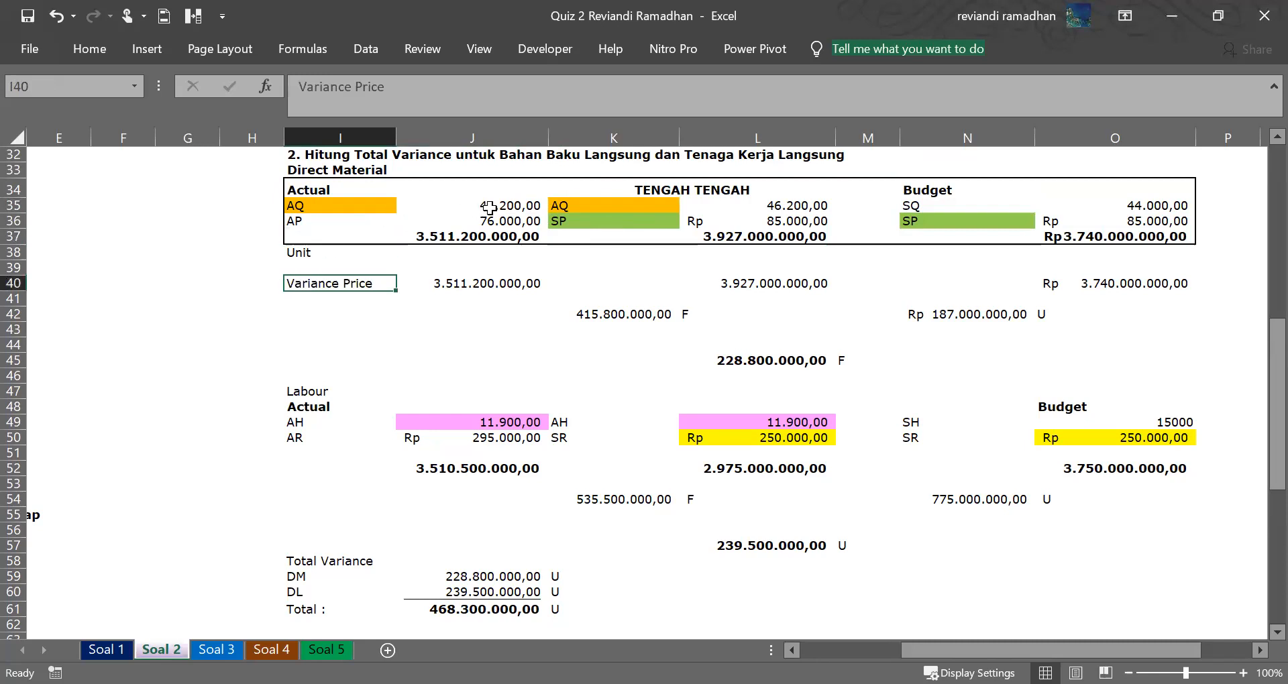
drag(489, 204, 766, 206)
click(767, 203)
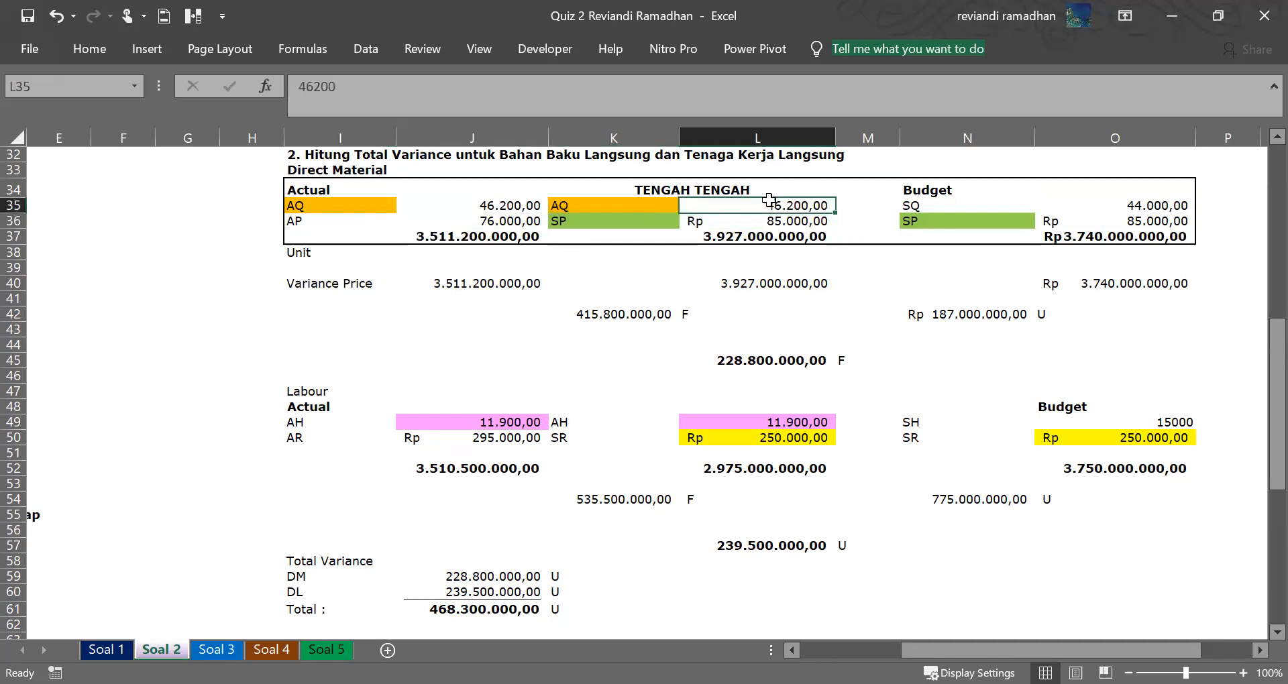
drag(913, 220, 788, 220)
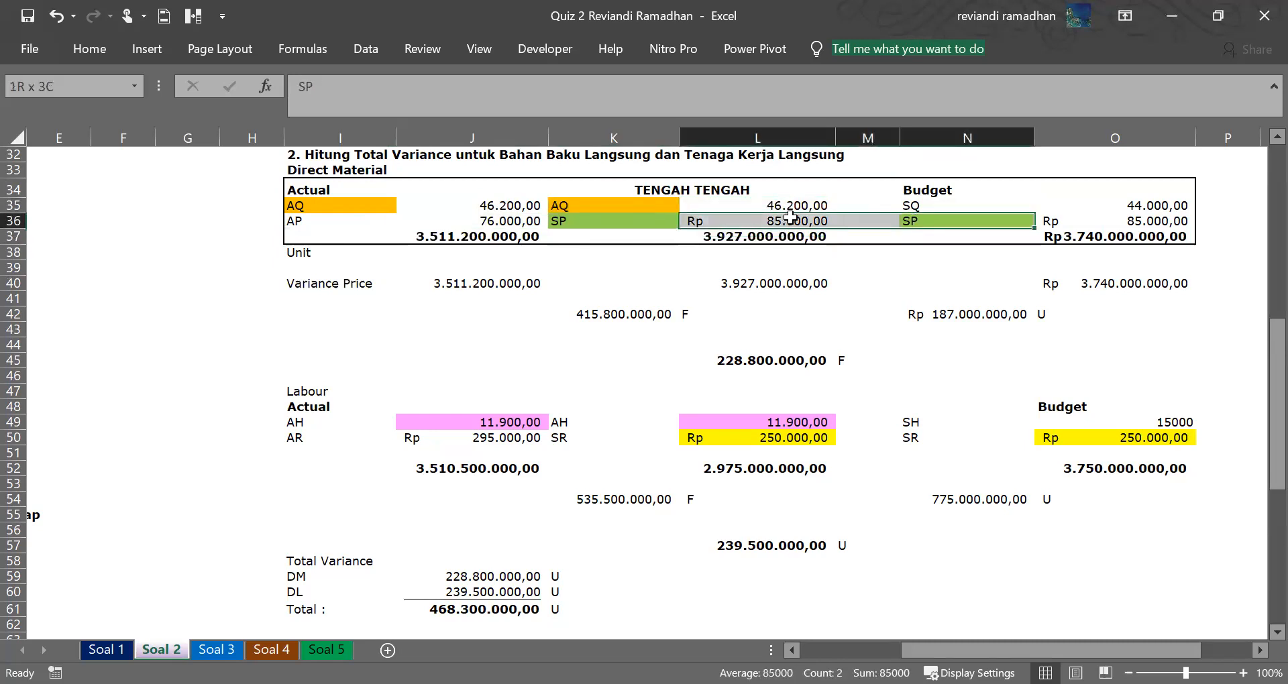
Check the U mark in O54 beside the labour variance between the middle and Budget amounts.
click(934, 299)
click(969, 328)
drag(749, 387, 765, 377)
click(1219, 345)
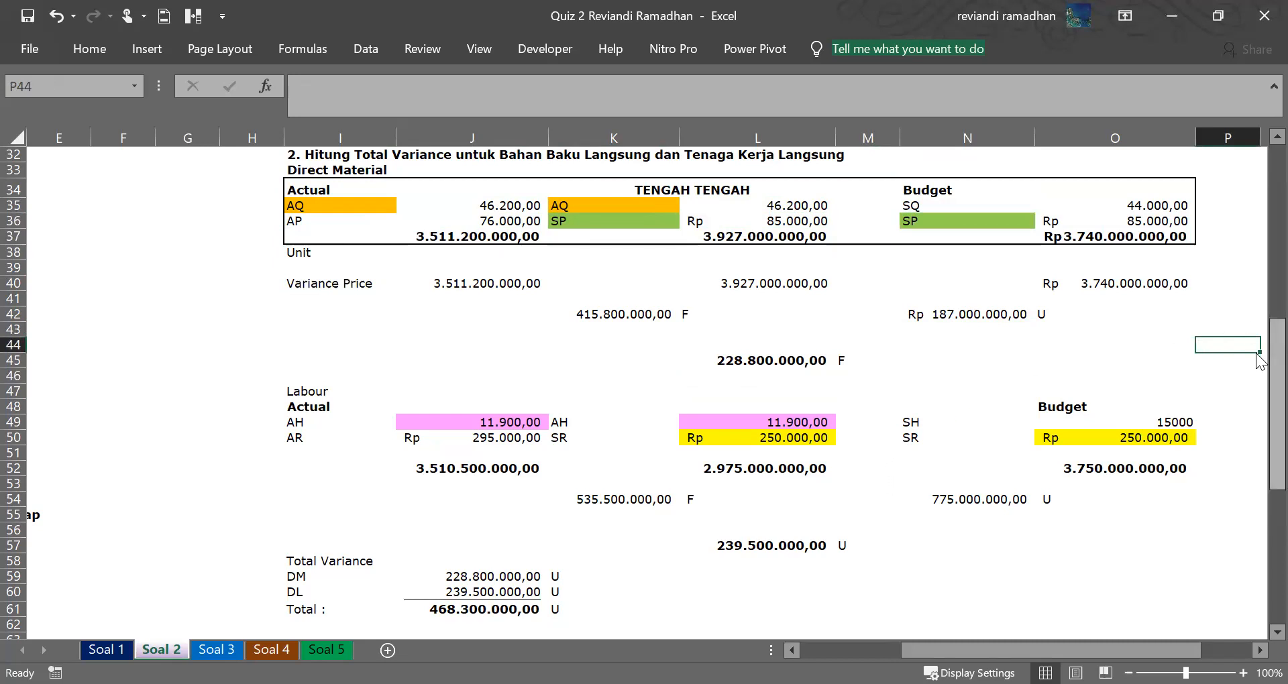
drag(1260, 360, 1260, 379)
click(1049, 445)
text(U)
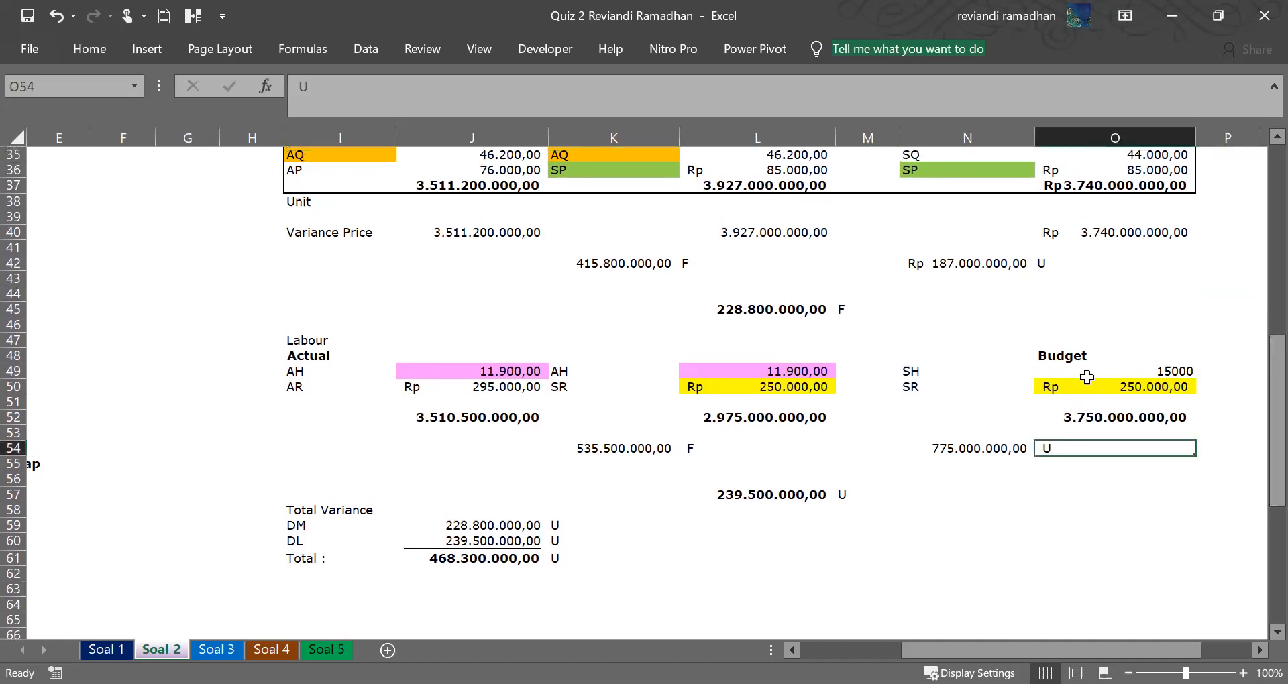
Make the Labour heading in cell I47 bold.
click(290, 339)
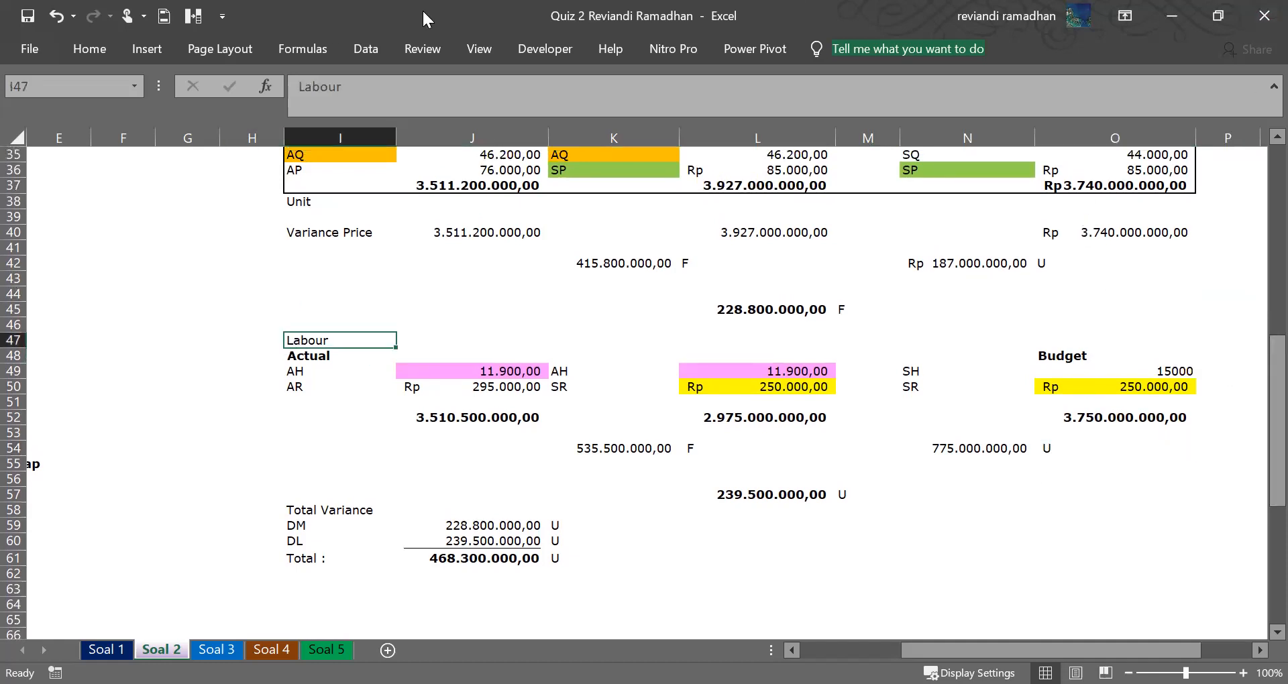
click(101, 51)
click(105, 115)
key(Down)
key(Down)
key(Down)
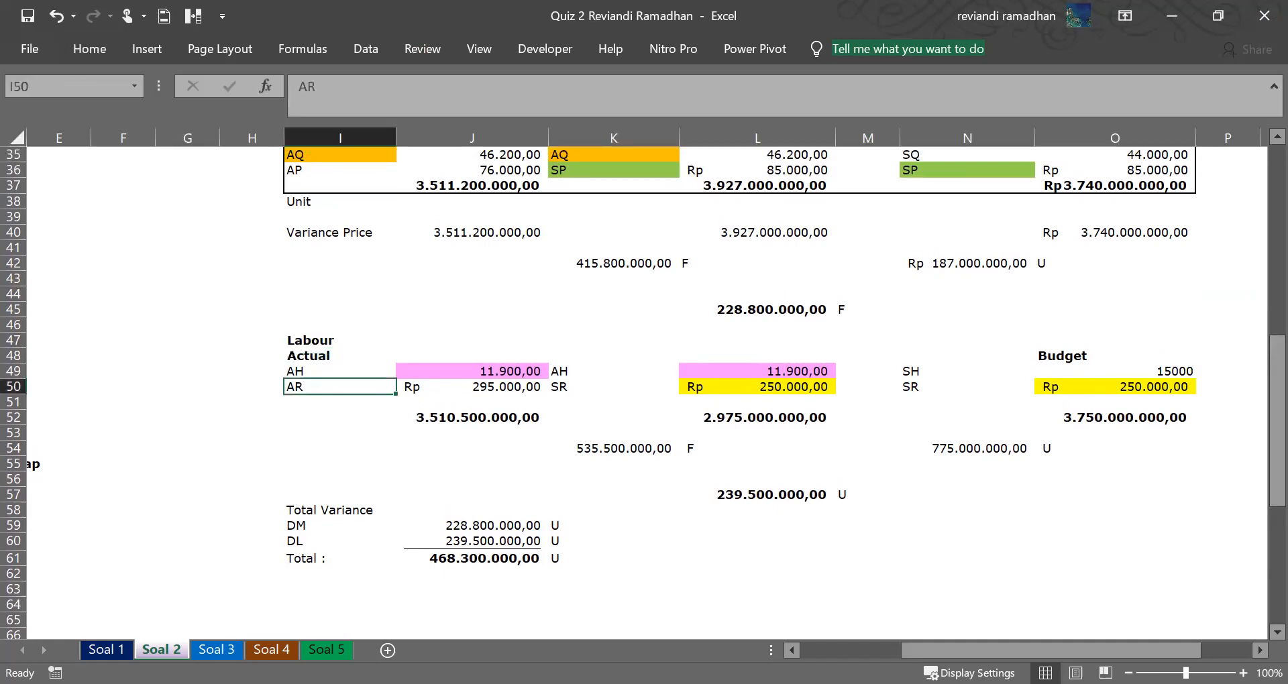
Trace the actual labour hours in J49 to their source in the direct labour row, cell J13.
click(454, 373)
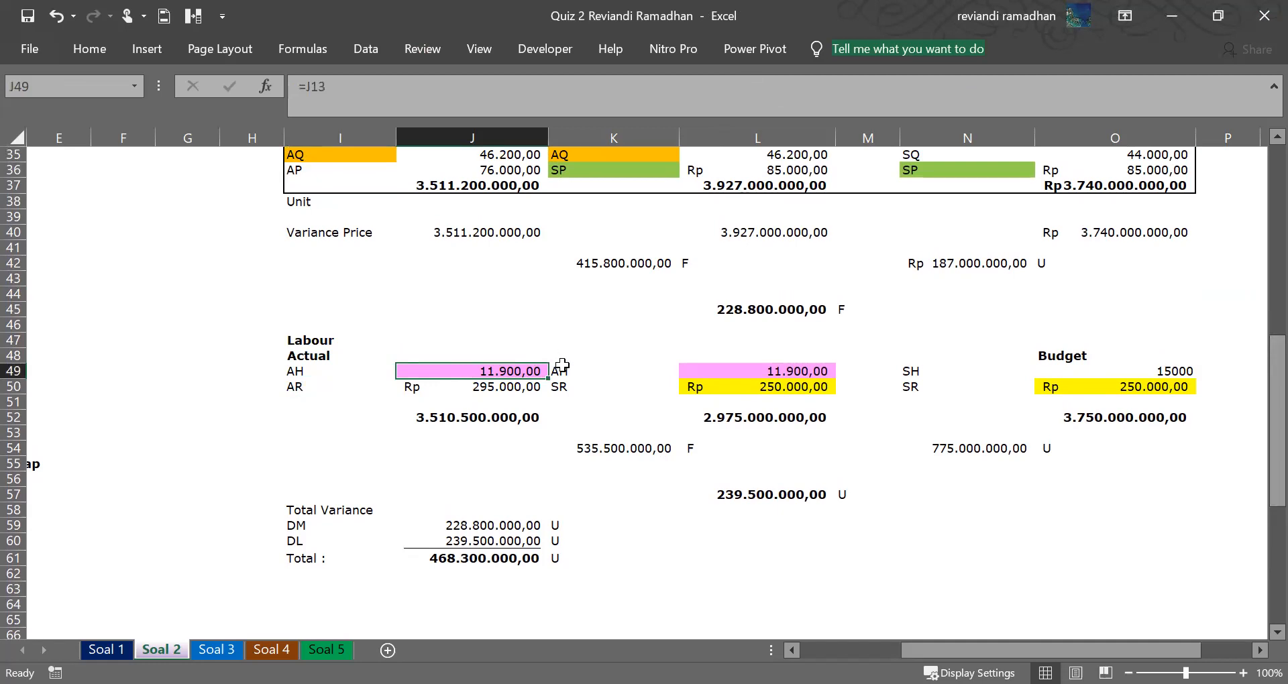
scroll(561, 371, up, 10)
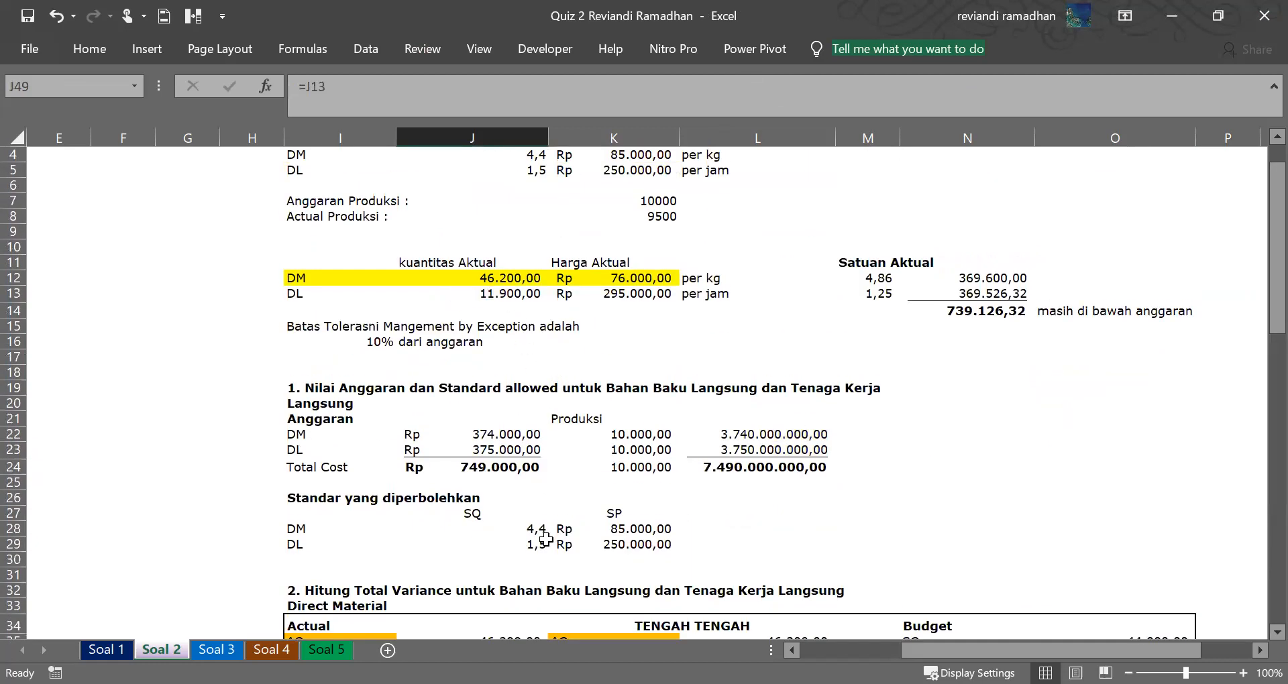
scroll(544, 536, down, 10)
scroll(384, 251, up, 10)
click(497, 290)
scroll(503, 328, down, 10)
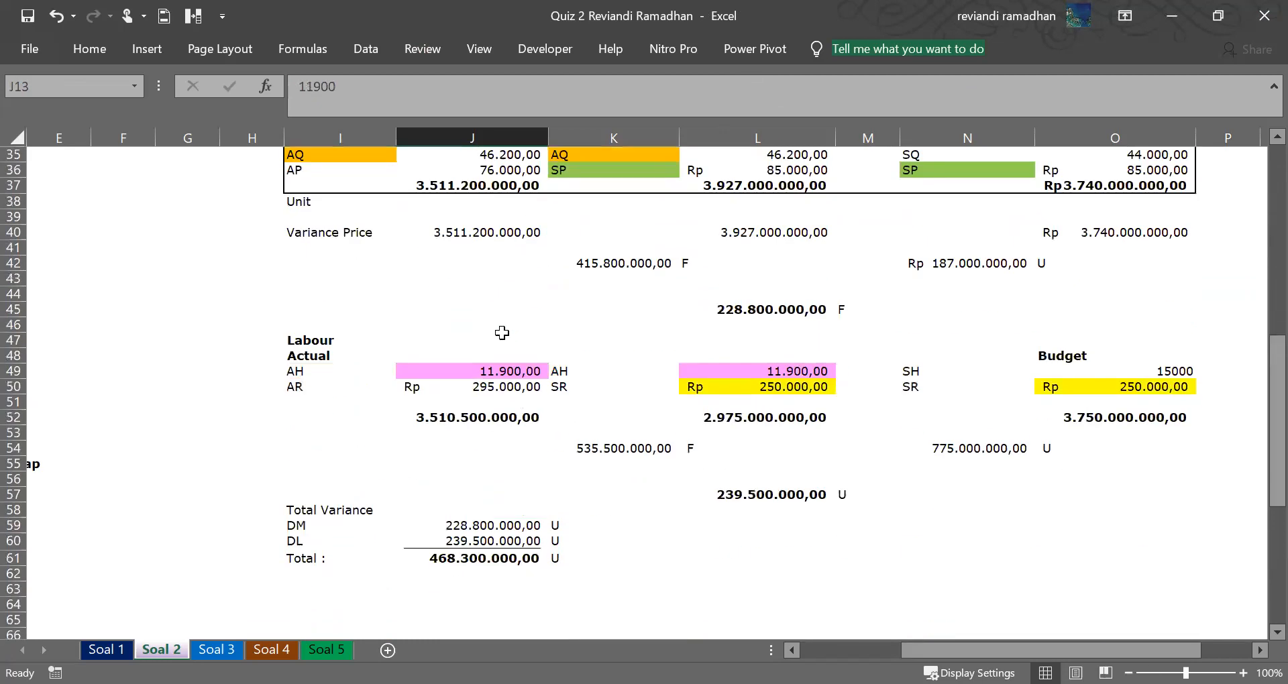
click(468, 371)
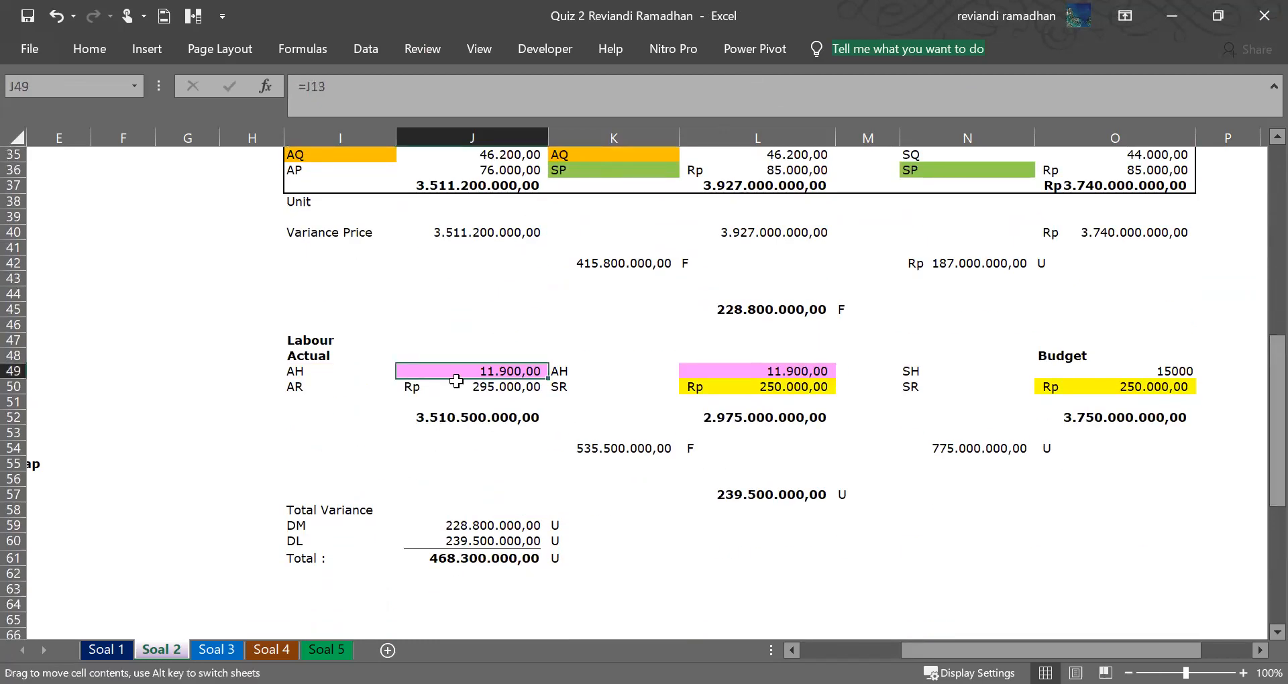
Trace the actual labour rate in J50 to its source in the direct labour row, cell K13.
click(458, 388)
scroll(460, 388, up, 10)
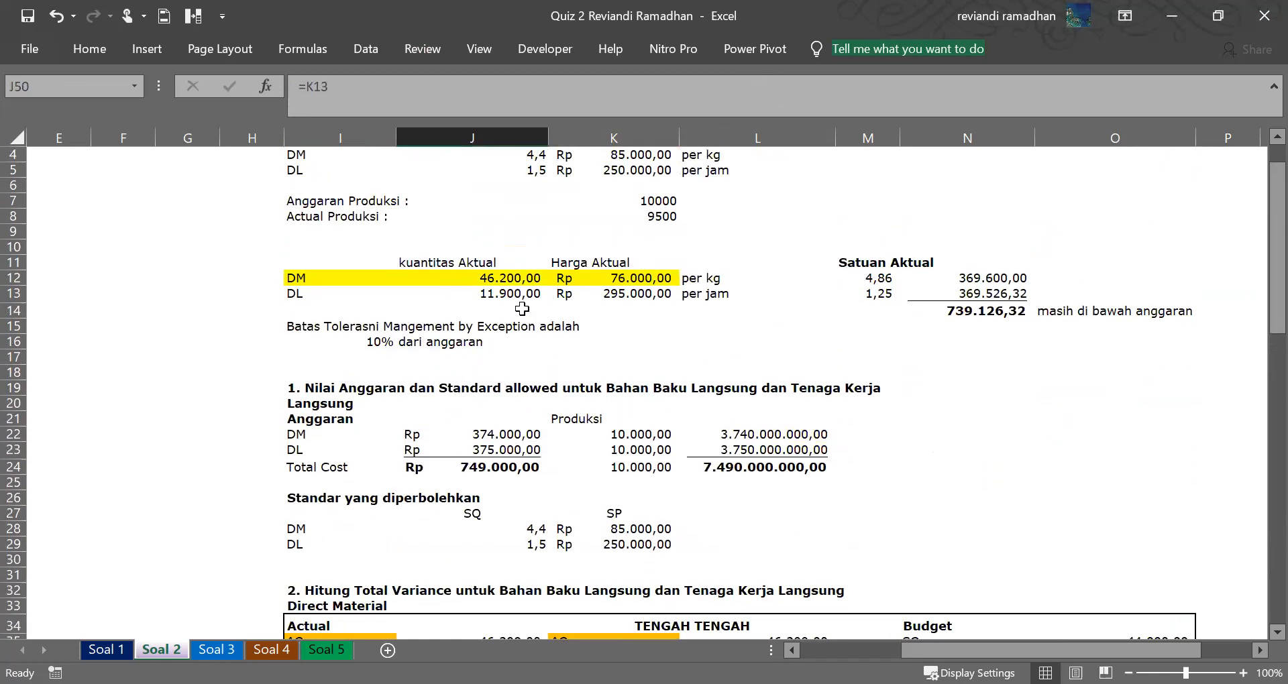
click(621, 290)
scroll(637, 355, down, 10)
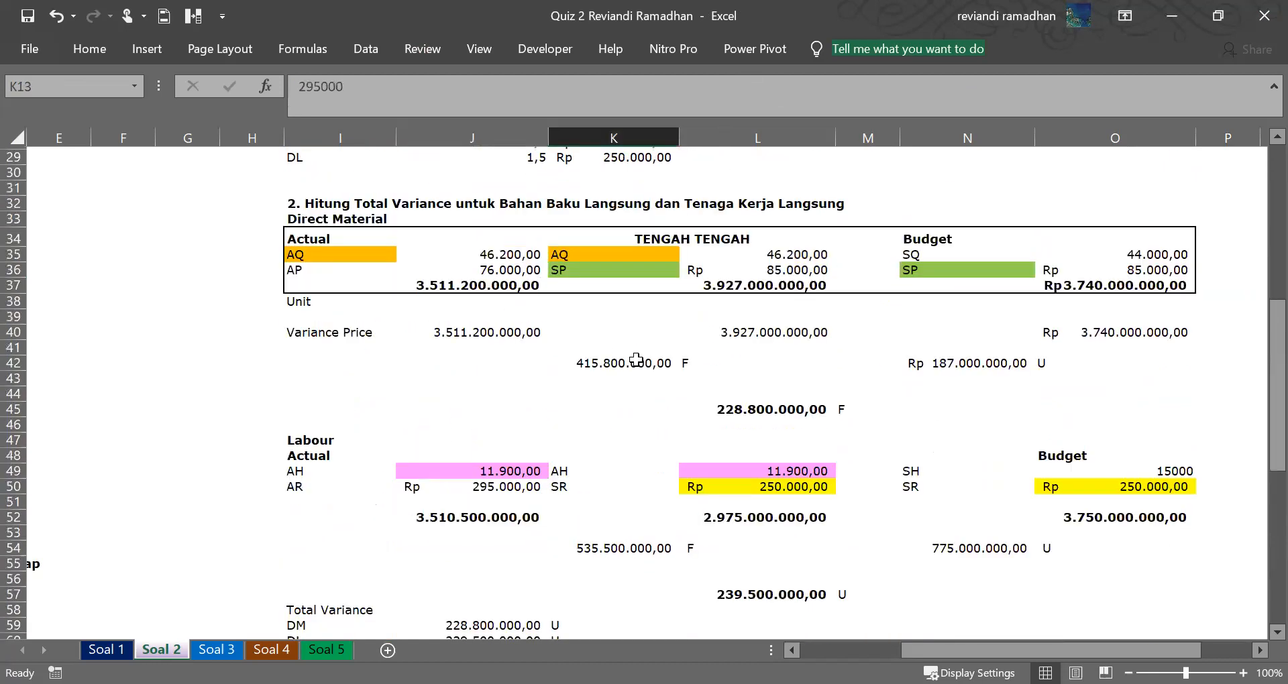
click(497, 389)
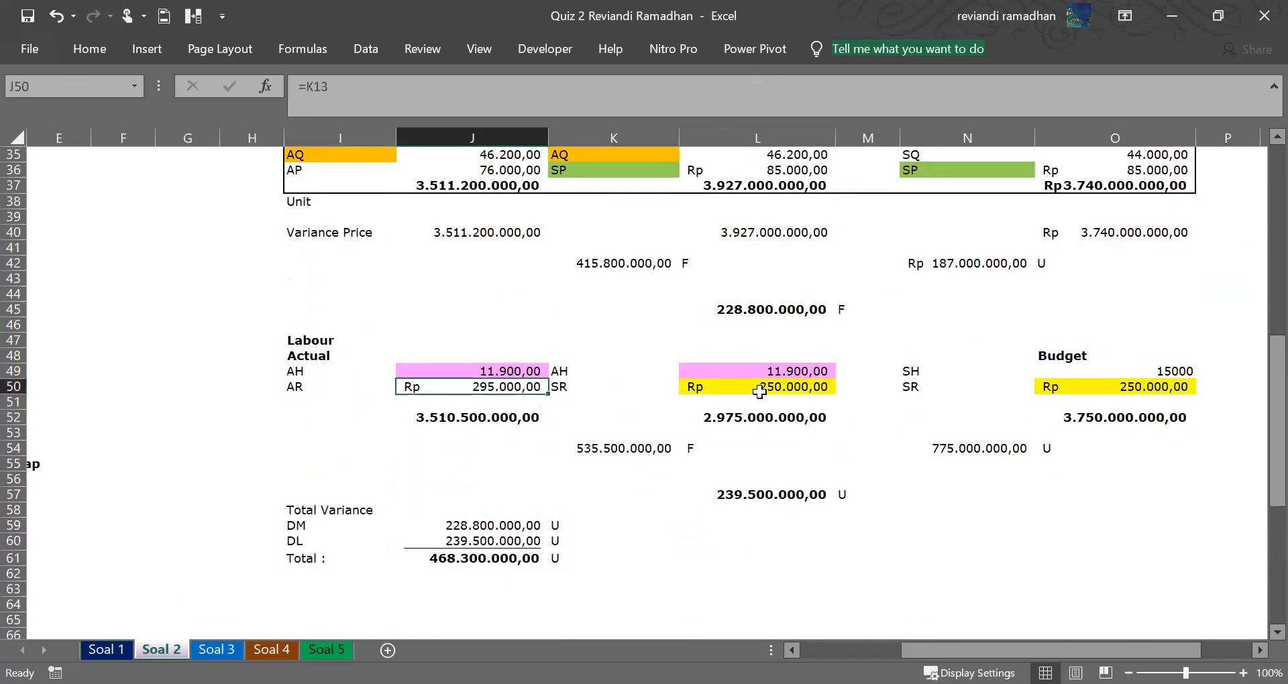
Apply the comma number format to the budgeted standard hours in O49.
click(1142, 359)
click(1141, 373)
click(90, 48)
click(675, 116)
Trace the budgeted standard hours in O49 to the direct labour standard quantity in J5.
scroll(556, 243, up, 10)
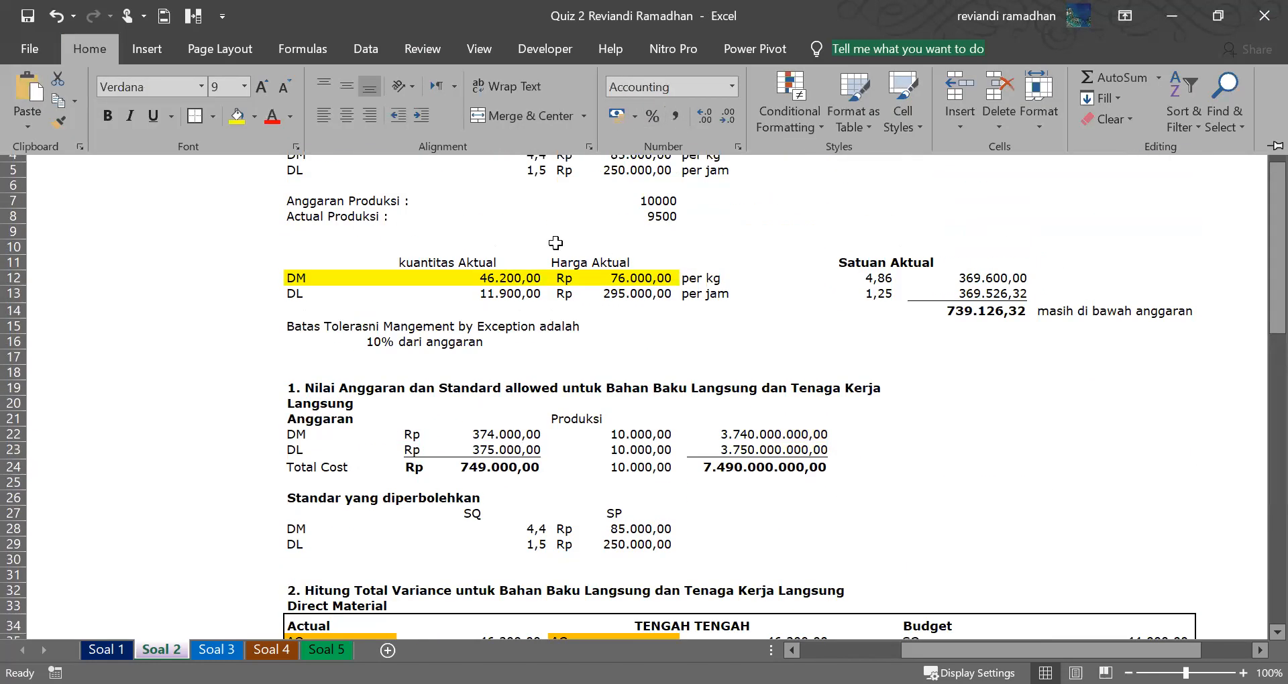
scroll(556, 243, up, 1)
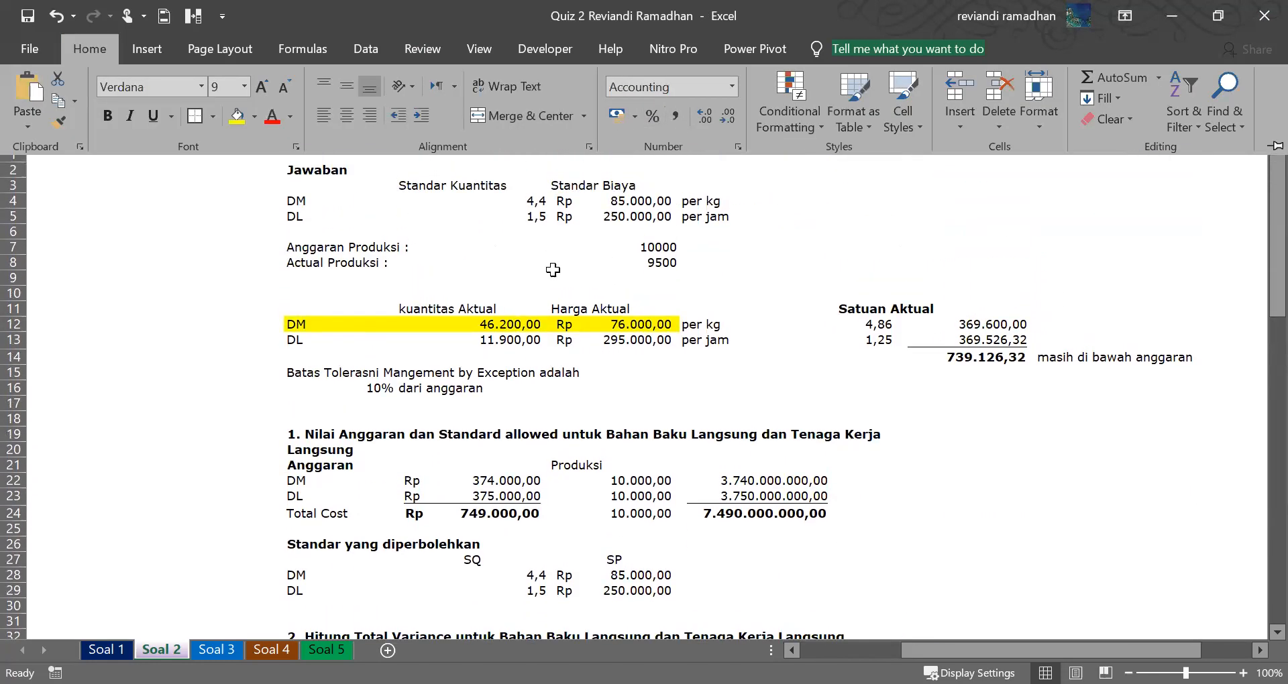
click(495, 213)
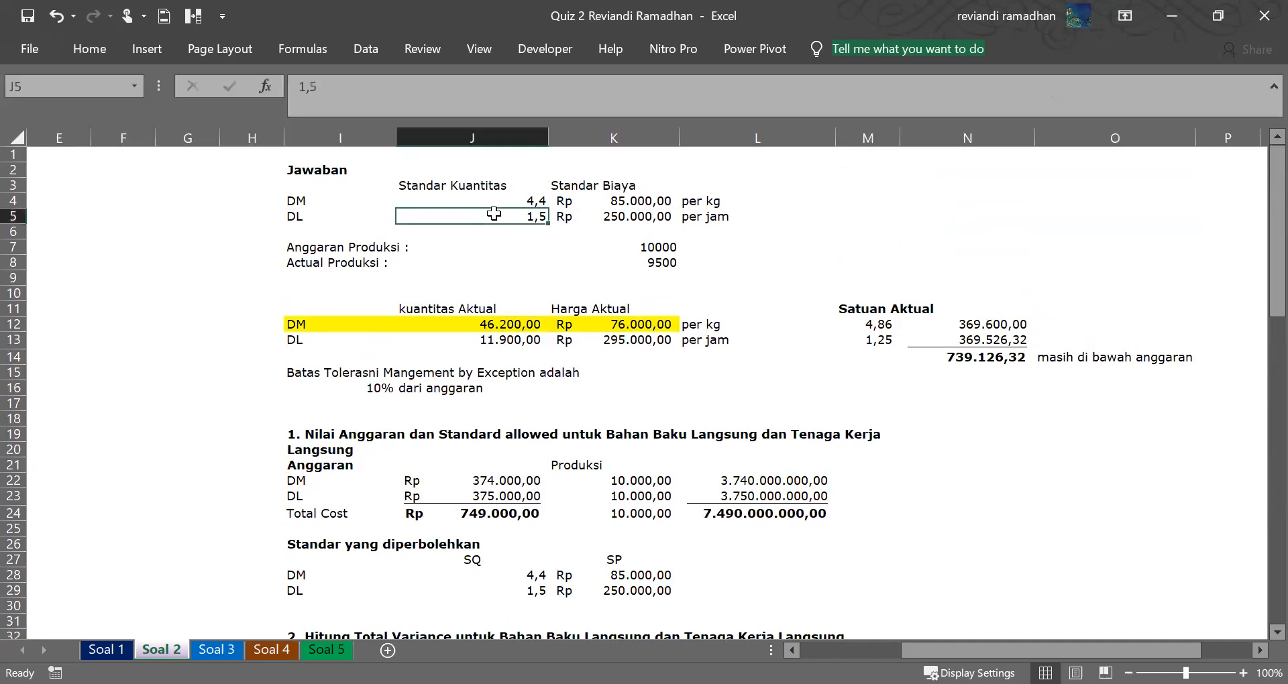
scroll(494, 213, down, 10)
click(1182, 424)
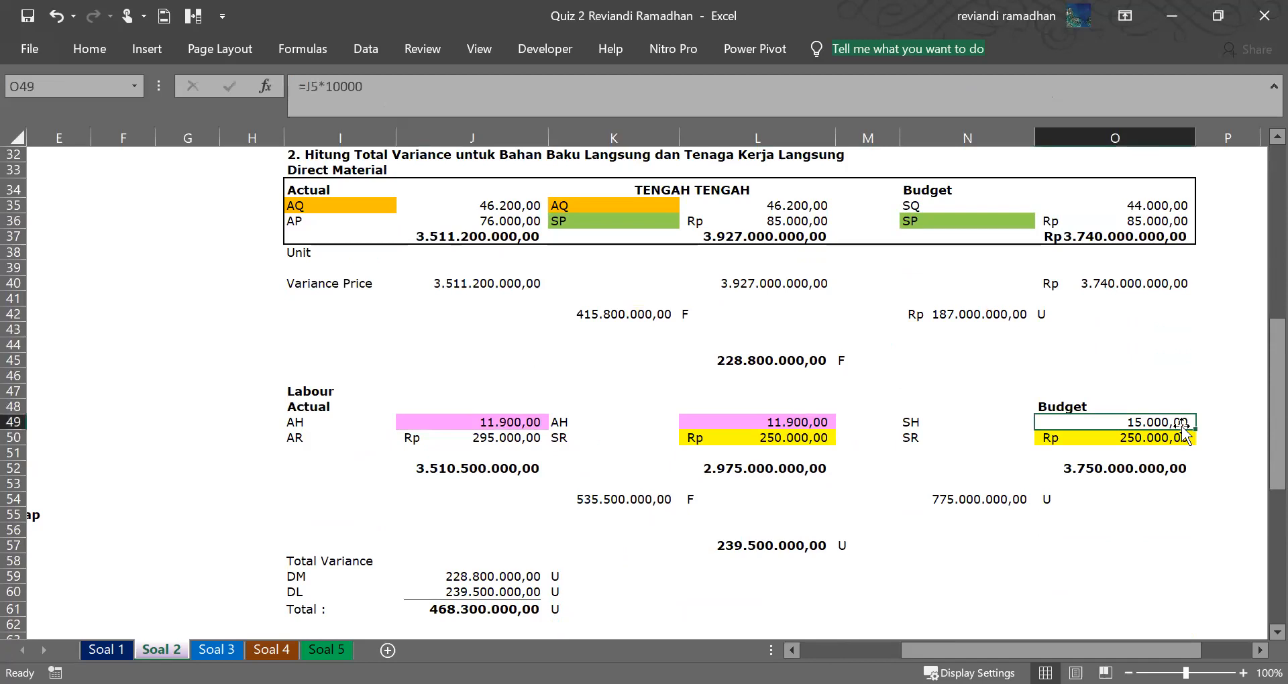
Trace the budgeted standard rate in O50 to the direct labour standard cost in K5.
scroll(784, 292, up, 10)
scroll(828, 279, down, 10)
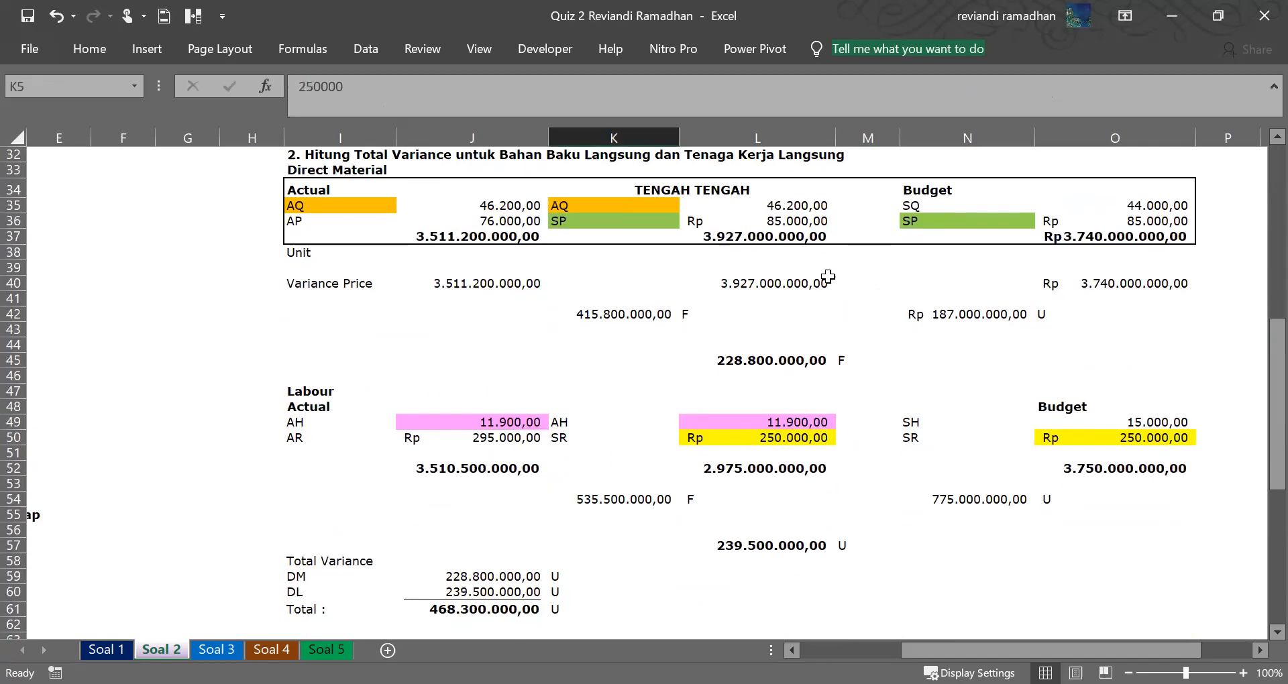
click(1124, 441)
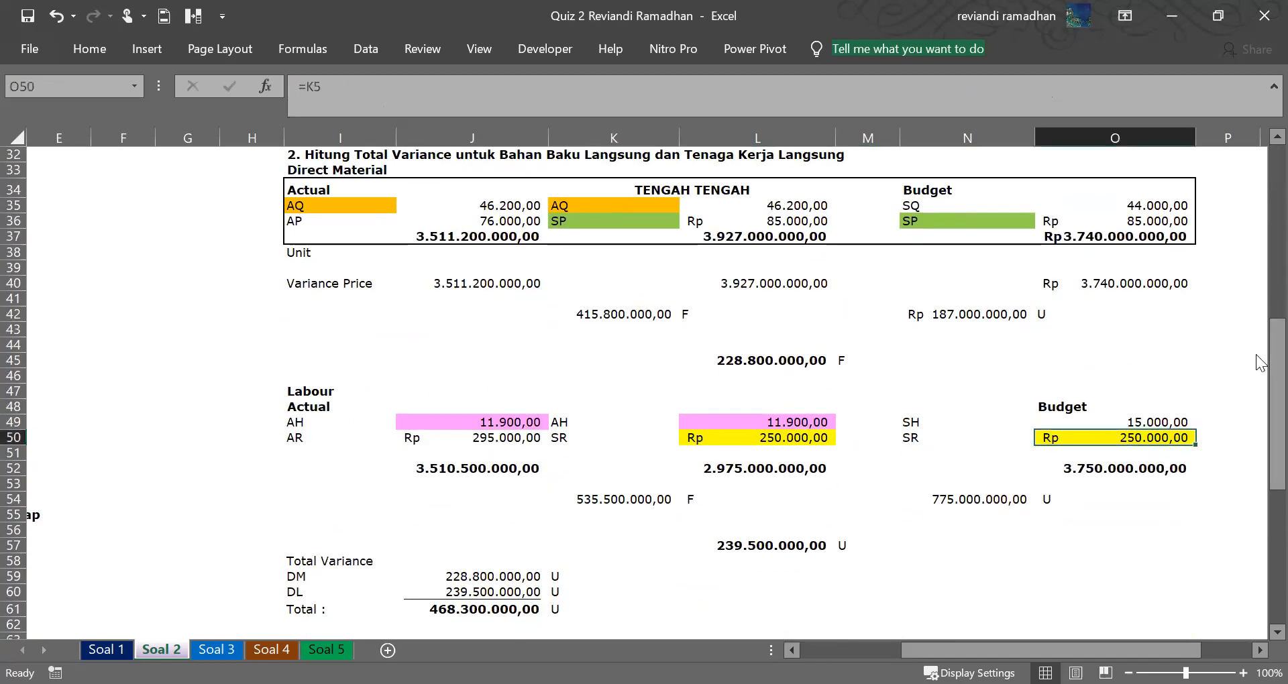
Compare the labour hours (AH) in J49 and L49 between the Actual and middle blocks.
drag(1277, 366, 1277, 410)
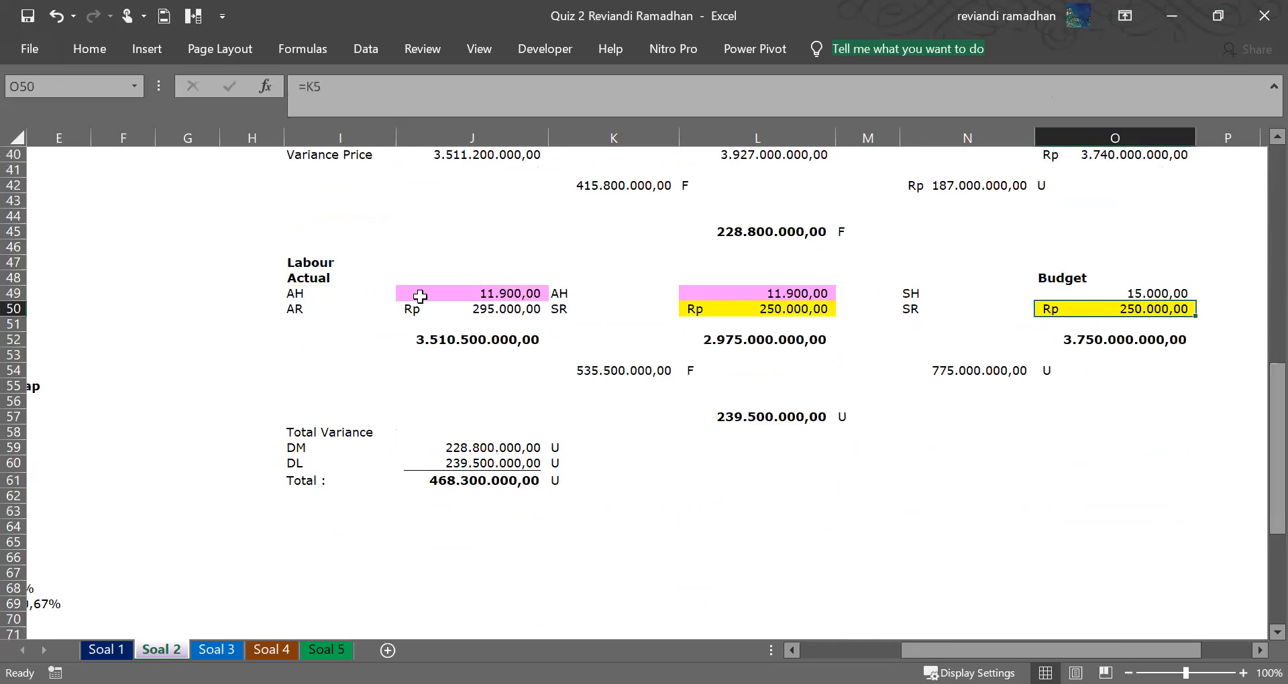
click(444, 293)
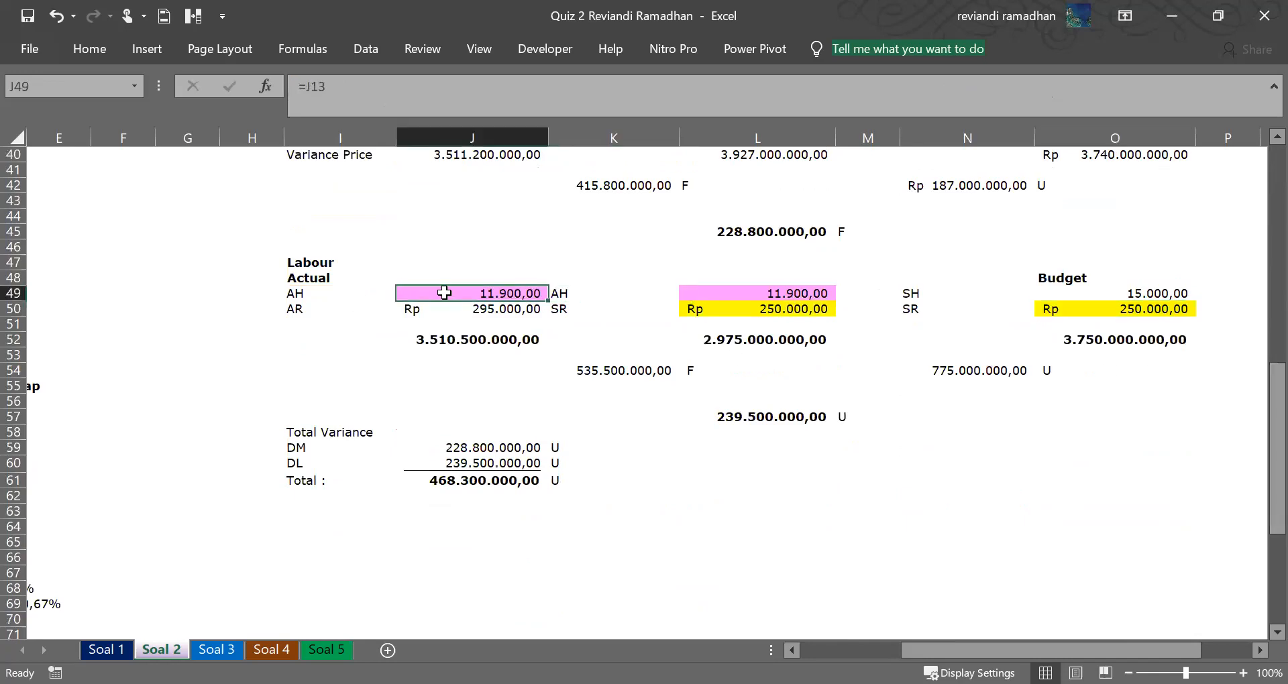
mouse_move(443, 294)
mouse_down()
mouse_move(444, 306)
mouse_move(446, 289)
mouse_up()
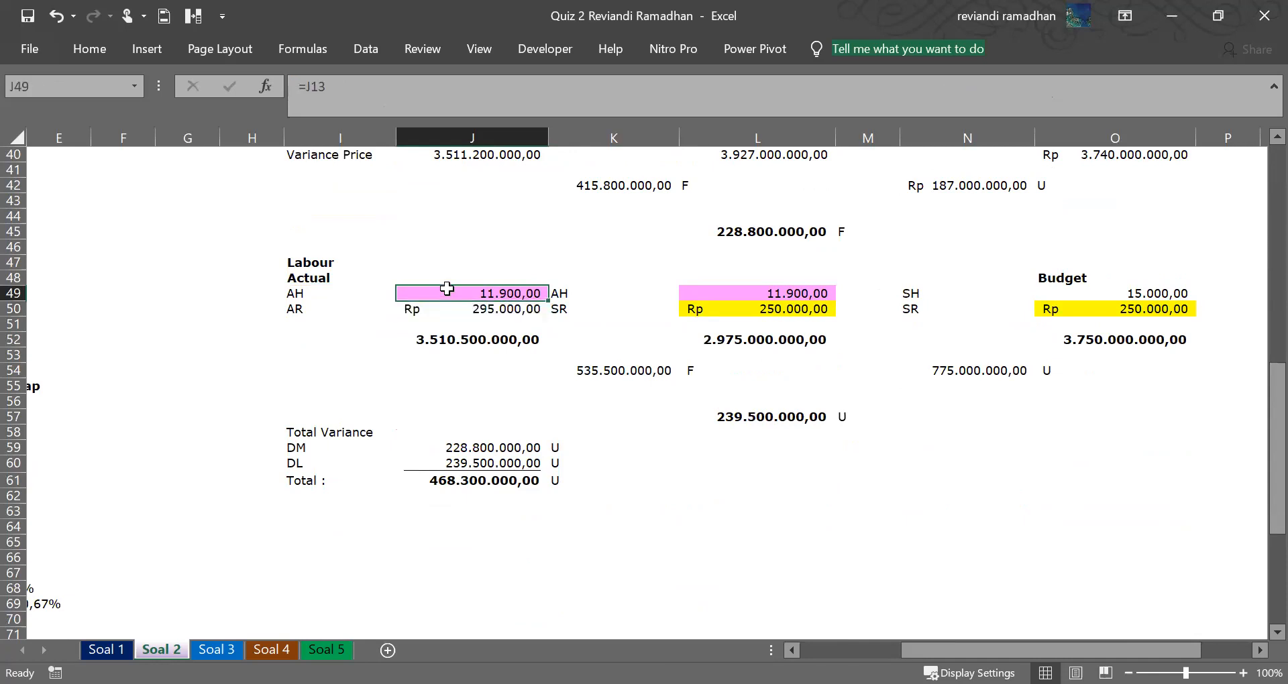
click(497, 310)
drag(745, 307, 685, 291)
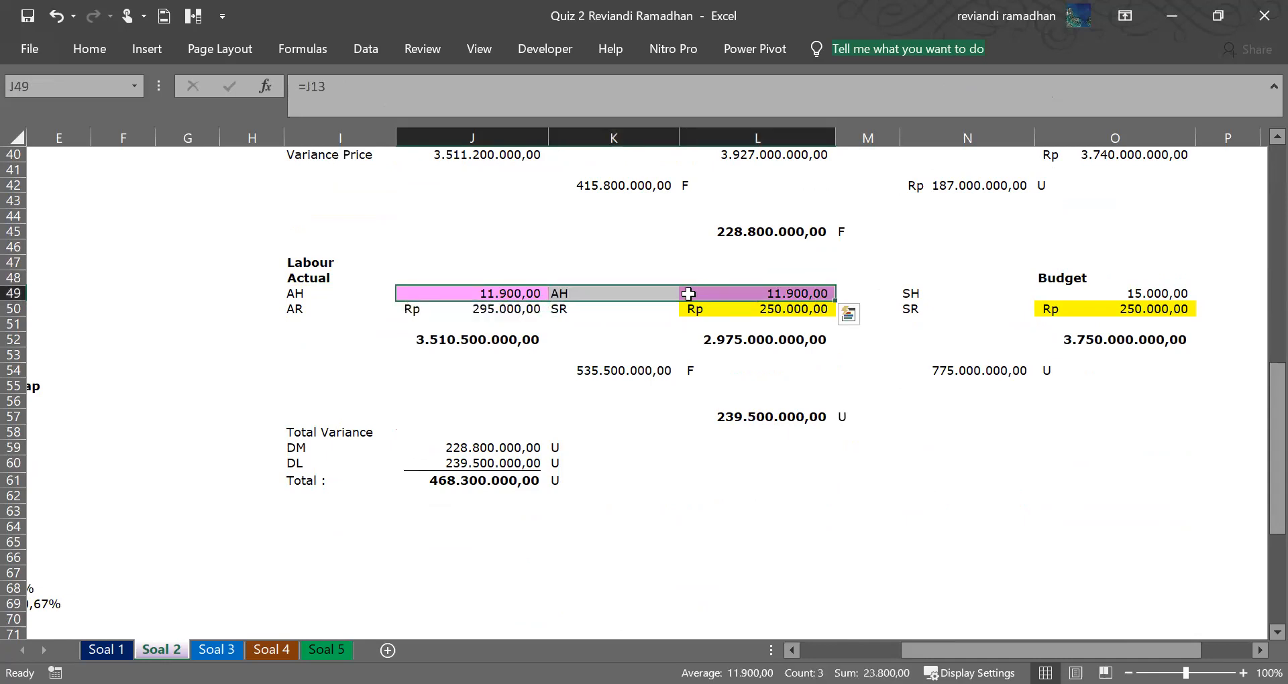
Compare the actual labour rate in J50 with the standard rate in L50 of the middle block.
drag(485, 310, 698, 310)
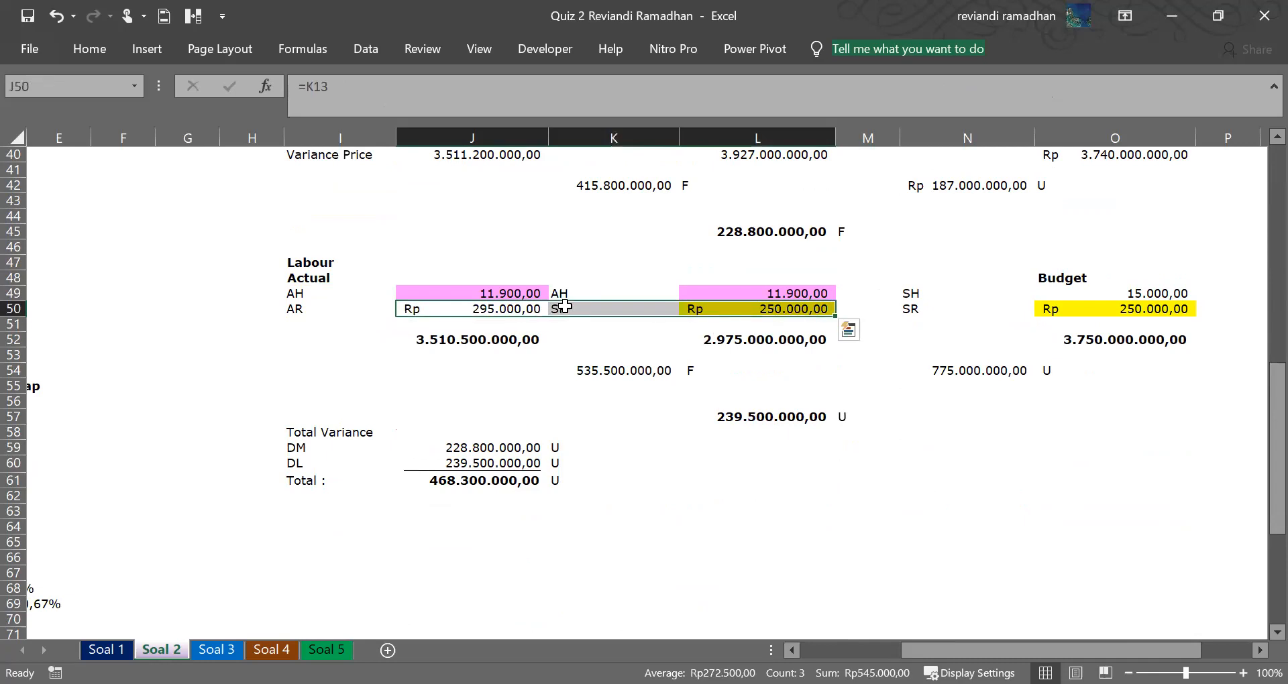
click(523, 311)
click(715, 309)
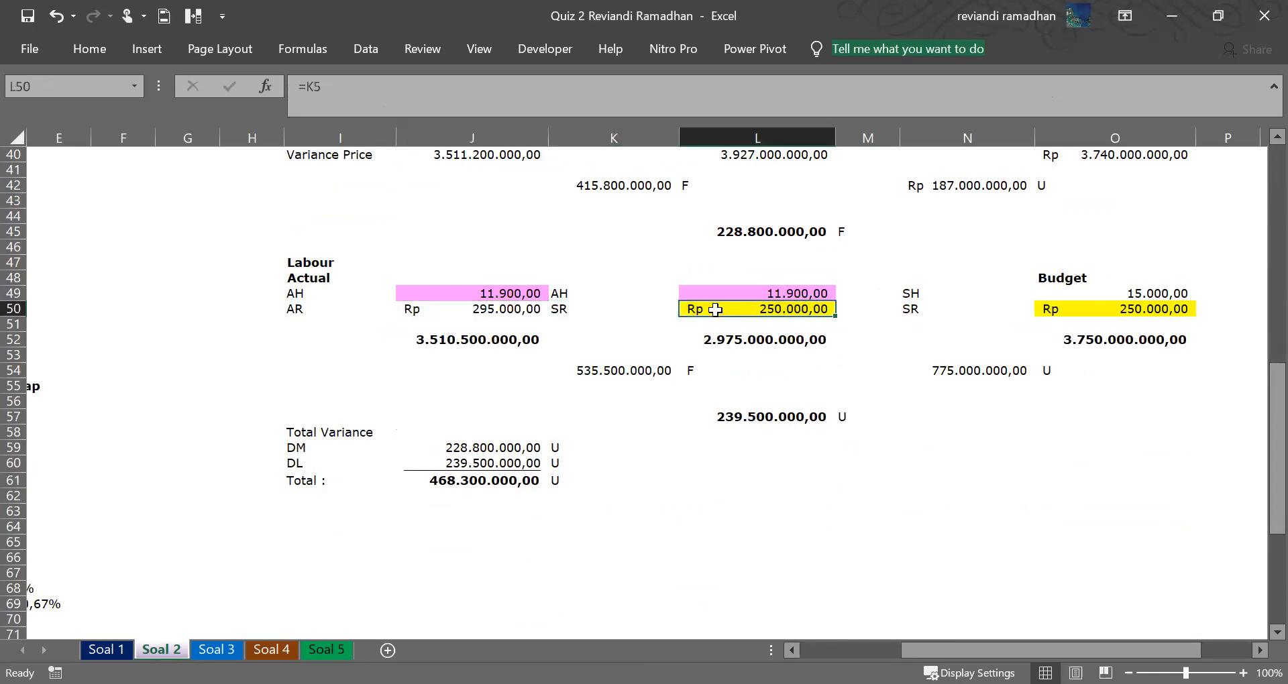
click(616, 305)
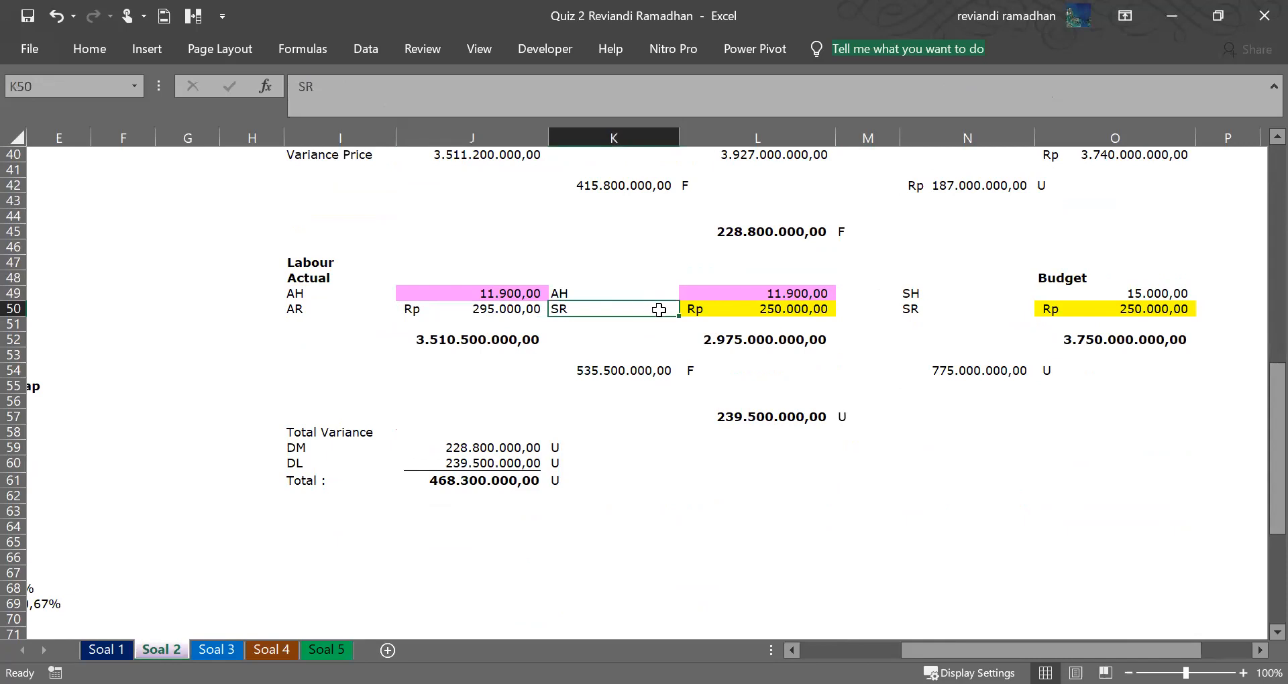
click(743, 309)
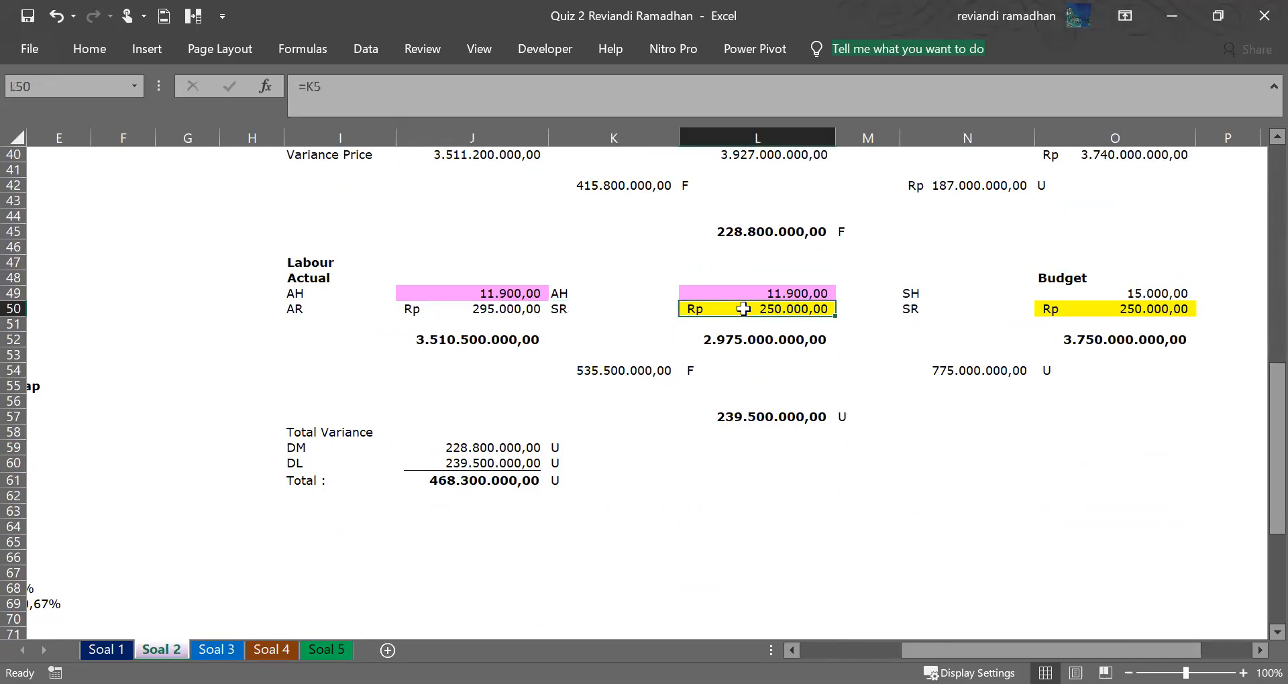
click(485, 309)
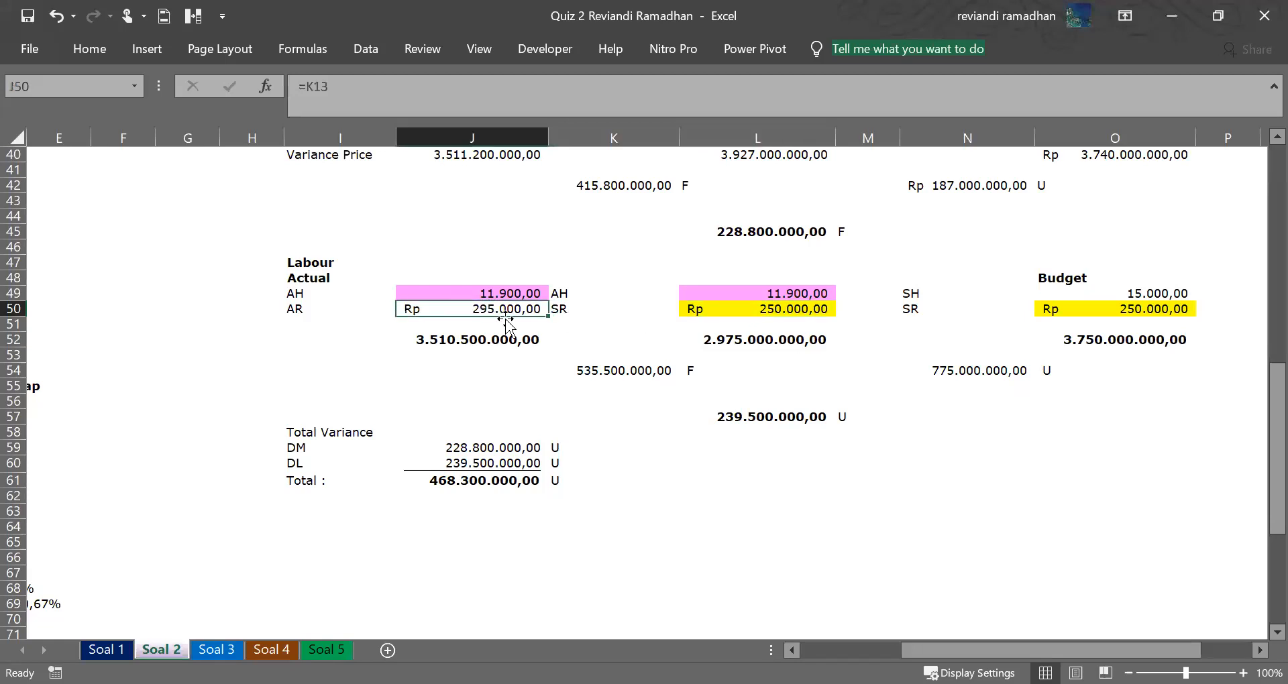
Change the mark in L54 beside the labour rate variance to U.
click(687, 370)
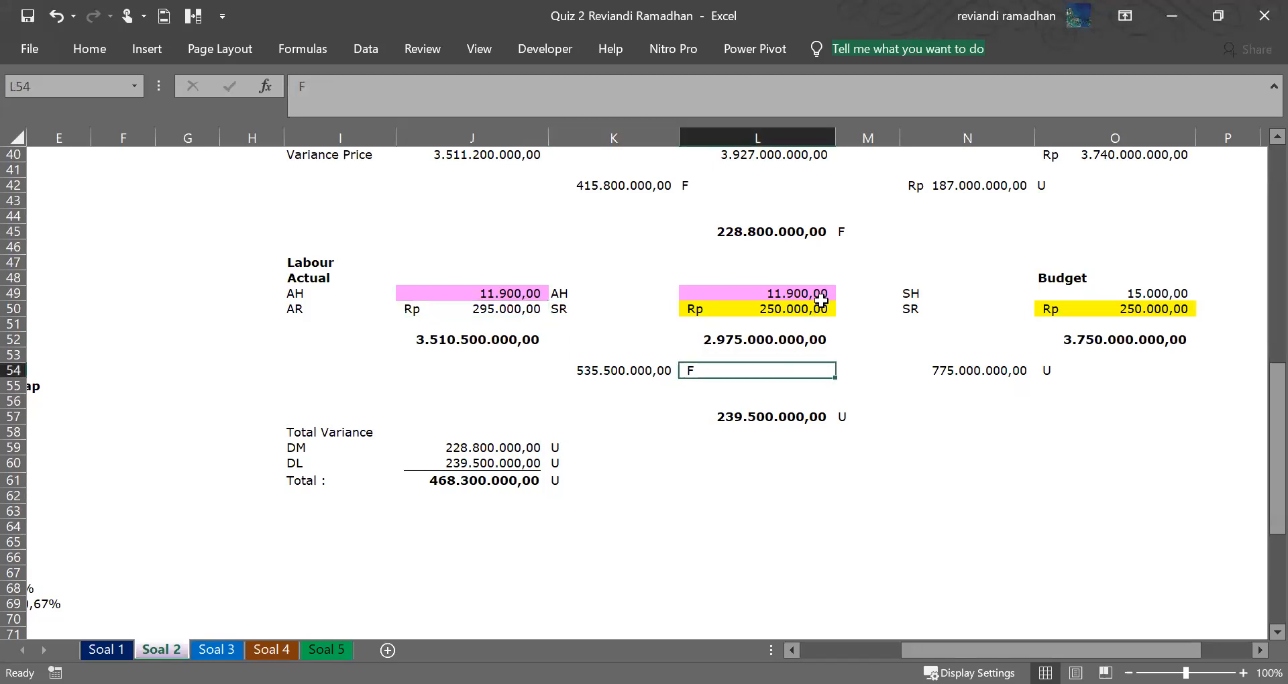
text(U)
click(770, 461)
click(691, 369)
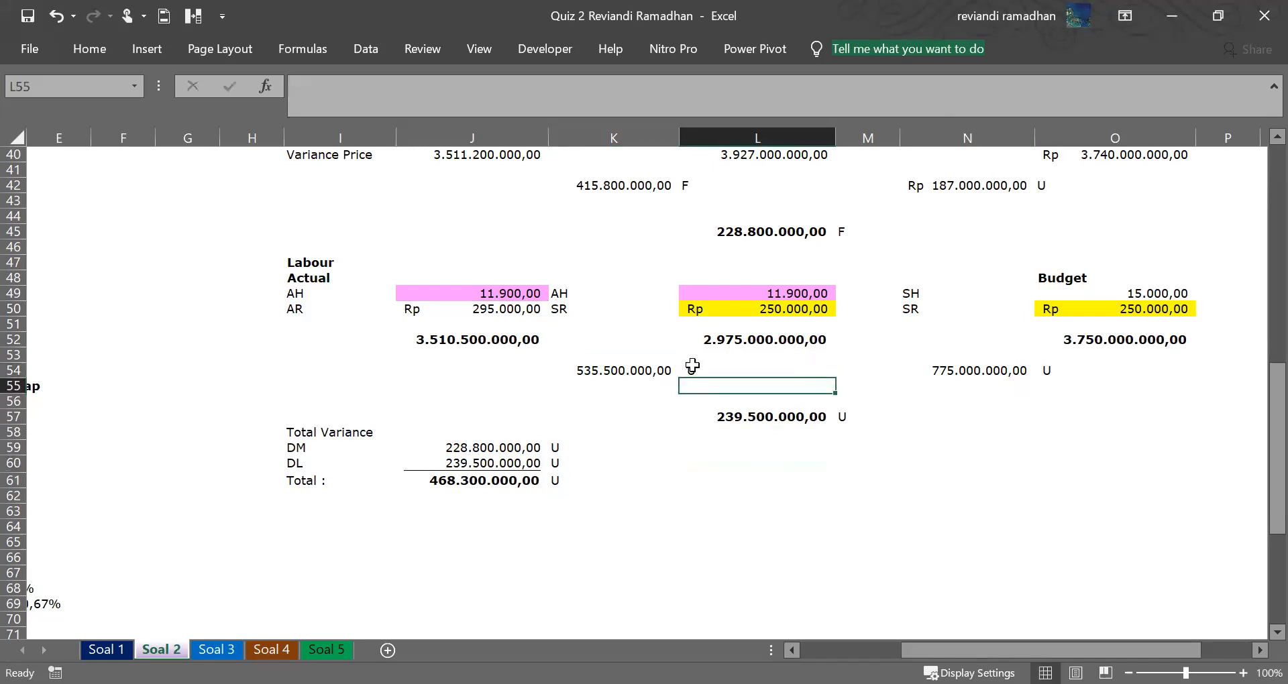
Compare the Actual labour total in J52 with the middle total in L52 that feed the variance in K54.
click(618, 365)
click(715, 346)
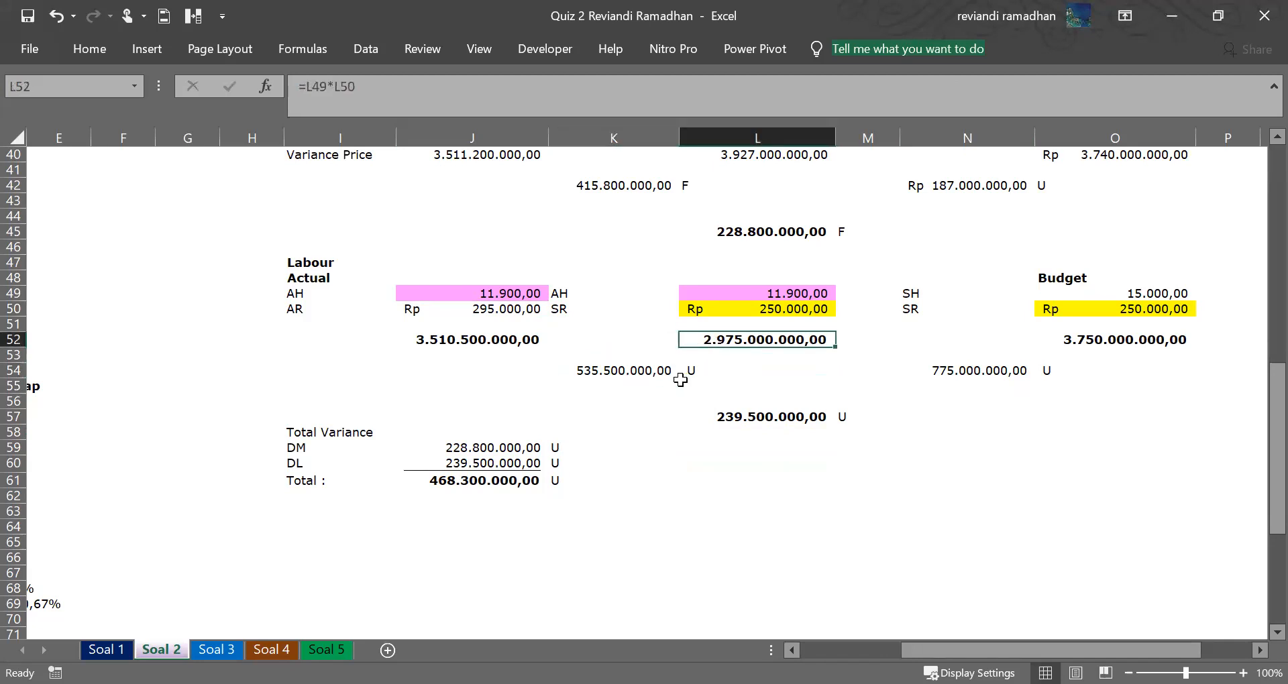
click(469, 338)
click(735, 341)
click(527, 340)
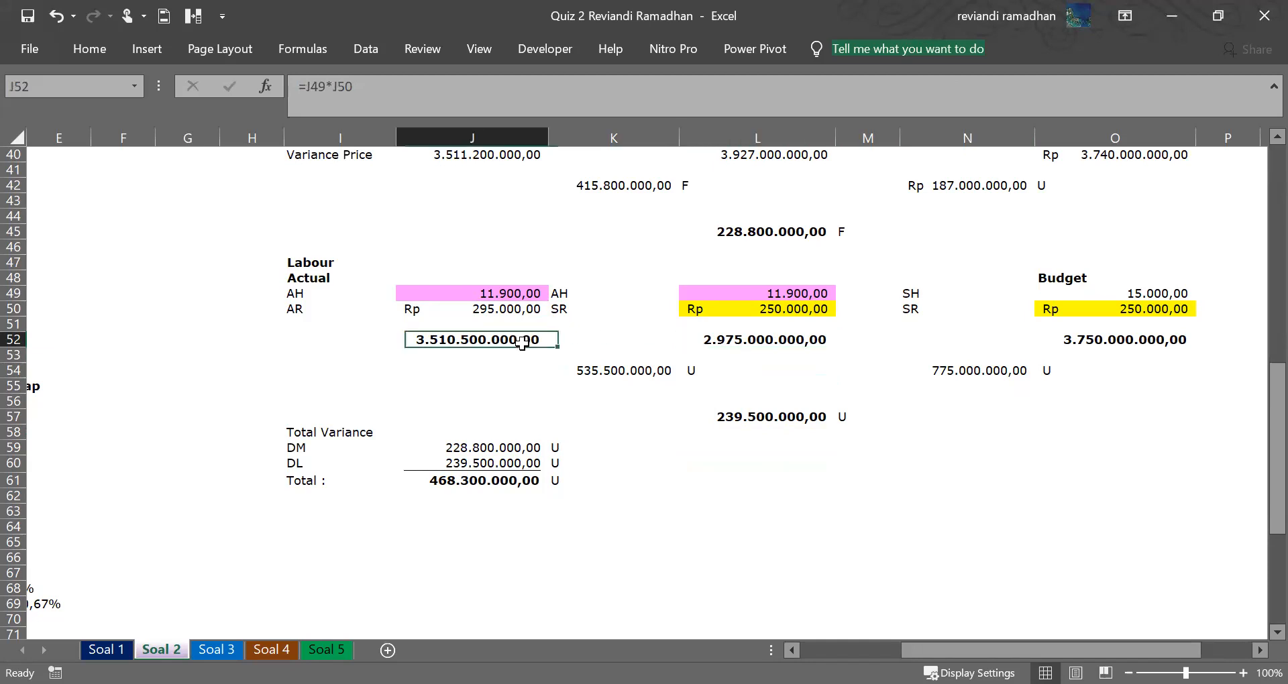
click(708, 339)
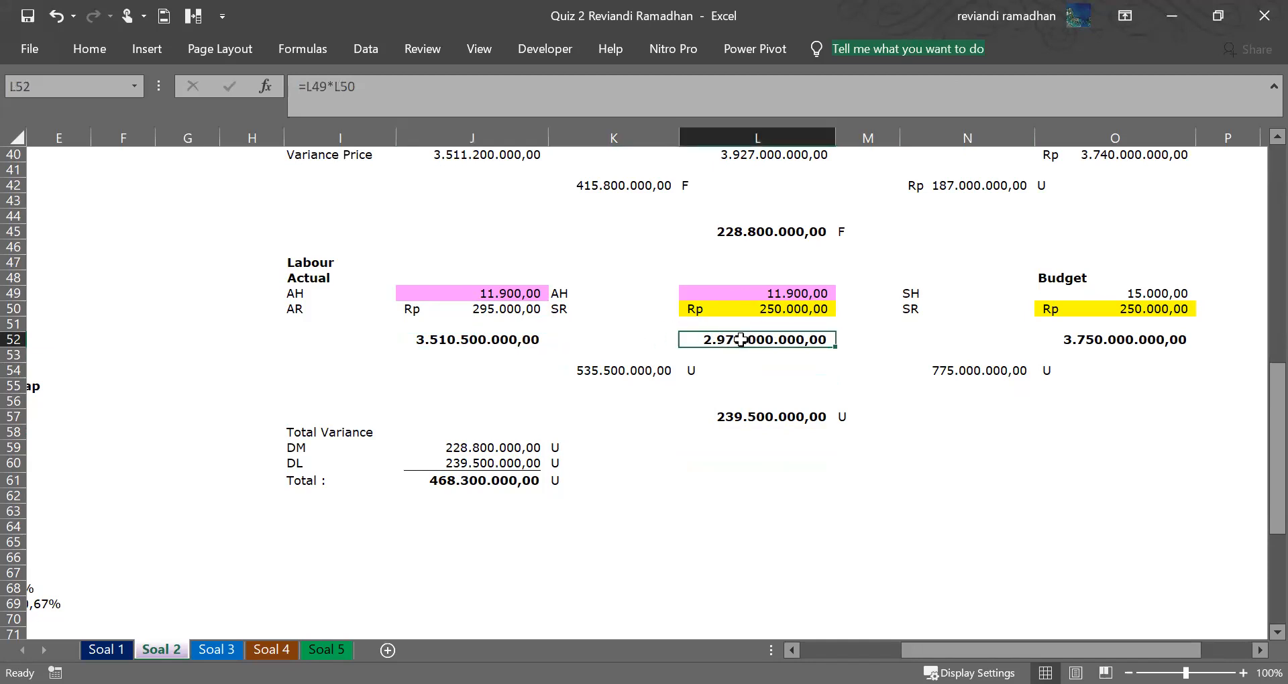
click(480, 342)
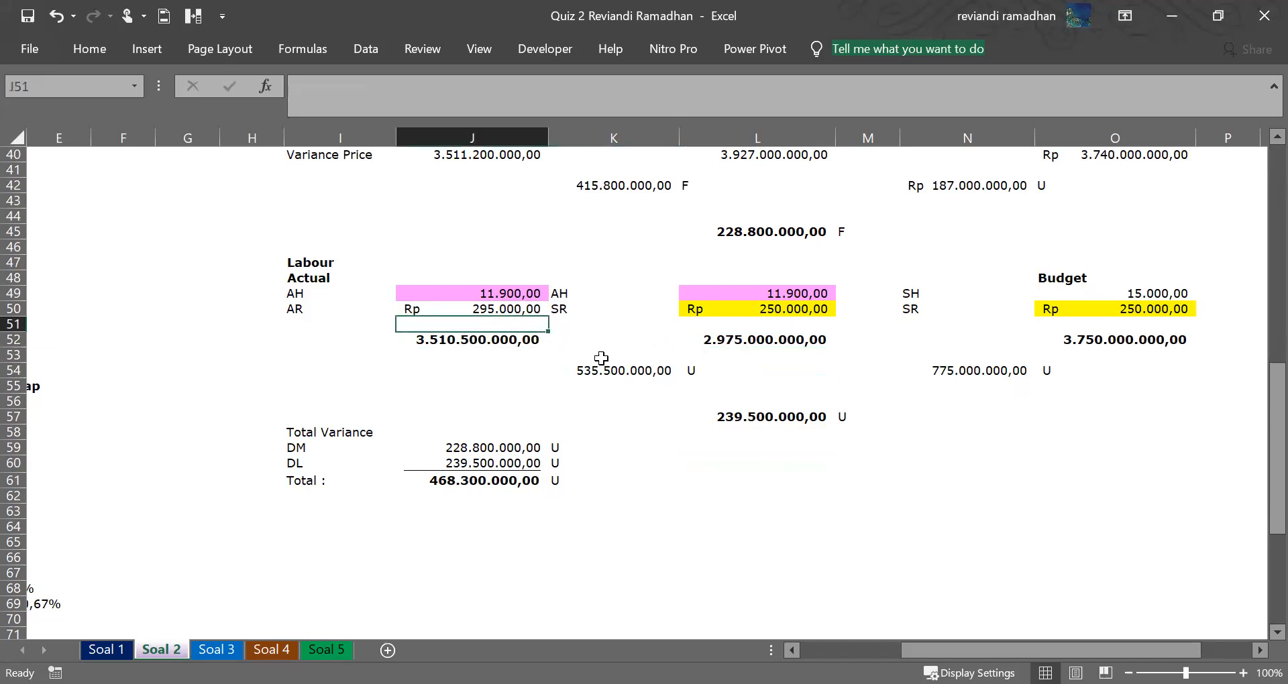
click(618, 371)
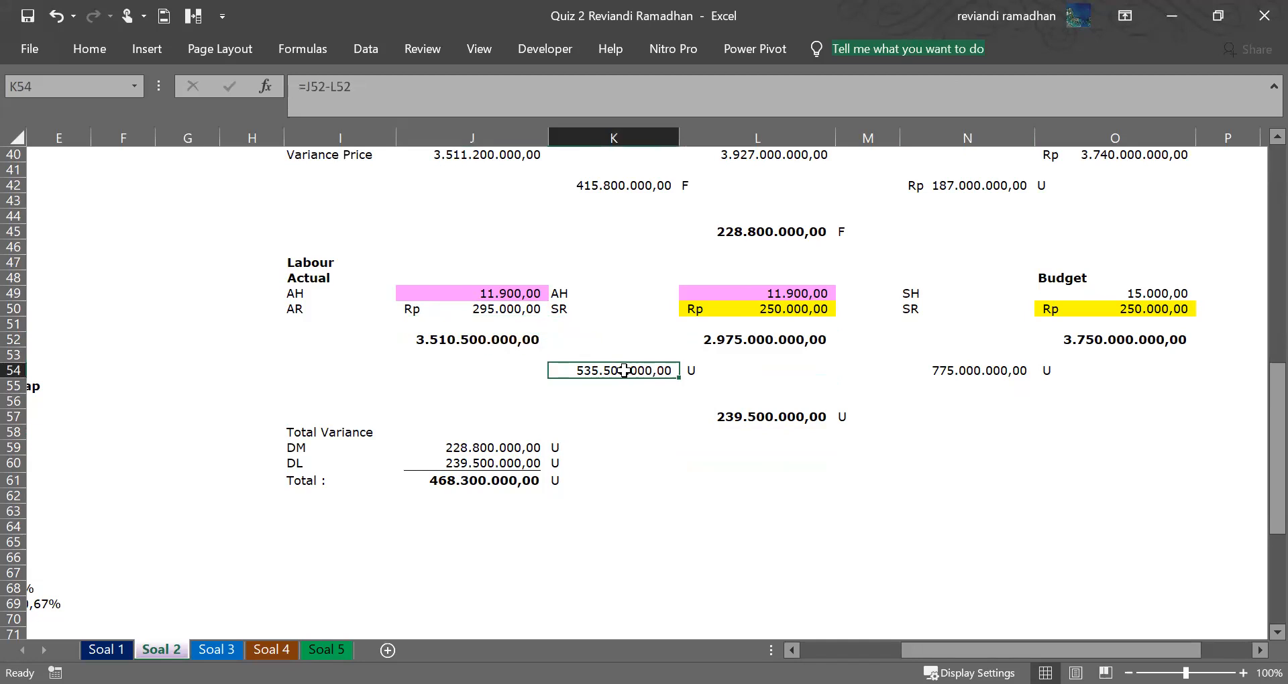
Recheck the U mark in L54 against the variance in K54 and the labour rates in J50 and L50.
click(689, 370)
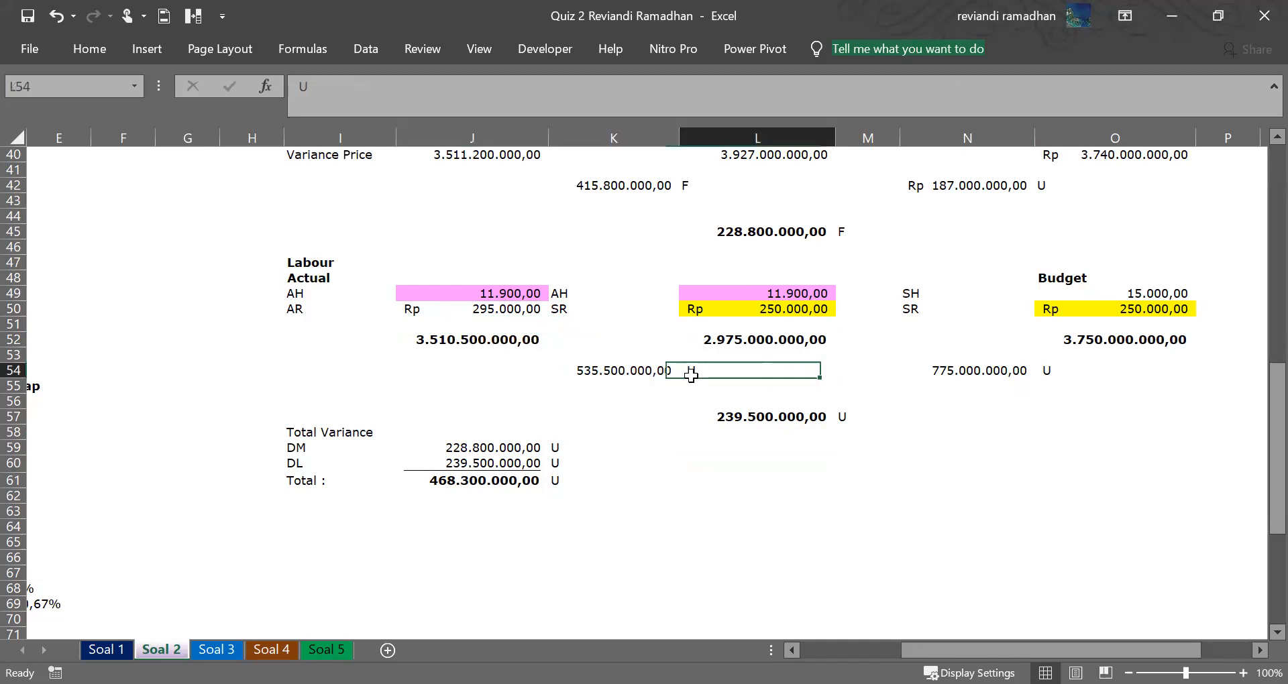
click(583, 373)
click(696, 370)
click(630, 368)
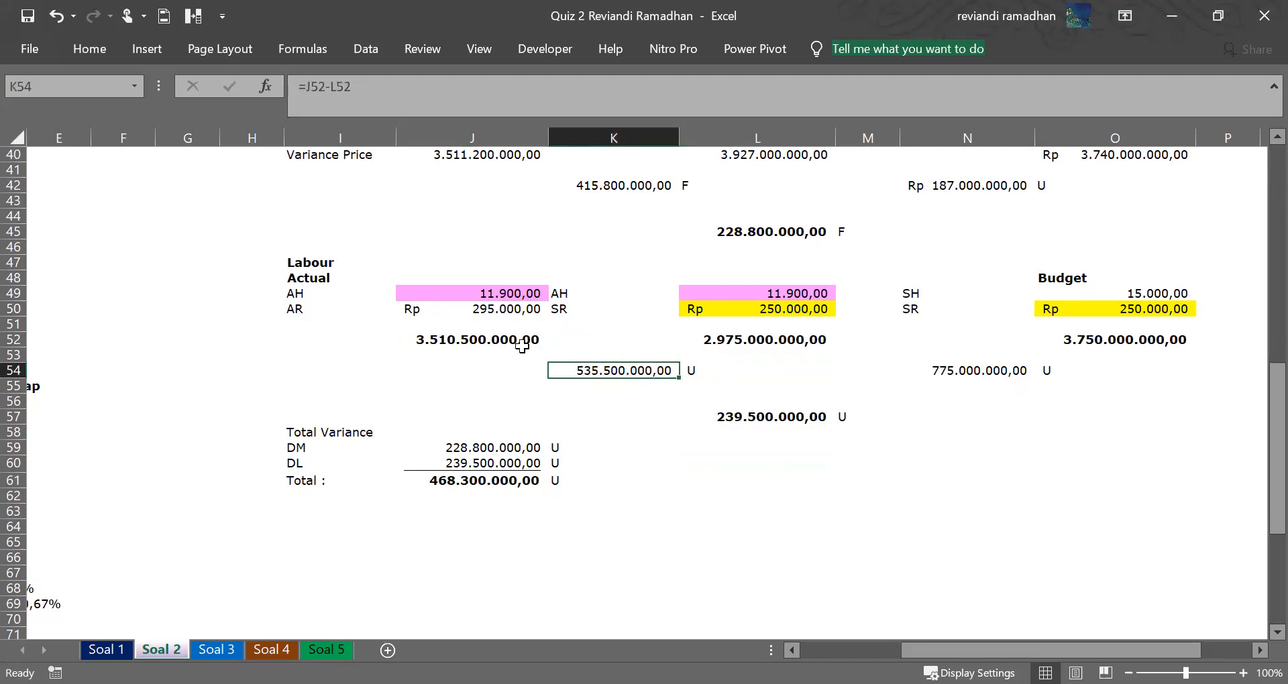
click(770, 312)
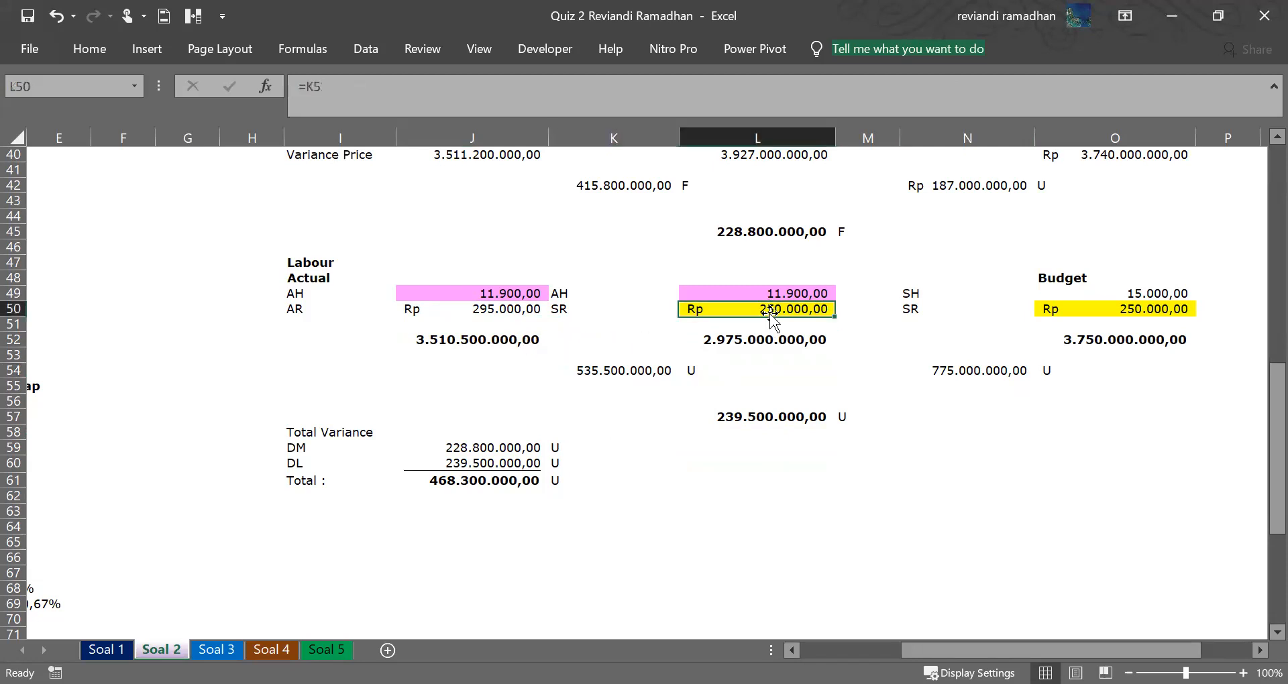
drag(511, 309, 698, 312)
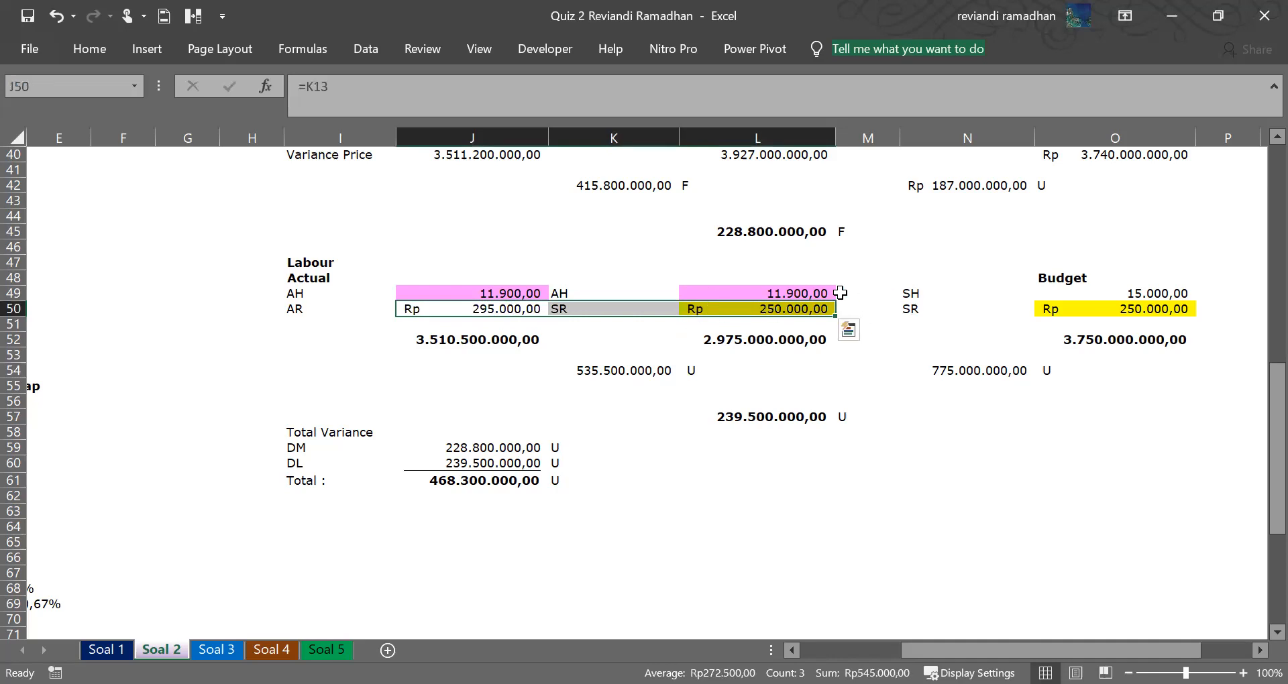
Compare the actual hours in L49 of the middle block with the budgeted standard hours in O49.
drag(773, 290, 1107, 289)
click(952, 326)
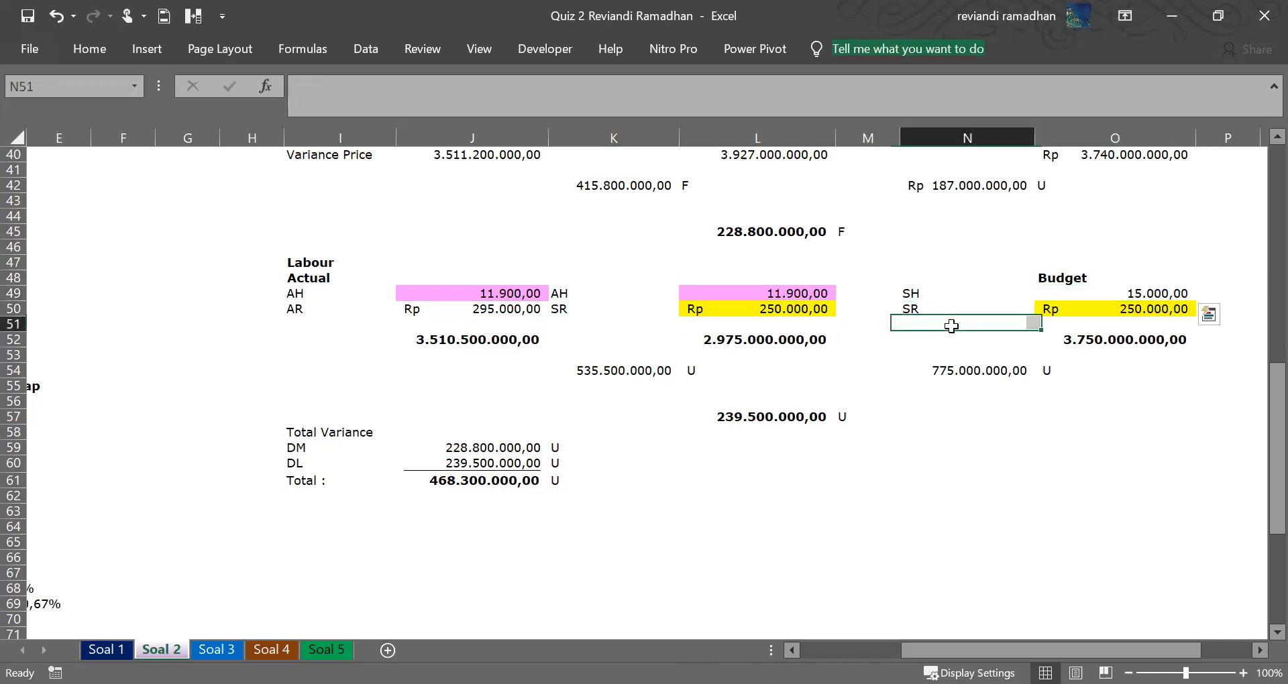
click(1099, 294)
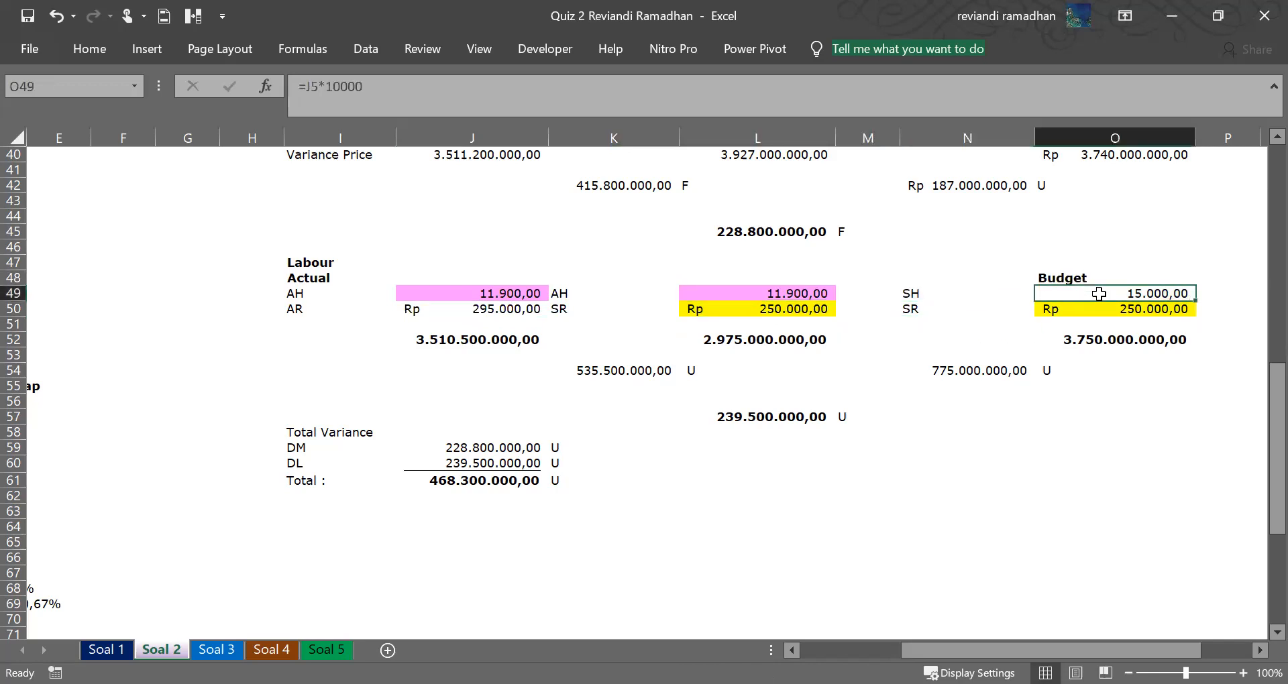
click(809, 293)
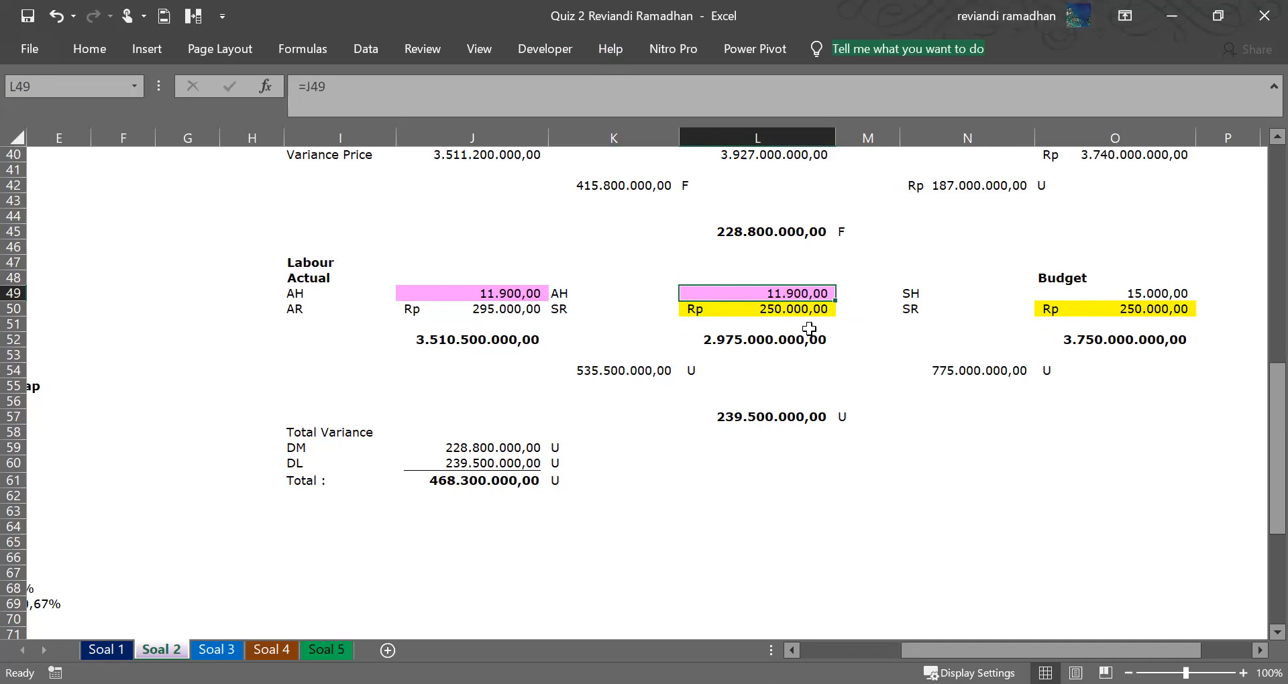
drag(1107, 294, 792, 300)
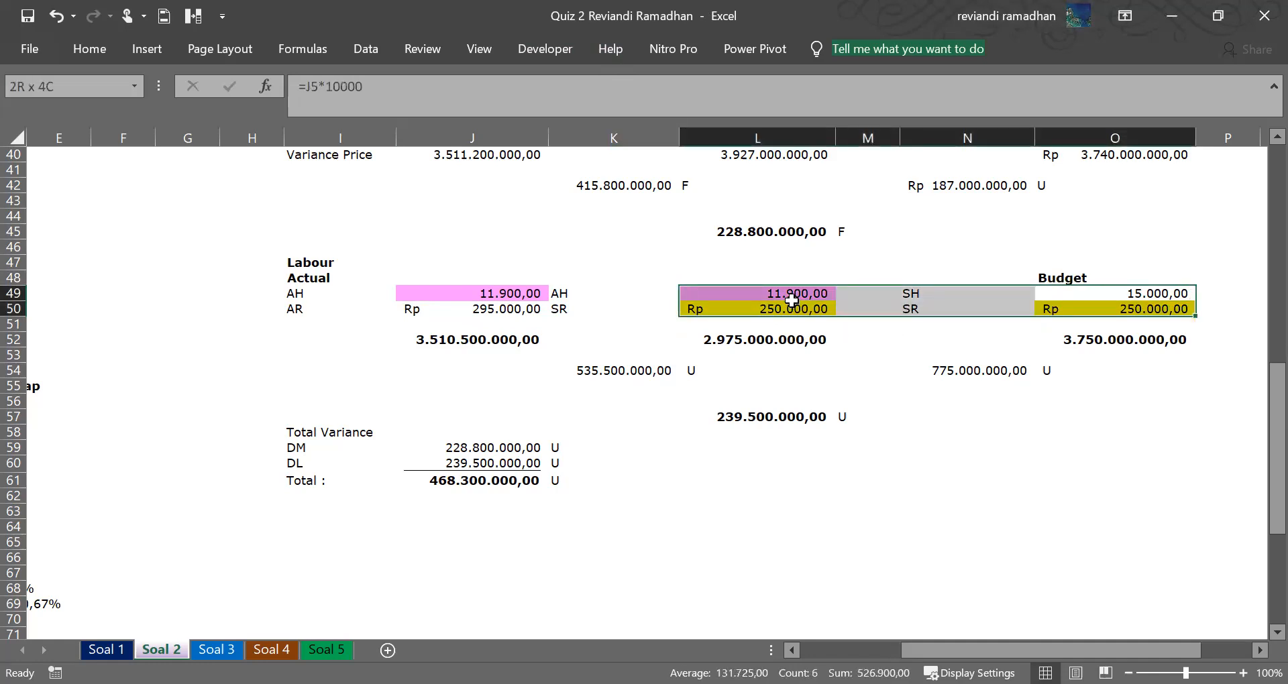
Change the mark in O54 beside the labour hours variance to F.
click(1045, 369)
text(F)
click(858, 438)
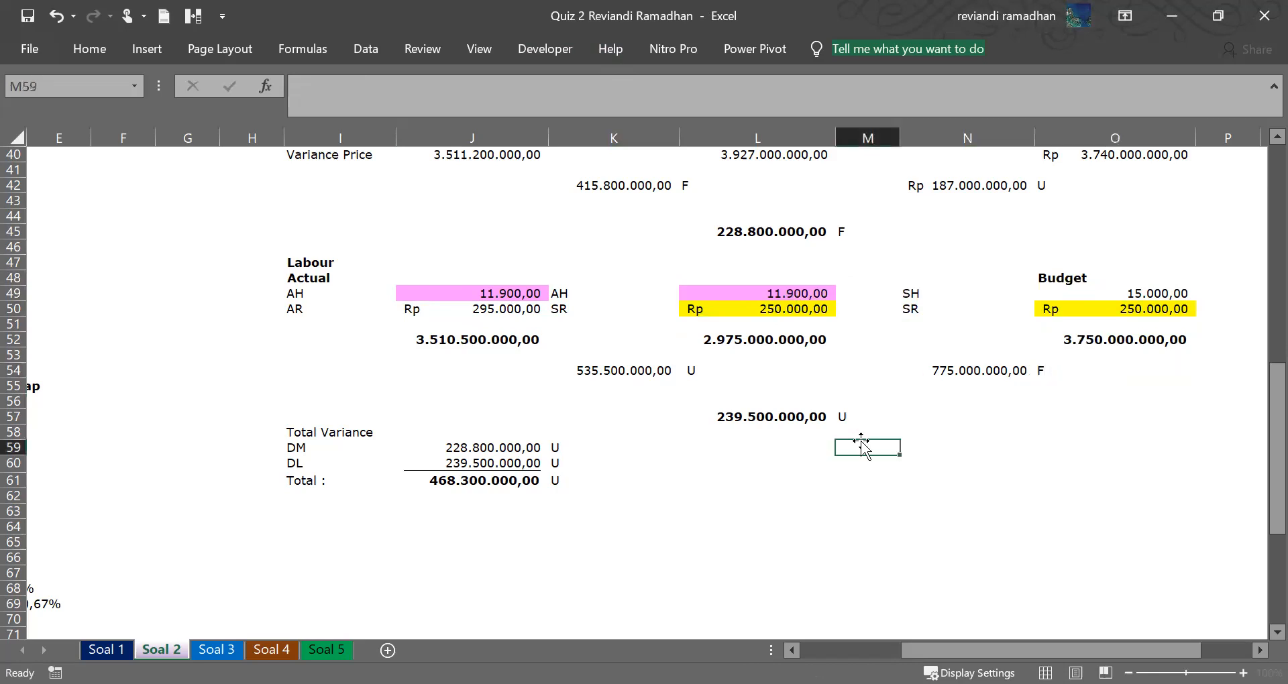
Recheck the labour total variance in L57 against K54 and N54, and change its mark in M57 to F.
click(770, 433)
click(767, 417)
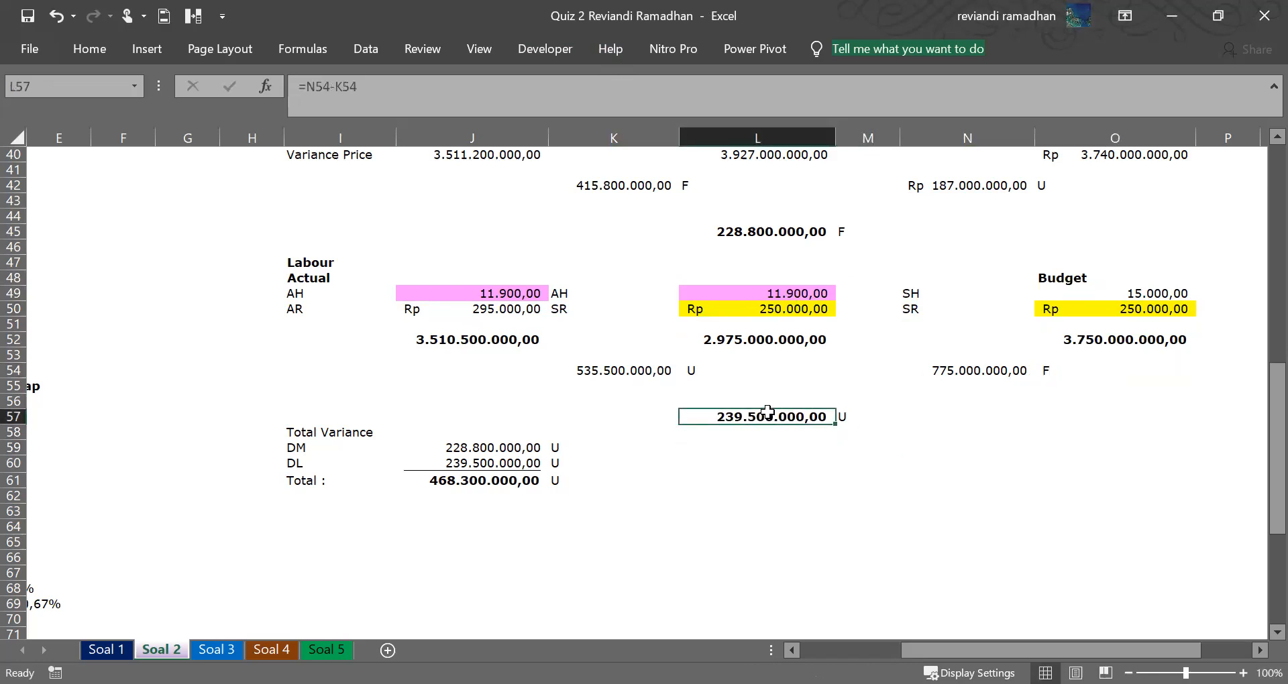
click(861, 416)
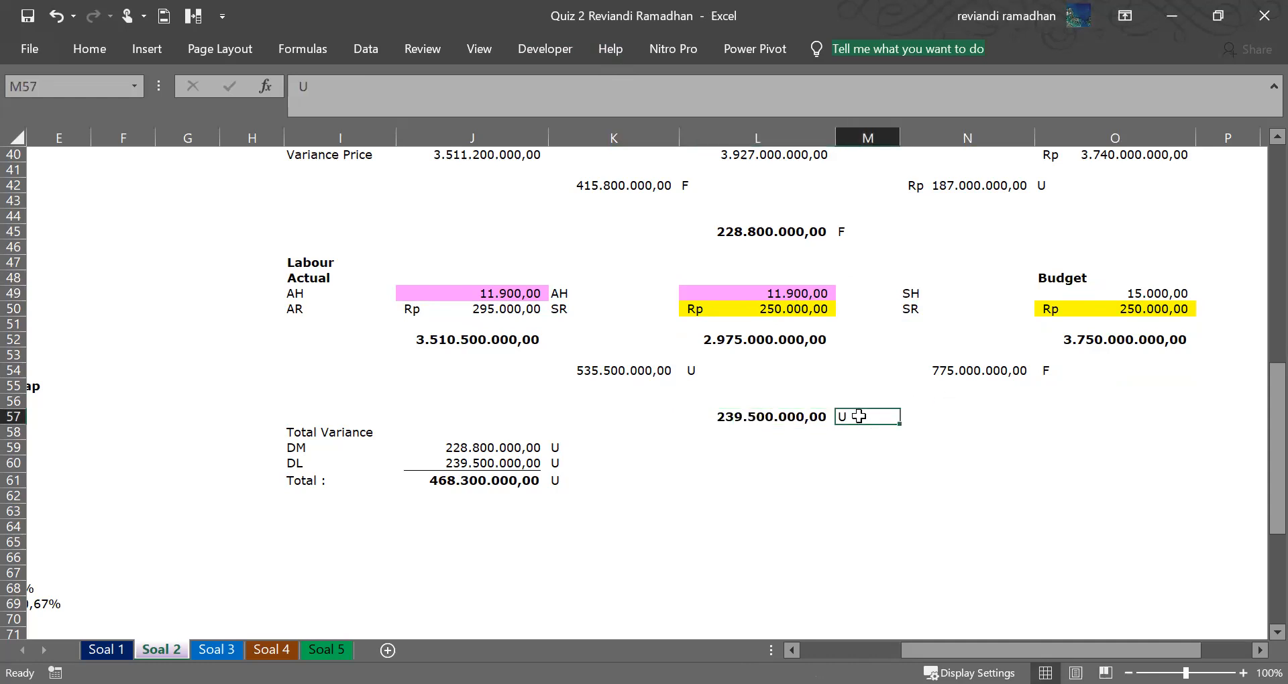
click(989, 374)
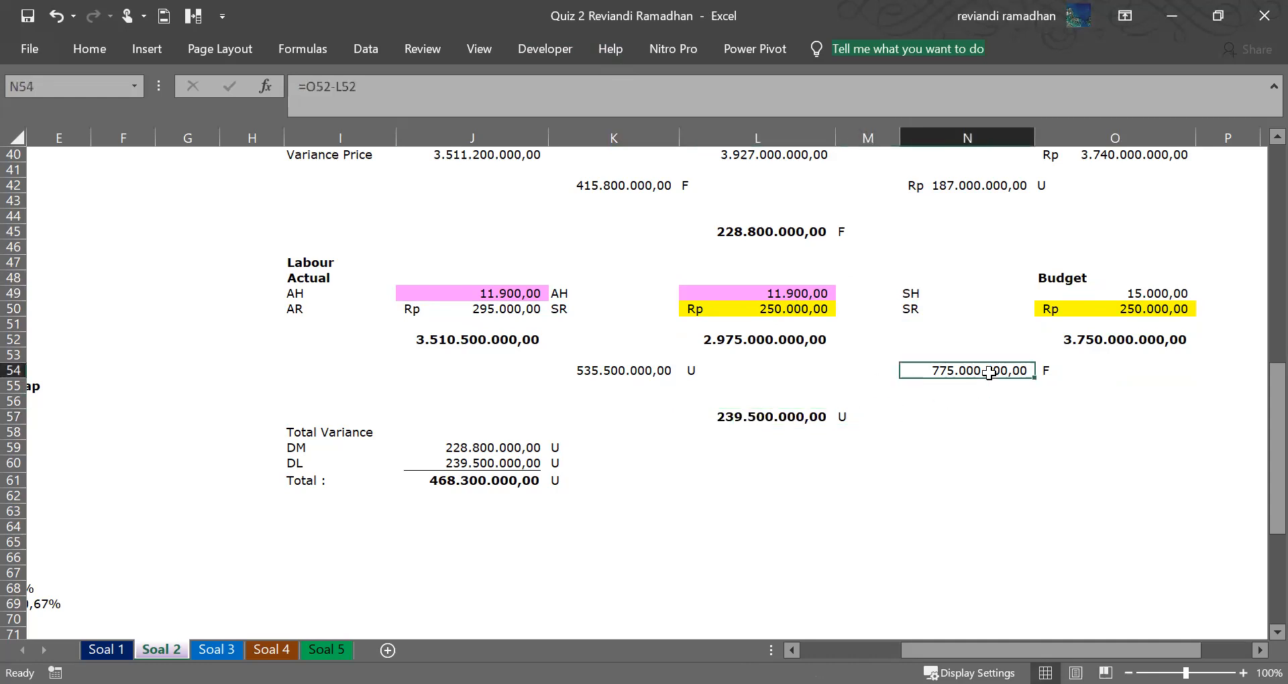
click(607, 368)
click(1021, 370)
click(626, 373)
click(805, 417)
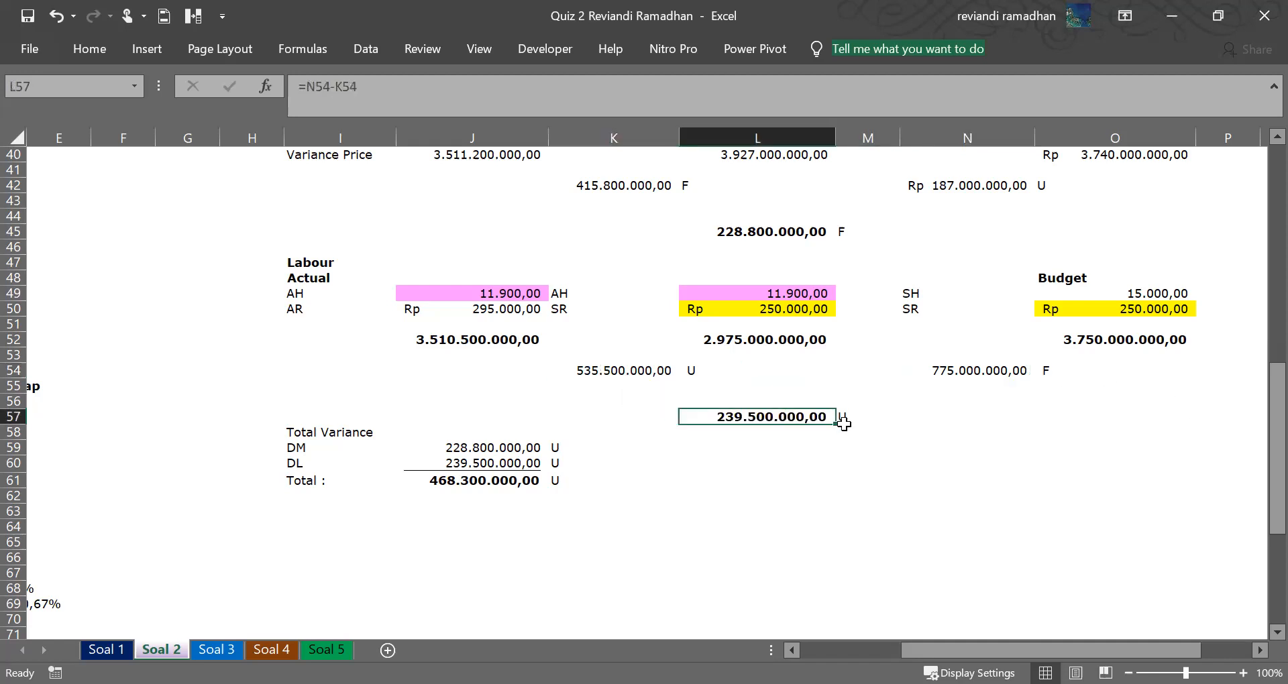
click(851, 419)
click(769, 470)
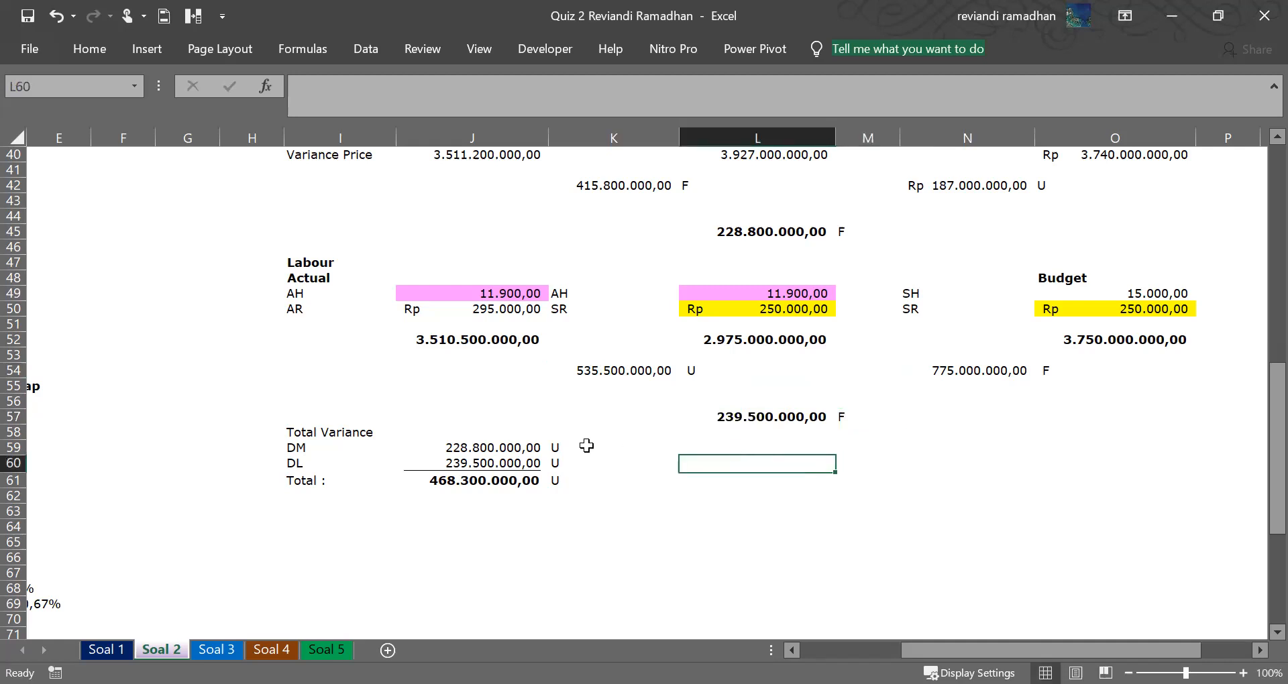
Change the marks beside DM and DL in the Total Variance summary, K59 and K60, to F.
click(551, 446)
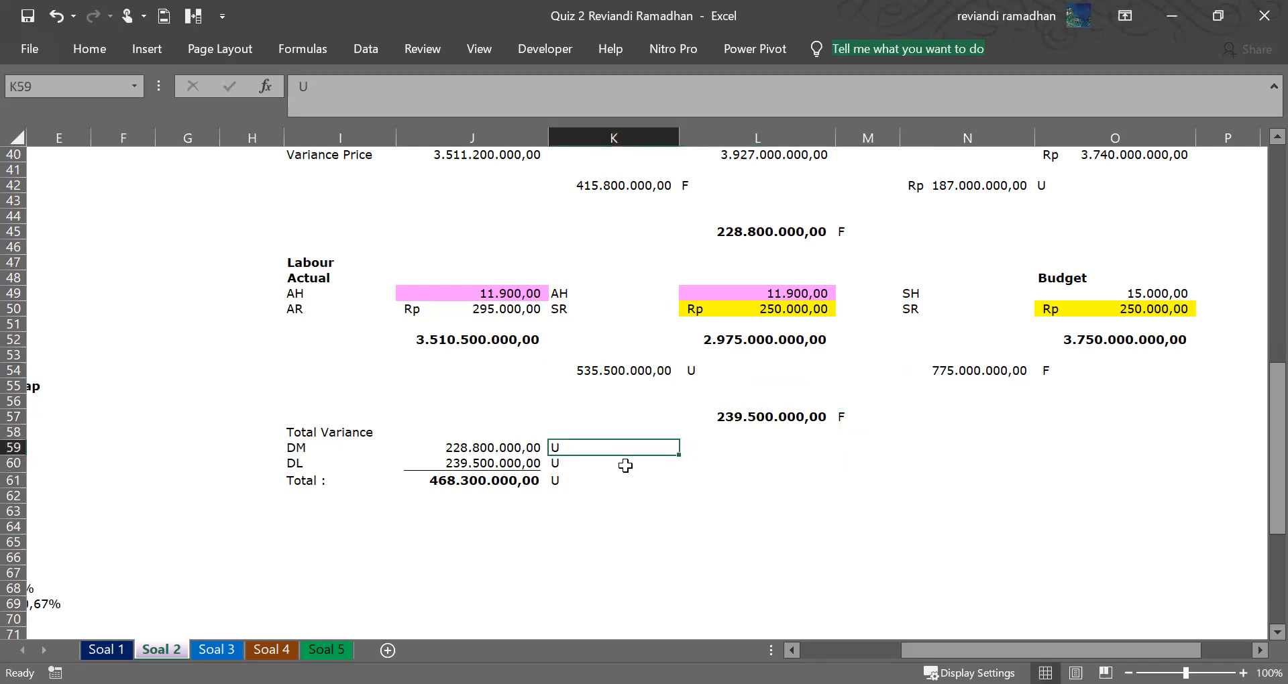
text(F)
key(Return)
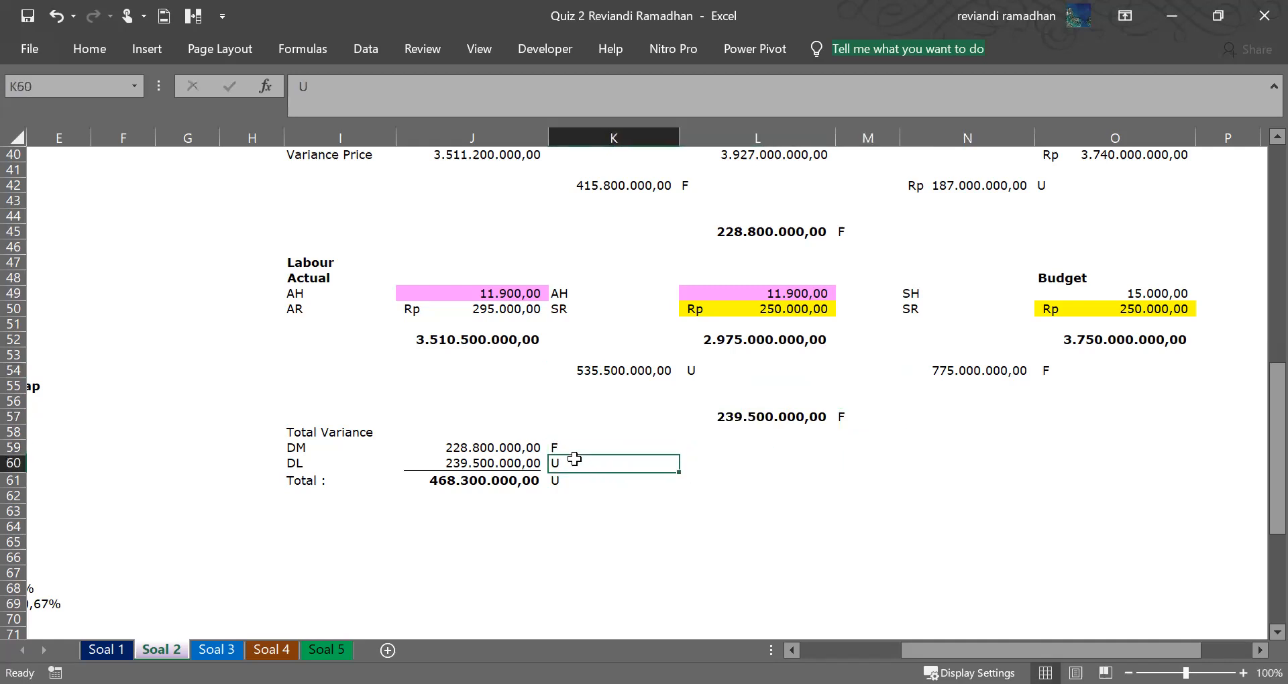
text(F)
click(523, 512)
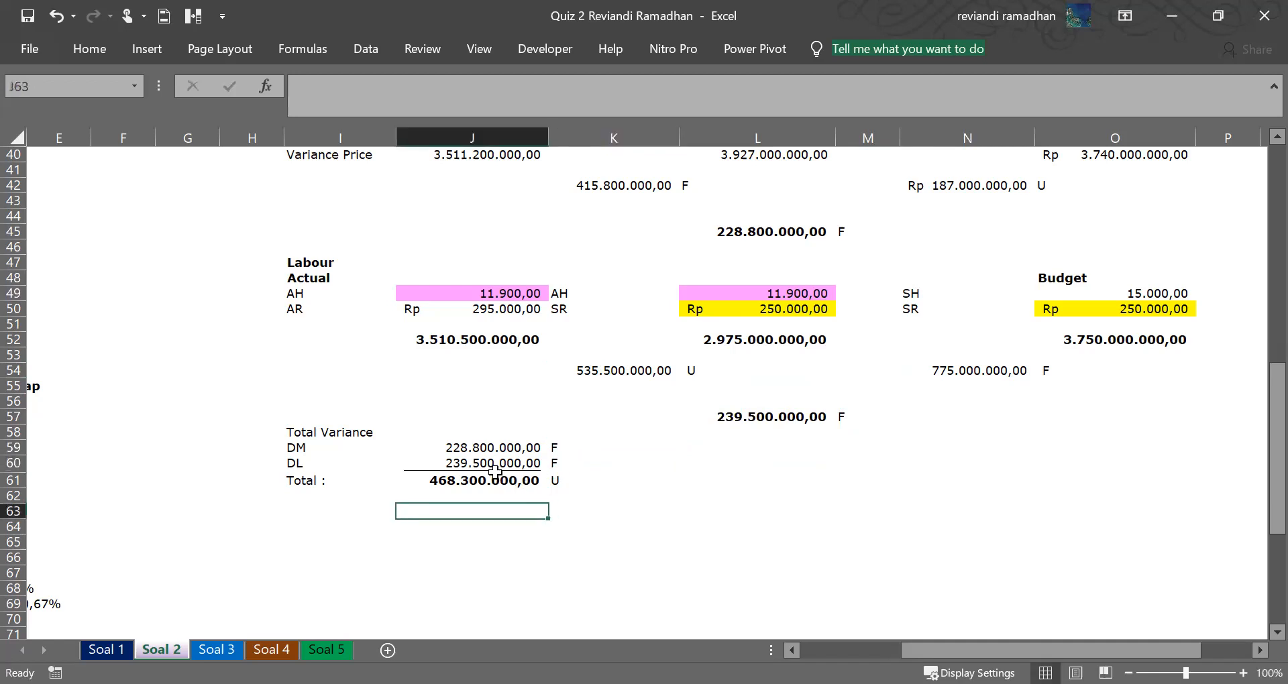
Re-enter the Total formula in J61 as =J59+J60 to add the DM and DL variances.
click(494, 480)
text(=)
click(496, 448)
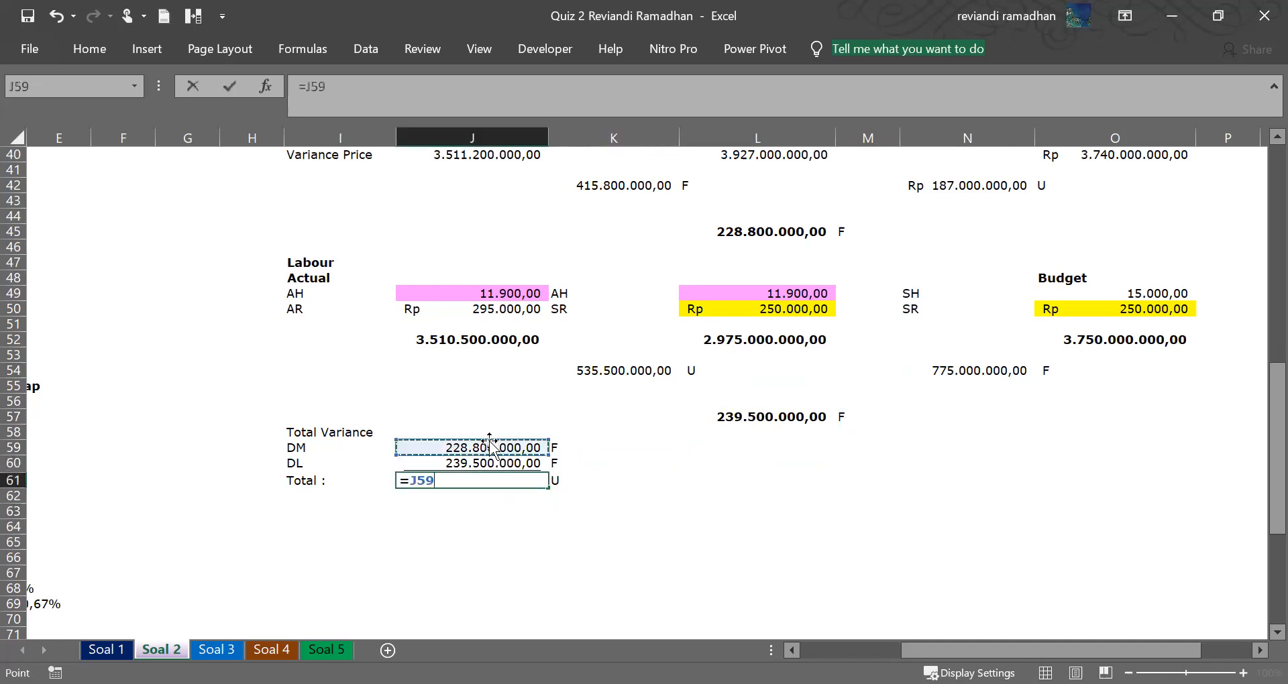
text(+)
click(498, 463)
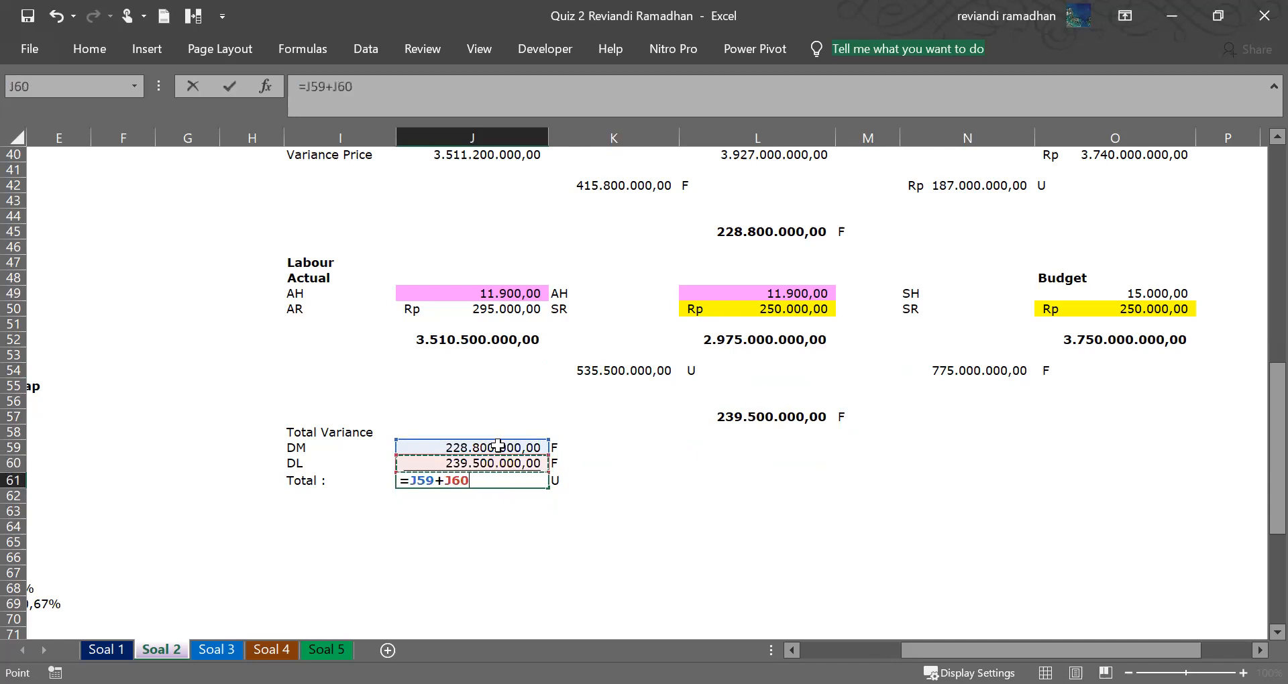
key(Return)
Review the labour AH and AR rows and compare them with the actual quantity and price data at the start of the sheet.
click(305, 310)
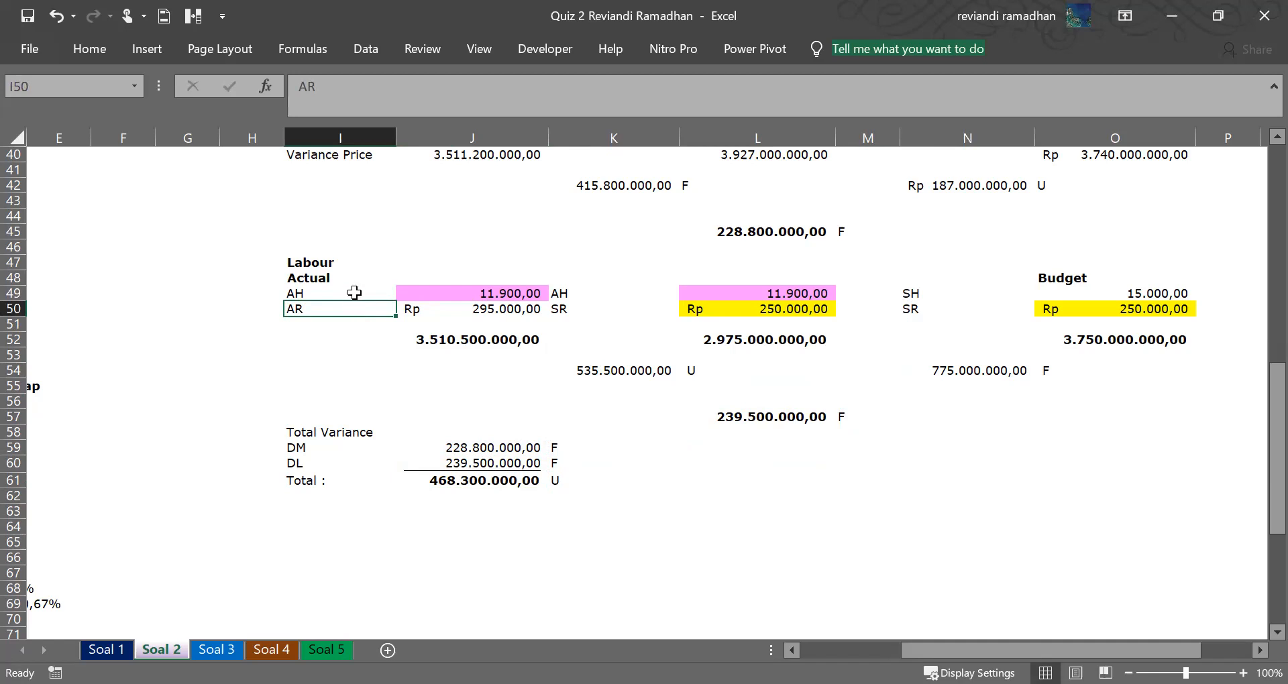
click(355, 293)
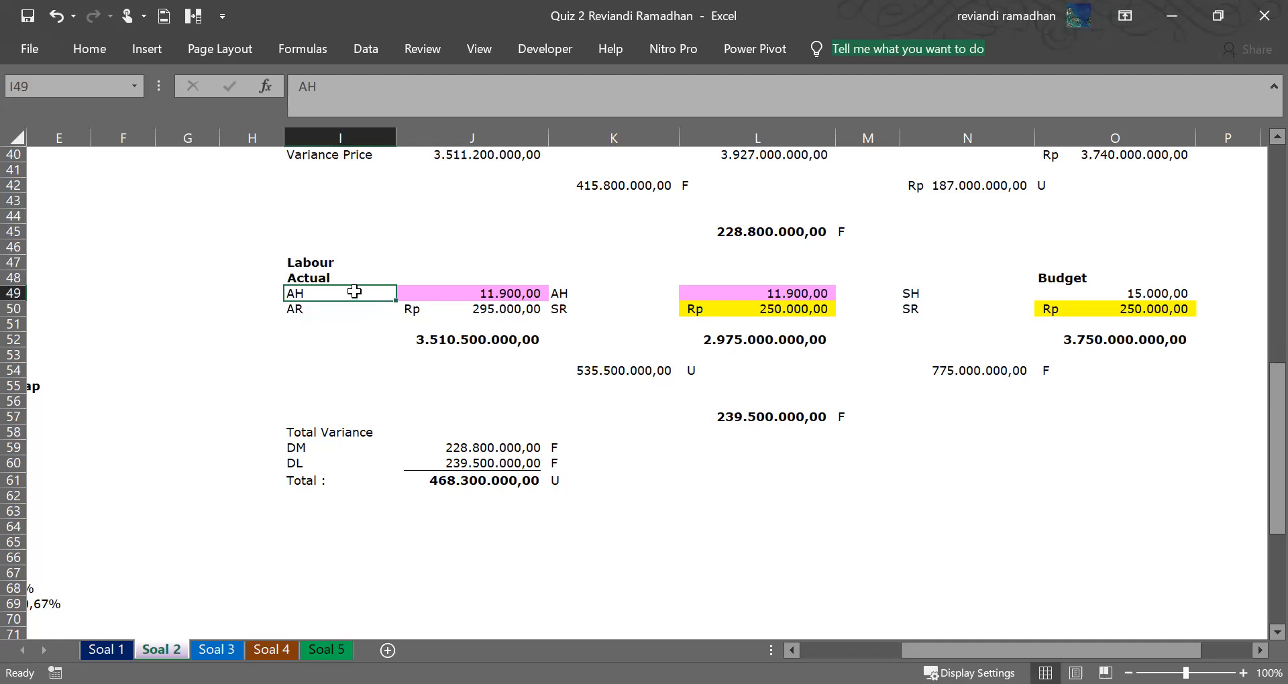
click(342, 330)
scroll(347, 335, up, 13)
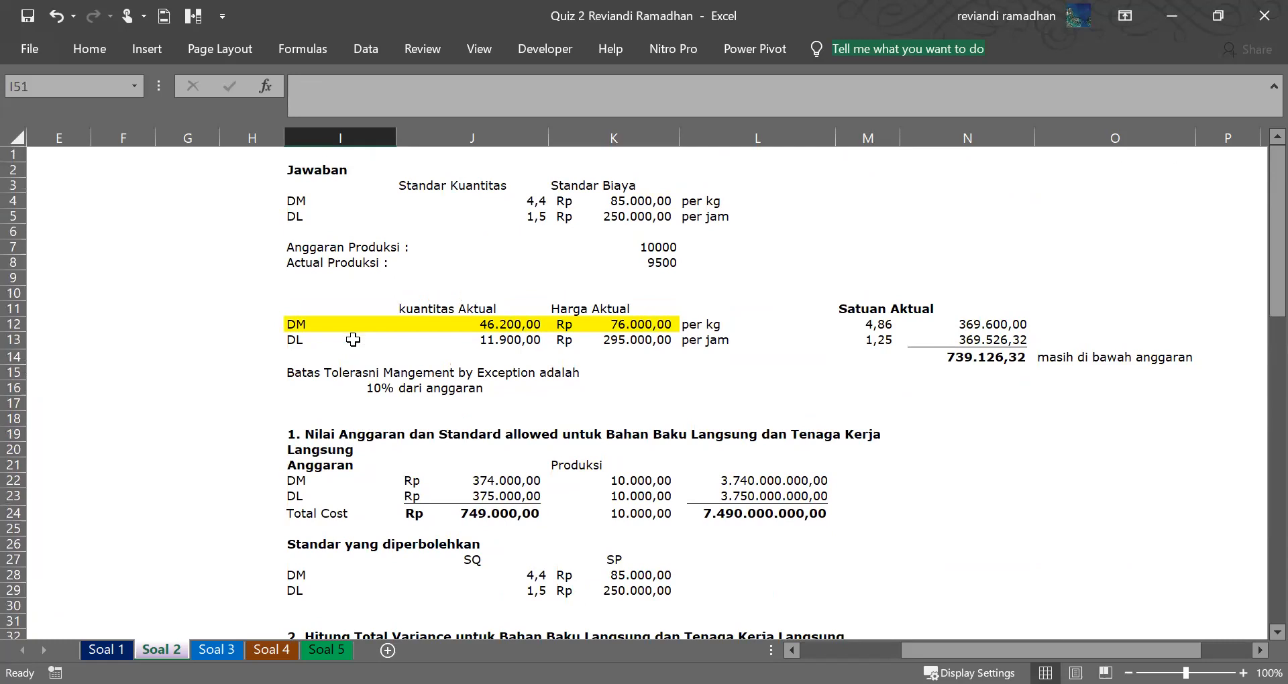
scroll(353, 341, down, 10)
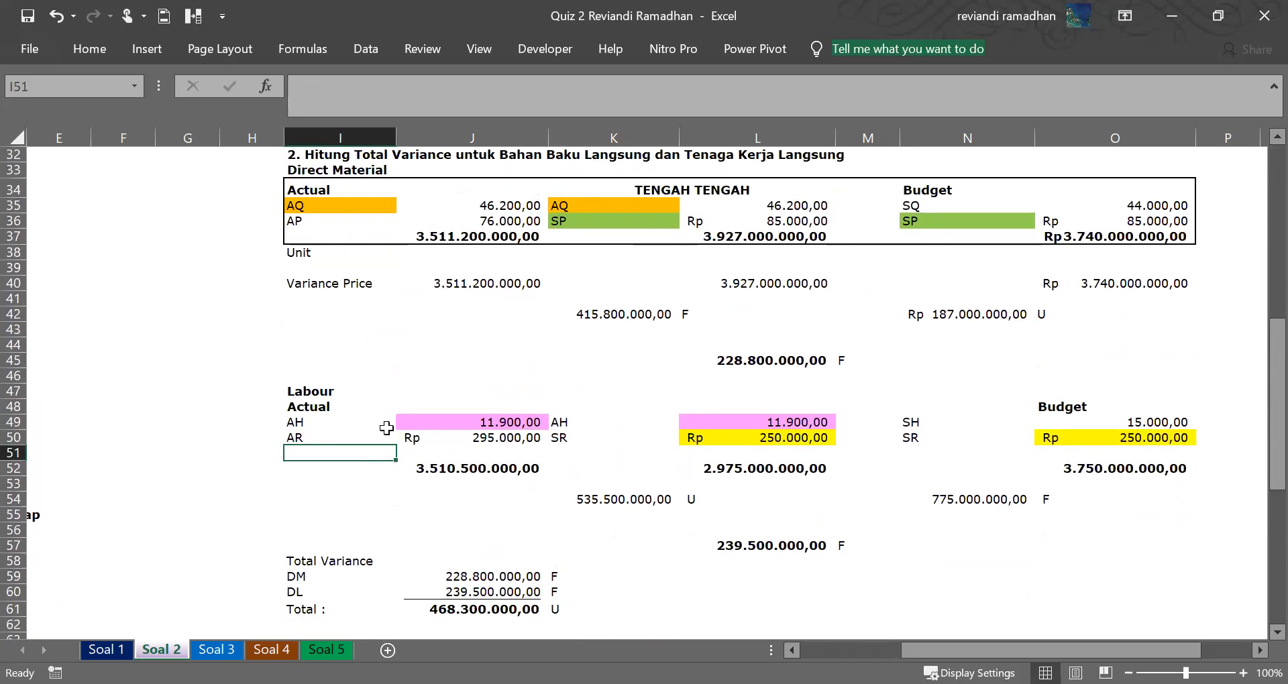
click(356, 419)
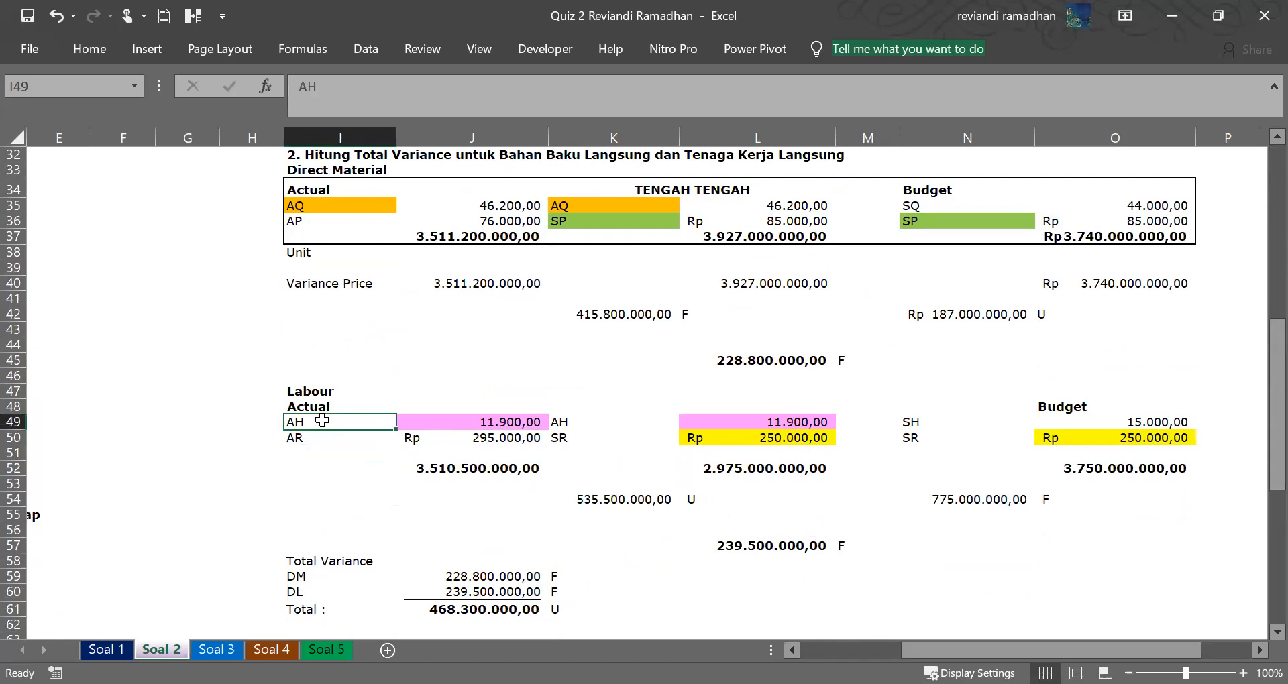
click(379, 436)
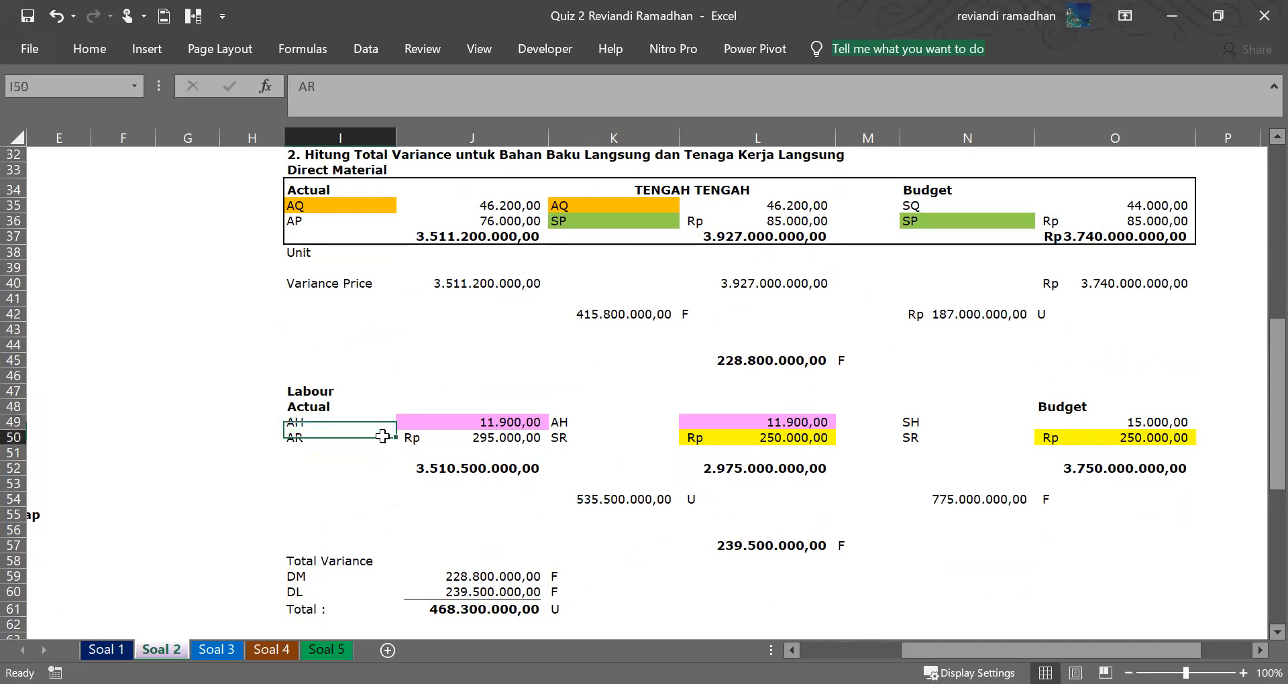
click(351, 419)
click(353, 455)
key(Down)
key(Down)
key(Down)
key(Down)
key(Down)
key(Down)
key(Down)
key(Down)
key(Down)
key(Down)
key(Down)
key(Down)
key(Down)
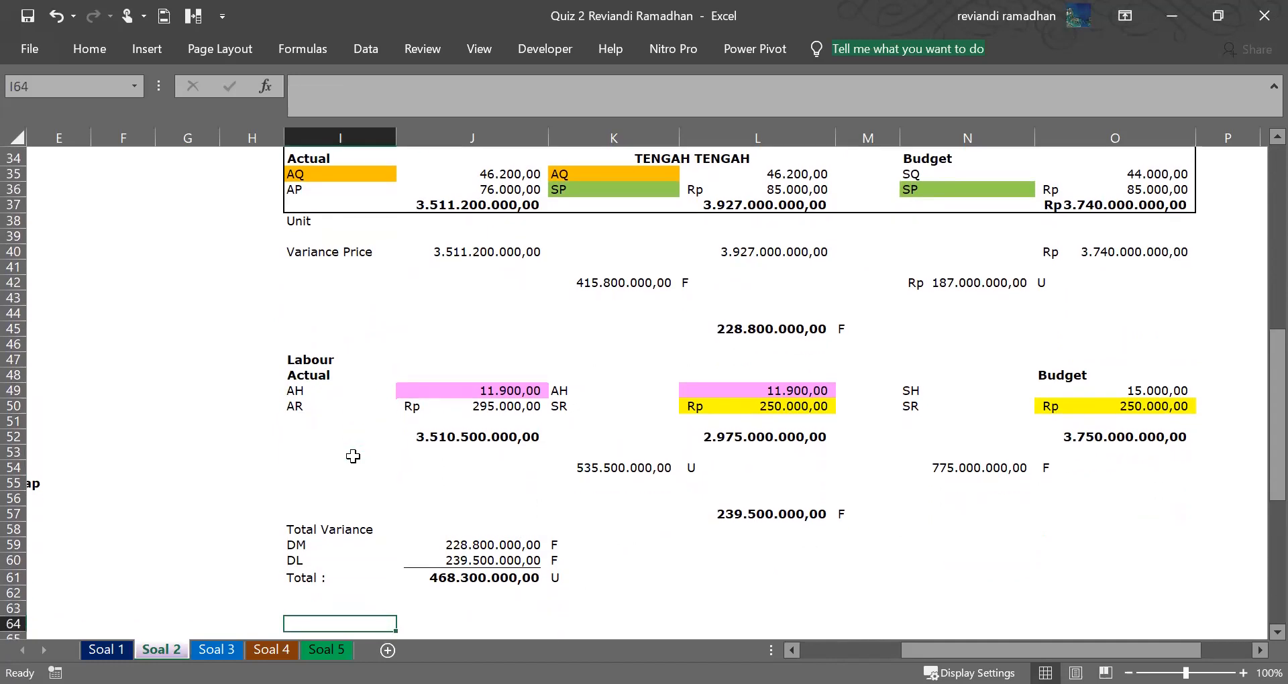
key(Down)
key(Down)
Compare the direct material and labour total variances in L45 and L57 with the Total in J61.
click(743, 291)
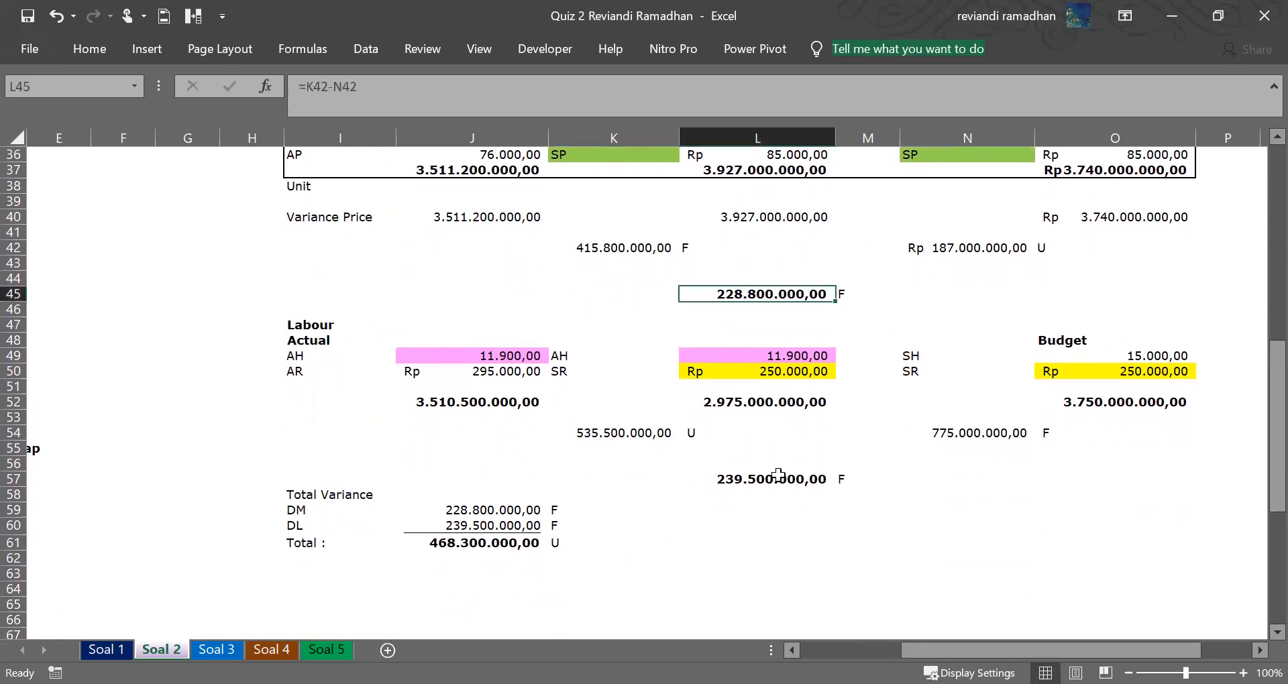
click(779, 475)
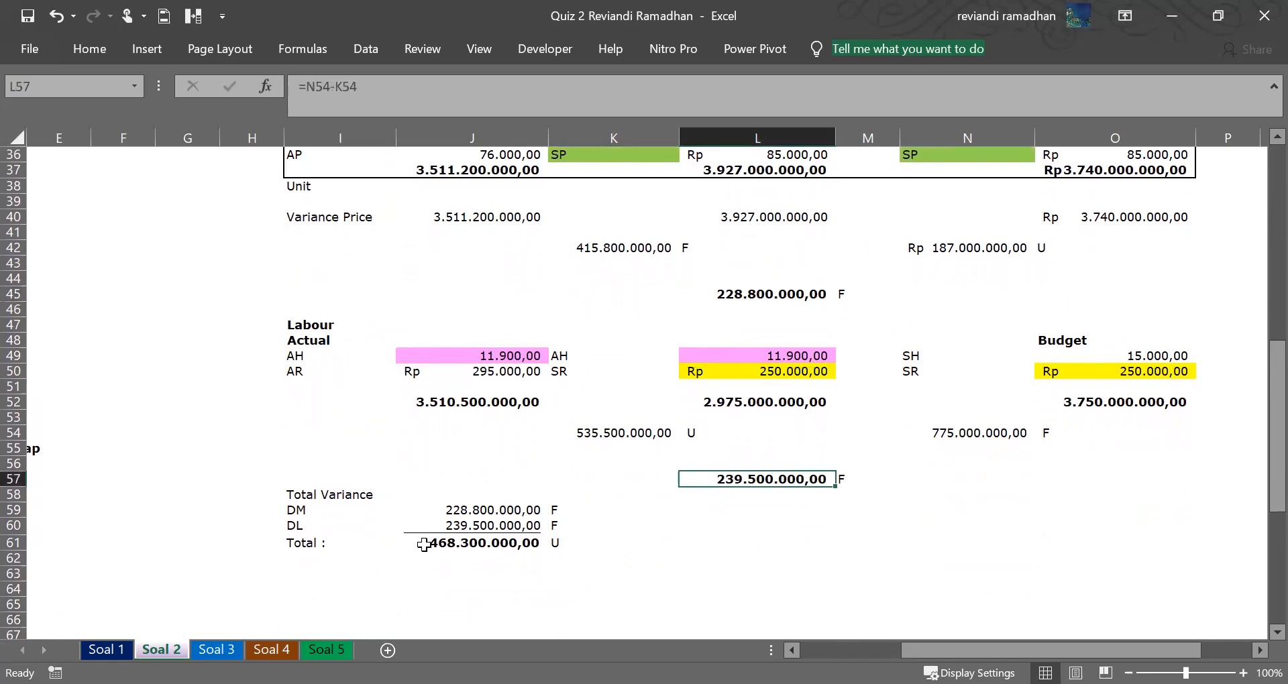
click(483, 543)
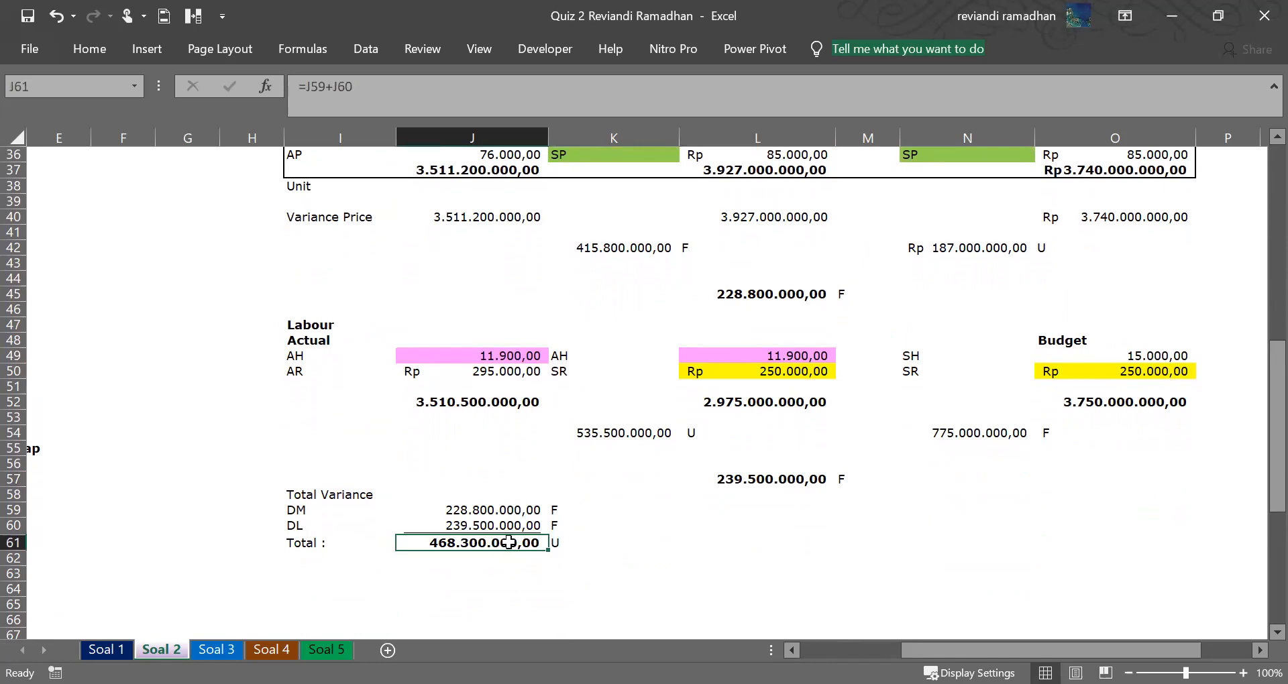
click(542, 448)
click(771, 403)
click(984, 355)
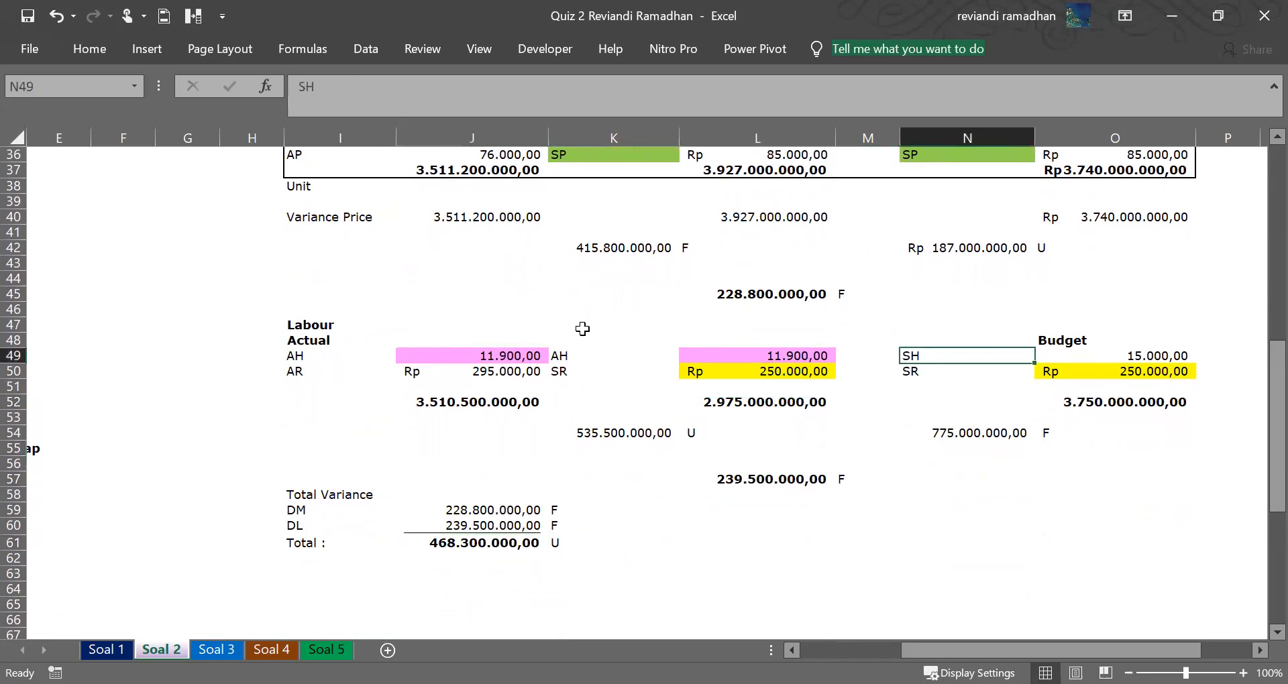
Copy the TENGAH TENGAH heading from the direct material block to L48 above the middle labour block.
click(755, 338)
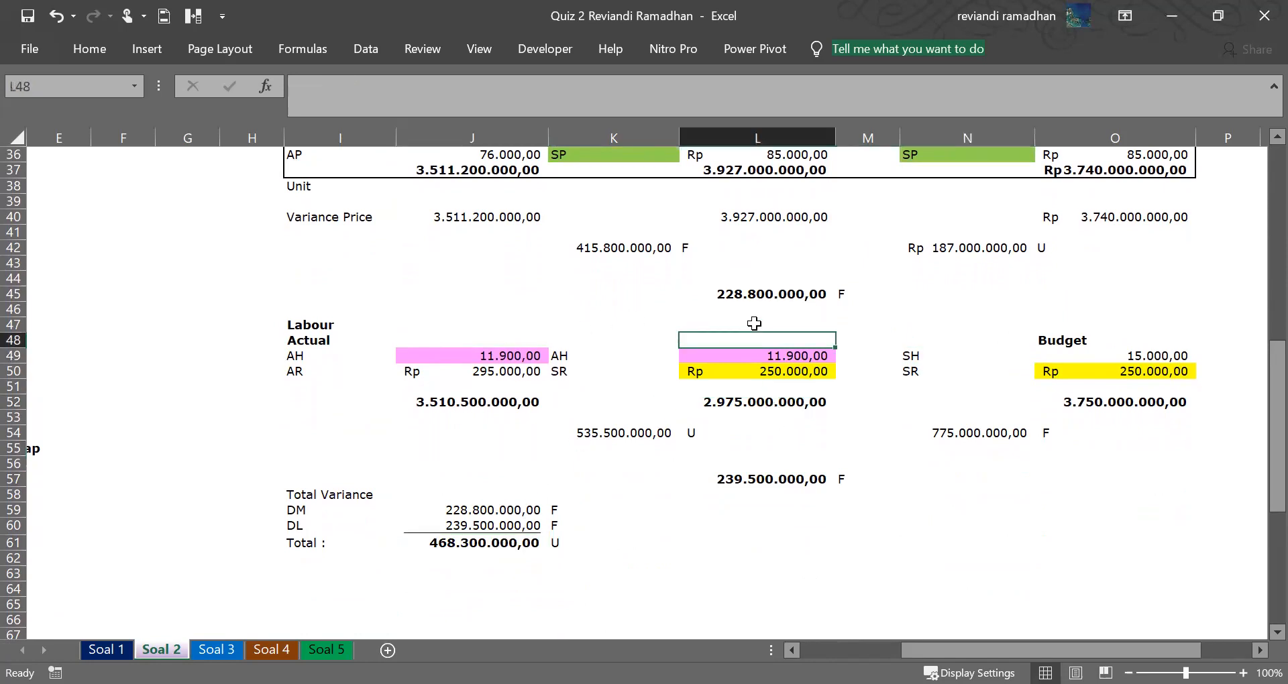
scroll(755, 324, up, 6)
scroll(752, 322, down, 6)
click(753, 216)
click(751, 201)
scroll(745, 215, up, 2)
click(726, 224)
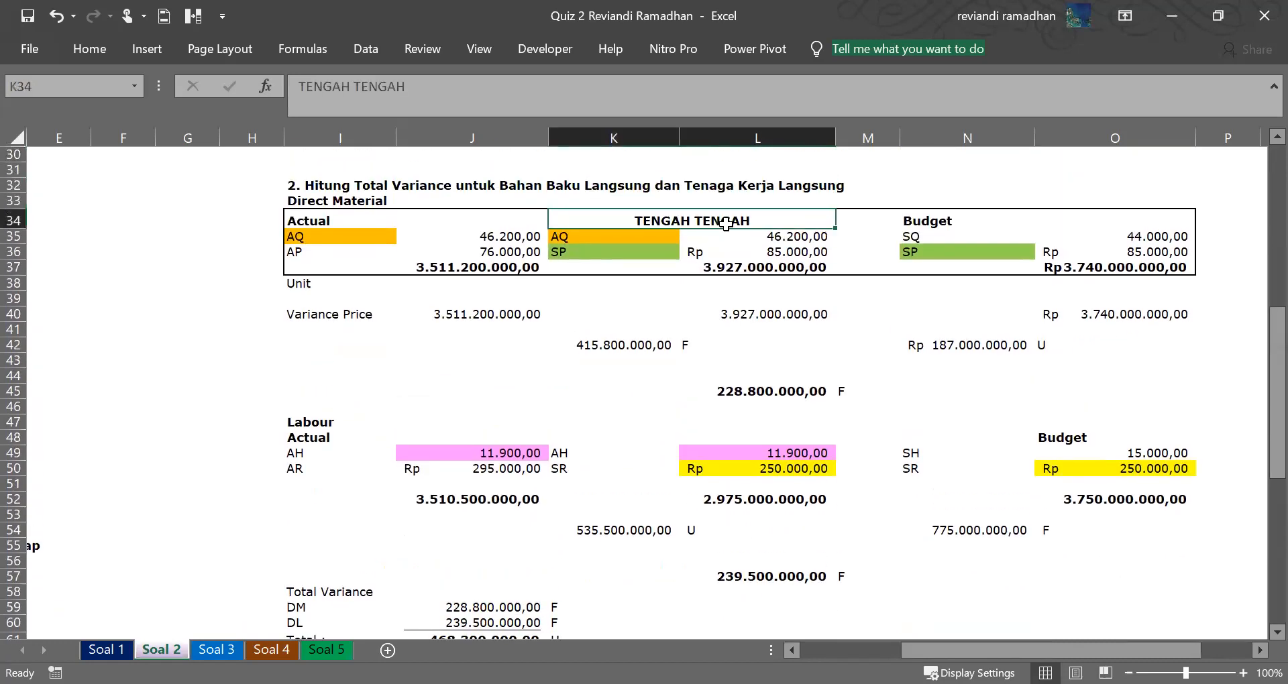
key(ctrl+c)
click(742, 428)
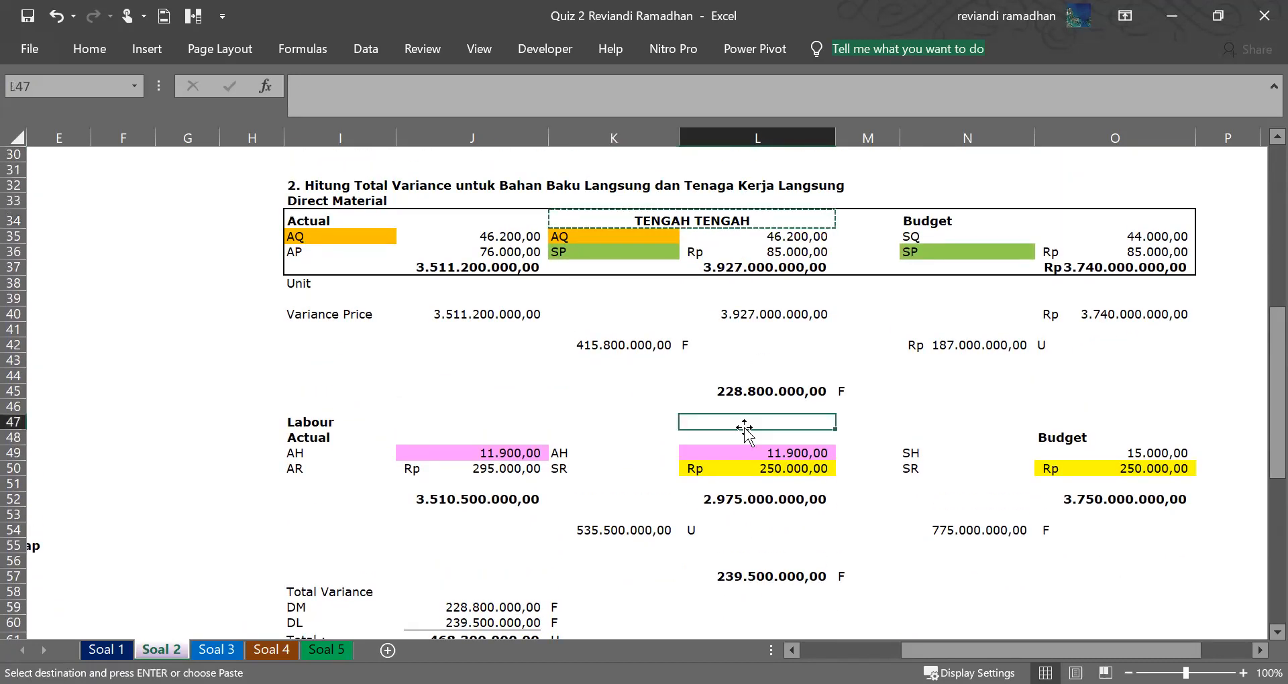
click(803, 435)
key(ctrl+v)
Review the labour totals in row 52 and the variances in K54, N54 and L57.
click(755, 420)
key(Down)
key(Down)
key(Down)
key(Down)
key(Down)
key(Down)
key(Down)
key(Down)
key(Down)
key(Down)
key(Down)
key(Down)
key(Down)
key(Down)
key(Down)
key(Down)
key(Down)
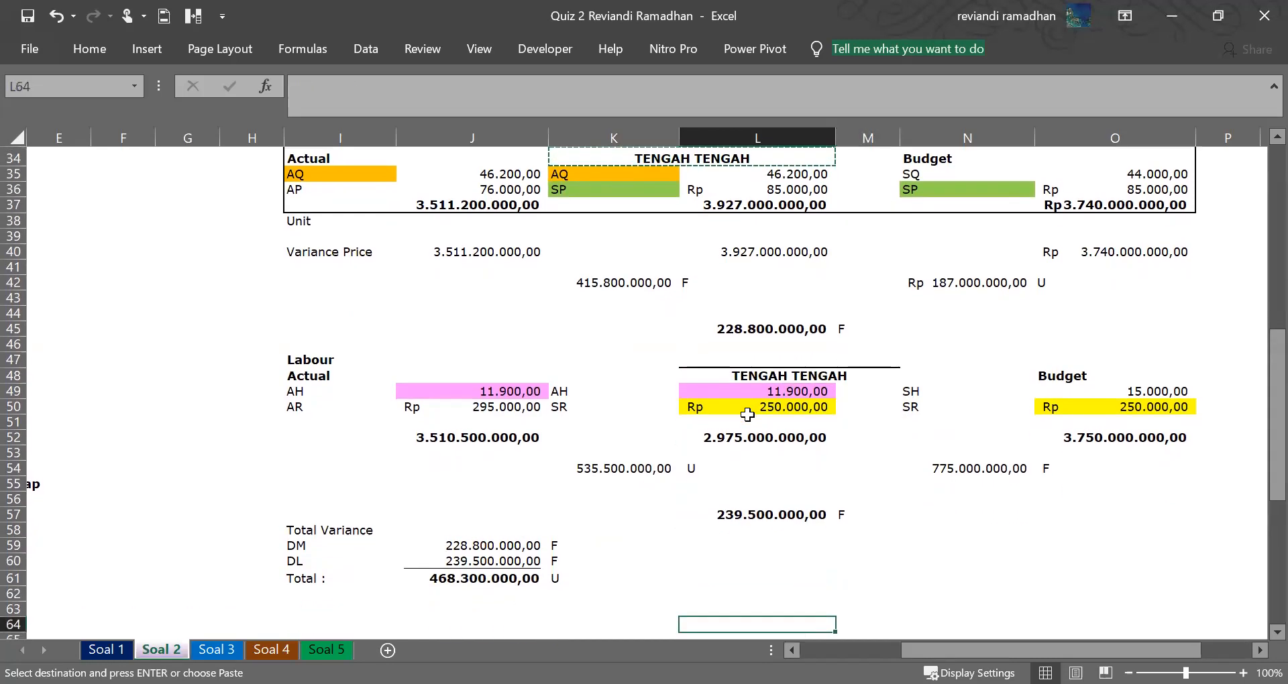
key(Down)
click(477, 421)
click(754, 400)
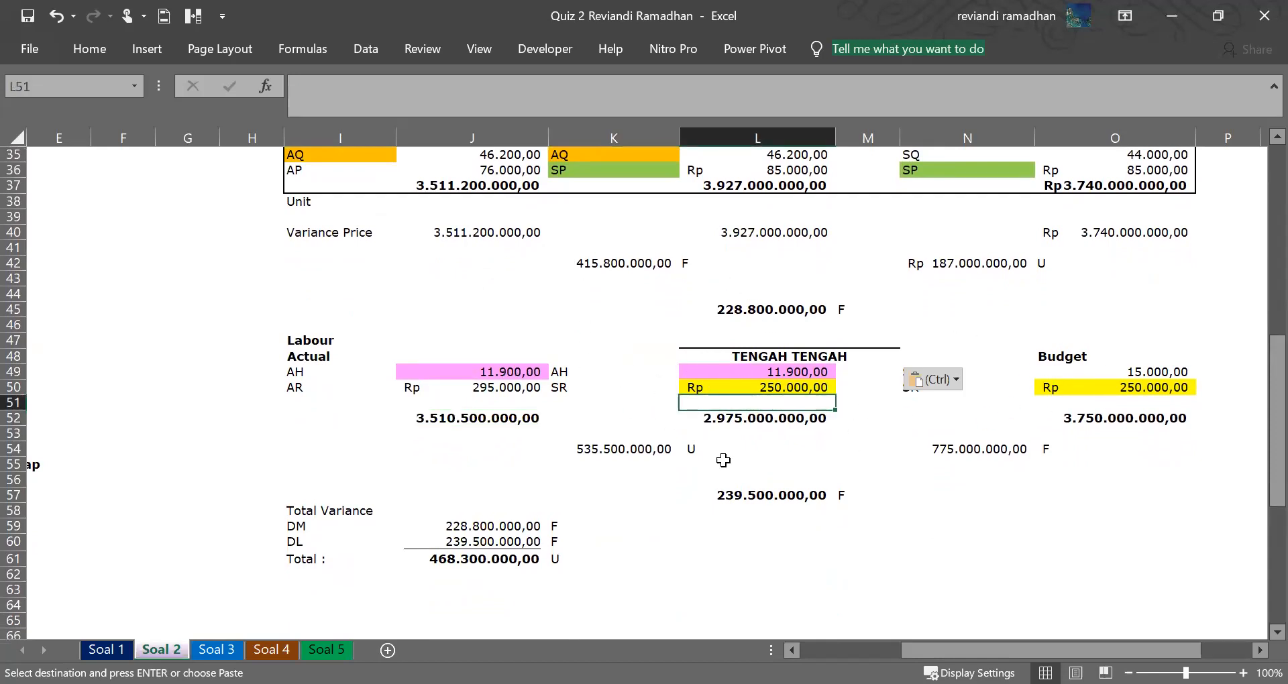
click(583, 450)
drag(751, 495, 782, 495)
click(933, 453)
drag(929, 458, 676, 468)
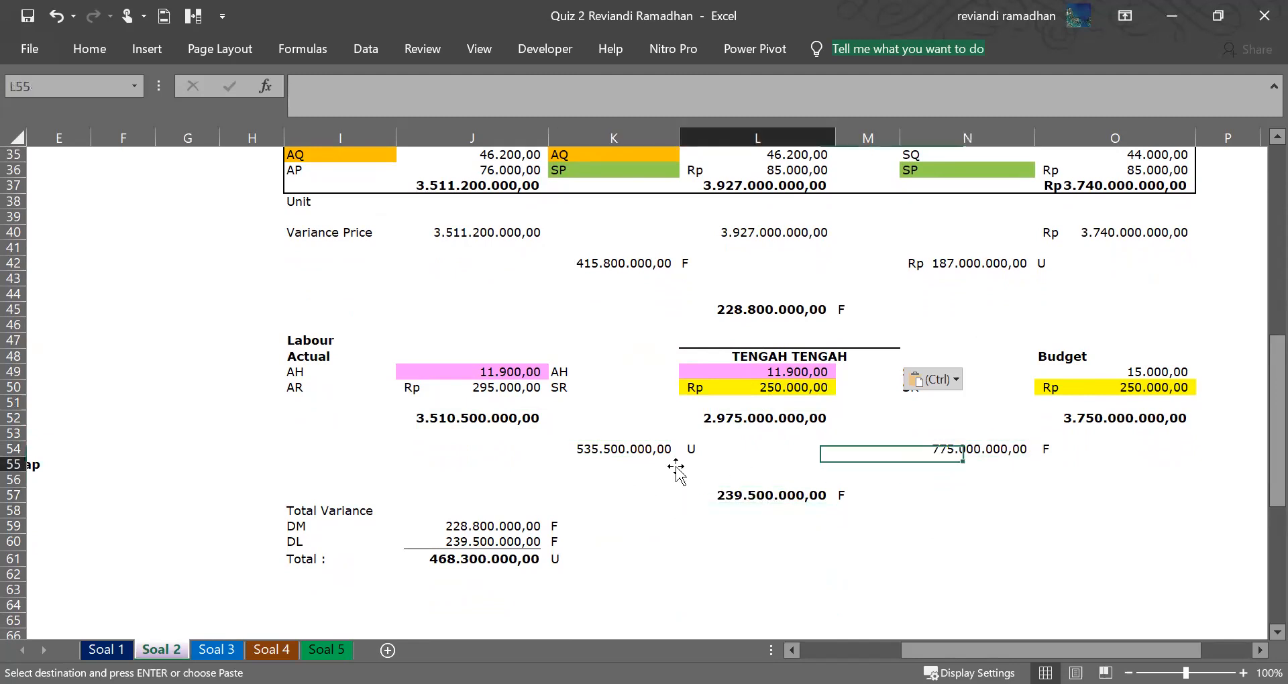
click(816, 458)
click(739, 411)
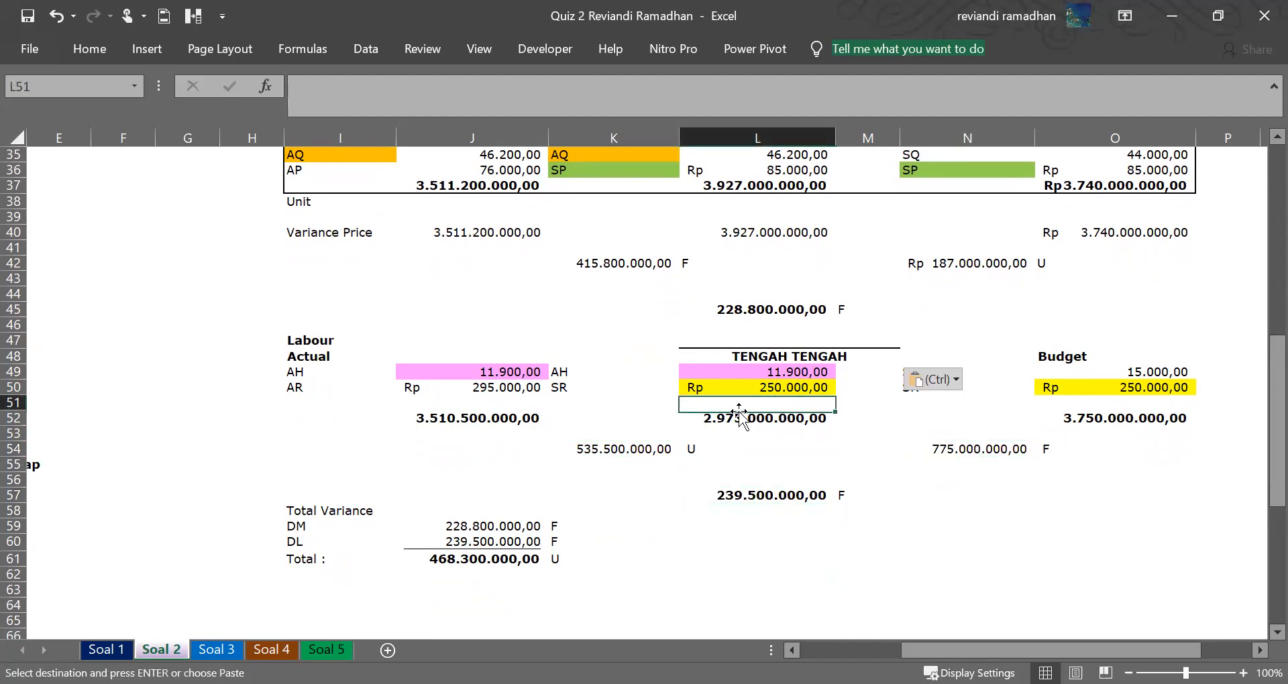
click(477, 419)
Add an outside border around the labour block I47:O52.
drag(470, 371, 1070, 500)
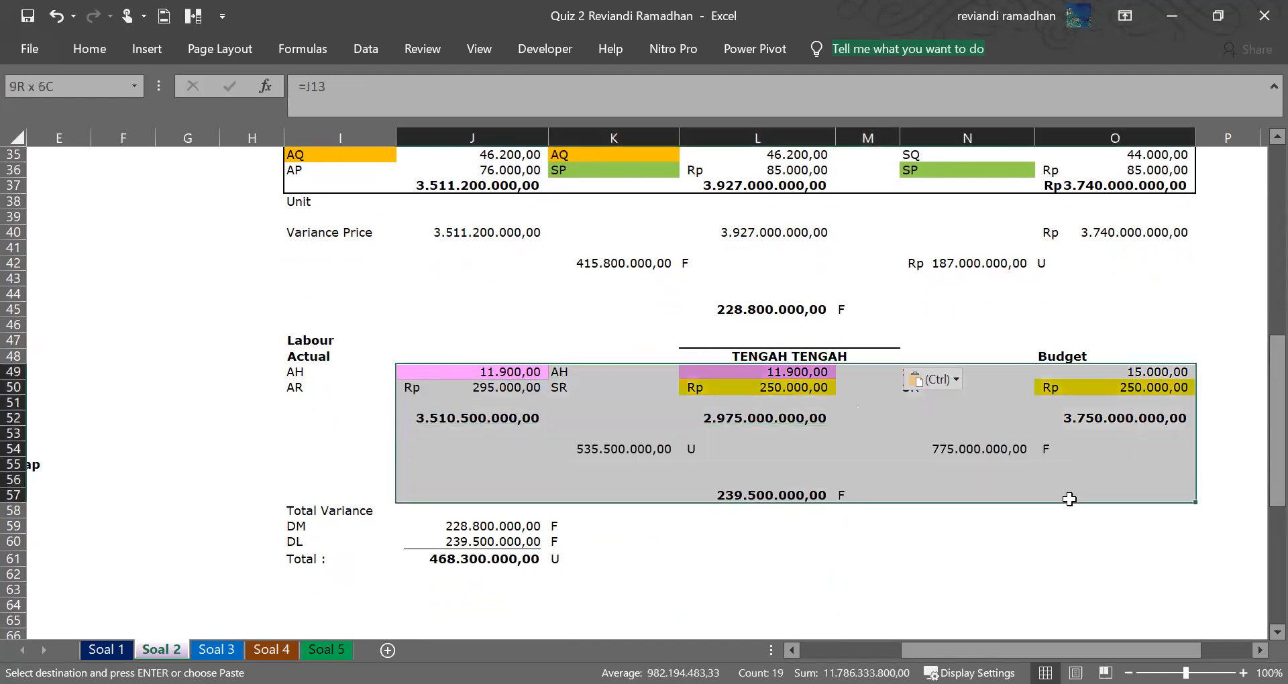
click(966, 450)
drag(325, 330, 1139, 498)
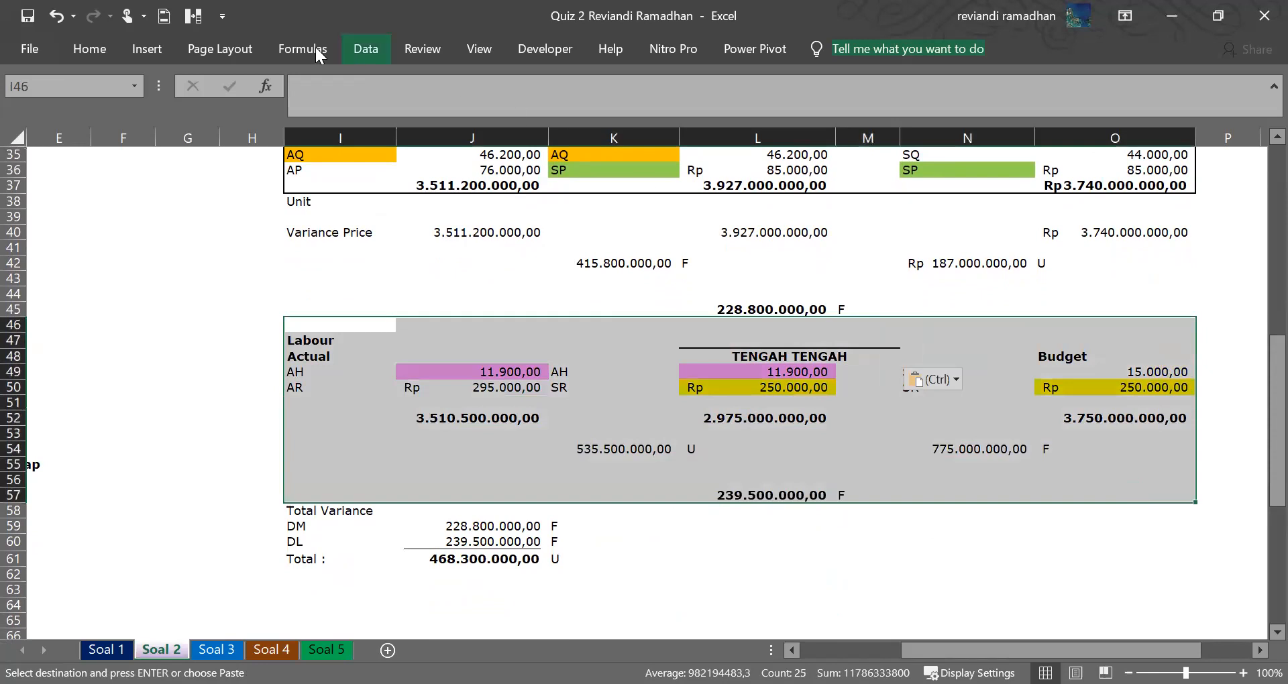
drag(362, 340, 1110, 420)
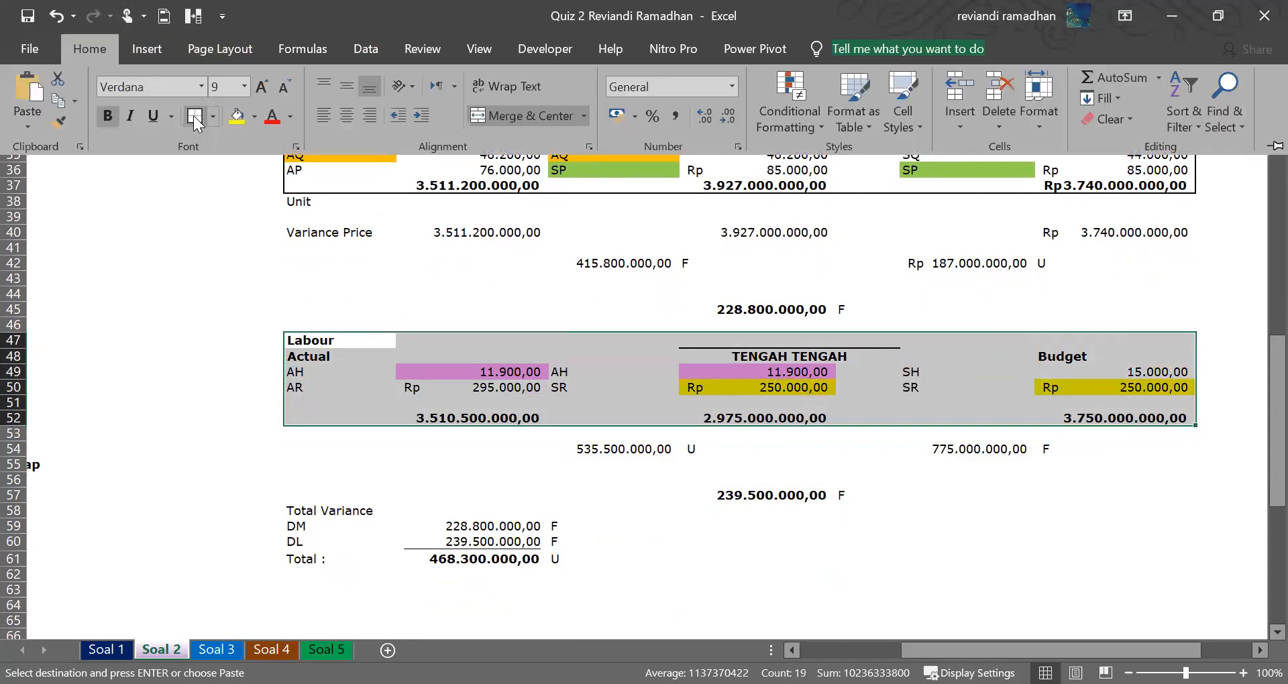
click(416, 511)
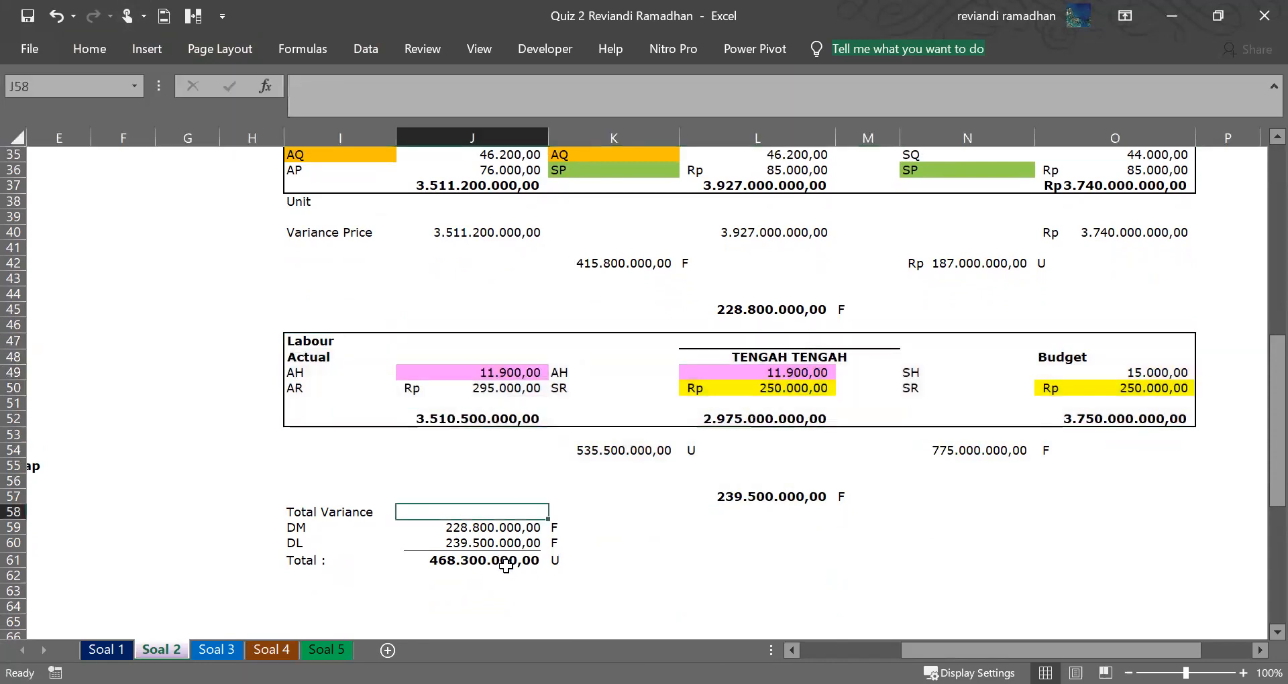
Change the mark in K61 beside the Total of the variance summary to F.
drag(502, 544, 502, 553)
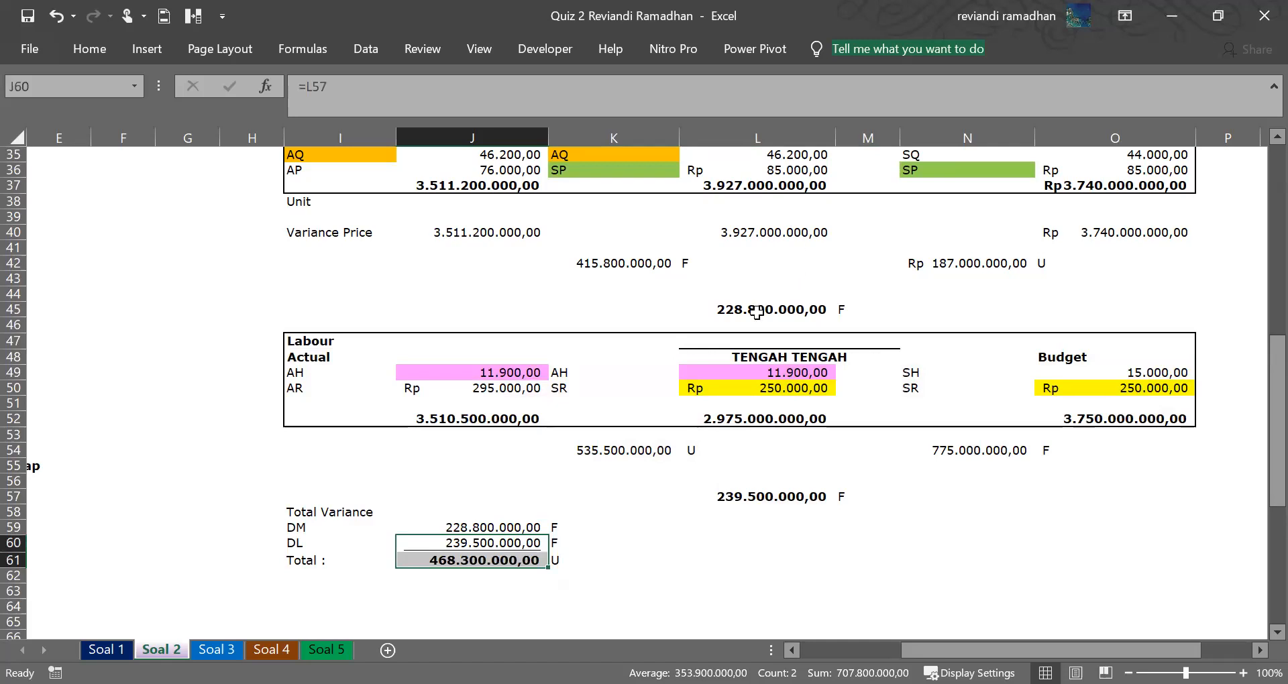
click(560, 558)
text(F)
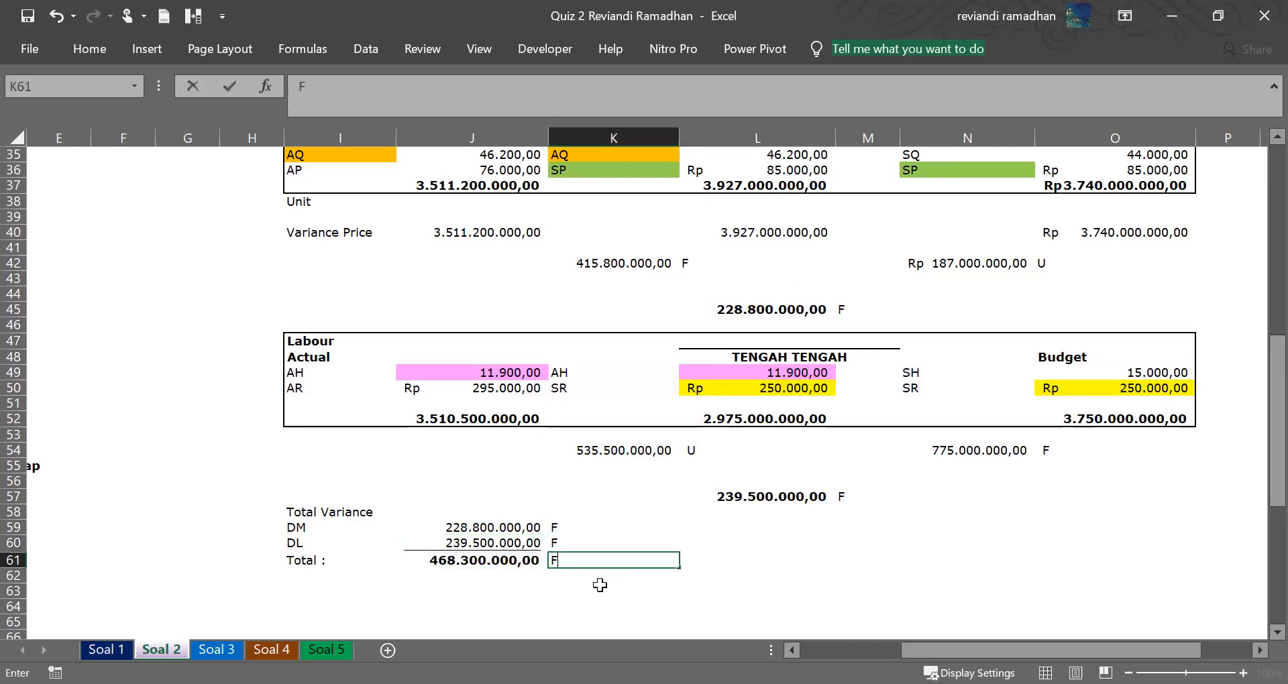
click(482, 568)
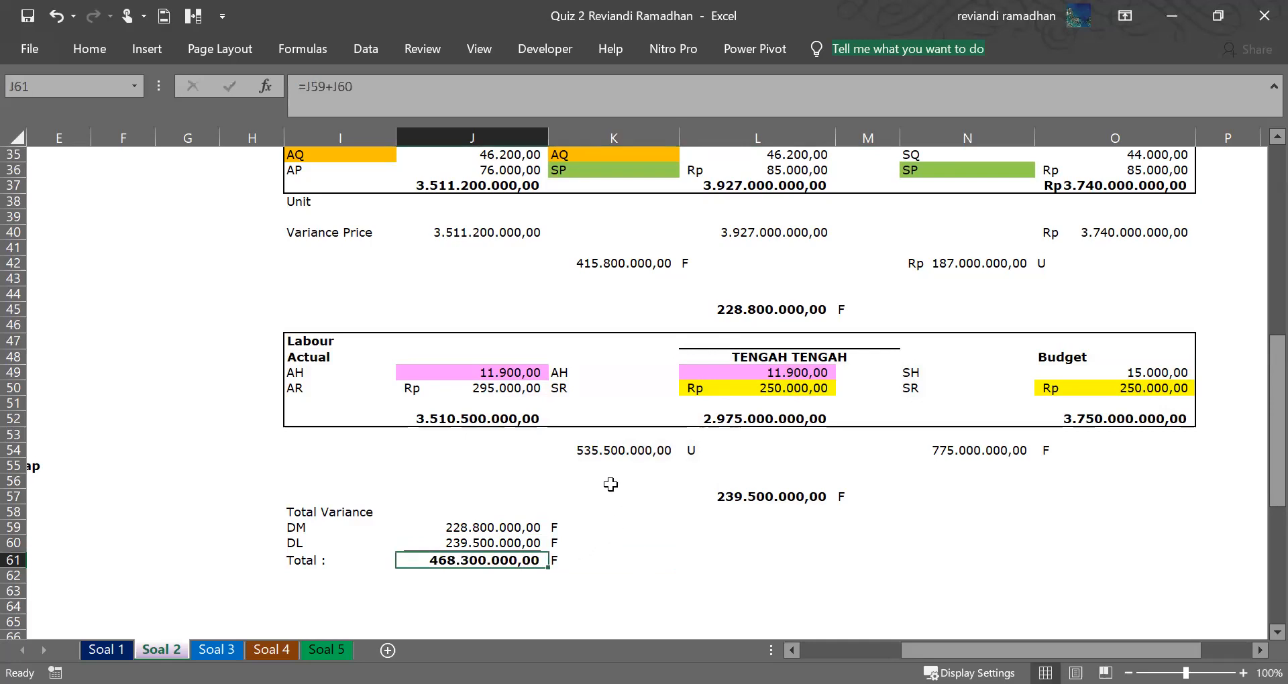
Read through the case text and its questions in columns A to D, down to section 3.
key(Left)
key(Left)
key(Left)
key(Left)
key(Left)
key(Left)
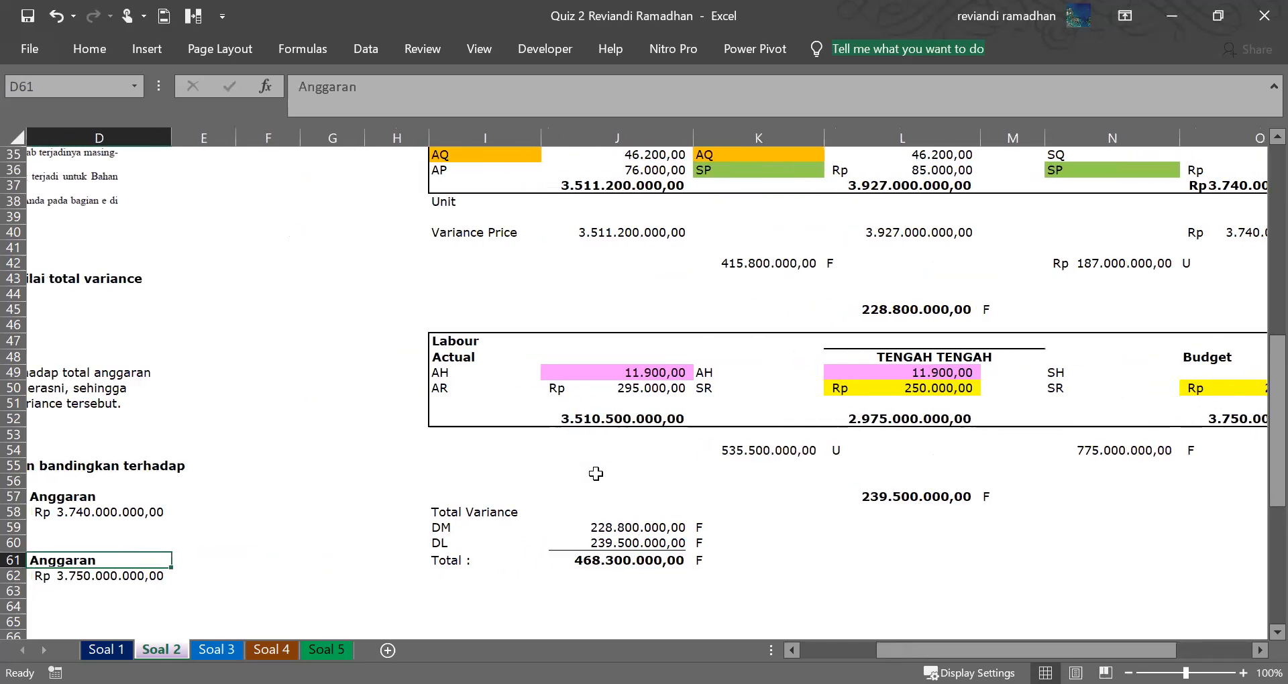
key(Left)
key(Left)
key(Left)
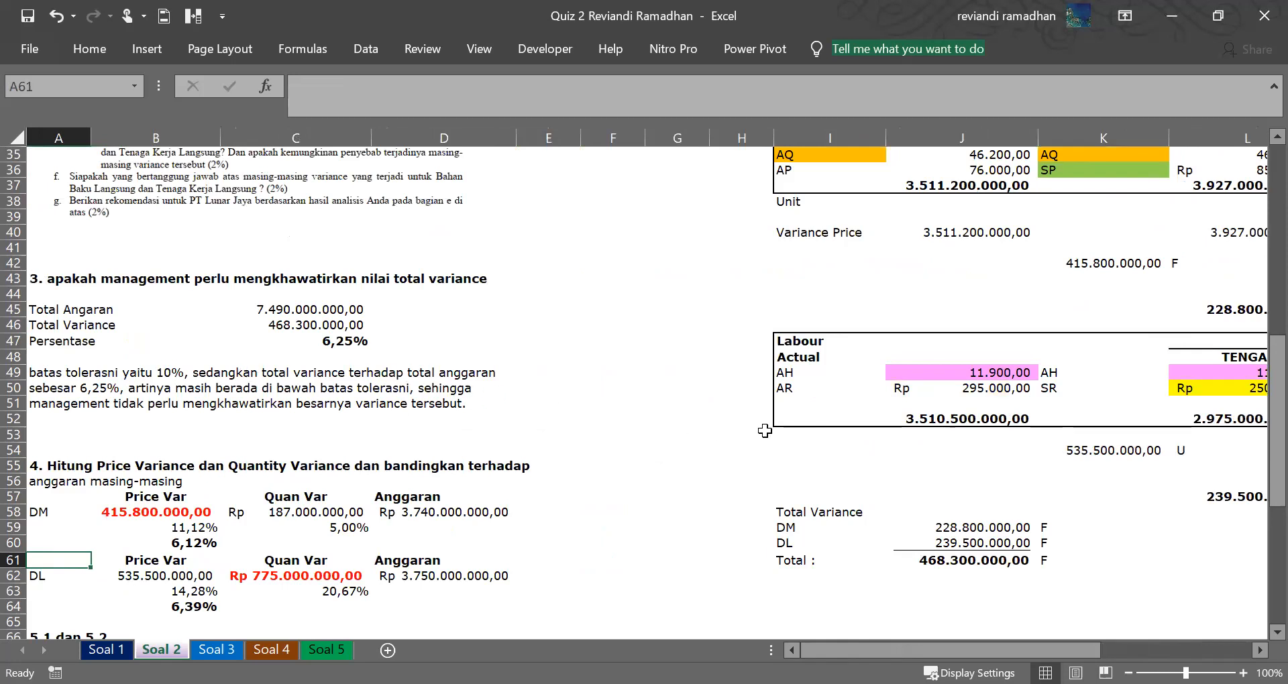
scroll(766, 430, up, 10)
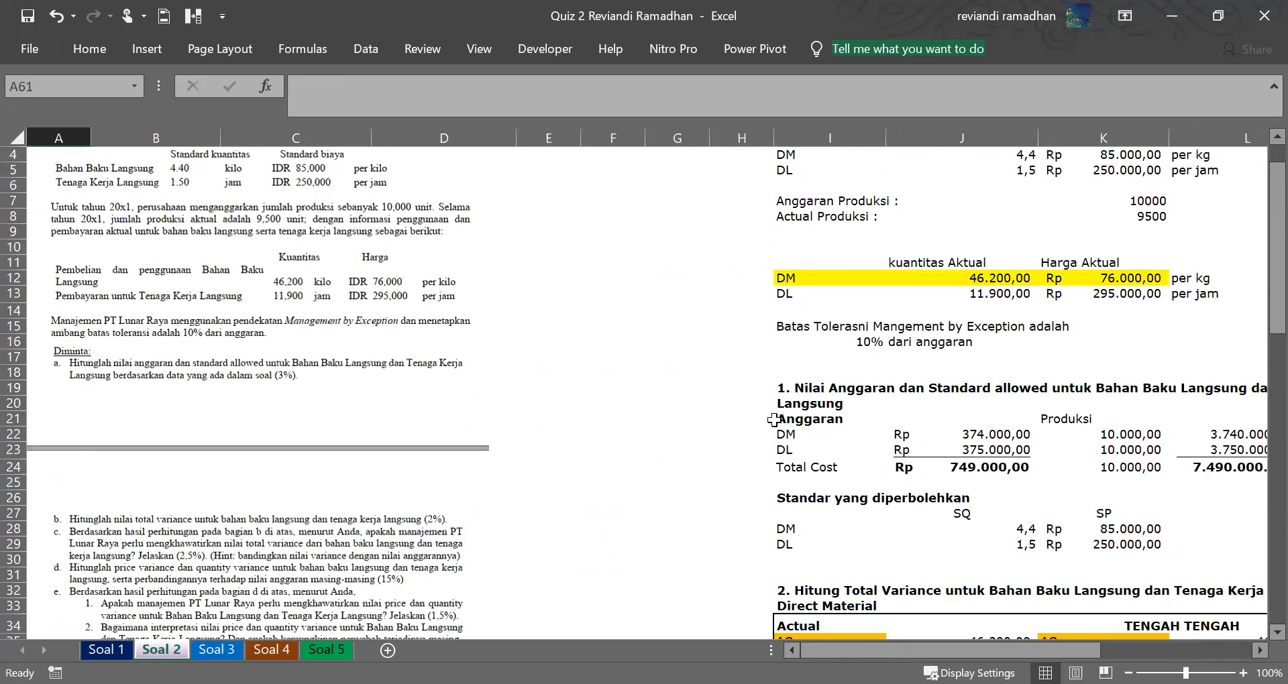
click(701, 404)
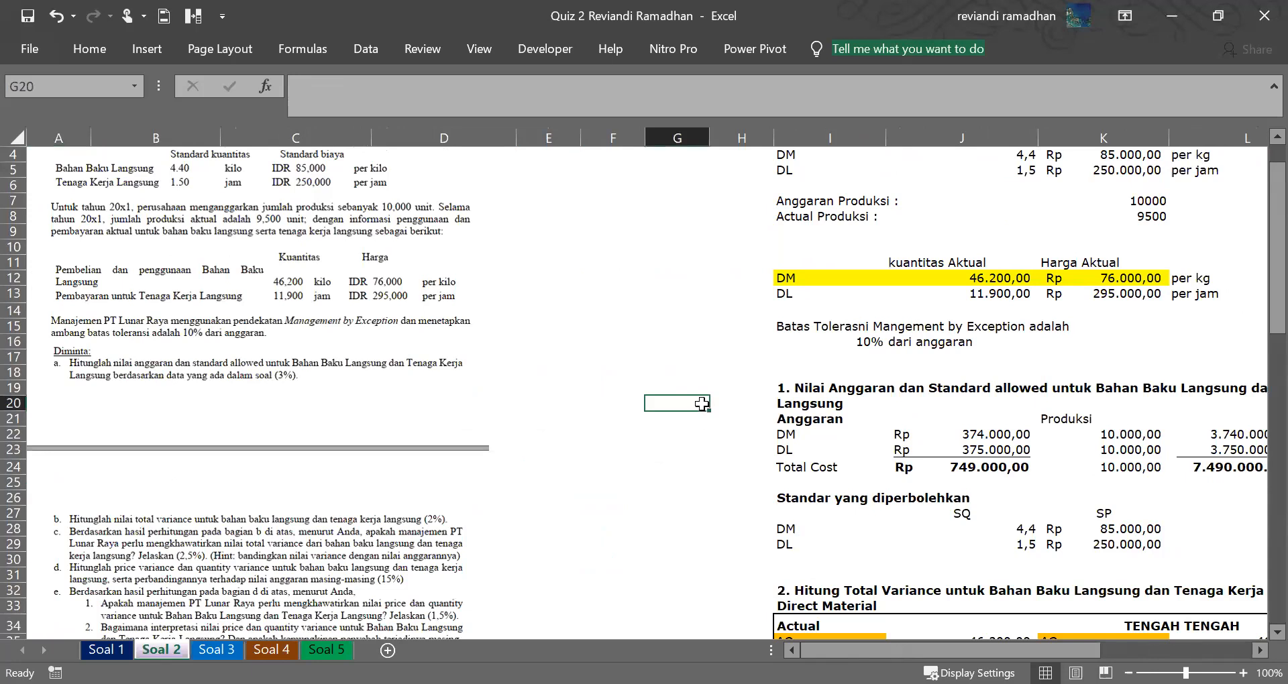
key(Down)
key(Down)
key(Down)
key(Down)
key(Down)
key(Down)
key(Down)
key(Down)
key(Down)
key(Down)
key(Down)
key(Down)
key(Down)
key(Down)
key(Down)
key(Down)
key(Down)
key(Down)
key(Down)
key(Down)
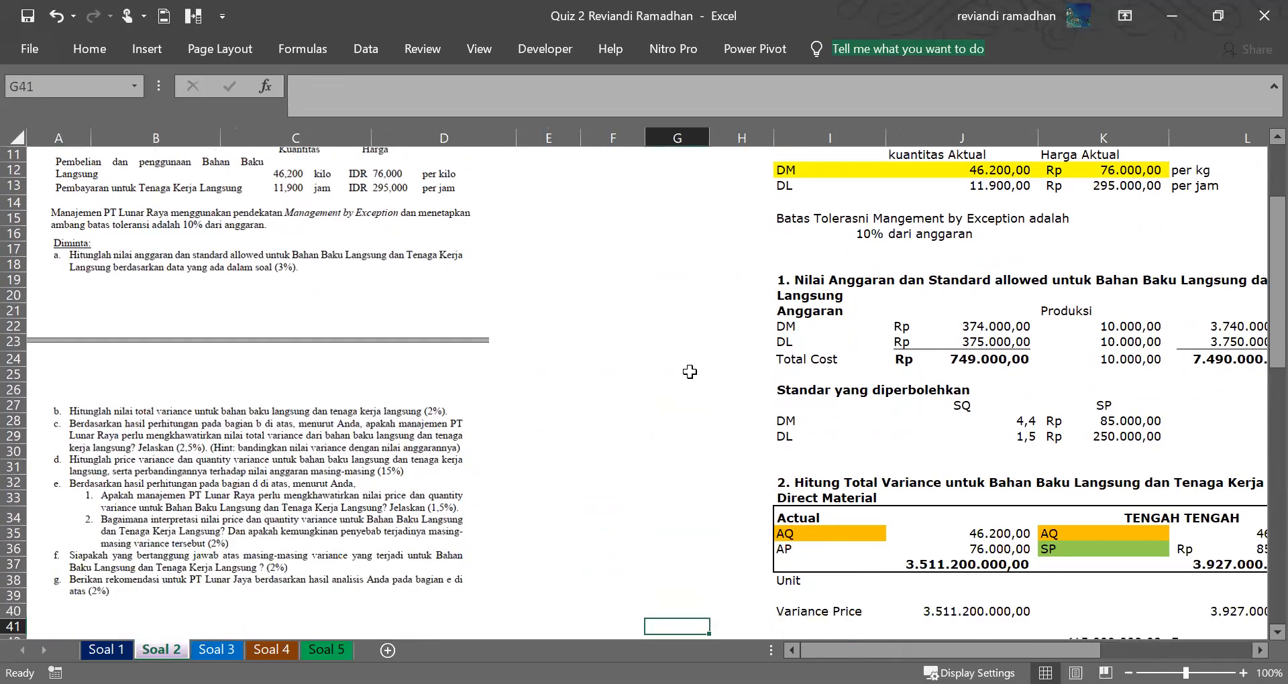
key(Down)
key(Down)
key(Down)
key(Down)
key(Down)
key(Down)
key(Down)
key(Down)
key(Down)
key(Down)
key(Down)
key(Down)
key(Down)
key(Down)
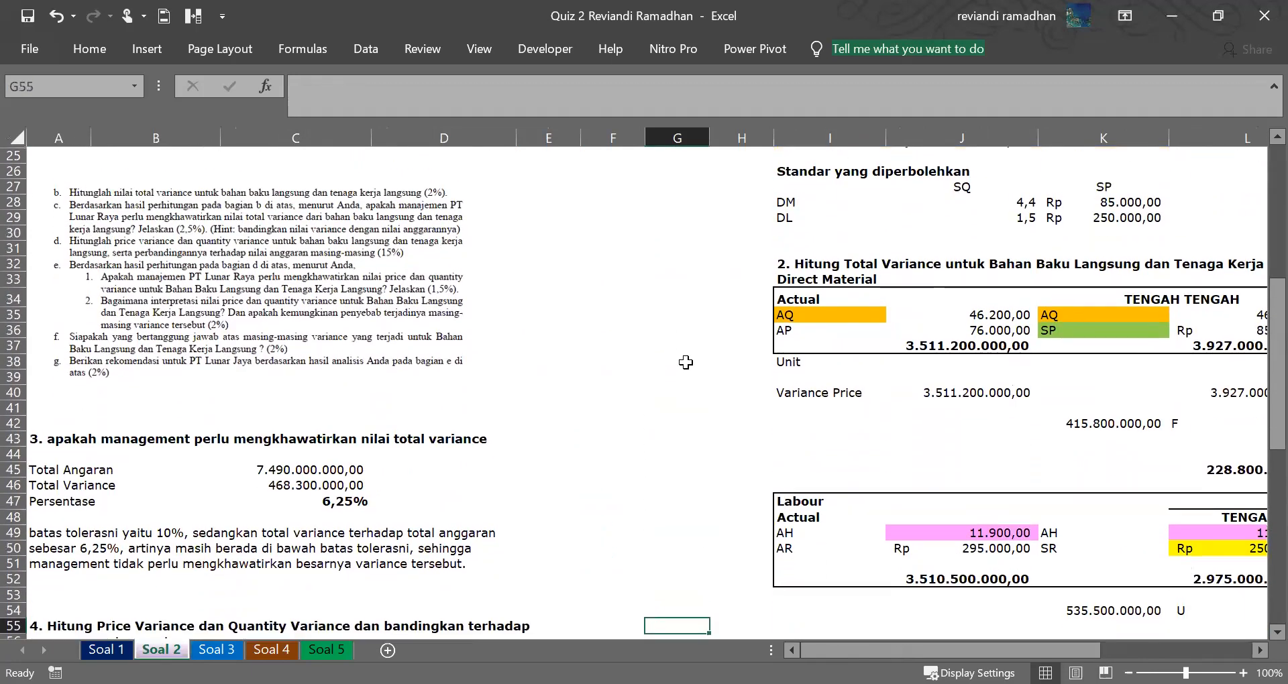
Review the Total Variance and Persentase in C46:C47 and the section 3 conclusion against the case text.
click(315, 488)
click(326, 503)
click(328, 483)
click(332, 503)
key(Down)
key(Down)
key(Down)
scroll(253, 470, up, 8)
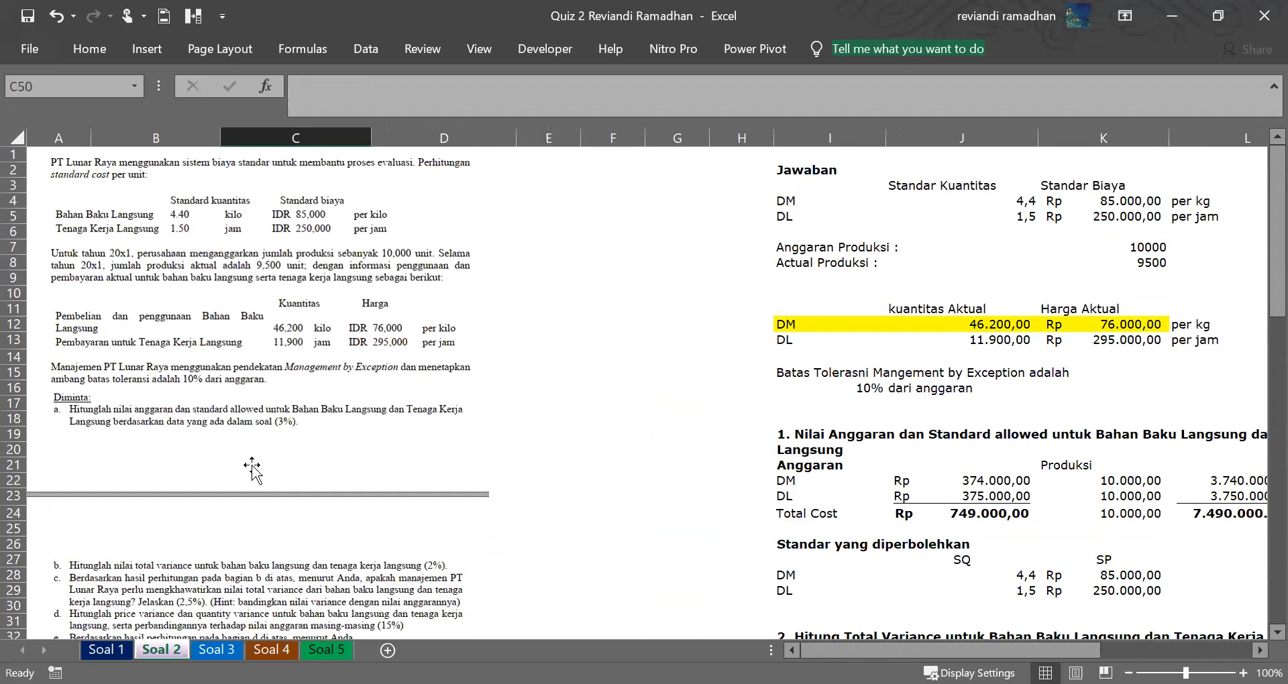
scroll(253, 470, down, 10)
scroll(1021, 394, down, 10)
scroll(779, 392, up, 10)
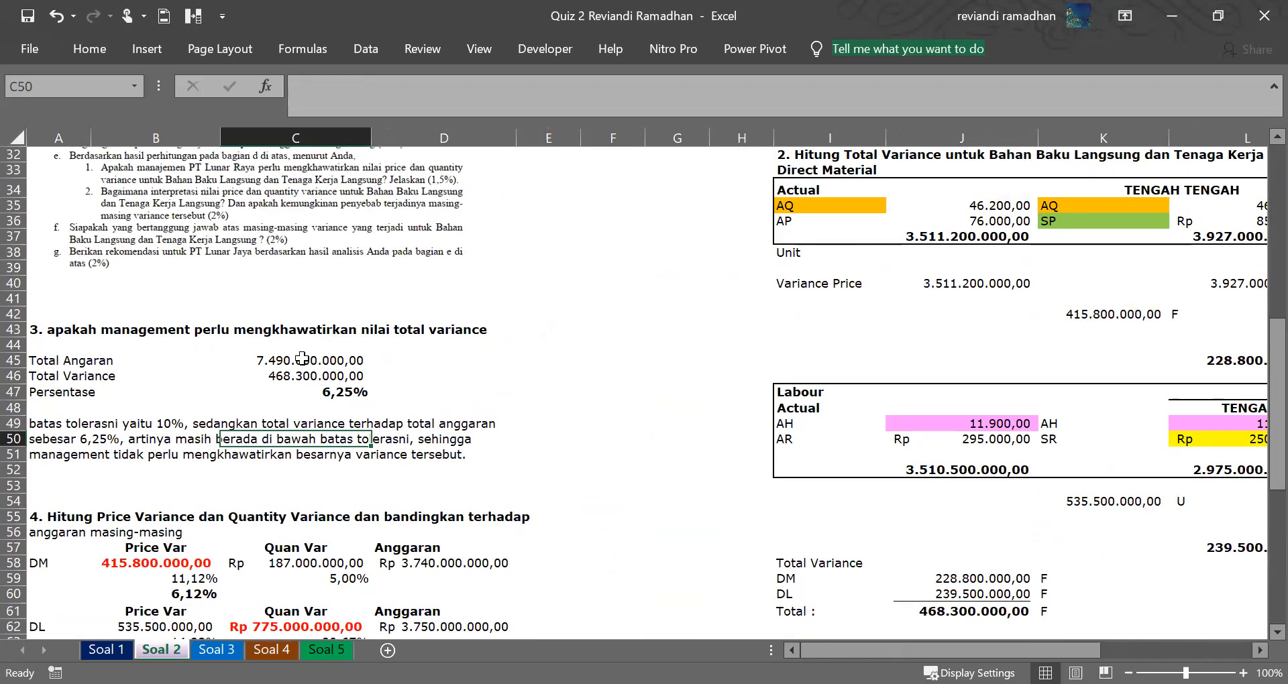
scroll(230, 345, up, 10)
Reread question c on whether management should worry about the total variance, alongside the section 3 answer.
click(588, 532)
key(Down)
key(Down)
key(Down)
key(Down)
key(Down)
key(Down)
key(Down)
key(Down)
key(Down)
key(Down)
key(Down)
key(Down)
key(Down)
key(Down)
key(Down)
key(Down)
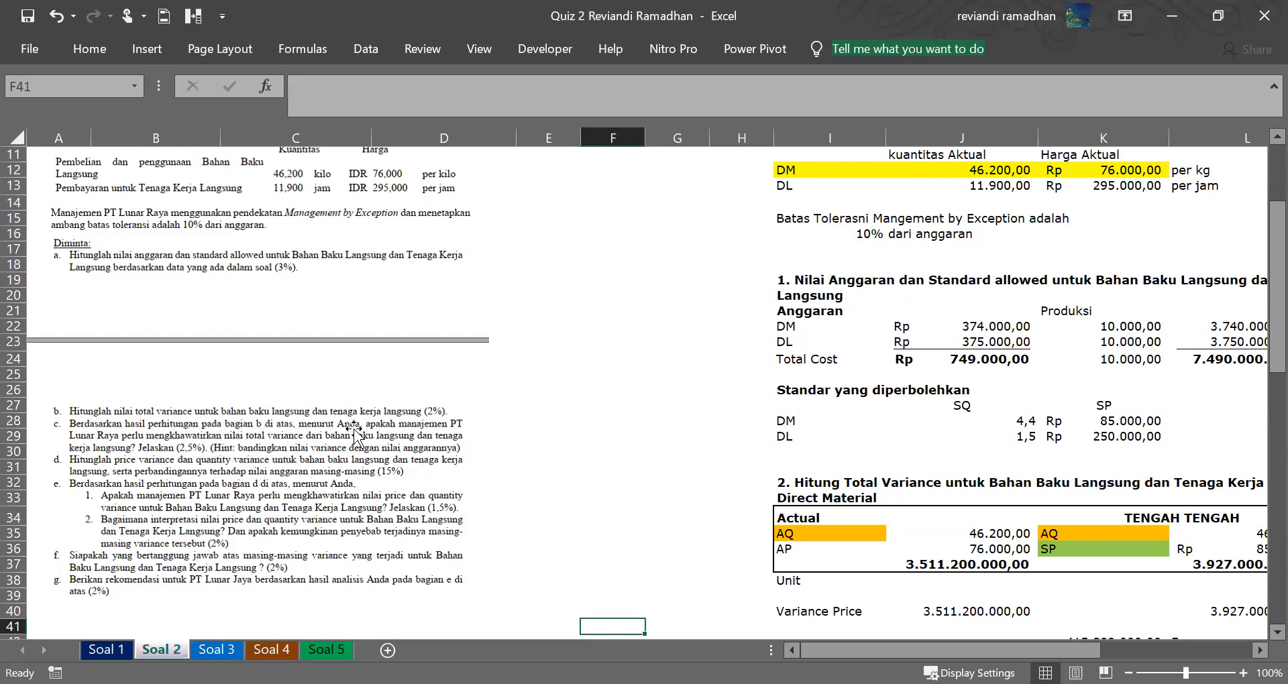
key(Down)
key(Down)
key(Down)
key(Down)
key(Down)
key(Down)
key(Down)
key(Down)
key(Down)
key(Down)
key(Down)
key(Down)
key(Down)
key(Down)
key(Down)
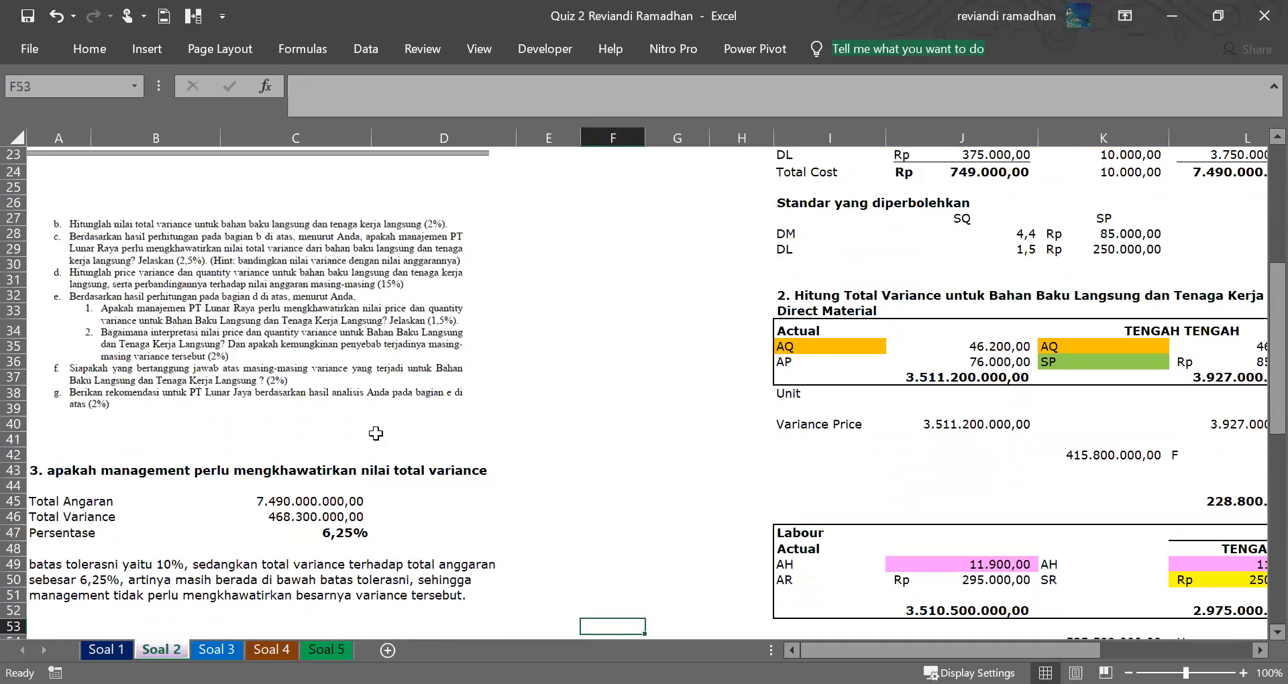
Mark the Total Variance in section 3 as F in D46.
scroll(383, 458, down, 1)
click(384, 455)
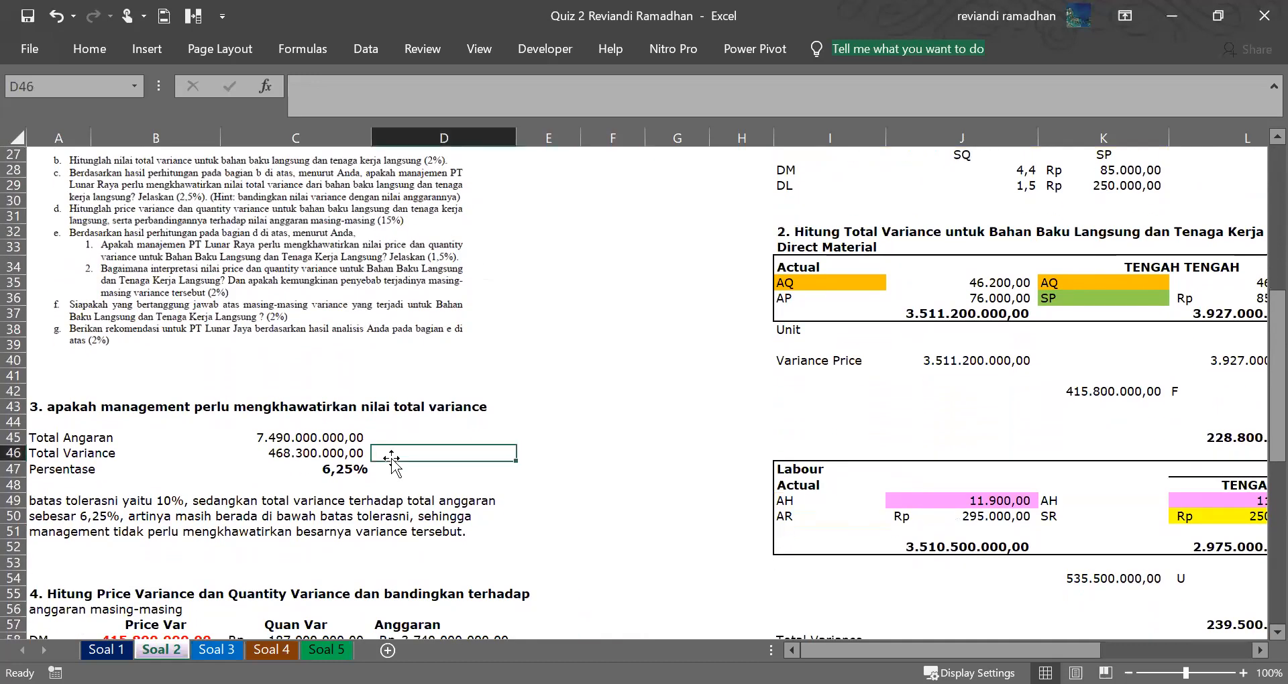
text(F)
click(446, 498)
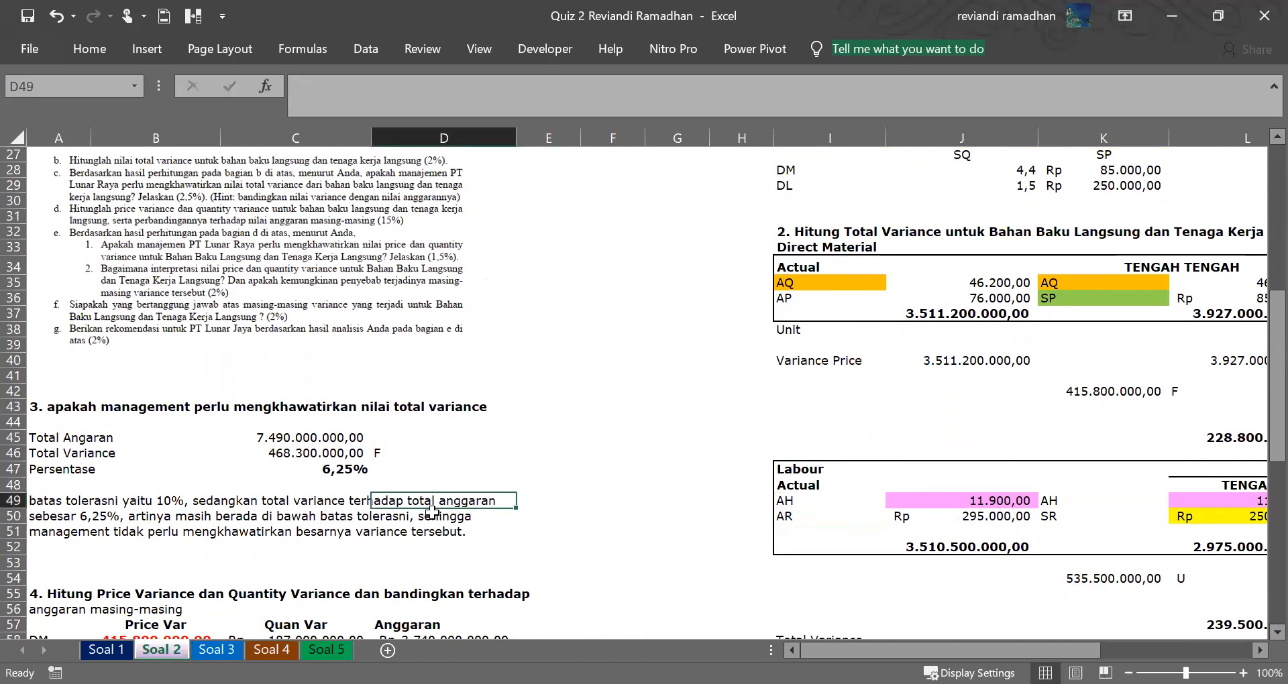
Trace the Total Angaran reference in C45 back to the budget table in rows 22 to 24.
click(310, 432)
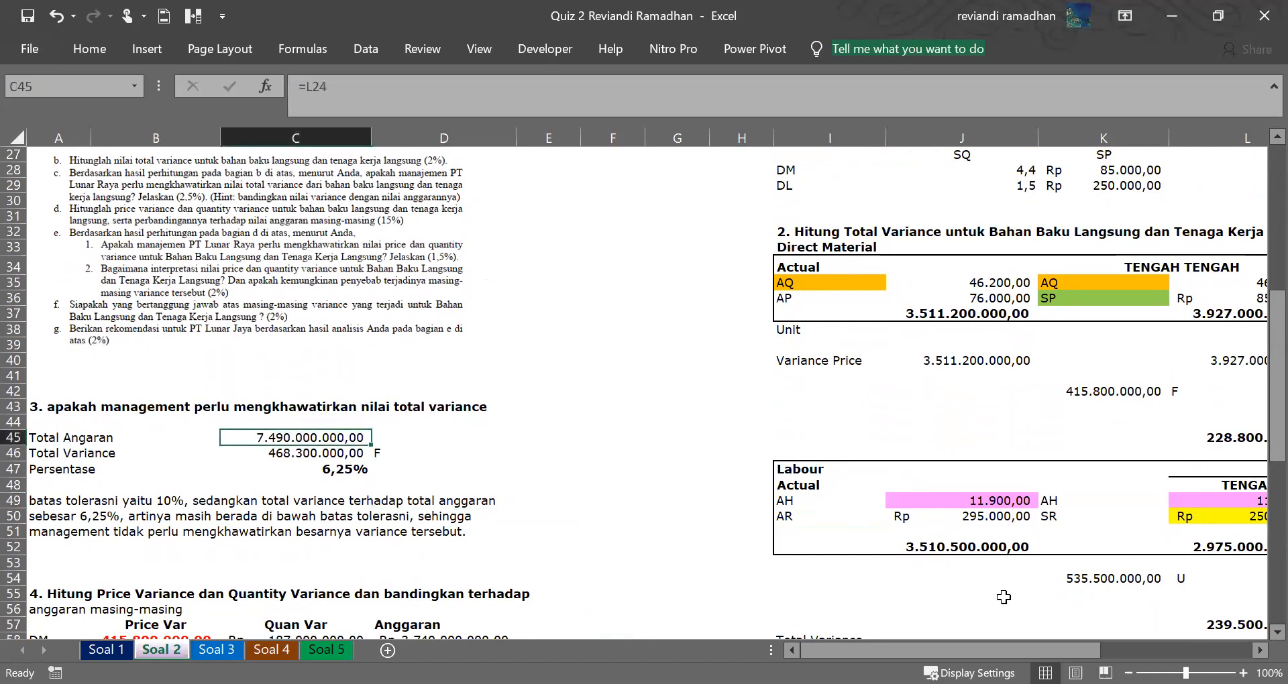
scroll(992, 483, up, 9)
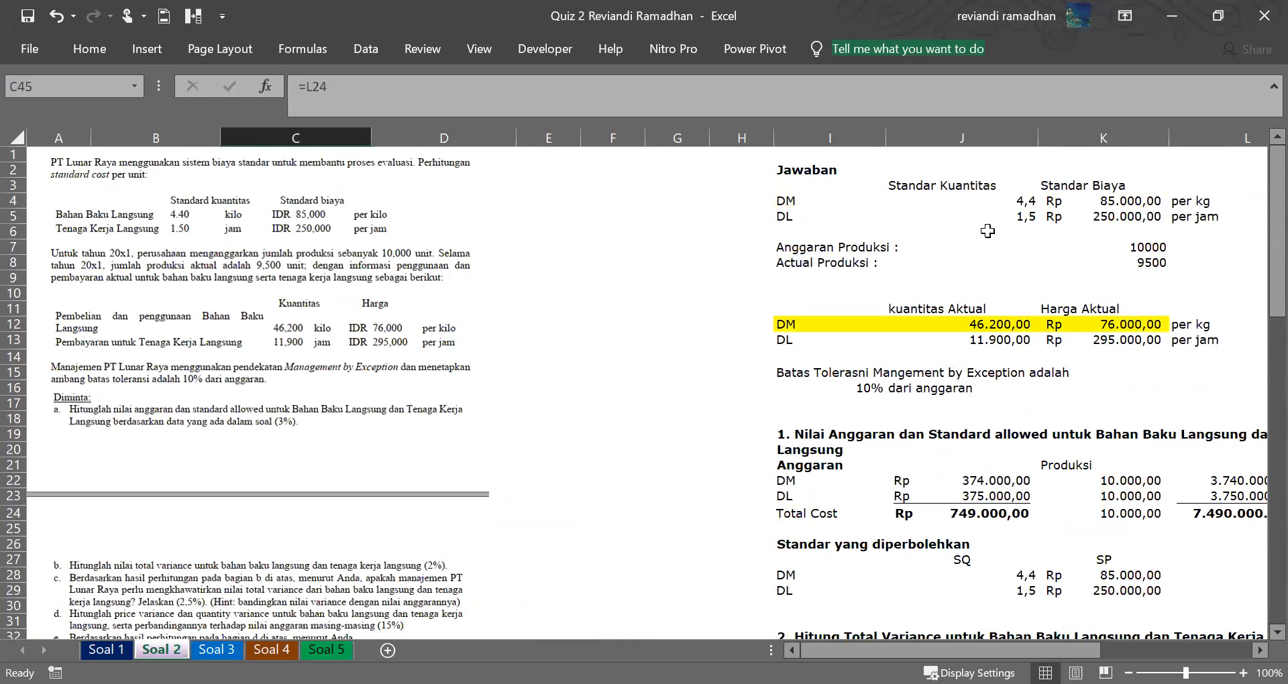
click(1086, 201)
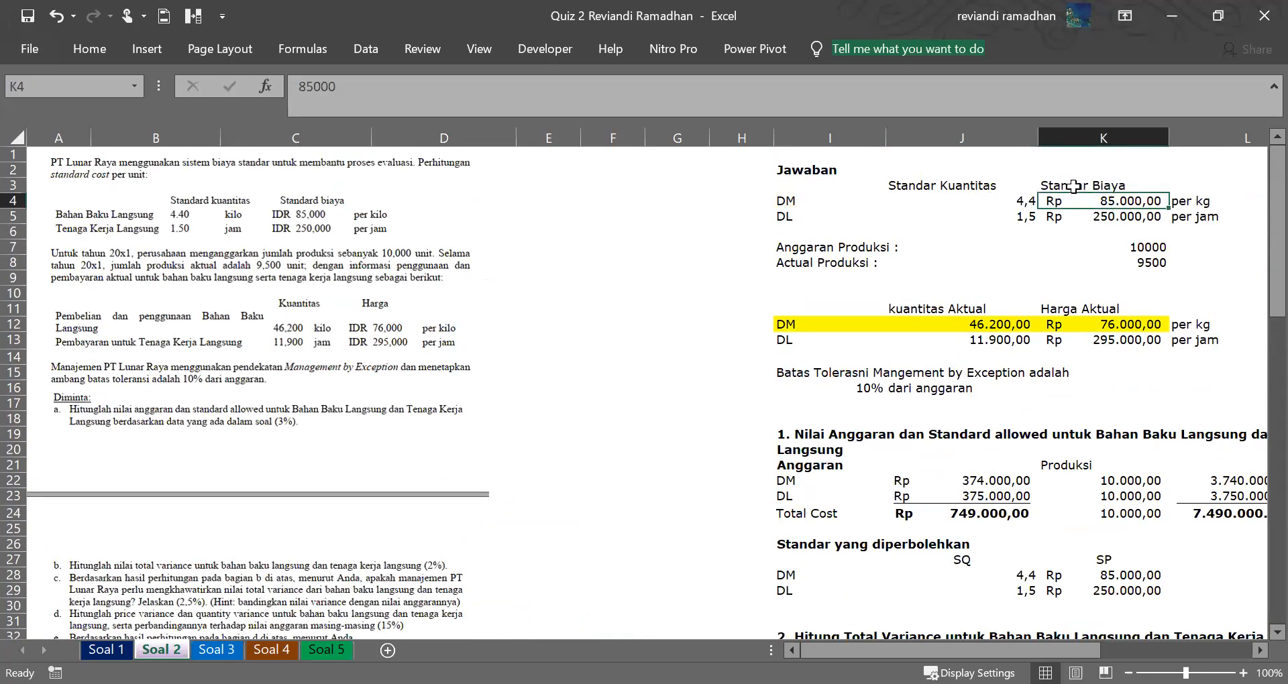
key(Down)
key(Down)
key(Down)
key(Down)
key(Down)
key(Down)
key(Down)
key(Down)
key(Down)
key(Down)
key(Down)
key(Down)
key(Down)
key(Down)
key(Down)
key(Down)
key(Down)
key(Down)
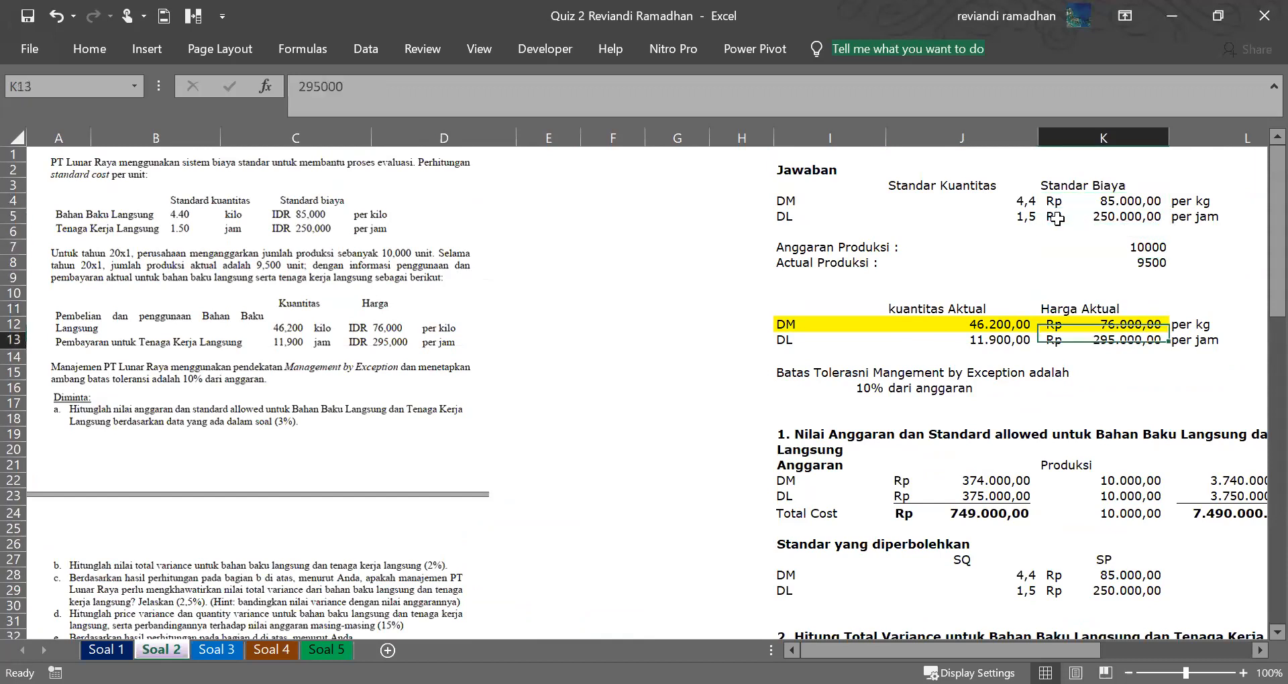
key(Right)
key(Right)
key(Right)
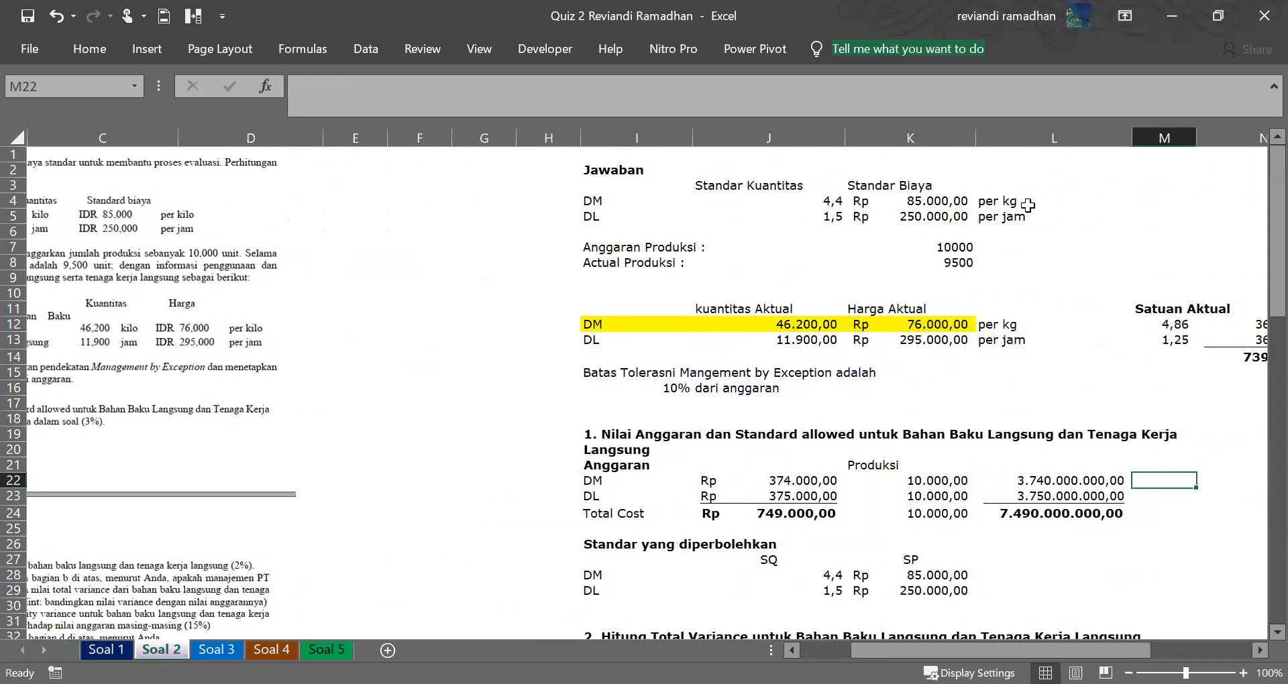
Check the direct material standard quantity, standard cost and unit in J4:L4.
click(651, 204)
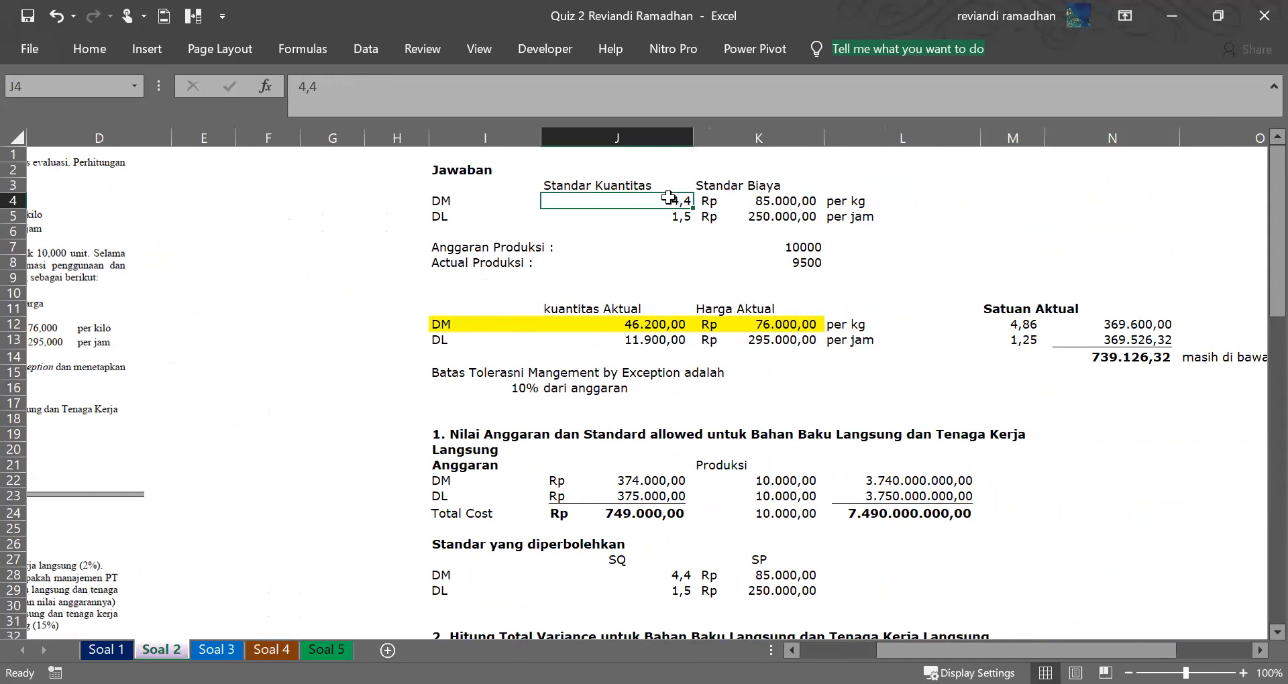
click(752, 201)
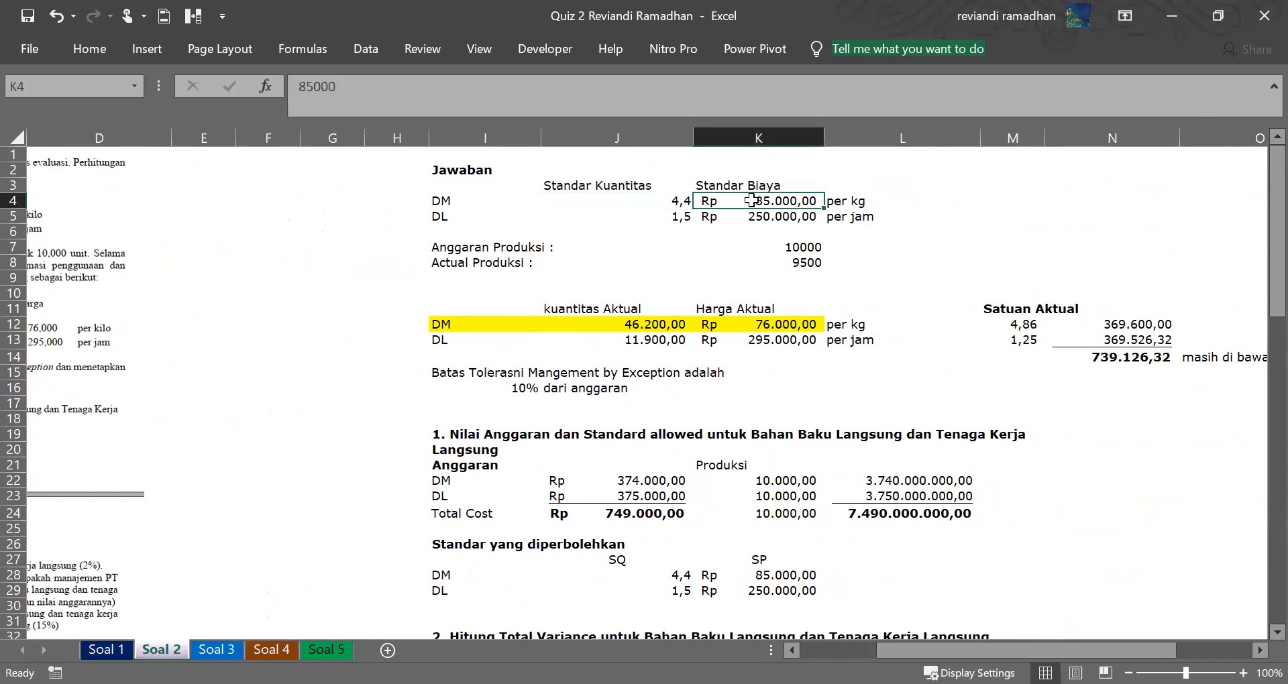
click(899, 200)
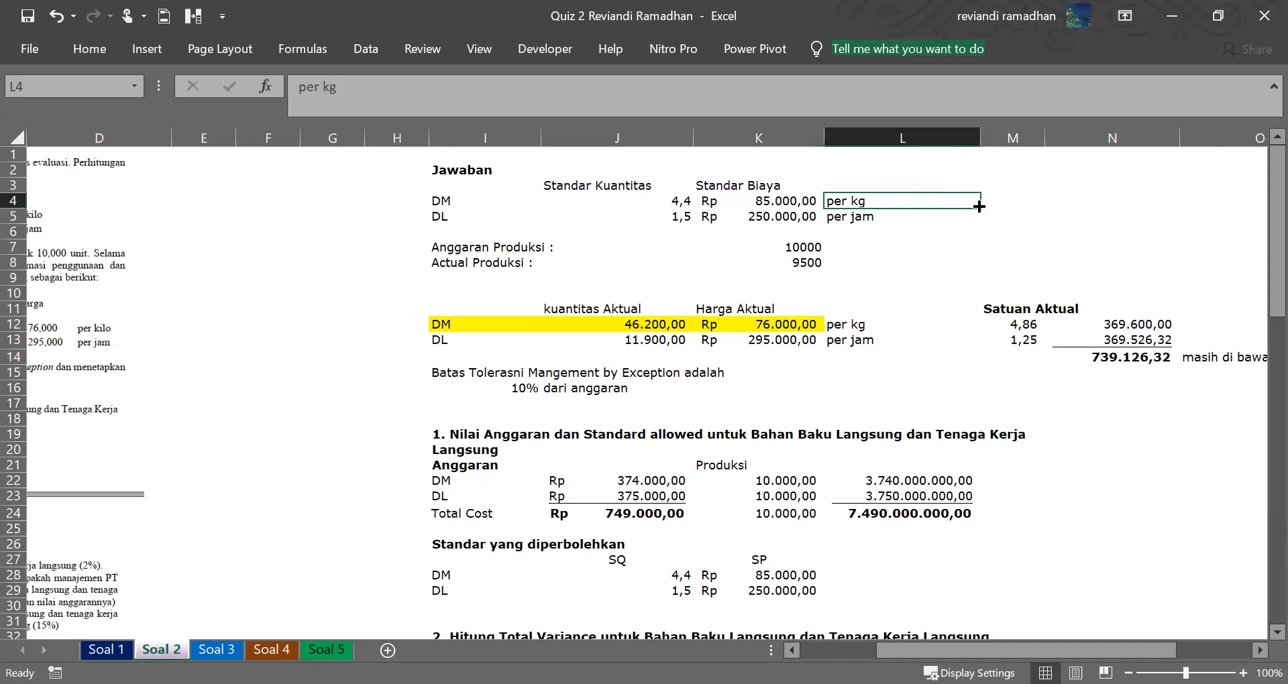
click(1030, 196)
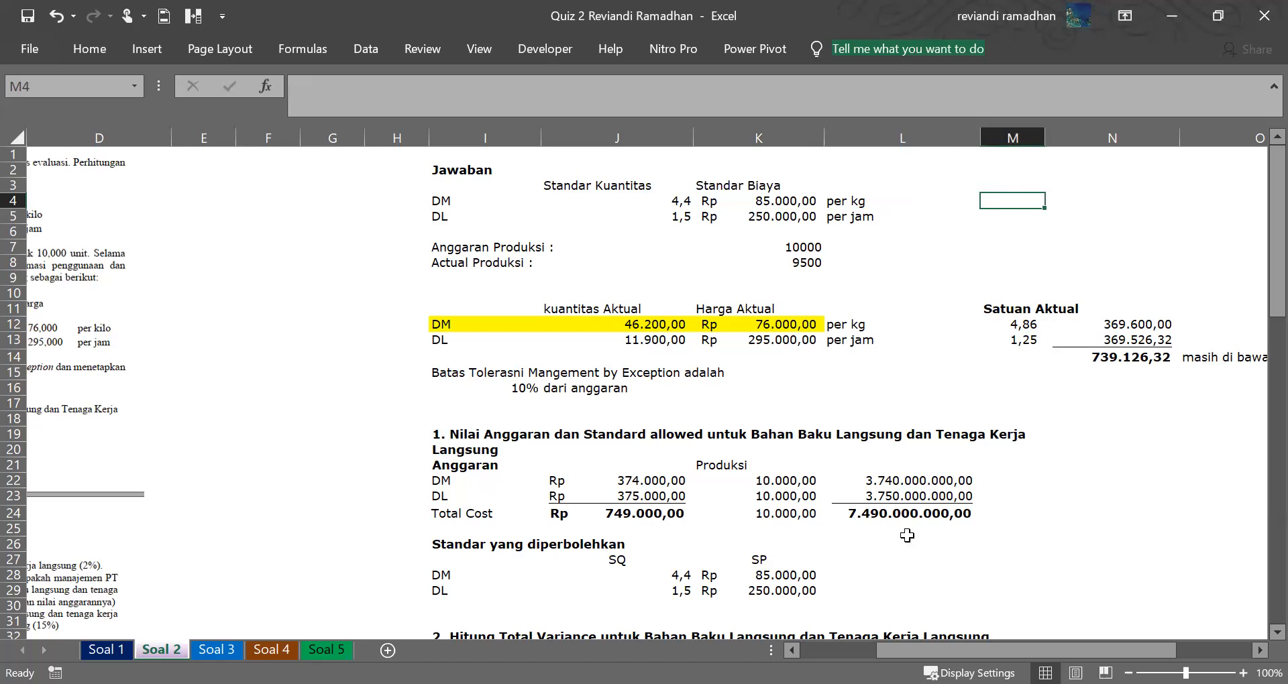
Examine how the DM, DL and Total Cost budgets in J22:L24 are calculated from unit cost and production.
drag(916, 484, 915, 497)
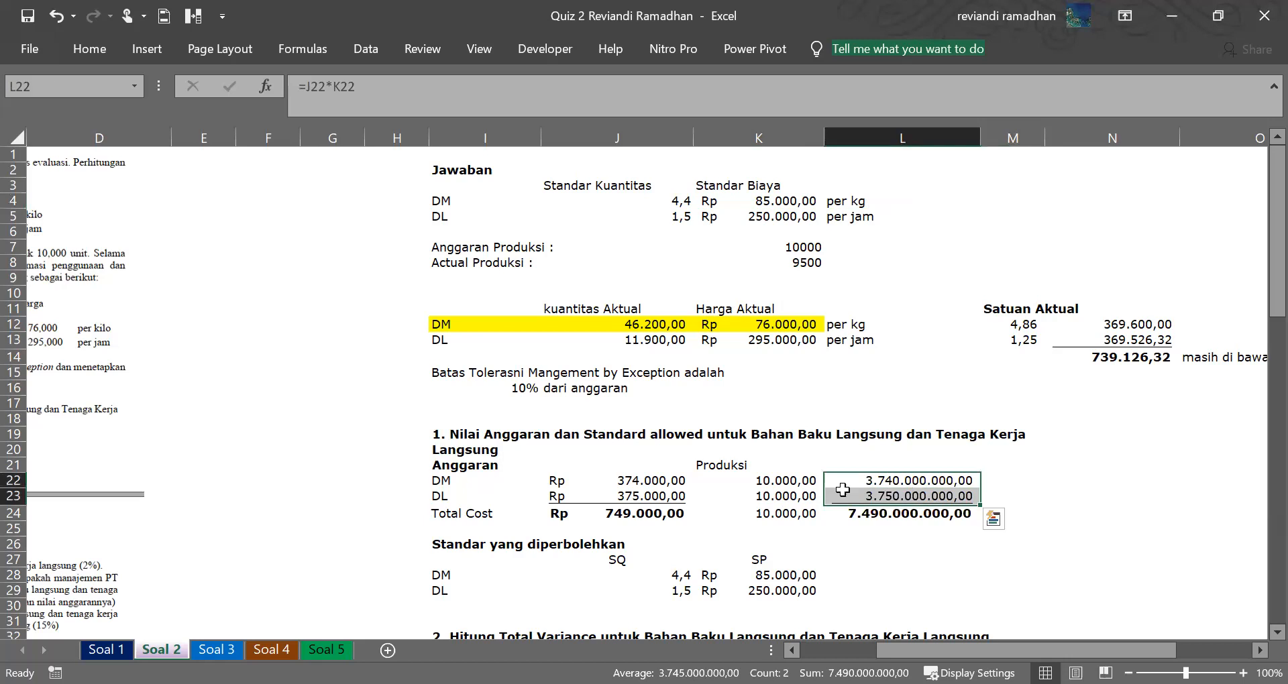
click(637, 480)
key(F2)
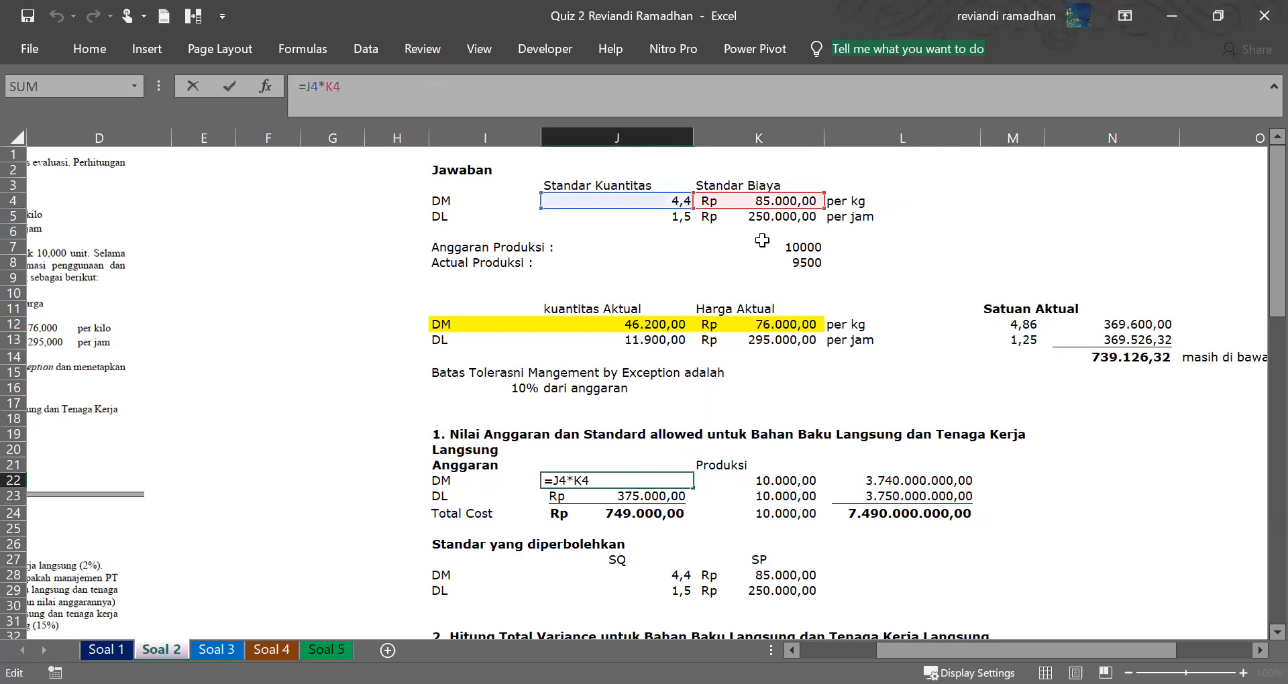
click(796, 483)
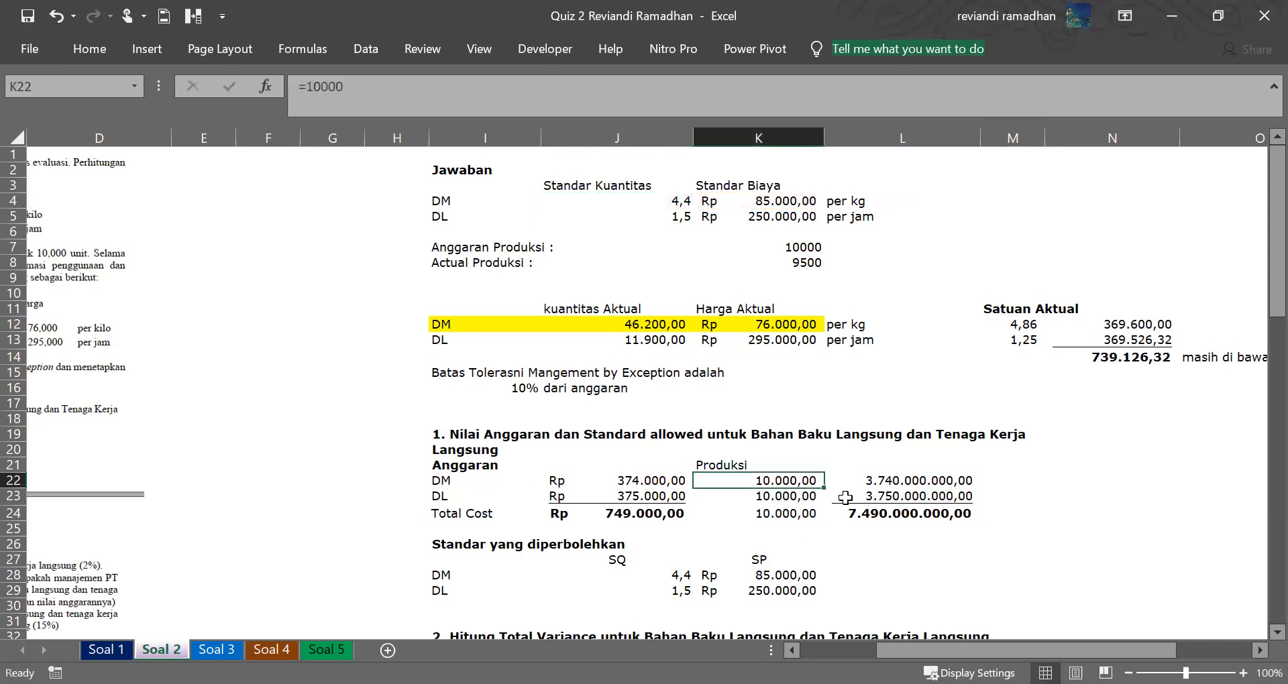
click(871, 497)
click(874, 527)
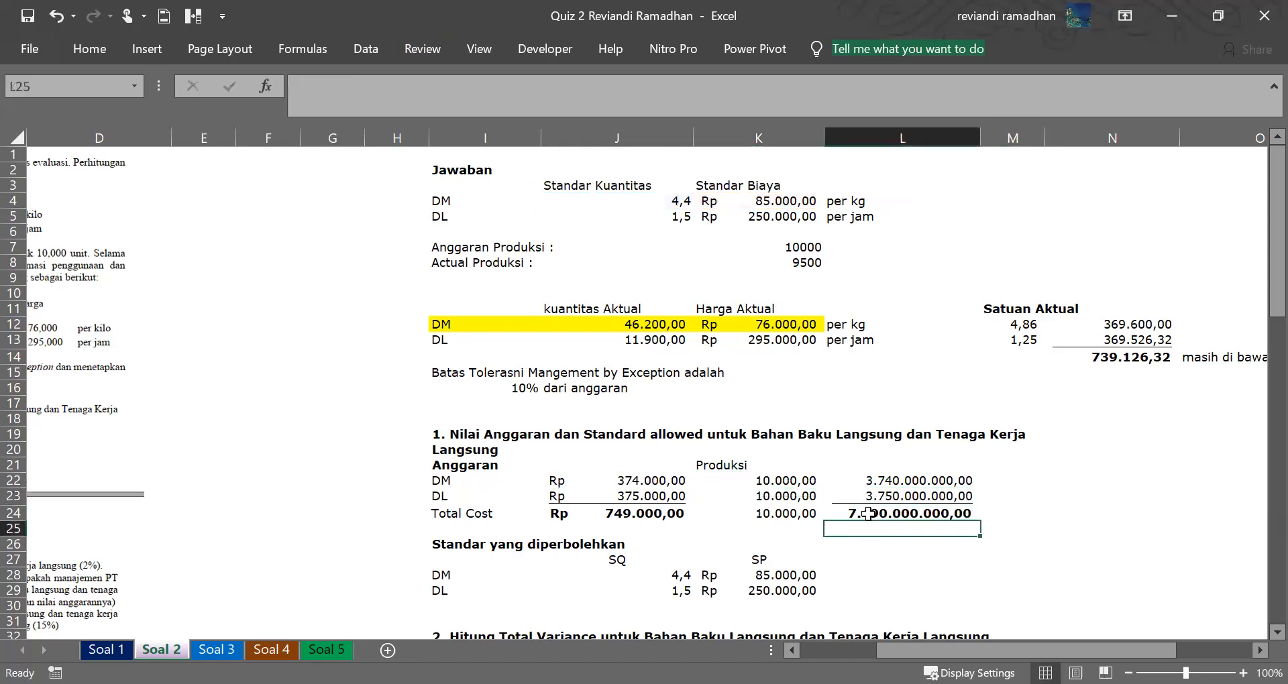
click(510, 513)
click(639, 514)
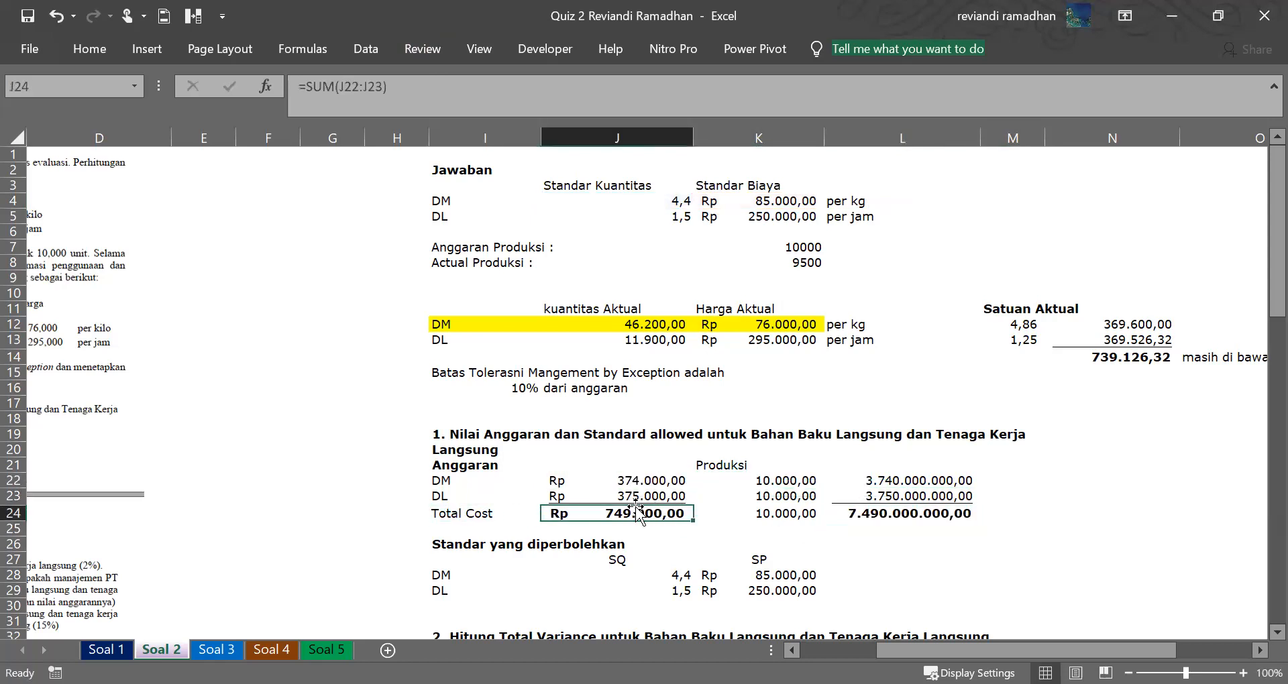
click(840, 514)
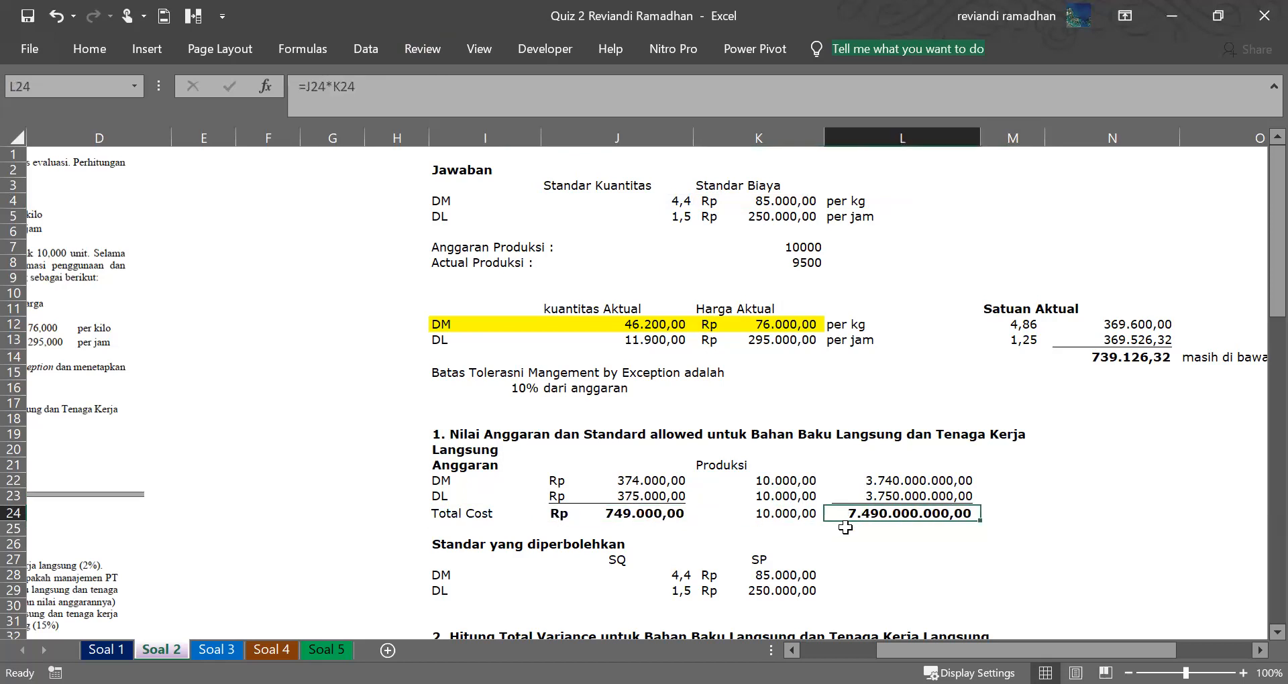
Return to section 3 and check the source of the Total Variance in C46.
key(Left)
key(Left)
key(Left)
key(Left)
key(Left)
key(Left)
key(Left)
key(Left)
key(Left)
key(Left)
key(Left)
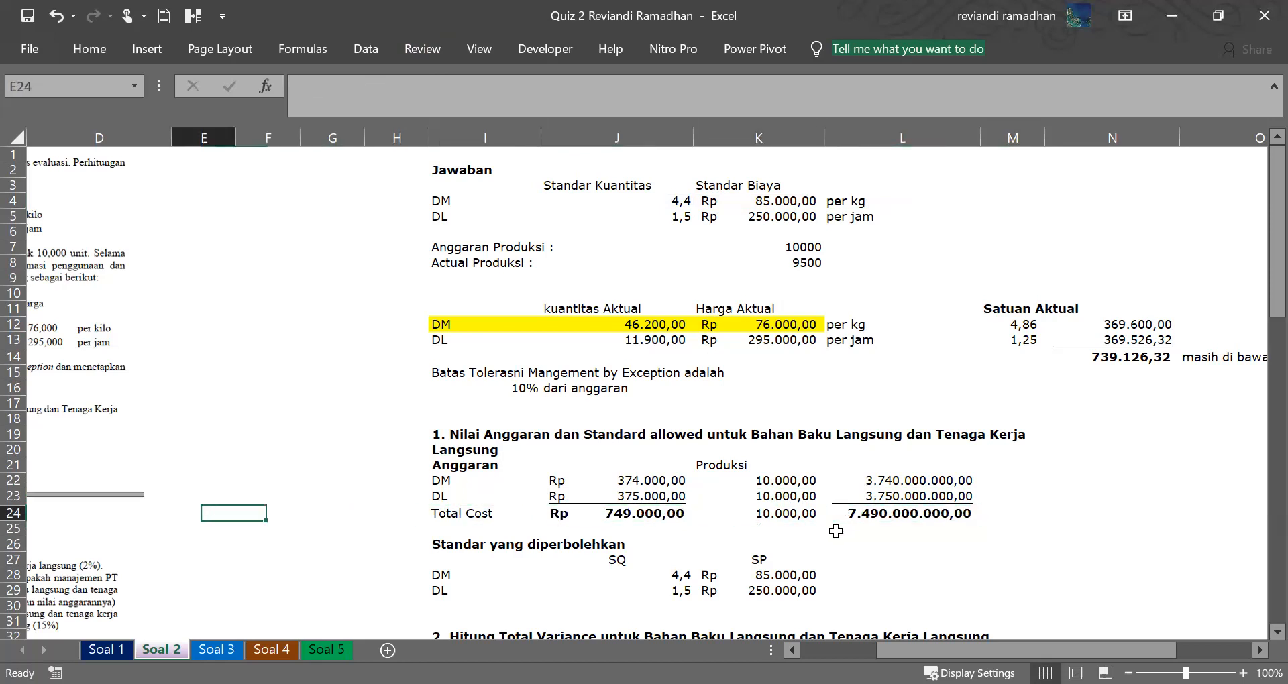
scroll(518, 457, down, 1)
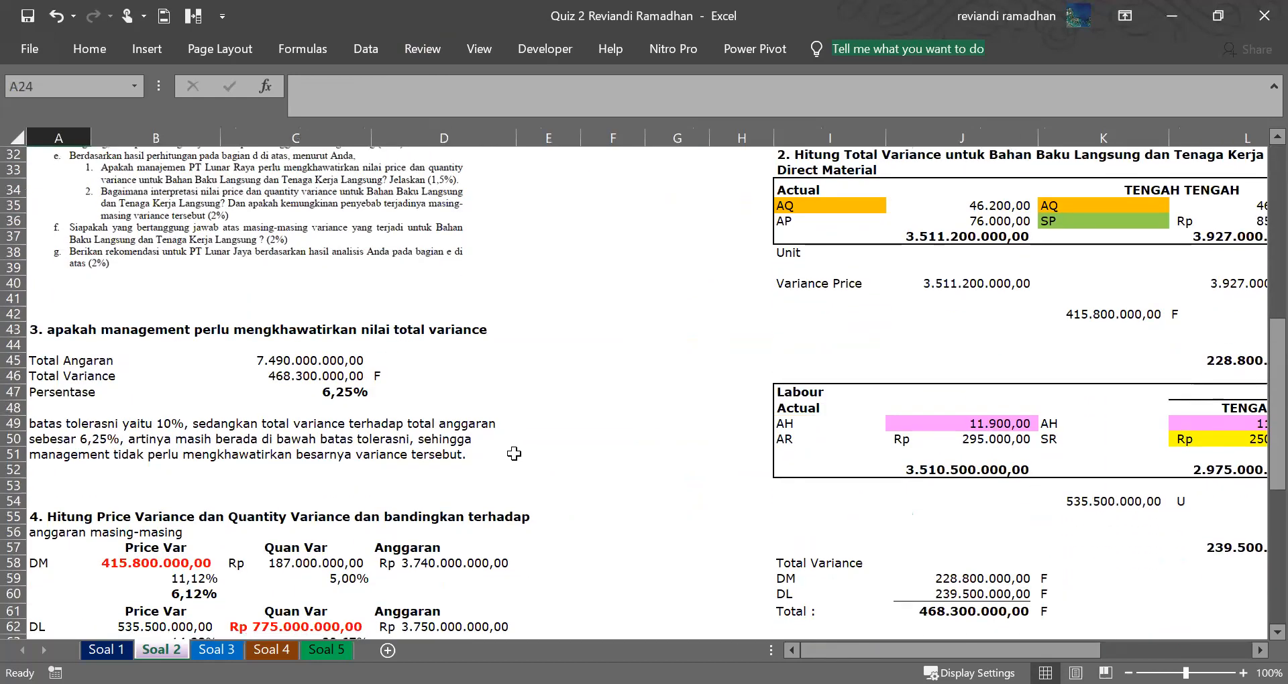
click(330, 375)
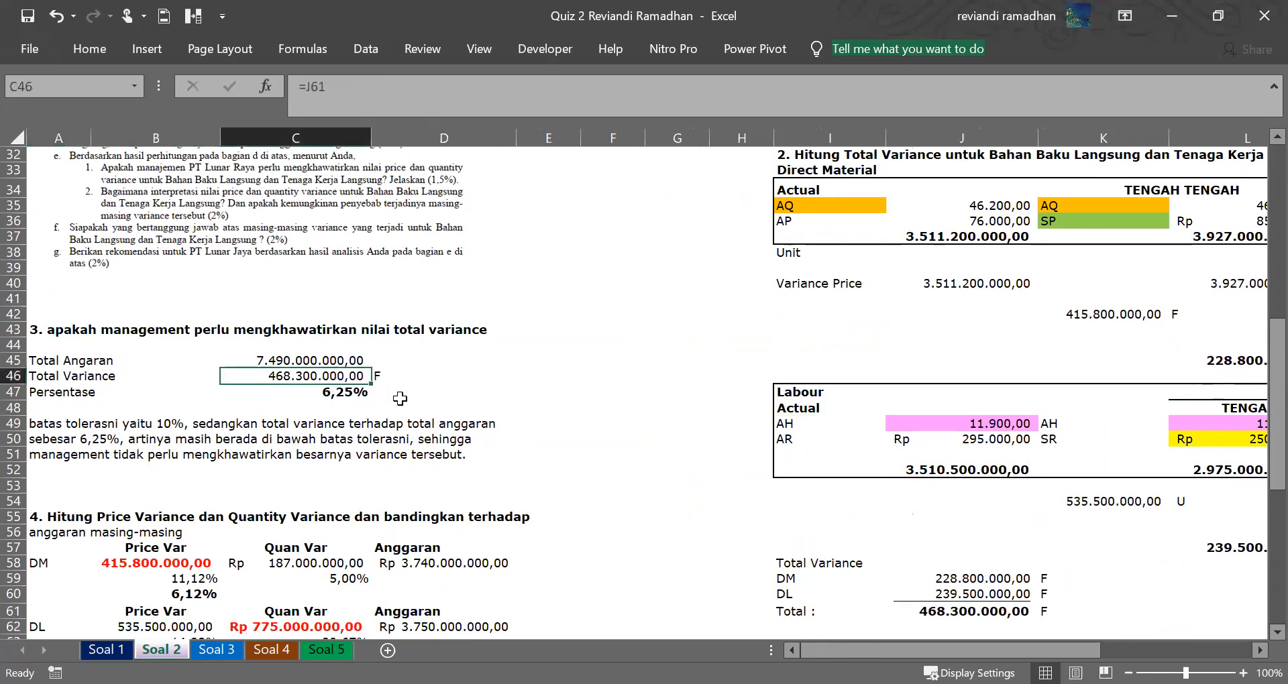
Review the section 3 conclusion and check the Management by Exception tolerance limit in the question text.
key(Down)
key(Down)
key(Down)
key(Down)
key(Down)
key(Down)
key(Down)
key(Down)
key(Down)
key(Down)
key(Down)
key(Down)
key(Down)
key(Down)
key(Down)
key(Down)
key(Down)
key(Down)
key(Down)
key(Down)
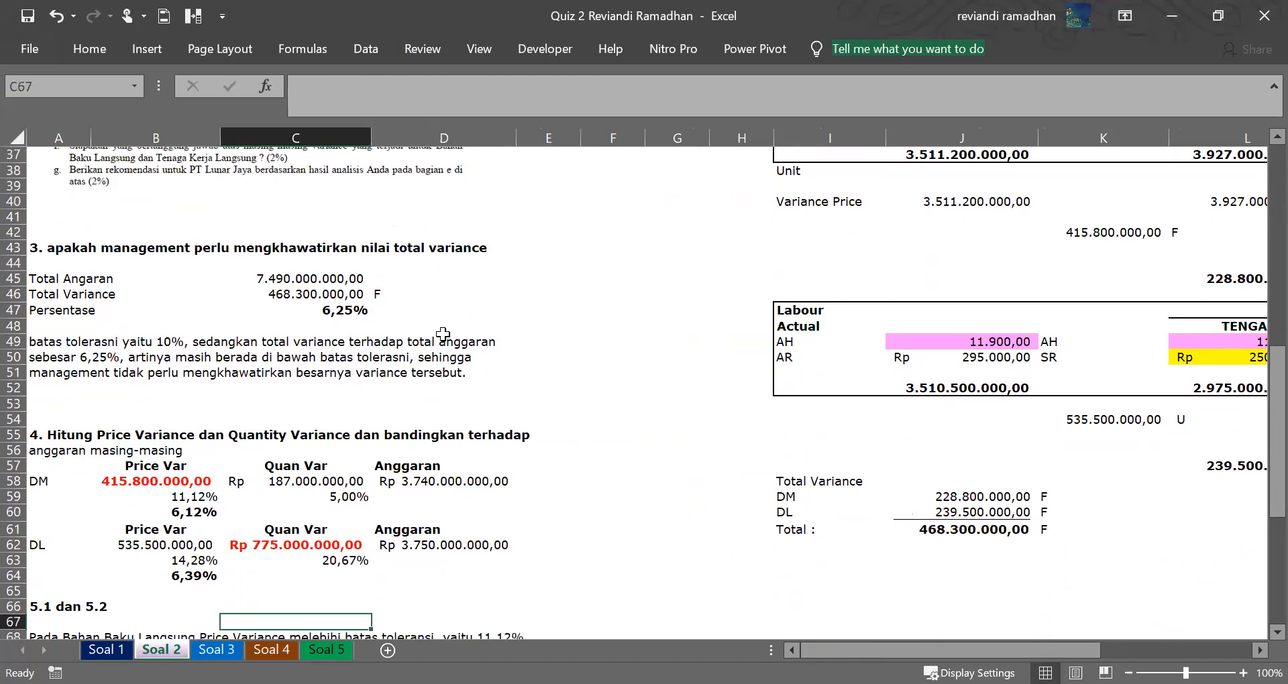
click(233, 372)
click(158, 354)
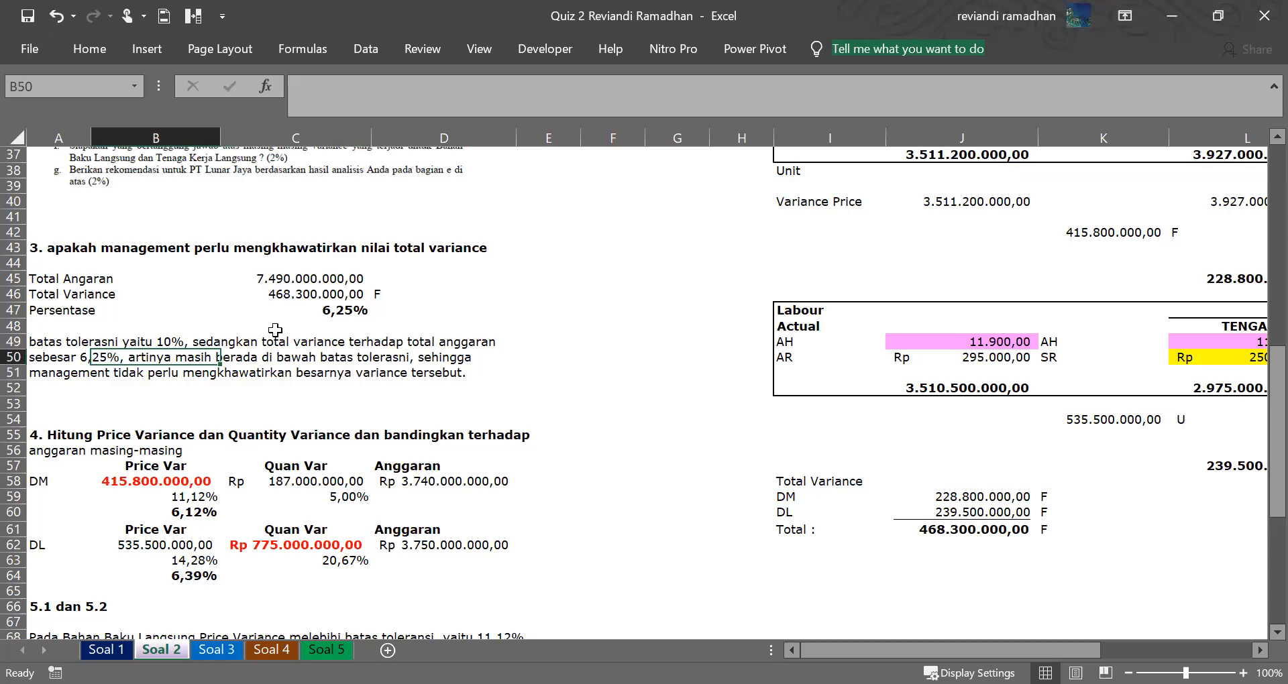
scroll(275, 330, up, 10)
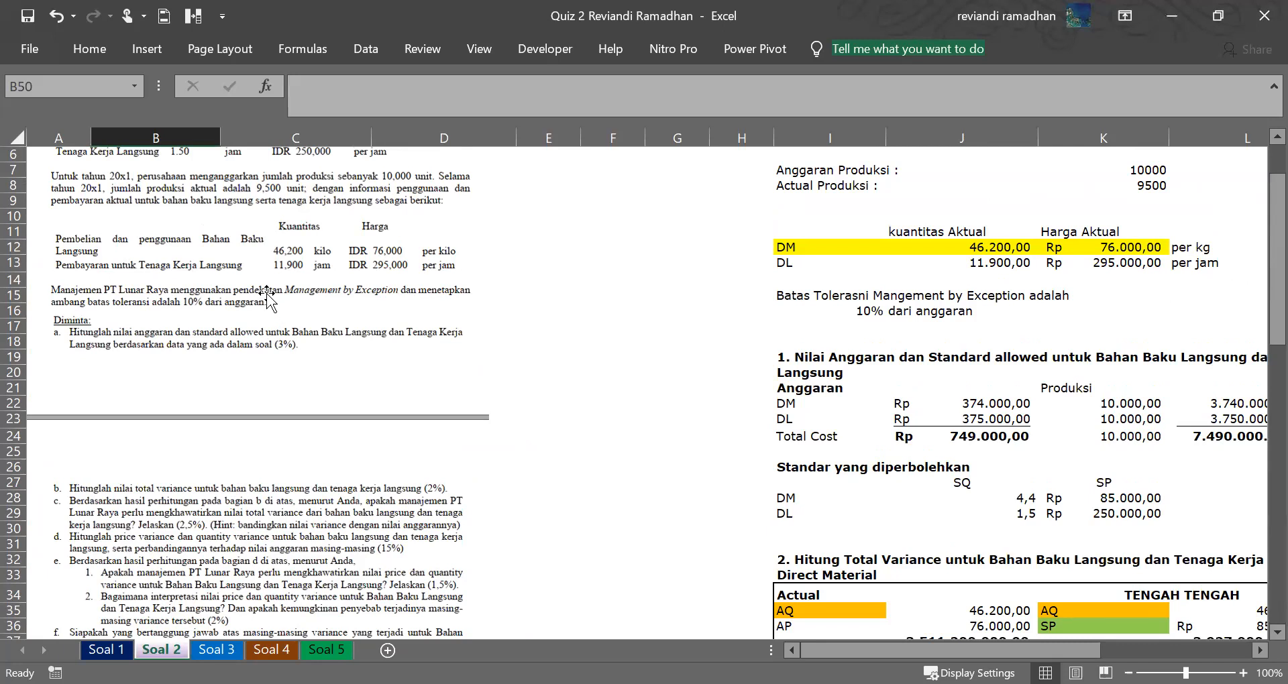
scroll(194, 302, down, 10)
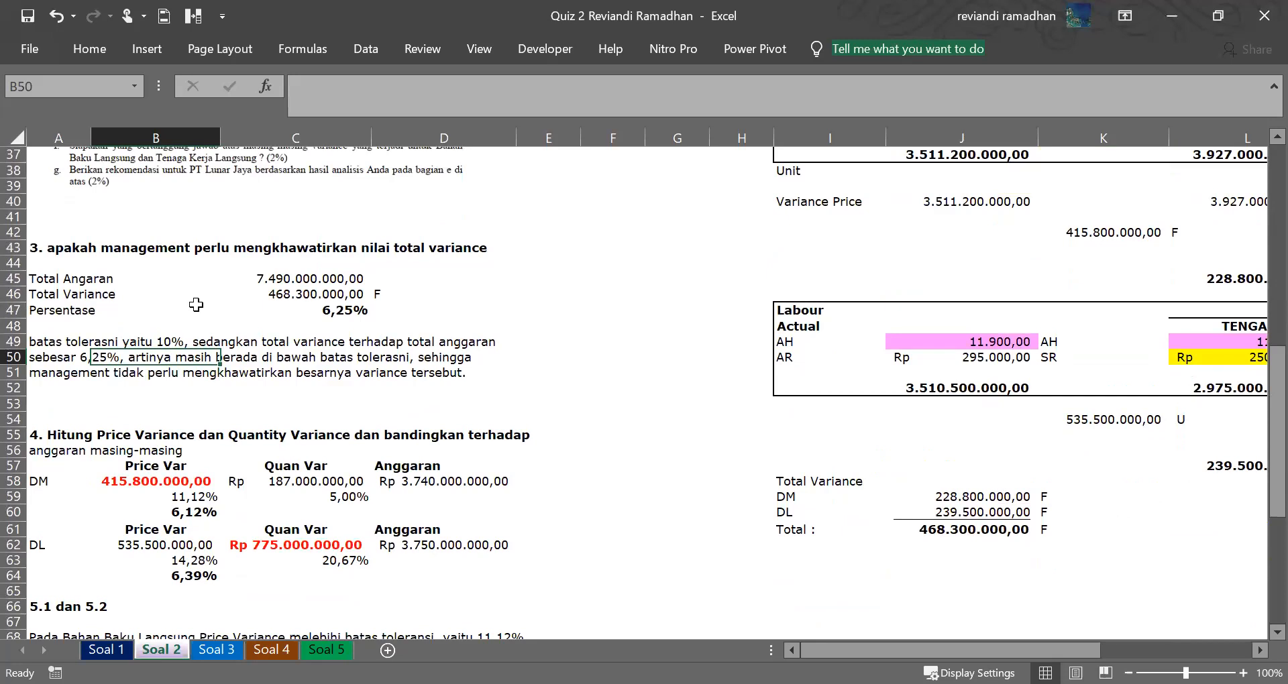
Check how the Persentase in C47 is calculated from the Total Variance and Total Angaran cells.
click(256, 312)
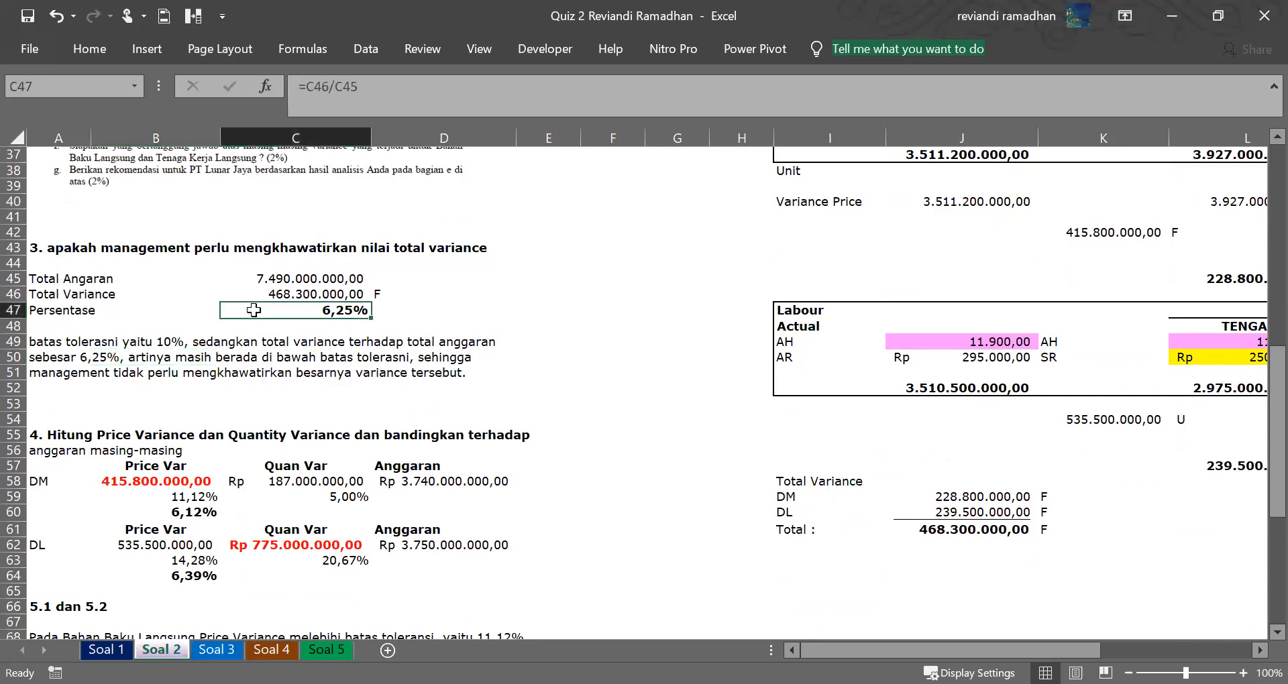
click(308, 290)
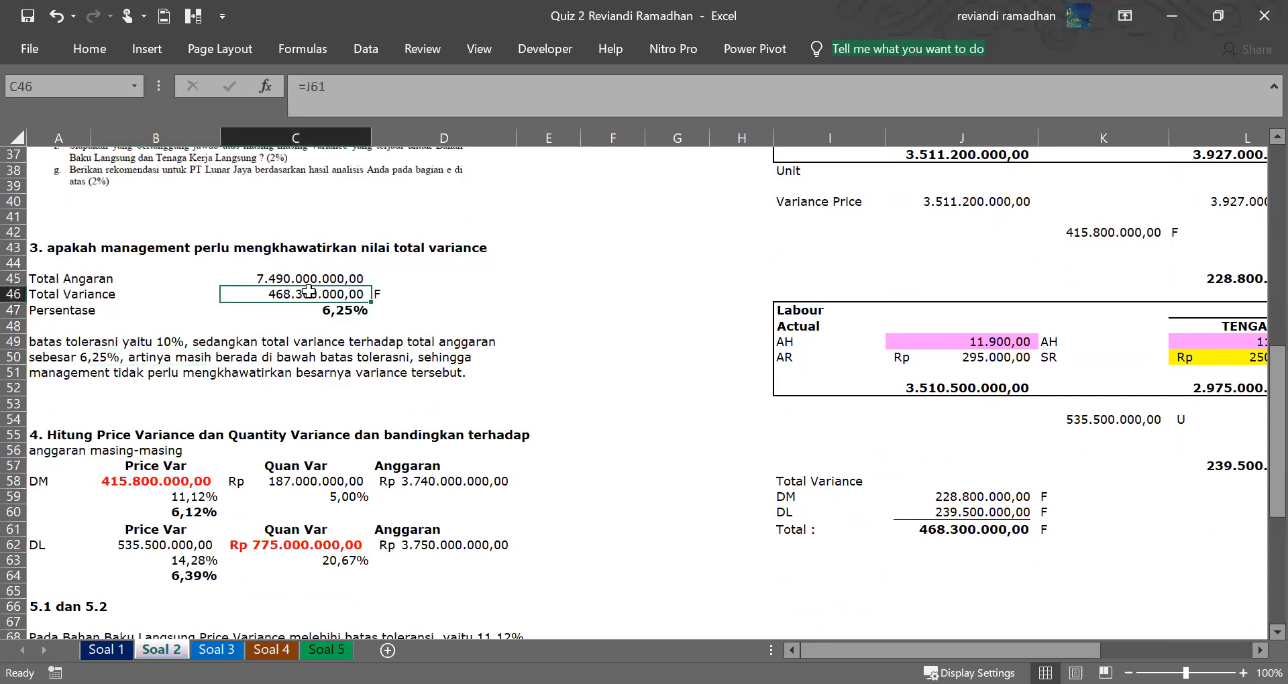
click(346, 313)
click(380, 313)
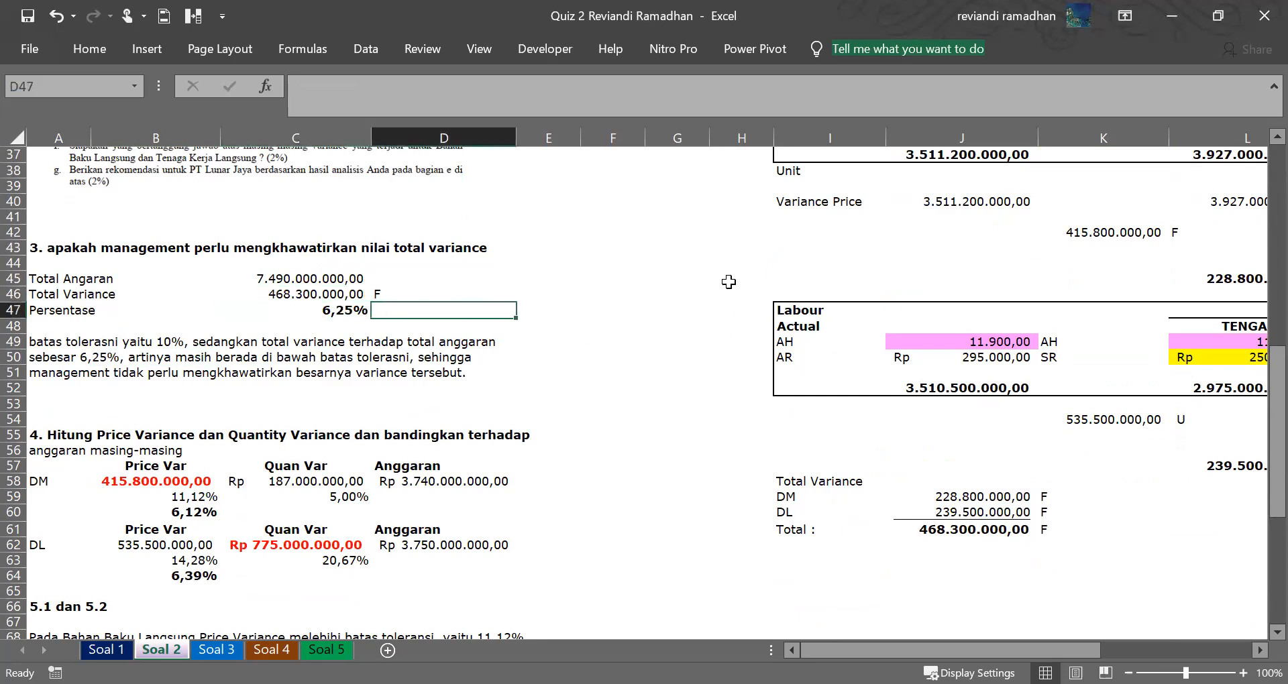
key(Left)
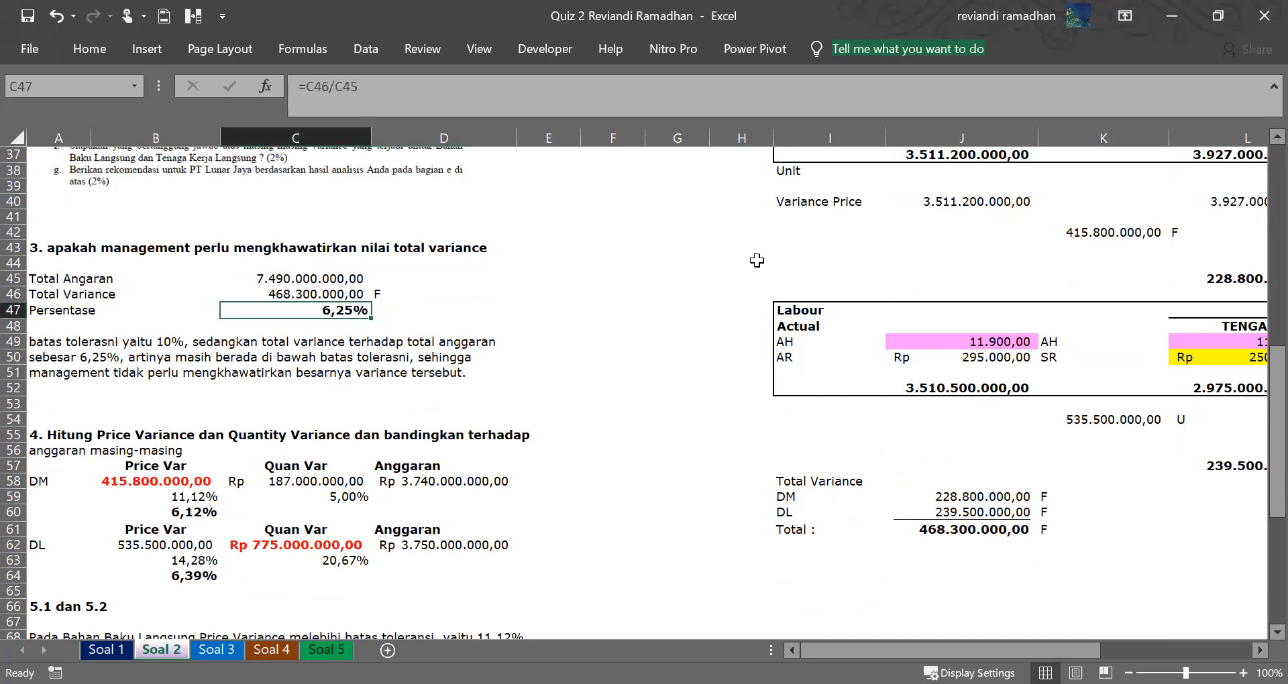
key(Up)
key(Up)
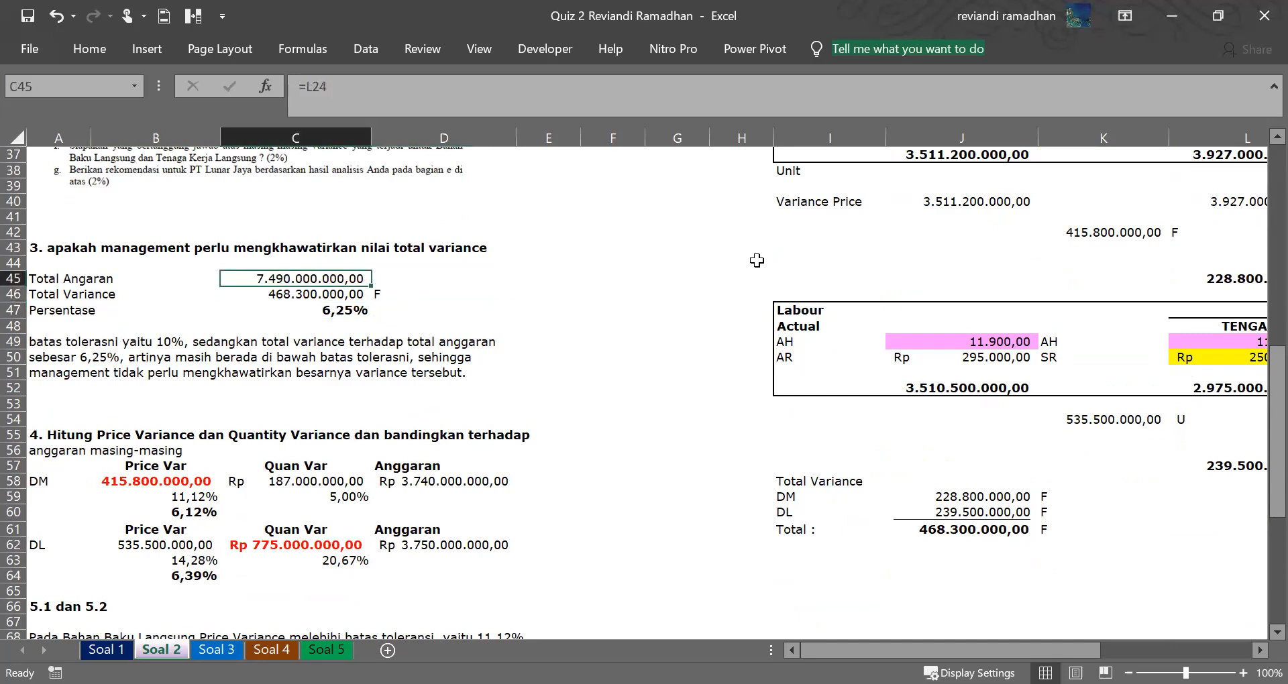
Enter the comparison note <10% in D47 beside the section 3 Persentase.
key(Down)
key(Down)
key(Right)
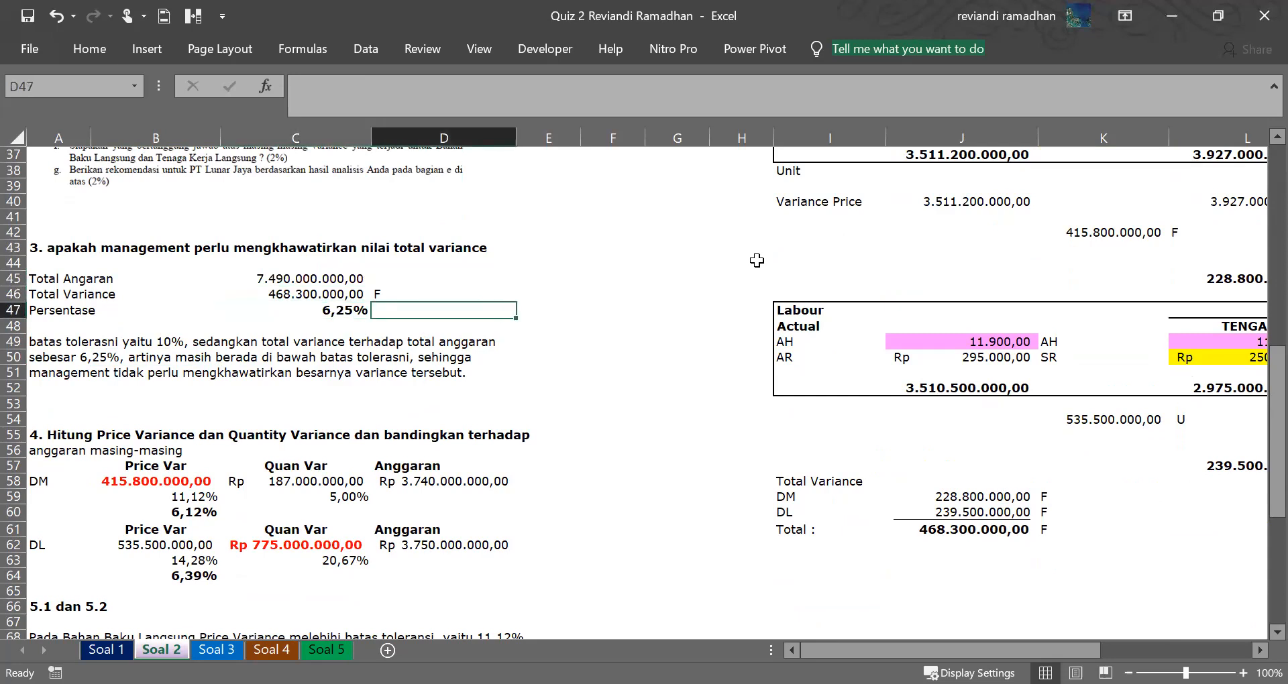
text(<10%)
key(Return)
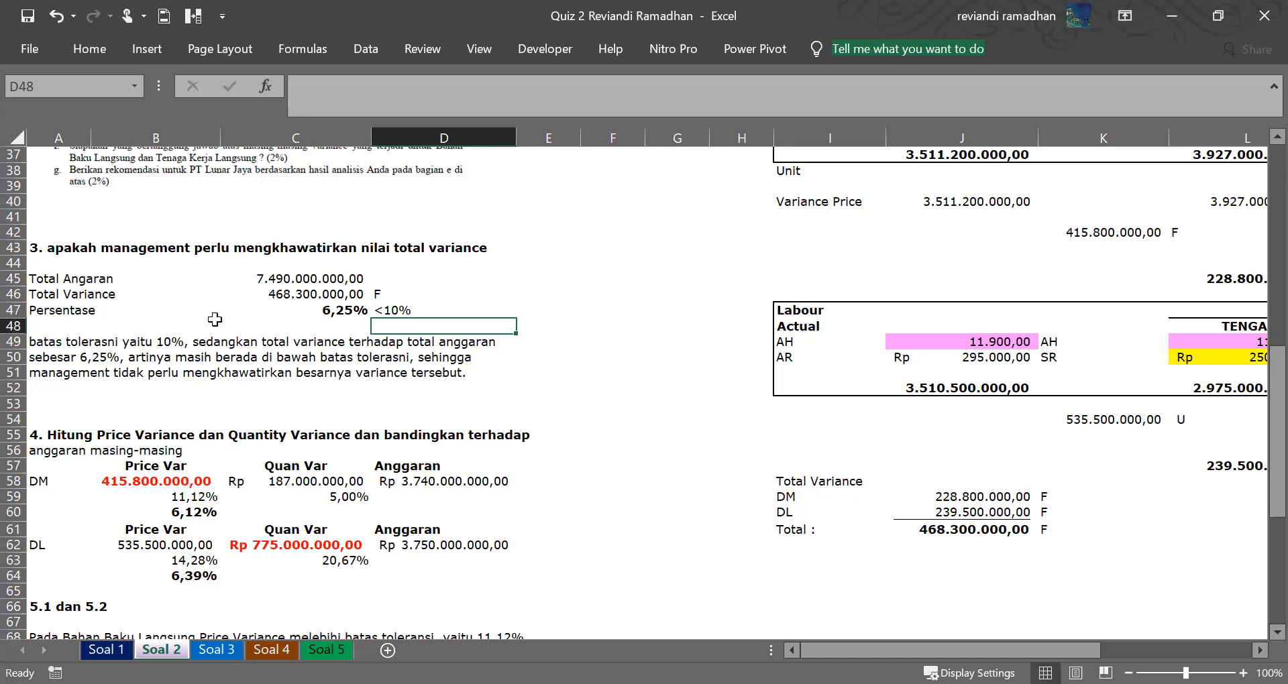
Review the Total Variance in C46 with its F mark in D46 against the tolerance note.
click(133, 343)
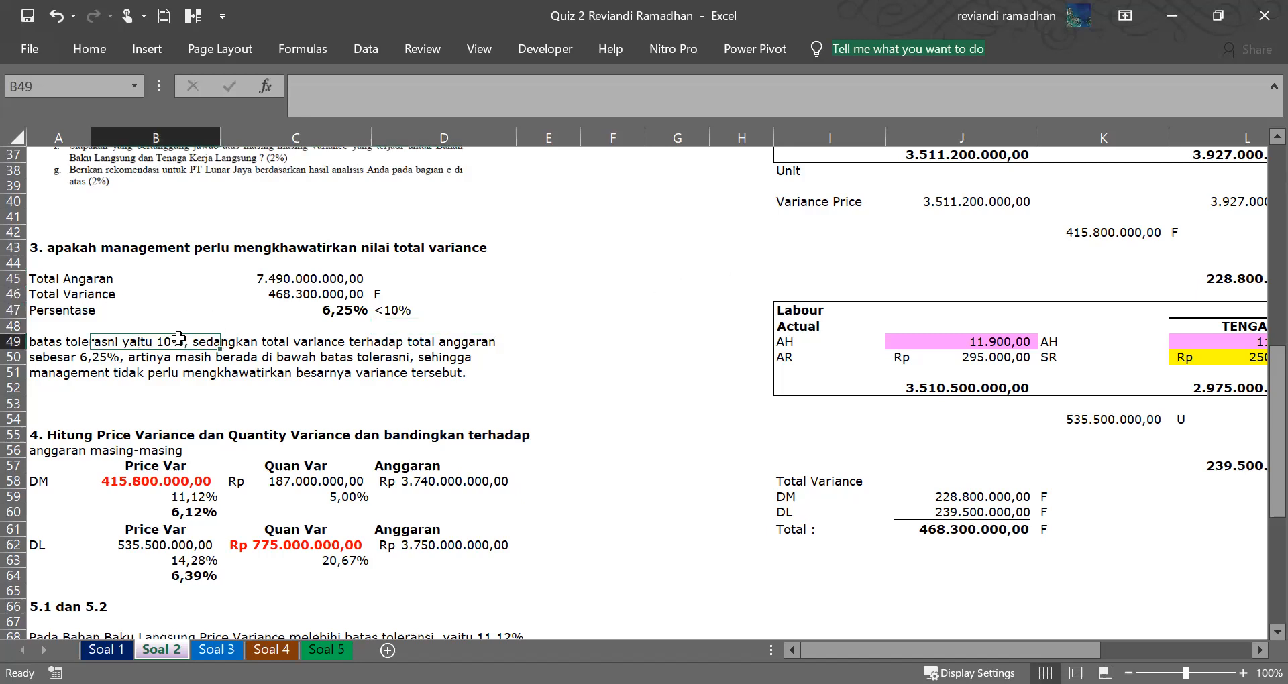
click(389, 296)
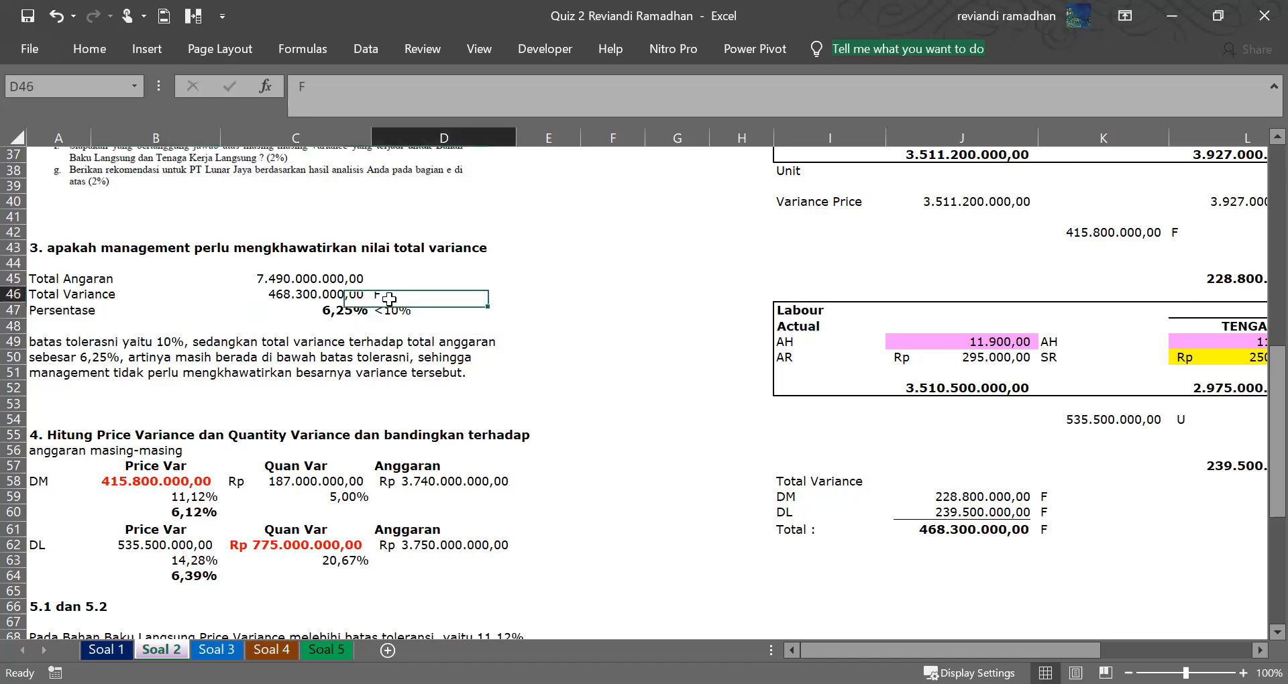
click(391, 310)
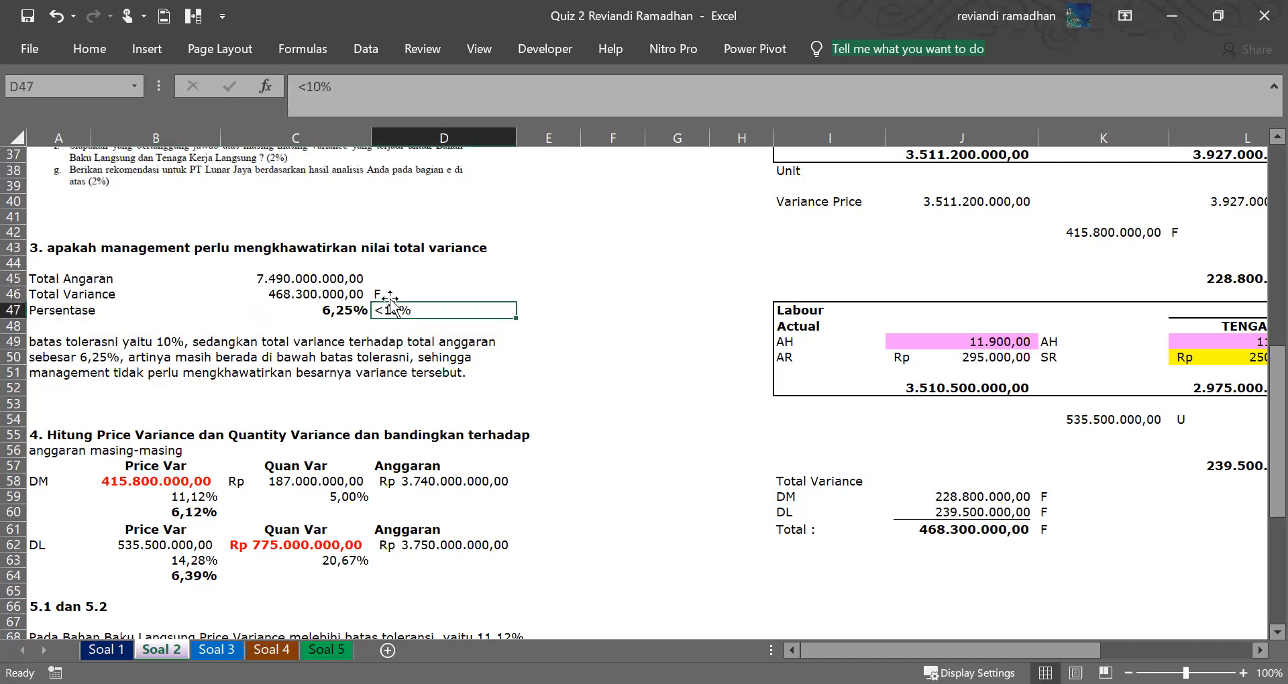
click(392, 293)
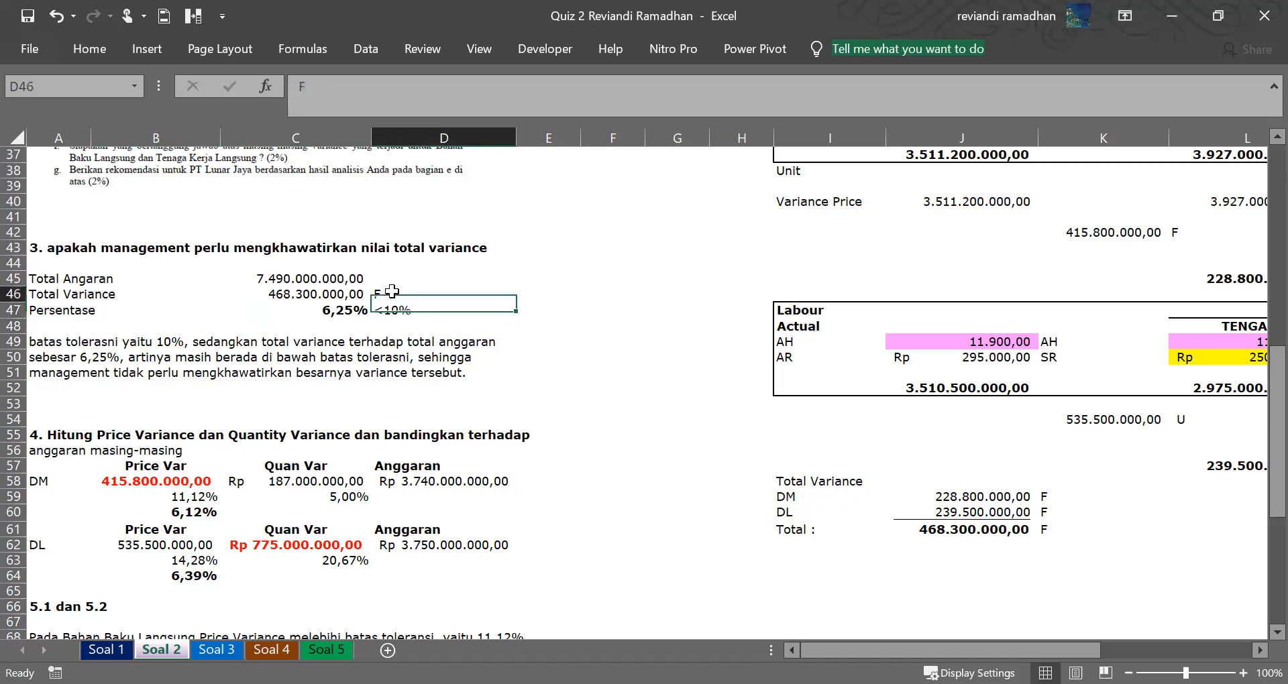
click(346, 296)
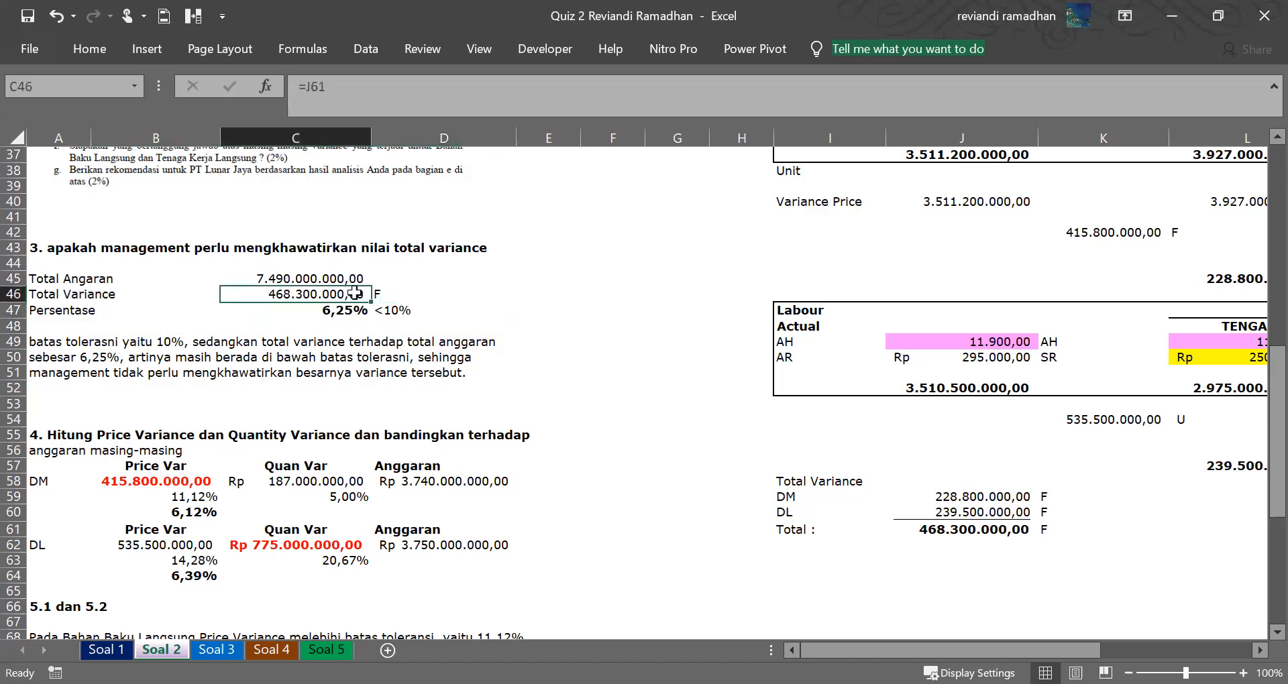
click(399, 291)
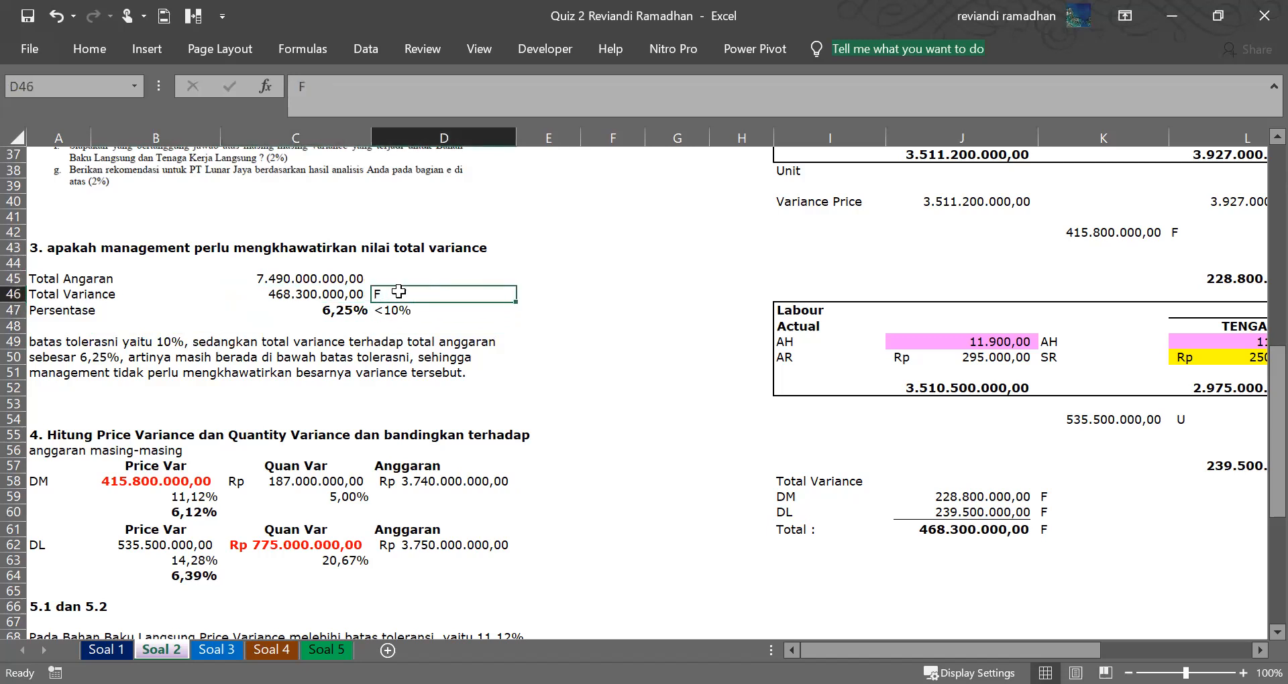
click(321, 289)
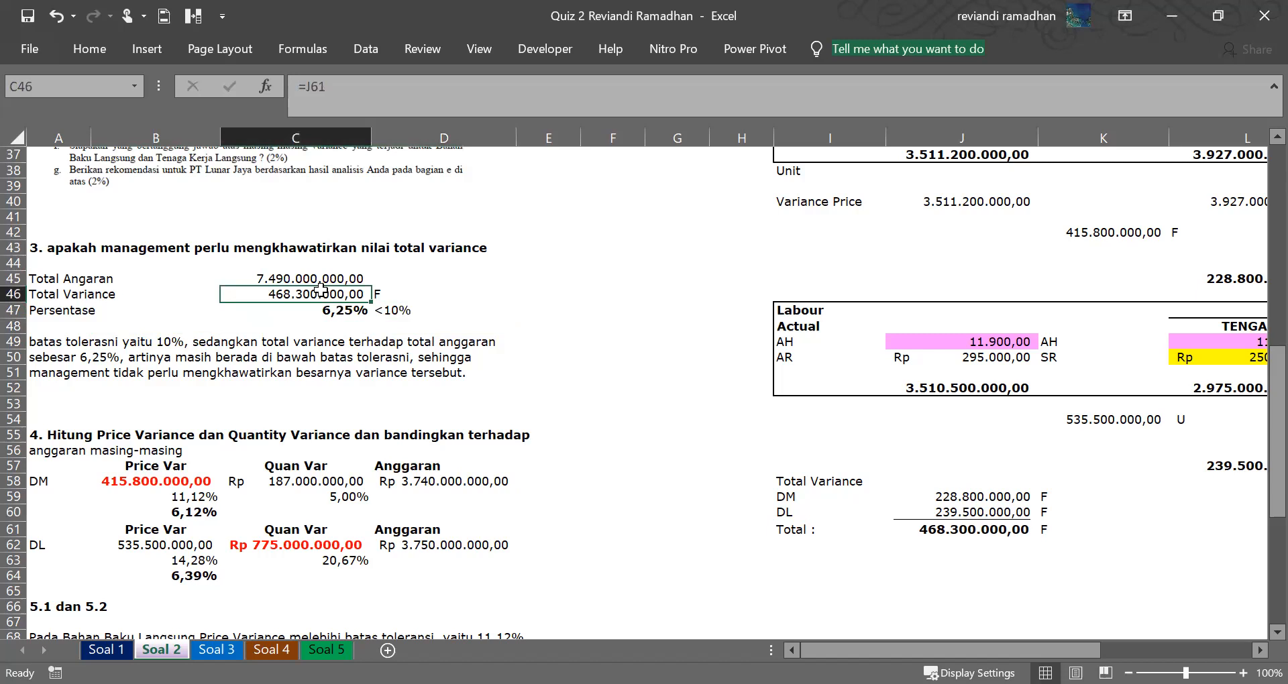
Compare the Persentase in C47 with the tolerance note in D47.
click(393, 304)
click(343, 316)
click(423, 313)
click(356, 309)
click(393, 306)
click(342, 313)
click(396, 312)
click(340, 312)
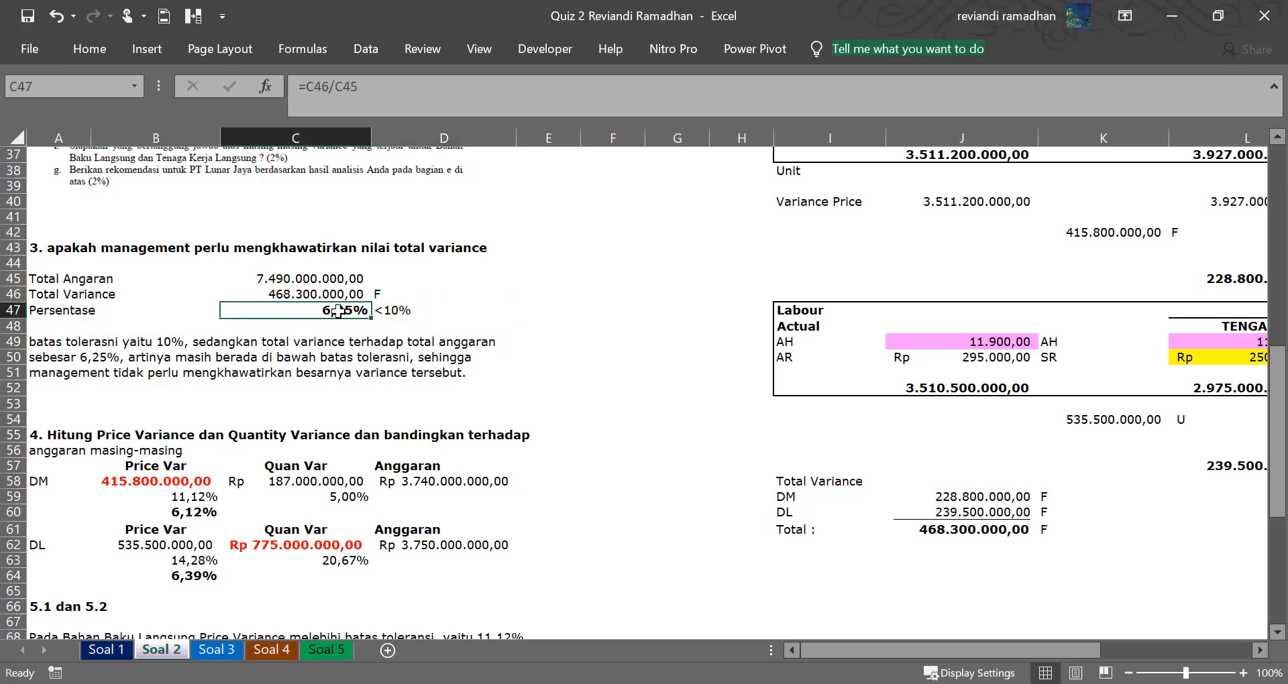
click(393, 310)
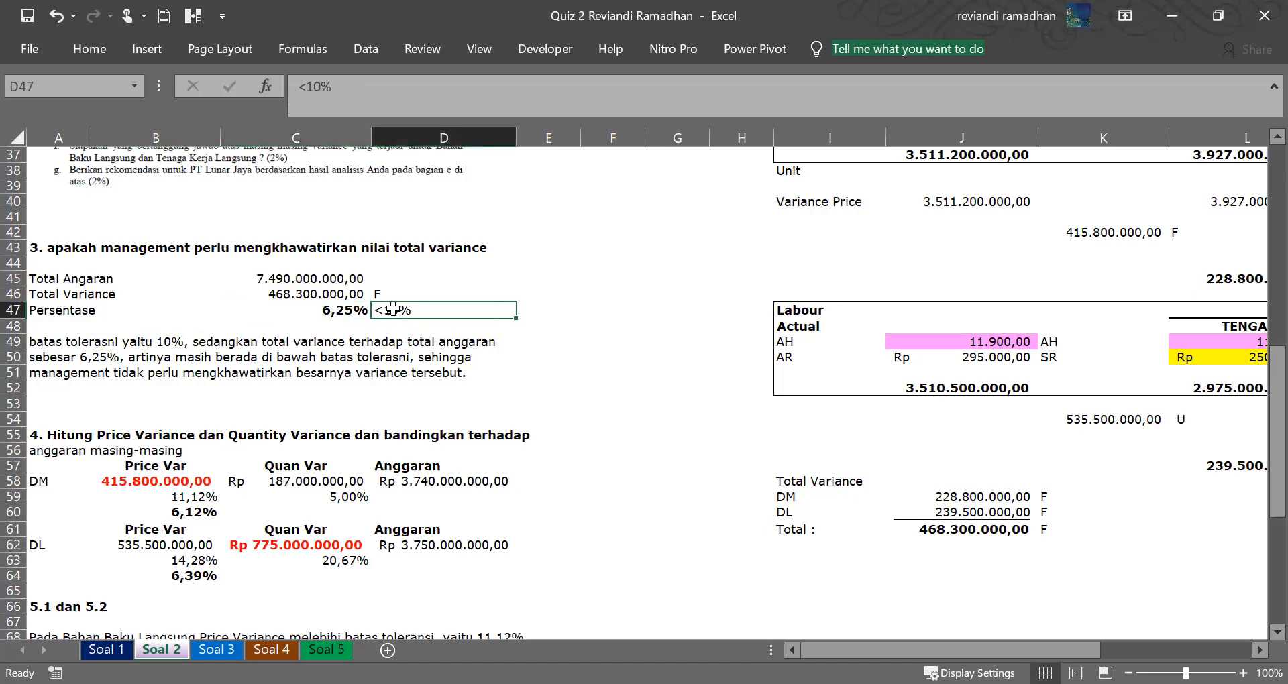
click(346, 310)
click(397, 308)
click(343, 312)
click(379, 311)
click(344, 307)
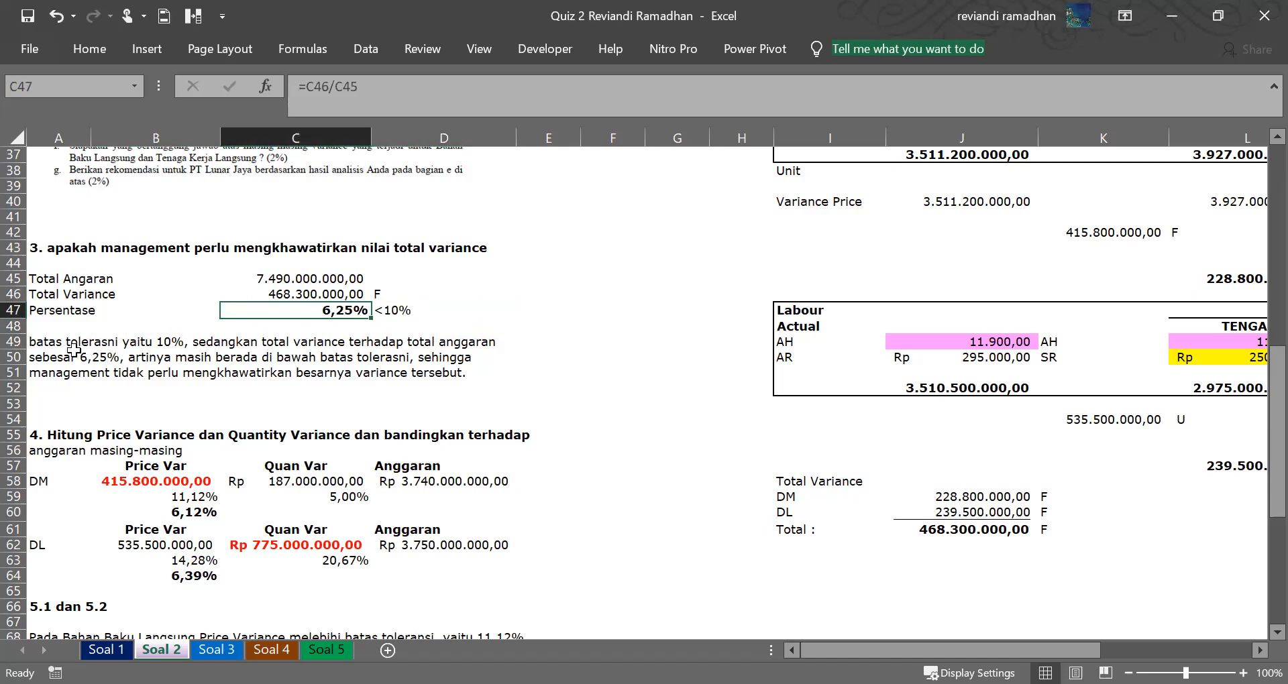
Review the written conclusion in A49:D51 against the section 3 question, Total Variance and Persentase.
drag(40, 343, 425, 385)
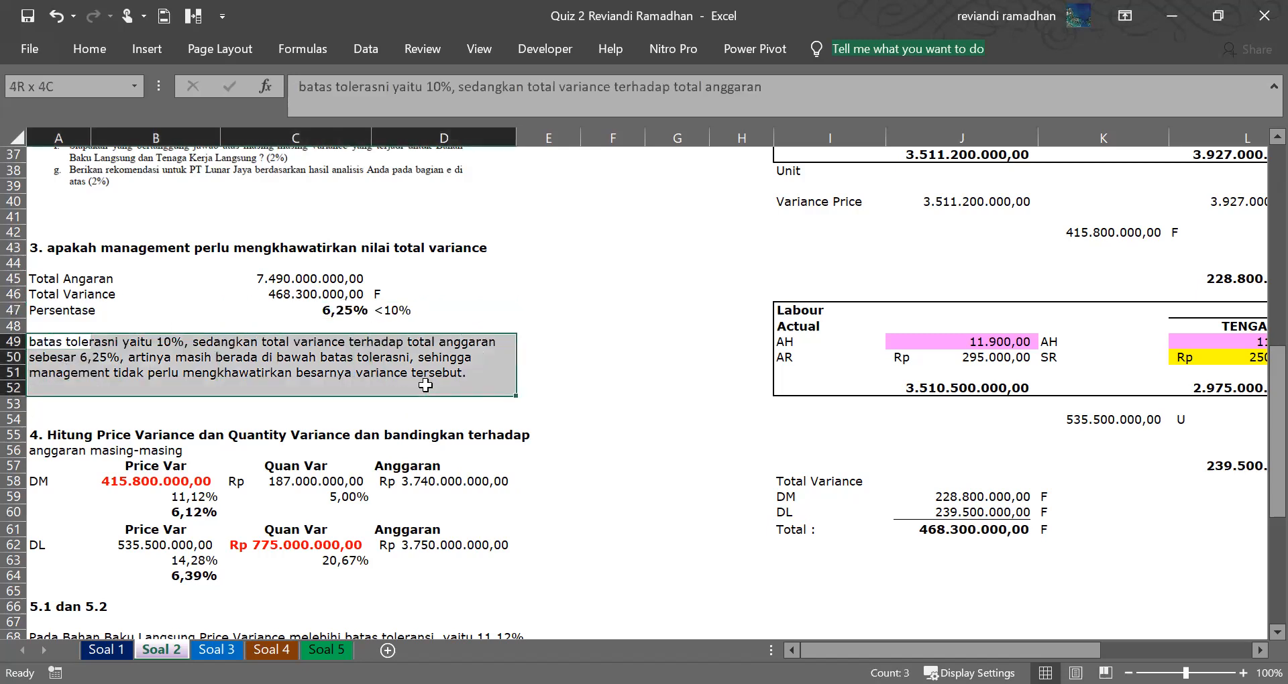
click(205, 363)
click(80, 244)
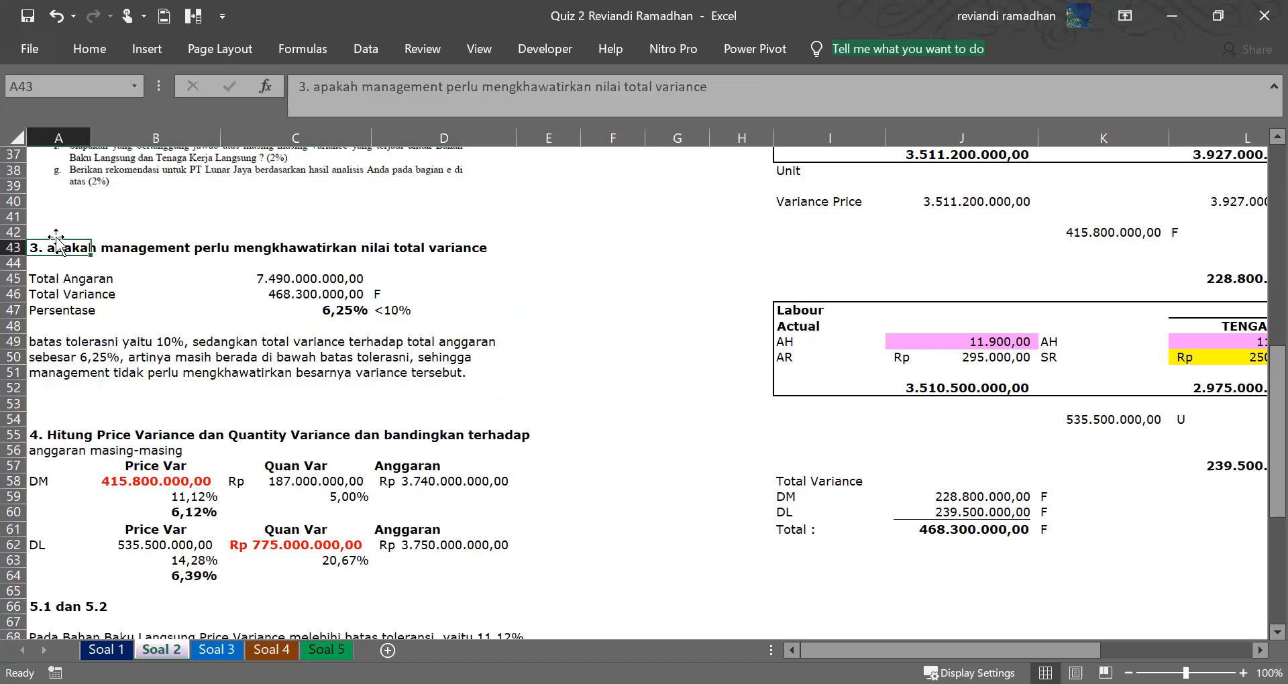
click(308, 294)
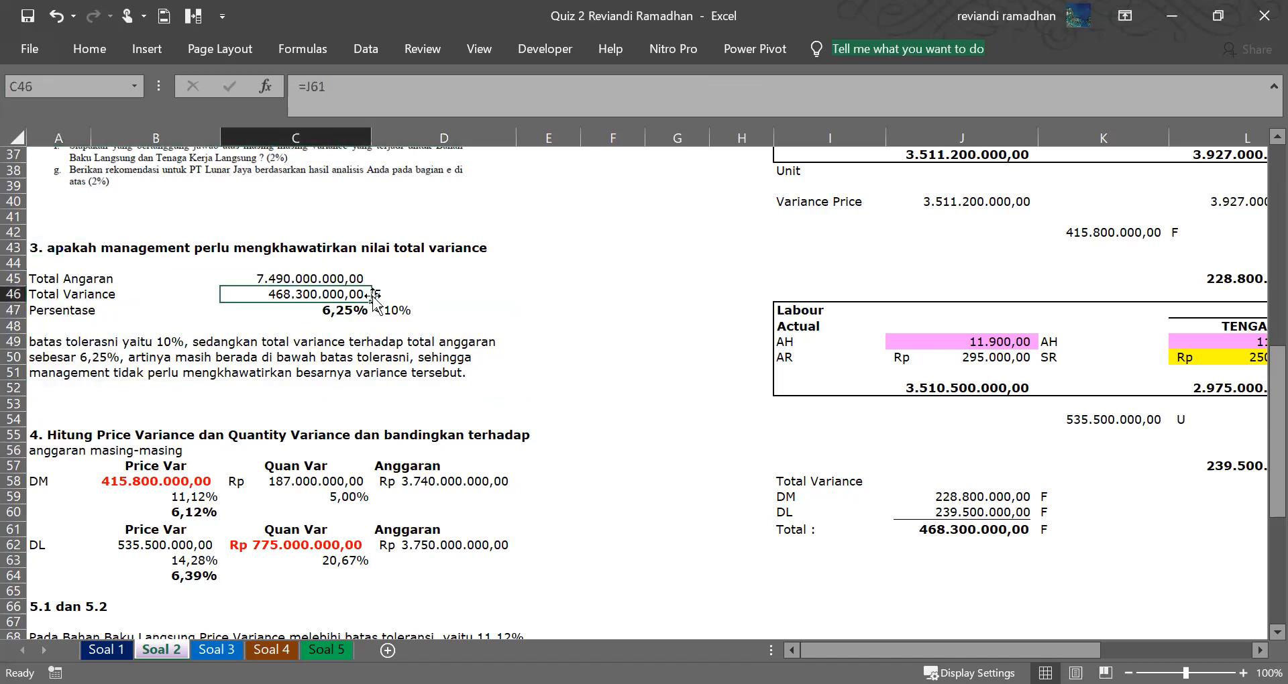
click(389, 312)
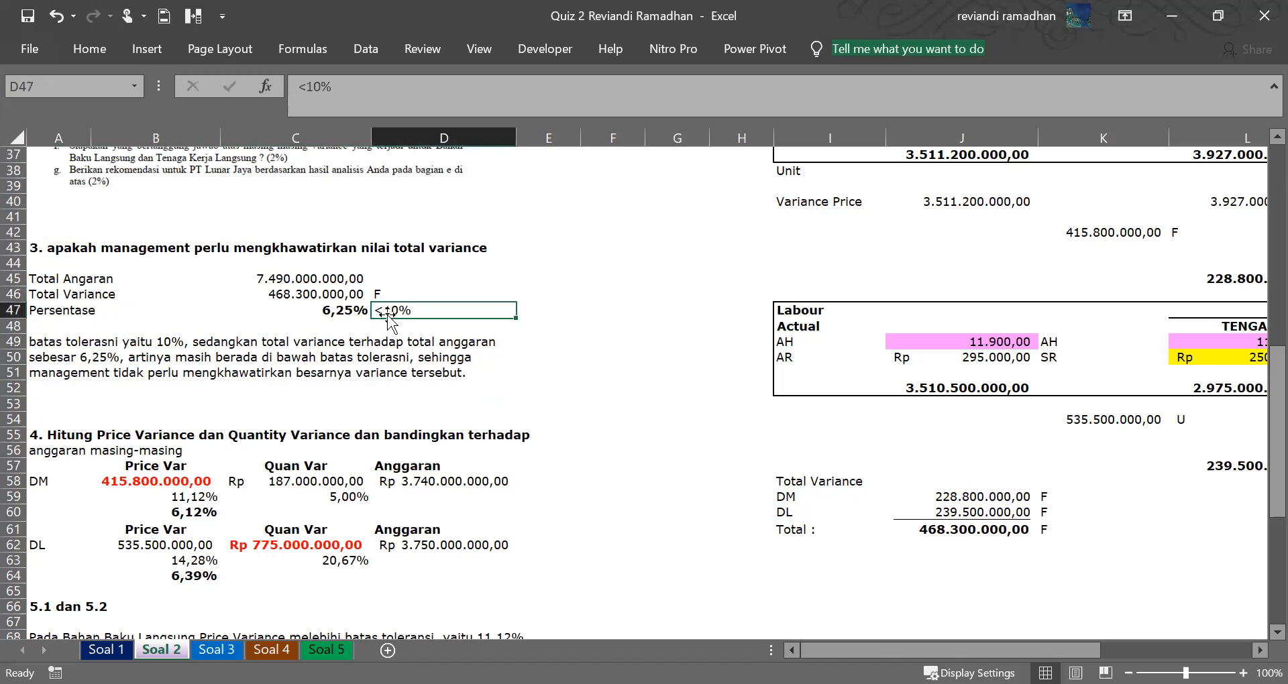
click(316, 306)
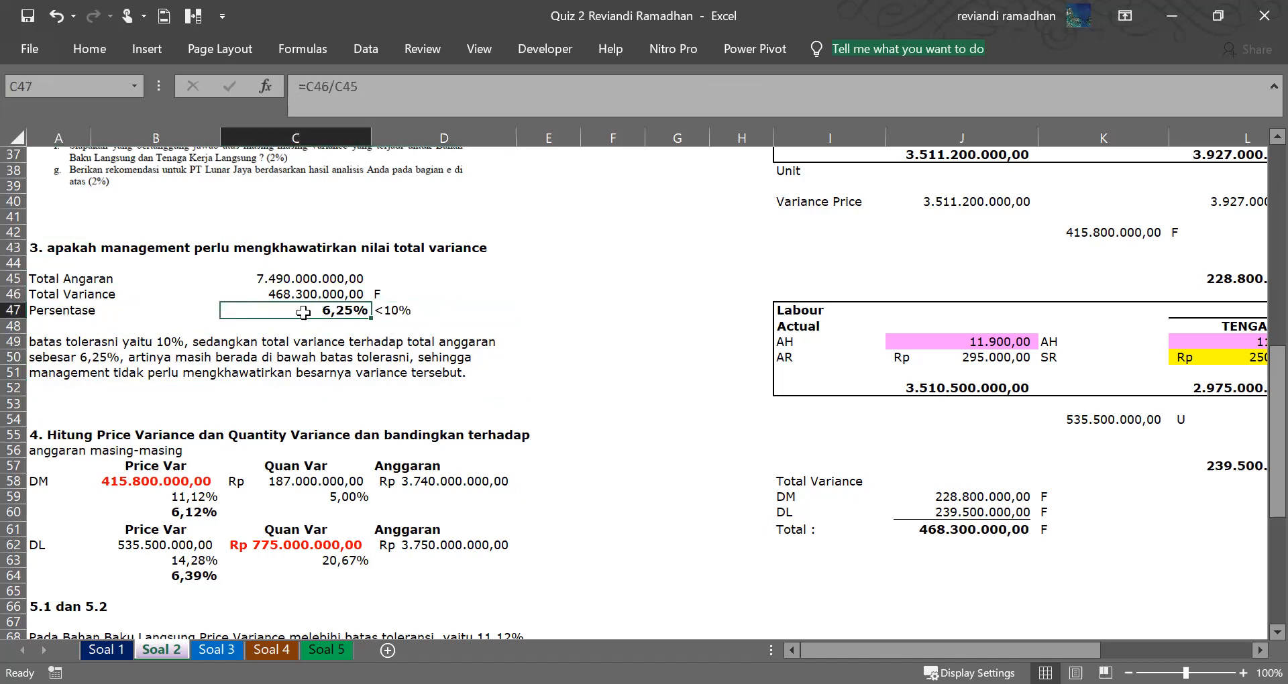
click(92, 346)
drag(40, 338, 79, 376)
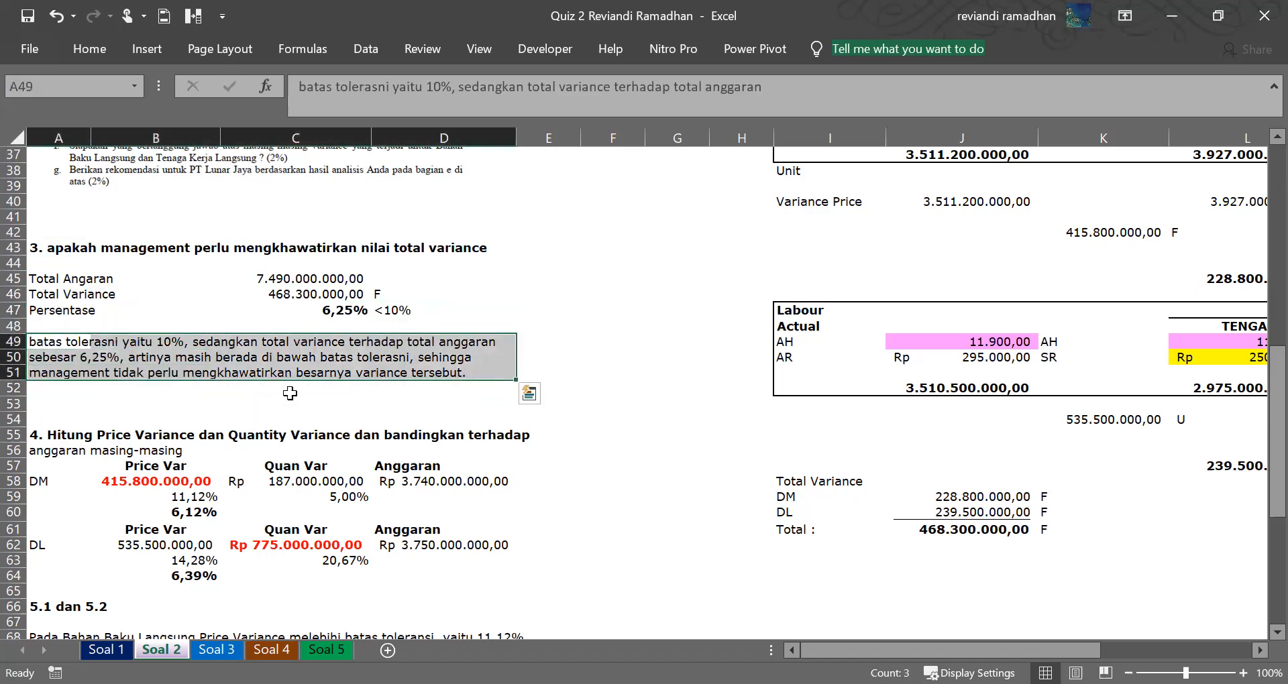
Move on to section 4 and read its heading on Price Variance and Quantity Variance in A55.
click(79, 388)
key(Down)
key(Down)
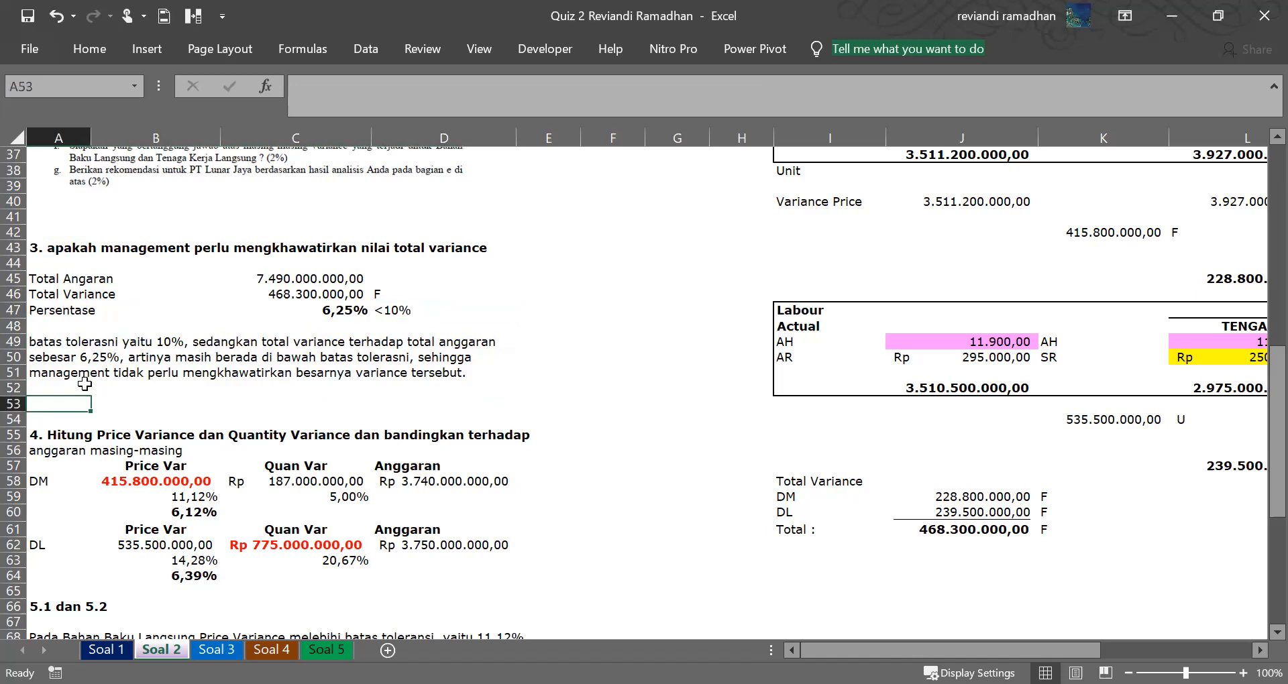
key(Down)
key(Down)
key(Down)
key(Down)
key(Down)
key(Down)
key(Down)
key(Down)
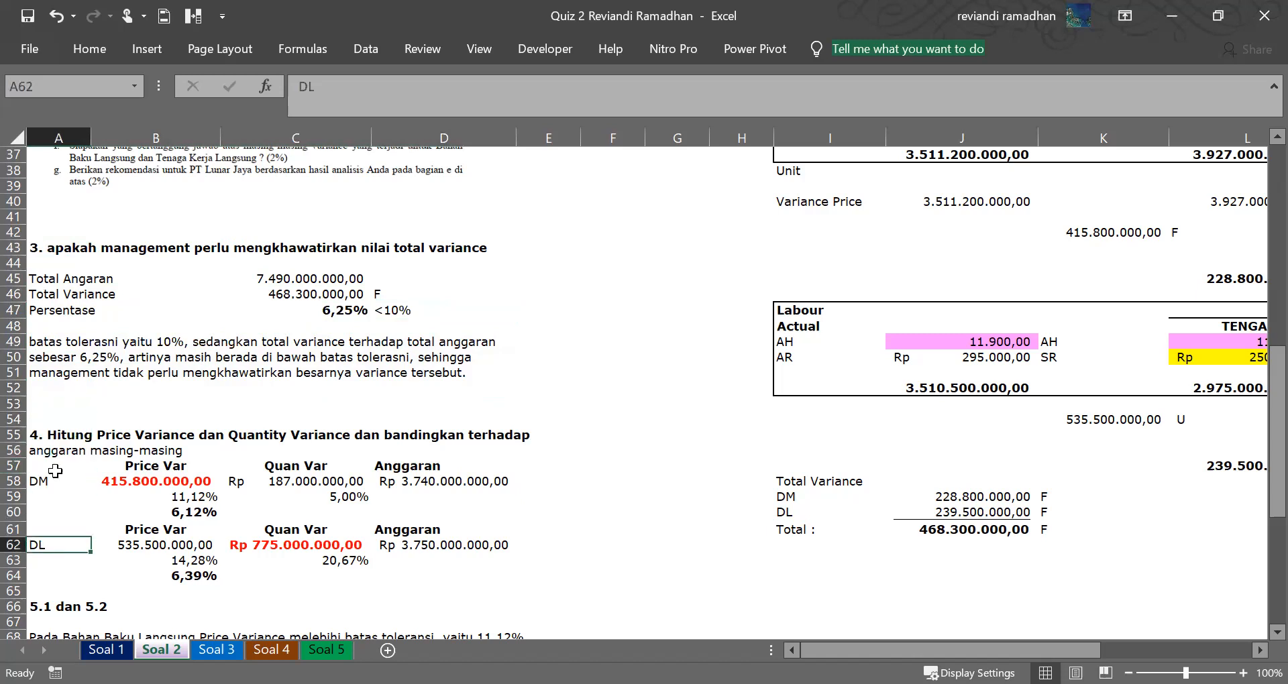
click(56, 436)
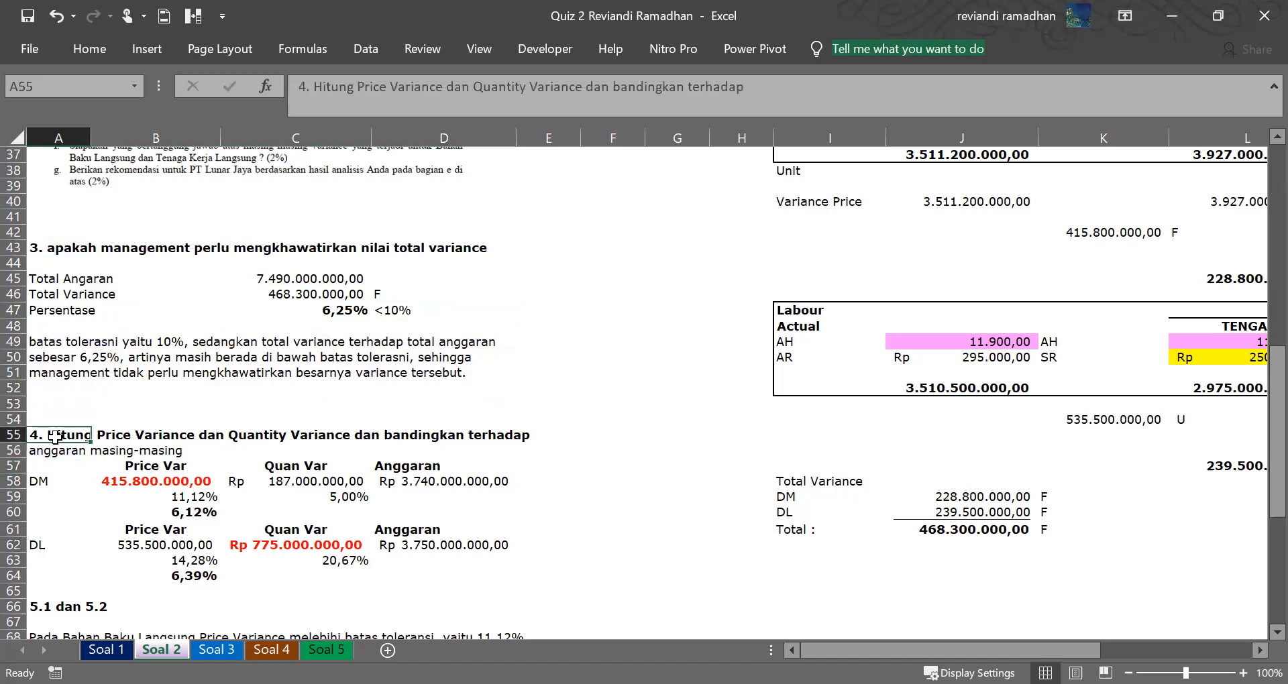
Return to the problem statement and find the requirement on price and quantity variance for material and labour.
scroll(56, 439, up, 12)
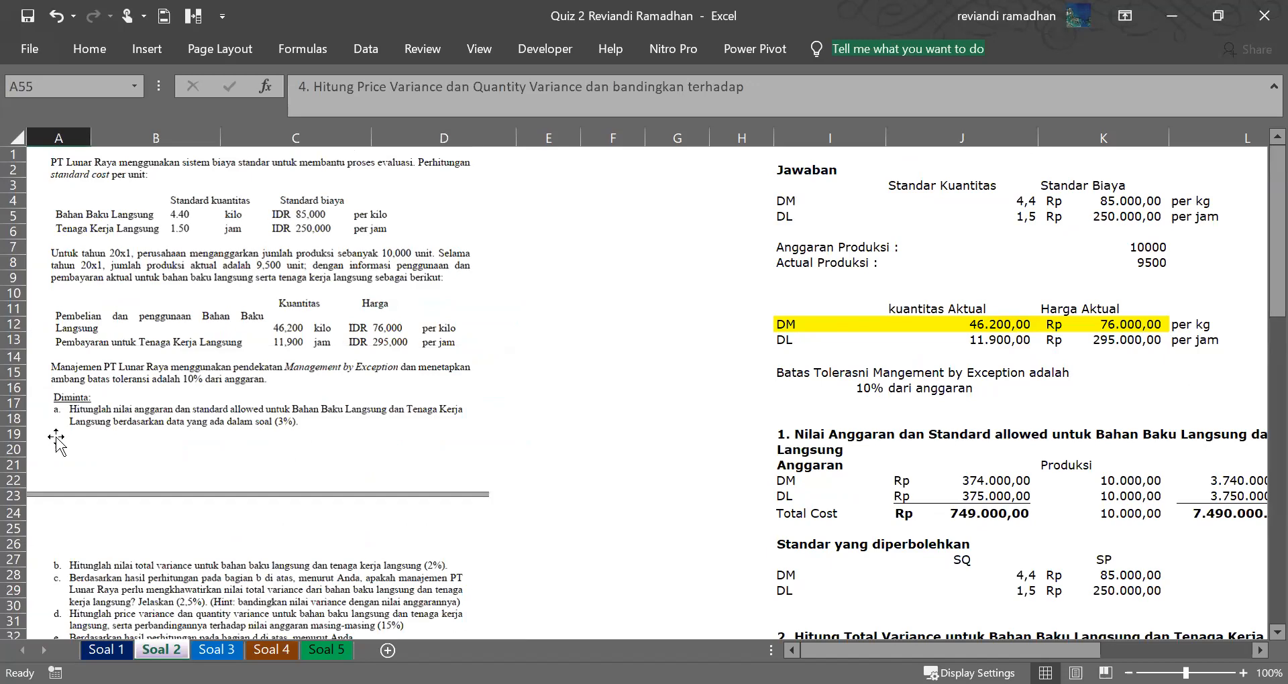
click(598, 421)
key(Down)
key(Down)
key(Down)
key(Down)
key(Down)
key(Down)
key(Down)
key(Down)
key(Down)
key(Down)
key(Down)
key(Down)
key(Down)
key(Down)
key(Down)
key(Down)
key(Down)
key(Down)
key(Down)
key(Down)
key(Down)
key(Down)
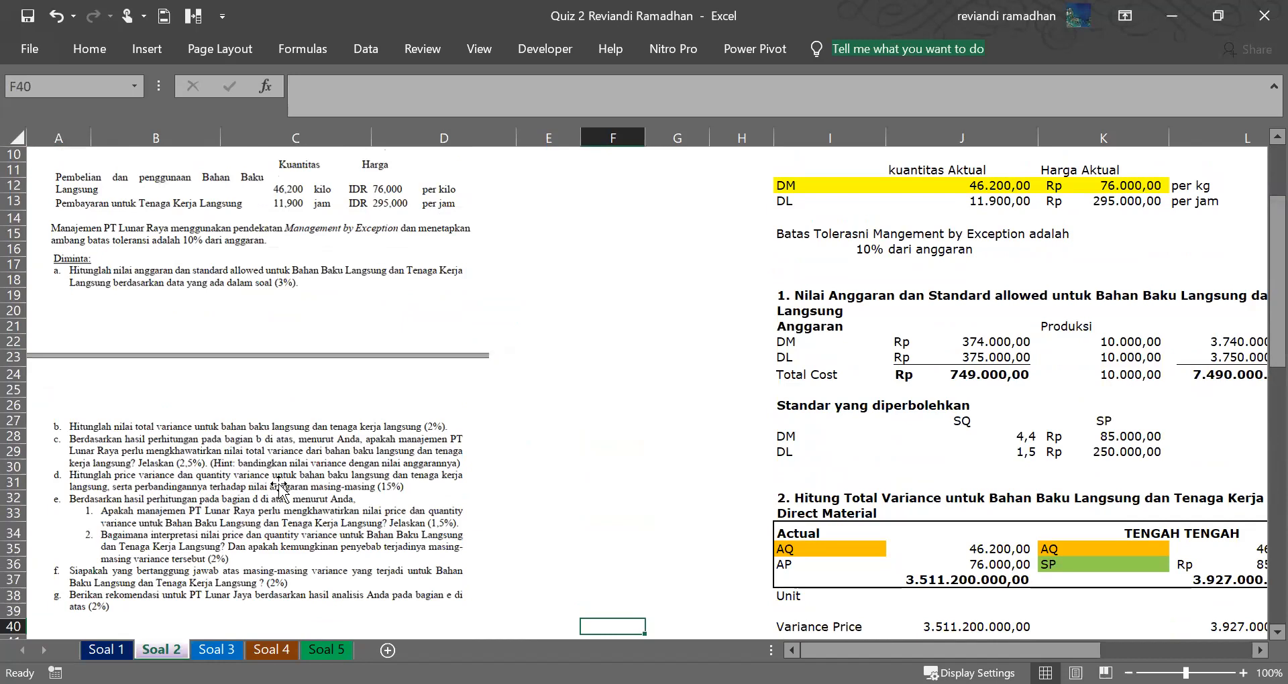
Examine requirement d on comparing price and quantity variances with their respective budgets, alongside the section 4 heading.
click(594, 514)
key(Down)
key(Down)
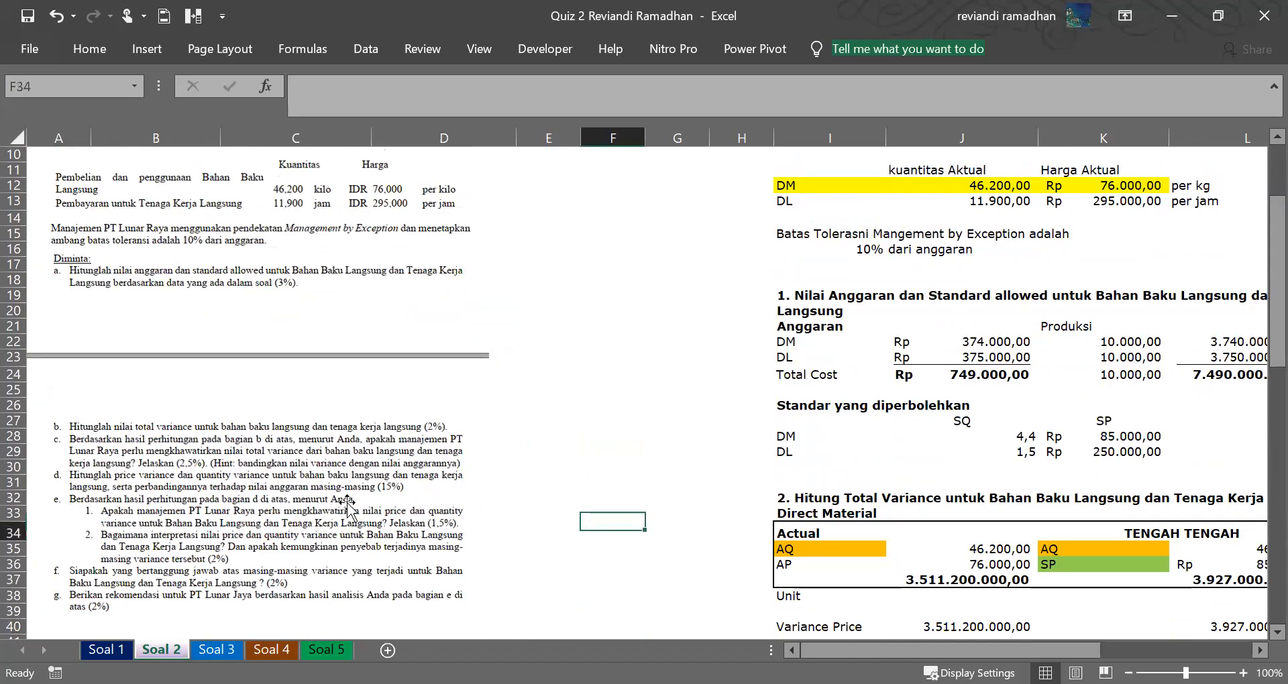
key(Down)
key(Down)
key(Down)
key(Down)
key(Down)
key(Down)
key(Down)
key(Down)
key(Down)
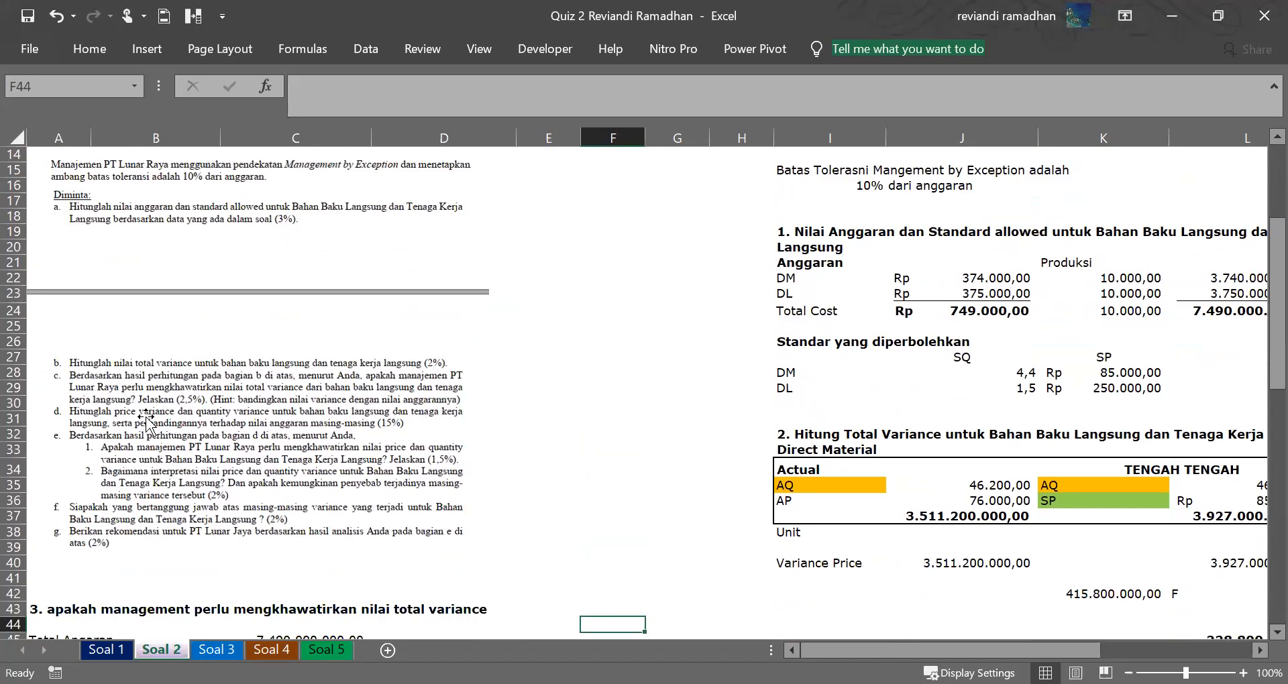
key(Down)
key(Down)
key(Down)
key(Down)
key(Down)
key(Down)
key(Down)
key(Down)
key(Down)
key(Down)
key(Down)
key(Down)
key(Down)
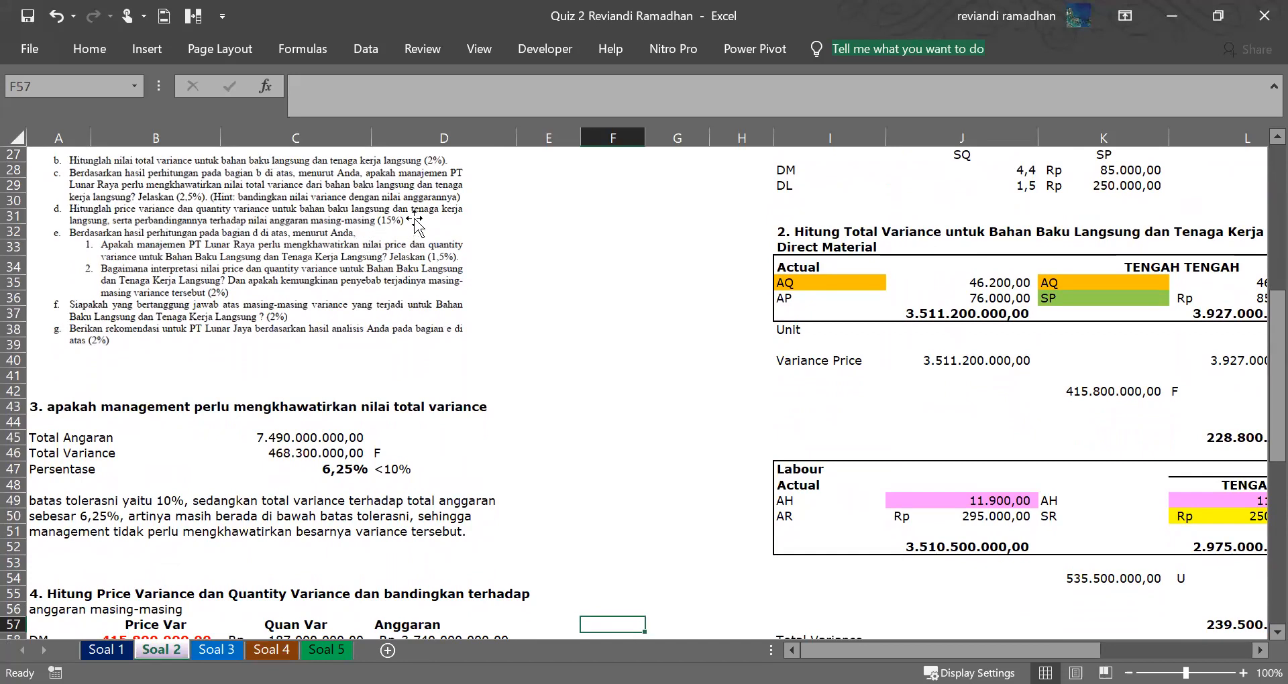
Read requirements d and e on the price and quantity variances for direct material and labour in the problem statement.
click(539, 213)
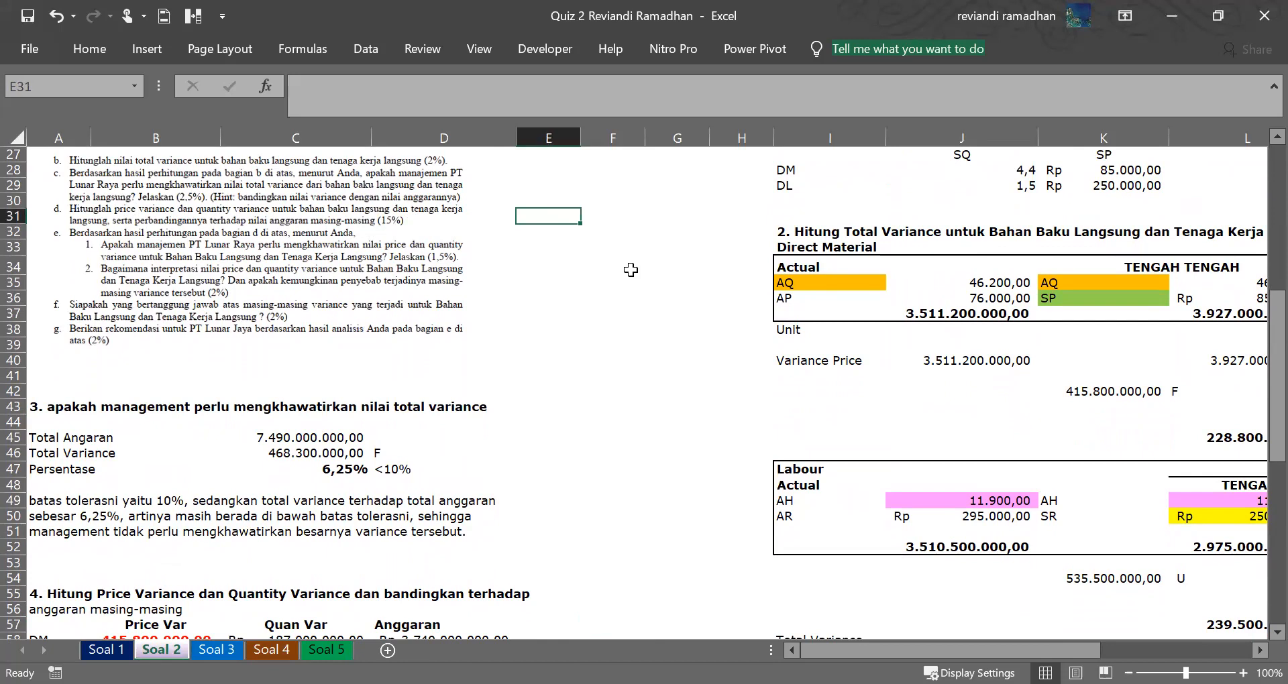
key(Down)
key(Down)
key(Down)
key(Down)
key(Down)
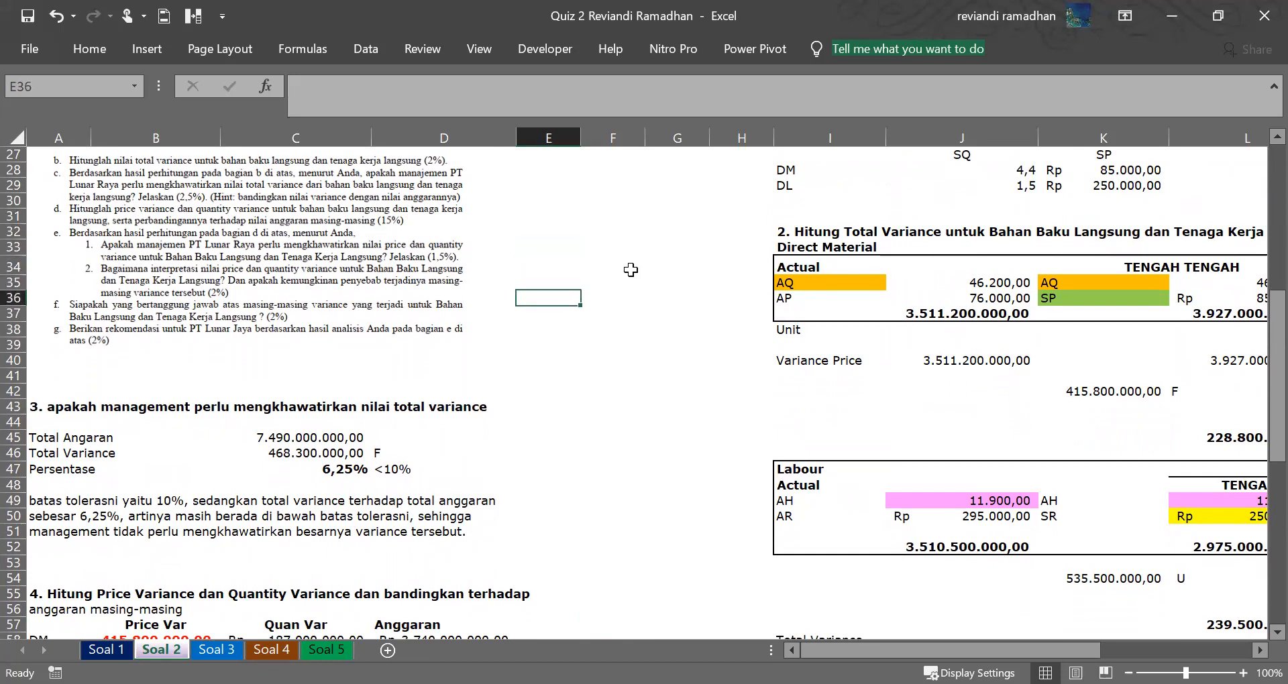
click(400, 250)
click(656, 267)
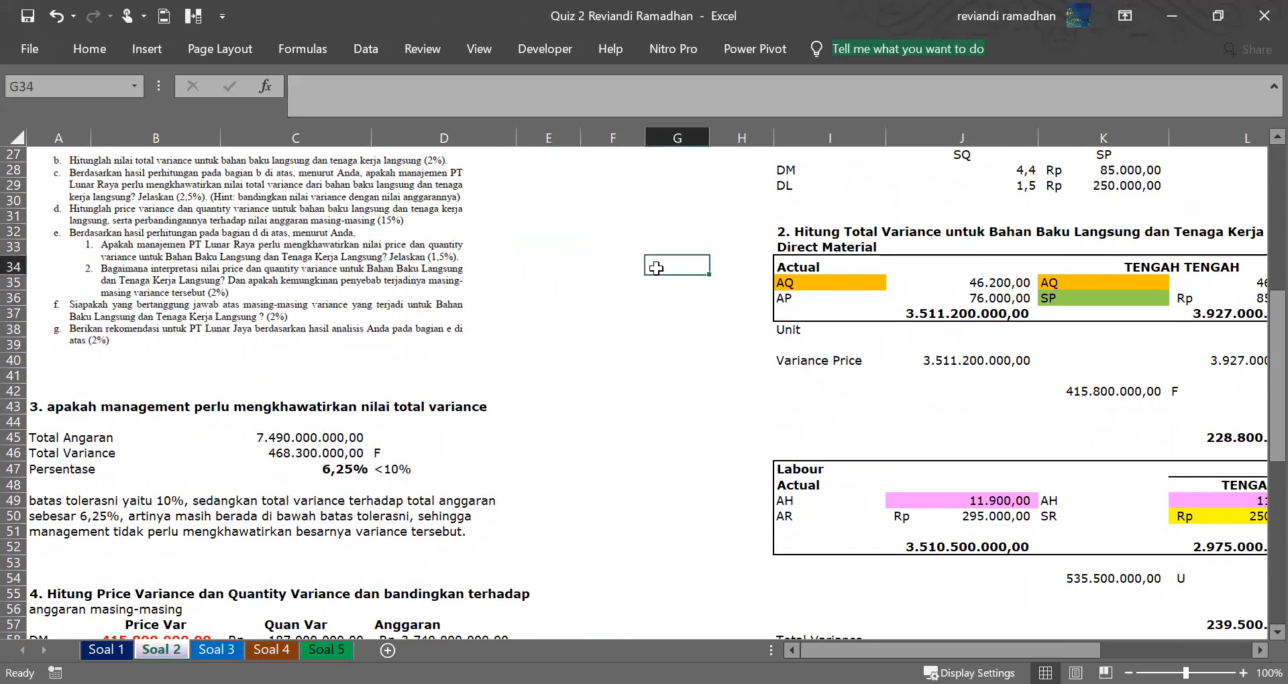
click(558, 259)
key(Down)
key(Down)
key(Down)
key(Down)
key(Down)
key(Down)
key(Down)
key(Down)
key(Down)
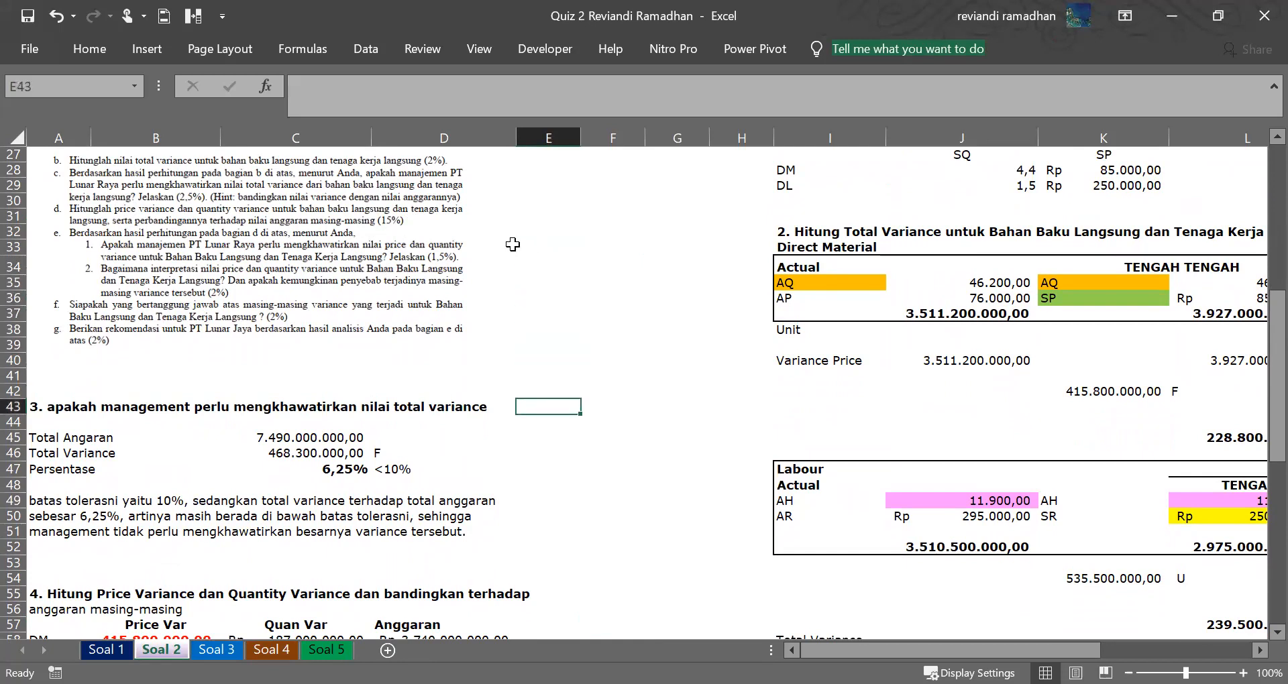
Examine the section 4 table of Price Var, Quan Var and Anggaran for DM and DL.
click(218, 554)
key(Down)
key(Down)
key(Down)
key(Down)
key(Down)
key(Down)
key(Down)
key(Down)
key(Down)
key(Down)
key(Down)
key(Down)
key(Down)
key(Down)
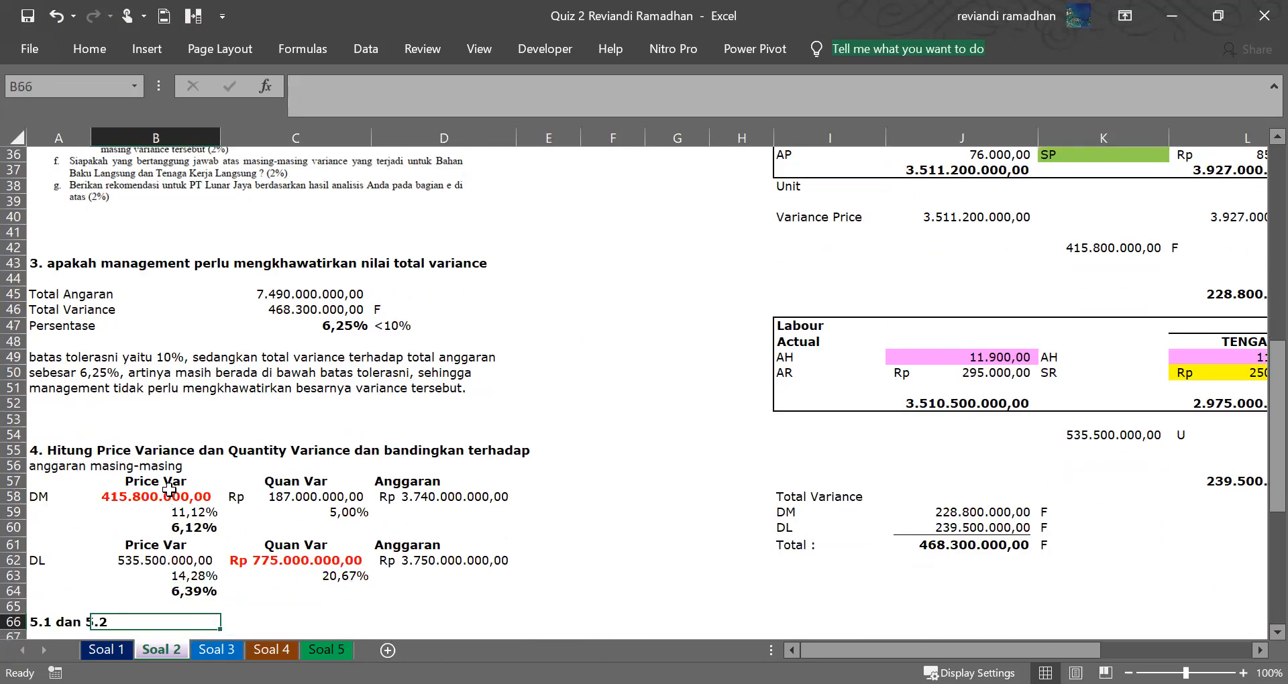
scroll(170, 483, down, 2)
click(171, 453)
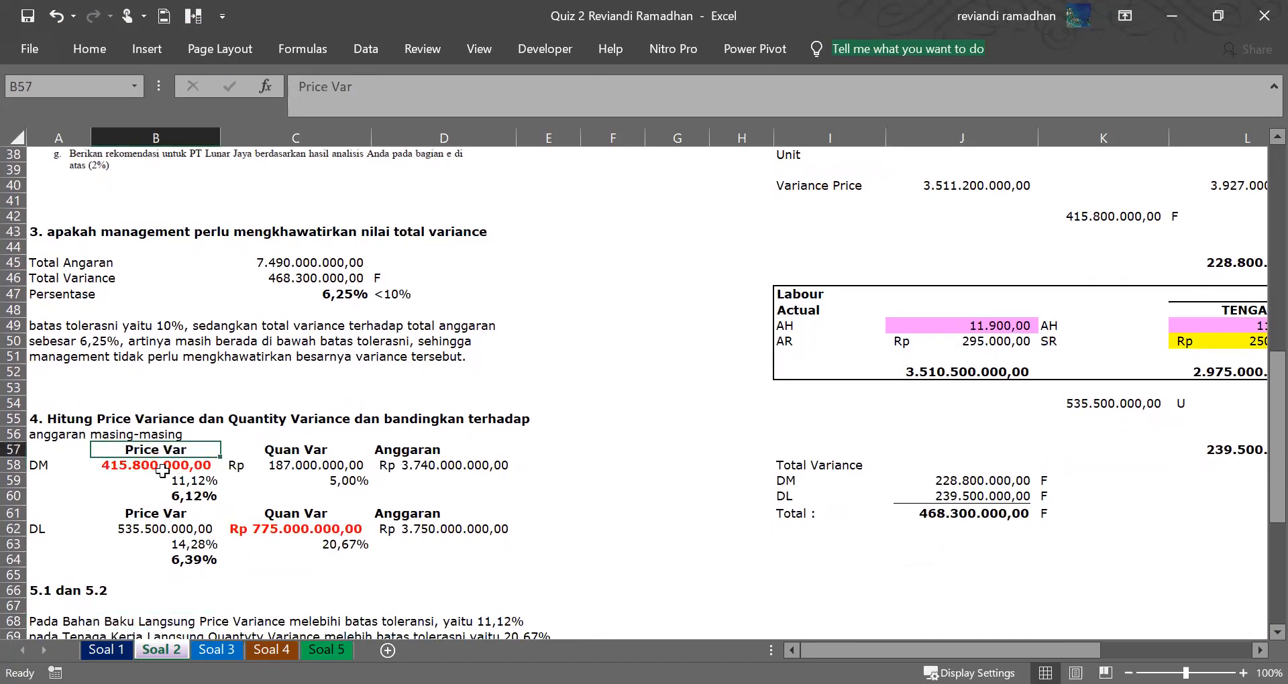
Change the font colour of the section 4 variance cells B58:C64 to black.
click(164, 470)
drag(164, 469, 309, 560)
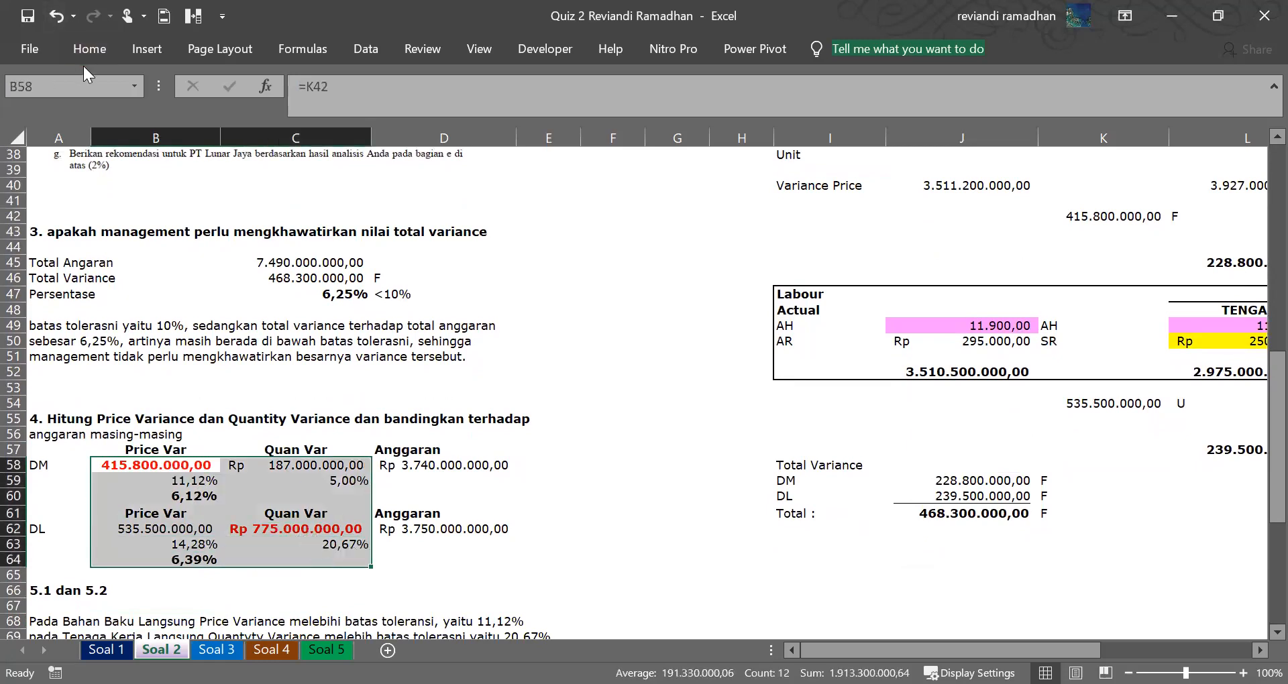
click(101, 47)
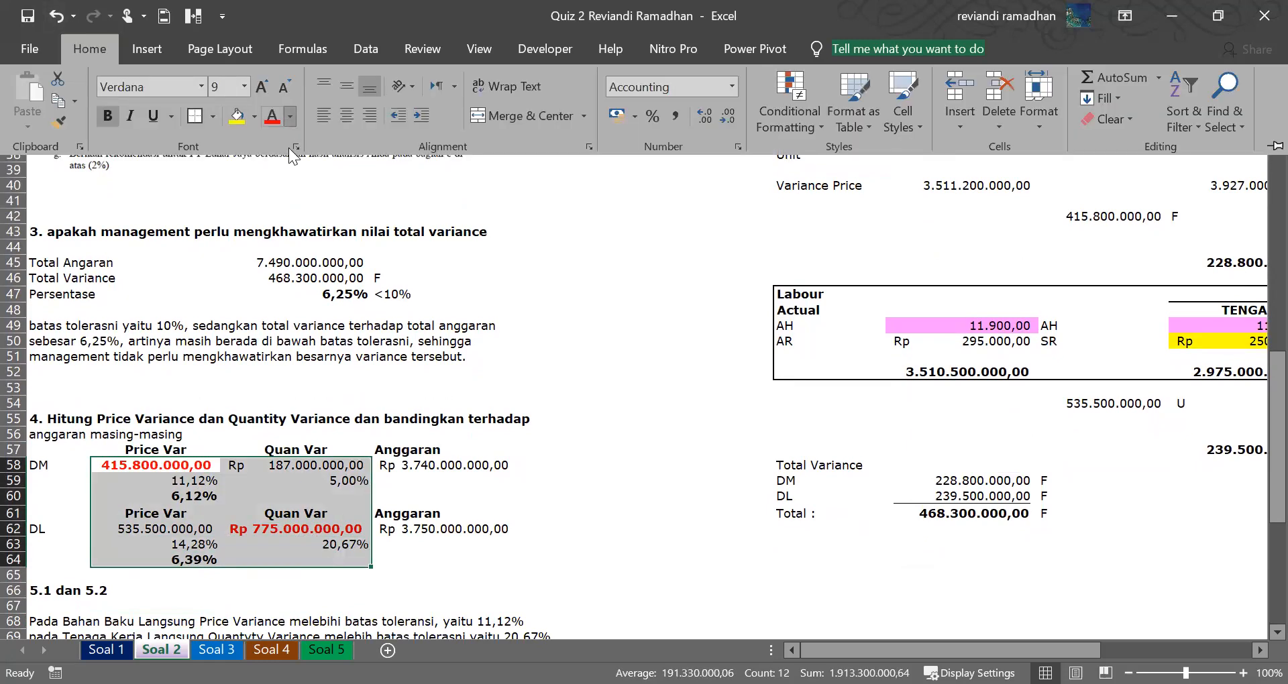
click(192, 477)
click(164, 463)
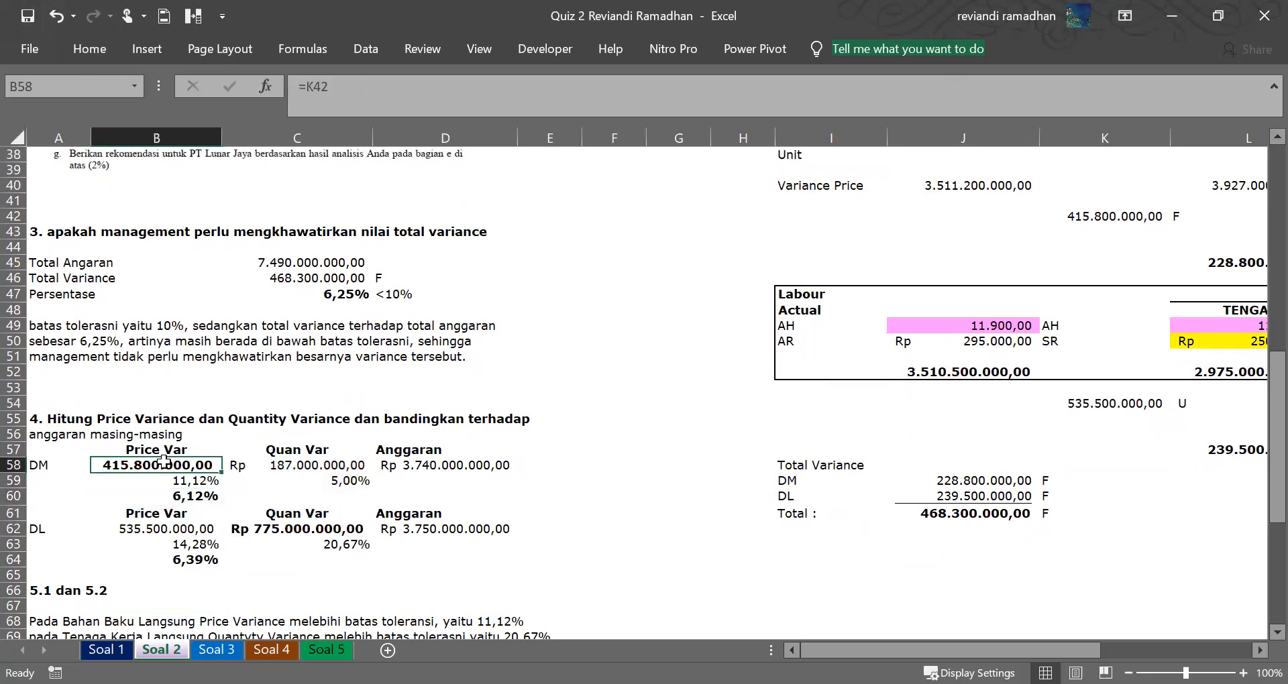
Remove the bold formatting from the DM price variance in B58 and the DL quantity variance in C62.
click(1095, 216)
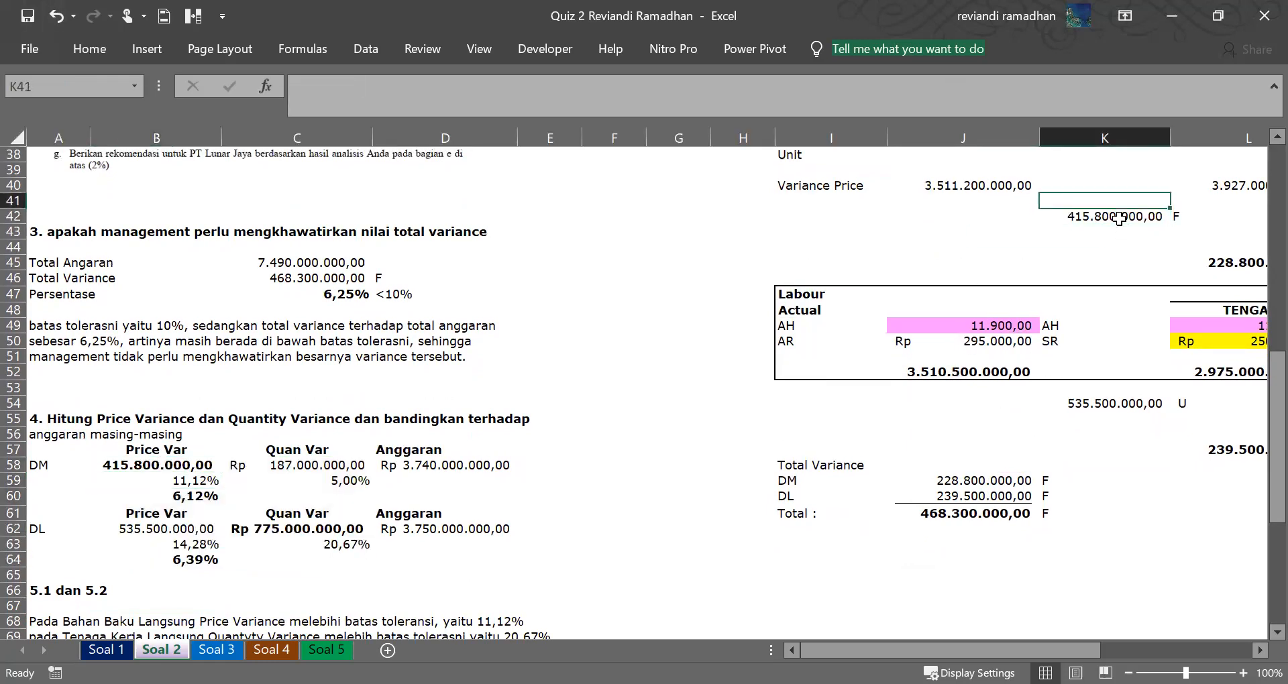
scroll(604, 403, right, 1)
click(67, 454)
click(67, 463)
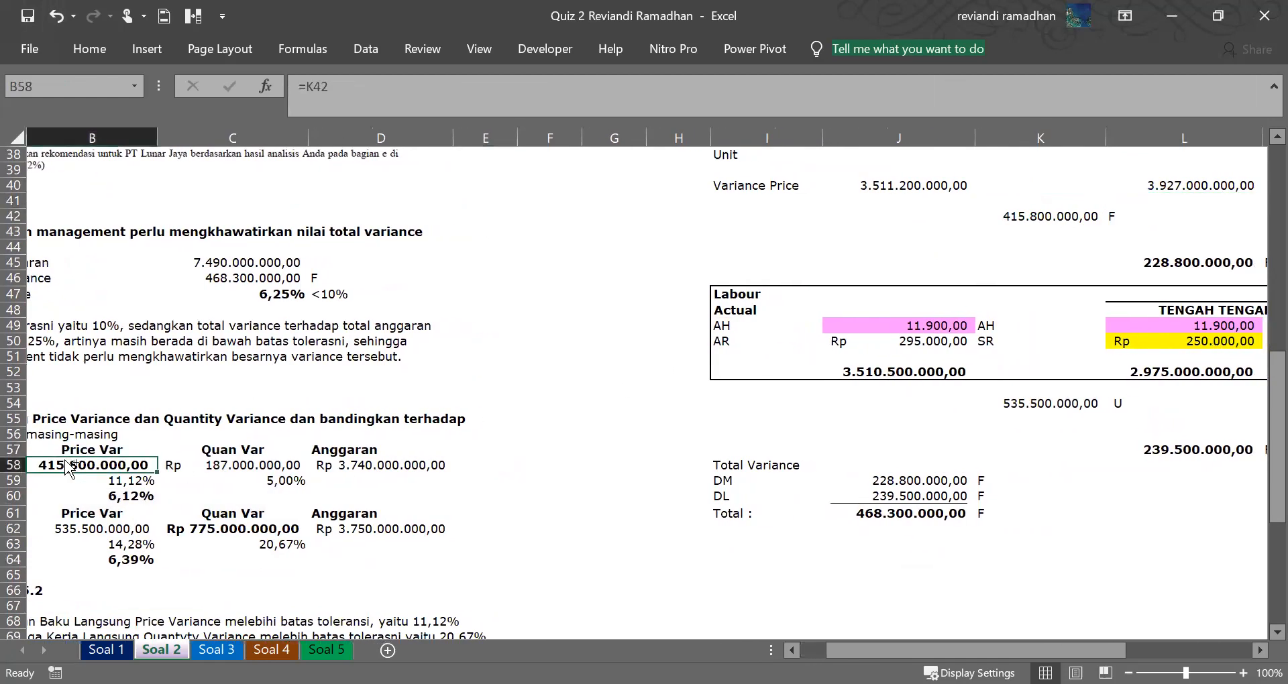
click(233, 528)
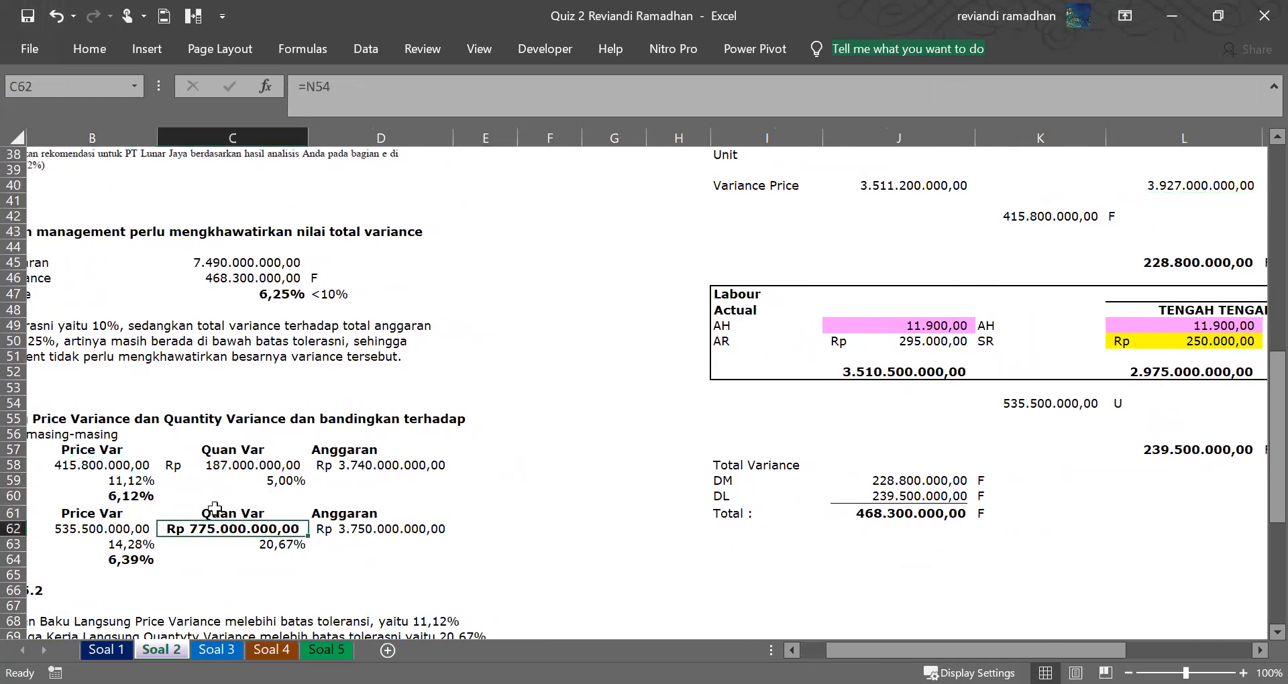
click(116, 465)
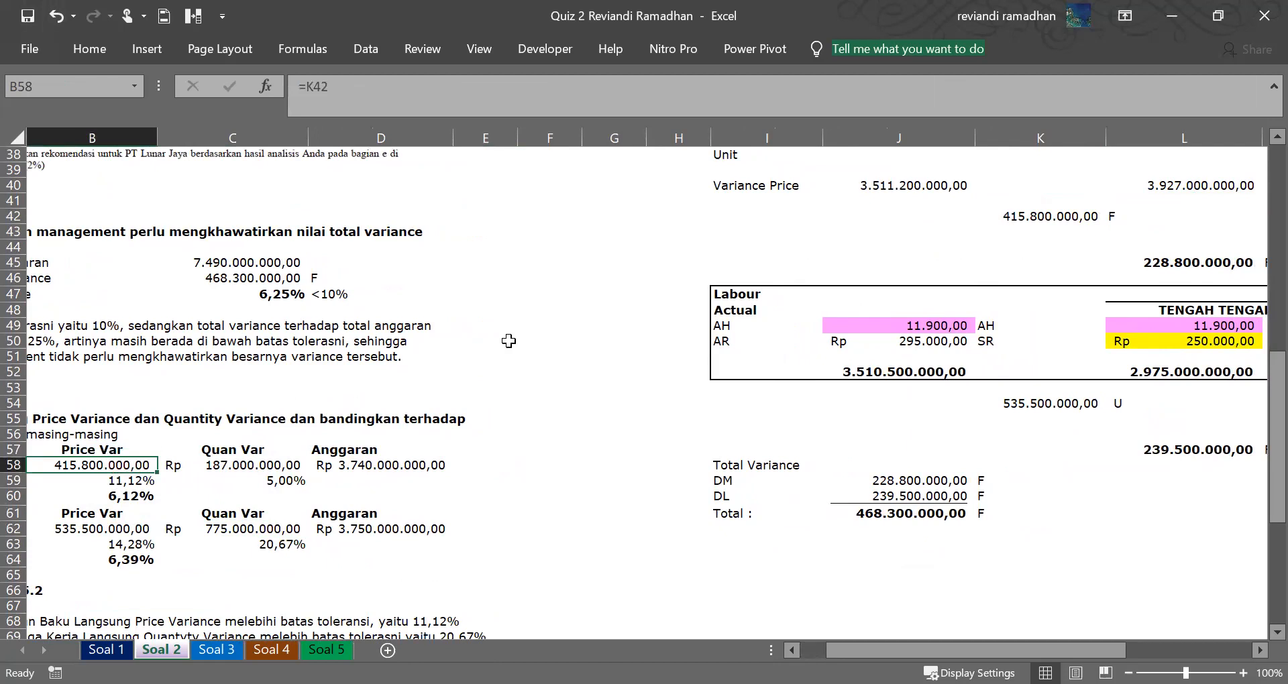
Trace the DM price variance in B58 back to its source in K42 and check its F/U mark.
key(Up)
click(777, 182)
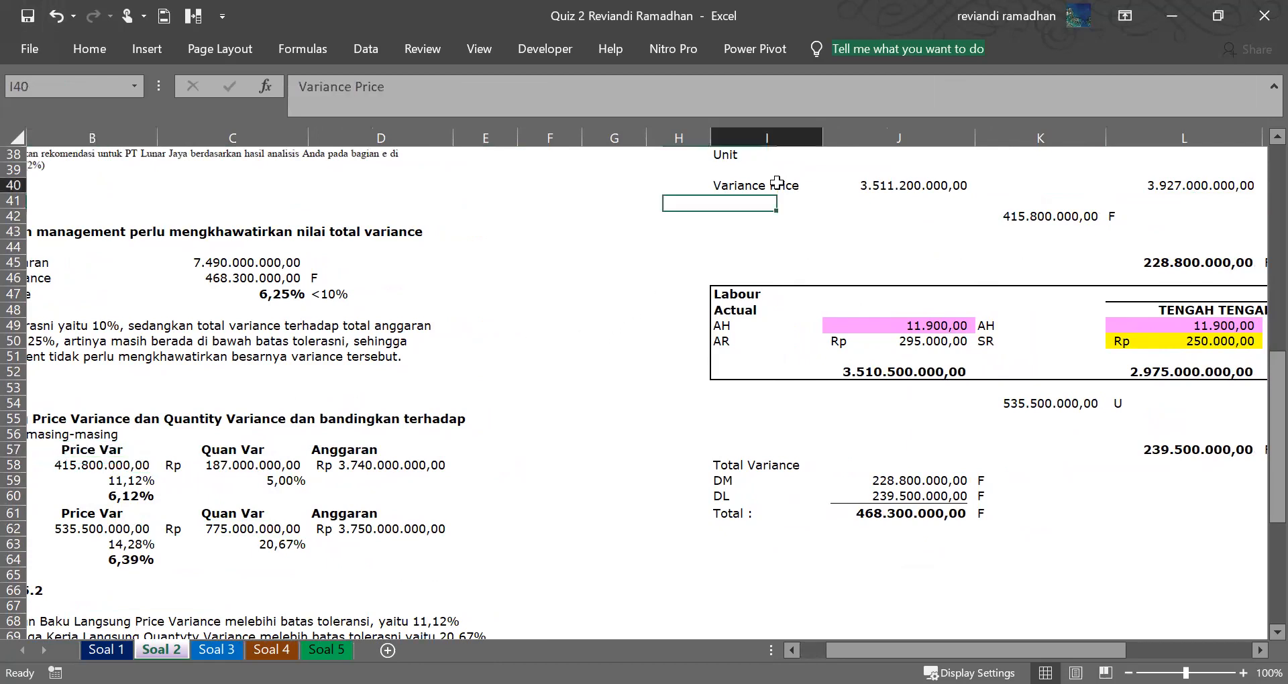
key(Left)
click(127, 463)
scroll(125, 463, left, 1)
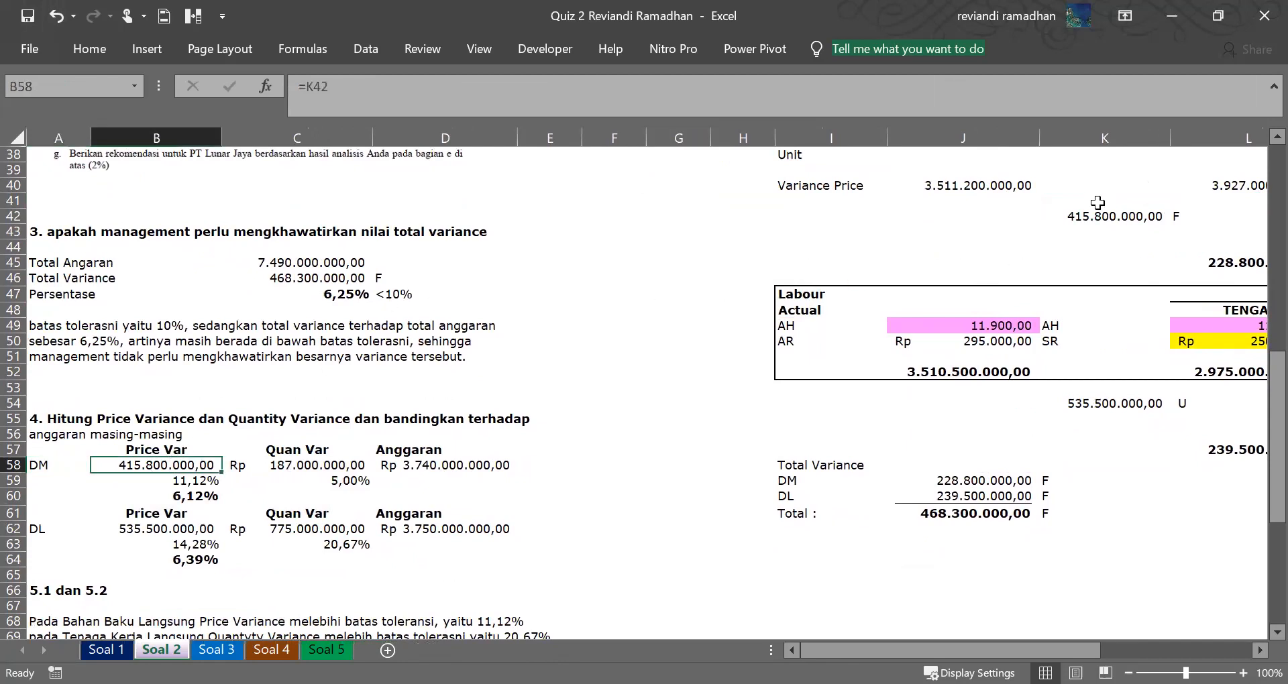
click(1082, 214)
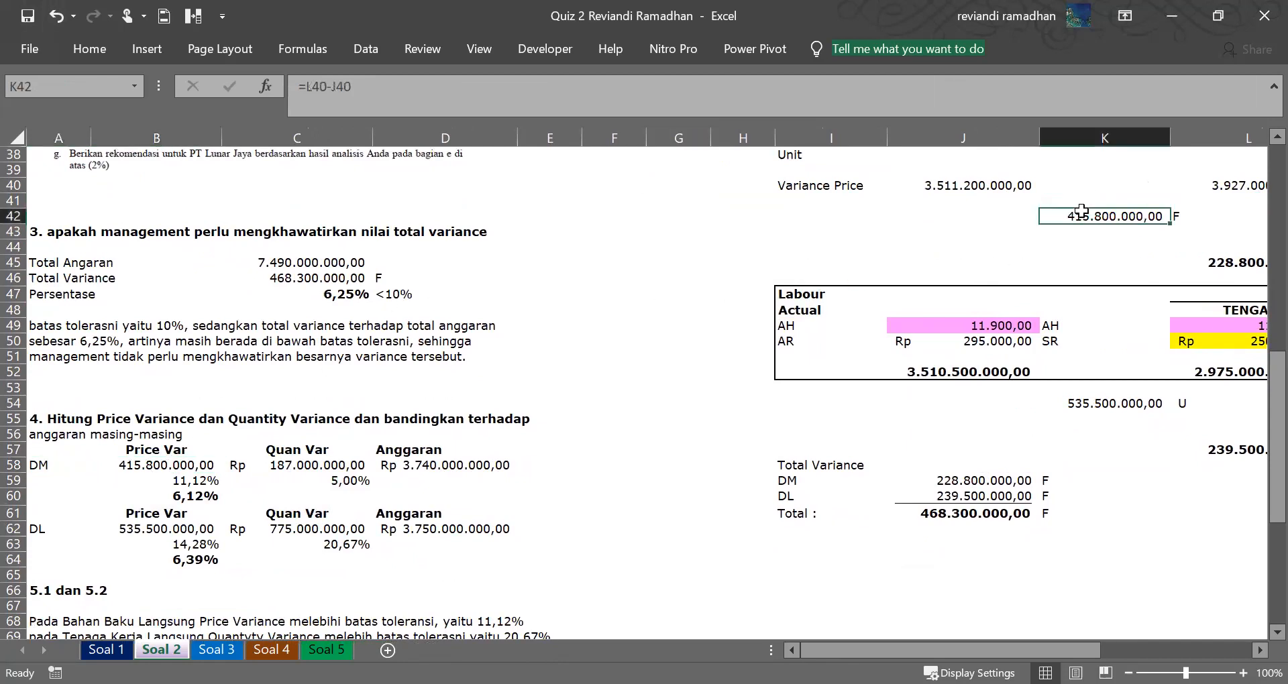
key(Right)
key(Right)
key(Right)
key(Right)
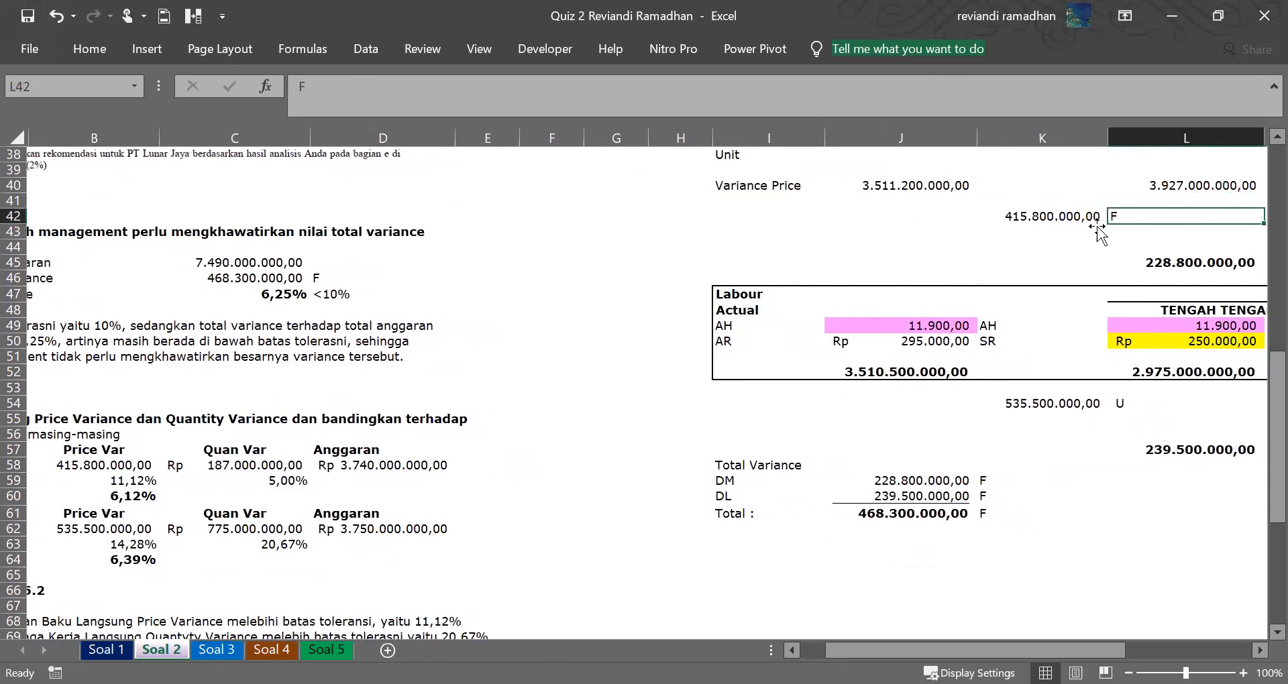
Inspect the DM quantity variance and its F/U mark in N42:O42, and return to the start of row 42.
scroll(1076, 228, up, 10)
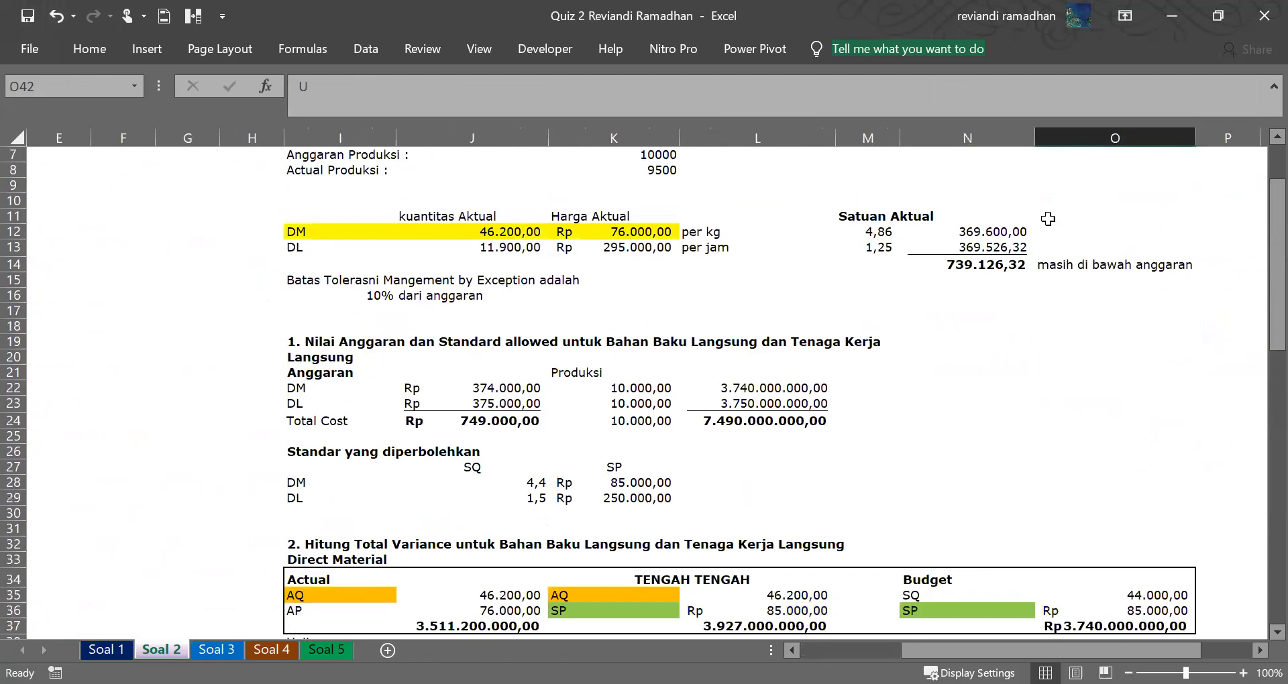
drag(1256, 279, 1253, 418)
key(Left)
key(Left)
key(Left)
key(Left)
key(Left)
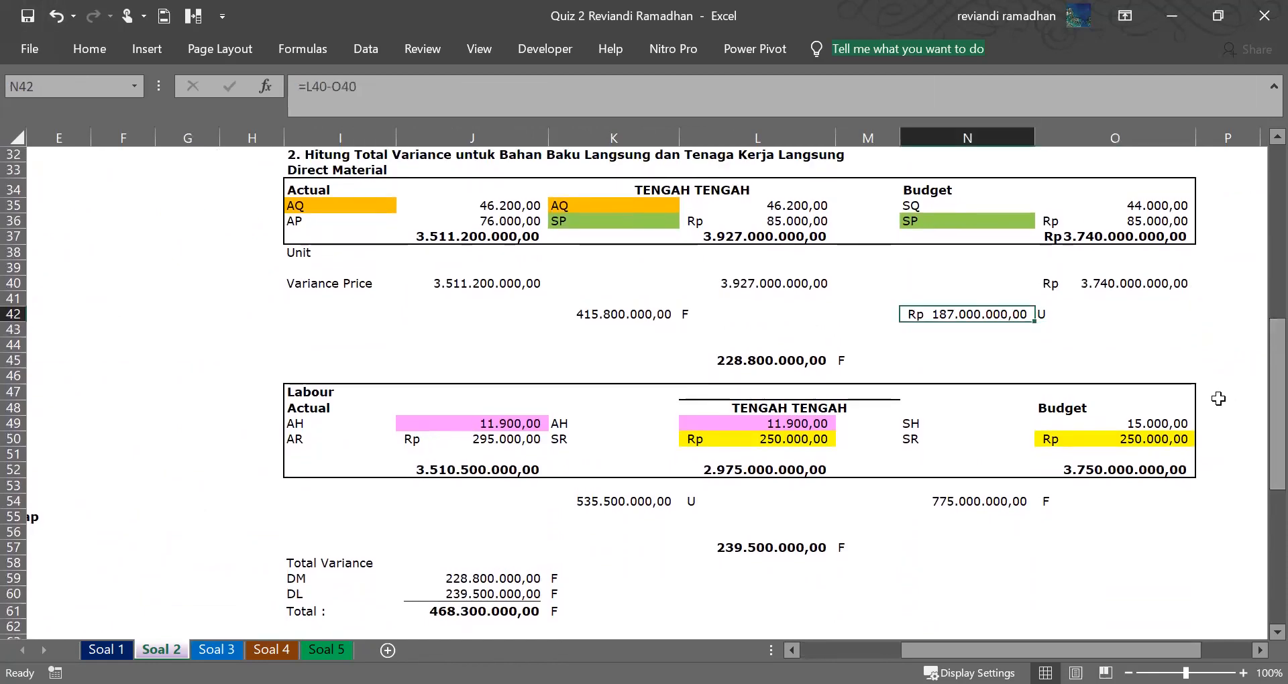
key(Left)
key(Left)
key(Left)
key(Left)
key(Left)
key(Left)
key(Left)
key(Left)
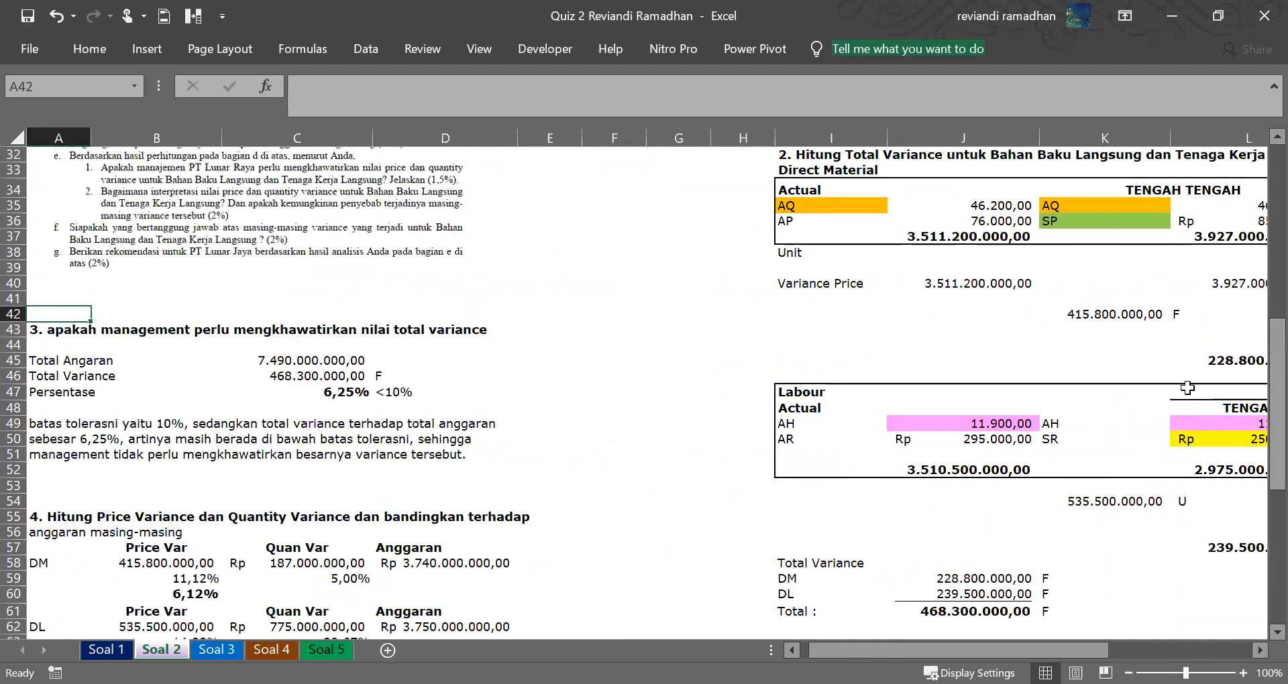
Check the DM quantity variance percentage in C59 and compare it with the source variance in N42.
key(Right)
key(Right)
key(Right)
key(Right)
key(Right)
key(Left)
key(Right)
key(Left)
key(Left)
key(Left)
key(Left)
key(Left)
key(Left)
click(172, 591)
click(180, 582)
key(Right)
key(Right)
key(Right)
key(Right)
key(Right)
key(Right)
key(Right)
key(Right)
key(Right)
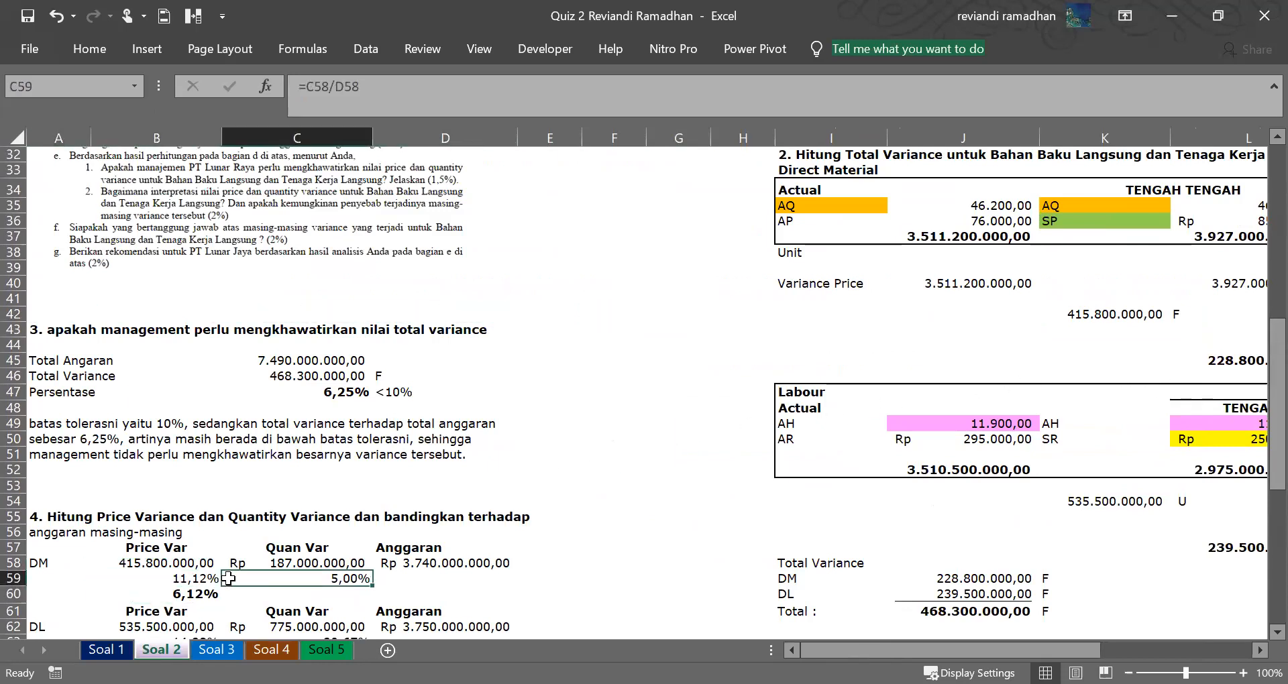
key(Right)
key(Right)
key(Right)
key(Right)
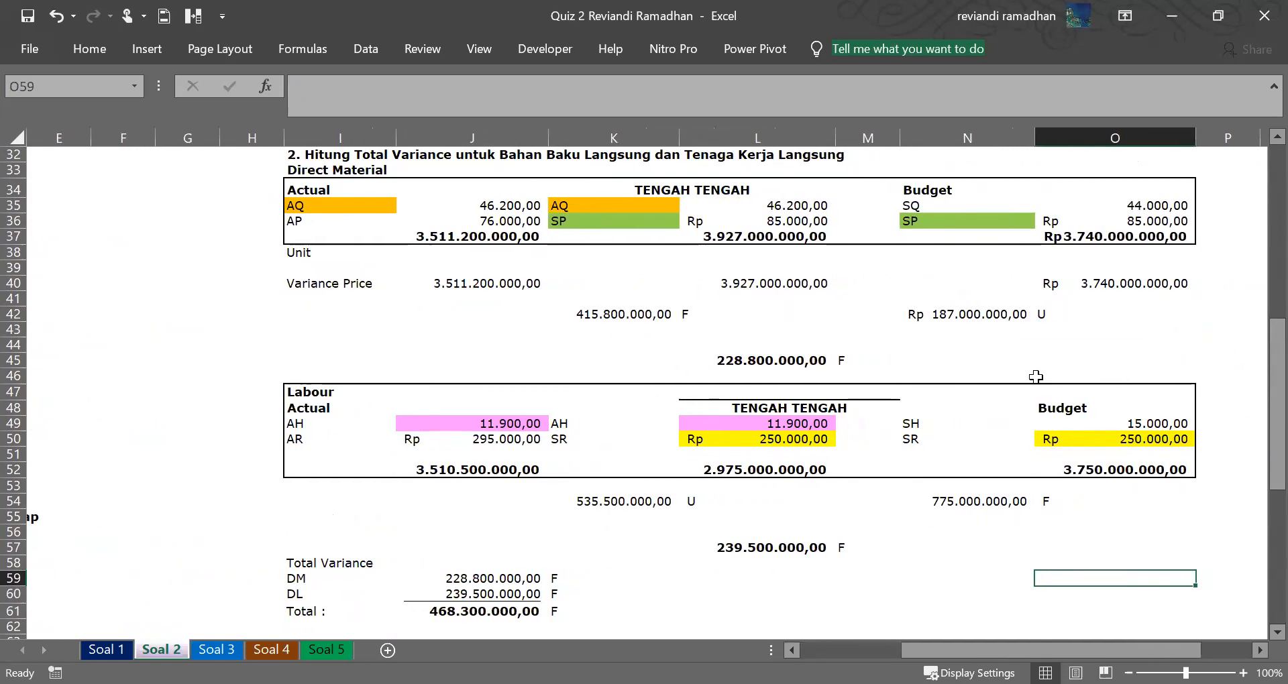
click(964, 310)
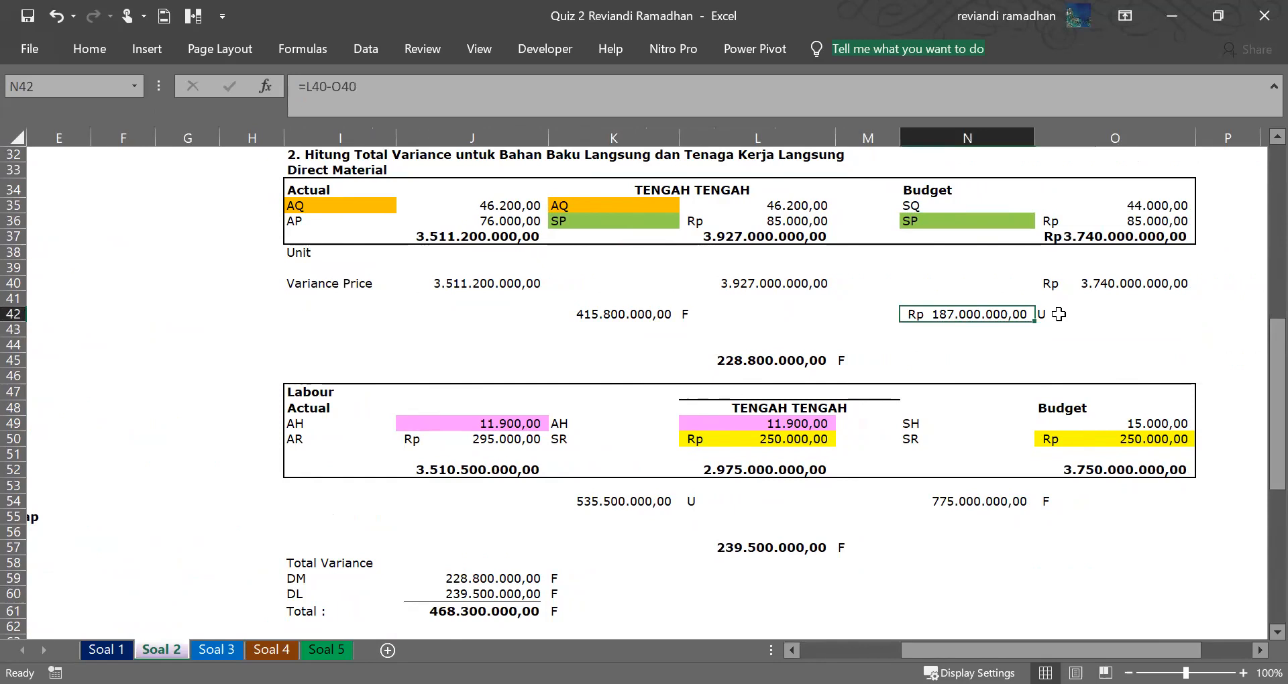
Return to section 4 and delete the DM percentage difference in B60.
key(Home)
key(Down)
key(Down)
key(Down)
key(Down)
key(Down)
key(Down)
key(Down)
click(194, 594)
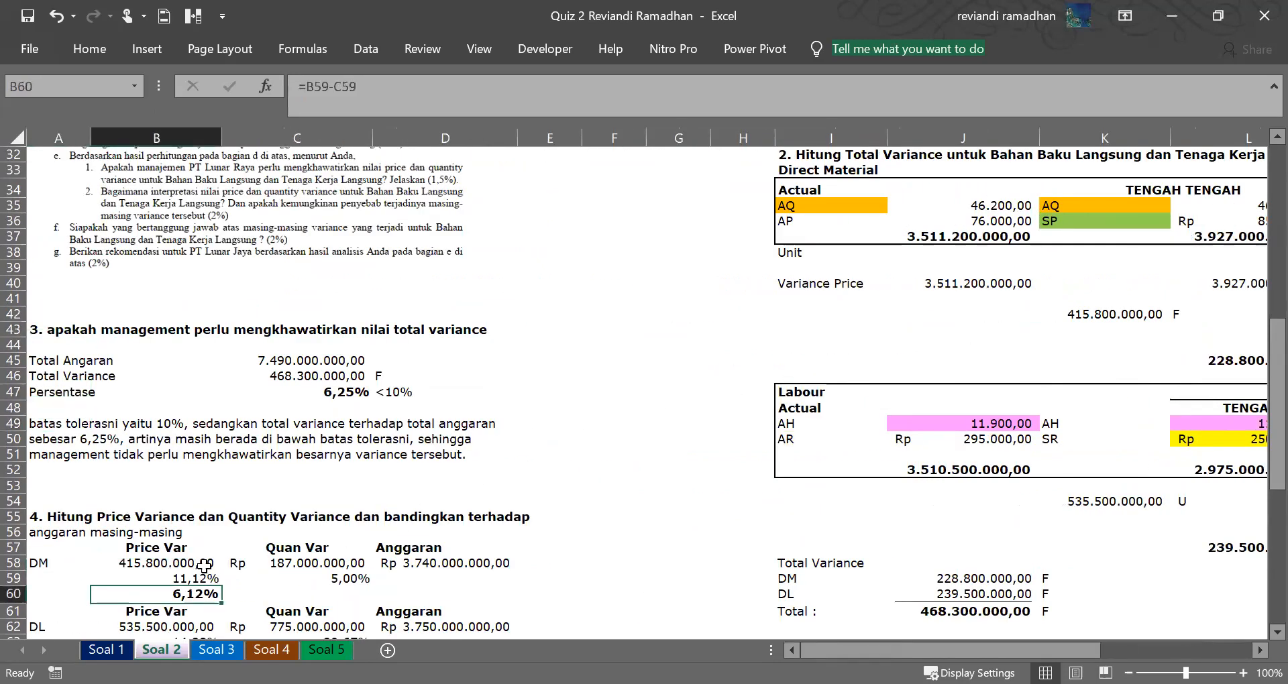
key(Delete)
Check the source formulas of the DM price variance in B58 and the DM budget in D58.
drag(228, 564, 192, 569)
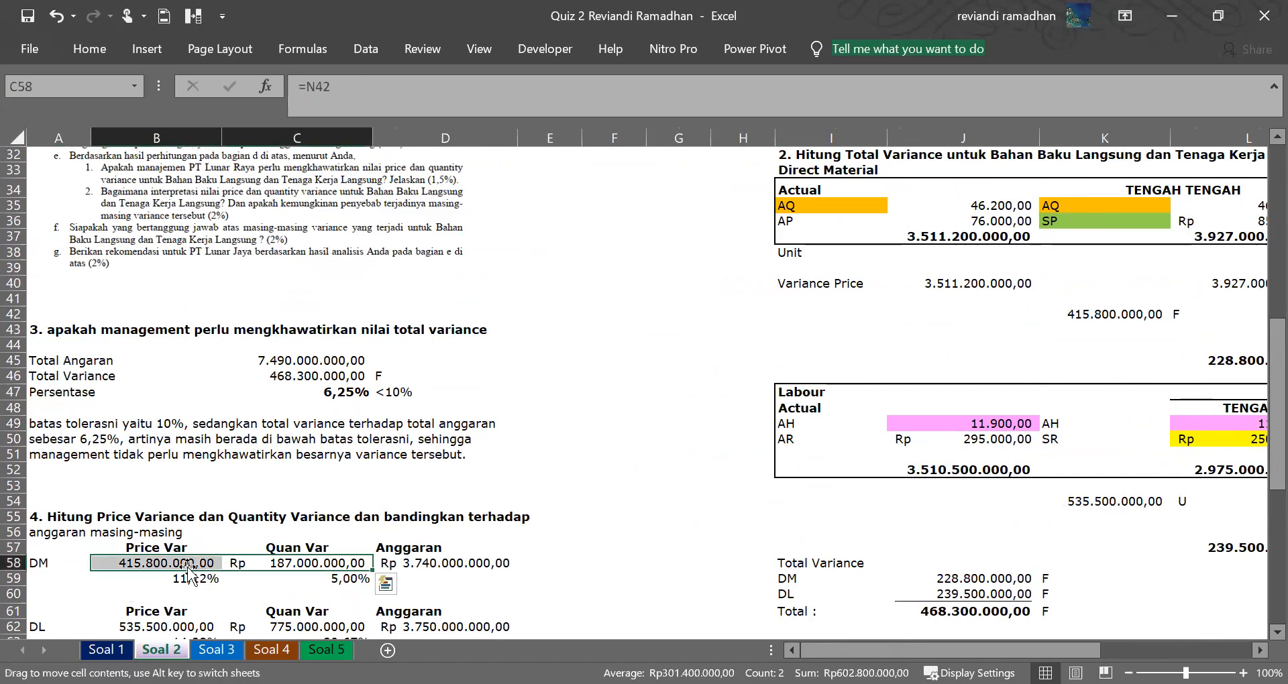
click(189, 569)
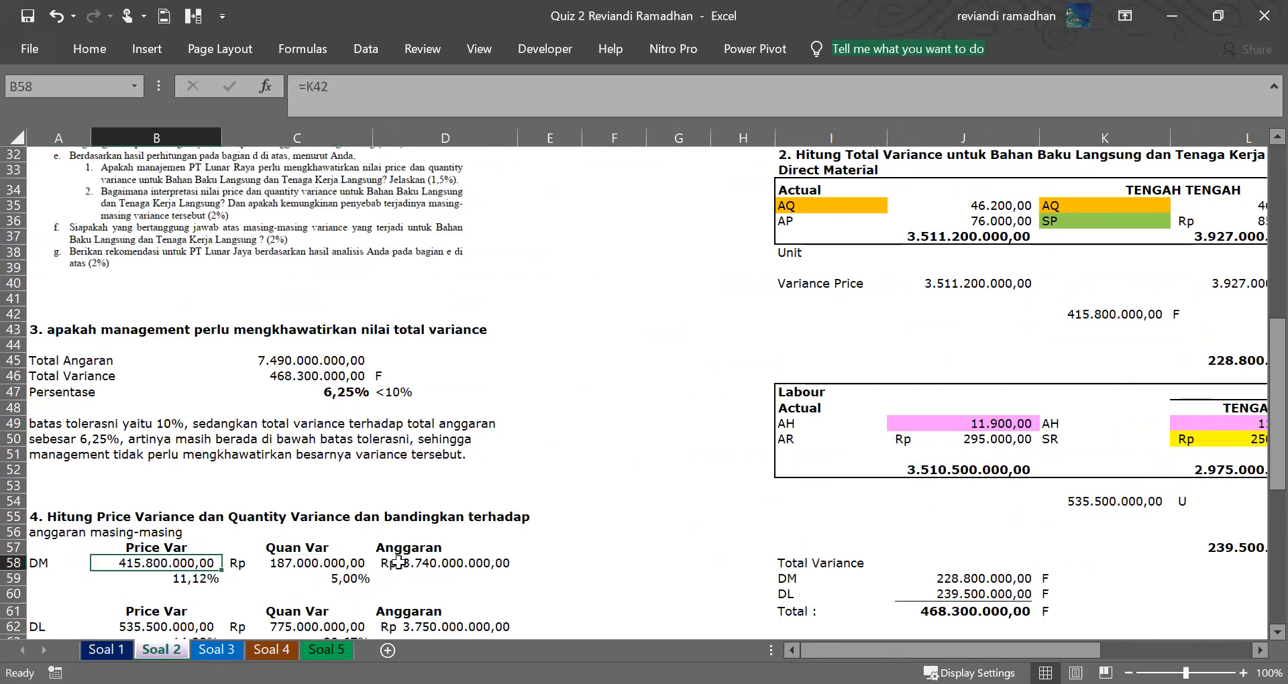
click(401, 560)
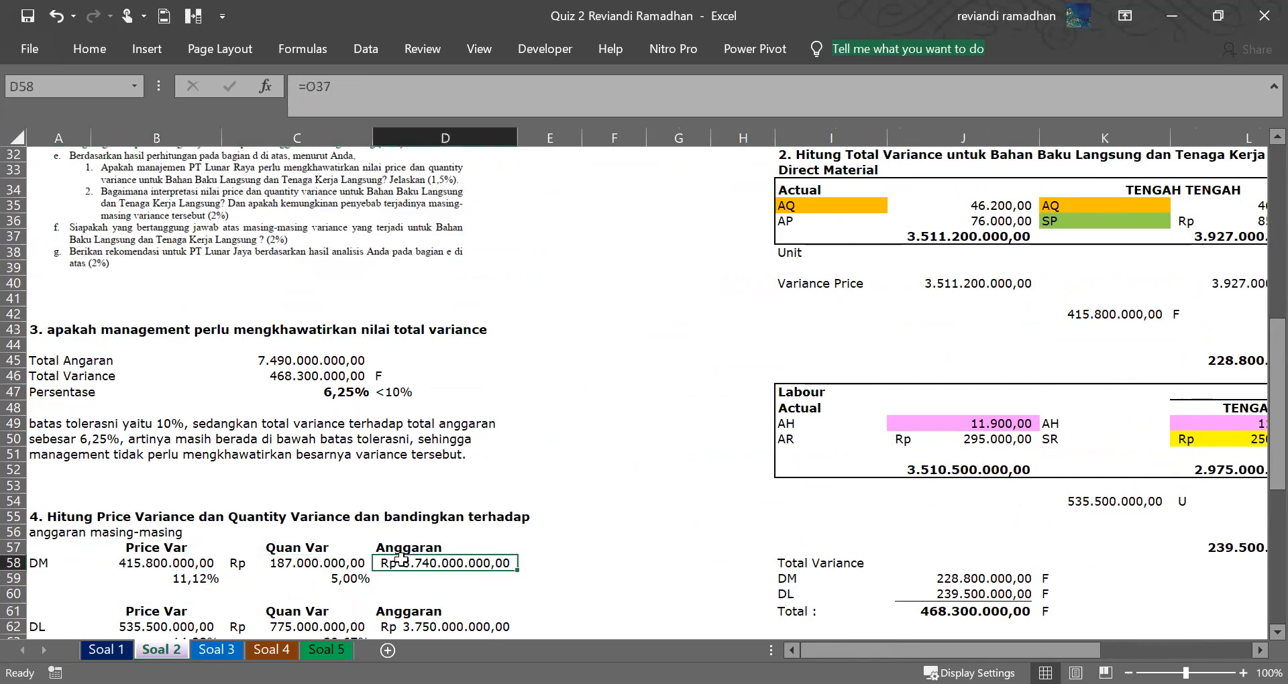
Review the DM standard quantity and cost in J4:K4 and the section 1 budget amounts in L22:L24.
scroll(872, 356, up, 10)
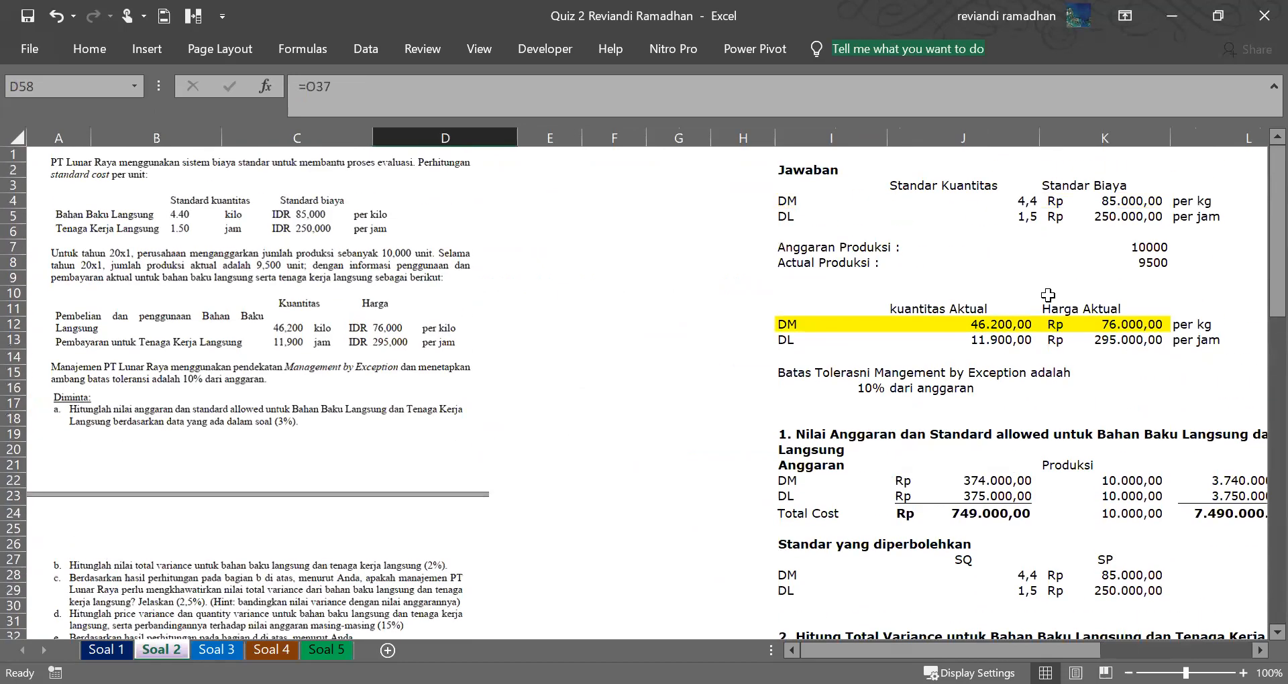
click(1024, 190)
key(Right)
key(Right)
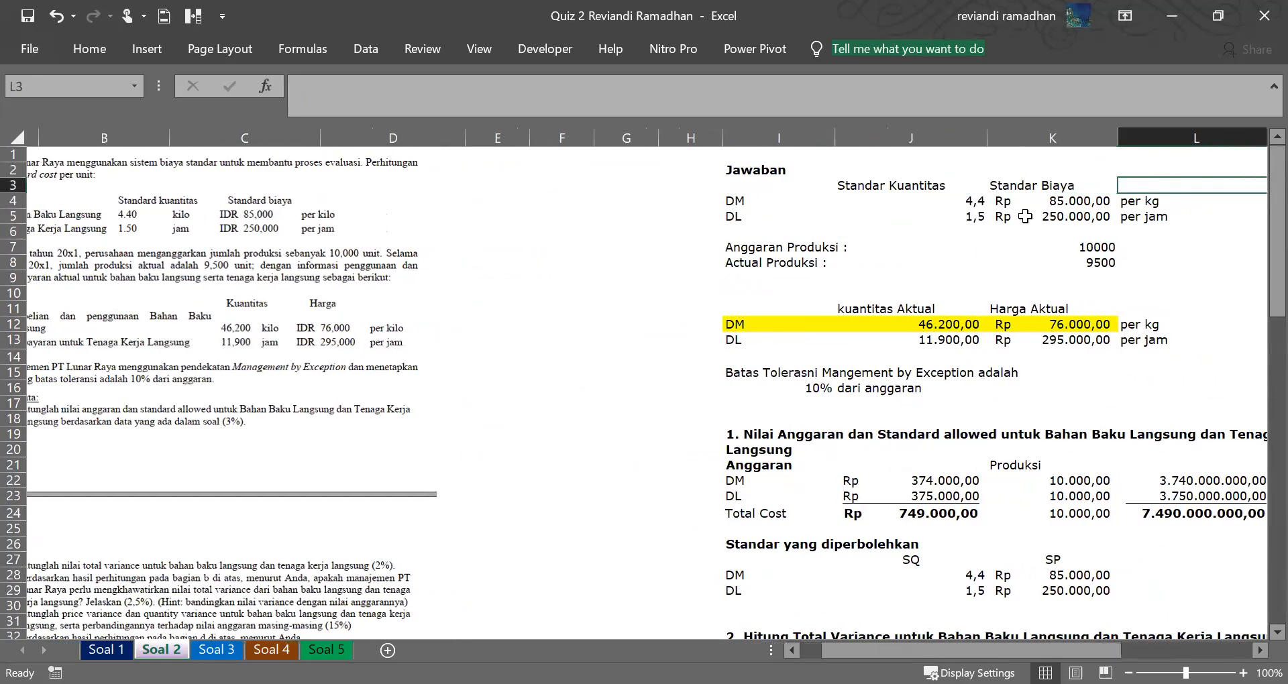
key(Right)
click(839, 201)
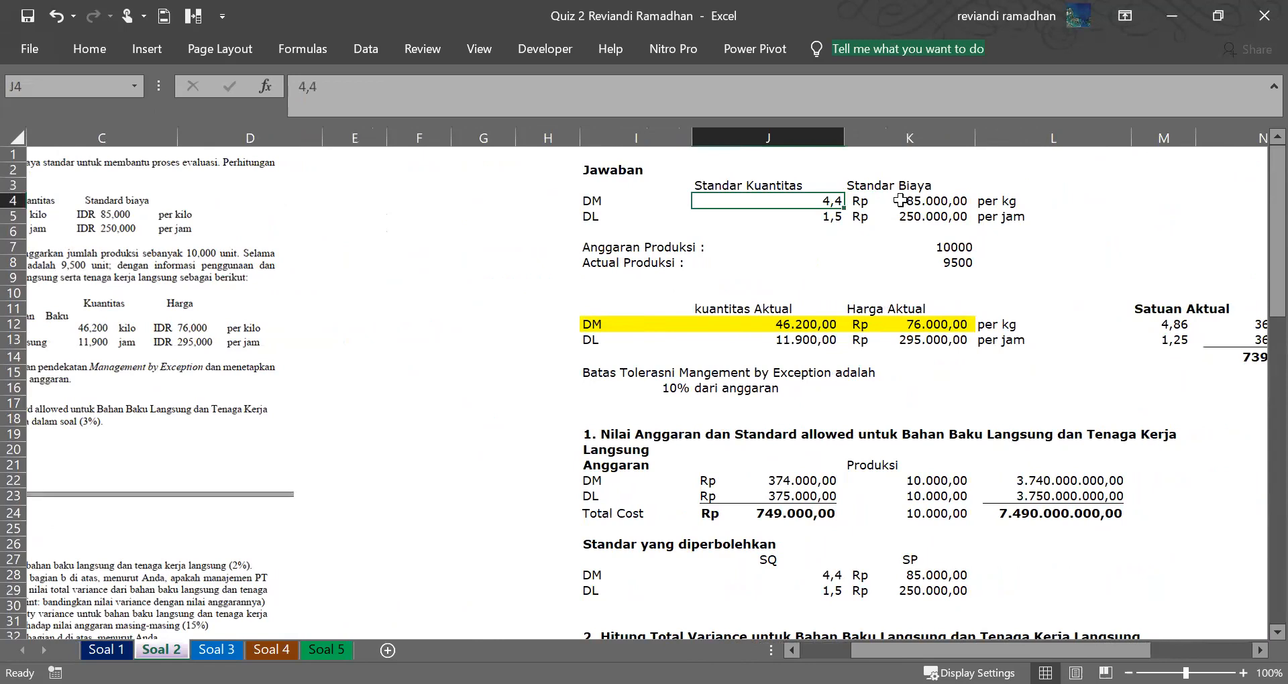
click(900, 200)
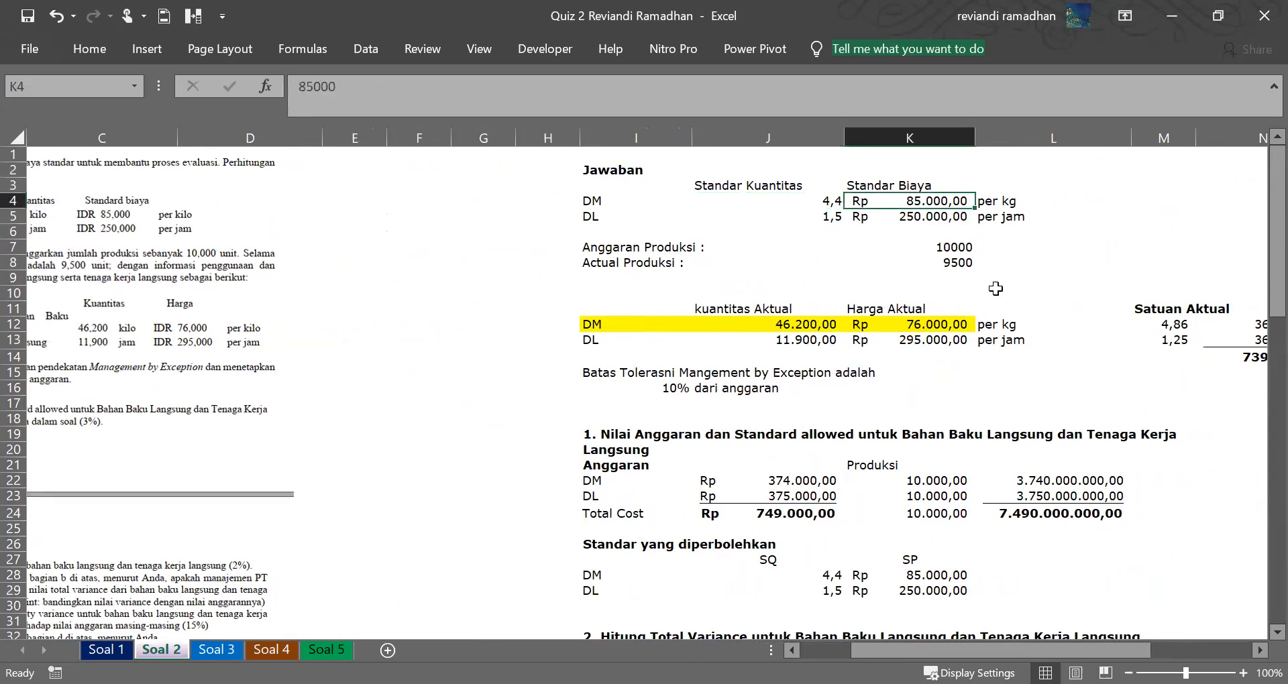
click(1040, 482)
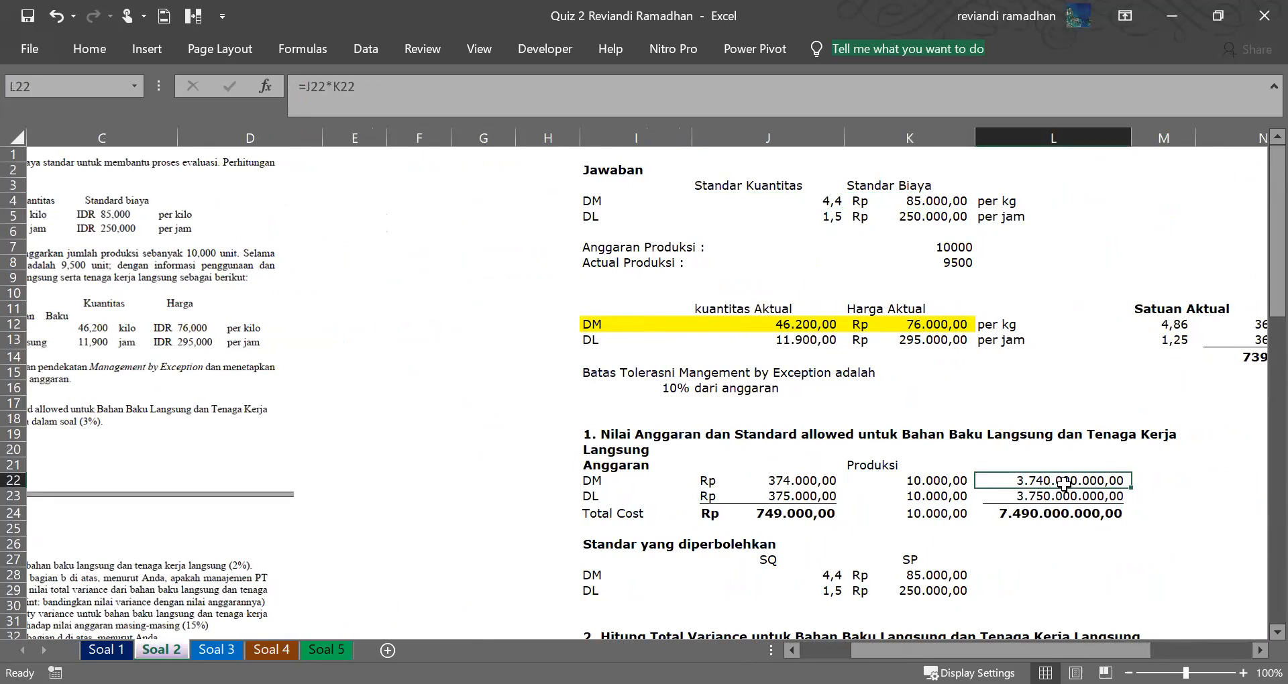
click(1007, 511)
Go back down to the DM row of the section 4 table in A58.
key(Left)
key(Right)
key(Left)
key(Home)
key(Down)
key(Down)
key(Down)
key(Down)
key(Down)
key(Down)
key(Down)
key(Down)
key(Down)
key(Down)
key(Down)
key(Down)
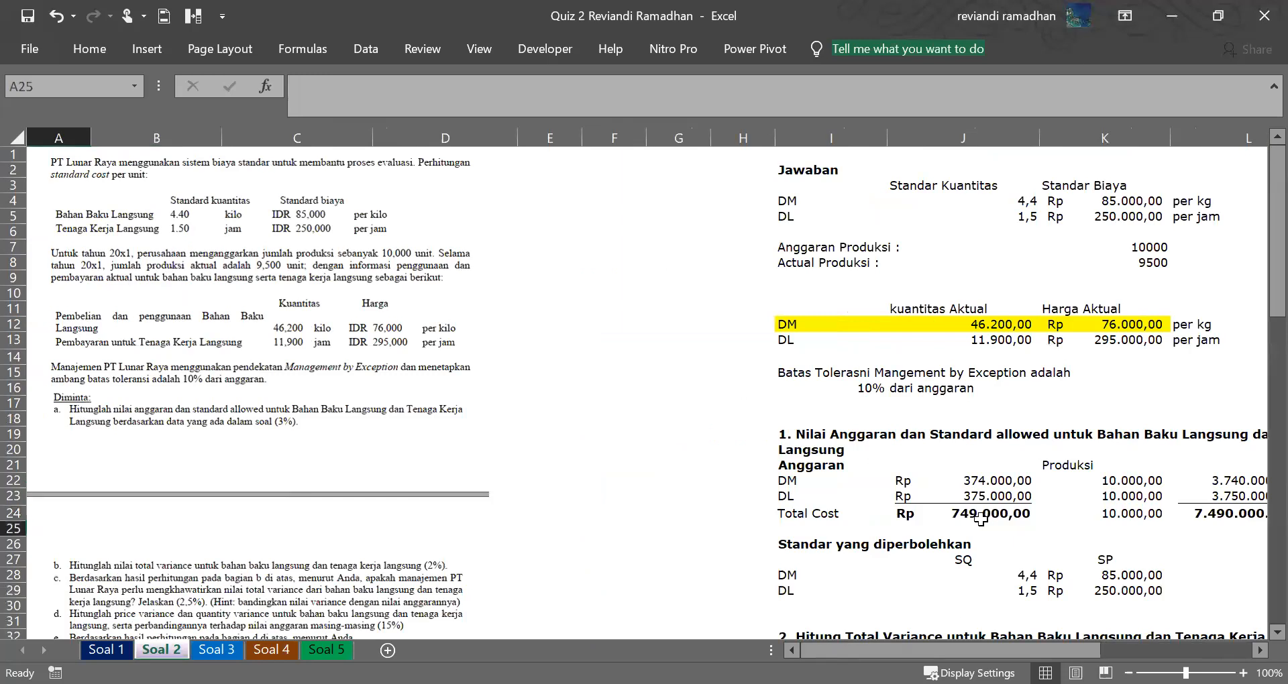
key(Down)
key(Down)
key(Down)
key(Down)
key(Down)
key(Down)
key(Down)
key(Down)
key(Down)
key(Down)
key(Down)
key(Down)
key(Down)
key(Down)
key(Down)
key(Down)
key(Down)
key(Down)
key(Down)
key(Down)
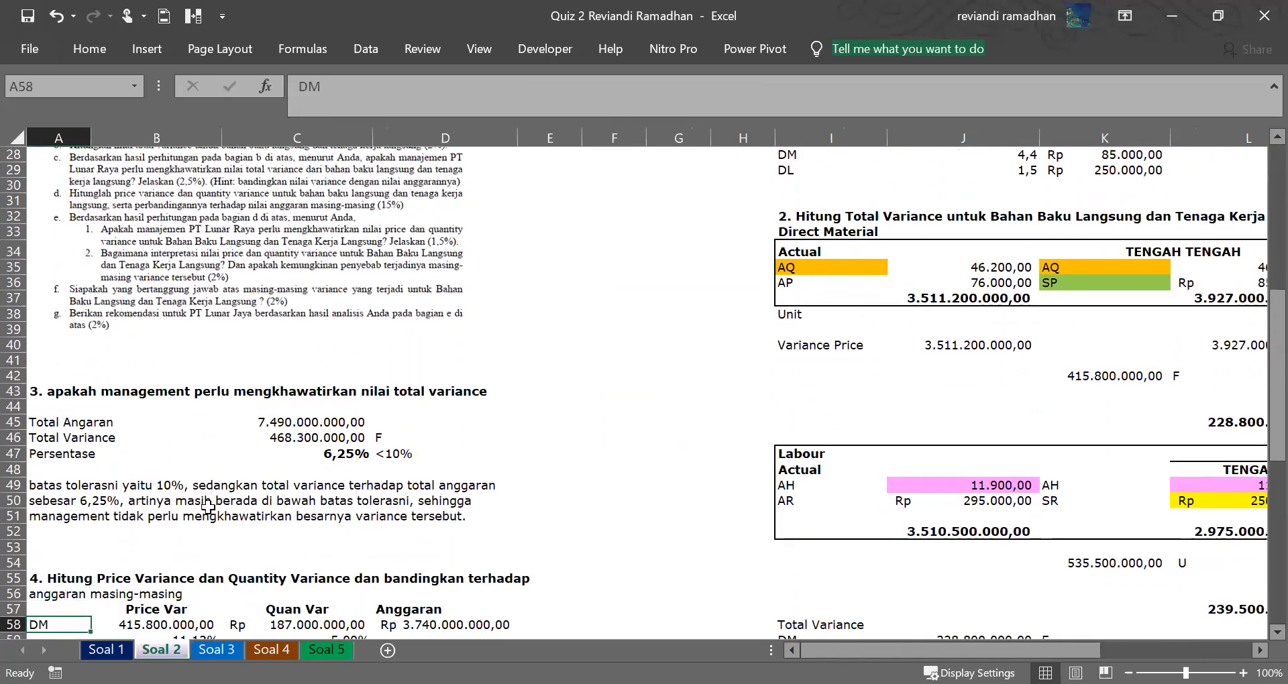
Check the DM price variance percentage formula in B59 against the variance in B58 and the budget in D58.
click(180, 448)
click(156, 419)
click(173, 436)
click(291, 437)
click(164, 421)
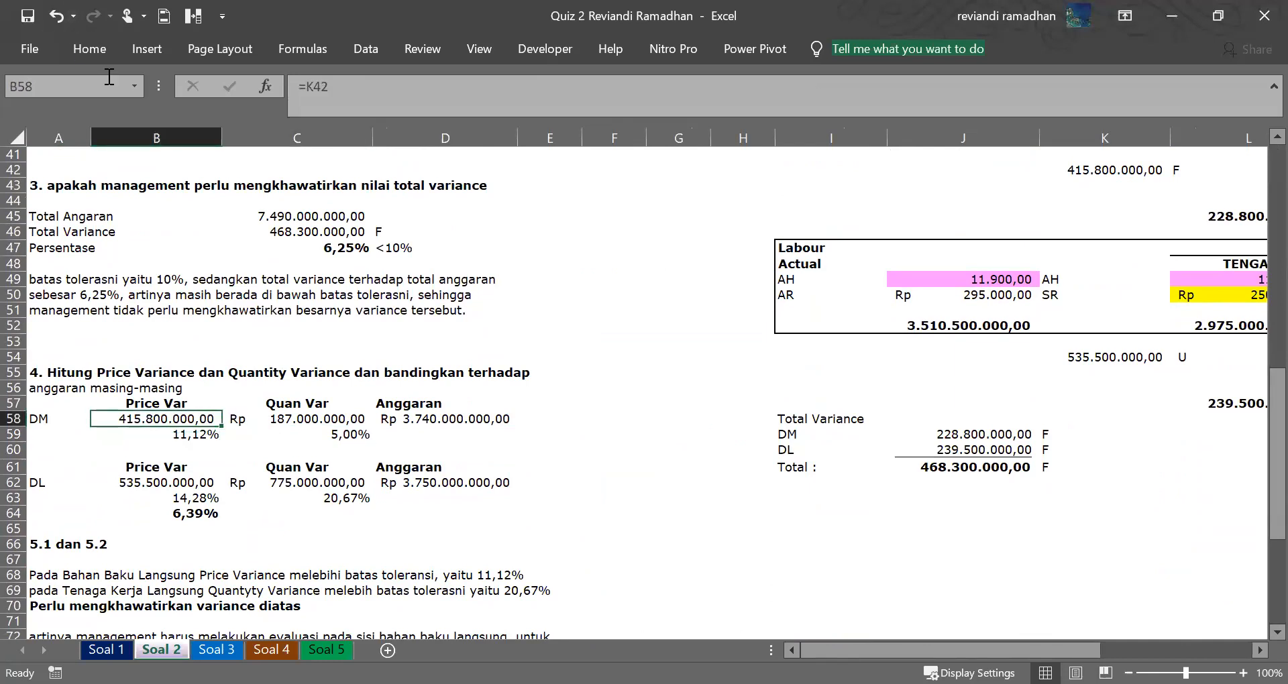
click(174, 433)
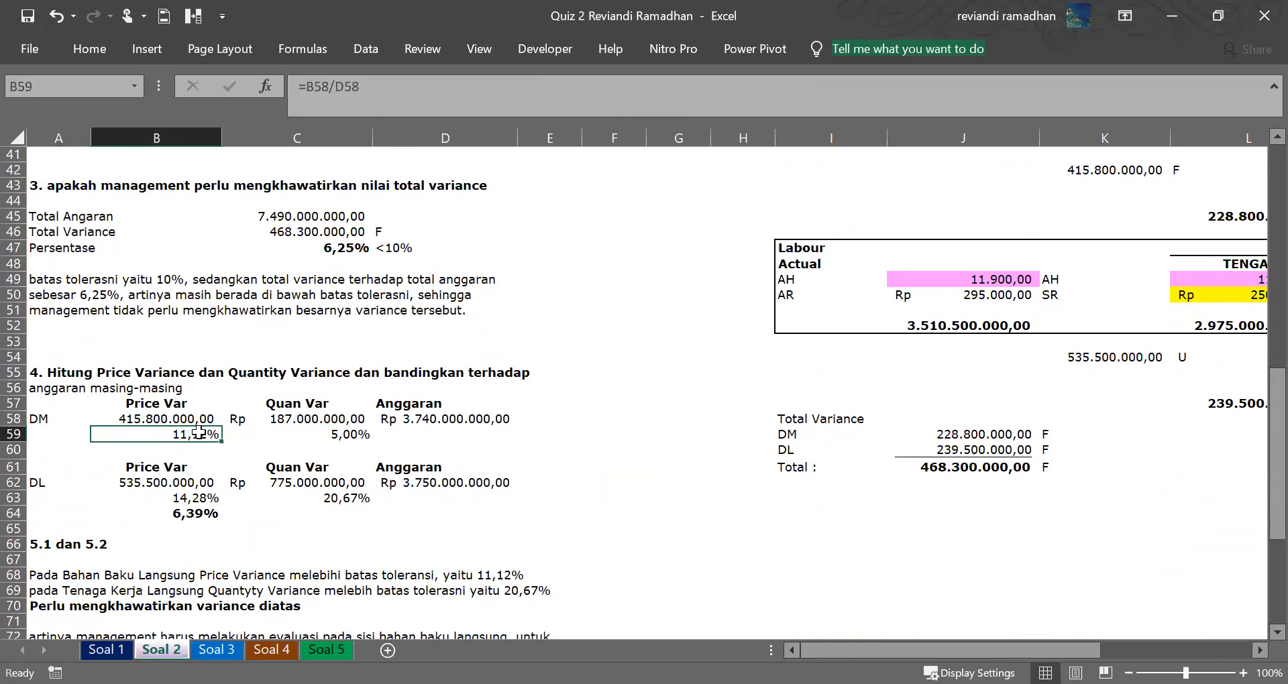
click(397, 422)
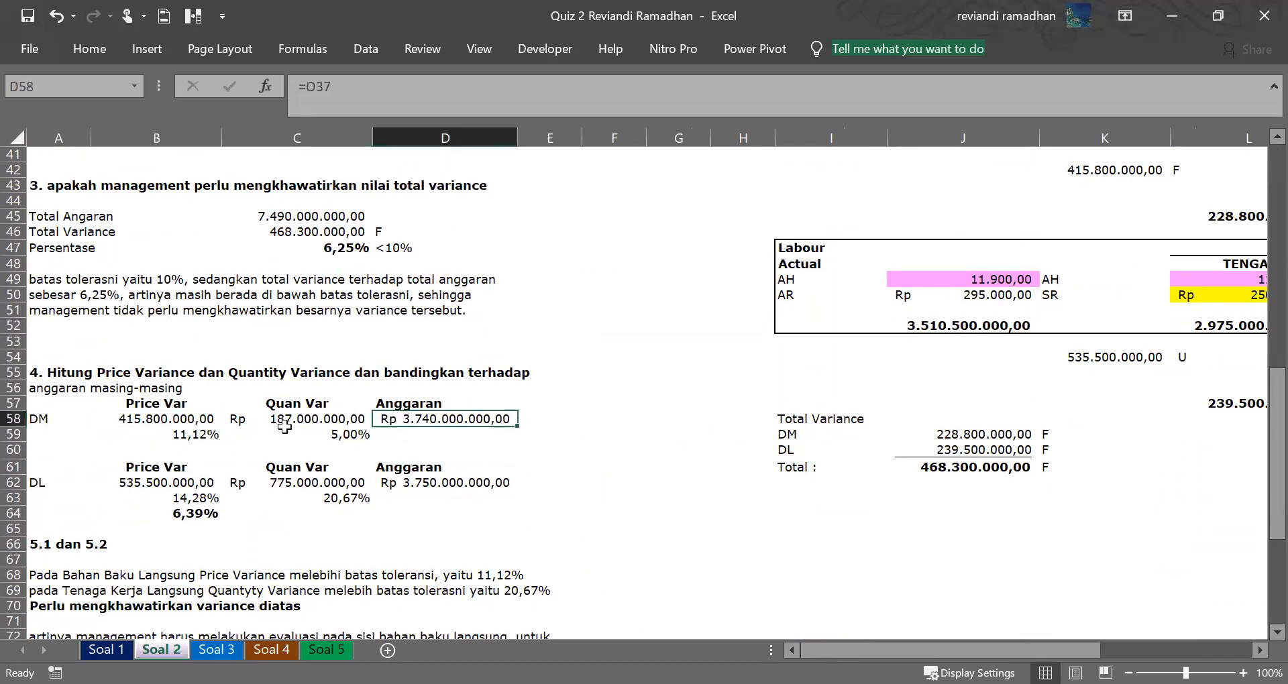
click(195, 430)
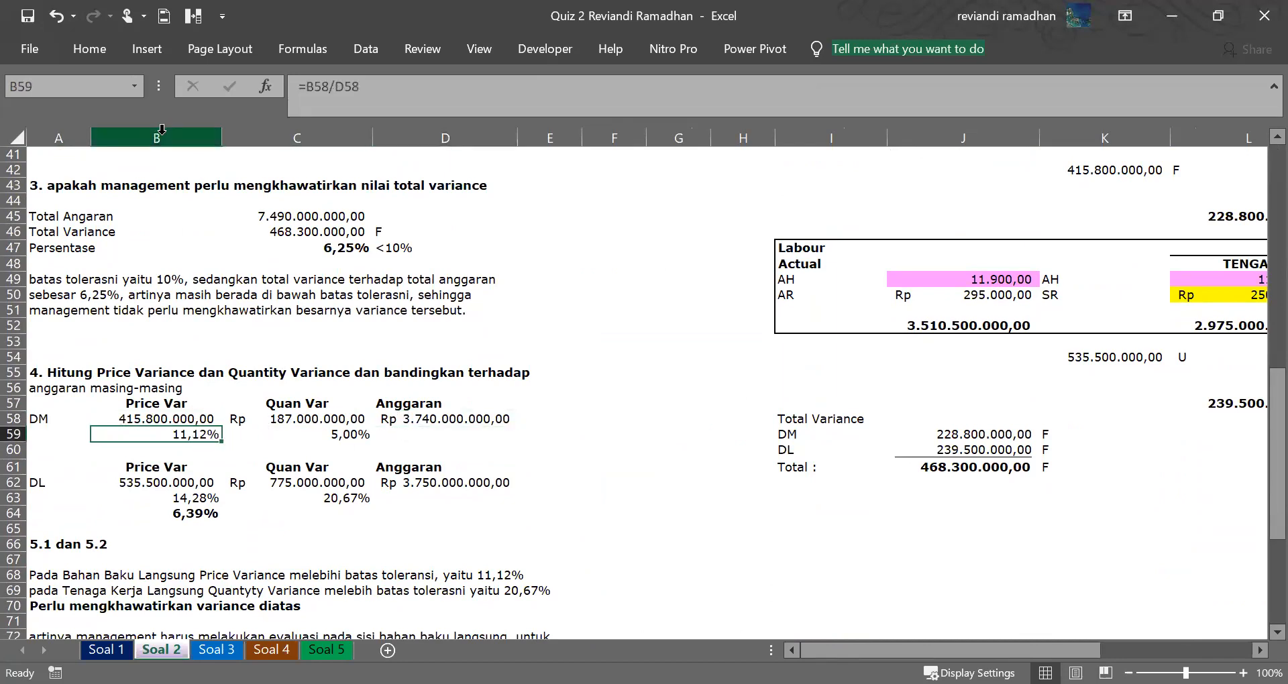
click(190, 420)
click(189, 435)
click(189, 420)
click(188, 434)
click(187, 427)
drag(187, 418, 190, 436)
click(208, 436)
click(84, 55)
click(208, 302)
Enter "F" in A59, below the DM label of the section 4 table.
click(81, 430)
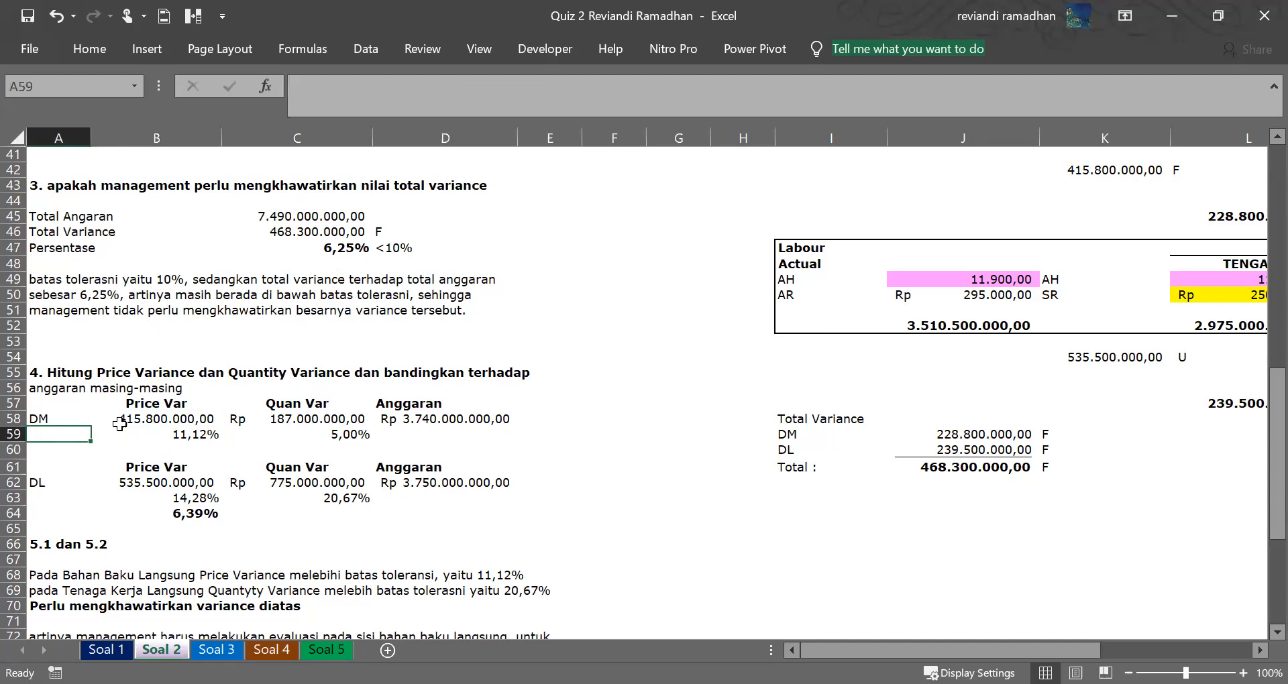
text(u)
key(BackSpace)
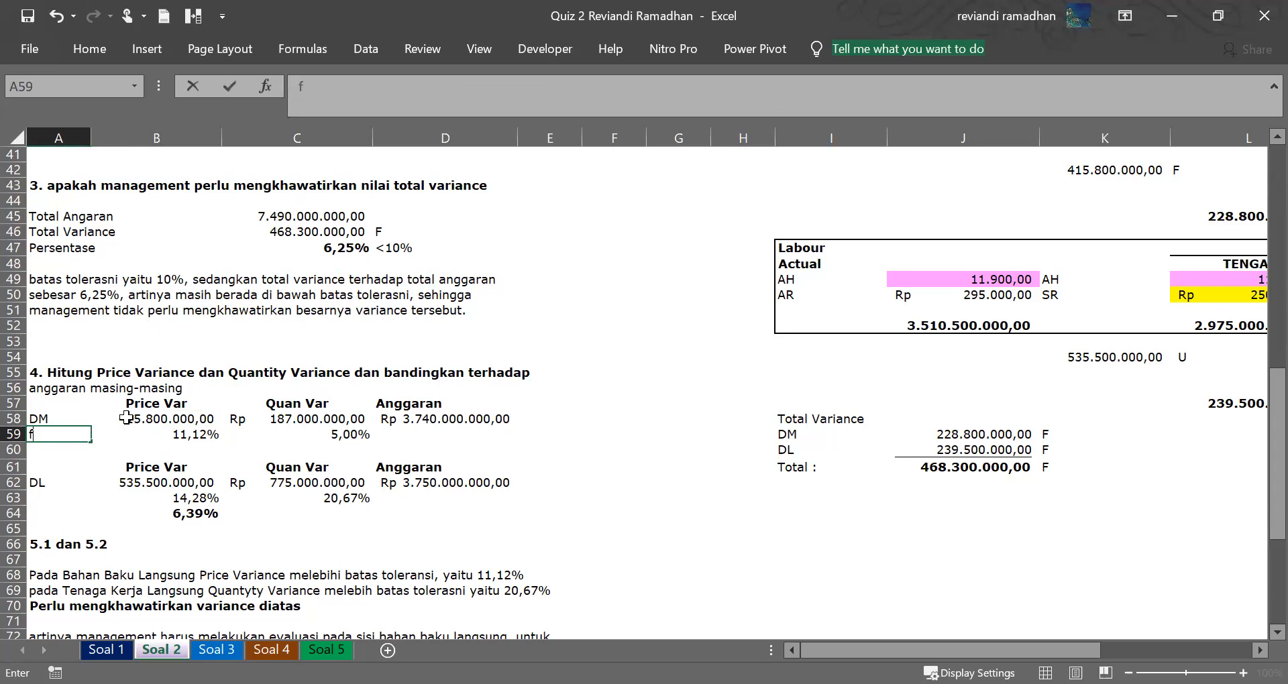
text(F)
Make the DM price variance percentage in B59 bold.
click(179, 435)
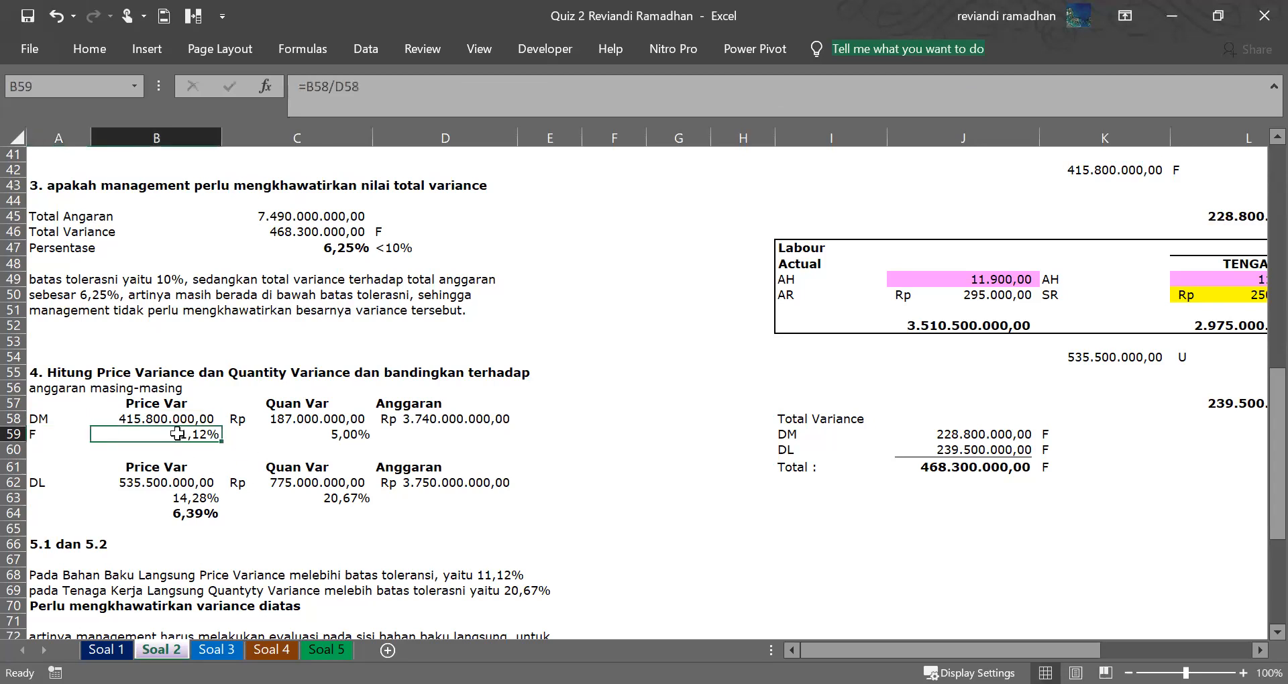
click(80, 53)
click(107, 116)
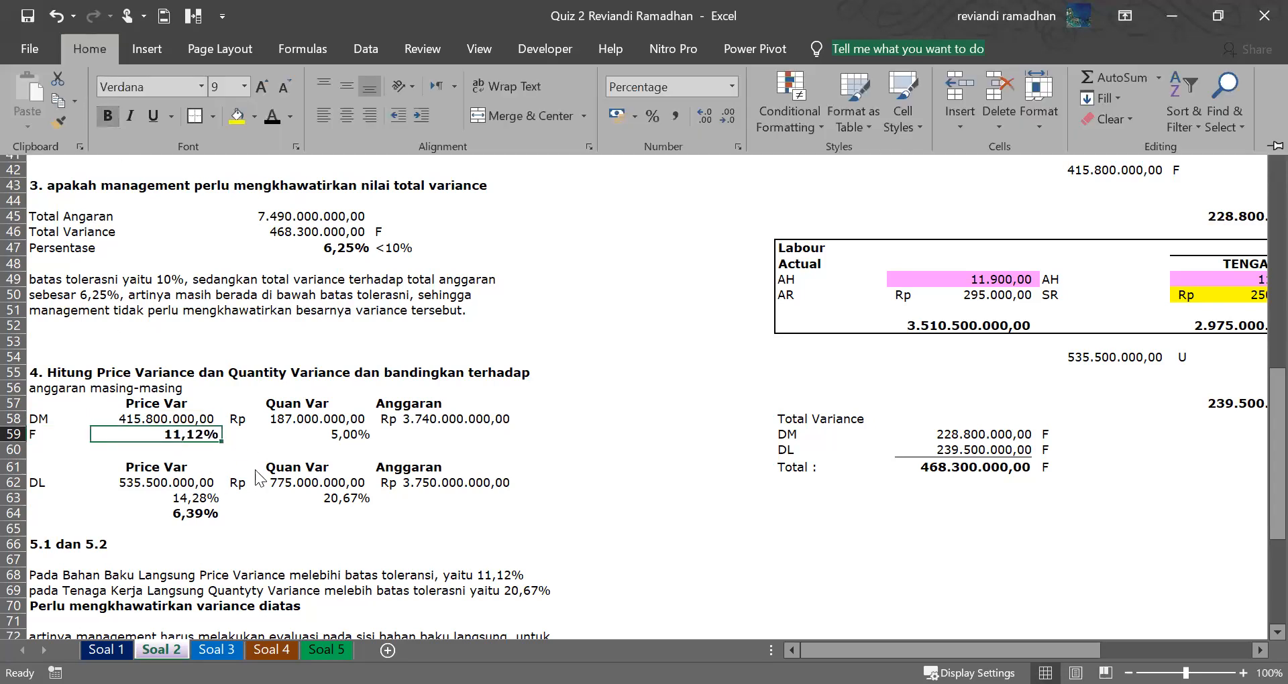
click(195, 450)
Compare the DM variance percentages in B59:C59 with the DL variance percentages in B63:C63.
click(190, 498)
drag(289, 498, 203, 498)
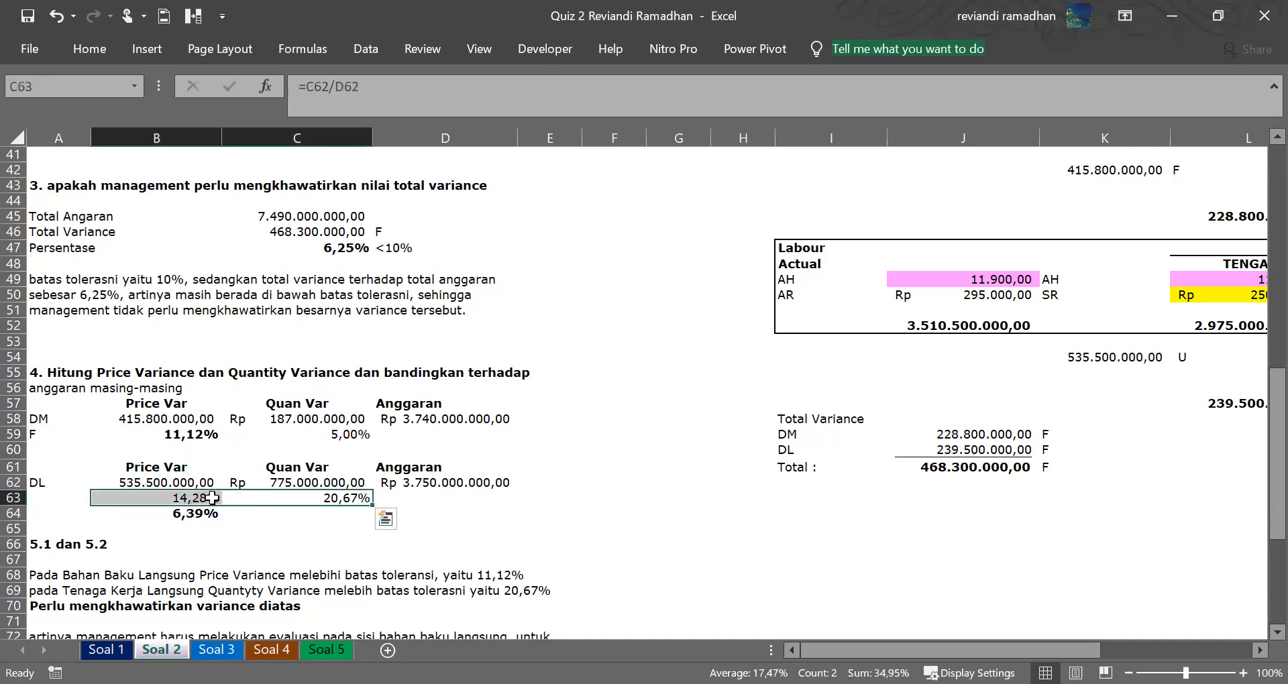
click(215, 498)
click(295, 498)
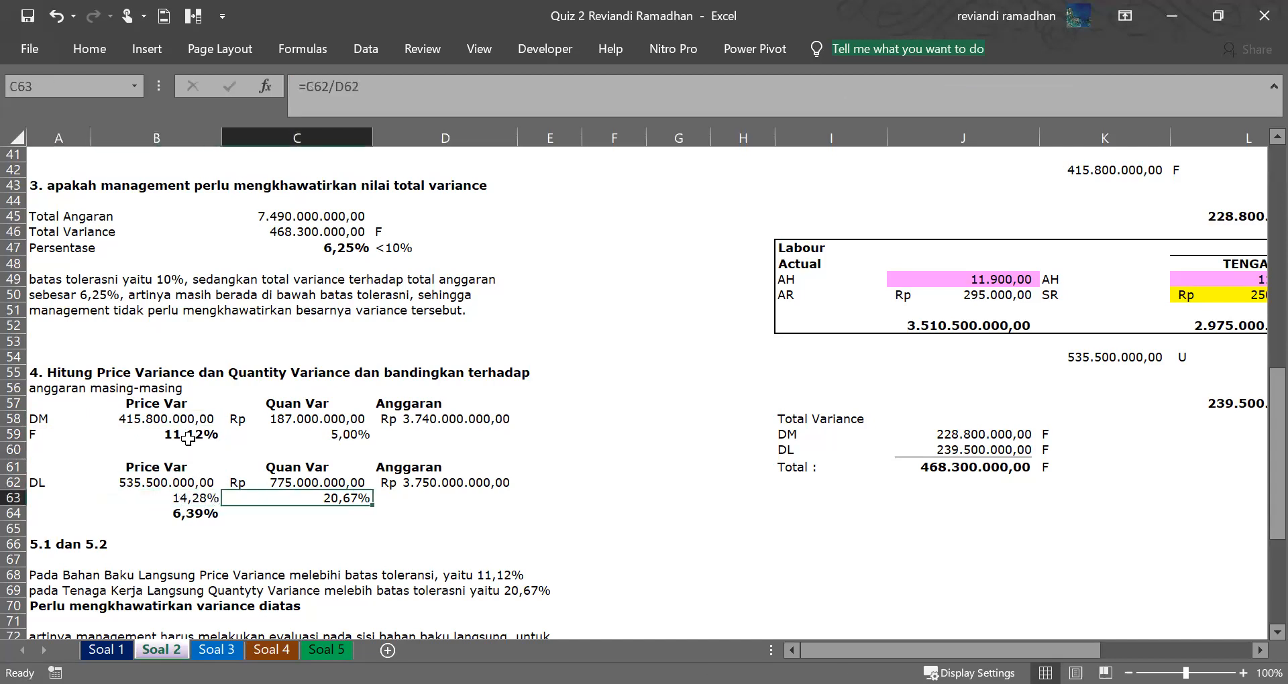
click(190, 434)
click(267, 443)
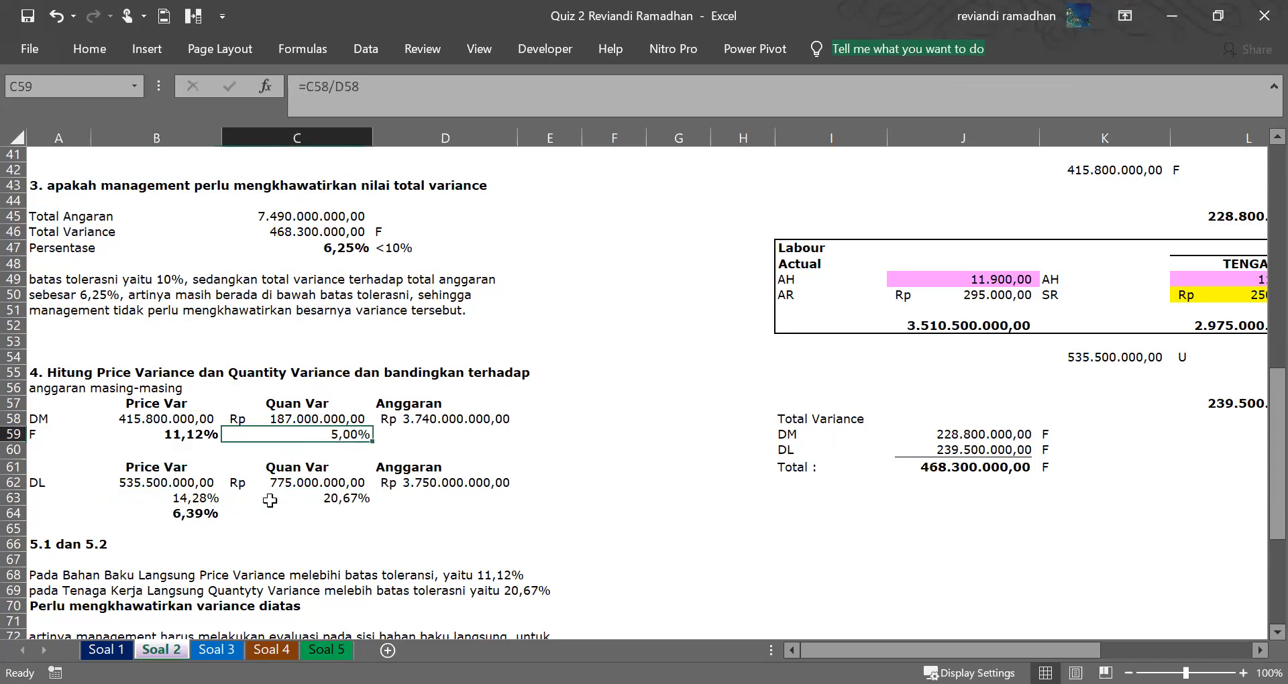
click(269, 498)
click(189, 498)
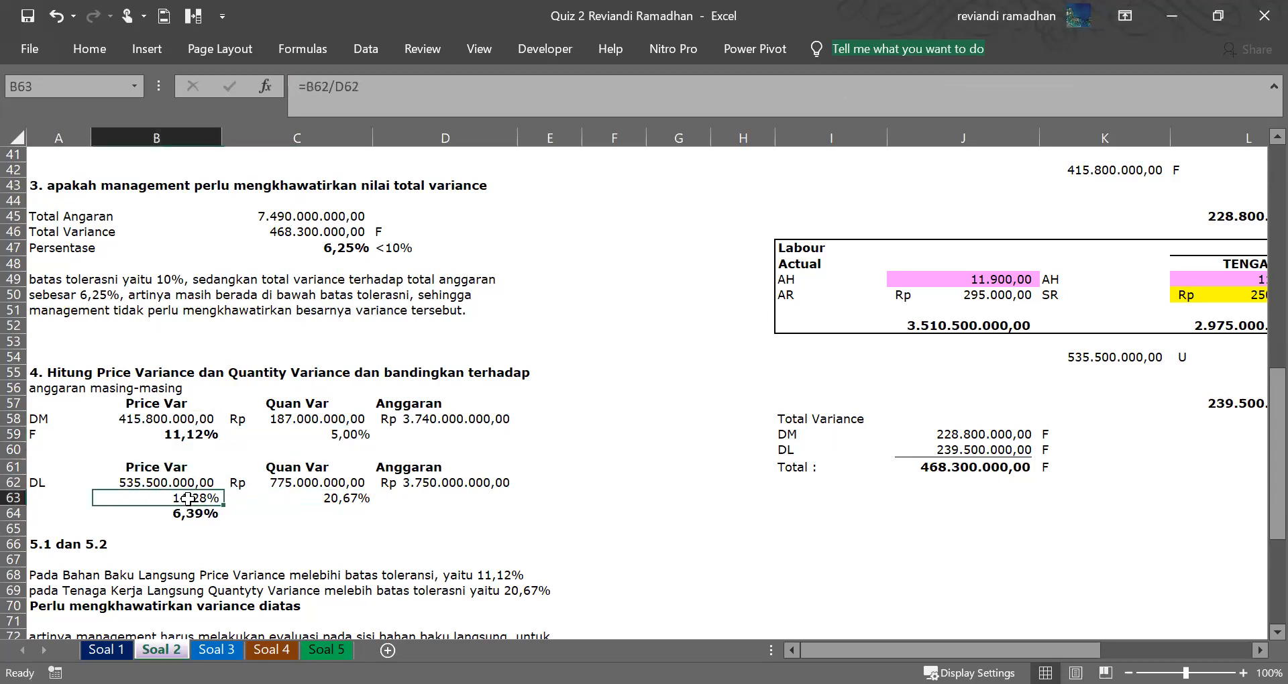
click(337, 499)
drag(207, 498, 296, 500)
click(275, 515)
click(208, 485)
click(141, 420)
click(40, 438)
click(168, 440)
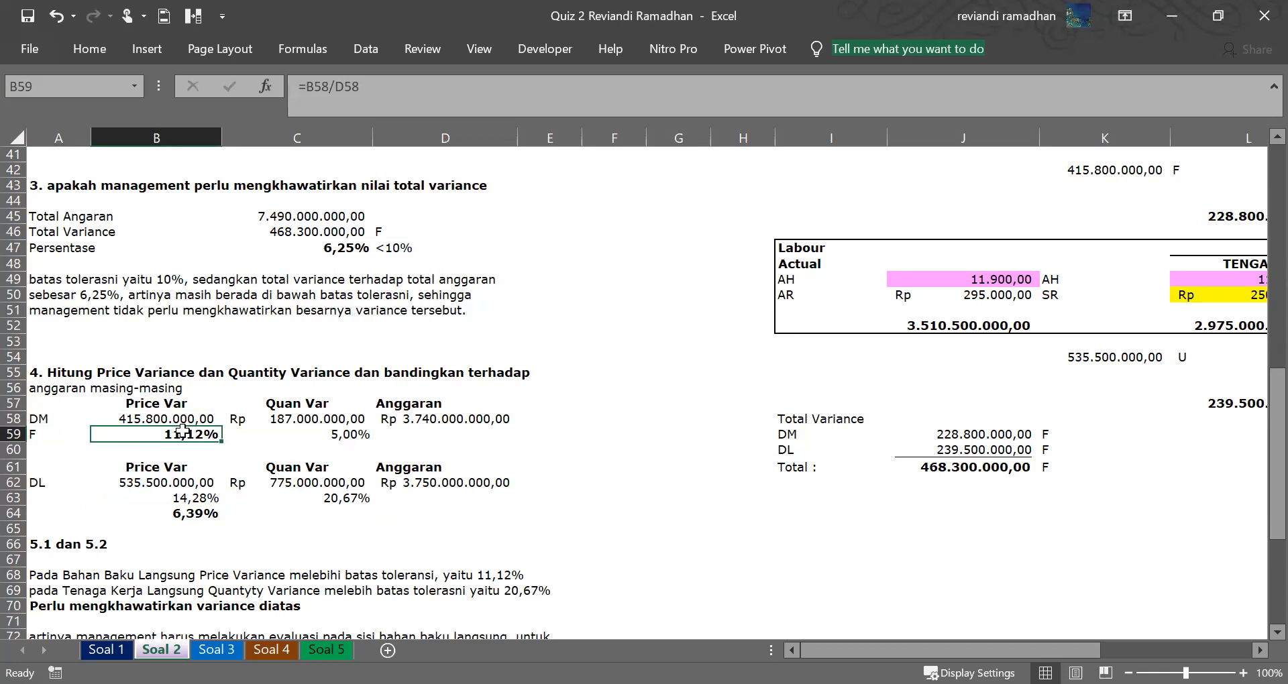
Review the section 3 explanation of the 10% tolerance limit and compare it with the DM price variance percentage in B59.
click(298, 316)
click(197, 265)
click(132, 311)
click(51, 278)
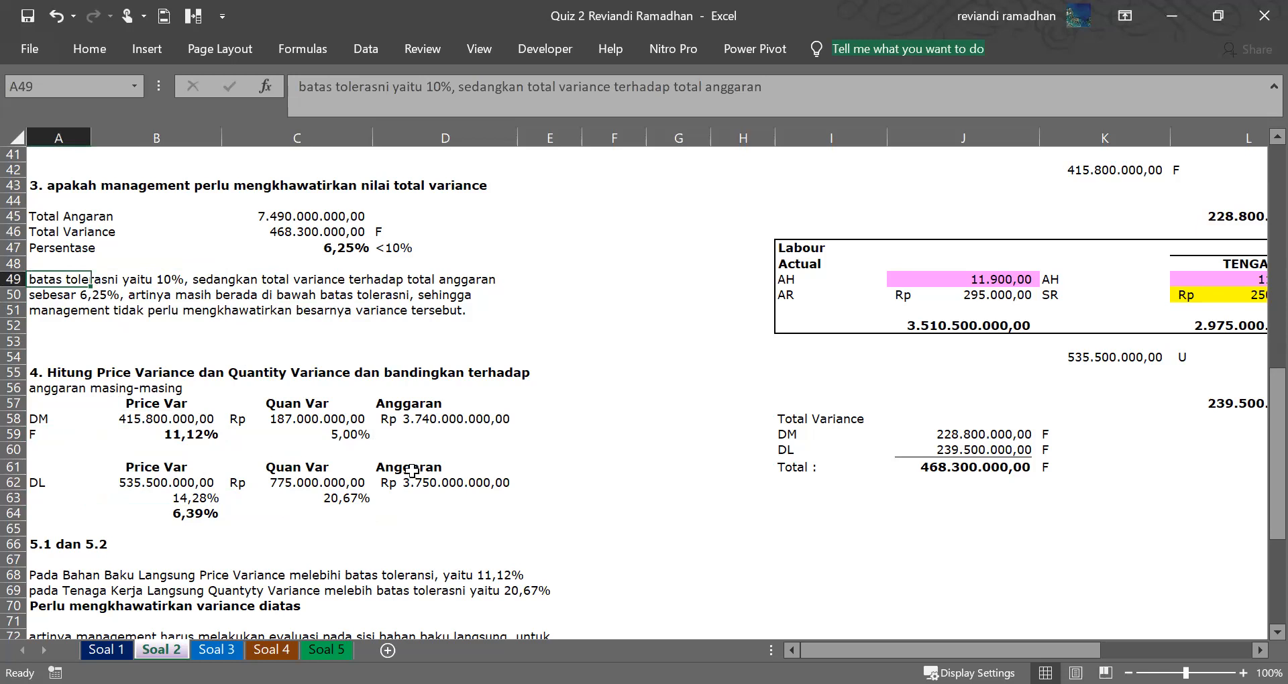
click(185, 298)
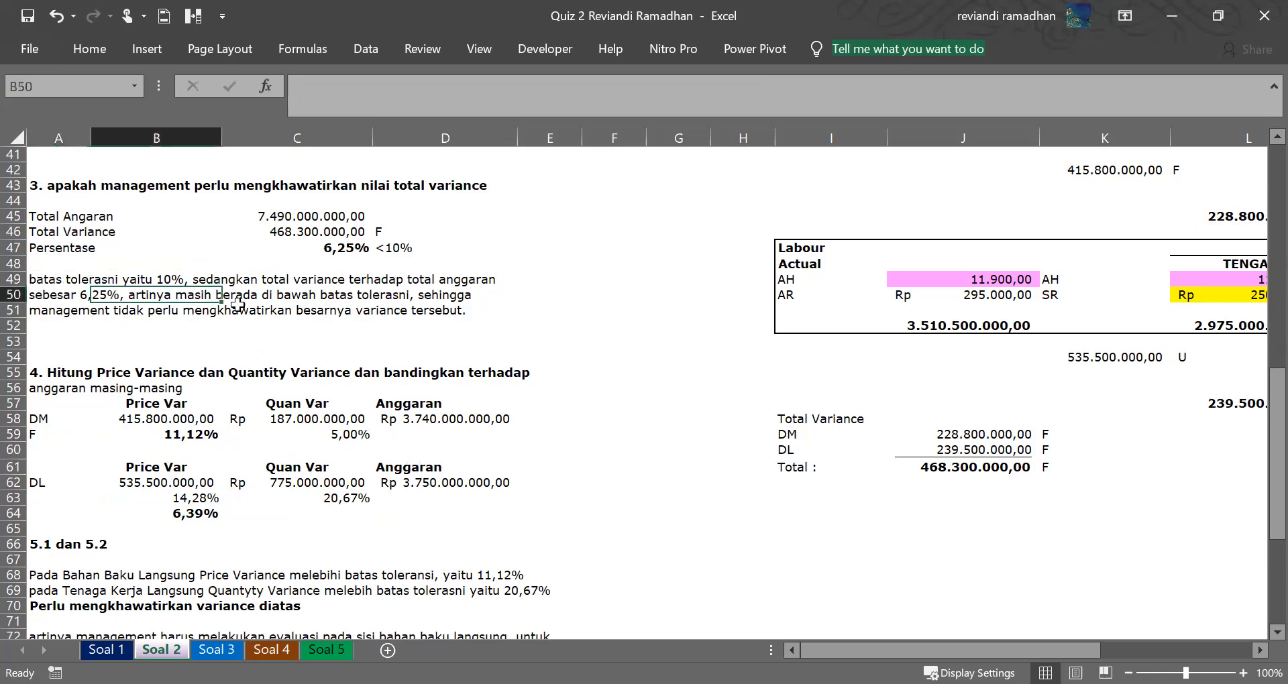
scroll(238, 305, up, 10)
scroll(239, 306, down, 10)
click(173, 432)
click(187, 451)
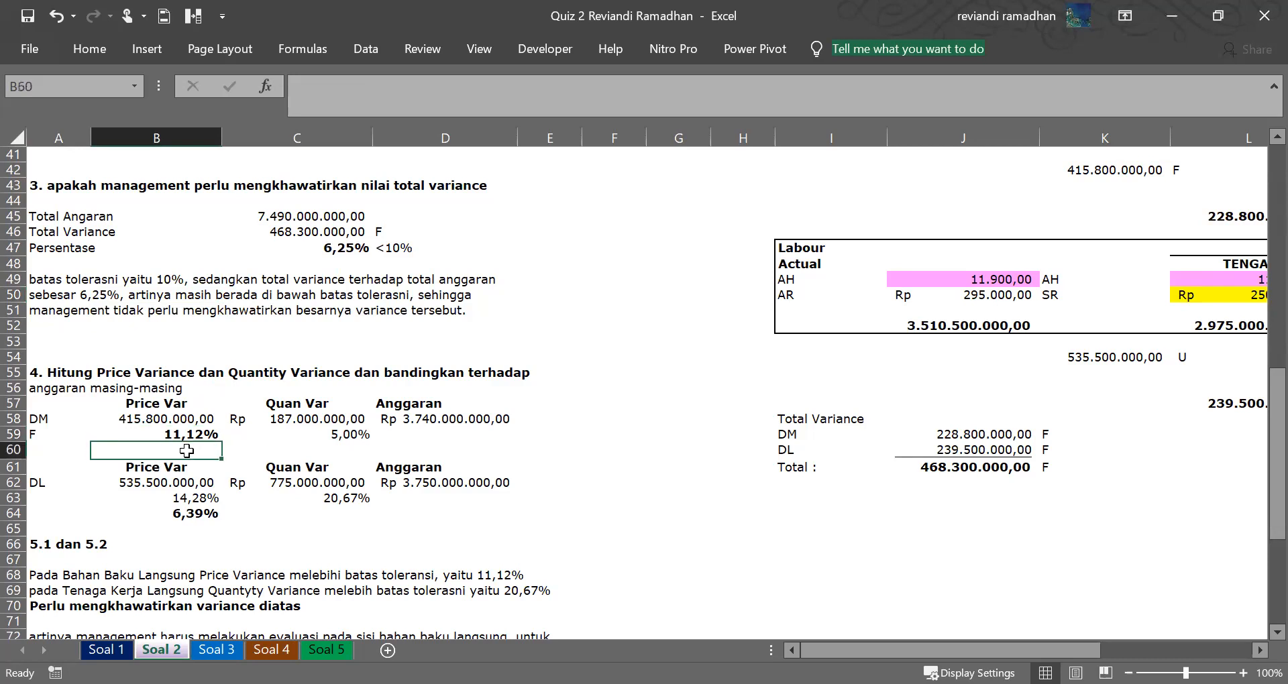
click(191, 436)
click(213, 450)
click(173, 435)
click(195, 451)
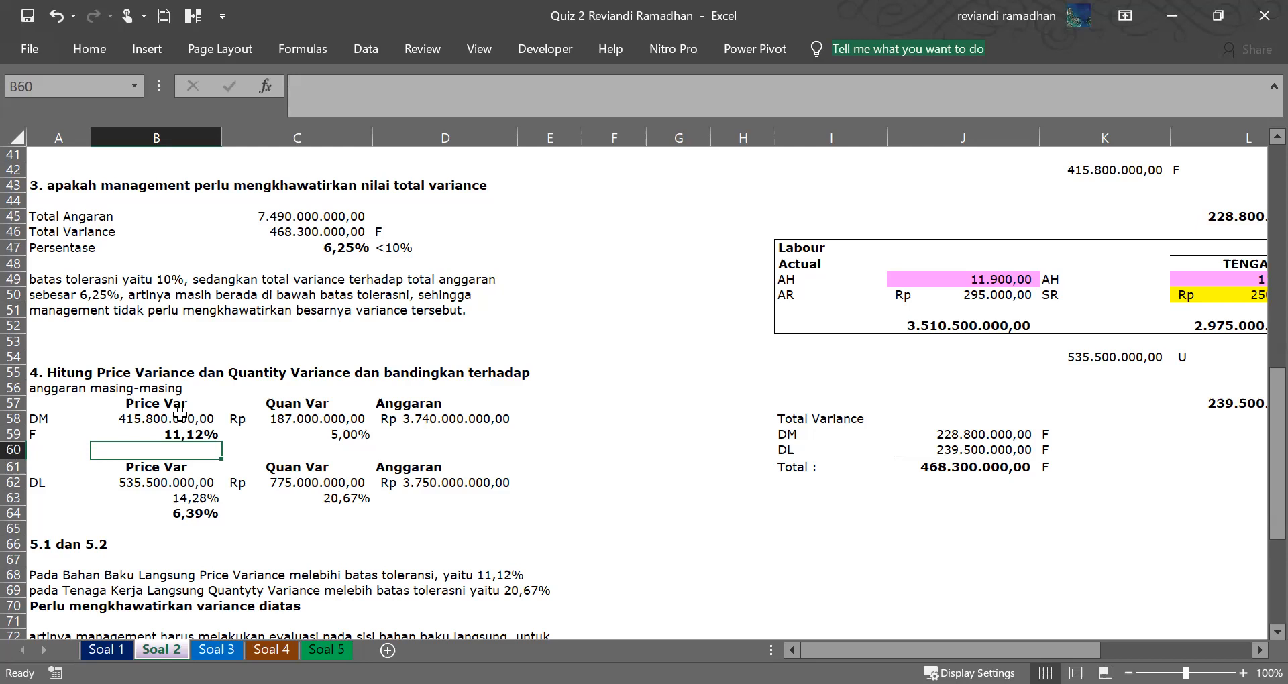
Examine the DL variances in B62:C62, their percentages in B63:C63 and the difference formula in B64.
key(Down)
key(Down)
key(Down)
key(Down)
key(Up)
key(Right)
key(Left)
key(Right)
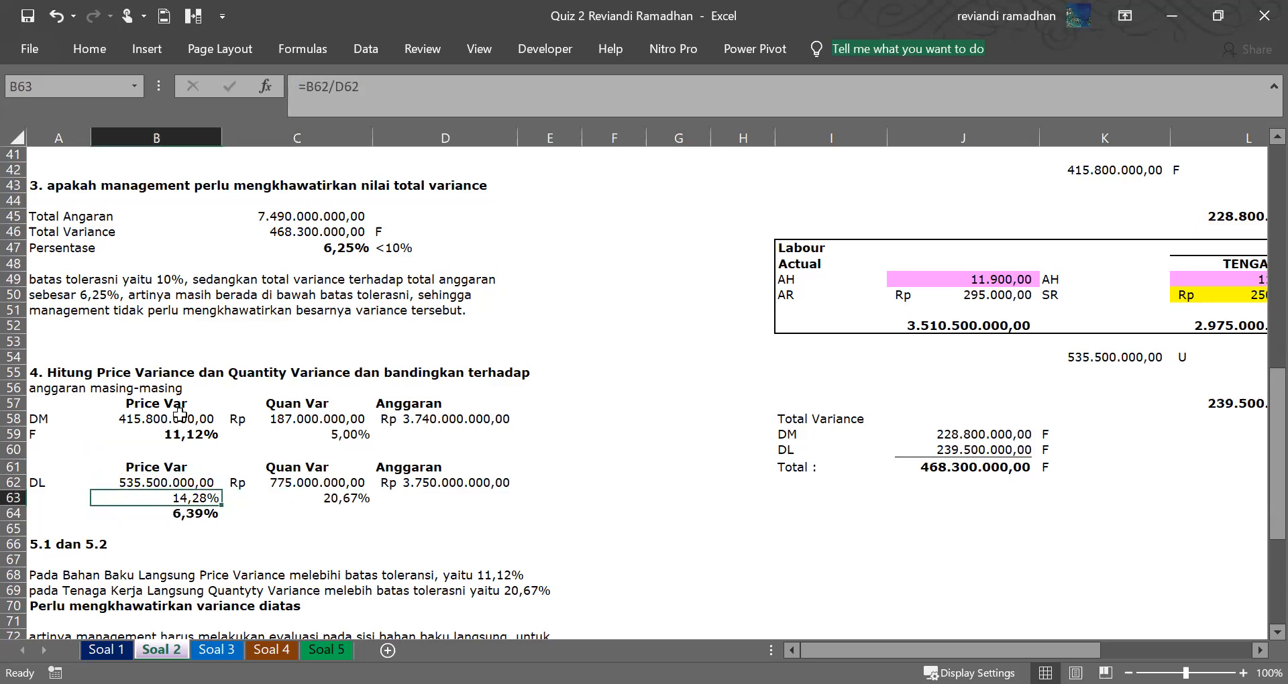
key(shift+Right)
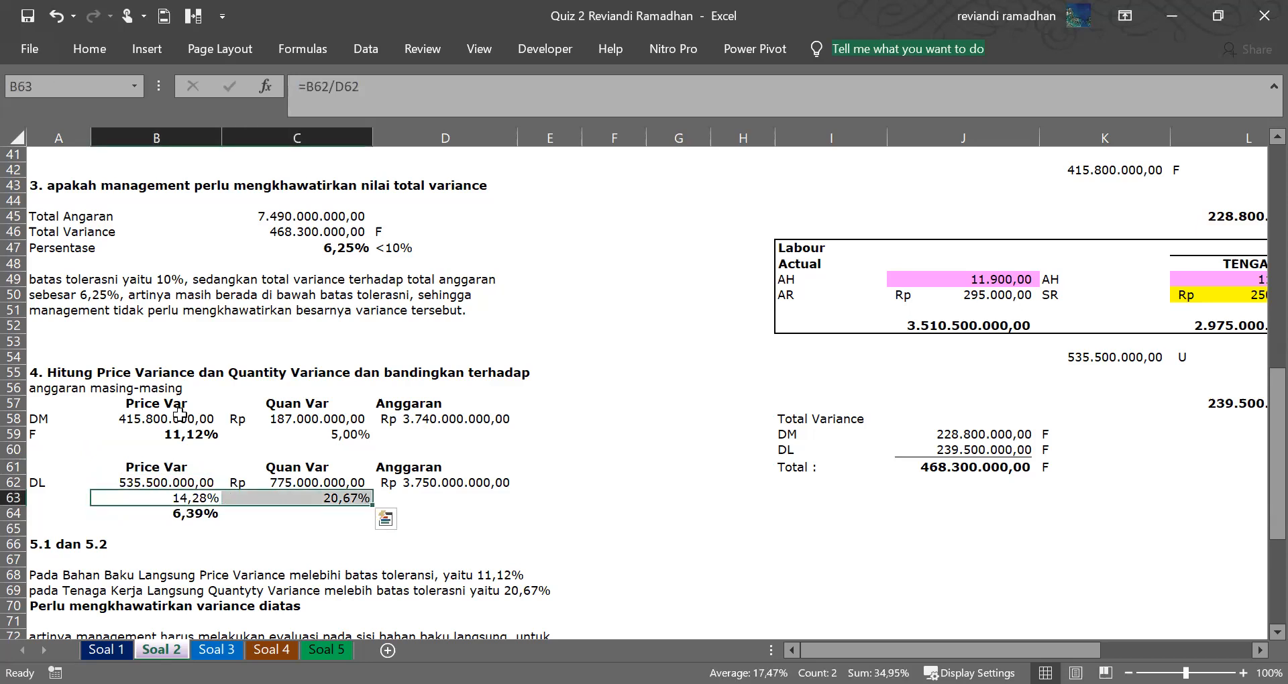
key(shift+Left)
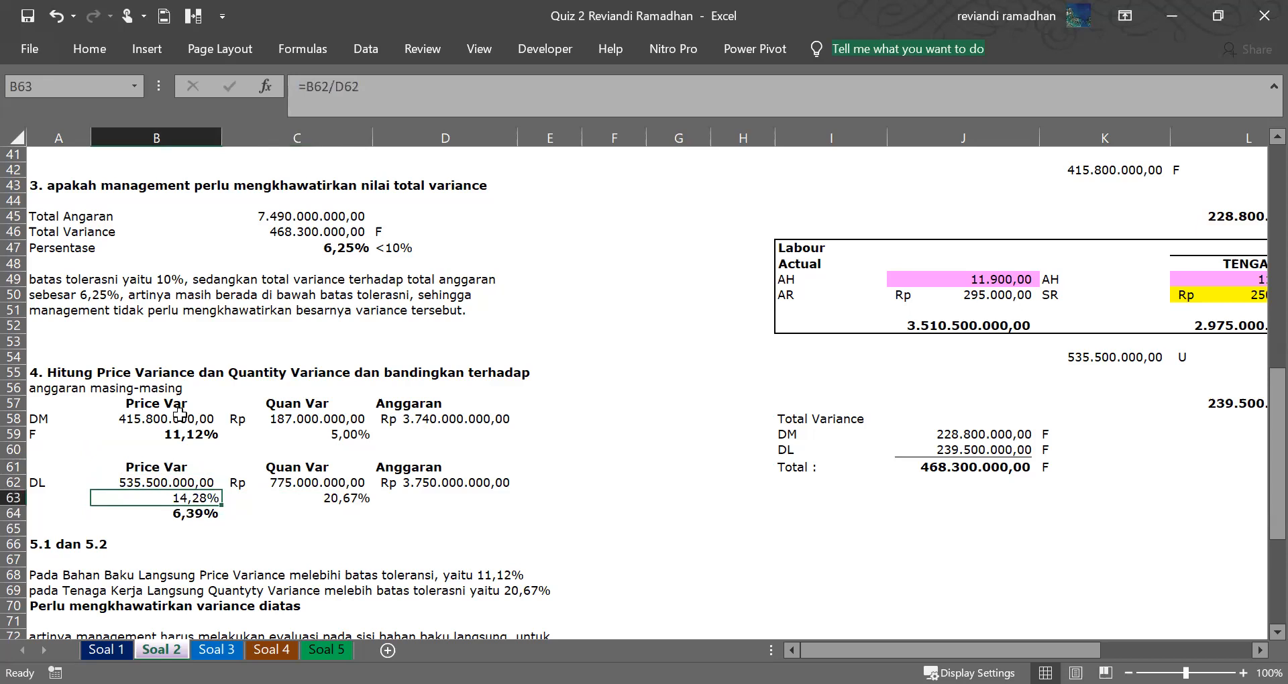
key(shift+Right)
key(shift+Left)
key(Up)
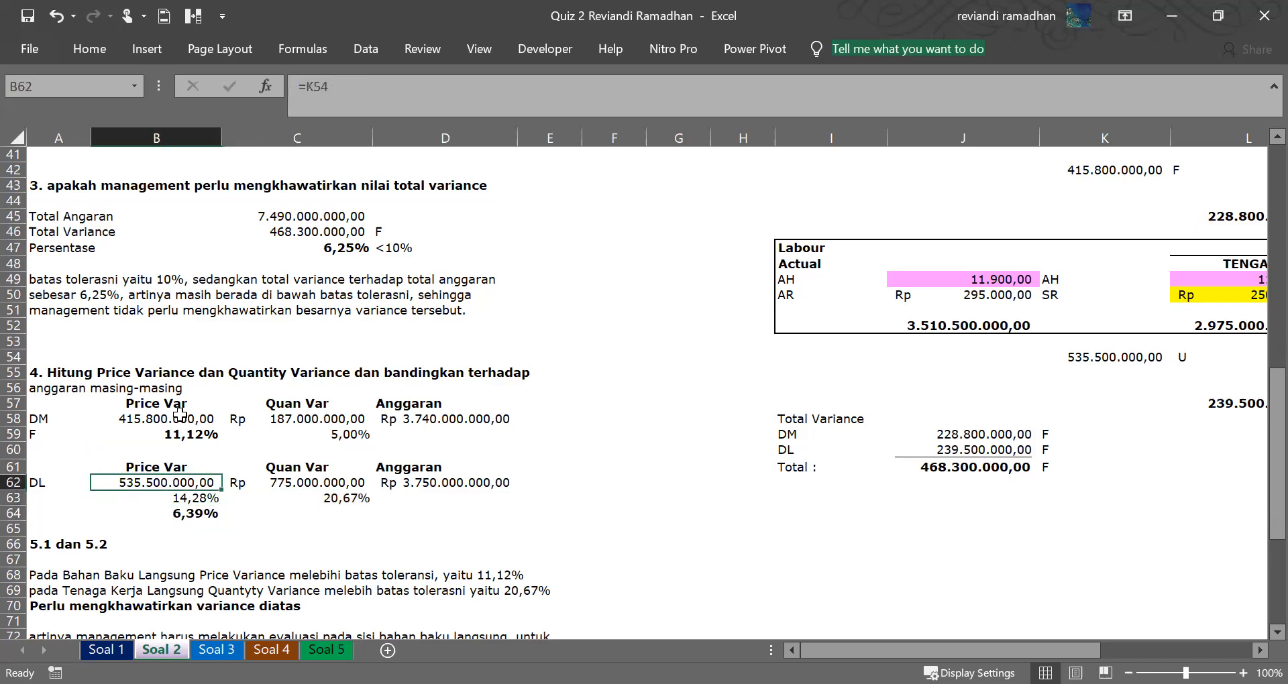
key(Right)
key(Right)
key(Left)
key(Left)
key(Right)
key(Left)
key(Down)
key(Down)
key(Down)
key(Down)
key(Up)
key(Up)
key(Up)
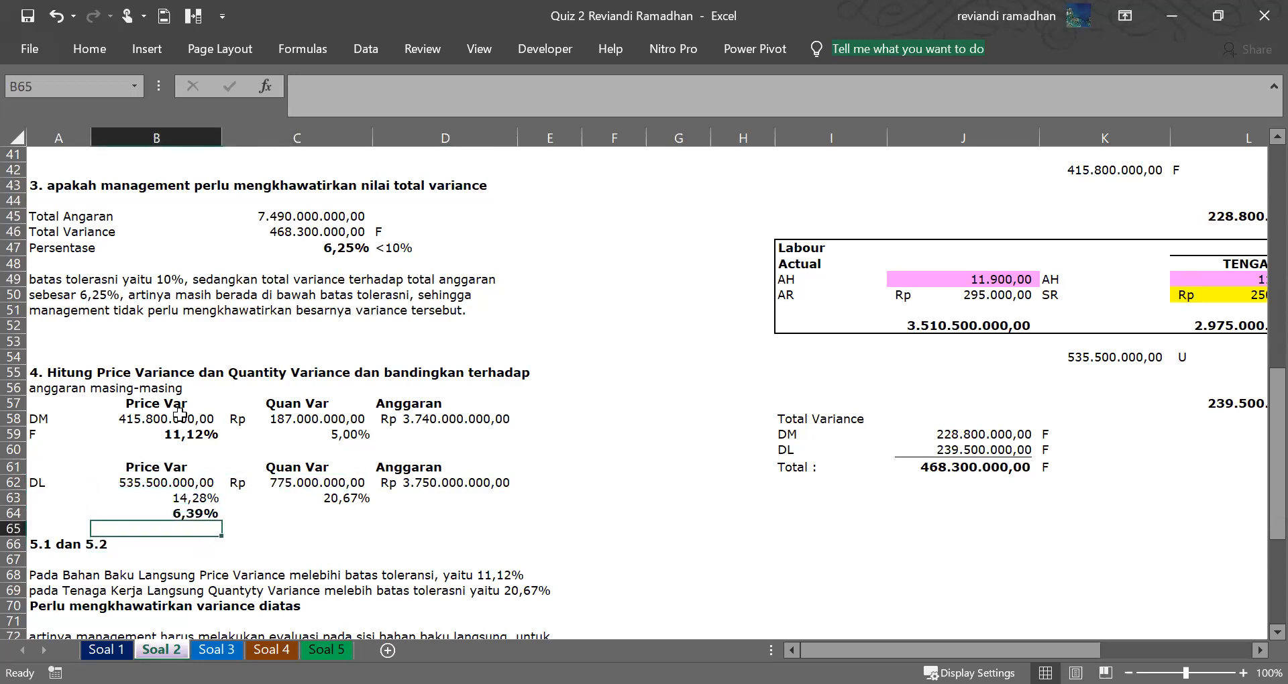
key(Down)
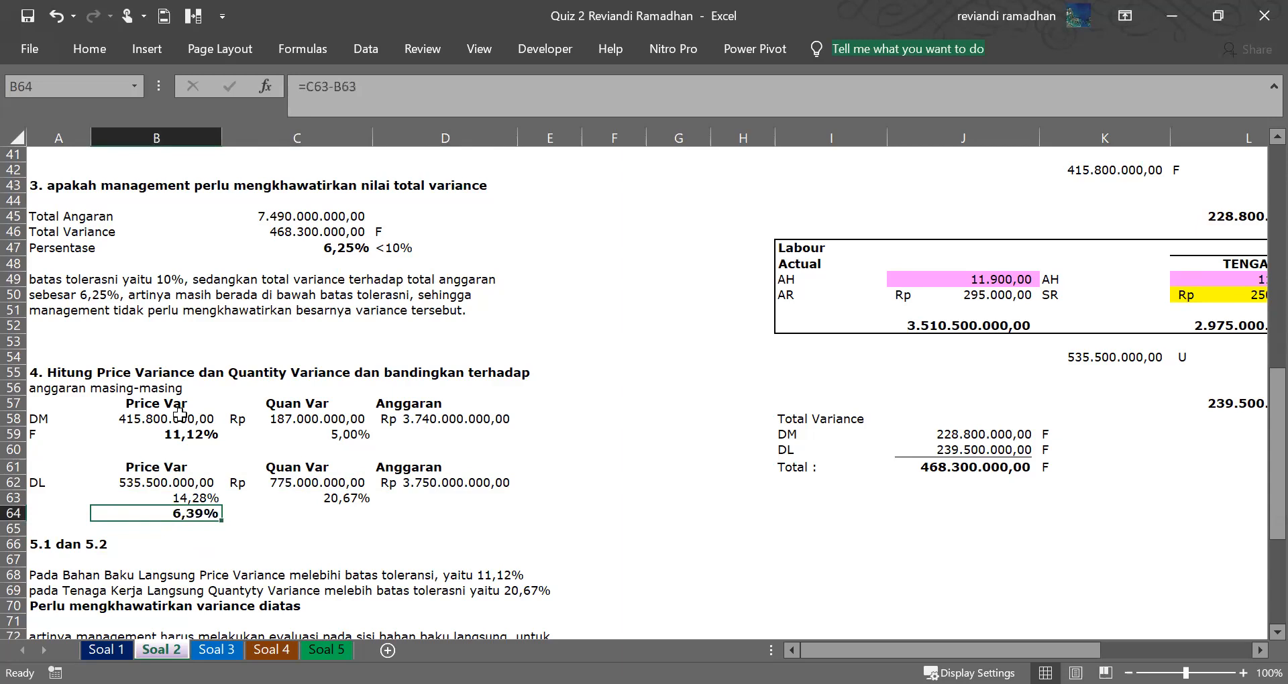
key(Up)
key(Right)
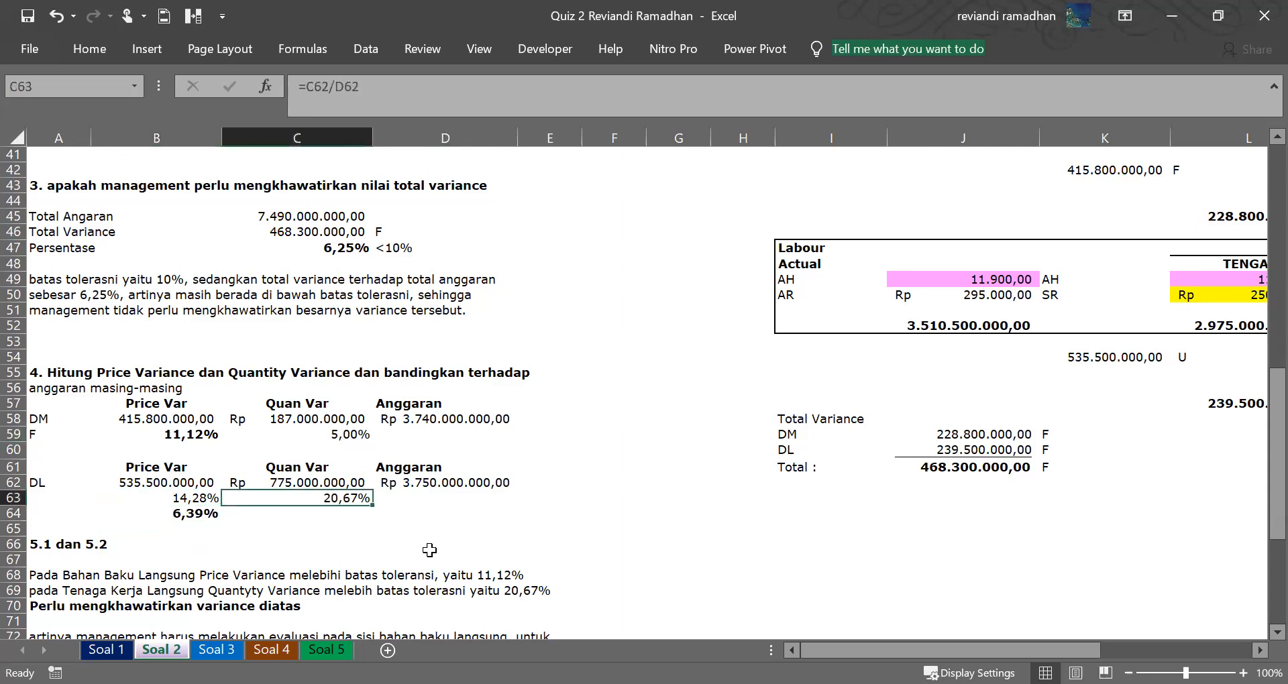
Review the Labour variance calculation across I47:O57, then return to the DL quantity percentage in C63.
click(433, 502)
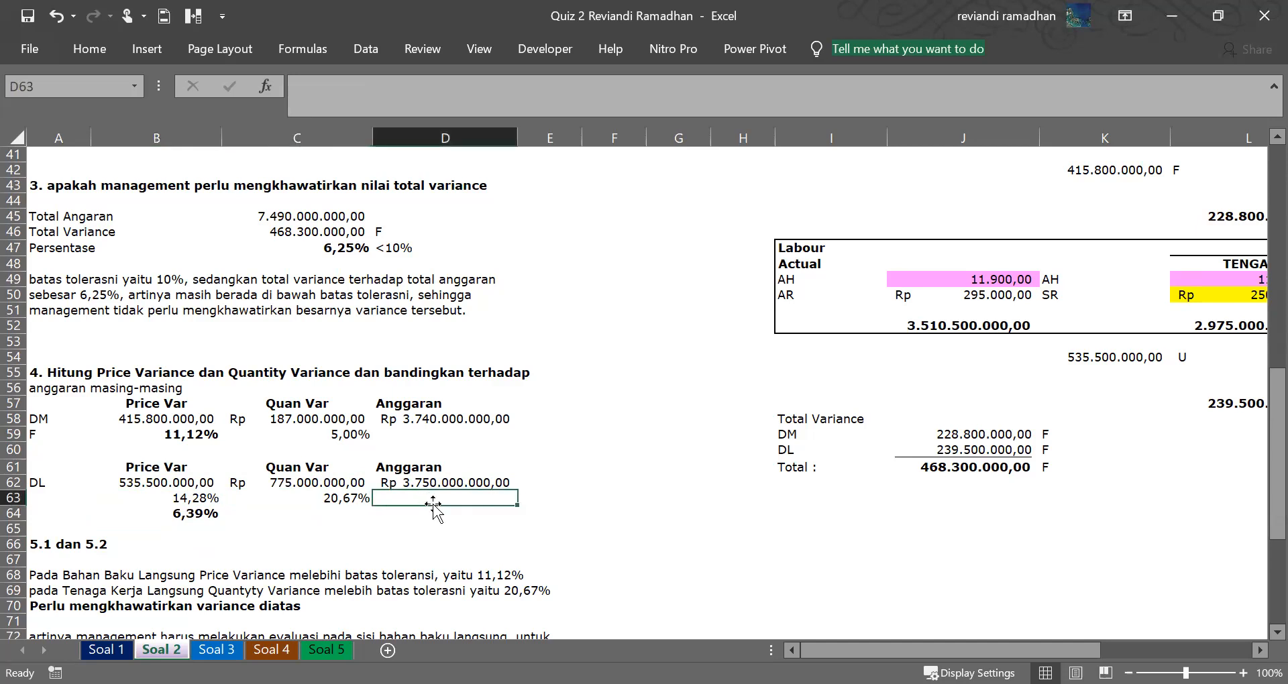
click(345, 497)
click(1071, 402)
key(Right)
key(Right)
key(Right)
key(Right)
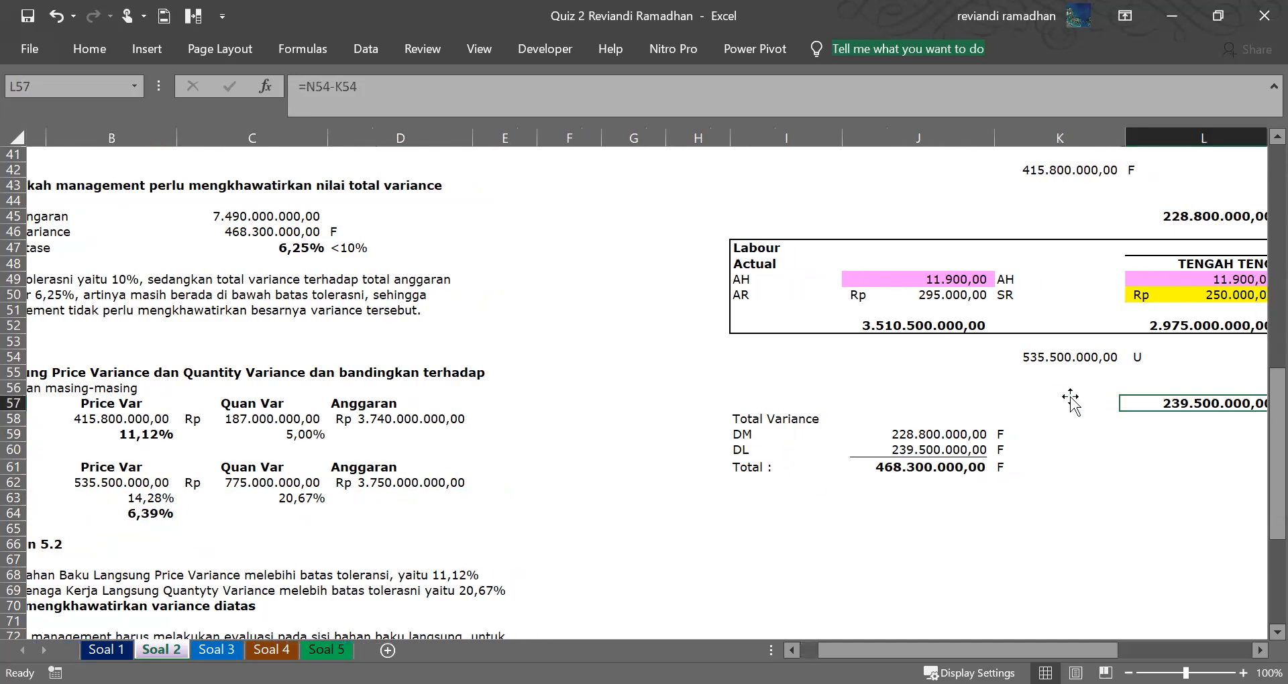
click(965, 403)
key(Left)
key(Left)
key(Left)
key(Left)
key(Left)
key(Left)
key(Left)
key(Left)
key(Left)
key(Left)
key(Left)
key(Left)
key(Left)
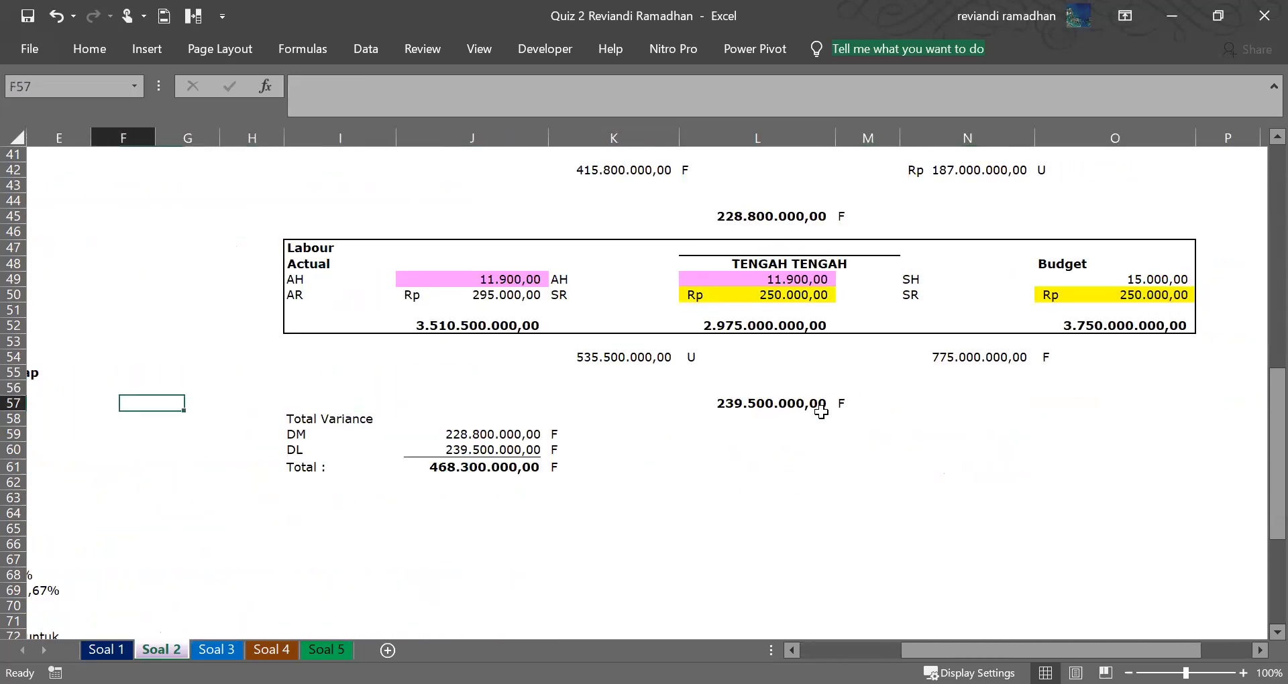
click(330, 503)
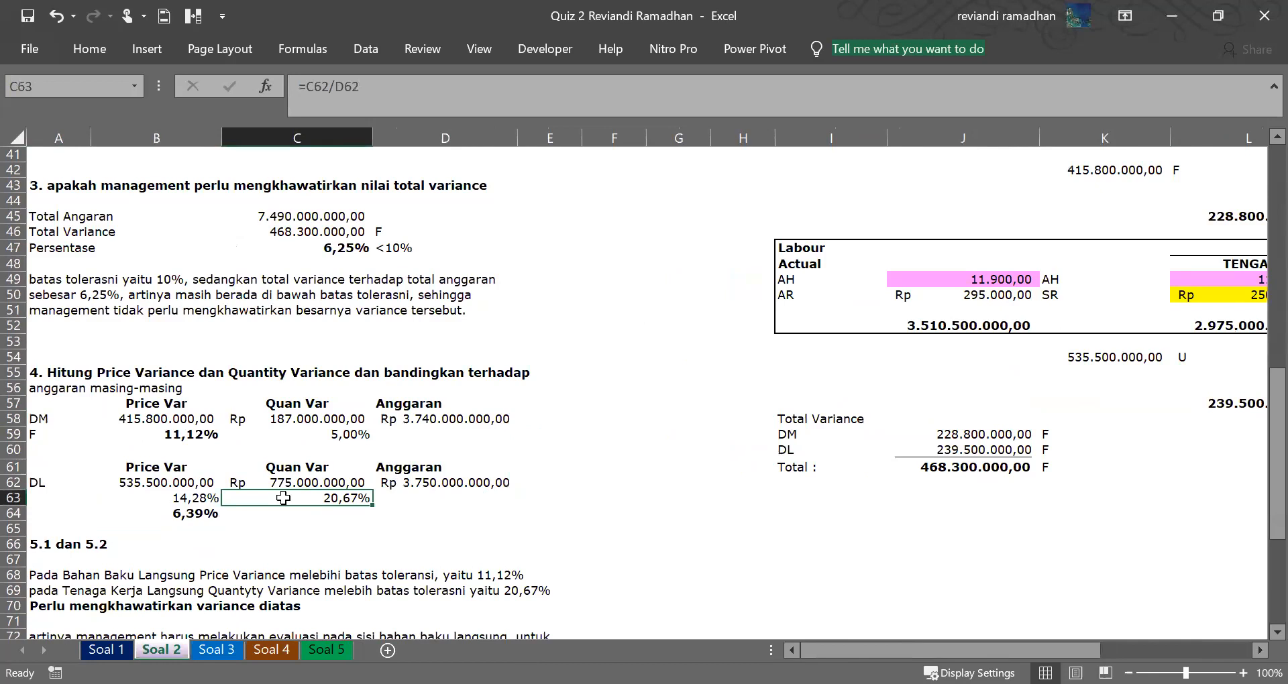
Check the DL quantity variance in C62 against its budget percentage in C63.
drag(283, 498, 282, 489)
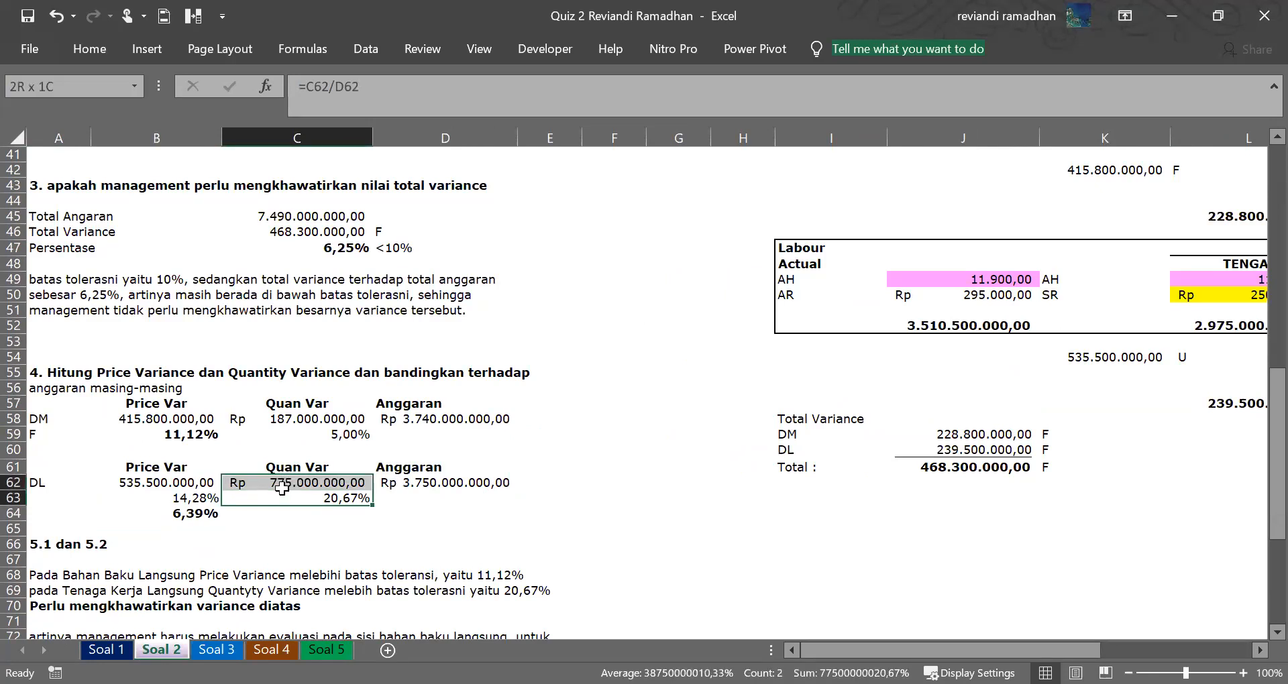
drag(282, 489, 329, 483)
click(327, 498)
click(333, 527)
click(334, 495)
click(329, 481)
click(328, 504)
click(233, 512)
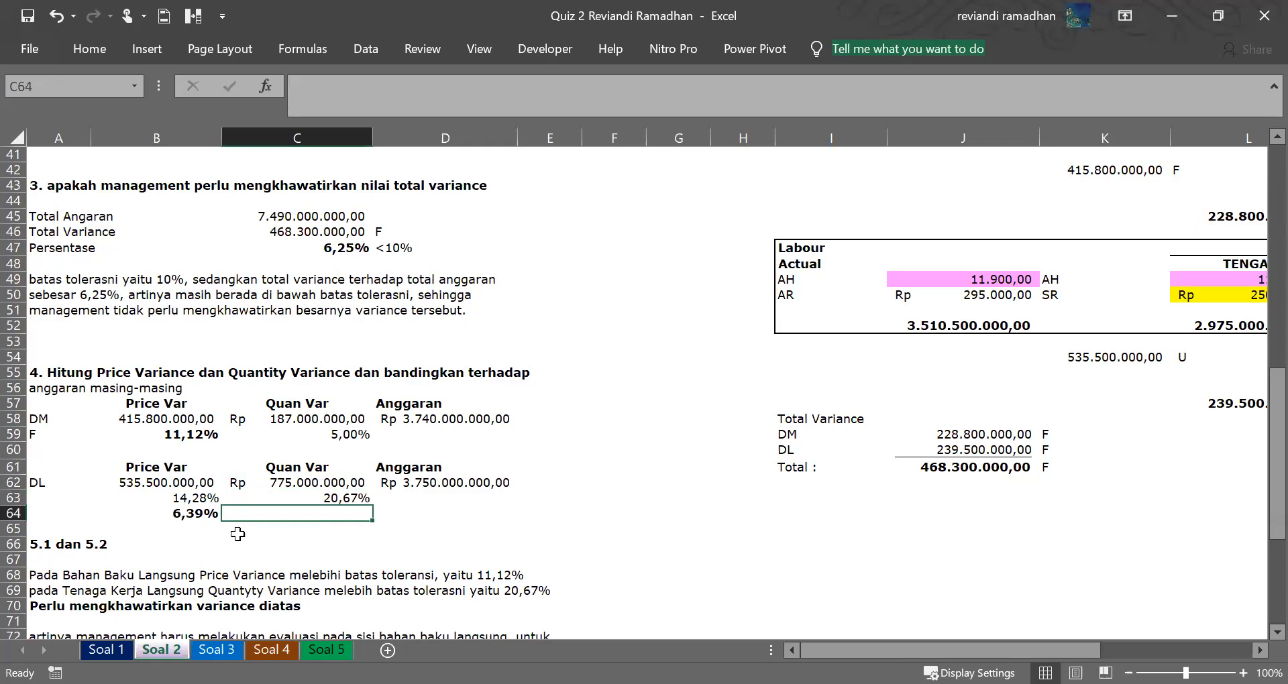
Reread question e in the problem text, then return to the DM variance percentages in B59:C59.
click(249, 557)
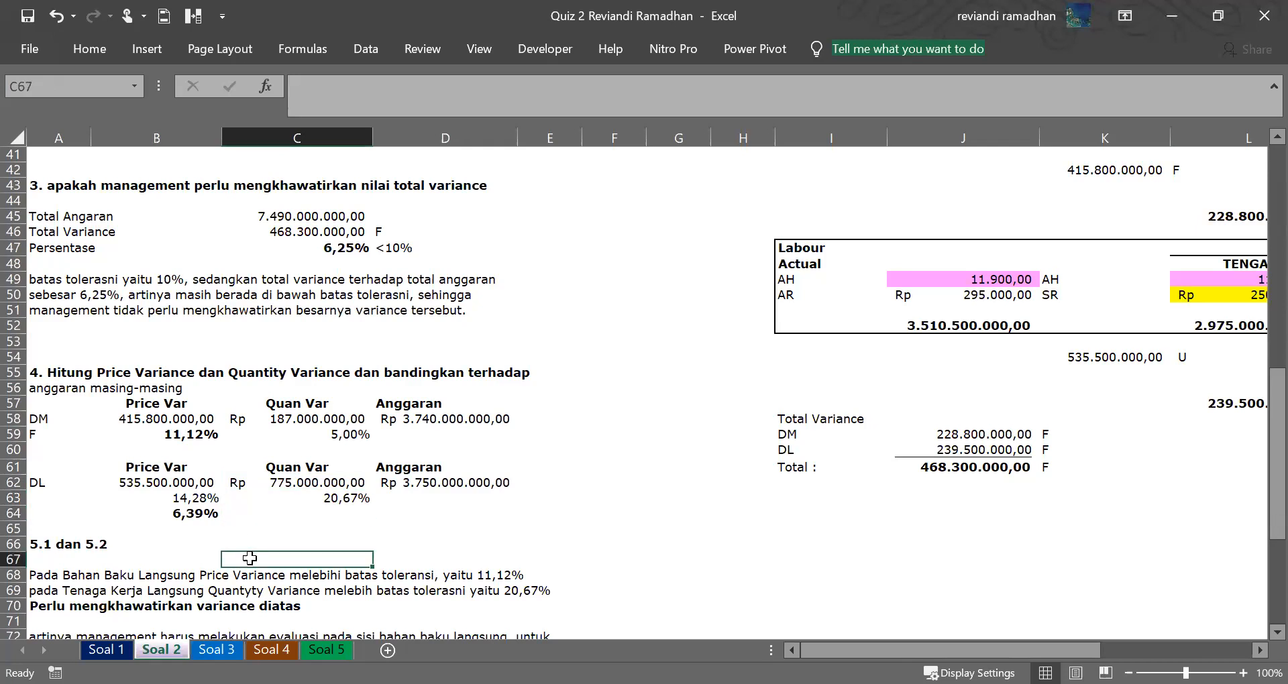
scroll(250, 558, up, 10)
click(178, 528)
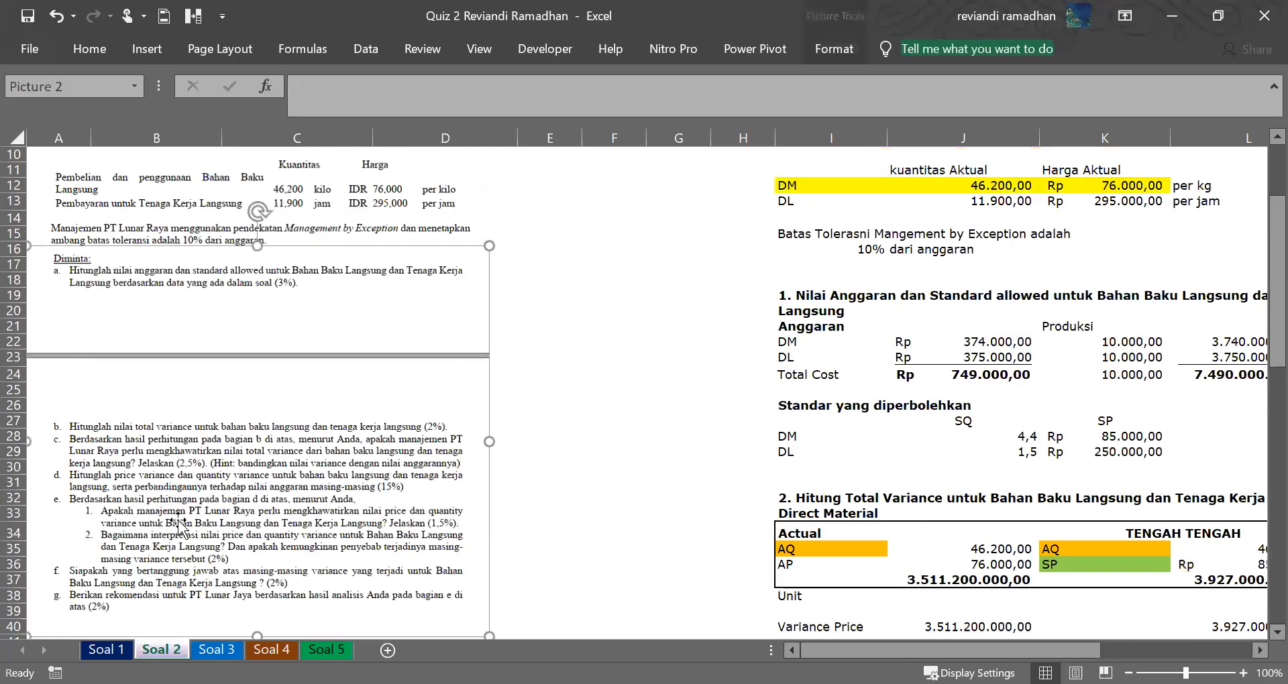
click(572, 540)
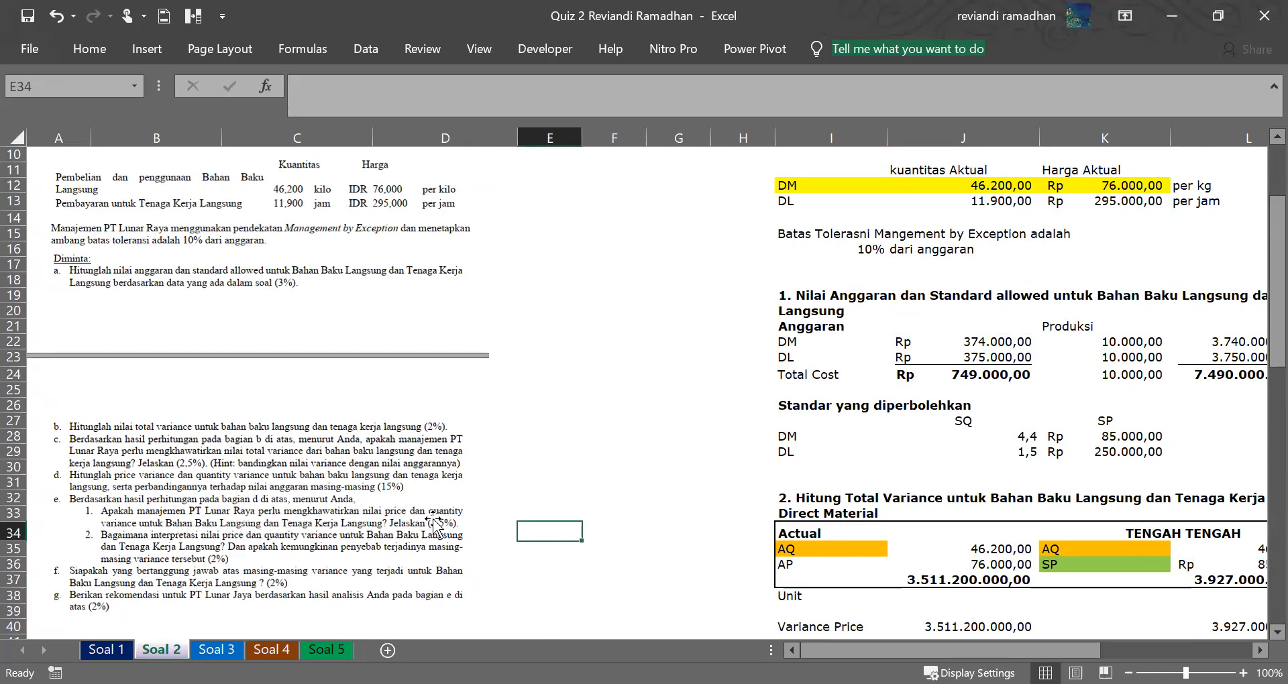
click(560, 500)
scroll(546, 502, down, 10)
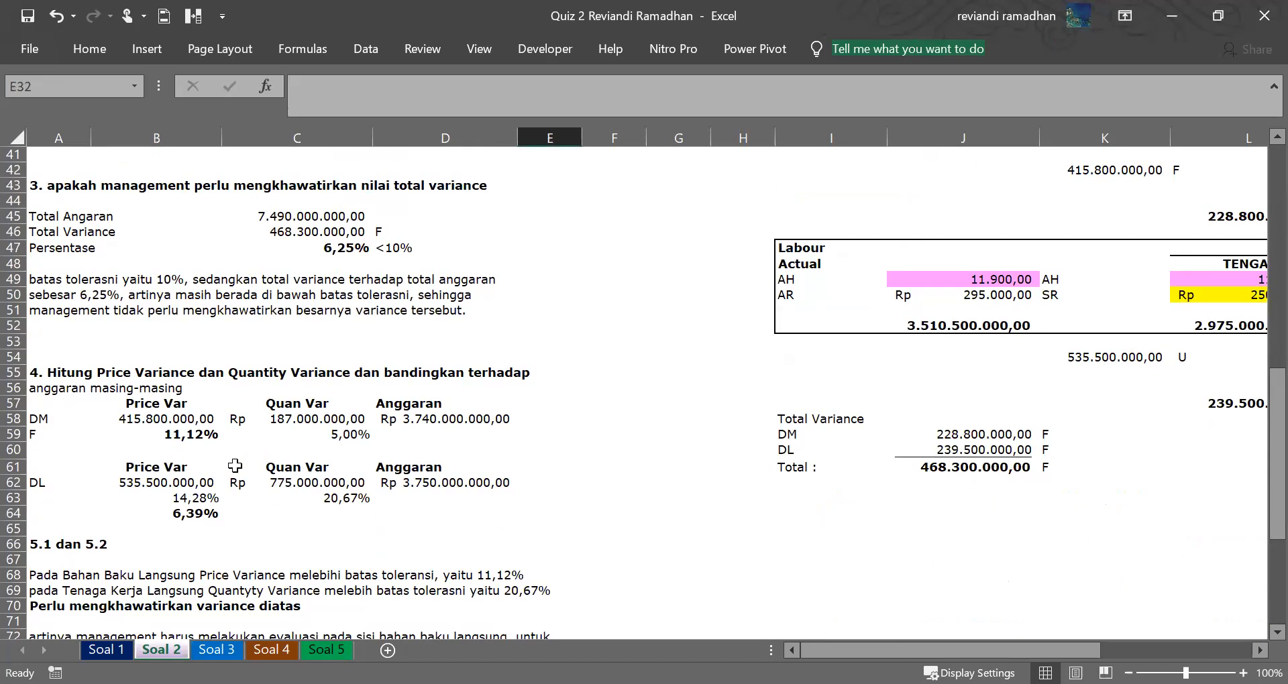
click(202, 437)
click(297, 437)
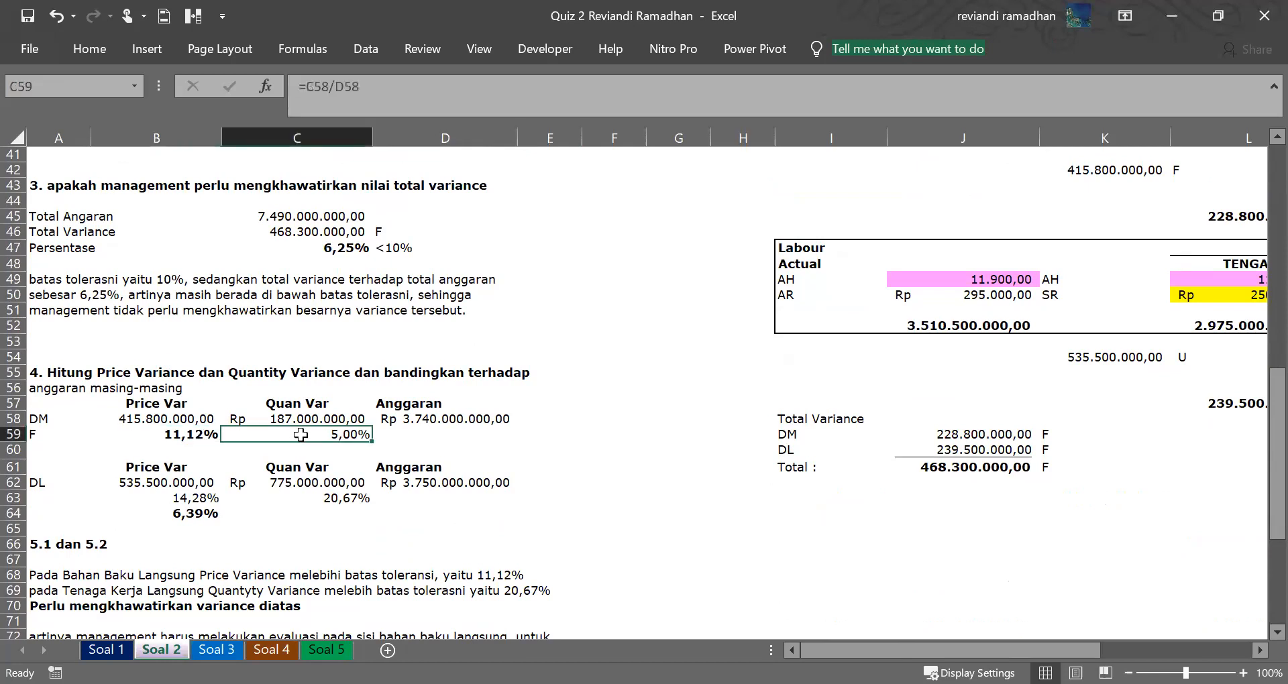
Compare the DM variance percentages in B59:C59 with the DL percentages in B63:C63.
click(336, 498)
click(190, 497)
click(196, 434)
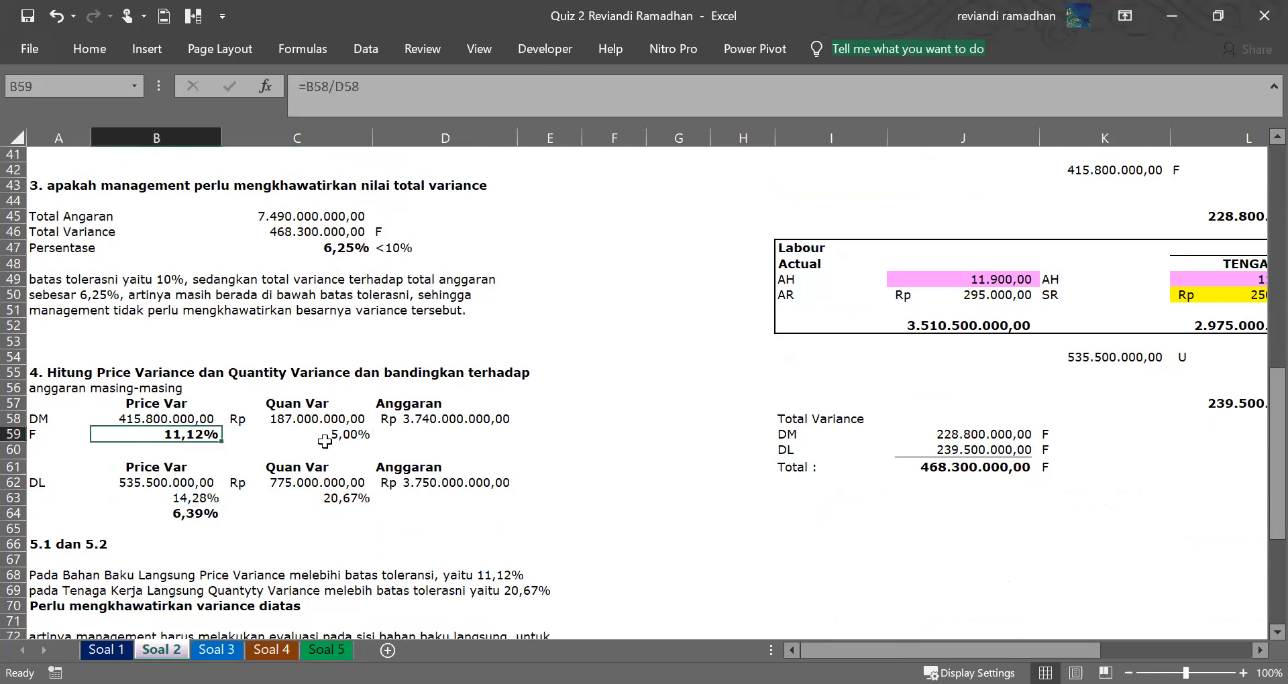
click(330, 434)
click(191, 435)
click(333, 434)
click(176, 424)
click(194, 431)
Reread questions d to g in the problem text, then return to the DM and DL variance tables in section 4.
scroll(244, 449, up, 10)
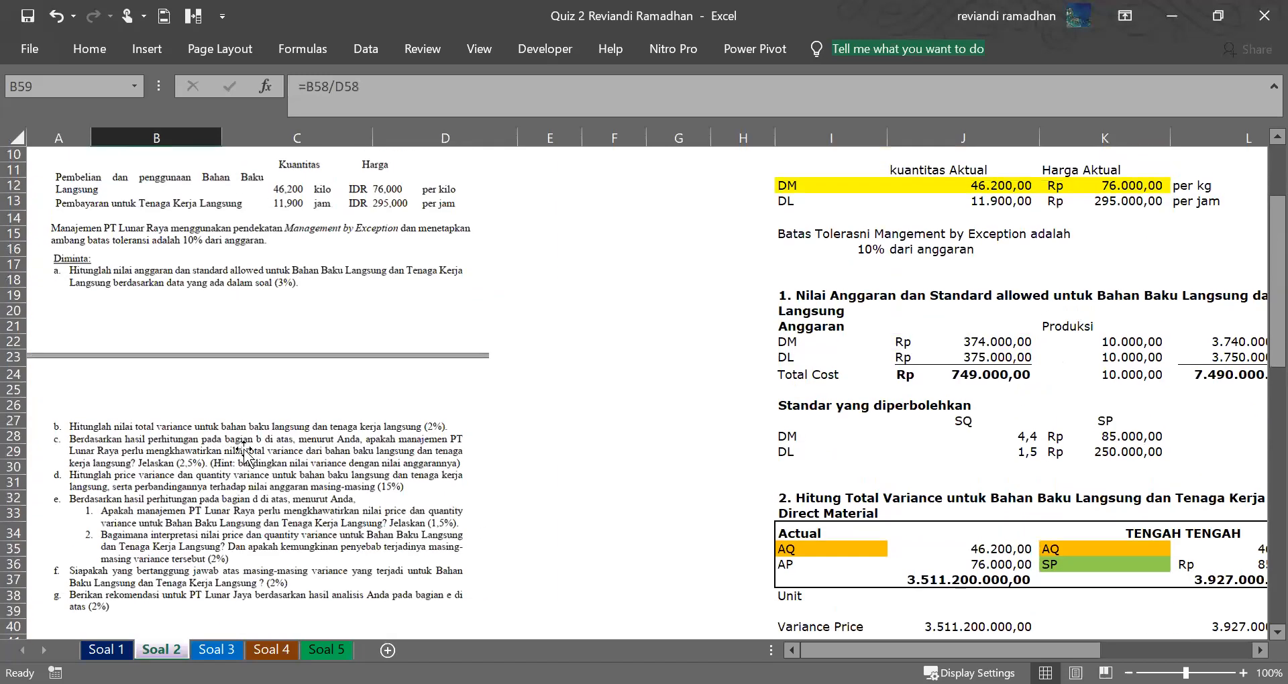
click(242, 549)
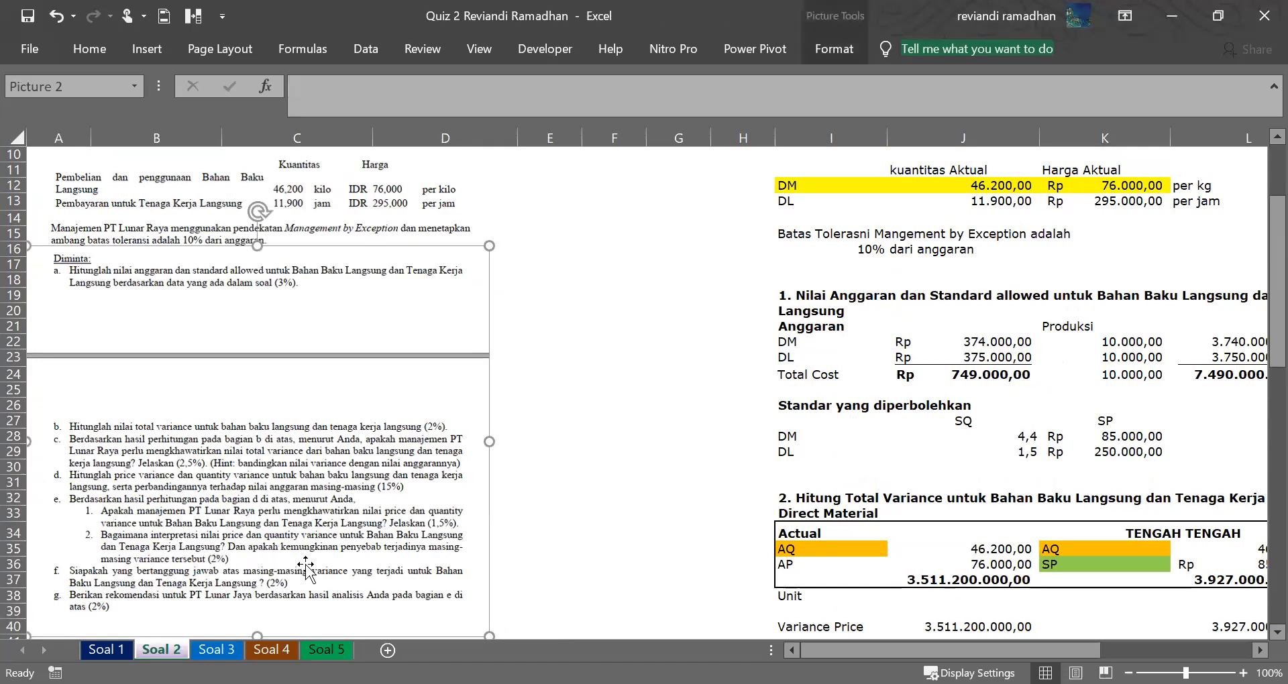
click(525, 514)
key(Down)
key(Down)
key(Down)
key(Down)
key(Down)
key(Down)
key(Down)
key(Down)
key(Down)
key(Down)
key(Down)
key(Down)
key(Down)
key(Down)
key(Down)
key(Down)
key(Down)
key(Down)
key(Down)
key(Down)
key(Down)
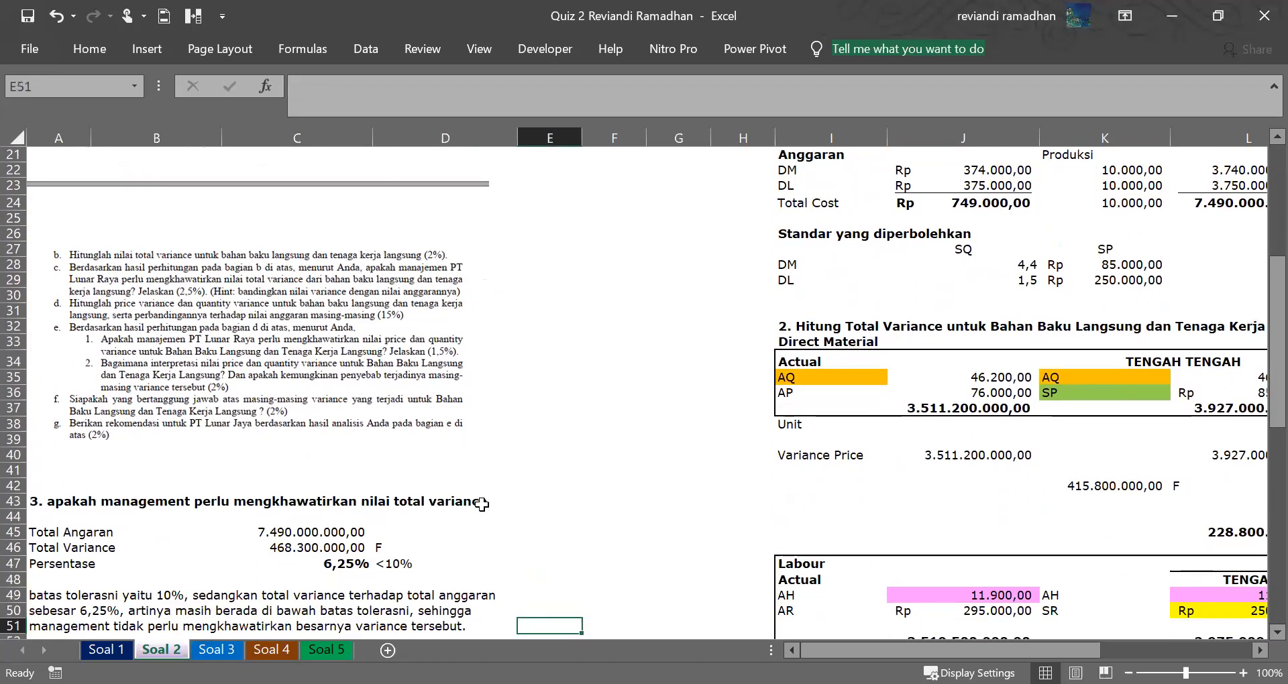
key(Down)
key(Down)
key(Down)
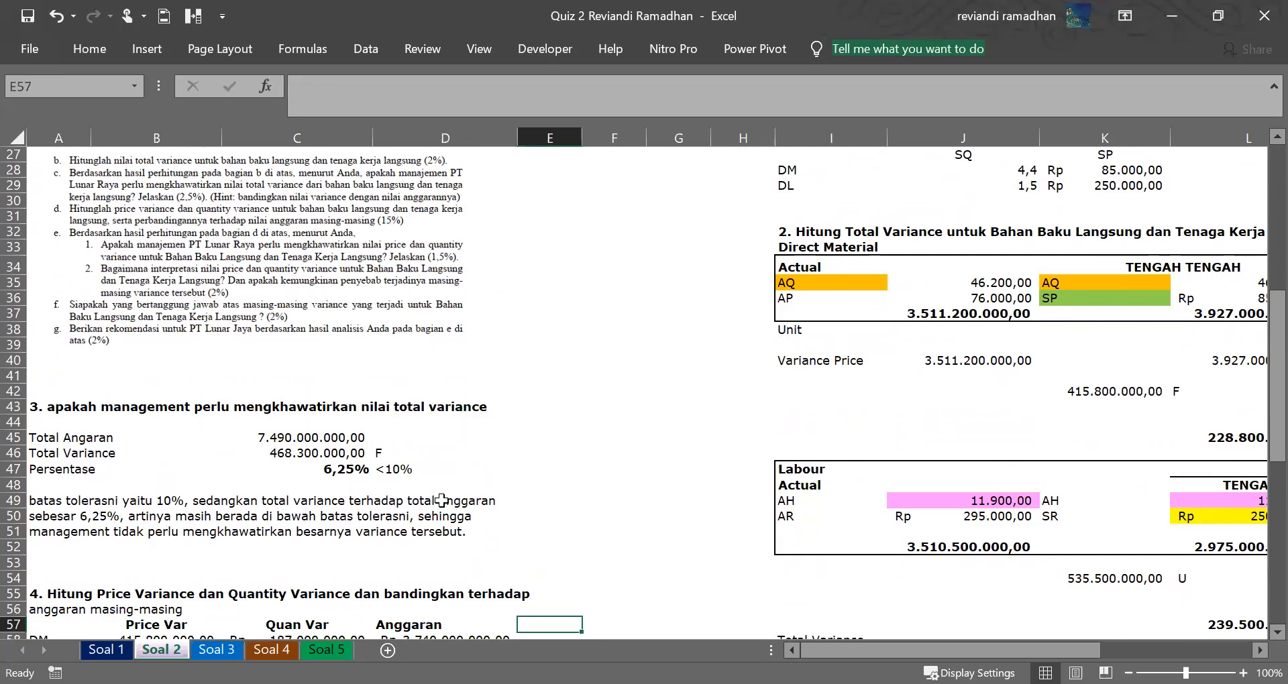
key(Down)
key(Down)
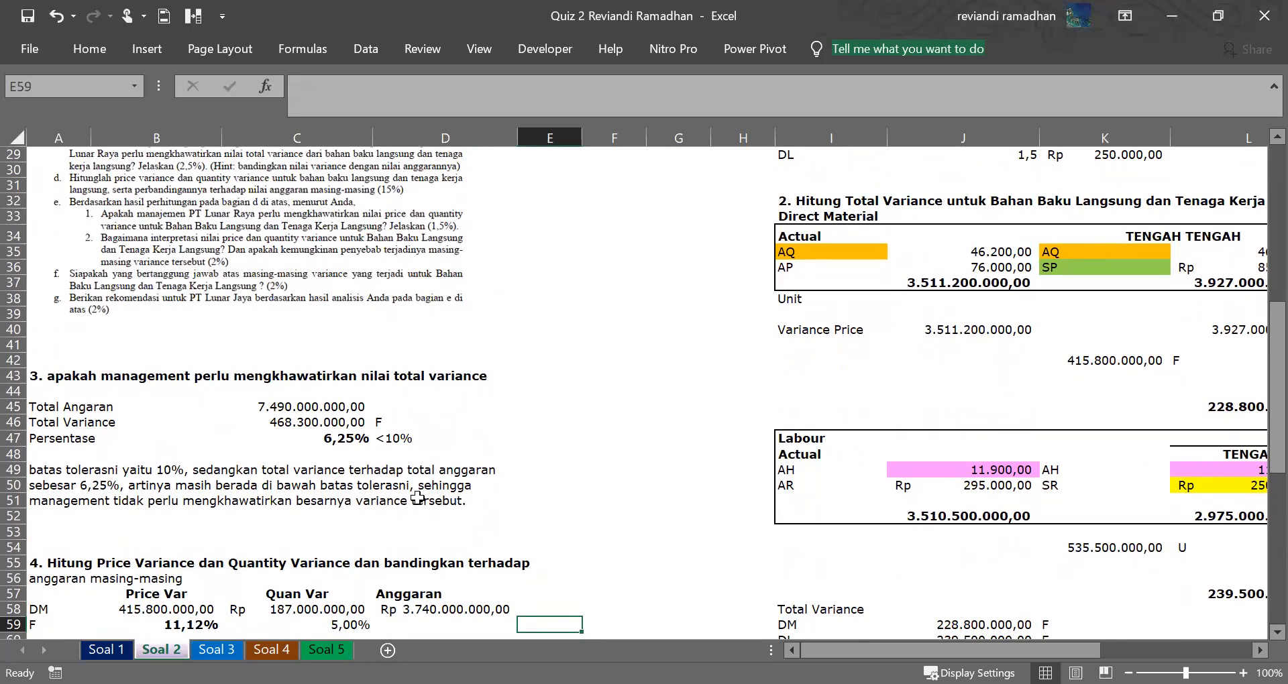
key(Down)
key(Down)
key(Down)
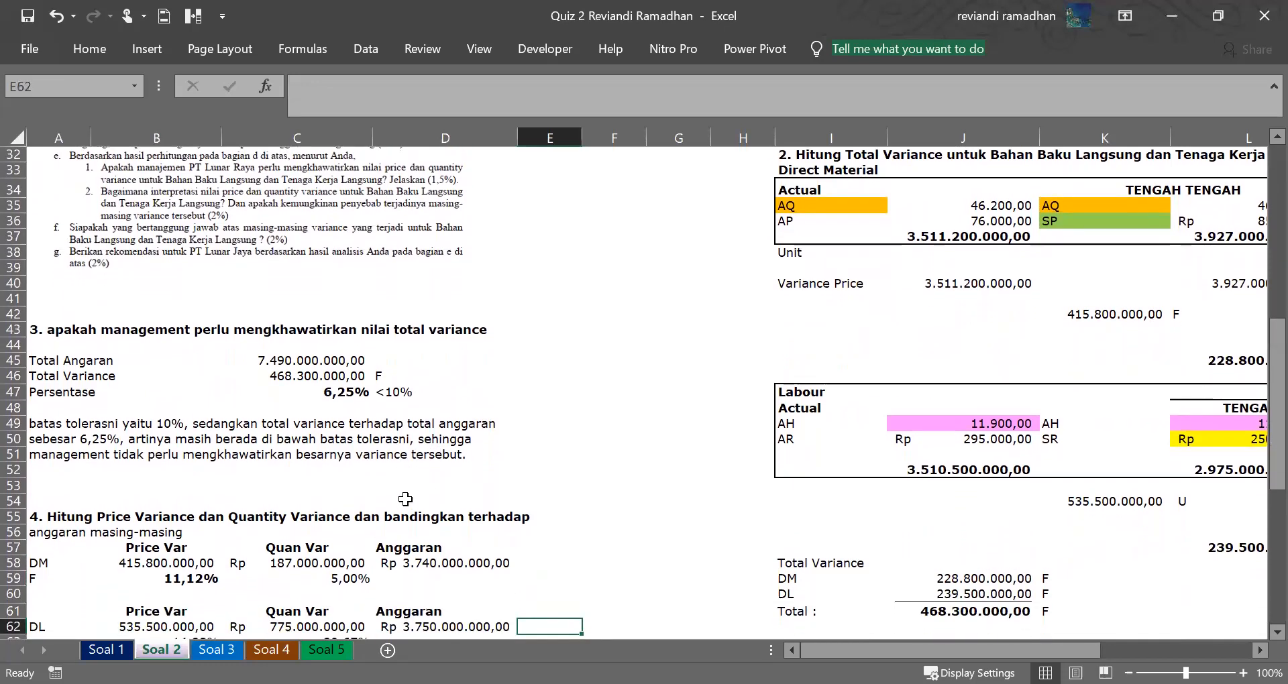
key(Down)
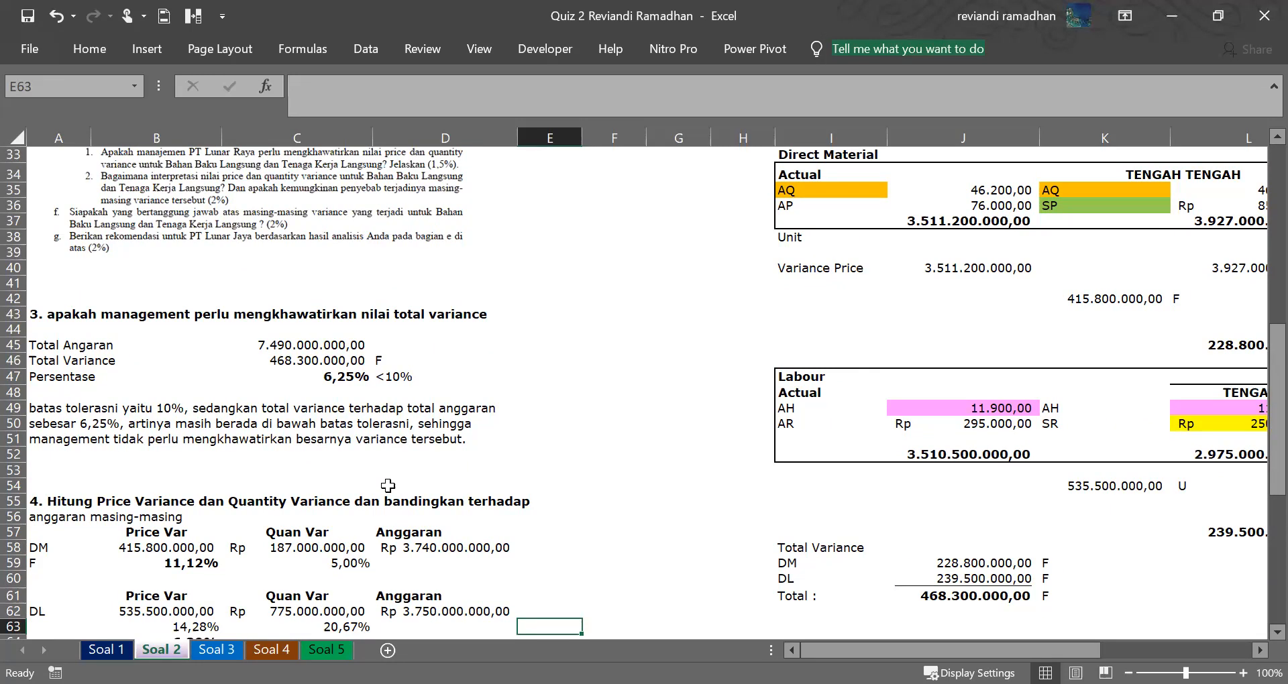
Review section 3's written conclusion on the total variance in A49:A51.
click(386, 410)
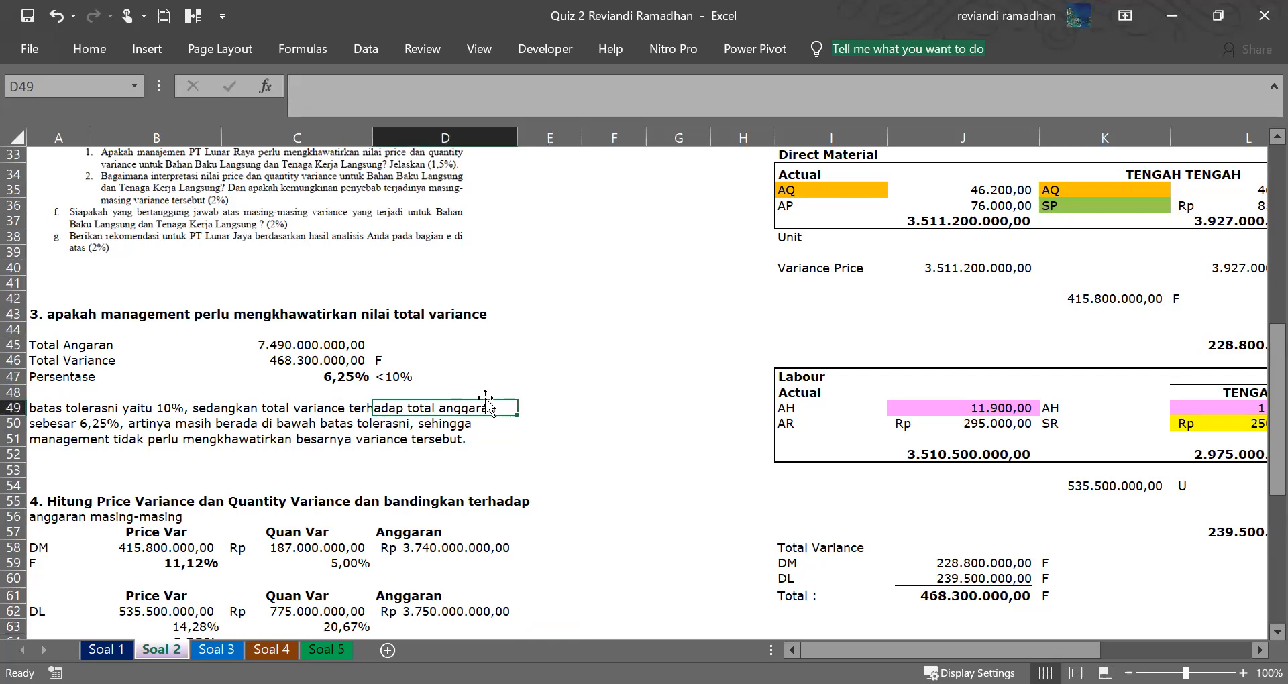
key(Left)
key(Left)
key(Left)
key(Down)
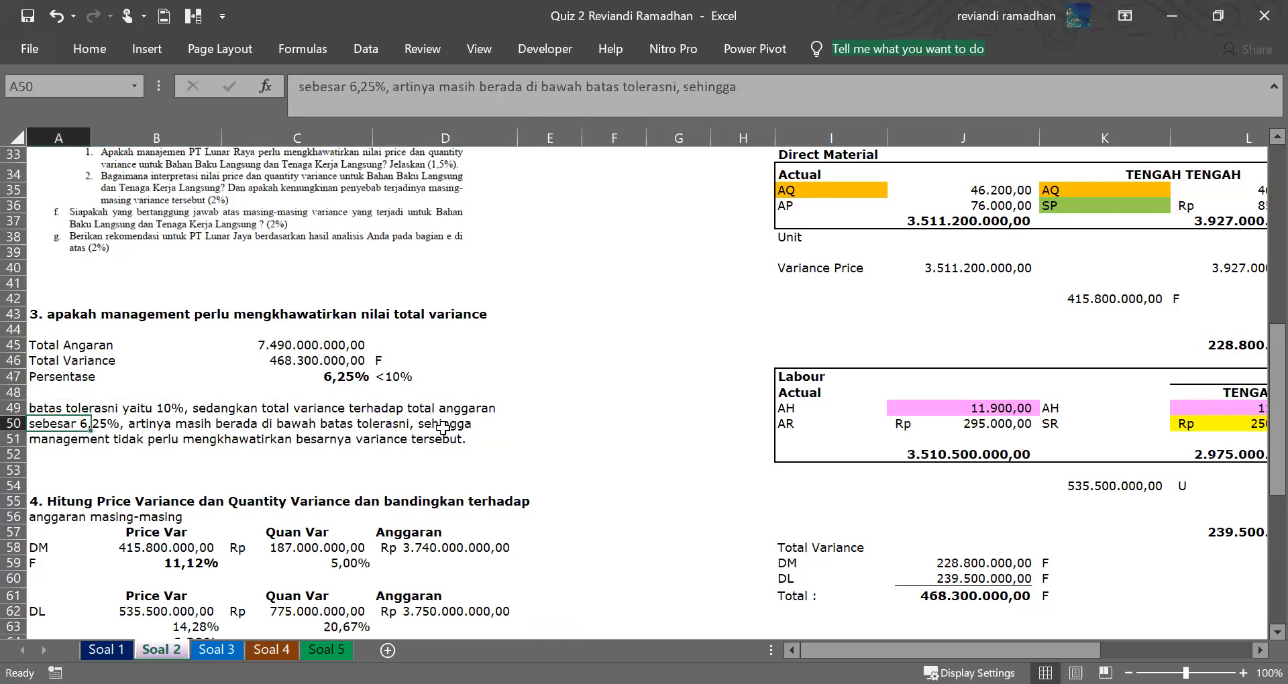
key(Down)
key(Down)
key(Down)
key(Down)
key(Down)
key(Down)
Go back over the problem text and its sub-questions, then come down to the section 4 variance percentages.
scroll(542, 466, up, 10)
click(568, 461)
key(Down)
key(Down)
key(Down)
key(Down)
key(Down)
key(Down)
key(Down)
key(Down)
key(Down)
key(Down)
key(Down)
key(Down)
key(Down)
key(Down)
key(Down)
key(Down)
key(Down)
key(Down)
key(Down)
key(Down)
key(Down)
key(Down)
key(Down)
key(Down)
key(Down)
key(Down)
key(Down)
key(Down)
key(Down)
key(Down)
key(Down)
key(Down)
key(Down)
key(Down)
key(Down)
key(Down)
key(Down)
key(Down)
key(Down)
key(Down)
key(Down)
key(Down)
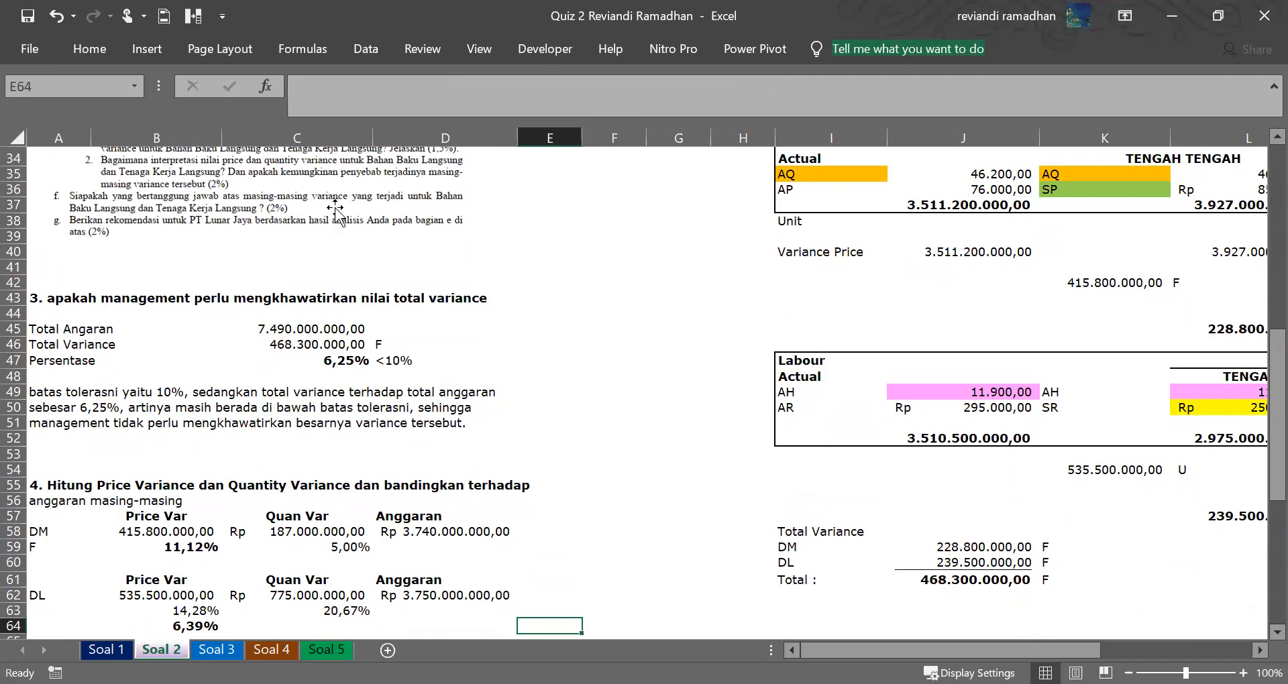
Read from the section 3 conclusion through section 4 to the 5.1 and 5.2 answer in A66:A70.
click(674, 355)
key(Down)
key(Down)
key(Down)
key(Down)
key(Left)
key(Left)
key(Left)
key(Left)
key(Left)
key(Left)
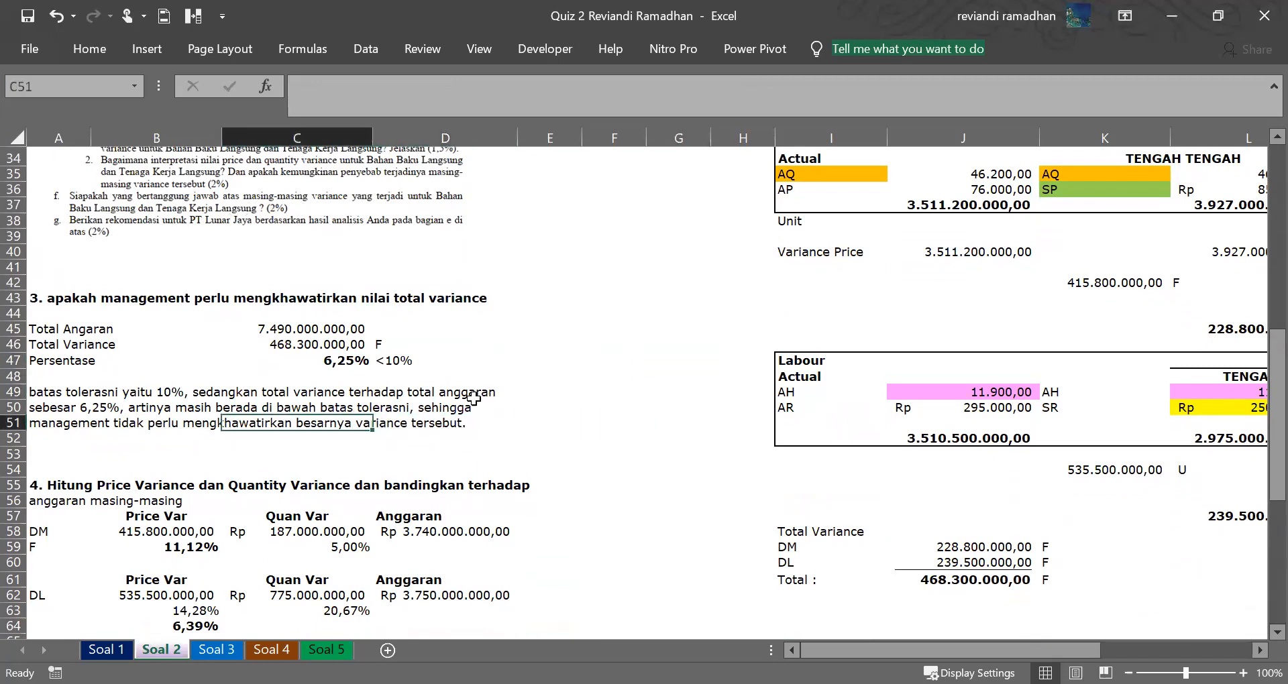
key(Down)
key(Down)
key(Down)
key(Down)
key(Down)
key(Down)
key(Down)
key(Down)
key(Down)
key(Down)
key(Down)
key(Down)
key(Down)
key(Down)
key(Down)
key(Down)
key(Down)
key(Down)
key(Down)
key(Down)
key(Down)
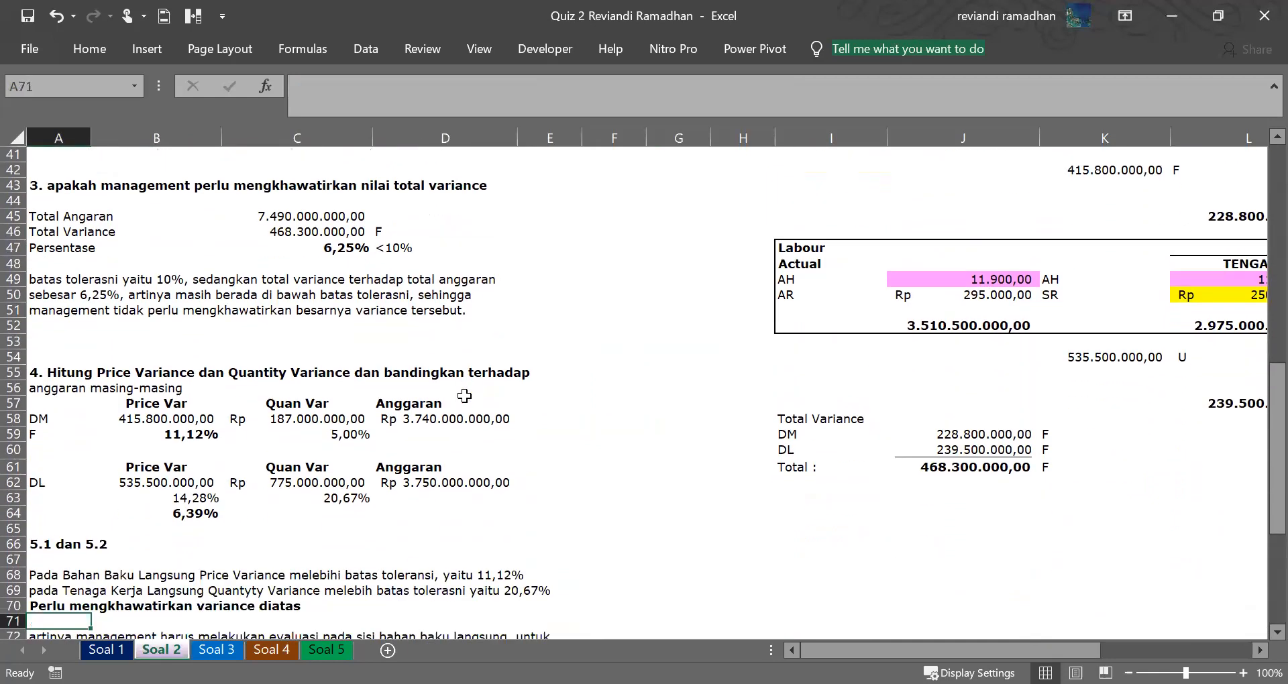
Reread sub-questions e to g in the problem text above section 3 of Soal 2.
key(Down)
key(Up)
key(Up)
key(Up)
key(Up)
key(Up)
key(Up)
key(Up)
key(Up)
key(Up)
key(Up)
key(Up)
key(Up)
key(Up)
key(Up)
key(Up)
key(Up)
key(Up)
key(Up)
key(Up)
key(Up)
key(Up)
key(Up)
key(Up)
key(Up)
key(Up)
key(Up)
key(Up)
key(Up)
key(Up)
key(Up)
key(Up)
key(Up)
key(Up)
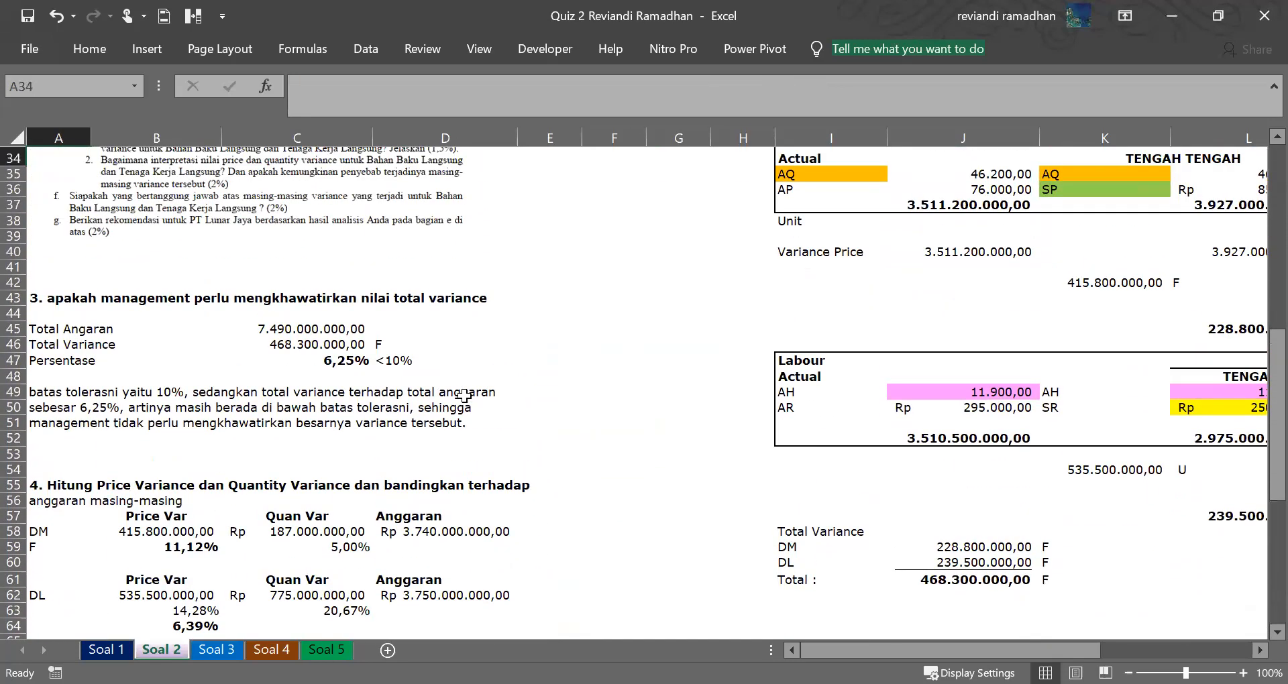
key(Up)
key(Down)
key(Down)
key(Down)
key(Down)
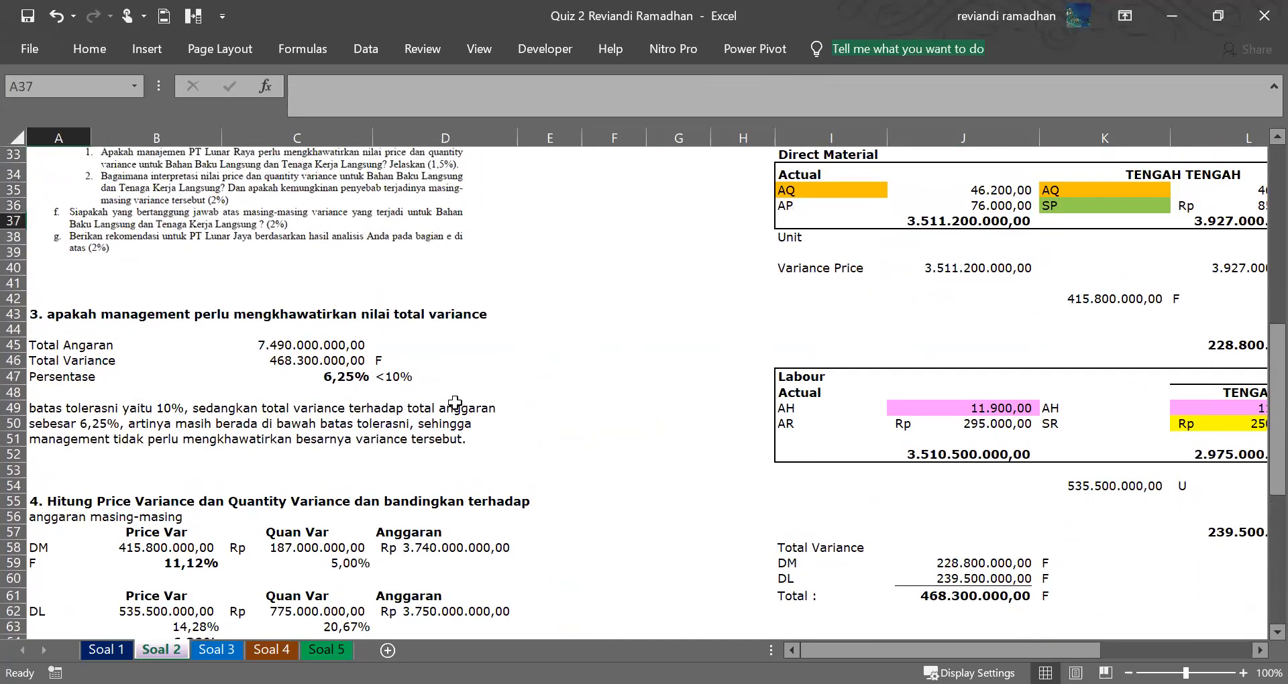
click(510, 220)
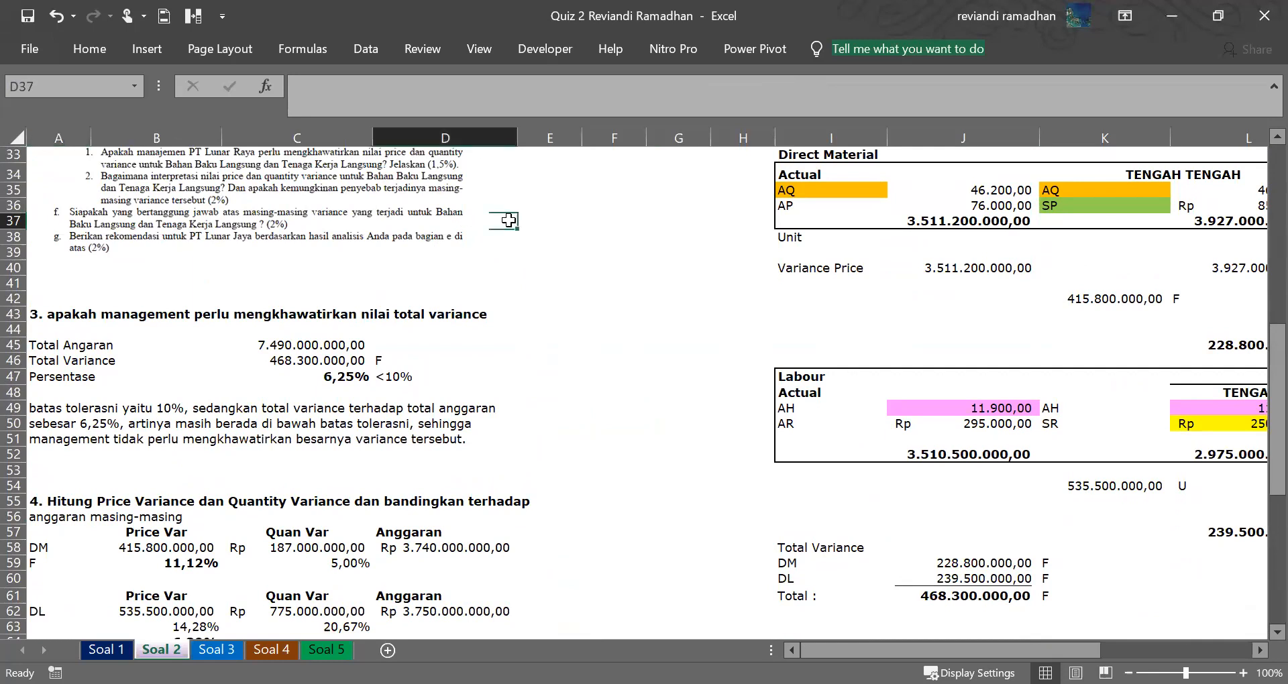
key(Left)
key(Left)
key(Left)
key(Down)
key(Down)
key(Down)
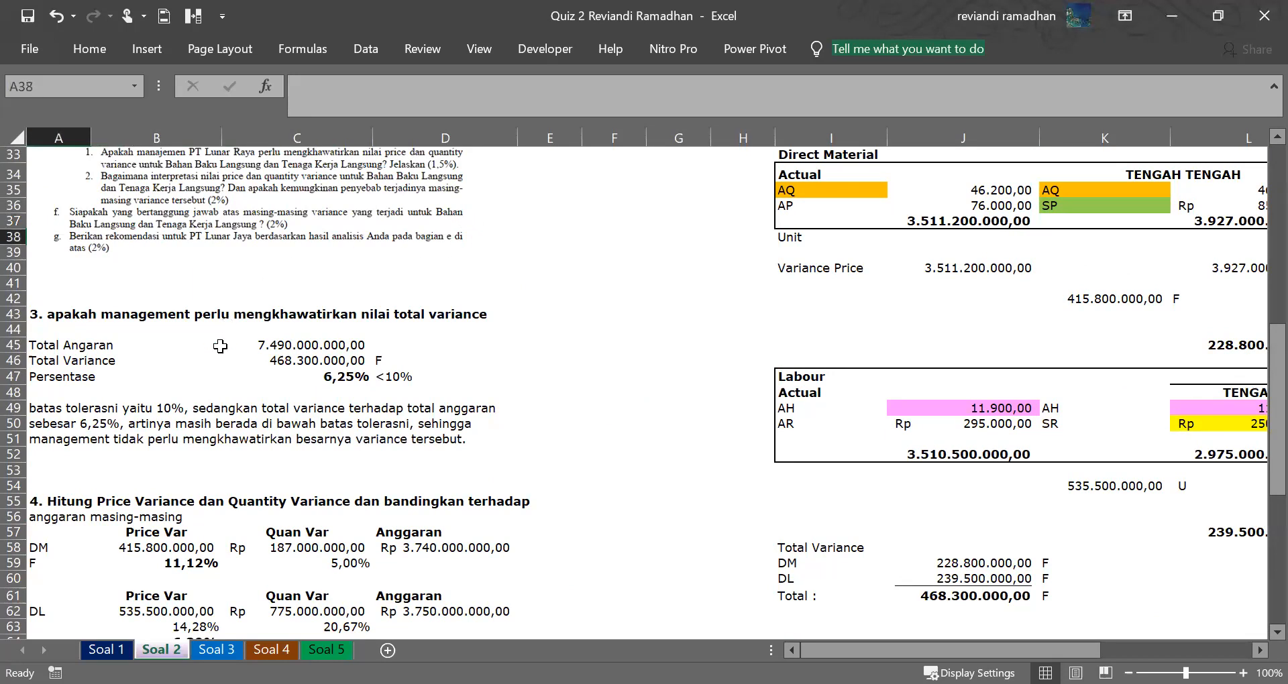
Check the answers to items 6 and 7 in rows 84 and 86 against sub-questions f and g, then revisit section 3's conclusion.
scroll(230, 421, down, 5)
scroll(230, 422, down, 5)
click(122, 463)
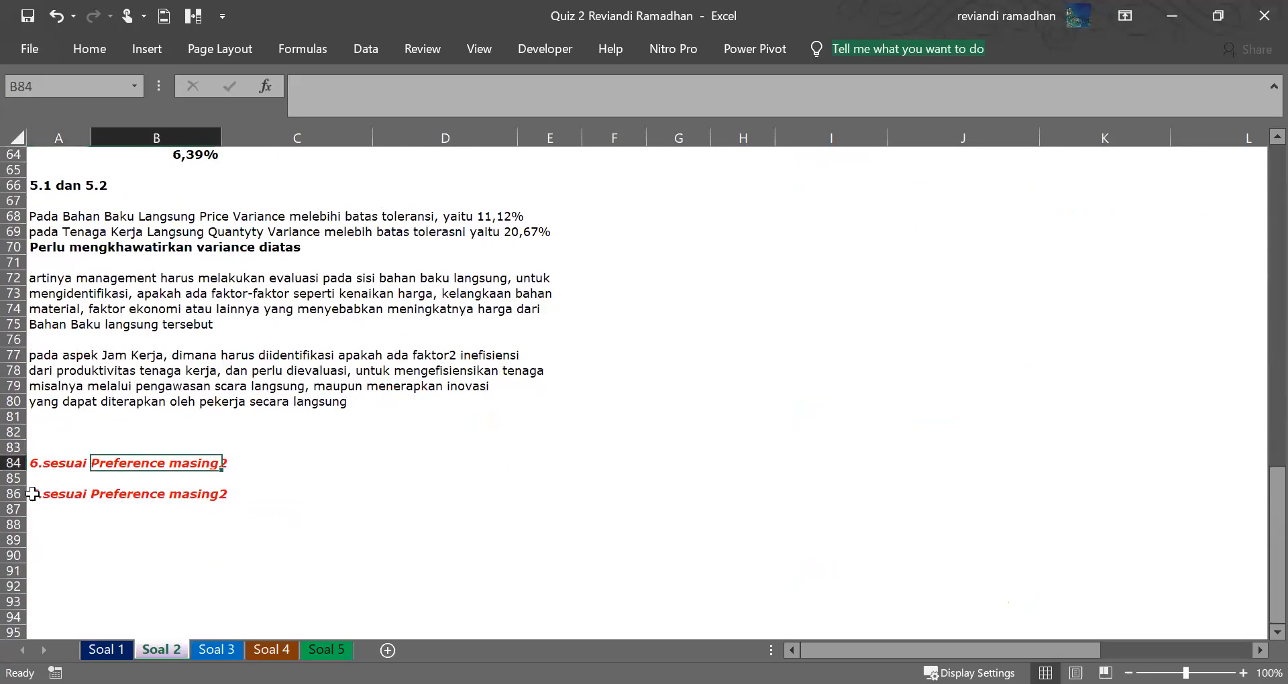
click(36, 493)
scroll(35, 494, up, 10)
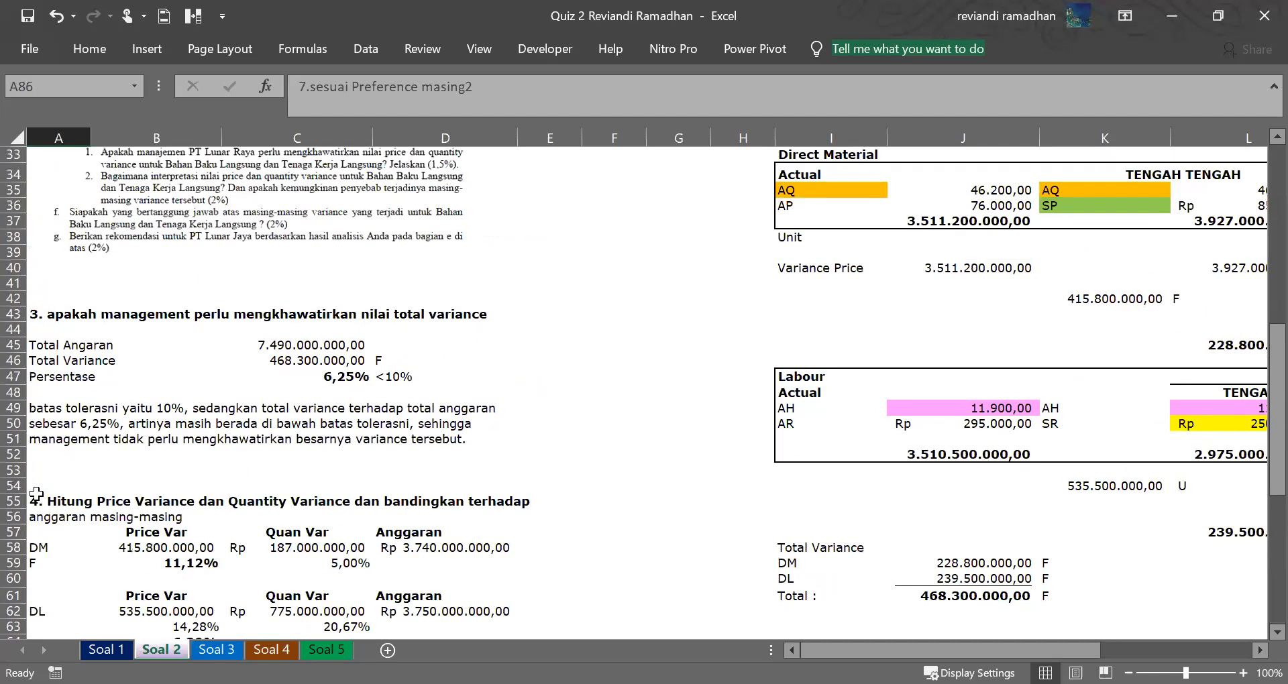
click(109, 248)
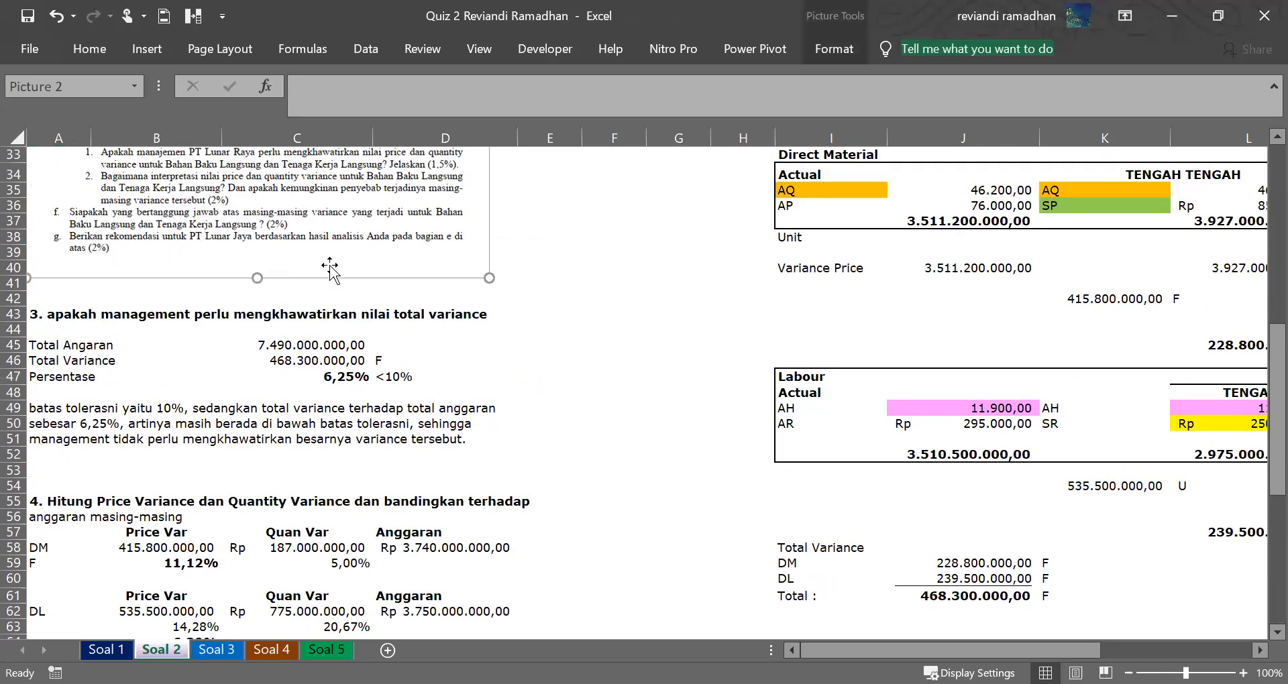
click(504, 354)
key(Down)
key(Down)
key(Down)
key(Down)
key(Down)
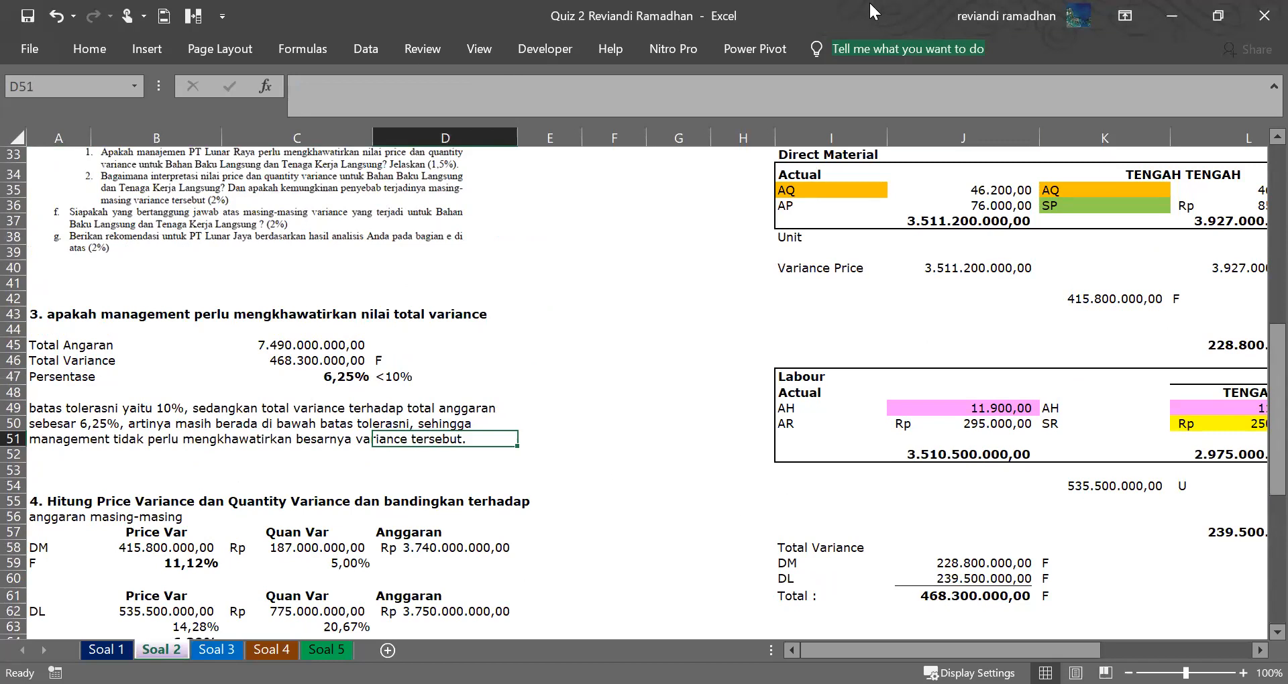
Bring up the Soal 3 sheet in a maximized window and examine the cost groups of the environmental financial report.
click(1217, 18)
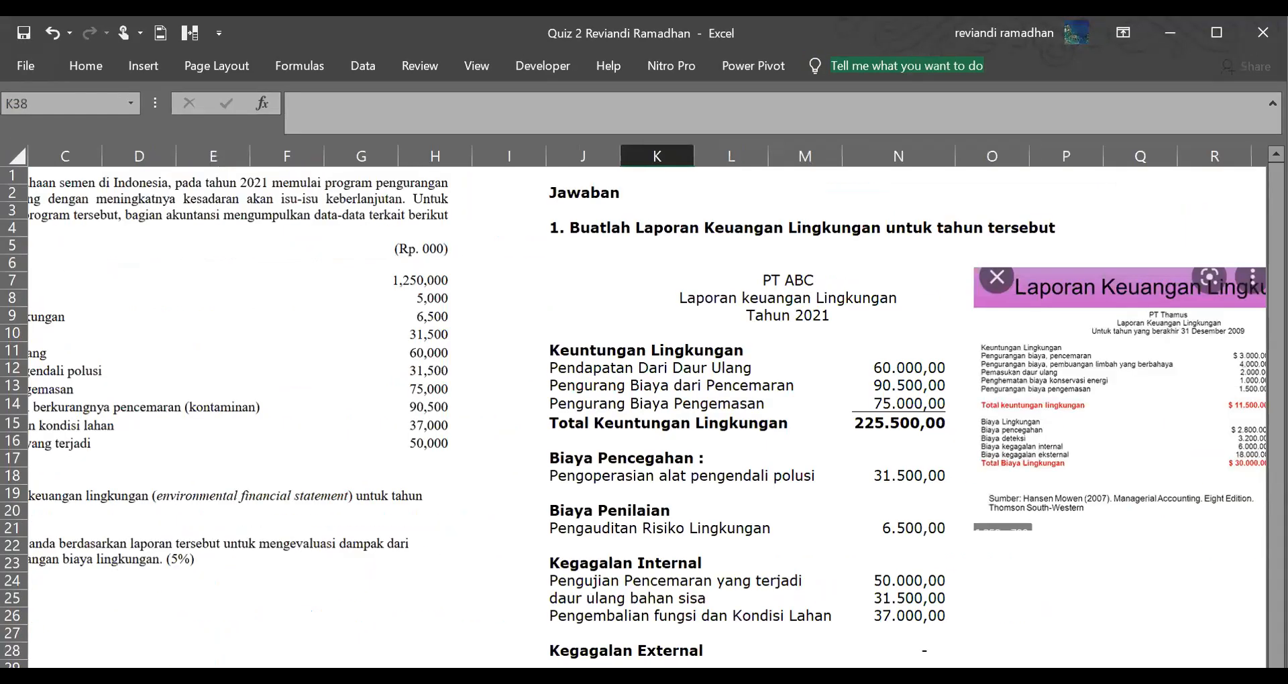
click(1213, 40)
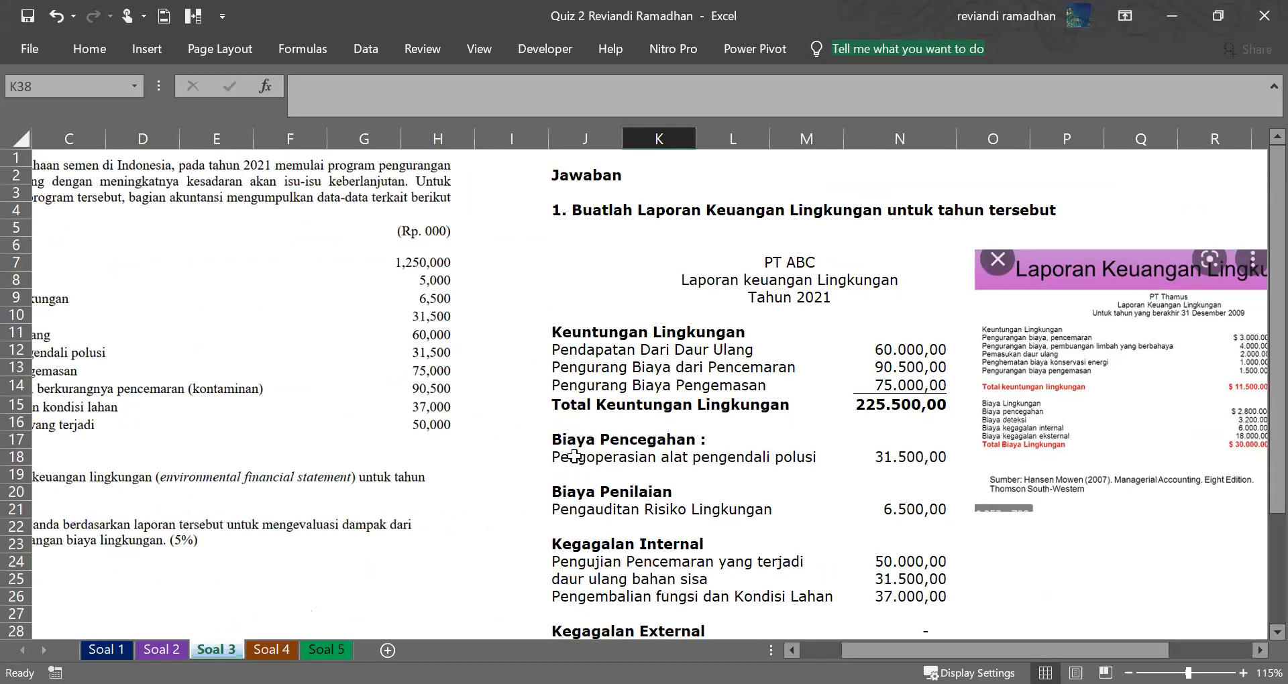
click(574, 475)
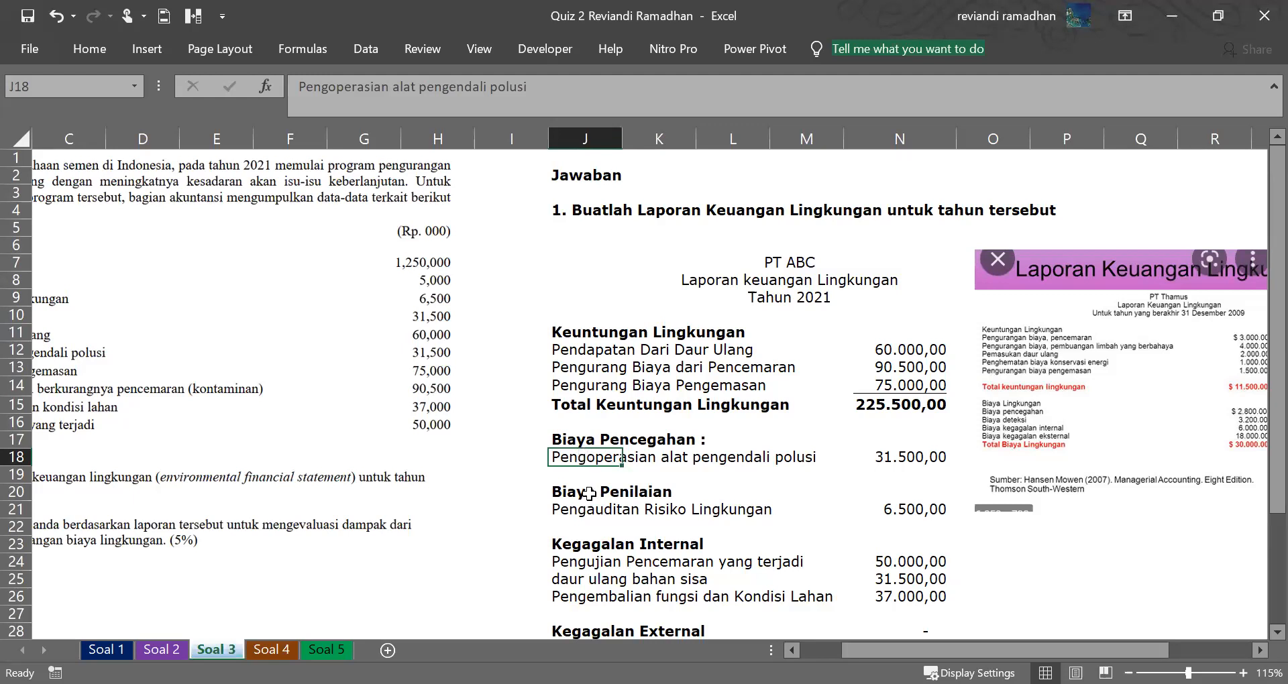
click(577, 513)
click(575, 525)
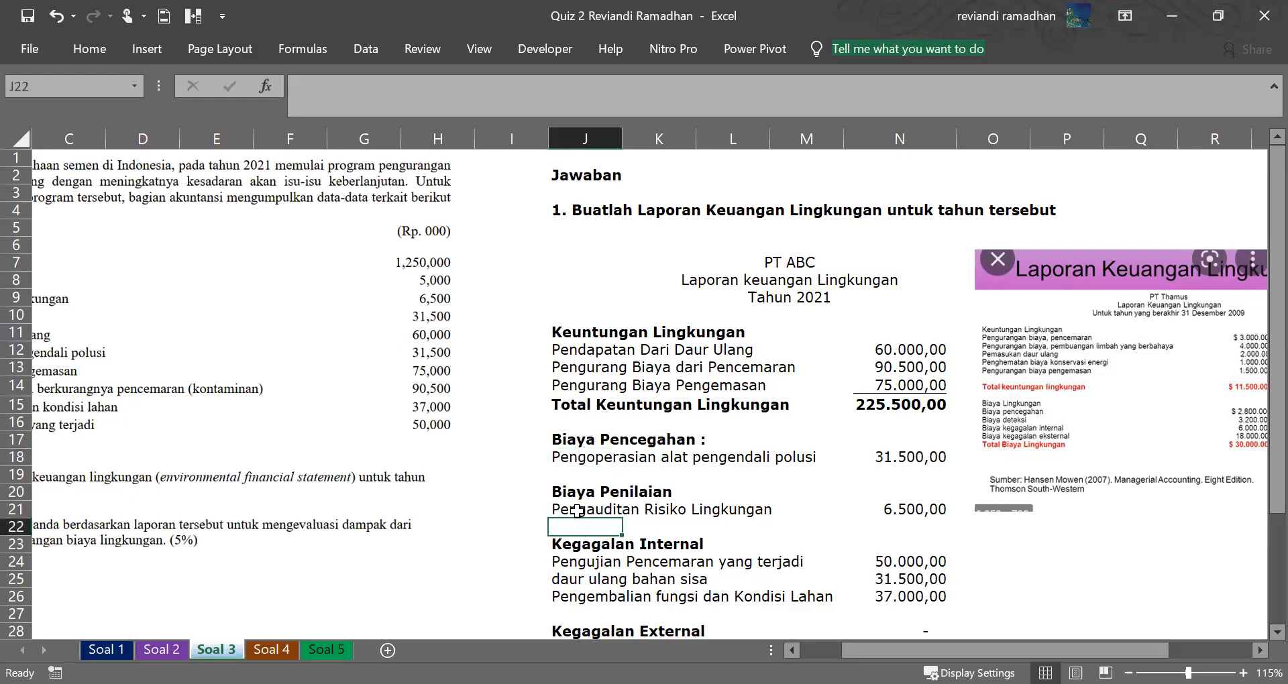
click(583, 458)
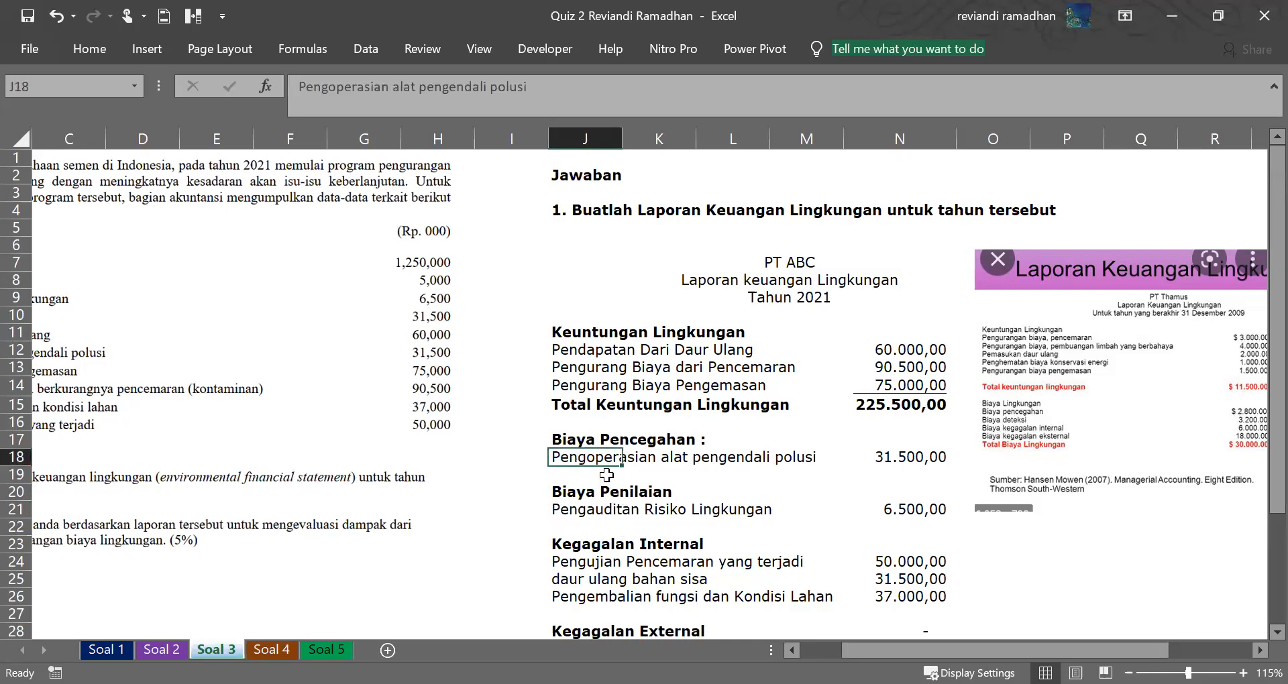
click(604, 473)
click(723, 469)
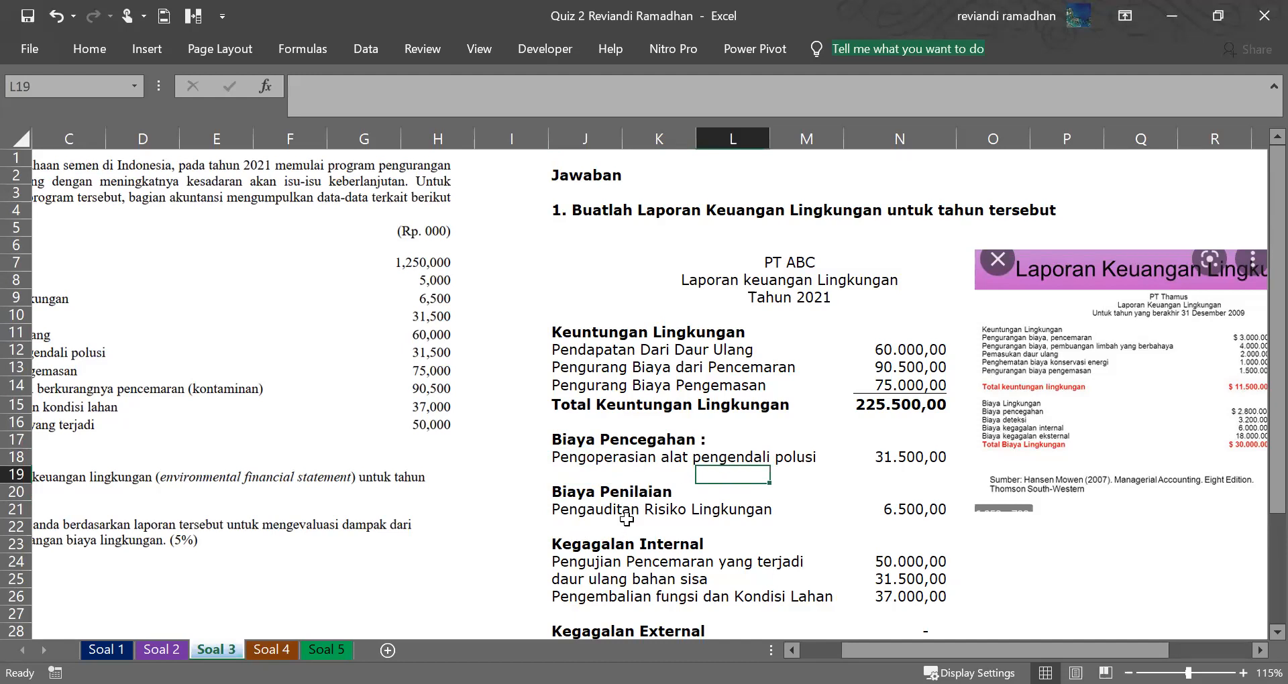
Examine the Pengauditan Risiko Lingkungan line under Biaya Penilaian and compare it with the Biaya Pencegahan line.
click(576, 526)
drag(680, 531, 908, 509)
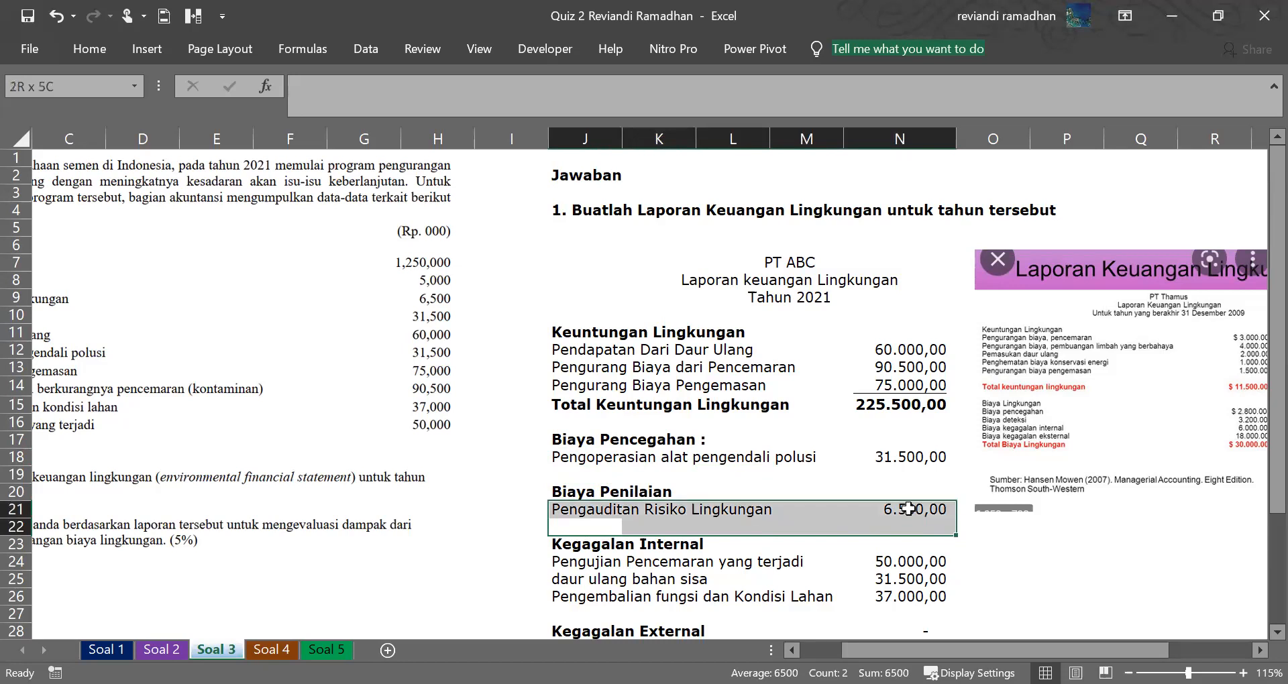
click(652, 526)
click(582, 513)
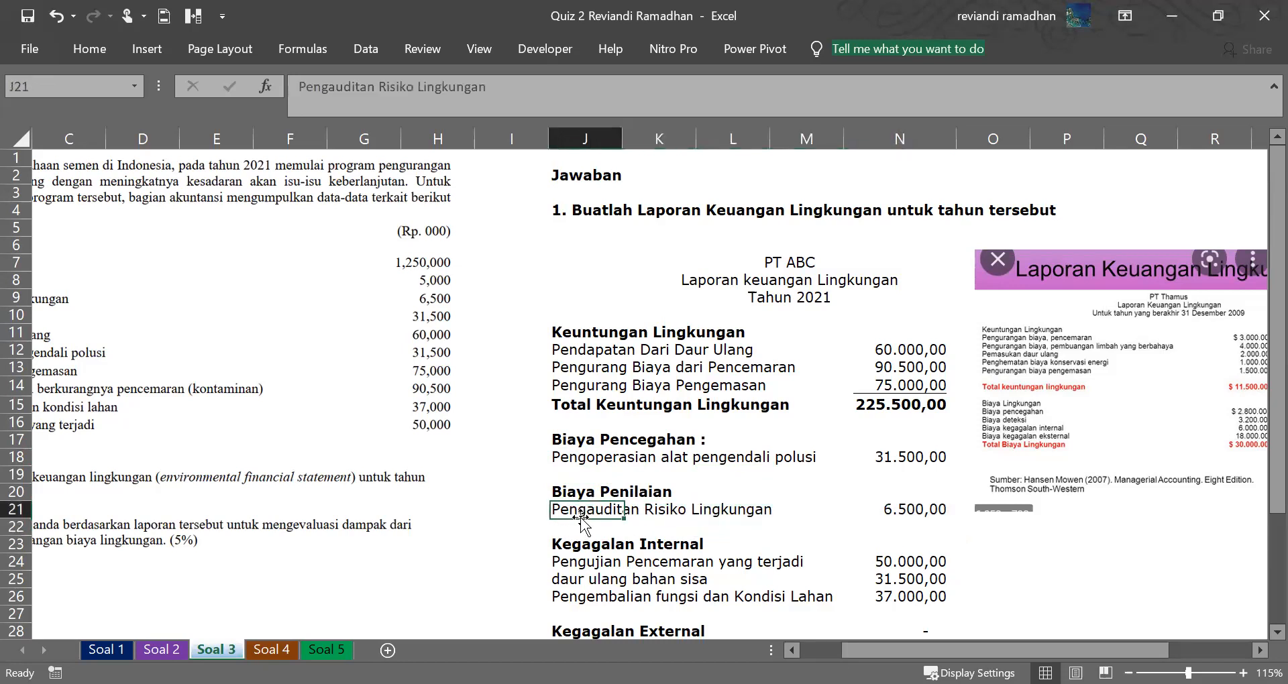
click(596, 454)
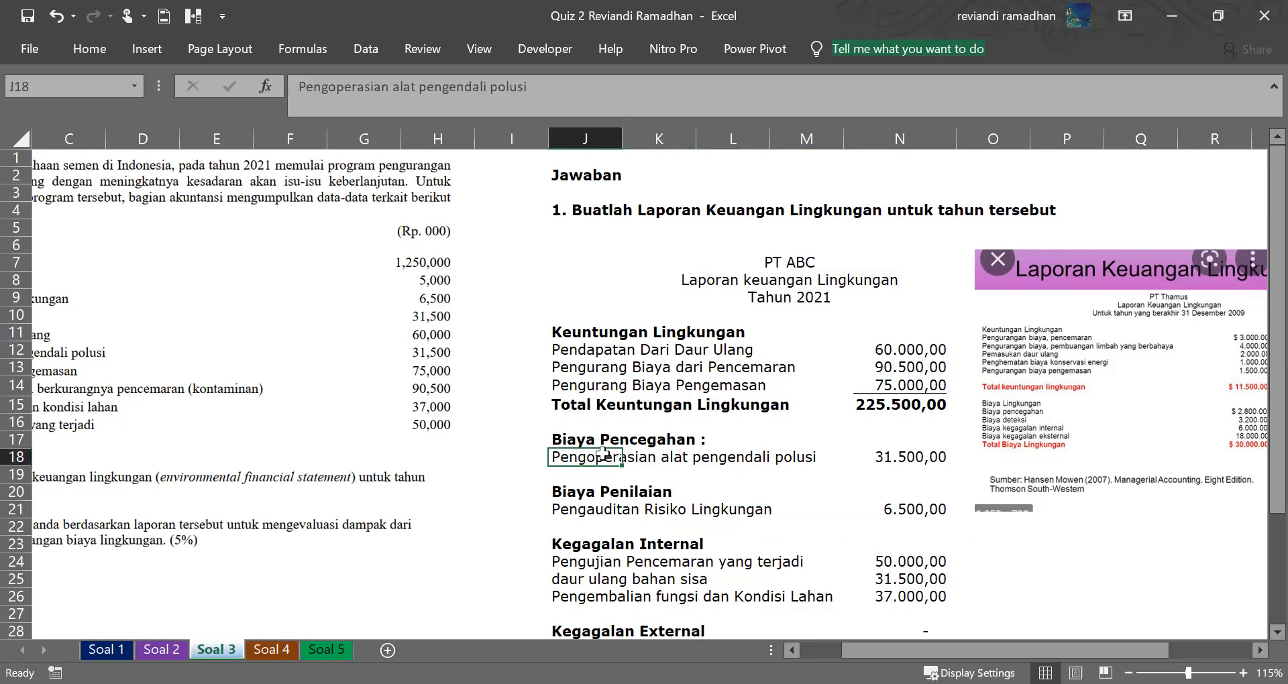
click(723, 475)
click(497, 490)
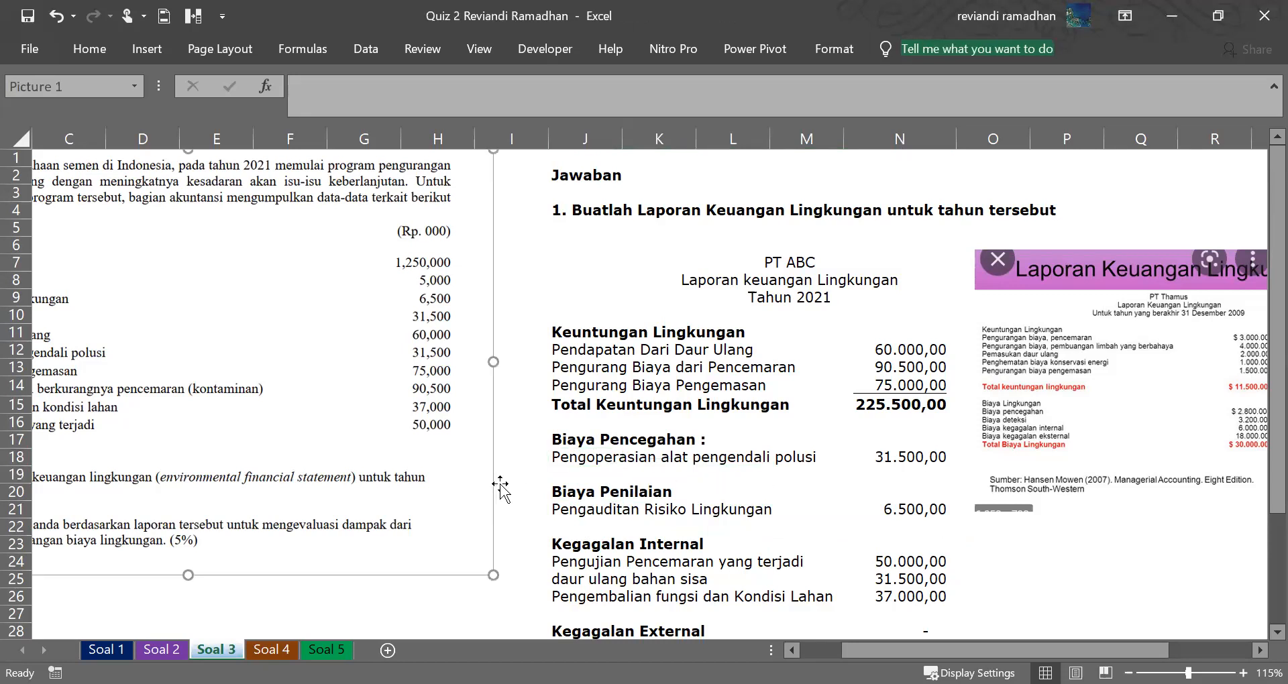
click(524, 488)
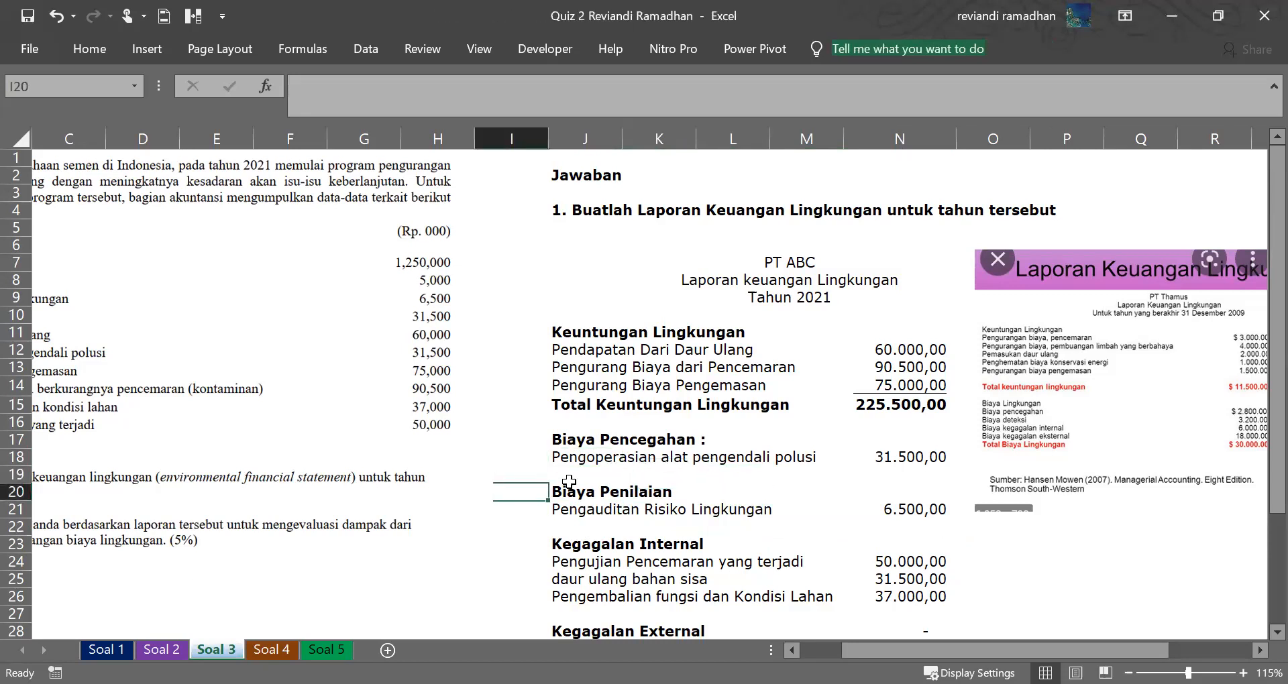
click(589, 491)
click(597, 526)
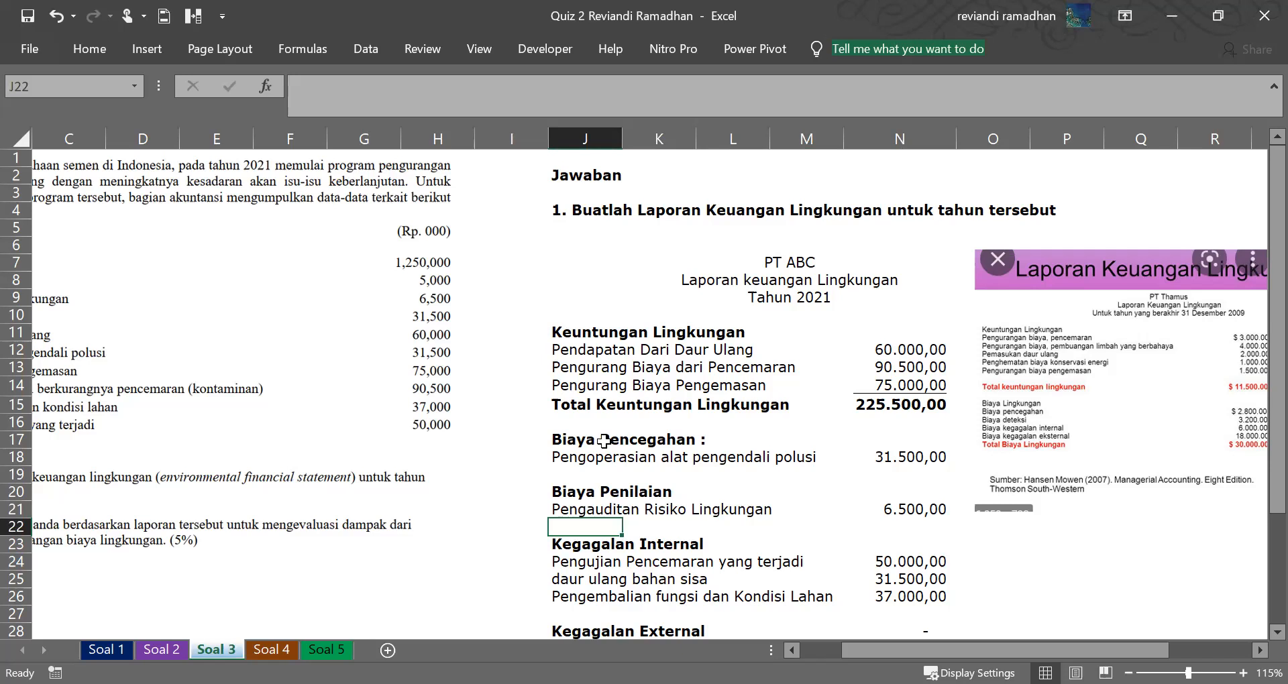
Review the Biaya Pencegahan heading and its Pengoperasian alat pengendali polusi entry in J18:M18.
click(577, 455)
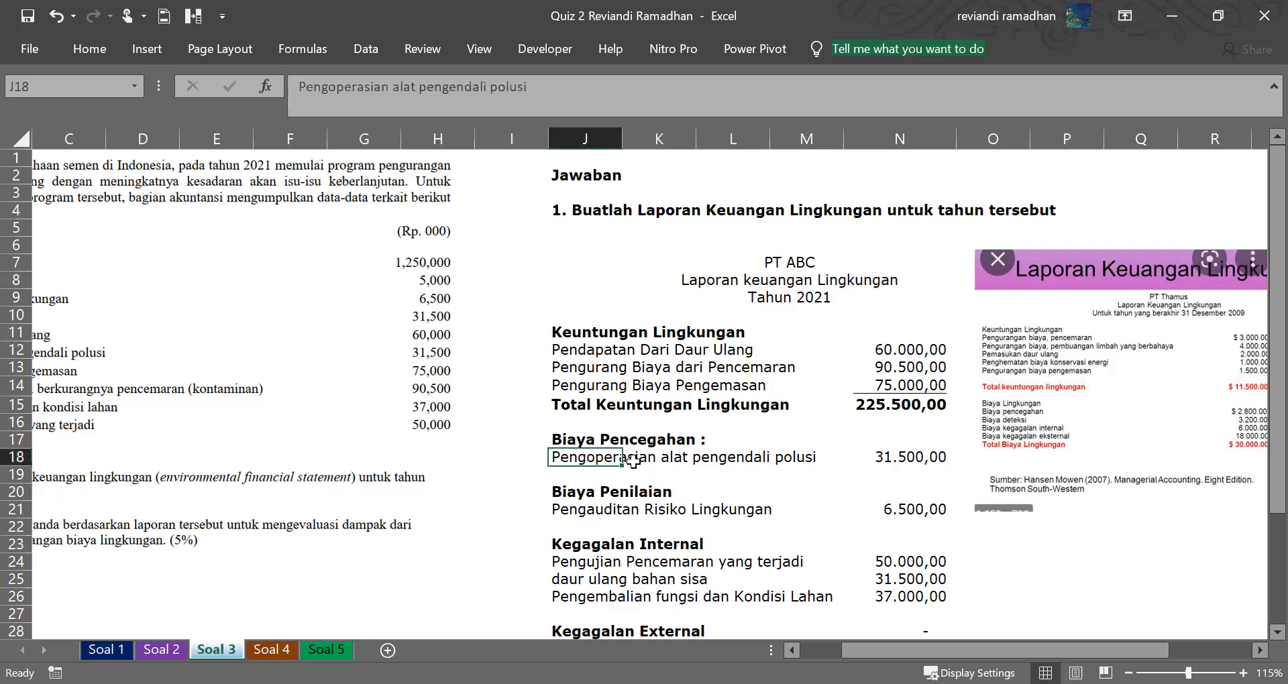
click(574, 442)
click(574, 459)
click(681, 463)
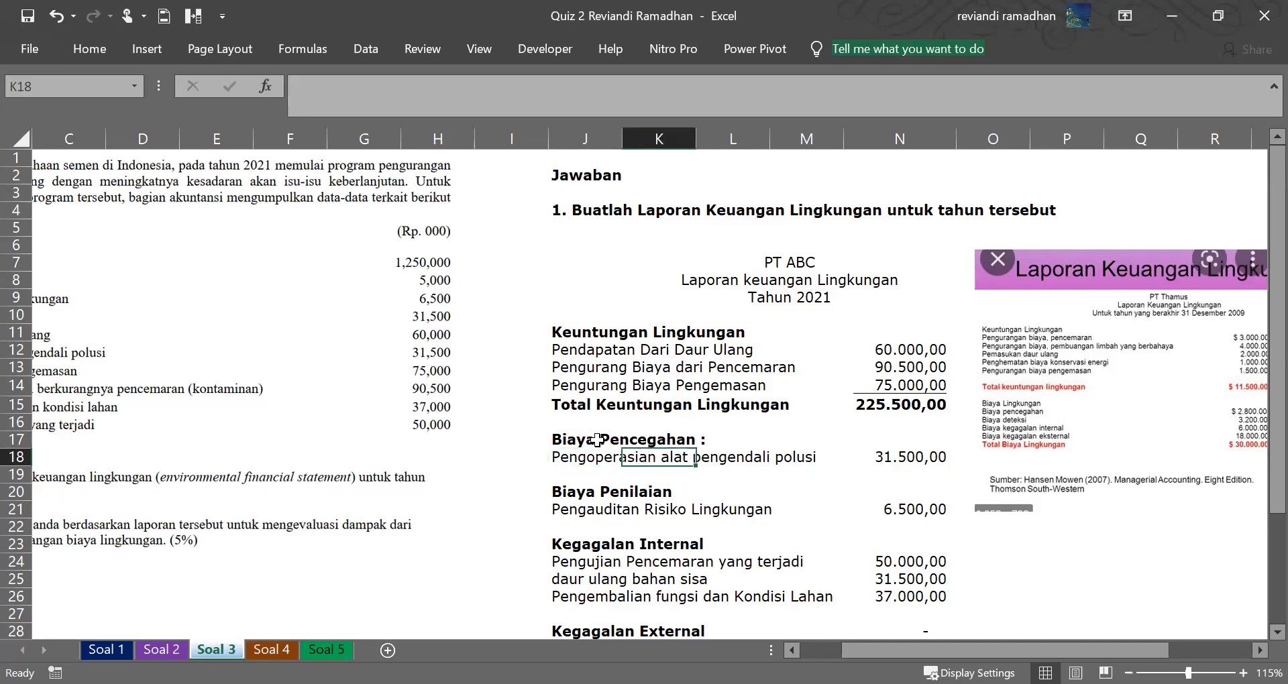
click(568, 460)
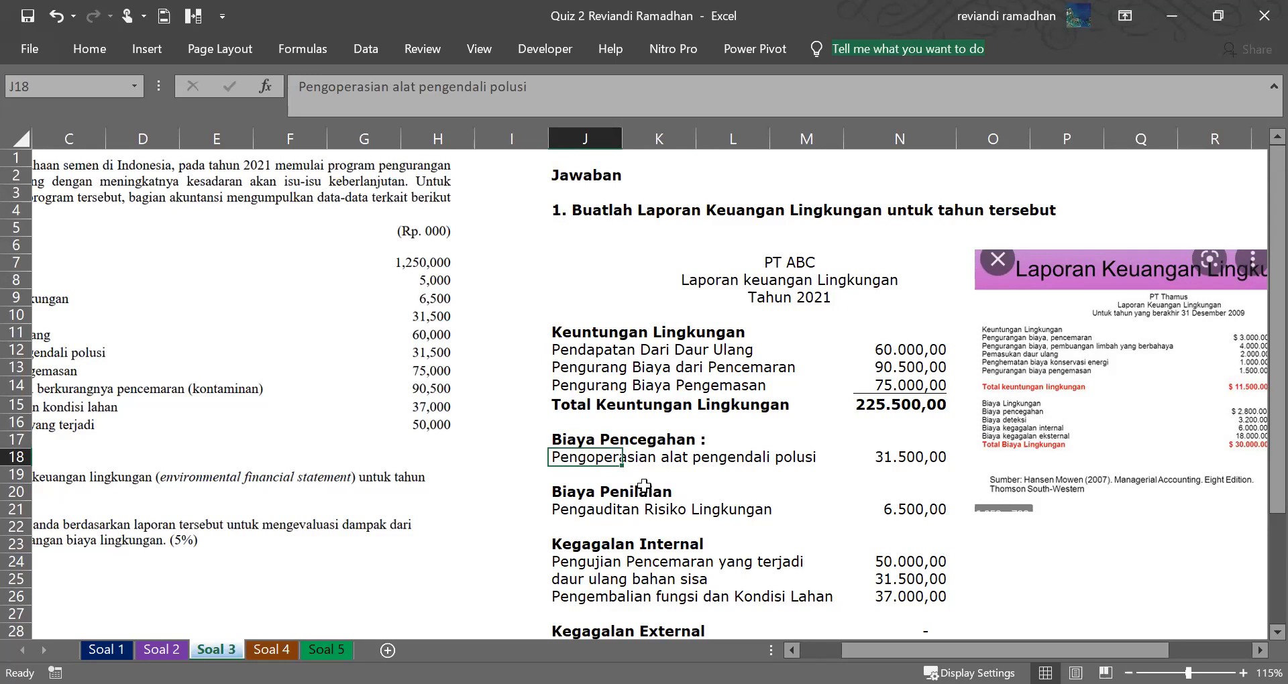
key(shift+Right)
key(shift+Right)
key(shift+Right)
key(shift+Right)
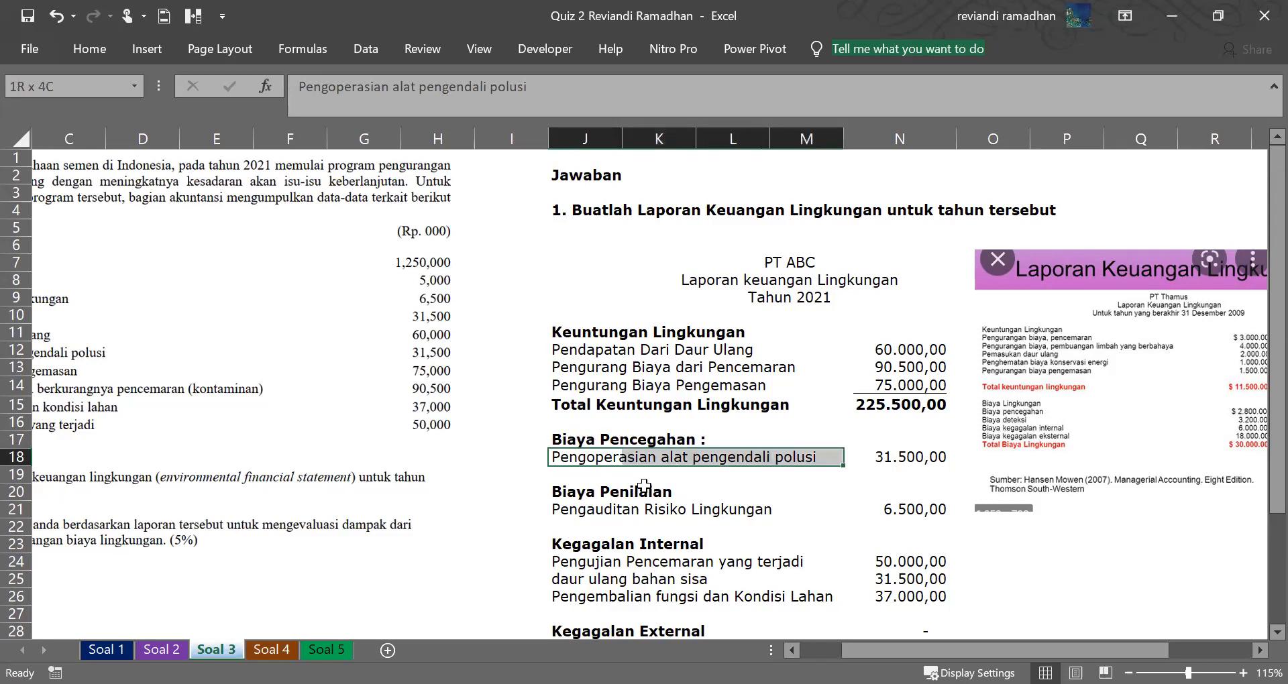
key(shift+Left)
key(shift+Left)
key(shift+Left)
key(shift+Left)
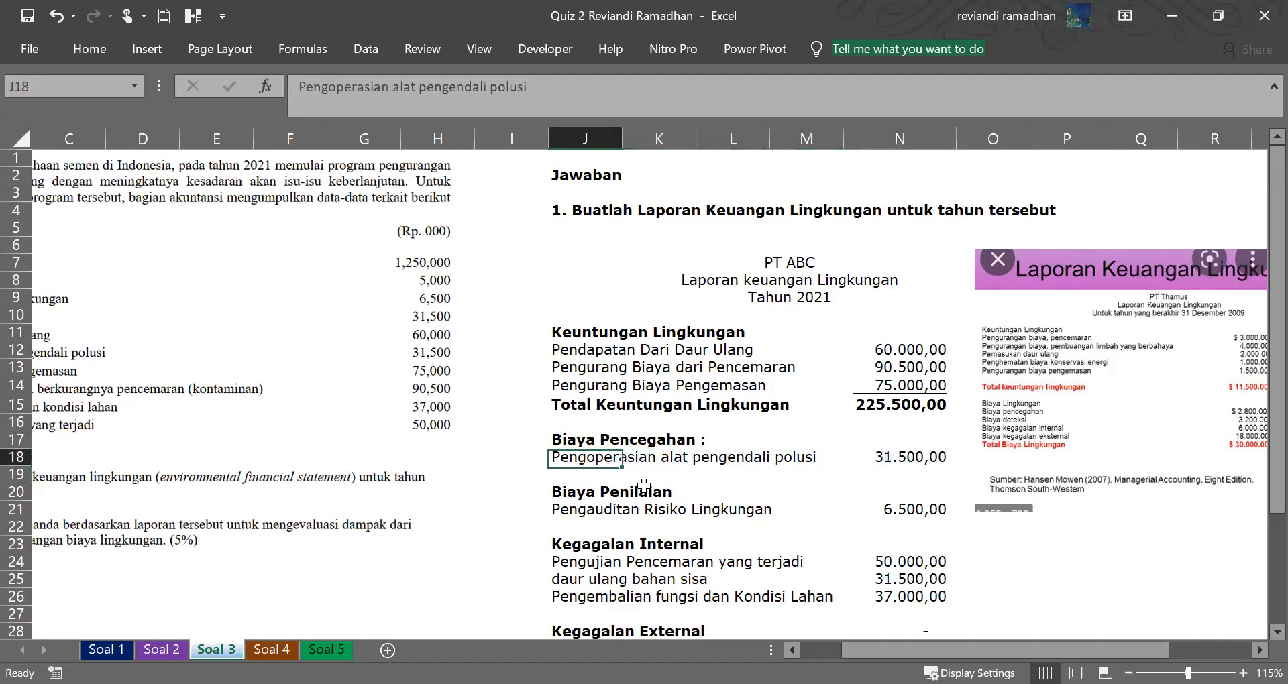
Bring PT ABC's problem data into view and compare it with the pollution-control entry in J18.
key(Down)
key(Up)
key(Down)
key(Left)
key(Left)
key(Home)
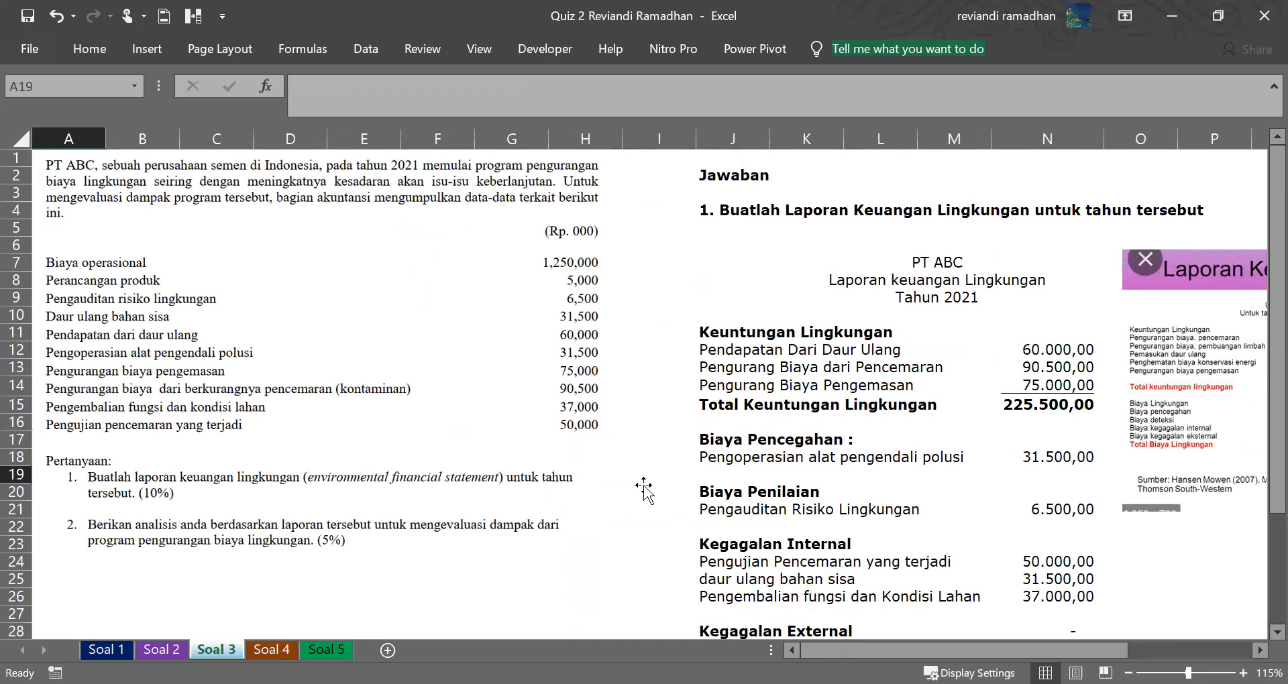
key(Right)
key(Right)
key(Right)
key(Right)
key(Right)
key(Right)
key(Right)
key(Right)
key(Right)
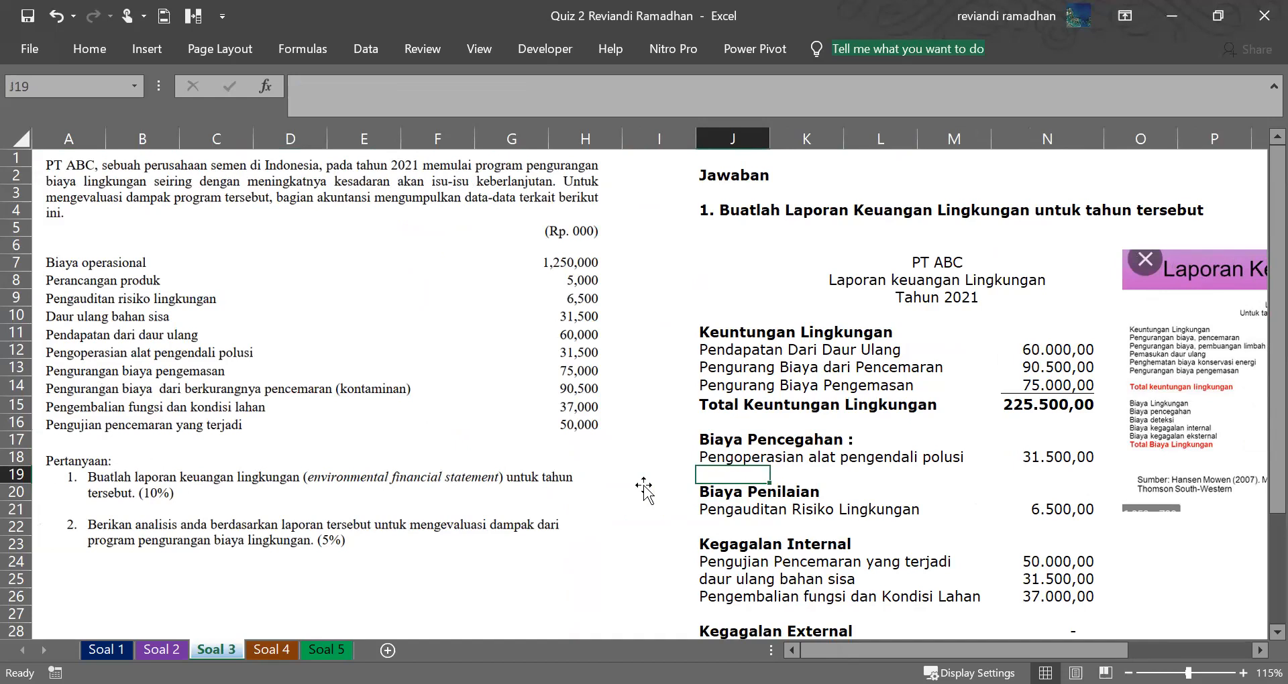
key(Up)
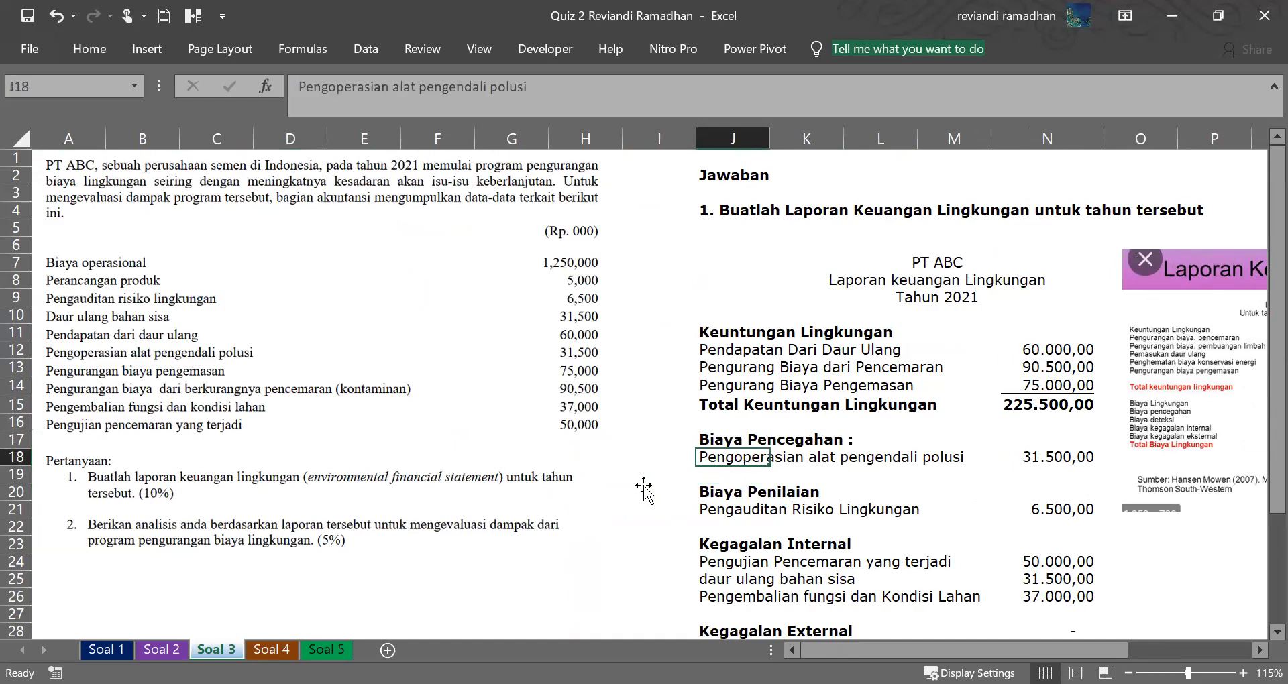
Go back over the problem's cost list and questions across row 20, comparing them with the Biaya Penilaian section.
key(Down)
key(Down)
key(Left)
key(Left)
key(Left)
key(Left)
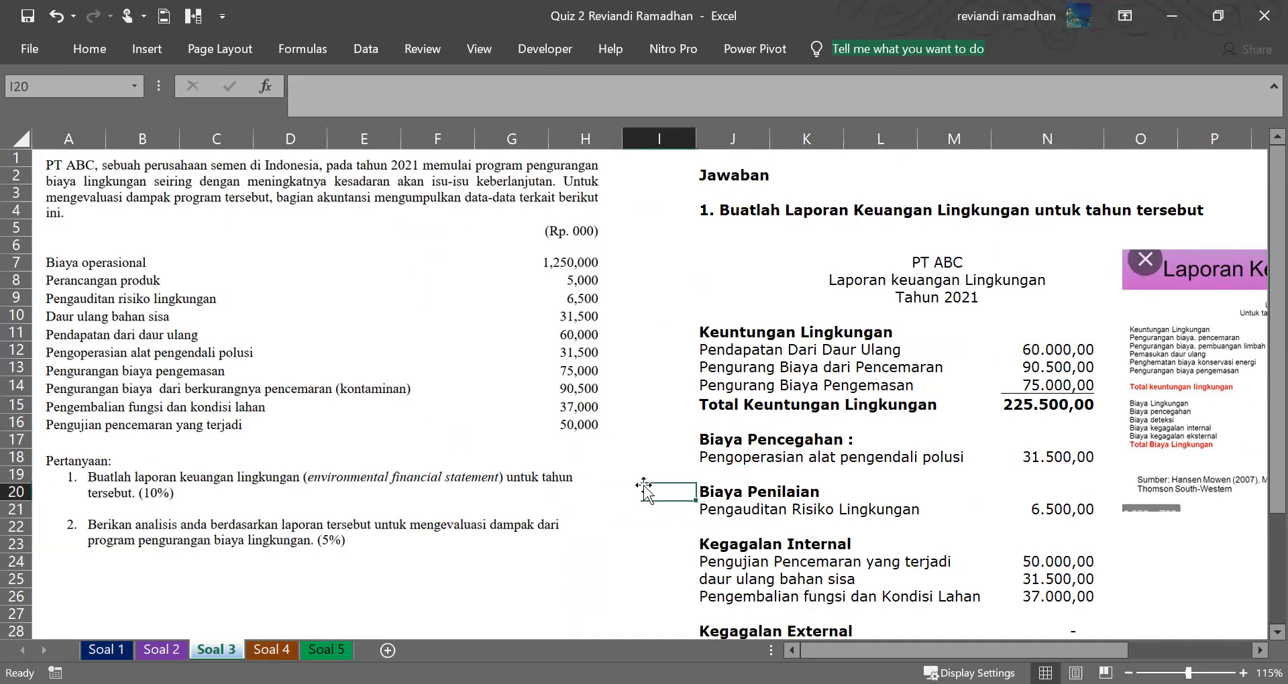
key(Left)
key(Left)
key(Home)
key(Right)
key(Right)
key(Right)
key(Right)
key(Right)
key(Right)
key(Right)
key(Right)
key(Right)
key(Right)
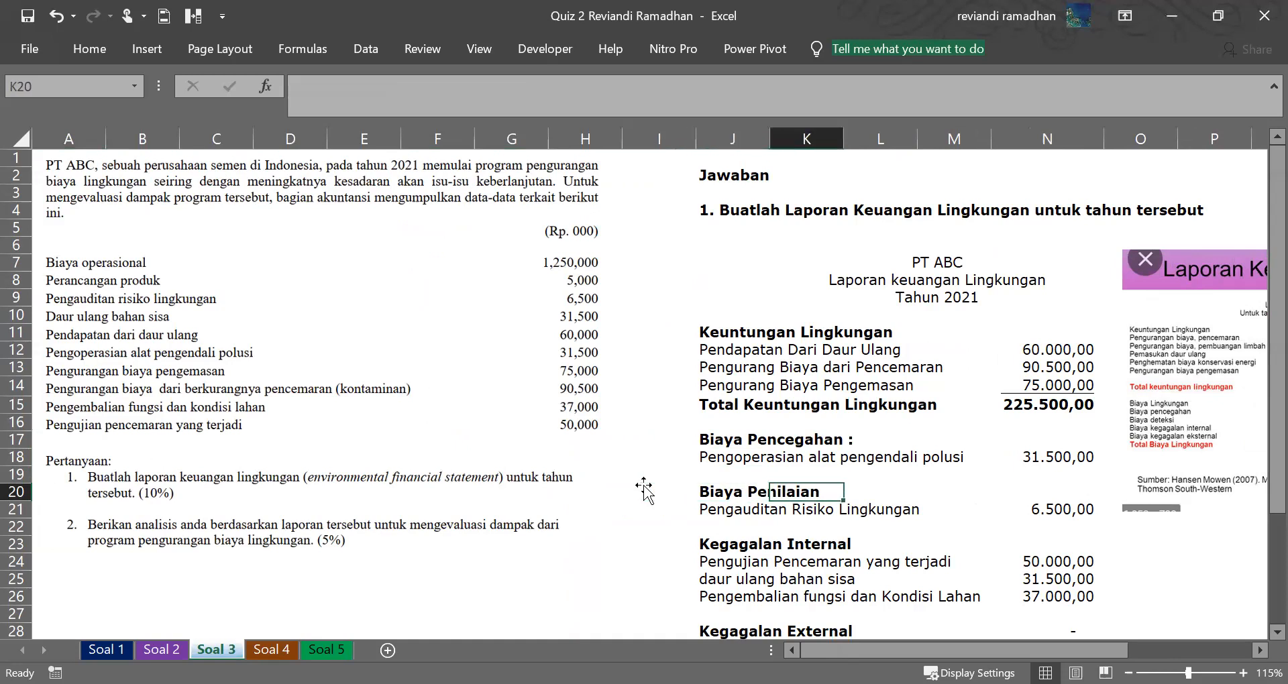
key(Up)
key(Left)
key(Right)
key(Left)
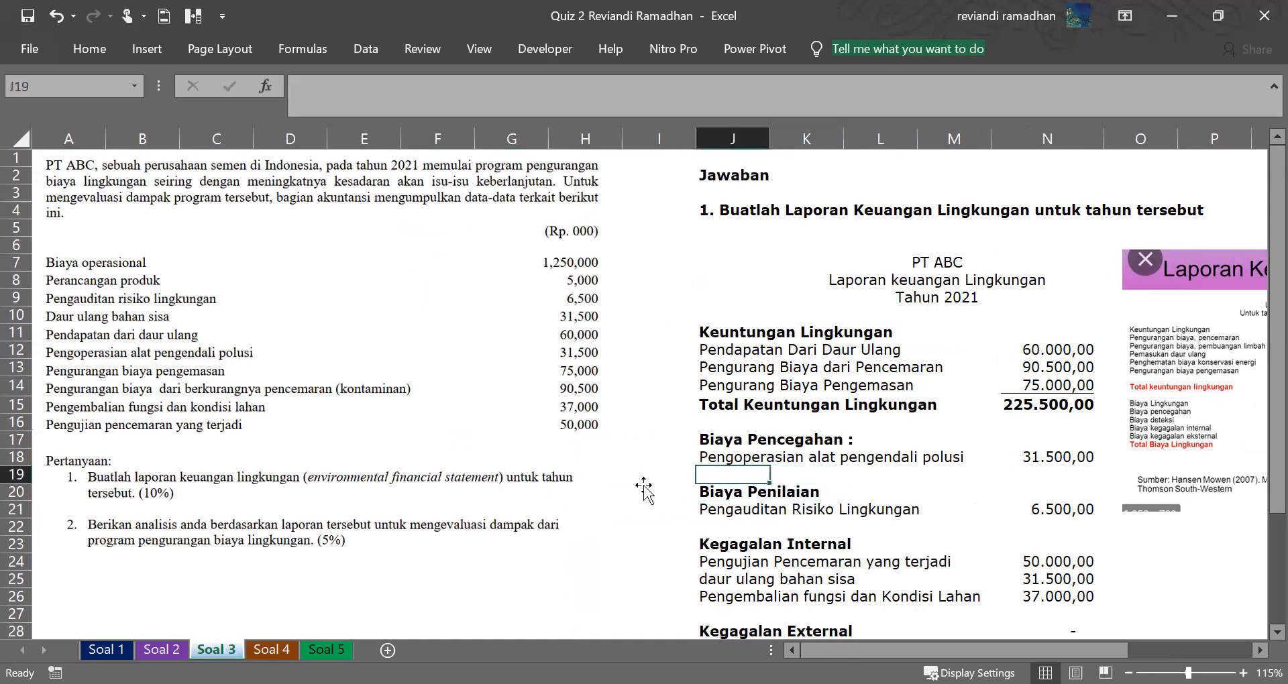
Read through the report's Biaya Pencegahan, Biaya Penilaian and Kegagalan Internal groups, ending at Pengauditan Risiko Lingkungan in J21.
key(Up)
key(Up)
key(Down)
key(Down)
key(Down)
key(Down)
key(Down)
key(Down)
key(Down)
key(Down)
key(Down)
key(Down)
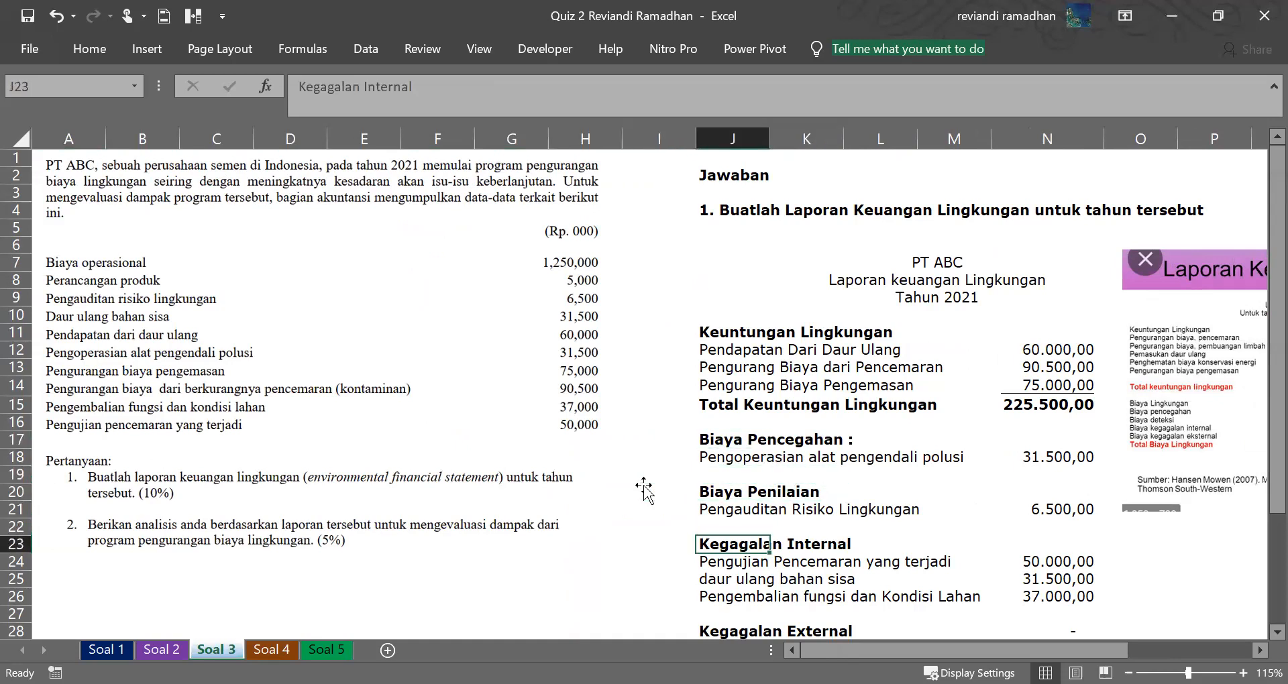
key(Up)
key(Up)
key(Up)
key(Up)
key(Up)
key(Up)
key(Up)
key(Up)
key(Up)
key(Up)
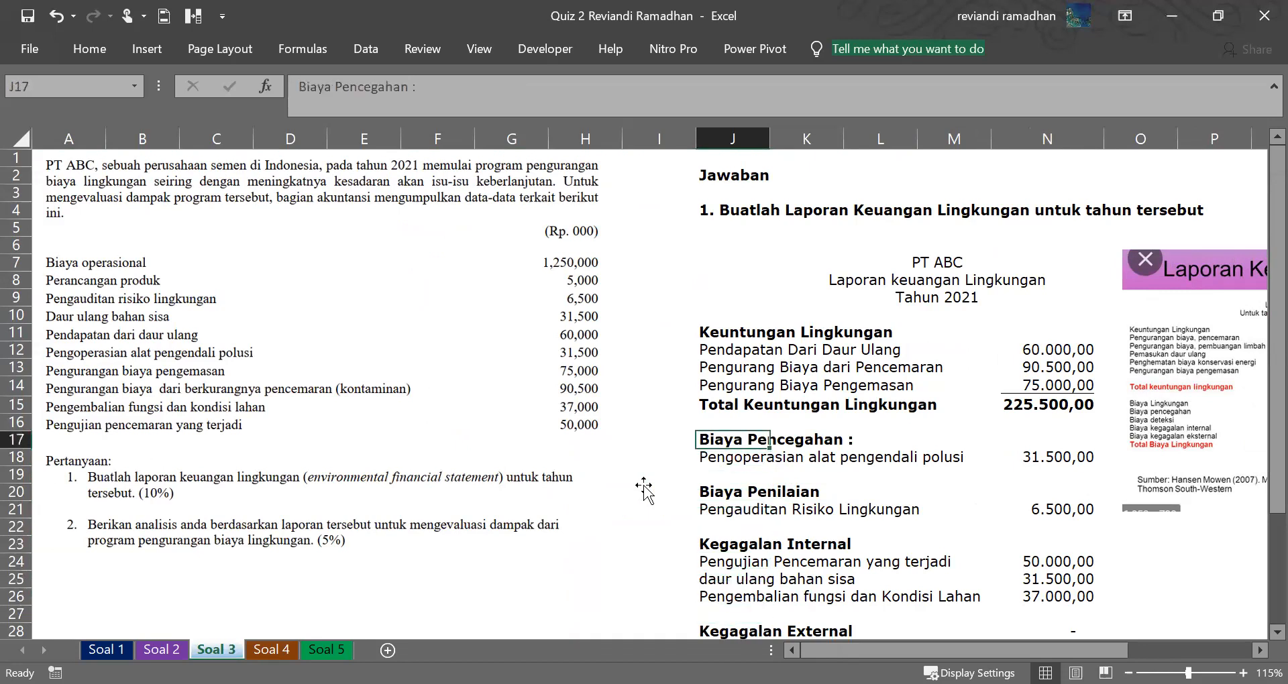
key(Down)
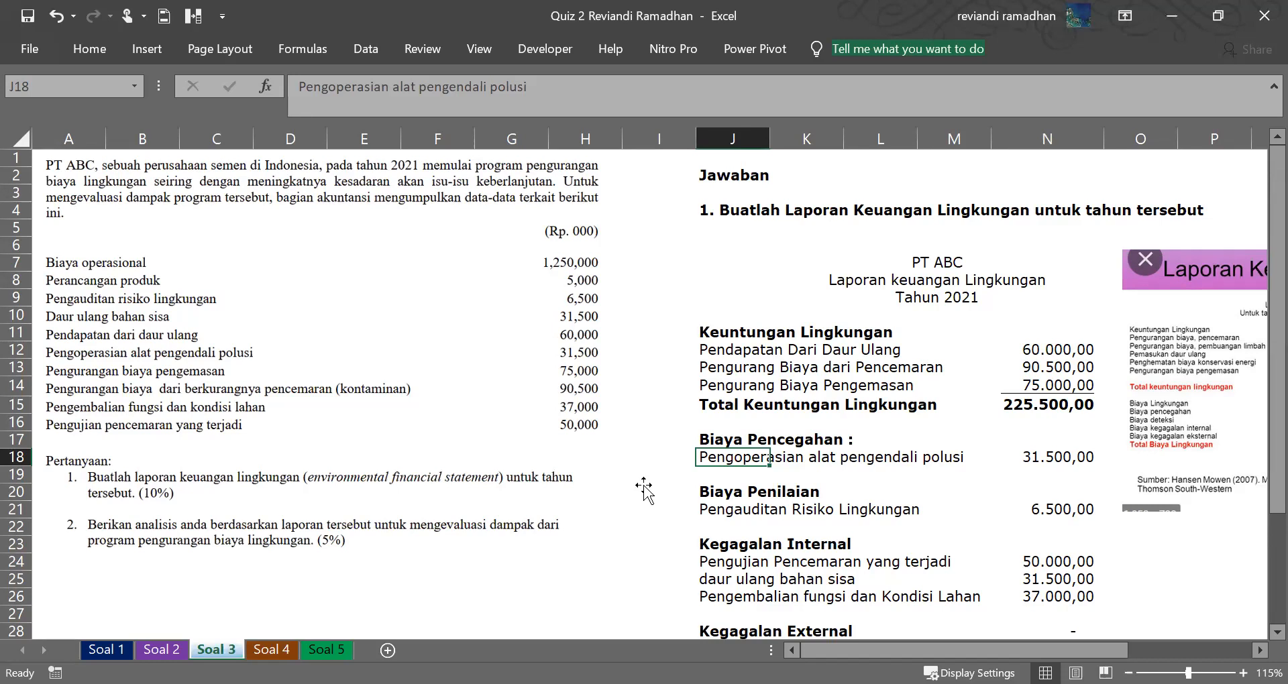
key(Down)
key(Down)
key(Down)
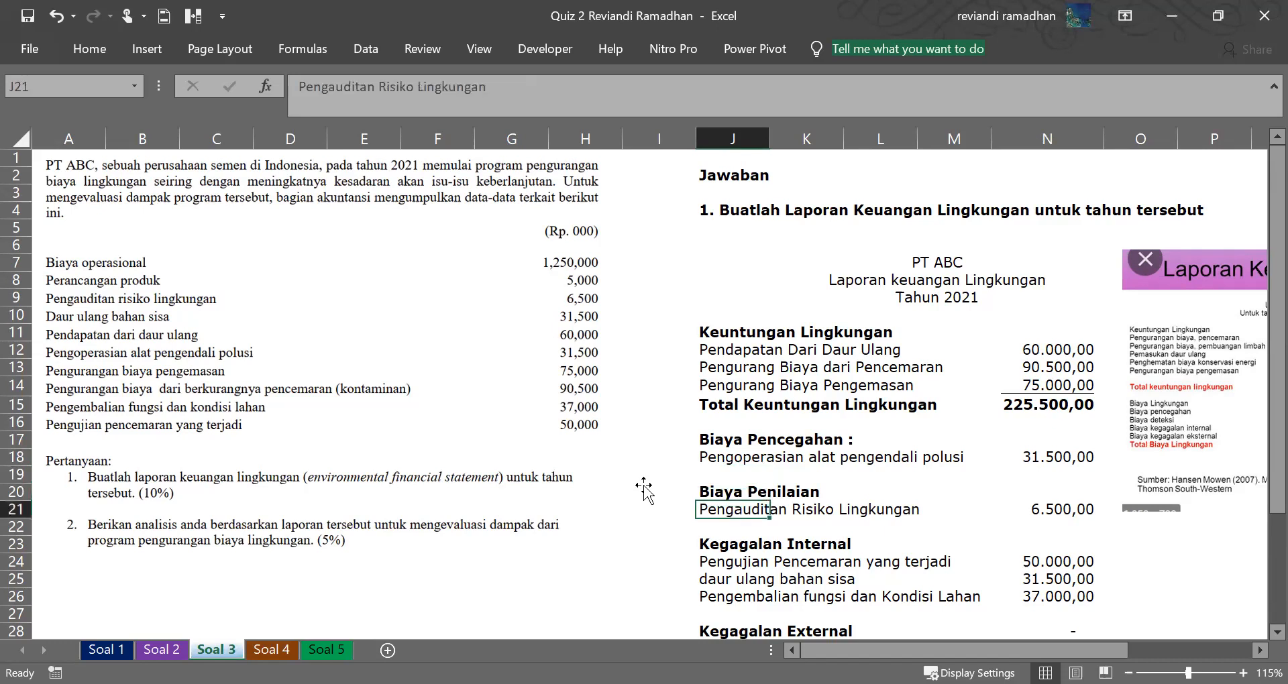
Compare the Biaya Pencegahan and Biaya Penilaian entries in J17:J21 with PT ABC's cost list.
key(Down)
key(Up)
key(Up)
key(Up)
key(Up)
key(Down)
key(Down)
key(Down)
key(Down)
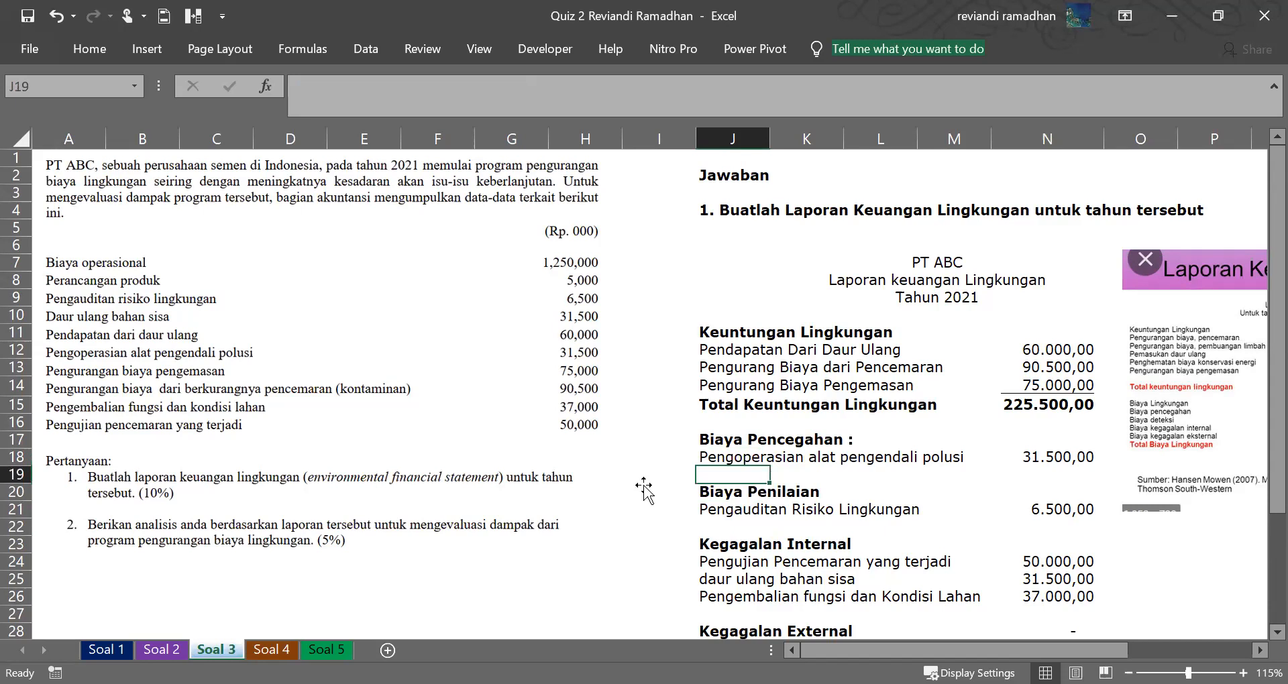
key(Up)
key(Down)
key(Up)
key(Up)
key(Up)
key(Right)
key(Down)
key(Up)
key(Left)
key(Up)
key(Down)
key(Down)
key(Down)
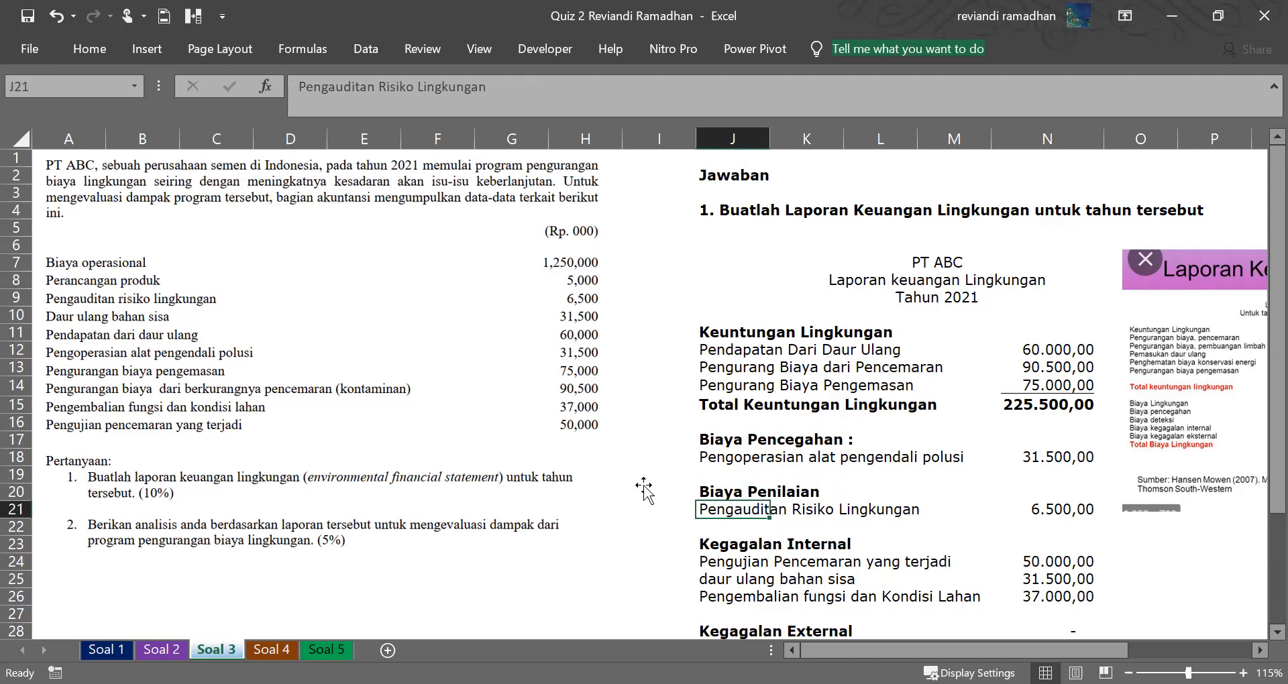
Bring the sample PT Thamus Laporan Keuangan Lingkungan into full view and compare it with PT ABC's report.
key(Right)
key(Right)
key(Right)
key(Right)
key(Right)
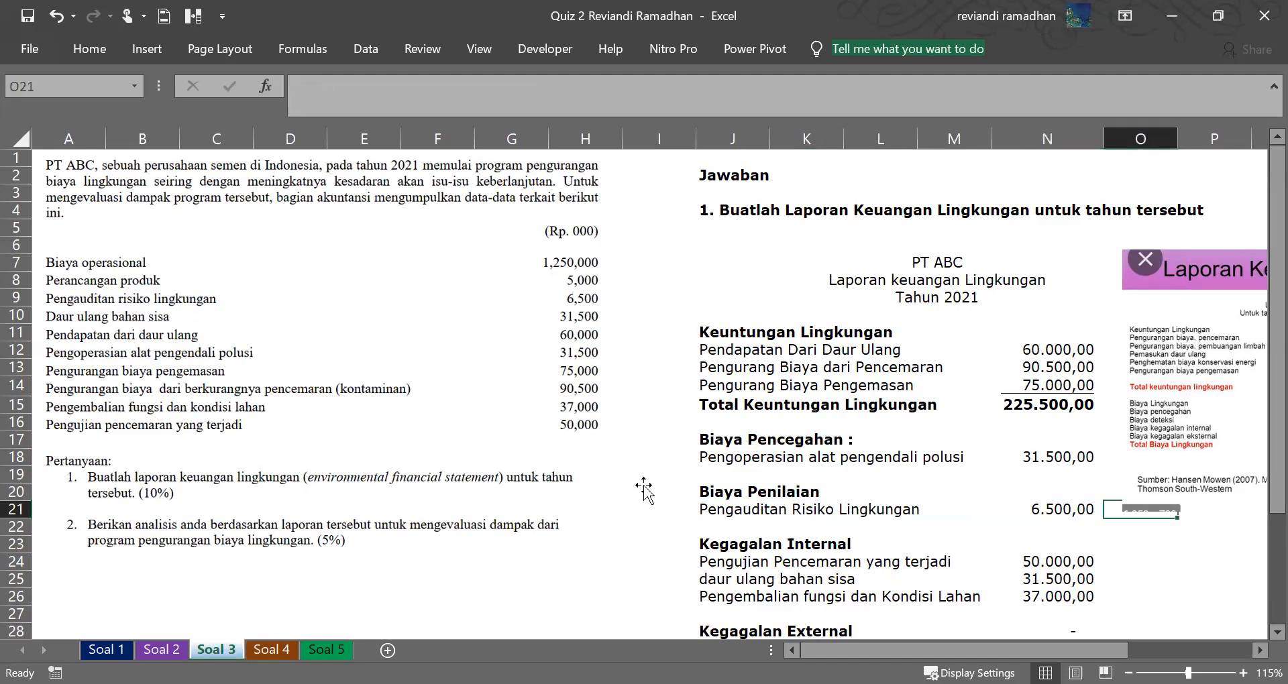
key(Right)
key(Right)
key(Right)
key(Right)
key(Right)
key(Down)
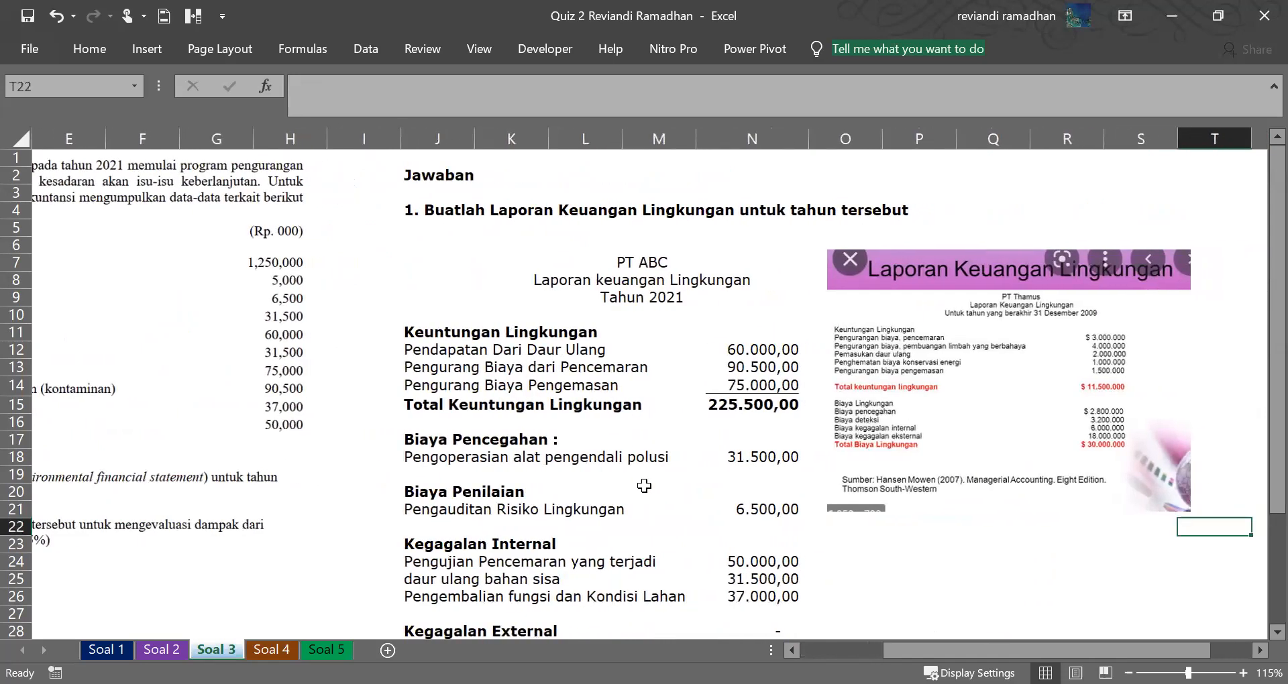
Review the report's Kegagalan Internal and Kegagalan External sections down to Total Biaya Lingkungan in row 30.
key(Down)
key(Down)
key(Down)
key(Down)
key(Down)
key(Down)
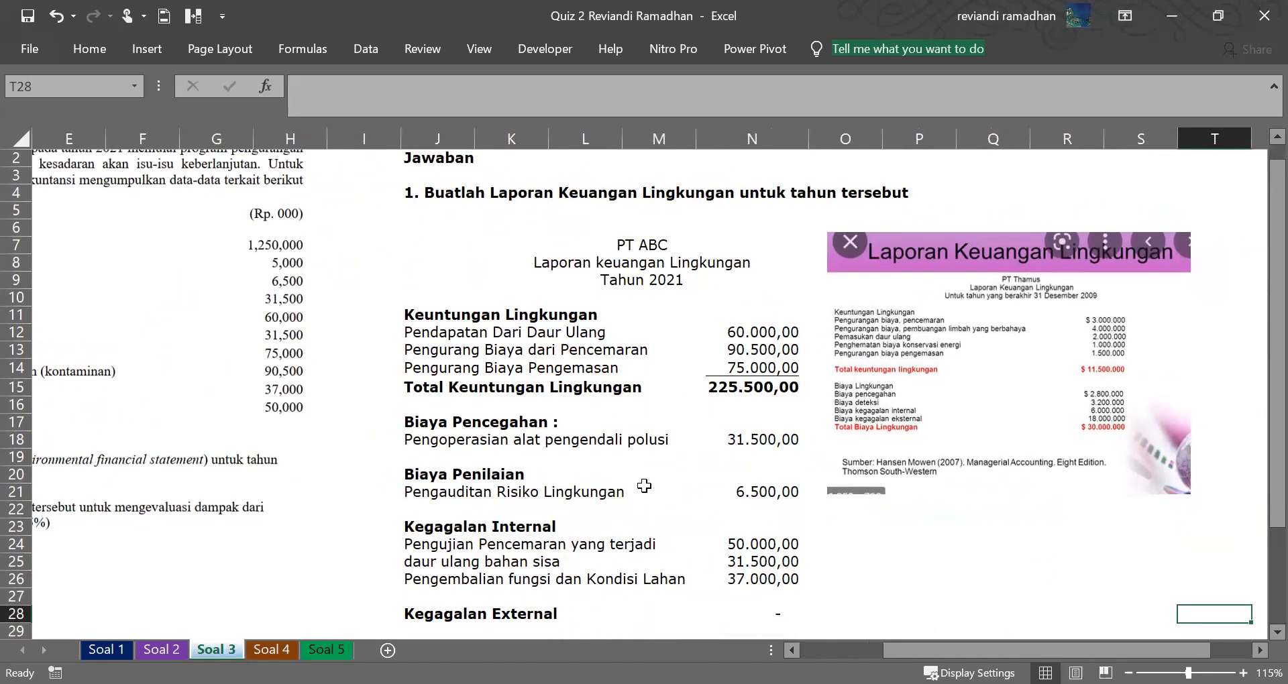
key(Down)
key(Down)
key(Left)
key(Left)
key(Left)
key(Left)
key(Left)
key(Left)
key(Left)
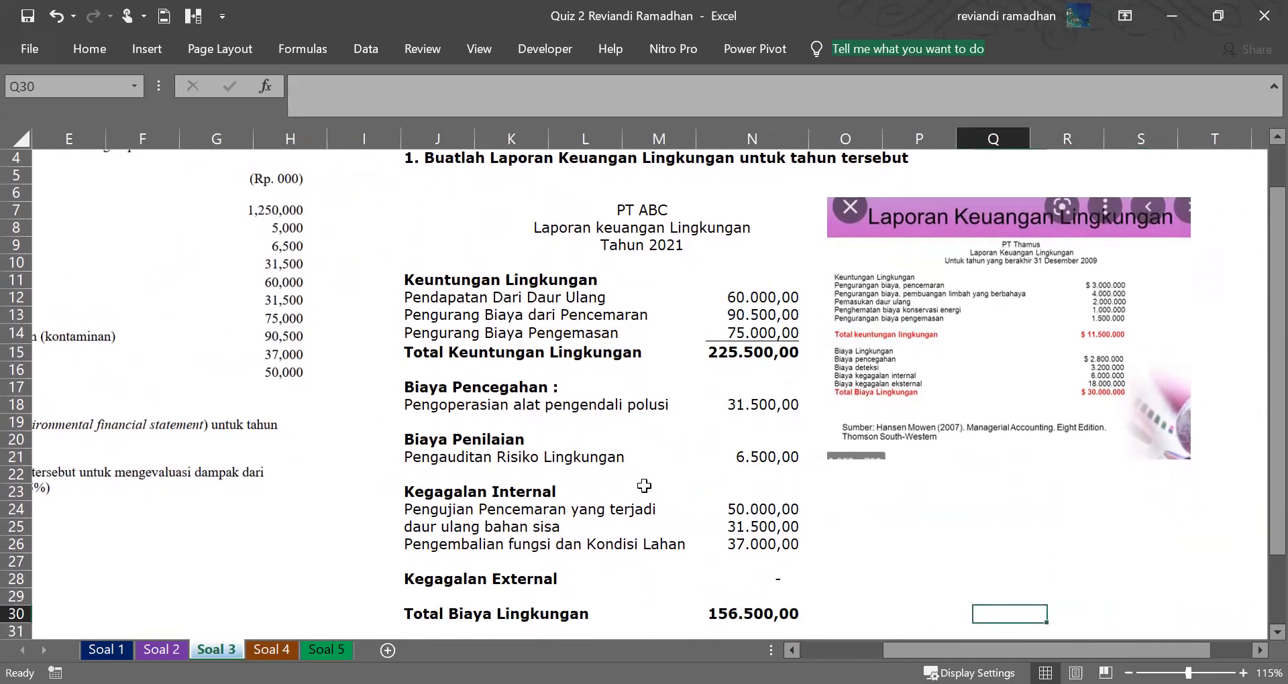
scroll(644, 485, down, 3)
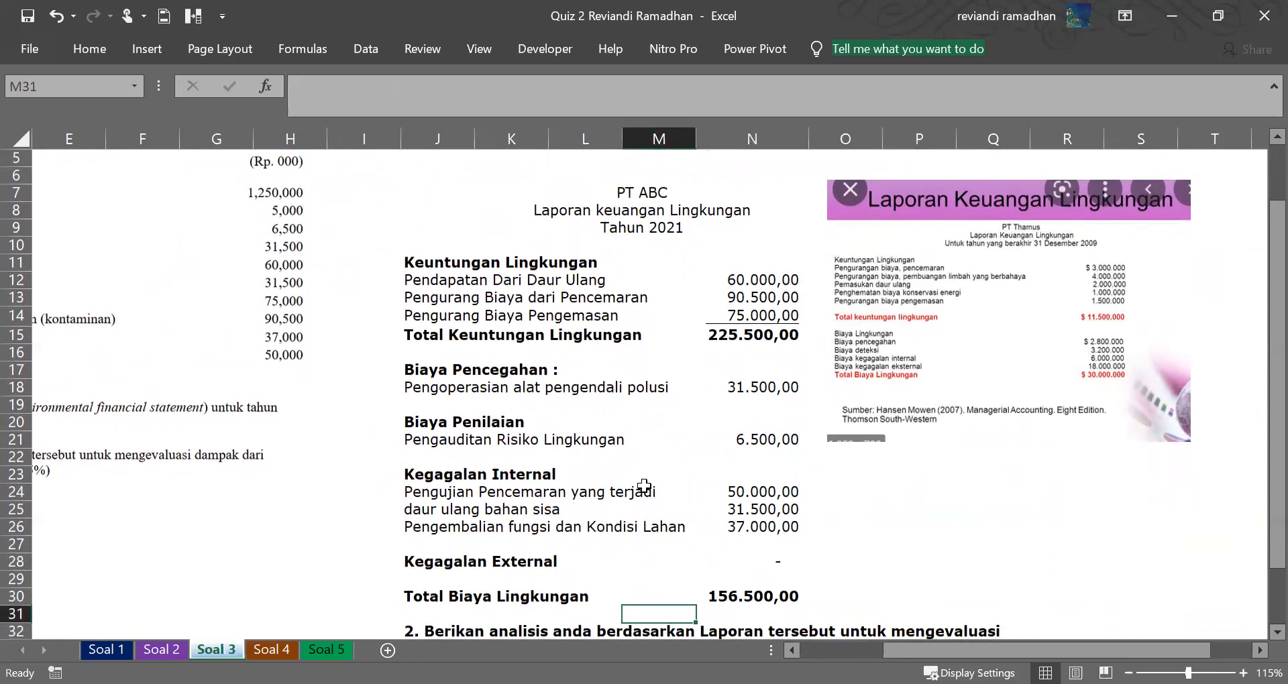
Look over the question 2 analysis below the report and return to the top of the Soal 3 answer.
key(Down)
key(Down)
key(Down)
key(Down)
key(Down)
key(Down)
key(Down)
key(Up)
key(Up)
key(Up)
key(Up)
key(Up)
key(Up)
key(Up)
key(Up)
key(Up)
key(Up)
key(Up)
key(Up)
key(Up)
key(Up)
key(Up)
key(Up)
key(Up)
key(Up)
key(Up)
key(Up)
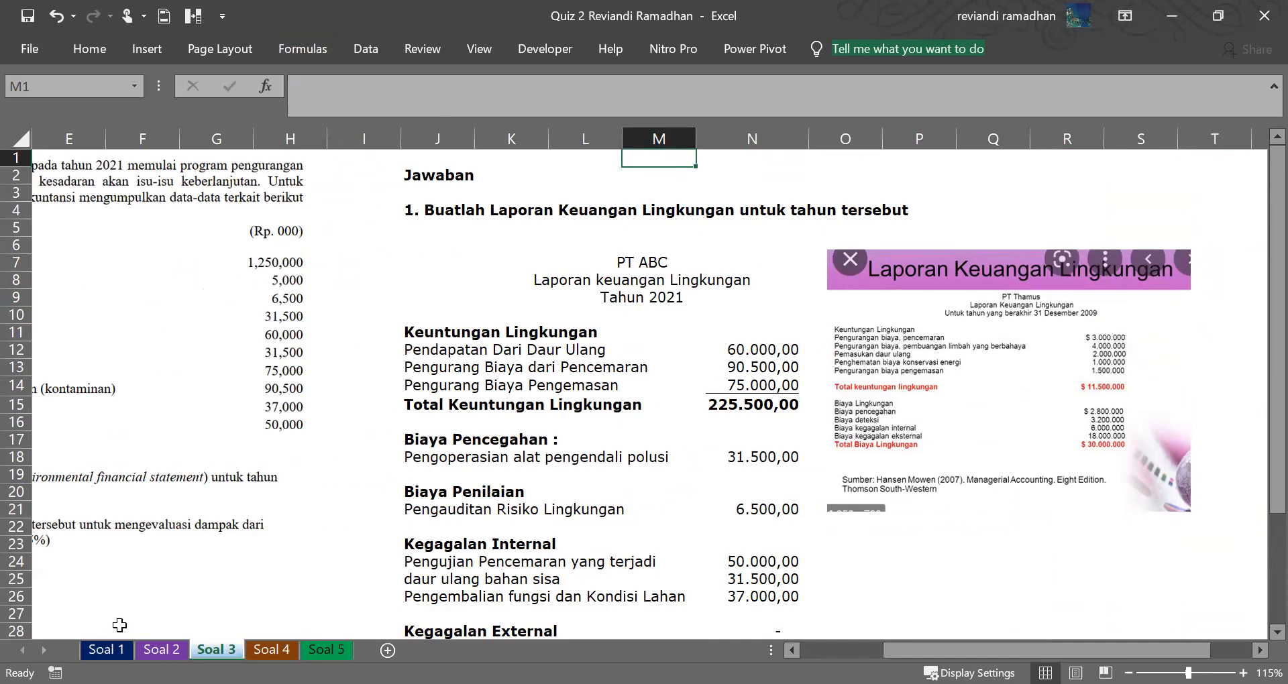
Open the Soal 4 sheet and look over the minimum transfer price answer for PT Ebony Mebel's Divisi Produksi.
key(alt+Tab)
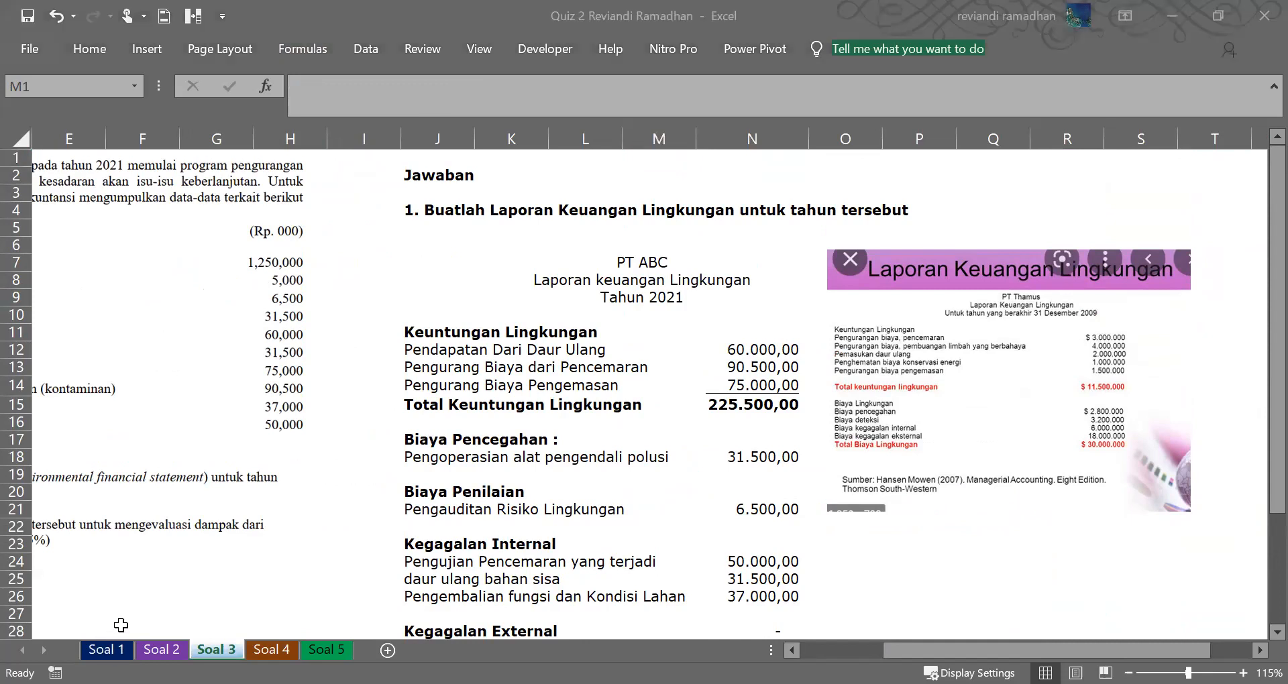
key(alt+Tab)
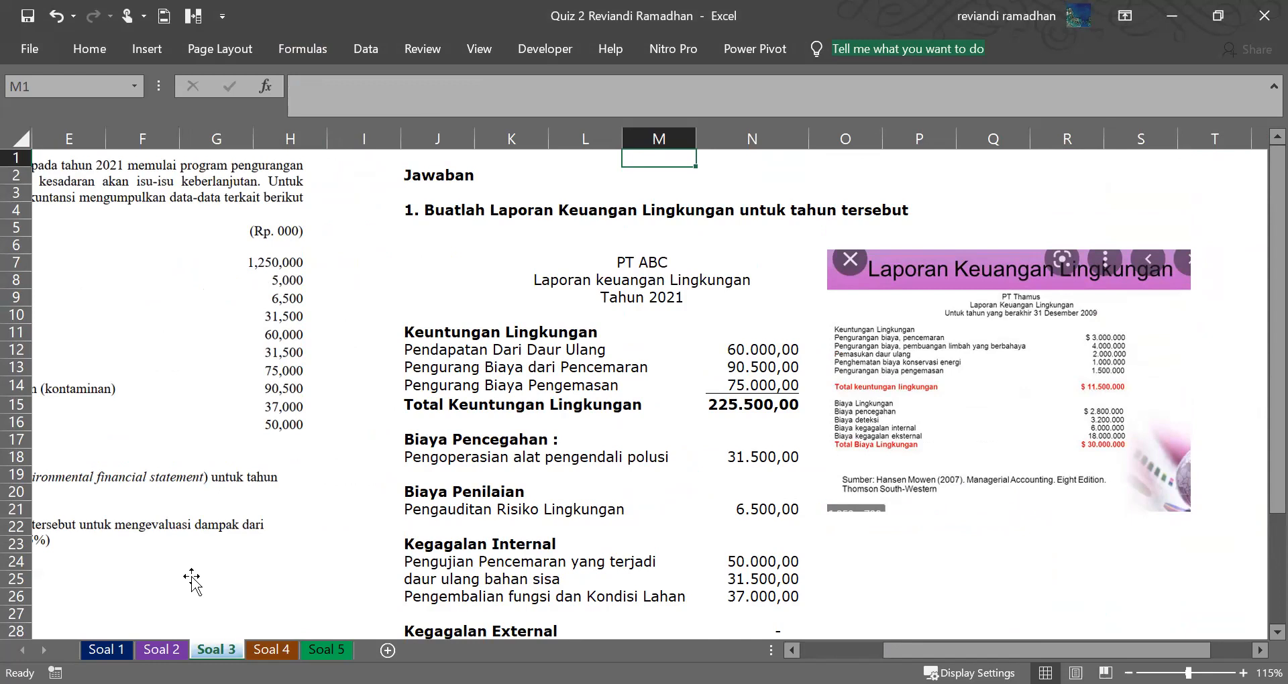
key(alt+Tab)
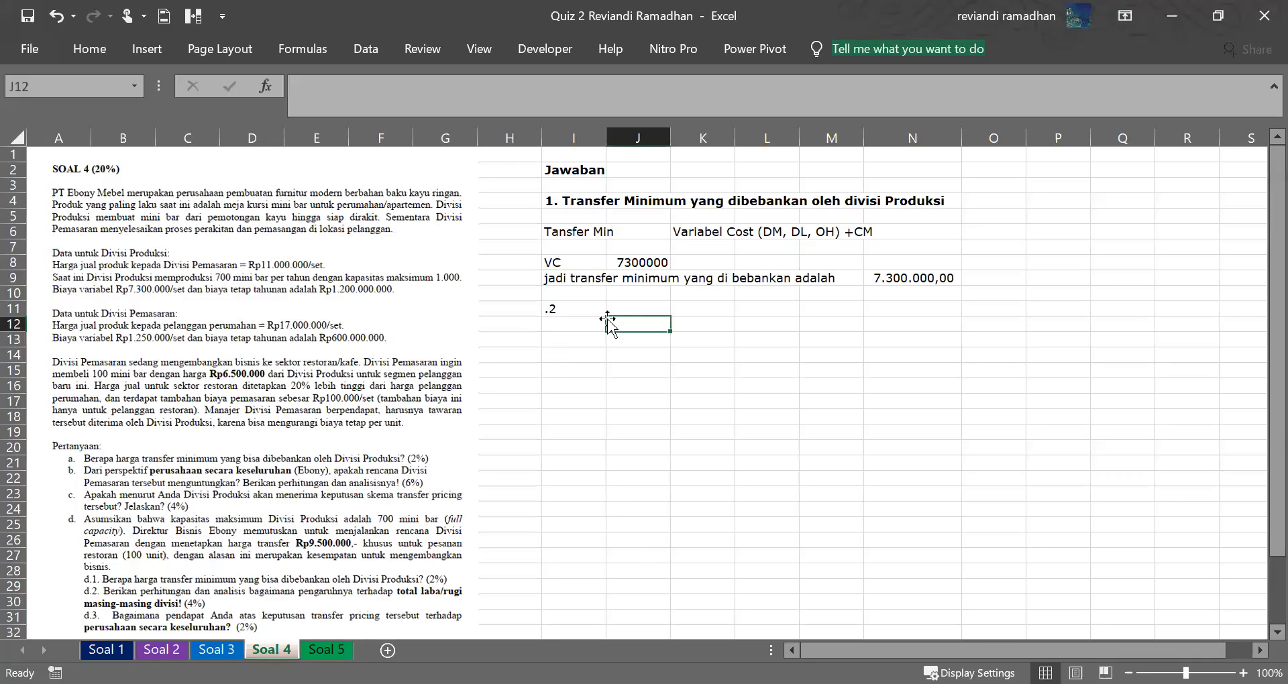
click(691, 267)
click(648, 265)
click(651, 359)
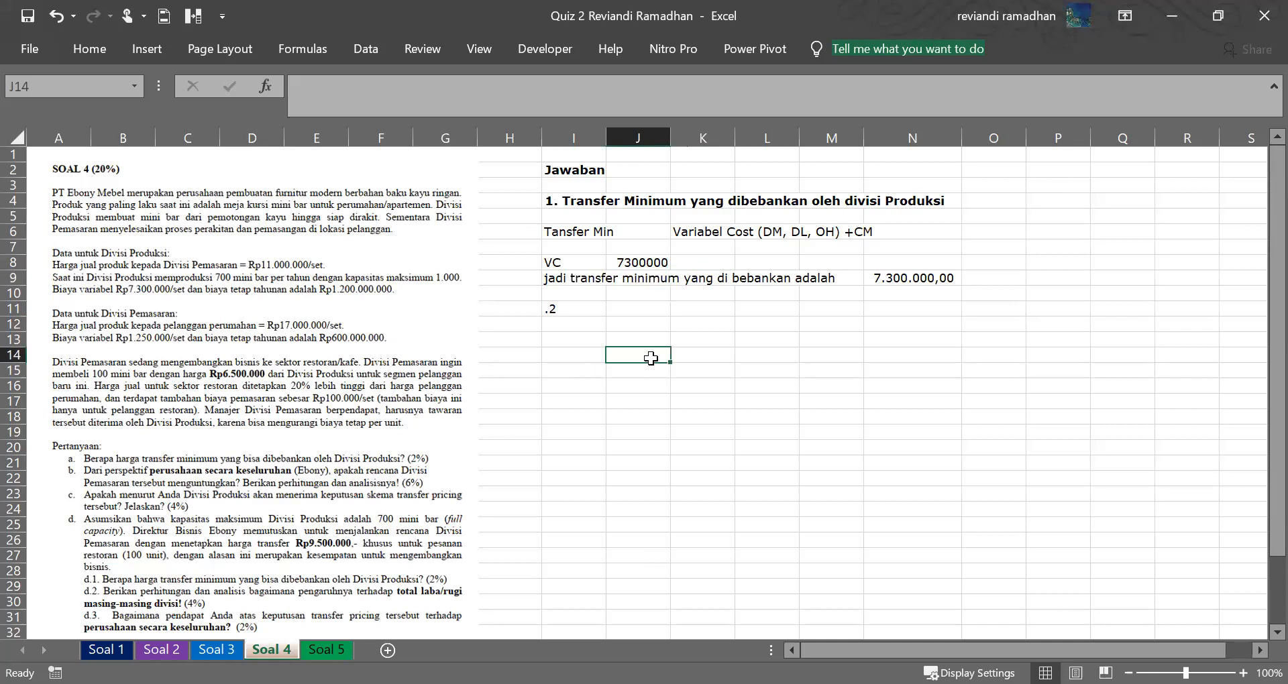
Enter 2 in cell I11 as the number of the second Soal 4 answer.
click(572, 309)
text(2)
key(Return)
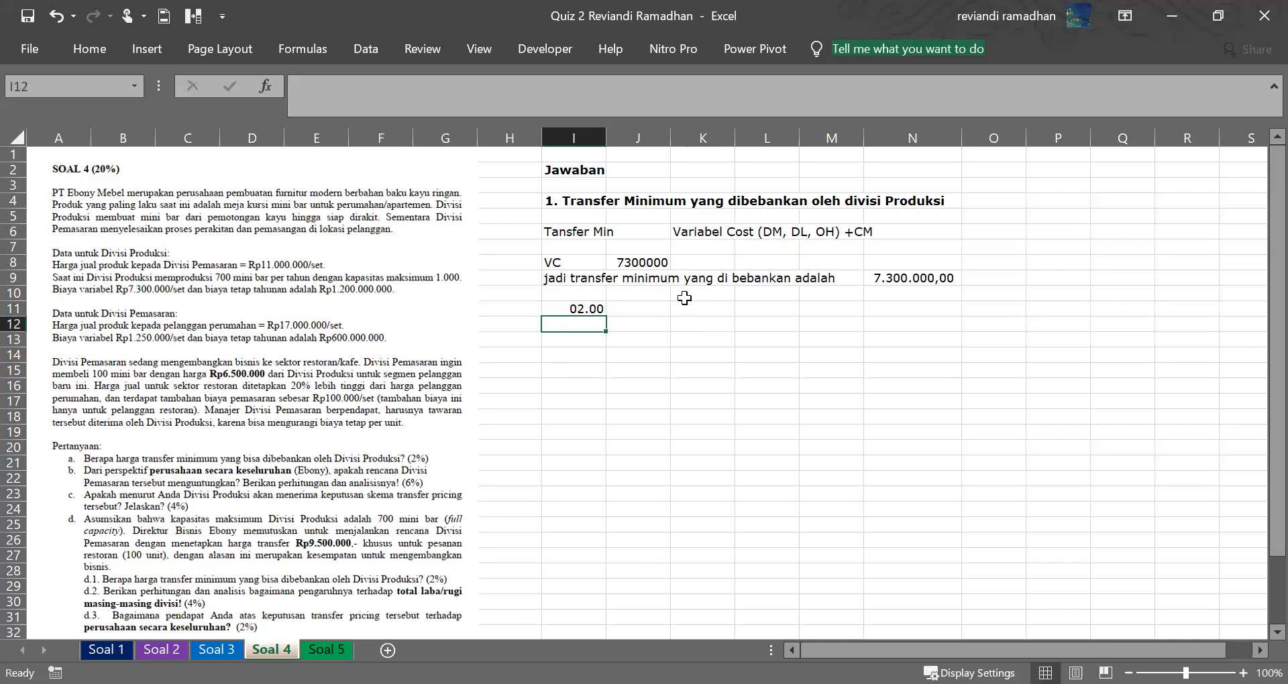
click(693, 340)
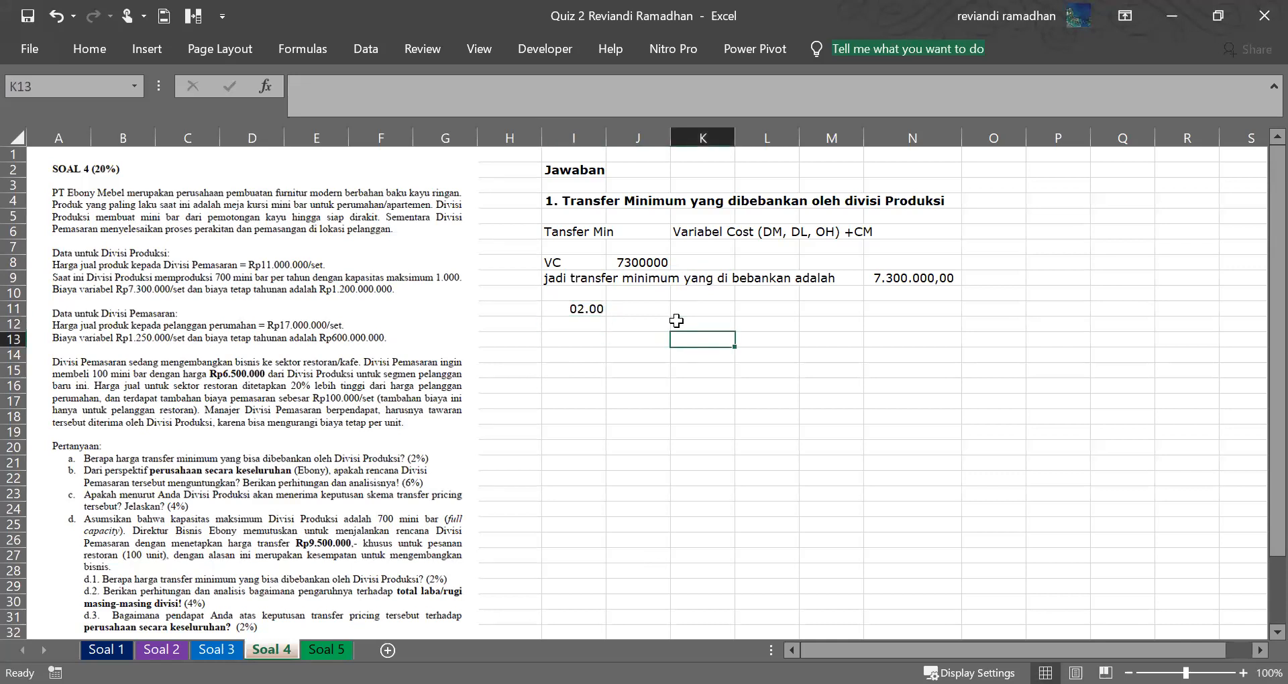
click(193, 265)
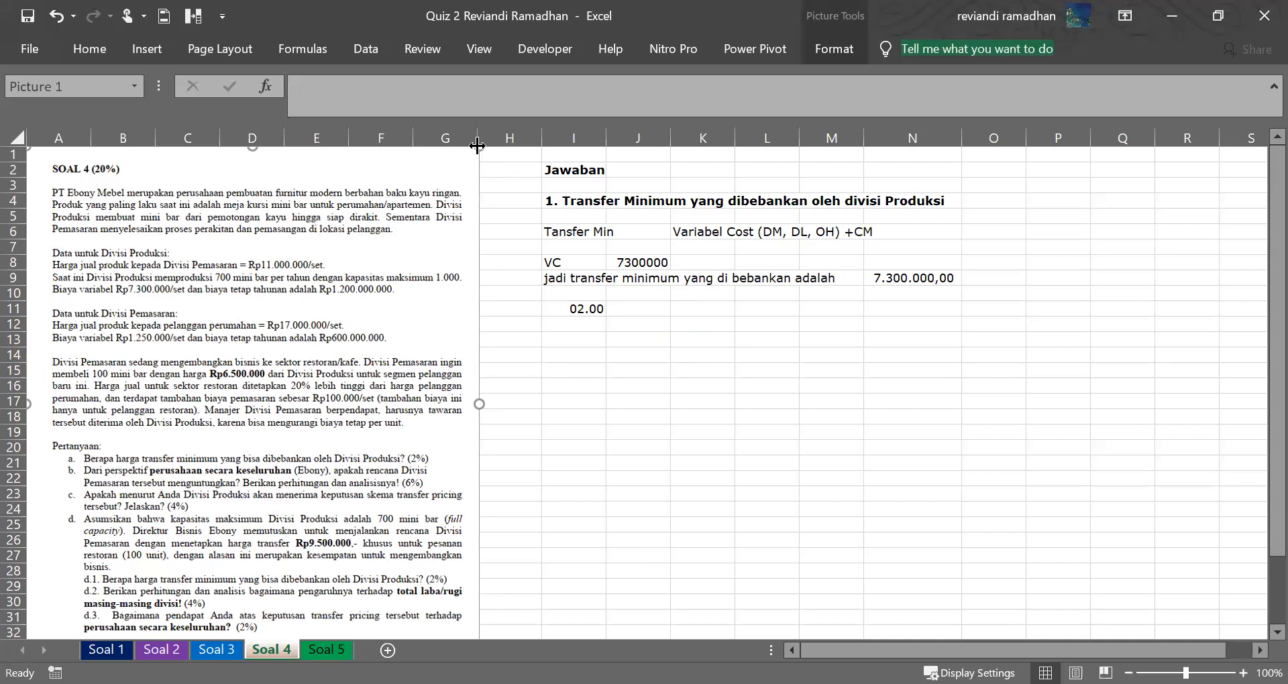
click(560, 293)
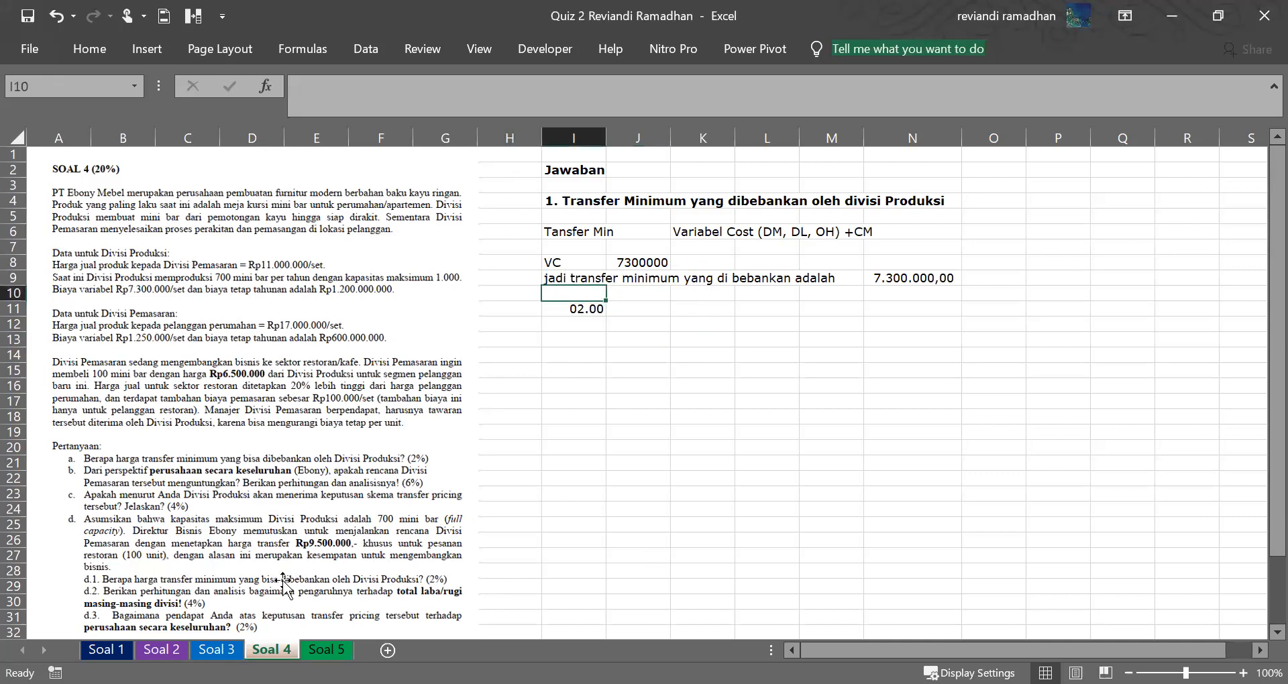
Open the Soal 1 sheet and view the question 4 segment sales and operating income tables.
click(106, 649)
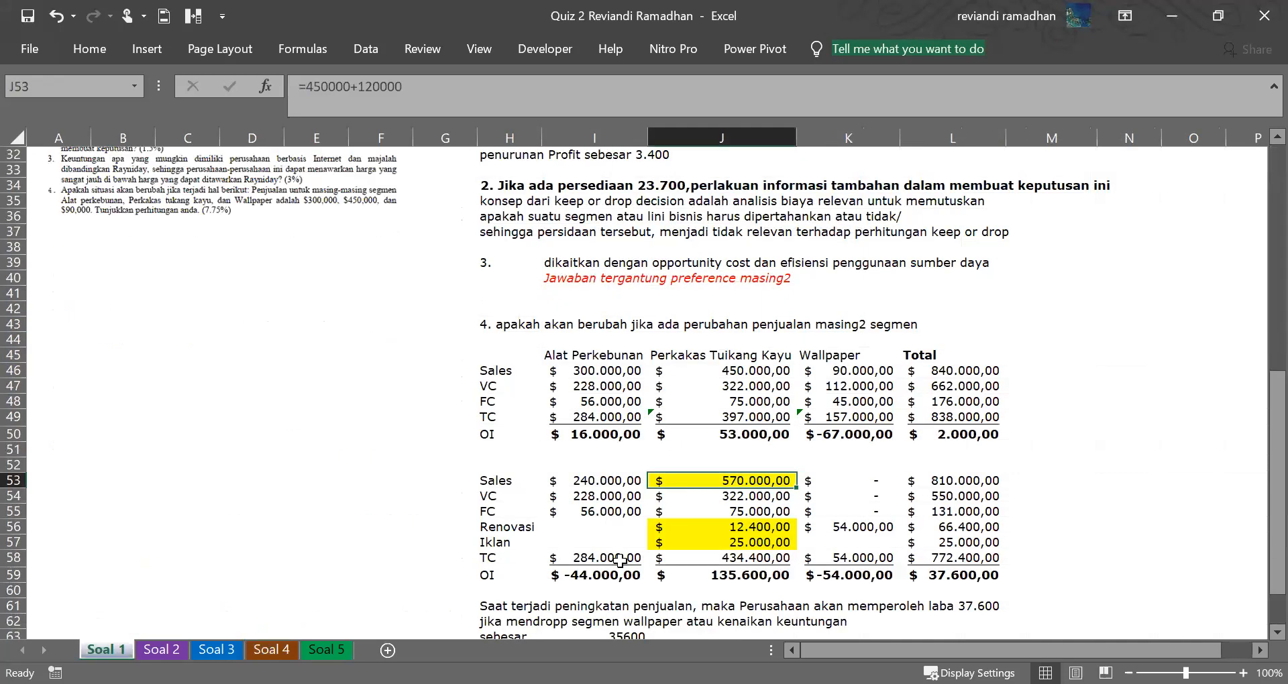
key(alt+Tab)
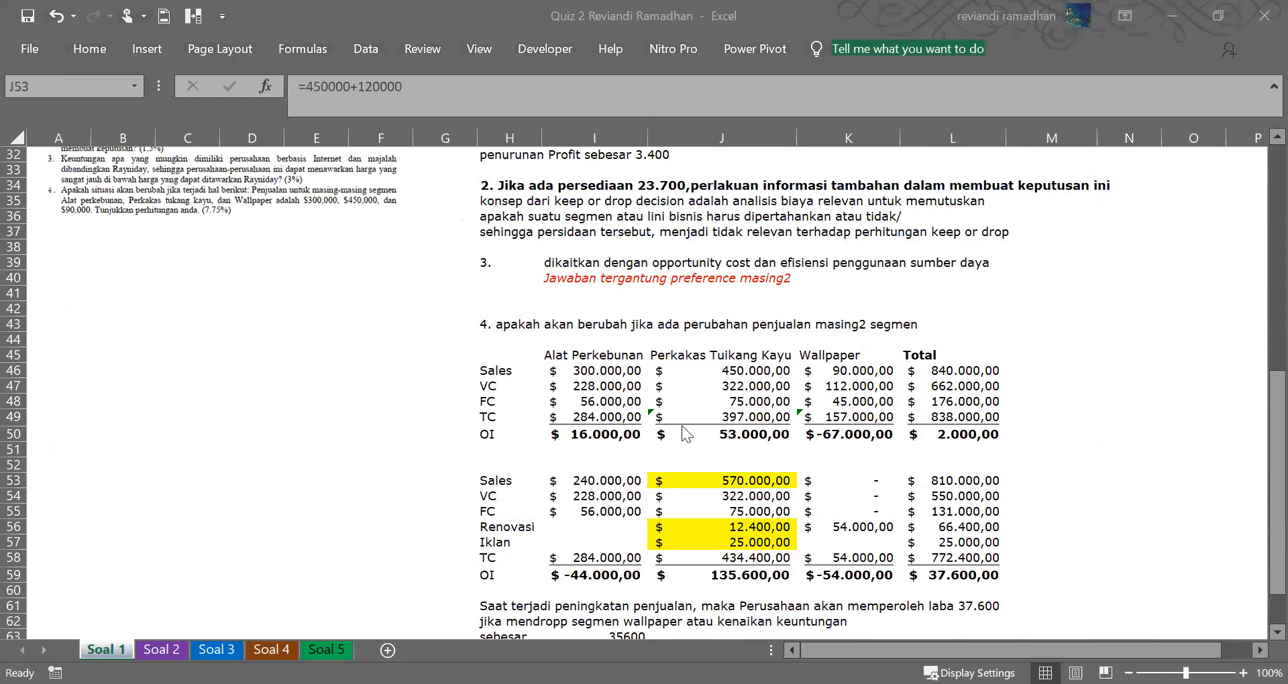